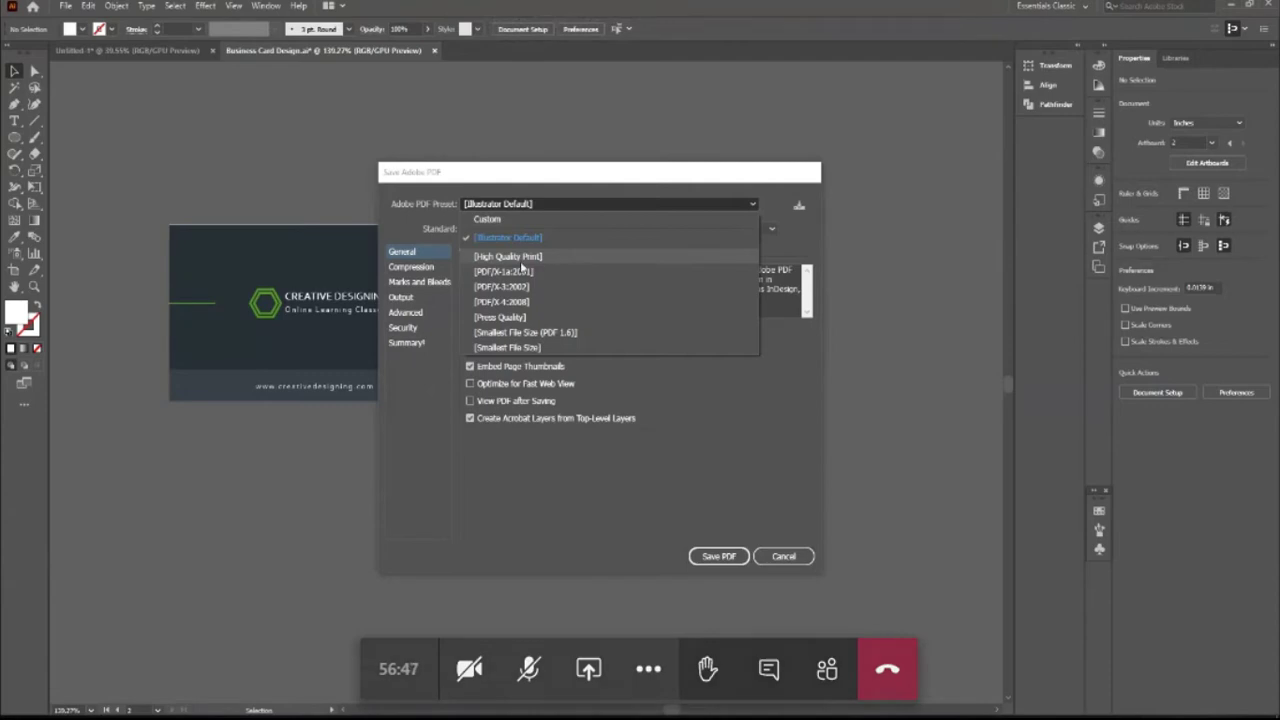
Step: Save the PDF with the [High Quality Print] preset, Standard None, and Illustrator editing capabilities preserved
{"action": "left_click", "coordinate": [541, 257]}
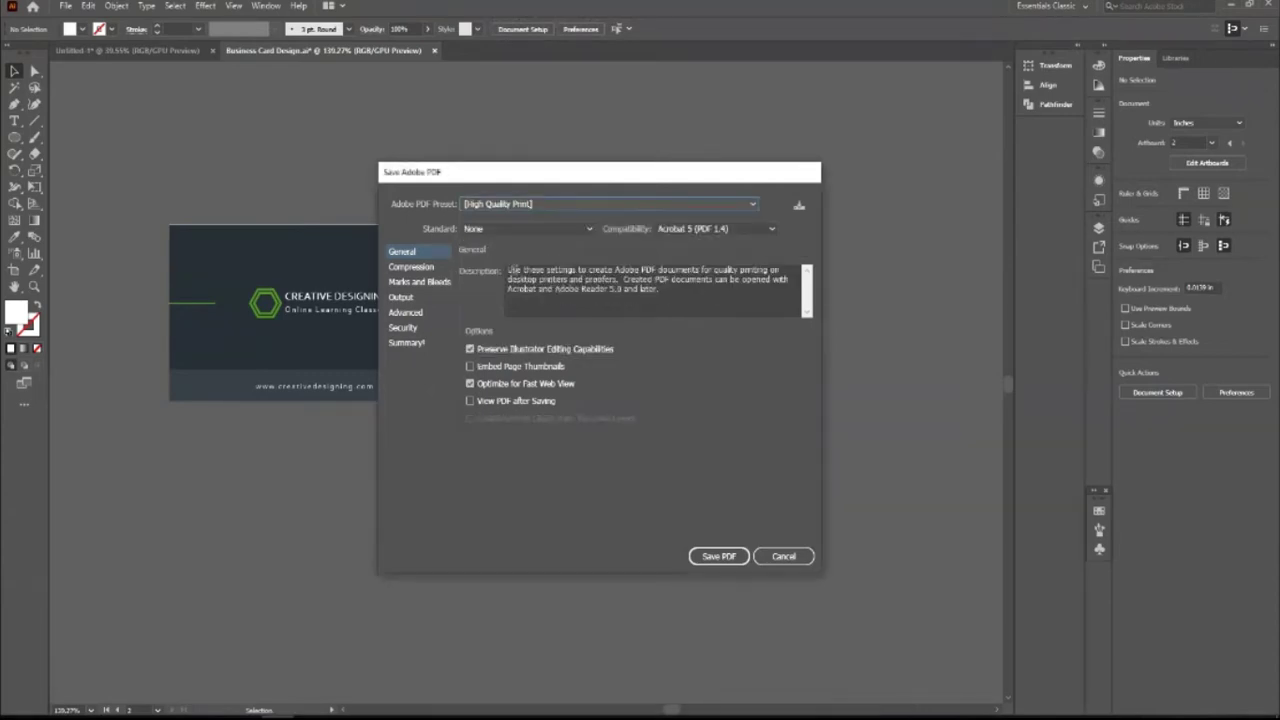
{"action": "left_click", "coordinate": [532, 204]}
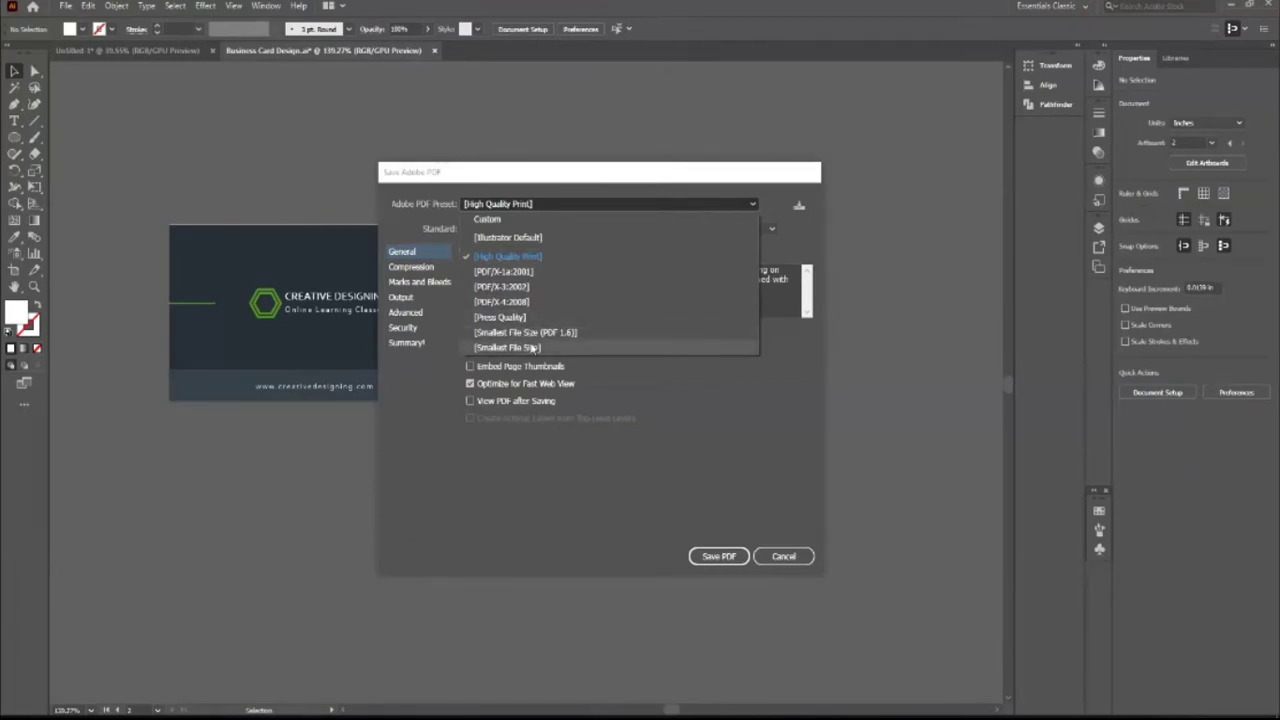
{"action": "left_click", "coordinate": [530, 262]}
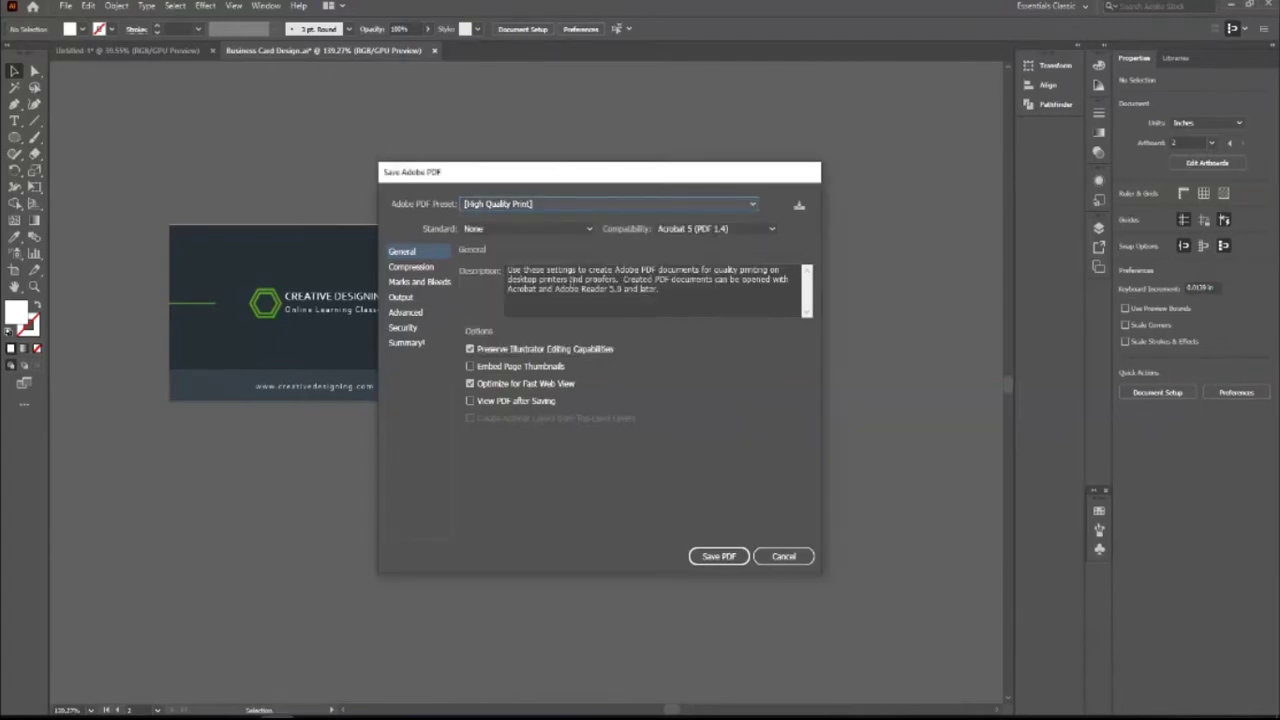
{"action": "left_click", "coordinate": [527, 231]}
{"action": "left_click", "coordinate": [482, 245]}
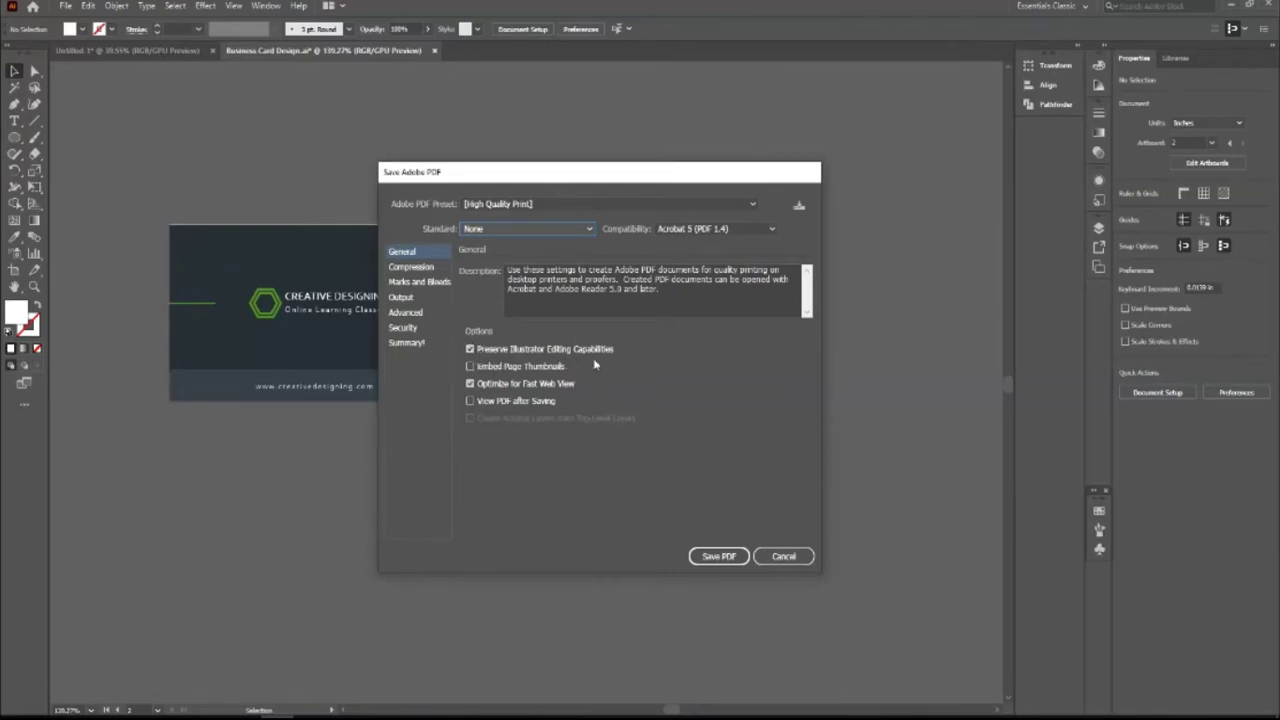
{"action": "left_click", "coordinate": [470, 349]}
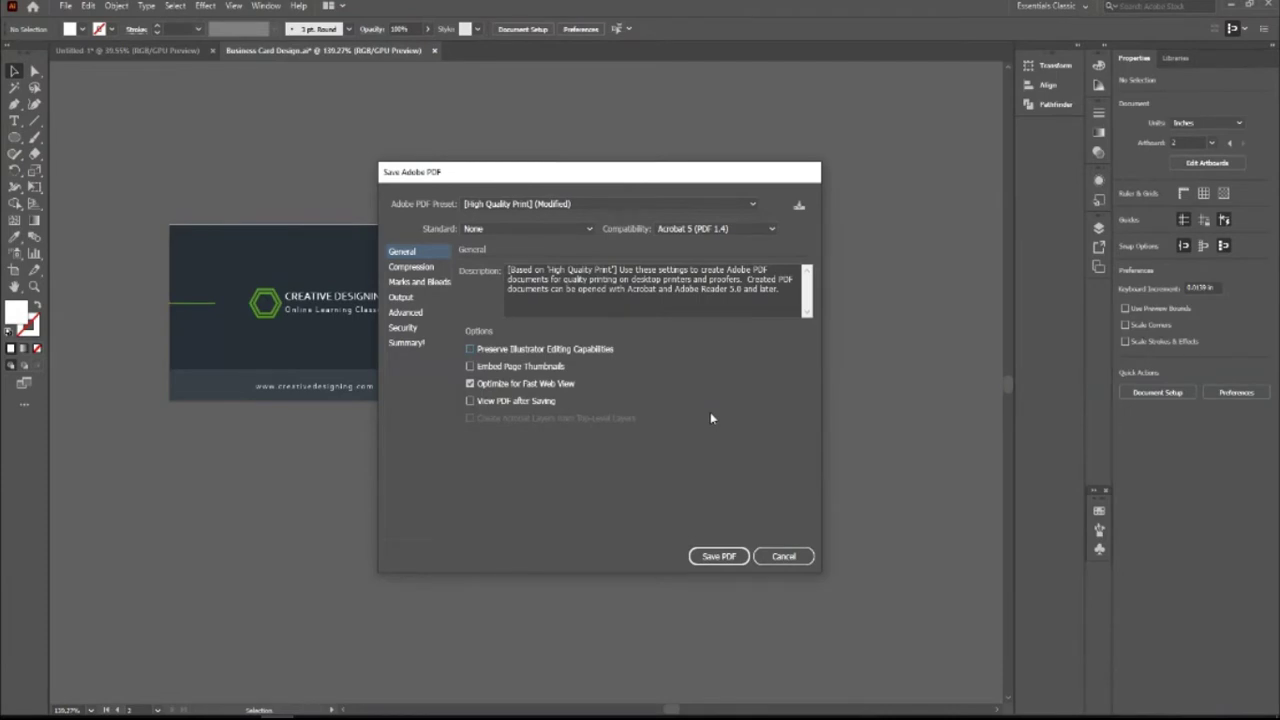
{"action": "left_click", "coordinate": [469, 349]}
{"action": "left_click", "coordinate": [730, 558]}
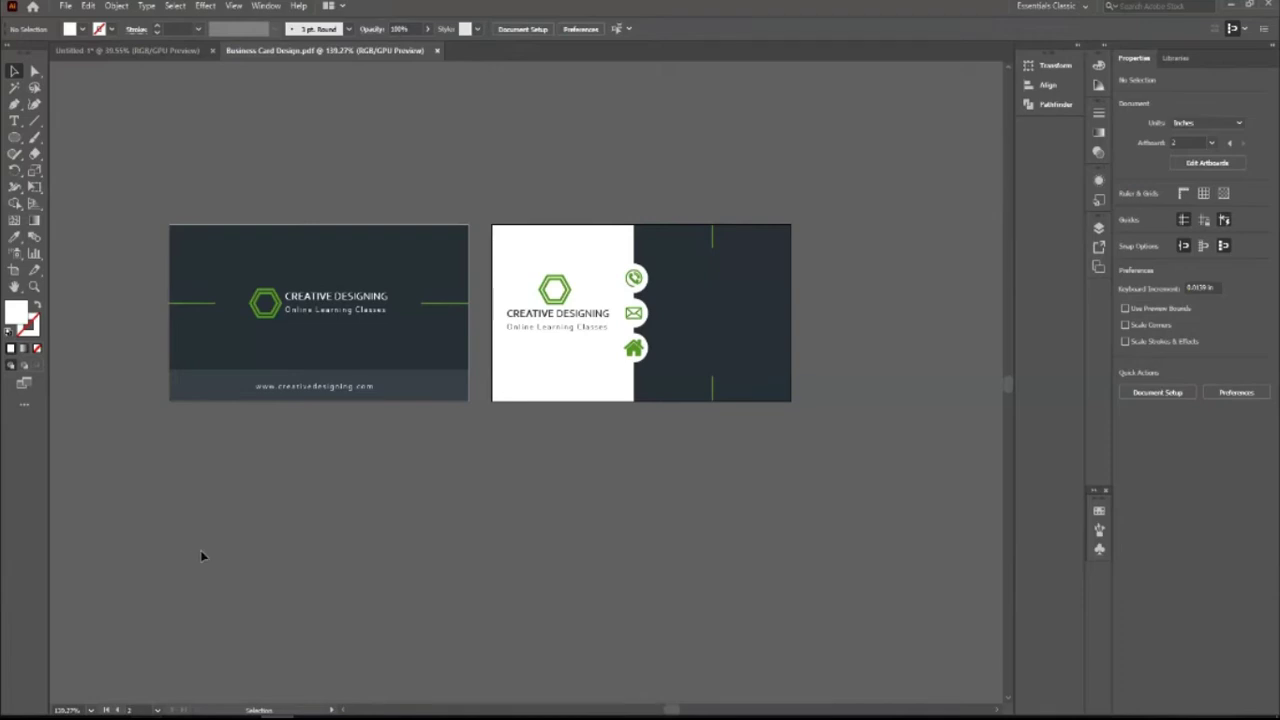
Step: Confirm in Save As that the PDF went to D:\Illustrator Exercises, then close the dialog
{"action": "key", "text": "ctrl+shift+s"}
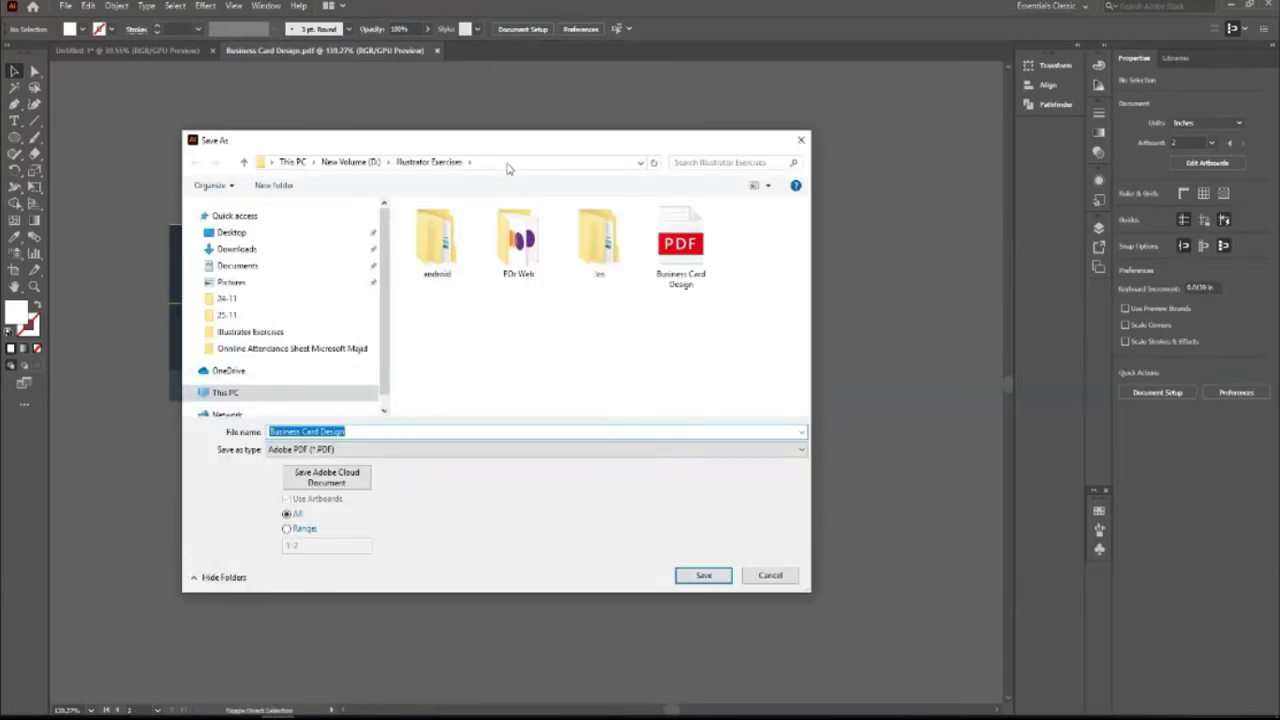
{"action": "left_click", "coordinate": [510, 162]}
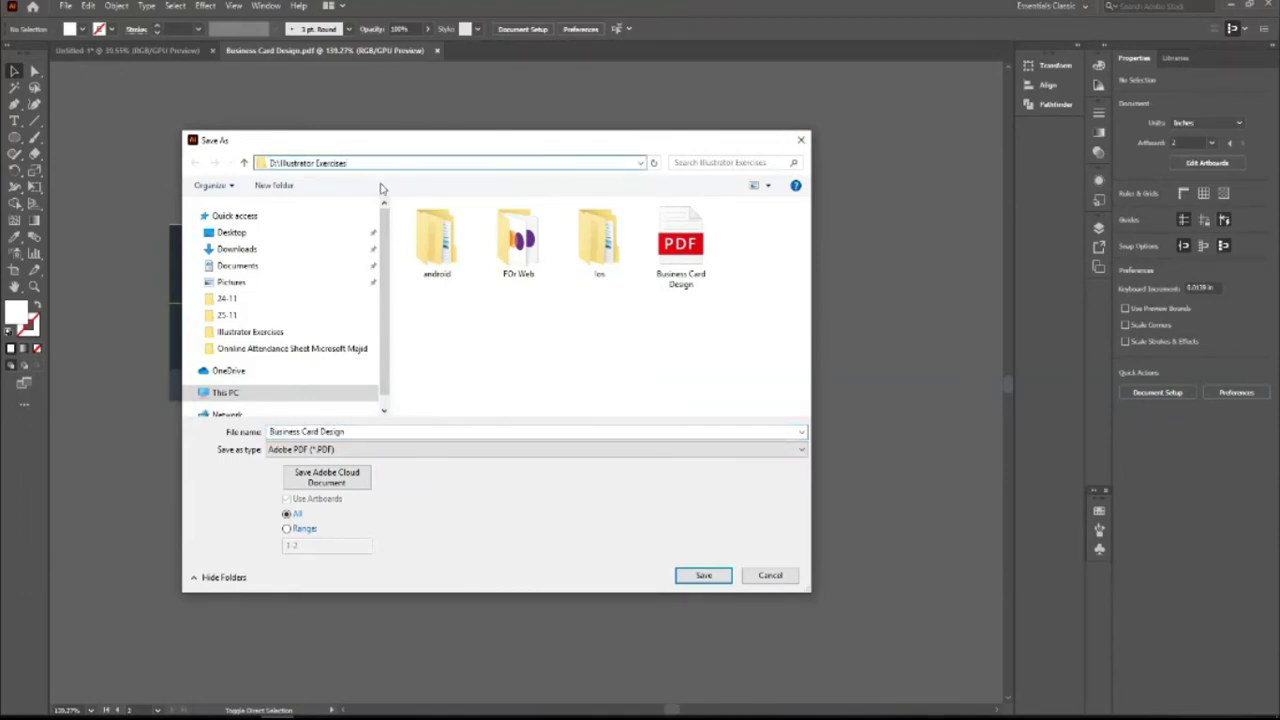
{"action": "left_click_drag", "start_coordinate": [371, 163], "coordinate": [223, 163]}
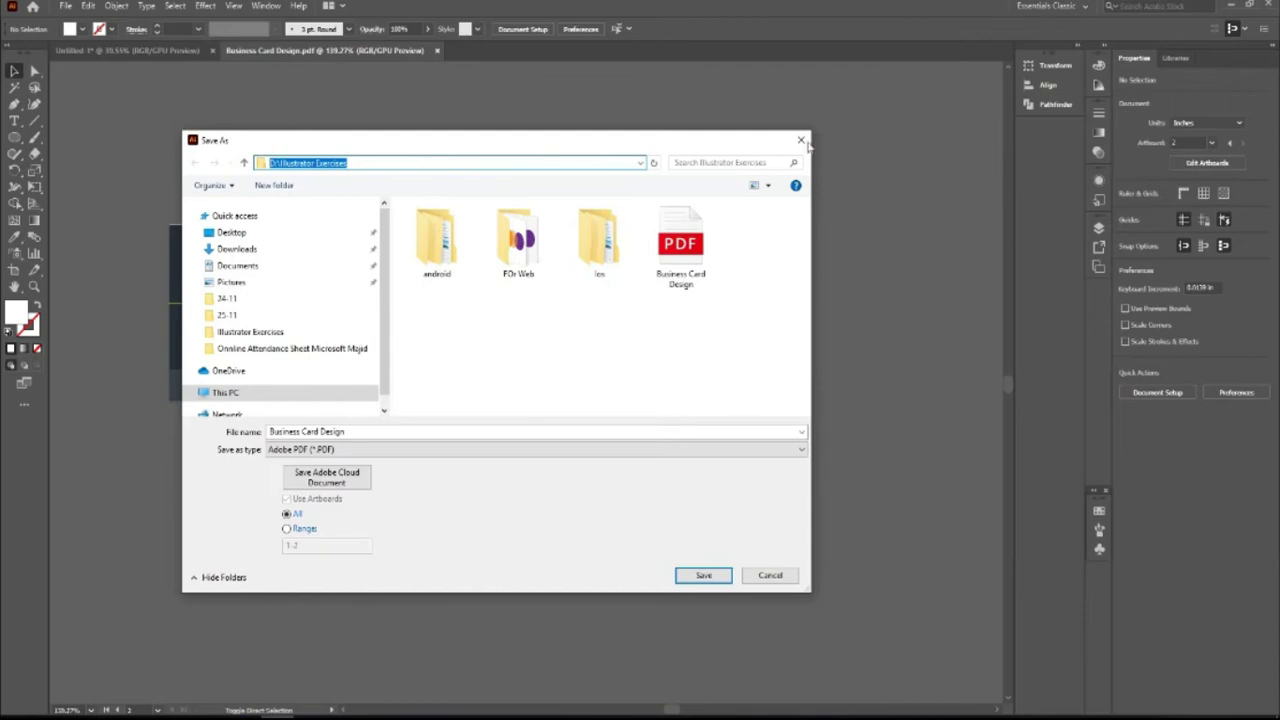
{"action": "left_click", "coordinate": [801, 140]}
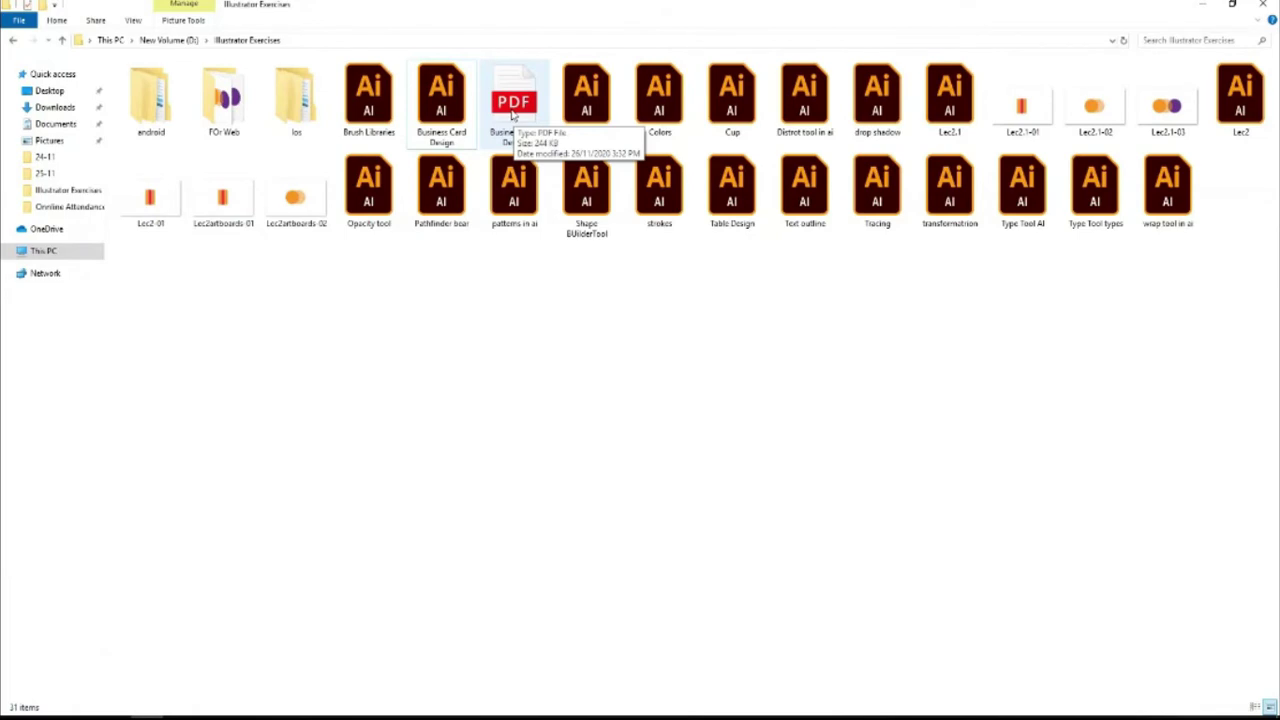
{"action": "double_click", "coordinate": [512, 110]}
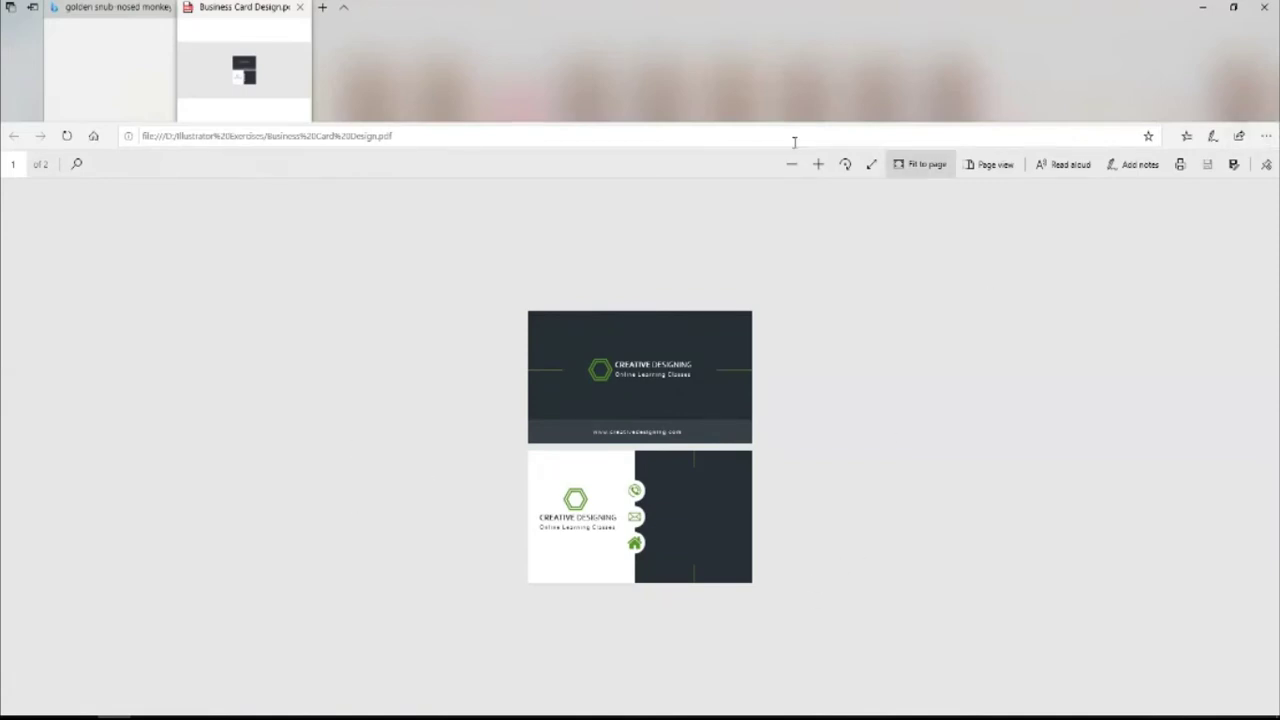
{"action": "left_click", "coordinate": [1266, 10]}
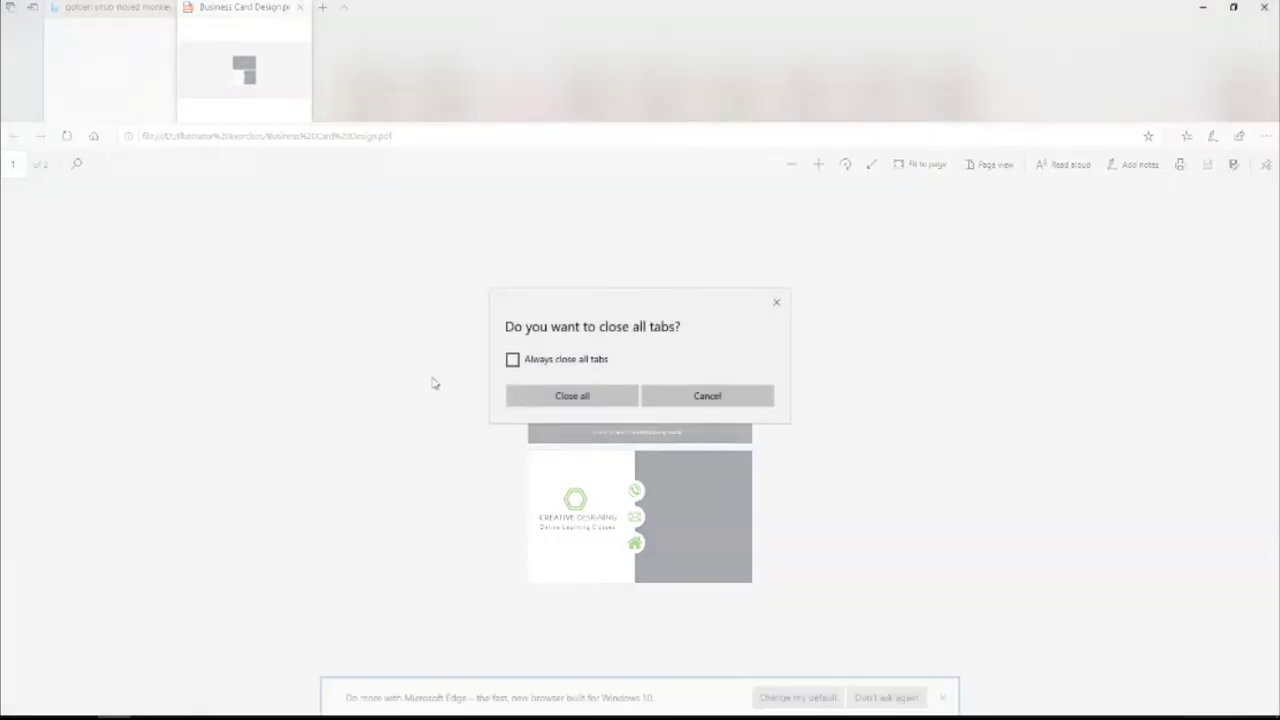
{"action": "left_click", "coordinate": [601, 400]}
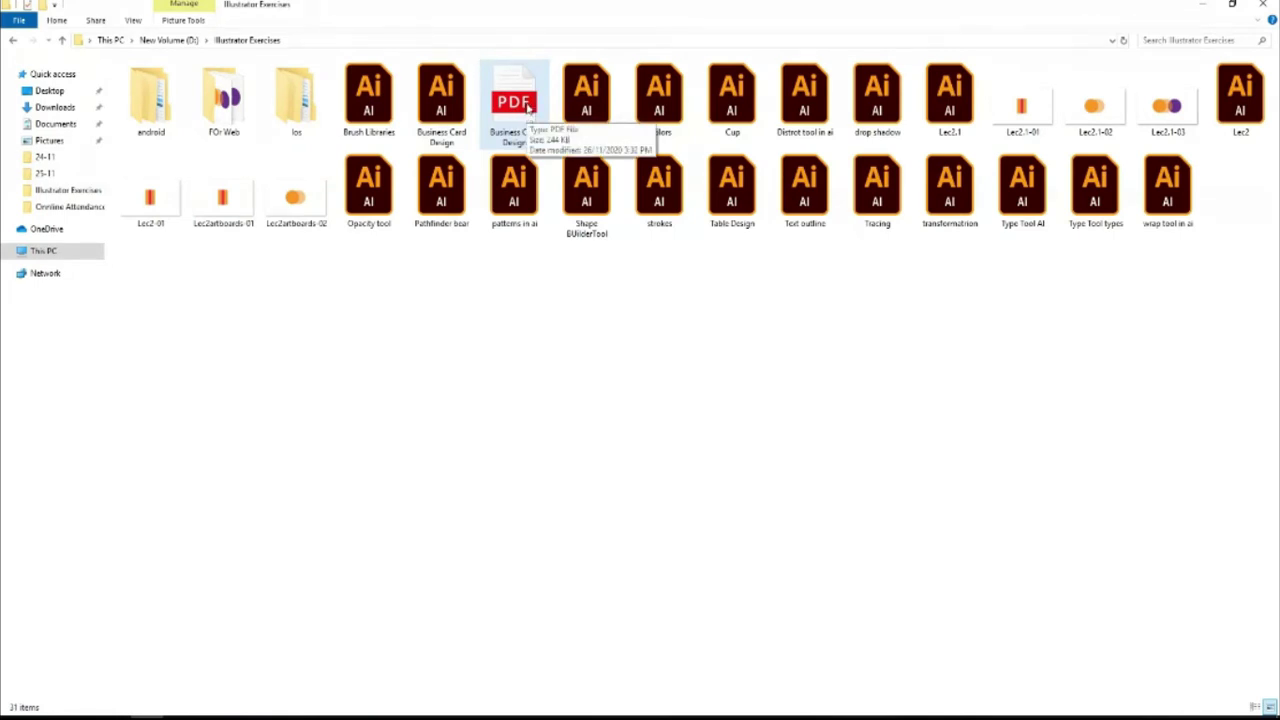
Step: Preview Business Card Design.pdf in Edge, zooming in to inspect both card pages
{"action": "double_click", "coordinate": [529, 107]}
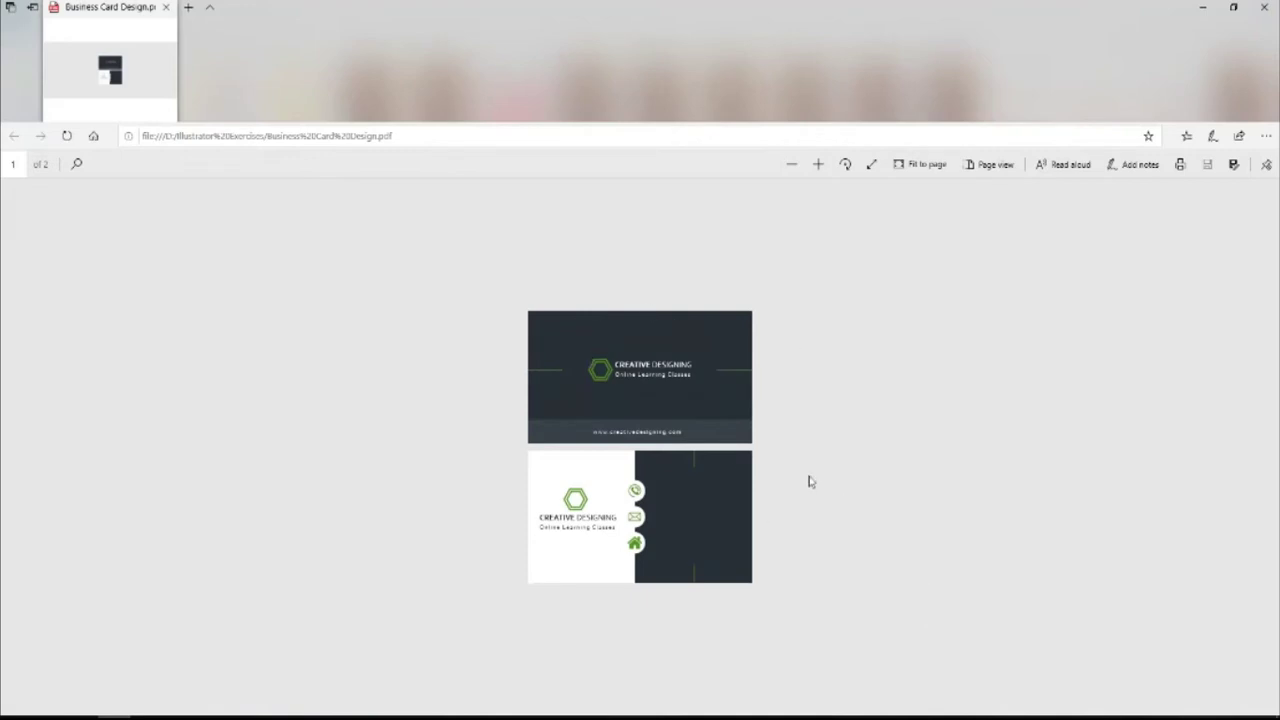
{"action": "left_click", "coordinate": [819, 165]}
{"action": "left_click", "coordinate": [819, 165]}
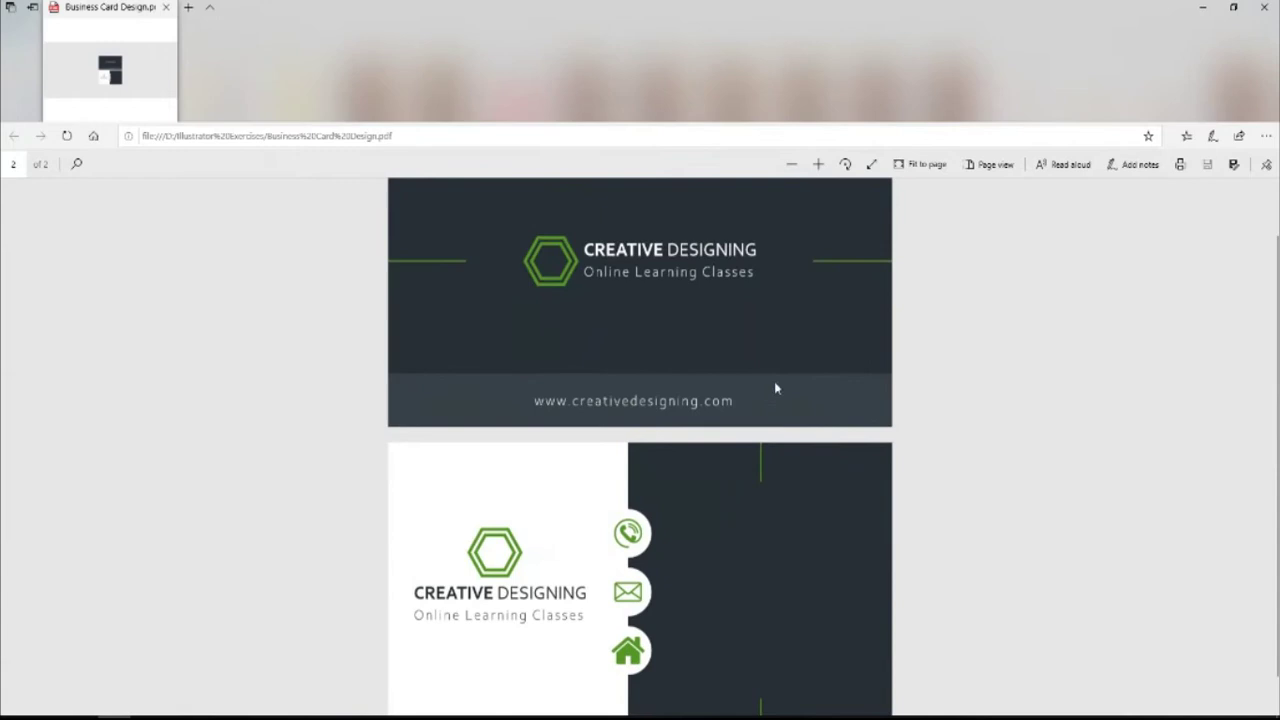
{"action": "left_click", "coordinate": [818, 164]}
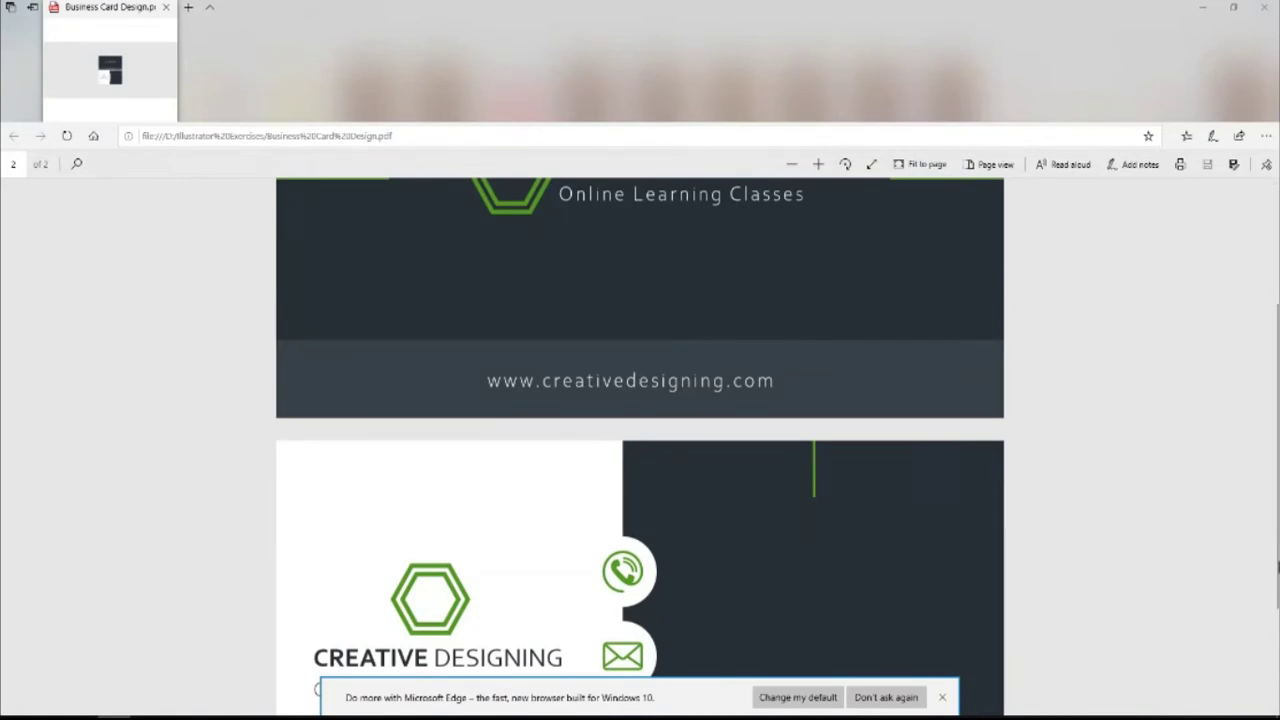
{"action": "scroll", "coordinate": [650, 572], "scroll_direction": "down", "scroll_amount": 3}
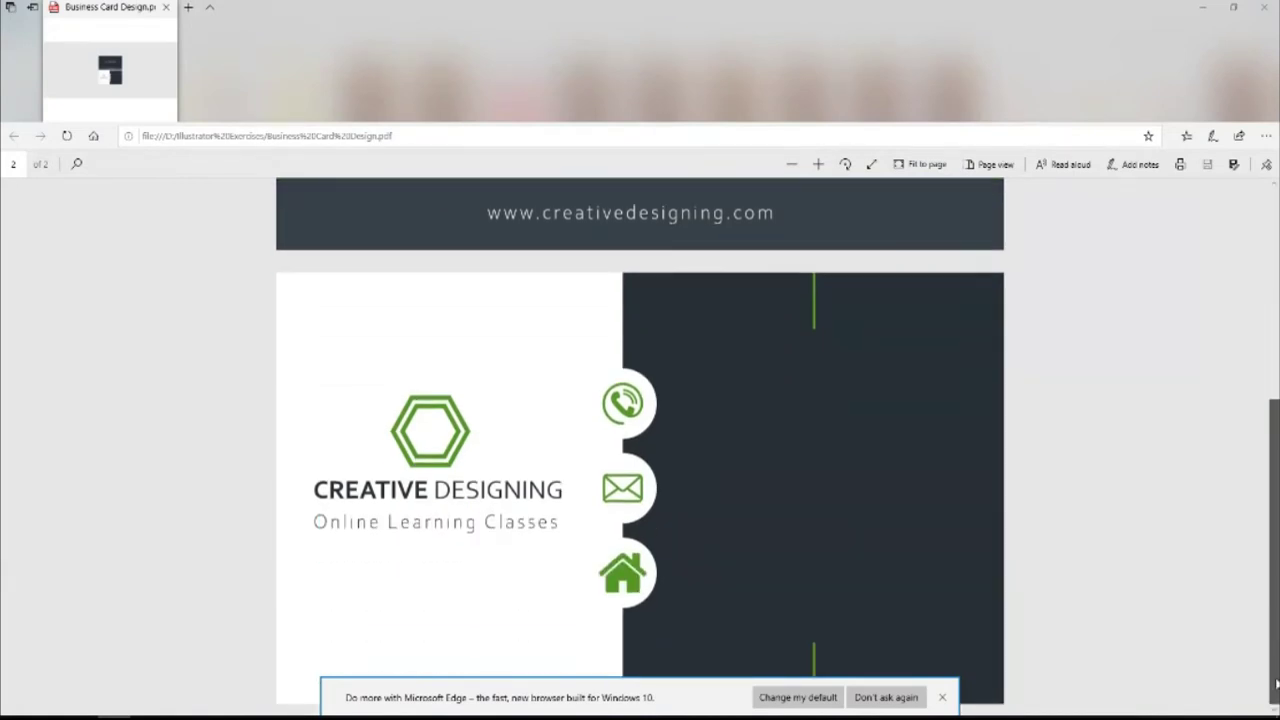
{"action": "left_click_drag", "start_coordinate": [1276, 683], "coordinate": [1277, 425]}
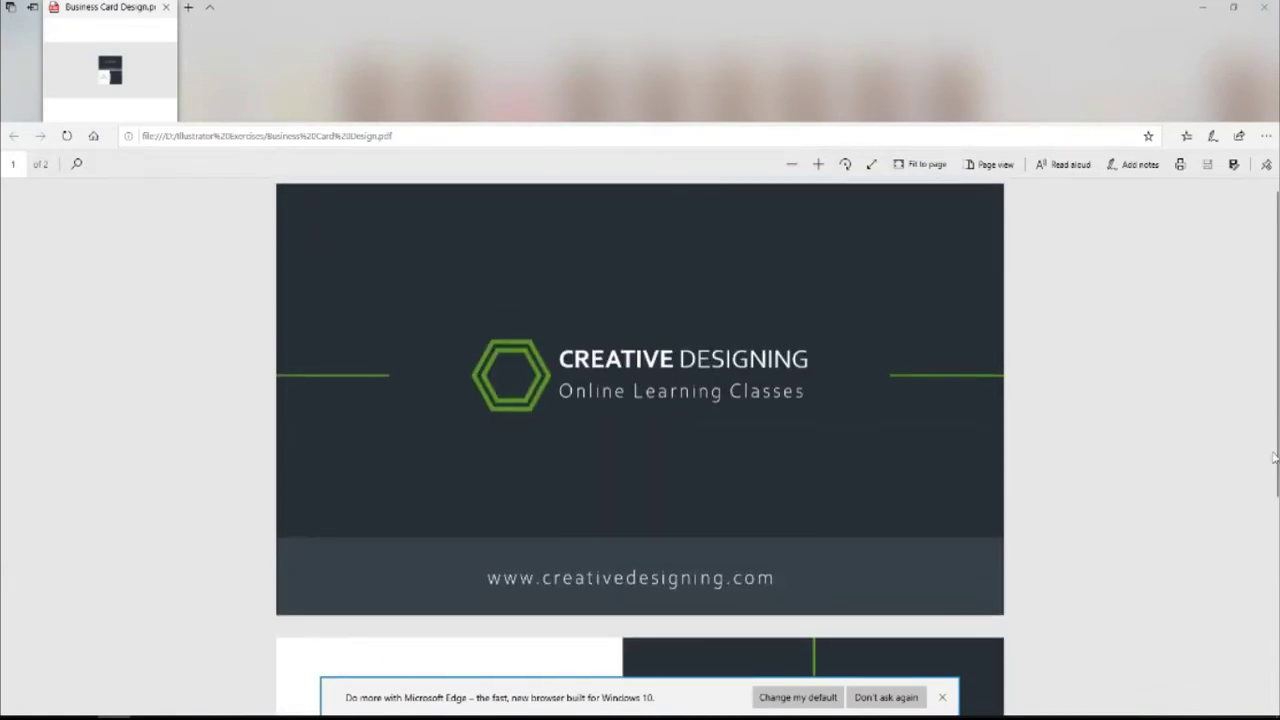
{"action": "left_click", "coordinate": [793, 165]}
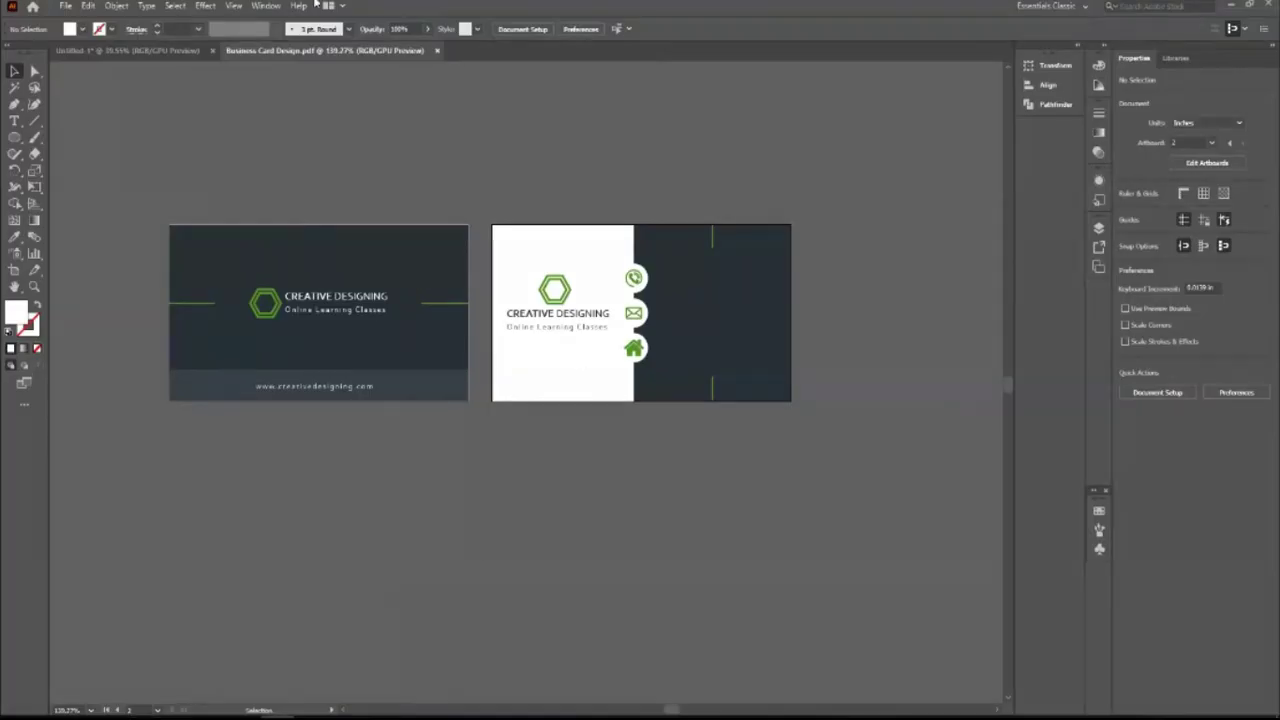
Step: Close the document and reopen Business Card Design.pdf in Adobe Illustrator 2020 from Explorer
{"action": "left_click", "coordinate": [436, 51]}
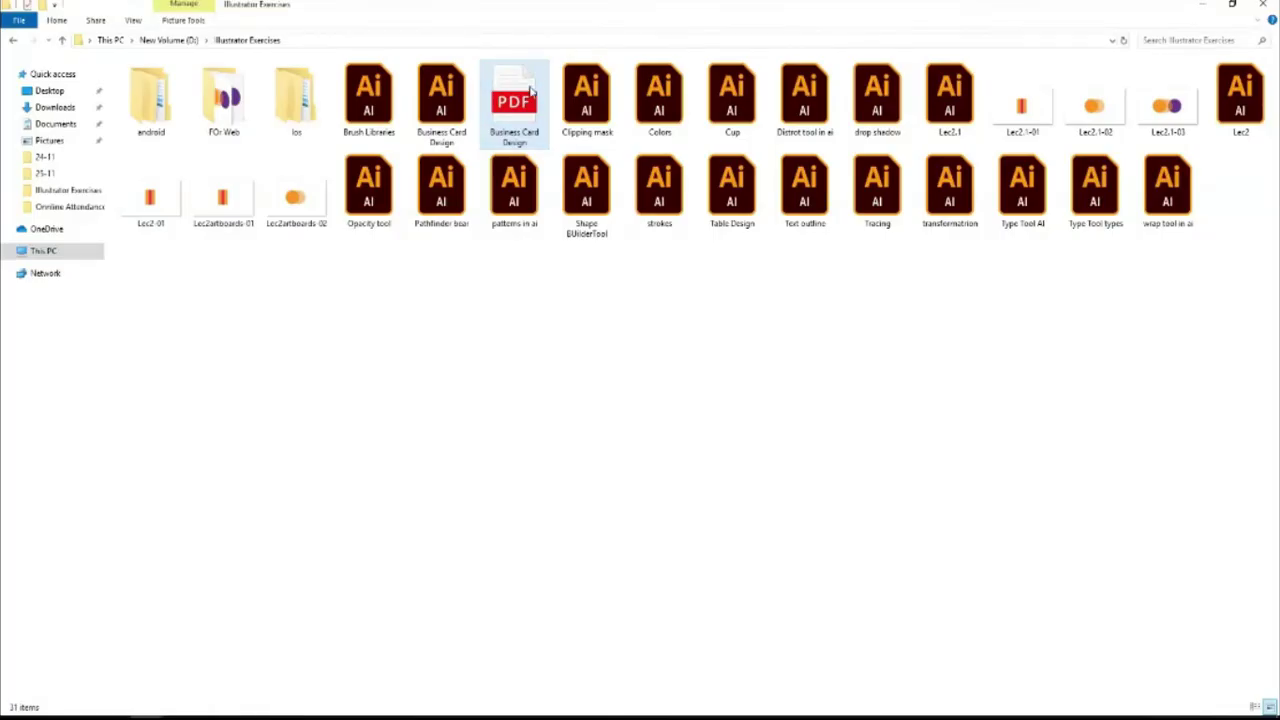
{"action": "right_click", "coordinate": [531, 90]}
{"action": "mouse_move", "coordinate": [571, 142]}
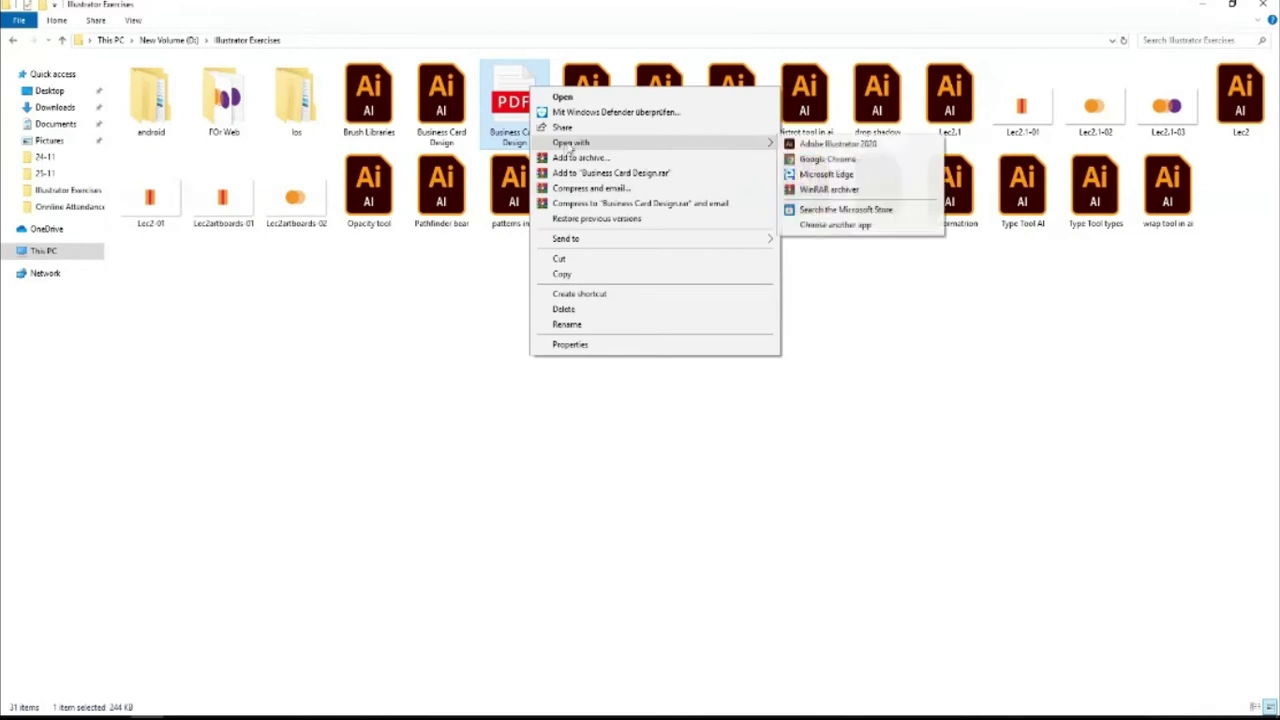
{"action": "left_click", "coordinate": [835, 144]}
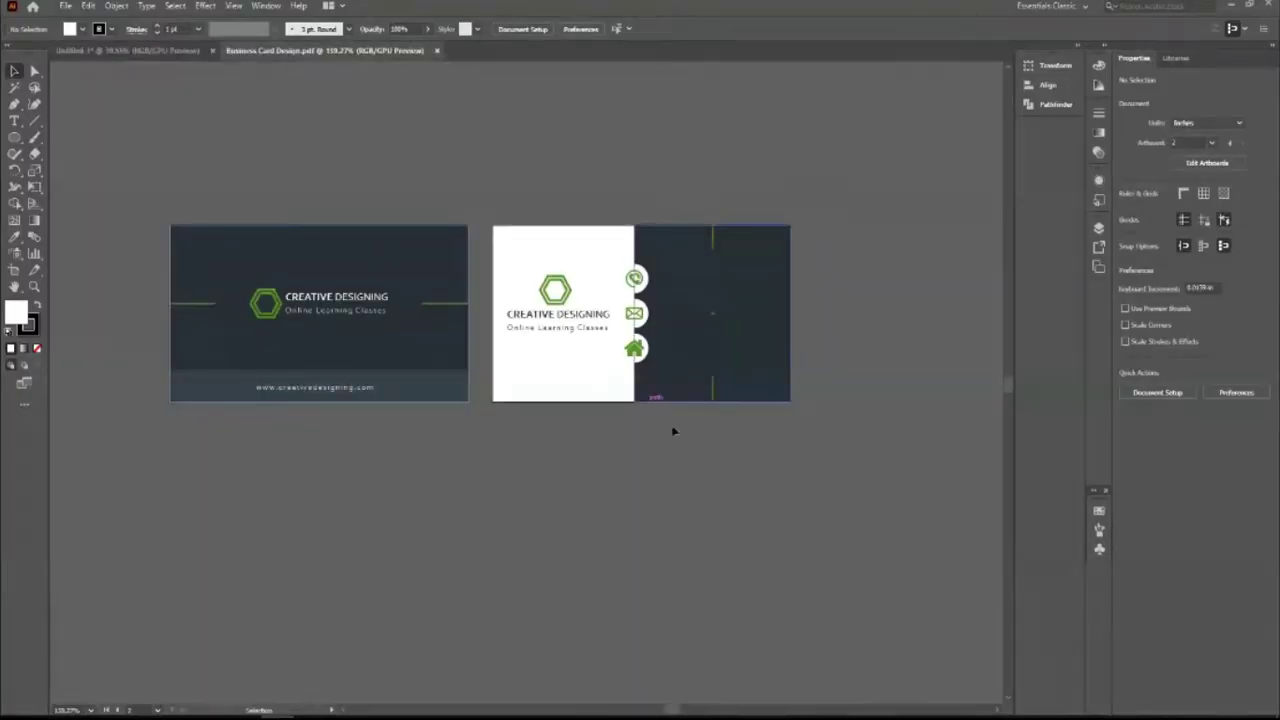
{"action": "left_click", "coordinate": [300, 303]}
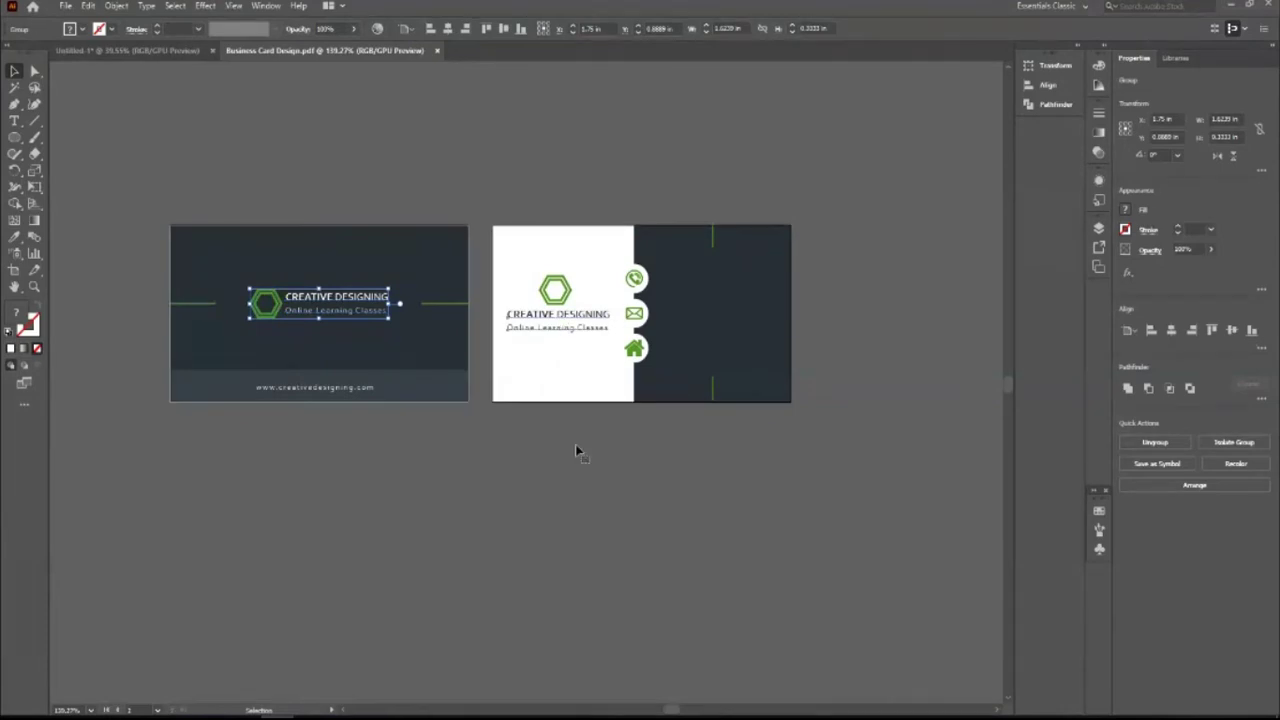
Step: Zoom in on the right card's logo and check the CREATIVE DESIGNING text group
{"action": "key", "text": "z"}
{"action": "left_click_drag", "start_coordinate": [674, 322], "coordinate": [880, 494]}
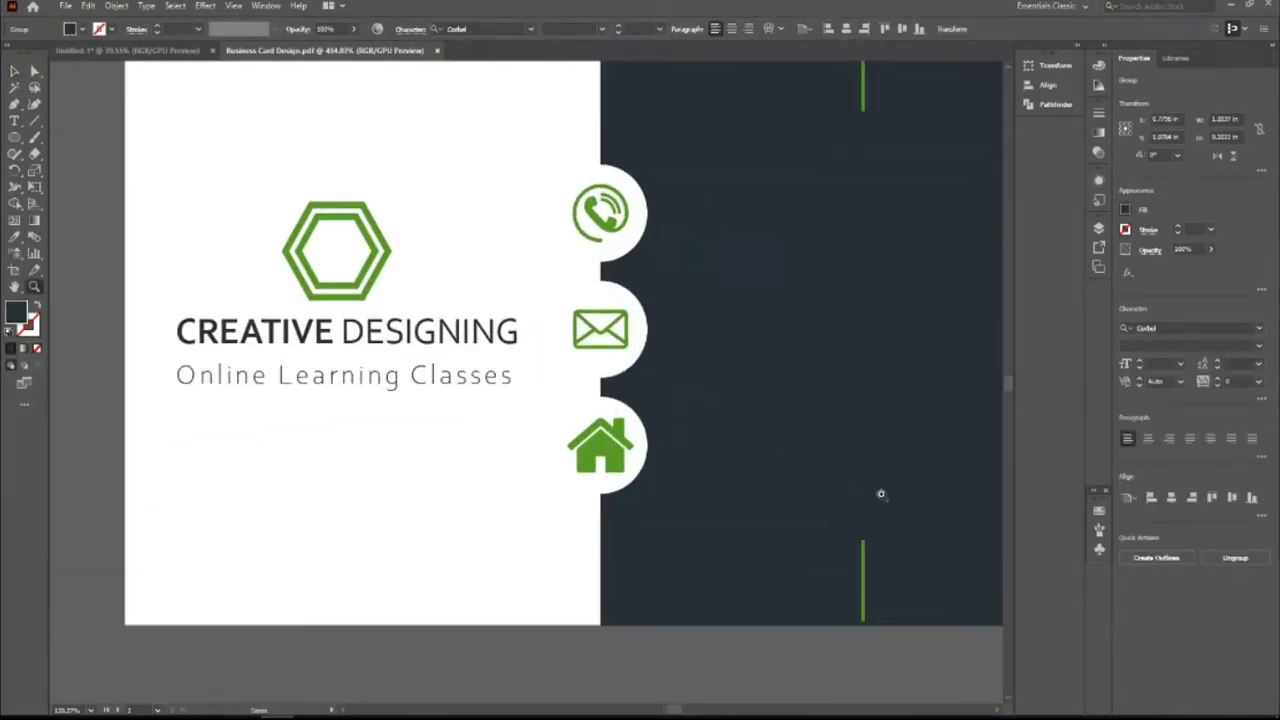
{"action": "key", "text": "v"}
{"action": "key", "text": "ctrl+shift+a"}
{"action": "left_click", "coordinate": [381, 340]}
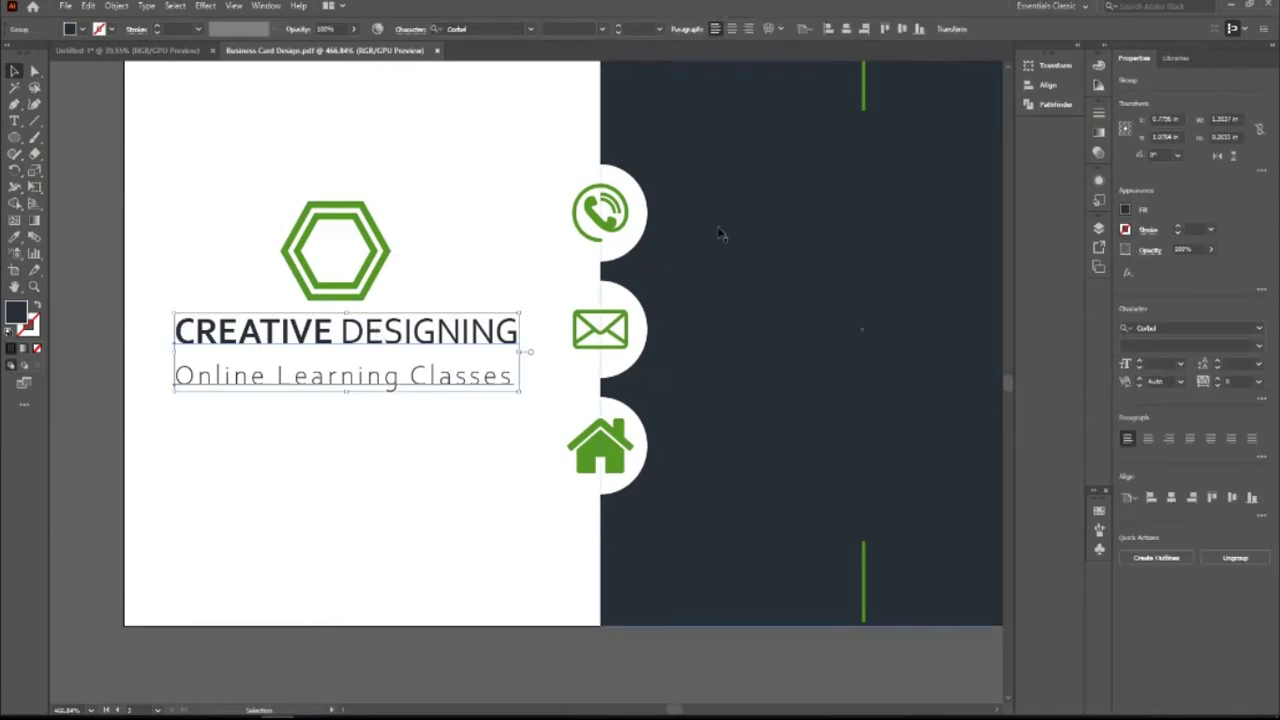
{"action": "left_click", "coordinate": [820, 686]}
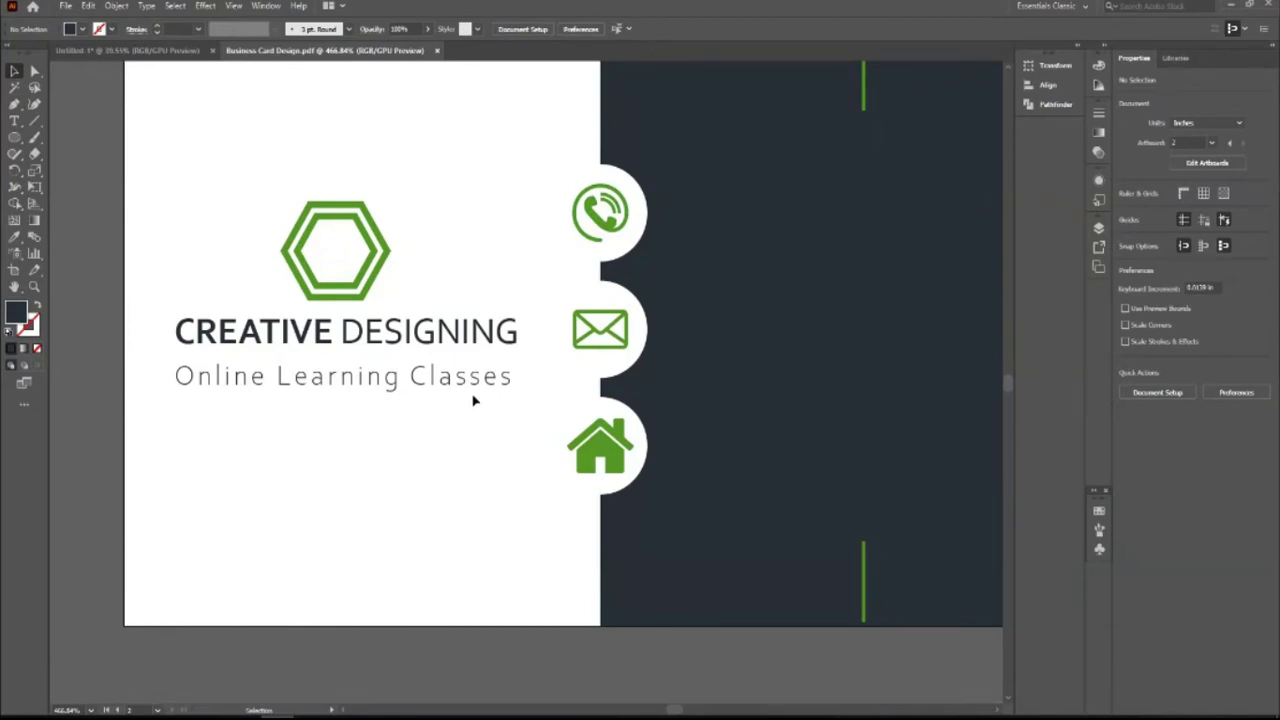
Step: Reframe the view to show both card sides and clear the selection
{"action": "left_click", "coordinate": [495, 378]}
{"action": "key", "text": "z"}
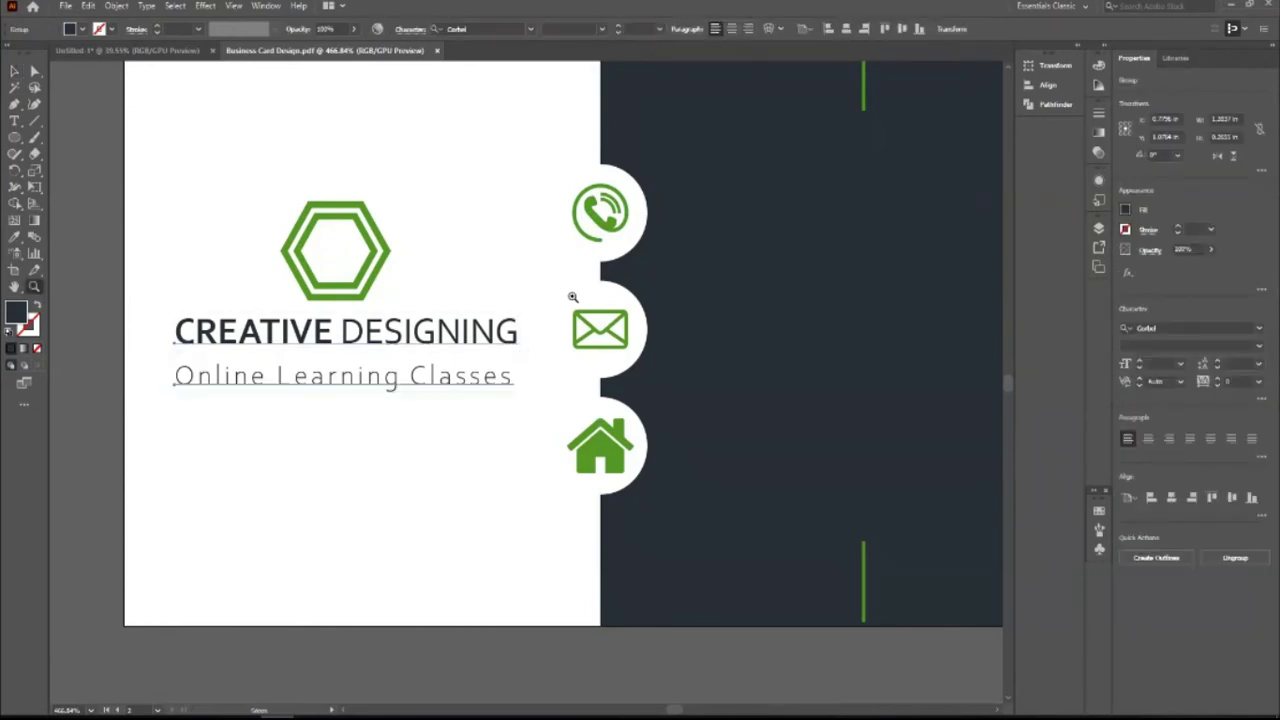
{"action": "left_click", "coordinate": [575, 296], "text": "alt"}
{"action": "left_click", "coordinate": [776, 339], "text": "alt"}
{"action": "left_click", "coordinate": [208, 346]}
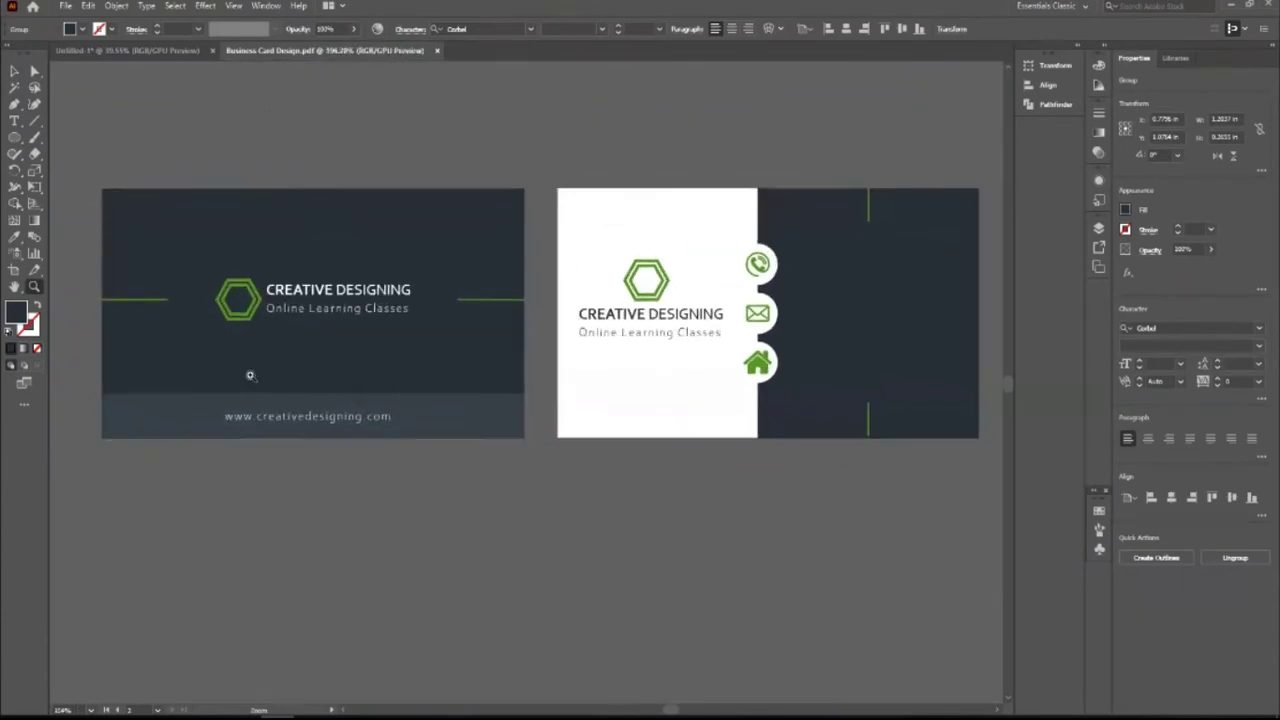
{"action": "mouse_move", "coordinate": [600, 357]}
{"action": "left_mouse_down"}
{"action": "mouse_move", "coordinate": [374, 259]}
{"action": "mouse_move", "coordinate": [659, 230]}
{"action": "left_mouse_up"}
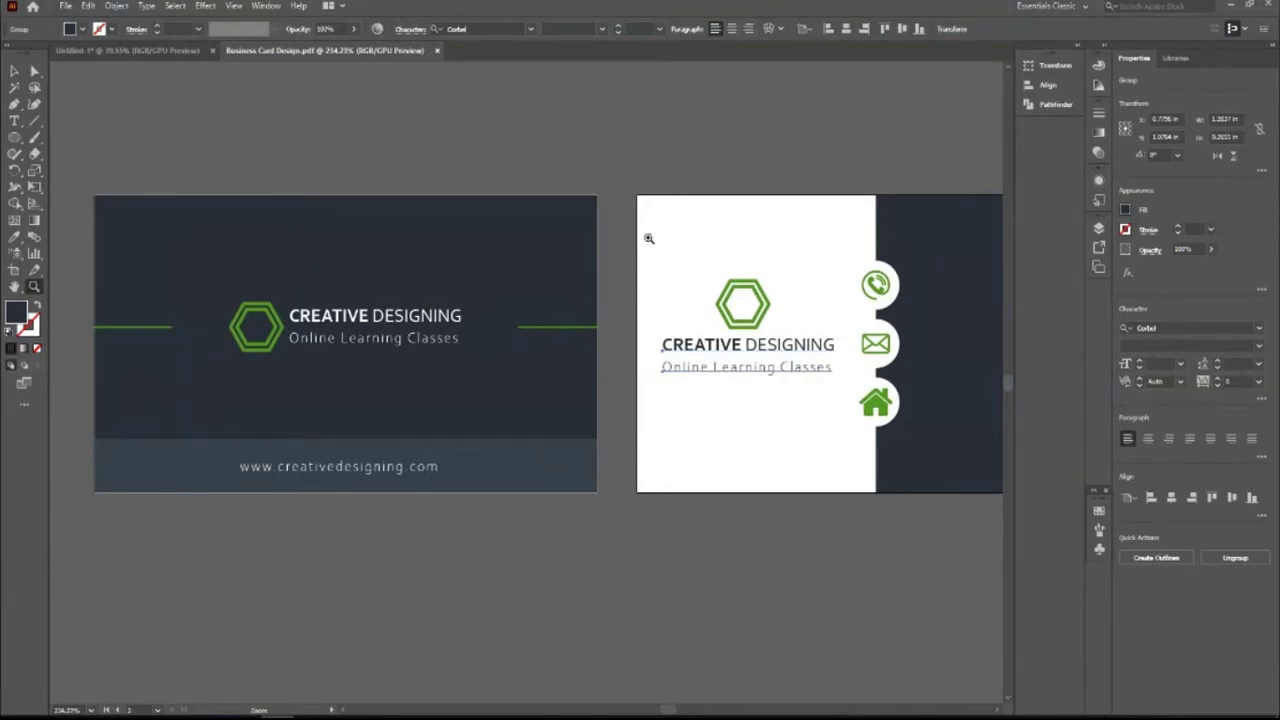
{"action": "left_click", "coordinate": [14, 70]}
{"action": "left_click", "coordinate": [218, 121]}
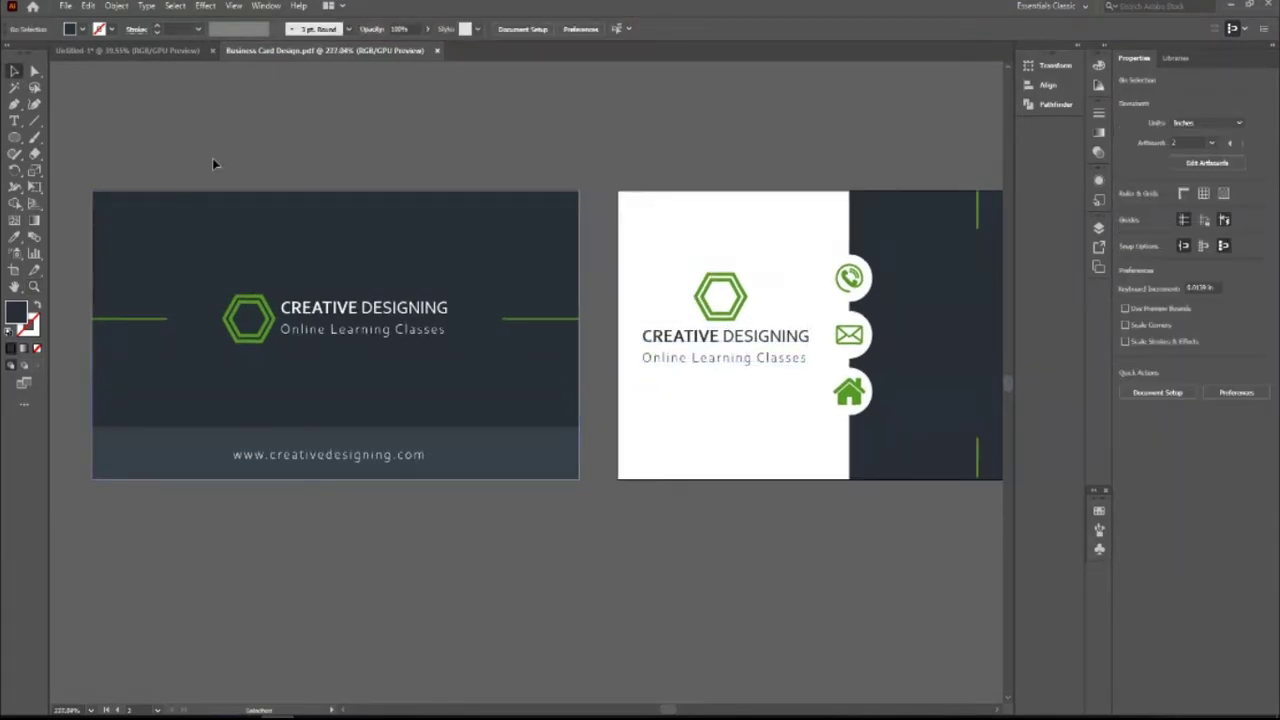
Step: Save a copy as Business Card Design1.pdf, accept the editing-capabilities warning, and close it
{"action": "key", "text": "ctrl+shift+s"}
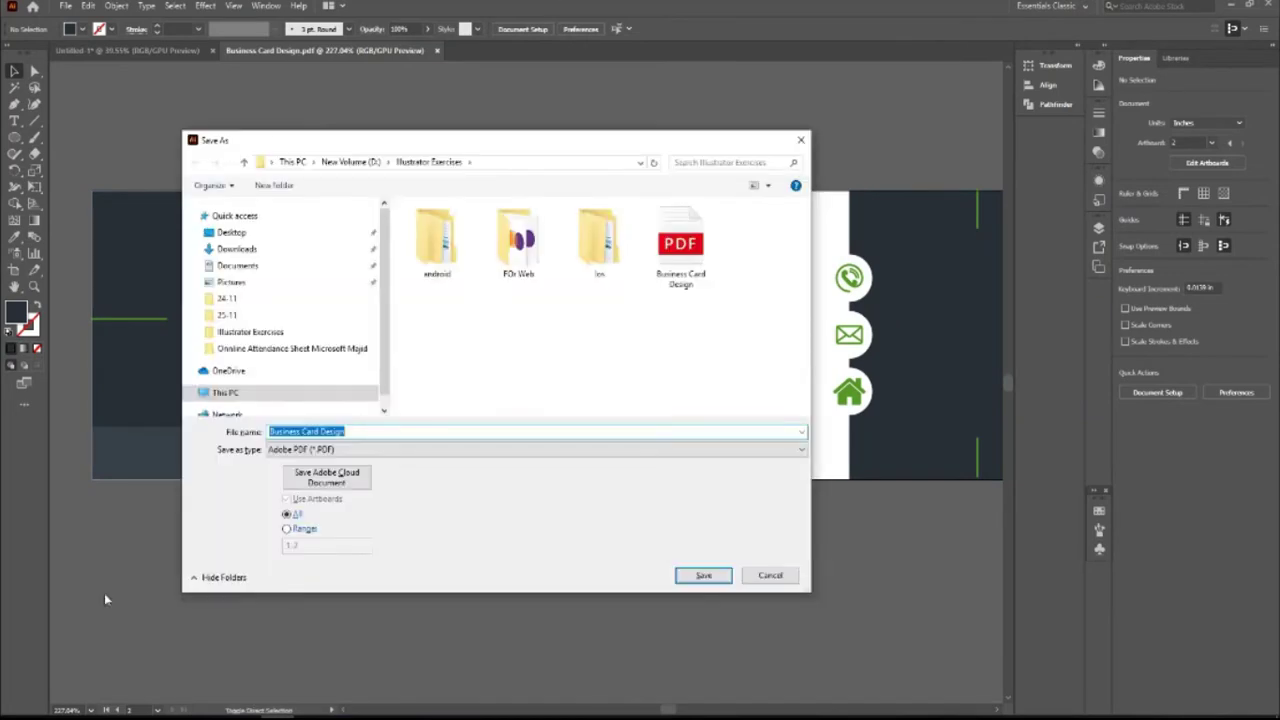
{"action": "left_click", "coordinate": [411, 430]}
{"action": "type", "text": "1"}
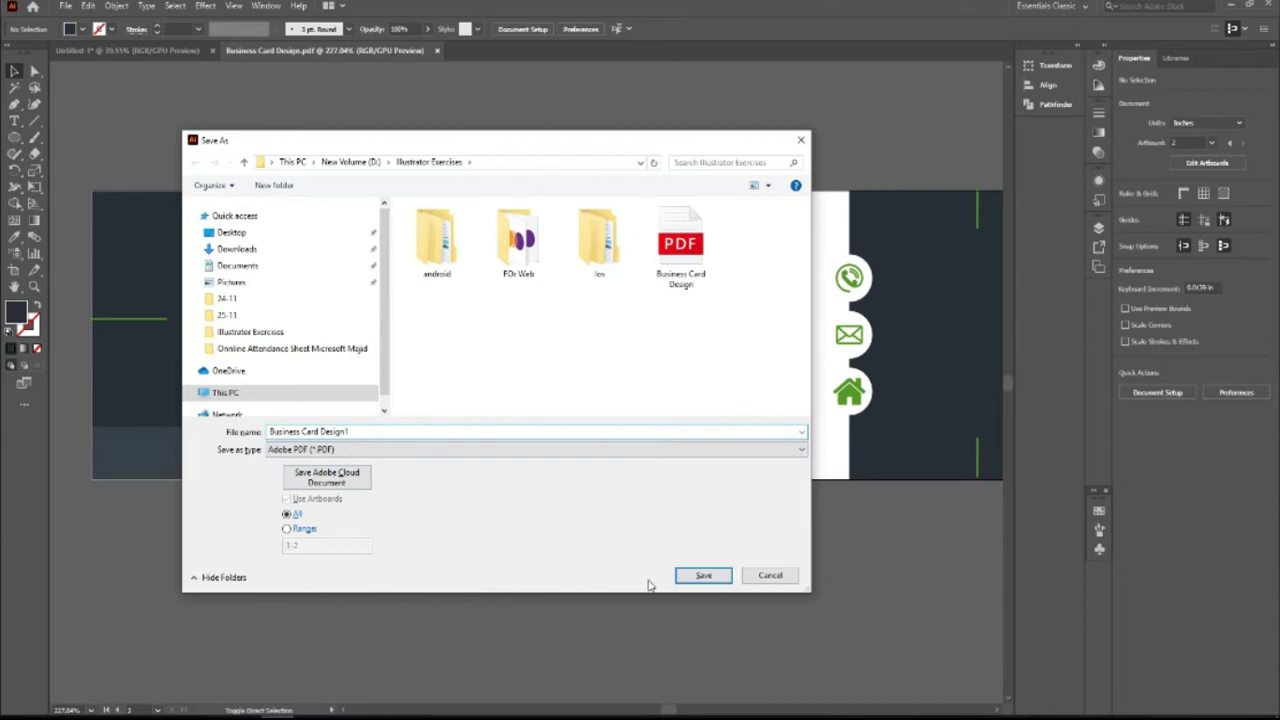
{"action": "left_click", "coordinate": [703, 575]}
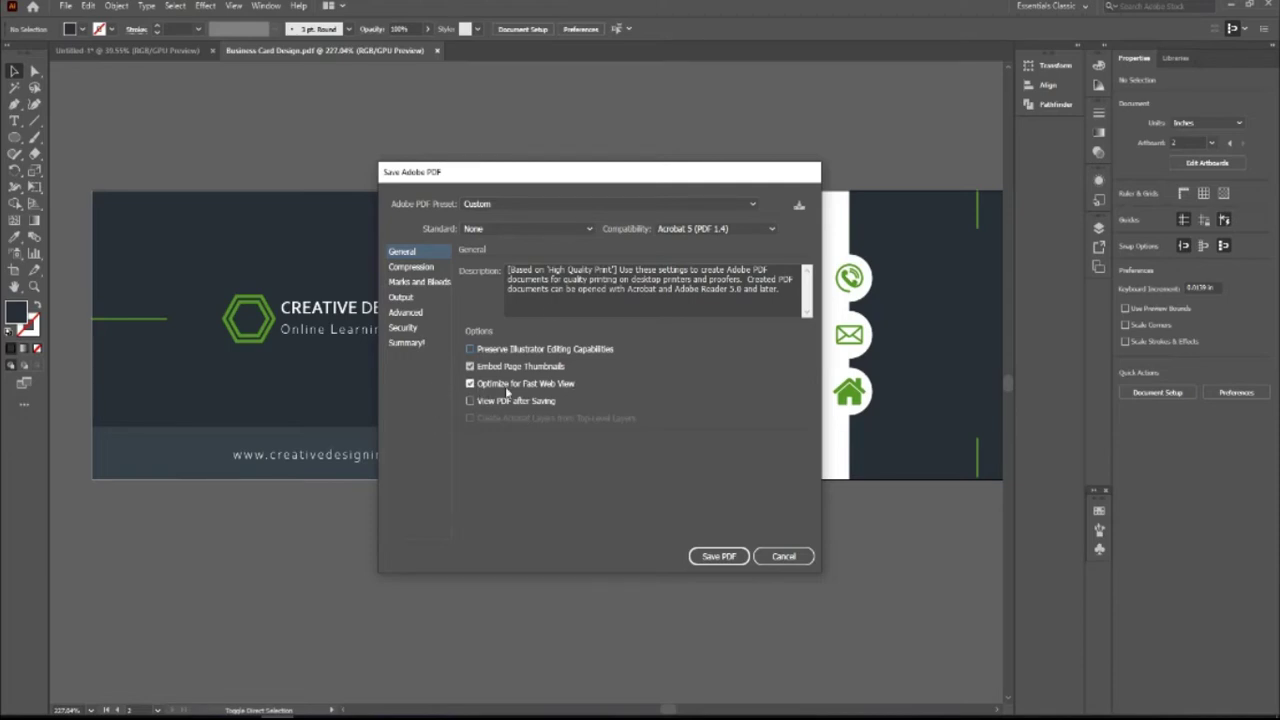
{"action": "left_click", "coordinate": [705, 558]}
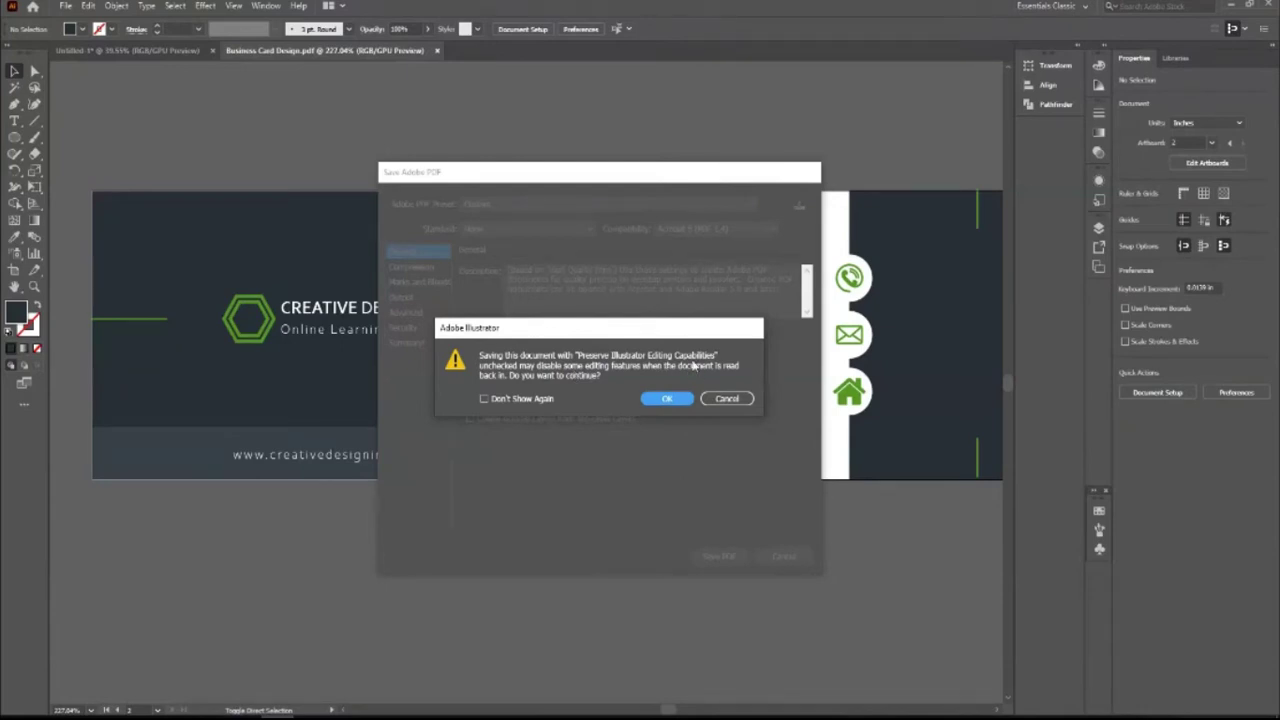
{"action": "left_click", "coordinate": [666, 400]}
{"action": "left_click", "coordinate": [441, 51]}
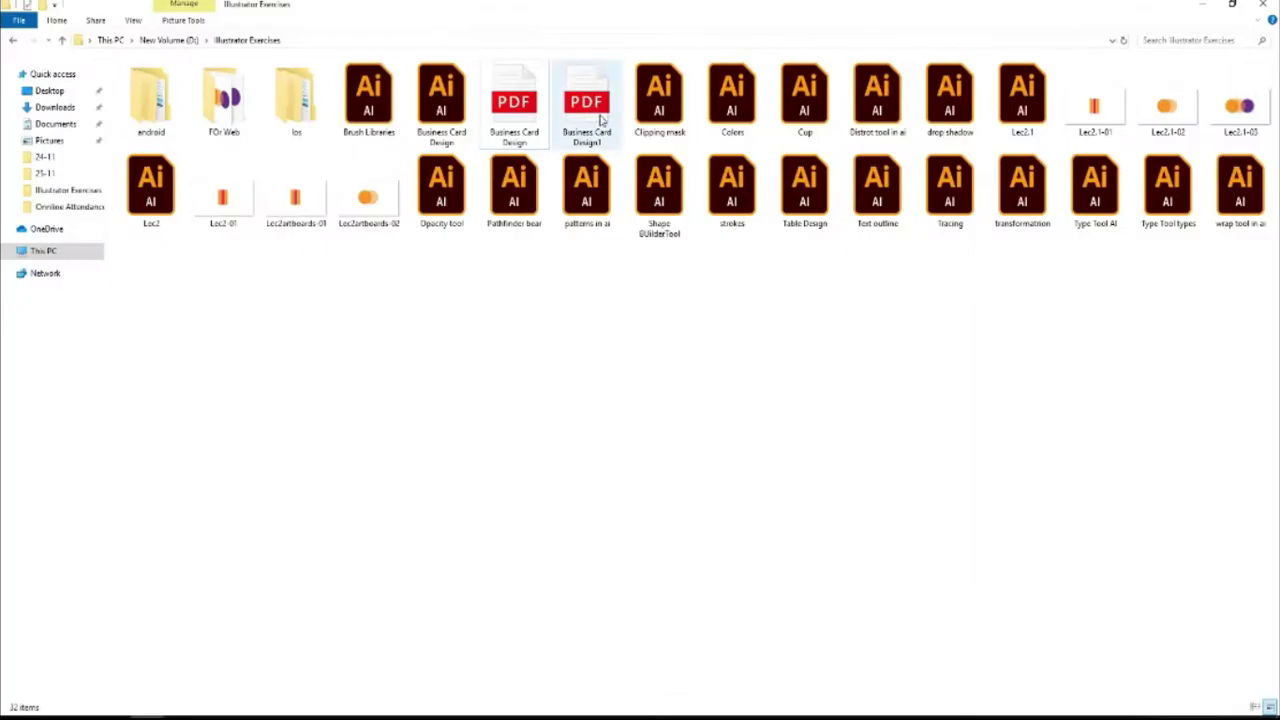
Step: Preview Business Card Design1.pdf in Edge, then open it with Adobe Illustrator
{"action": "double_click", "coordinate": [590, 110]}
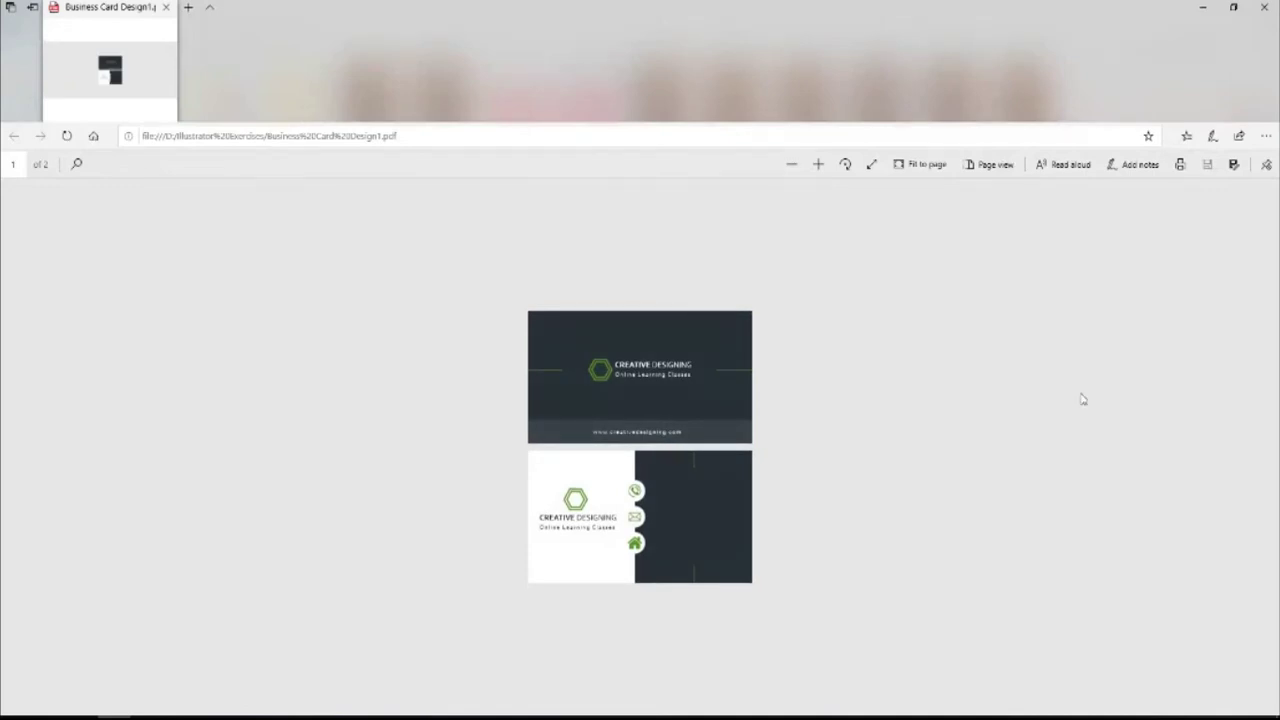
{"action": "left_click", "coordinate": [1264, 7]}
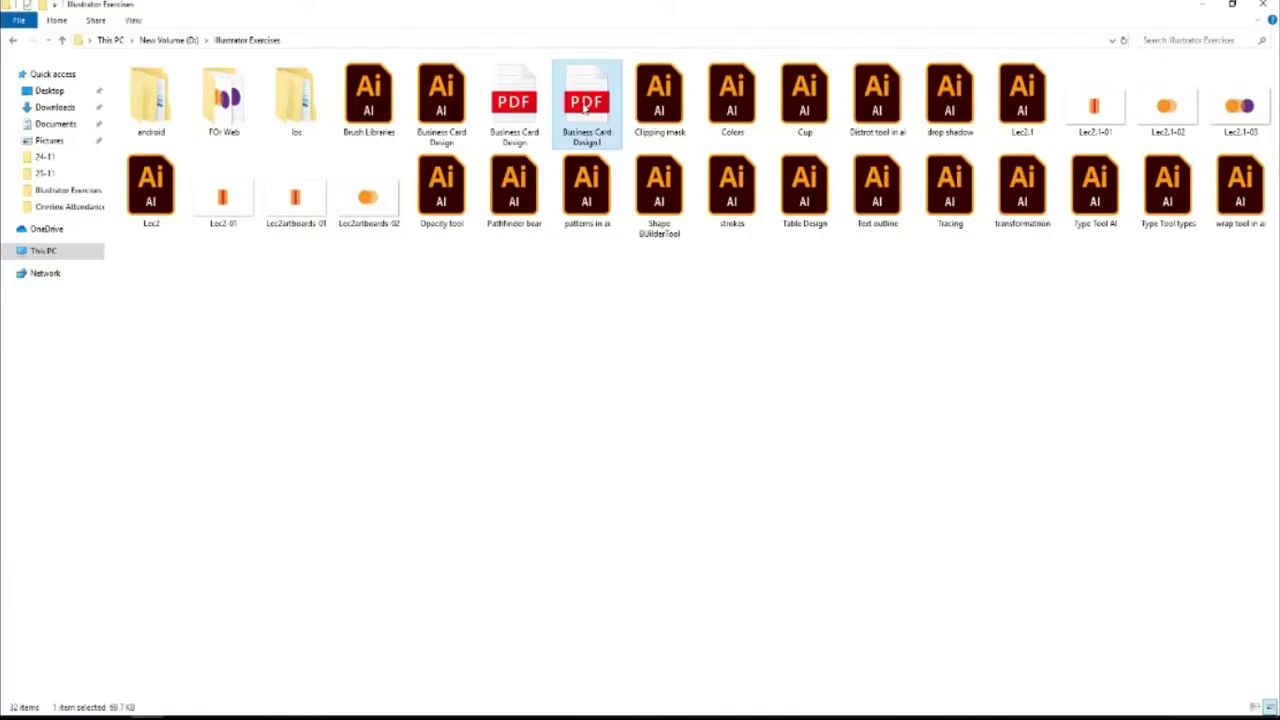
{"action": "right_click", "coordinate": [587, 105]}
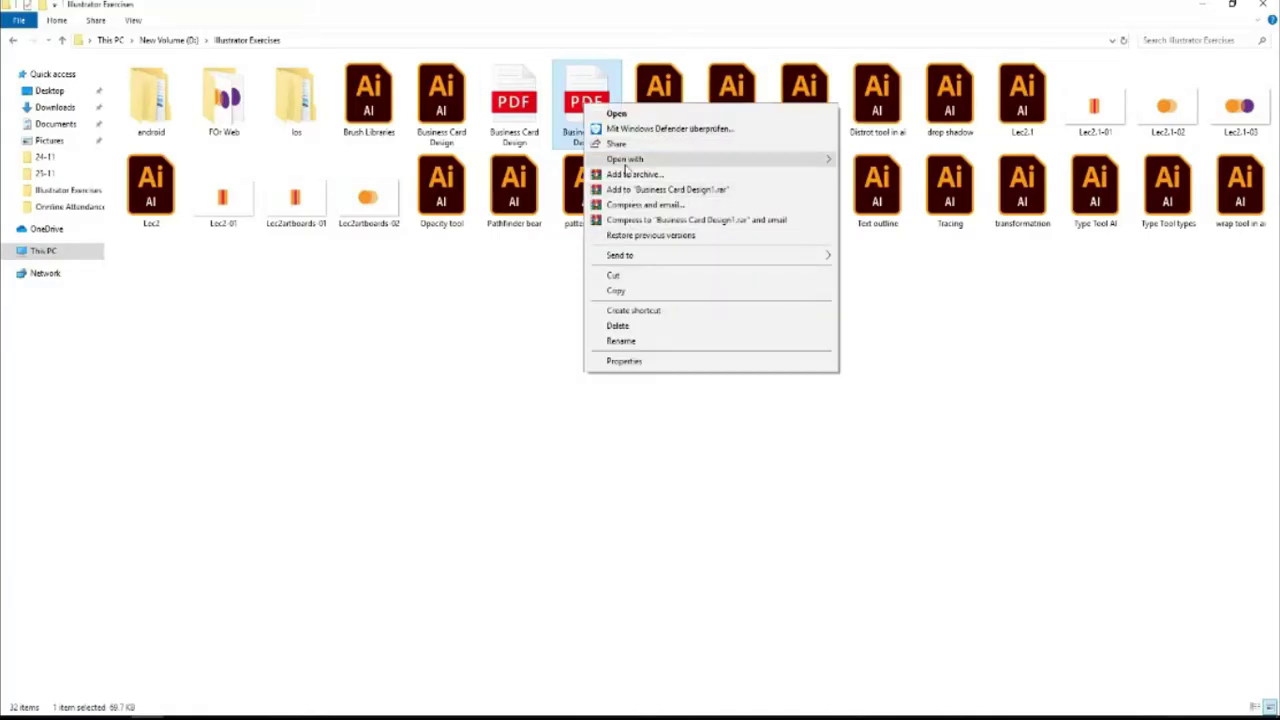
{"action": "mouse_move", "coordinate": [625, 159]}
{"action": "left_click", "coordinate": [880, 160]}
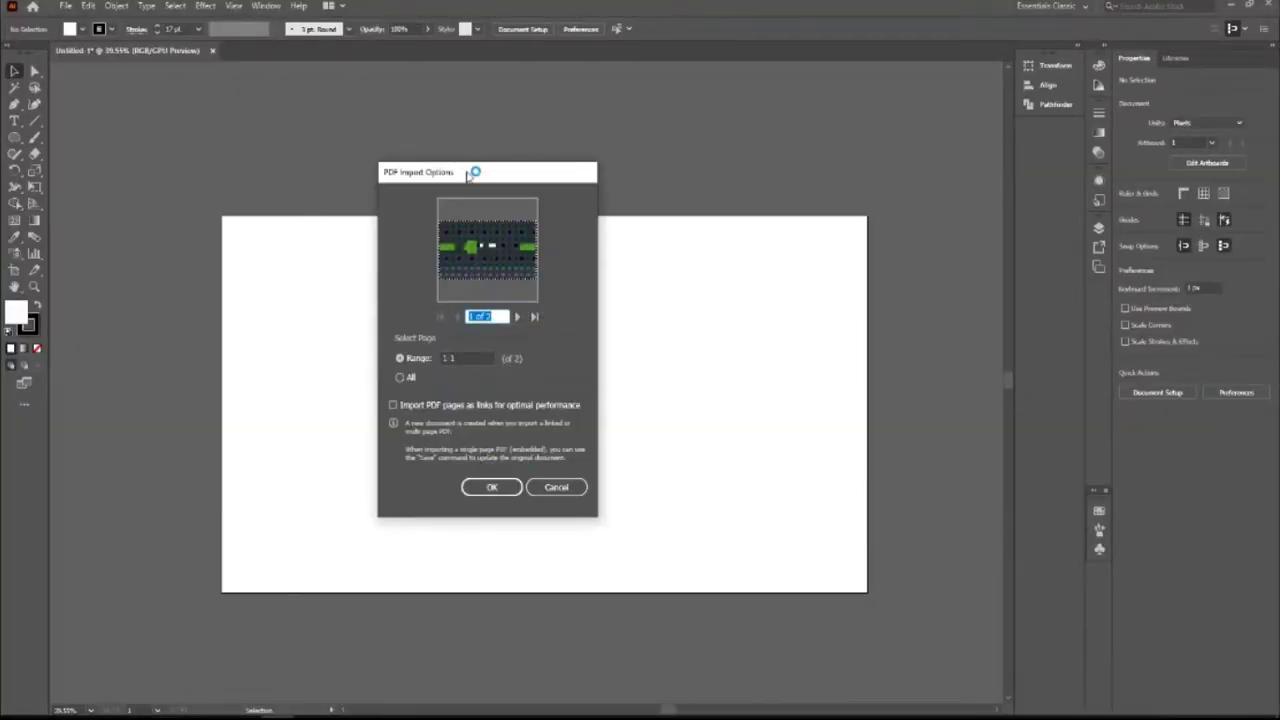
Step: Import pages 1-2 of the PDF and zoom to the imported card artwork
{"action": "left_click_drag", "start_coordinate": [467, 175], "coordinate": [643, 186]}
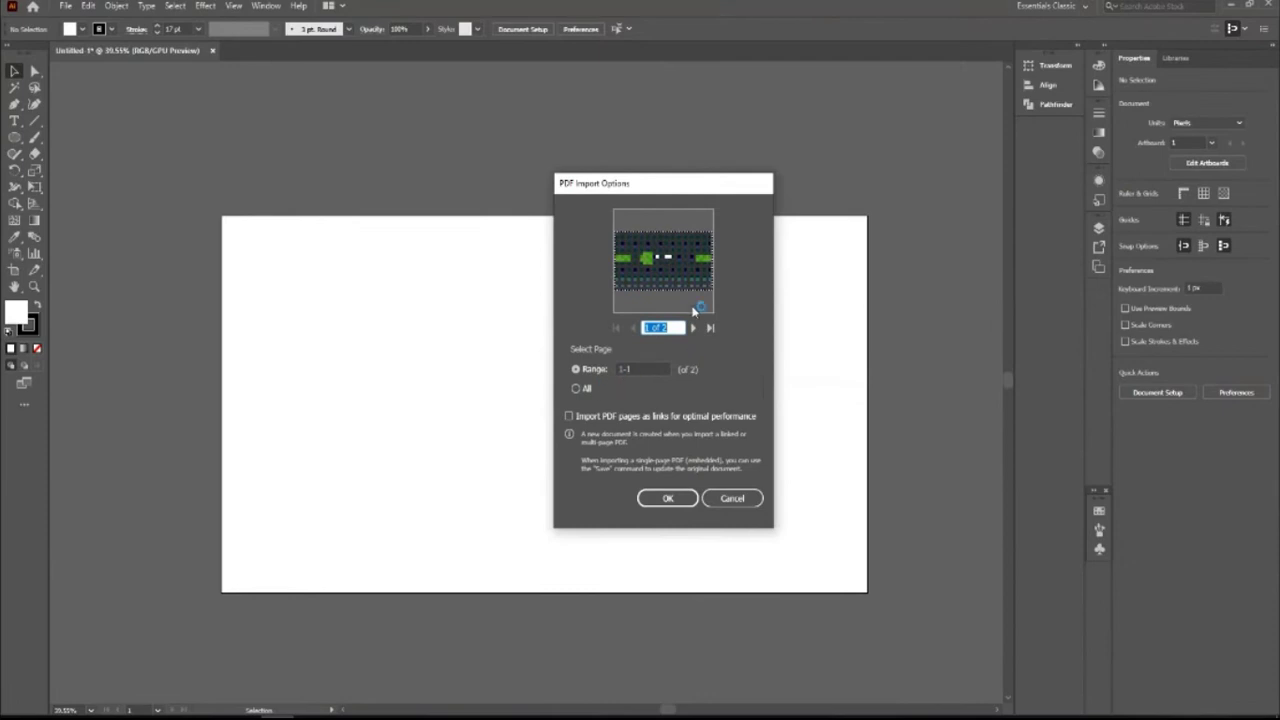
{"action": "key", "text": "Tab"}
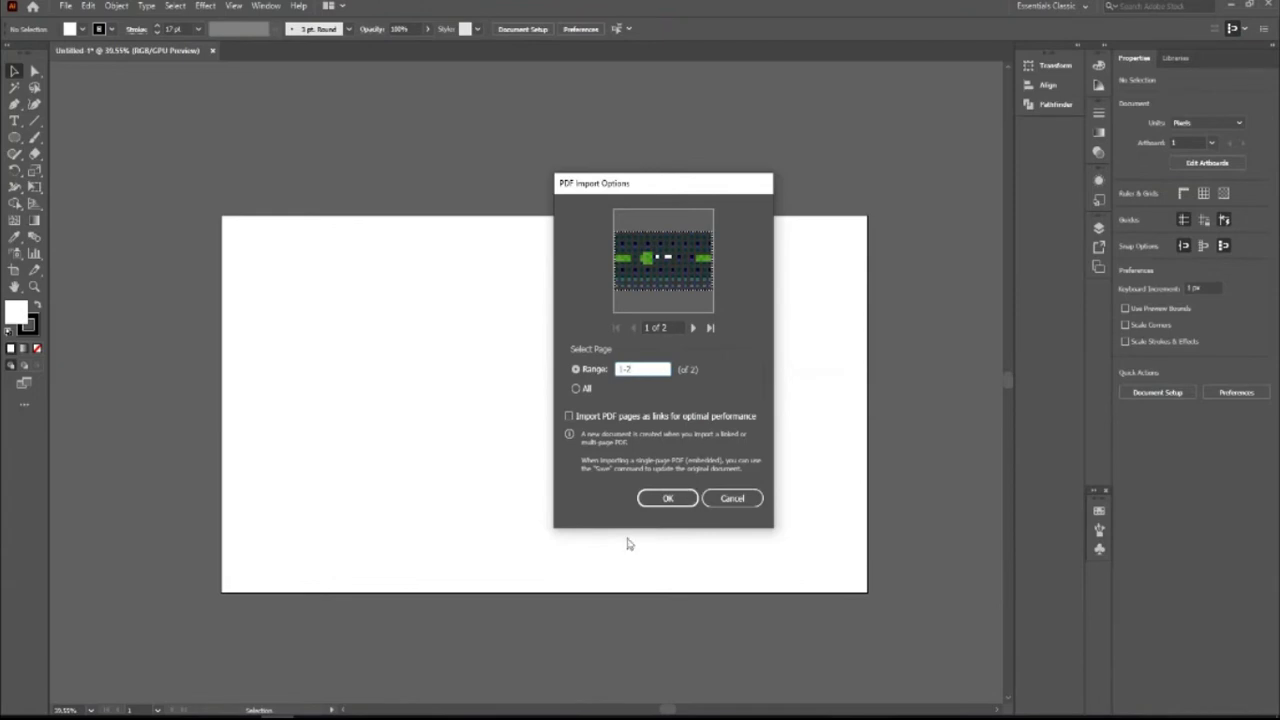
{"action": "left_click", "coordinate": [664, 502]}
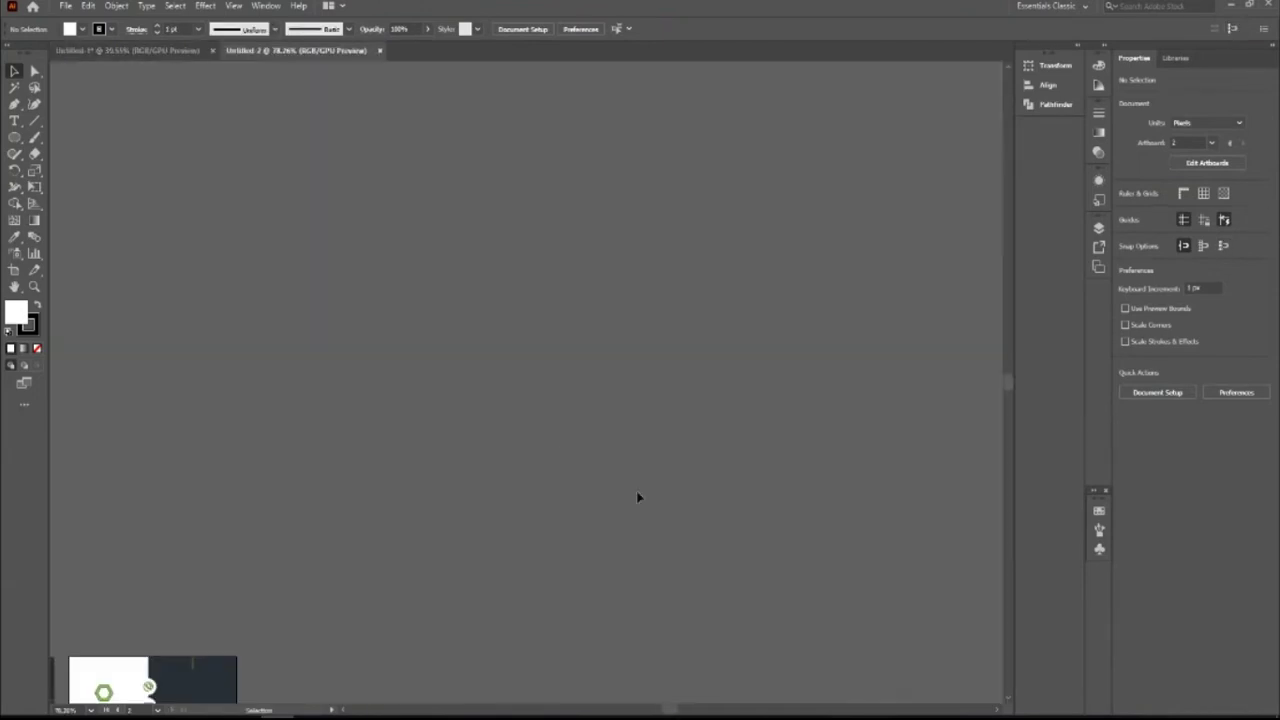
{"action": "key", "text": "z"}
{"action": "mouse_move", "coordinate": [694, 337]}
{"action": "left_mouse_down"}
{"action": "mouse_move", "coordinate": [257, 614]}
{"action": "mouse_move", "coordinate": [414, 560]}
{"action": "left_mouse_up"}
Step: Zoom in on the dark front card and test-move its artwork group, then undo
{"action": "left_click_drag", "start_coordinate": [459, 432], "coordinate": [257, 400]}
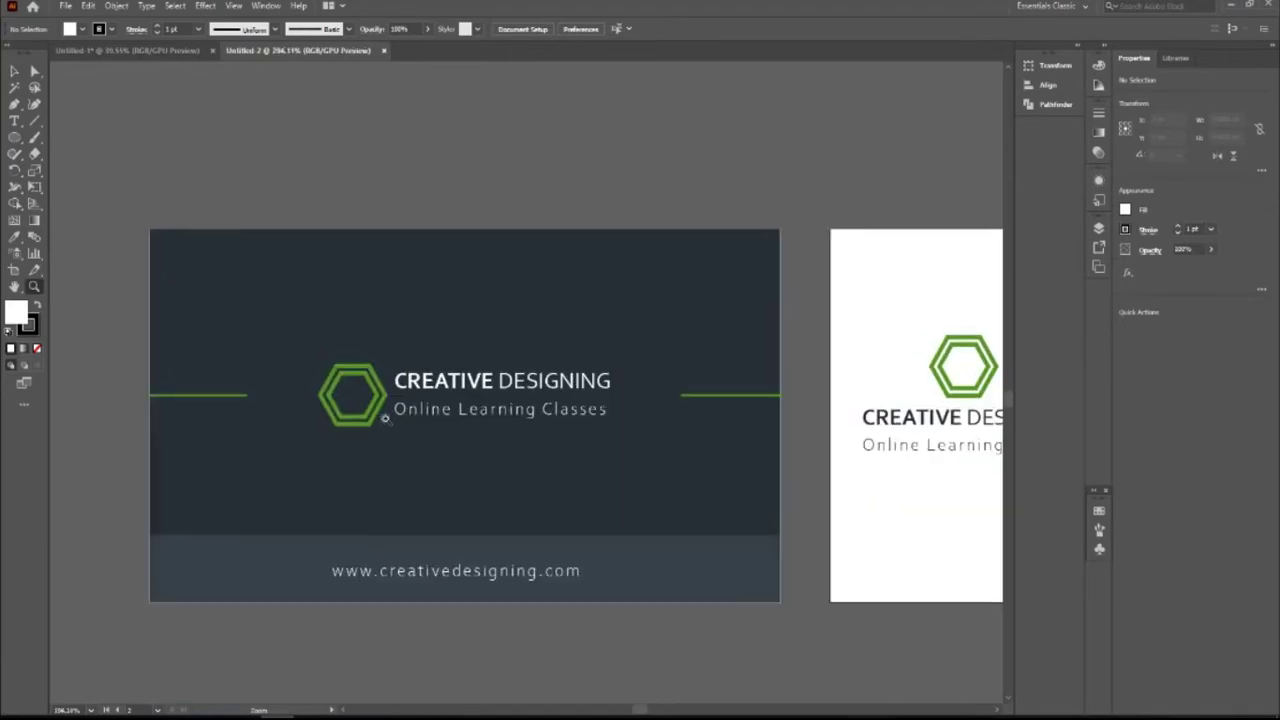
{"action": "left_click", "coordinate": [14, 70]}
{"action": "left_click", "coordinate": [420, 395]}
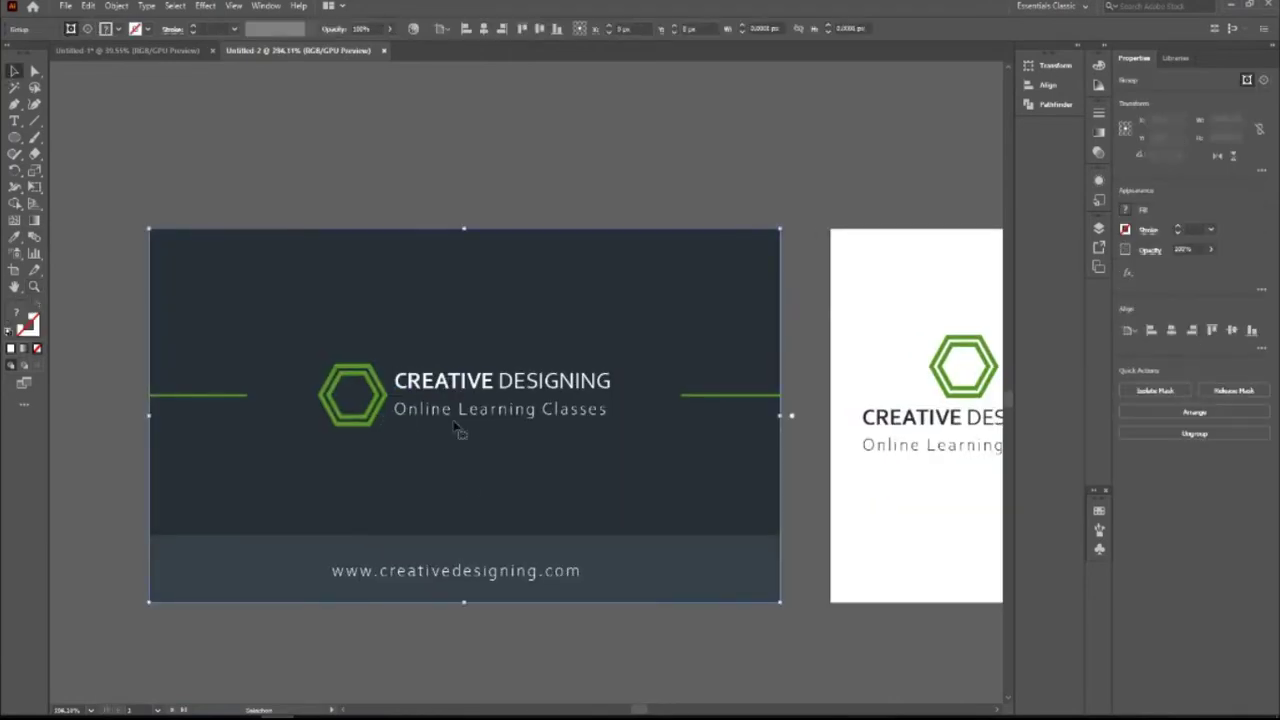
{"action": "left_click_drag", "start_coordinate": [500, 482], "coordinate": [472, 294]}
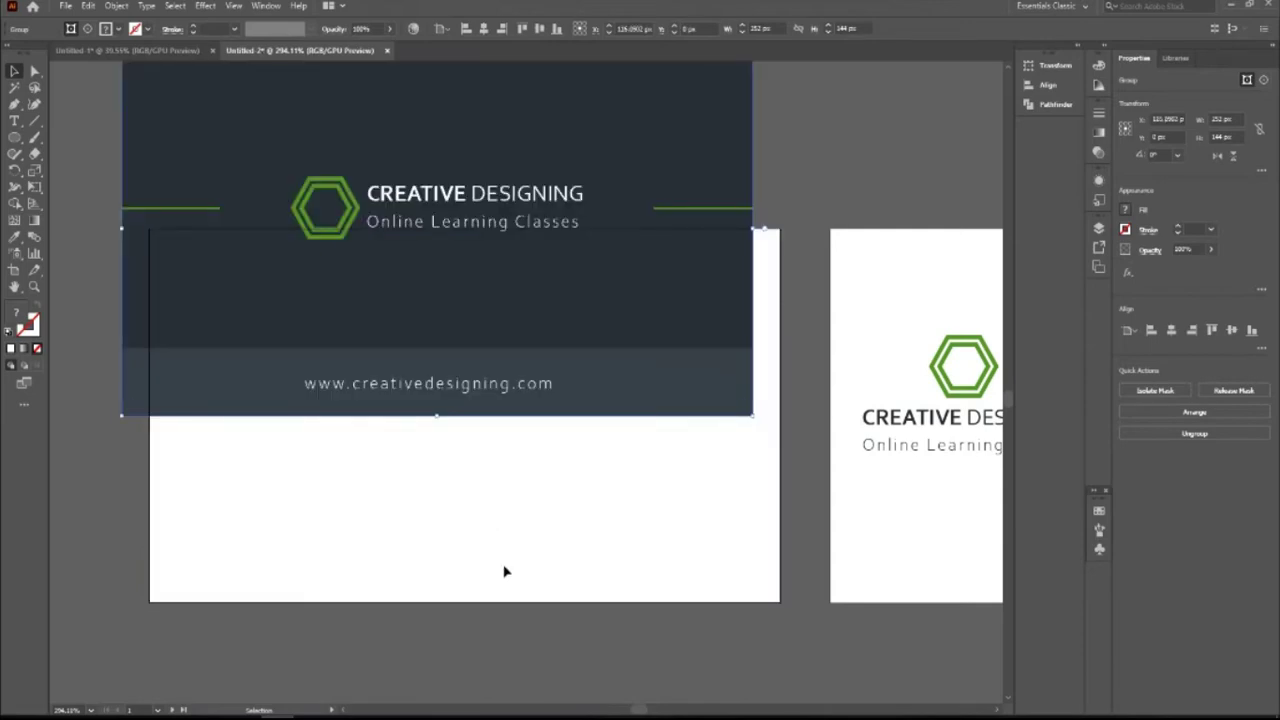
{"action": "key", "text": "ctrl+z"}
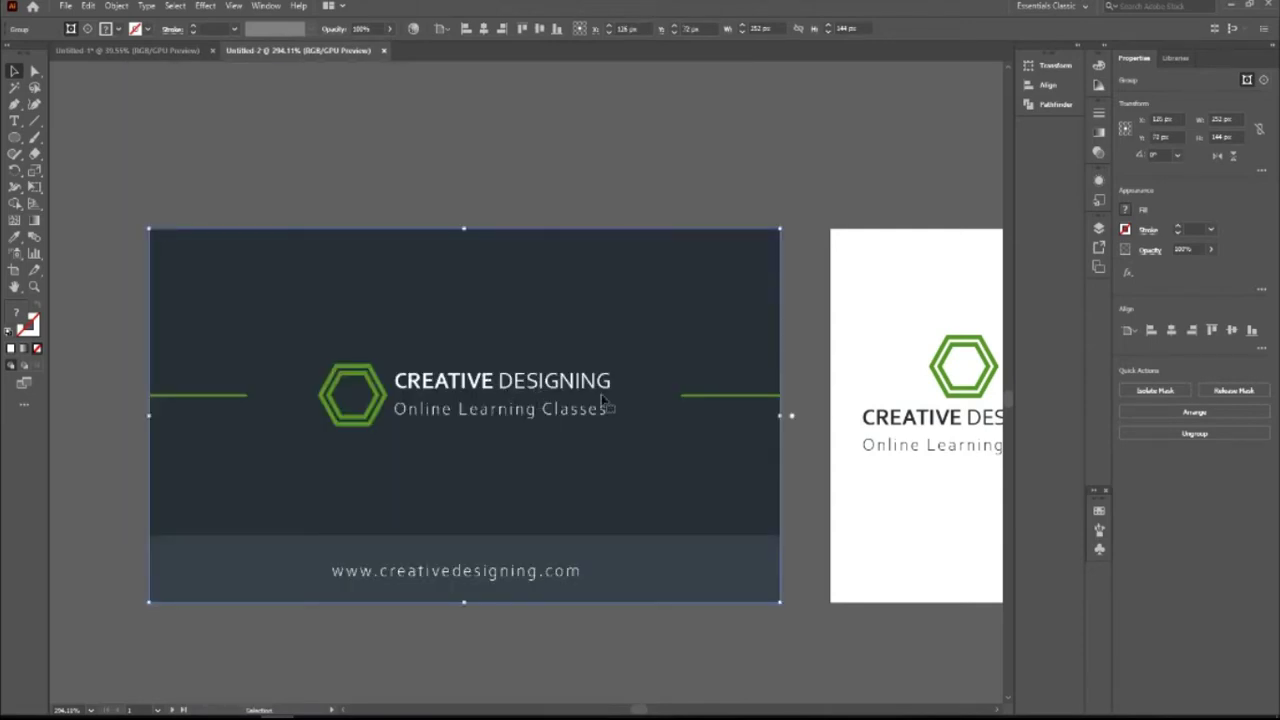
{"action": "left_click", "coordinate": [906, 468]}
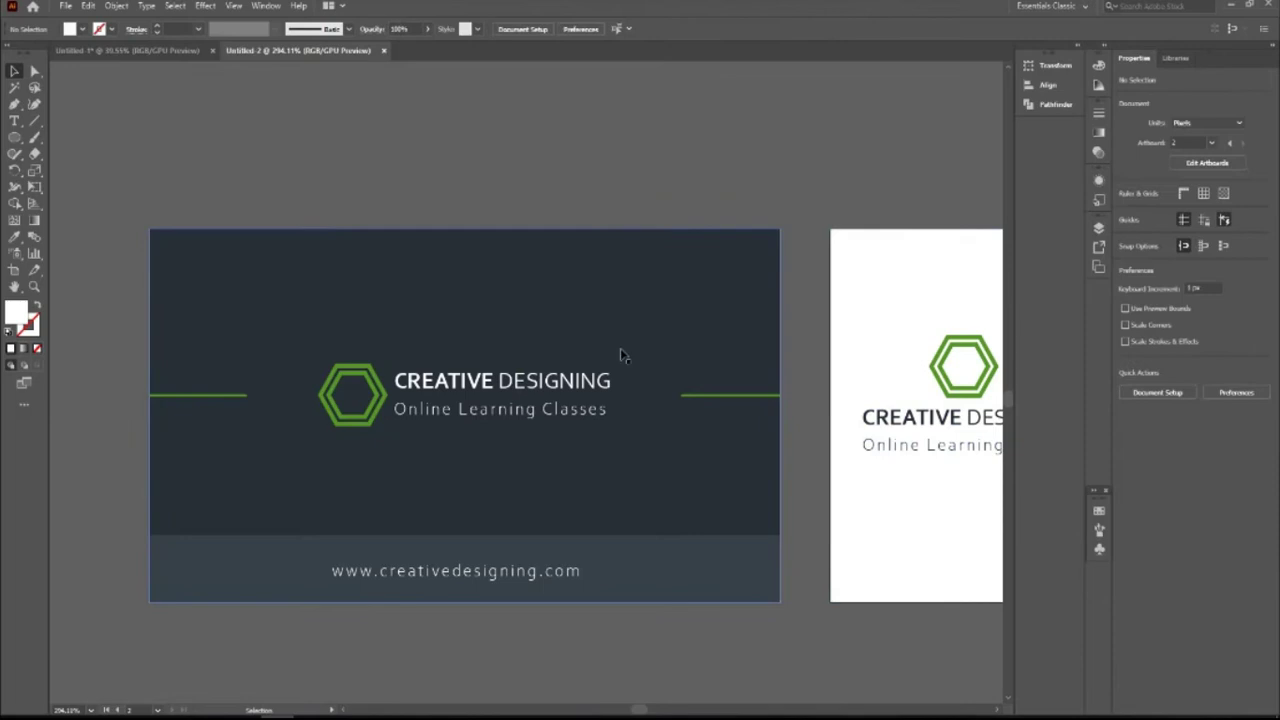
Step: Ungroup the white back card's artwork and release its clipping mask
{"action": "key", "text": "z"}
{"action": "scroll", "coordinate": [306, 317], "scroll_direction": "down", "scroll_amount": 2}
{"action": "scroll", "coordinate": [350, 311], "scroll_direction": "down", "scroll_amount": 3}
{"action": "scroll", "coordinate": [737, 391], "scroll_direction": "up", "scroll_amount": 5}
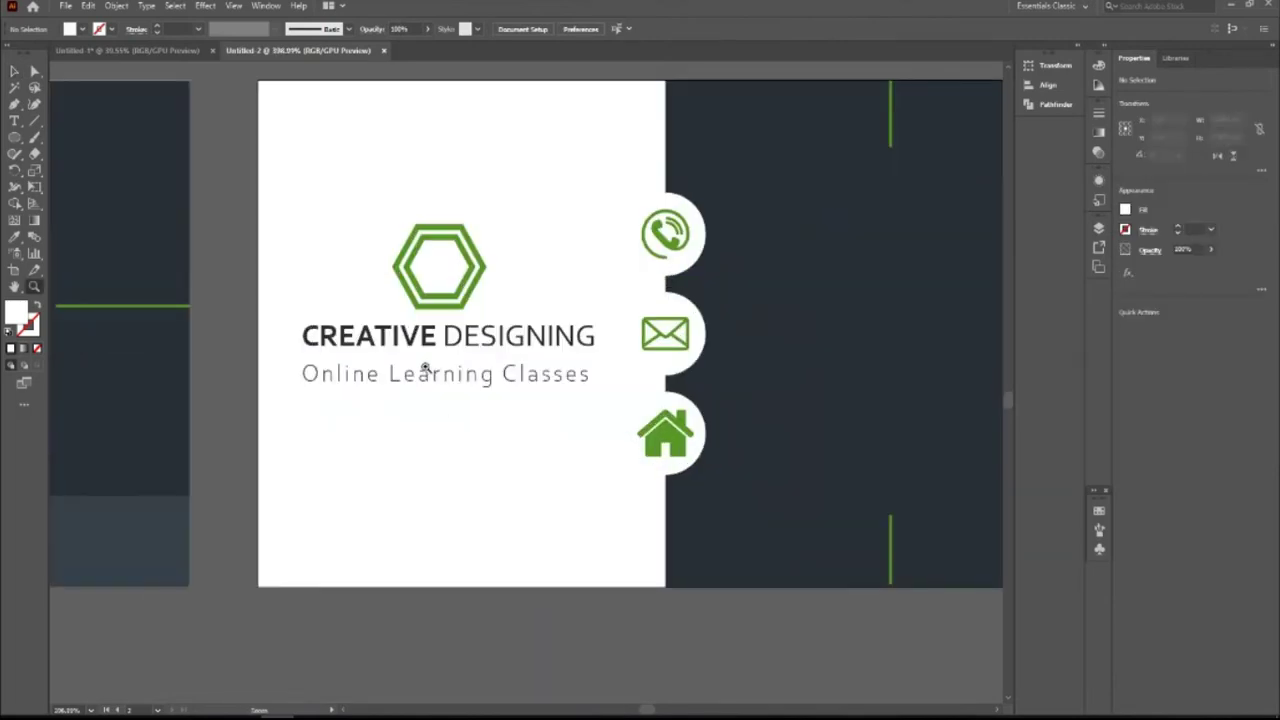
{"action": "scroll", "coordinate": [425, 369], "scroll_direction": "up", "scroll_amount": 2}
{"action": "left_click", "coordinate": [14, 72]}
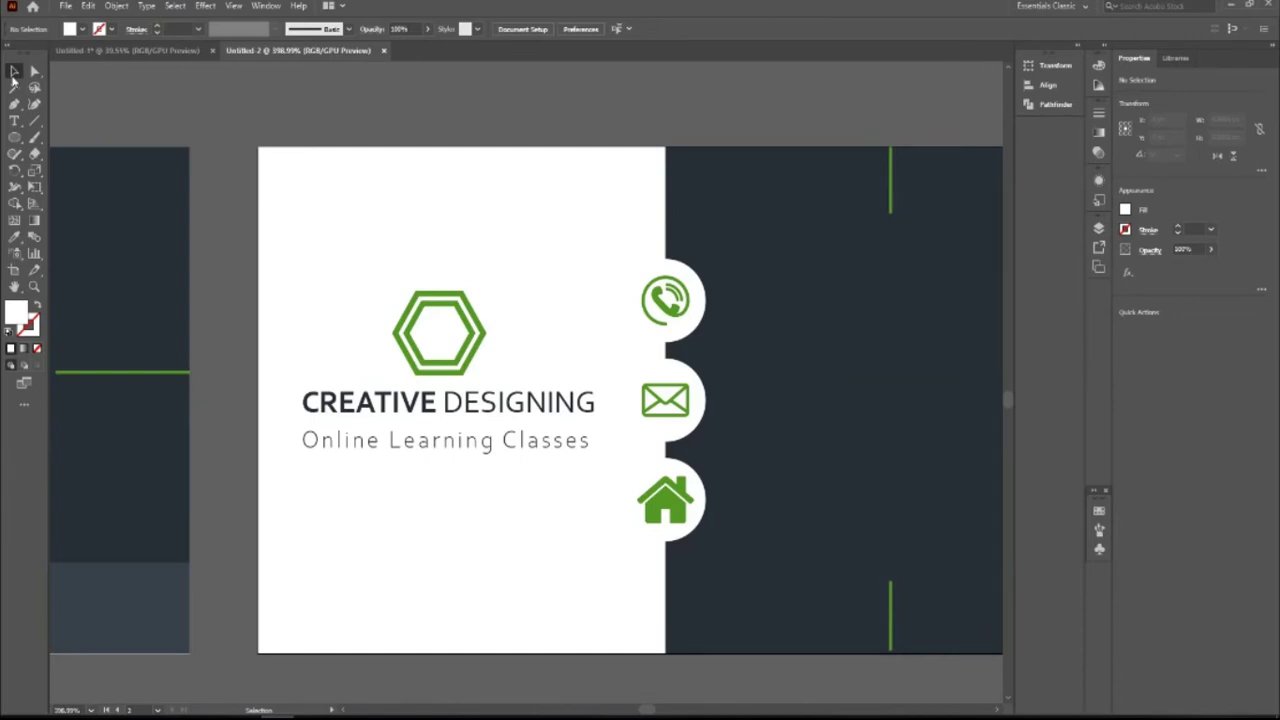
{"action": "left_click", "coordinate": [443, 249]}
{"action": "right_click", "coordinate": [448, 249]}
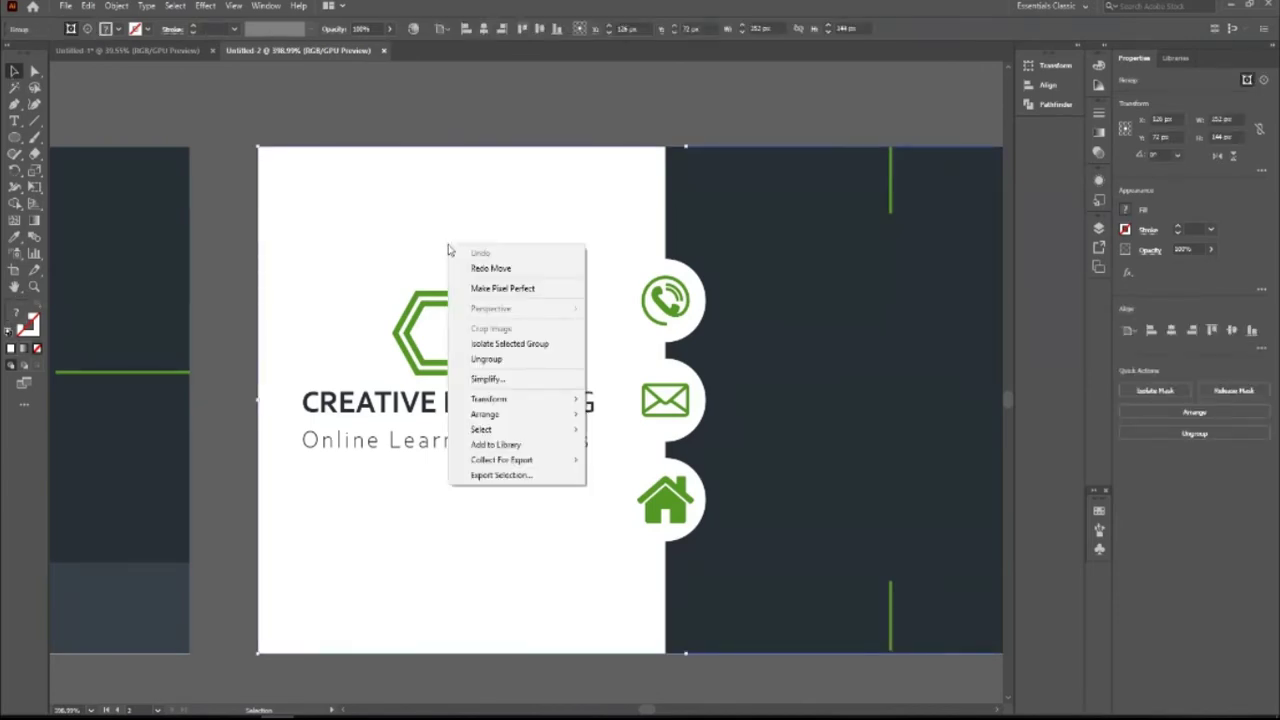
{"action": "left_click", "coordinate": [487, 359]}
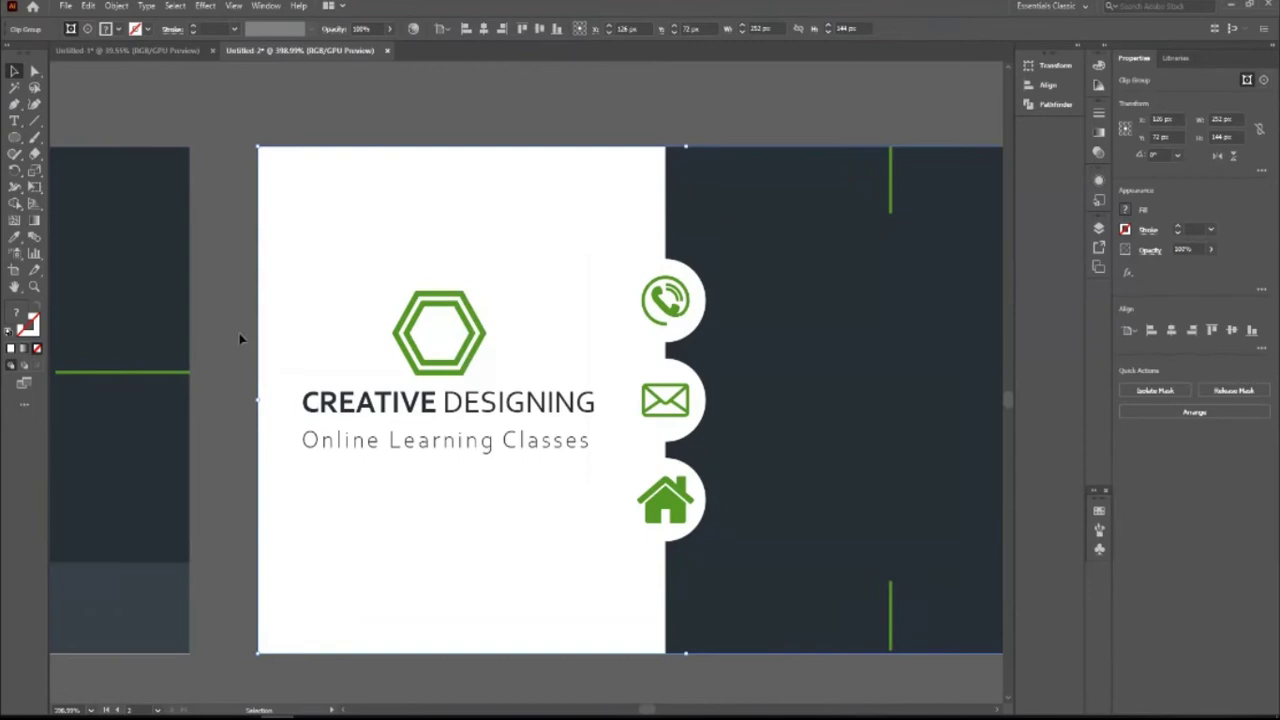
{"action": "right_click", "coordinate": [414, 366]}
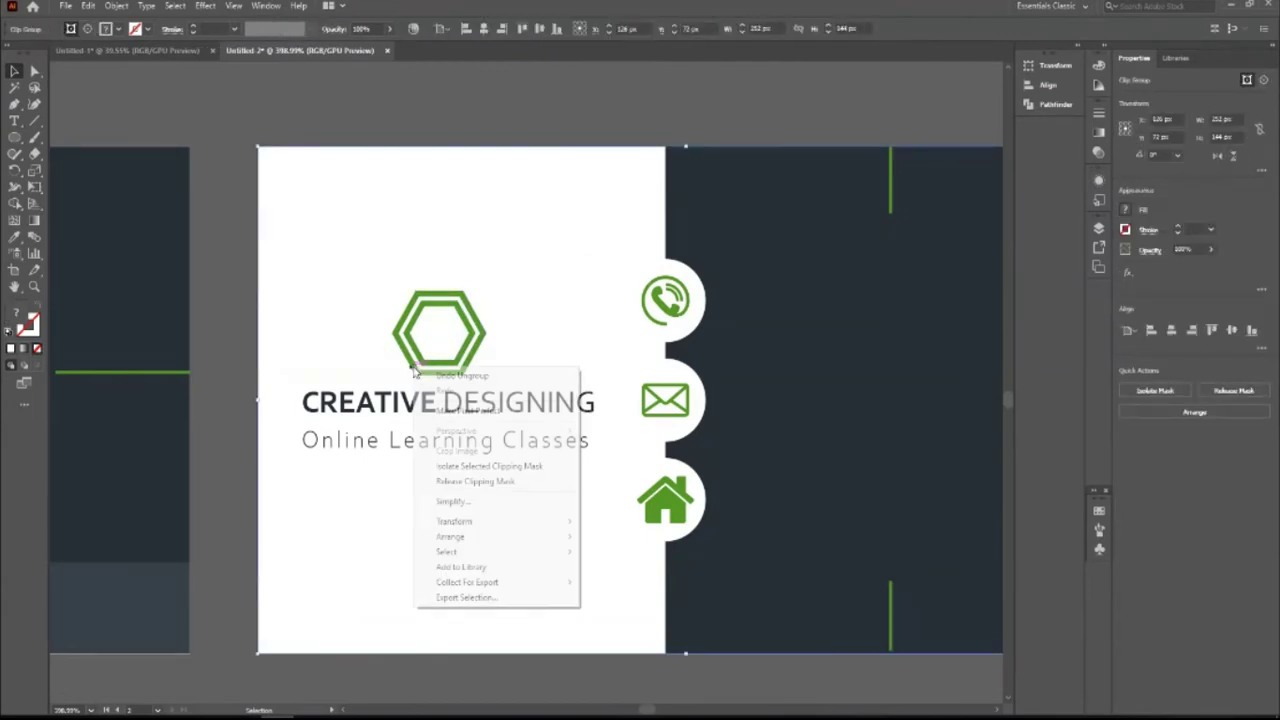
{"action": "left_click", "coordinate": [475, 481]}
Step: Test-move CREATIVE, DESIGNING and the subtitle separately, then undo the moves
{"action": "left_click", "coordinate": [228, 423]}
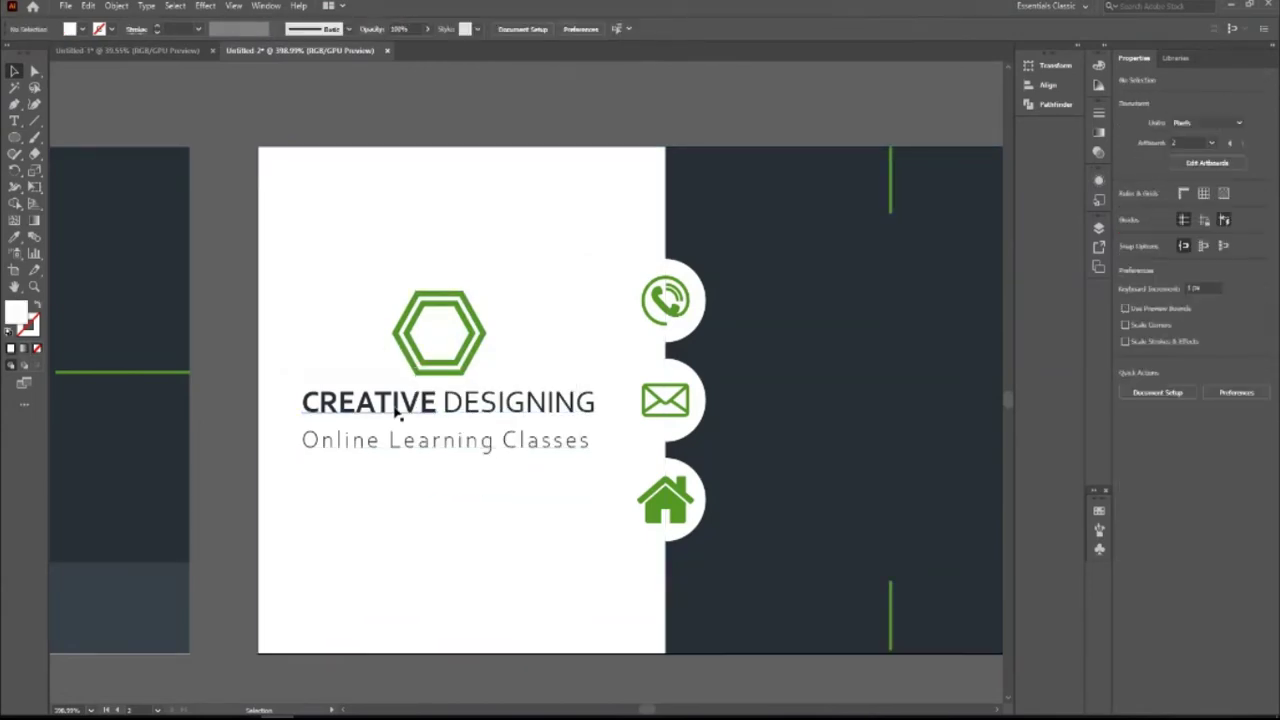
{"action": "left_click_drag", "start_coordinate": [398, 416], "coordinate": [401, 448]}
{"action": "key", "text": "ctrl+z"}
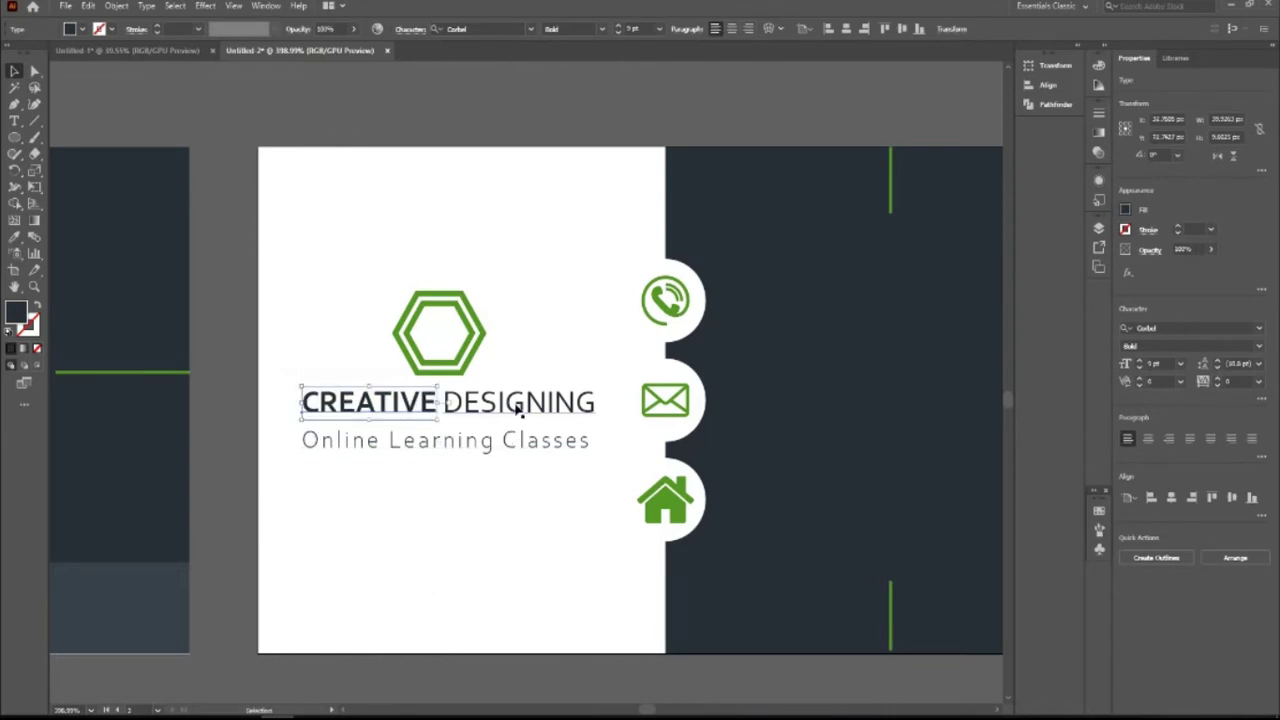
{"action": "left_click_drag", "start_coordinate": [518, 408], "coordinate": [531, 258]}
{"action": "left_click_drag", "start_coordinate": [514, 467], "coordinate": [522, 610]}
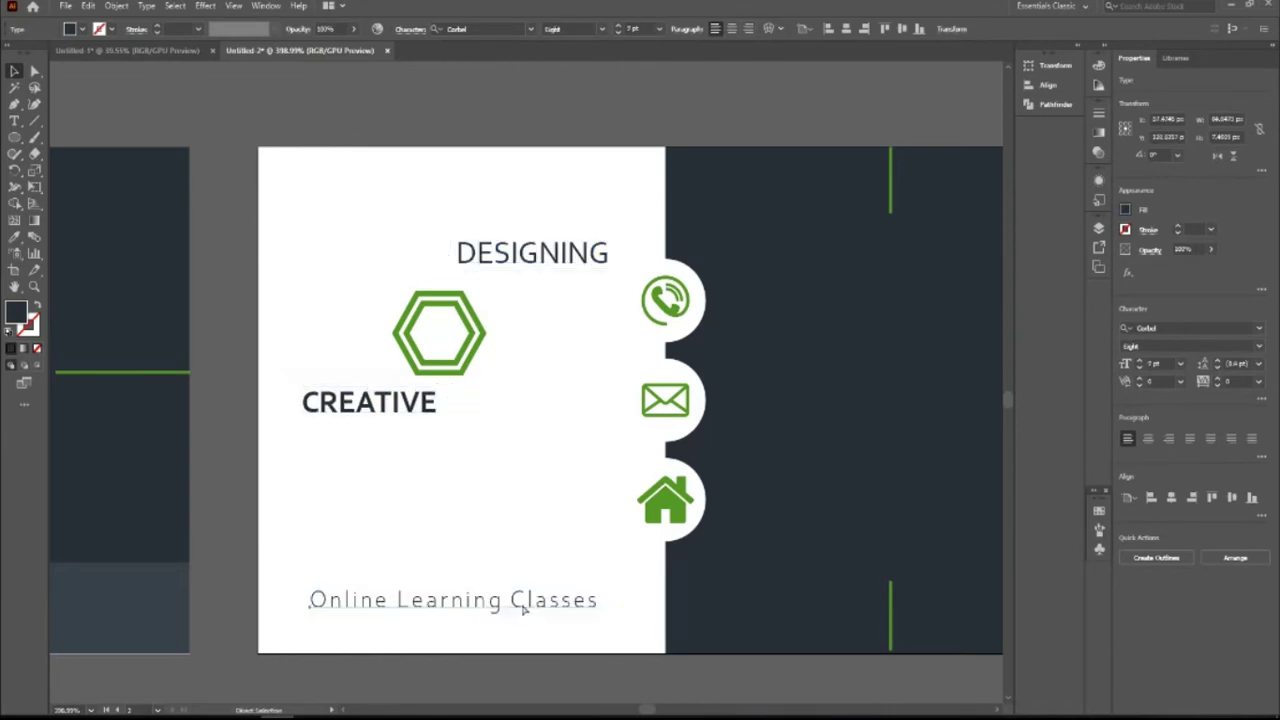
{"action": "key", "text": "ctrl+z"}
{"action": "key", "text": "ctrl+z"}
{"action": "left_click", "coordinate": [291, 500]}
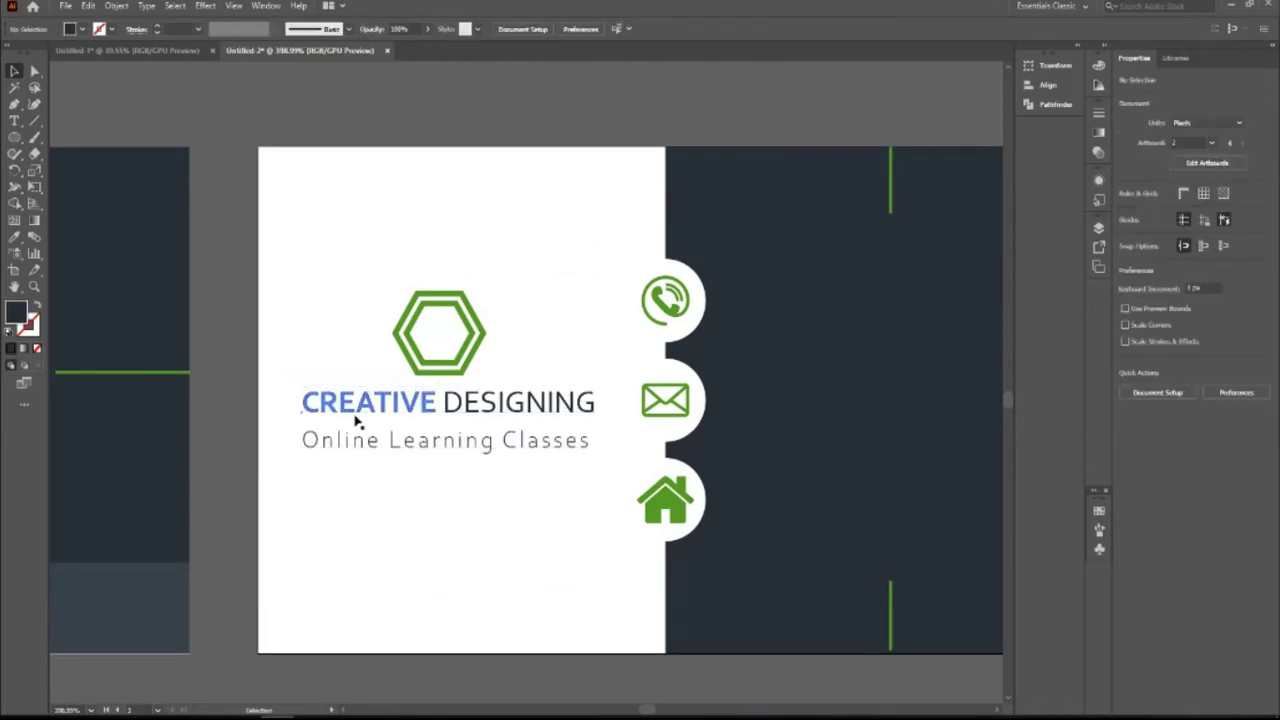
Step: Zoom back to both business cards and close the Untitled-2 document
{"action": "key", "text": "z"}
{"action": "left_click", "coordinate": [529, 271], "text": "alt"}
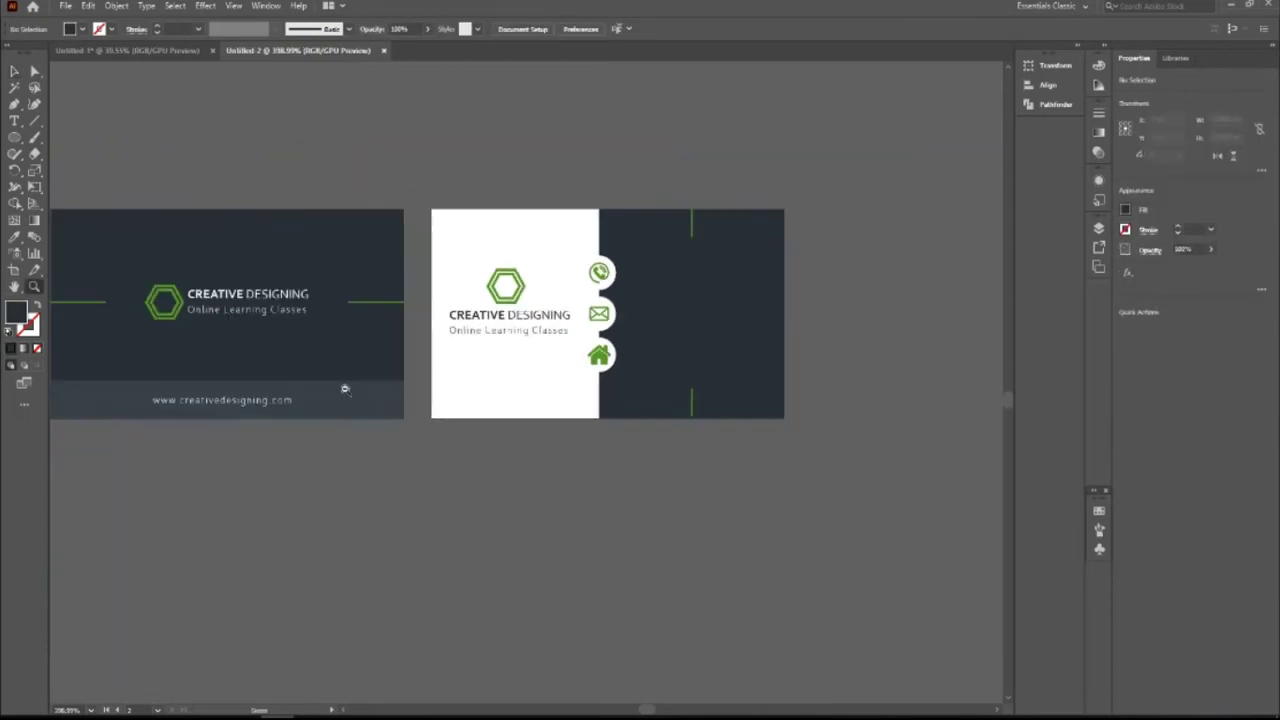
{"action": "left_click", "coordinate": [157, 222]}
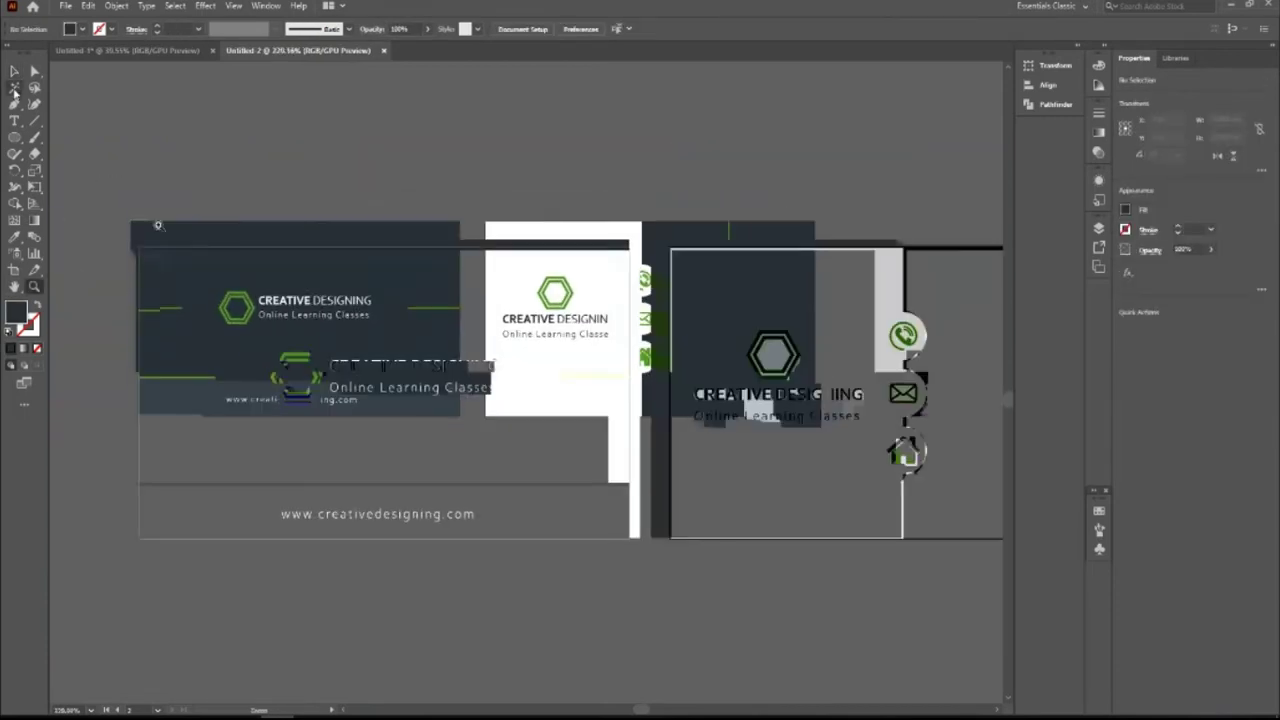
{"action": "key", "text": "v"}
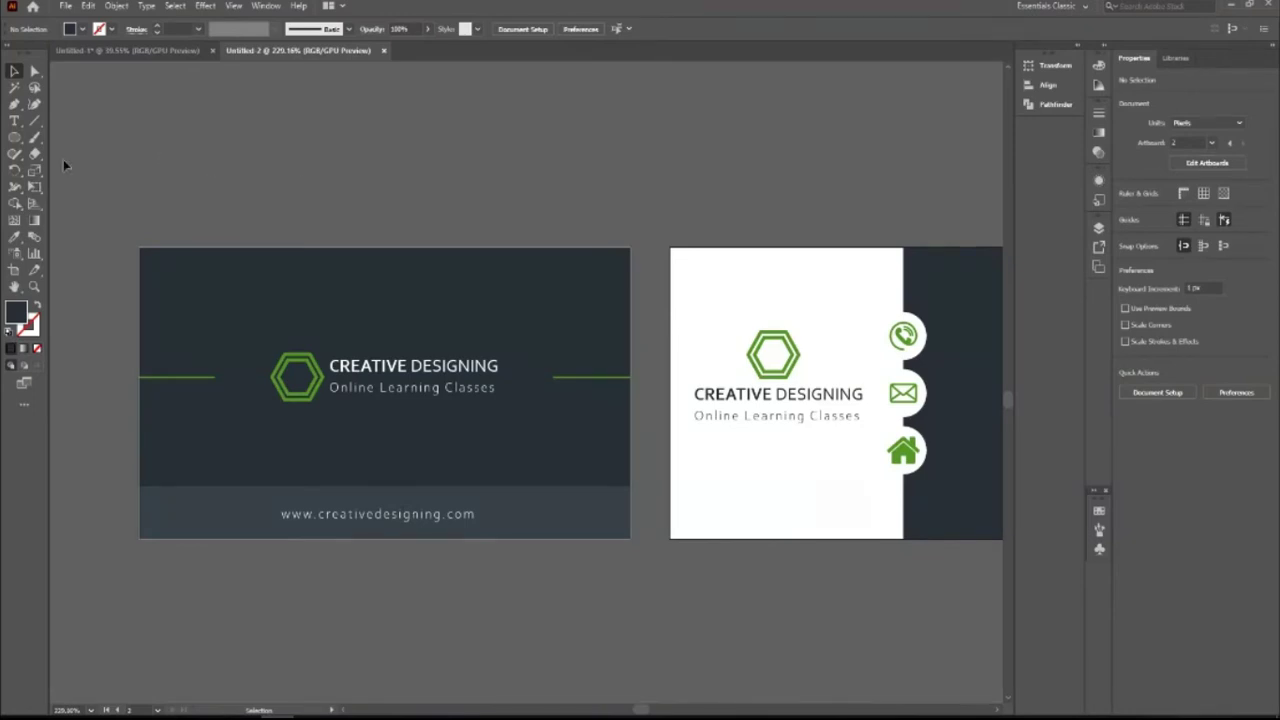
{"action": "left_click", "coordinate": [384, 50]}
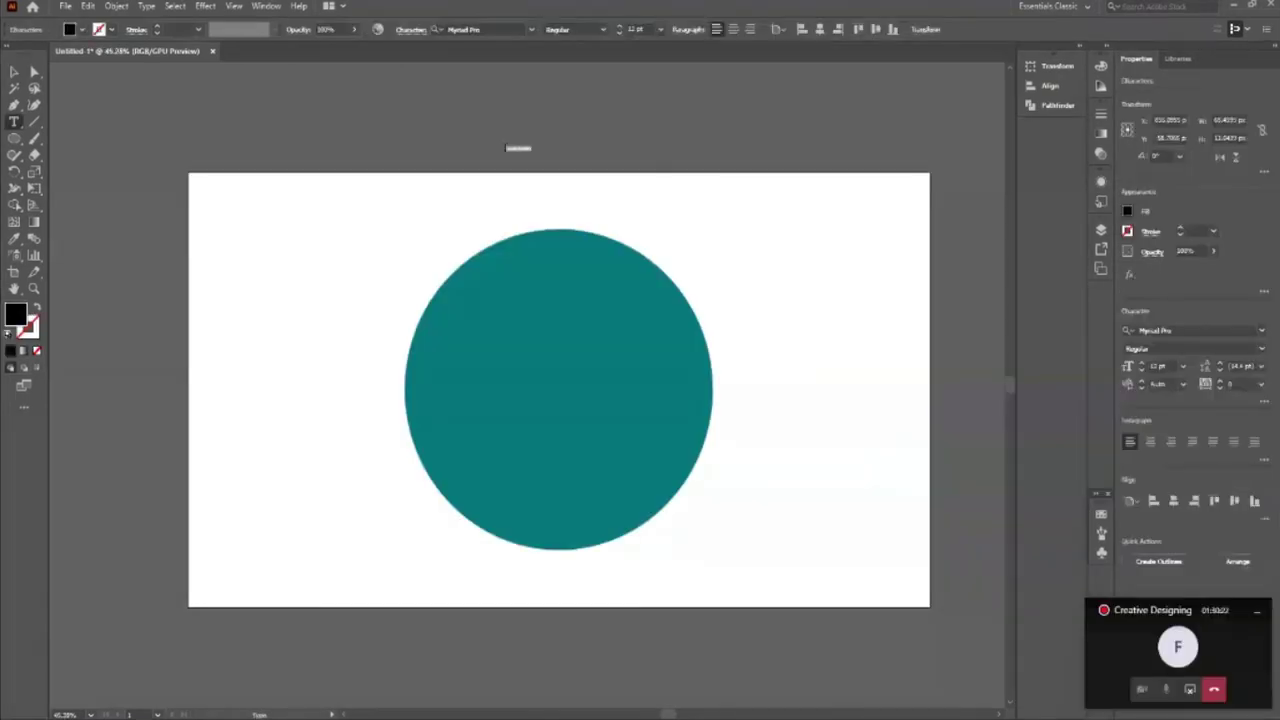
Step: Scale the new heading text up and move it above the artboard
{"action": "type", "text": "Creative"}
{"action": "left_click", "coordinate": [14, 71]}
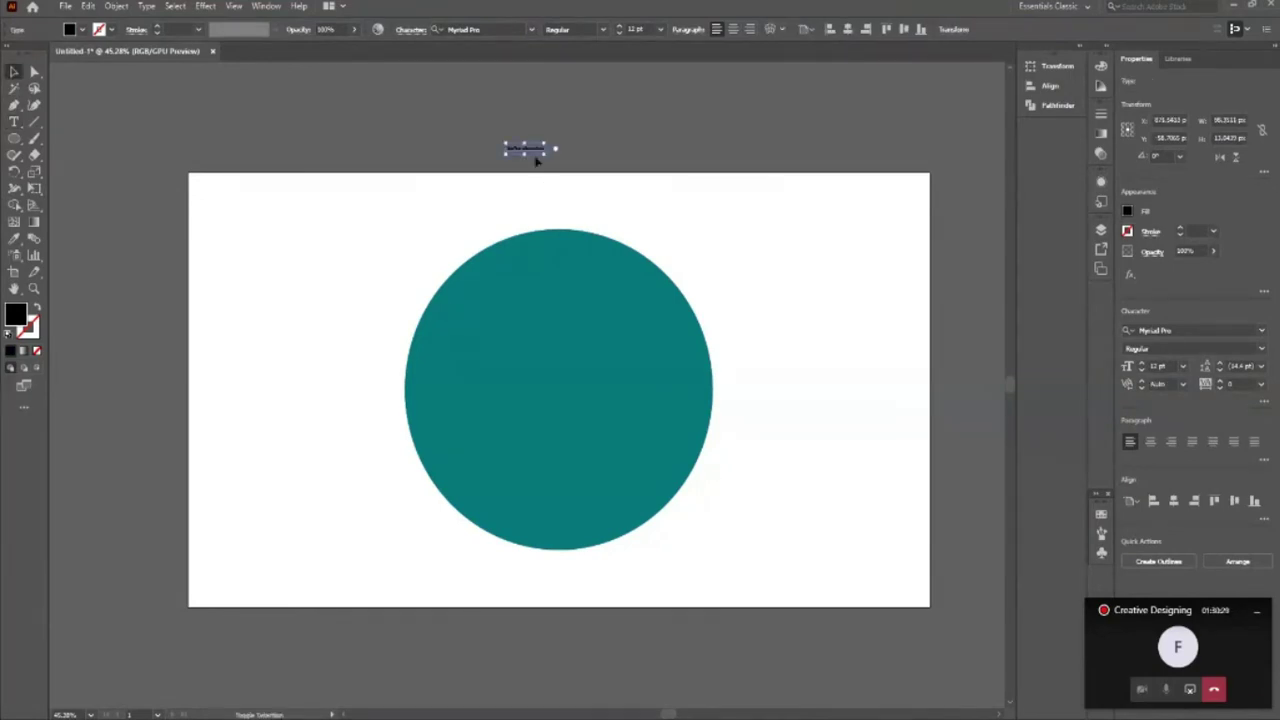
{"action": "left_click_drag", "start_coordinate": [547, 158], "coordinate": [767, 181]}
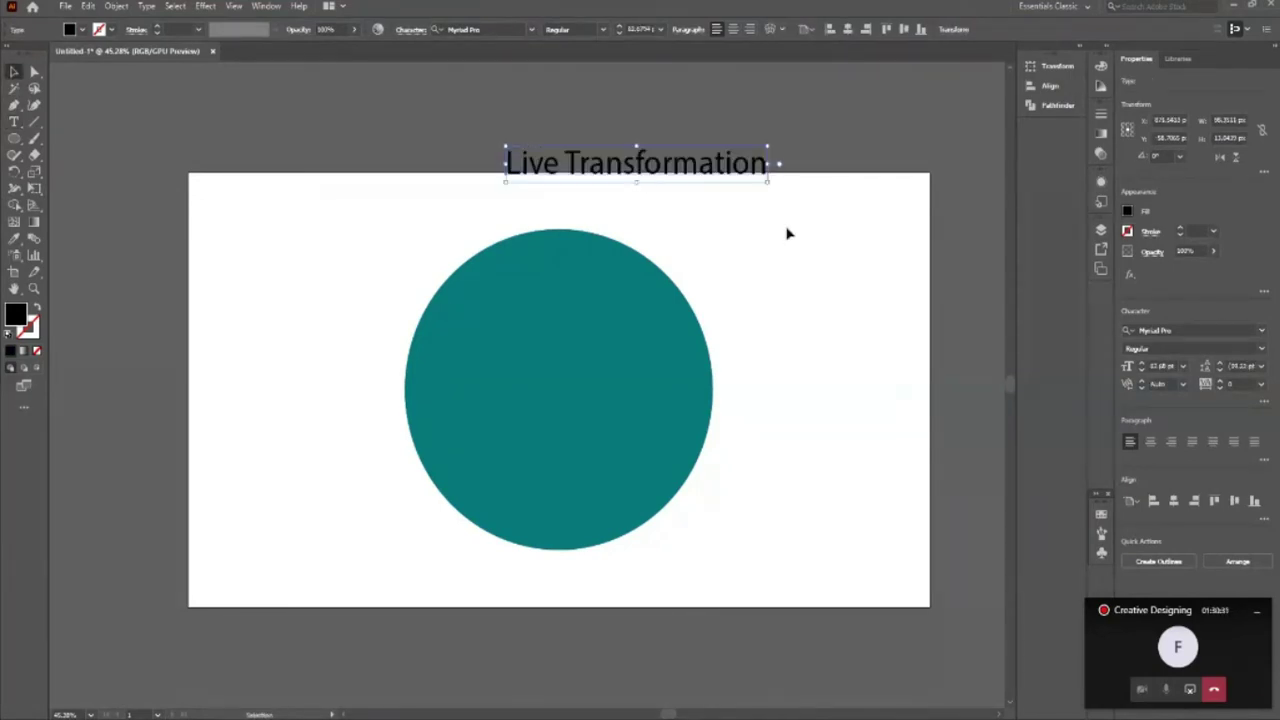
{"action": "left_click_drag", "start_coordinate": [640, 177], "coordinate": [587, 161]}
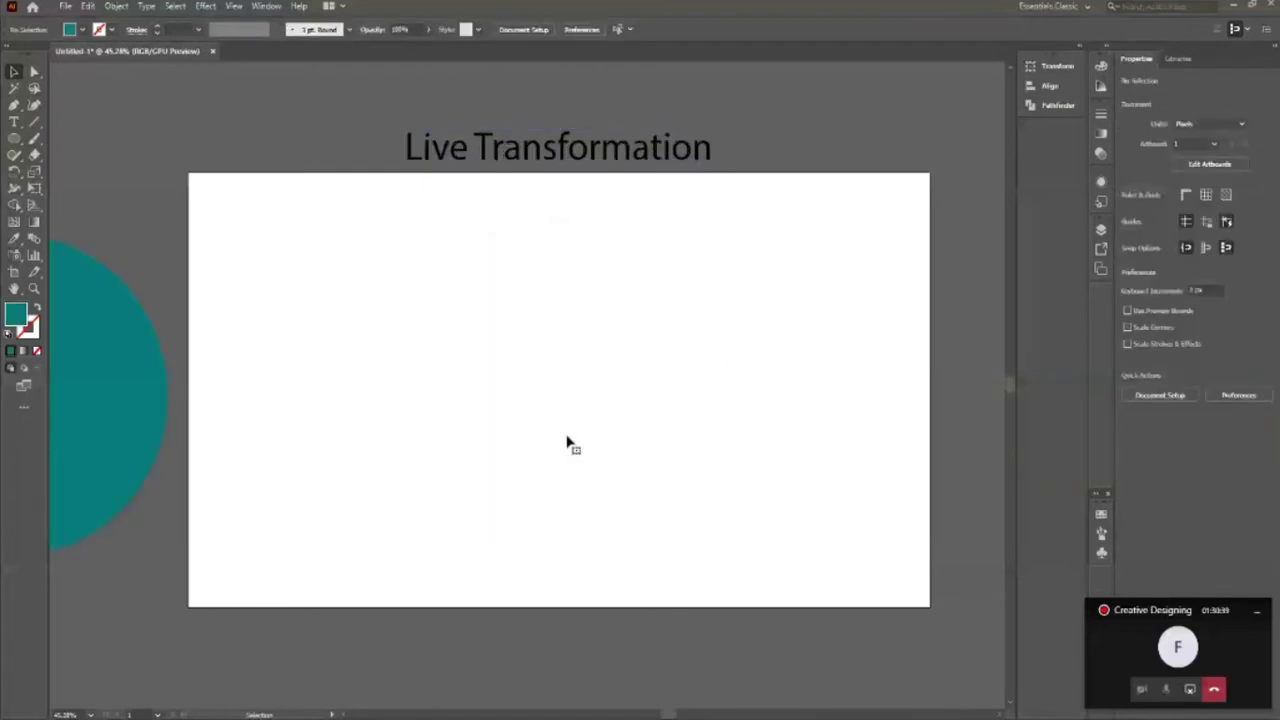
Step: Draw a teal hexagon at the artboard centre with the Polygon Tool and select it
{"action": "left_click", "coordinate": [14, 141]}
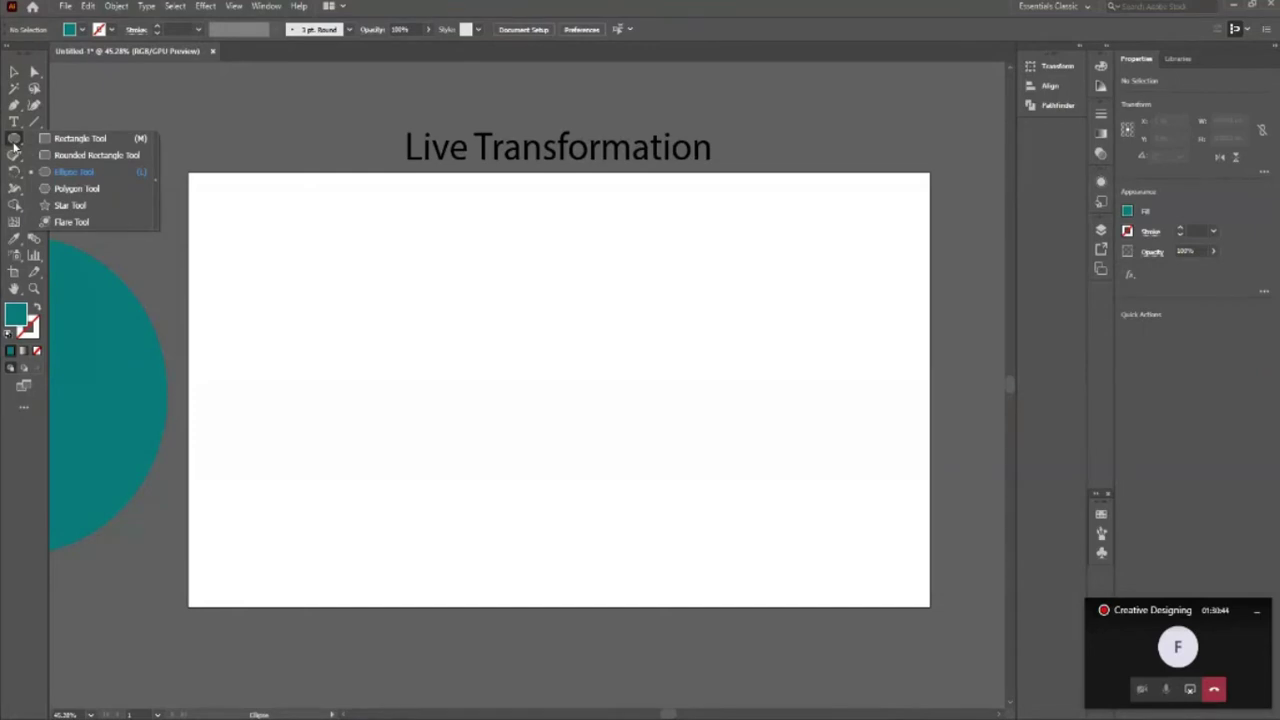
{"action": "left_click", "coordinate": [76, 188]}
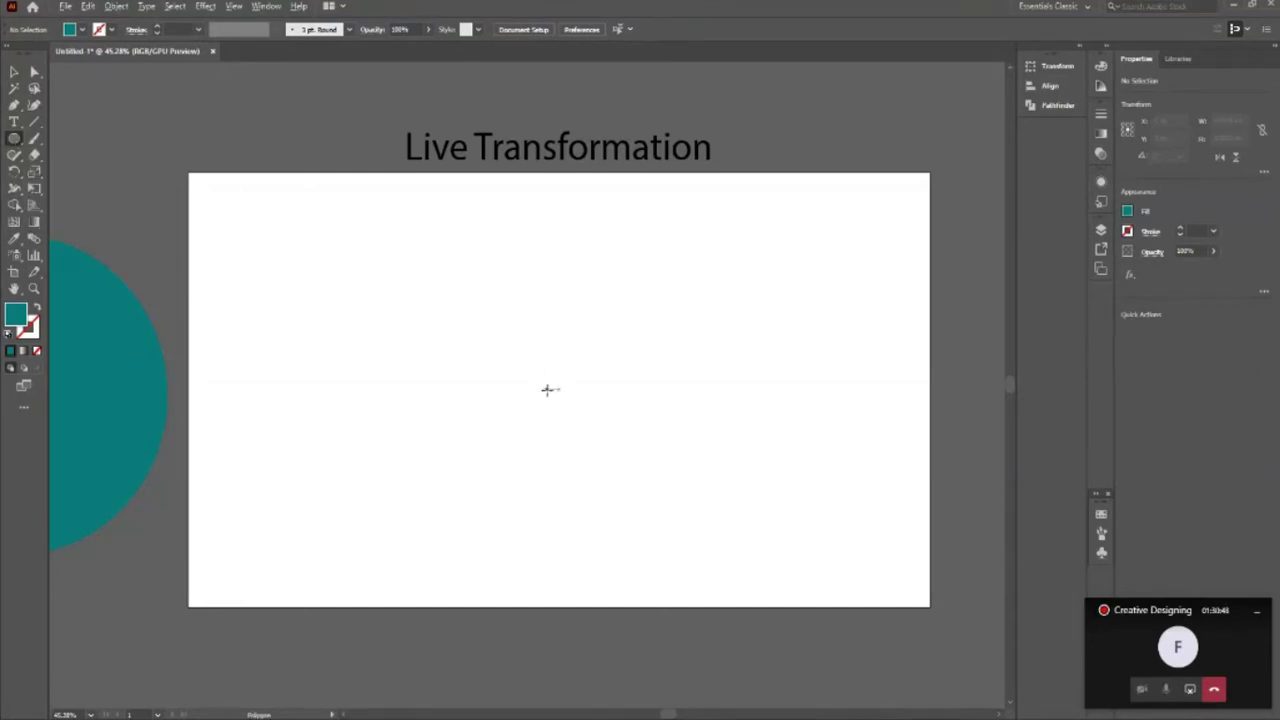
{"action": "left_click_drag", "start_coordinate": [553, 381], "coordinate": [625, 516]}
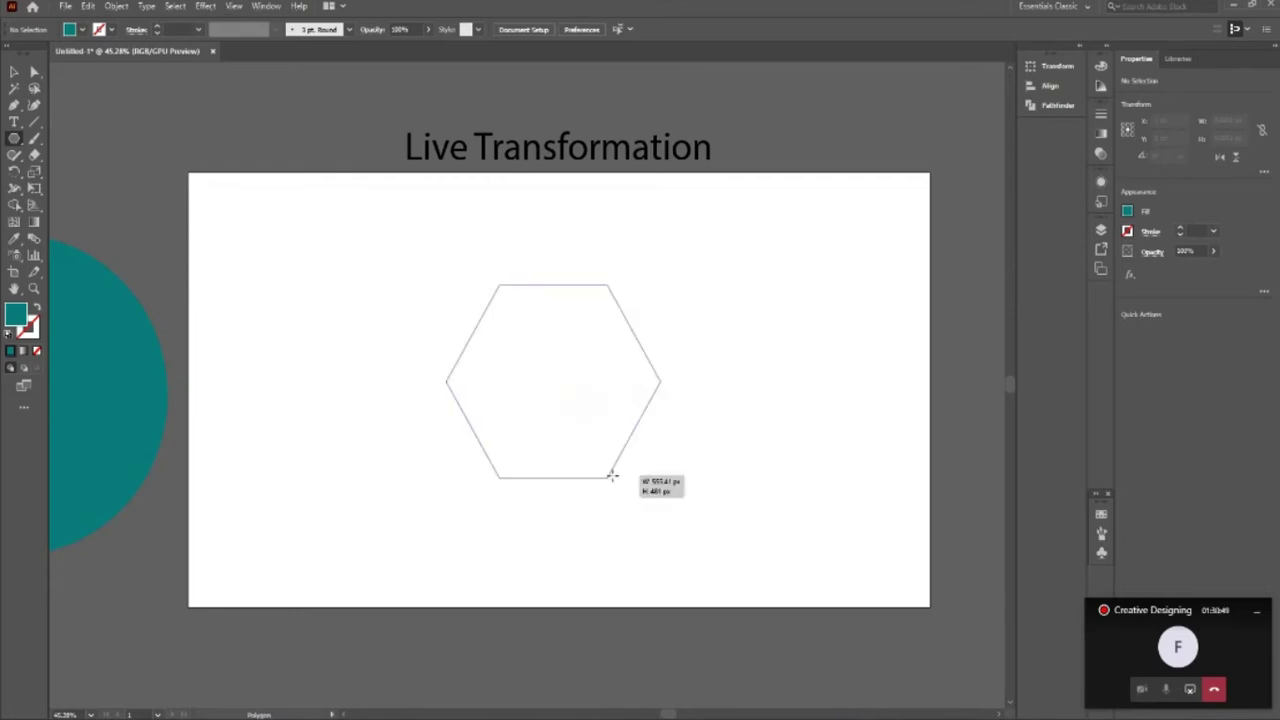
{"action": "key", "text": "v"}
{"action": "left_click", "coordinate": [820, 423]}
{"action": "left_click", "coordinate": [557, 410]}
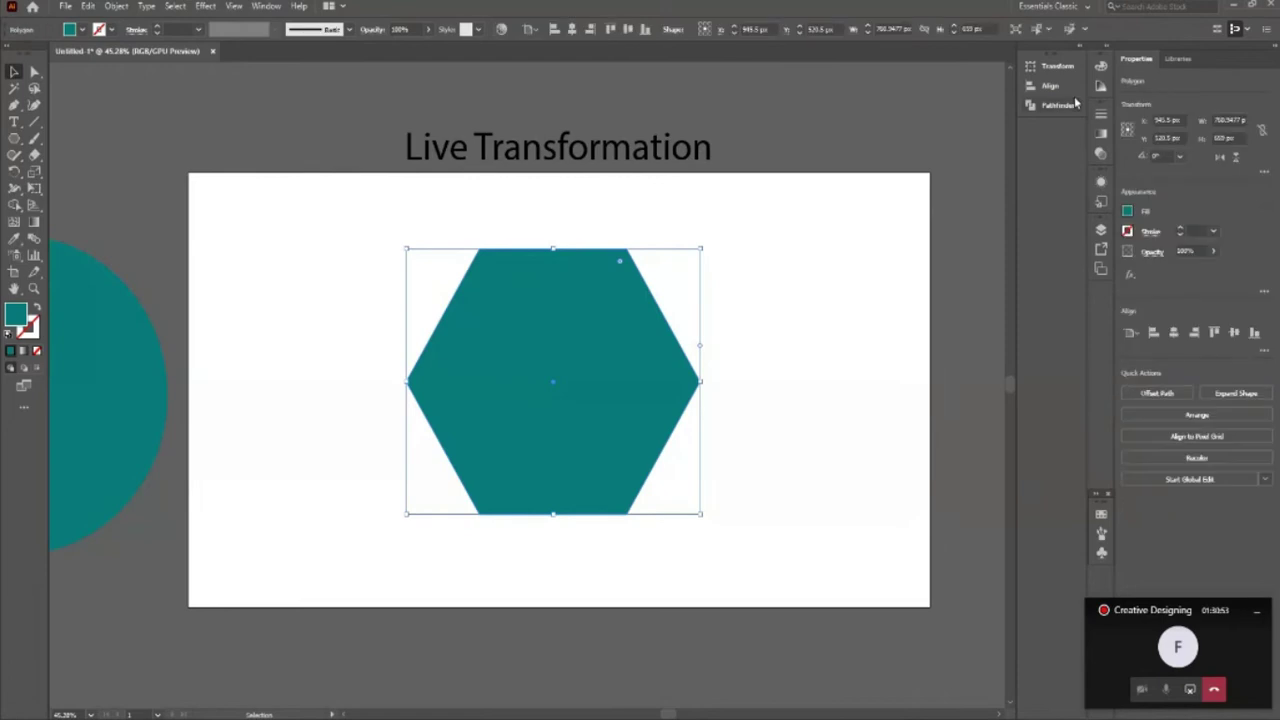
Step: Set the hexagon's side count to 8 with the Transform panel's Polygon Side Count stepper
{"action": "left_click", "coordinate": [1054, 68]}
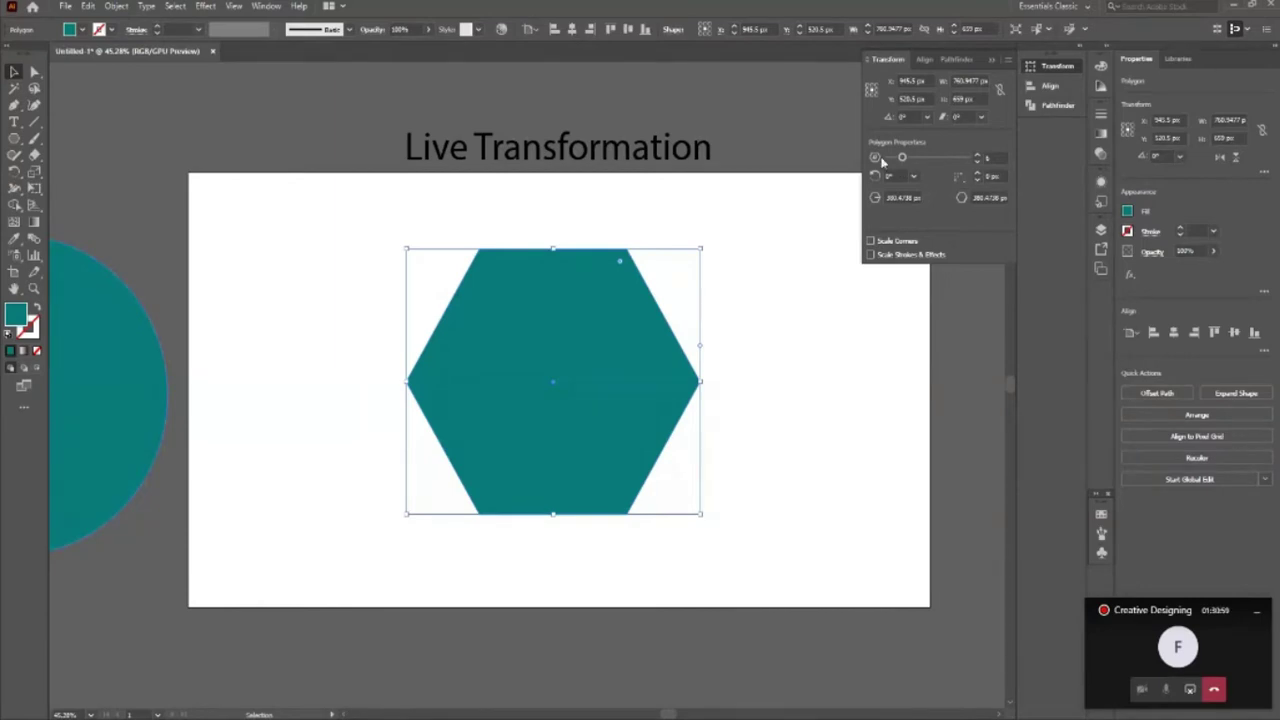
{"action": "left_click", "coordinate": [978, 158]}
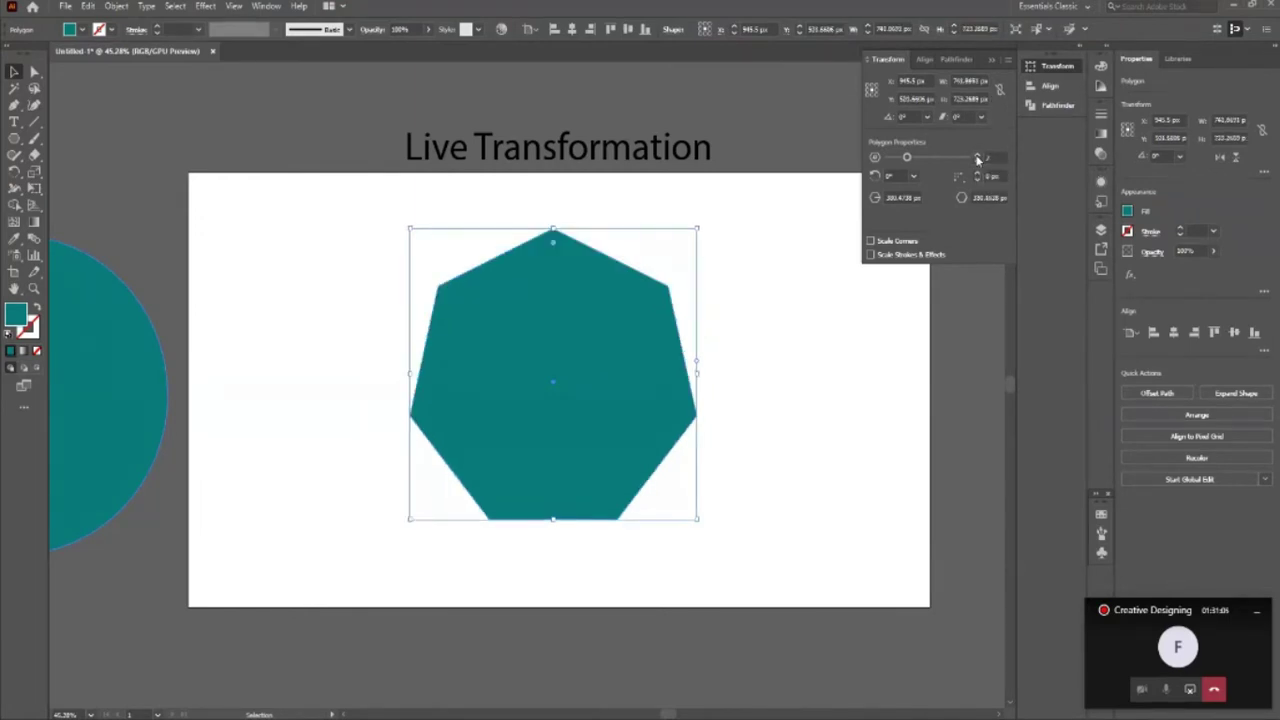
{"action": "left_click", "coordinate": [978, 158]}
{"action": "left_click", "coordinate": [978, 158]}
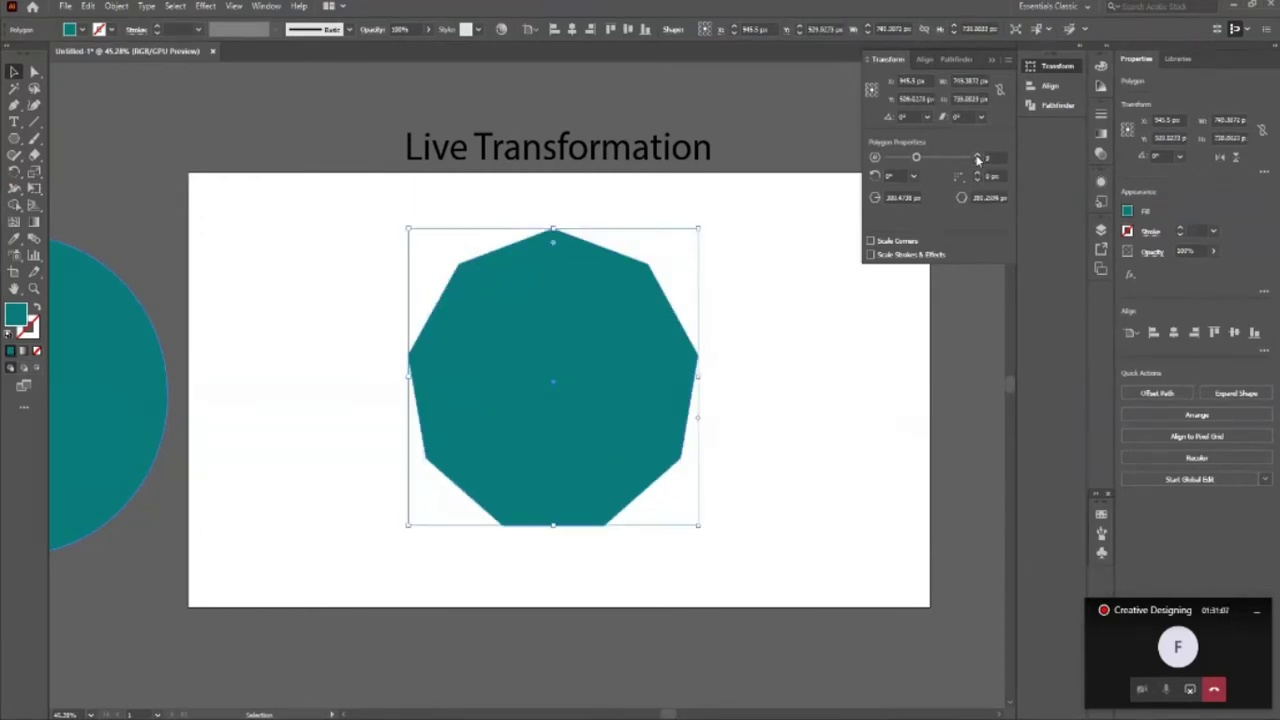
{"action": "left_click", "coordinate": [978, 158]}
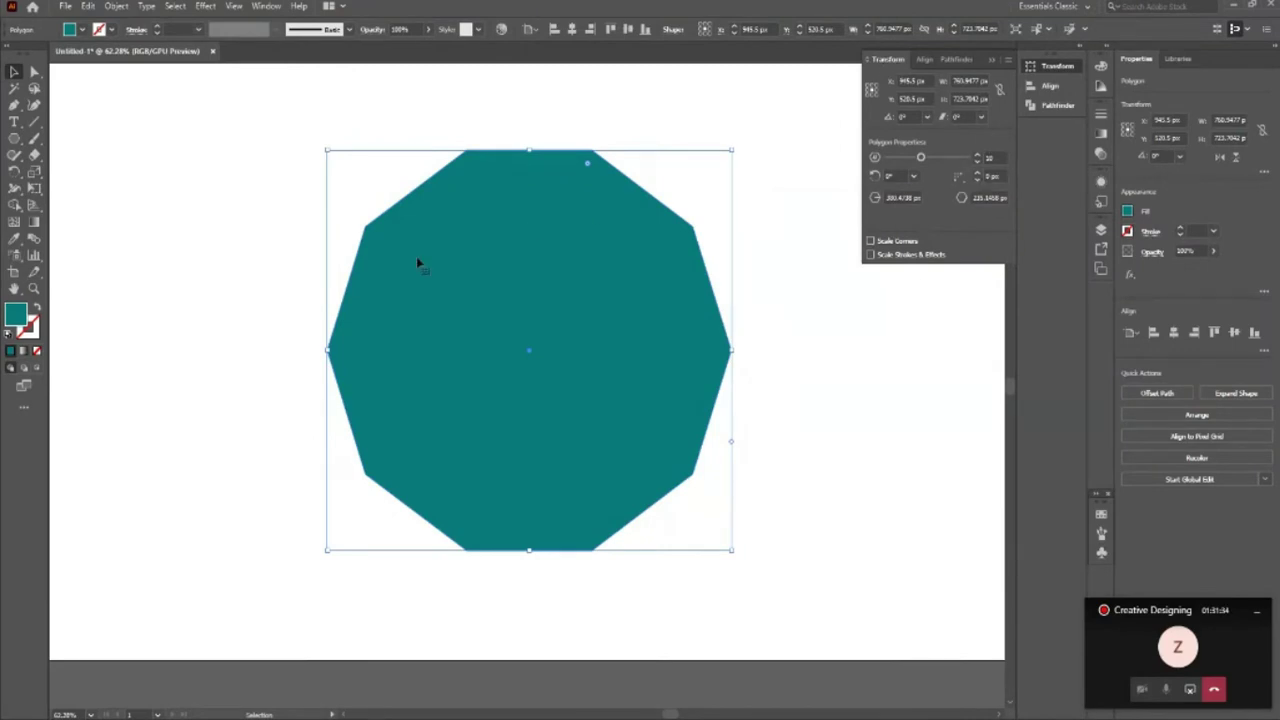
{"action": "left_click", "coordinate": [977, 164]}
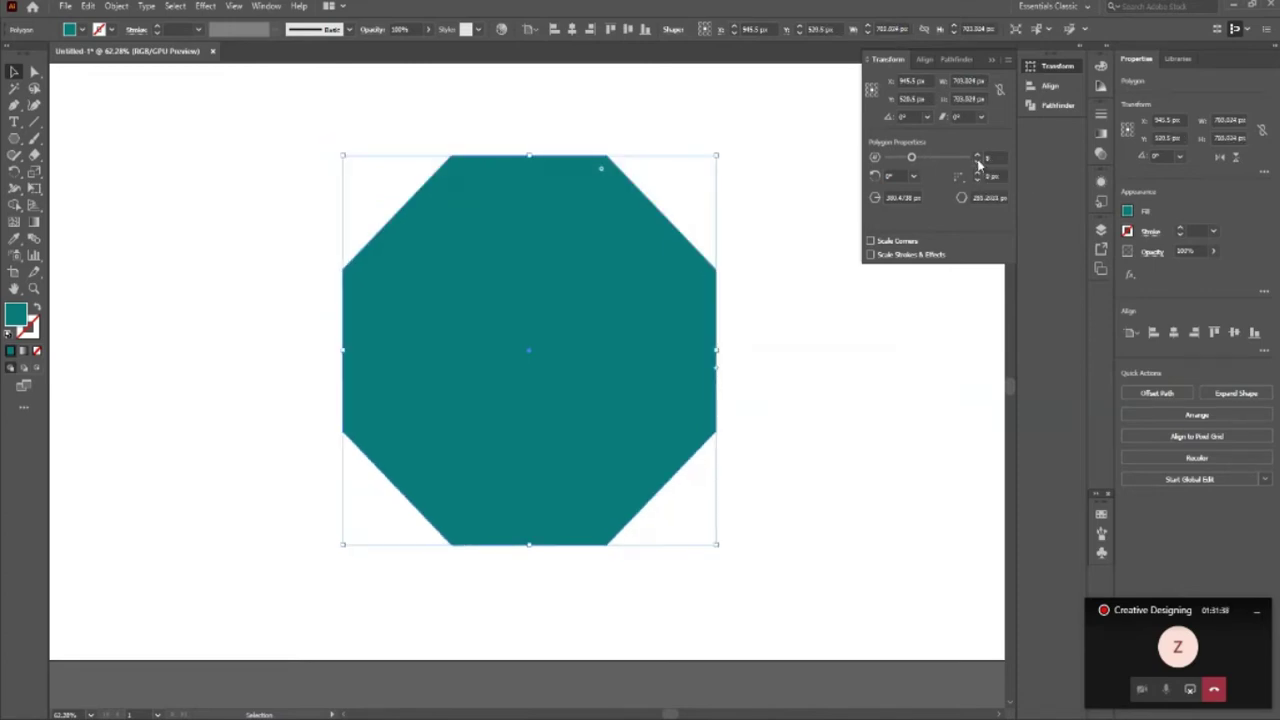
{"action": "left_click", "coordinate": [978, 164]}
{"action": "left_click", "coordinate": [978, 155]}
{"action": "left_click", "coordinate": [913, 175]}
{"action": "left_click", "coordinate": [928, 236]}
{"action": "left_click", "coordinate": [913, 175]}
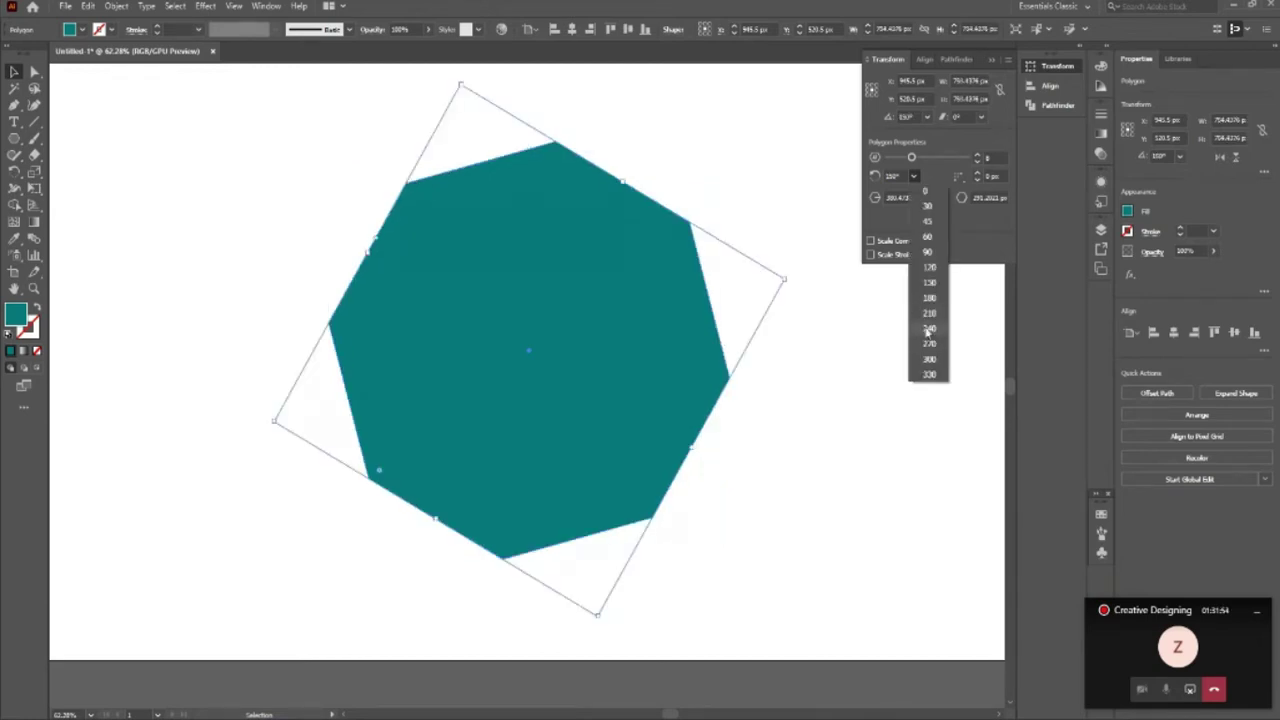
{"action": "left_click", "coordinate": [922, 337]}
{"action": "left_click", "coordinate": [913, 175]}
{"action": "left_click", "coordinate": [915, 212]}
{"action": "left_click", "coordinate": [913, 175]}
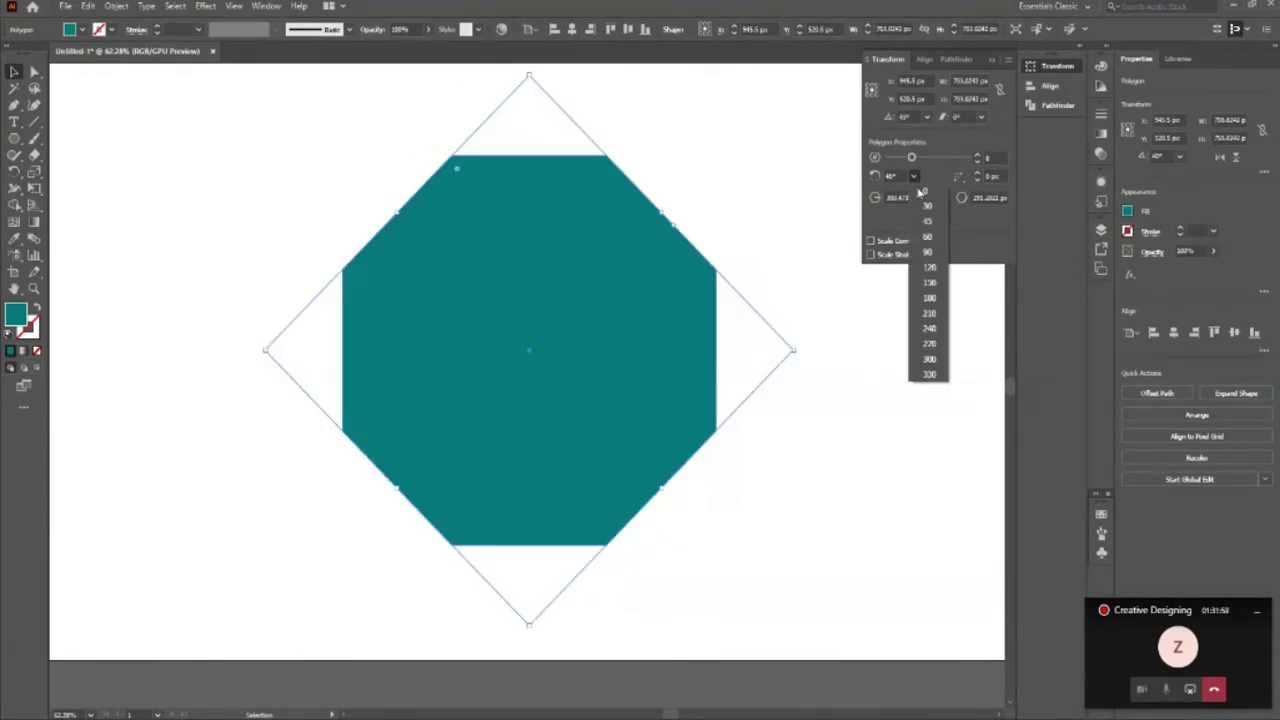
{"action": "left_click", "coordinate": [928, 220]}
{"action": "left_click", "coordinate": [913, 175]}
{"action": "left_click", "coordinate": [923, 218]}
{"action": "left_click", "coordinate": [913, 175]}
{"action": "left_click", "coordinate": [927, 206]}
{"action": "left_click", "coordinate": [913, 176]}
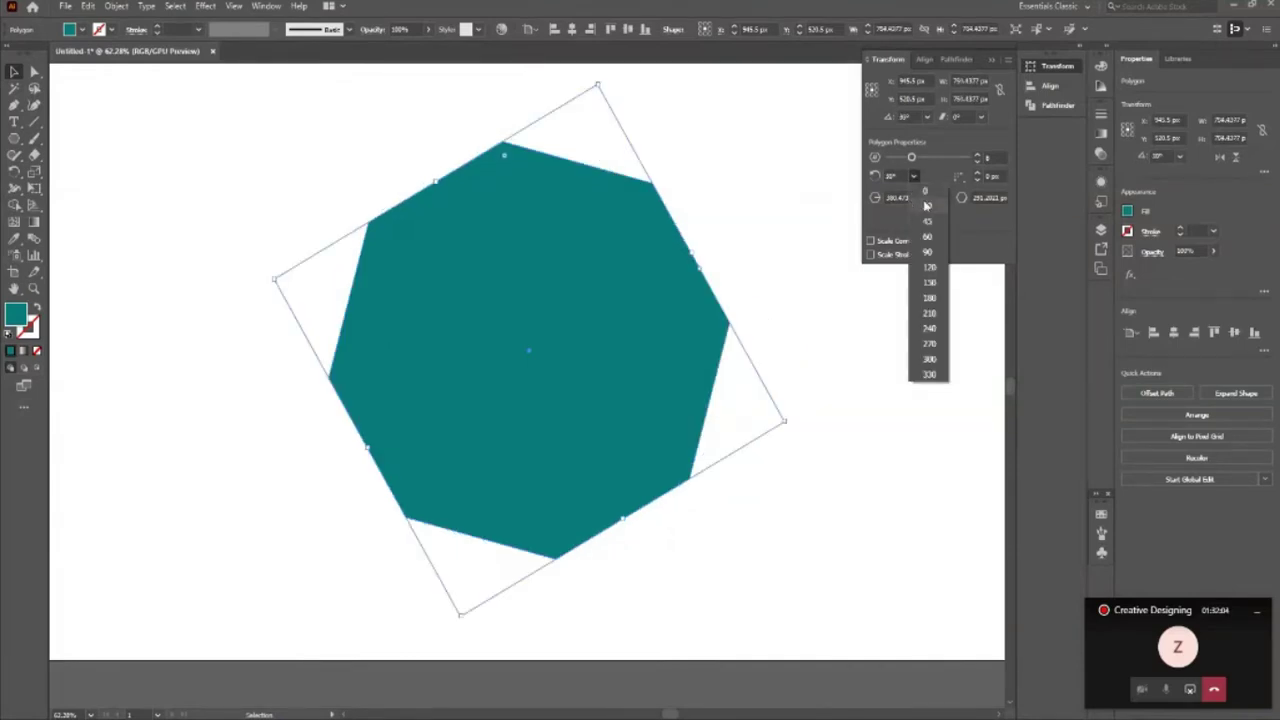
{"action": "left_click", "coordinate": [926, 190]}
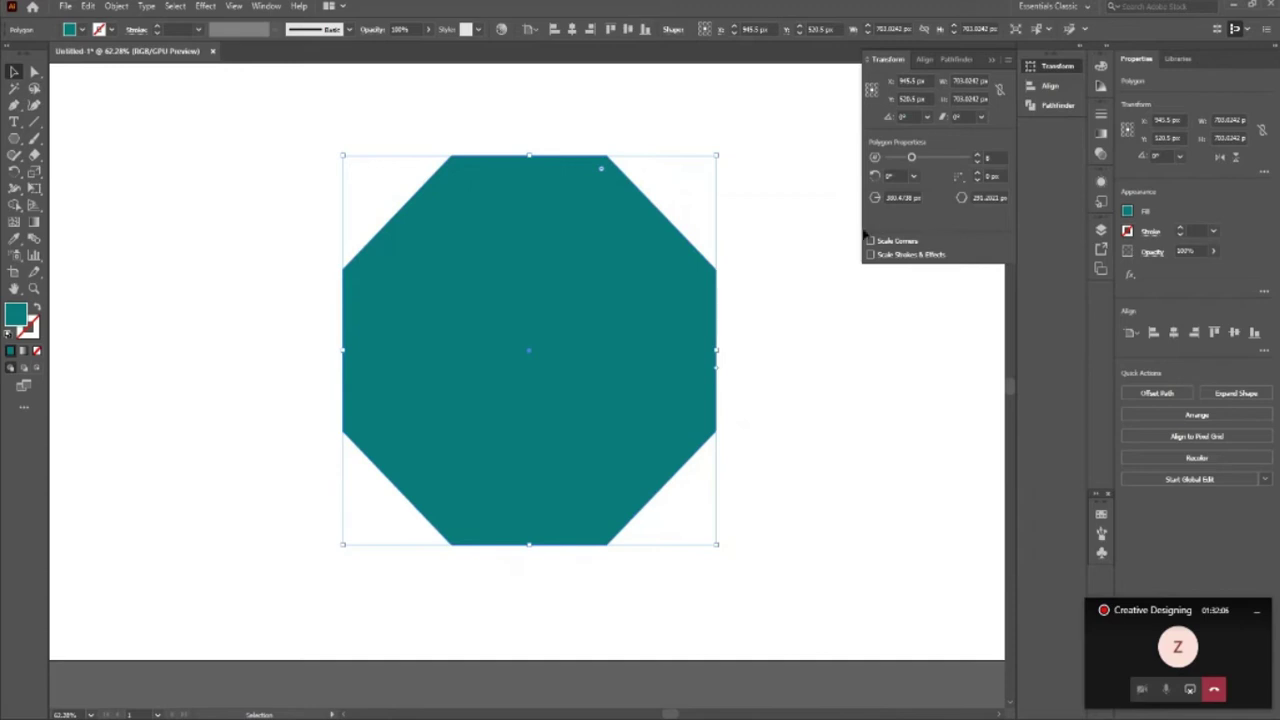
{"action": "left_click", "coordinate": [959, 178]}
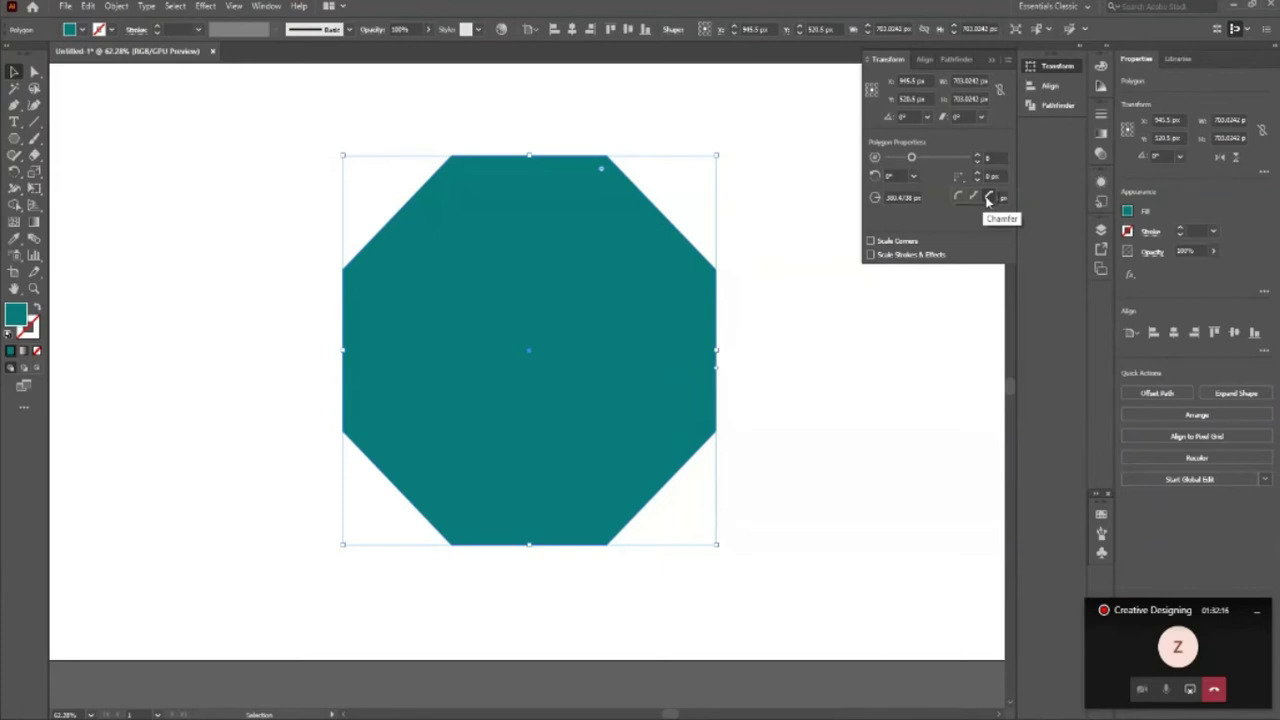
Step: Round the octagon's corners to a 150 px radius using the spinner and the live-corner widget
{"action": "left_click", "coordinate": [957, 198]}
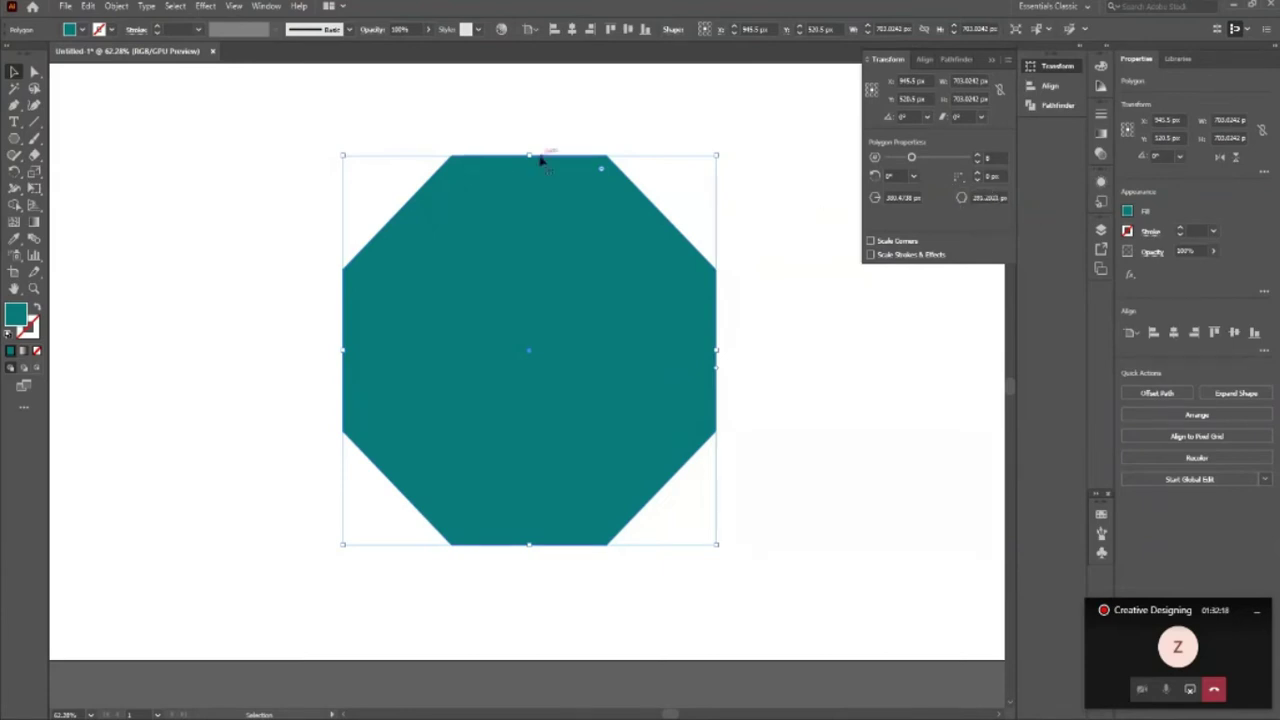
{"action": "left_click", "coordinate": [977, 176]}
{"action": "left_click", "coordinate": [977, 176]}
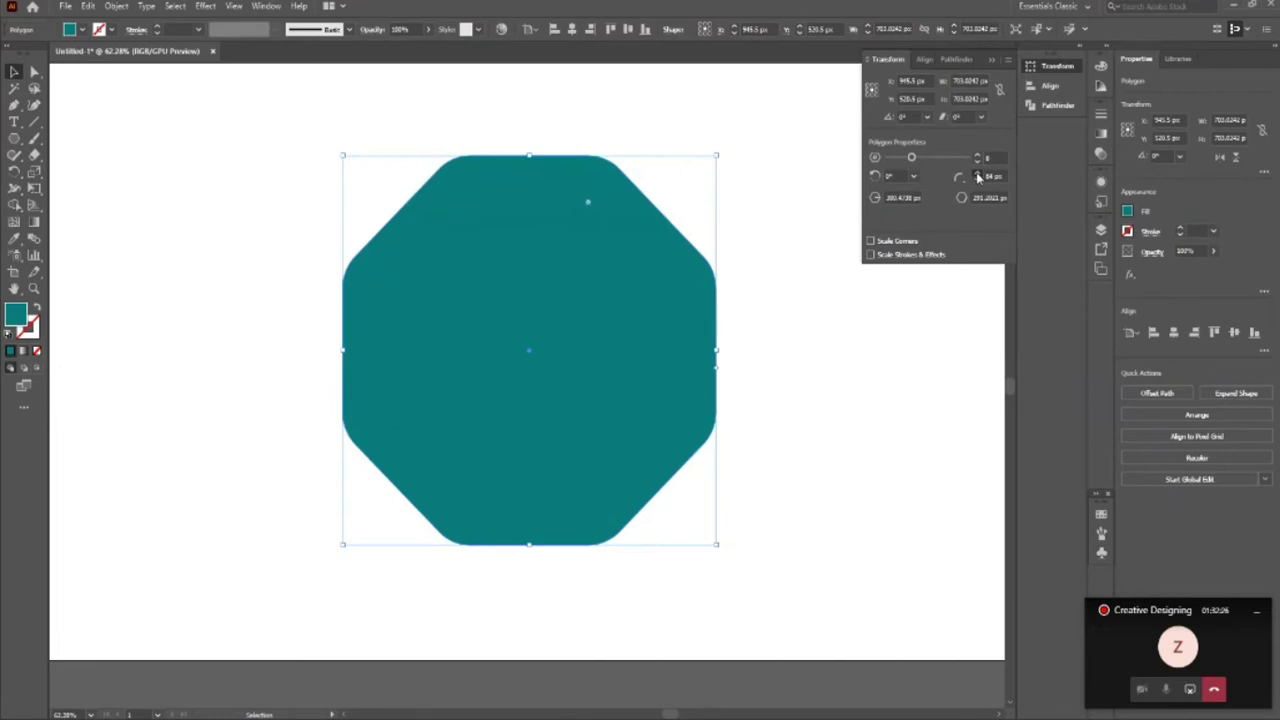
{"action": "left_click", "coordinate": [977, 176]}
{"action": "left_click", "coordinate": [977, 176]}
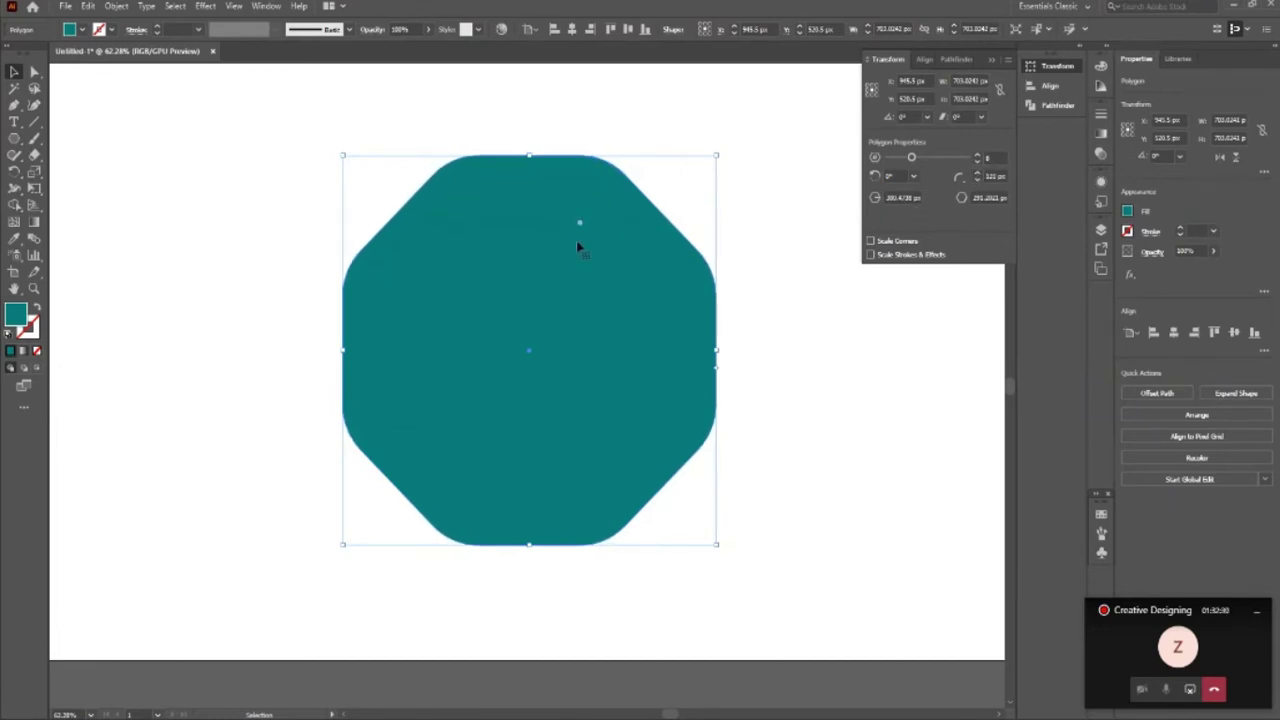
{"action": "left_click_drag", "start_coordinate": [580, 230], "coordinate": [567, 243]}
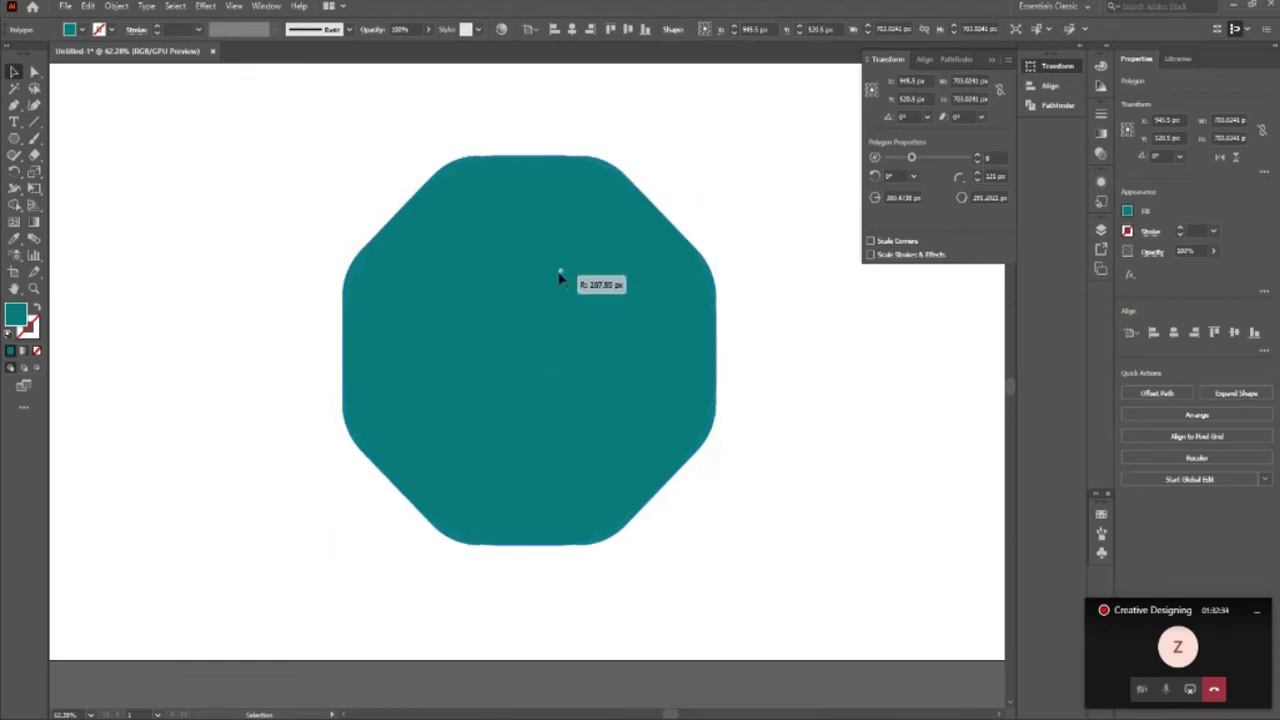
{"action": "left_click_drag", "start_coordinate": [567, 243], "coordinate": [576, 230]}
{"action": "left_click", "coordinate": [978, 174]}
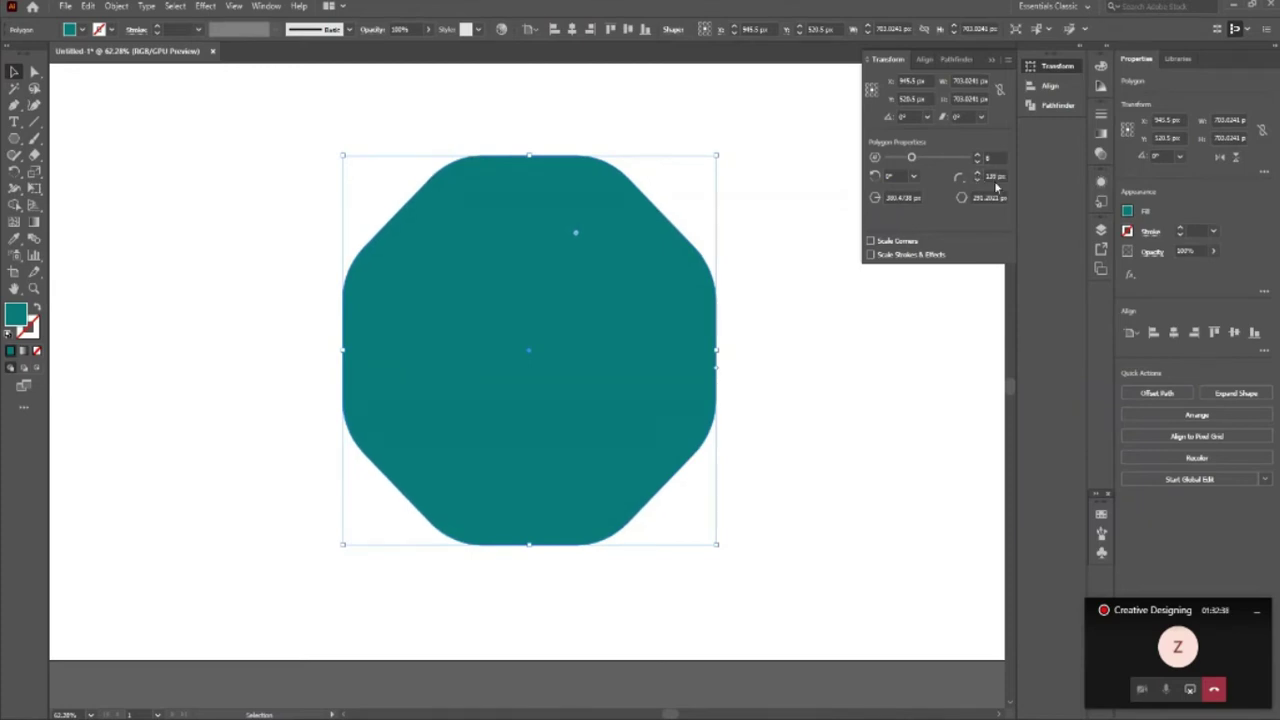
{"action": "left_click", "coordinate": [978, 176]}
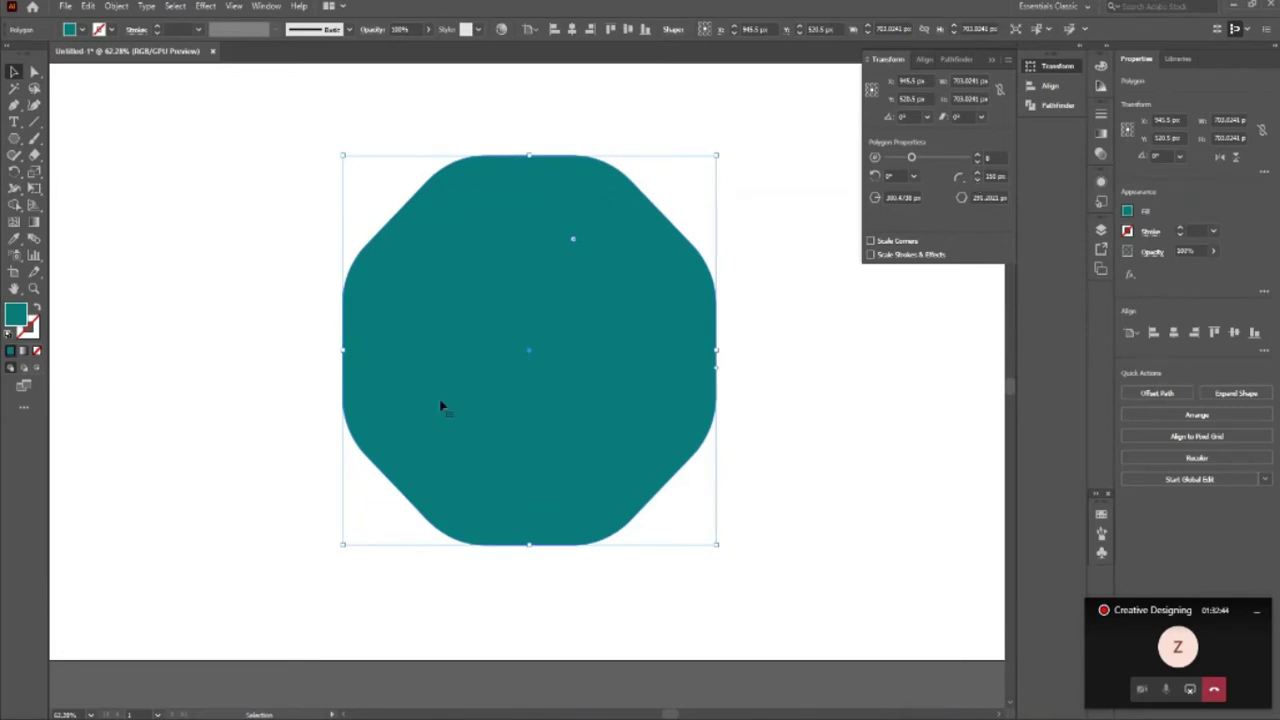
{"action": "left_click", "coordinate": [960, 182]}
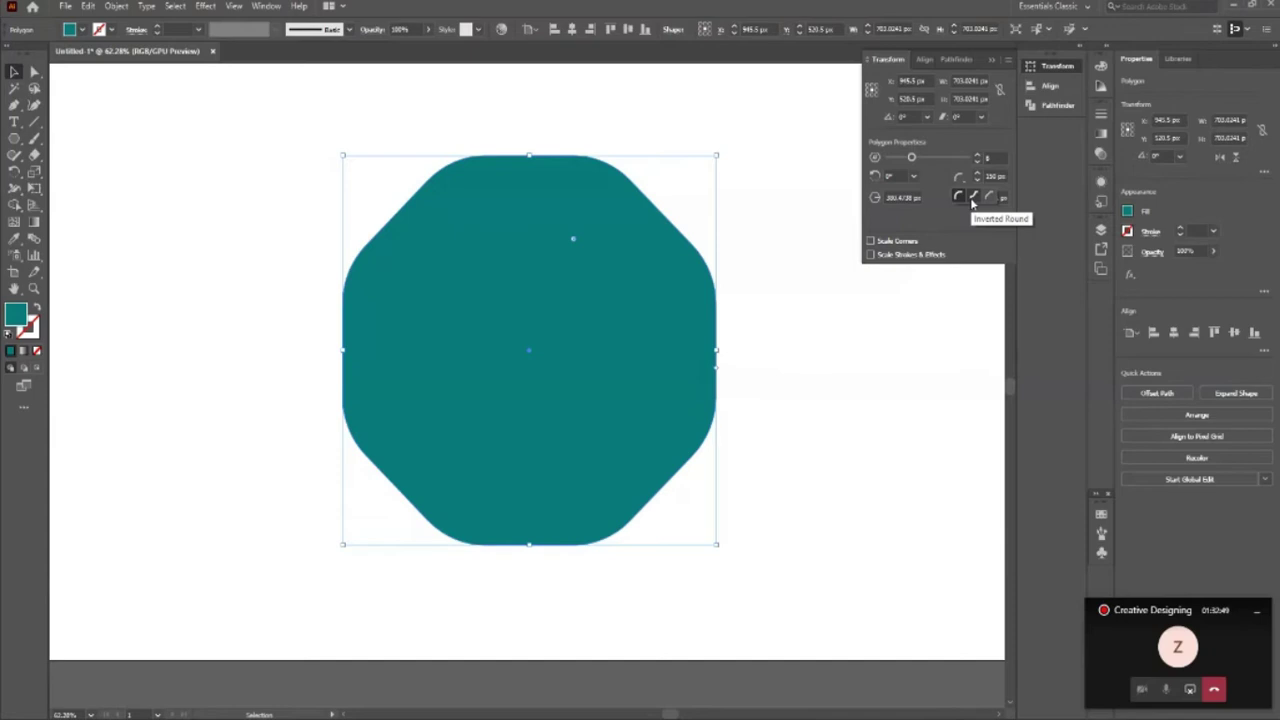
{"action": "left_click", "coordinate": [972, 198]}
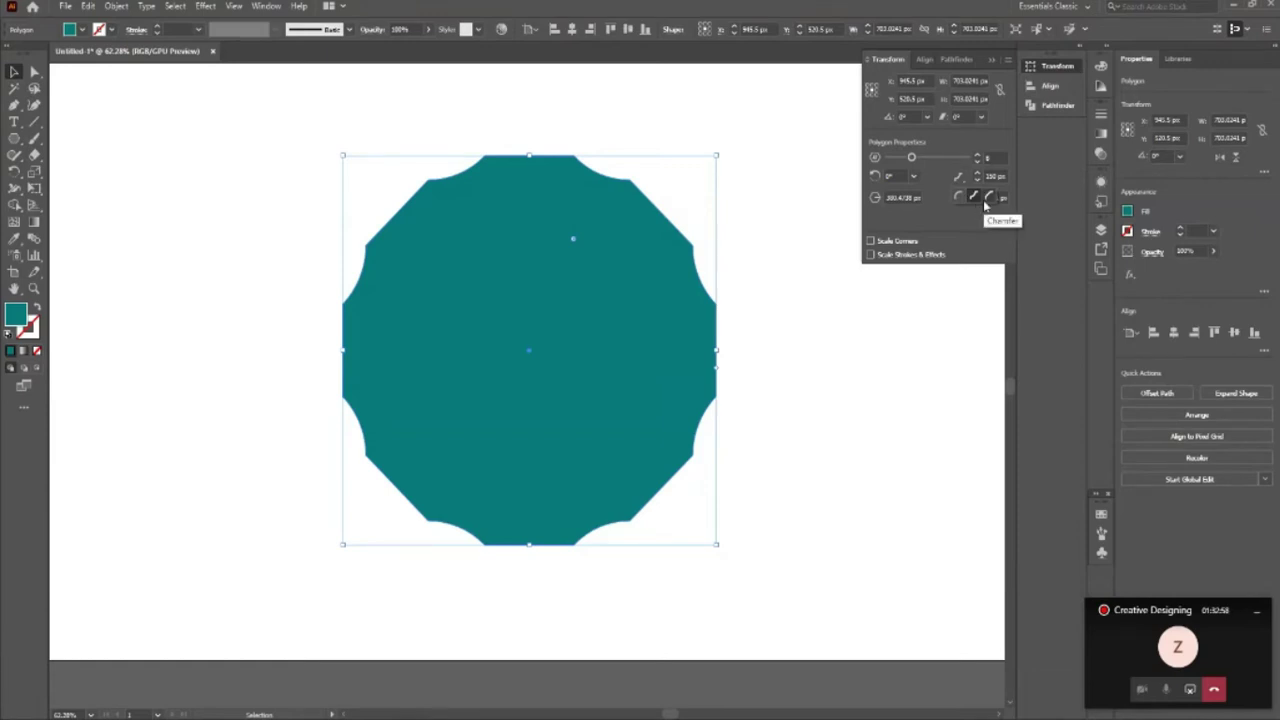
{"action": "left_click", "coordinate": [987, 199]}
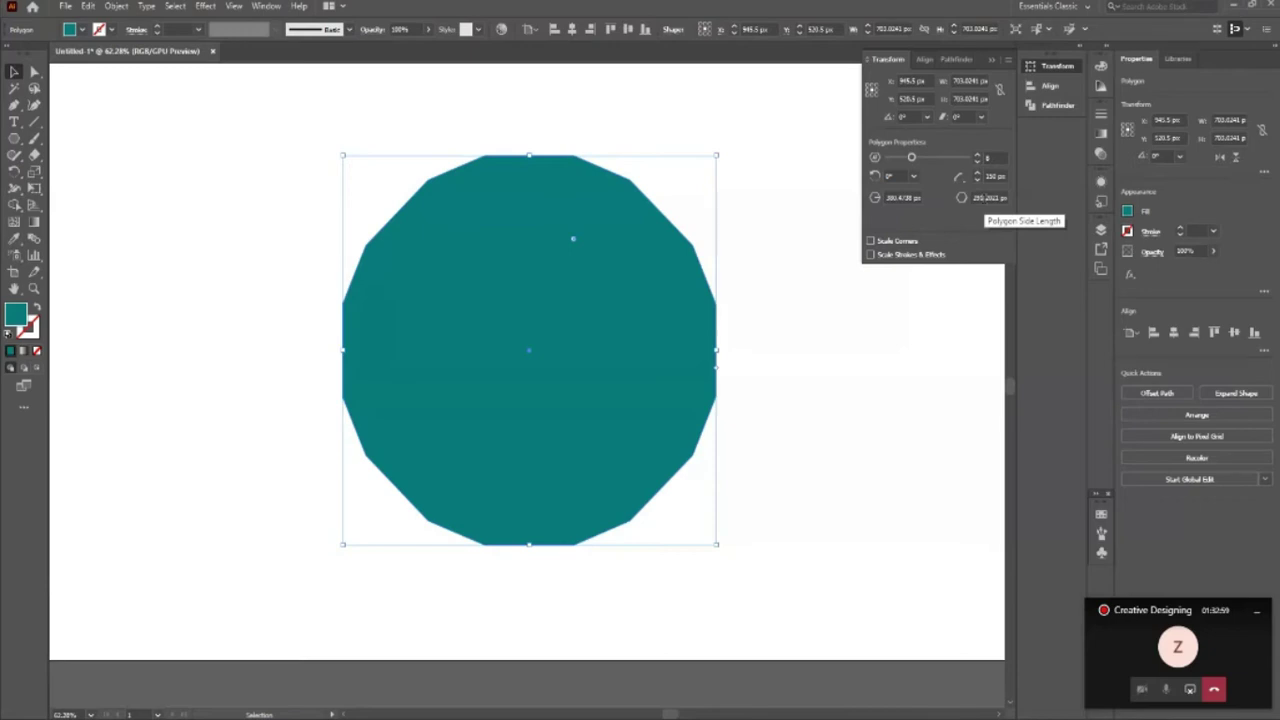
{"action": "left_click", "coordinate": [958, 177]}
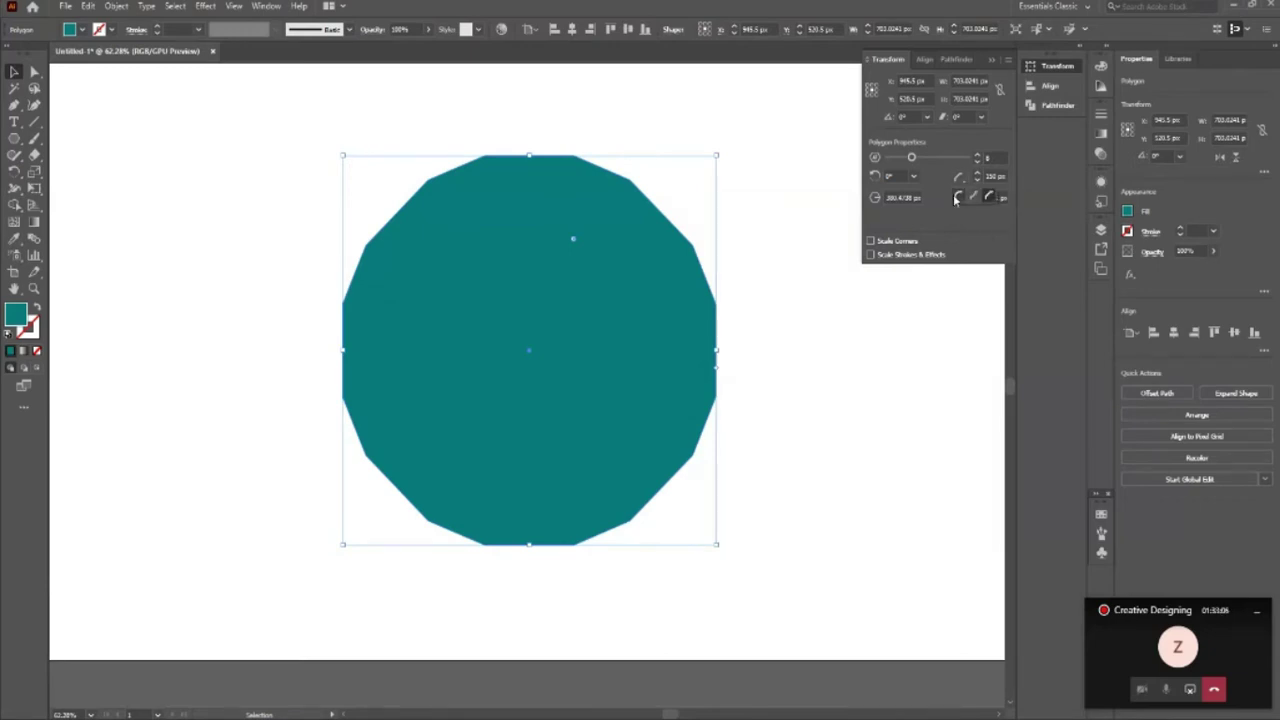
{"action": "left_click", "coordinate": [956, 198]}
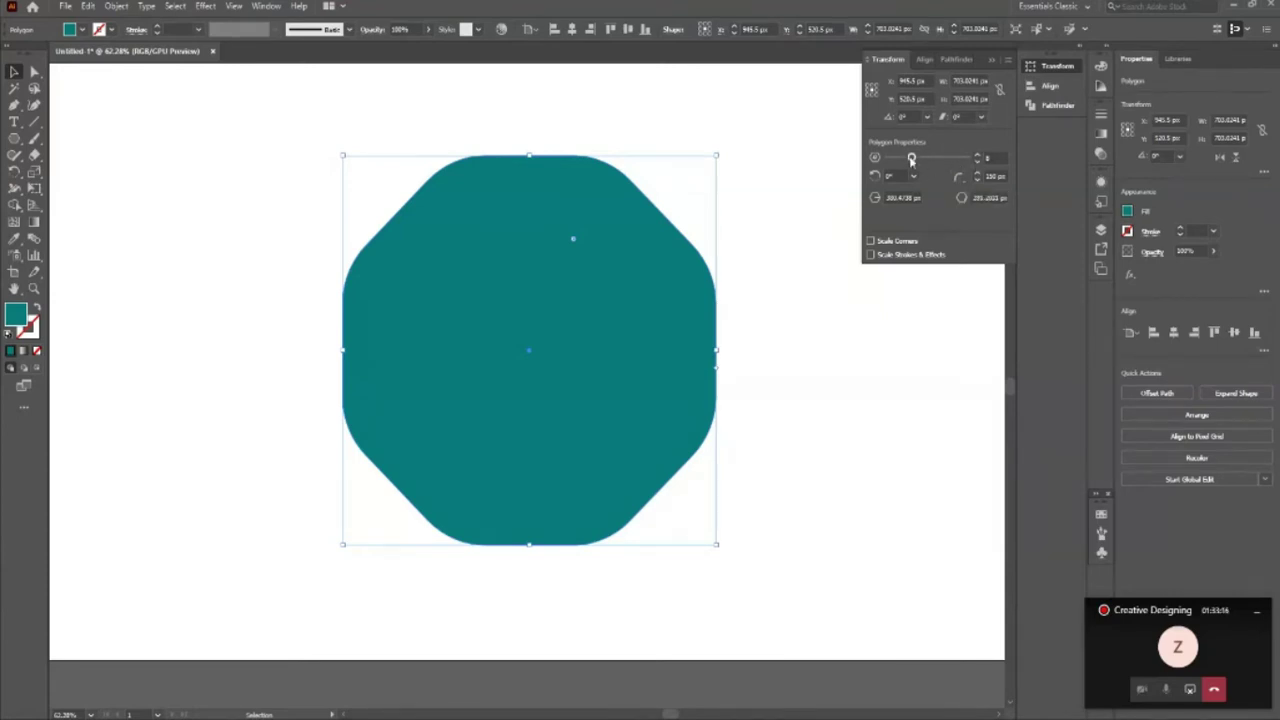
{"action": "left_click_drag", "start_coordinate": [911, 160], "coordinate": [907, 162]}
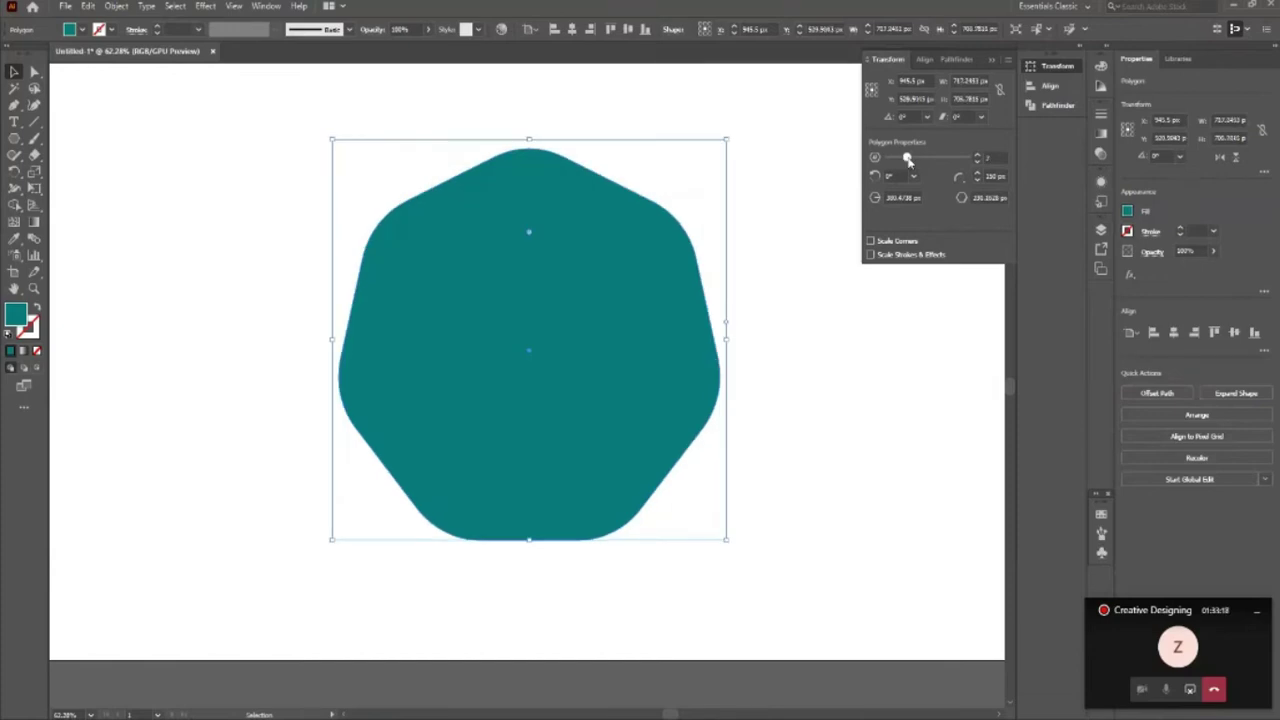
{"action": "left_click", "coordinate": [978, 162]}
{"action": "left_click", "coordinate": [978, 162]}
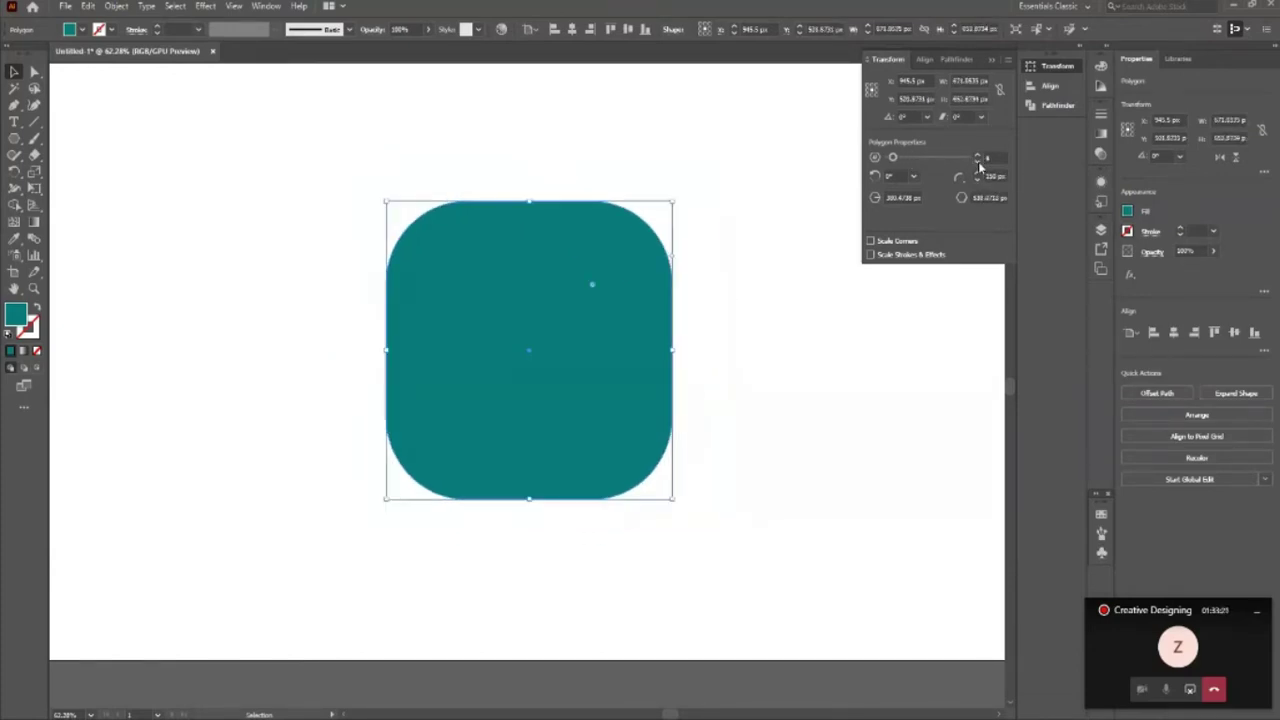
{"action": "left_click", "coordinate": [976, 158]}
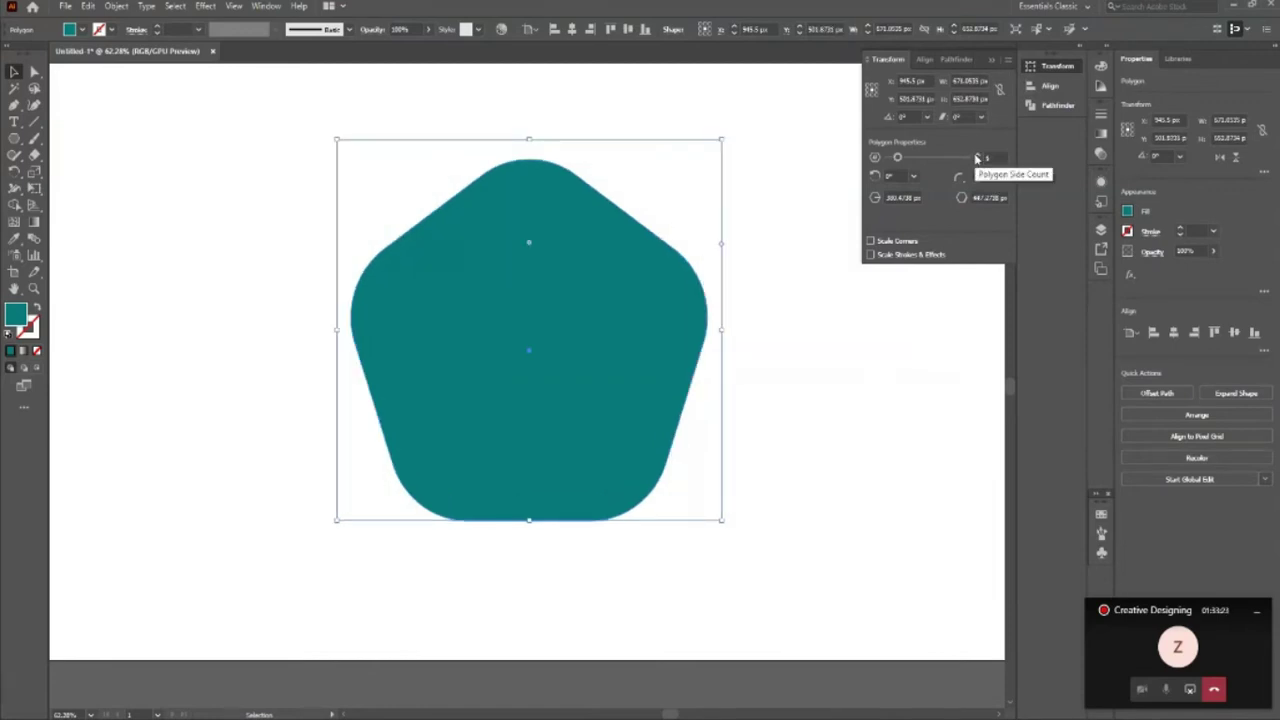
{"action": "left_click", "coordinate": [976, 158]}
{"action": "left_click", "coordinate": [976, 158]}
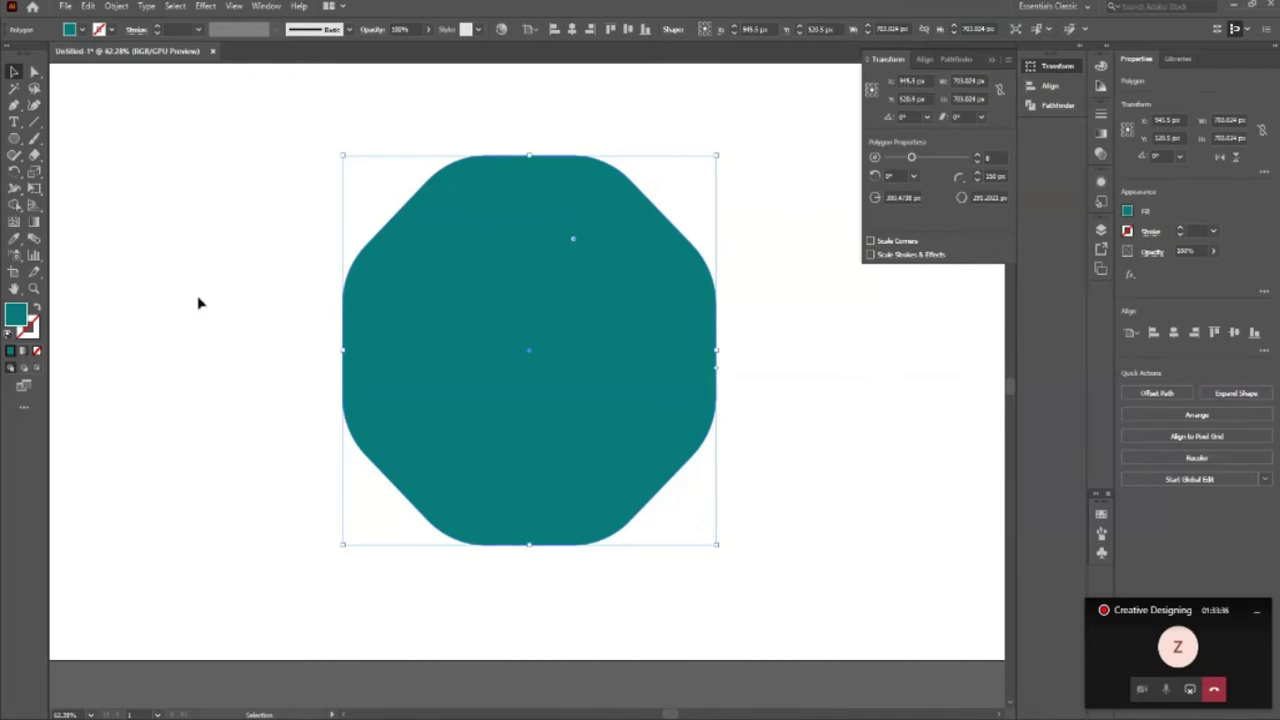
Step: Adjust the octagon's X, width and Y values in the Transform panel
{"action": "left_click", "coordinate": [912, 81]}
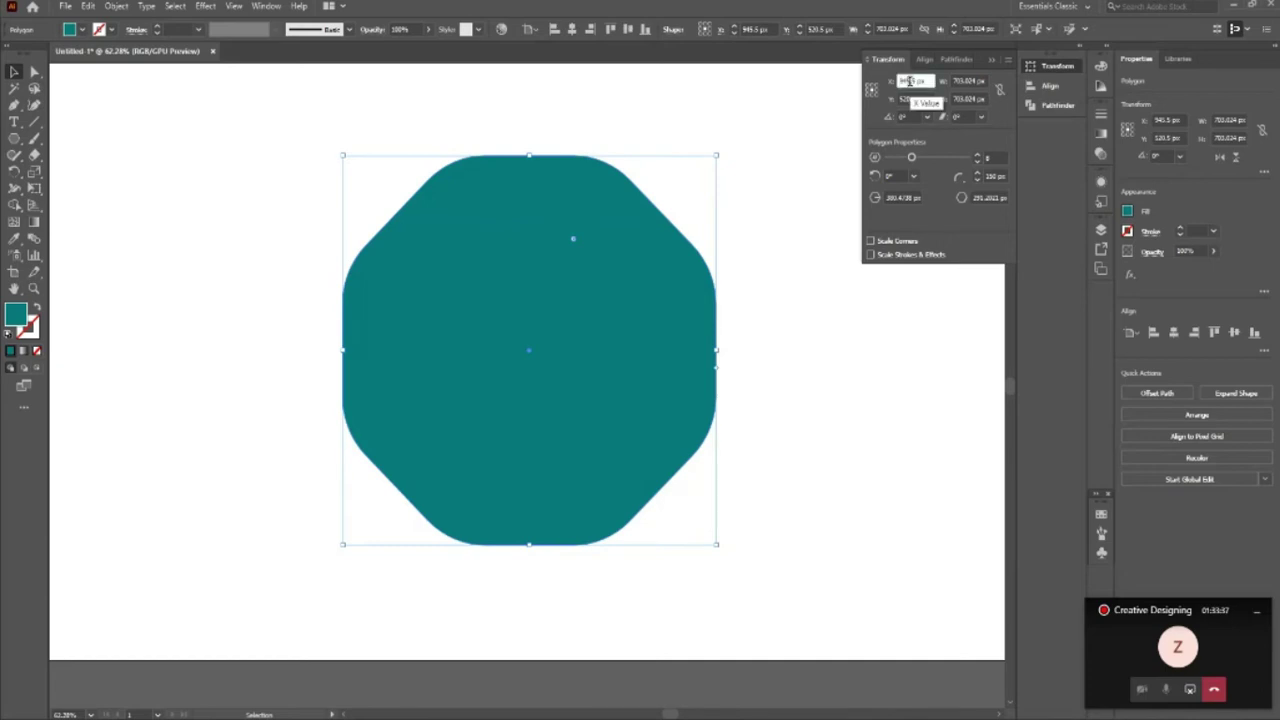
{"action": "scroll", "coordinate": [910, 81], "scroll_direction": "up", "scroll_amount": 3}
{"action": "scroll", "coordinate": [910, 81], "scroll_direction": "up", "scroll_amount": 3}
{"action": "scroll", "coordinate": [910, 81], "scroll_direction": "up", "scroll_amount": 5}
{"action": "scroll", "coordinate": [910, 81], "scroll_direction": "up", "scroll_amount": 2}
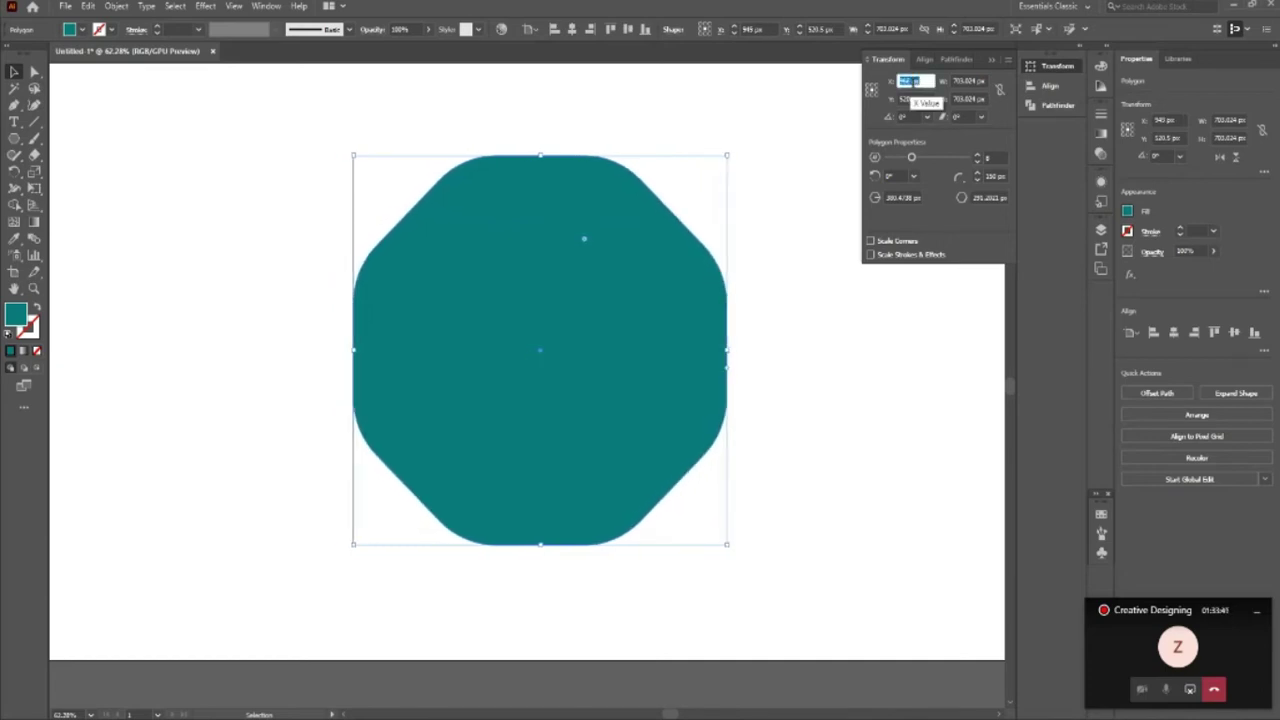
{"action": "left_click", "coordinate": [956, 80]}
{"action": "scroll", "coordinate": [956, 80], "scroll_direction": "up", "scroll_amount": 4}
{"action": "scroll", "coordinate": [956, 80], "scroll_direction": "up", "scroll_amount": 6}
{"action": "scroll", "coordinate": [956, 80], "scroll_direction": "up", "scroll_amount": 8}
{"action": "scroll", "coordinate": [956, 80], "scroll_direction": "up", "scroll_amount": 4}
{"action": "scroll", "coordinate": [960, 84], "scroll_direction": "down", "scroll_amount": 3}
{"action": "scroll", "coordinate": [960, 84], "scroll_direction": "down", "scroll_amount": 6}
{"action": "scroll", "coordinate": [960, 84], "scroll_direction": "down", "scroll_amount": 4}
{"action": "scroll", "coordinate": [960, 84], "scroll_direction": "down", "scroll_amount": 6}
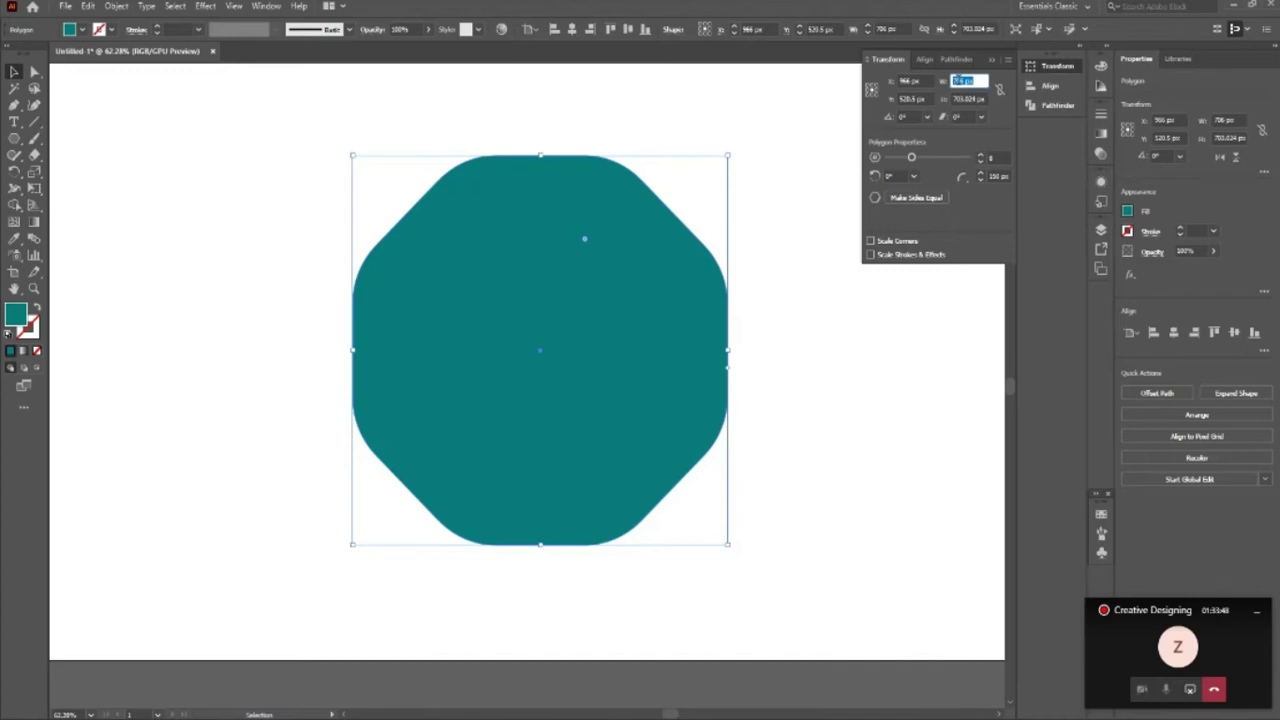
{"action": "scroll", "coordinate": [960, 80], "scroll_direction": "up", "scroll_amount": 1}
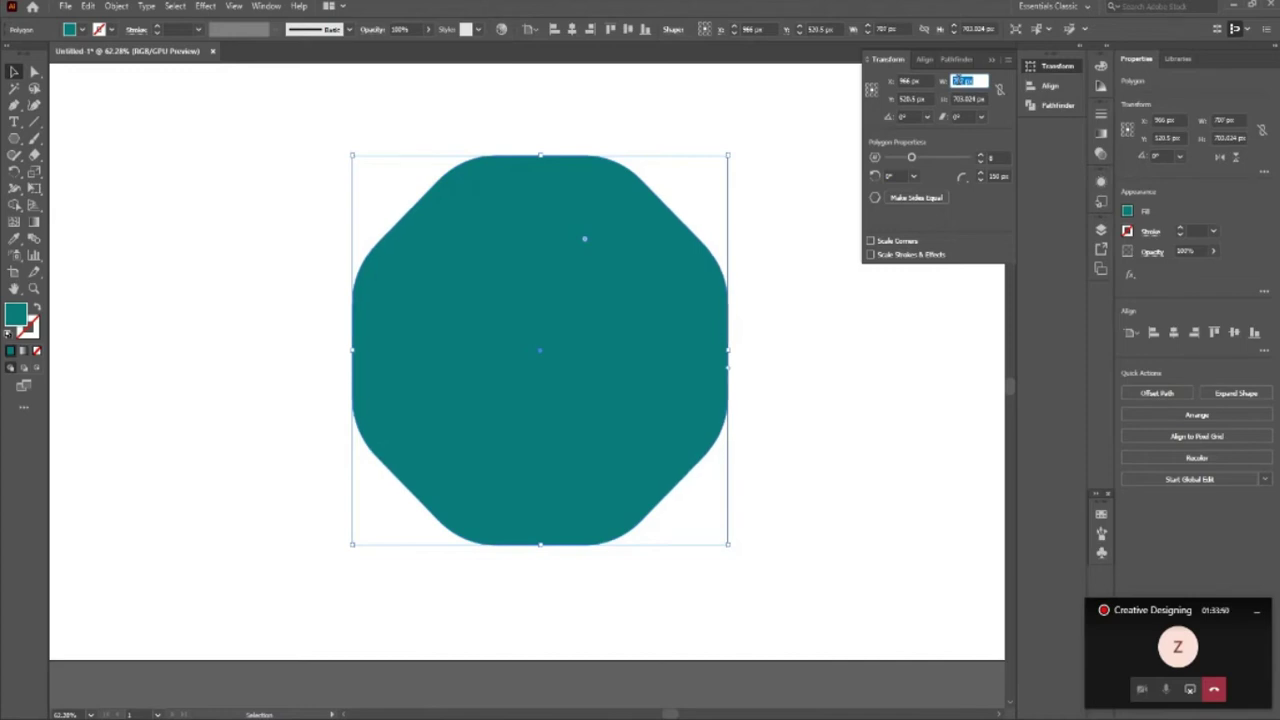
{"action": "left_click", "coordinate": [909, 98]}
{"action": "scroll", "coordinate": [909, 98], "scroll_direction": "down", "scroll_amount": 1}
{"action": "scroll", "coordinate": [909, 98], "scroll_direction": "down", "scroll_amount": 3}
{"action": "scroll", "coordinate": [909, 98], "scroll_direction": "down", "scroll_amount": 6}
{"action": "scroll", "coordinate": [909, 98], "scroll_direction": "up", "scroll_amount": 2}
{"action": "scroll", "coordinate": [909, 98], "scroll_direction": "up", "scroll_amount": 3}
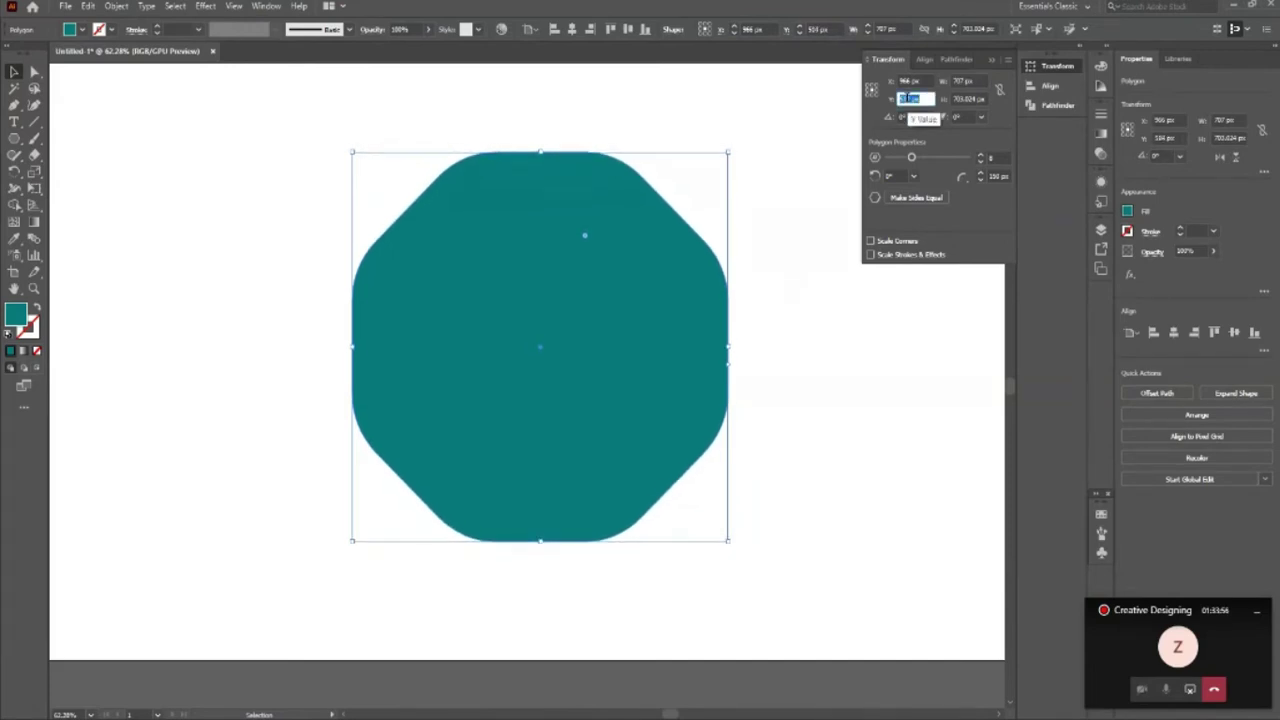
{"action": "scroll", "coordinate": [909, 98], "scroll_direction": "down", "scroll_amount": 2}
{"action": "scroll", "coordinate": [909, 98], "scroll_direction": "down", "scroll_amount": 2}
{"action": "scroll", "coordinate": [909, 98], "scroll_direction": "up", "scroll_amount": 3}
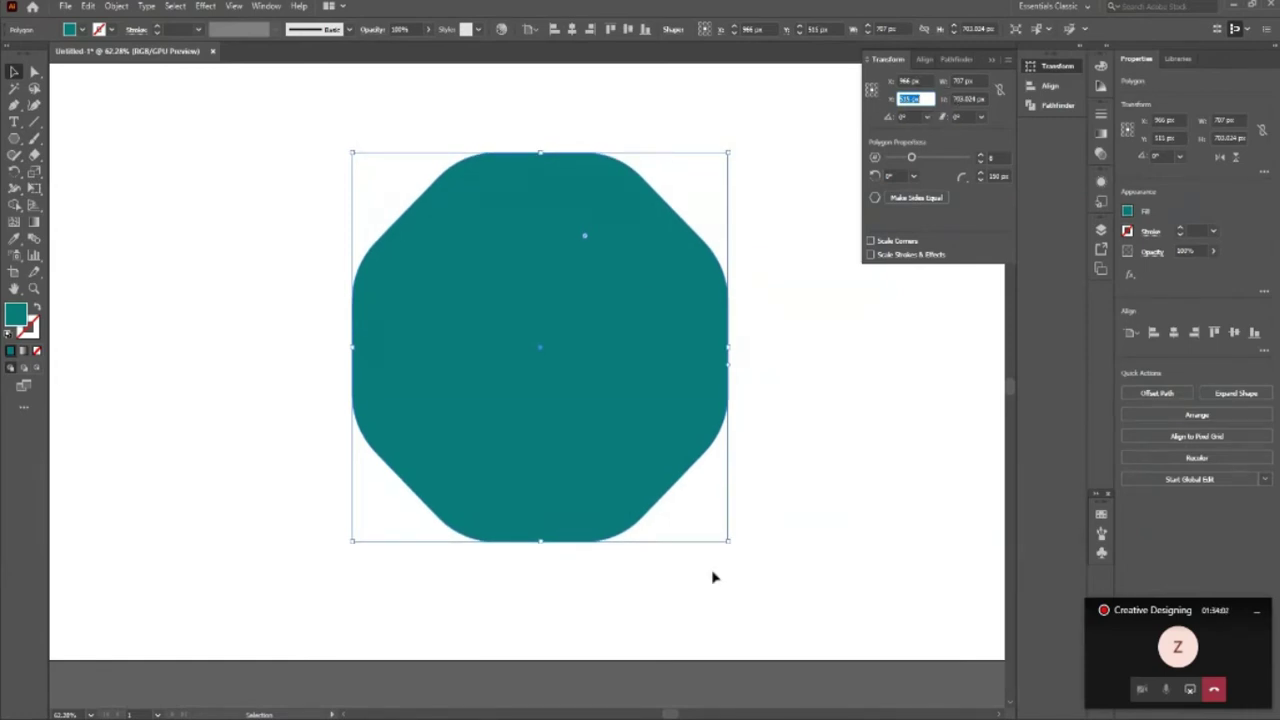
Step: Resize the rounded octagon to 780 × 780 px
{"action": "left_click_drag", "start_coordinate": [728, 541], "coordinate": [750, 562]}
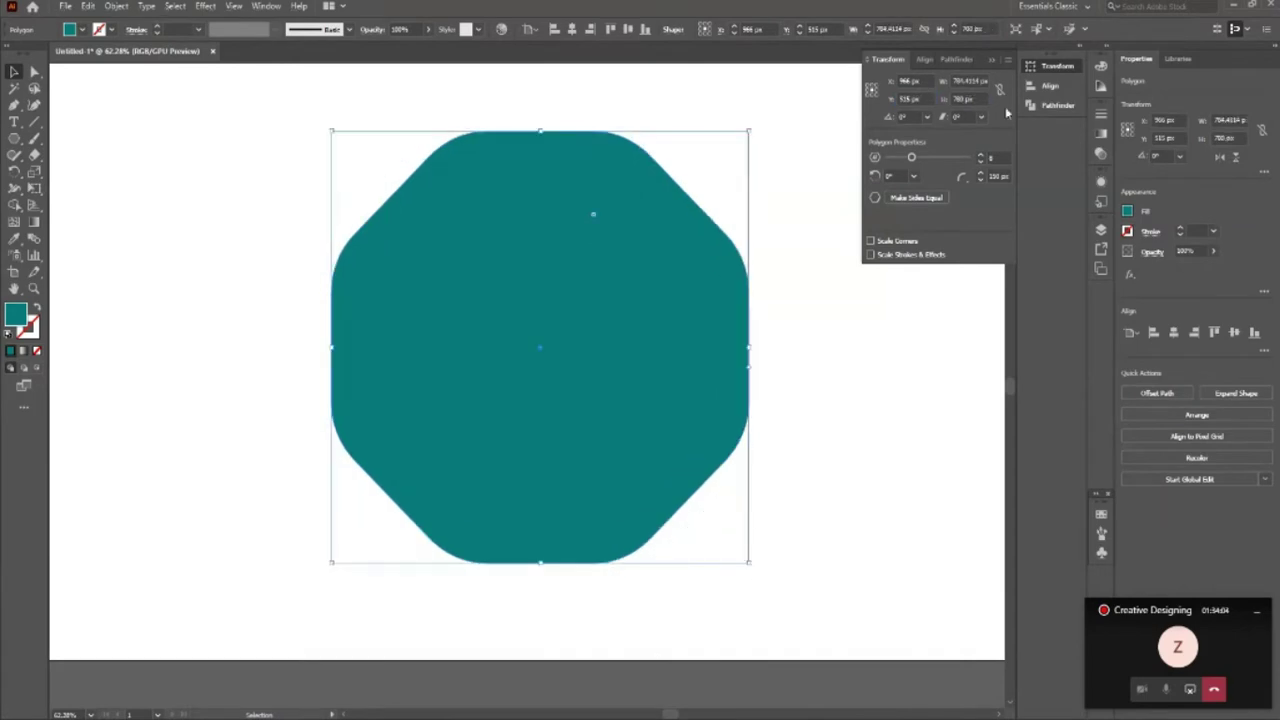
{"action": "double_click", "coordinate": [962, 82]}
{"action": "type", "text": "780"}
{"action": "key", "text": "Return"}
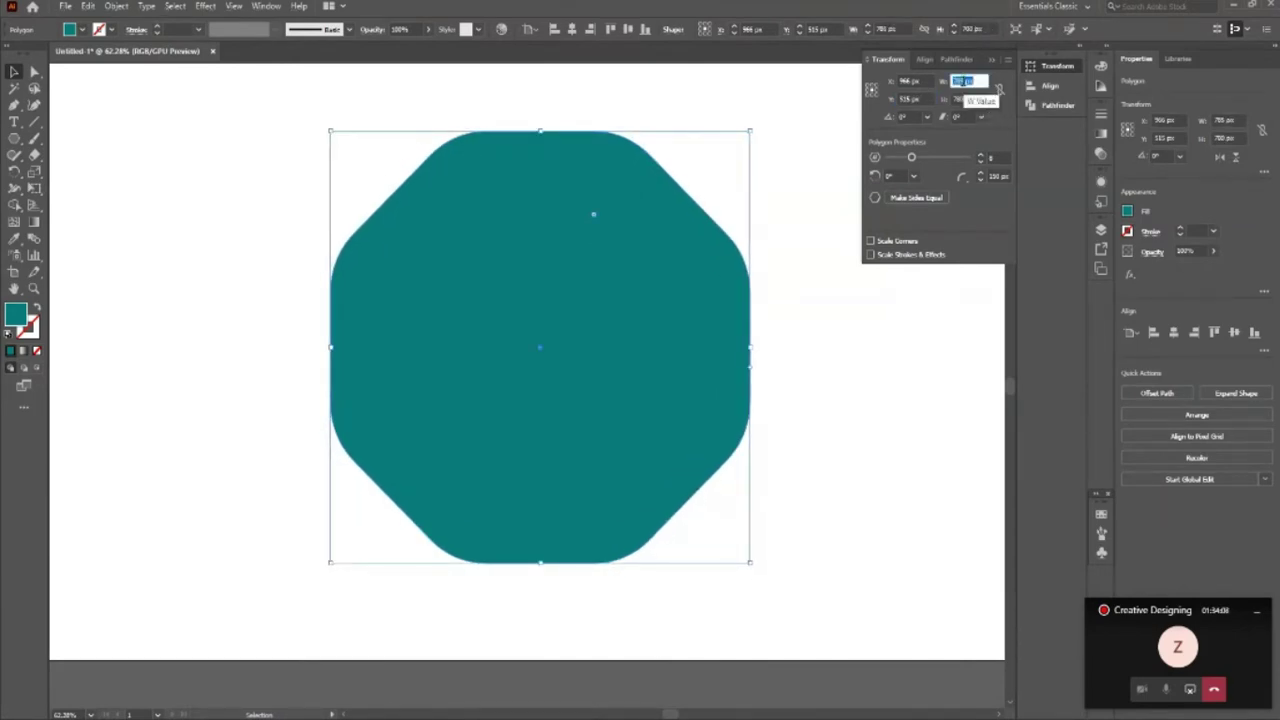
{"action": "double_click", "coordinate": [962, 98]}
{"action": "type", "text": "780"}
{"action": "key", "text": "Return"}
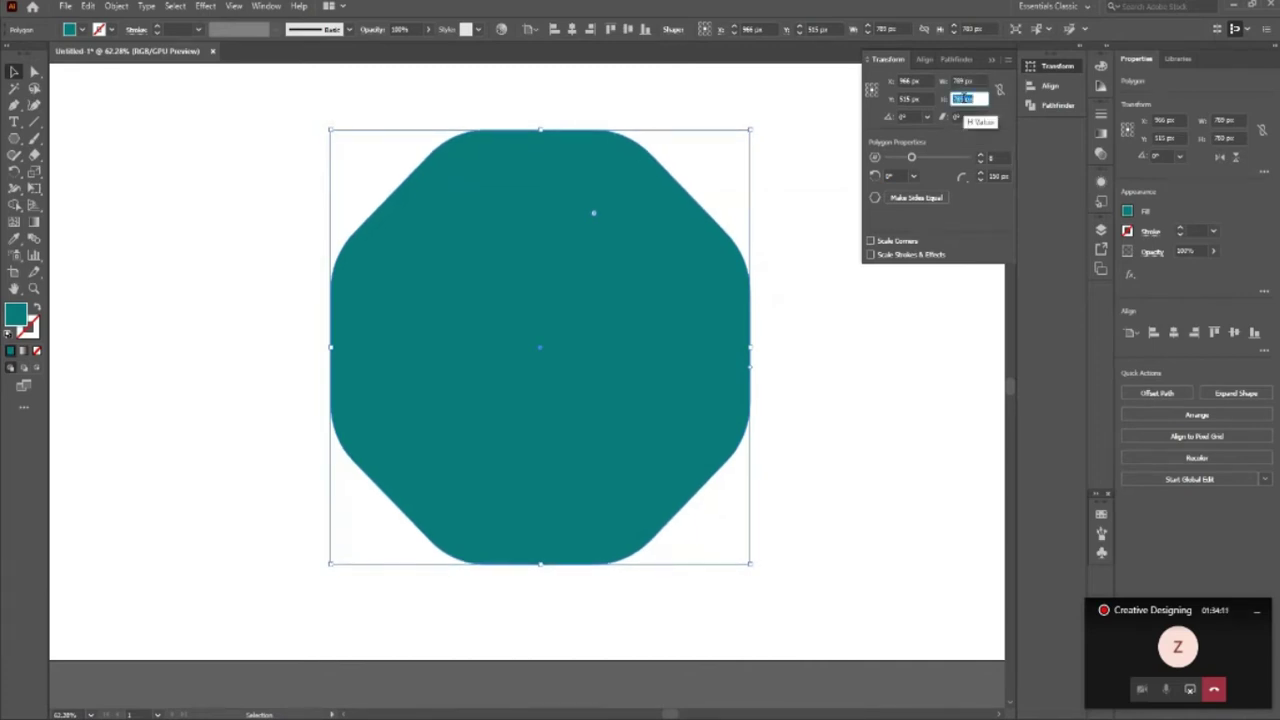
Step: Zoom to the Live Transformation artboard and move the octagon to its left side
{"action": "left_click", "coordinate": [869, 463]}
{"action": "key", "text": "z"}
{"action": "left_click_drag", "start_coordinate": [500, 315], "coordinate": [430, 343]}
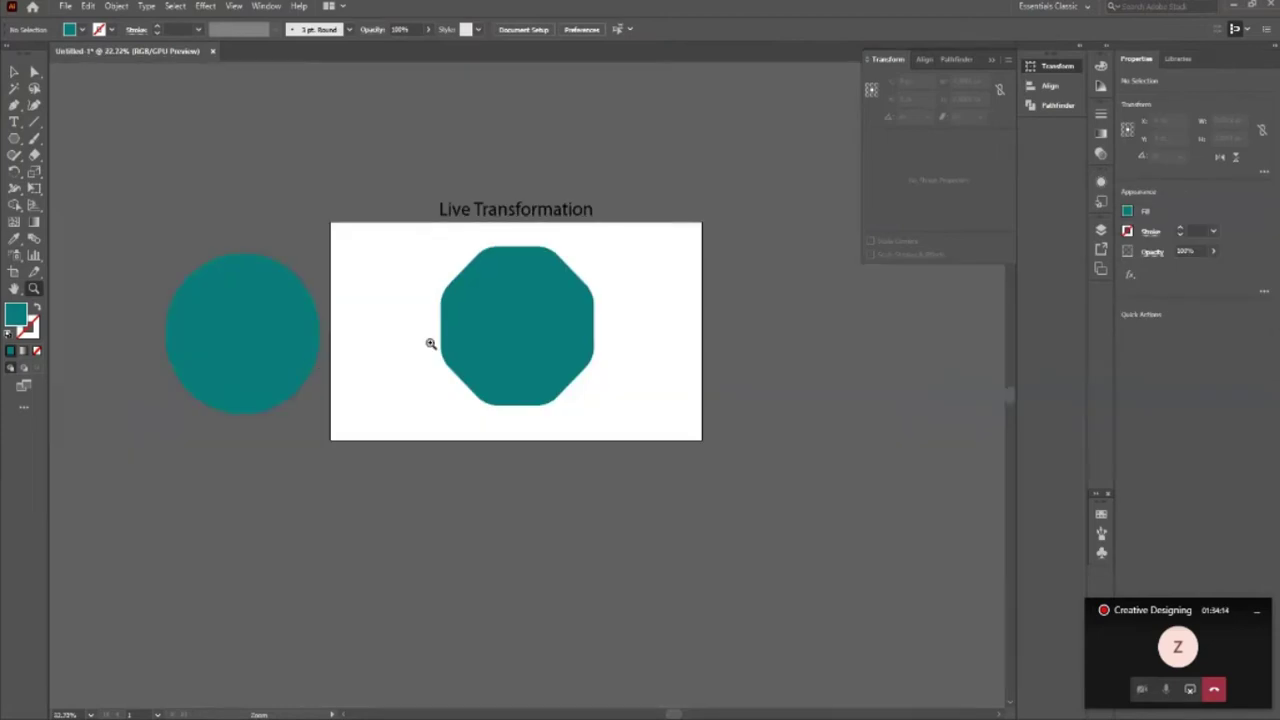
{"action": "left_click", "coordinate": [580, 400]}
{"action": "left_click", "coordinate": [617, 271]}
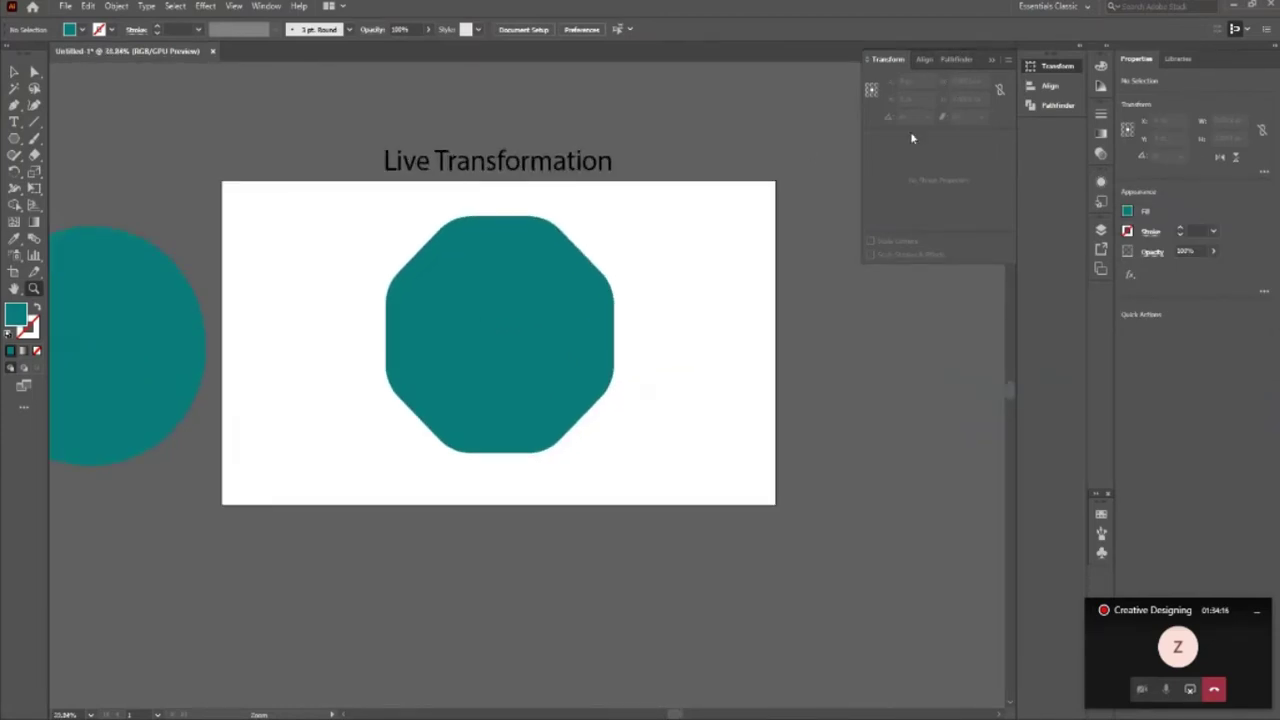
{"action": "left_click", "coordinate": [14, 72]}
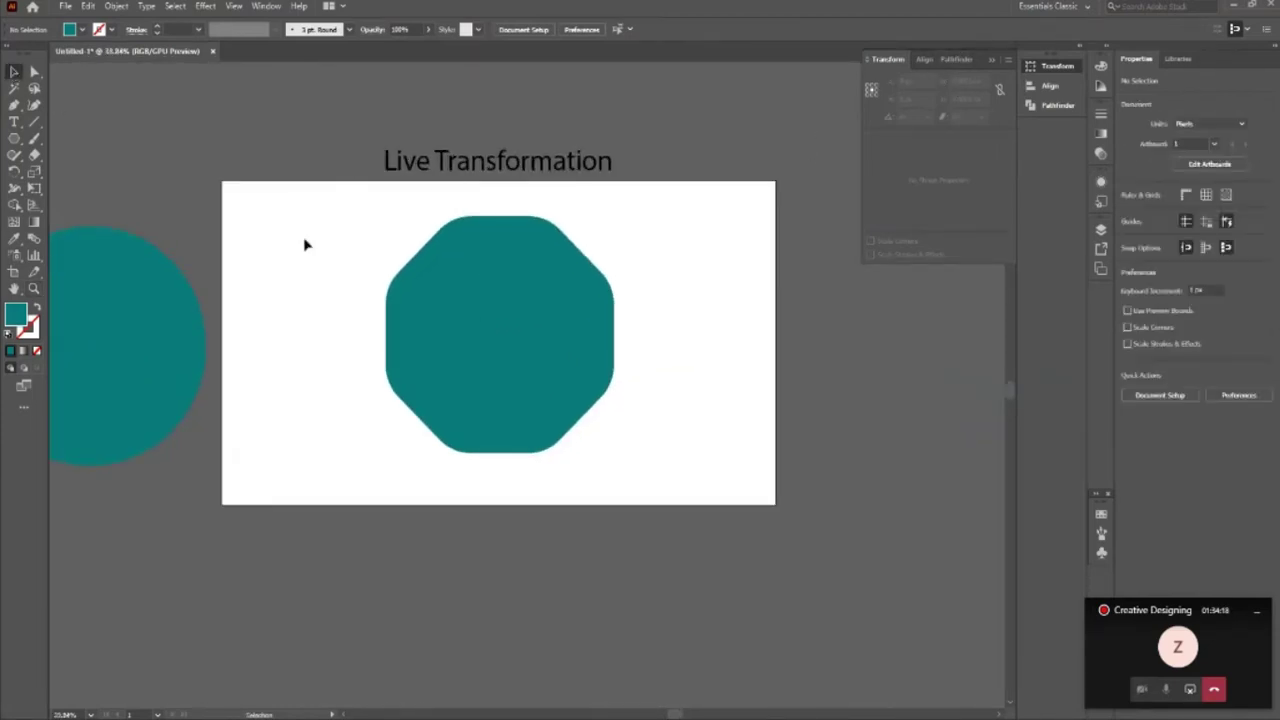
{"action": "left_click_drag", "start_coordinate": [589, 377], "coordinate": [432, 389]}
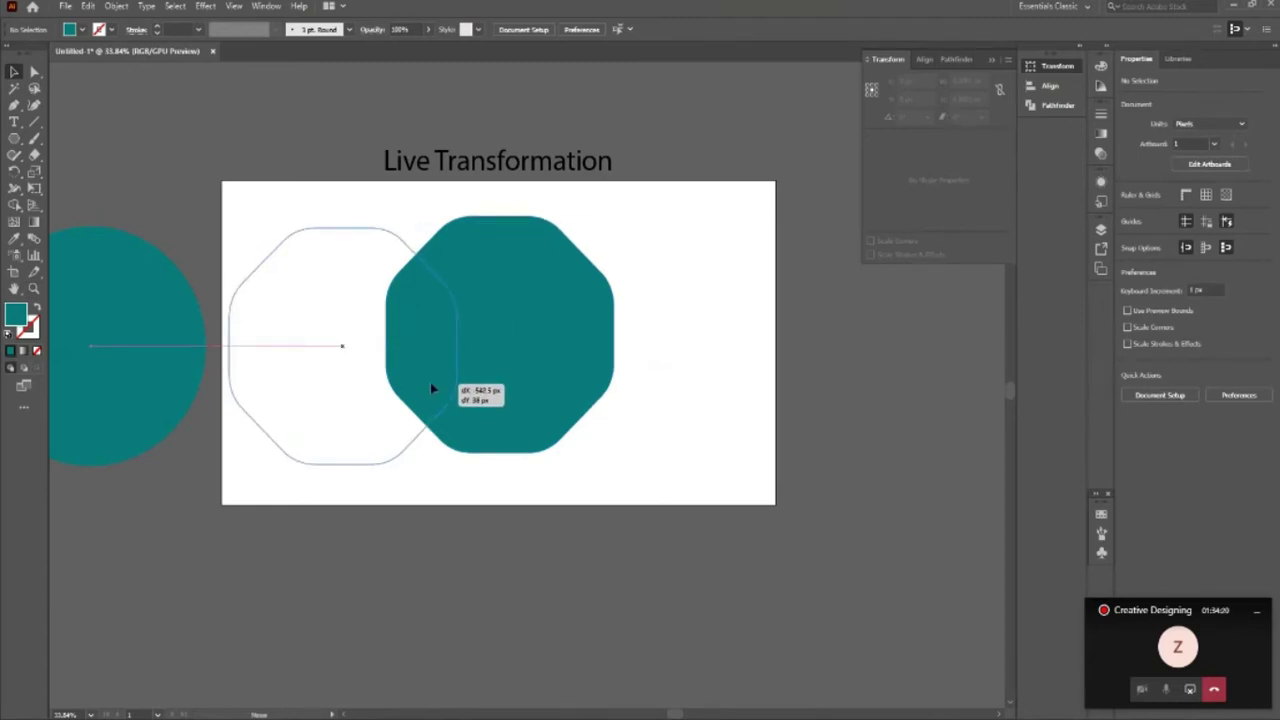
{"action": "left_click_drag", "start_coordinate": [432, 388], "coordinate": [430, 388]}
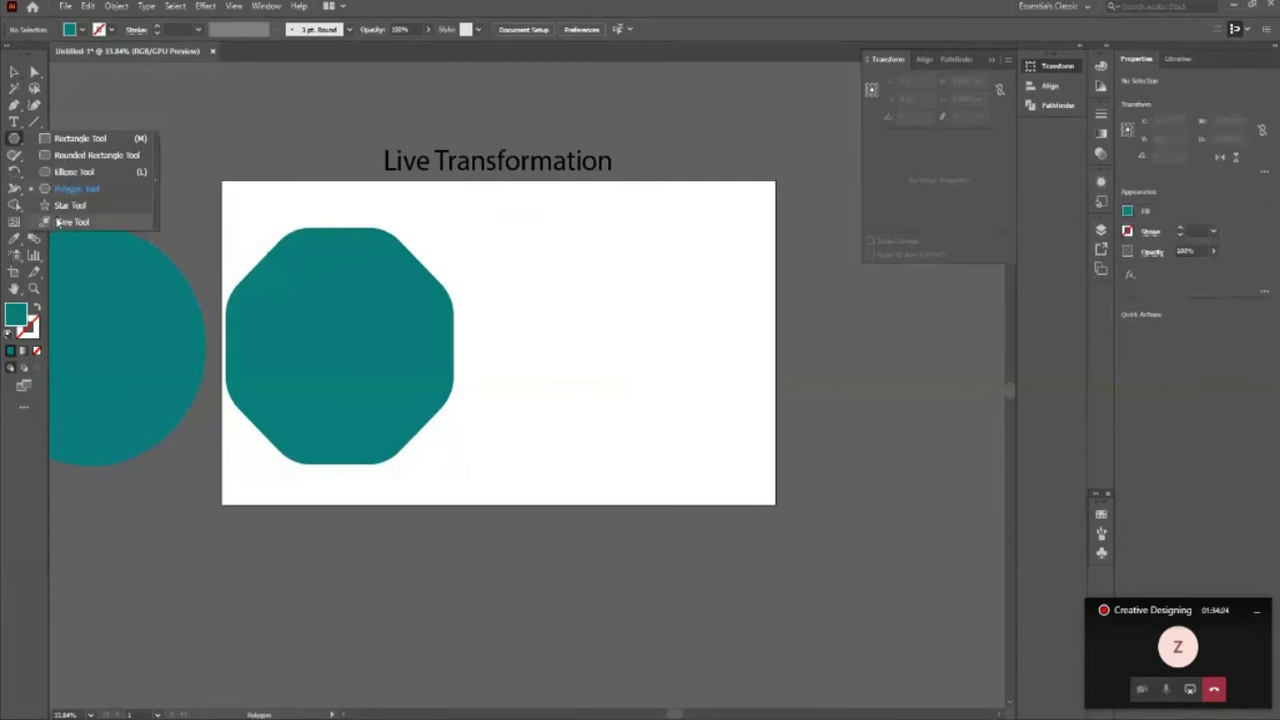
Step: Draw a teal five-pointed star, about 769 × 732 px, right of the octagon
{"action": "left_click_drag", "start_coordinate": [14, 138], "coordinate": [80, 206]}
{"action": "left_click_drag", "start_coordinate": [573, 335], "coordinate": [651, 427]}
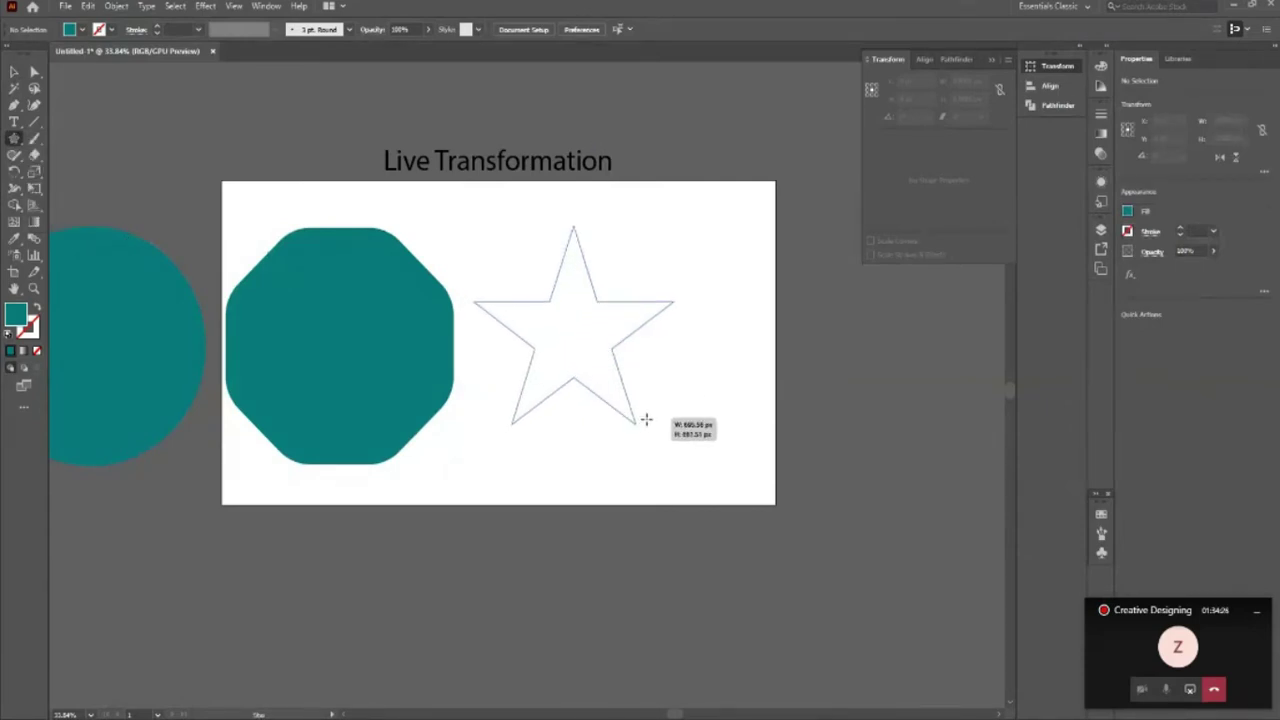
{"action": "key", "text": "v"}
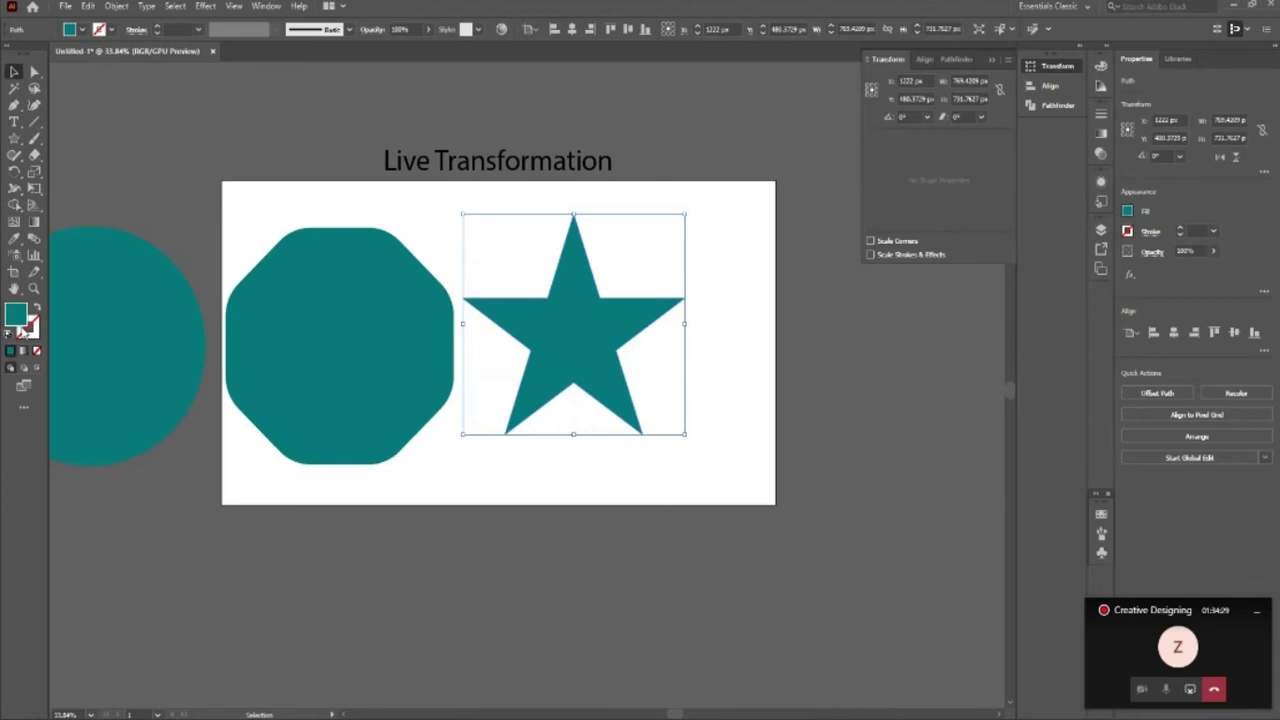
Step: Fill the star purple through the Color Picker, after first trying a light pink
{"action": "double_click", "coordinate": [16, 316]}
{"action": "left_click_drag", "start_coordinate": [874, 163], "coordinate": [833, 163]}
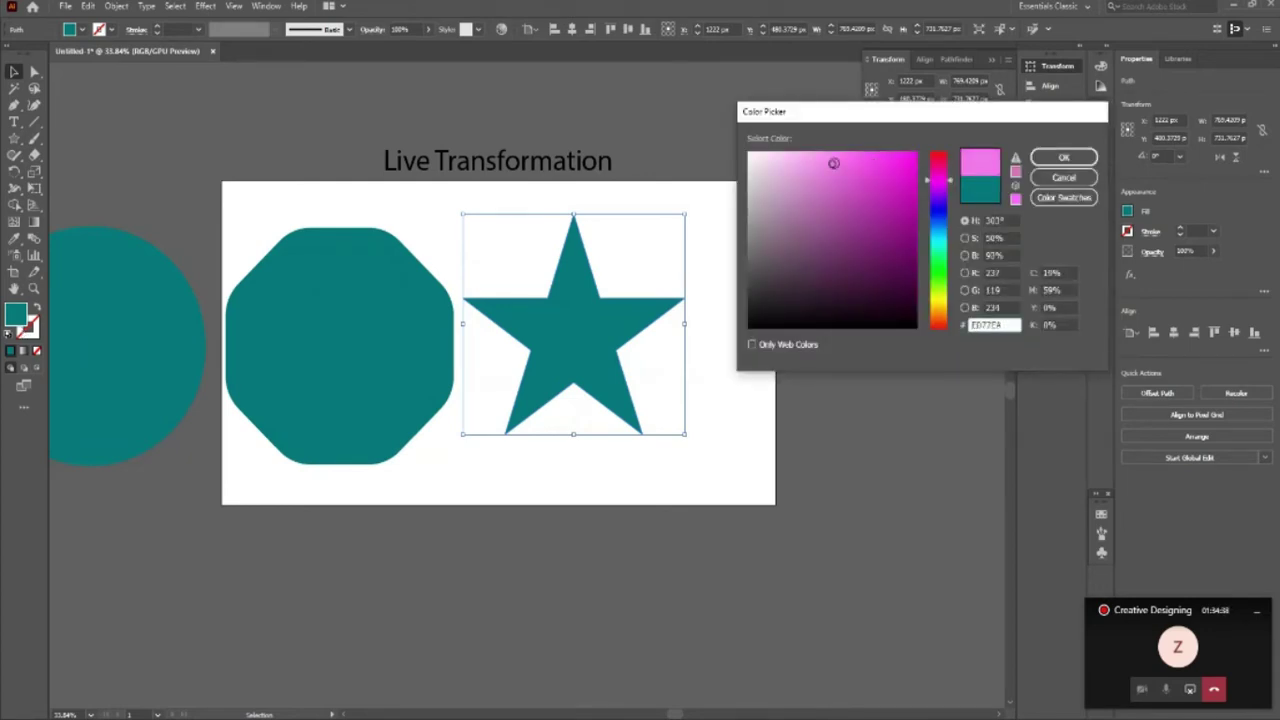
{"action": "left_click", "coordinate": [1064, 158]}
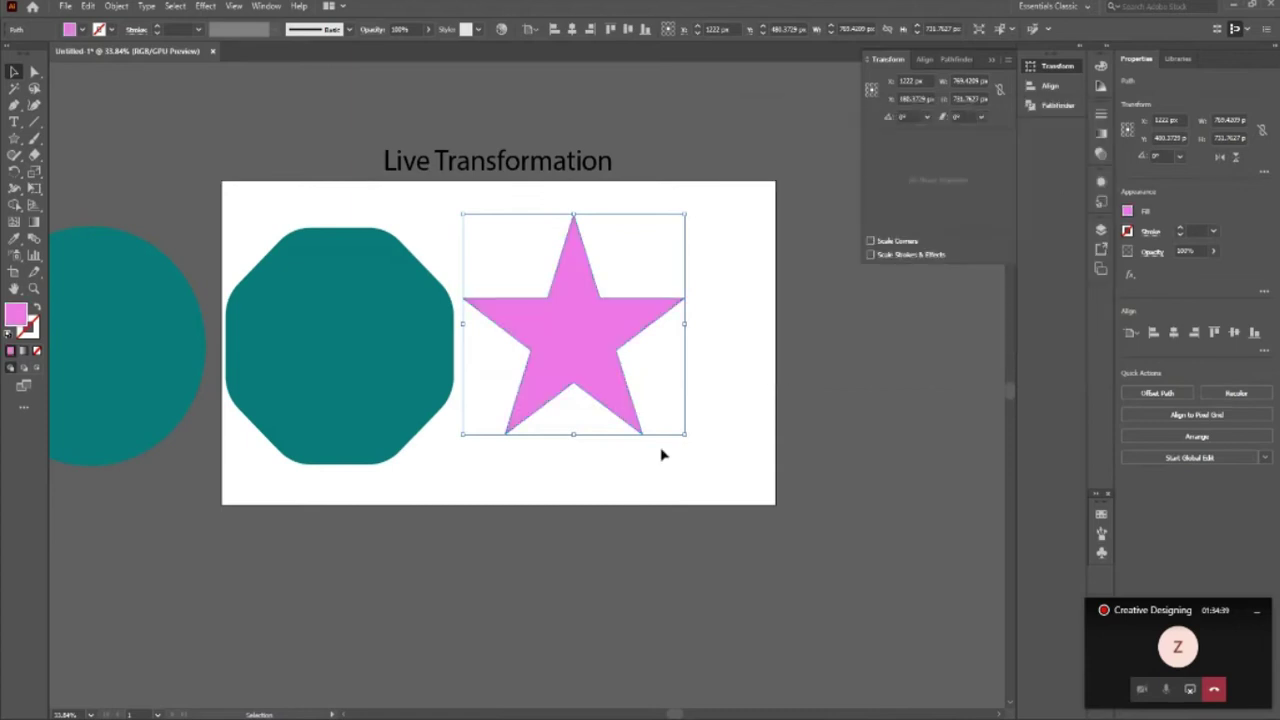
{"action": "left_click", "coordinate": [697, 500]}
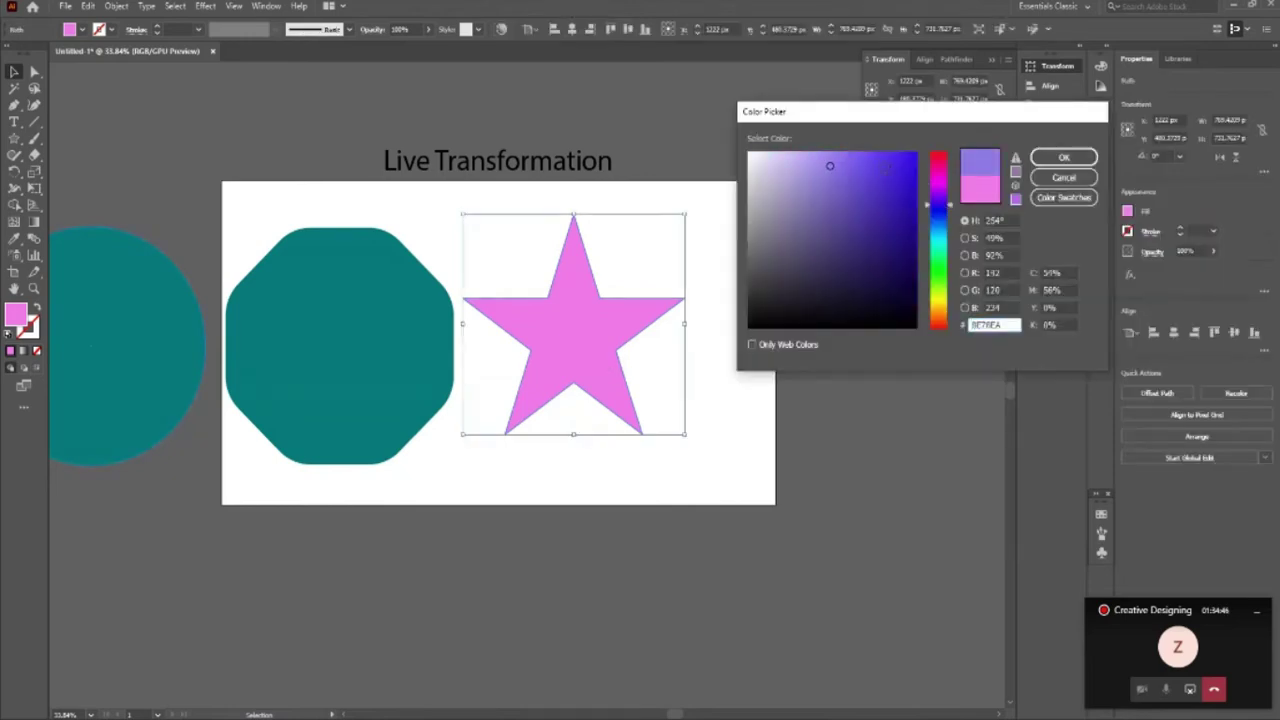
{"action": "left_click_drag", "start_coordinate": [830, 166], "coordinate": [846, 159]}
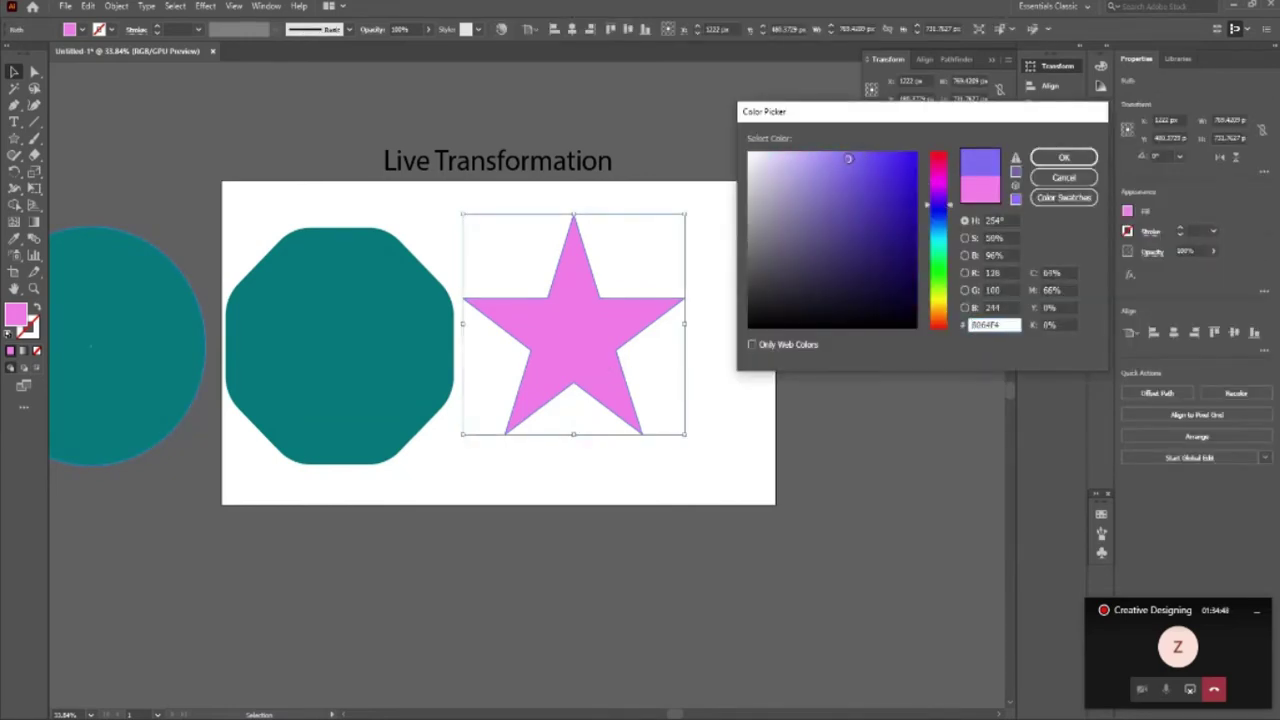
{"action": "left_click", "coordinate": [1064, 157]}
{"action": "left_click", "coordinate": [710, 488]}
{"action": "key", "text": "z"}
{"action": "mouse_move", "coordinate": [710, 488]}
{"action": "left_mouse_down"}
{"action": "mouse_move", "coordinate": [771, 449]}
{"action": "mouse_move", "coordinate": [785, 472]}
{"action": "left_mouse_up"}
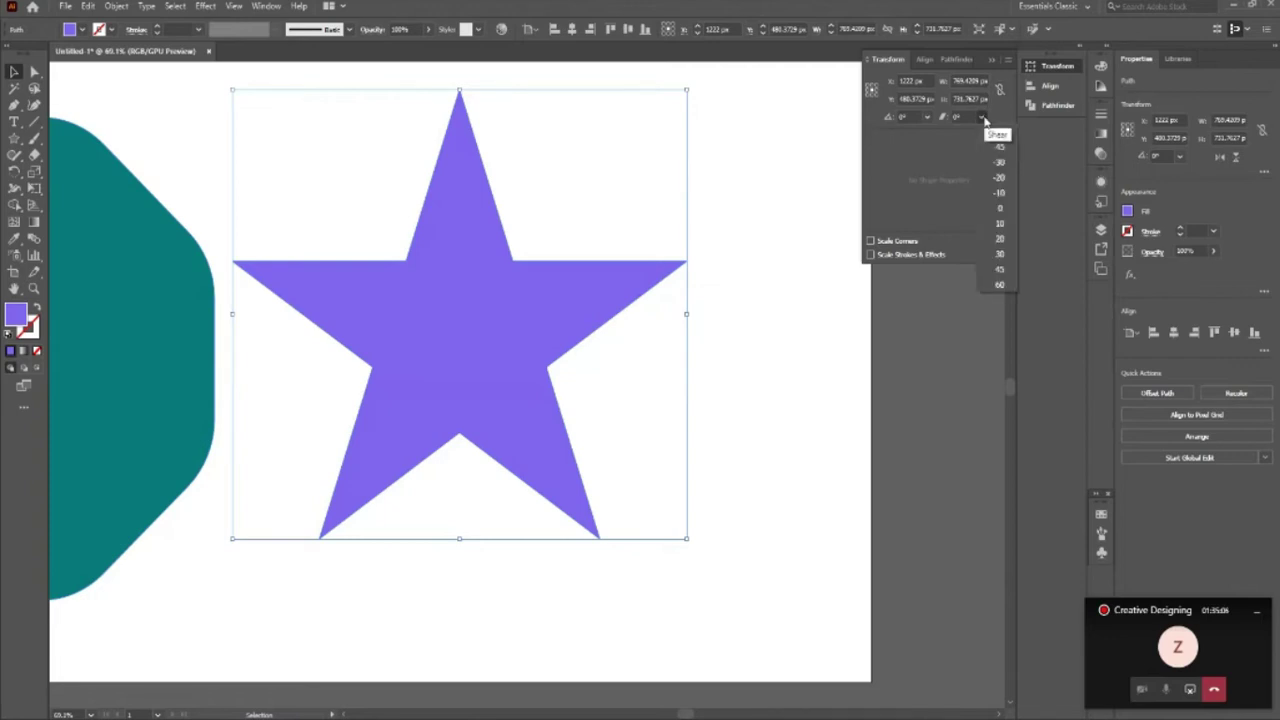
Step: Try a 10° shear on the star, then undo it
{"action": "left_click", "coordinate": [1002, 225]}
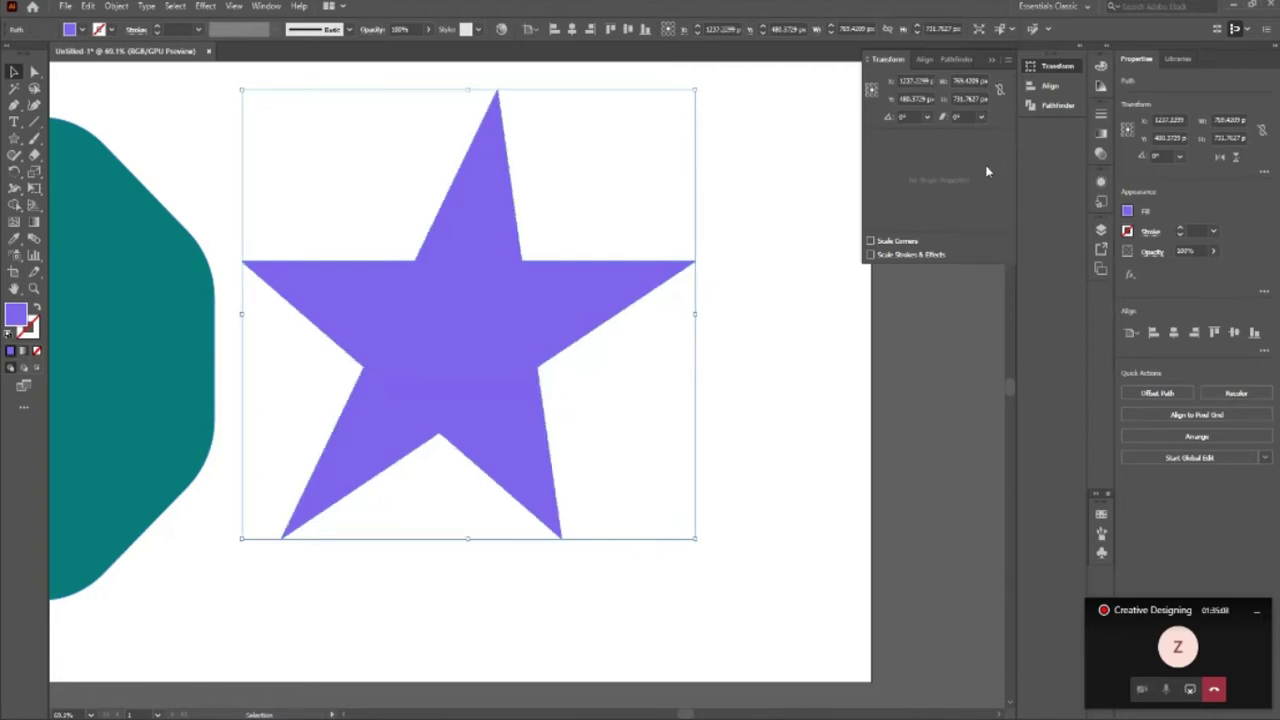
{"action": "key", "text": "ctrl+z"}
{"action": "left_click", "coordinate": [711, 491]}
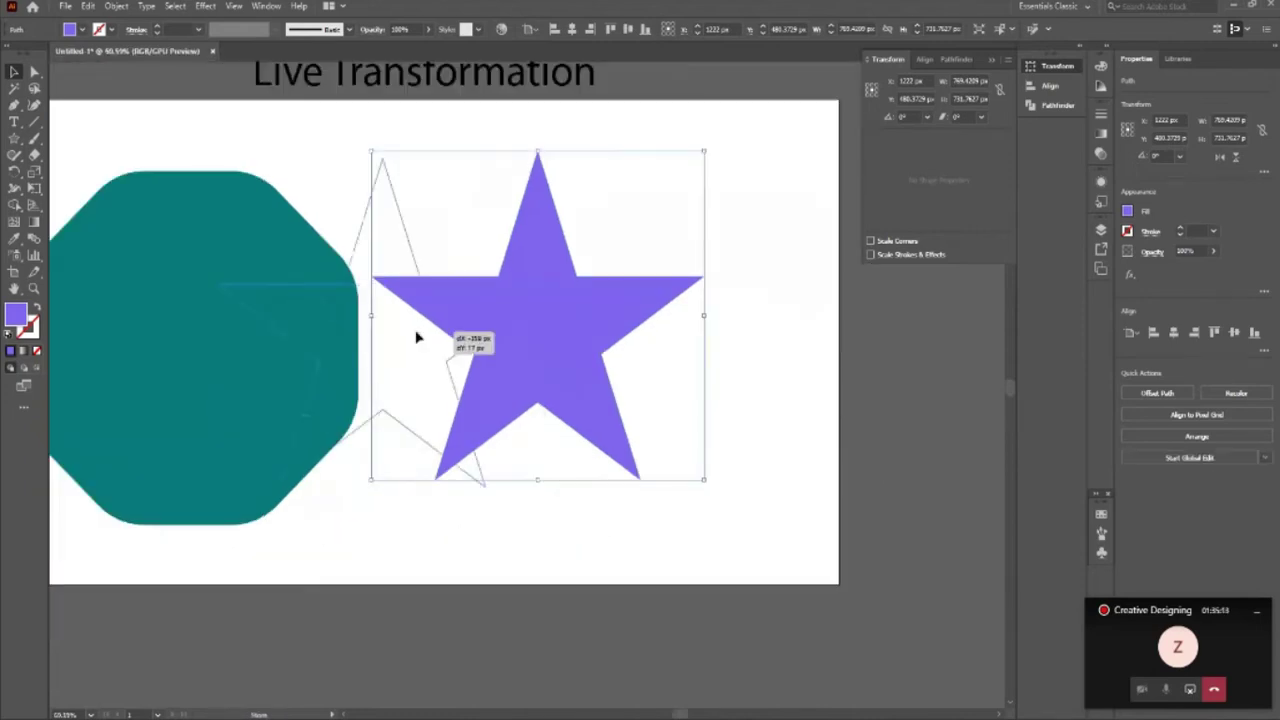
Step: Move the star left onto the octagon and draw a purple rectangle to its right
{"action": "left_click_drag", "start_coordinate": [420, 337], "coordinate": [197, 340]}
{"action": "left_click", "coordinate": [645, 391]}
{"action": "key", "text": "m"}
{"action": "left_click_drag", "start_coordinate": [524, 278], "coordinate": [760, 452]}
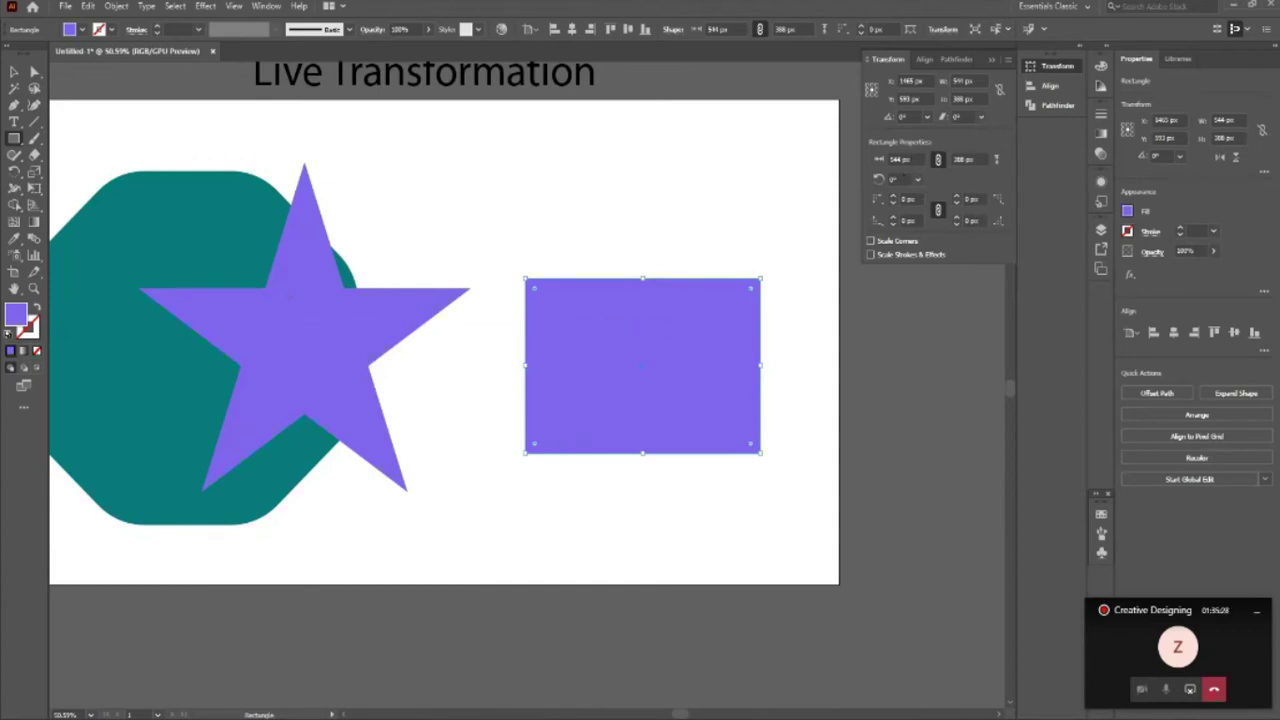
Step: Rotate the purple rectangle to 210° using the preset rotation angles
{"action": "left_click", "coordinate": [918, 180]}
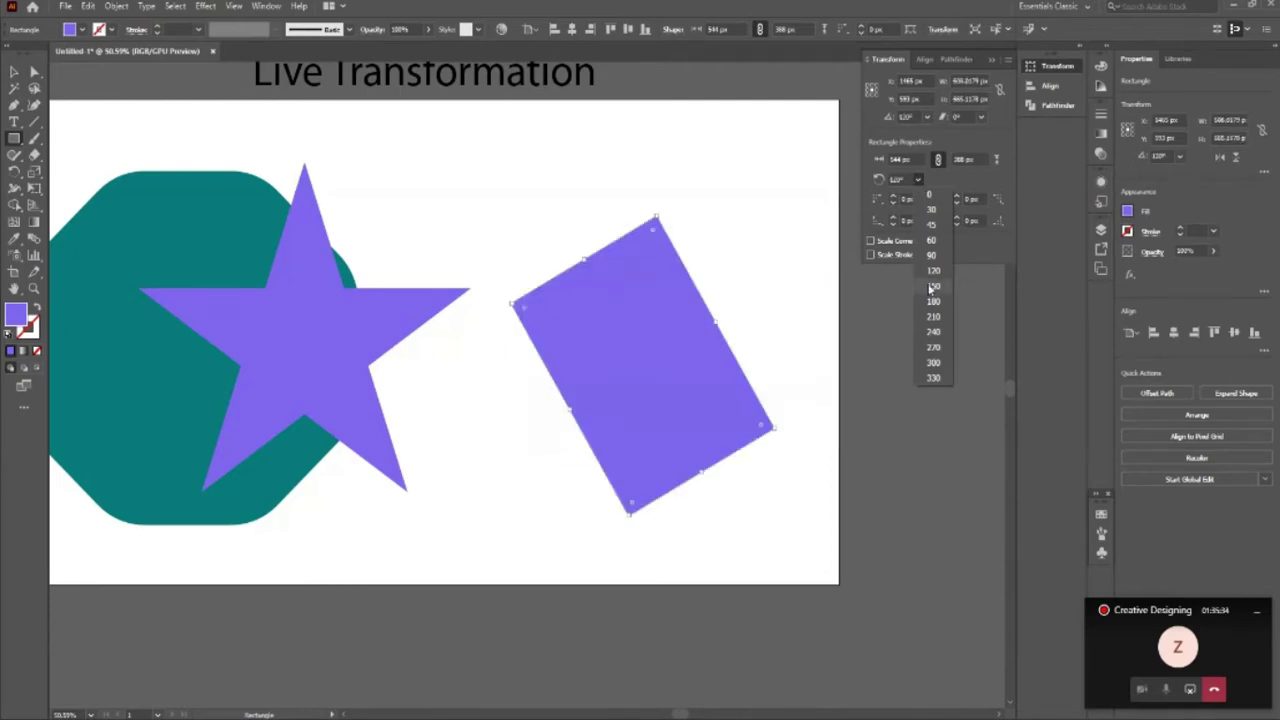
{"action": "left_click", "coordinate": [933, 286]}
{"action": "left_click", "coordinate": [918, 181]}
{"action": "left_click", "coordinate": [935, 318]}
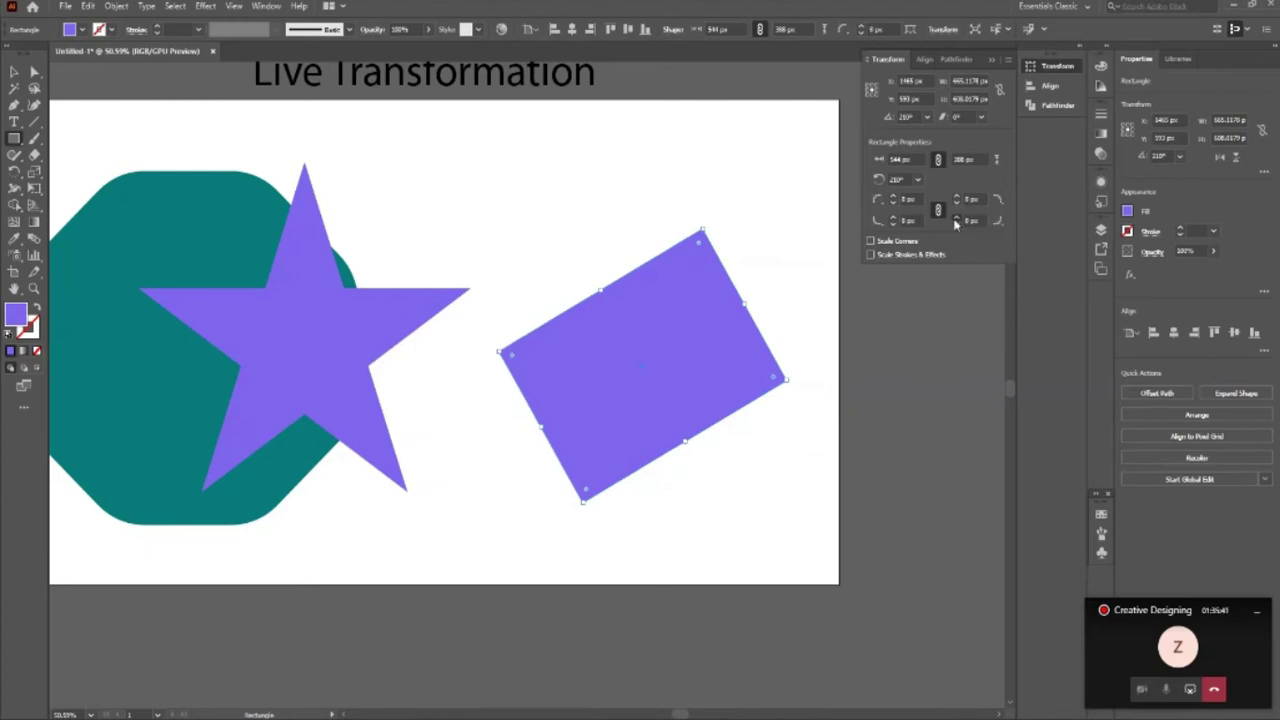
Step: Round all four corners to a linked 35 px radius and deselect the rectangle
{"action": "left_click", "coordinate": [955, 222]}
{"action": "left_click", "coordinate": [938, 212]}
{"action": "left_click", "coordinate": [940, 210]}
{"action": "left_click", "coordinate": [11, 72]}
{"action": "left_click", "coordinate": [823, 471]}
Step: Zoom in, select the rectangle and set its corner radius to 0
{"action": "key", "text": "z"}
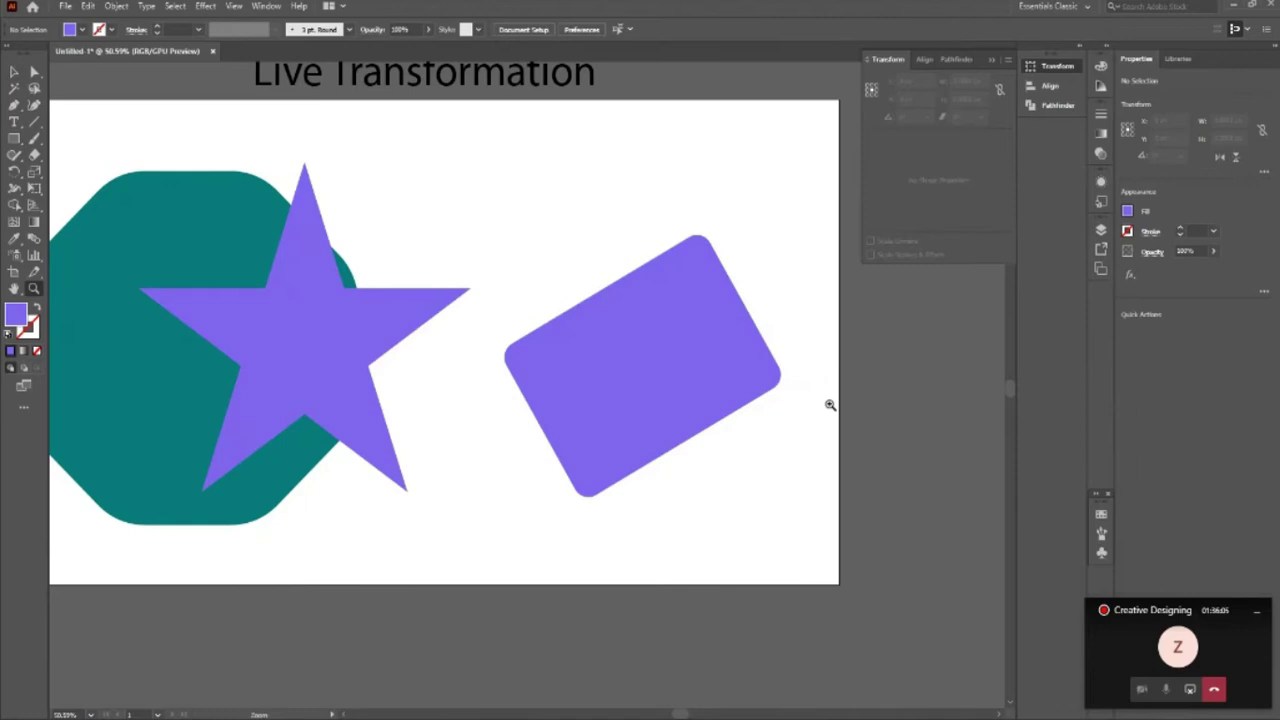
{"action": "left_click", "coordinate": [829, 403]}
{"action": "key", "text": "v"}
{"action": "left_click_drag", "start_coordinate": [478, 350], "coordinate": [457, 368]}
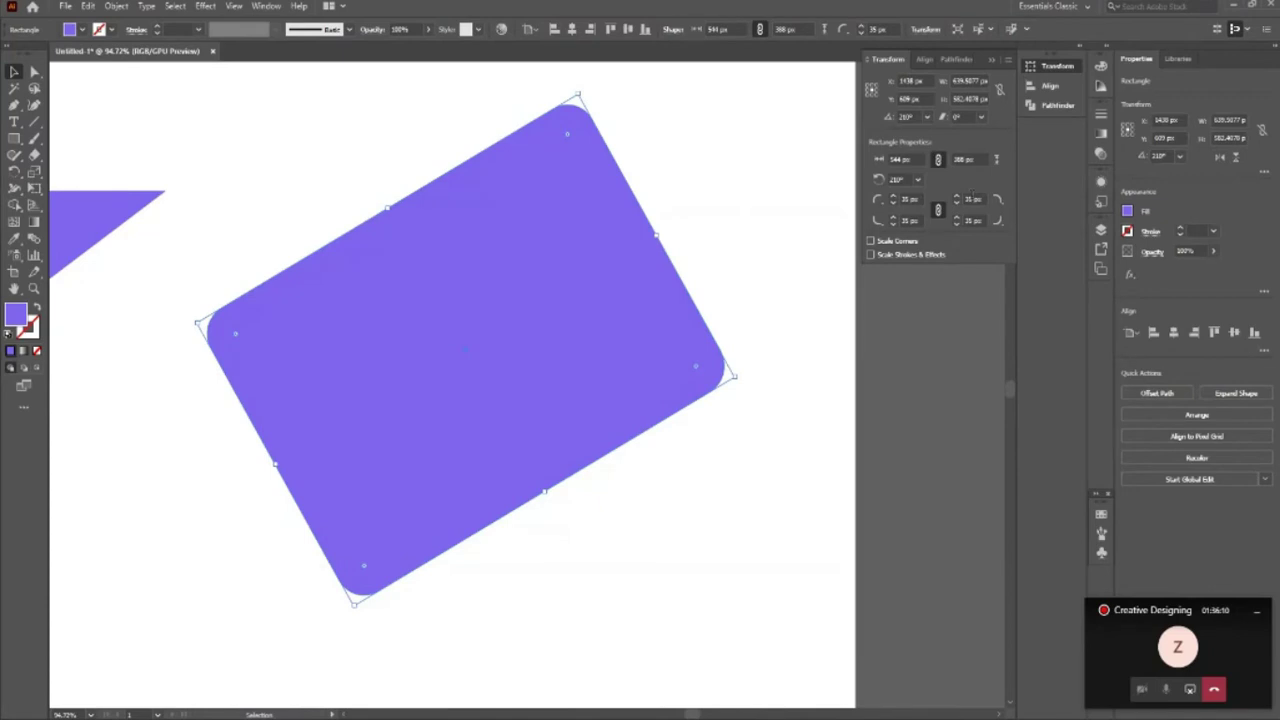
{"action": "double_click", "coordinate": [970, 199]}
{"action": "type", "text": "0"}
{"action": "key", "text": "Return"}
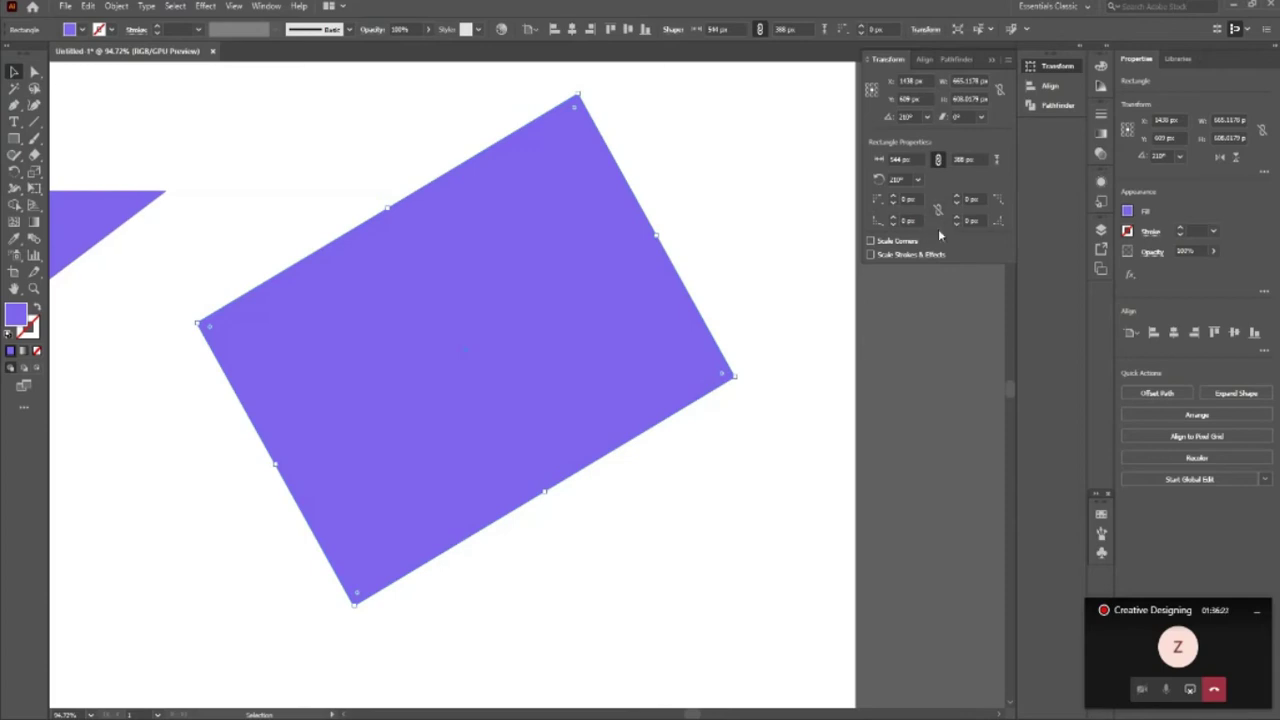
Step: Raise only the bottom-right corner radius to 94 px
{"action": "left_click", "coordinate": [893, 196]}
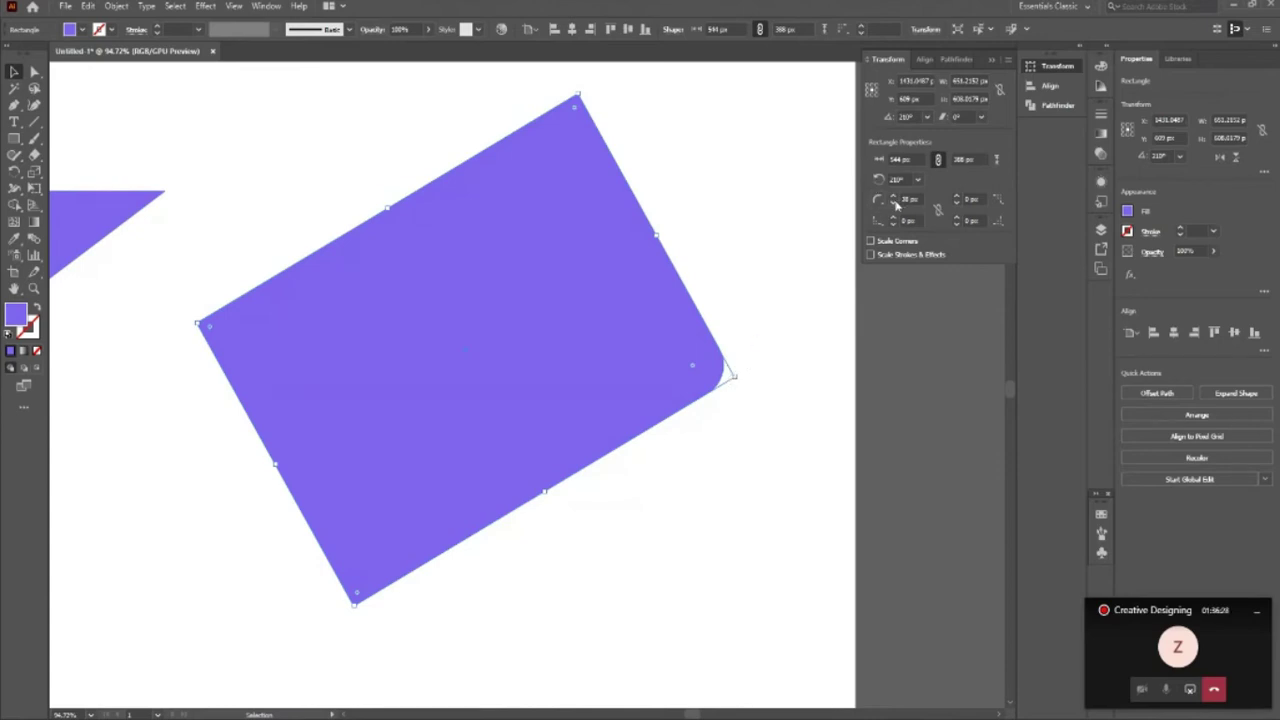
{"action": "left_click", "coordinate": [893, 198]}
{"action": "left_click", "coordinate": [893, 198]}
{"action": "type", "text": "56"}
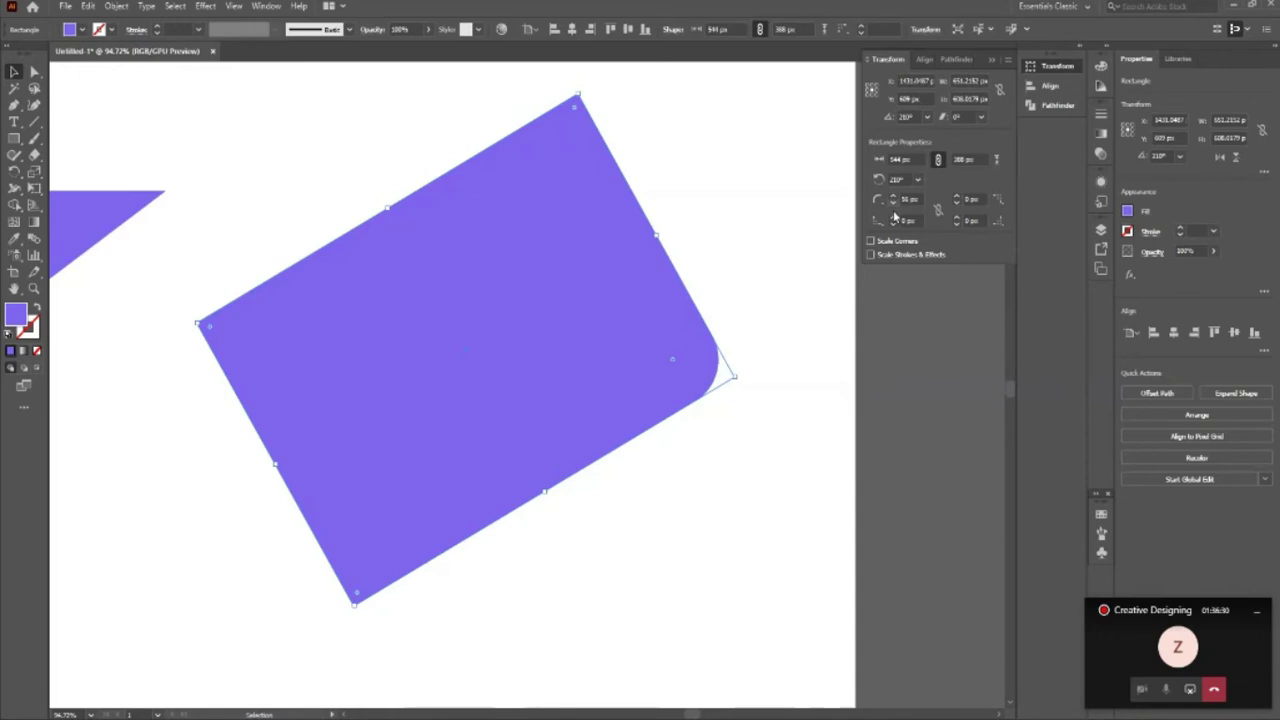
{"action": "left_click", "coordinate": [893, 198]}
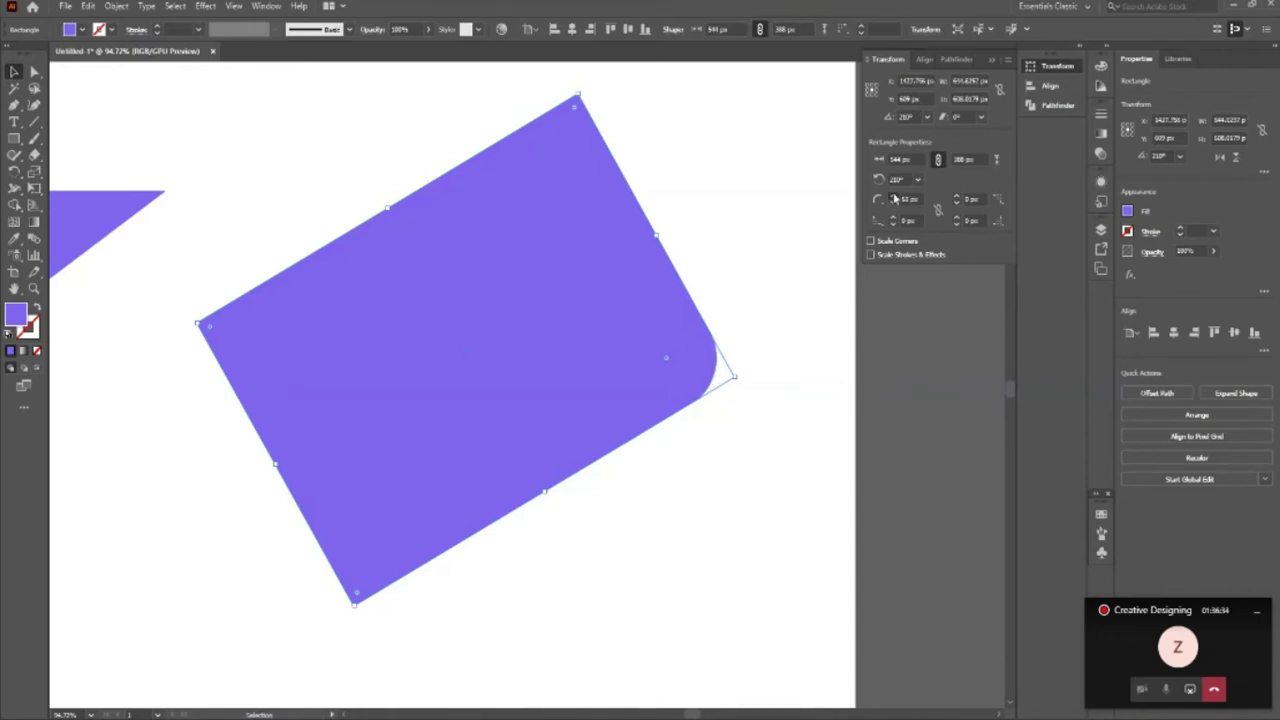
{"action": "left_click", "coordinate": [893, 198]}
{"action": "left_click", "coordinate": [893, 198]}
Step: Increase the top-left corner radius step by step with its spinner
{"action": "left_click", "coordinate": [955, 222]}
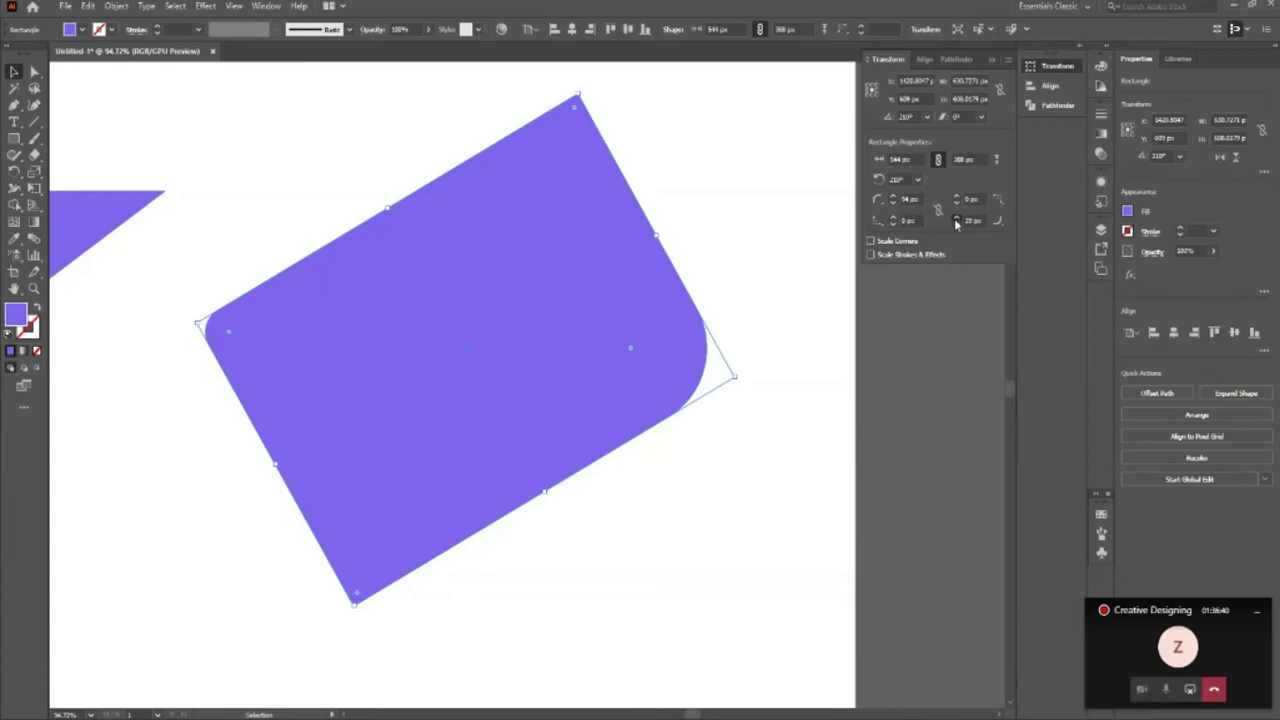
{"action": "left_click", "coordinate": [955, 218]}
{"action": "left_click", "coordinate": [955, 218]}
{"action": "left_click", "coordinate": [956, 219]}
{"action": "left_click", "coordinate": [956, 219]}
{"action": "left_click", "coordinate": [956, 219]}
{"action": "left_click", "coordinate": [956, 219]}
{"action": "left_click", "coordinate": [956, 219]}
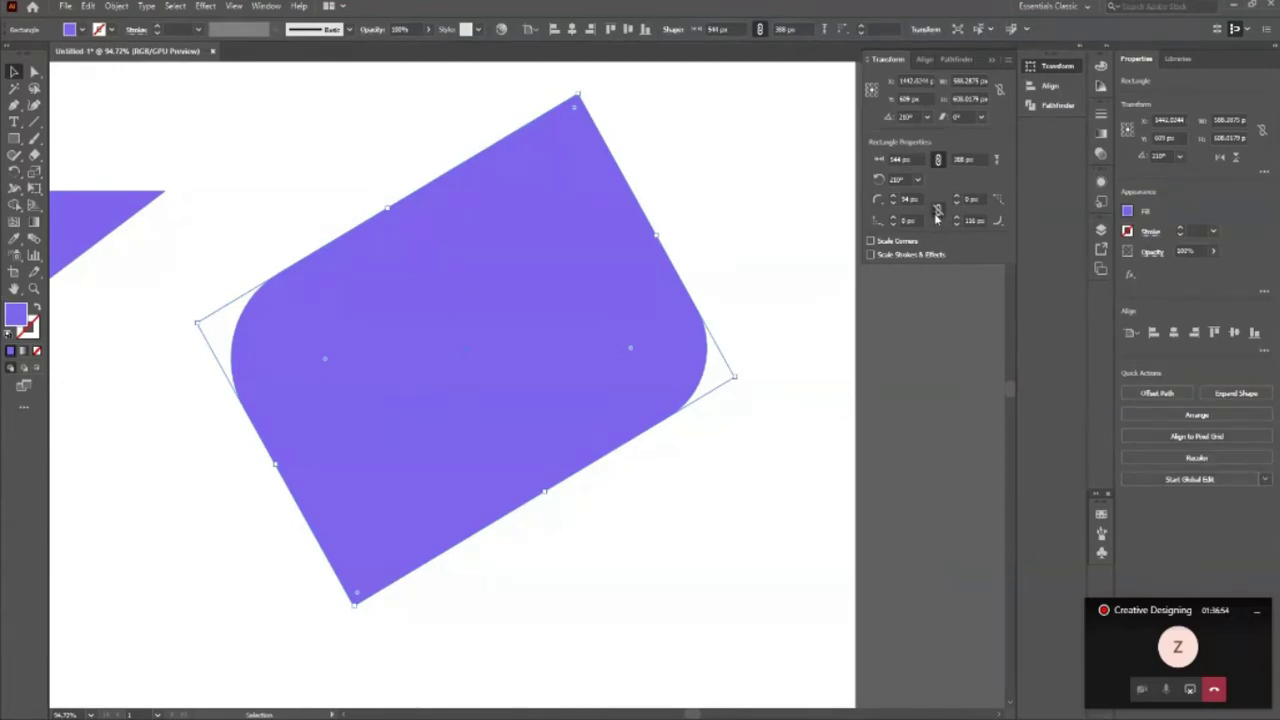
Step: Enter 9 for the top-right radius, then reset the corner radii to 0
{"action": "key", "text": "Tab"}
{"action": "type", "text": "9"}
{"action": "left_click", "coordinate": [978, 220]}
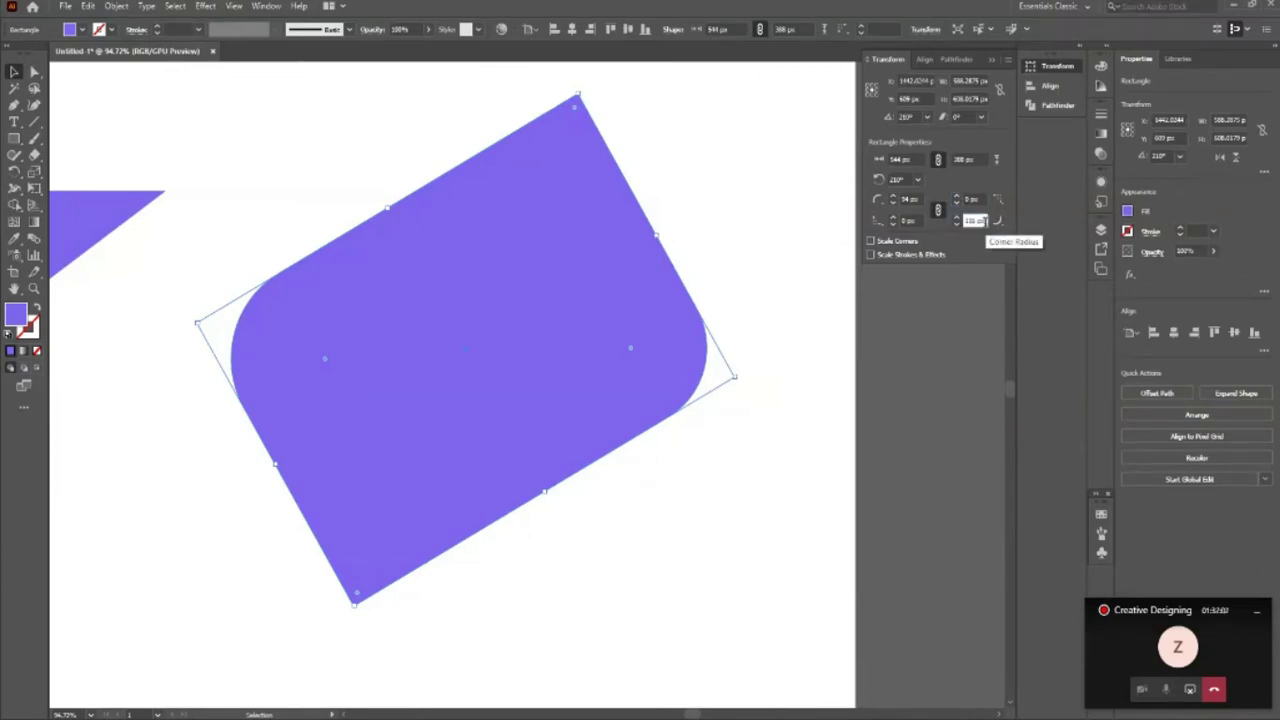
{"action": "type", "text": "0"}
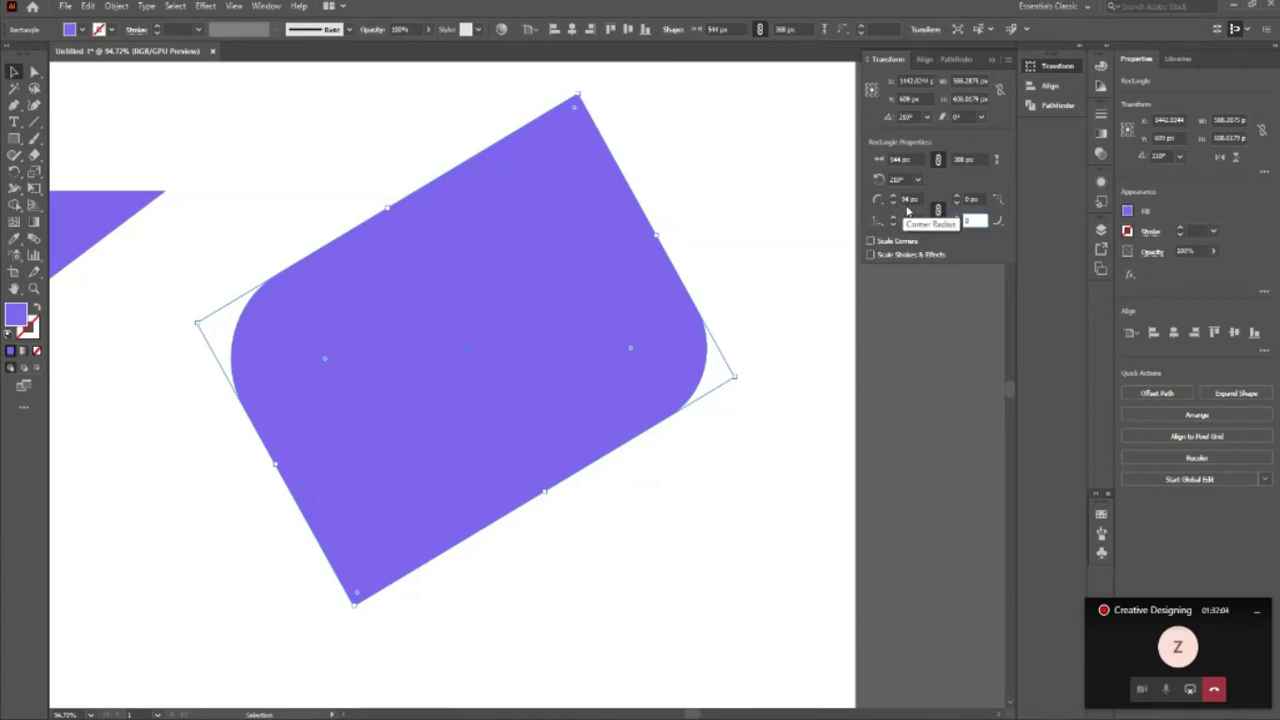
{"action": "key", "text": "Tab"}
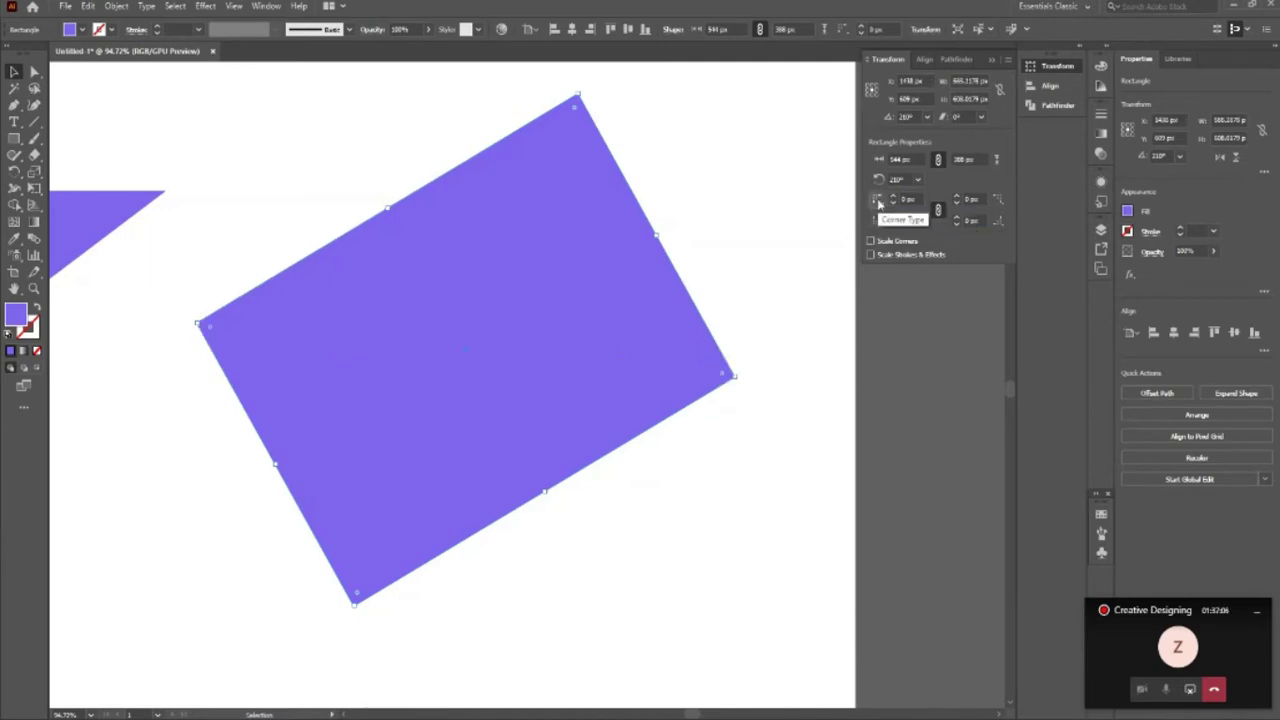
Step: Reselect the rectangle, round all corners evenly up to 50 px, then deselect
{"action": "left_click", "coordinate": [720, 469]}
{"action": "left_click", "coordinate": [586, 354]}
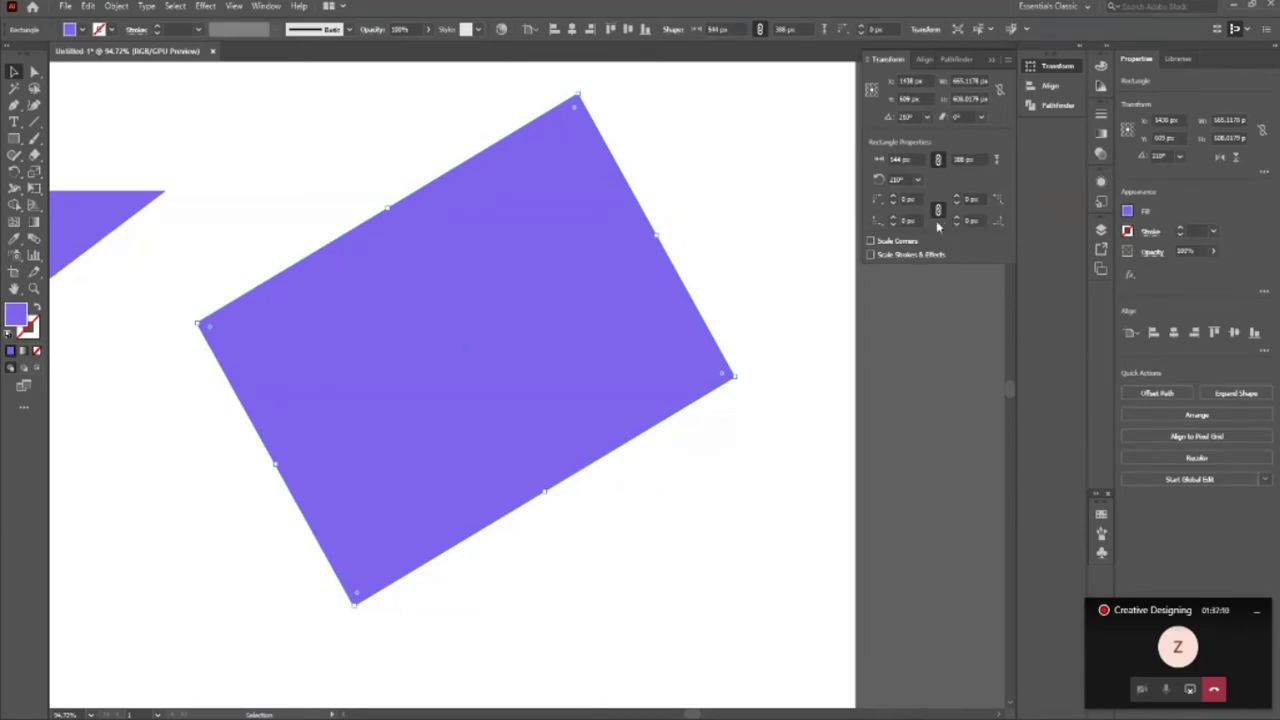
{"action": "left_click", "coordinate": [956, 198]}
{"action": "left_click", "coordinate": [958, 200]}
{"action": "left_click_drag", "start_coordinate": [687, 372], "coordinate": [676, 443]}
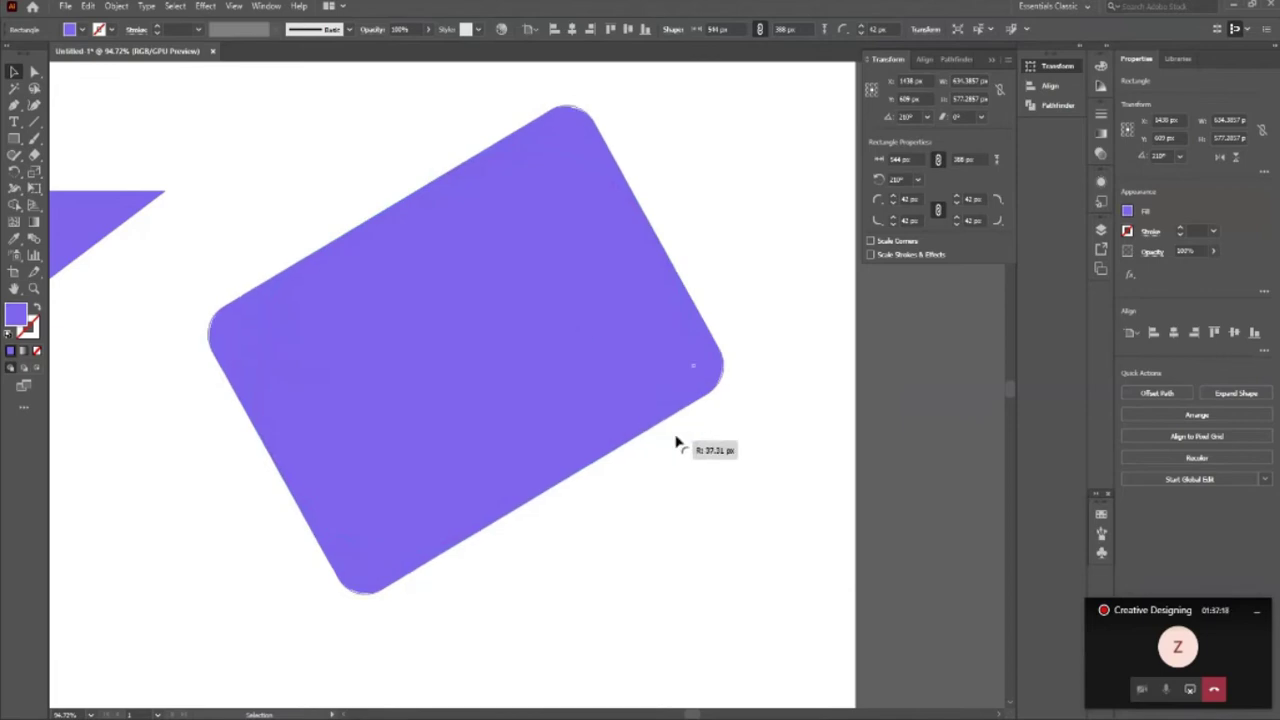
{"action": "left_click_drag", "start_coordinate": [676, 443], "coordinate": [678, 444]}
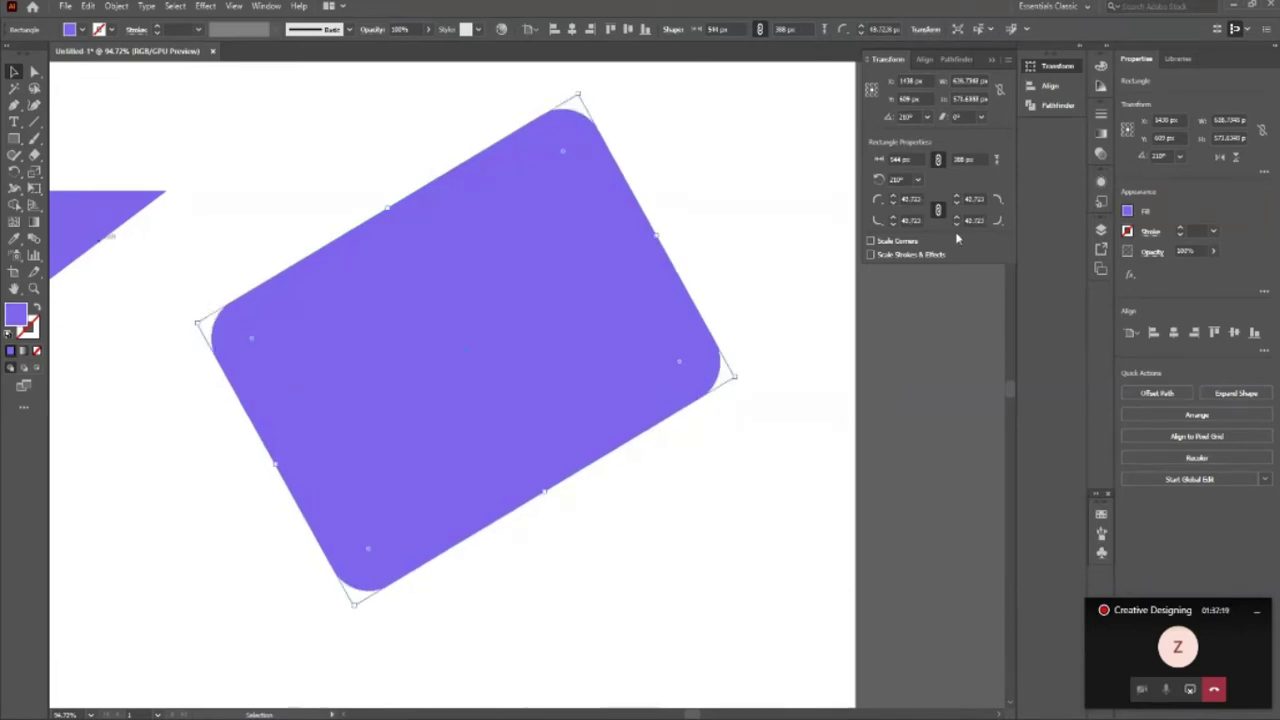
{"action": "left_click", "coordinate": [957, 218]}
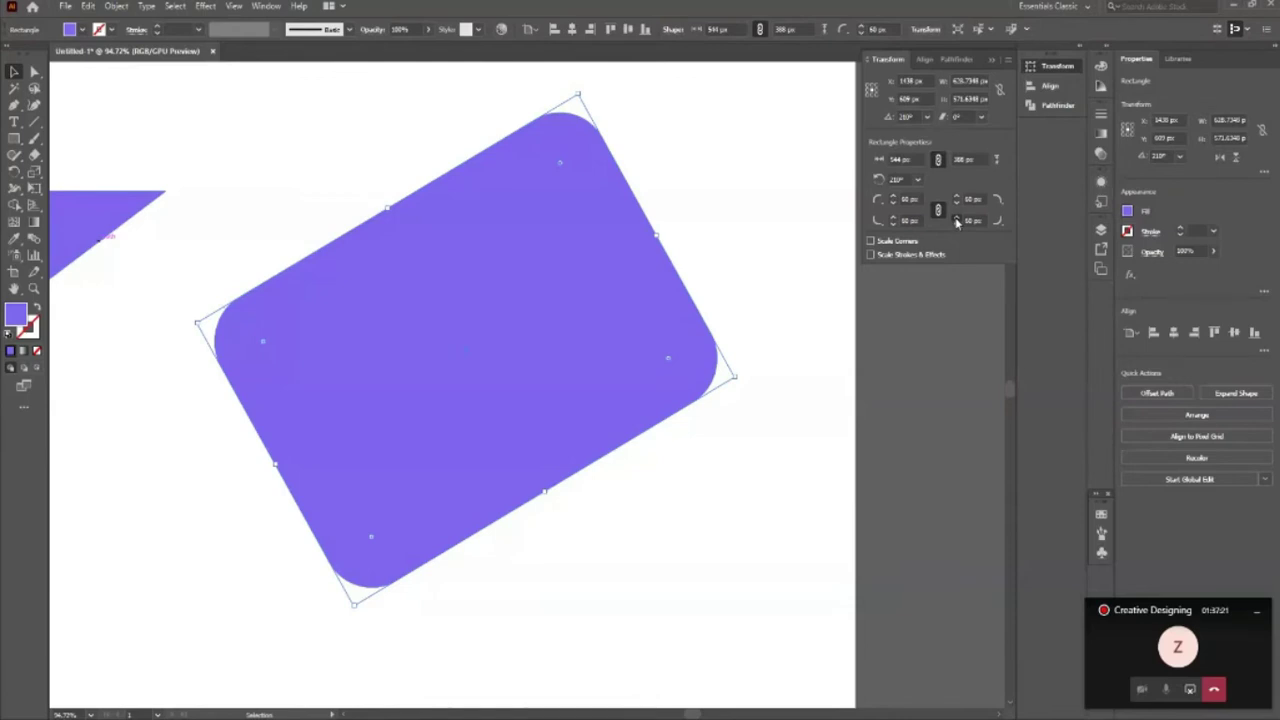
{"action": "key", "text": "ctrl+shift+a"}
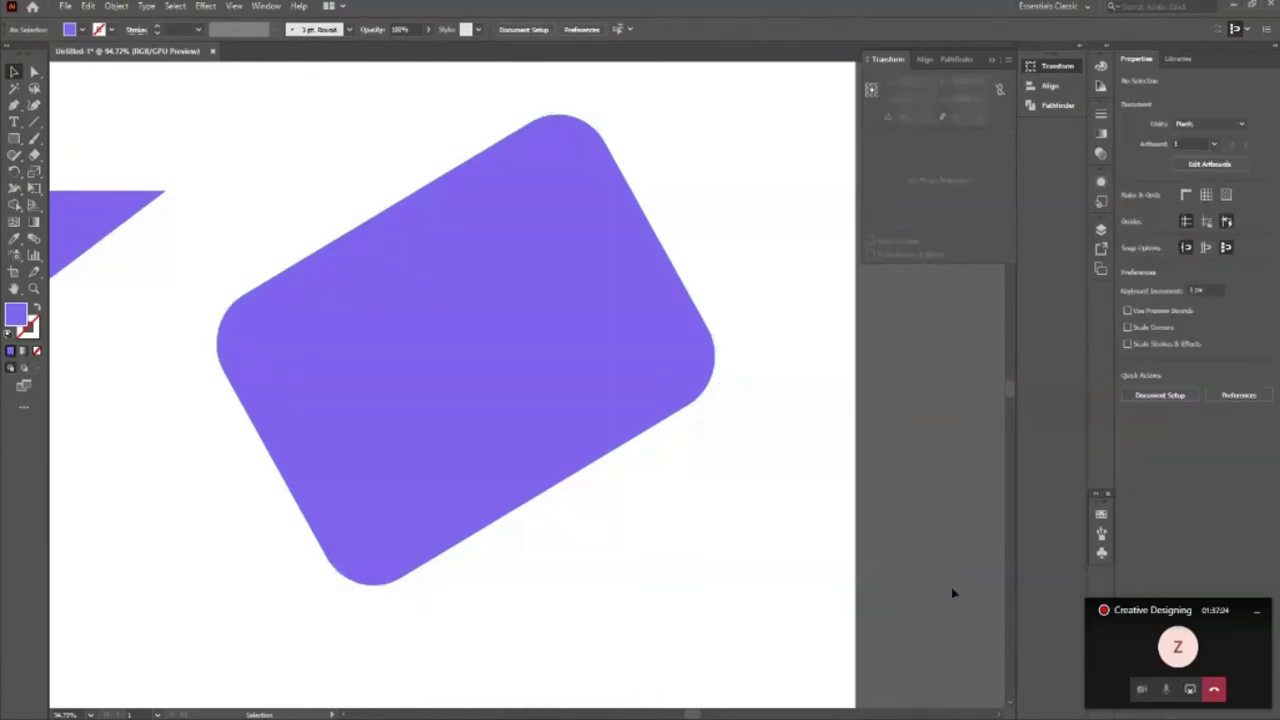
Step: Zoom to fit the artboard and move the rounded rectangle and the star further right
{"action": "key", "text": "ctrl+0"}
{"action": "mouse_move", "coordinate": [614, 366]}
{"action": "left_mouse_down"}
{"action": "mouse_move", "coordinate": [731, 367]}
{"action": "mouse_move", "coordinate": [720, 361]}
{"action": "left_mouse_up"}
{"action": "left_click_drag", "start_coordinate": [288, 337], "coordinate": [492, 347]}
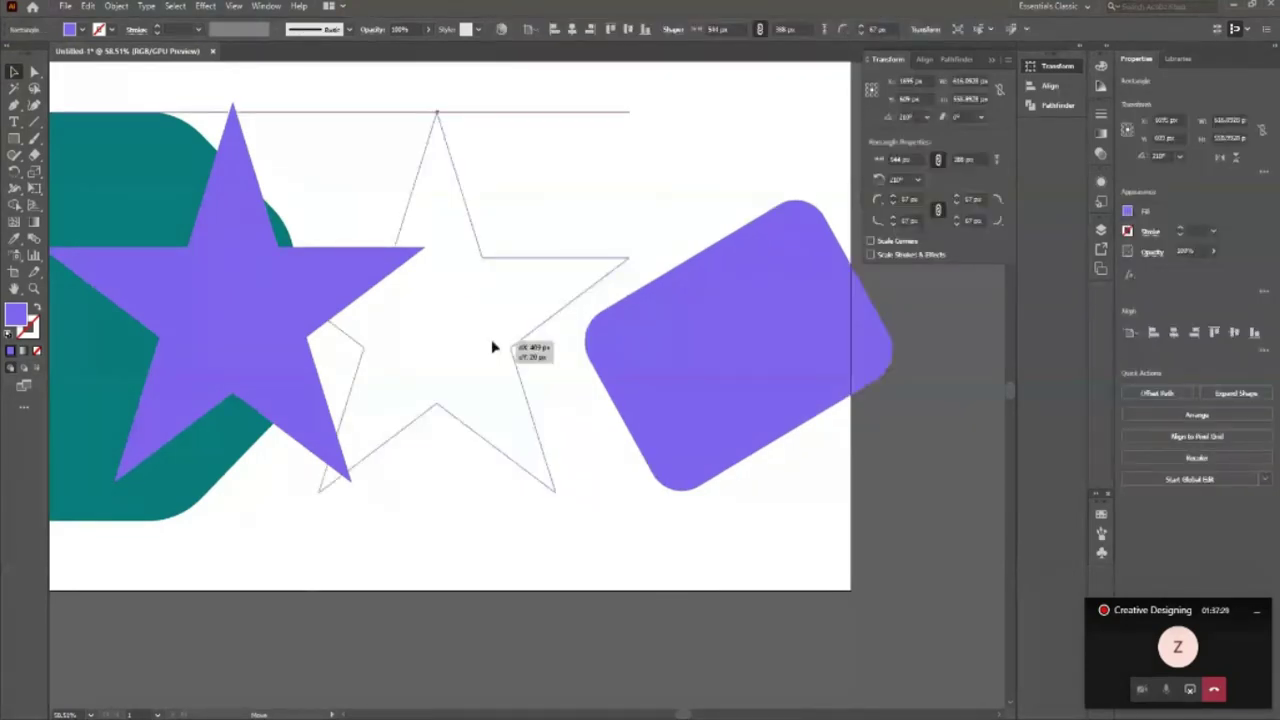
{"action": "left_click_drag", "start_coordinate": [492, 347], "coordinate": [492, 347]}
Step: Open and close the Transform panel flyout menu twice, then deselect the star
{"action": "left_click", "coordinate": [1007, 60]}
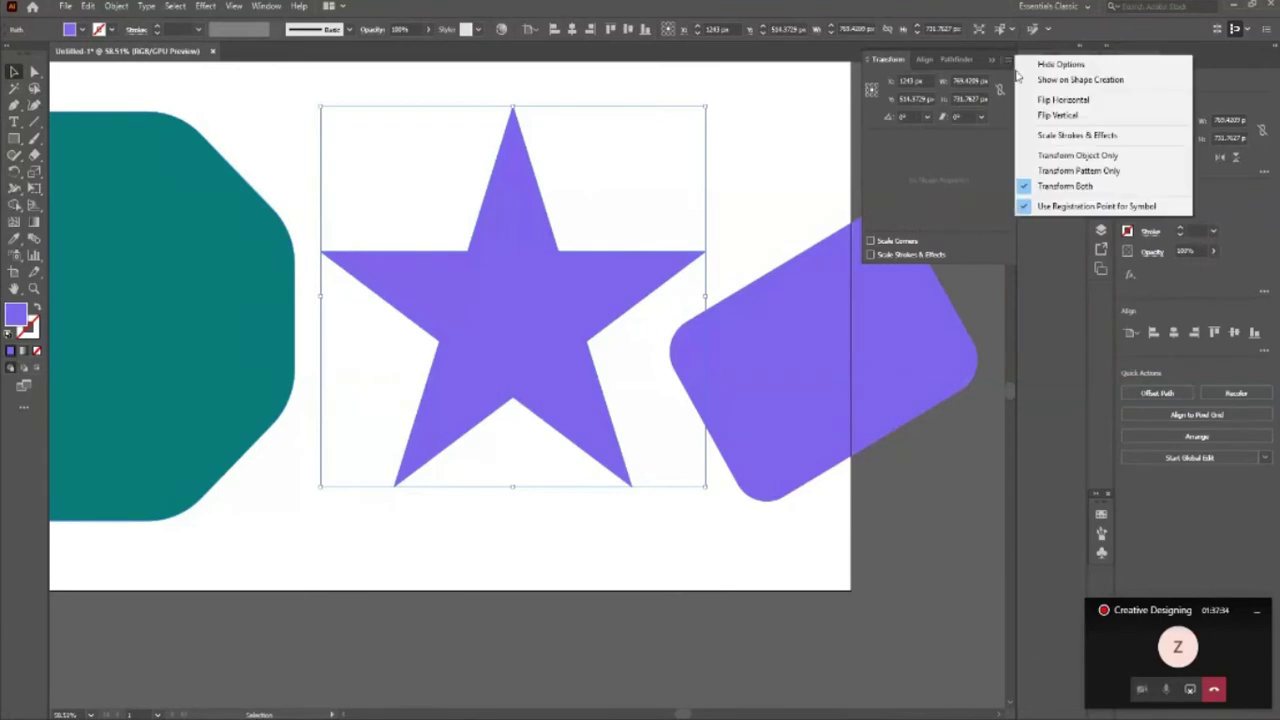
{"action": "left_click", "coordinate": [1048, 82]}
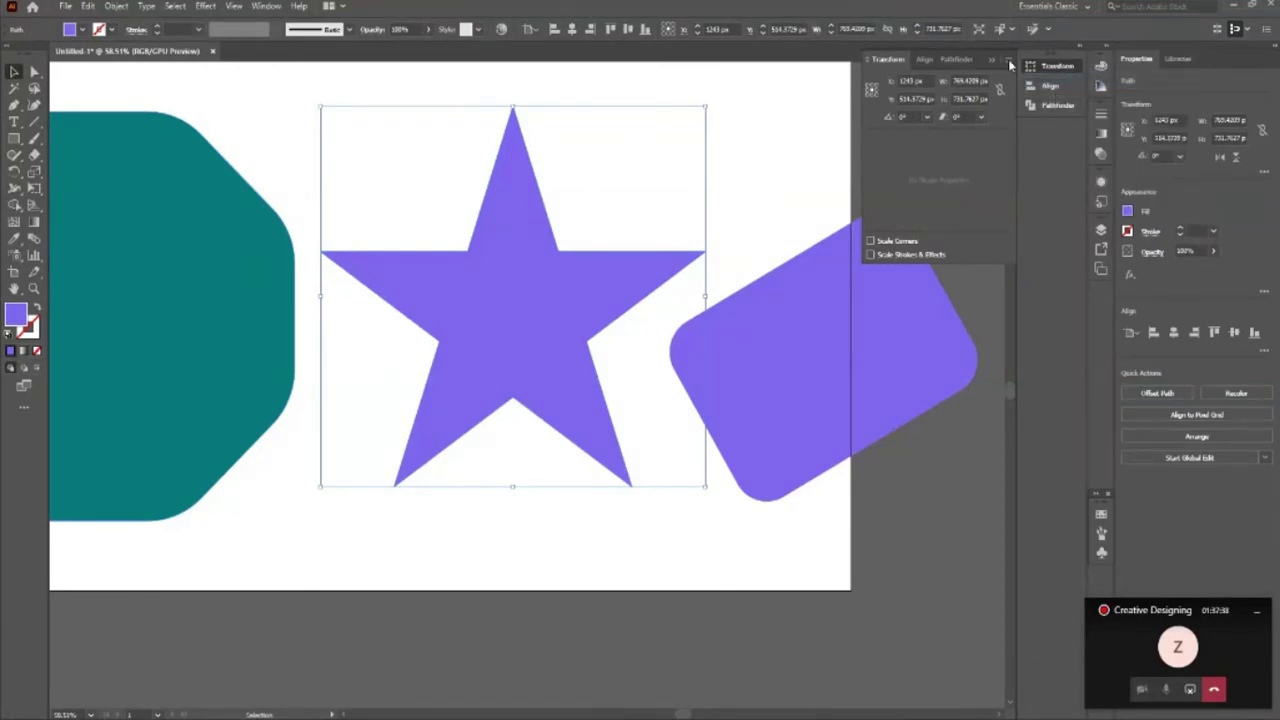
{"action": "left_click", "coordinate": [1008, 61]}
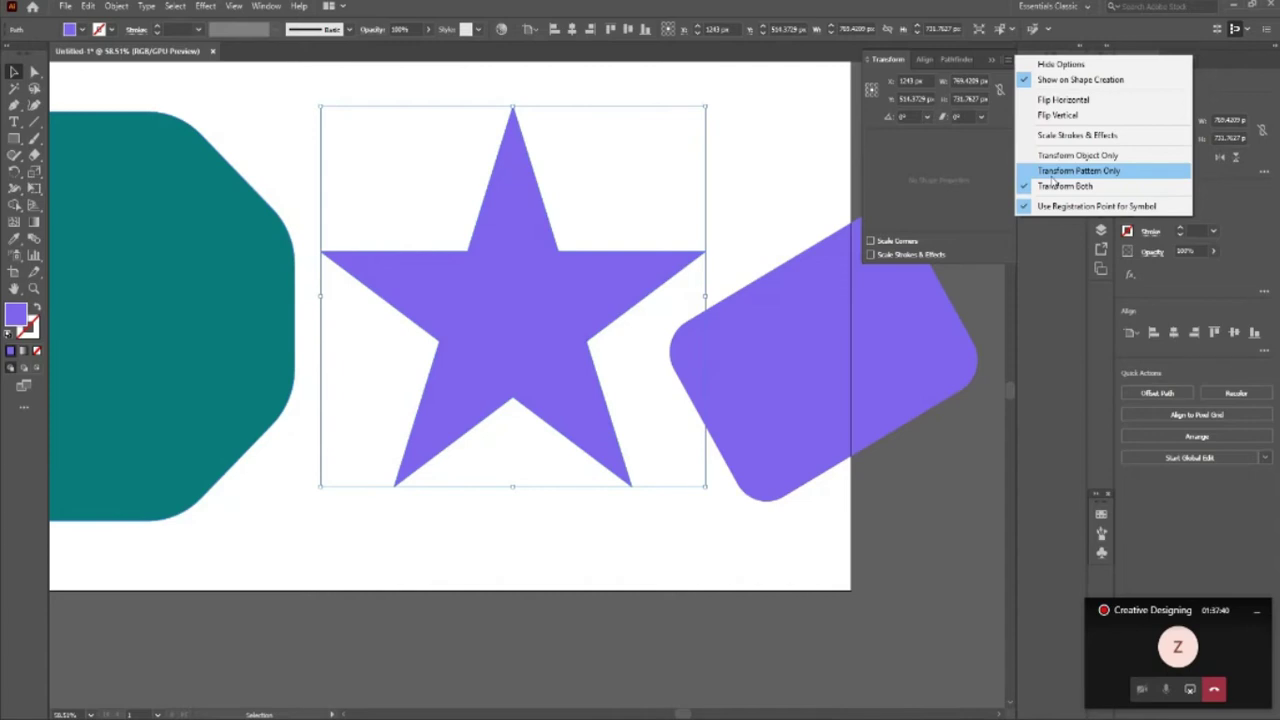
{"action": "left_click", "coordinate": [1051, 175]}
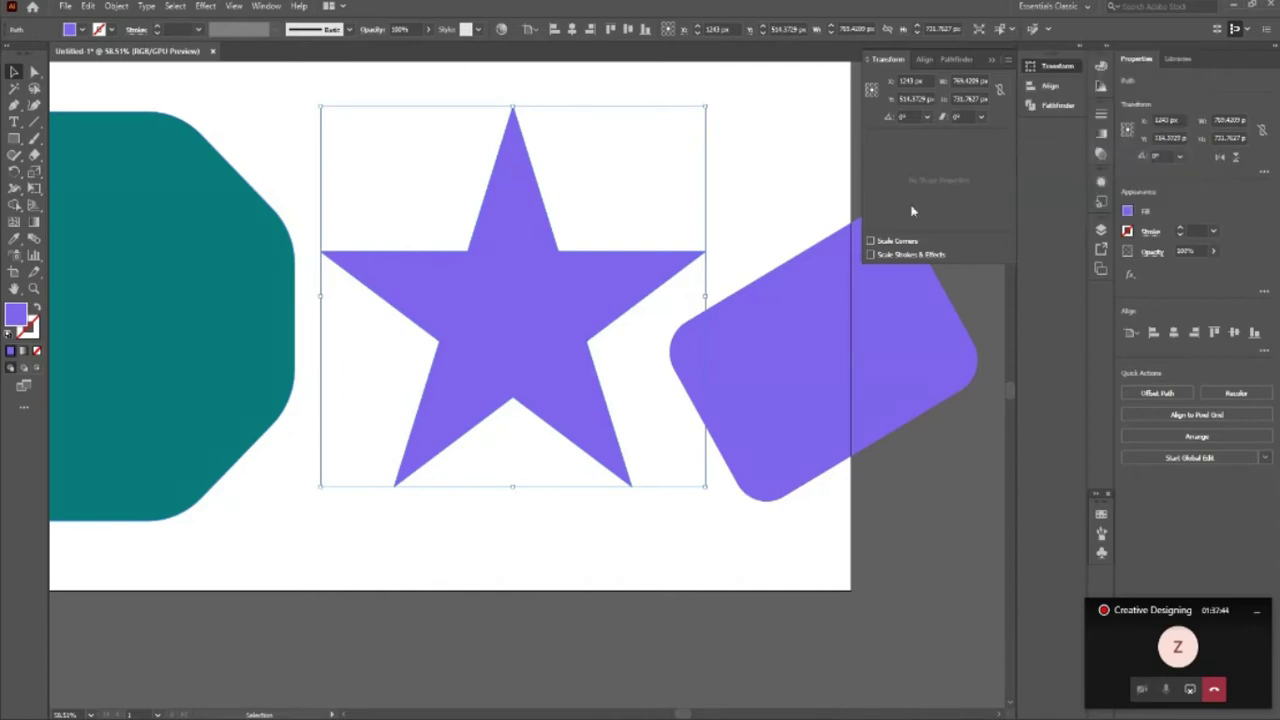
{"action": "left_click", "coordinate": [666, 531]}
Step: Change the teal polygon's side count in the Transform panel from eight to nine
{"action": "left_click", "coordinate": [282, 360]}
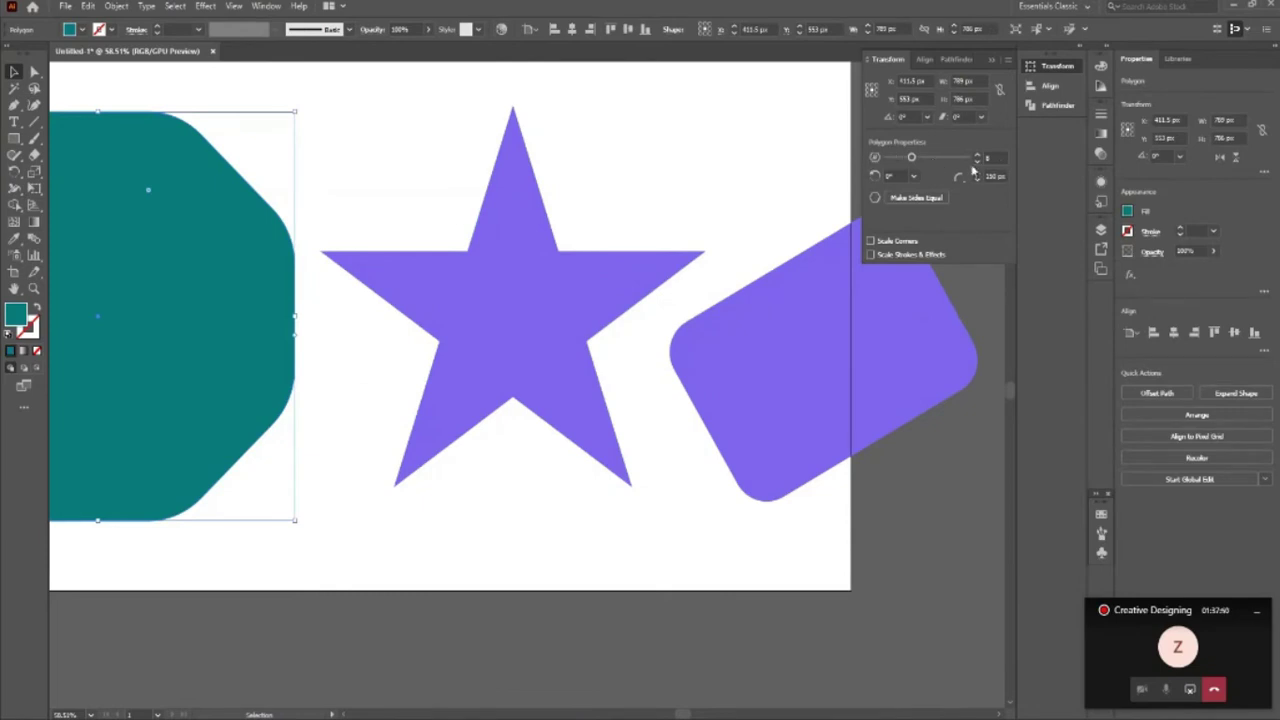
{"action": "left_click", "coordinate": [978, 164]}
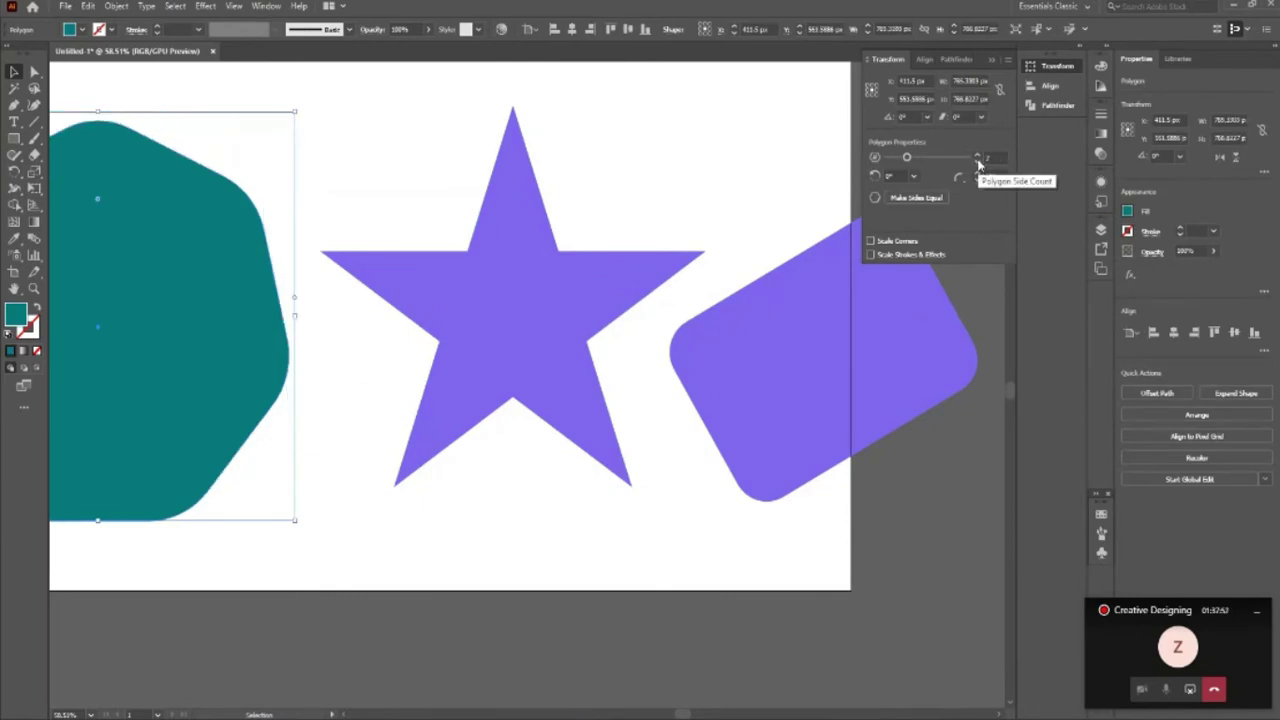
{"action": "left_click", "coordinate": [978, 164]}
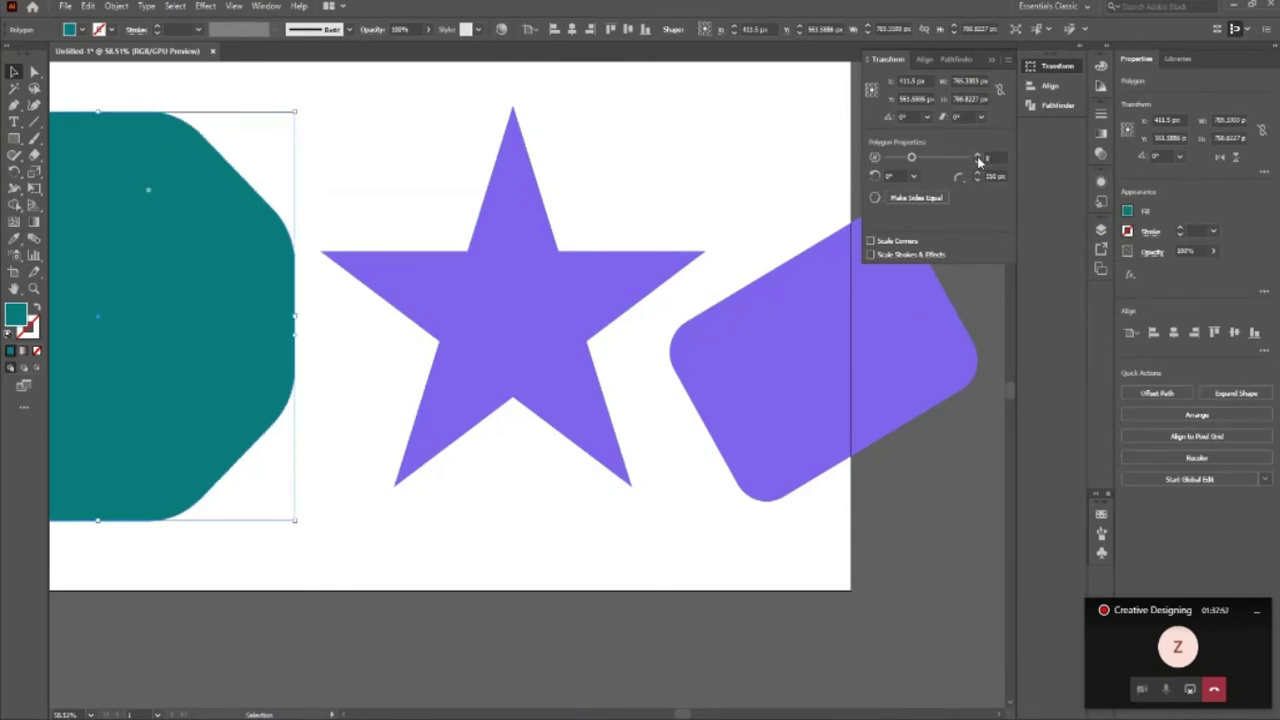
{"action": "left_click", "coordinate": [702, 498]}
Step: Zoom the view and drag the purple rounded rectangle further right on the artboard
{"action": "left_click", "coordinate": [783, 403]}
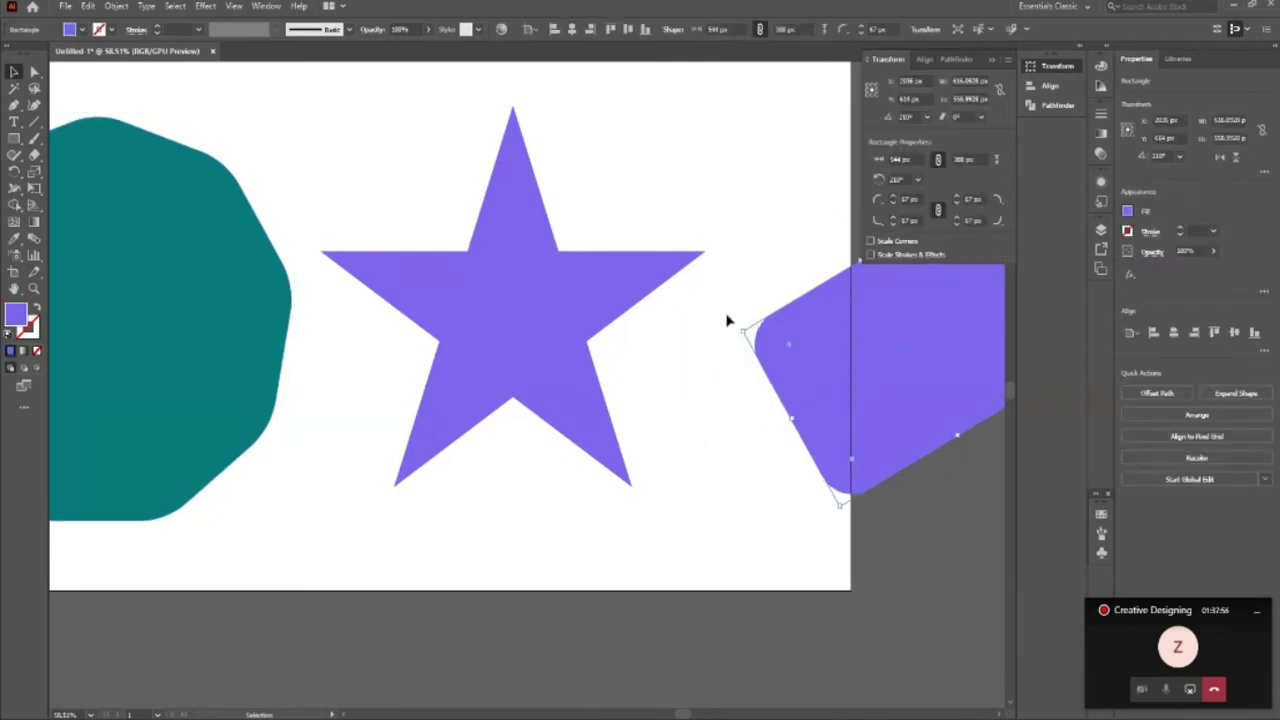
{"action": "key", "text": "z"}
{"action": "left_click", "coordinate": [677, 320], "text": "alt"}
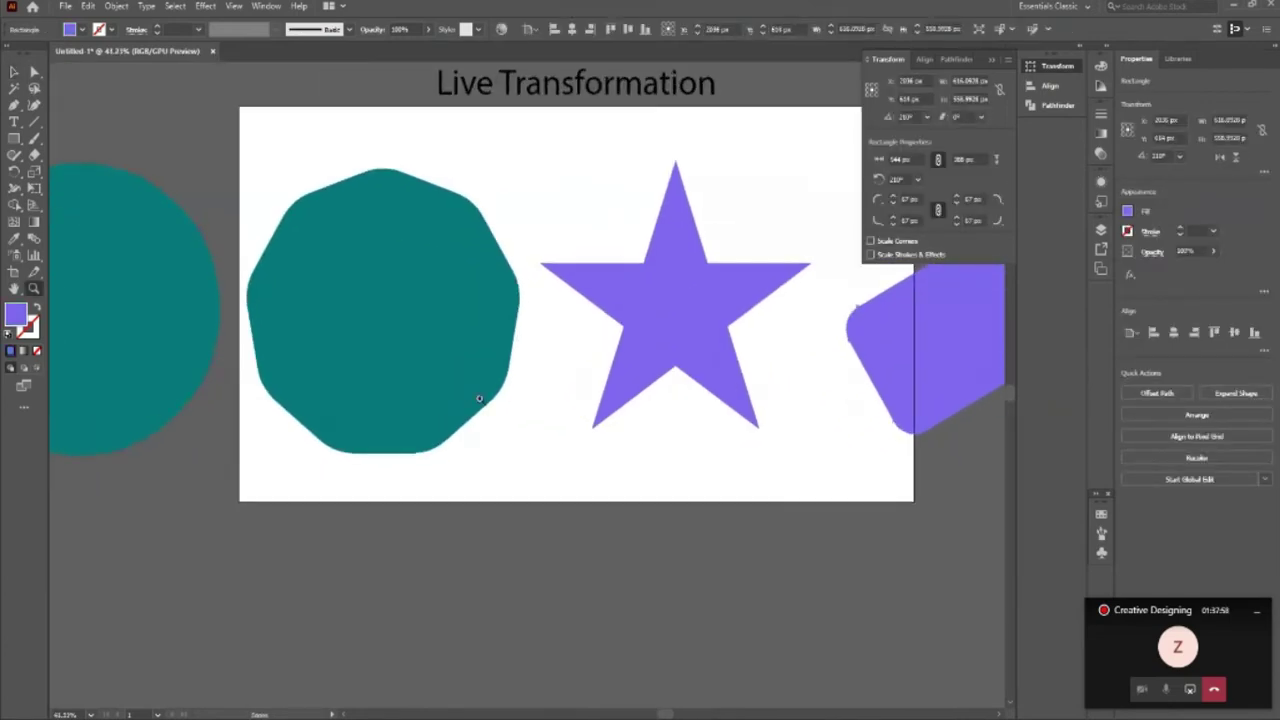
{"action": "left_click", "coordinate": [686, 440]}
{"action": "key", "text": "v"}
{"action": "left_click", "coordinate": [771, 366]}
{"action": "left_click_drag", "start_coordinate": [818, 322], "coordinate": [915, 345]}
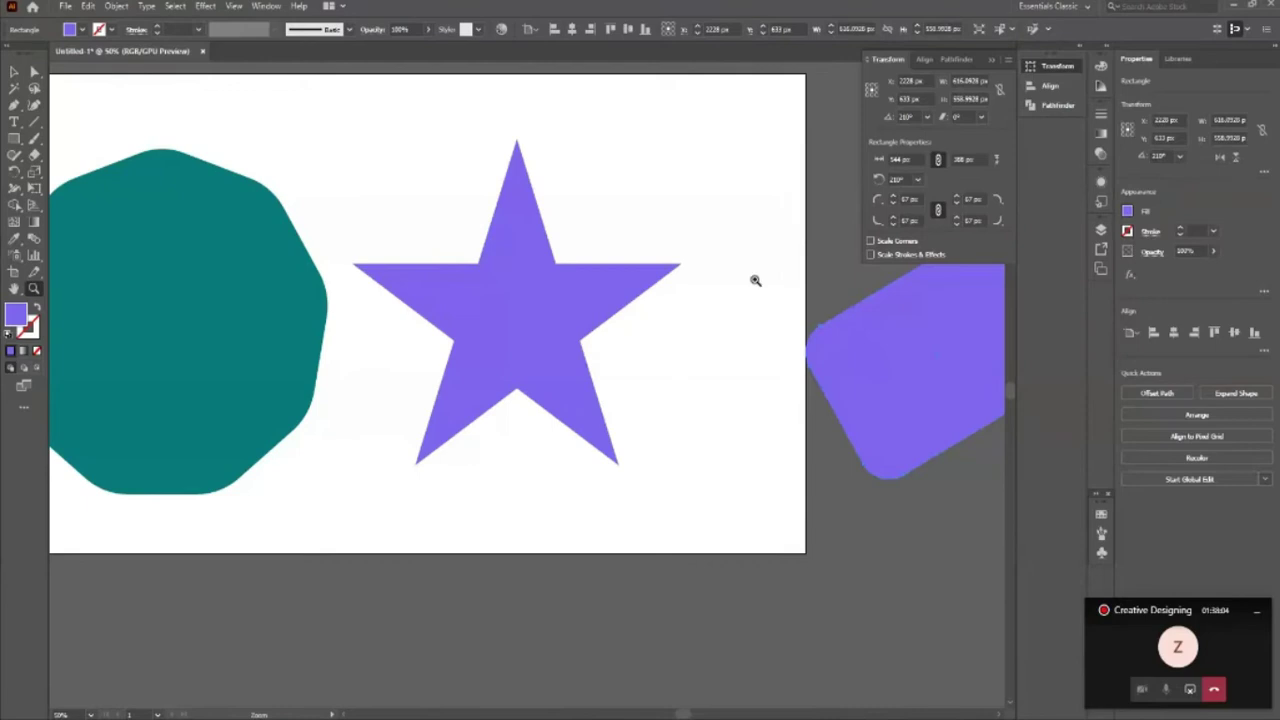
{"action": "scroll", "coordinate": [728, 363], "scroll_direction": "down", "scroll_amount": 2}
{"action": "scroll", "coordinate": [360, 370], "scroll_direction": "up", "scroll_amount": 1}
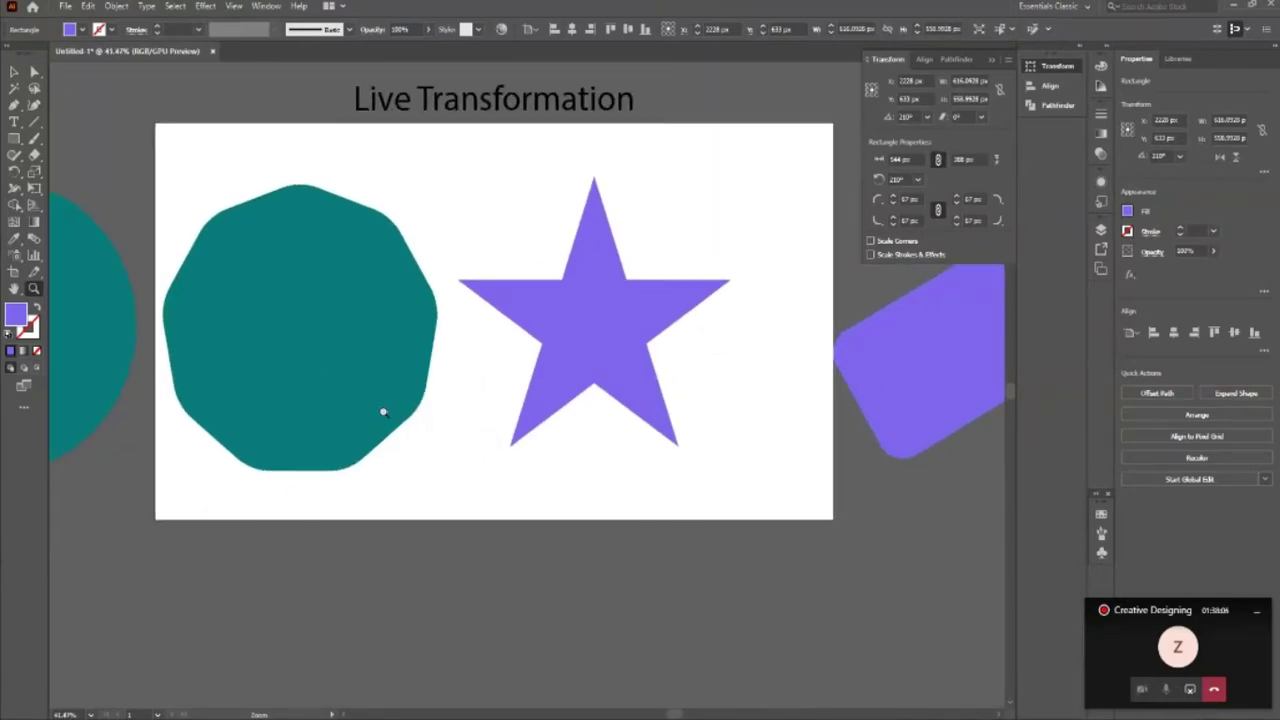
{"action": "scroll", "coordinate": [480, 434], "scroll_direction": "down", "scroll_amount": 1}
{"action": "left_click", "coordinate": [572, 454]}
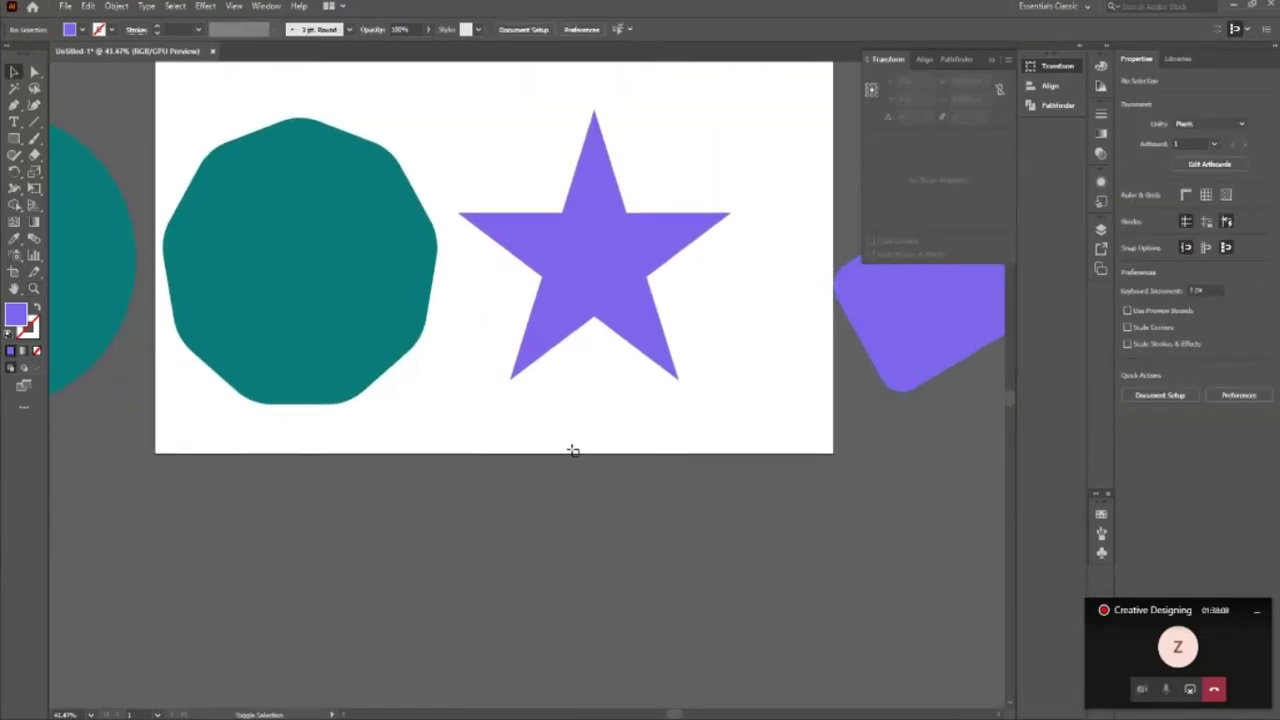
Step: Duplicate the artboard with its artwork to a new artboard below the first
{"action": "key", "text": "shift+o"}
{"action": "mouse_move", "coordinate": [620, 286]}
{"action": "left_mouse_down"}
{"action": "mouse_move", "coordinate": [662, 702]}
{"action": "mouse_move", "coordinate": [595, 677]}
{"action": "left_mouse_up"}
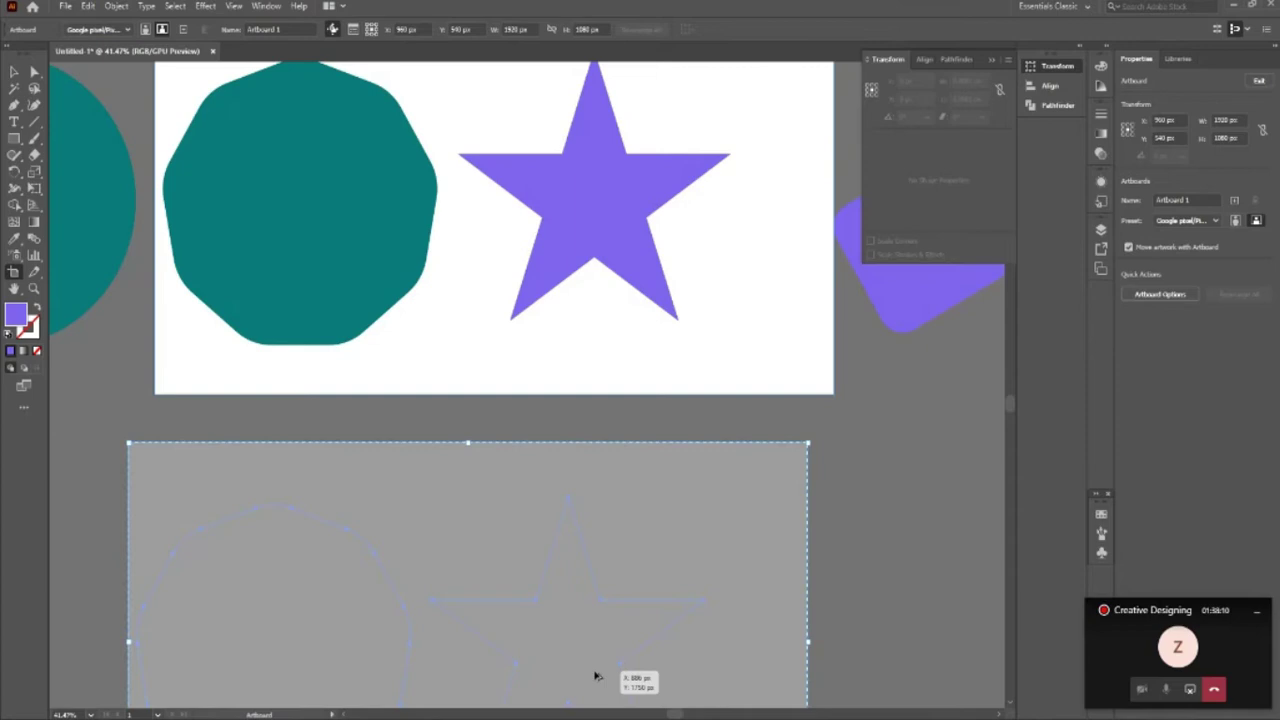
{"action": "left_click_drag", "start_coordinate": [595, 677], "coordinate": [600, 660]}
{"action": "left_click", "coordinate": [14, 72]}
Step: Marquee-select the octagon and star on the lower artboard and delete them
{"action": "left_click_drag", "start_coordinate": [158, 258], "coordinate": [834, 543]}
{"action": "key", "text": "Delete"}
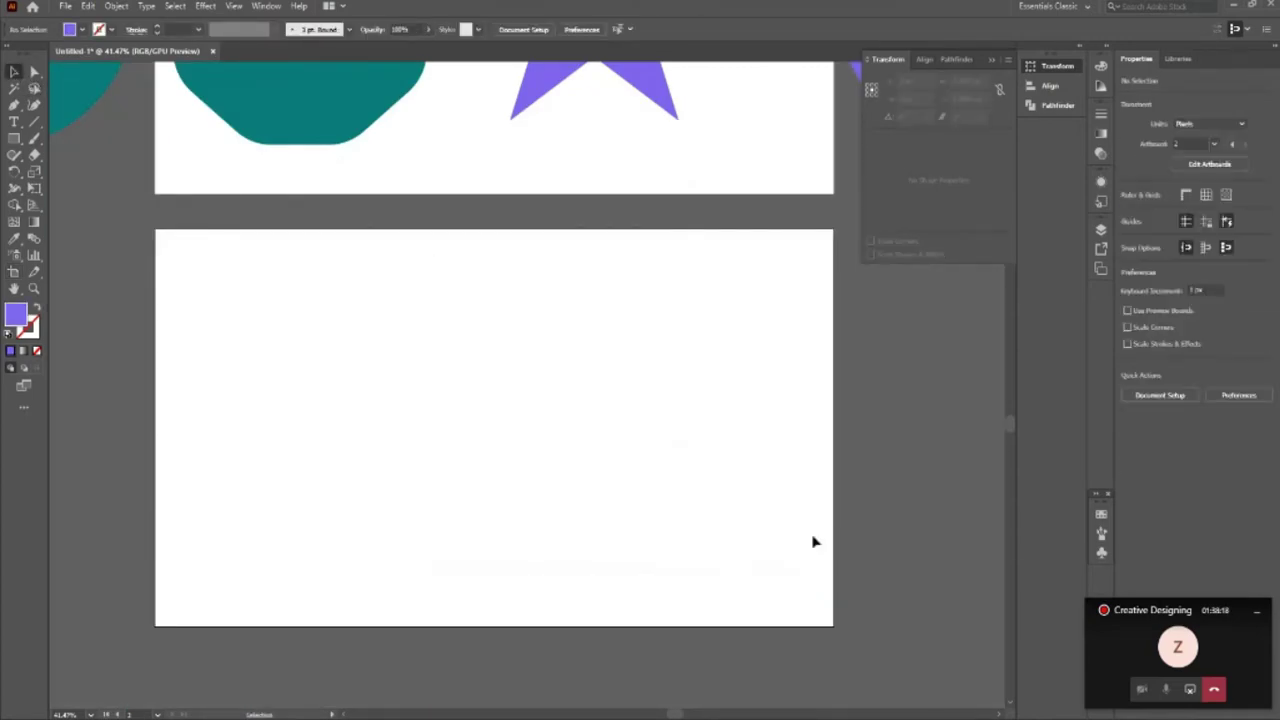
{"action": "left_click", "coordinate": [15, 139]}
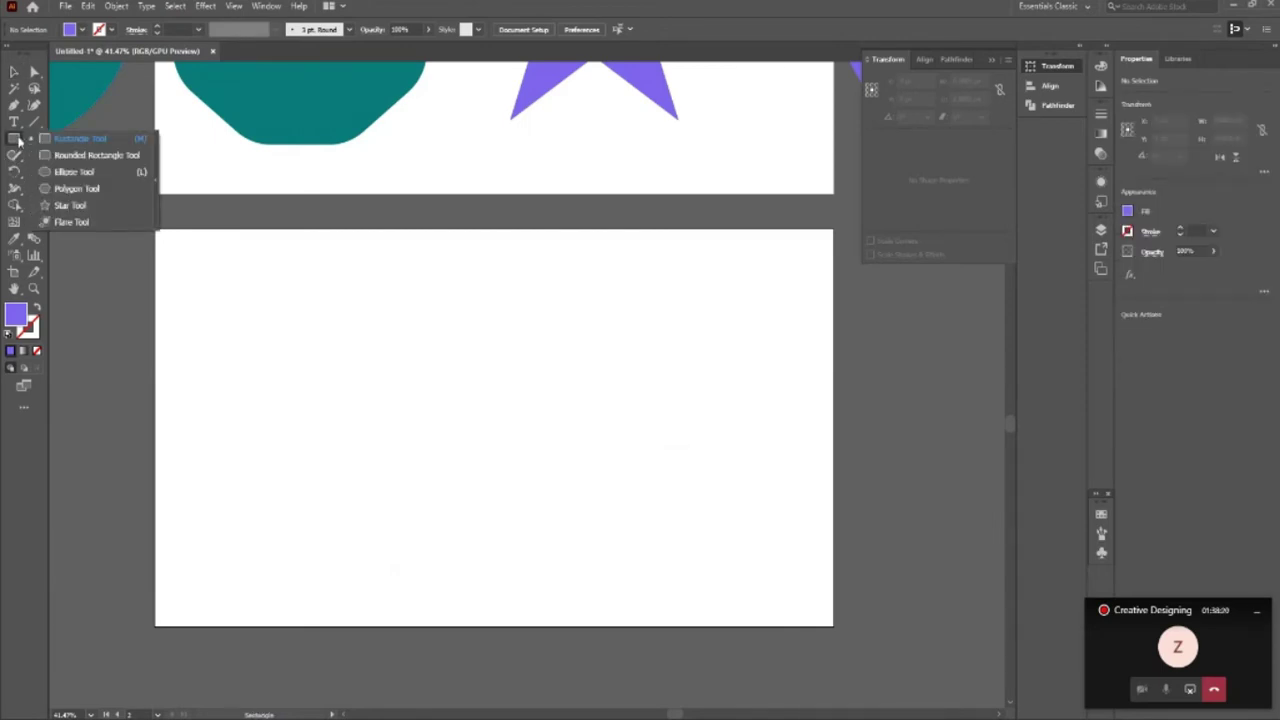
Step: Draw an eleven-sided polygon on the lower artboard, setting sides with the arrow keys
{"action": "left_click", "coordinate": [76, 188]}
{"action": "left_click_drag", "start_coordinate": [481, 410], "coordinate": [557, 524]}
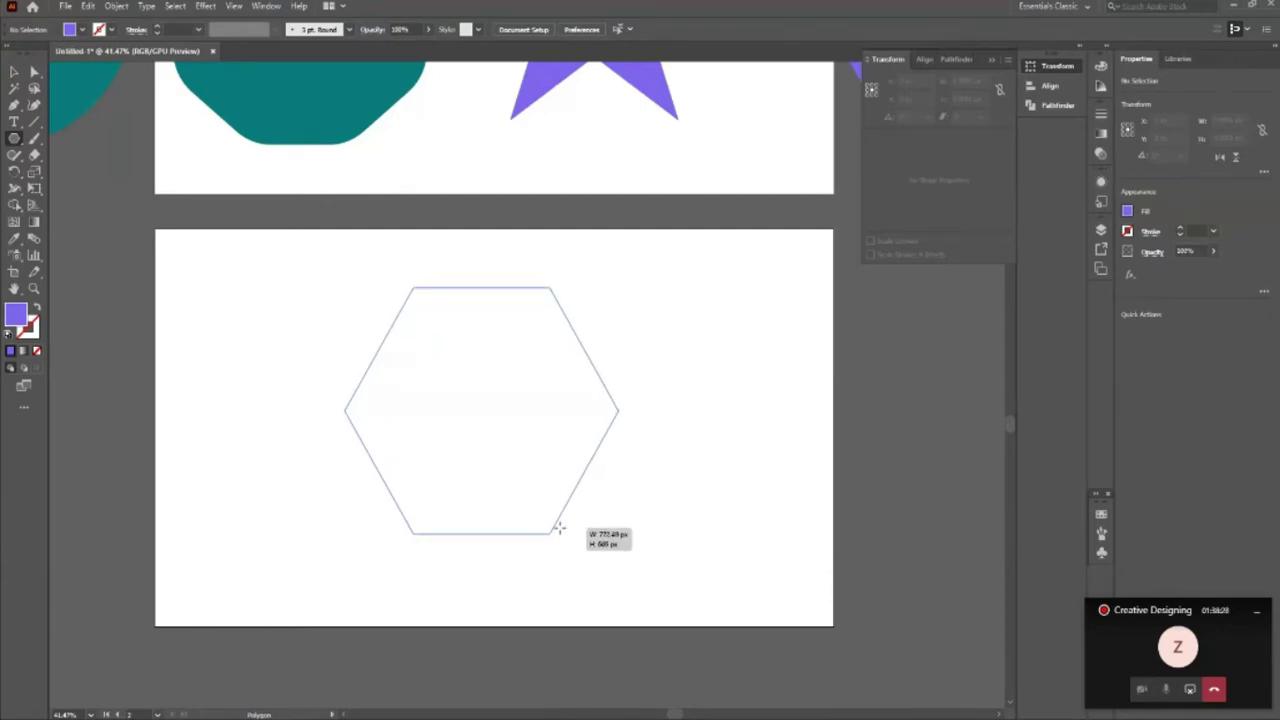
{"action": "key", "text": "Up"}
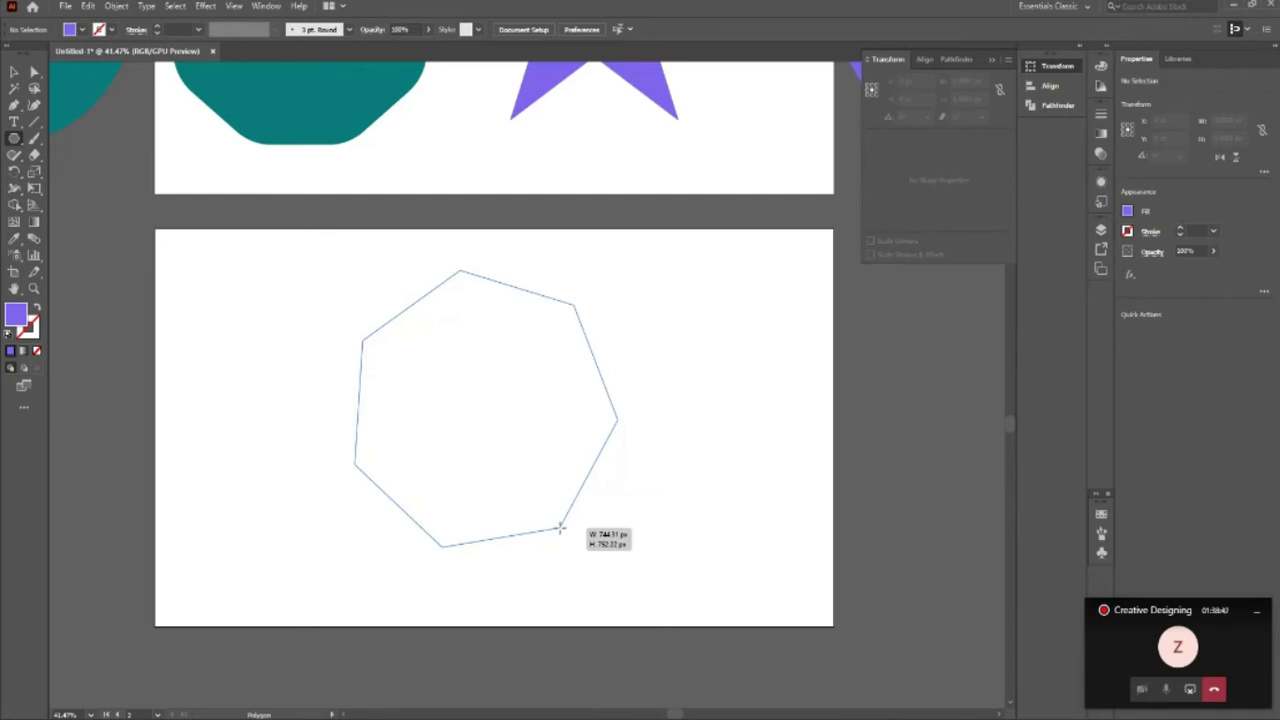
{"action": "key", "text": "Up"}
{"action": "key", "text": "Up"}
{"action": "key", "text": "Down"}
{"action": "key", "text": "Down"}
{"action": "key", "text": "Down"}
{"action": "key", "text": "Down"}
{"action": "key", "text": "Down"}
{"action": "key", "text": "Up"}
{"action": "key", "text": "Up"}
{"action": "key", "text": "Up"}
{"action": "key", "text": "Up"}
{"action": "key", "text": "Up"}
{"action": "key", "text": "Up"}
{"action": "key", "text": "Up"}
{"action": "key", "text": "Up"}
{"action": "key", "text": "Up"}
{"action": "key", "text": "Up"}
{"action": "key", "text": "Up"}
{"action": "key", "text": "Up"}
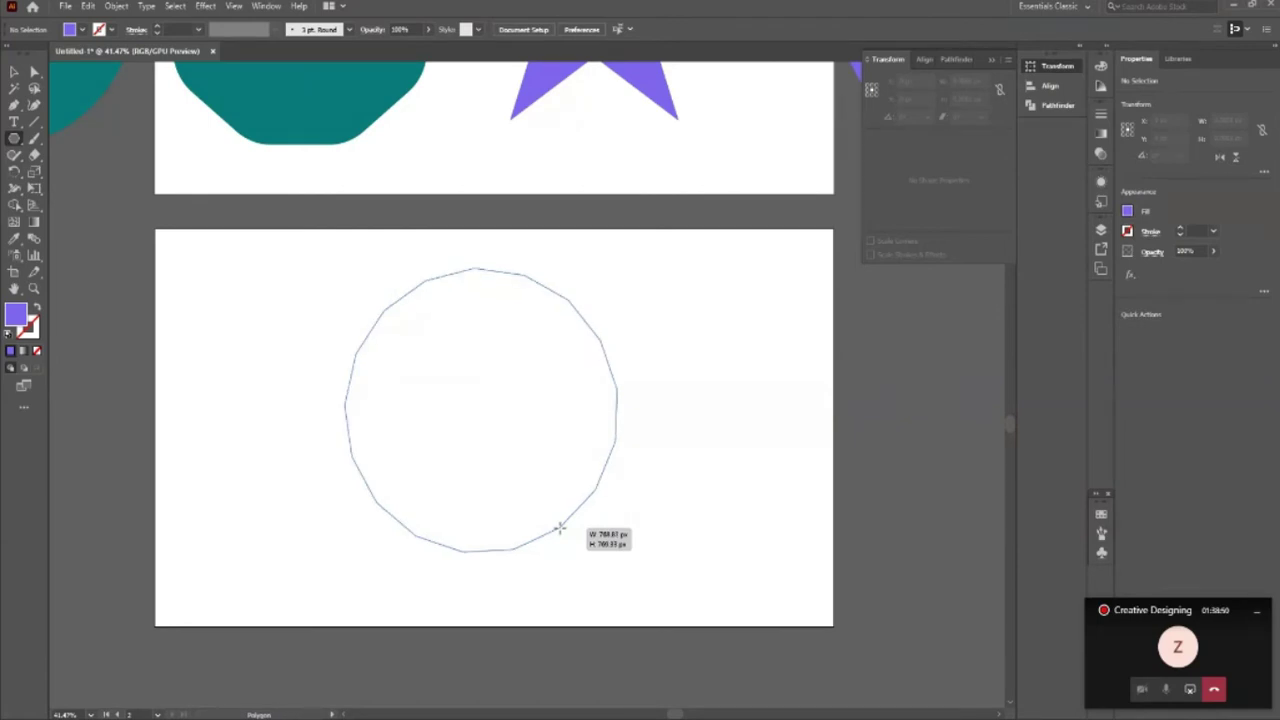
{"action": "key", "text": "Up"}
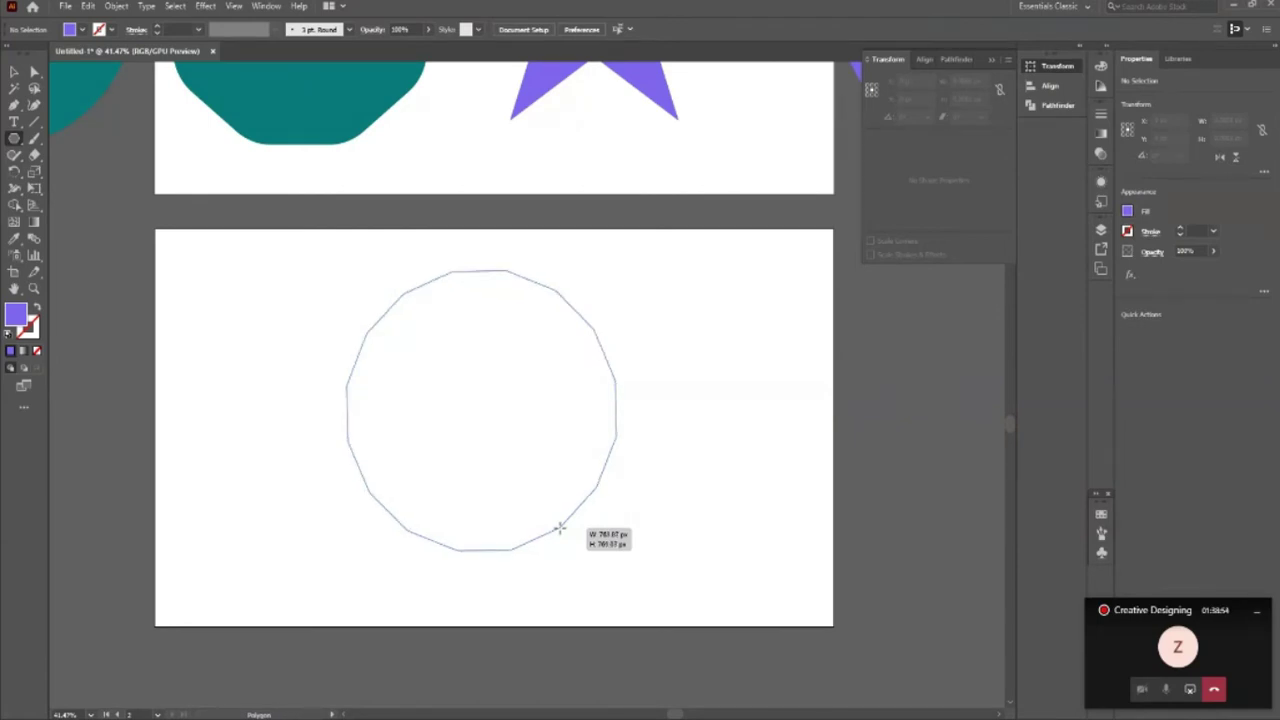
{"action": "key", "text": "Down"}
{"action": "key", "text": "Down"}
{"action": "key", "text": "Down"}
{"action": "key", "text": "Down"}
{"action": "key", "text": "Down"}
{"action": "key", "text": "Down"}
{"action": "key", "text": "Down"}
{"action": "key", "text": "Down"}
{"action": "key", "text": "Down"}
{"action": "key", "text": "Down"}
{"action": "key", "text": "Down"}
{"action": "key", "text": "Down"}
{"action": "key", "text": "Down"}
{"action": "key", "text": "Up"}
{"action": "key", "text": "Up"}
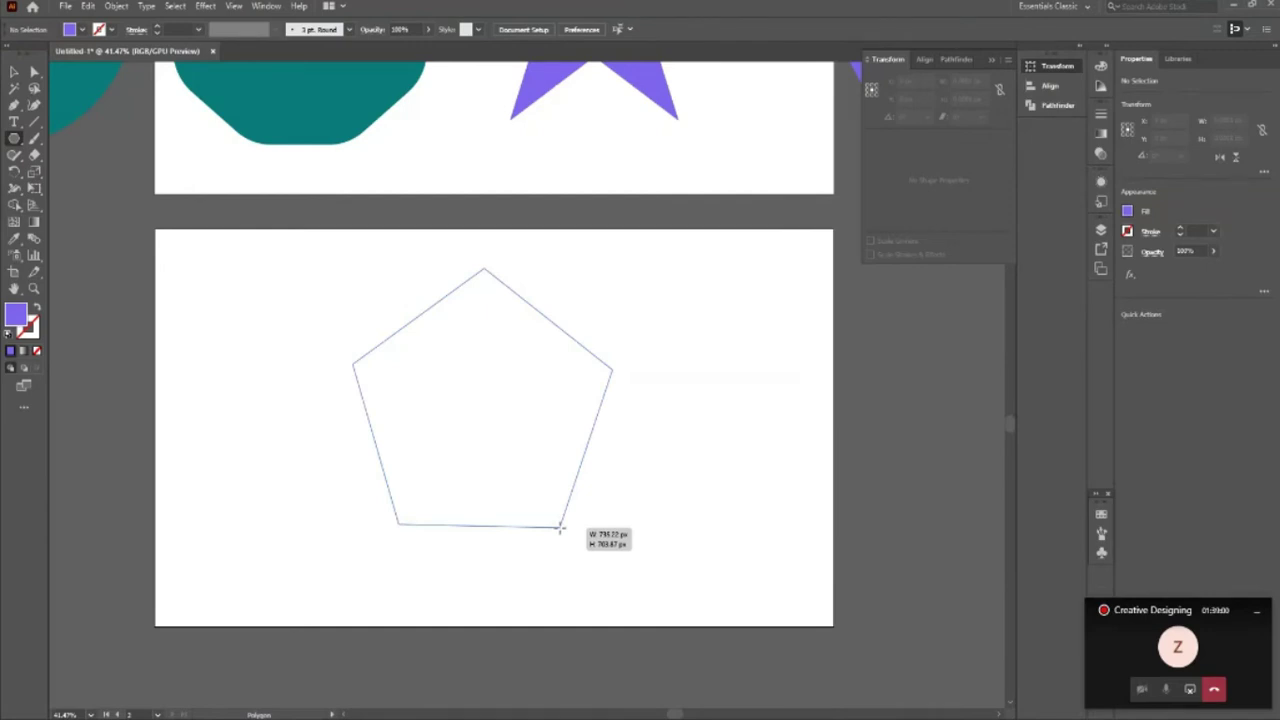
{"action": "key", "text": "Up"}
{"action": "key", "text": "Up"}
{"action": "key", "text": "Up"}
{"action": "key", "text": "Up"}
{"action": "key", "text": "Up"}
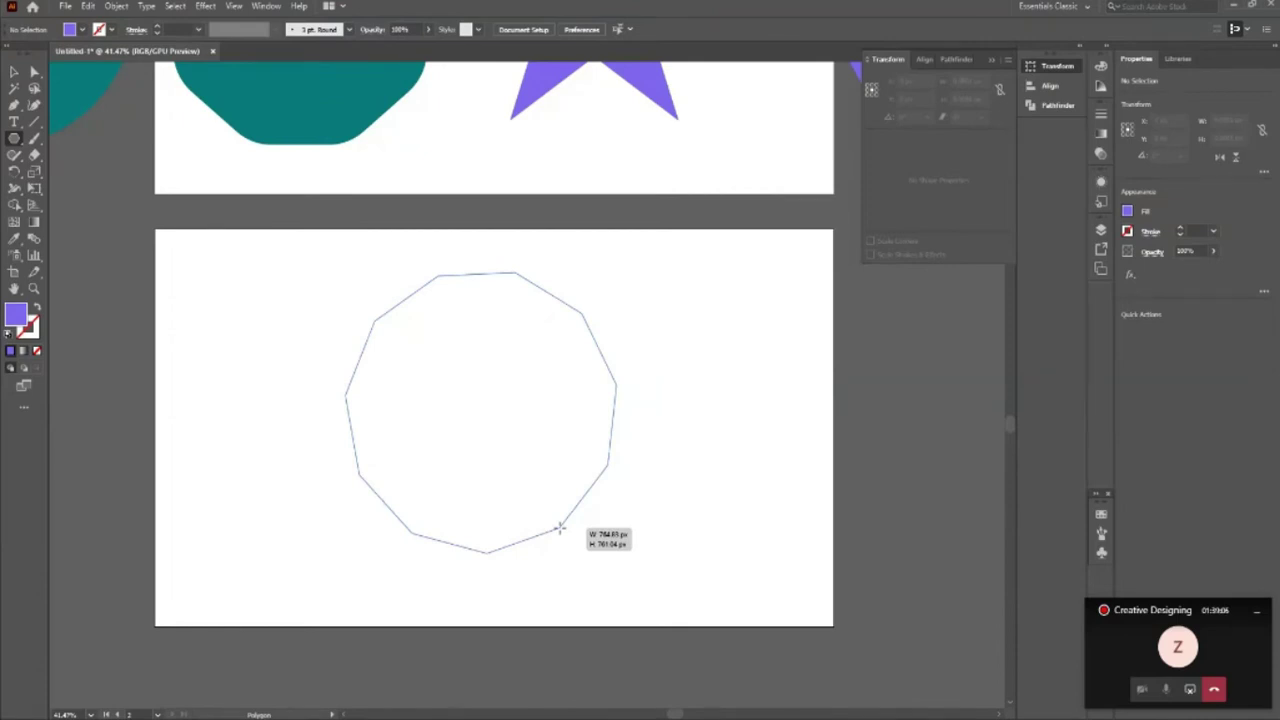
{"action": "left_click_drag", "start_coordinate": [560, 527], "coordinate": [560, 527]}
Step: Move the purple polygon against the lower artboard's left edge
{"action": "key", "text": "v"}
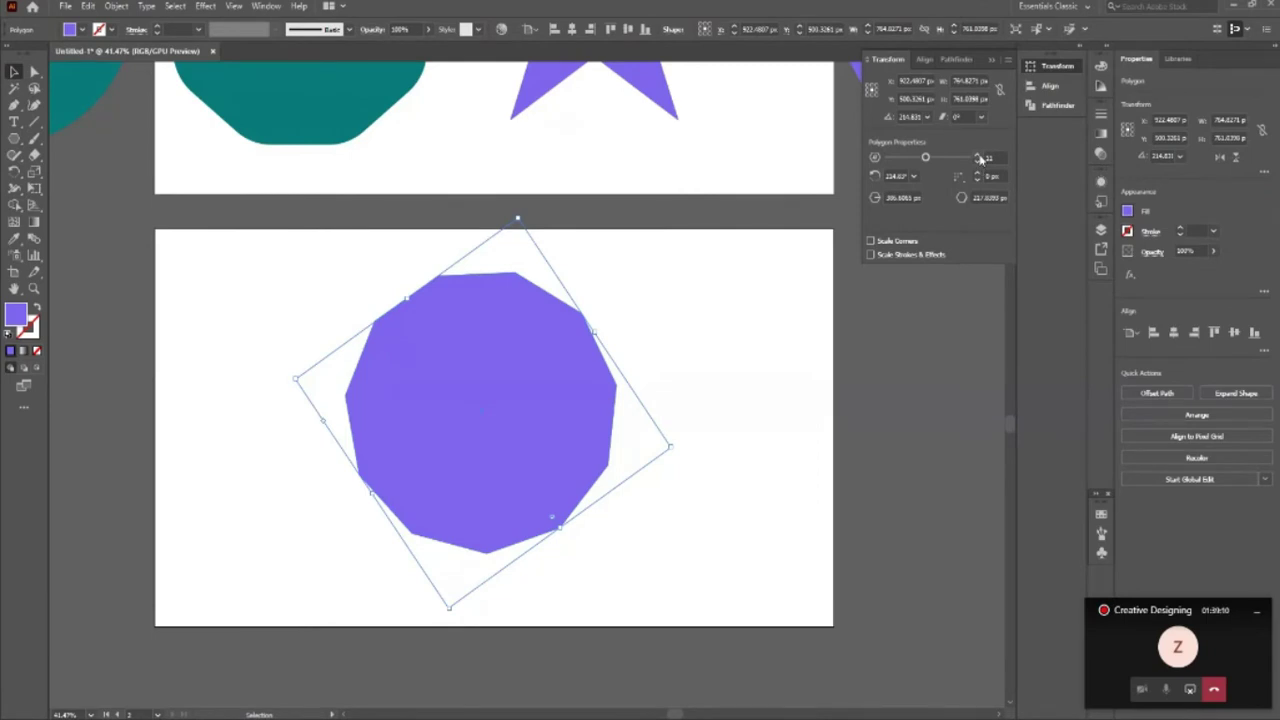
{"action": "left_click", "coordinate": [977, 156]}
{"action": "left_click", "coordinate": [977, 161]}
{"action": "left_click_drag", "start_coordinate": [491, 437], "coordinate": [216, 468]}
{"action": "left_click", "coordinate": [388, 462]}
{"action": "left_click", "coordinate": [15, 141]}
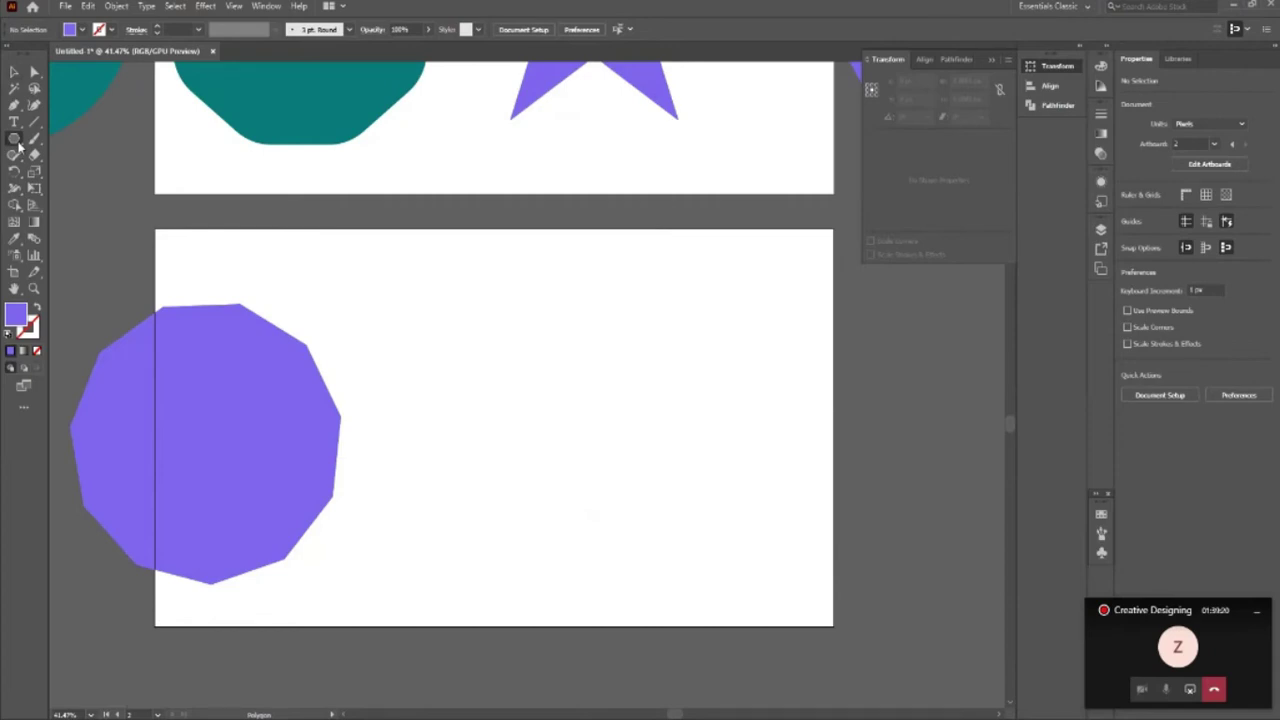
Step: Draw a purple starburst of about 40+ thin points, roughly 763 px across, beside the polygon
{"action": "left_click", "coordinate": [15, 141], "text": "alt"}
{"action": "left_click_drag", "start_coordinate": [545, 410], "coordinate": [605, 541]}
{"action": "key", "text": "Up"}
{"action": "key", "text": "Up"}
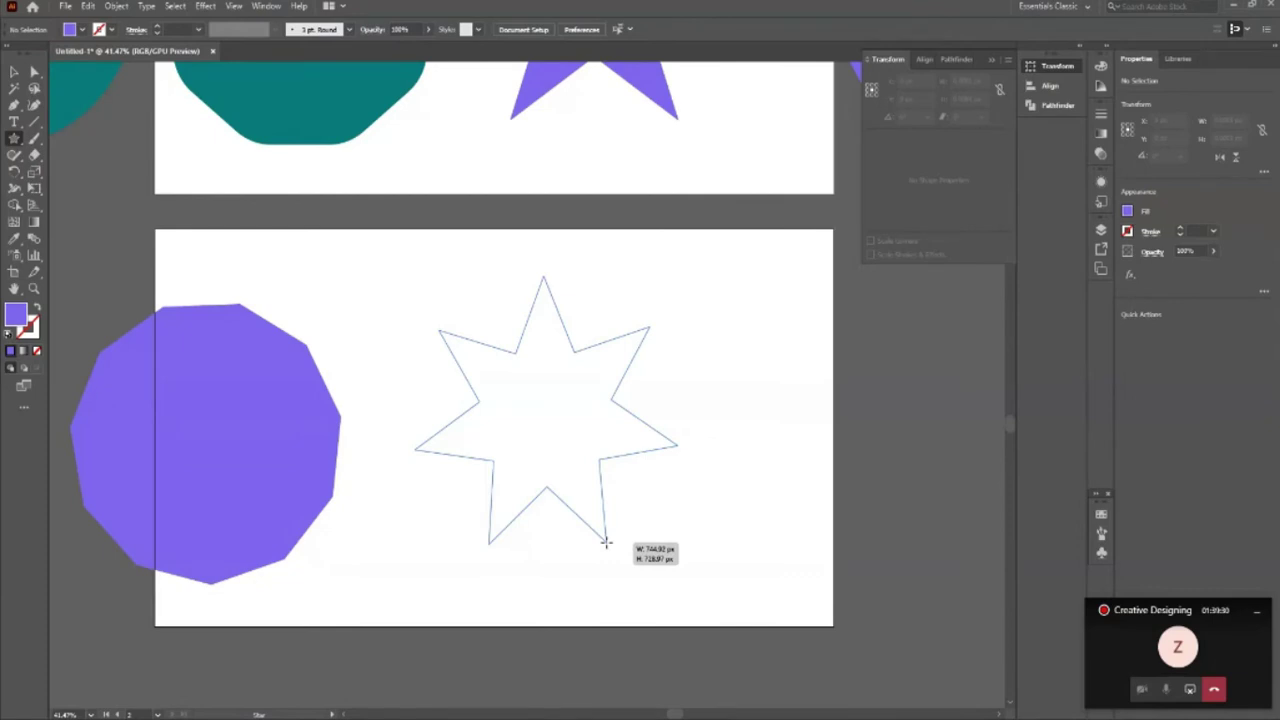
{"action": "key", "text": "Up"}
{"action": "key", "text": "Up"}
{"action": "key", "text": "Up"}
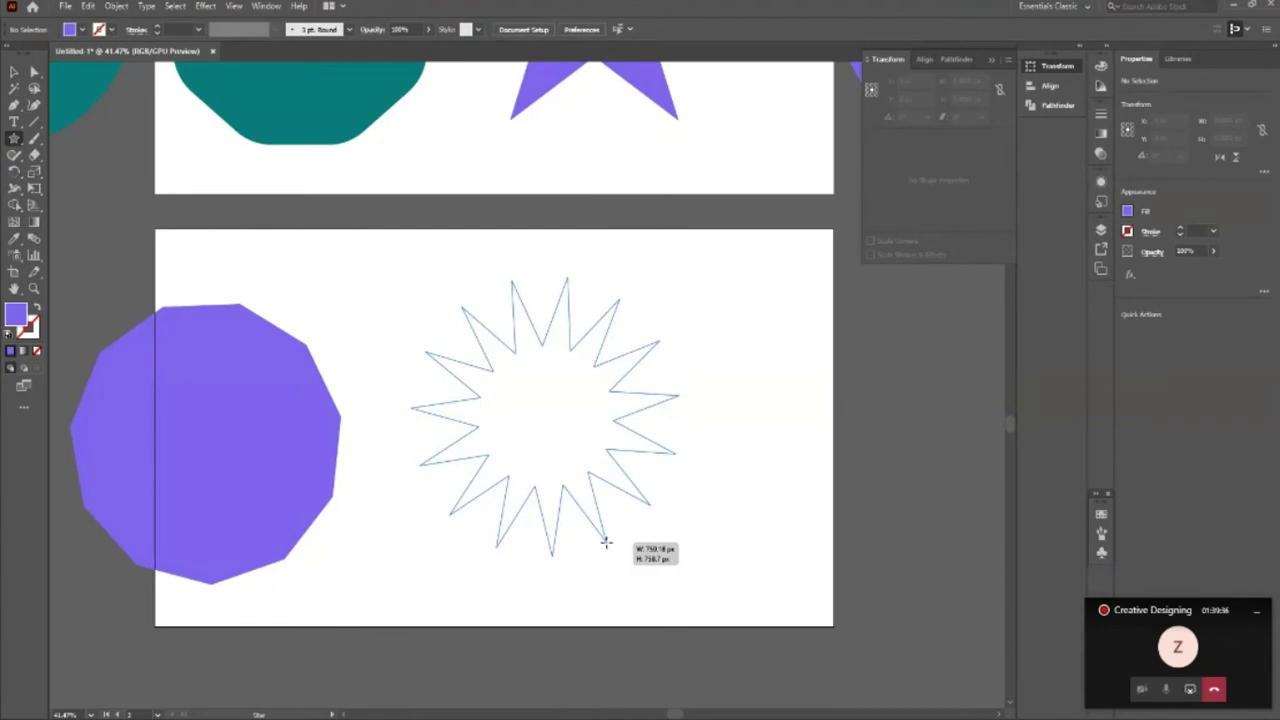
{"action": "key", "text": "Up"}
{"action": "key", "text": "Up"}
{"action": "key", "text": "Up"}
{"action": "key", "text": "Up"}
{"action": "key", "text": "Up"}
{"action": "key", "text": "Up"}
{"action": "key", "text": "Up"}
{"action": "key", "text": "Up"}
{"action": "key", "text": "Up"}
{"action": "key", "text": "Up"}
{"action": "key", "text": "Up"}
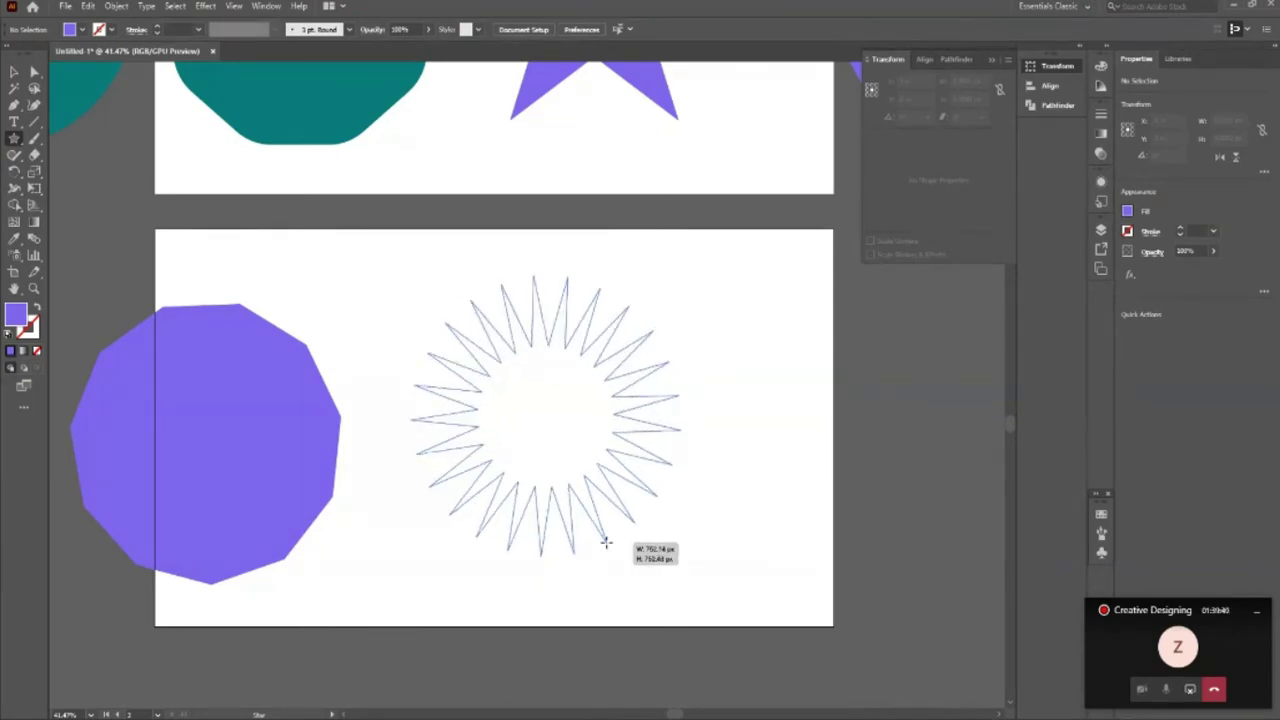
{"action": "key", "text": "Up"}
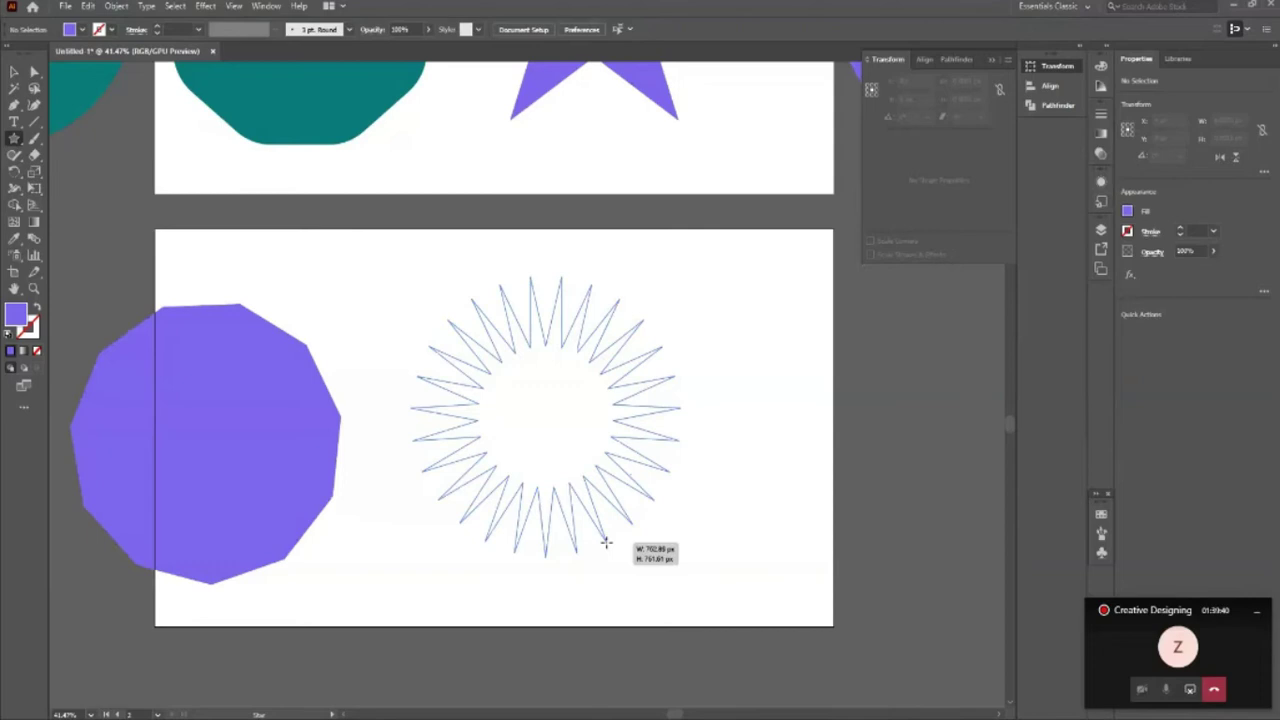
{"action": "key", "text": "Up"}
{"action": "key", "text": "Up"}
{"action": "key", "text": "Up"}
{"action": "key", "text": "Up"}
{"action": "key", "text": "Up"}
{"action": "key", "text": "Up"}
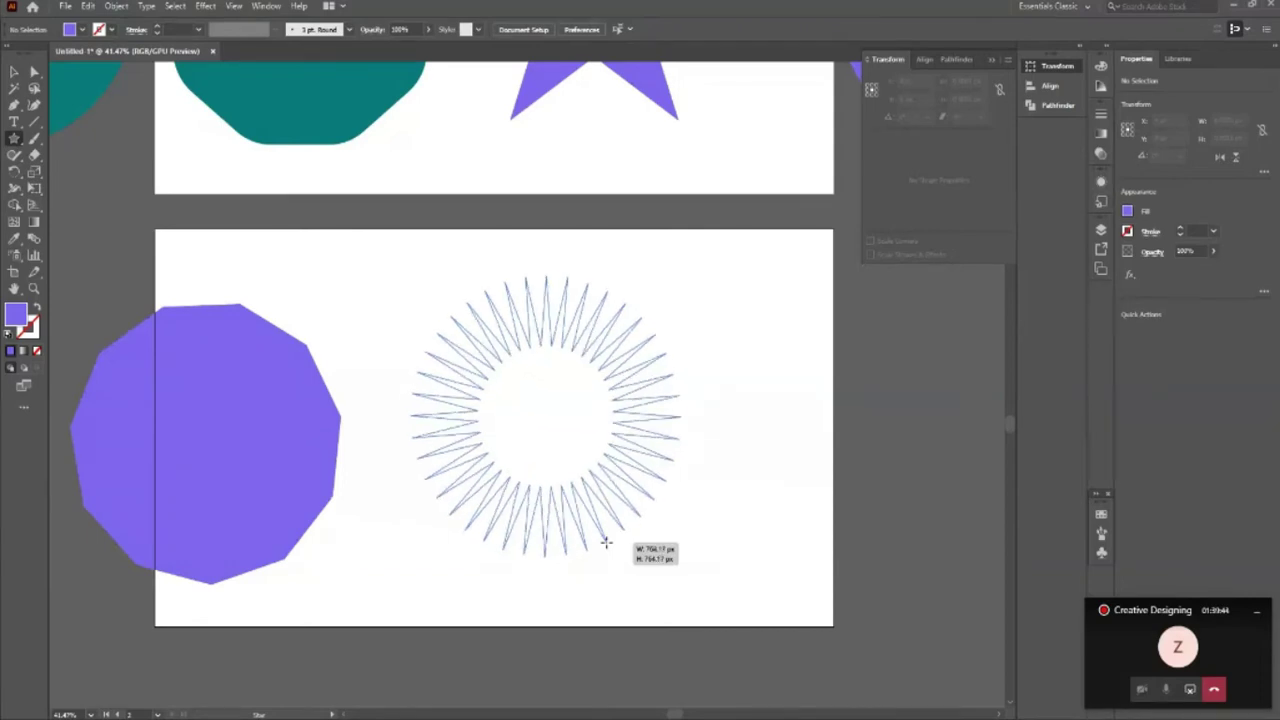
{"action": "key", "text": "Up"}
{"action": "key", "text": "Up"}
{"action": "key", "text": "Up"}
{"action": "key", "text": "Up"}
{"action": "key", "text": "Up"}
{"action": "left_click_drag", "start_coordinate": [605, 543], "coordinate": [605, 543]}
{"action": "left_click", "coordinate": [14, 71]}
{"action": "left_click", "coordinate": [481, 624]}
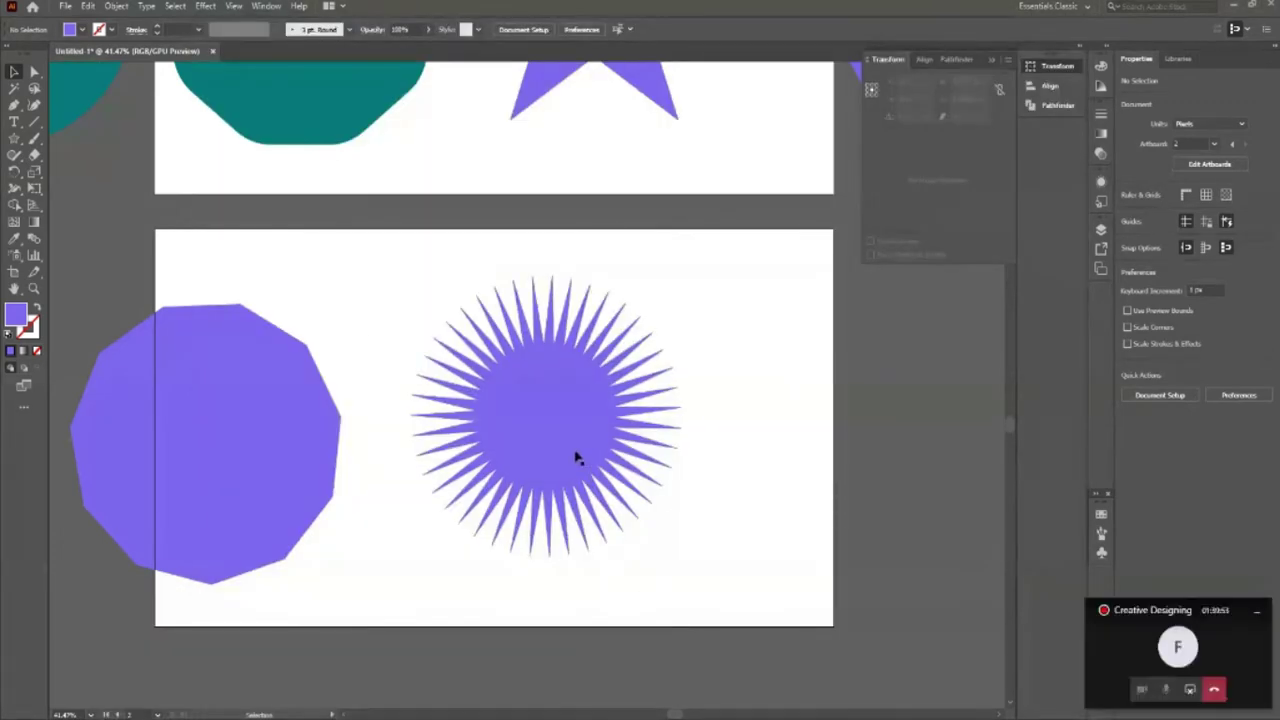
Step: Rotate the starburst slightly, fill it orange, and nudge it into position
{"action": "left_click", "coordinate": [574, 451]}
{"action": "left_click_drag", "start_coordinate": [708, 453], "coordinate": [710, 388]}
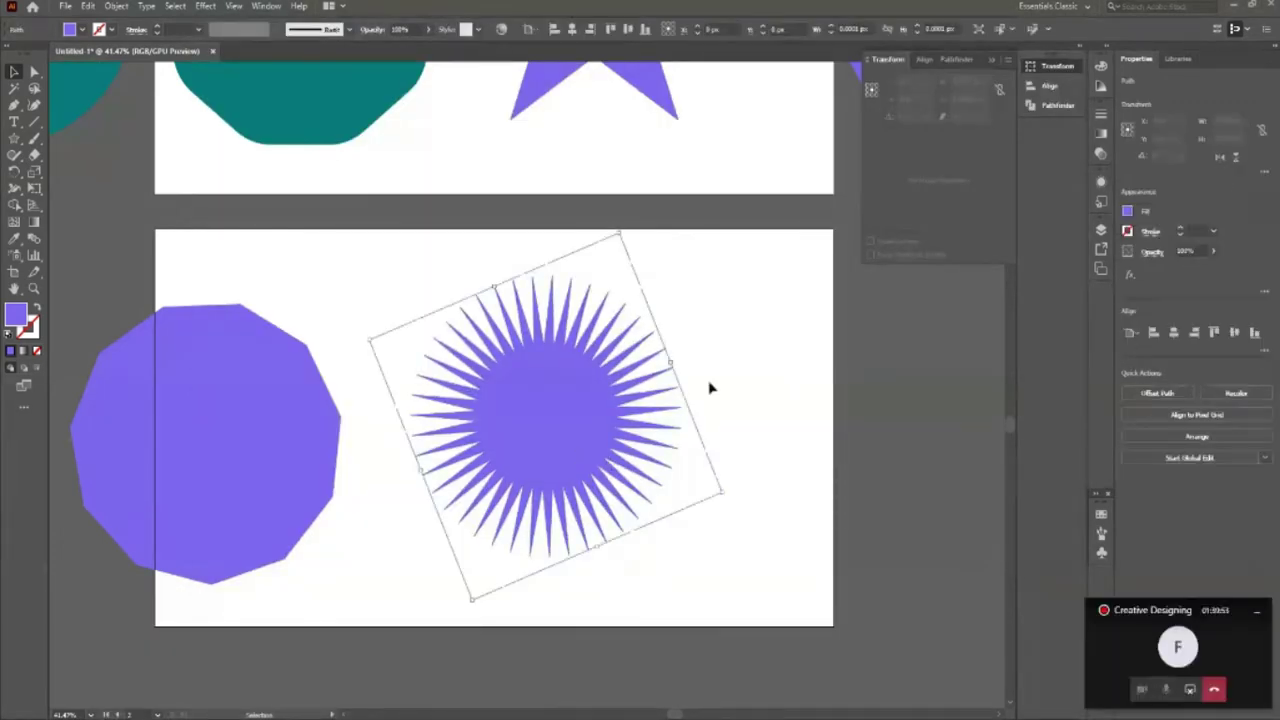
{"action": "left_click", "coordinate": [81, 29]}
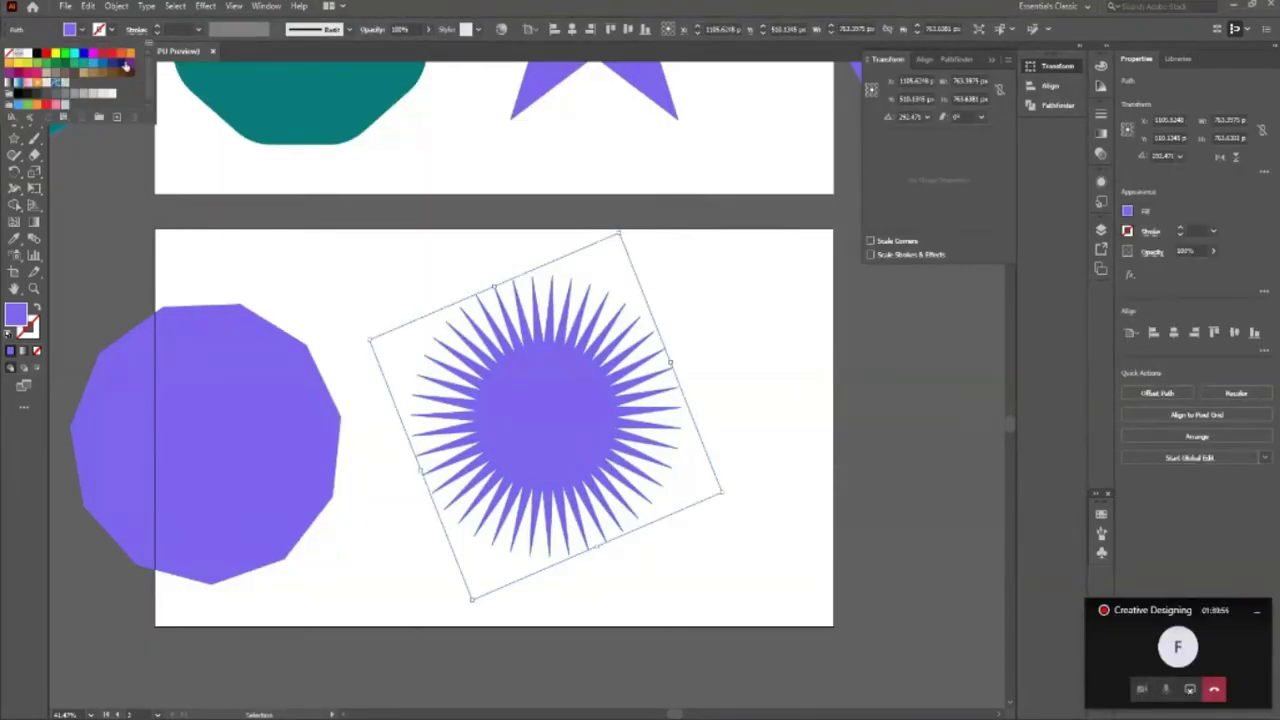
{"action": "left_click", "coordinate": [125, 64]}
{"action": "left_click", "coordinate": [794, 551]}
{"action": "left_click", "coordinate": [565, 453]}
{"action": "left_click", "coordinate": [320, 466]}
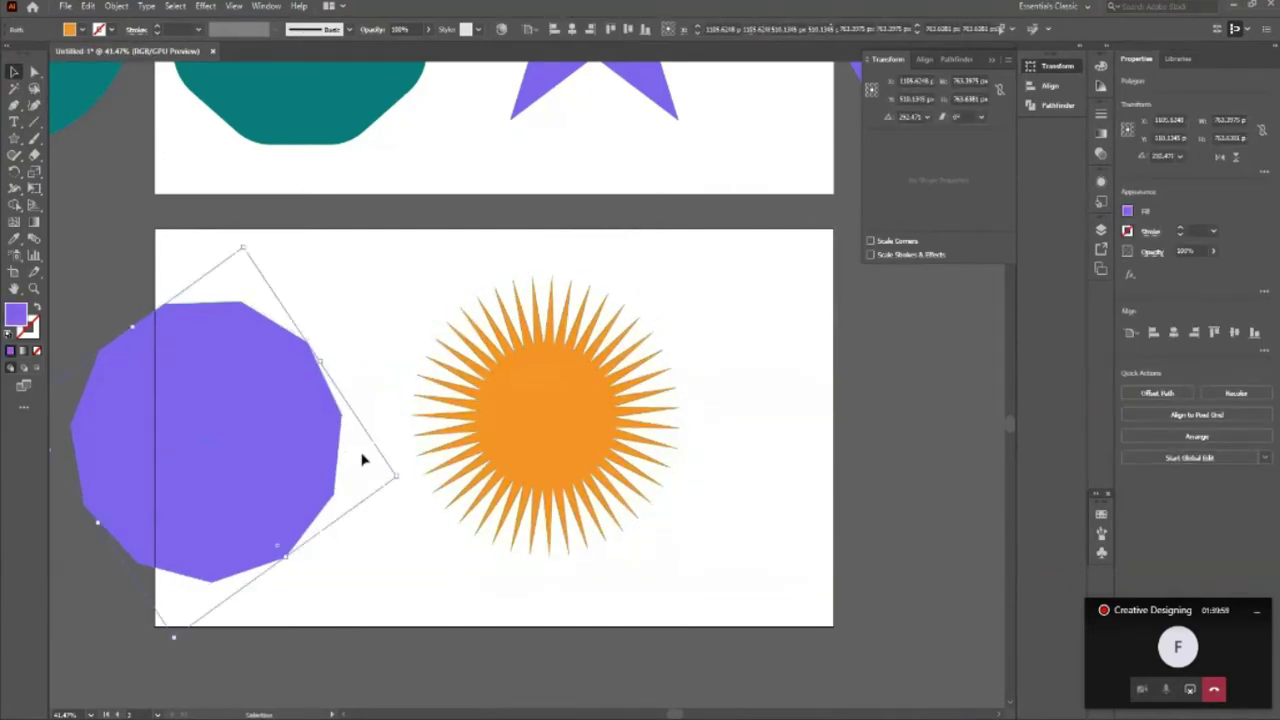
{"action": "left_click_drag", "start_coordinate": [563, 445], "coordinate": [575, 465]}
{"action": "left_click", "coordinate": [990, 62]}
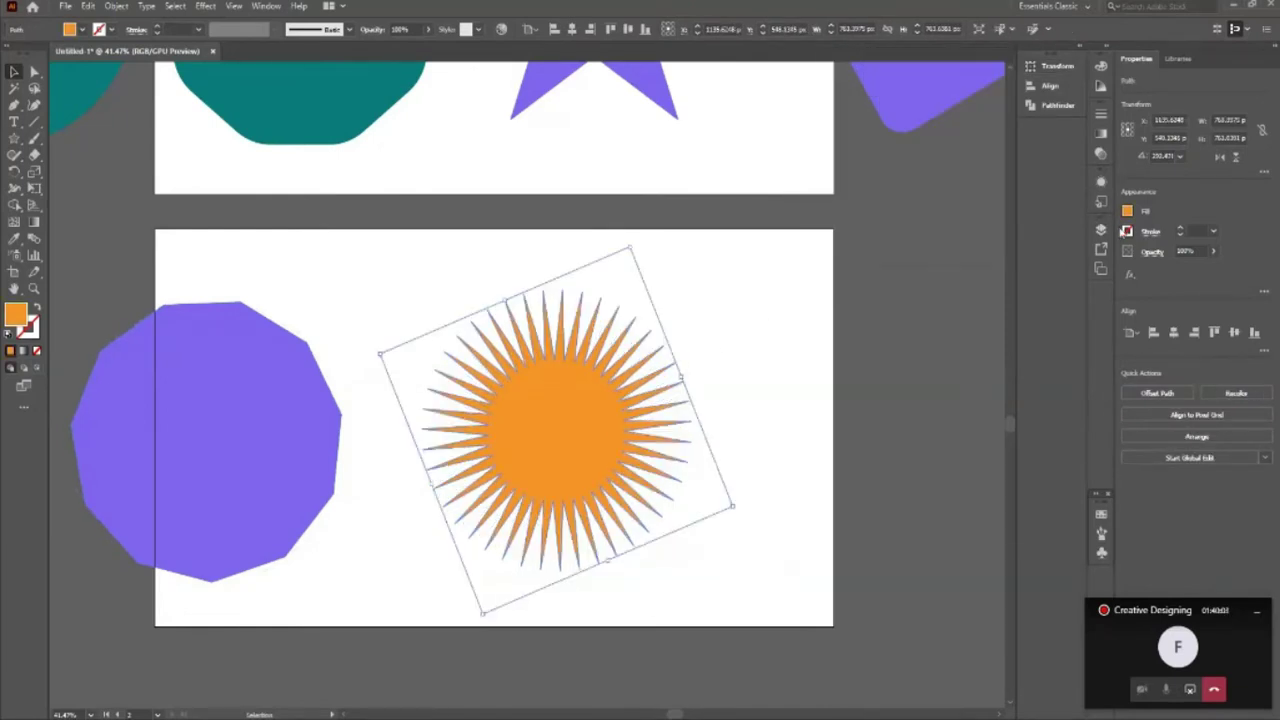
Step: Give the starburst a gradient fill with an orange right-hand stop
{"action": "left_click", "coordinate": [1101, 135]}
{"action": "left_click", "coordinate": [946, 232]}
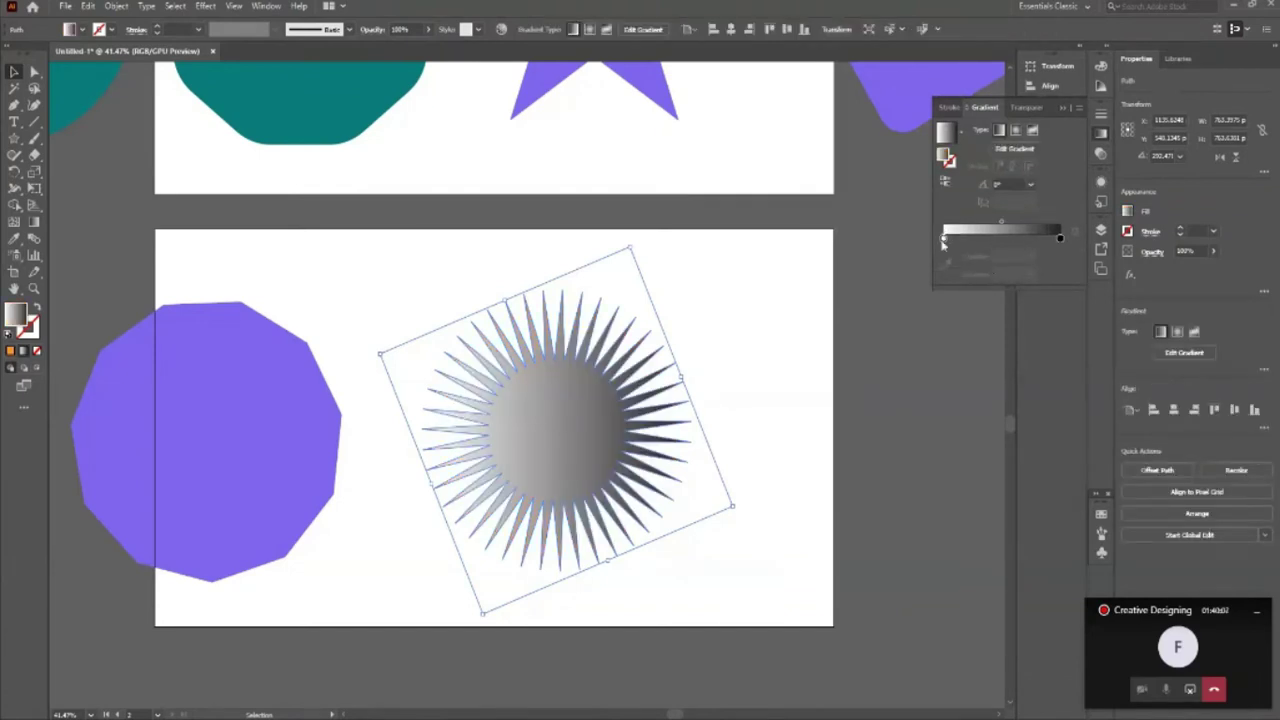
{"action": "left_click", "coordinate": [944, 238]}
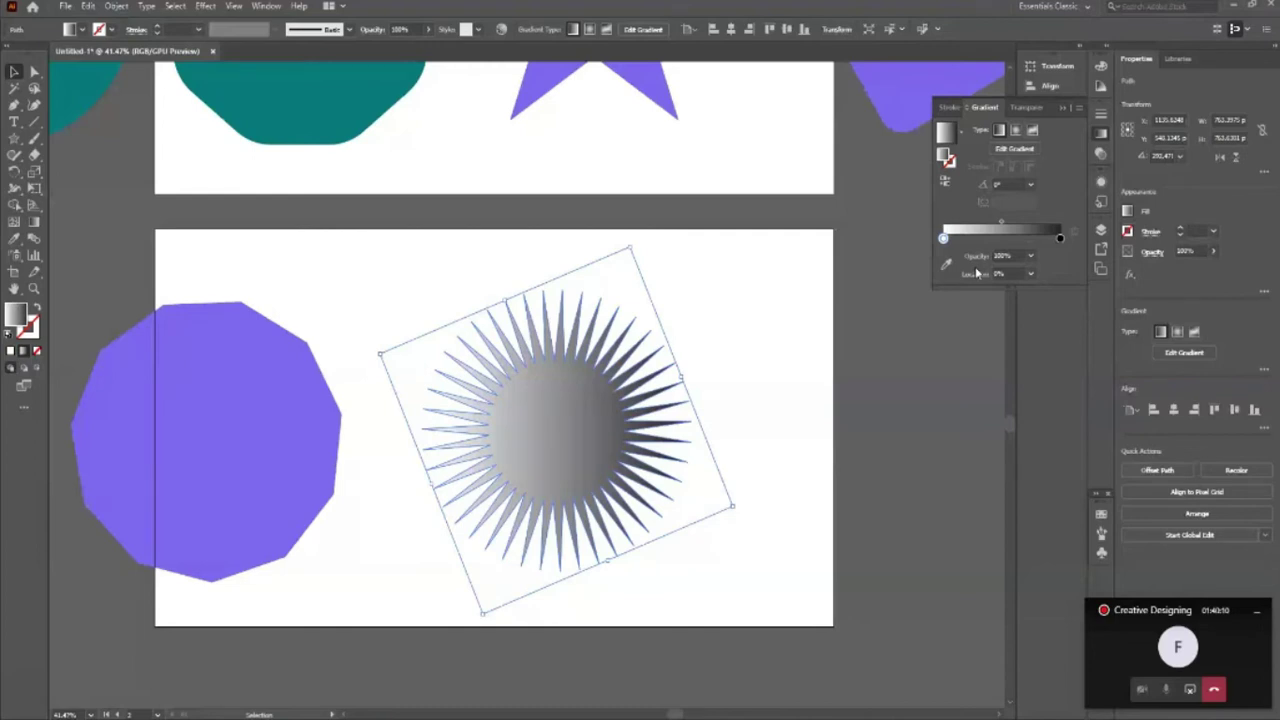
{"action": "double_click", "coordinate": [1060, 237]}
{"action": "left_click", "coordinate": [1014, 284]}
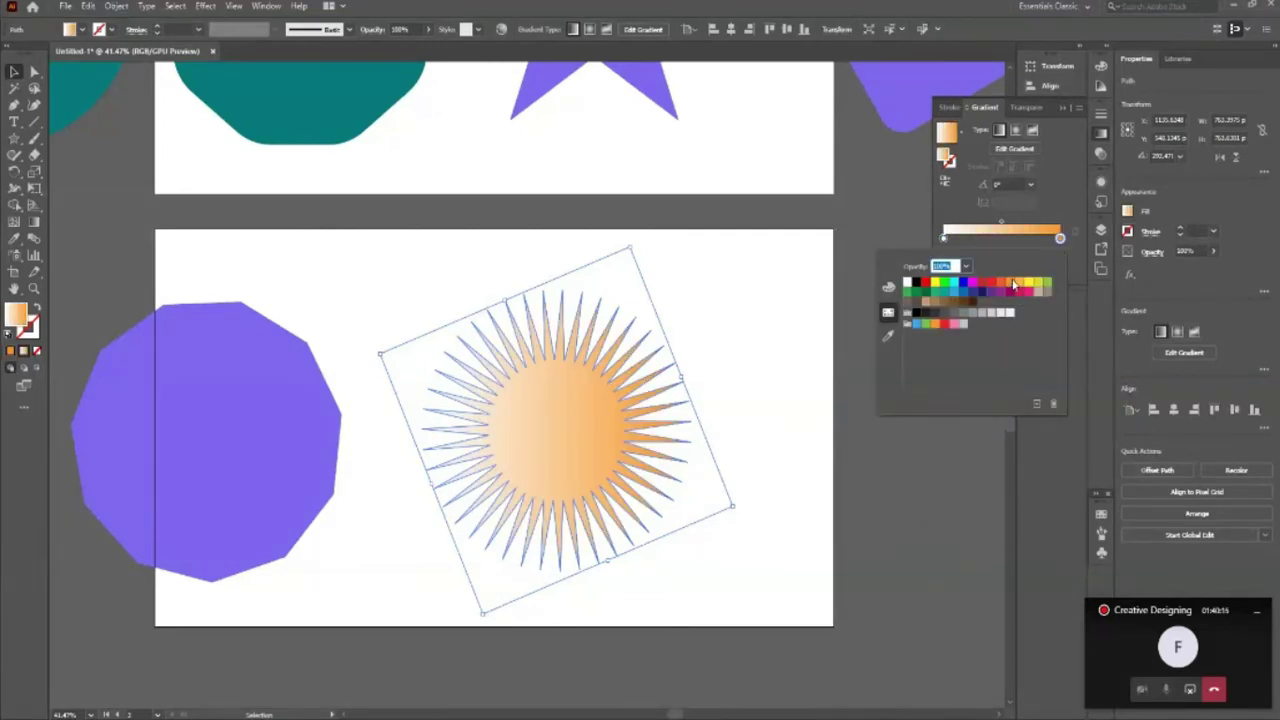
{"action": "left_click", "coordinate": [988, 461]}
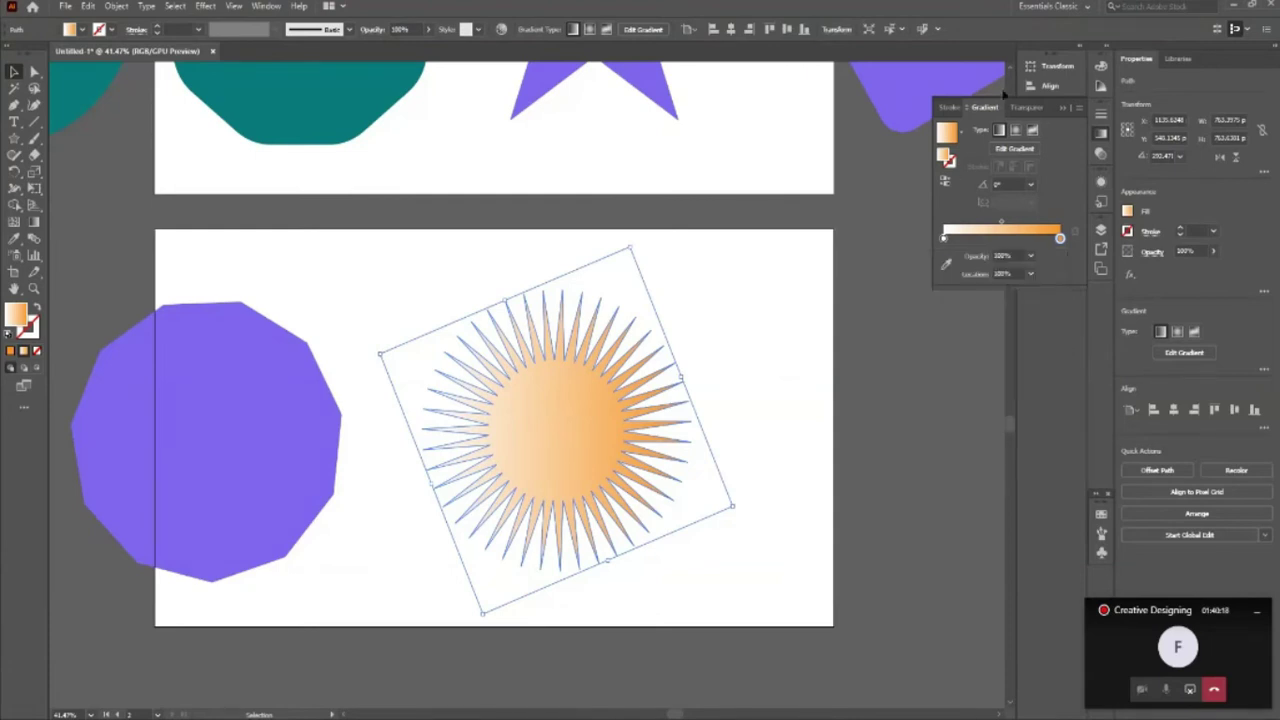
Step: Make the gradient radial and set its midpoint so the white centre covers about 26%
{"action": "left_click", "coordinate": [1016, 131]}
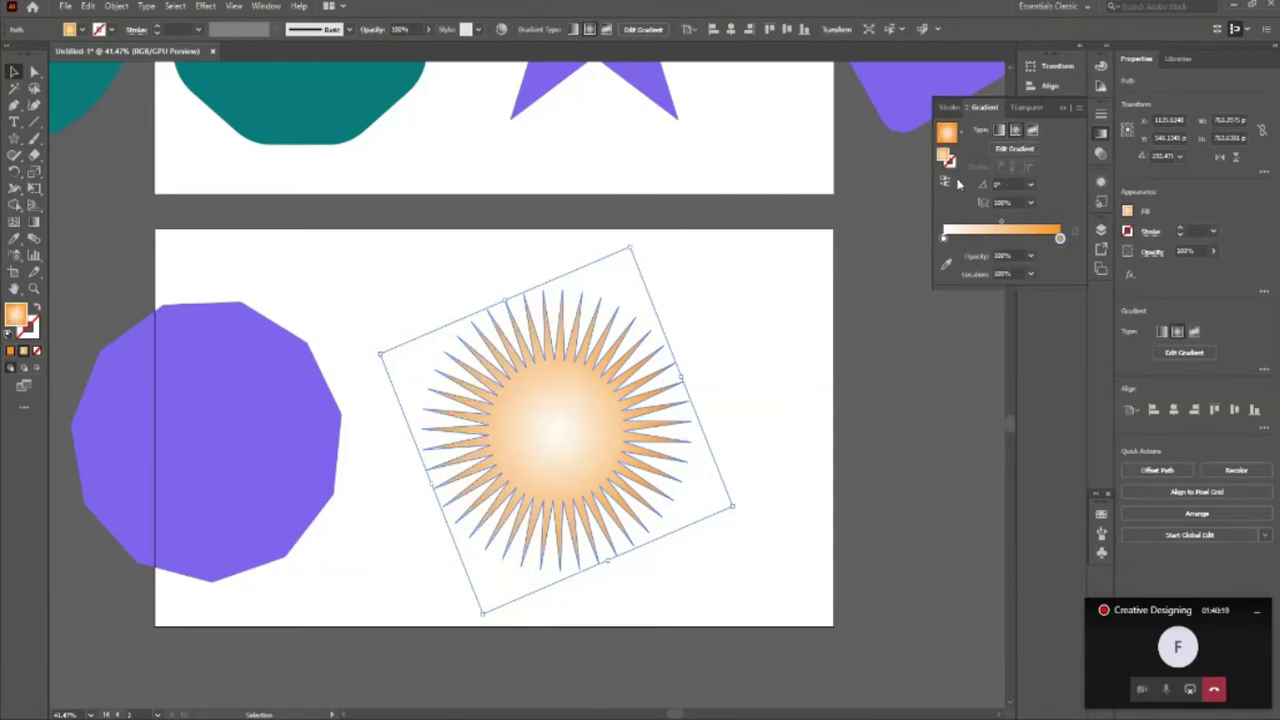
{"action": "left_click_drag", "start_coordinate": [1000, 222], "coordinate": [978, 224]}
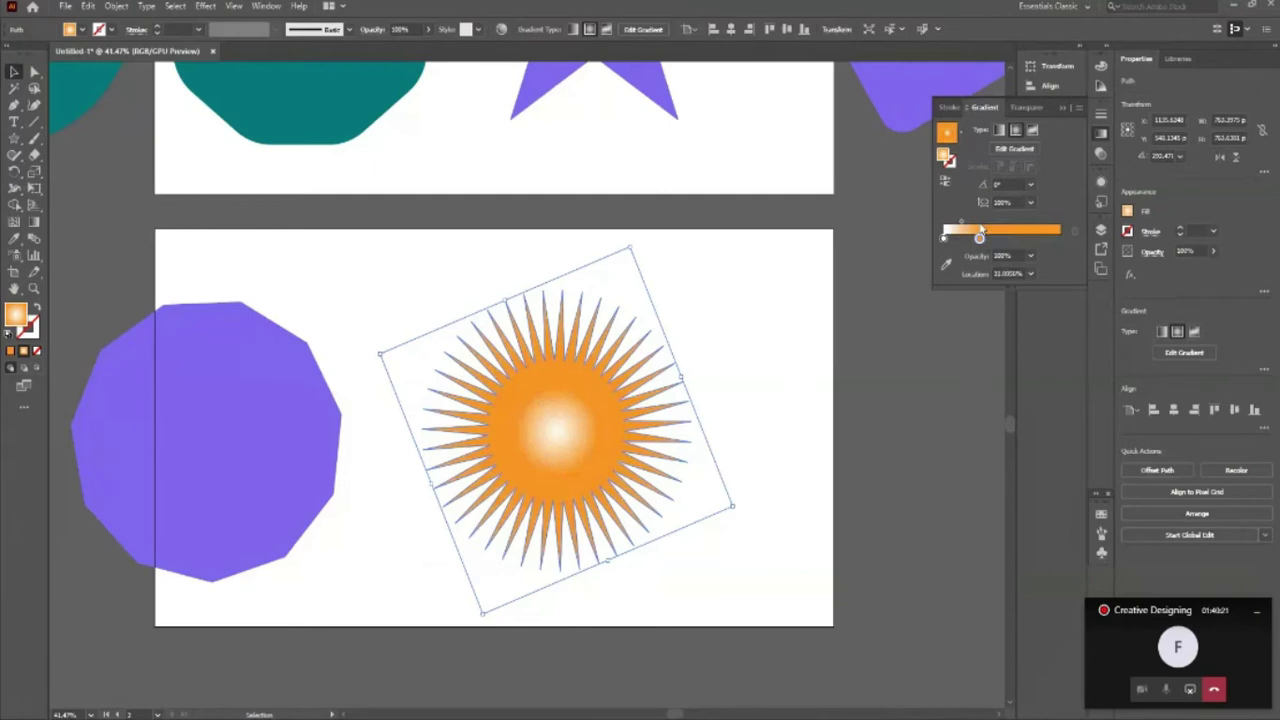
{"action": "key", "text": "ctrl+z"}
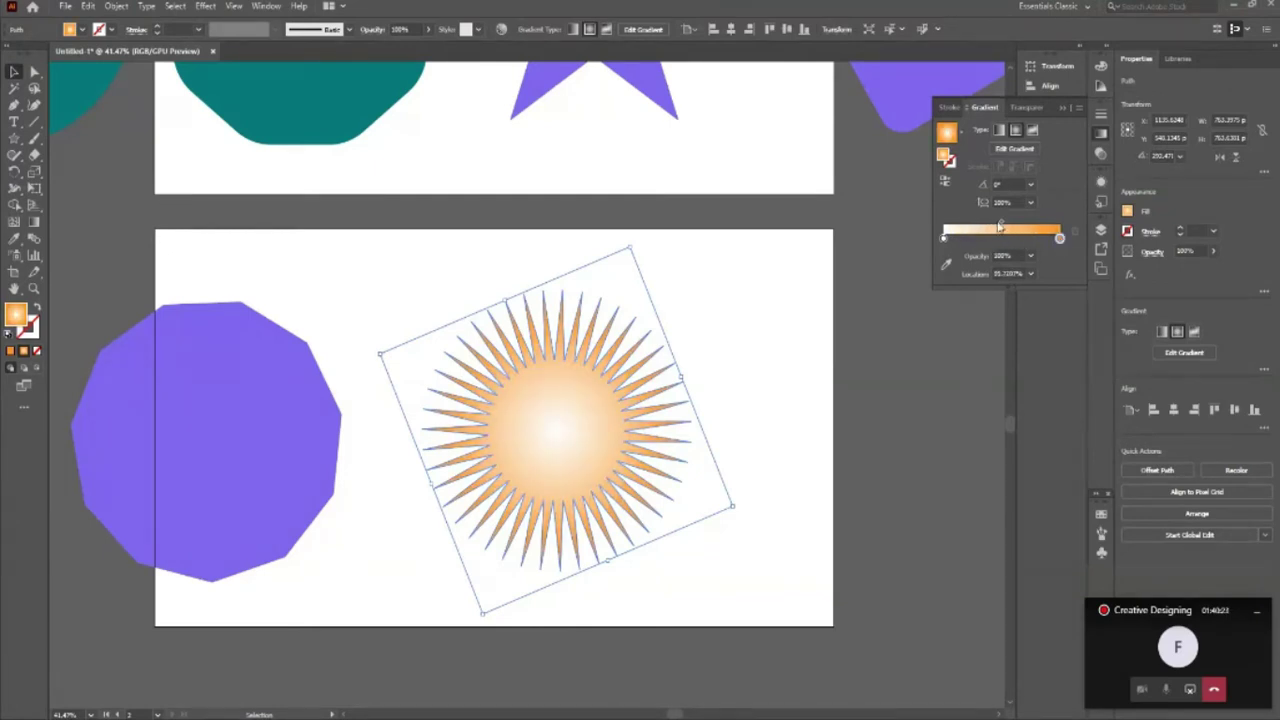
{"action": "left_click", "coordinate": [993, 224]}
{"action": "left_click_drag", "start_coordinate": [993, 224], "coordinate": [963, 224]}
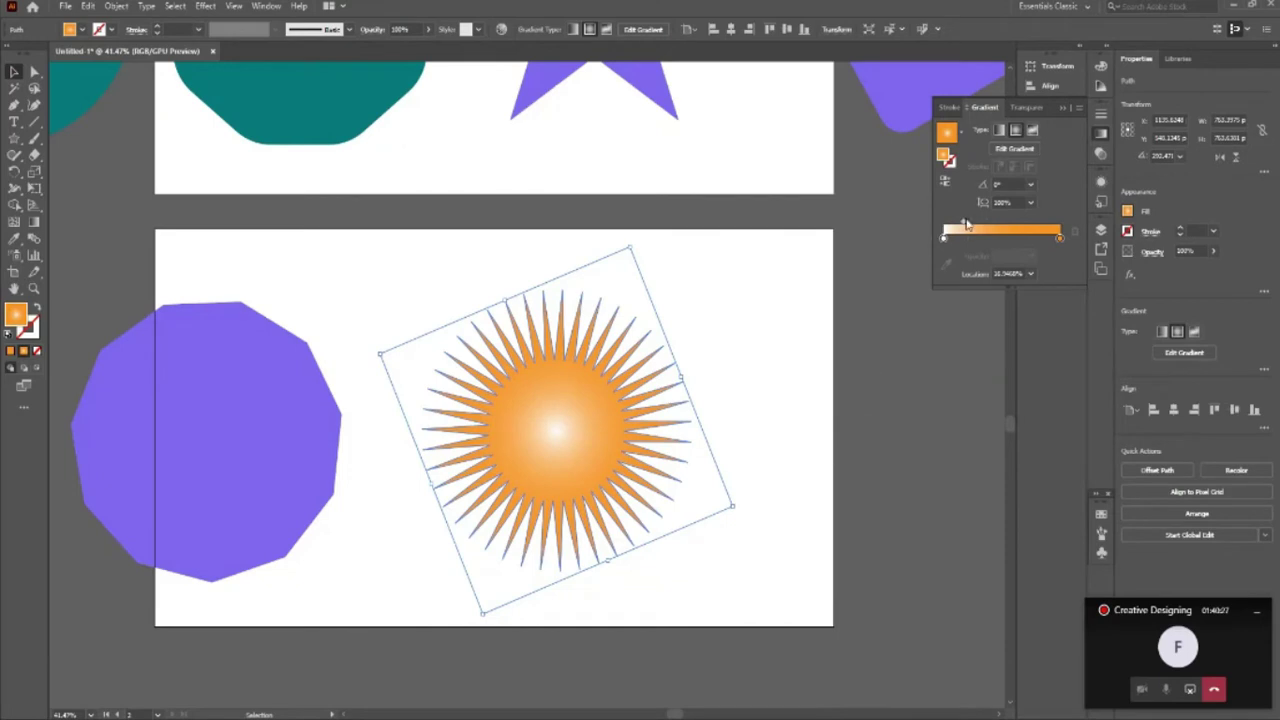
{"action": "left_click_drag", "start_coordinate": [965, 224], "coordinate": [975, 224]}
Step: Move the gradient starburst toward the lower artboard's left side
{"action": "left_click", "coordinate": [770, 541]}
{"action": "scroll", "coordinate": [790, 537], "scroll_direction": "down", "scroll_amount": 1}
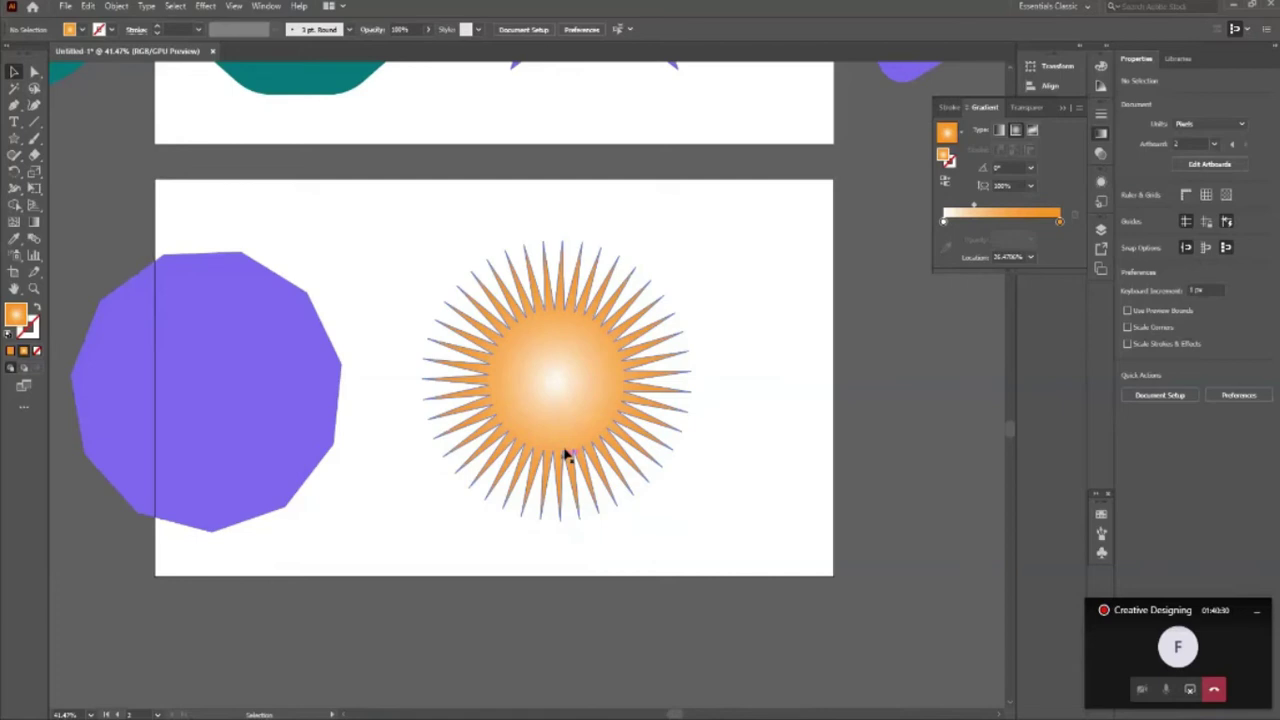
{"action": "left_click_drag", "start_coordinate": [503, 403], "coordinate": [383, 398]}
{"action": "left_click", "coordinate": [735, 458]}
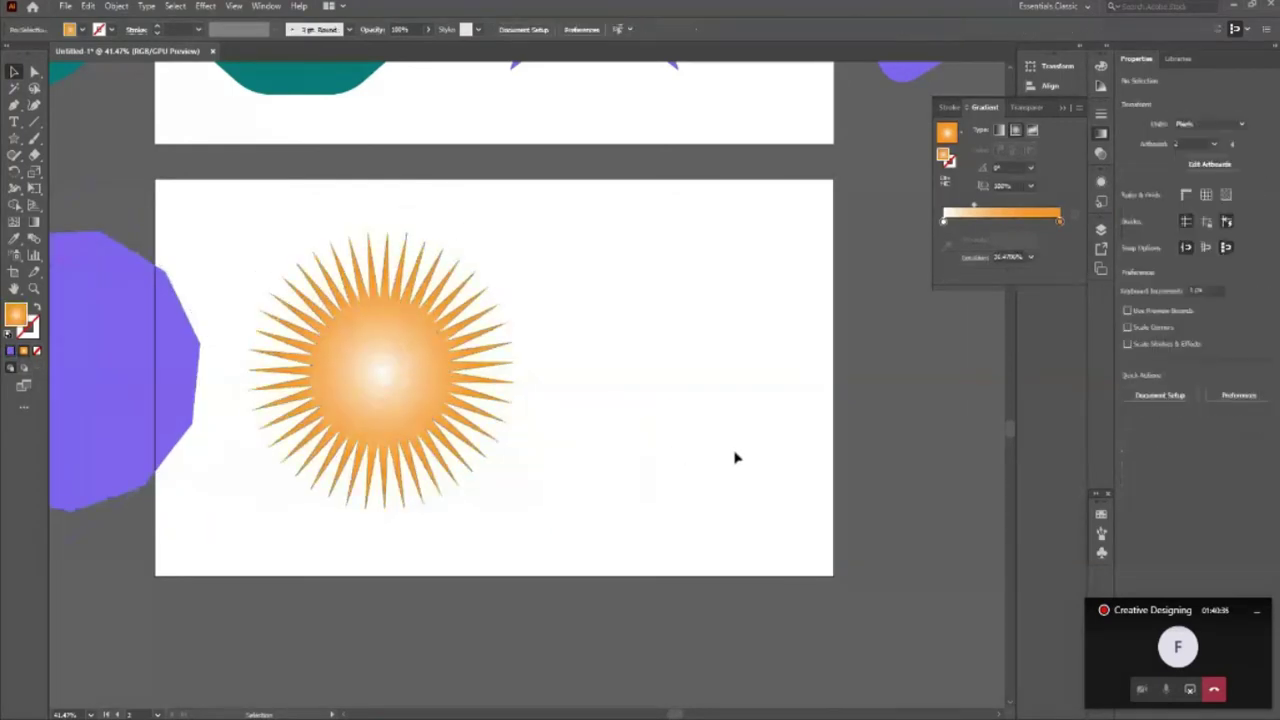
{"action": "left_click", "coordinate": [15, 138]}
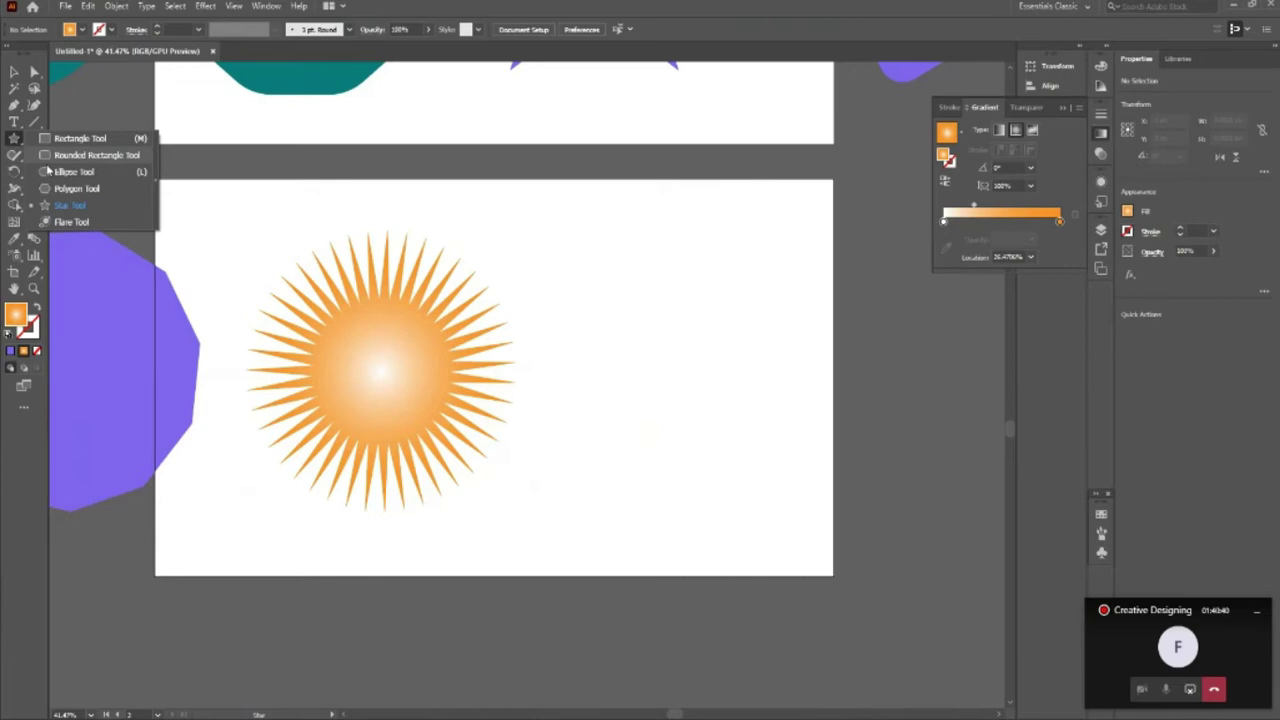
{"action": "left_click", "coordinate": [80, 138]}
{"action": "left_click_drag", "start_coordinate": [674, 371], "coordinate": [716, 476]}
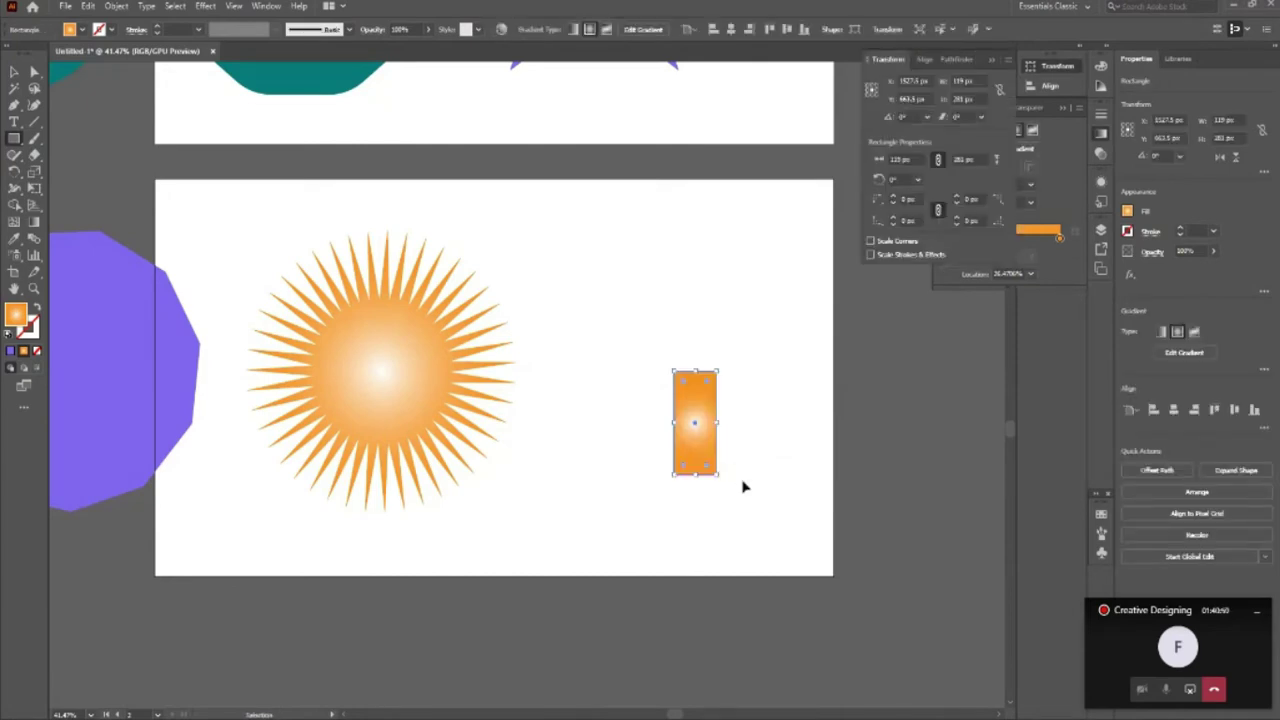
{"action": "key", "text": "Delete"}
{"action": "left_click_drag", "start_coordinate": [629, 371], "coordinate": [704, 469]}
{"action": "left_click", "coordinate": [14, 72]}
{"action": "key", "text": "Delete"}
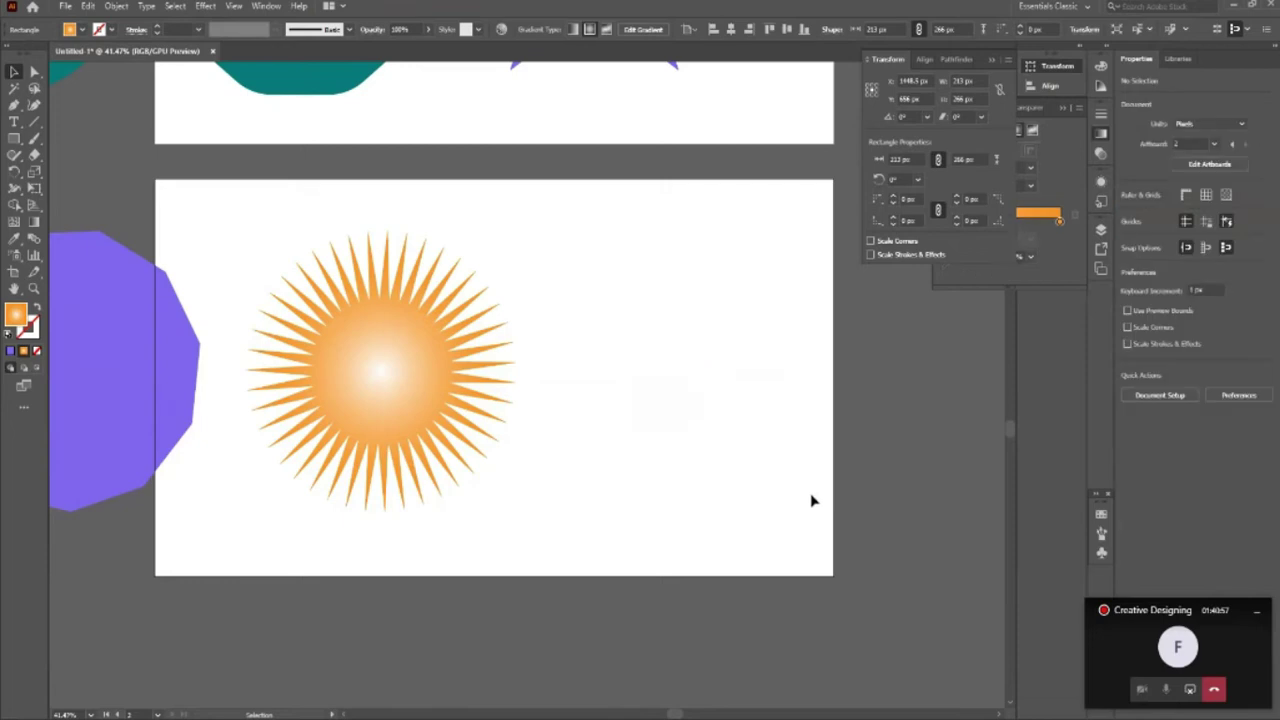
Step: Bring the polygon onto the artboard and raise its sides from 11 to 12
{"action": "left_click_drag", "start_coordinate": [420, 371], "coordinate": [707, 380]}
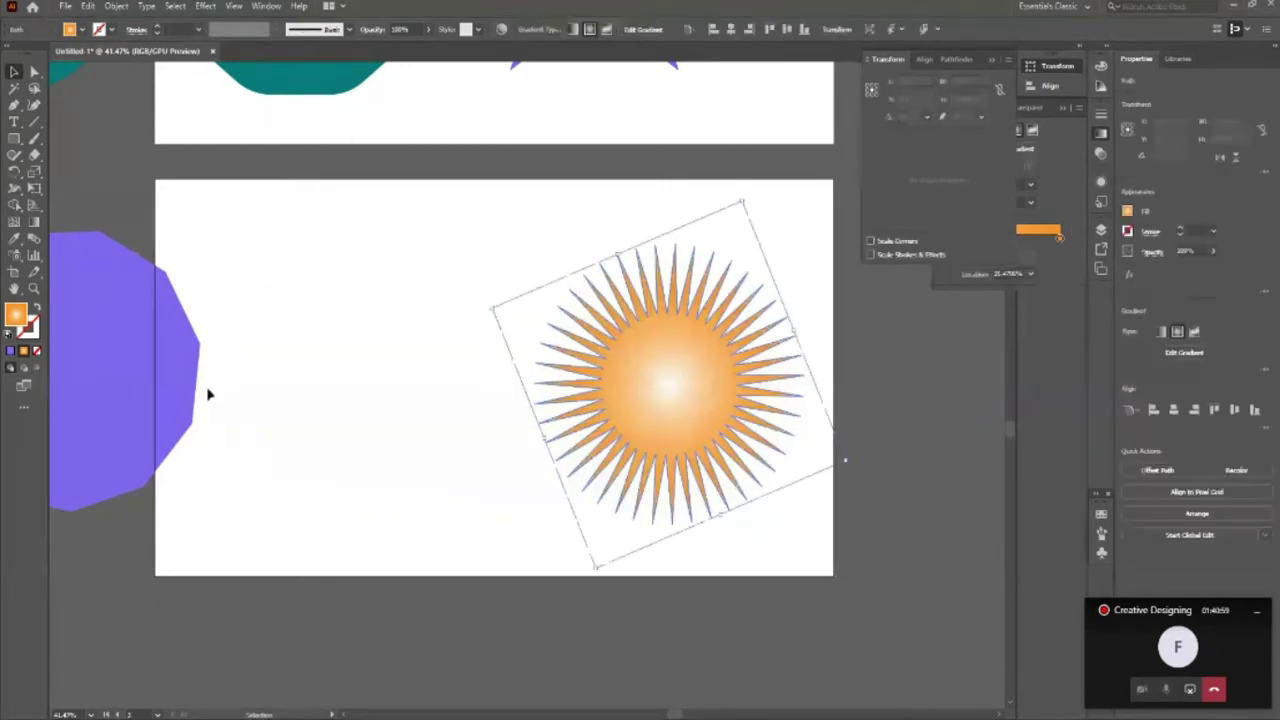
{"action": "left_click_drag", "start_coordinate": [163, 391], "coordinate": [409, 400]}
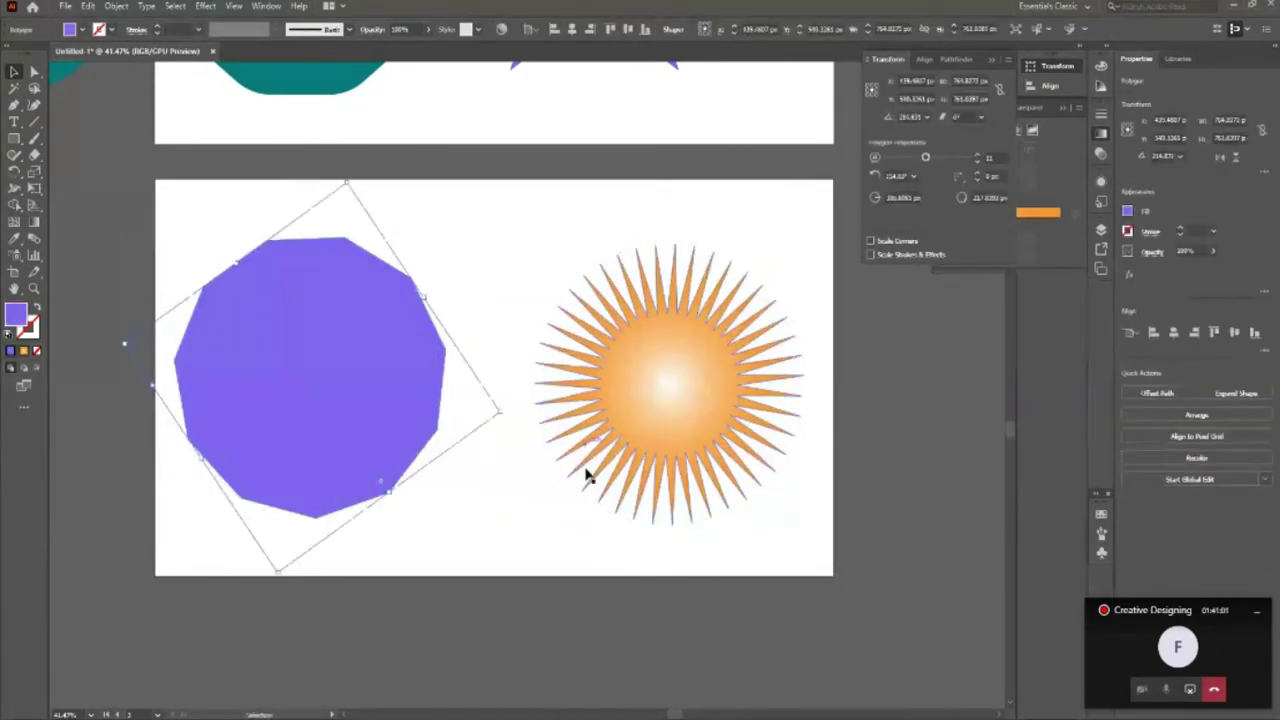
{"action": "left_click", "coordinate": [588, 477]}
{"action": "left_click", "coordinate": [383, 429]}
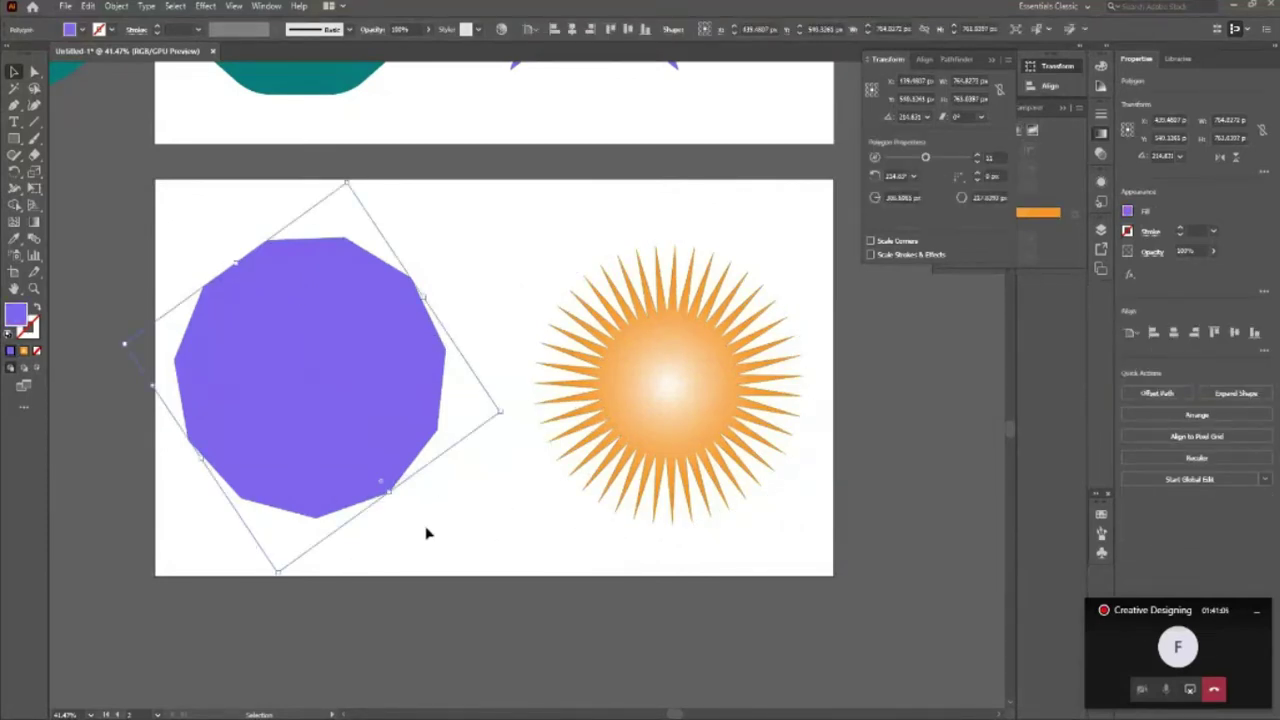
{"action": "left_click_drag", "start_coordinate": [926, 158], "coordinate": [934, 158]}
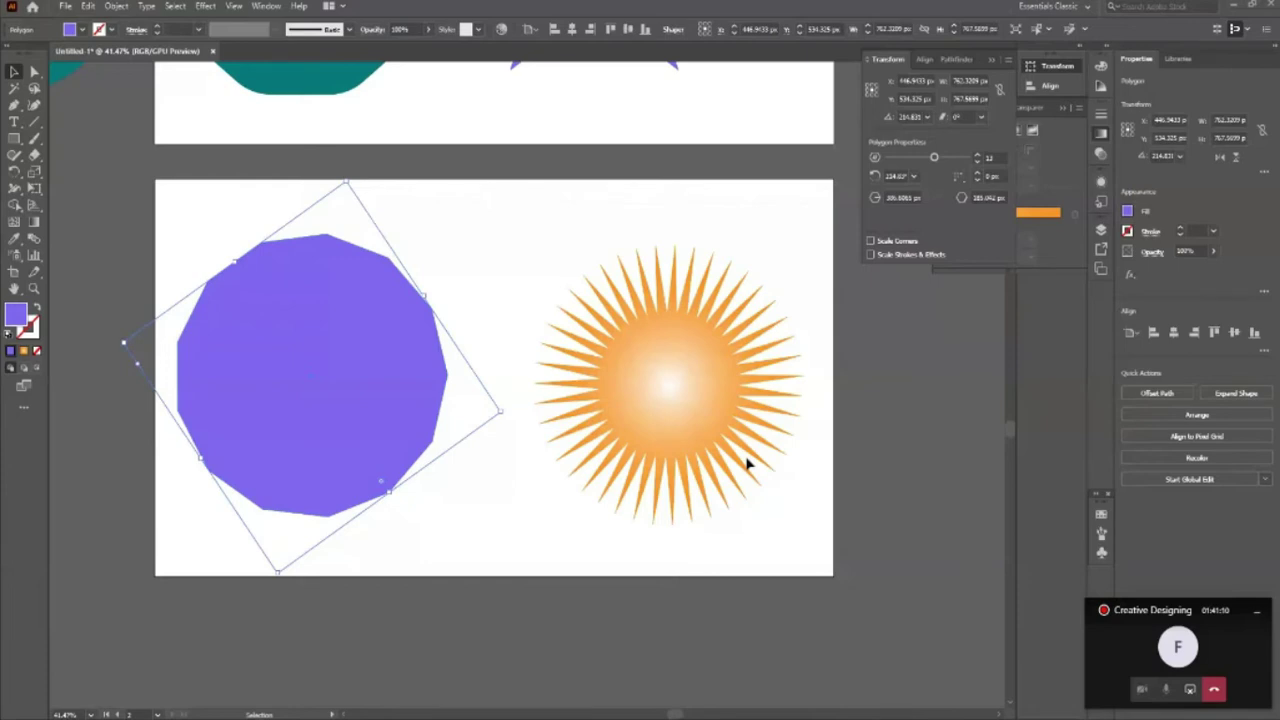
Step: Move the polygon back past the left edge with the sun just right of it
{"action": "left_click_drag", "start_coordinate": [209, 437], "coordinate": [2, 429]}
{"action": "left_click_drag", "start_coordinate": [650, 405], "coordinate": [342, 385]}
{"action": "left_click", "coordinate": [600, 423]}
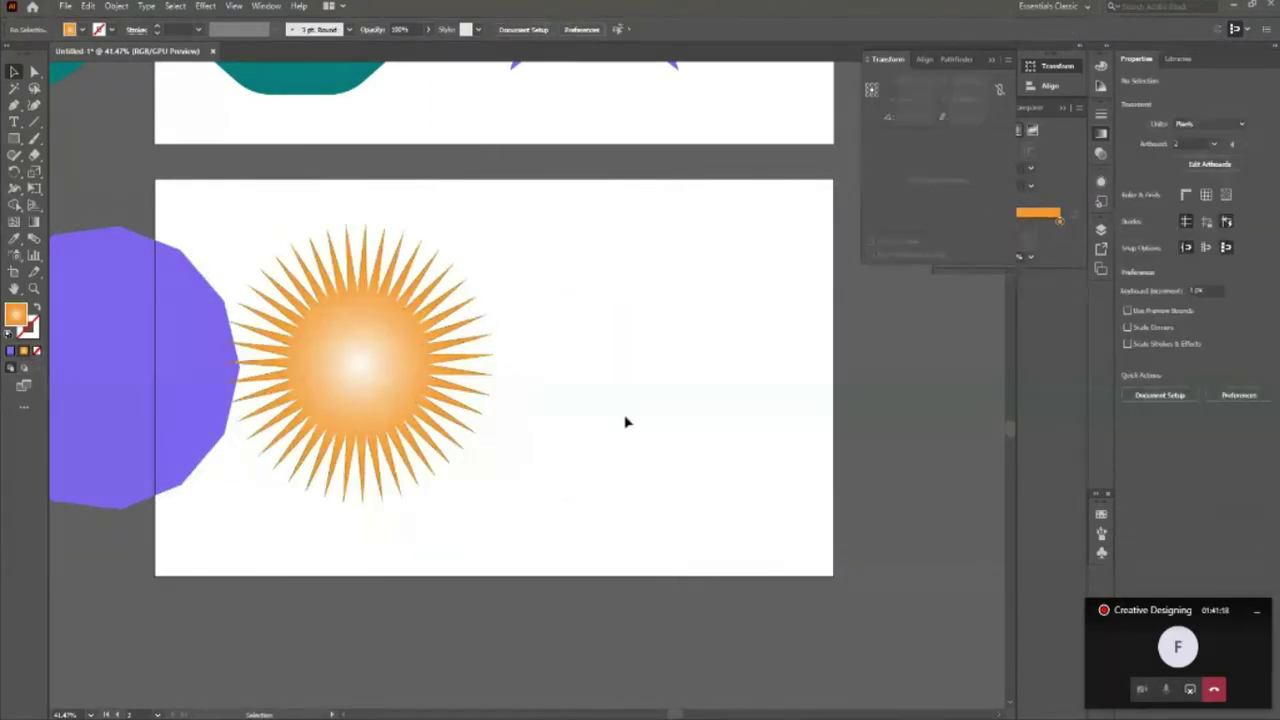
{"action": "mouse_move", "coordinate": [14, 139]}
{"action": "left_mouse_down"}
{"action": "mouse_move", "coordinate": [46, 216]}
{"action": "mouse_move", "coordinate": [58, 206]}
{"action": "left_mouse_up"}
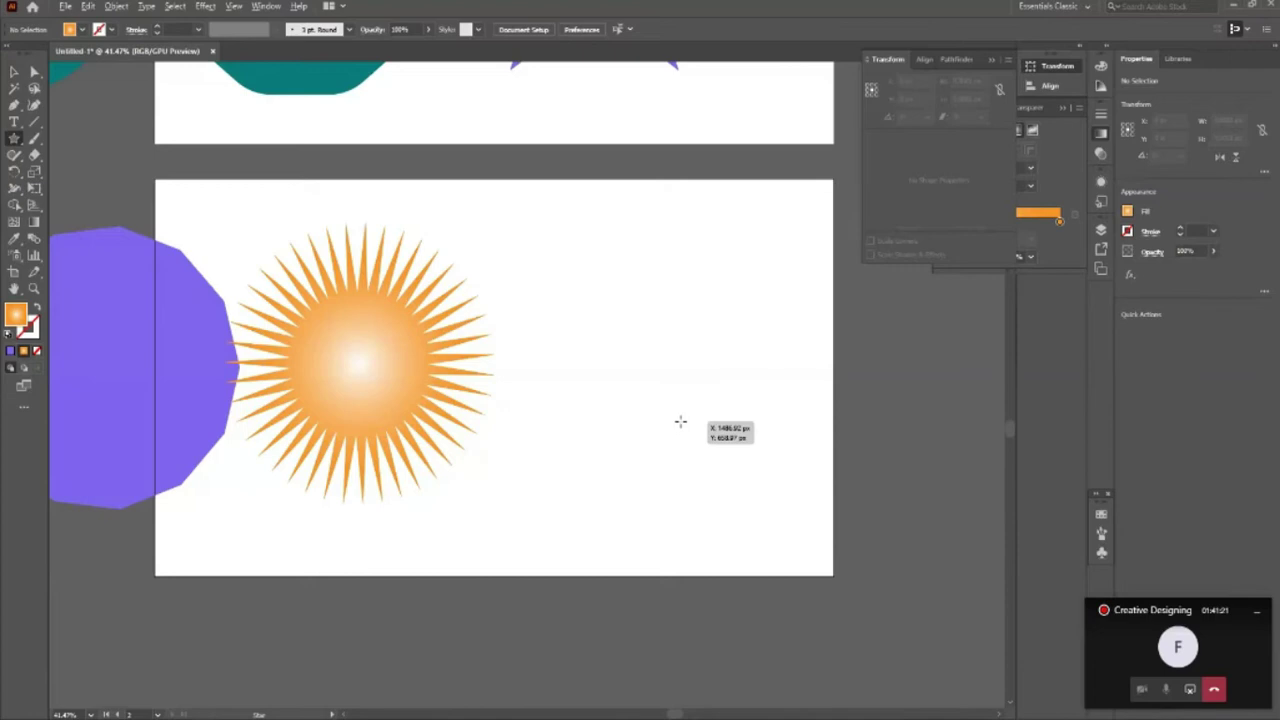
Step: Draw an orange circle right of the sun, then delete it
{"action": "left_click_drag", "start_coordinate": [14, 140], "coordinate": [70, 221]}
{"action": "left_click_drag", "start_coordinate": [627, 352], "coordinate": [689, 452]}
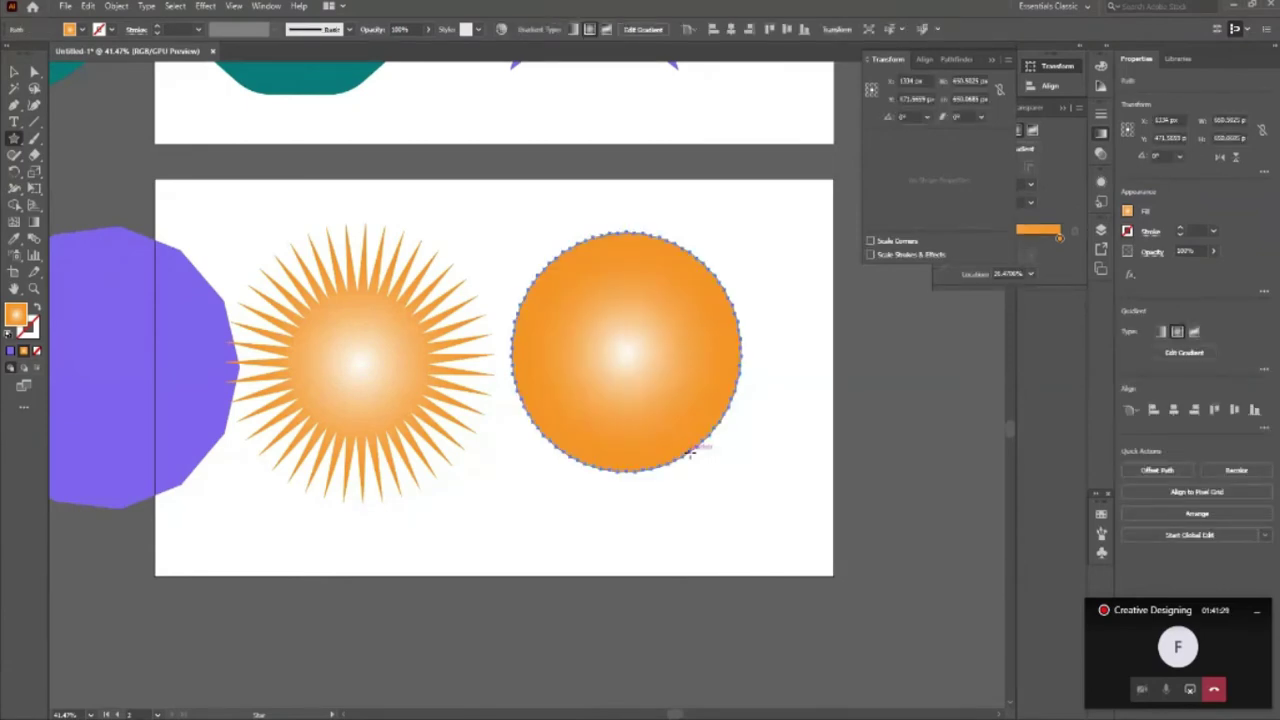
{"action": "key", "text": "shift+Down"}
{"action": "key", "text": "shift+Down"}
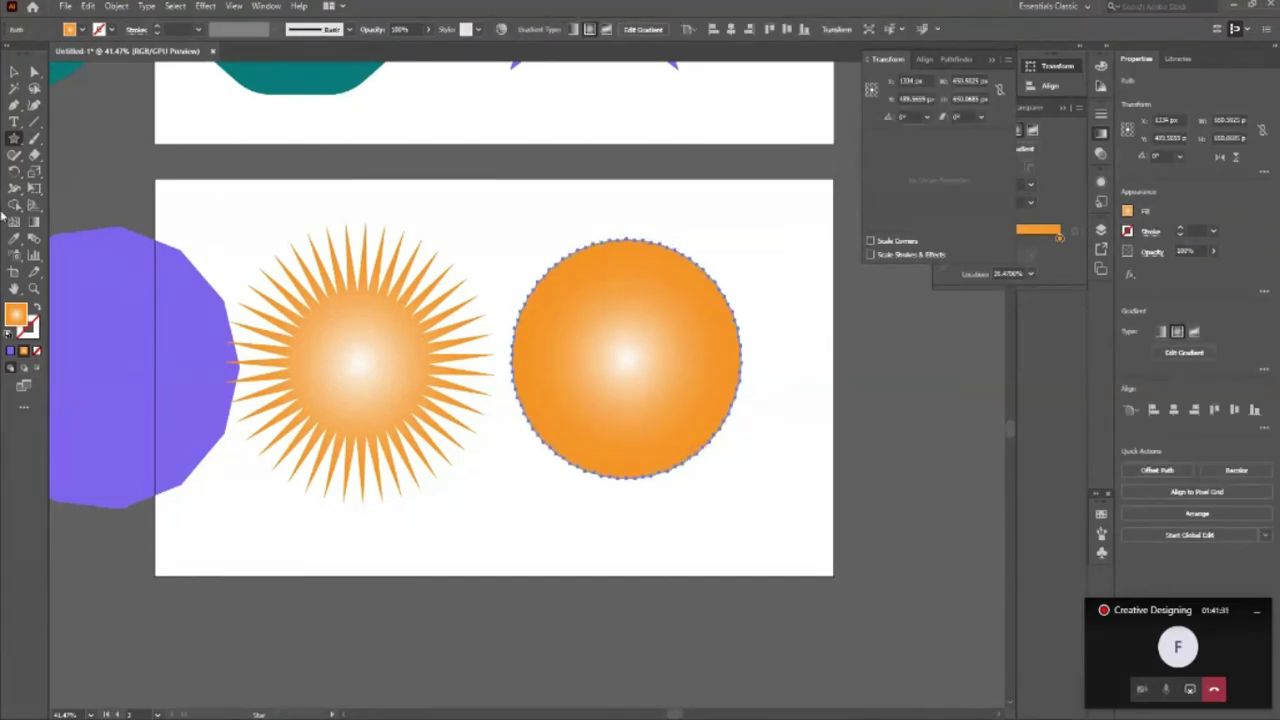
{"action": "key", "text": "v"}
{"action": "left_click", "coordinate": [746, 571]}
{"action": "left_click", "coordinate": [674, 434]}
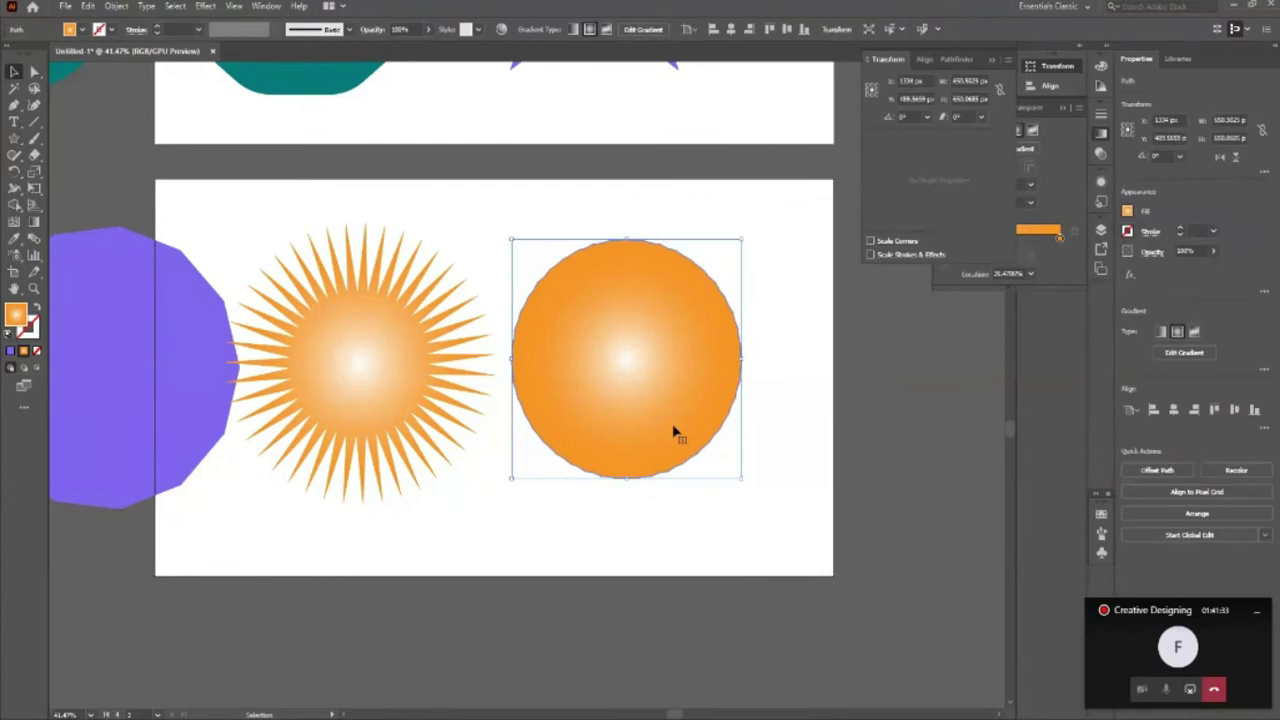
{"action": "key", "text": "Delete"}
Step: Draw a dense many-pointed starburst about 704 px across to the right of the sun
{"action": "mouse_move", "coordinate": [14, 138]}
{"action": "left_mouse_down"}
{"action": "mouse_move", "coordinate": [89, 195]}
{"action": "mouse_move", "coordinate": [74, 172]}
{"action": "left_mouse_up"}
{"action": "left_click_drag", "start_coordinate": [607, 350], "coordinate": [671, 460]}
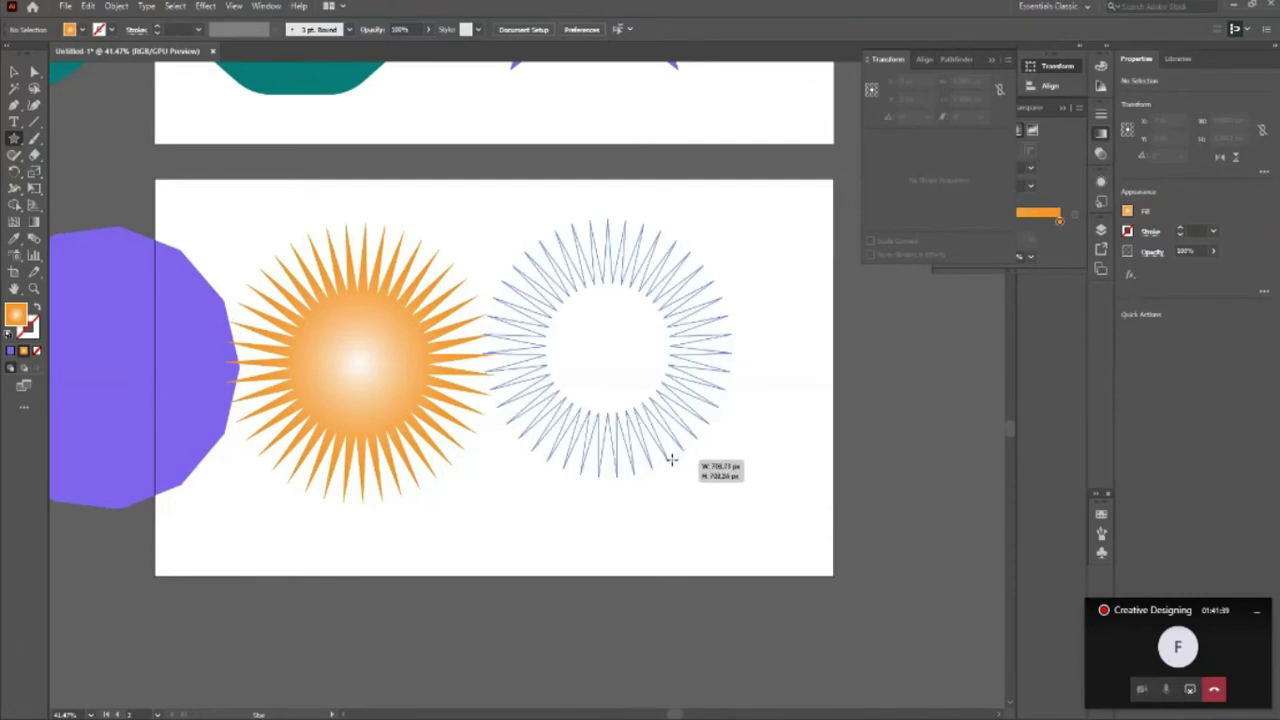
{"action": "key", "text": "Down"}
{"action": "key", "text": "Down"}
{"action": "key", "text": "Down"}
{"action": "key", "text": "Down"}
{"action": "key", "text": "Down"}
{"action": "key", "text": "Down"}
{"action": "key", "text": "Down"}
{"action": "key", "text": "Down"}
{"action": "key", "text": "Down"}
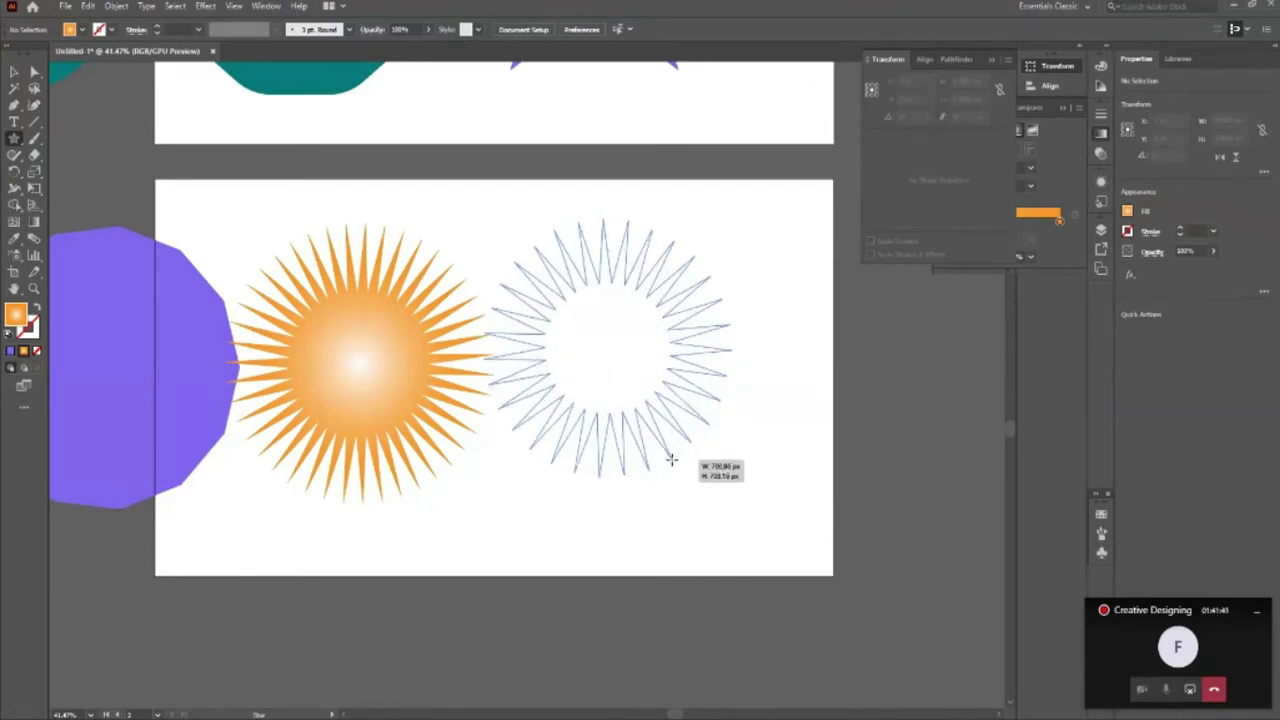
{"action": "key", "text": "Down"}
{"action": "key", "text": "Down"}
{"action": "key", "text": "Down"}
{"action": "key", "text": "Down"}
{"action": "key", "text": "Down"}
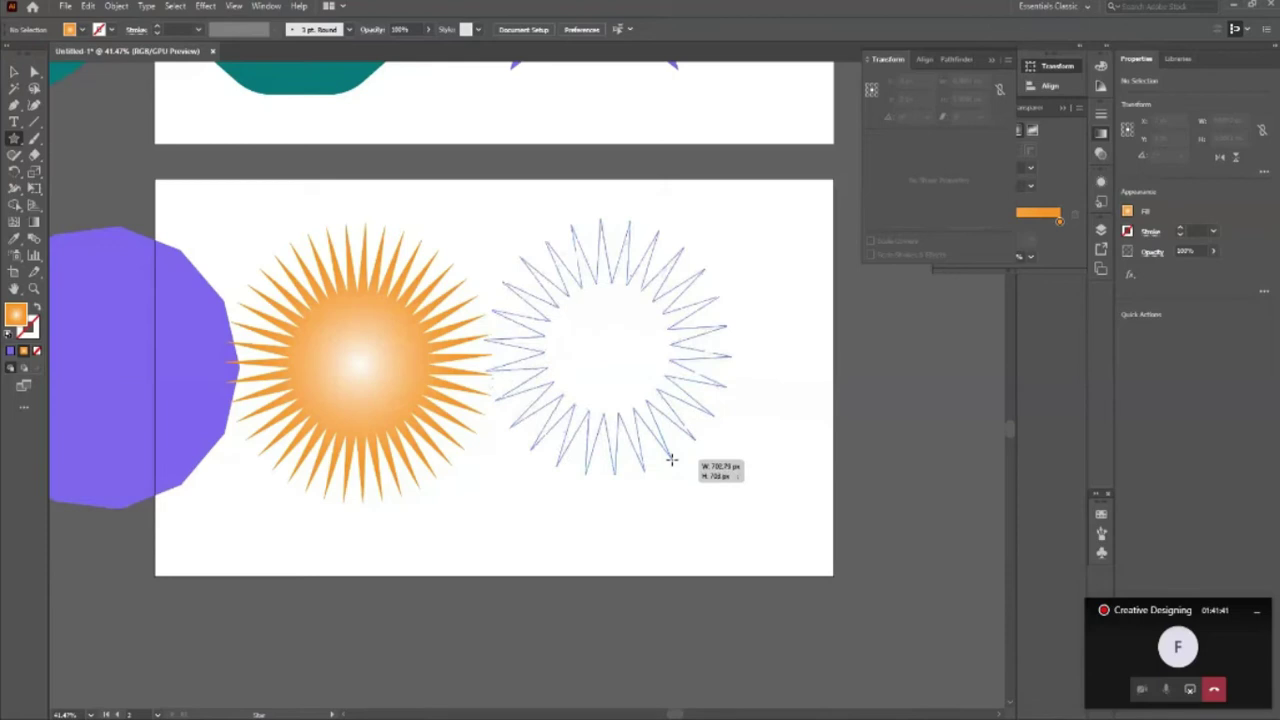
{"action": "key", "text": "Up"}
{"action": "key", "text": "Up"}
{"action": "key", "text": "Up"}
{"action": "key", "text": "Up"}
{"action": "key", "text": "Up"}
{"action": "key", "text": "Up"}
{"action": "key", "text": "Up"}
{"action": "key", "text": "Up"}
{"action": "key", "text": "Up"}
{"action": "key", "text": "Up"}
{"action": "key", "text": "Up"}
{"action": "key", "text": "Up"}
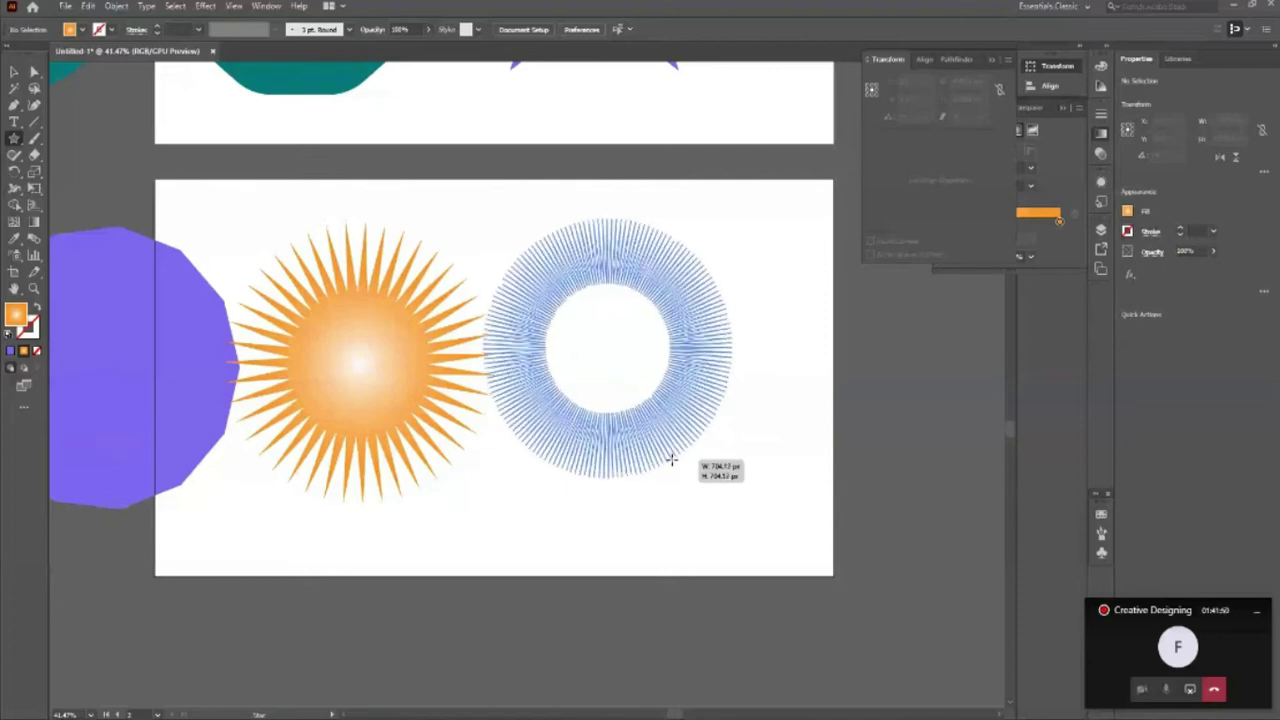
{"action": "left_click_drag", "start_coordinate": [671, 460], "coordinate": [671, 460]}
{"action": "key", "text": "v"}
{"action": "left_click", "coordinate": [727, 545]}
{"action": "left_click_drag", "start_coordinate": [617, 394], "coordinate": [660, 429]}
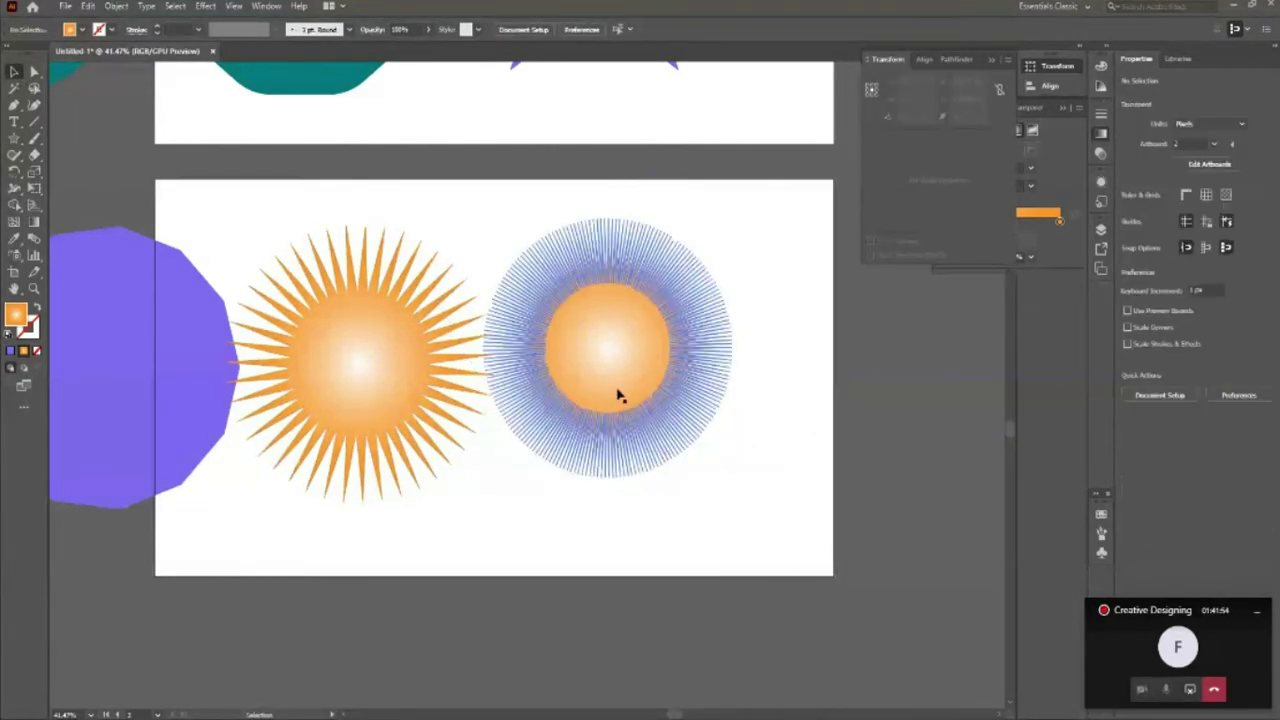
Step: Push the purple polygon further off the edge and align the spiky sun to the artboard's left
{"action": "left_click", "coordinate": [748, 557]}
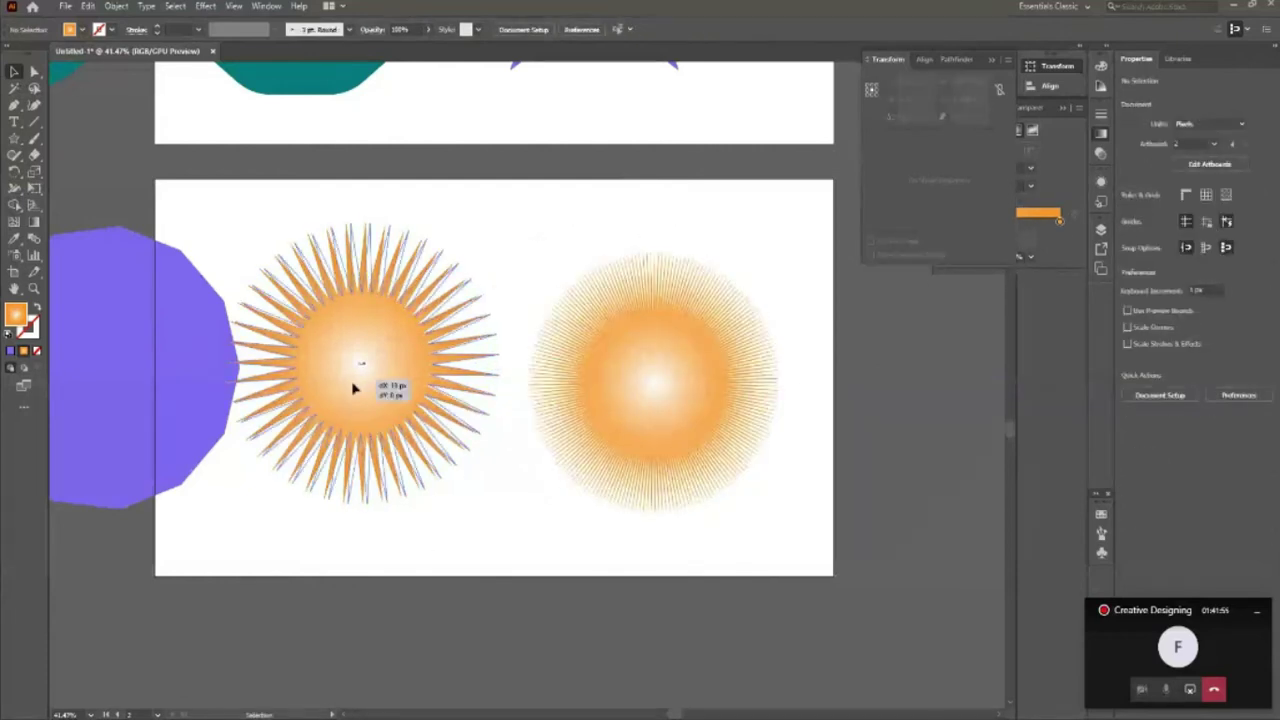
{"action": "left_click_drag", "start_coordinate": [390, 455], "coordinate": [306, 477]}
{"action": "left_click_drag", "start_coordinate": [157, 423], "coordinate": [108, 423]}
{"action": "left_click", "coordinate": [297, 537]}
{"action": "left_click_drag", "start_coordinate": [421, 387], "coordinate": [385, 385]}
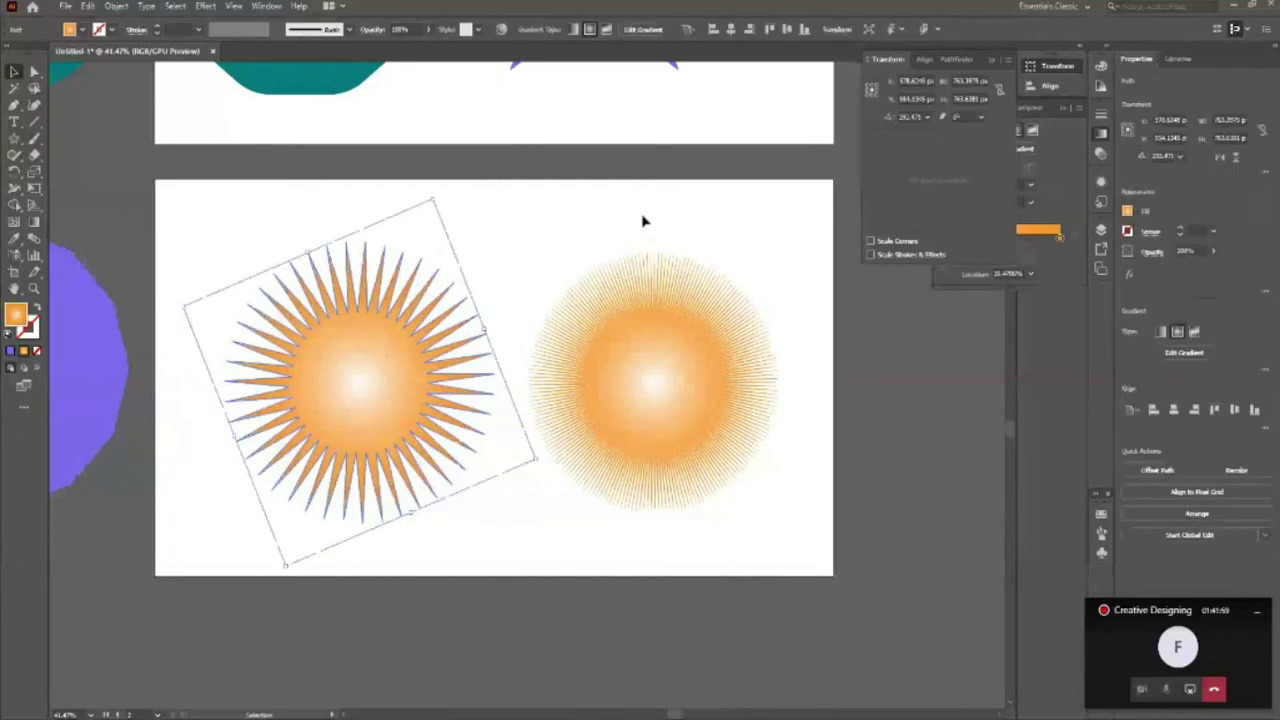
{"action": "left_click", "coordinate": [731, 29]}
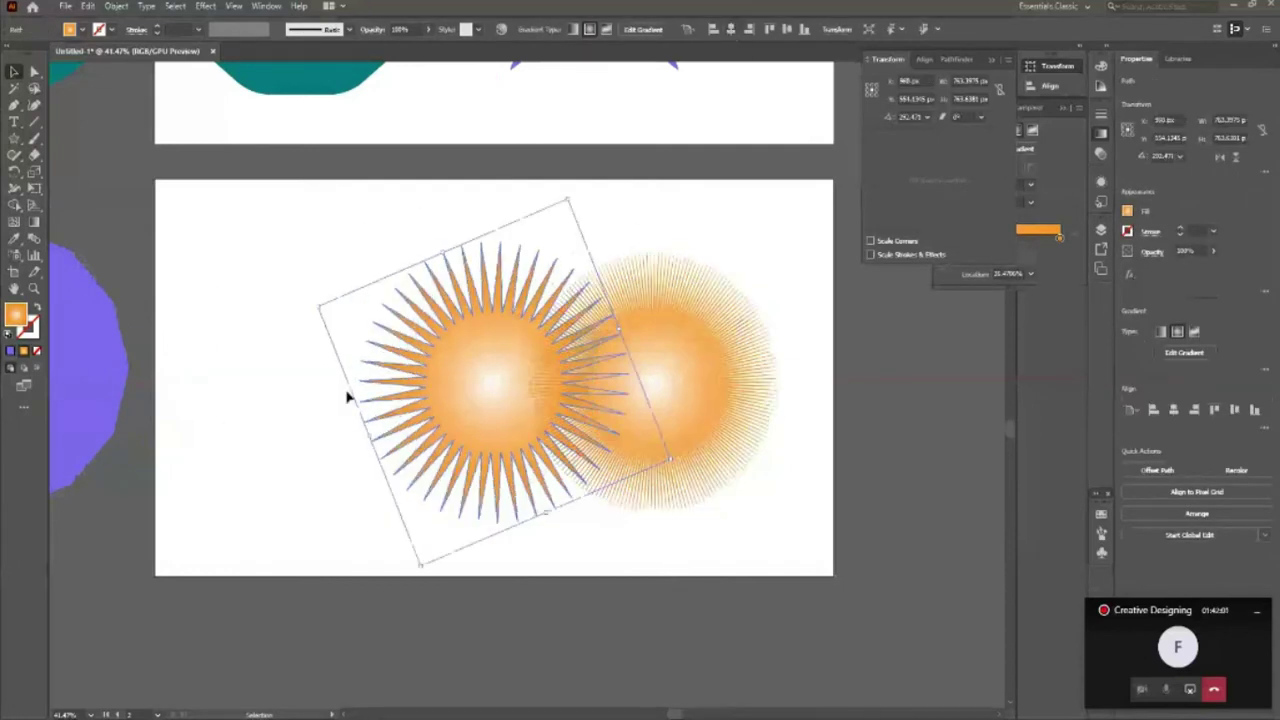
{"action": "left_click", "coordinate": [713, 29]}
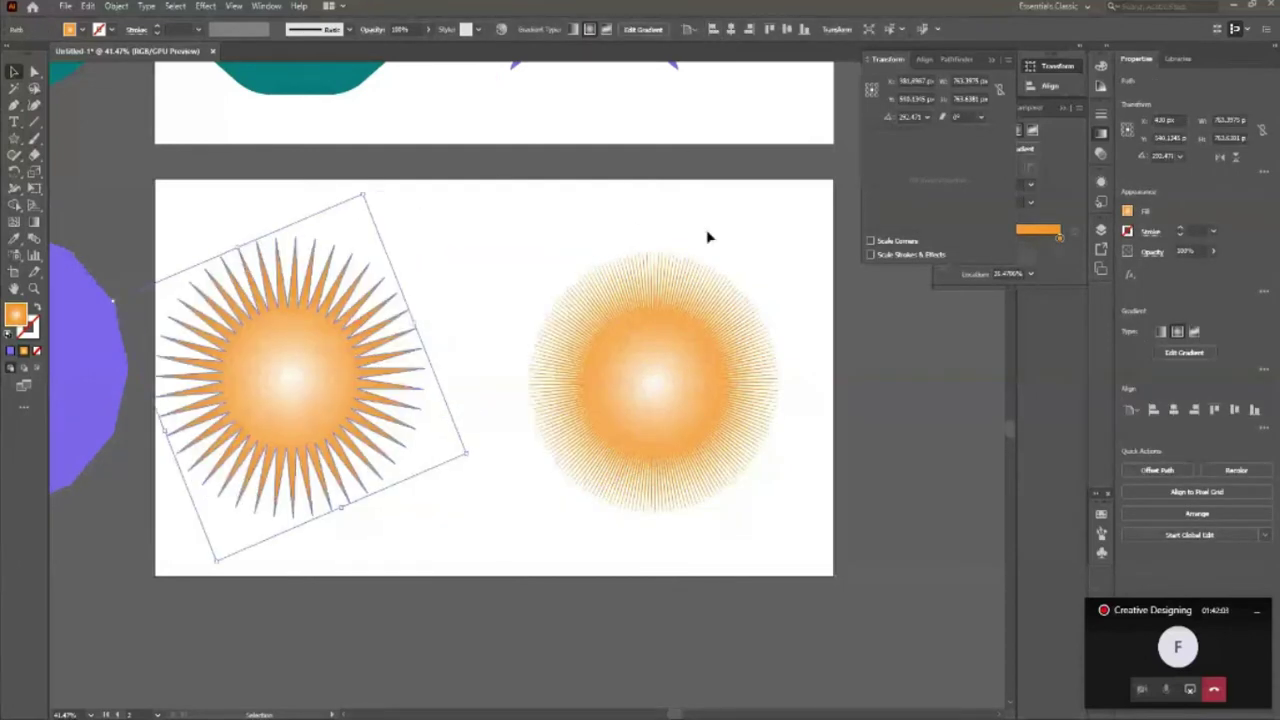
Step: Align the dense starburst to the artboard bottom, then drag it up beside the sun
{"action": "left_click", "coordinate": [700, 270]}
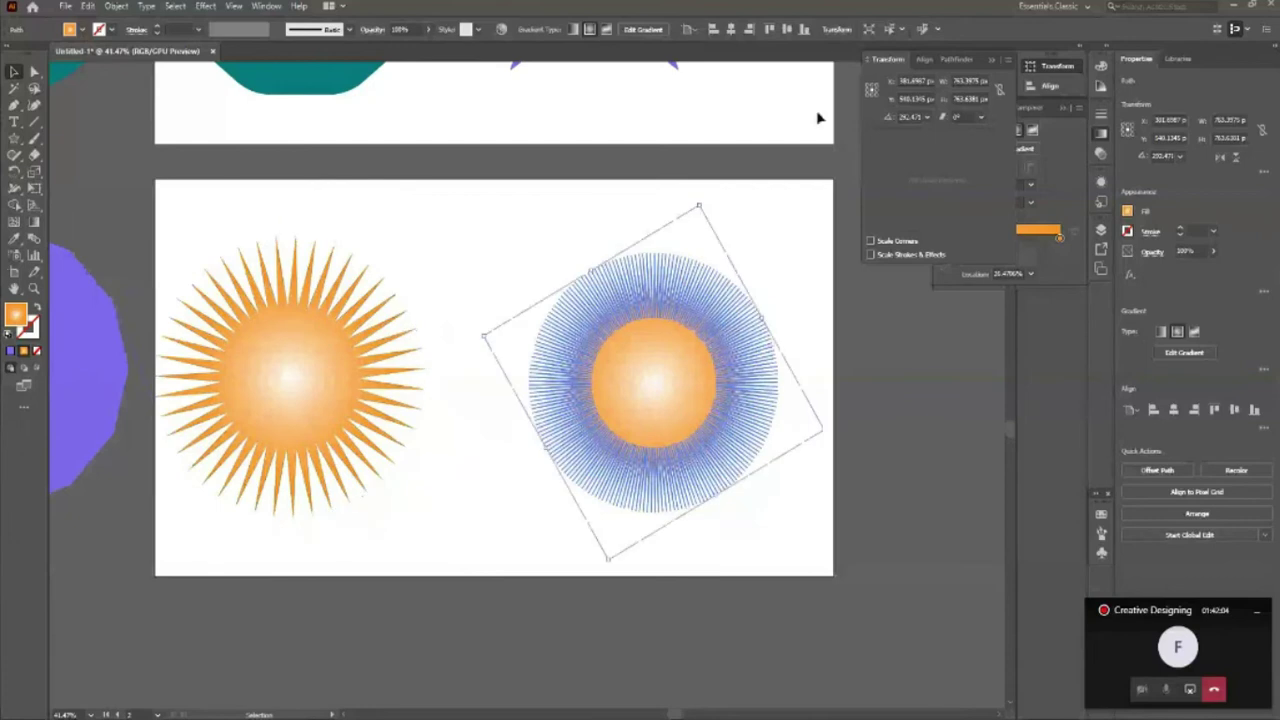
{"action": "left_click", "coordinate": [802, 30]}
{"action": "left_click_drag", "start_coordinate": [687, 481], "coordinate": [712, 411]}
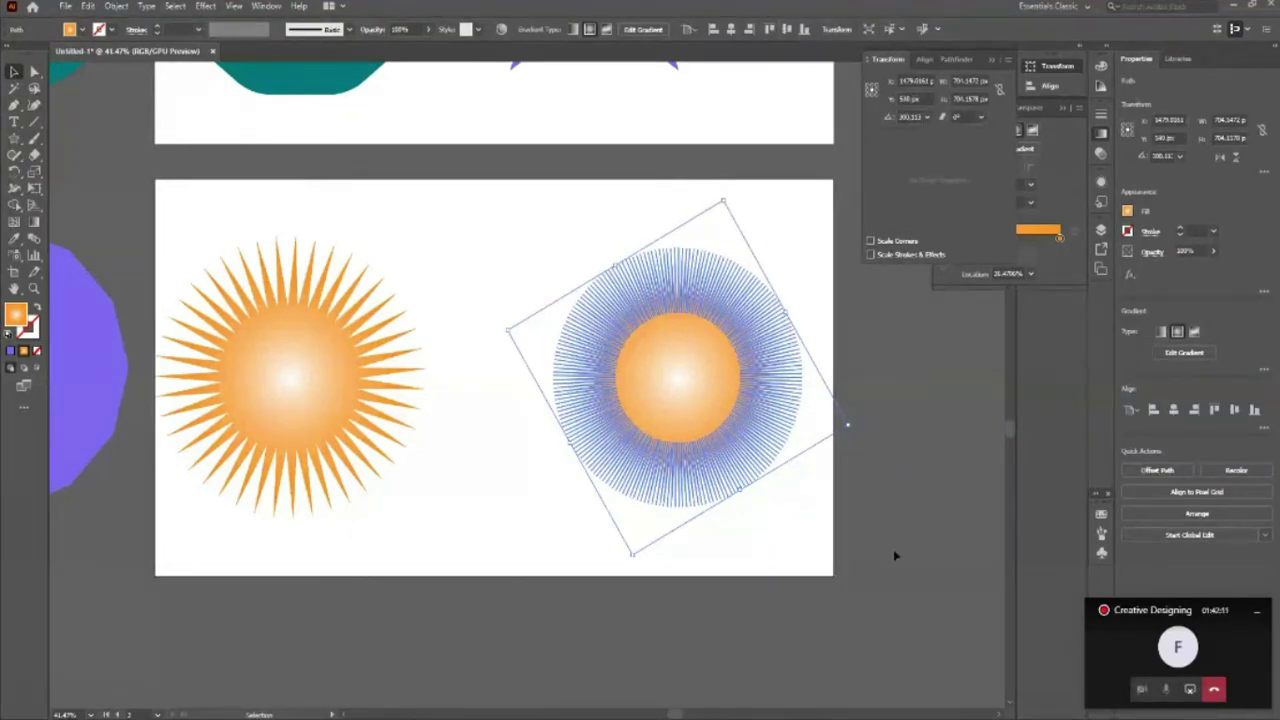
{"action": "left_click", "coordinate": [760, 574]}
{"action": "scroll", "coordinate": [760, 578], "scroll_direction": "down", "scroll_amount": 1}
{"action": "scroll", "coordinate": [749, 573], "scroll_direction": "up", "scroll_amount": 1}
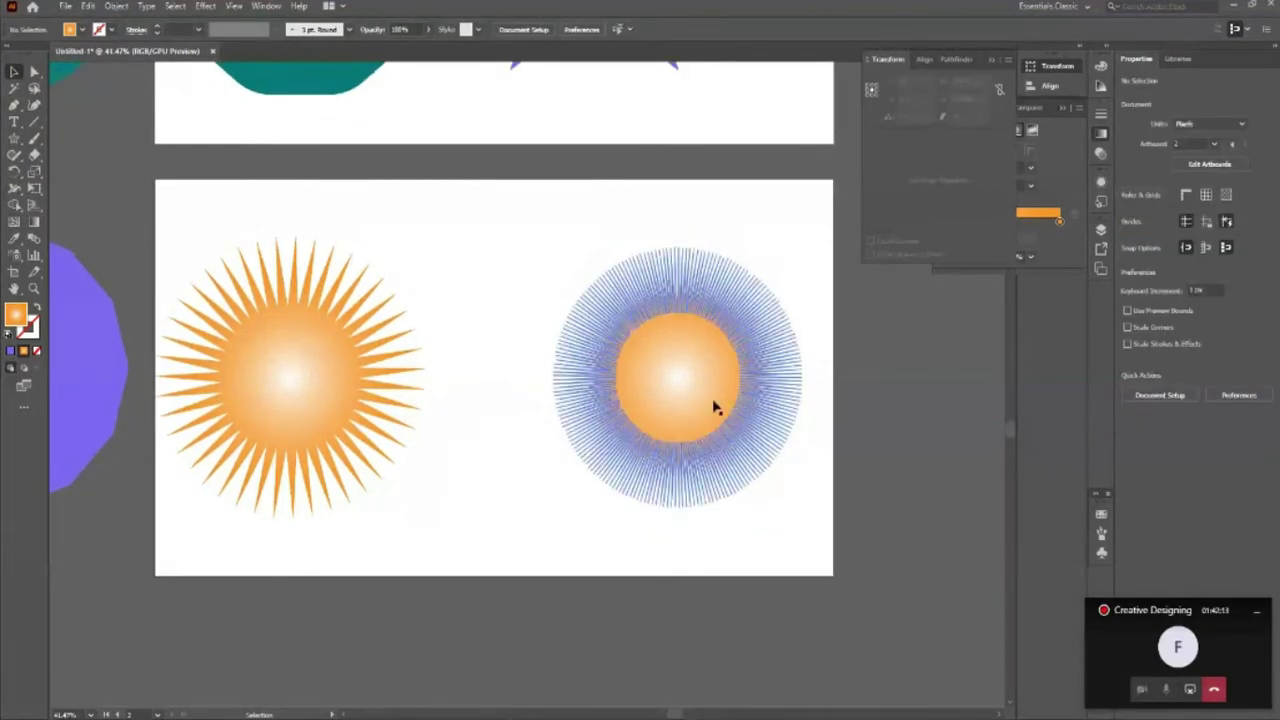
{"action": "left_click", "coordinate": [715, 415]}
{"action": "left_click_drag", "start_coordinate": [701, 416], "coordinate": [591, 418]}
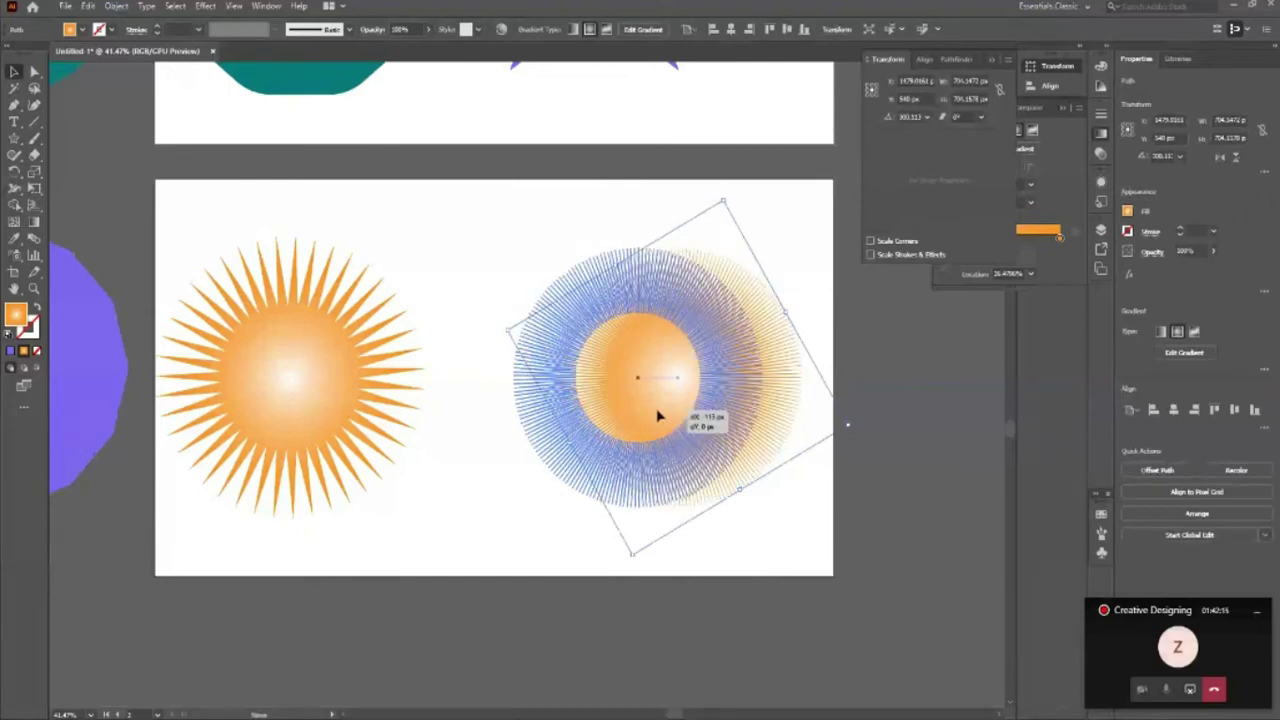
{"action": "left_click", "coordinate": [815, 467]}
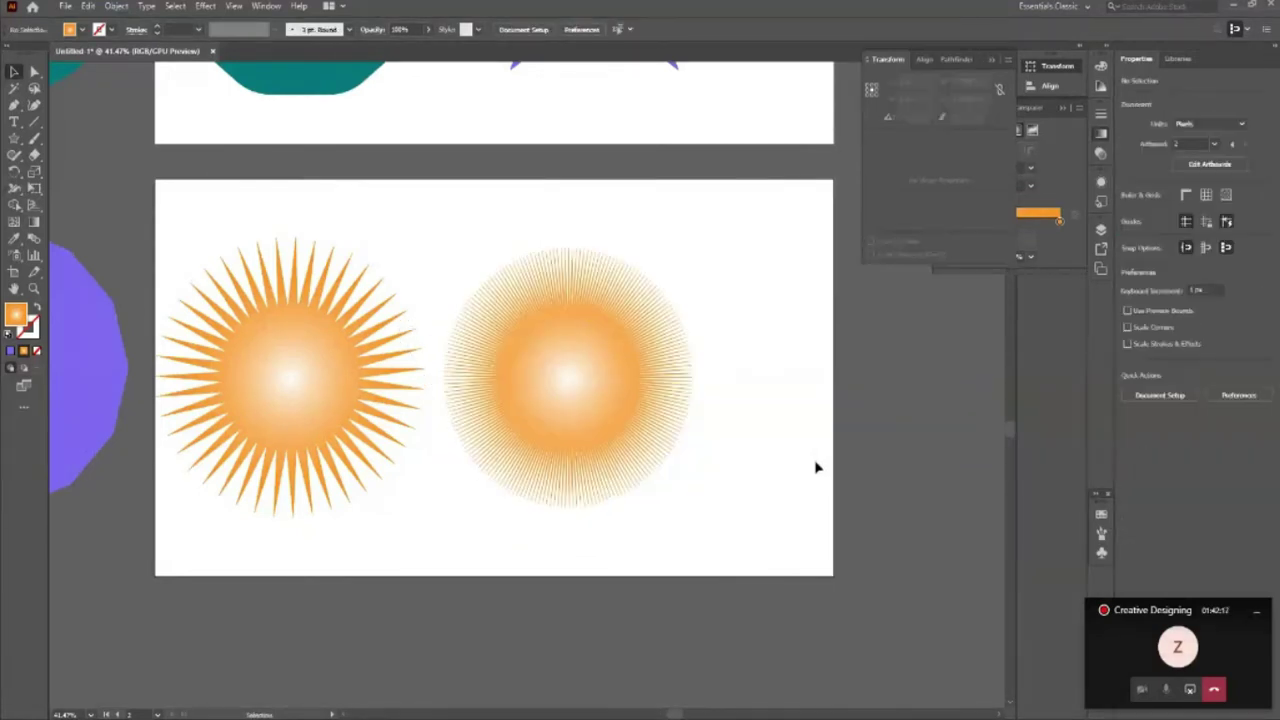
{"action": "left_click", "coordinate": [675, 453]}
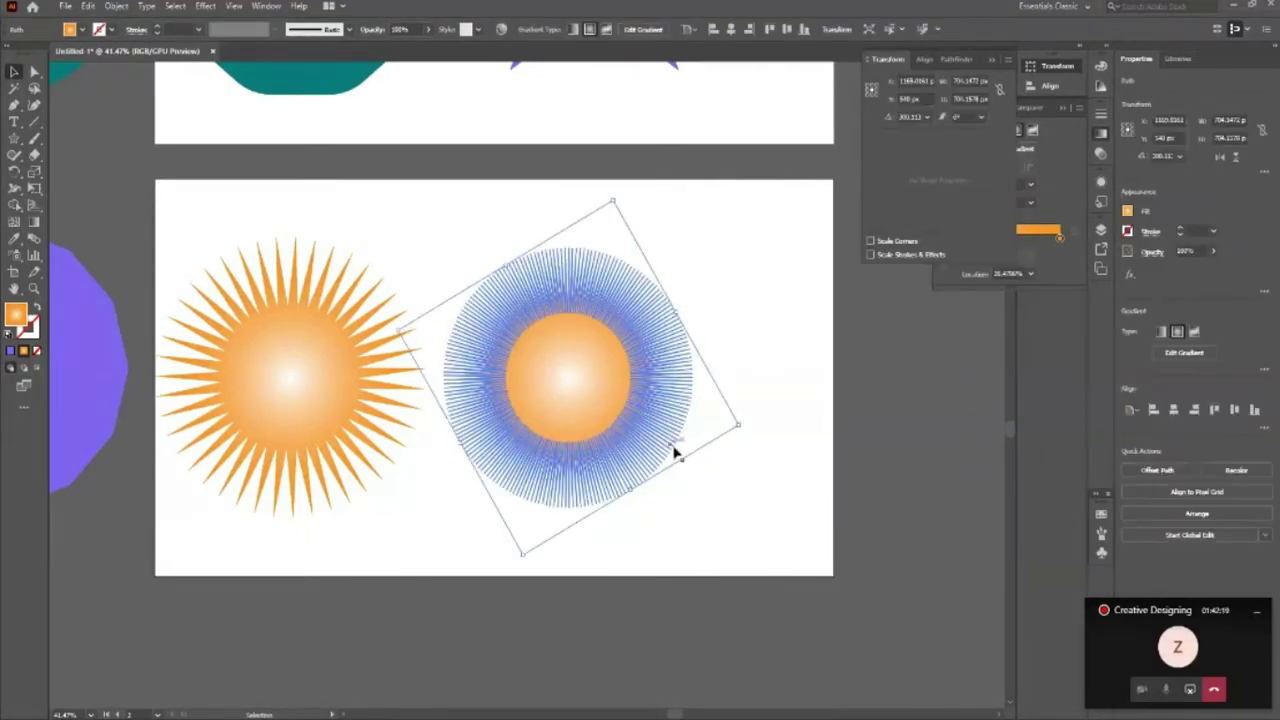
{"action": "left_click", "coordinate": [743, 560]}
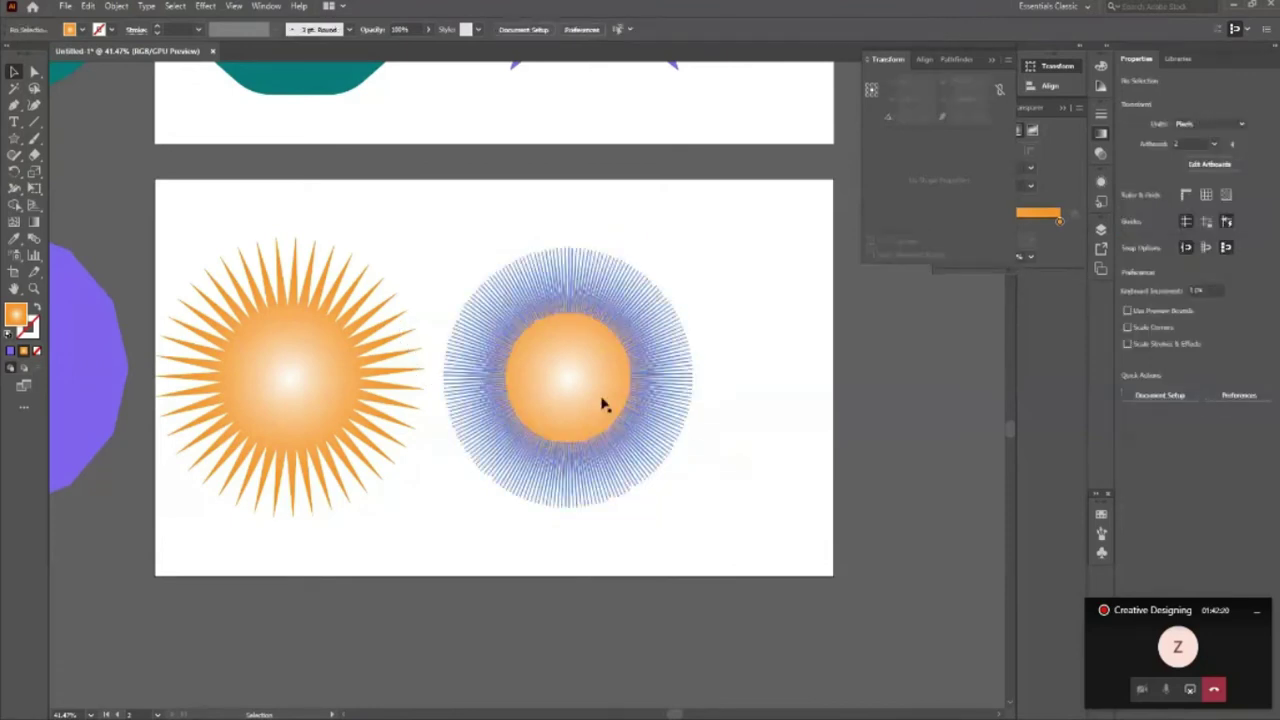
Step: Fill the dense starburst with red from the fill swatches
{"action": "left_click", "coordinate": [603, 404]}
{"action": "left_click", "coordinate": [69, 28]}
{"action": "left_click", "coordinate": [45, 55]}
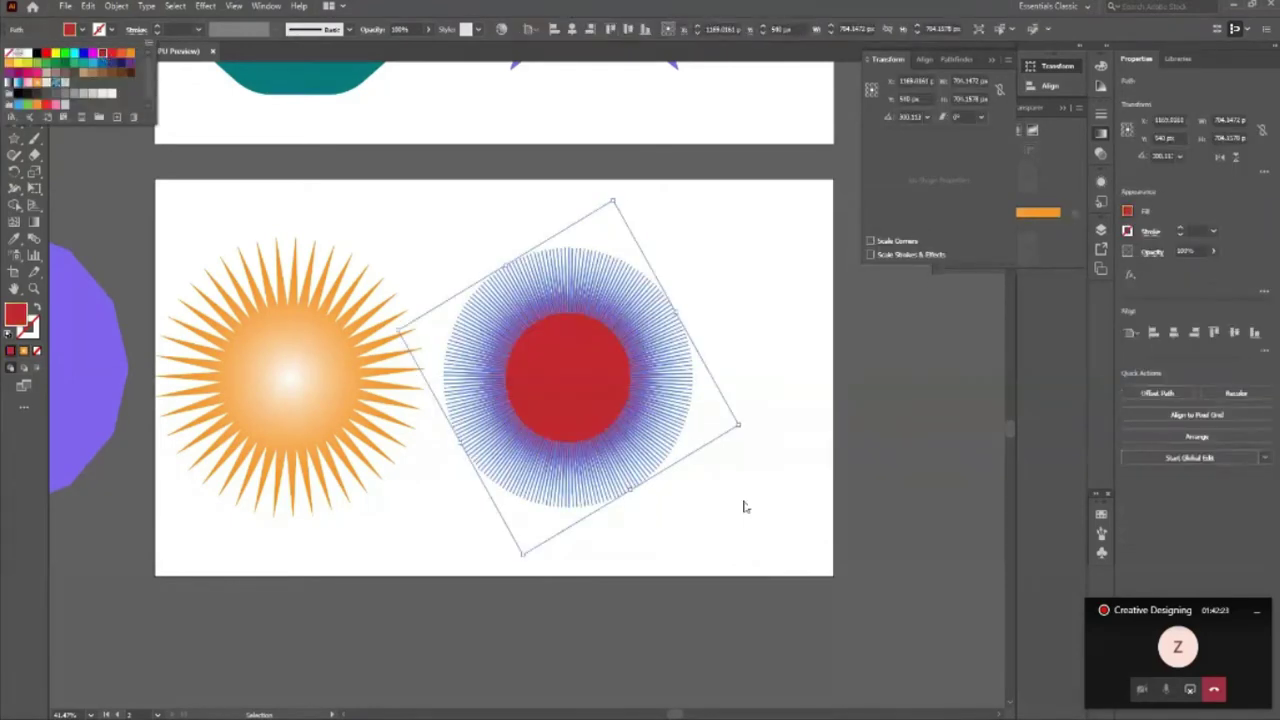
{"action": "left_click", "coordinate": [789, 552]}
Step: Pick the Star Tool and zoom out to show the orange sun beside the red starburst
{"action": "scroll", "coordinate": [883, 640], "scroll_direction": "down", "scroll_amount": 1}
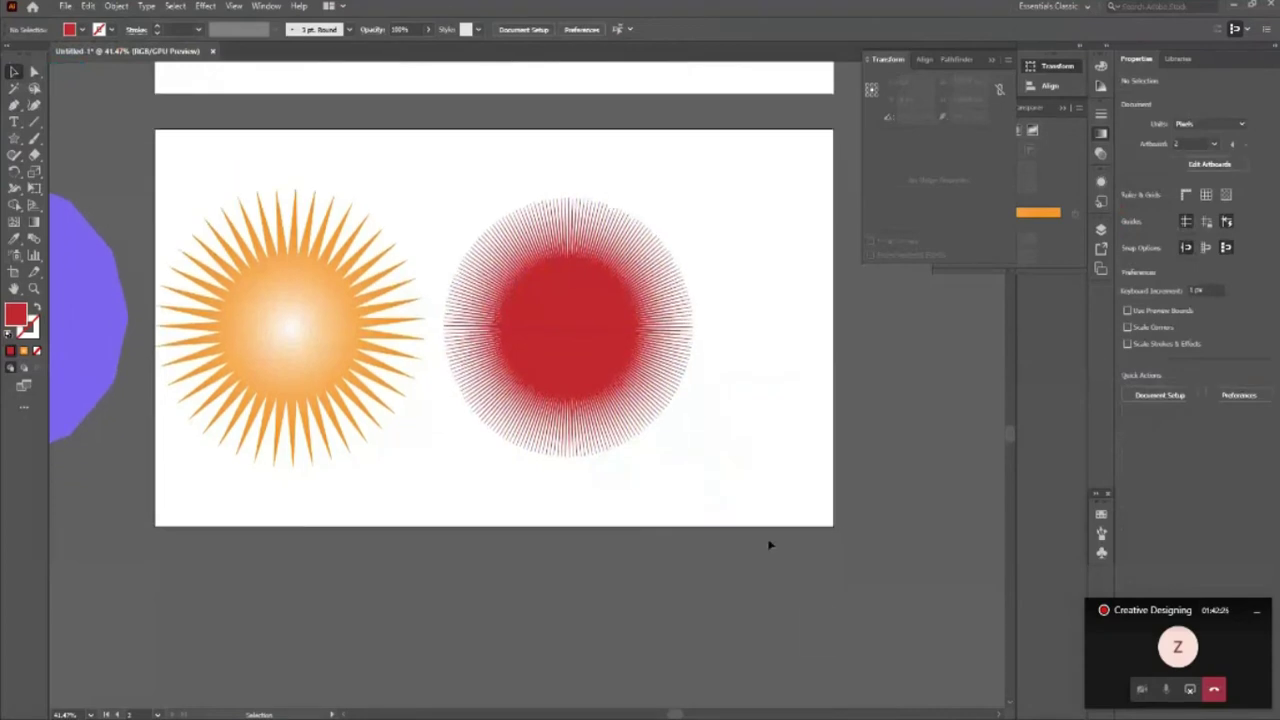
{"action": "key", "text": "z"}
{"action": "mouse_move", "coordinate": [811, 314]}
{"action": "left_mouse_down"}
{"action": "mouse_move", "coordinate": [907, 413]}
{"action": "mouse_move", "coordinate": [383, 289]}
{"action": "left_mouse_up"}
{"action": "left_click", "coordinate": [13, 138]}
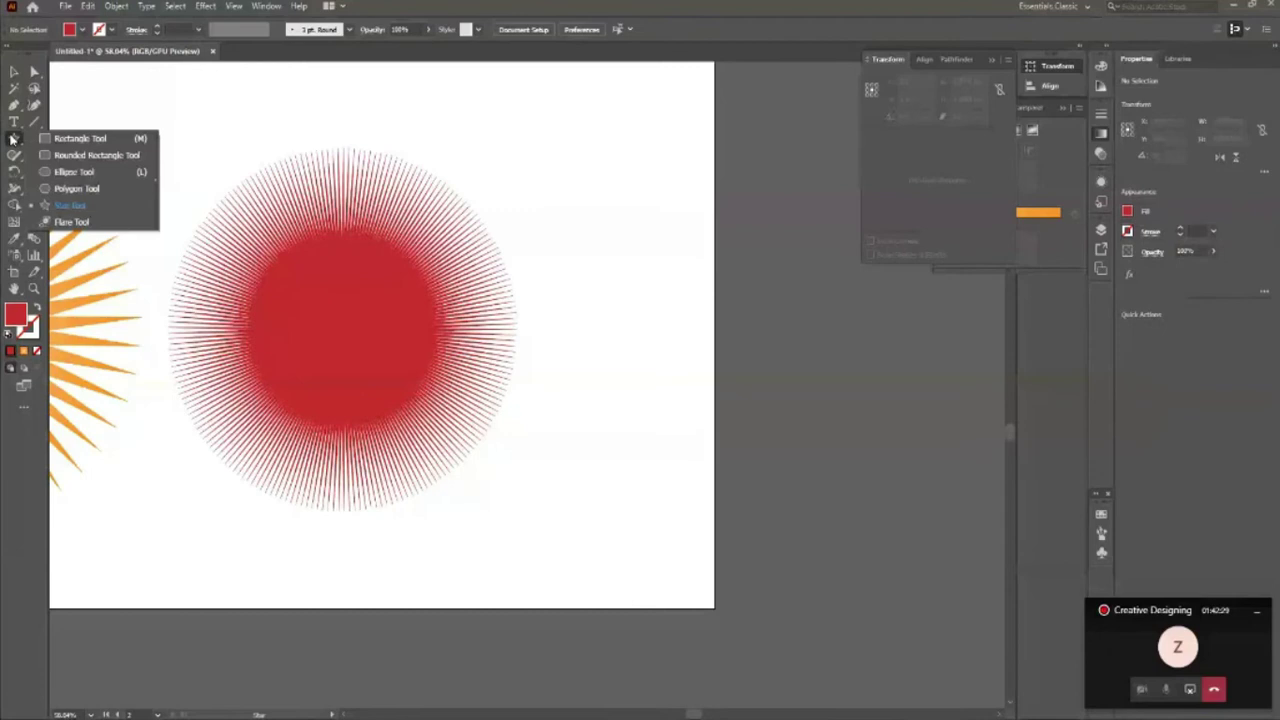
{"action": "left_click", "coordinate": [78, 209]}
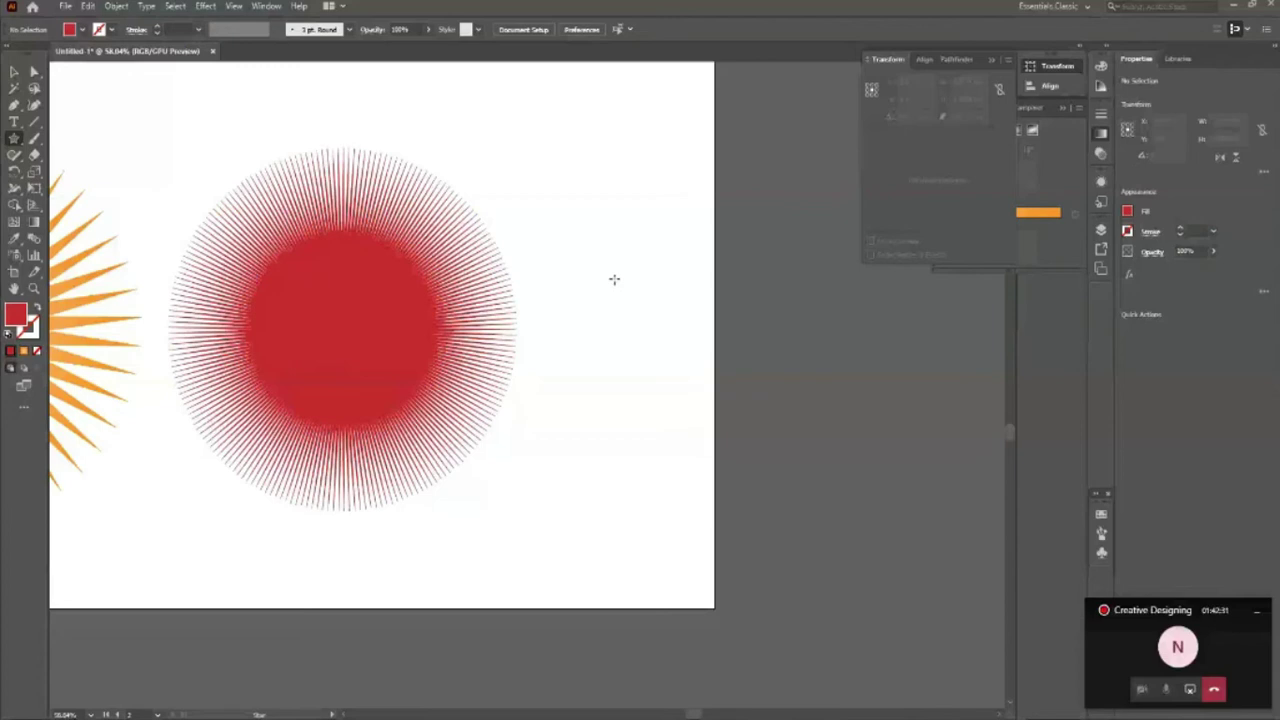
{"action": "scroll", "coordinate": [500, 340], "scroll_direction": "down", "scroll_amount": 3}
{"action": "key", "text": "v"}
{"action": "left_click", "coordinate": [166, 323]}
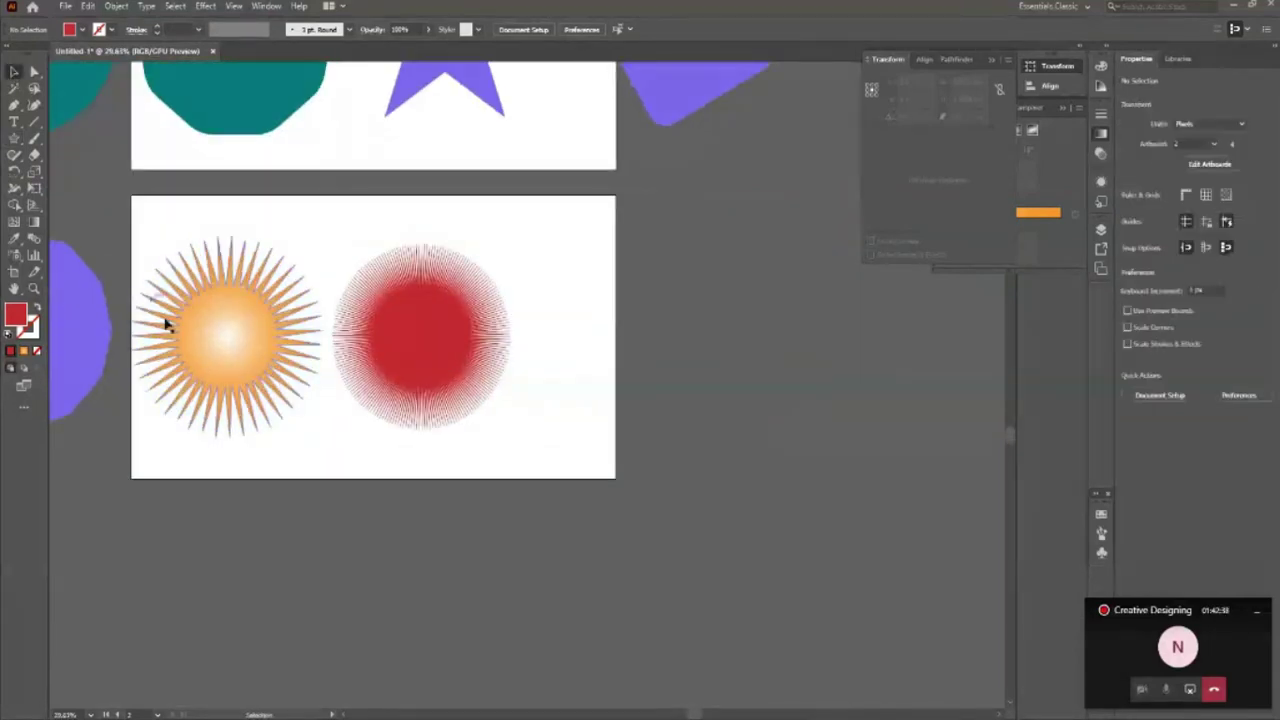
{"action": "left_click", "coordinate": [648, 379]}
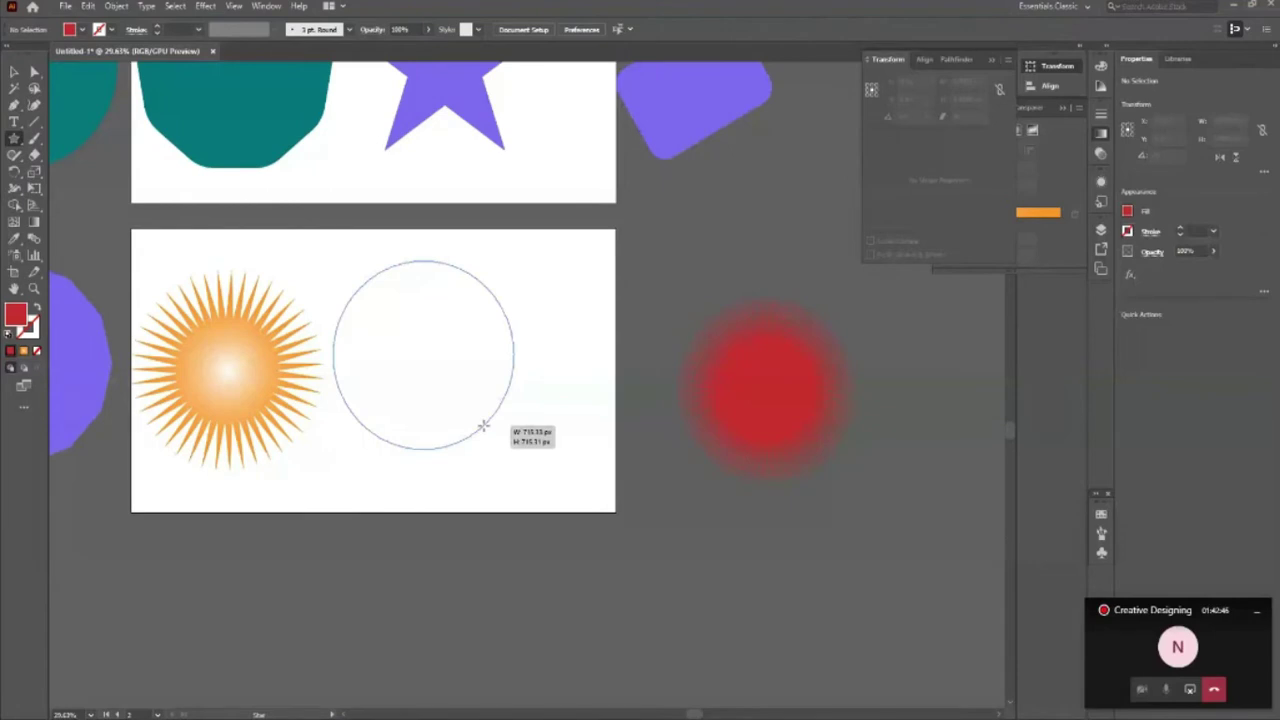
Step: Draw a dense many-pointed starburst beside the orange sun and nudge it into place
{"action": "left_click_drag", "start_coordinate": [483, 425], "coordinate": [483, 425]}
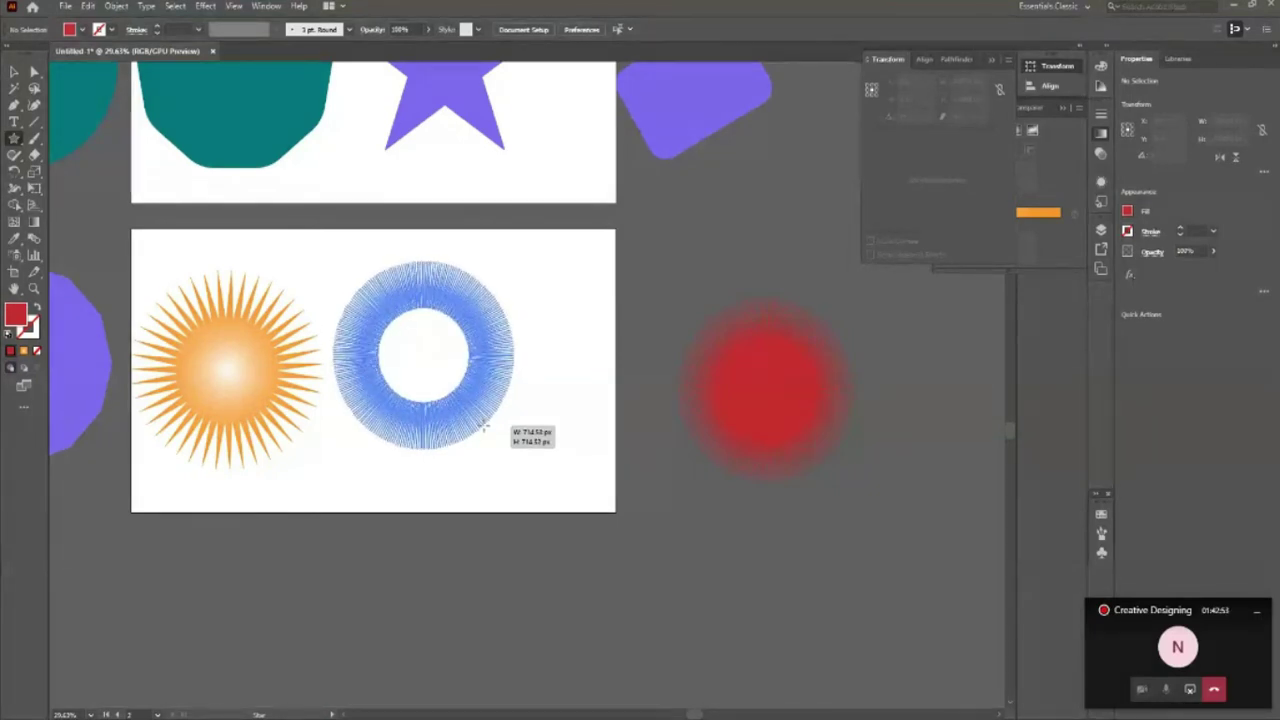
{"action": "left_click_drag", "start_coordinate": [483, 425], "coordinate": [483, 425]}
{"action": "left_click", "coordinate": [12, 72]}
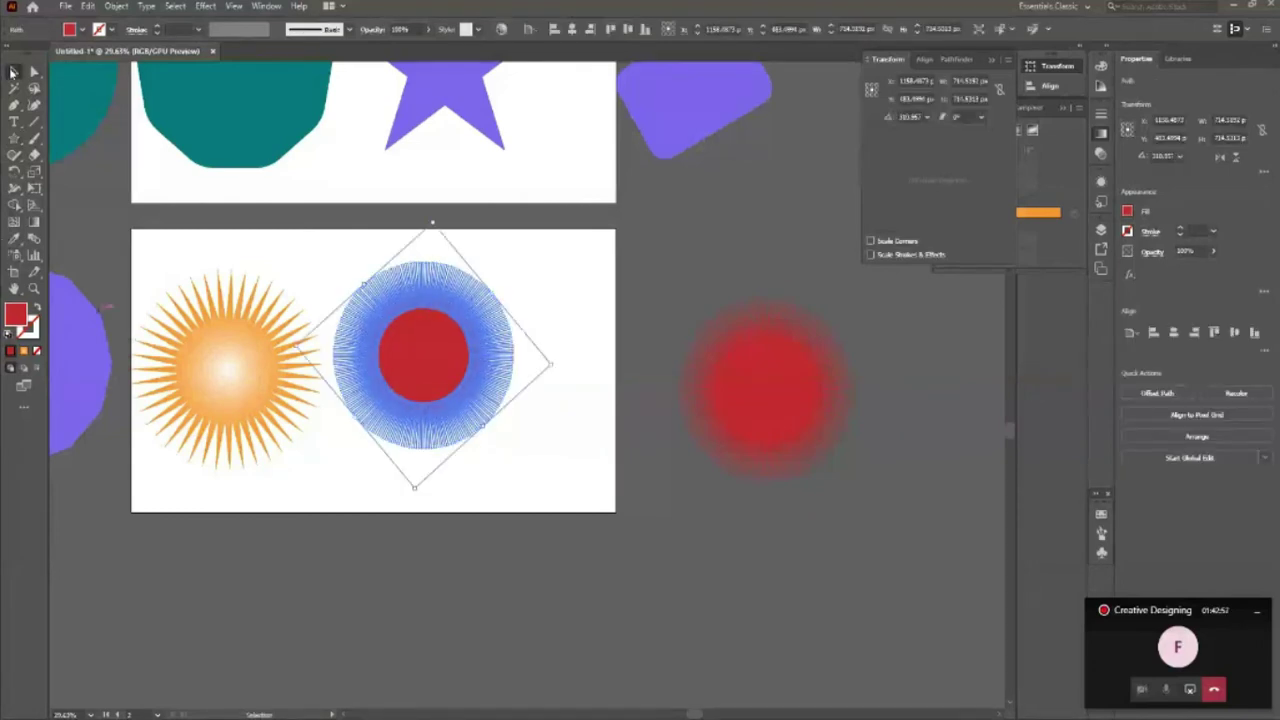
{"action": "left_click", "coordinate": [549, 488]}
{"action": "left_click_drag", "start_coordinate": [423, 380], "coordinate": [445, 386]}
{"action": "left_click", "coordinate": [537, 494]}
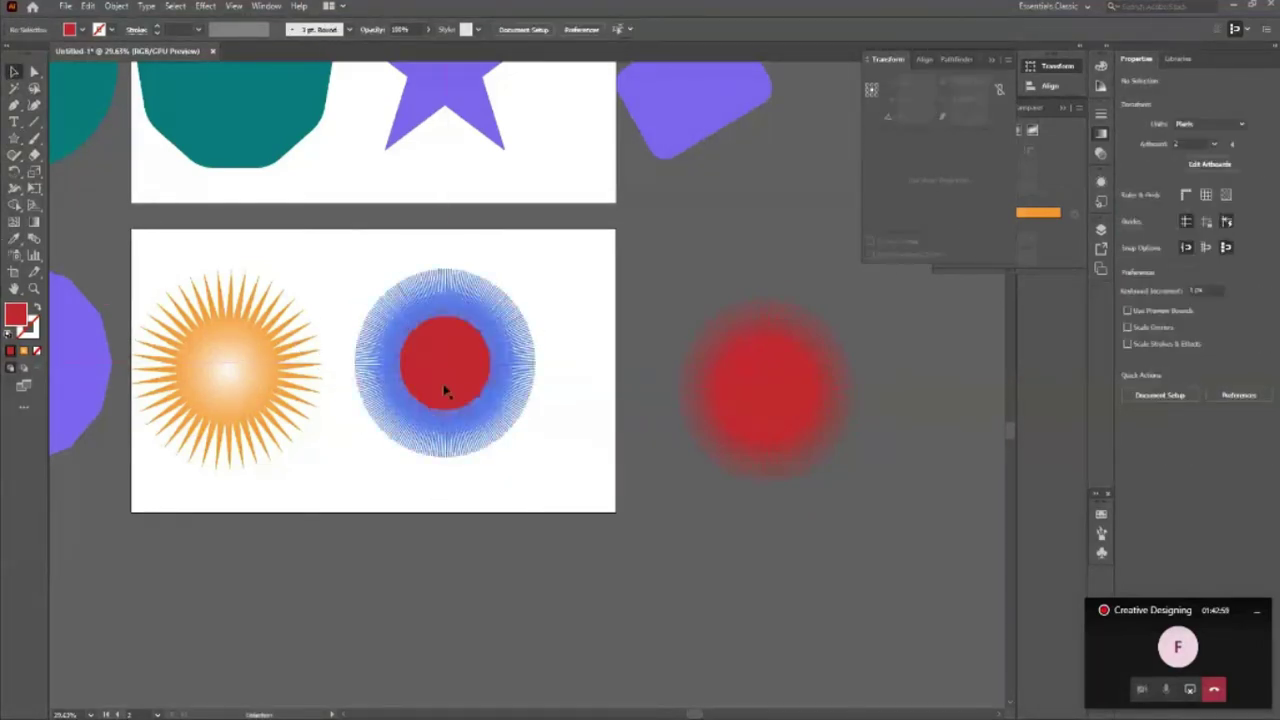
{"action": "left_click", "coordinate": [445, 390]}
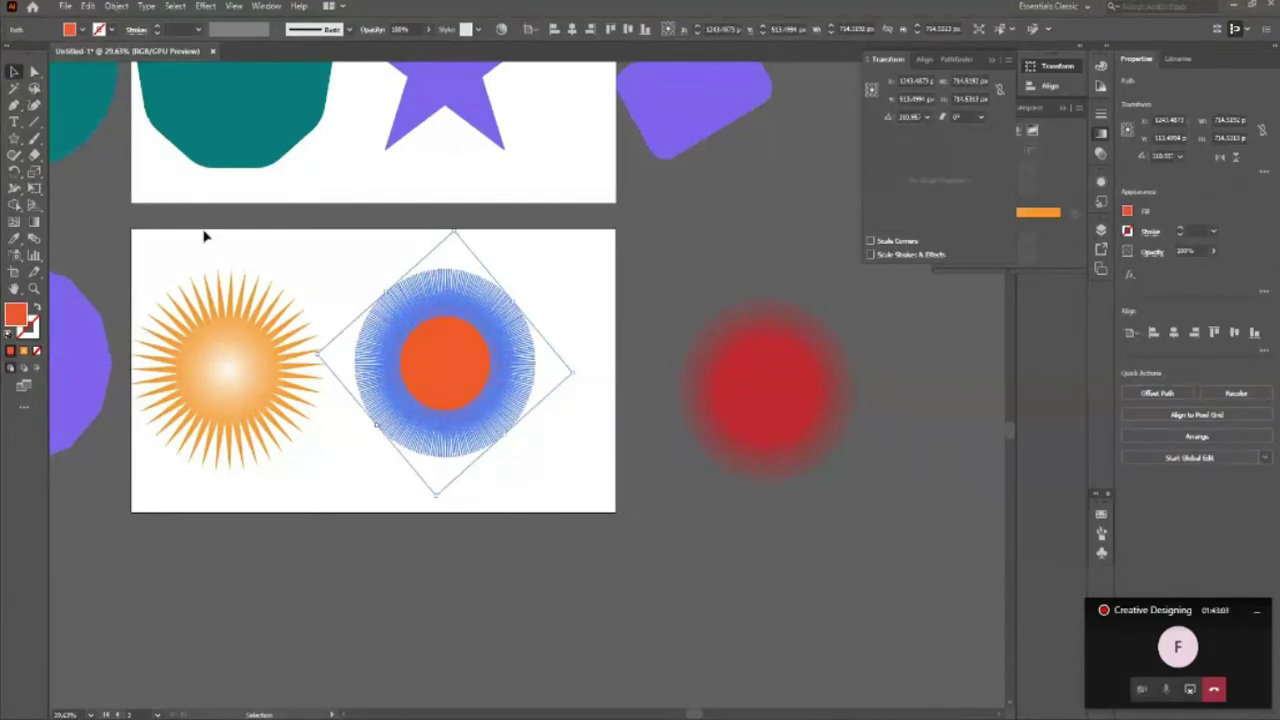
Step: Recolour the starburst with the octagon's teal using the Eyedropper
{"action": "key", "text": "i"}
{"action": "left_click", "coordinate": [264, 120]}
{"action": "left_click", "coordinate": [12, 72]}
{"action": "left_click", "coordinate": [600, 620]}
{"action": "key", "text": "z"}
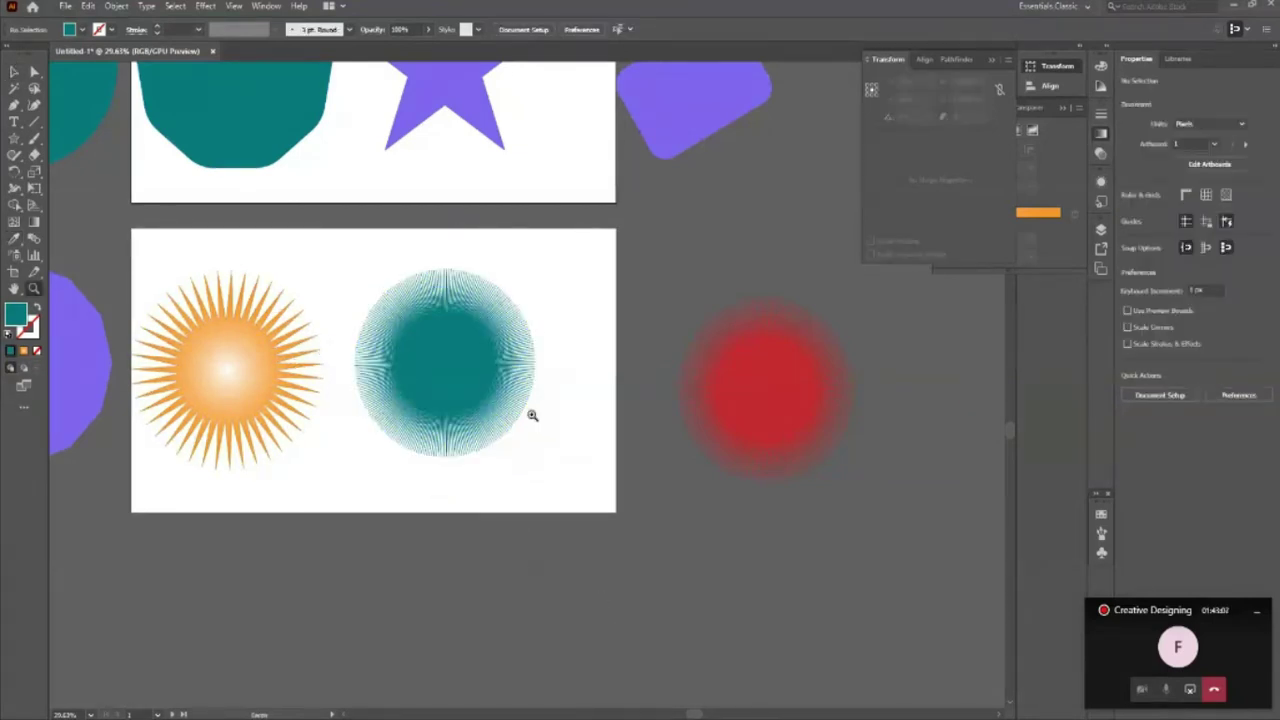
{"action": "key", "text": "b"}
{"action": "scroll", "coordinate": [532, 415], "scroll_direction": "up", "scroll_amount": 6}
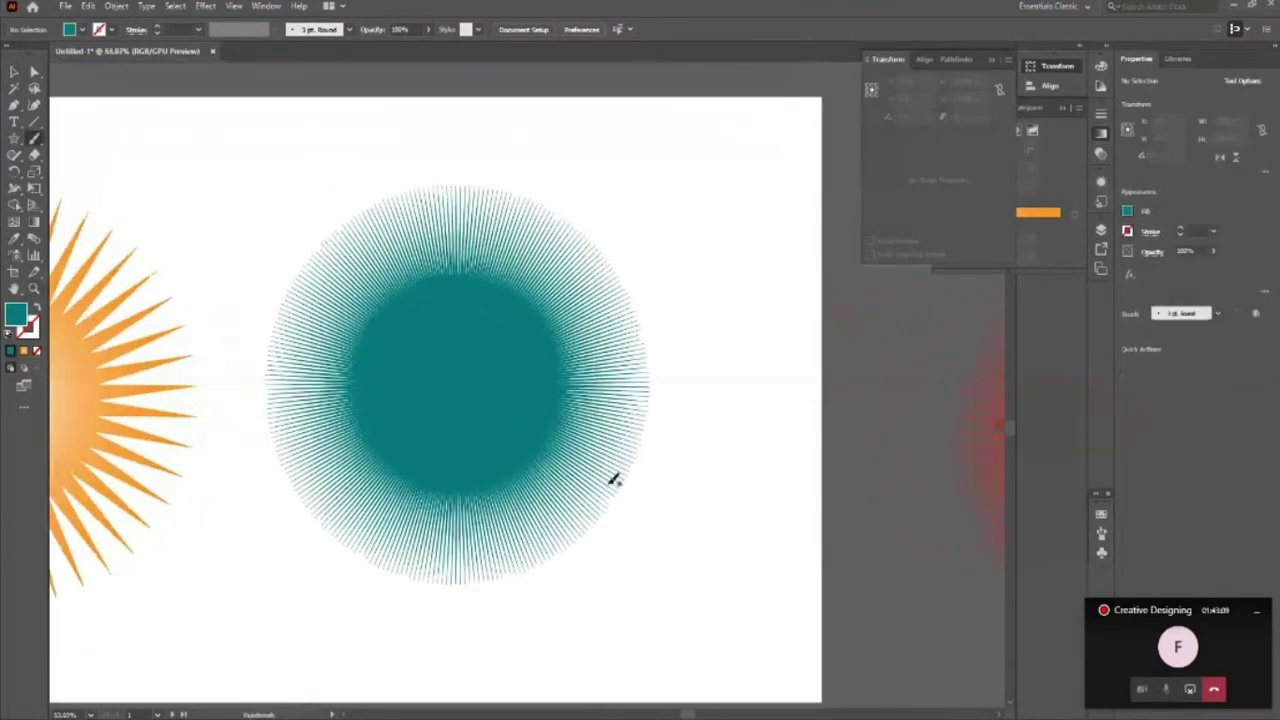
Step: Shift the teal starburst slightly to the right
{"action": "key", "text": "shift+e"}
{"action": "left_click", "coordinate": [585, 480], "text": "ctrl"}
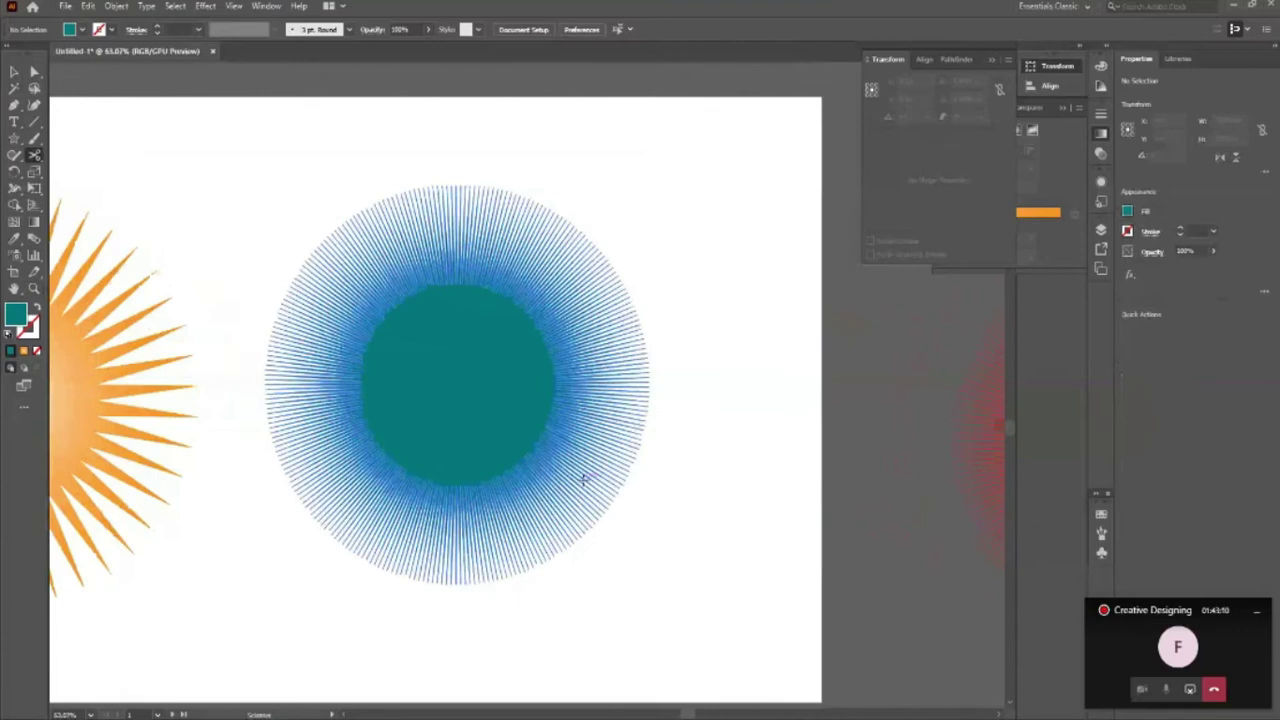
{"action": "key", "text": "v"}
{"action": "key", "text": "ctrl+shift+a"}
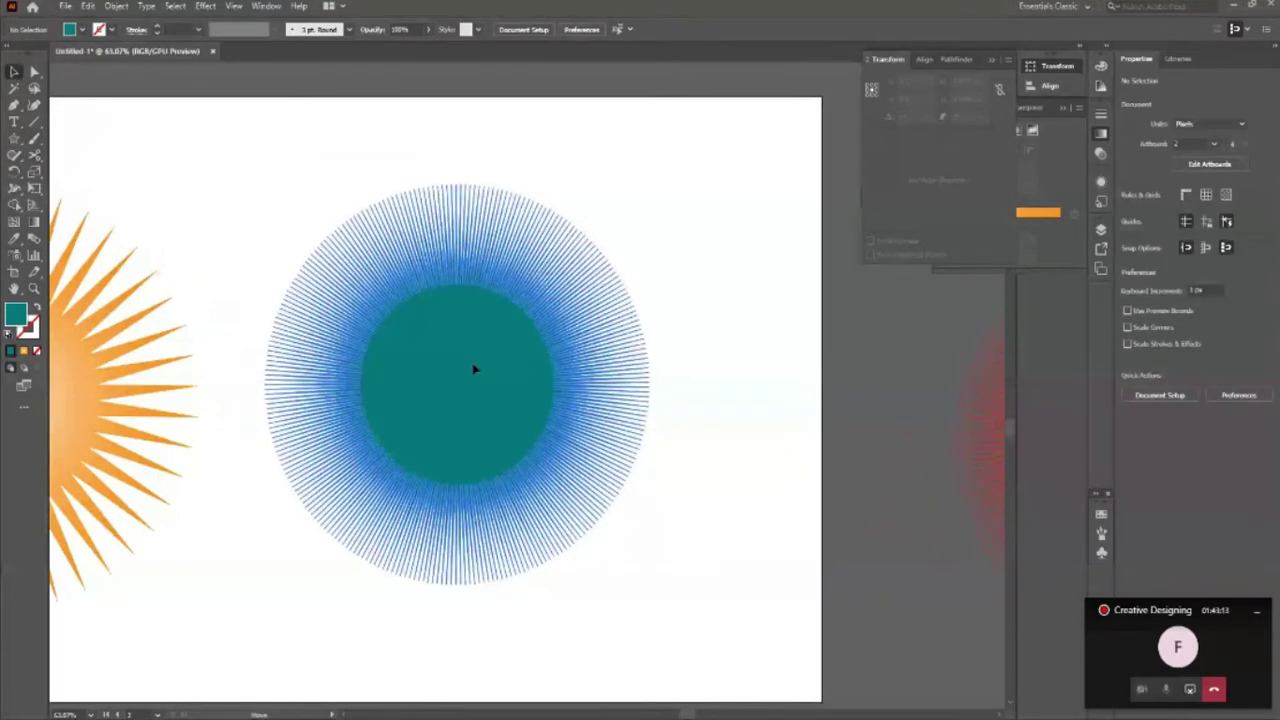
{"action": "mouse_move", "coordinate": [474, 369]}
{"action": "left_mouse_down"}
{"action": "mouse_move", "coordinate": [468, 390]}
{"action": "mouse_move", "coordinate": [590, 603]}
{"action": "left_mouse_up"}
Step: Draw a circle over the starburst as an unfilled outline with a 10 pt stroke
{"action": "key", "text": "l"}
{"action": "left_click", "coordinate": [14, 72]}
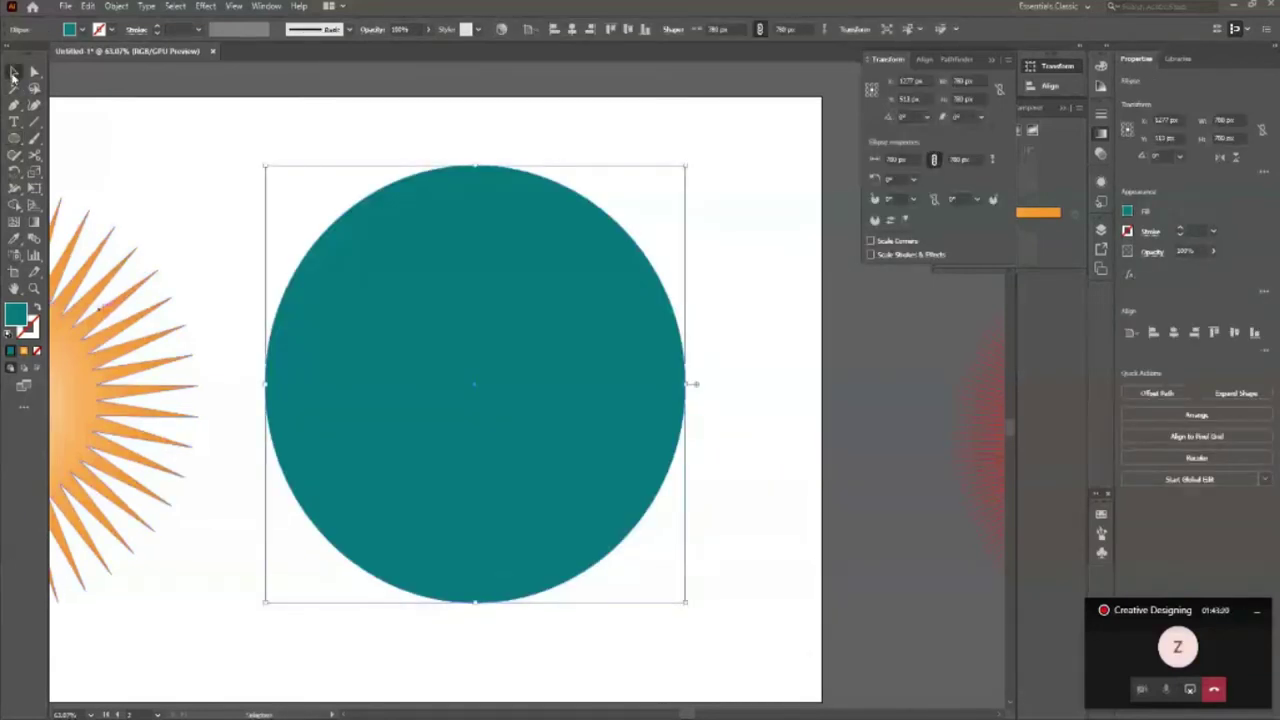
{"action": "key", "text": "shift+x"}
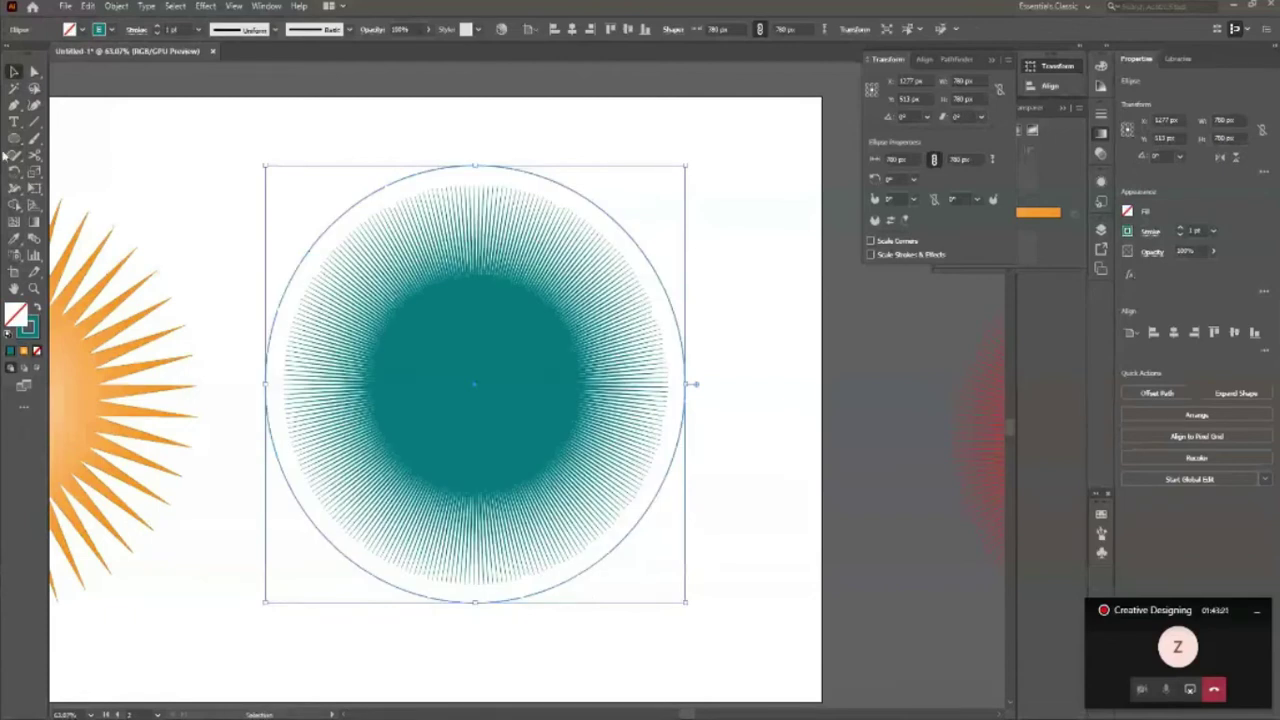
{"action": "left_click", "coordinate": [156, 27]}
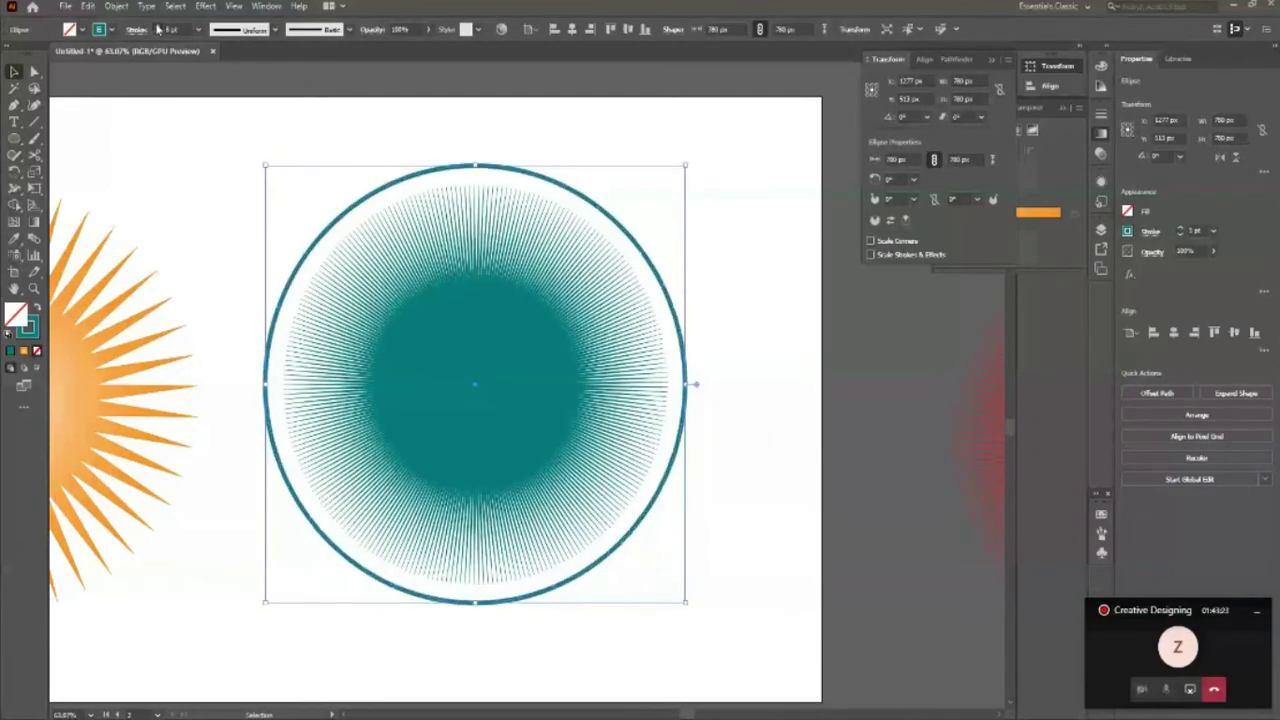
{"action": "left_click", "coordinate": [808, 706]}
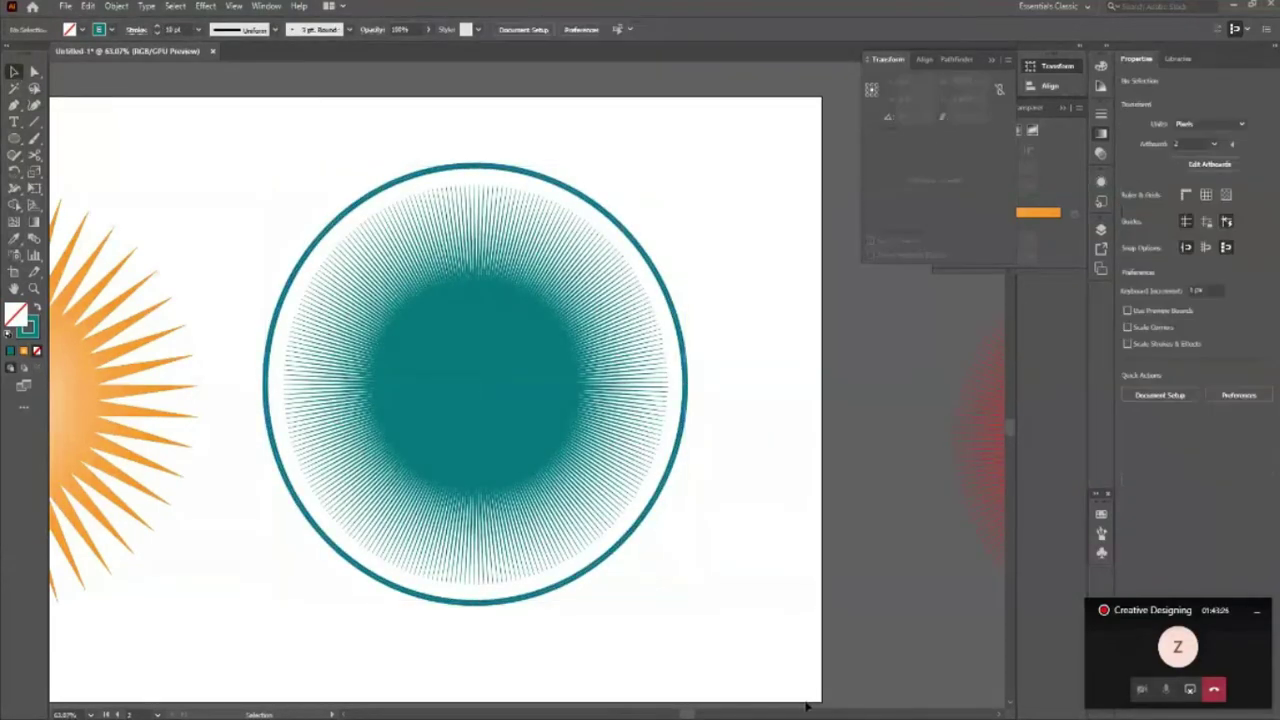
Step: Resize the teal ring so it hugs the starburst's spike tips
{"action": "left_click", "coordinate": [574, 486]}
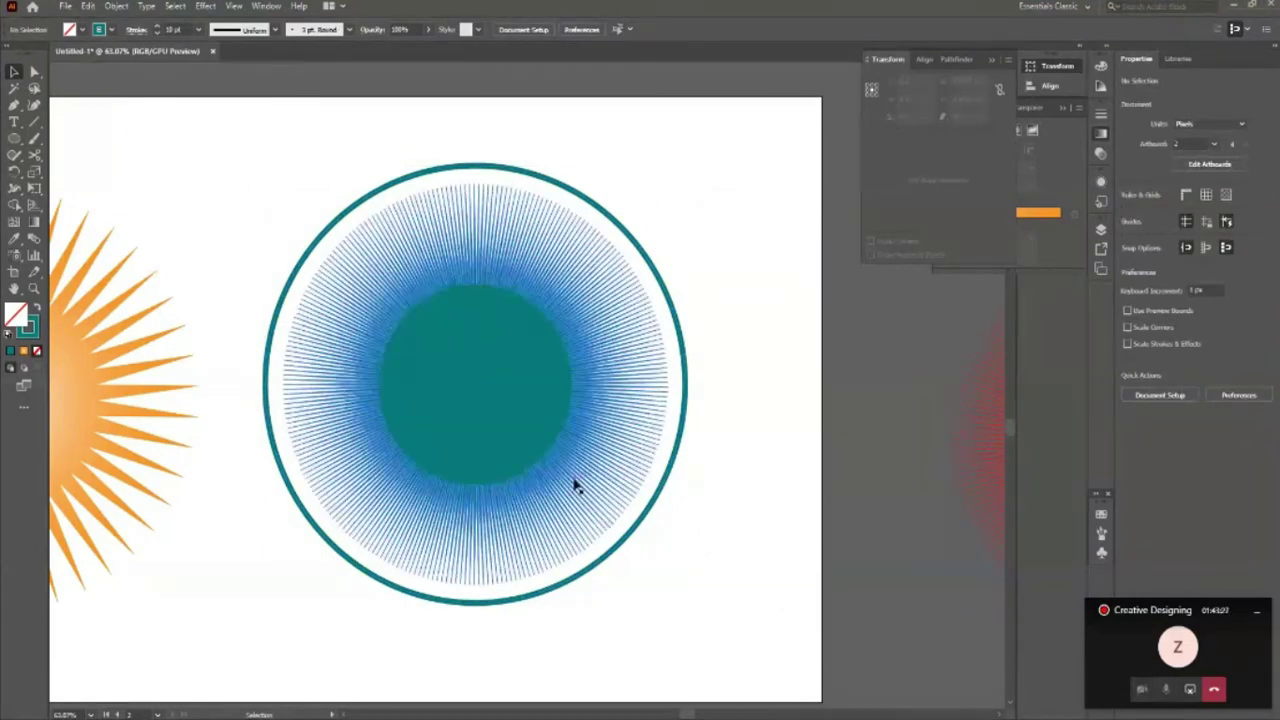
{"action": "left_click", "coordinate": [631, 537], "text": "shift"}
{"action": "left_click", "coordinate": [631, 537], "text": "shift"}
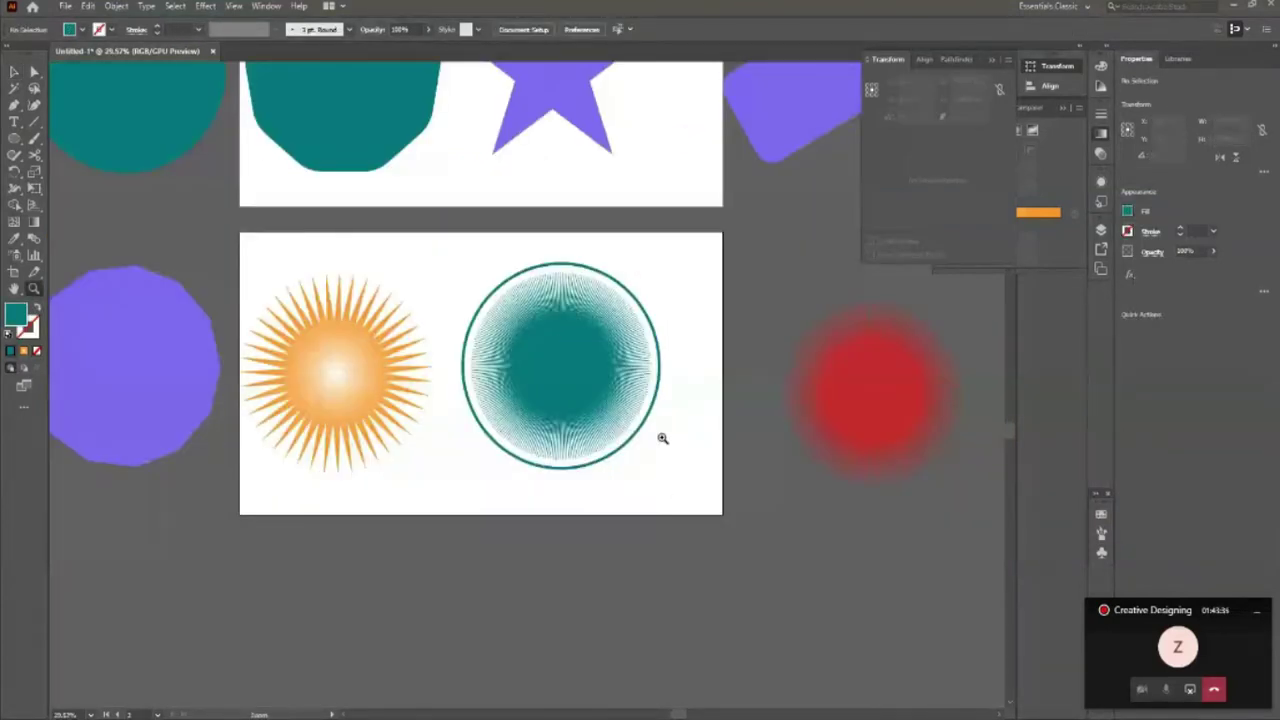
{"action": "left_click_drag", "start_coordinate": [660, 437], "coordinate": [728, 516]}
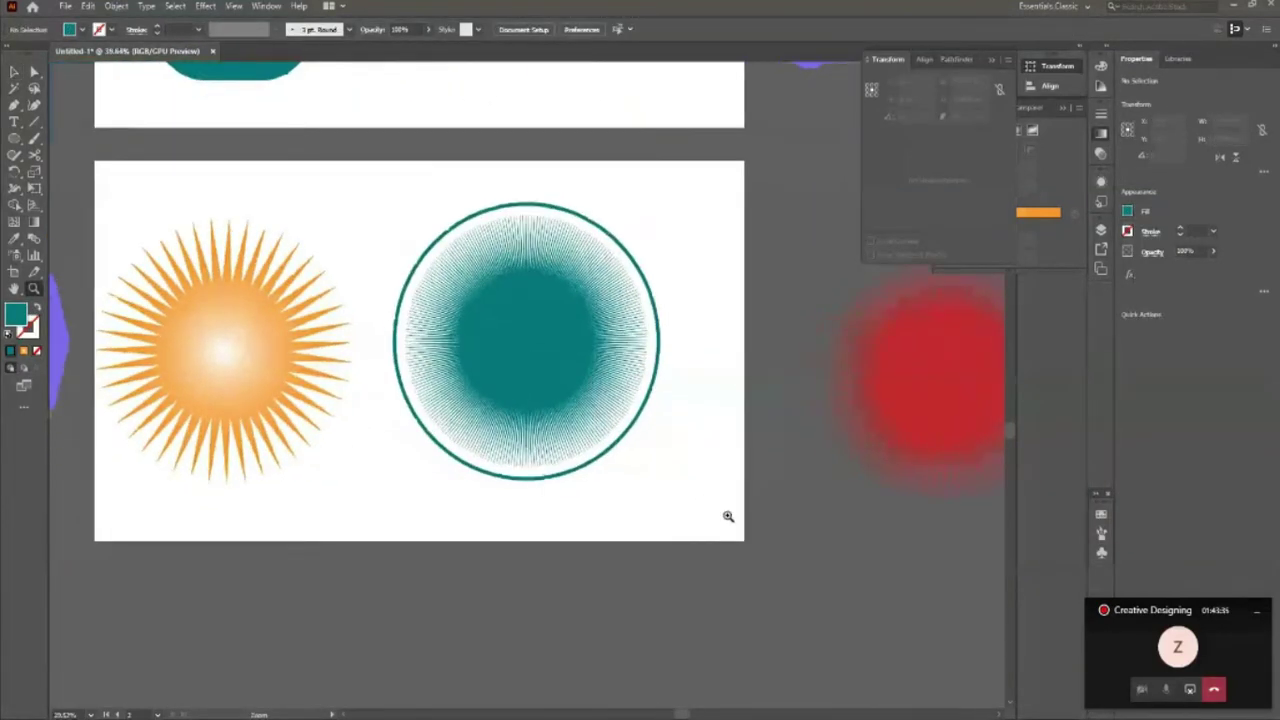
{"action": "key", "text": "v"}
{"action": "left_click", "coordinate": [463, 429]}
{"action": "left_click", "coordinate": [537, 486]}
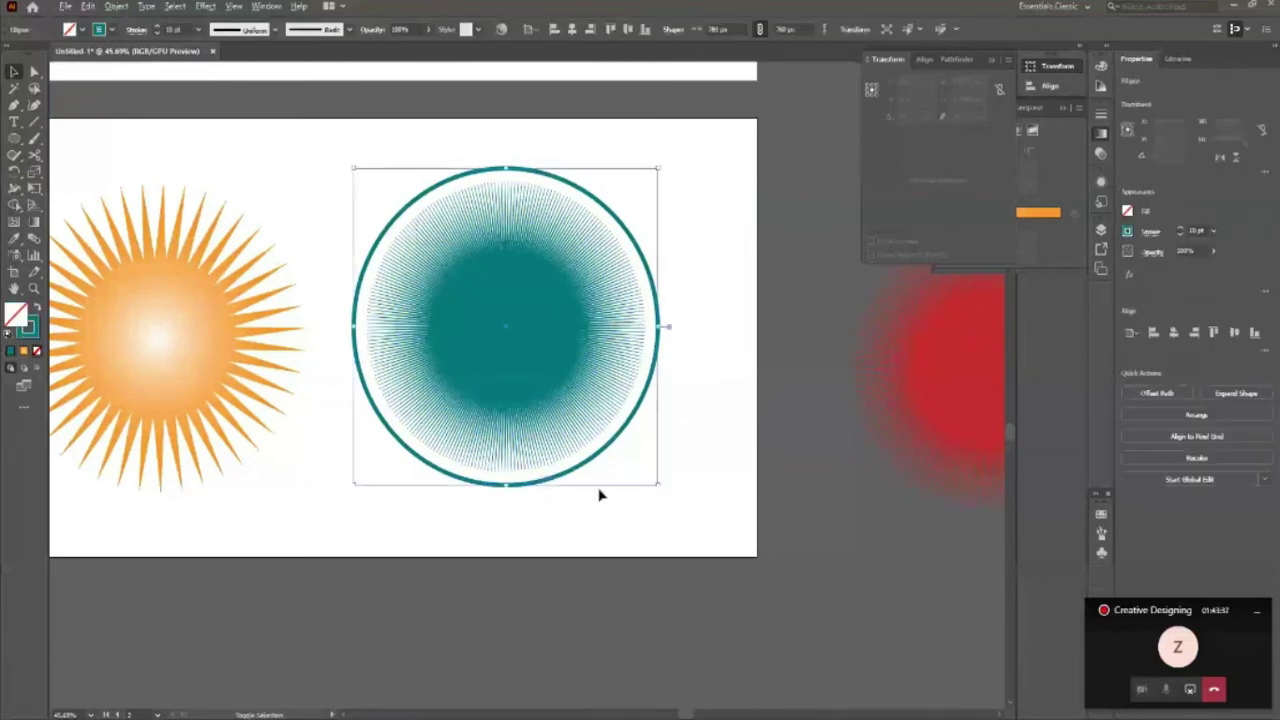
{"action": "left_click_drag", "start_coordinate": [657, 484], "coordinate": [658, 479]}
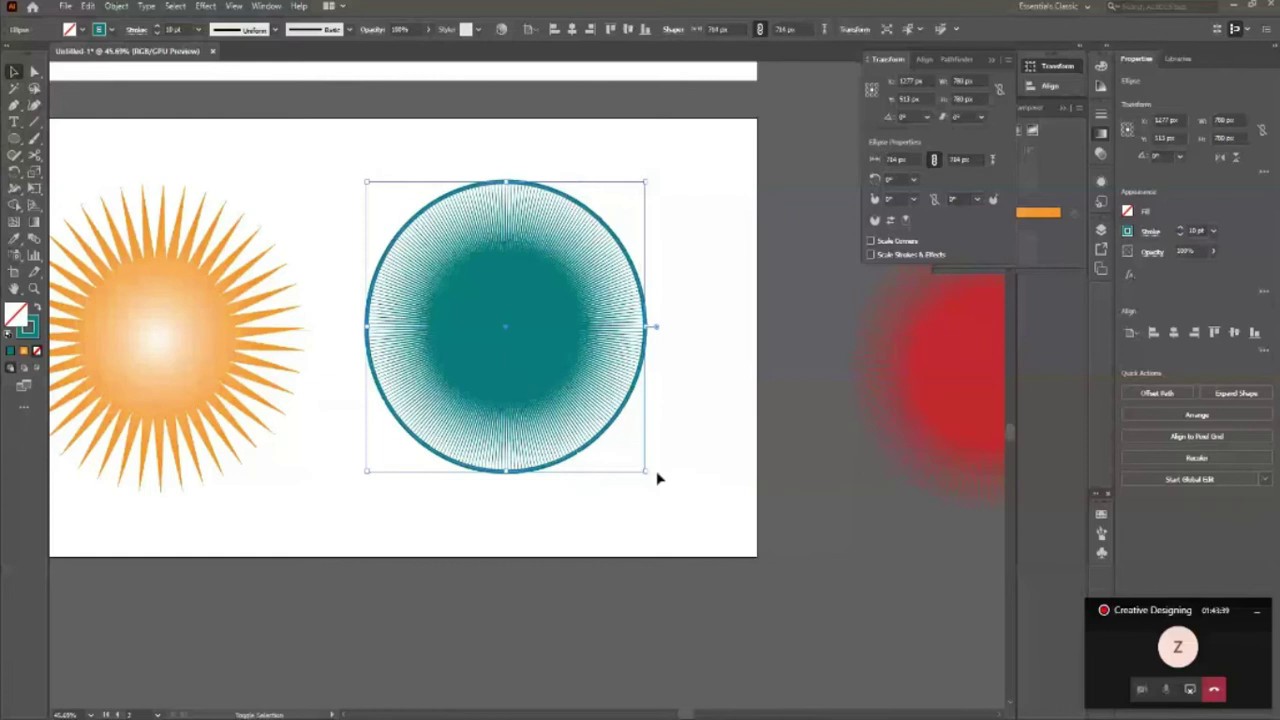
{"action": "left_click", "coordinate": [537, 466]}
{"action": "scroll", "coordinate": [537, 466], "scroll_direction": "down", "scroll_amount": 2}
Step: Position the red starburst just outside the second artboard's right edge
{"action": "left_click", "coordinate": [946, 366]}
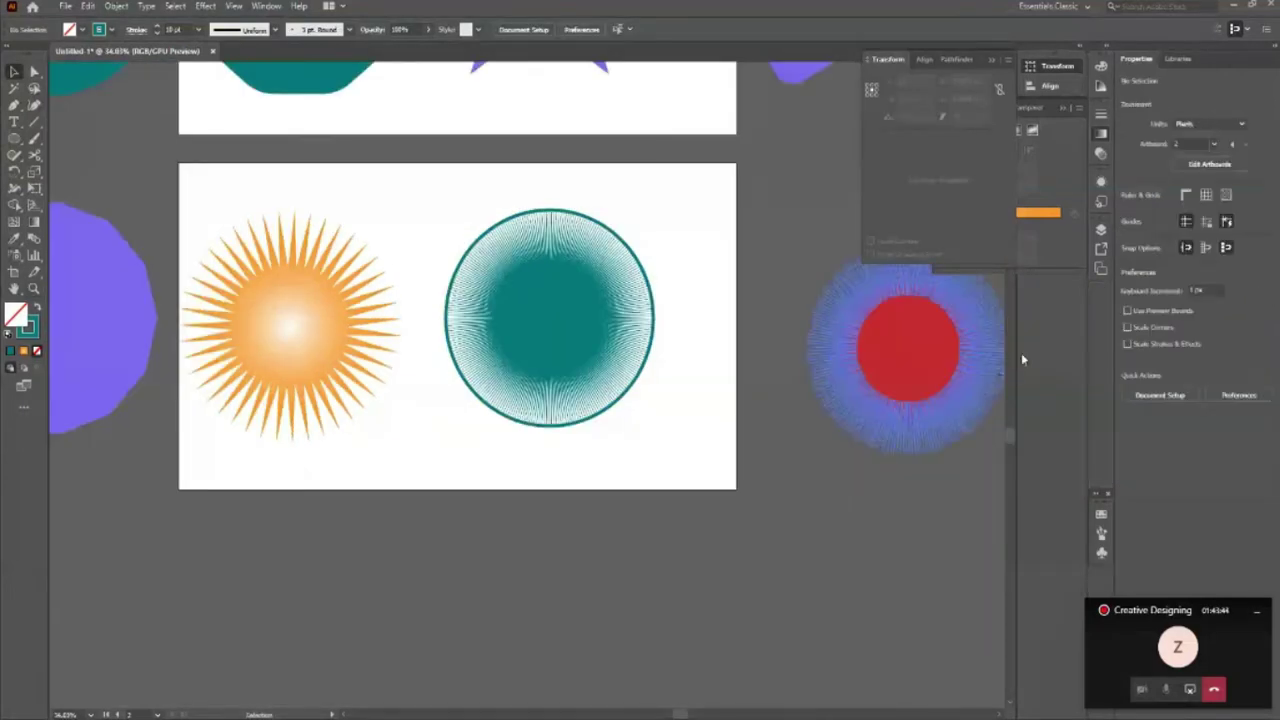
{"action": "left_click_drag", "start_coordinate": [946, 366], "coordinate": [838, 350]}
{"action": "left_click", "coordinate": [826, 529]}
{"action": "scroll", "coordinate": [443, 523], "scroll_direction": "up", "scroll_amount": 1}
{"action": "scroll", "coordinate": [466, 517], "scroll_direction": "down", "scroll_amount": 1}
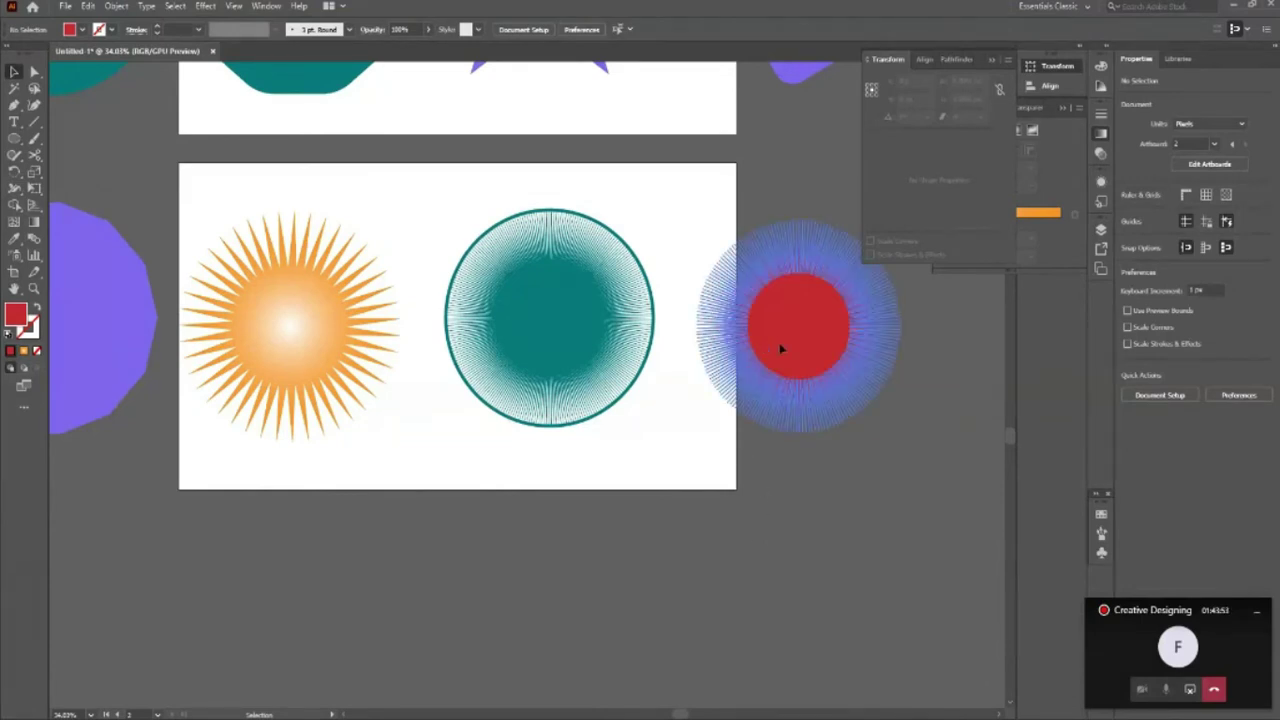
{"action": "left_click_drag", "start_coordinate": [762, 355], "coordinate": [819, 355]}
{"action": "left_click", "coordinate": [654, 480]}
{"action": "left_click", "coordinate": [870, 330]}
{"action": "left_click", "coordinate": [711, 436]}
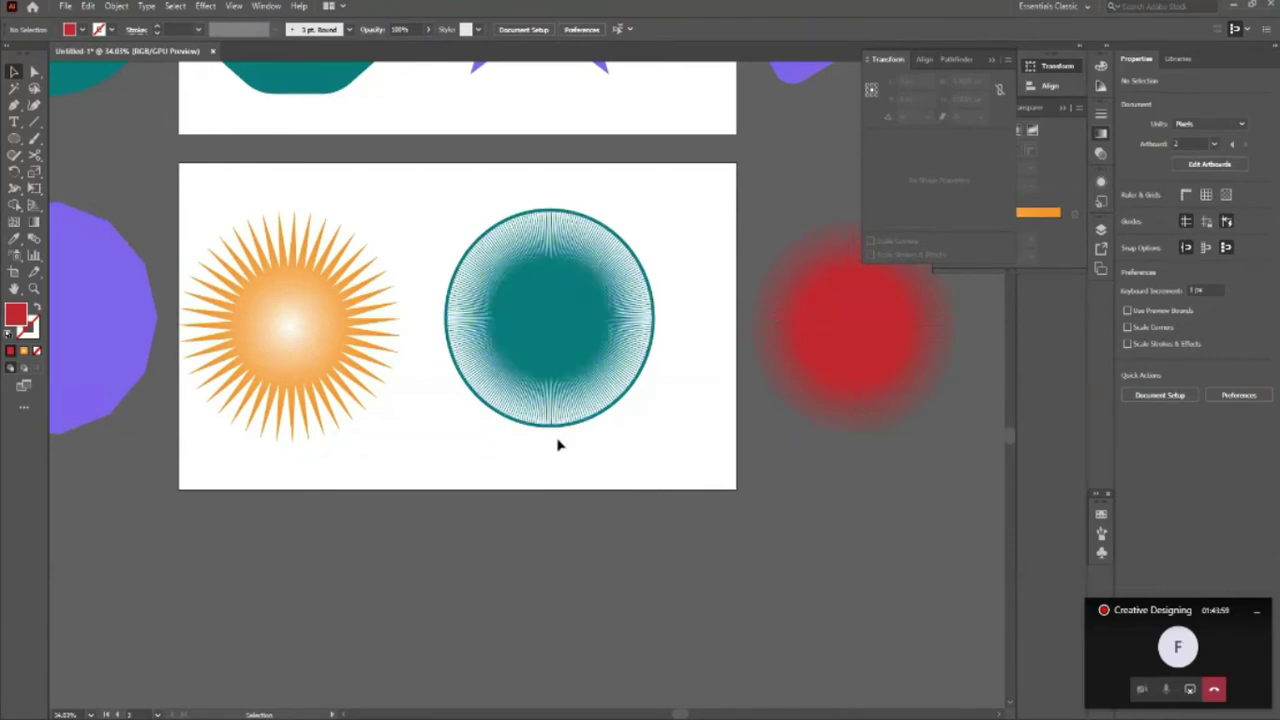
Step: Zoom out to show the artboards and close the floating Transform panel
{"action": "scroll", "coordinate": [340, 430], "scroll_direction": "down", "scroll_amount": 2}
{"action": "scroll", "coordinate": [358, 446], "scroll_direction": "down", "scroll_amount": 2}
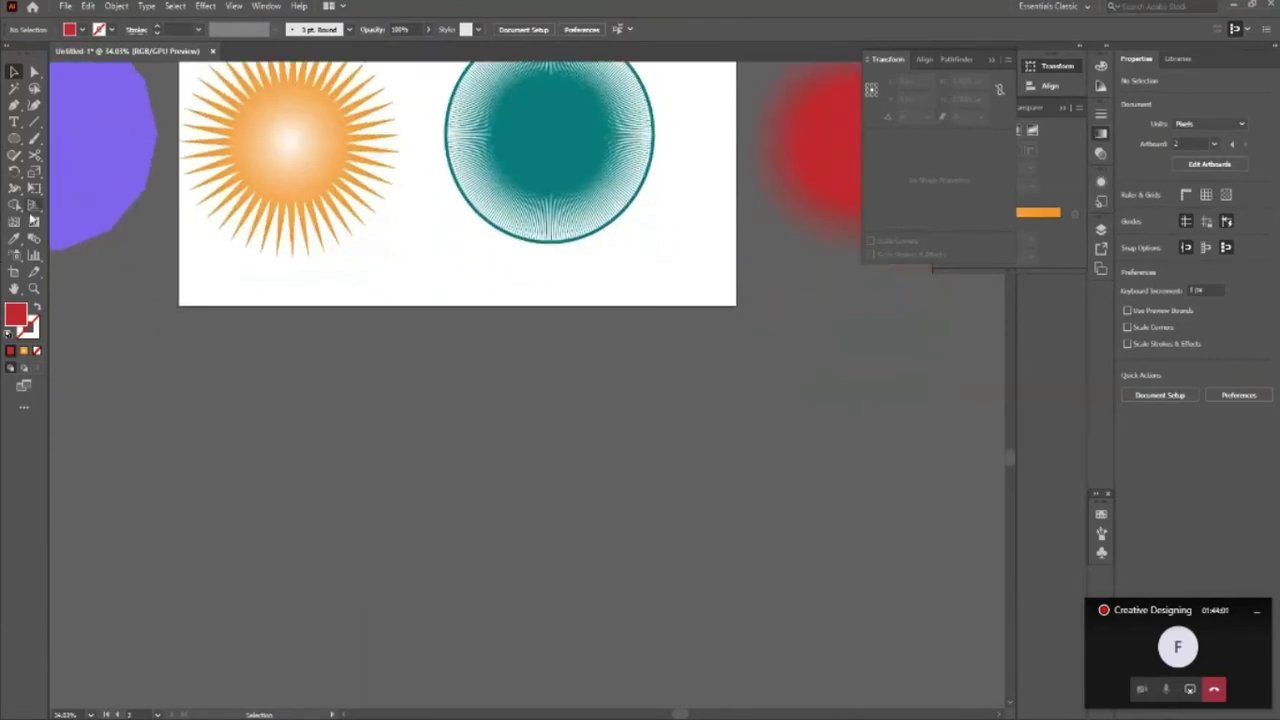
{"action": "scroll", "coordinate": [528, 454], "scroll_direction": "up", "scroll_amount": 2}
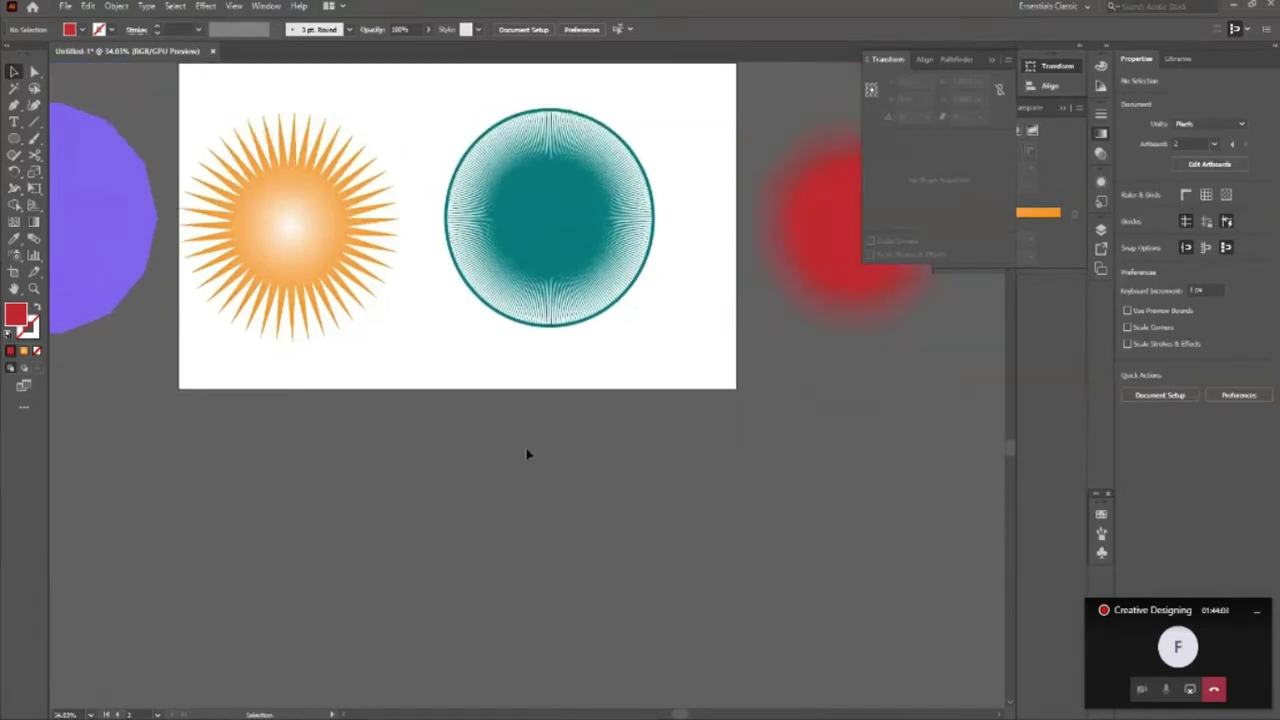
{"action": "scroll", "coordinate": [578, 505], "scroll_direction": "up", "scroll_amount": 2}
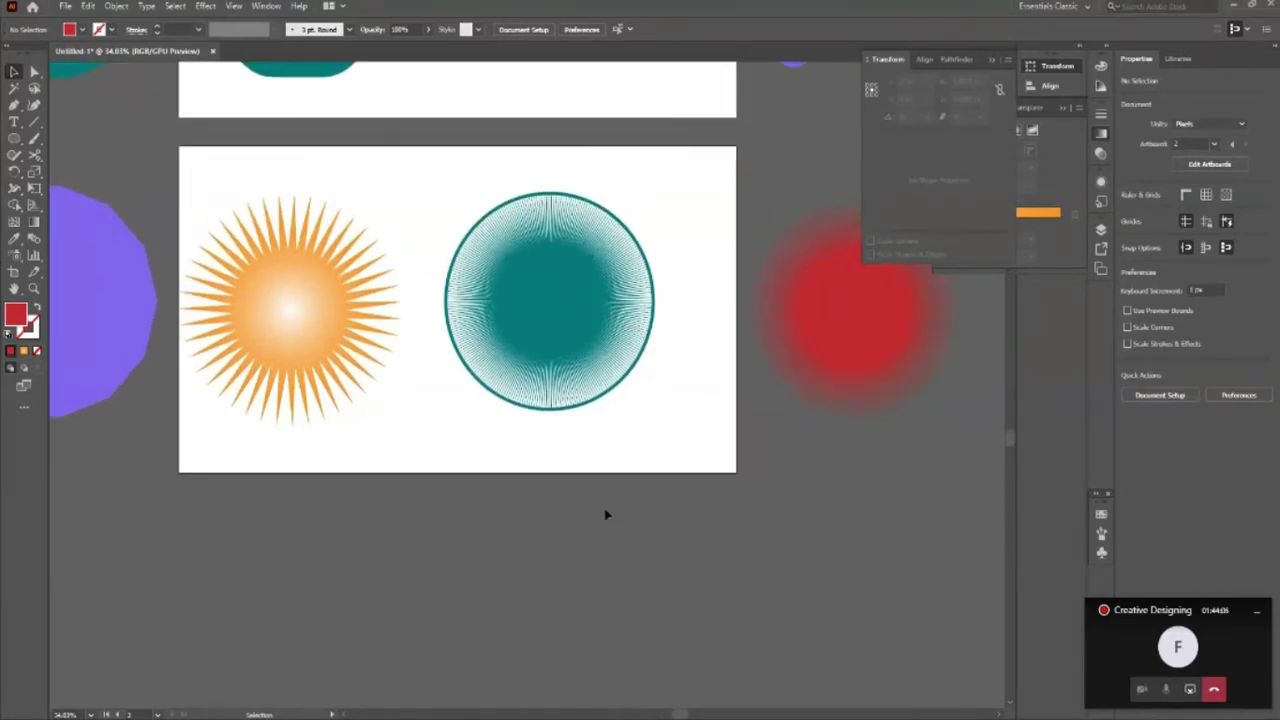
{"action": "scroll", "coordinate": [494, 549], "scroll_direction": "up", "scroll_amount": 1}
{"action": "scroll", "coordinate": [514, 523], "scroll_direction": "up", "scroll_amount": 1}
{"action": "scroll", "coordinate": [514, 523], "scroll_direction": "down", "scroll_amount": 1}
{"action": "scroll", "coordinate": [515, 528], "scroll_direction": "down", "scroll_amount": 1}
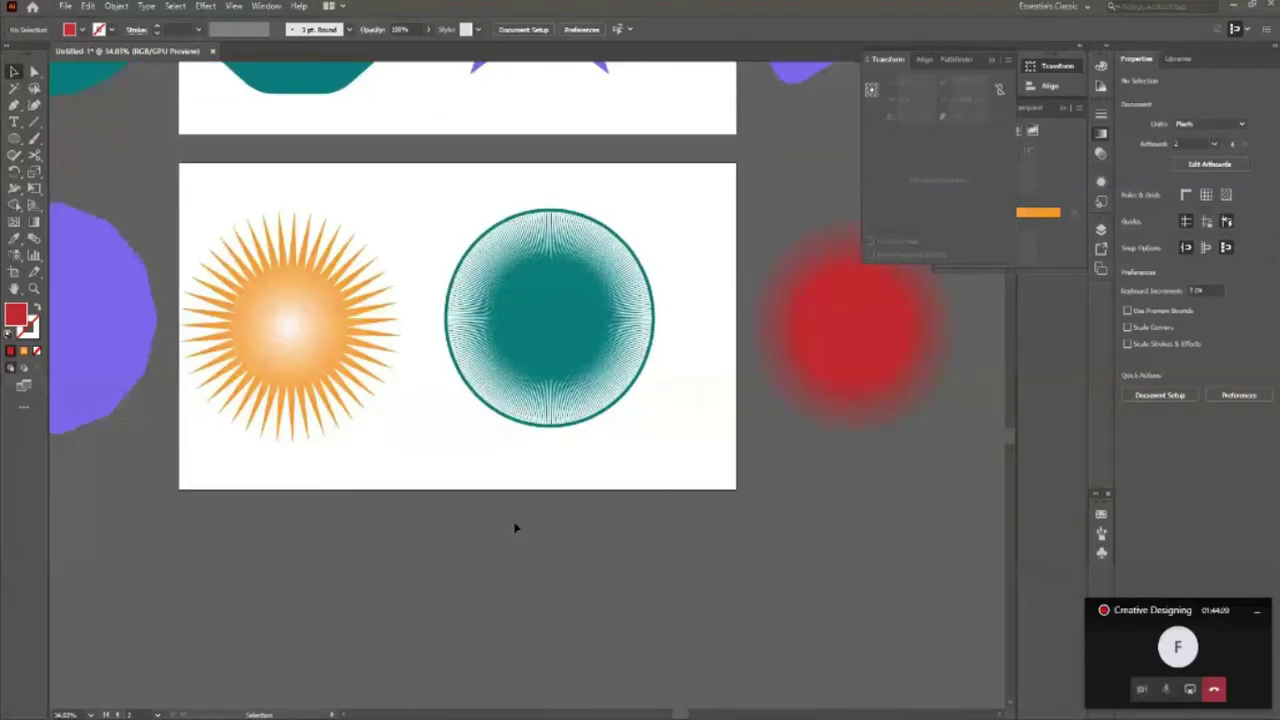
{"action": "left_click_drag", "start_coordinate": [515, 528], "coordinate": [591, 477]}
{"action": "scroll", "coordinate": [620, 423], "scroll_direction": "down", "scroll_amount": 1}
{"action": "left_click_drag", "start_coordinate": [571, 434], "coordinate": [390, 364]}
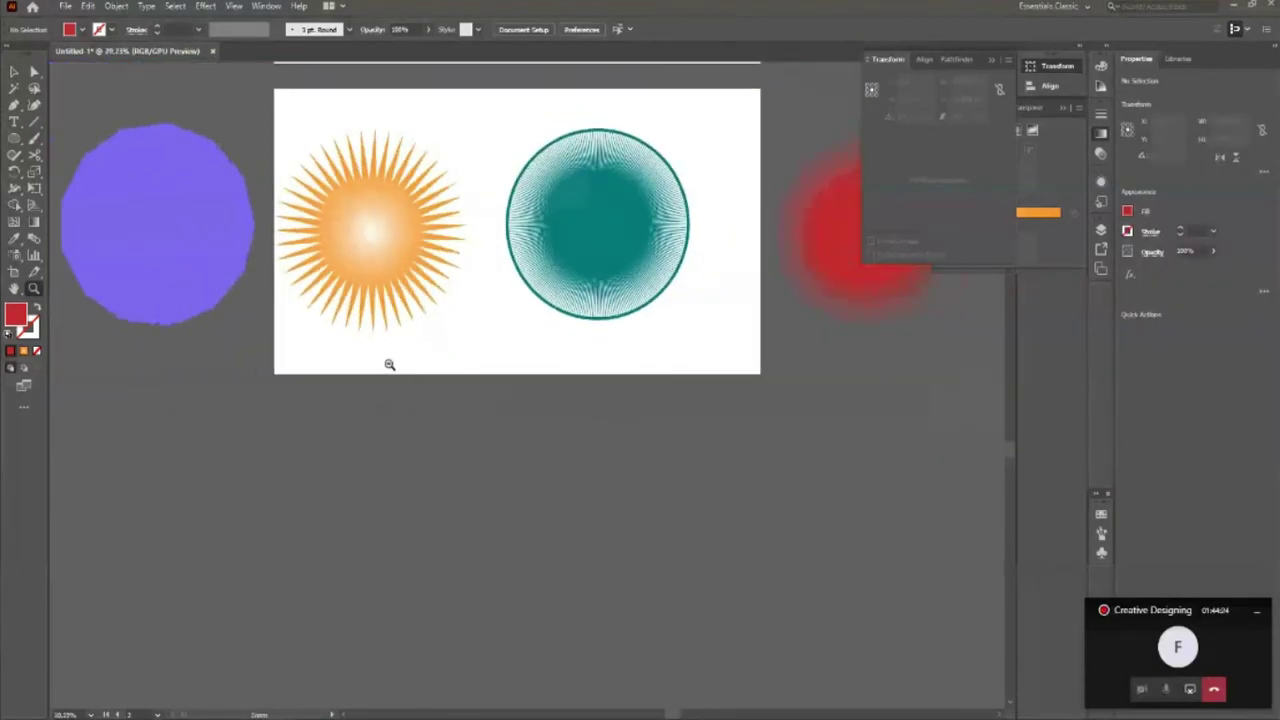
{"action": "key", "text": "v"}
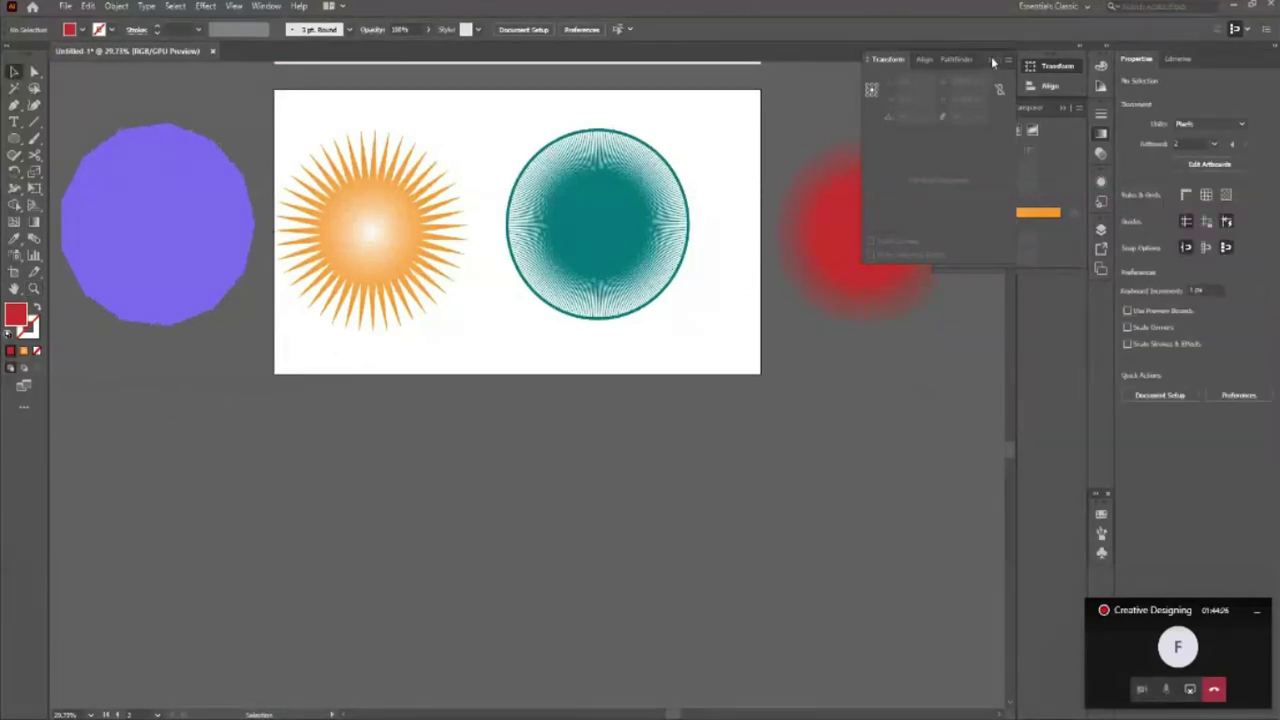
{"action": "left_click", "coordinate": [991, 58]}
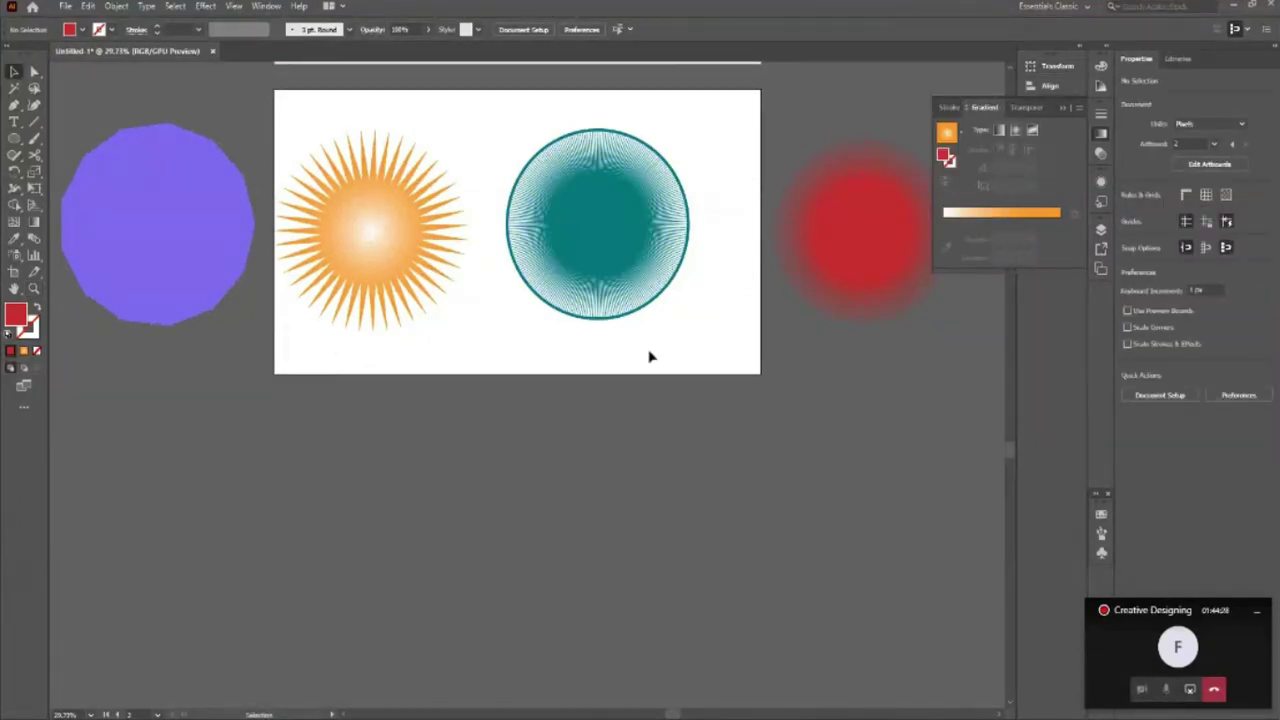
Step: Move the purple rounded rectangle onto the top artboard and nudge the star left
{"action": "scroll", "coordinate": [655, 420], "scroll_direction": "up", "scroll_amount": 2}
{"action": "scroll", "coordinate": [660, 474], "scroll_direction": "down", "scroll_amount": 1}
{"action": "scroll", "coordinate": [658, 470], "scroll_direction": "up", "scroll_amount": 2}
{"action": "scroll", "coordinate": [657, 468], "scroll_direction": "up", "scroll_amount": 2}
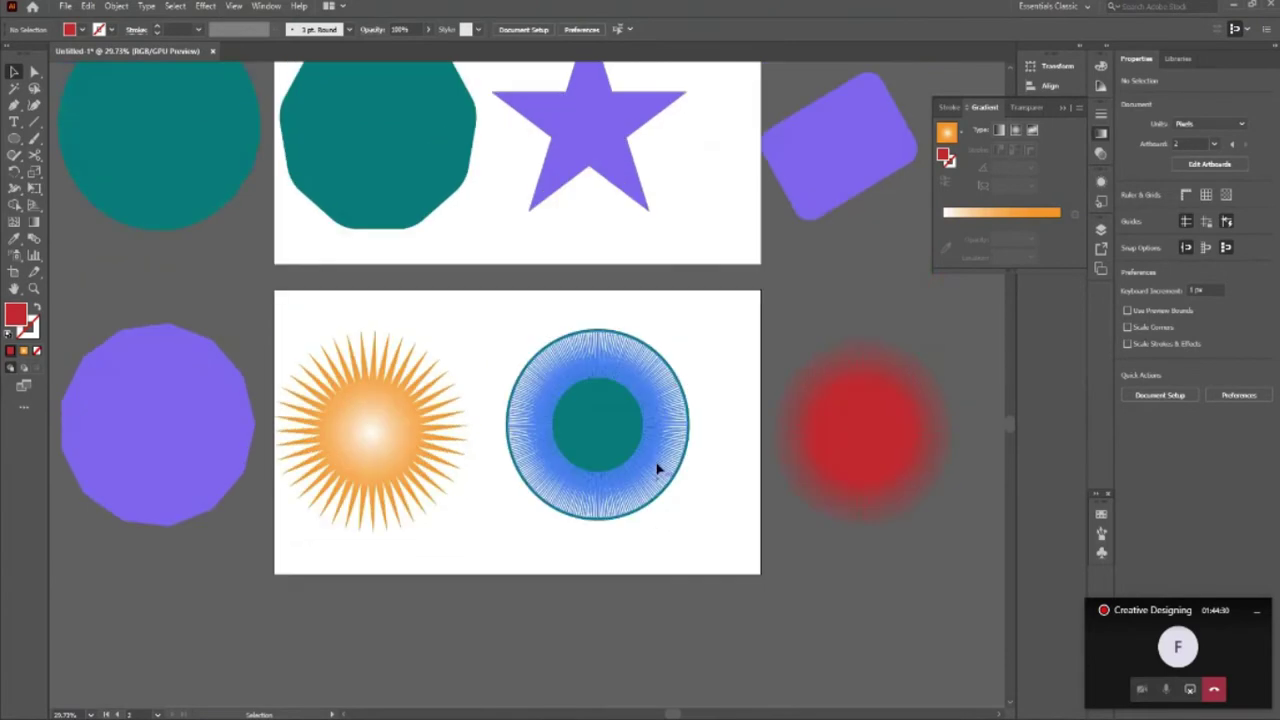
{"action": "scroll", "coordinate": [657, 468], "scroll_direction": "up", "scroll_amount": 1}
{"action": "scroll", "coordinate": [657, 468], "scroll_direction": "up", "scroll_amount": 2}
{"action": "left_click_drag", "start_coordinate": [837, 251], "coordinate": [740, 267]}
{"action": "left_click_drag", "start_coordinate": [626, 294], "coordinate": [616, 294]}
Step: Pack the teal octagon, star and rounded rectangle closer together, then scroll back down
{"action": "left_click", "coordinate": [420, 267]}
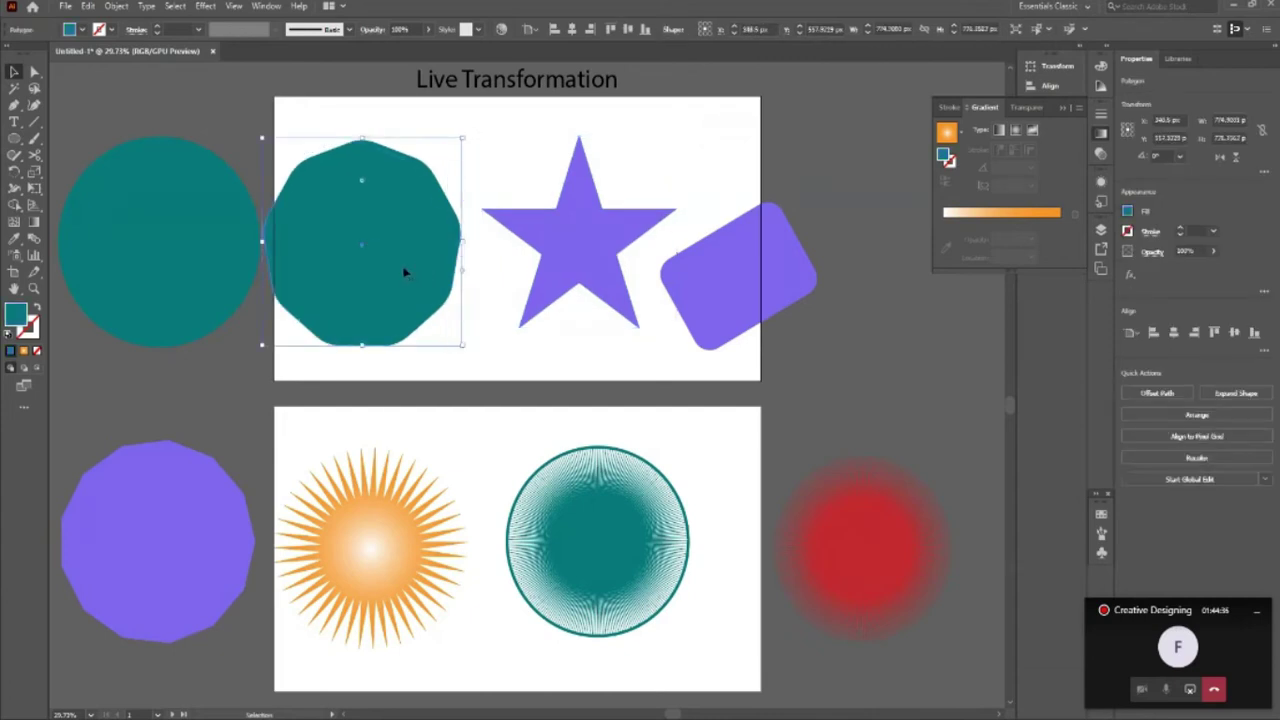
{"action": "left_click_drag", "start_coordinate": [405, 274], "coordinate": [415, 273]}
{"action": "left_click", "coordinate": [536, 262]}
{"action": "left_click_drag", "start_coordinate": [580, 272], "coordinate": [566, 274]}
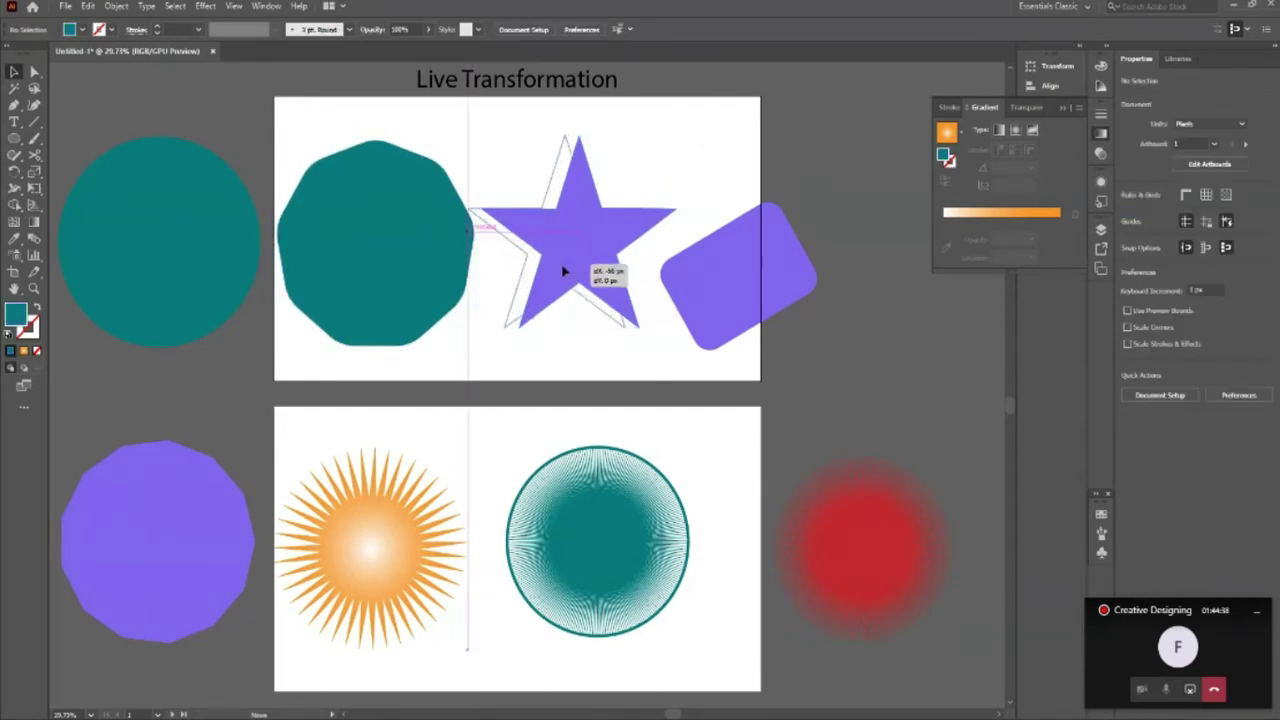
{"action": "left_click_drag", "start_coordinate": [780, 289], "coordinate": [754, 276]}
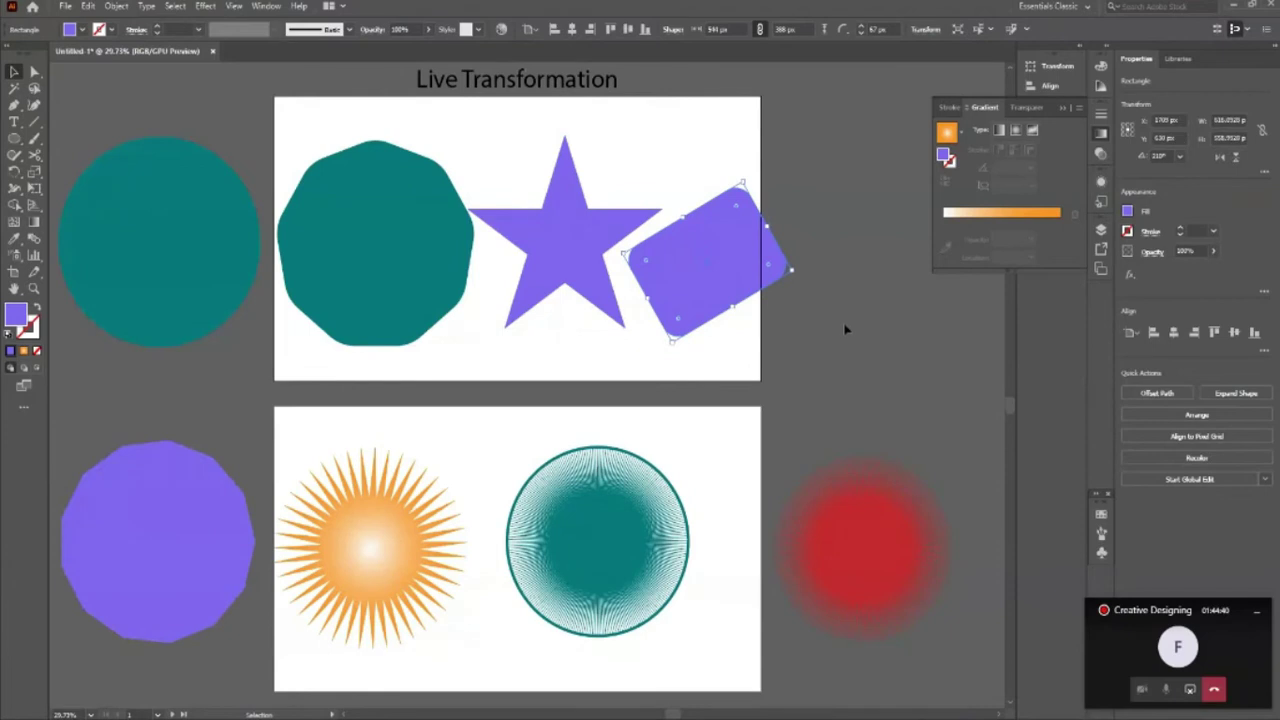
{"action": "left_click", "coordinate": [845, 330]}
{"action": "scroll", "coordinate": [708, 194], "scroll_direction": "down", "scroll_amount": 2}
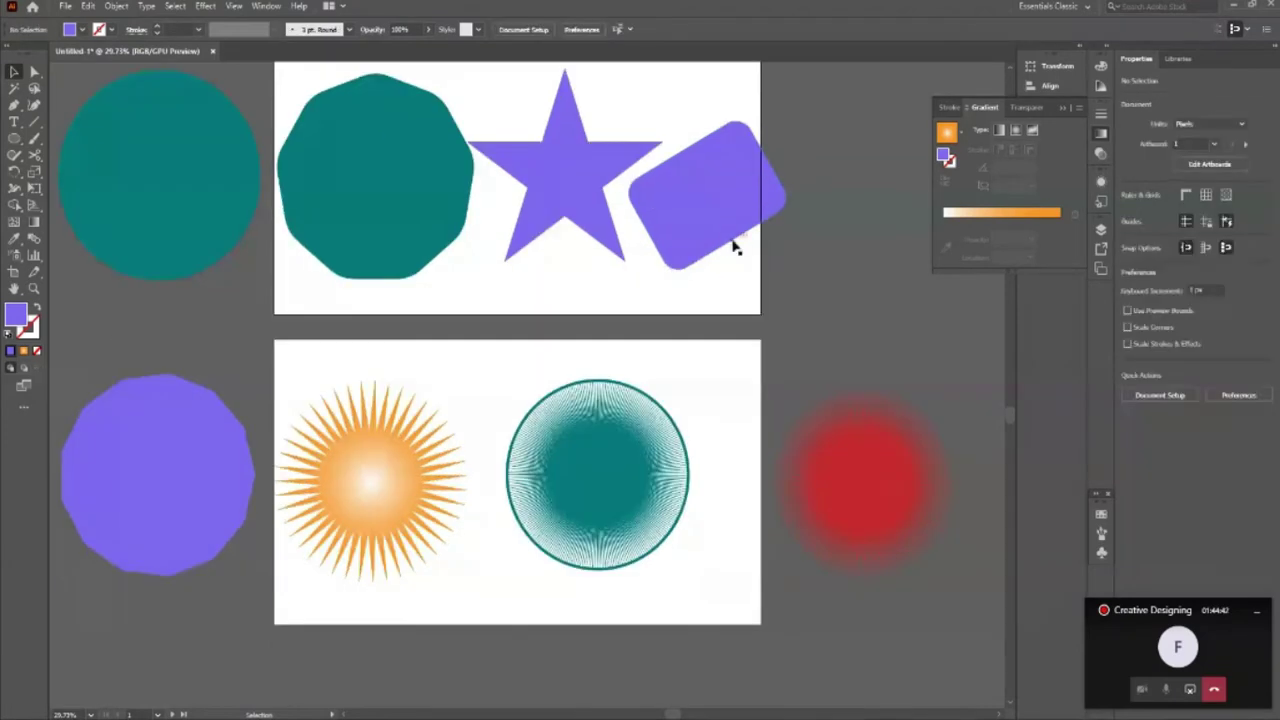
{"action": "scroll", "coordinate": [760, 150], "scroll_direction": "down", "scroll_amount": 3}
{"action": "scroll", "coordinate": [700, 320], "scroll_direction": "down", "scroll_amount": 3}
{"action": "scroll", "coordinate": [880, 410], "scroll_direction": "down", "scroll_amount": 2}
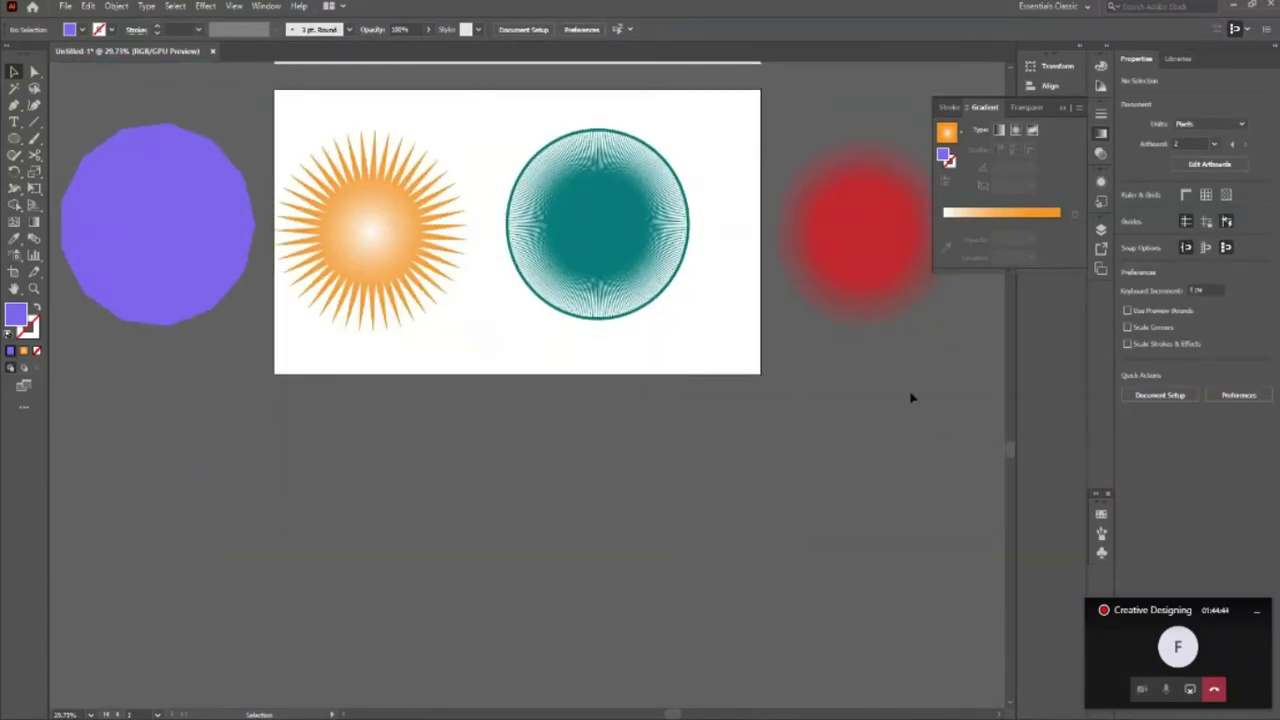
Step: Add a new empty third artboard from the Artboards panel
{"action": "left_click", "coordinate": [1101, 268]}
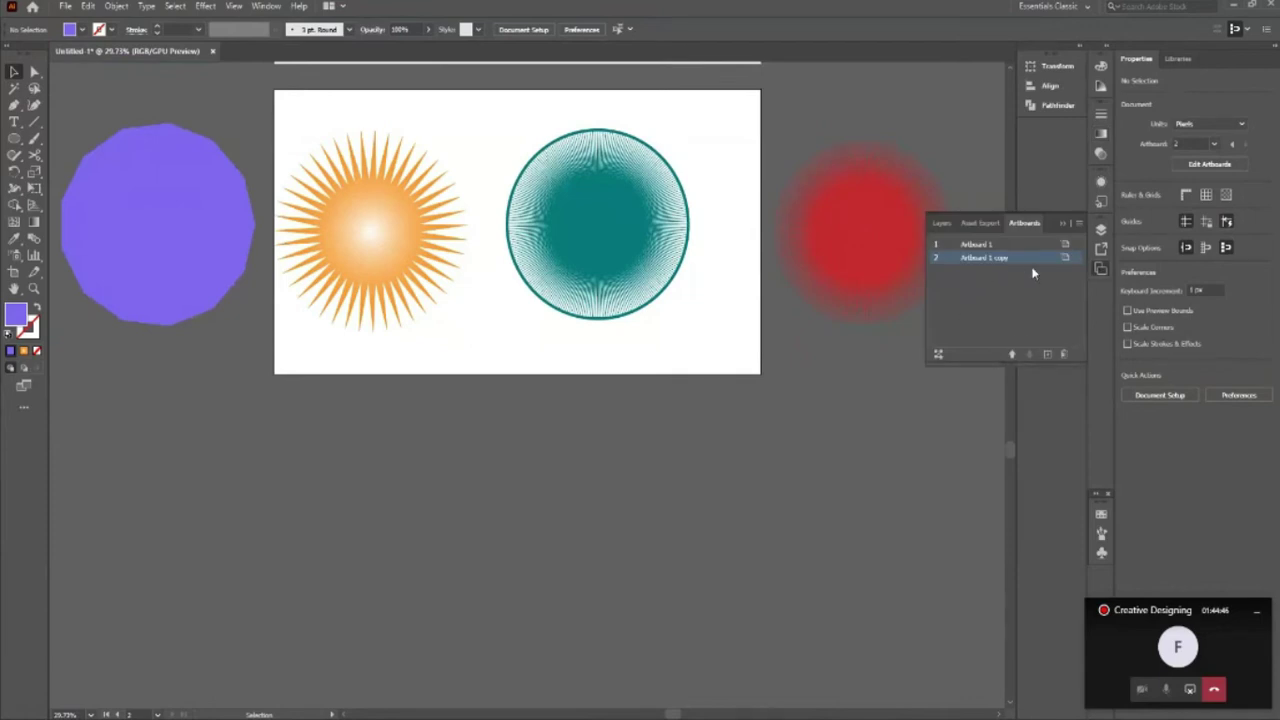
{"action": "left_click", "coordinate": [1047, 354]}
{"action": "scroll", "coordinate": [794, 440], "scroll_direction": "down", "scroll_amount": 2}
{"action": "left_click", "coordinate": [505, 375]}
Step: Move the red blend into Artboard 2 and scale the sun, teal and red blends down together
{"action": "key", "text": "z"}
{"action": "mouse_move", "coordinate": [549, 380]}
{"action": "left_mouse_down"}
{"action": "mouse_move", "coordinate": [486, 445]}
{"action": "mouse_move", "coordinate": [512, 471]}
{"action": "left_mouse_up"}
{"action": "key", "text": "v"}
{"action": "left_click_drag", "start_coordinate": [455, 330], "coordinate": [160, 505]}
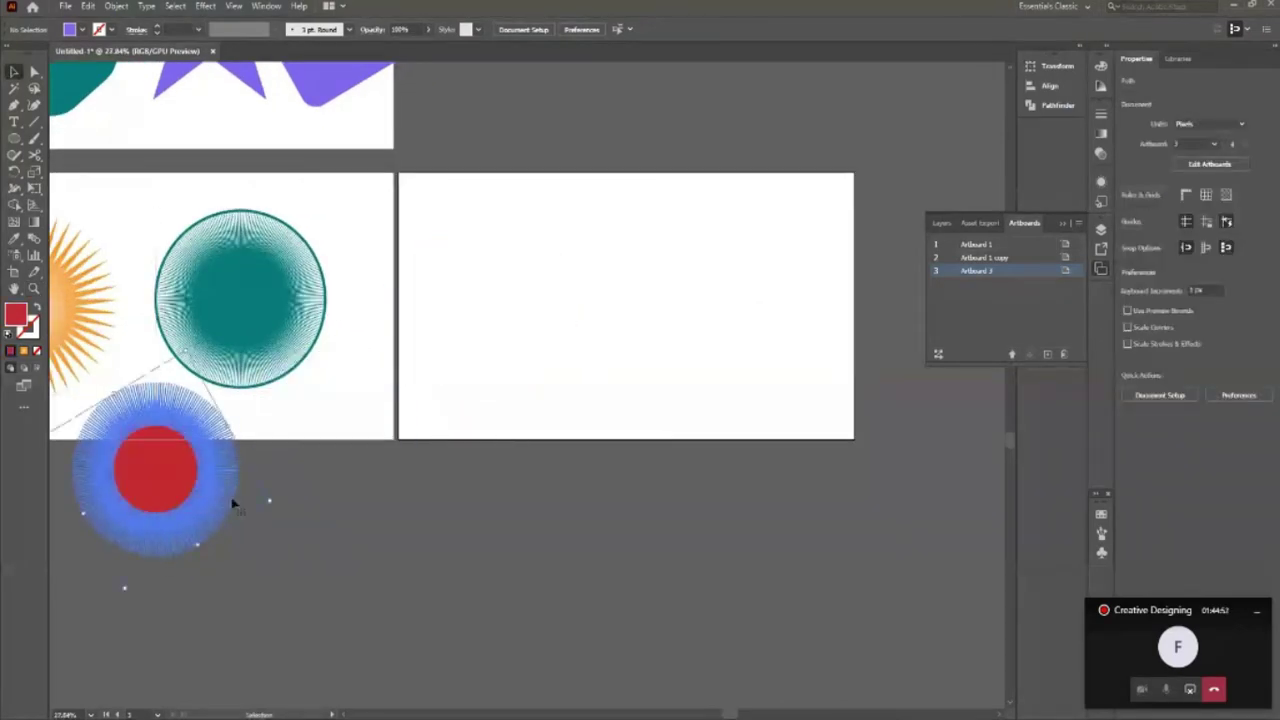
{"action": "left_click", "coordinate": [232, 503]}
{"action": "key", "text": "z"}
{"action": "left_click_drag", "start_coordinate": [486, 500], "coordinate": [421, 525]}
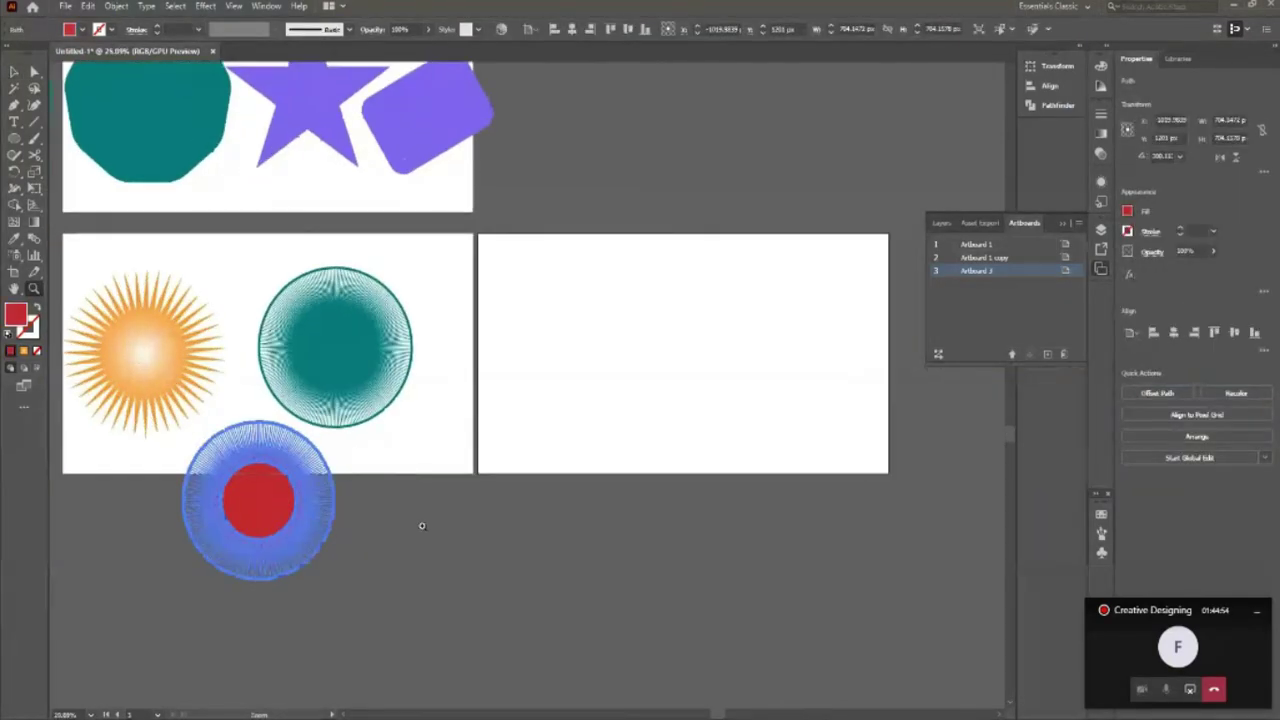
{"action": "key", "text": "v"}
{"action": "mouse_move", "coordinate": [111, 260]}
{"action": "left_mouse_down"}
{"action": "mouse_move", "coordinate": [410, 580]}
{"action": "mouse_move", "coordinate": [337, 514]}
{"action": "left_mouse_up"}
{"action": "left_click_drag", "start_coordinate": [266, 473], "coordinate": [268, 403]}
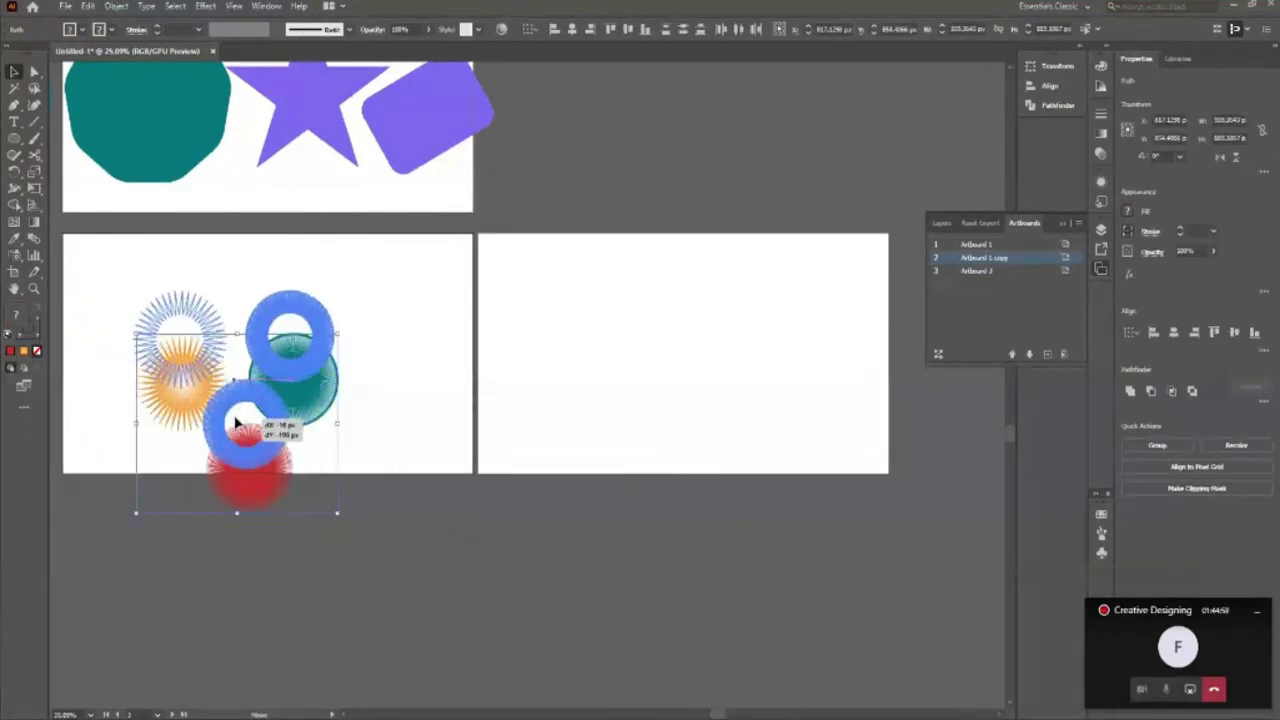
{"action": "left_click", "coordinate": [370, 504]}
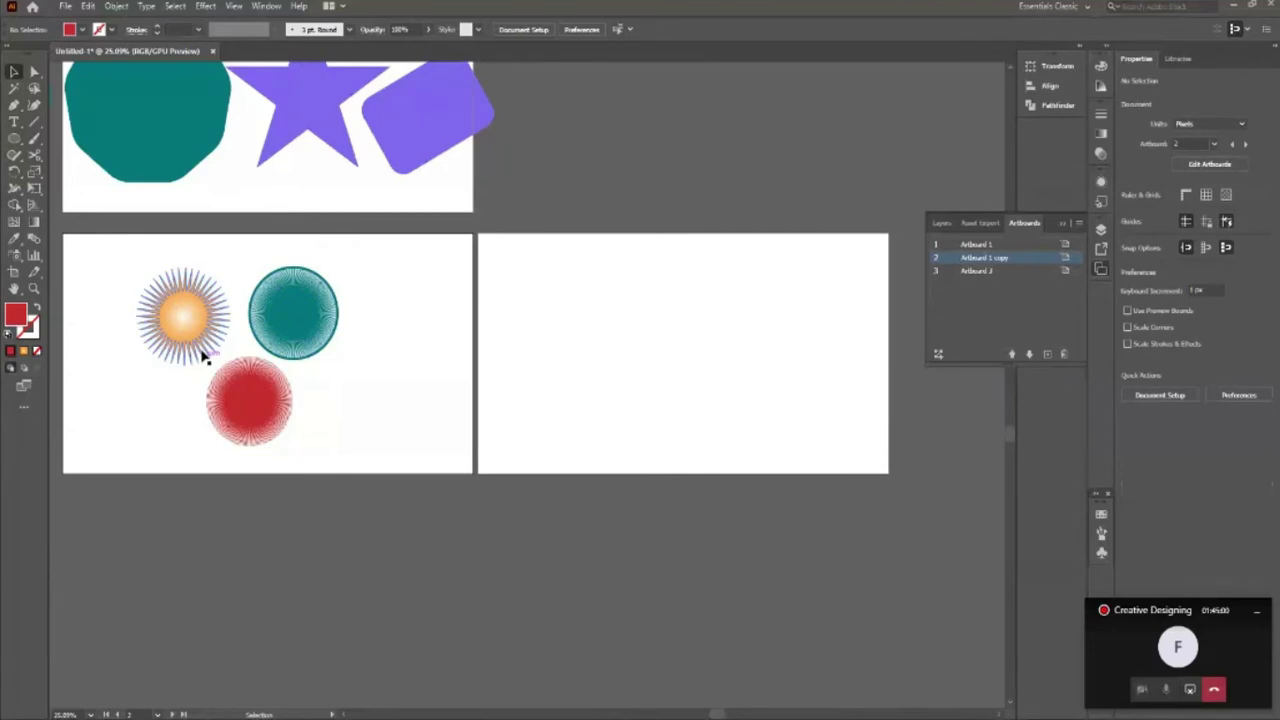
{"action": "left_click_drag", "start_coordinate": [205, 355], "coordinate": [338, 444]}
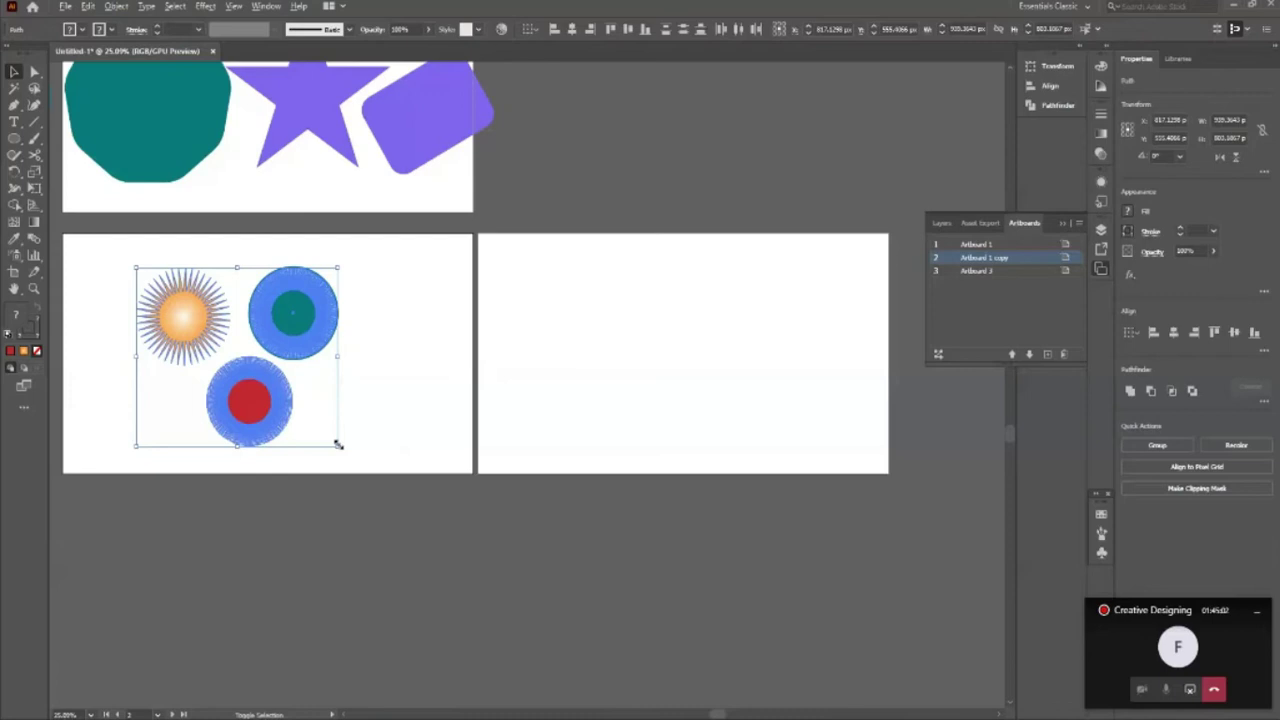
{"action": "key", "text": "shift+Page_Down"}
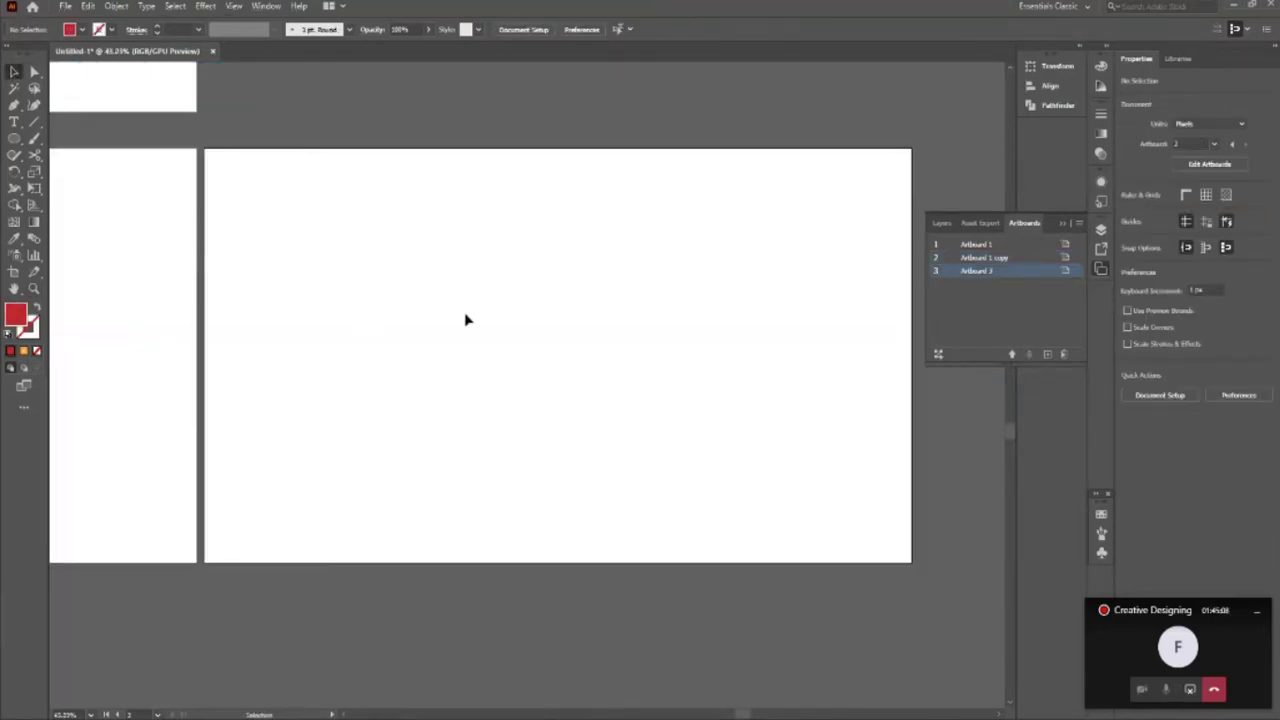
Step: Draw a large circle on the third artboard, about 890 px across
{"action": "key", "text": "l"}
{"action": "left_click_drag", "start_coordinate": [538, 344], "coordinate": [557, 374]}
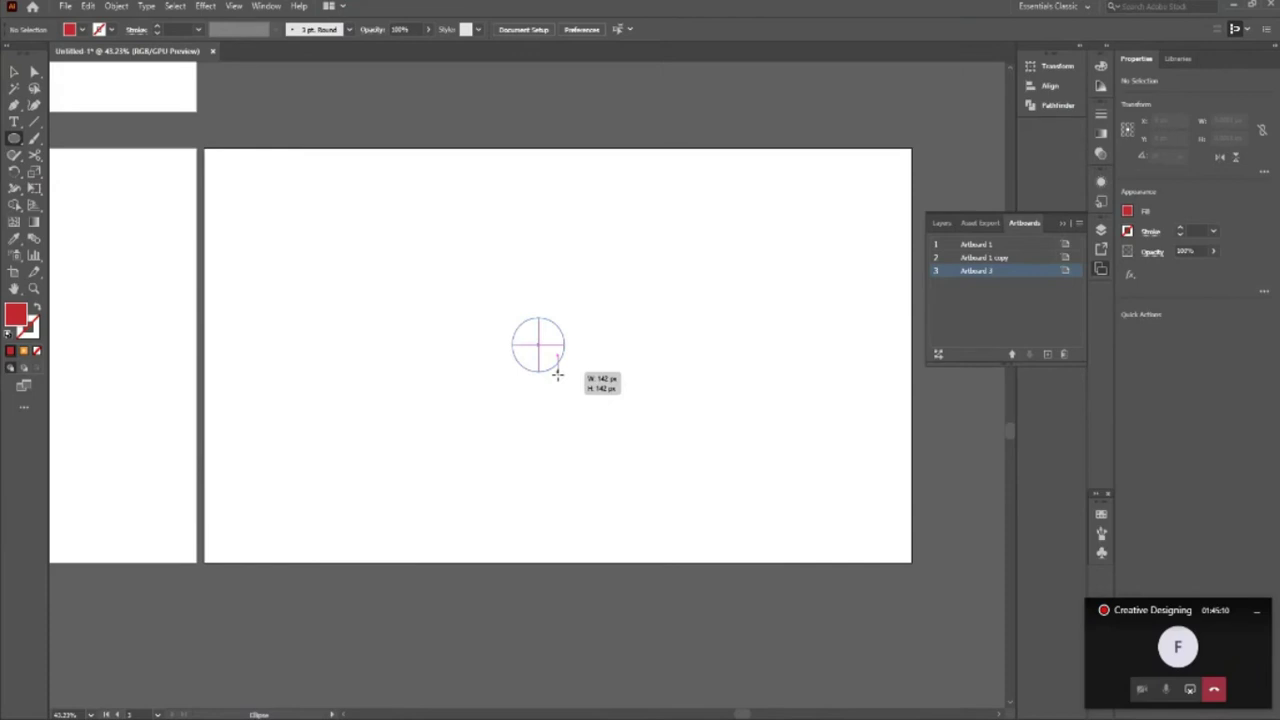
{"action": "left_click_drag", "start_coordinate": [557, 374], "coordinate": [711, 249]}
{"action": "key", "text": "v"}
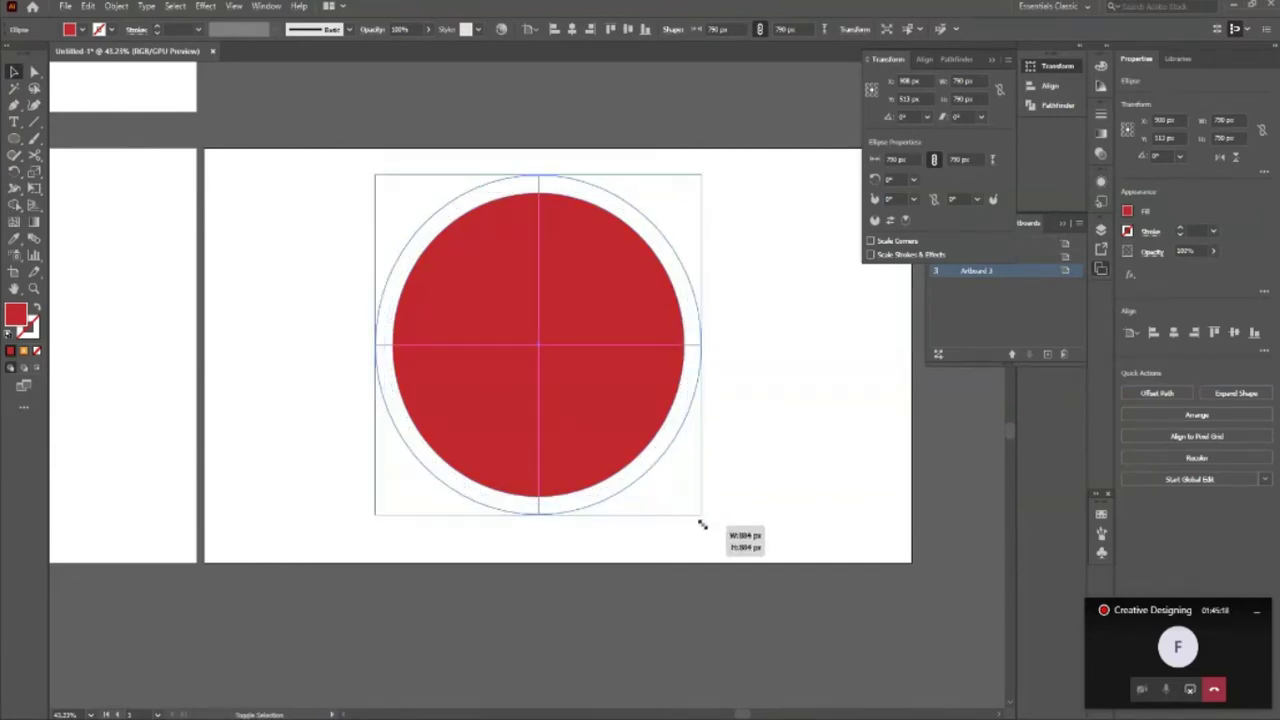
{"action": "left_click_drag", "start_coordinate": [693, 515], "coordinate": [703, 524]}
{"action": "left_click", "coordinate": [689, 440]}
Step: Fill the circle with pink ED5F69 in the Color Picker
{"action": "key", "text": "z"}
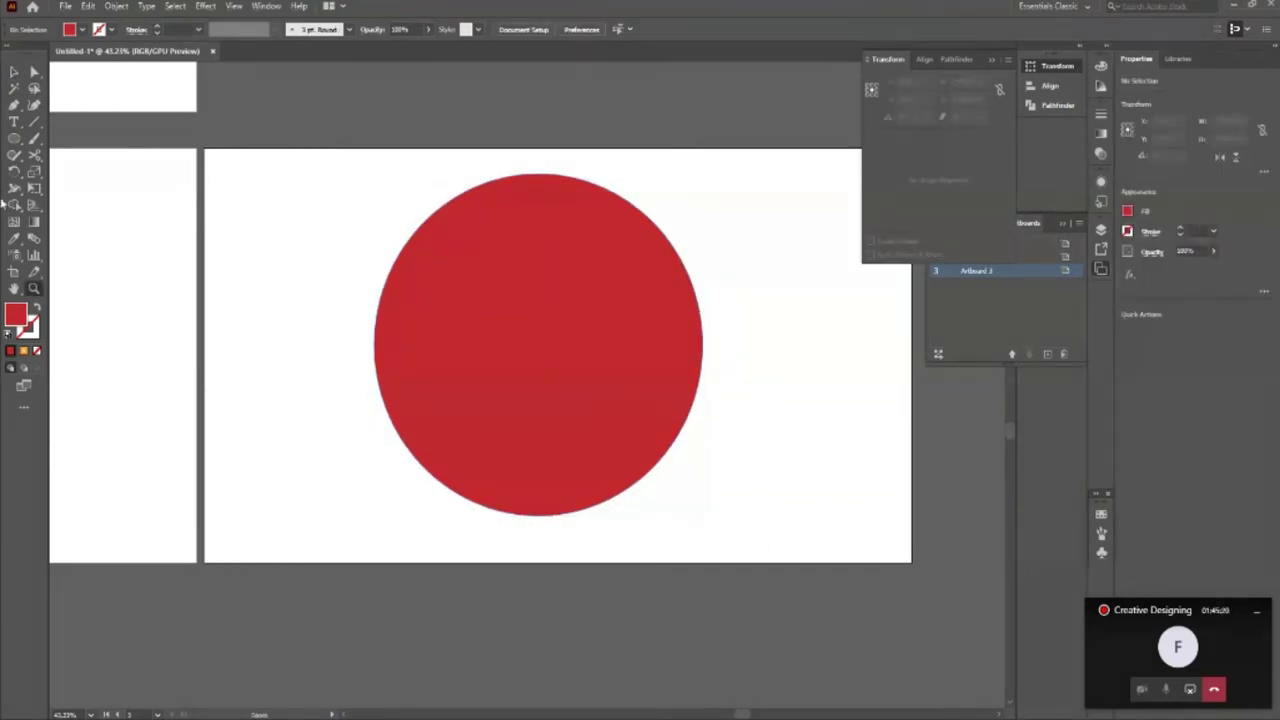
{"action": "left_click", "coordinate": [13, 72]}
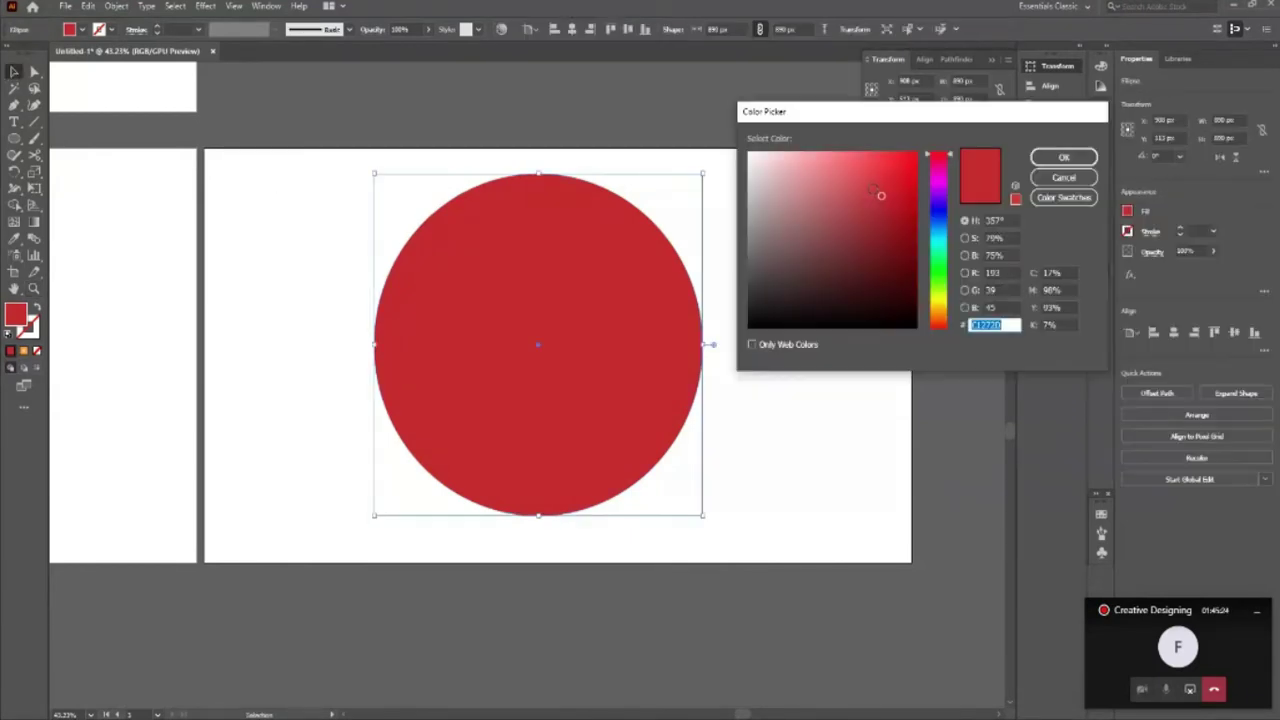
{"action": "left_click", "coordinate": [849, 163]}
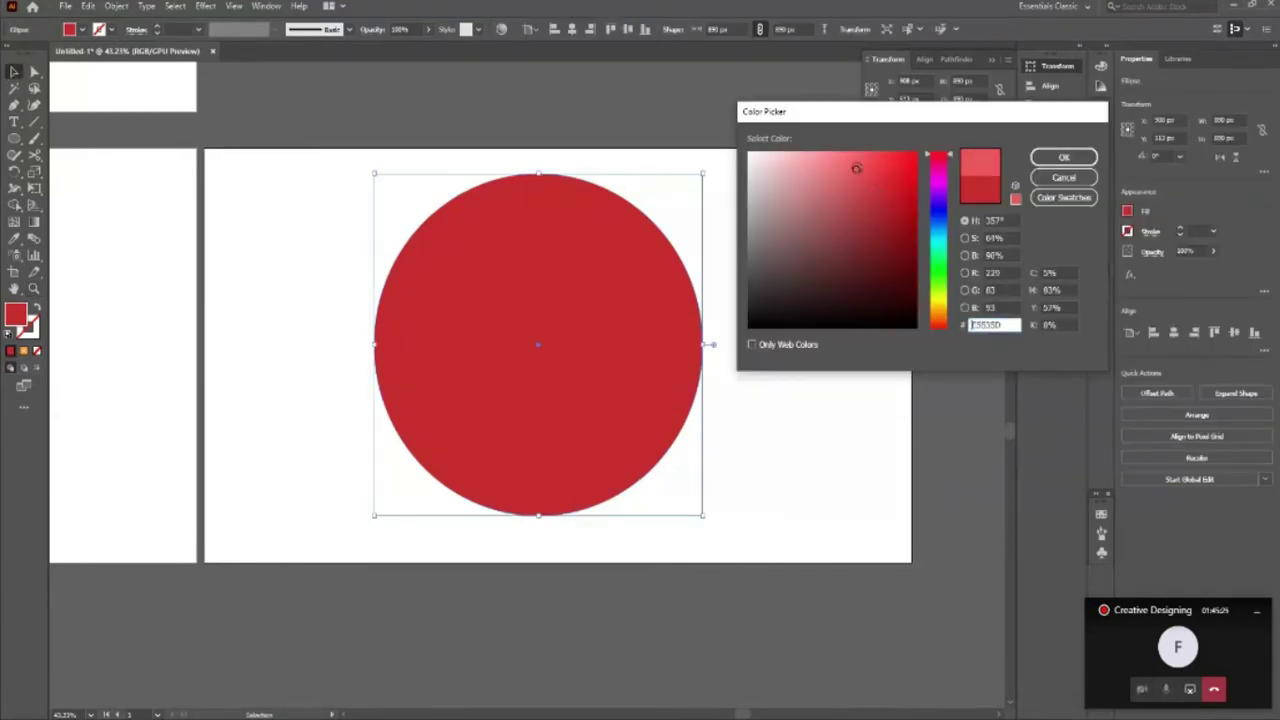
{"action": "left_click", "coordinate": [1050, 159]}
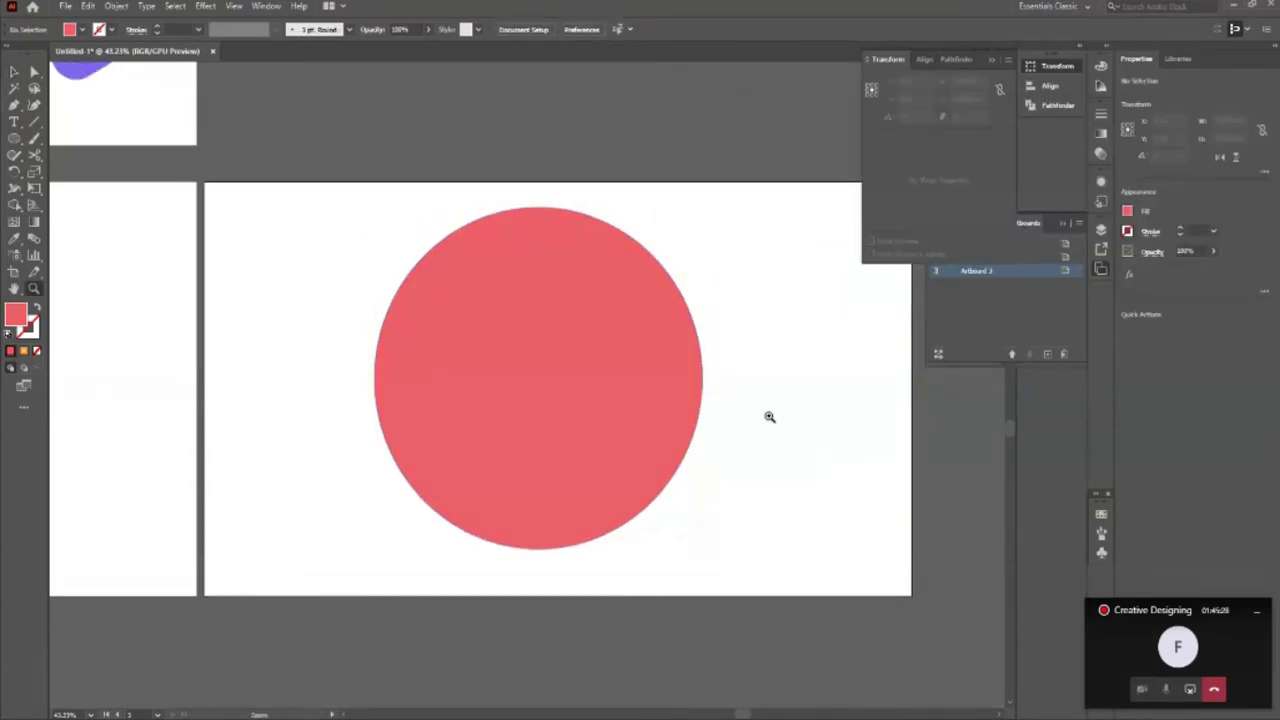
{"action": "left_click", "coordinate": [805, 441]}
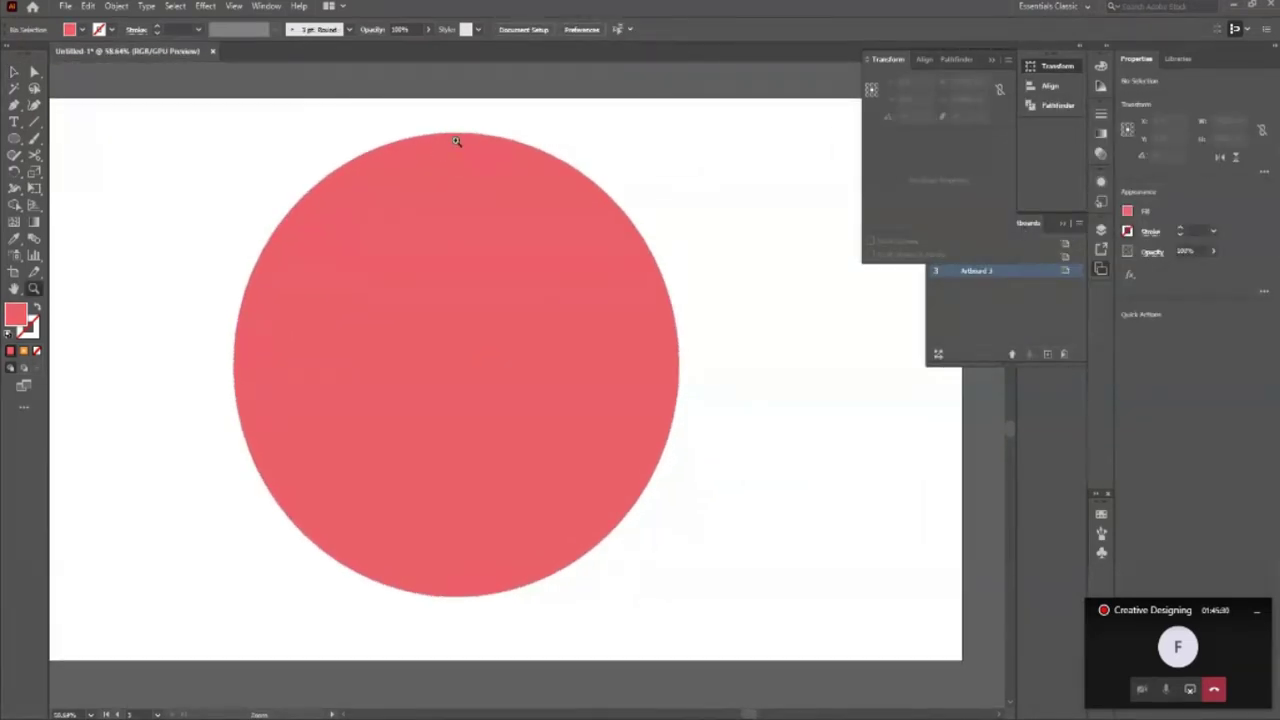
Step: Duplicate the coral circle and drag the copy right across the third artboard's edge
{"action": "key", "text": "v"}
{"action": "left_click", "coordinate": [482, 481]}
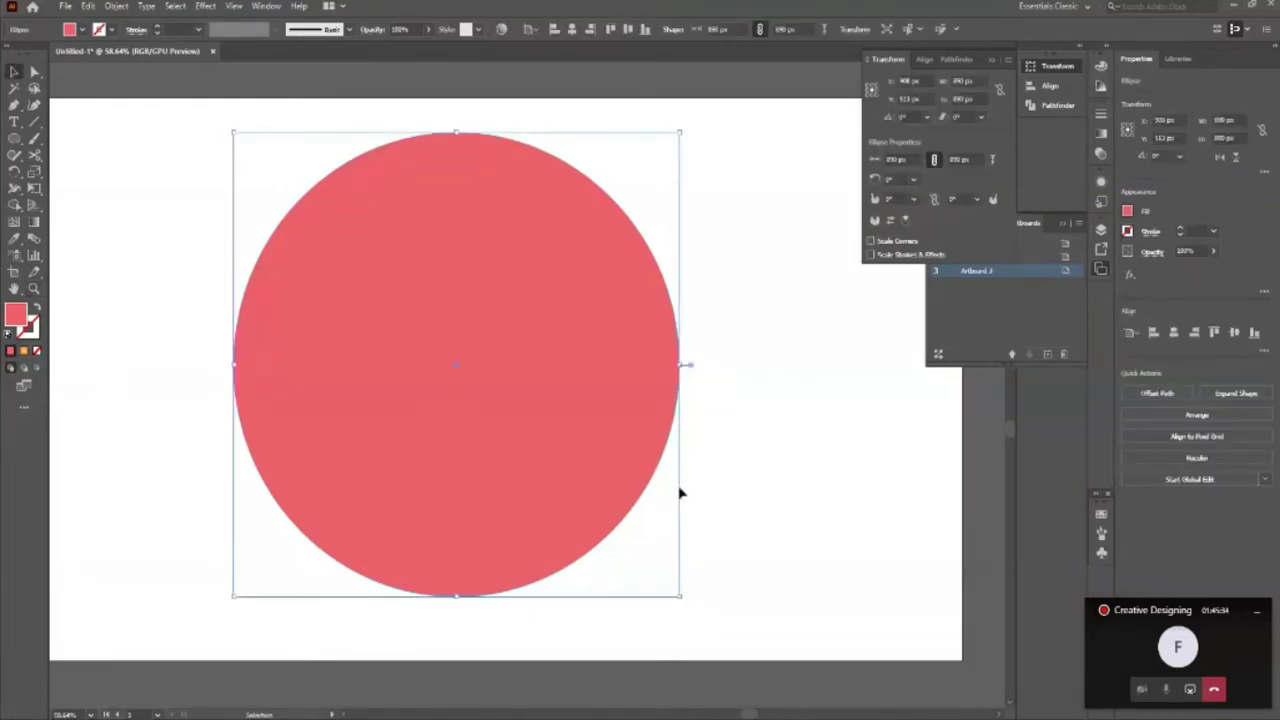
{"action": "key", "text": "a"}
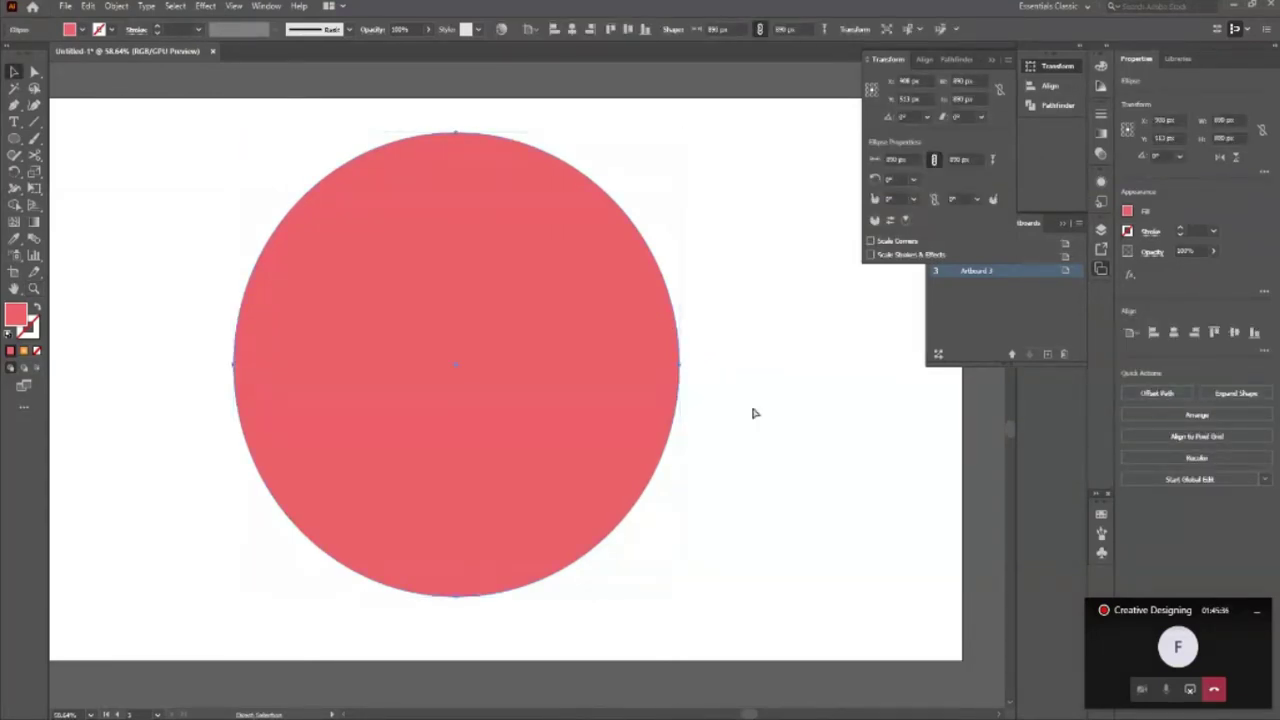
{"action": "key", "text": "v"}
{"action": "key", "text": "alt+shift+Right"}
{"action": "key", "text": "alt+shift+Right"}
{"action": "key", "text": "alt+shift+Right"}
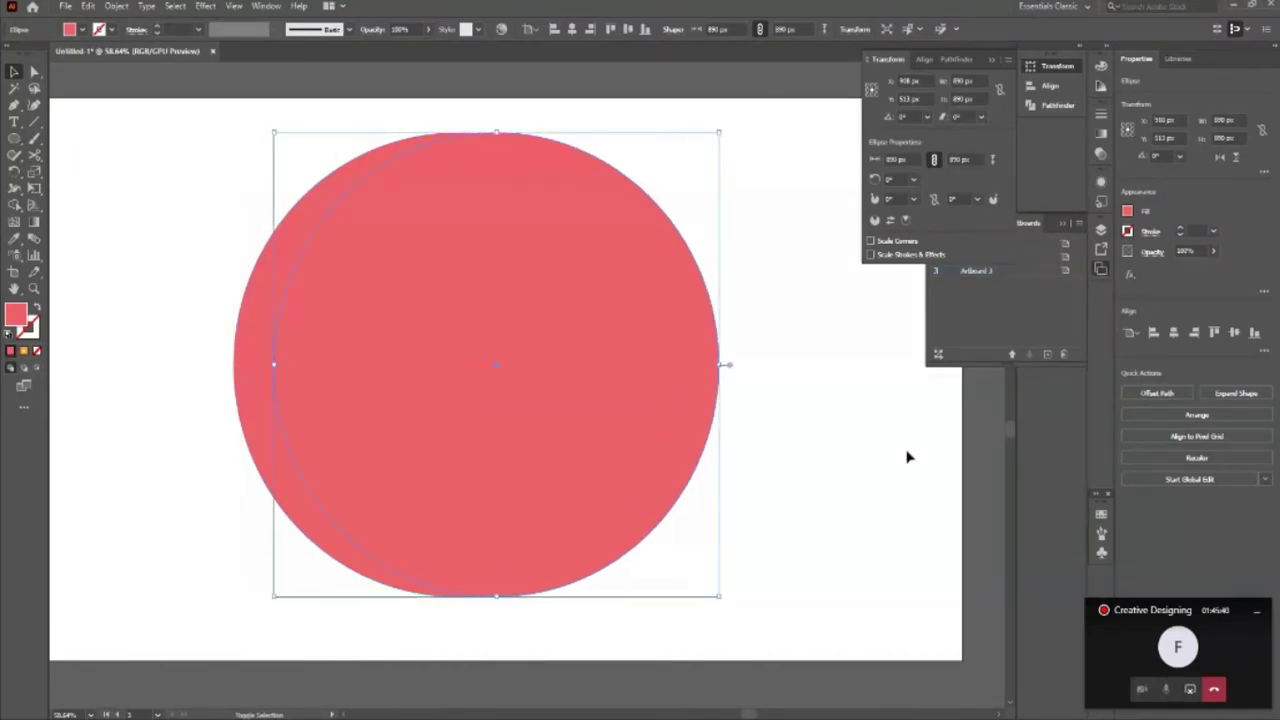
{"action": "key", "text": "alt+shift+Right"}
{"action": "key", "text": "alt+shift+Right"}
{"action": "key", "text": "alt+shift+Right"}
{"action": "scroll", "coordinate": [583, 409], "scroll_direction": "down", "scroll_amount": 3}
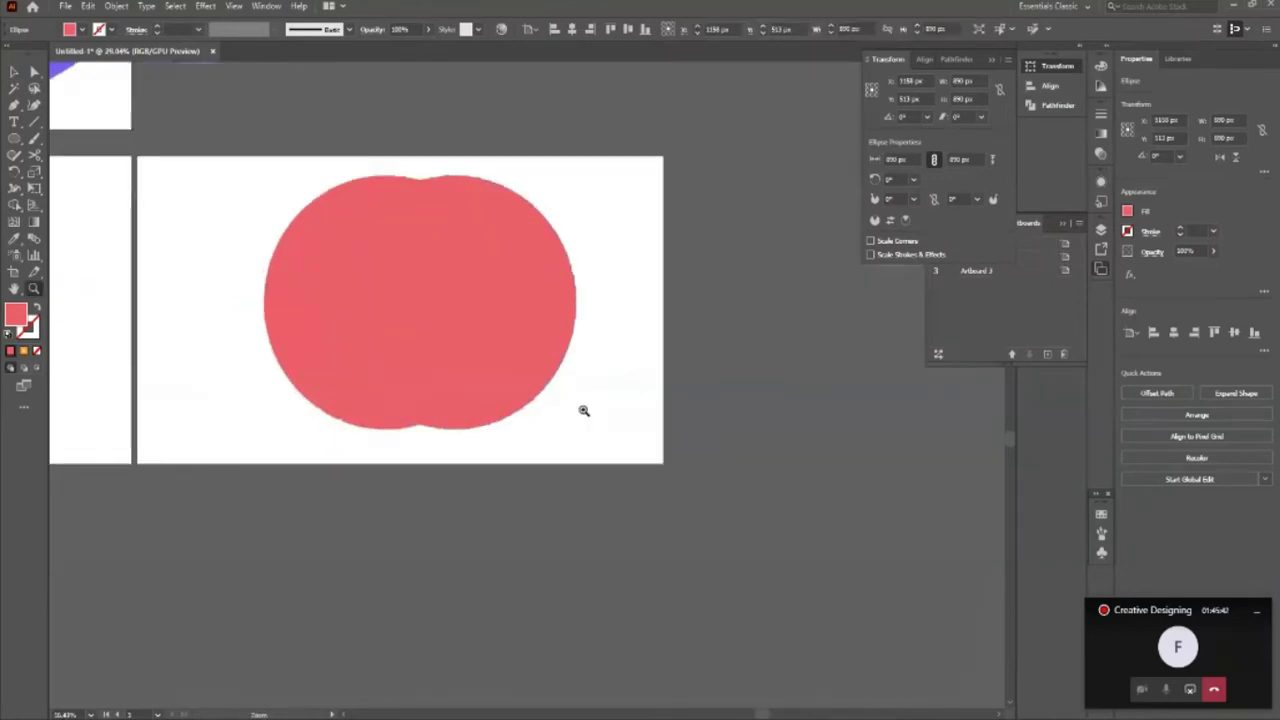
{"action": "mouse_move", "coordinate": [474, 374]}
{"action": "left_mouse_down"}
{"action": "mouse_move", "coordinate": [711, 374]}
{"action": "mouse_move", "coordinate": [674, 420]}
{"action": "left_mouse_up"}
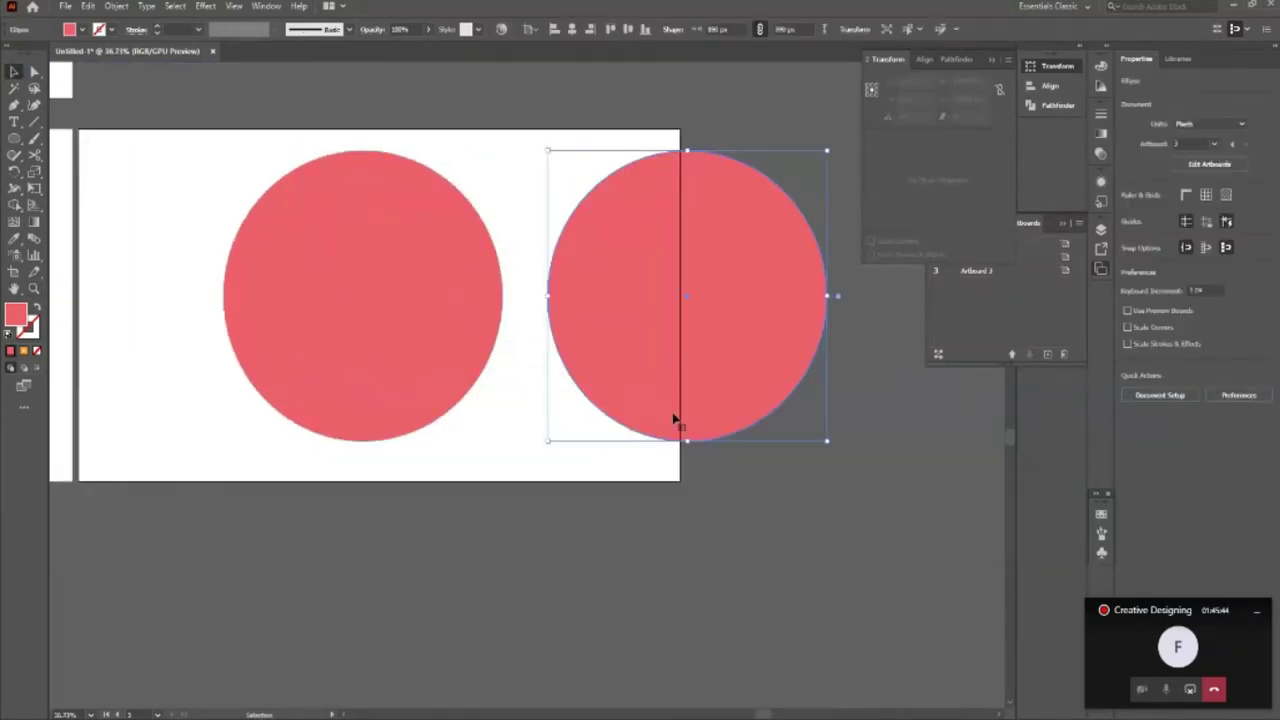
Step: Change the copy's fill to saturated orange, nudge it left, and edit its pie angle
{"action": "left_click_drag", "start_coordinate": [674, 374], "coordinate": [686, 374]}
{"action": "double_click", "coordinate": [16, 318]}
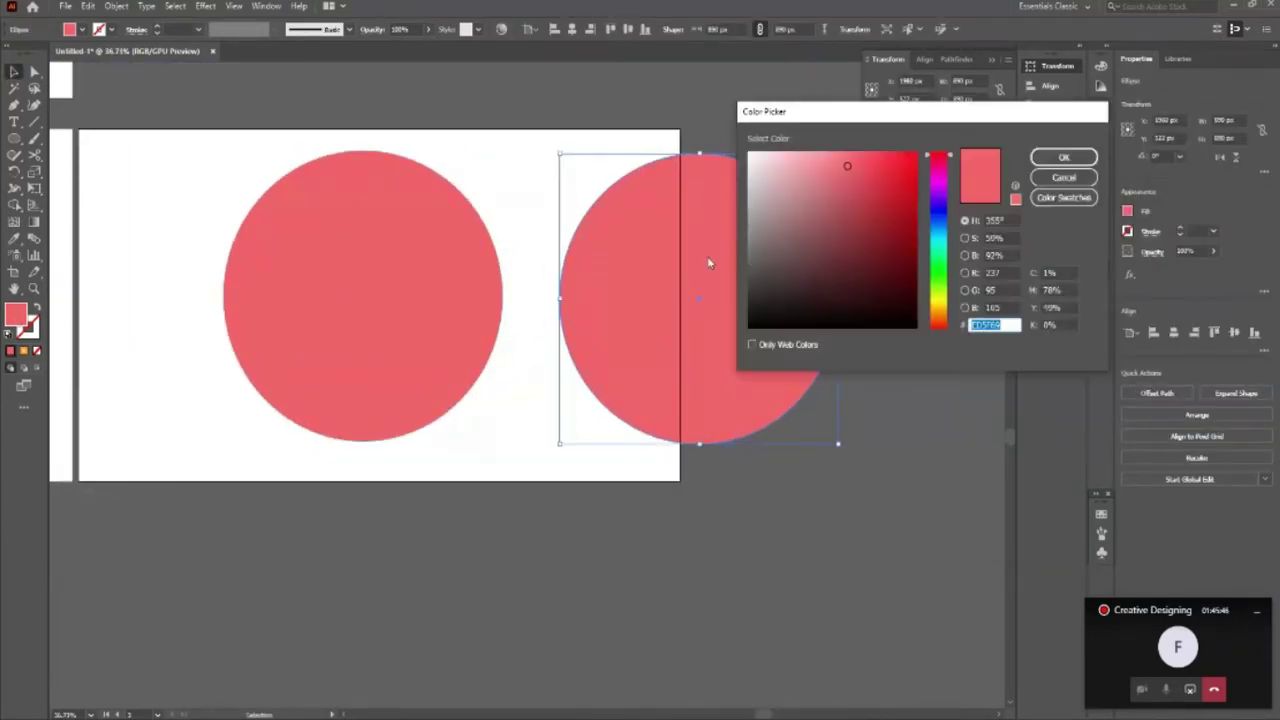
{"action": "left_click_drag", "start_coordinate": [941, 297], "coordinate": [947, 316]}
{"action": "left_click", "coordinate": [879, 163]}
{"action": "left_click", "coordinate": [1063, 157]}
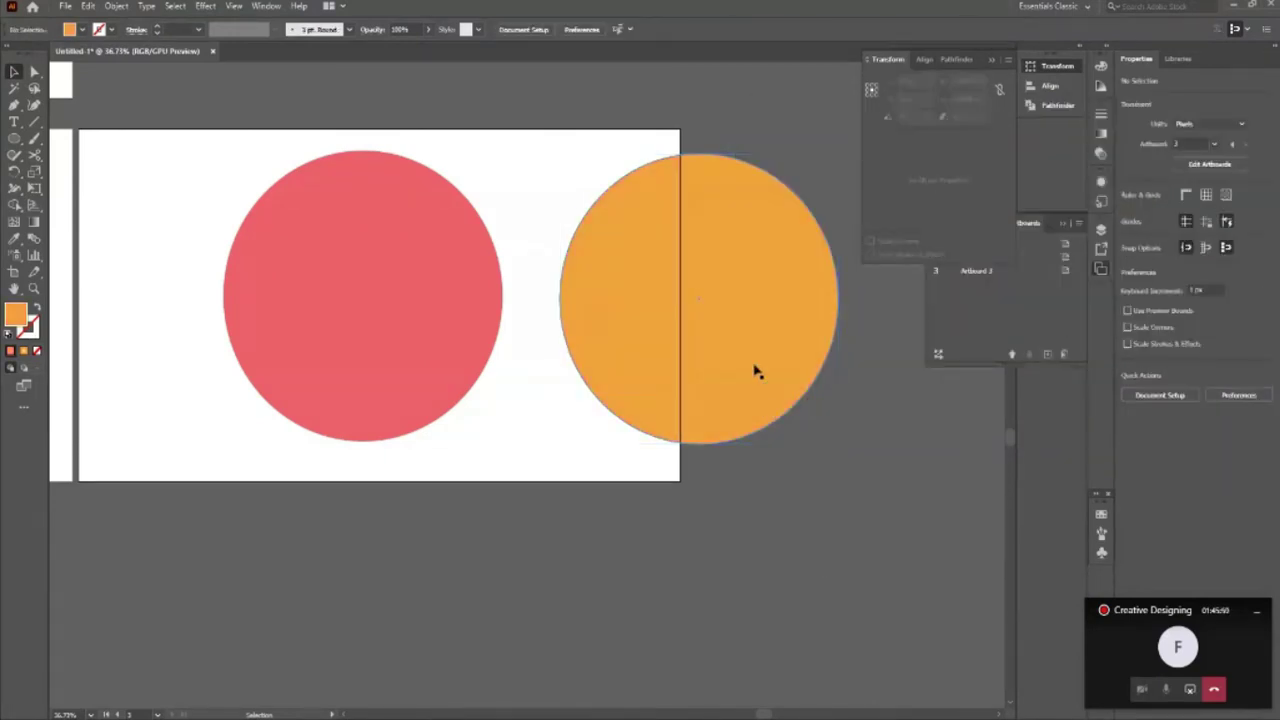
{"action": "left_click_drag", "start_coordinate": [770, 407], "coordinate": [746, 413]}
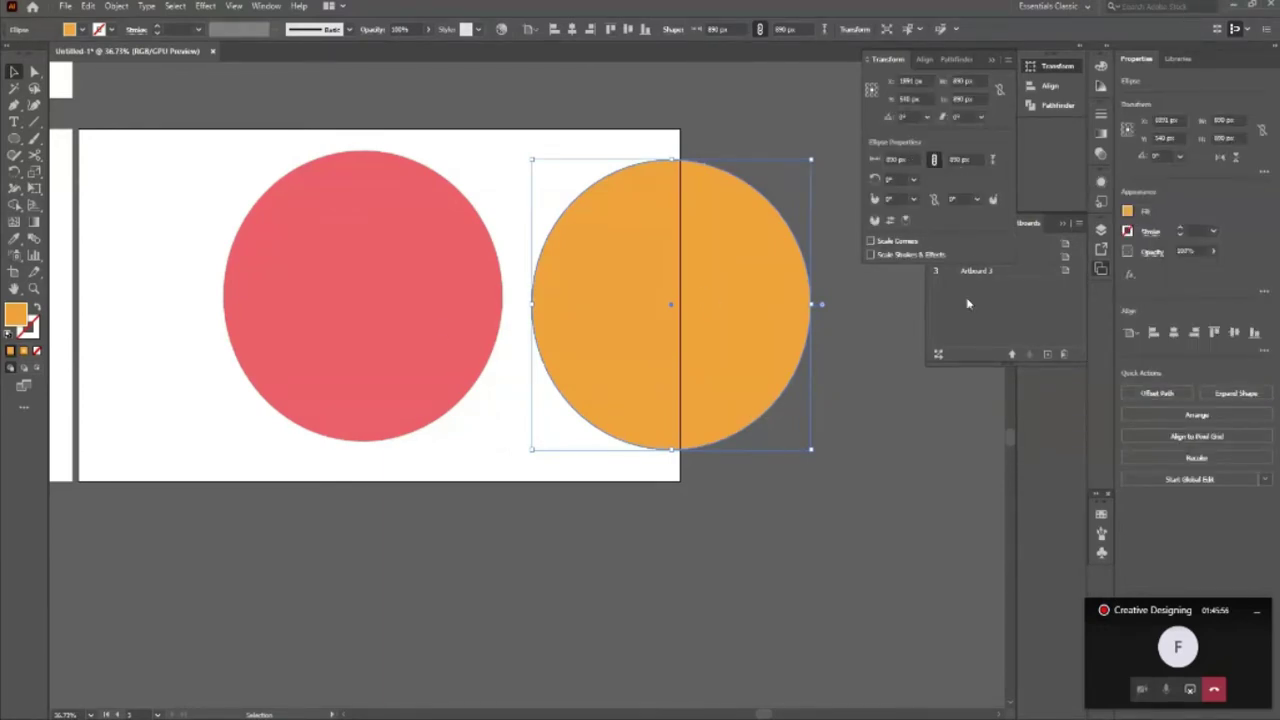
{"action": "left_click", "coordinate": [958, 199]}
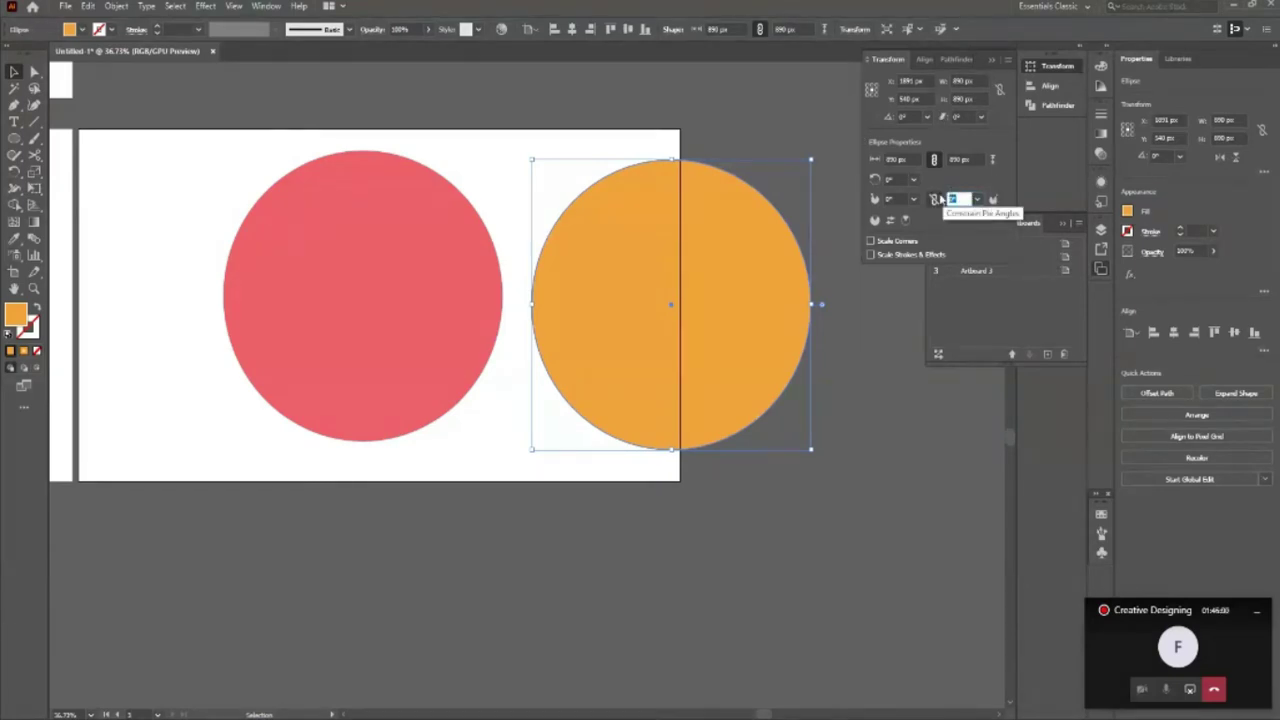
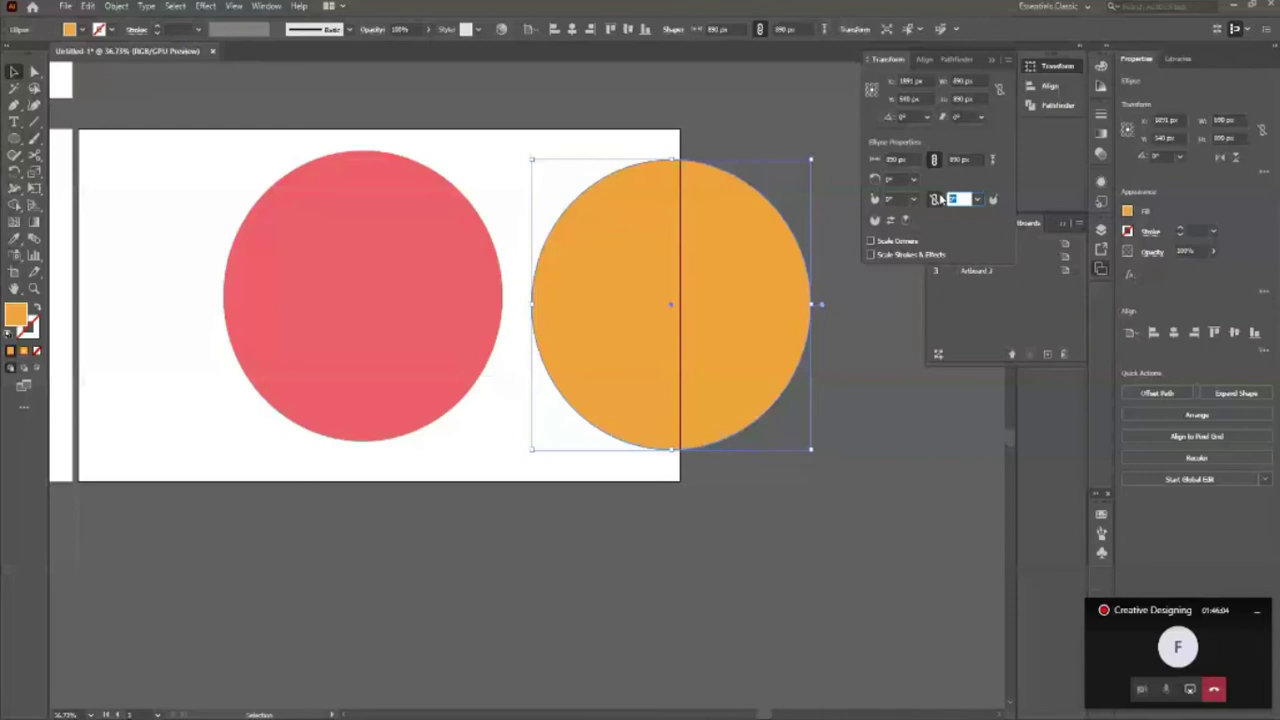
Step: Turn the orange circle into a 90° quarter pie and move it onto the red circle
{"action": "type", "text": "180"}
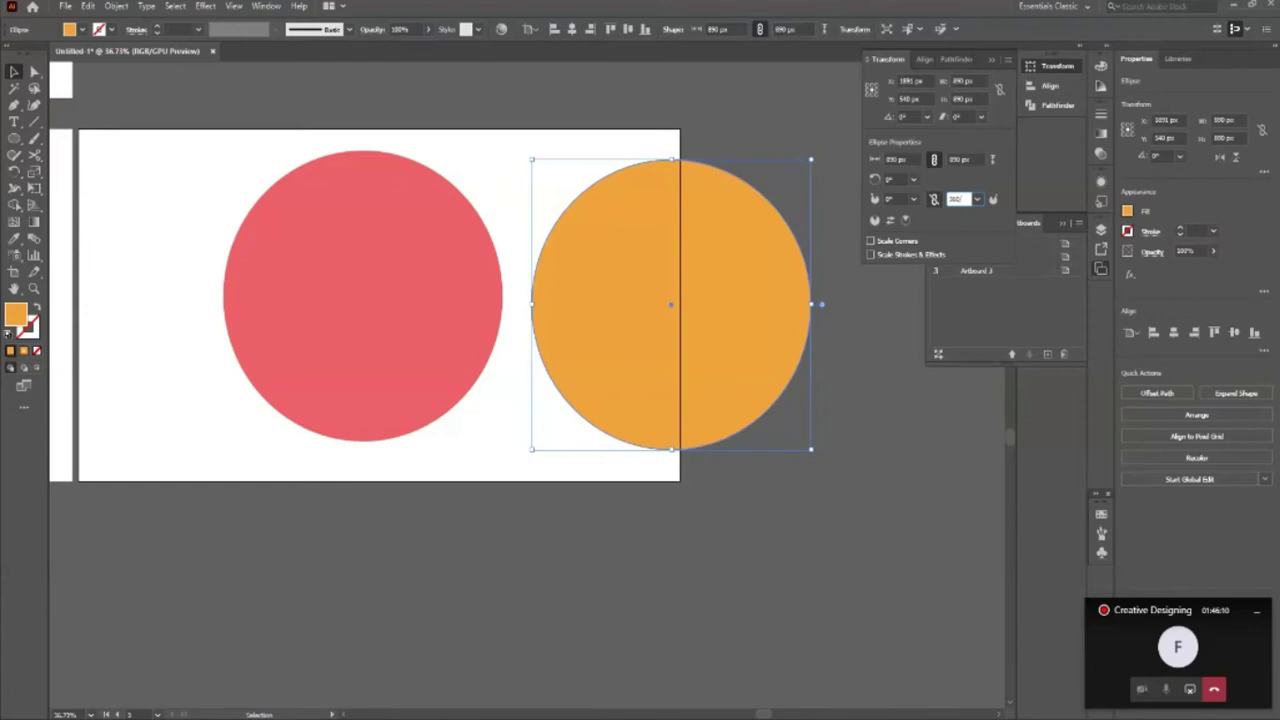
{"action": "type", "text": "90"}
{"action": "key", "text": "Return"}
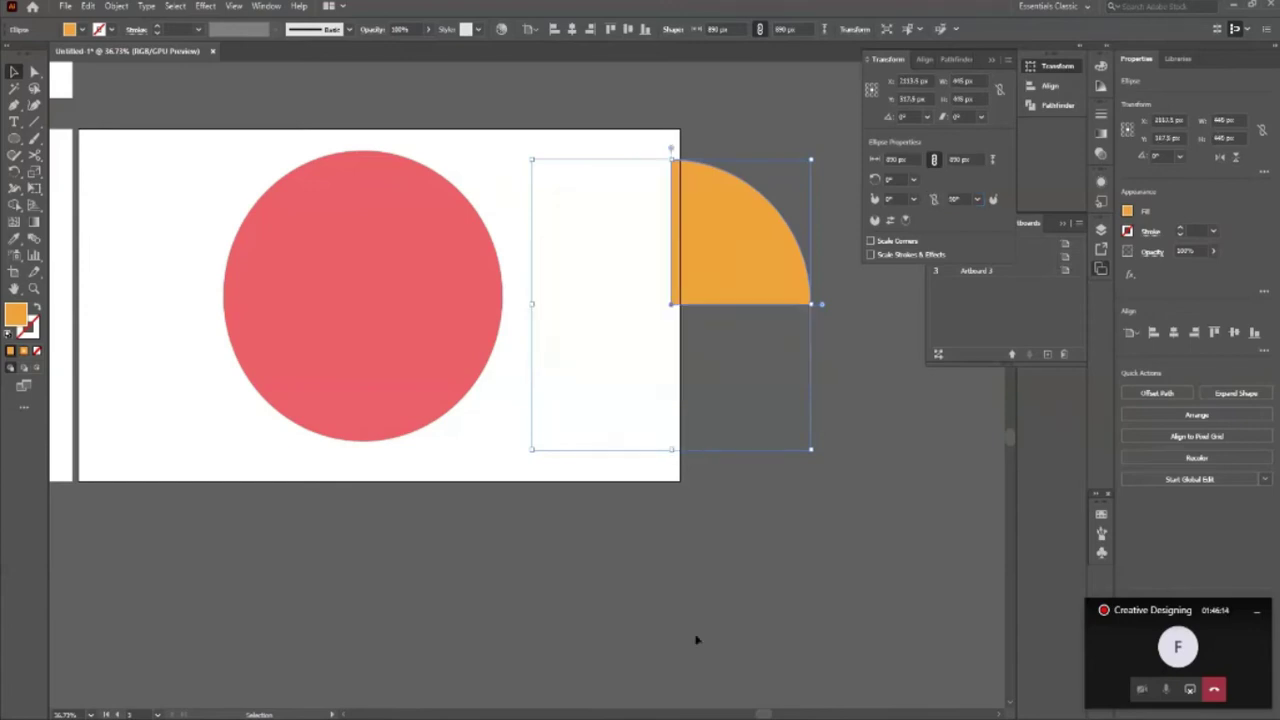
{"action": "left_click", "coordinate": [323, 446]}
{"action": "mouse_move", "coordinate": [731, 229]}
{"action": "left_mouse_down"}
{"action": "mouse_move", "coordinate": [668, 280]}
{"action": "mouse_move", "coordinate": [434, 243]}
{"action": "left_mouse_up"}
Step: Delete the orange quarter pie and zoom out around the red circle
{"action": "left_click", "coordinate": [114, 508]}
{"action": "left_click", "coordinate": [463, 237]}
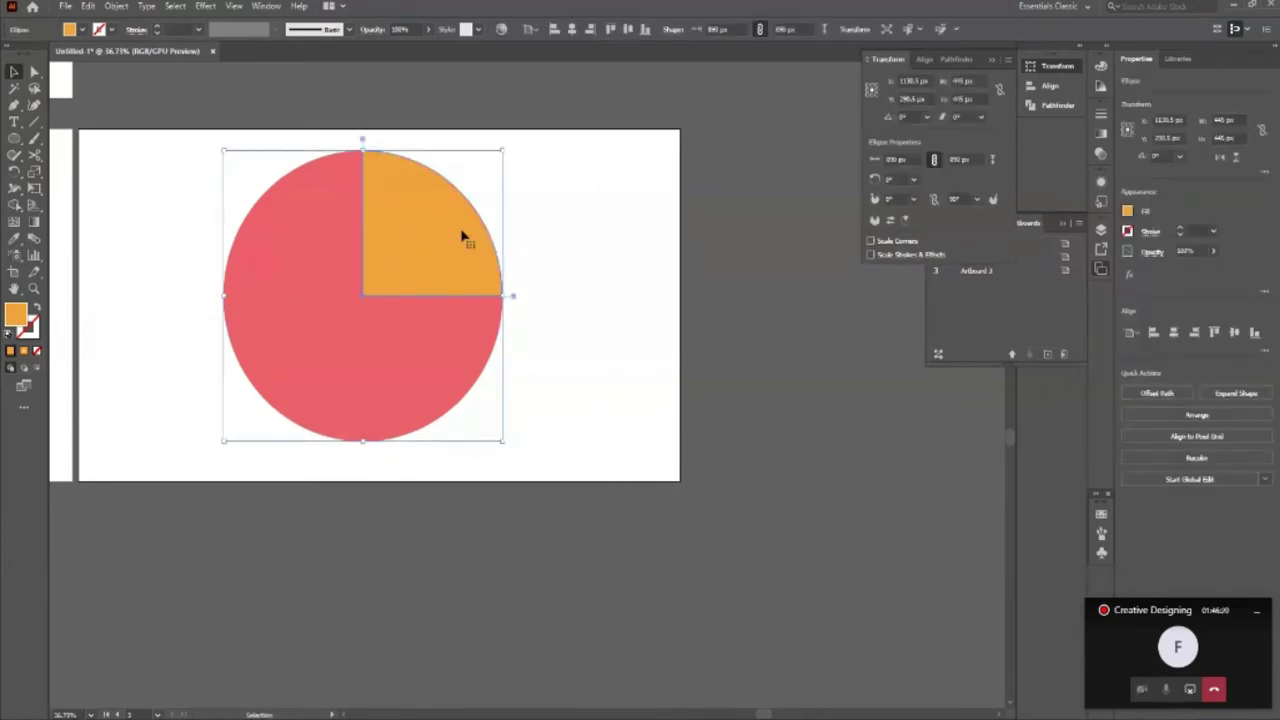
{"action": "key", "text": "Delete"}
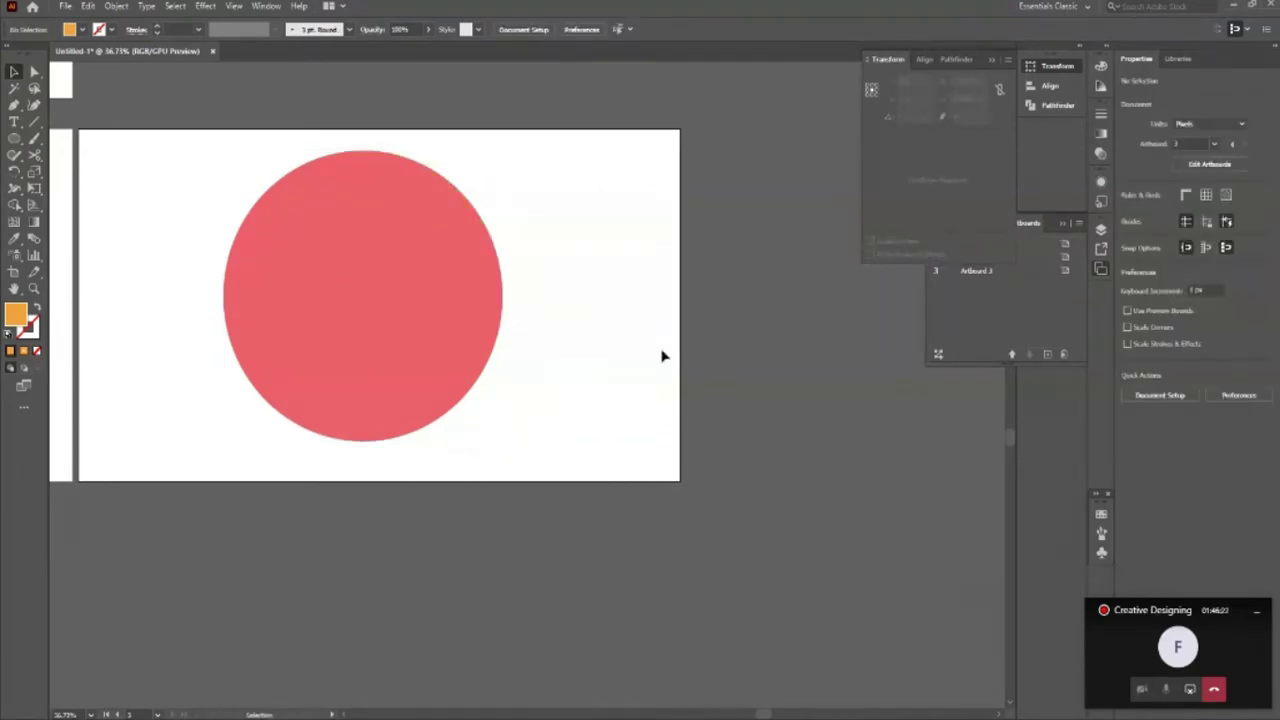
{"action": "key", "text": "z"}
{"action": "left_click", "coordinate": [660, 371], "text": "alt"}
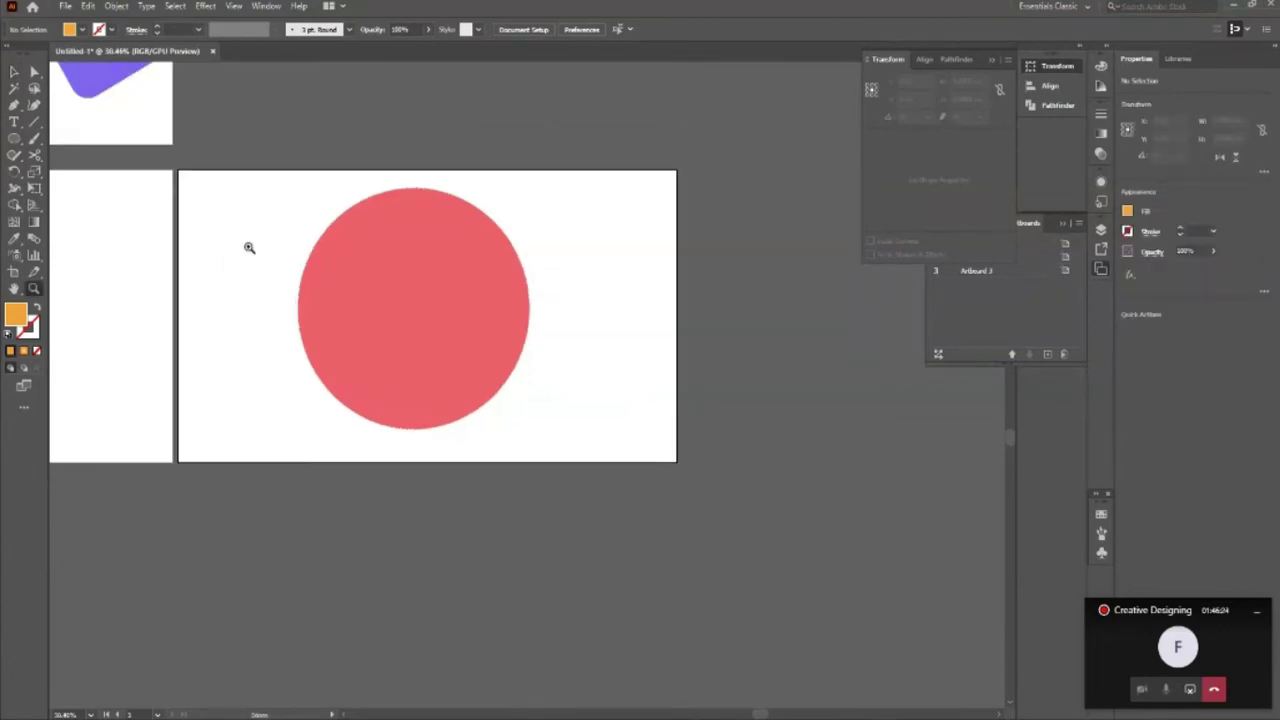
Step: Select the circle copy and fill it yellow in the Color Picker
{"action": "left_click", "coordinate": [249, 247]}
{"action": "key", "text": "v"}
{"action": "left_click_drag", "start_coordinate": [377, 327], "coordinate": [397, 337]}
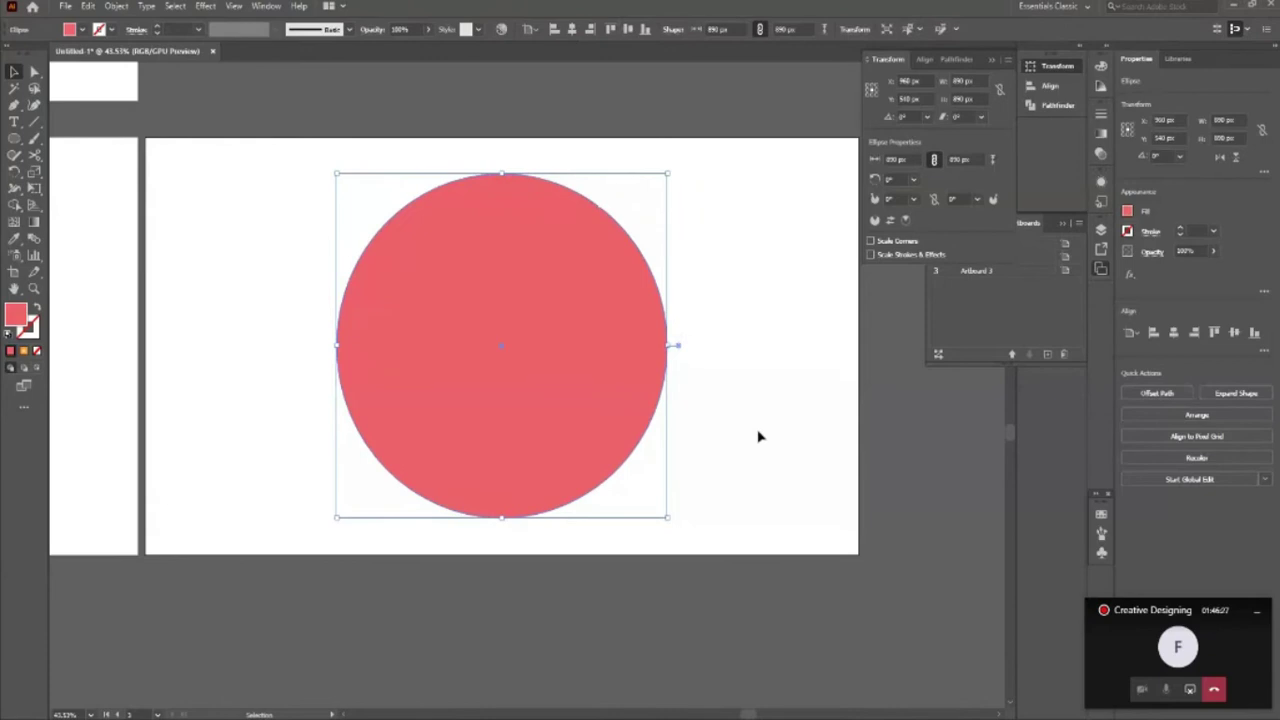
{"action": "key", "text": "a"}
{"action": "key", "text": "v"}
{"action": "double_click", "coordinate": [13, 320]}
{"action": "left_click", "coordinate": [945, 299]}
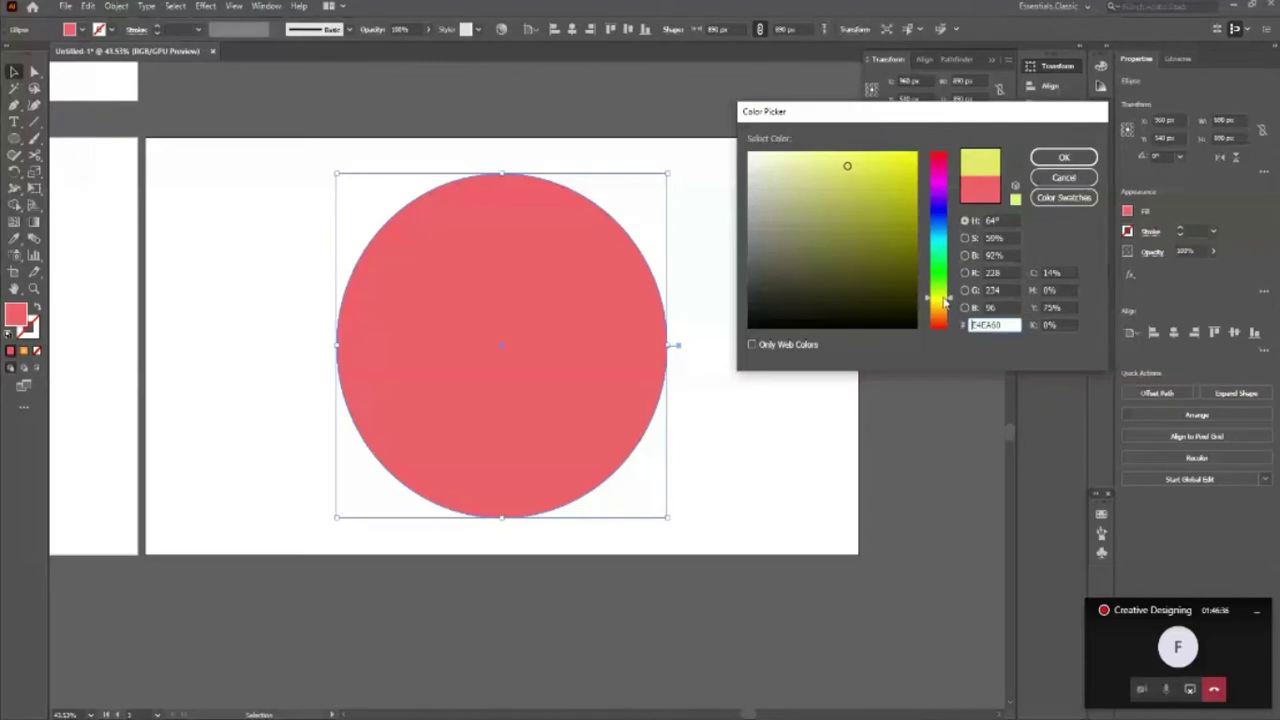
{"action": "key", "text": "Escape"}
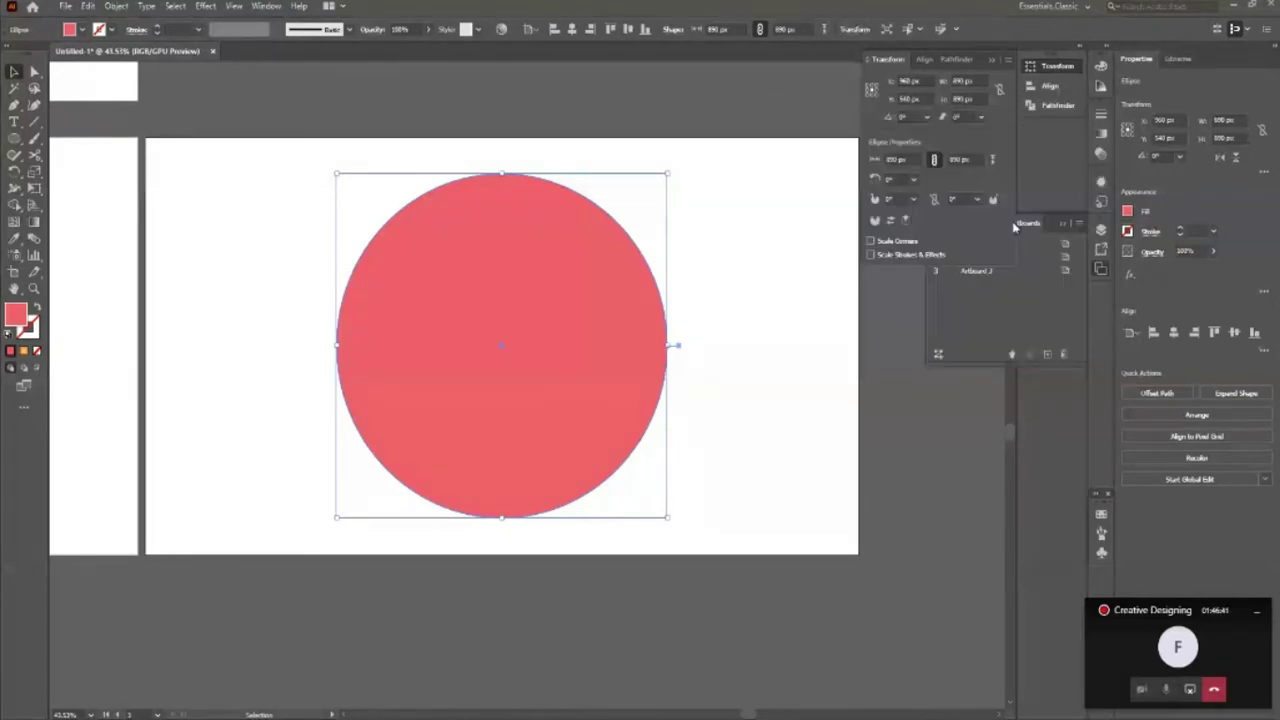
Step: Set the pie start angle to 180 for a yellow quarter wedge, undoing a trial rotation
{"action": "left_click", "coordinate": [955, 199]}
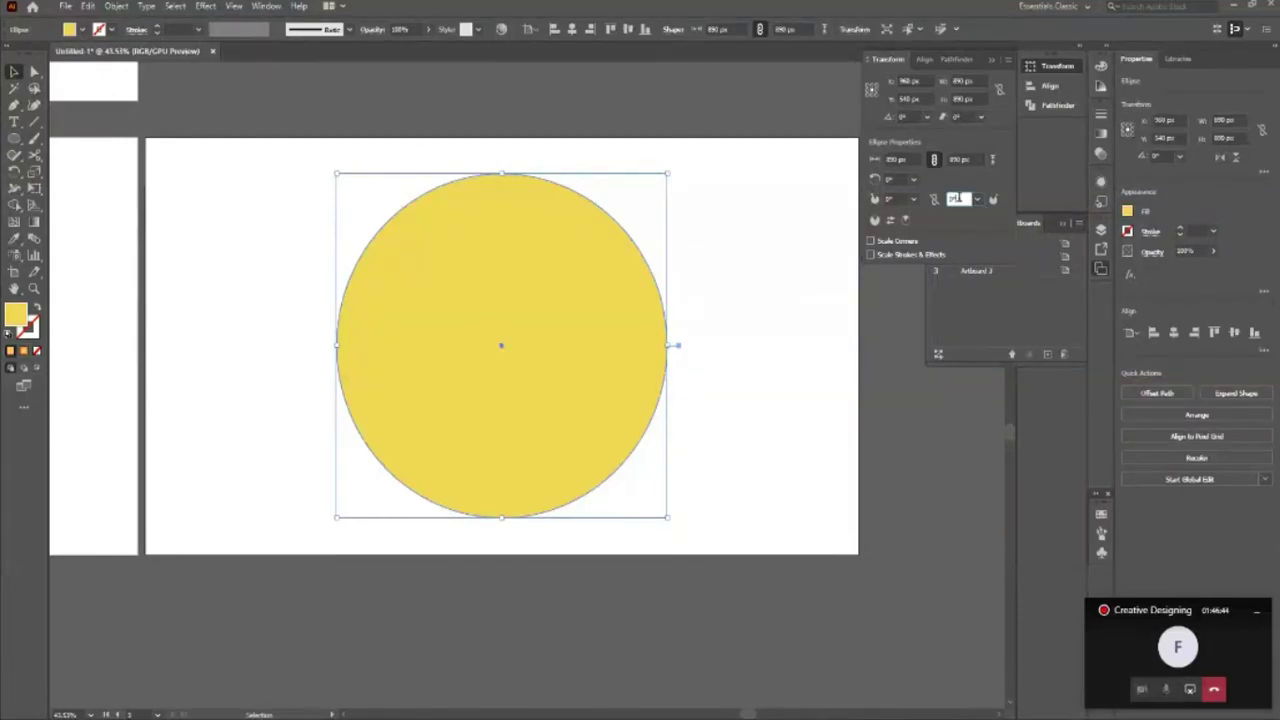
{"action": "type", "text": "180"}
{"action": "key", "text": "Return"}
{"action": "left_click", "coordinate": [788, 406]}
{"action": "left_click", "coordinate": [583, 329]}
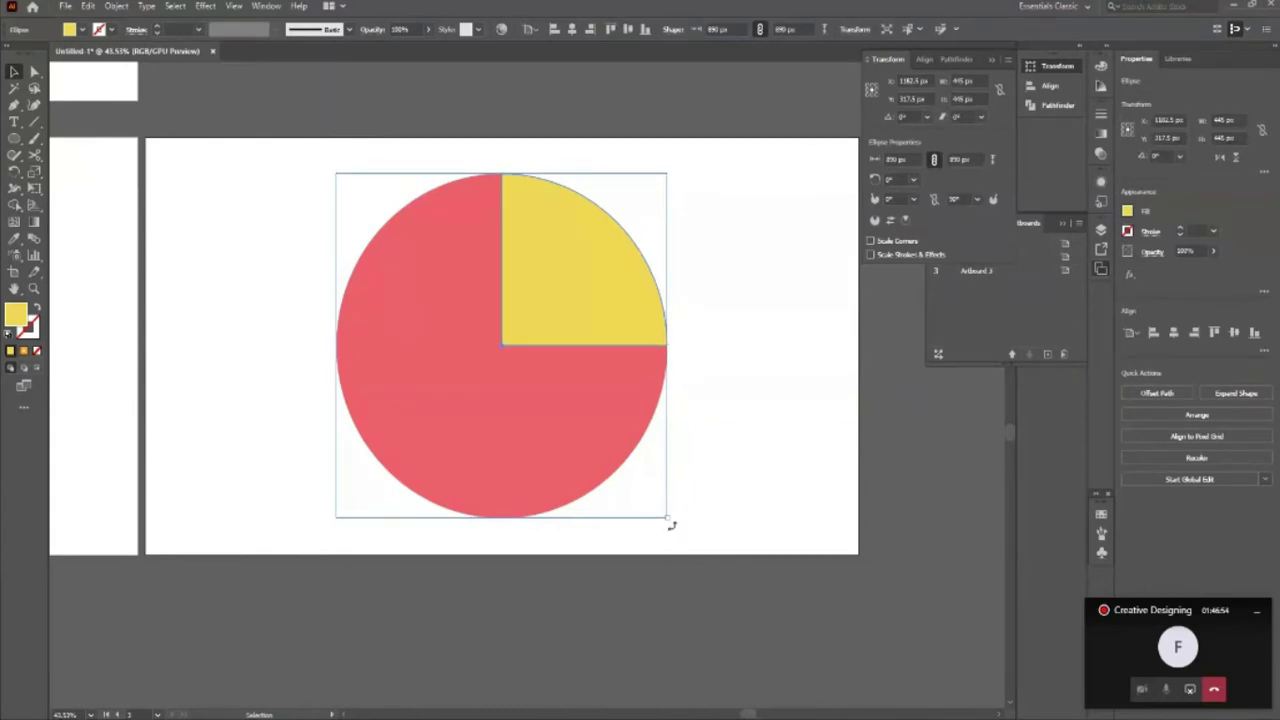
{"action": "left_click_drag", "start_coordinate": [671, 524], "coordinate": [260, 345]}
{"action": "left_click", "coordinate": [581, 667]}
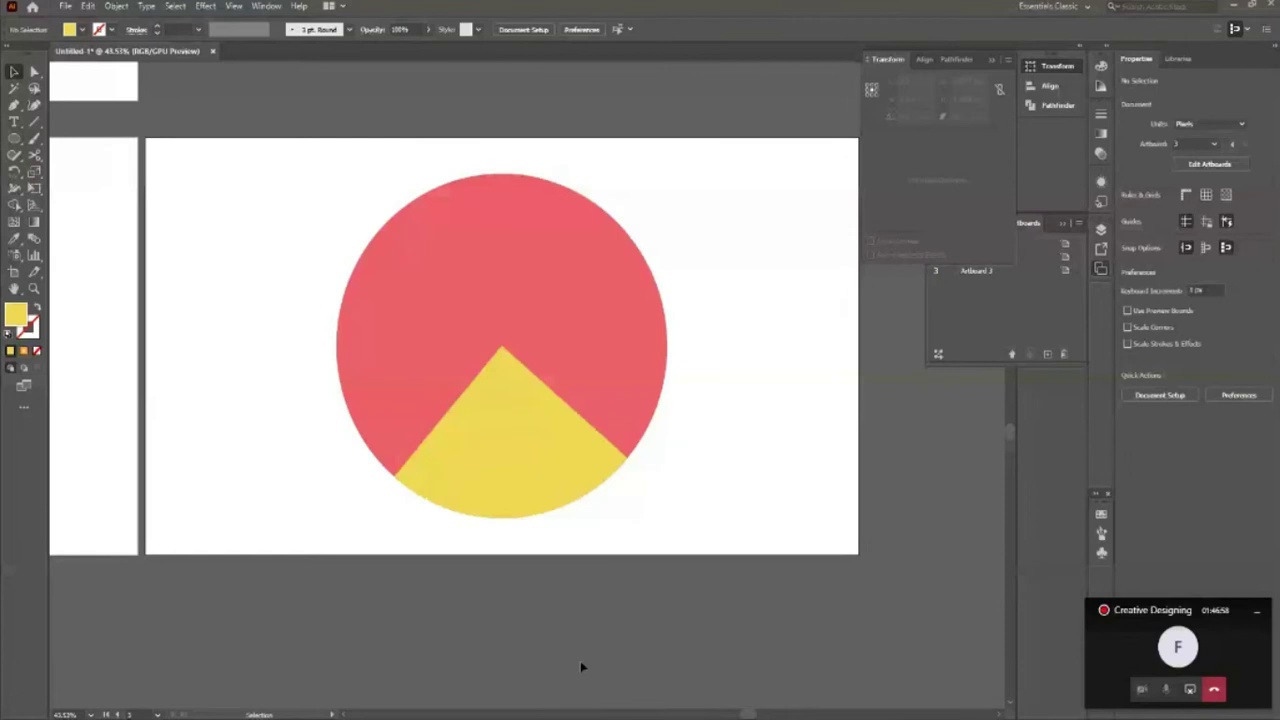
{"action": "key", "text": "ctrl+z"}
Step: Set the red circle's pie end angle to 360 and rotate it around its centre
{"action": "left_click", "coordinate": [548, 460]}
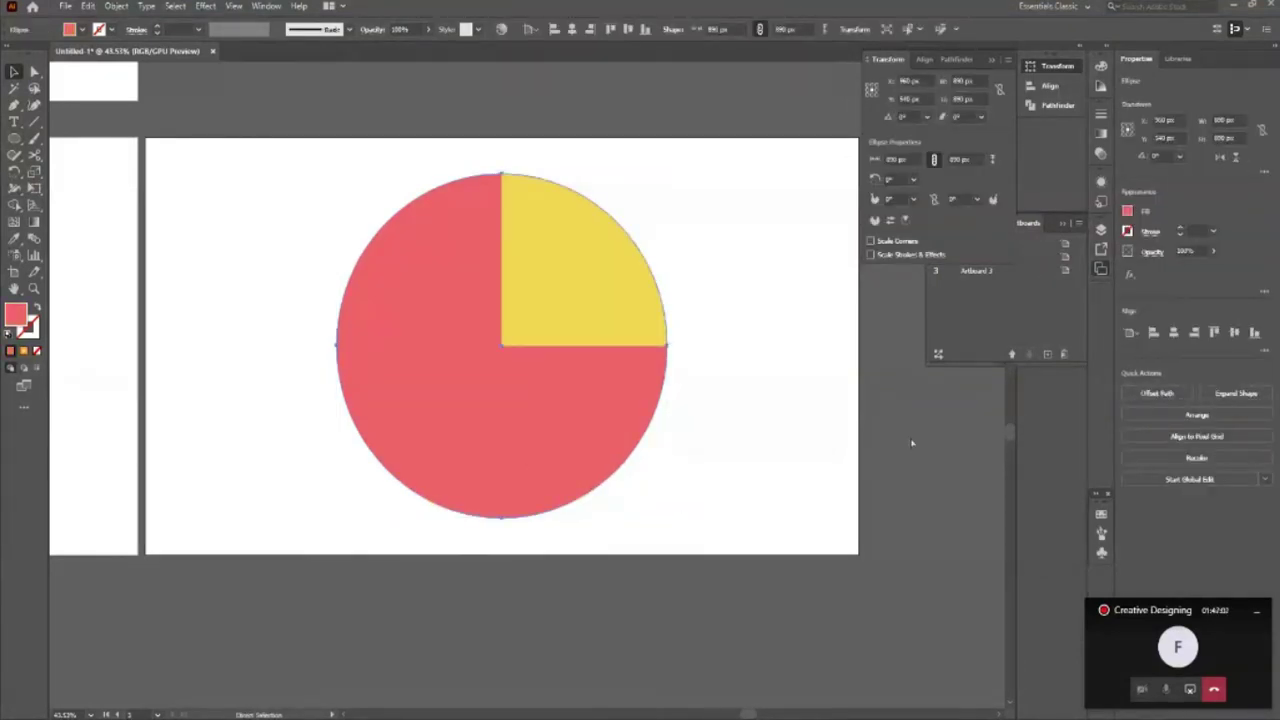
{"action": "key", "text": "v"}
{"action": "left_click", "coordinate": [751, 463]}
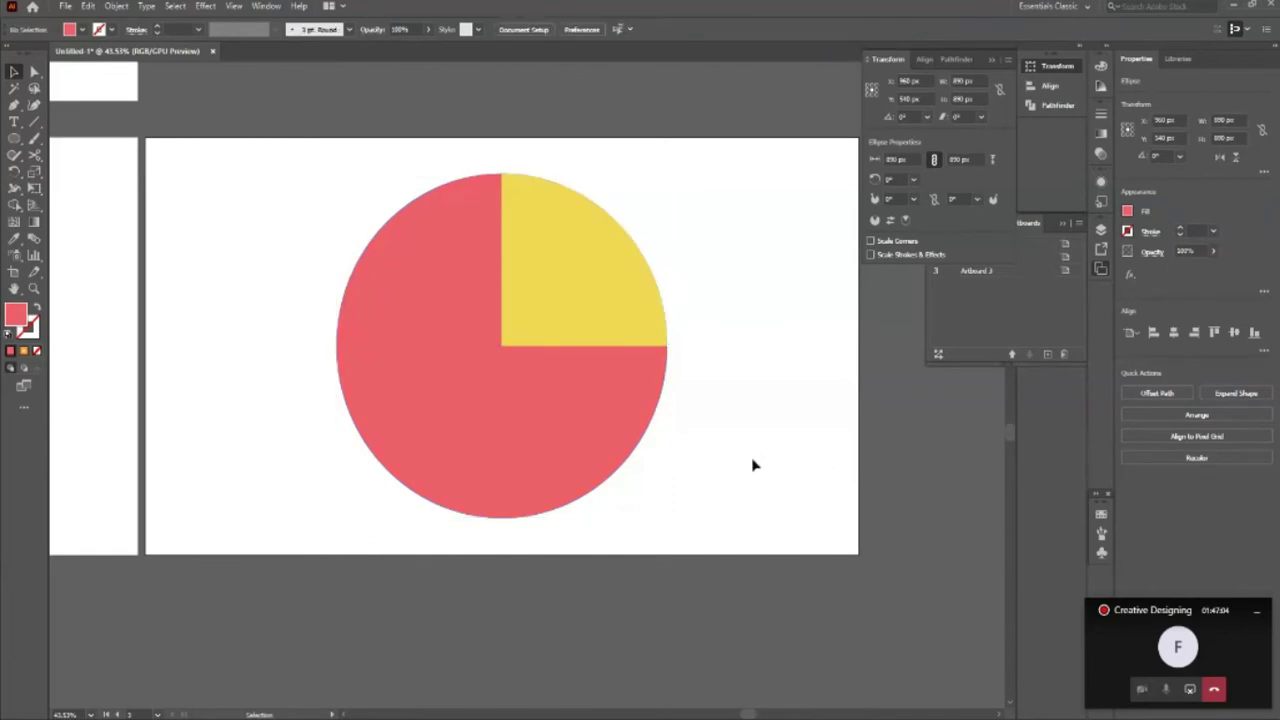
{"action": "left_click", "coordinate": [614, 457]}
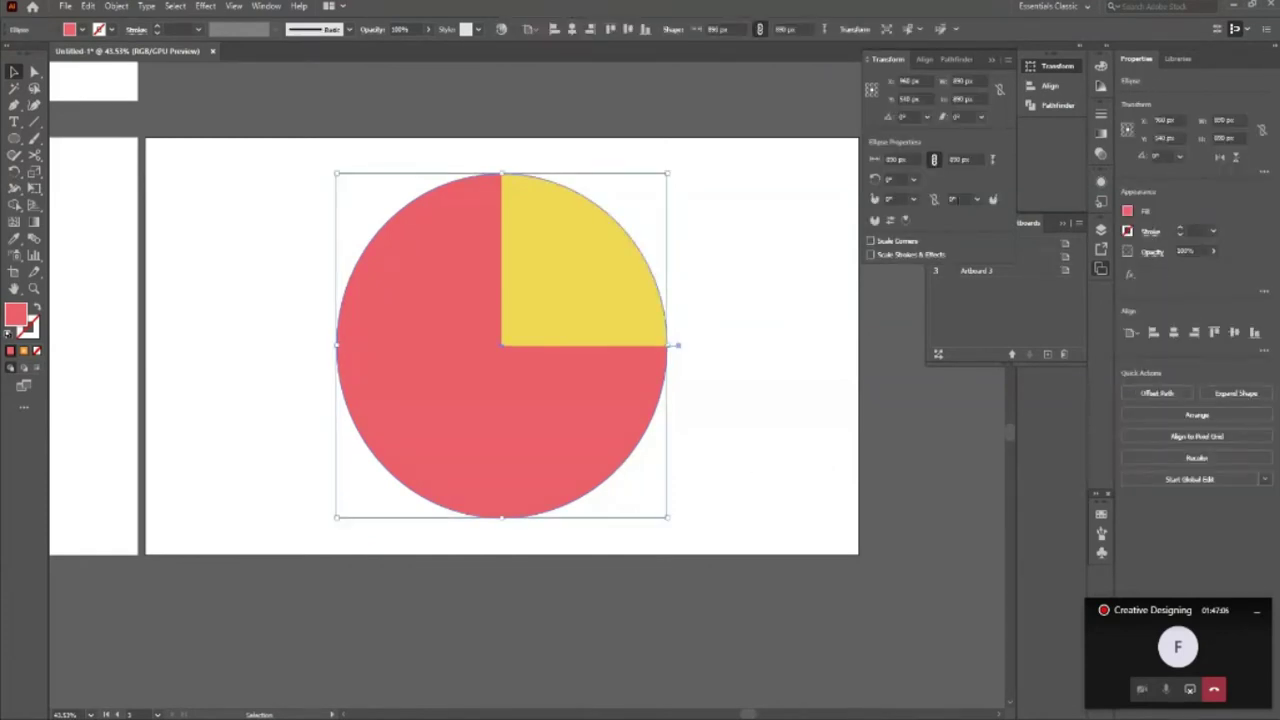
{"action": "left_click", "coordinate": [958, 199]}
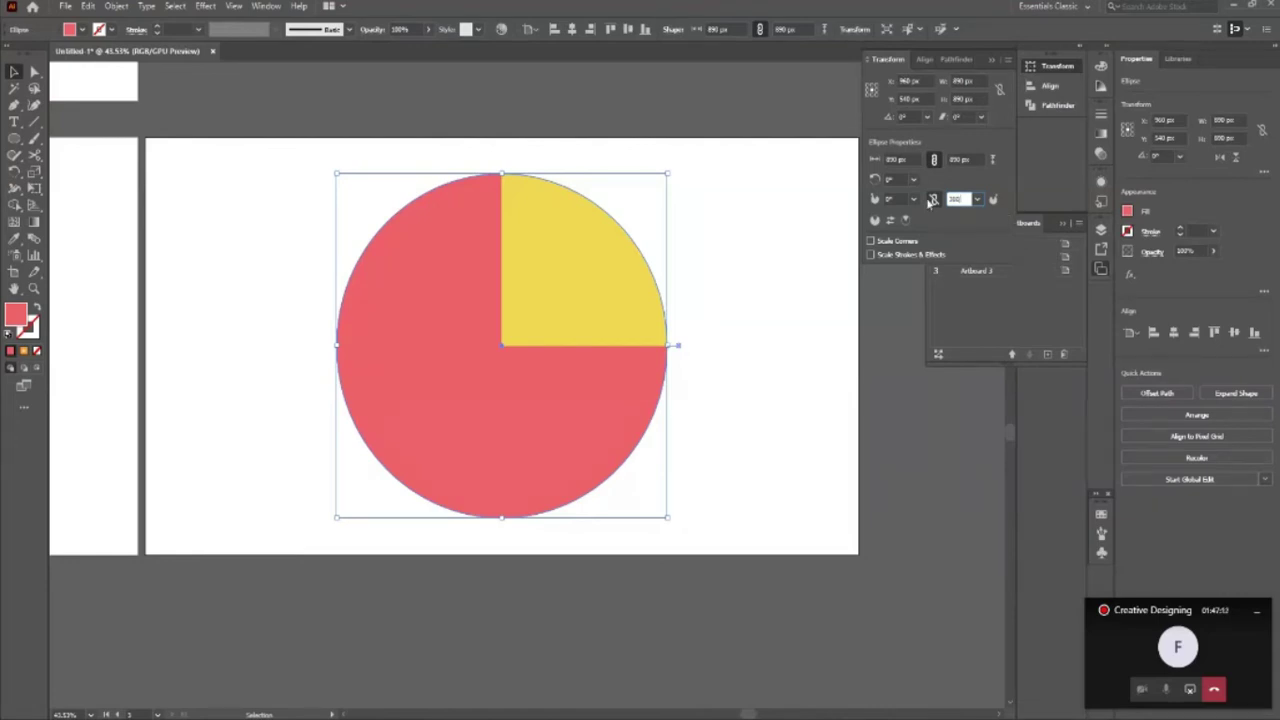
{"action": "type", "text": "360"}
{"action": "key", "text": "Return"}
{"action": "mouse_move", "coordinate": [671, 170]}
{"action": "left_mouse_down"}
{"action": "mouse_move", "coordinate": [716, 256]}
{"action": "mouse_move", "coordinate": [723, 500]}
{"action": "mouse_move", "coordinate": [731, 451]}
{"action": "mouse_move", "coordinate": [712, 478]}
{"action": "left_mouse_up"}
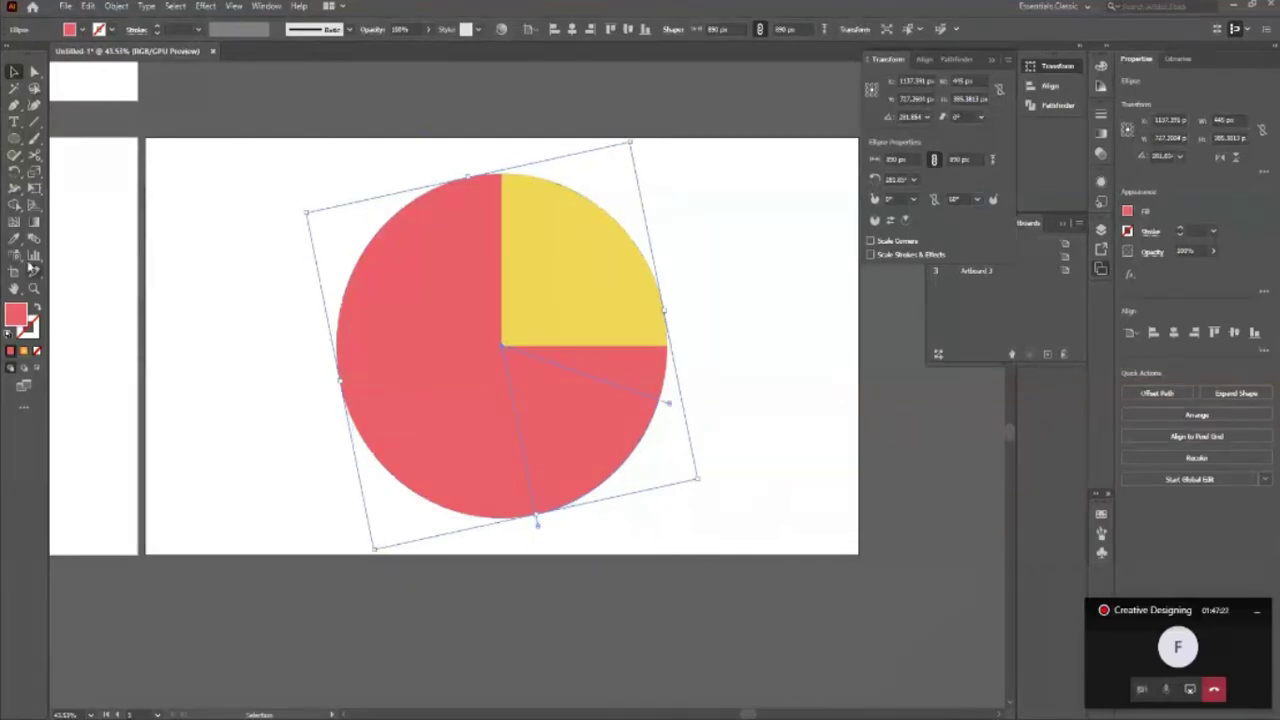
Step: Fill the new wedge bright green and rotate it under the yellow quarter
{"action": "double_click", "coordinate": [16, 315]}
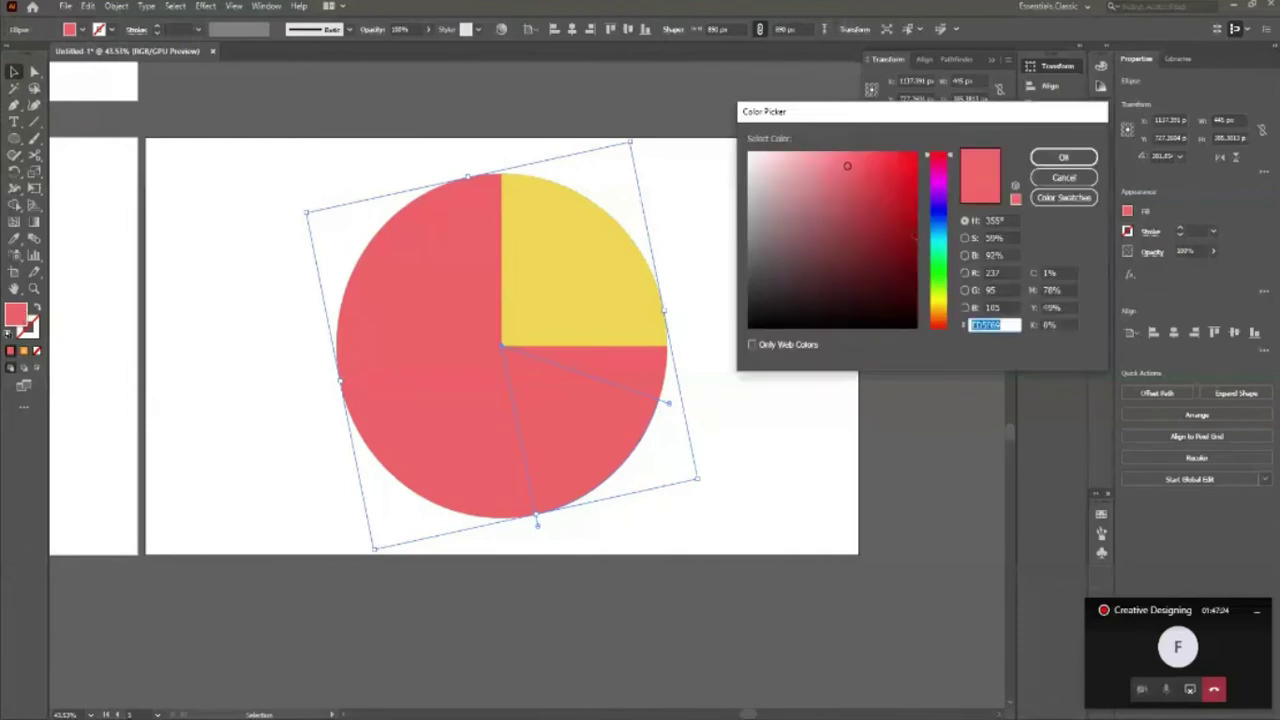
{"action": "left_click_drag", "start_coordinate": [940, 306], "coordinate": [940, 262]}
{"action": "left_click", "coordinate": [864, 157]}
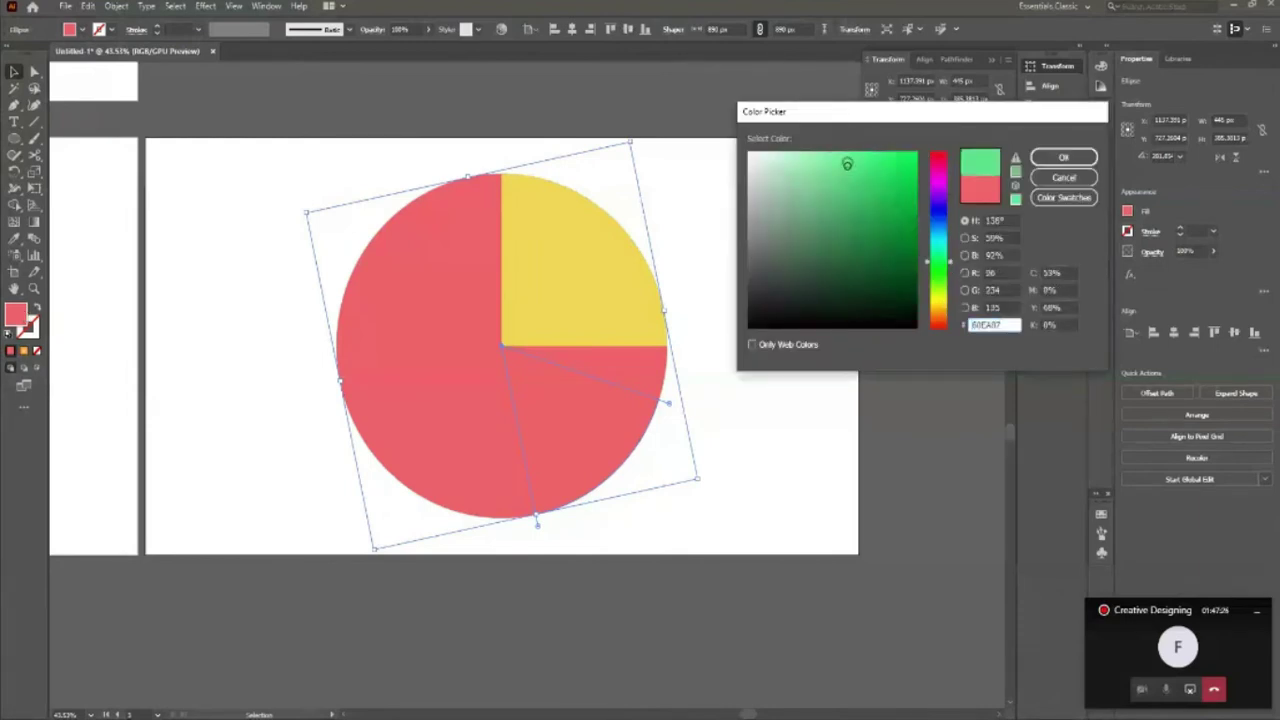
{"action": "left_click", "coordinate": [1048, 175]}
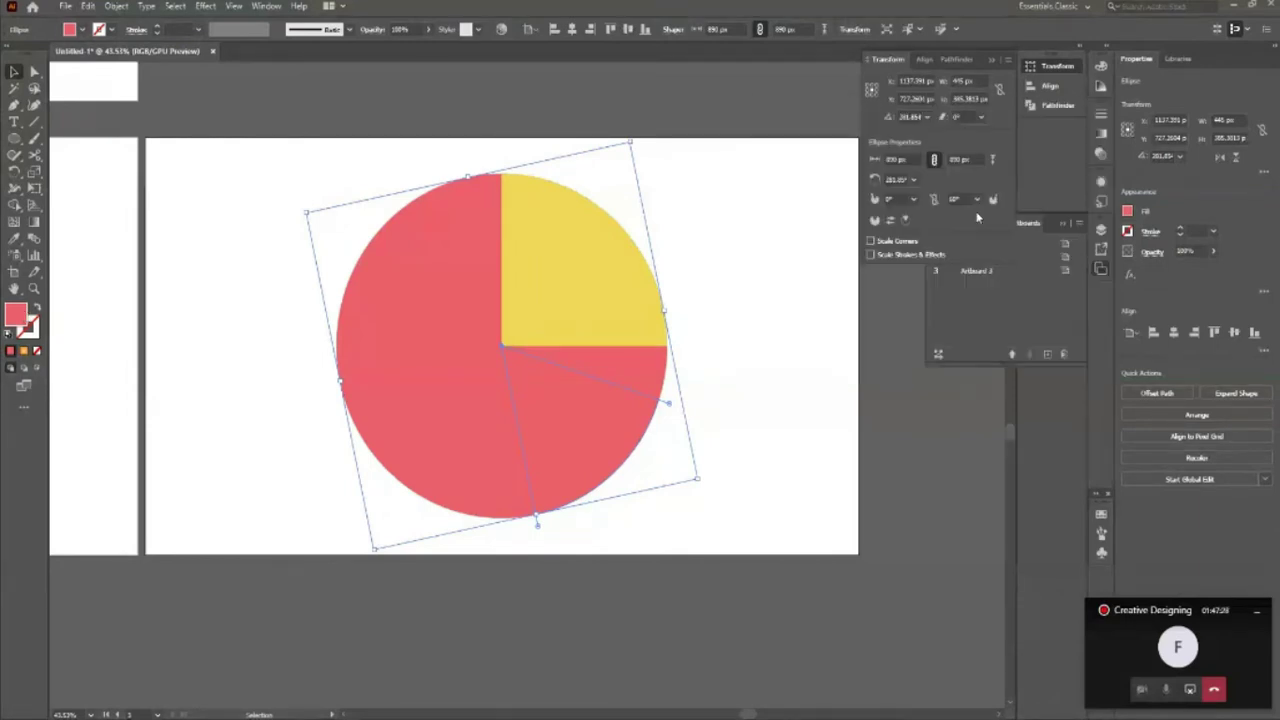
{"action": "left_click", "coordinate": [720, 620]}
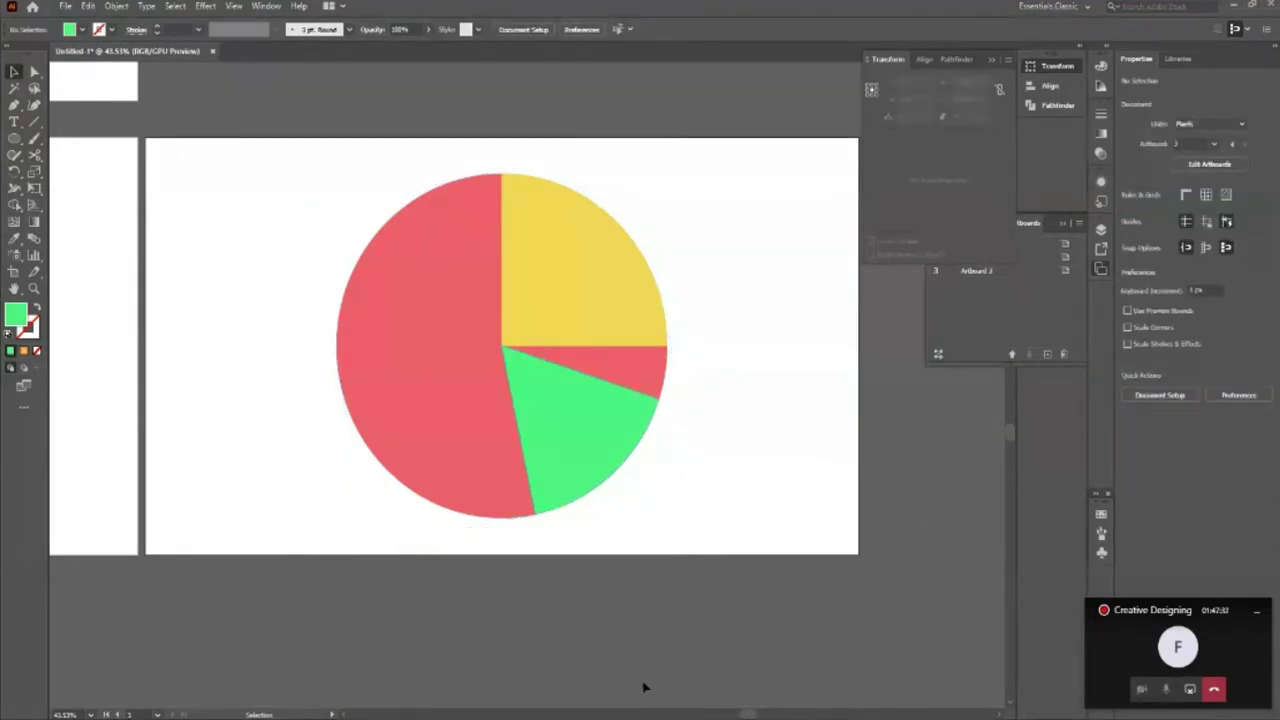
{"action": "left_click", "coordinate": [493, 438]}
{"action": "left_click", "coordinate": [620, 462]}
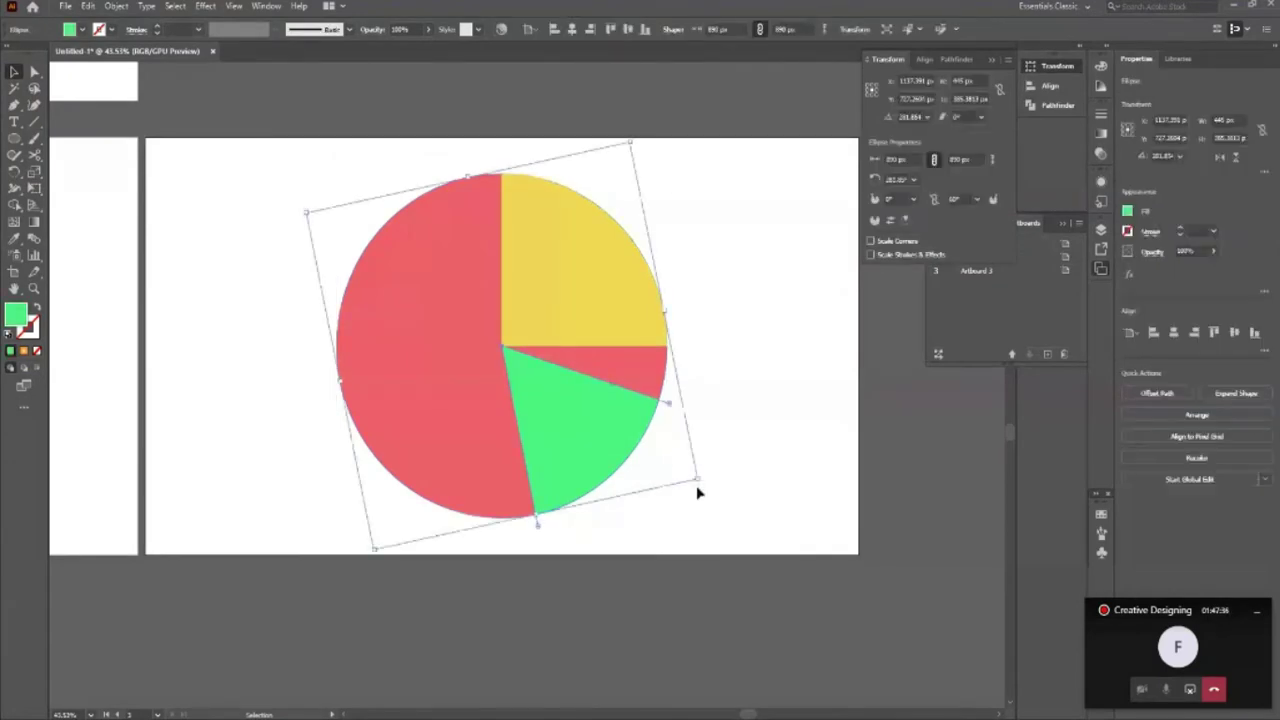
{"action": "mouse_move", "coordinate": [697, 486]}
{"action": "left_mouse_down"}
{"action": "mouse_move", "coordinate": [704, 455]}
{"action": "mouse_move", "coordinate": [757, 438]}
{"action": "left_mouse_up"}
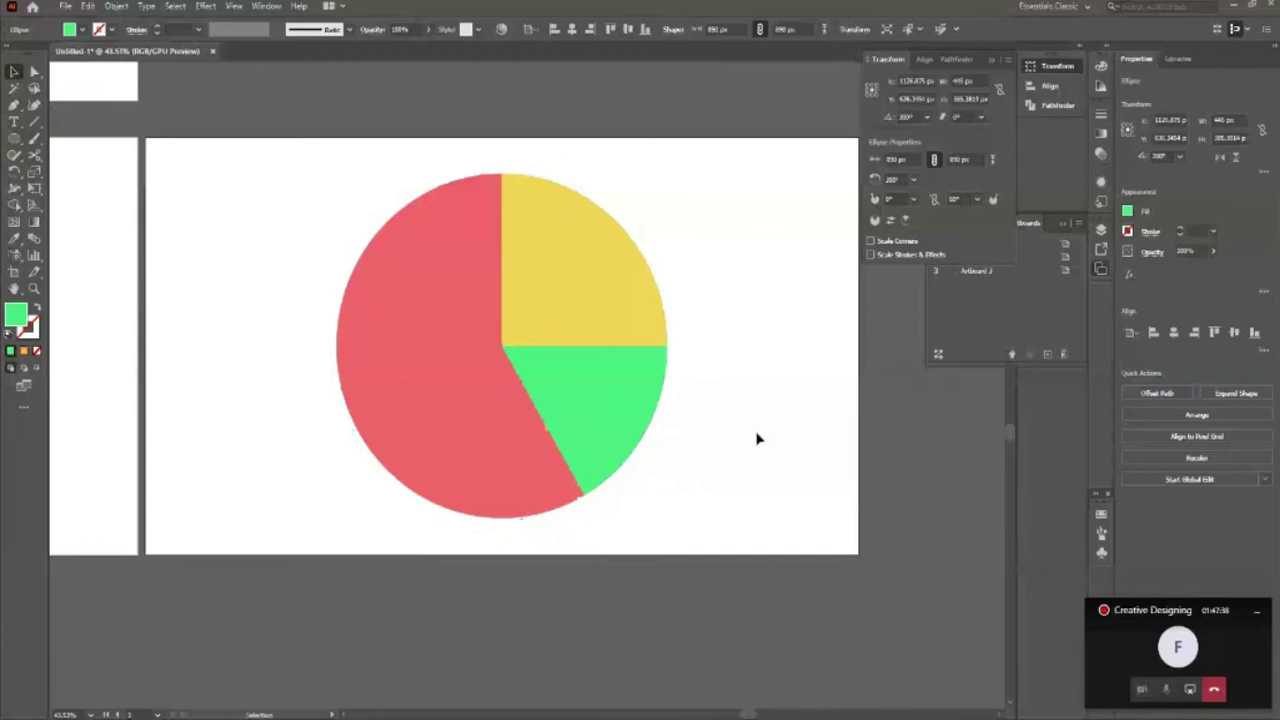
Step: Give the red pie a 45° end angle and rotate the wedge beside the green one
{"action": "left_click", "coordinate": [560, 500]}
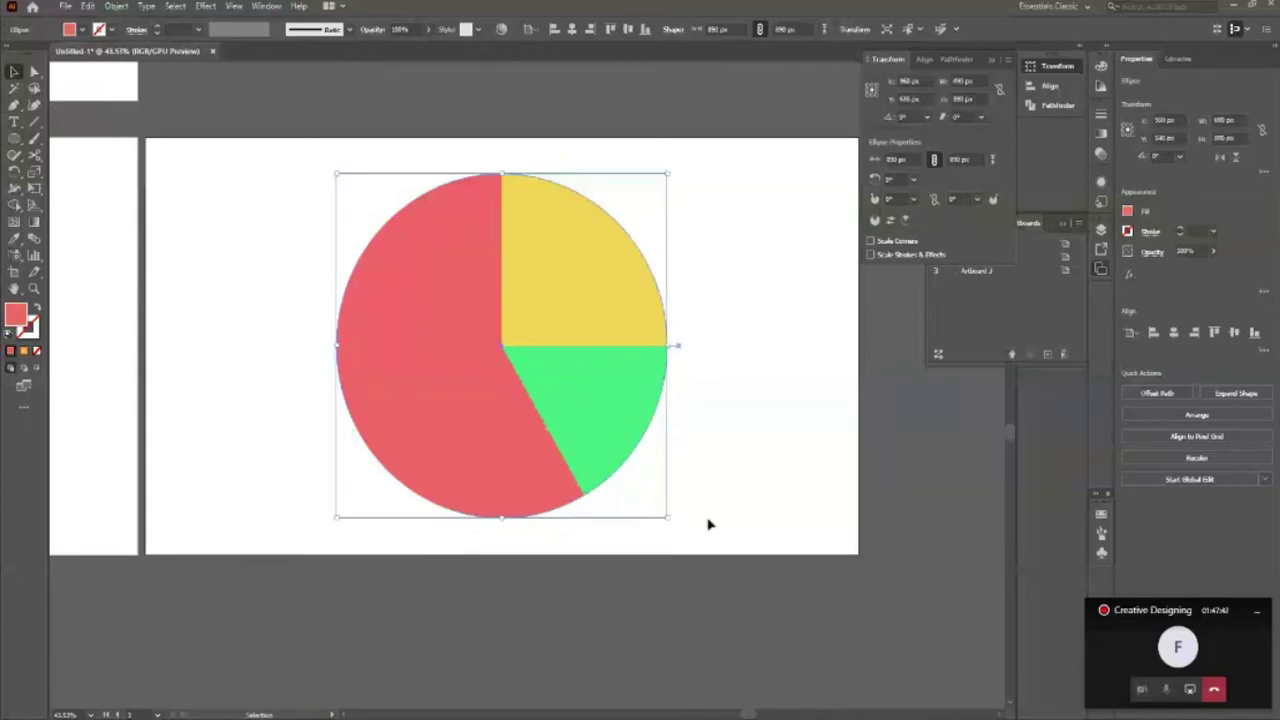
{"action": "key", "text": "a"}
{"action": "key", "text": "v"}
{"action": "left_click", "coordinate": [805, 368]}
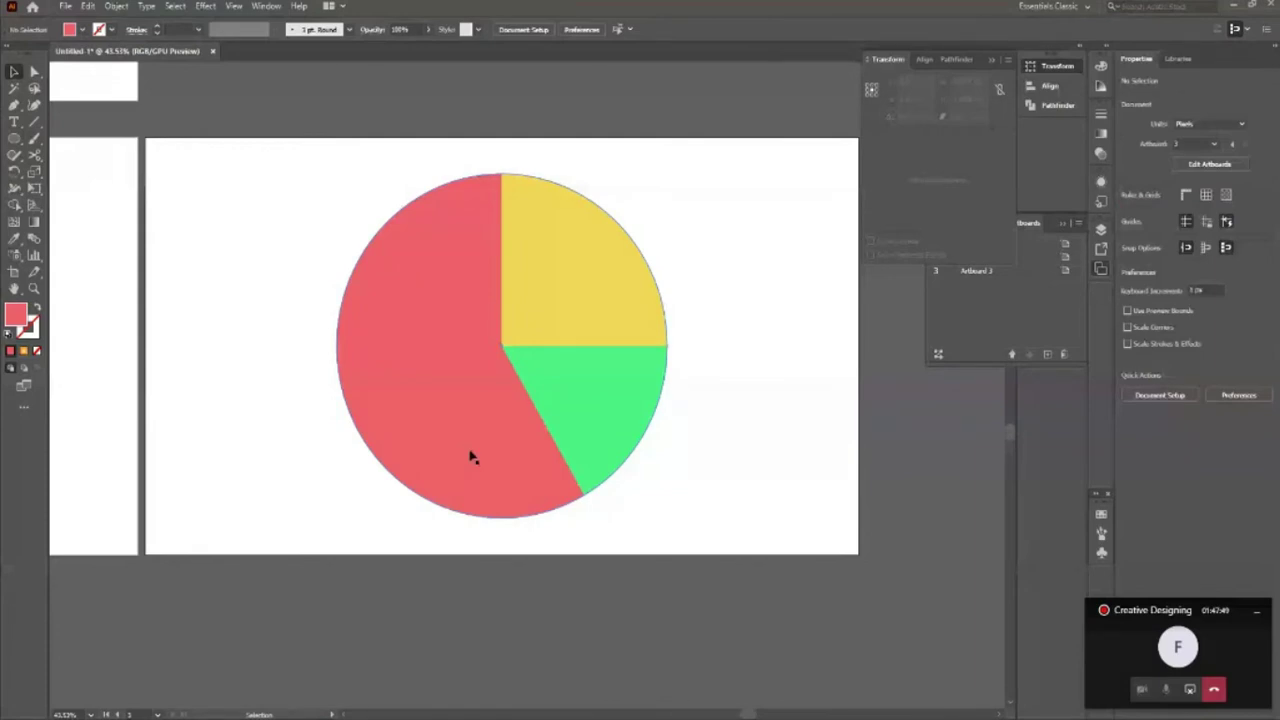
{"action": "left_click", "coordinate": [472, 456]}
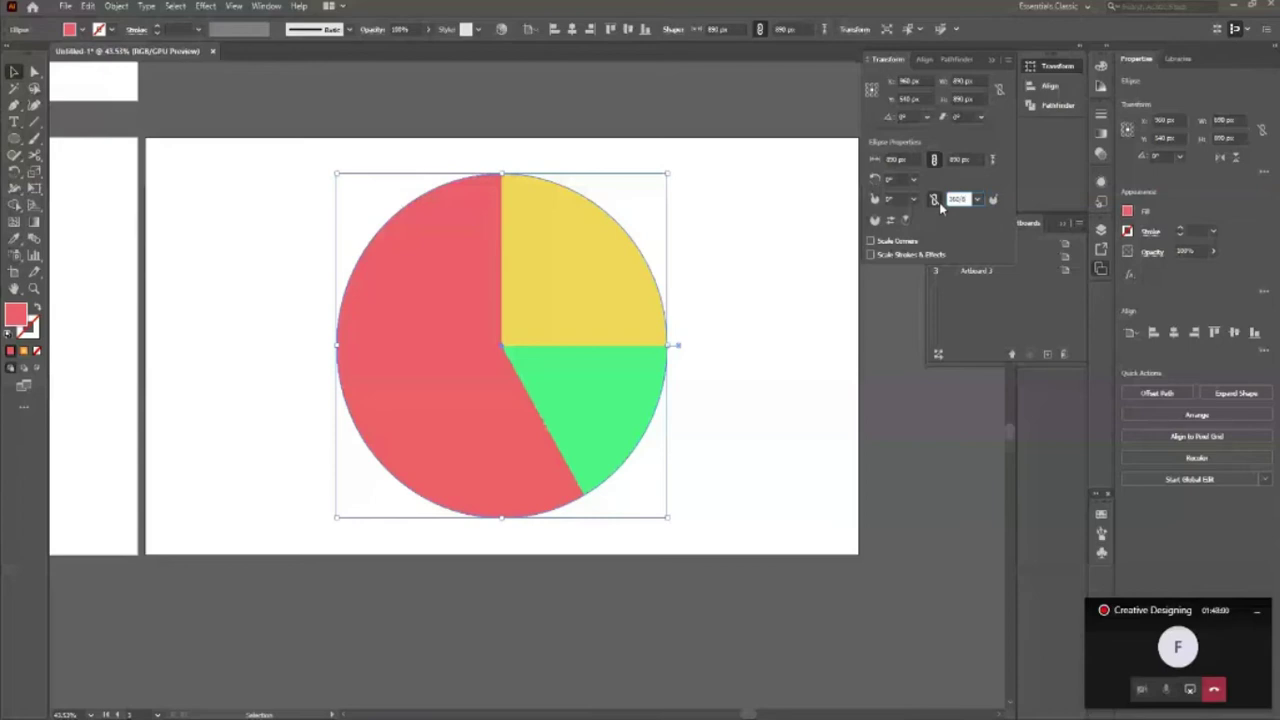
{"action": "type", "text": "45"}
{"action": "key", "text": "Return"}
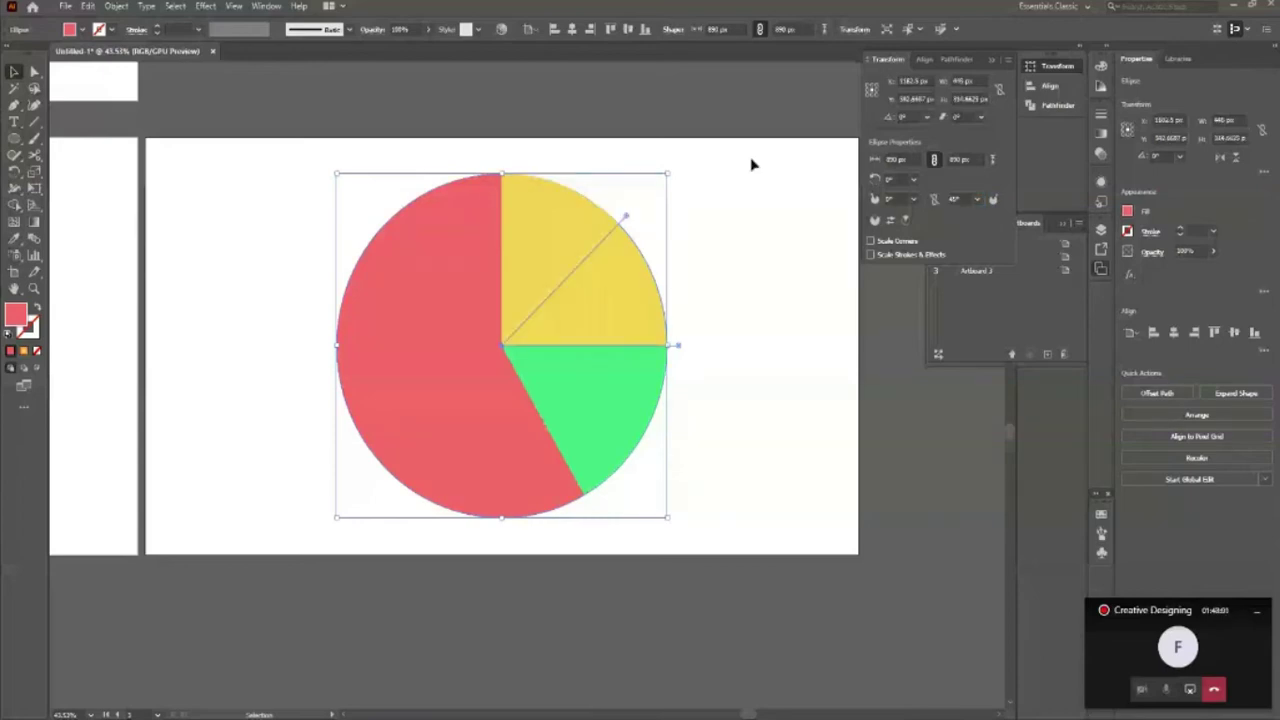
{"action": "mouse_move", "coordinate": [676, 524]}
{"action": "left_mouse_down"}
{"action": "mouse_move", "coordinate": [576, 540]}
{"action": "mouse_move", "coordinate": [615, 548]}
{"action": "left_mouse_up"}
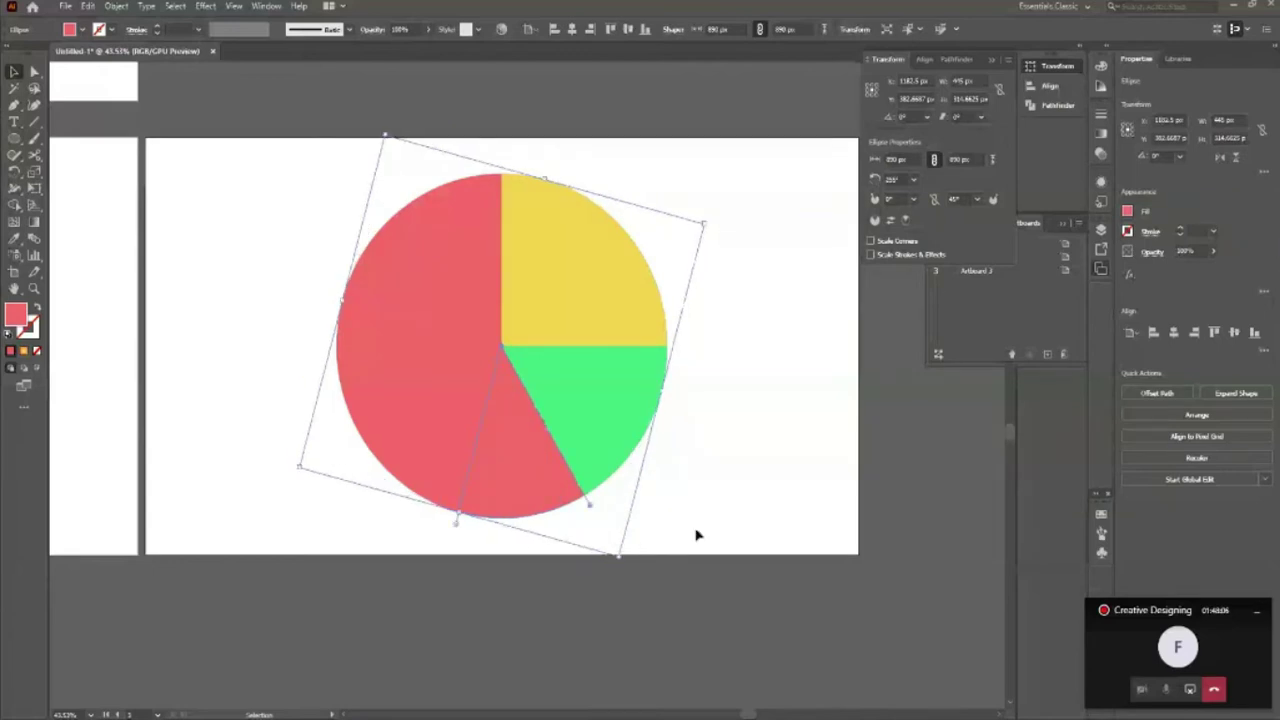
Step: Fill the 45° wedge cyan 21D5ED, then reselect the red section
{"action": "double_click", "coordinate": [1127, 211]}
{"action": "left_click_drag", "start_coordinate": [930, 255], "coordinate": [930, 236]}
{"action": "left_click_drag", "start_coordinate": [857, 166], "coordinate": [894, 163]}
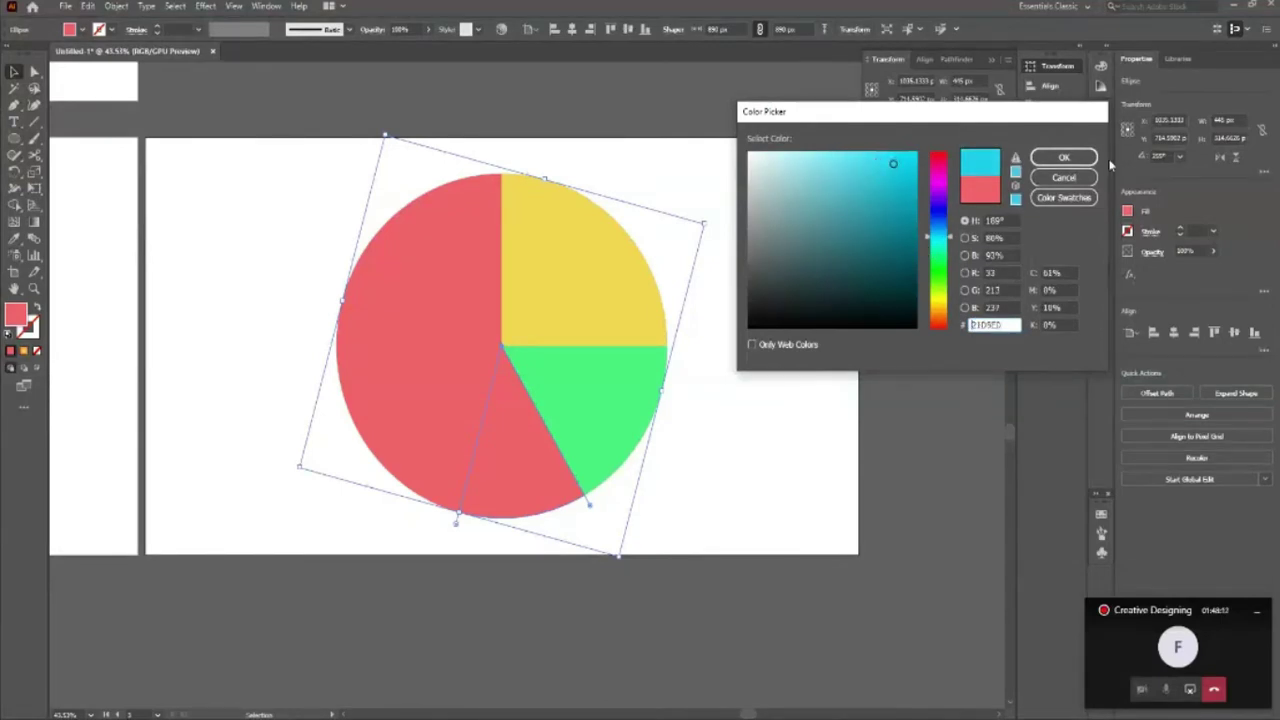
{"action": "left_click", "coordinate": [1064, 157]}
{"action": "left_click", "coordinate": [766, 471]}
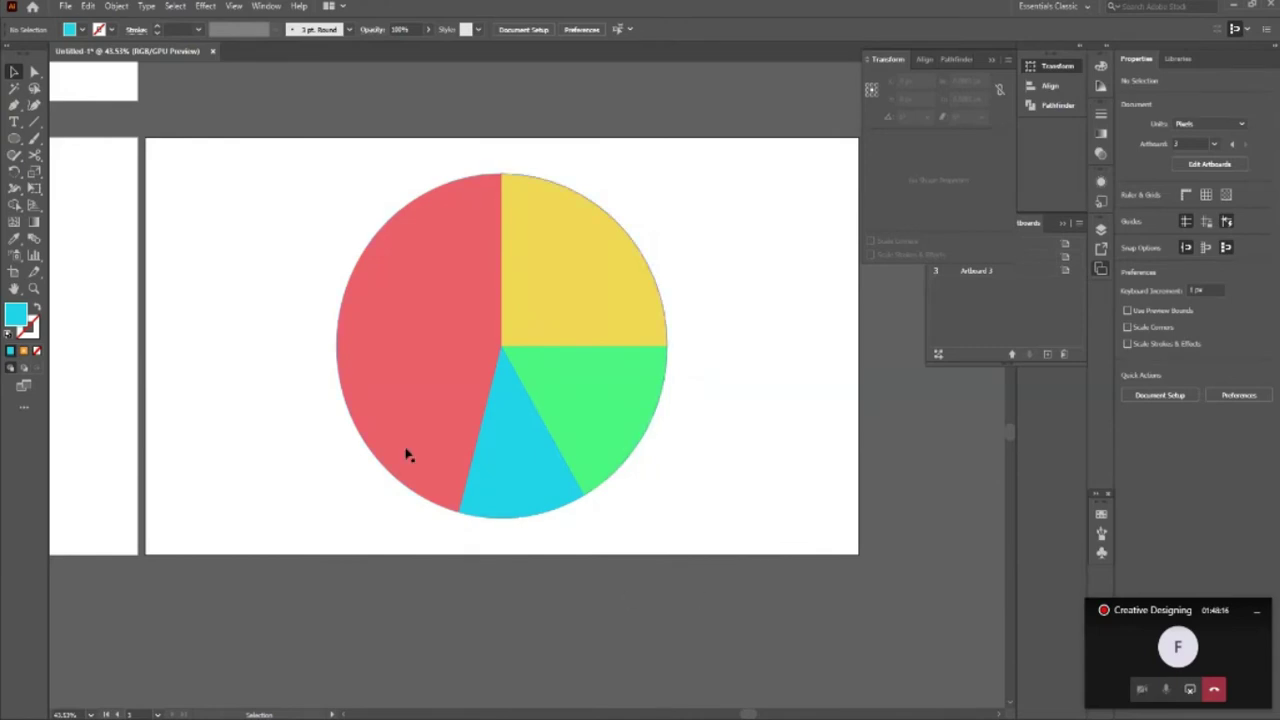
{"action": "left_click", "coordinate": [425, 348]}
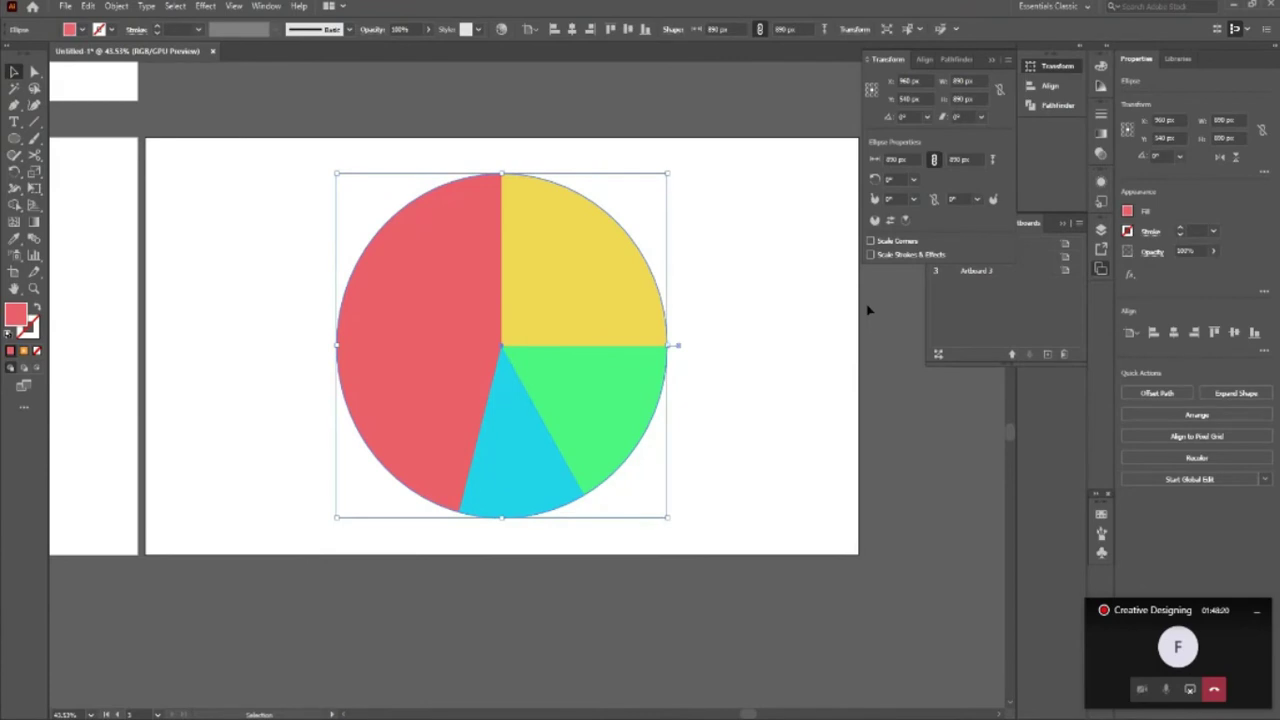
Step: Set a 30° pie angle and rotate the new wedge into the red half
{"action": "left_click", "coordinate": [955, 199]}
{"action": "type", "text": "360"}
{"action": "type", "text": "30"}
{"action": "key", "text": "Return"}
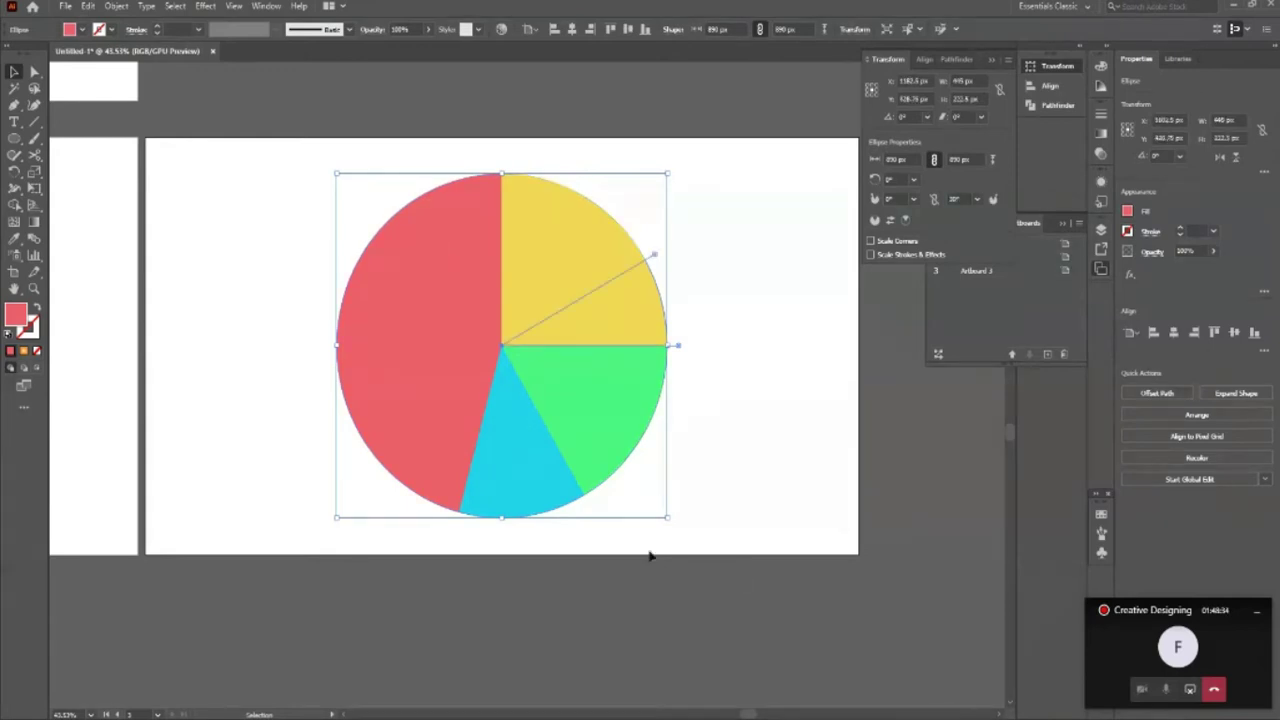
{"action": "mouse_move", "coordinate": [670, 517]}
{"action": "left_mouse_down"}
{"action": "mouse_move", "coordinate": [493, 596]}
{"action": "mouse_move", "coordinate": [88, 403]}
{"action": "mouse_move", "coordinate": [89, 358]}
{"action": "left_mouse_up"}
{"action": "mouse_move", "coordinate": [90, 358]}
{"action": "left_mouse_down"}
{"action": "mouse_move", "coordinate": [405, 527]}
{"action": "mouse_move", "coordinate": [354, 362]}
{"action": "left_mouse_up"}
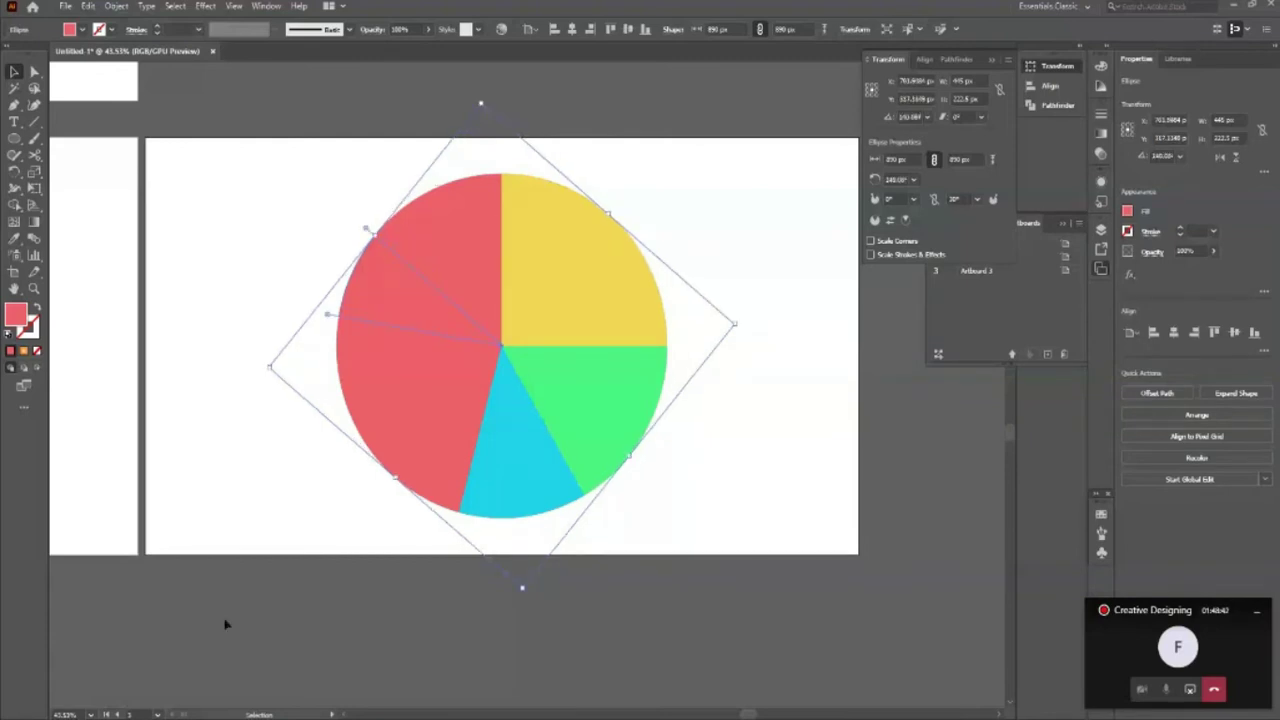
Step: Fill the 30° wedge purple in the Color Picker
{"action": "double_click", "coordinate": [17, 315]}
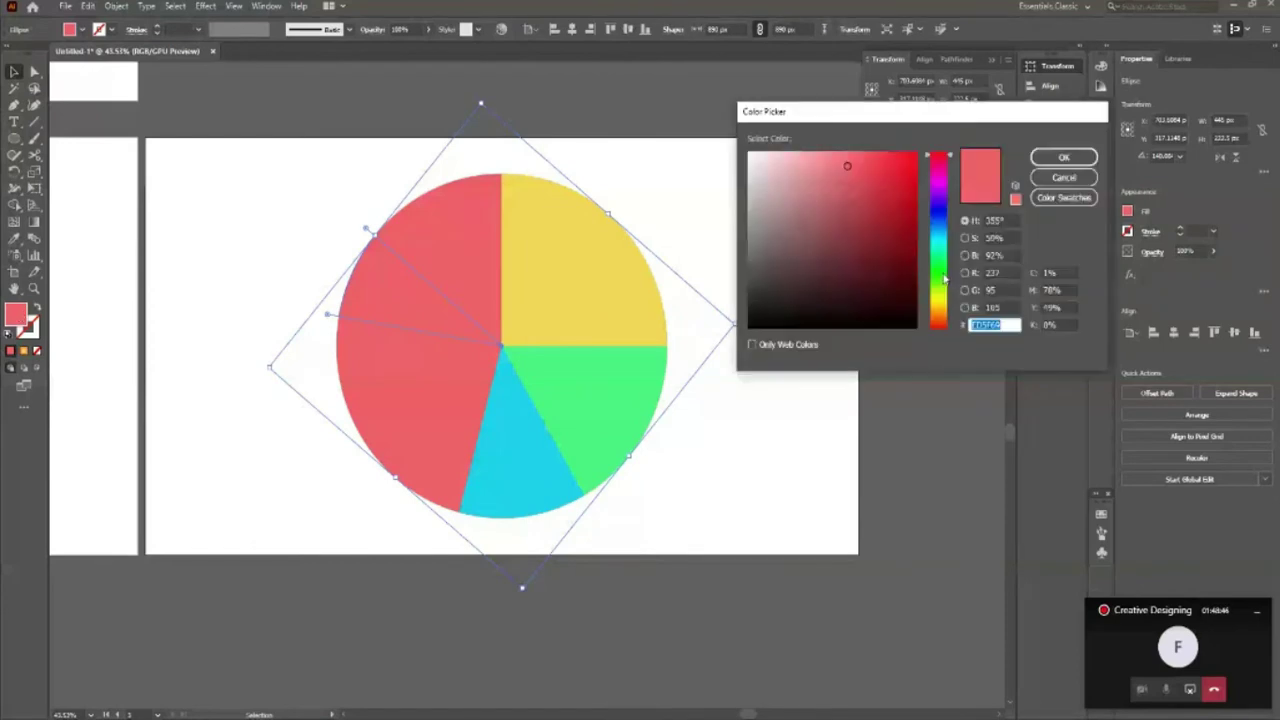
{"action": "left_click", "coordinate": [940, 205]}
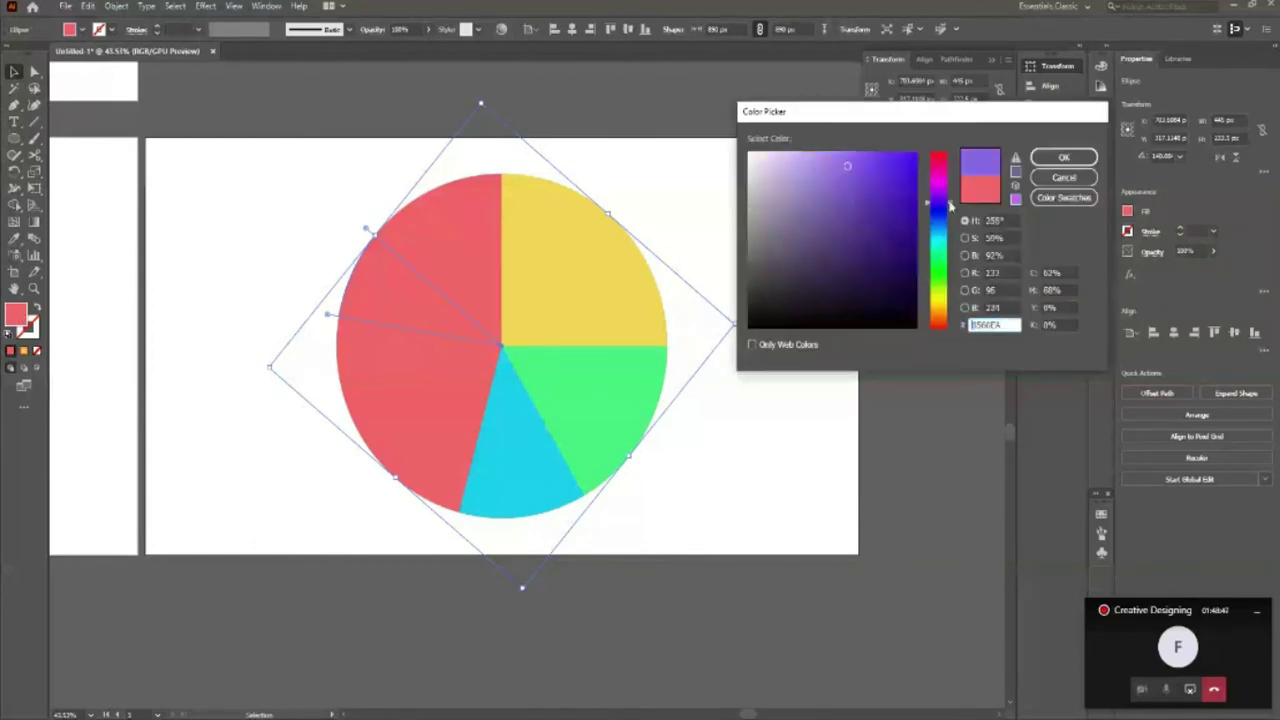
{"action": "key", "text": "Escape"}
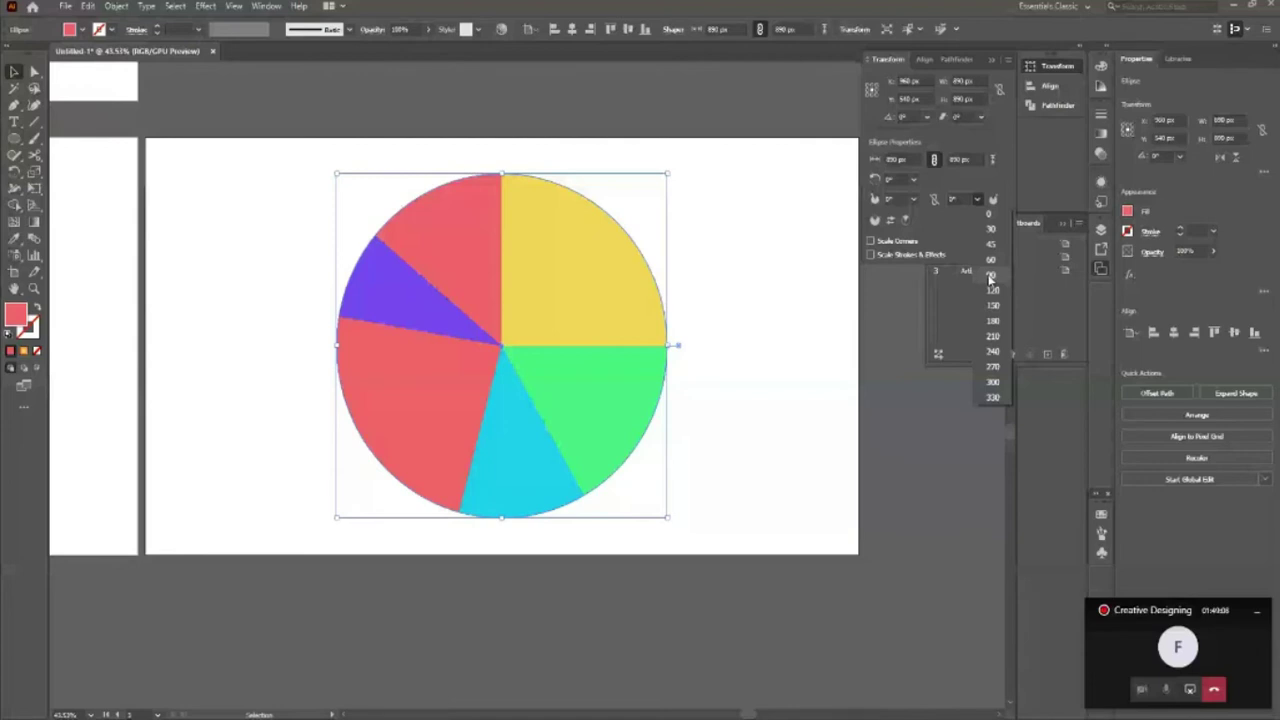
Step: Set the pie end angle to 120° and rotate the wedge into the top-left
{"action": "left_click", "coordinate": [991, 289]}
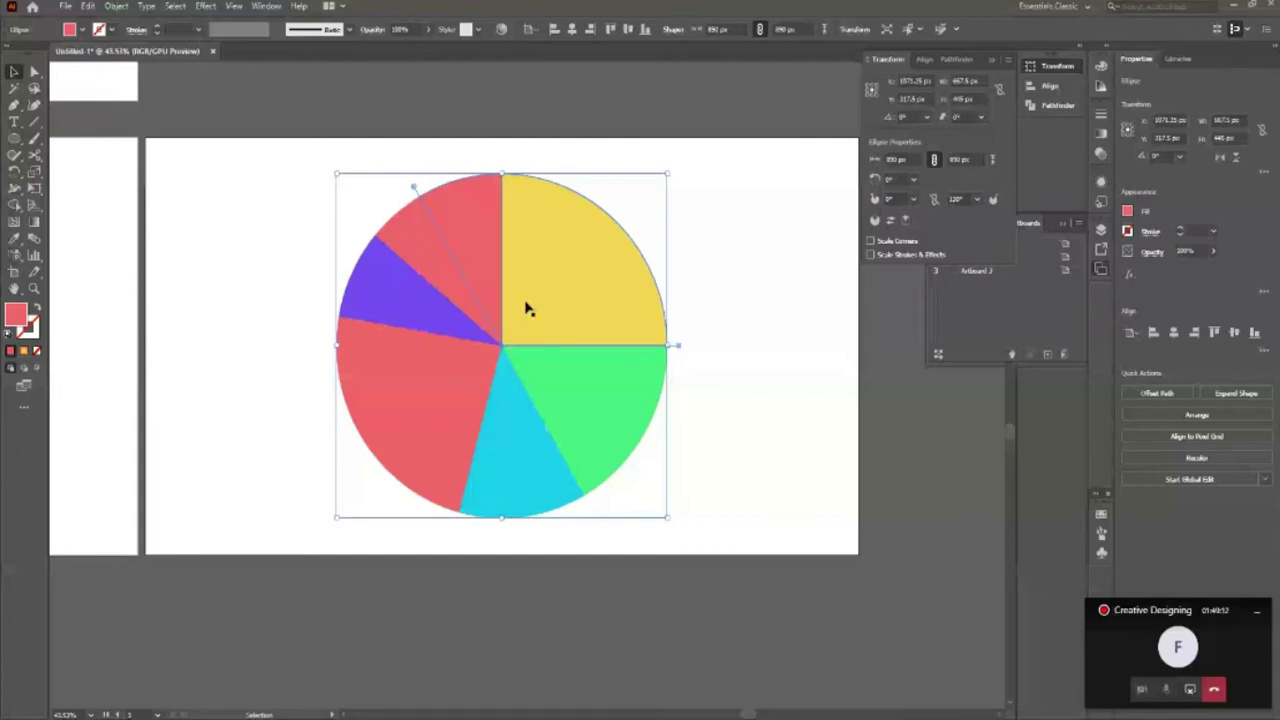
{"action": "key", "text": "ctrl+z"}
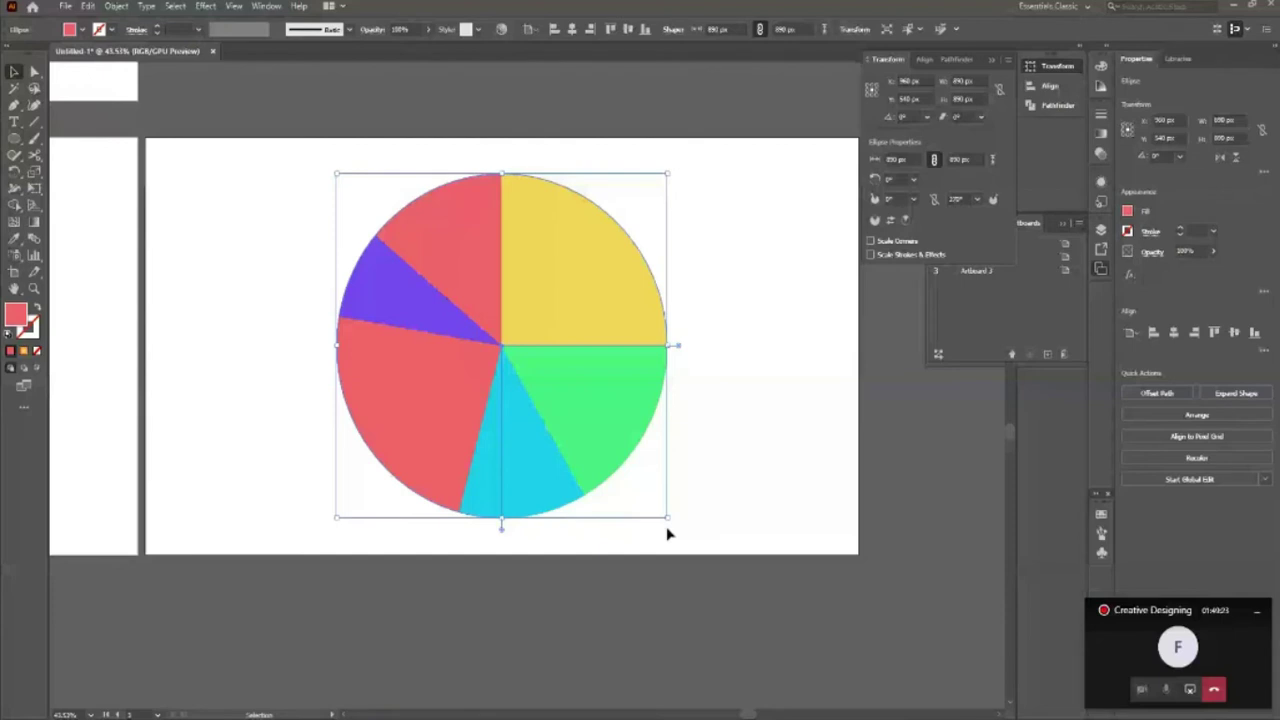
{"action": "left_click_drag", "start_coordinate": [668, 534], "coordinate": [606, 574]}
Step: Fill the top-left wedge dark green #2A492E and pull the red slice off the pie
{"action": "left_click", "coordinate": [847, 172]}
{"action": "left_click_drag", "start_coordinate": [847, 172], "coordinate": [819, 277]}
{"action": "left_click", "coordinate": [1066, 156]}
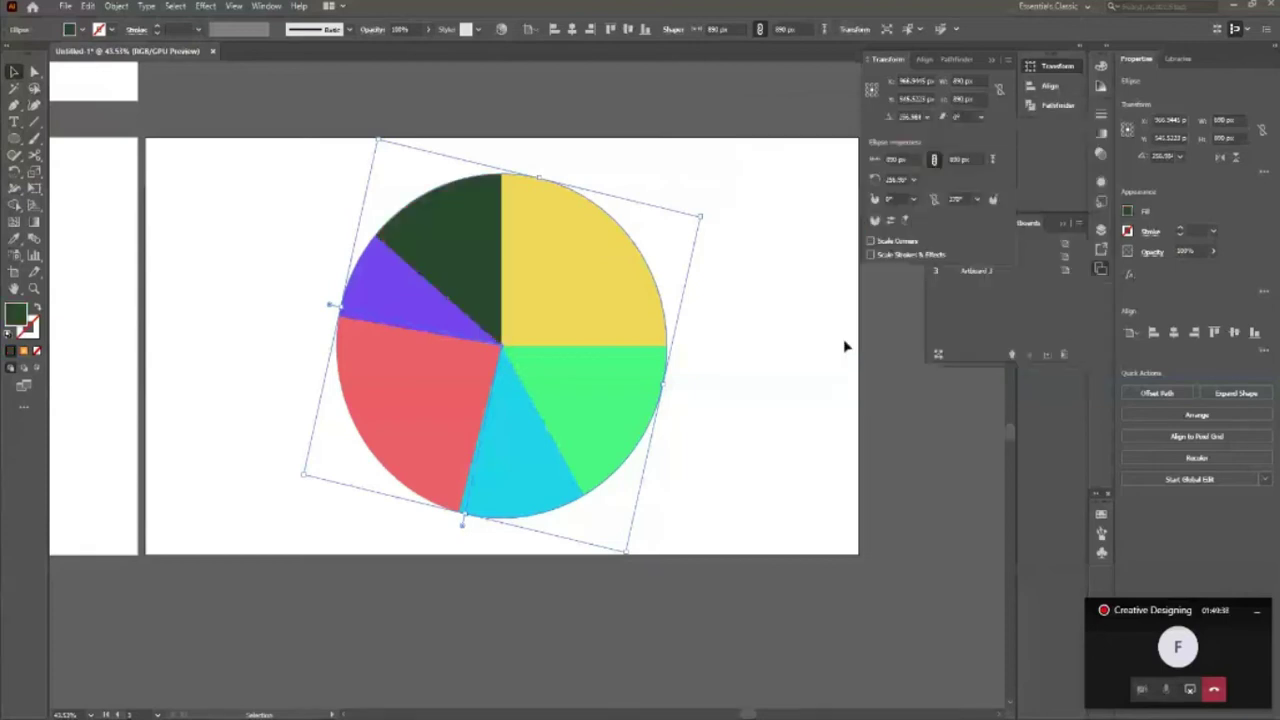
{"action": "left_click", "coordinate": [720, 420]}
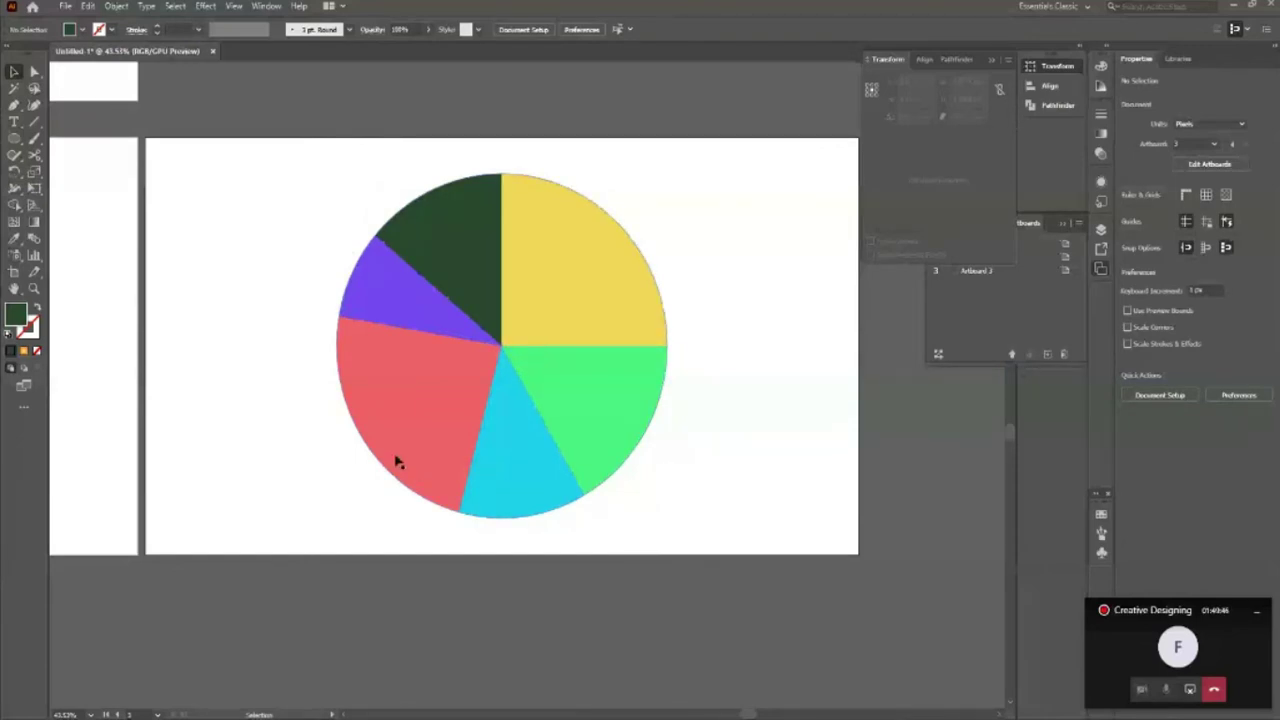
{"action": "left_click_drag", "start_coordinate": [396, 462], "coordinate": [243, 526]}
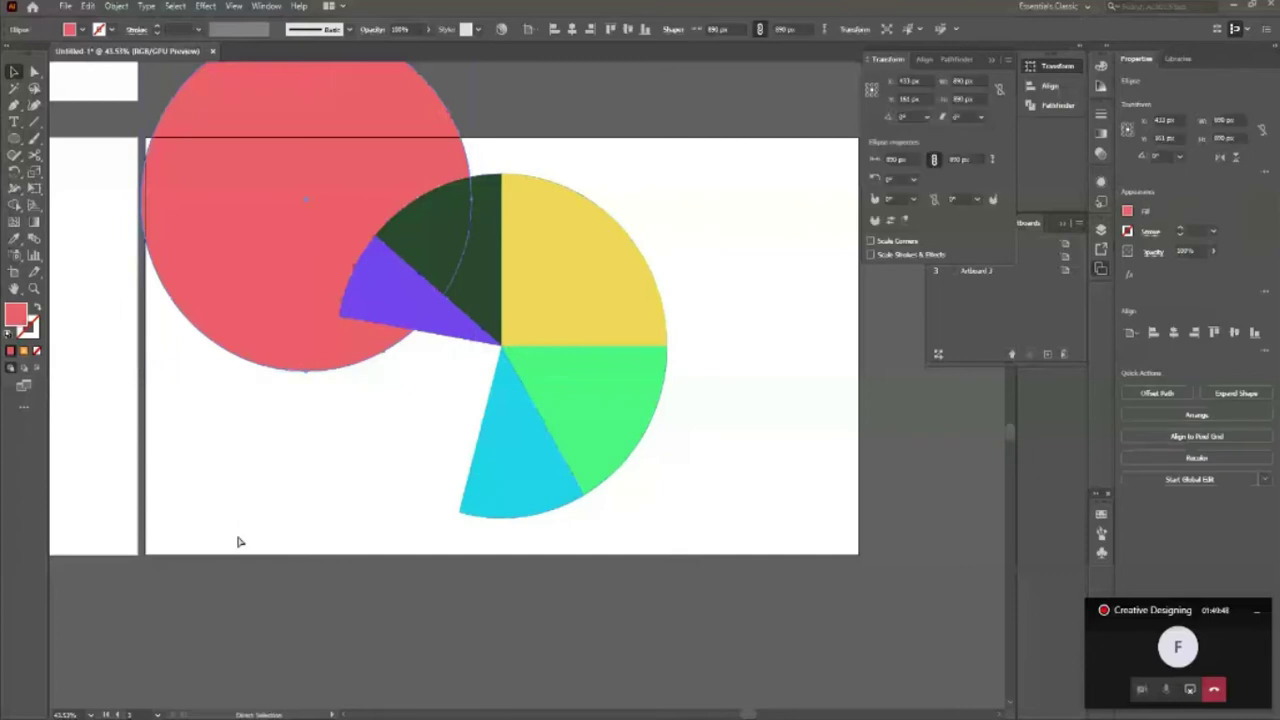
Step: Undo the red slice move, zoom in, and start a text label on the yellow slice
{"action": "key", "text": "ctrl+z"}
{"action": "left_click", "coordinate": [697, 524]}
{"action": "key", "text": "z"}
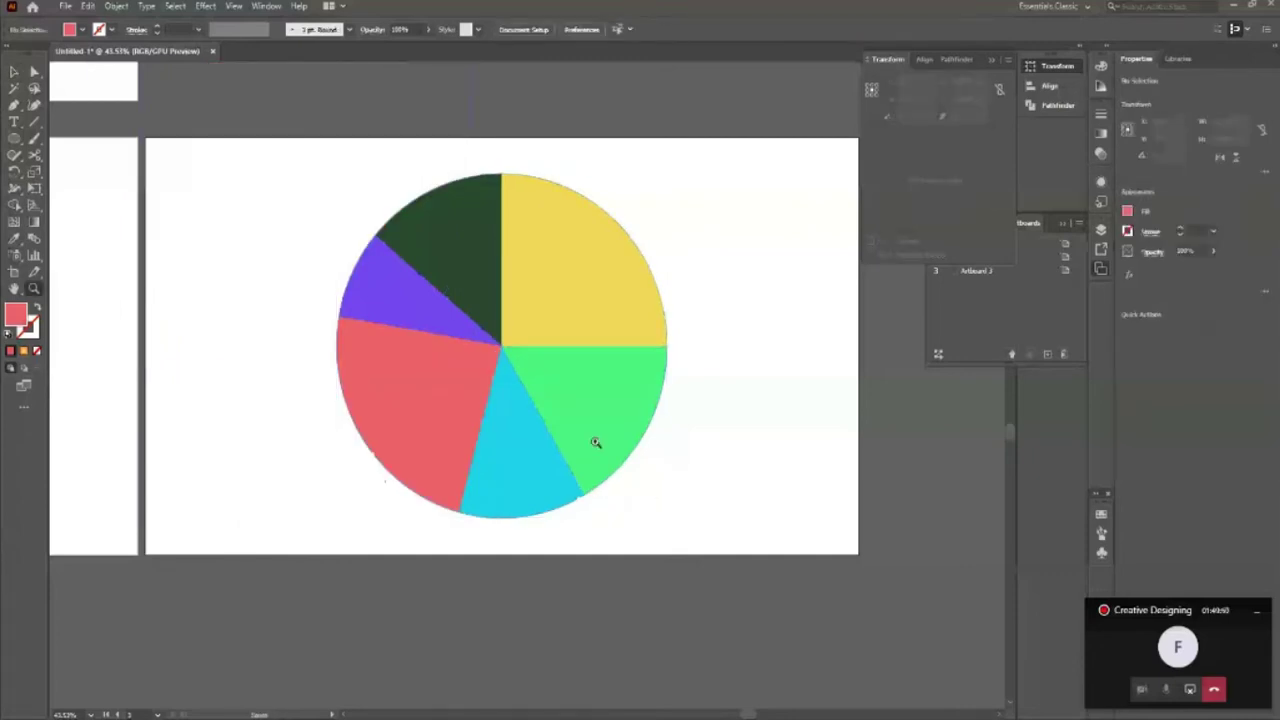
{"action": "scroll", "coordinate": [595, 442], "scroll_direction": "up", "scroll_amount": 1}
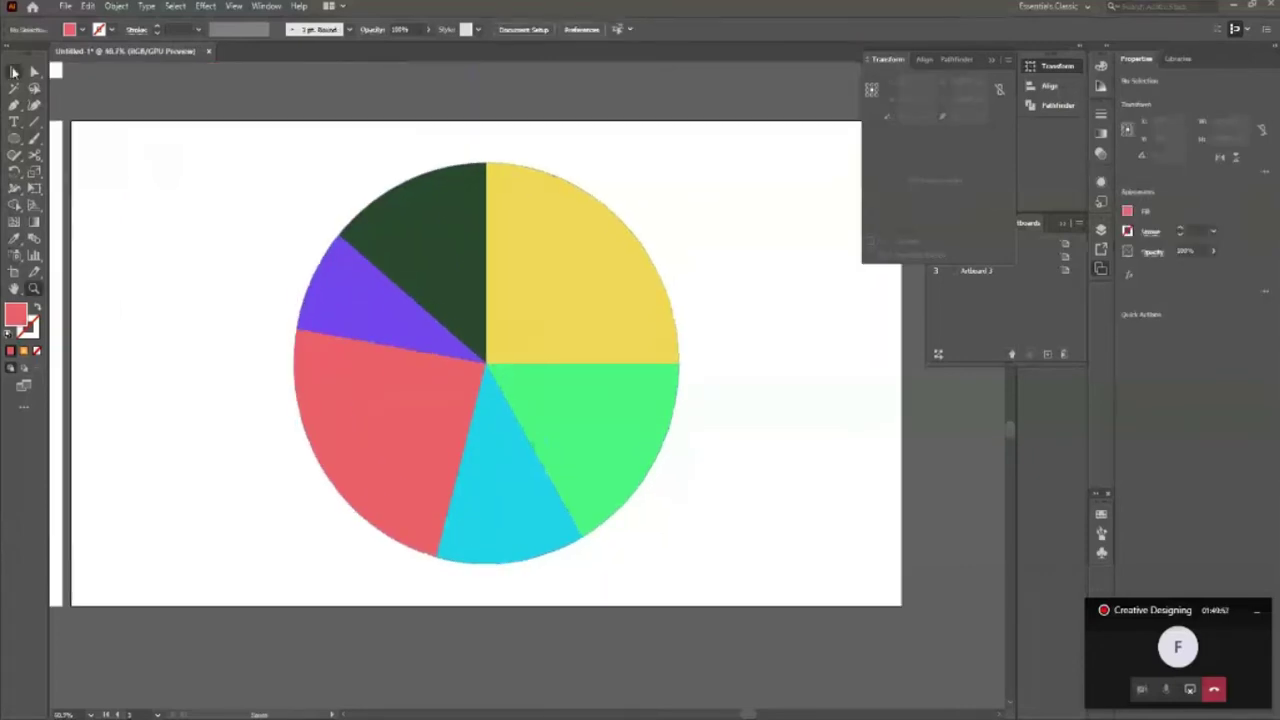
{"action": "left_click", "coordinate": [13, 72]}
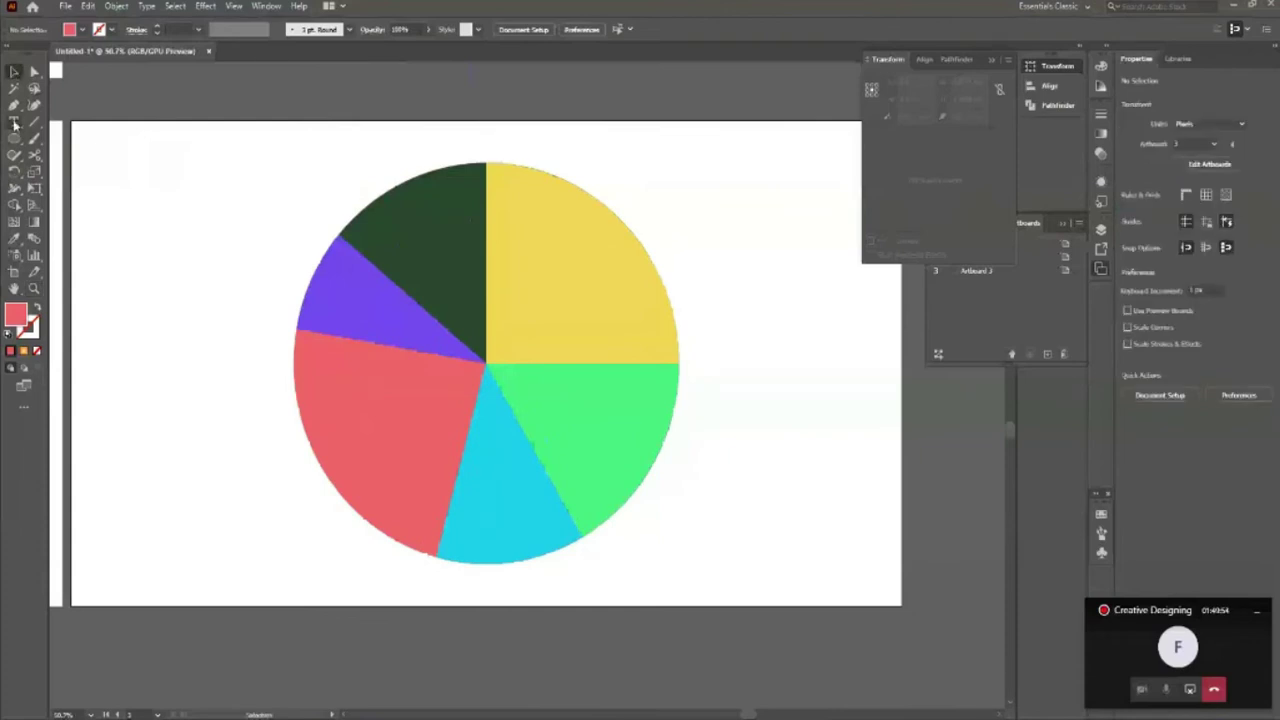
{"action": "left_click", "coordinate": [14, 122]}
{"action": "left_click", "coordinate": [560, 281]}
{"action": "key", "text": "BackSpace"}
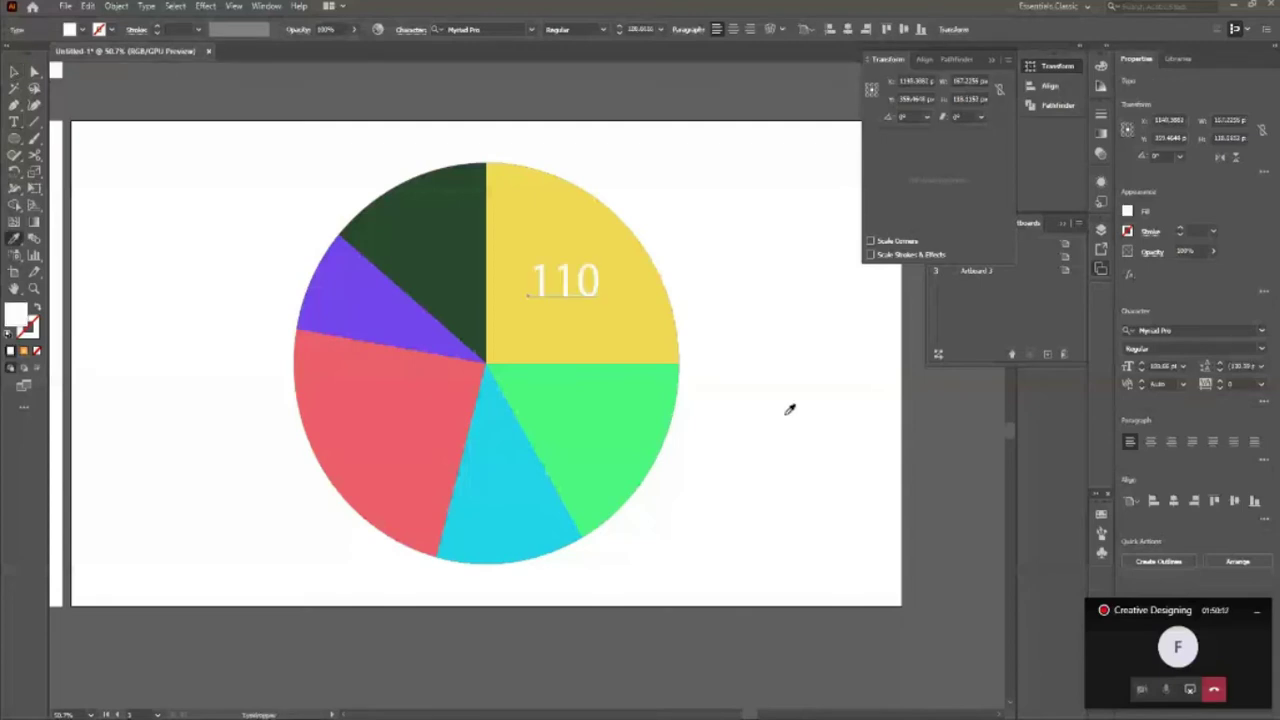
Step: Make the 110 label on the yellow slice black
{"action": "key", "text": "v"}
{"action": "left_click", "coordinate": [790, 409]}
{"action": "left_click", "coordinate": [566, 295]}
{"action": "left_click", "coordinate": [69, 29]}
{"action": "left_click", "coordinate": [37, 59]}
{"action": "left_click", "coordinate": [857, 406]}
{"action": "left_click", "coordinate": [567, 290]}
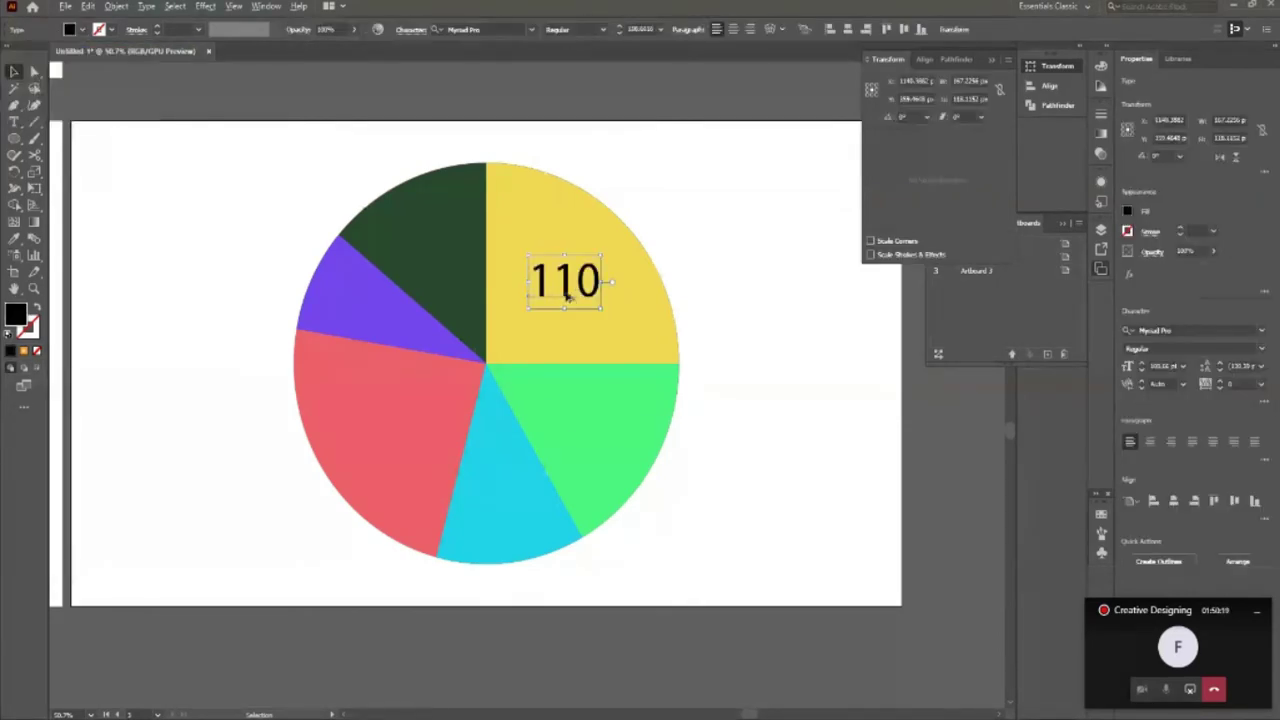
Step: Copy the label into the green slice and change it to 80
{"action": "left_click_drag", "start_coordinate": [566, 290], "coordinate": [600, 423]}
{"action": "key", "text": "t"}
{"action": "left_click", "coordinate": [632, 413]}
{"action": "key", "text": "BackSpace"}
{"action": "key", "text": "BackSpace"}
{"action": "key", "text": "BackSpace"}
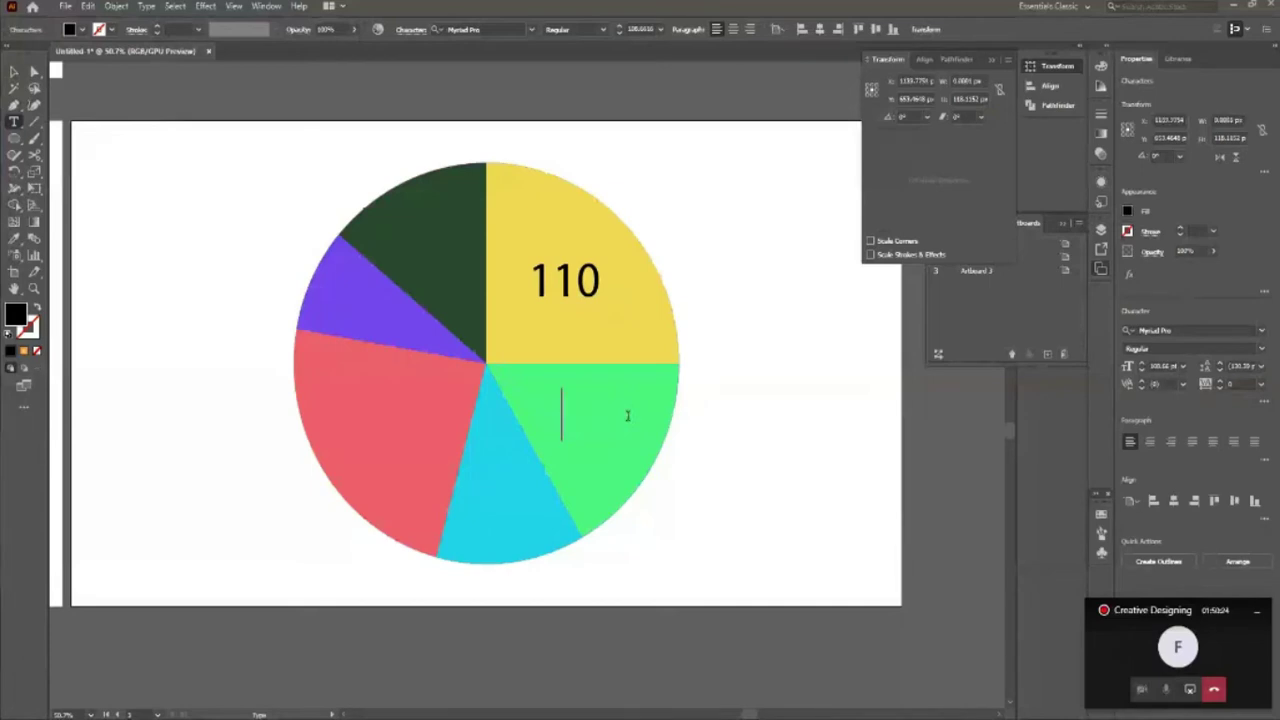
{"action": "type", "text": "801"}
{"action": "key", "text": "BackSpace"}
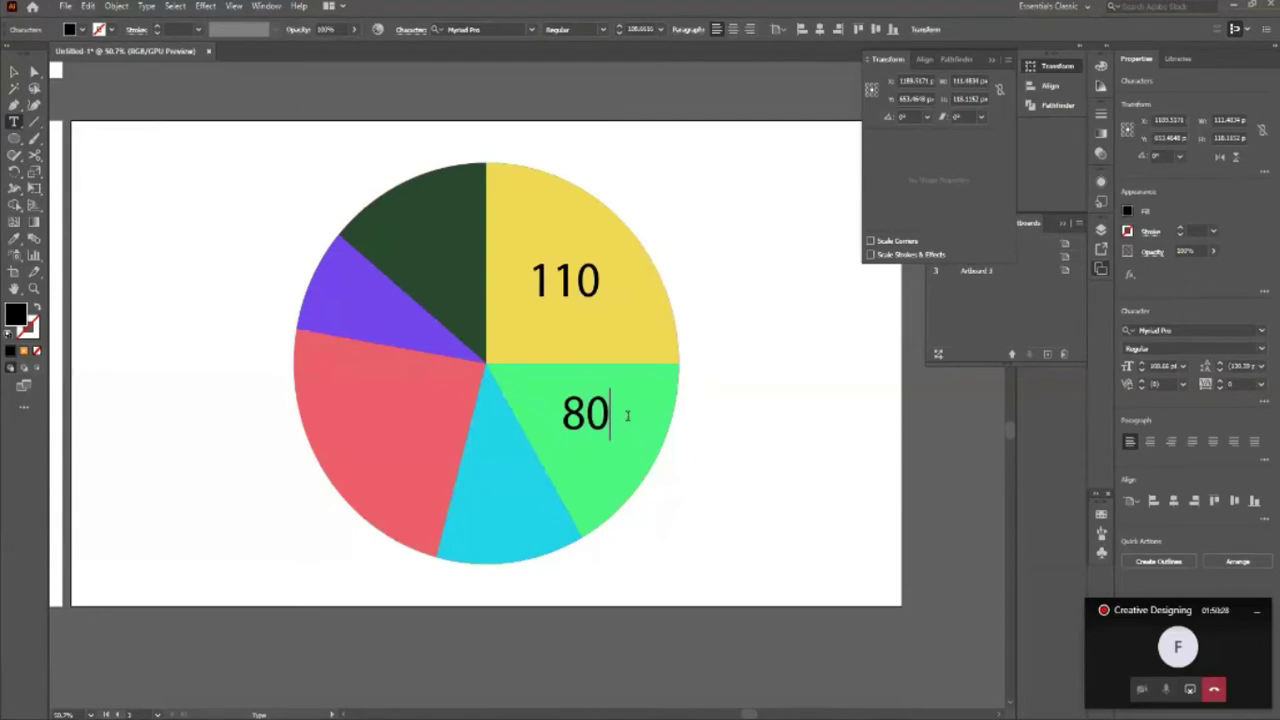
{"action": "key", "text": "Escape"}
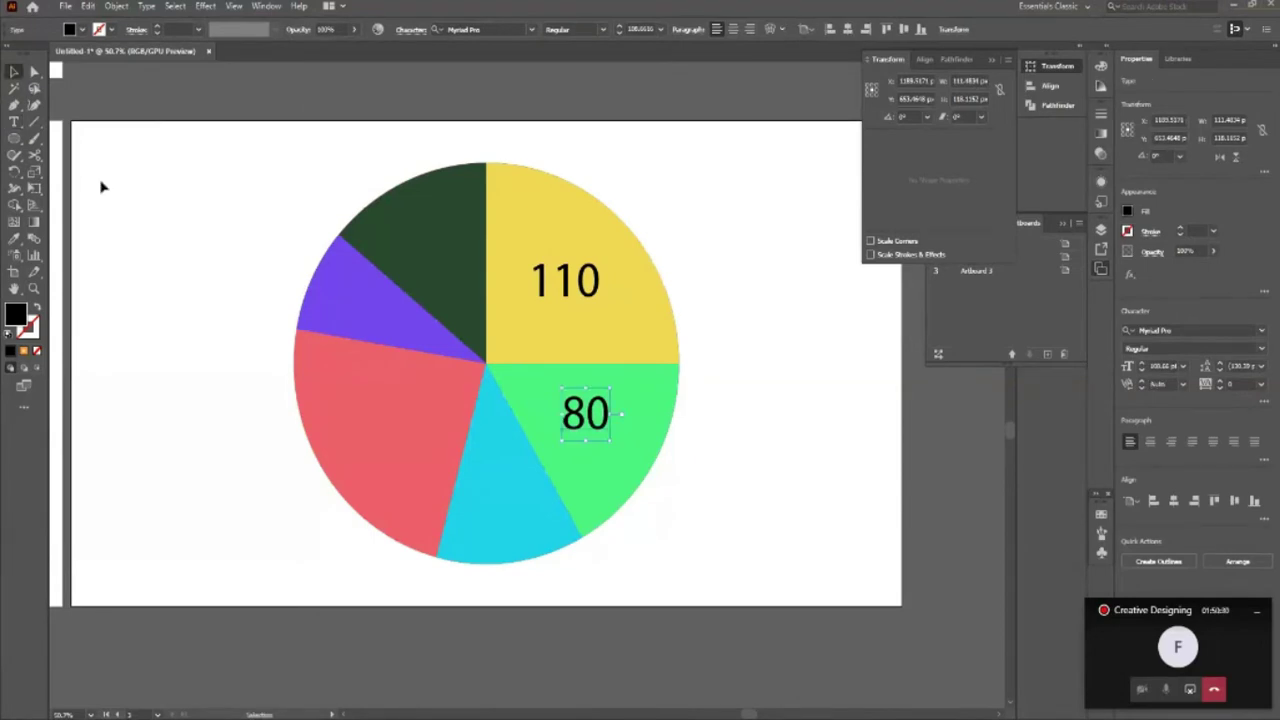
Step: Copy the label onto the red slice and change it to 100
{"action": "left_click", "coordinate": [101, 186]}
{"action": "left_click_drag", "start_coordinate": [583, 430], "coordinate": [382, 447]}
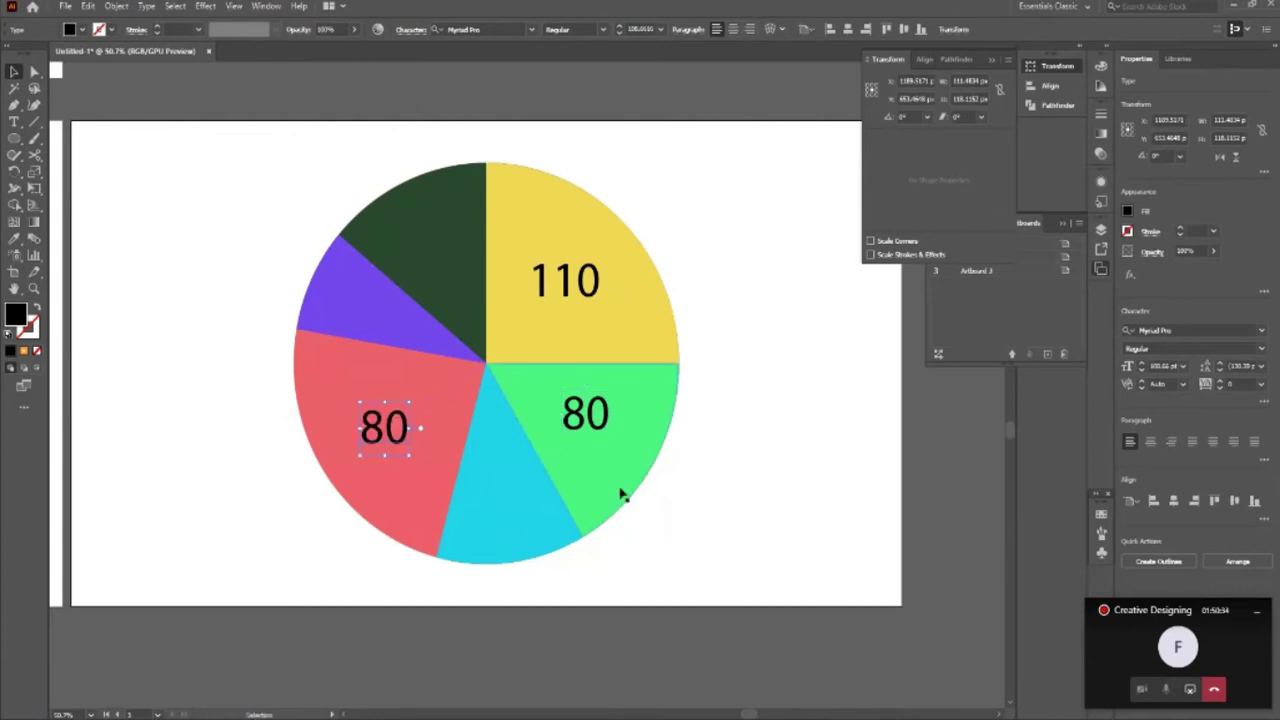
{"action": "double_click", "coordinate": [386, 428]}
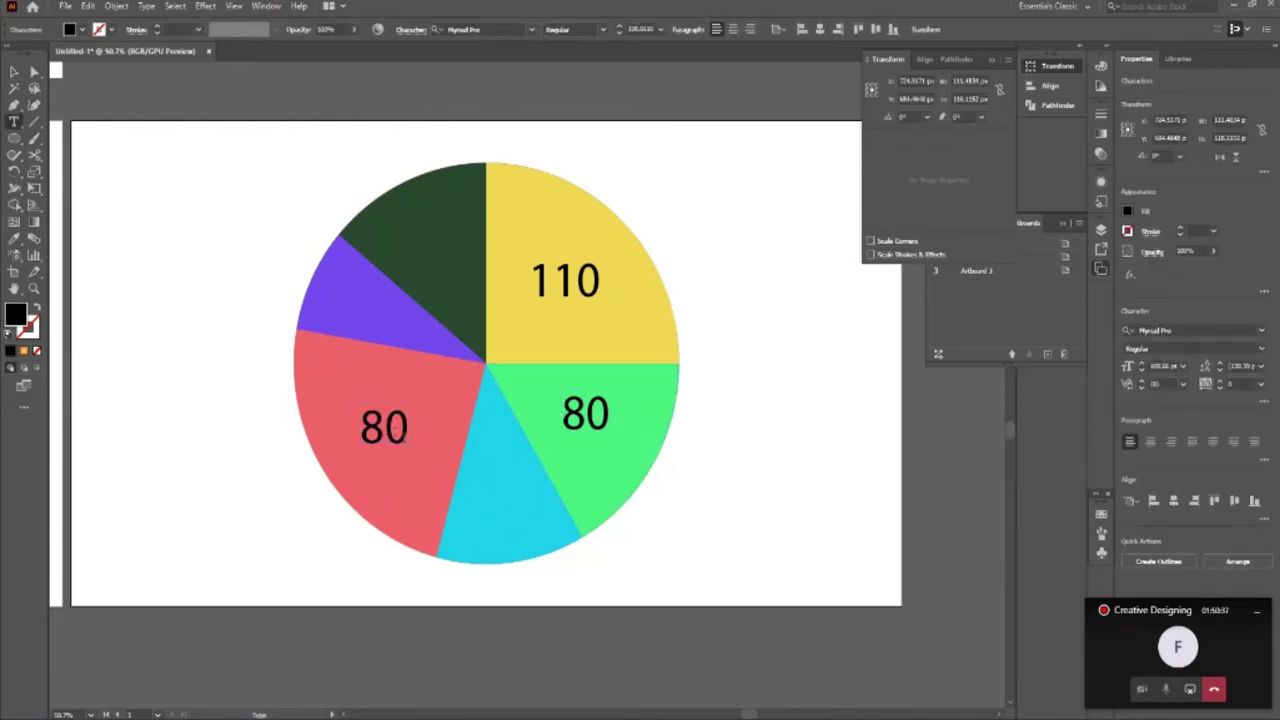
{"action": "type", "text": "100"}
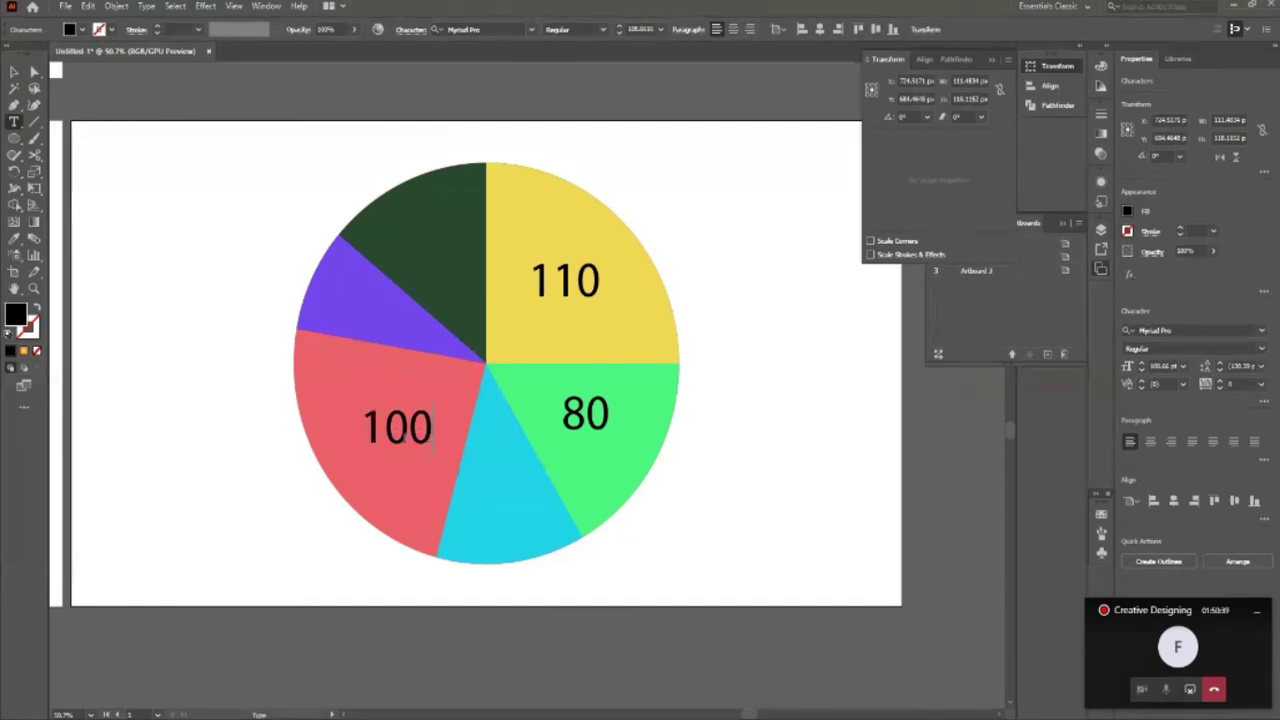
{"action": "key", "text": "Escape"}
{"action": "left_click", "coordinate": [200, 300]}
Step: Nudge the 100 label left, zoom out, and add a blank Artboard 4
{"action": "left_click_drag", "start_coordinate": [420, 448], "coordinate": [412, 448]}
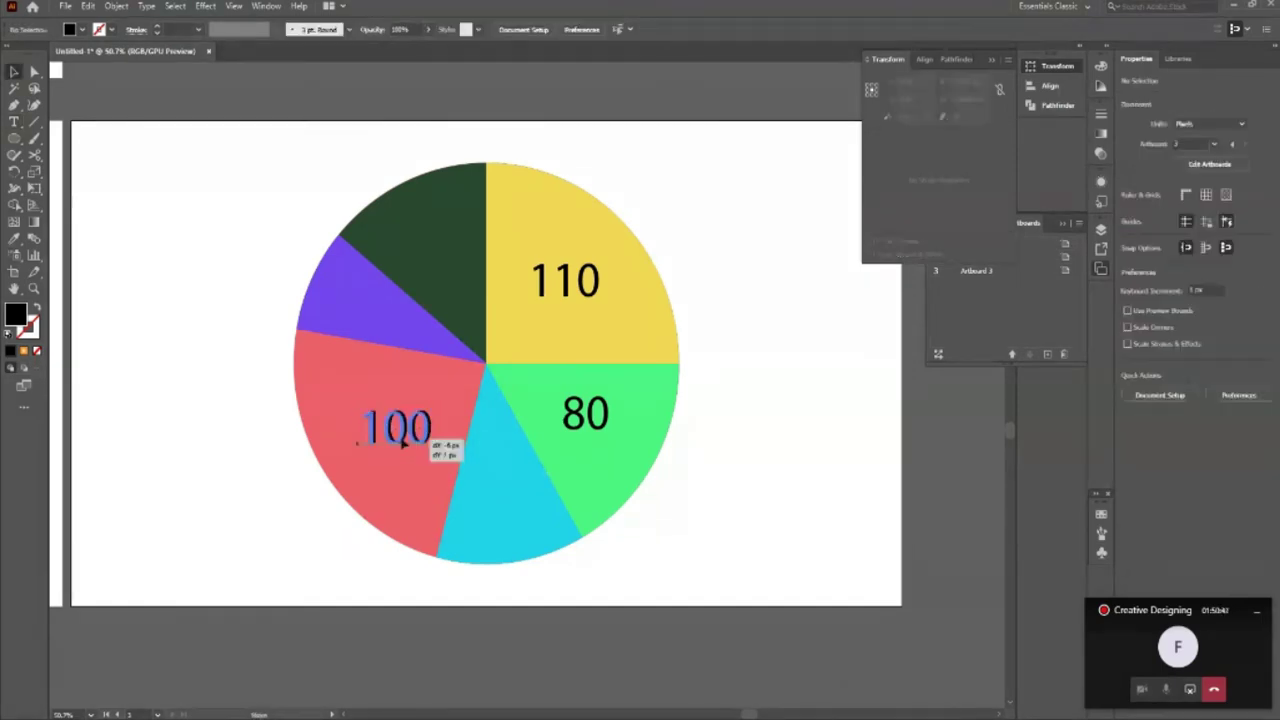
{"action": "left_click", "coordinate": [645, 507]}
{"action": "key", "text": "z"}
{"action": "scroll", "coordinate": [512, 355], "scroll_direction": "down", "scroll_amount": 3}
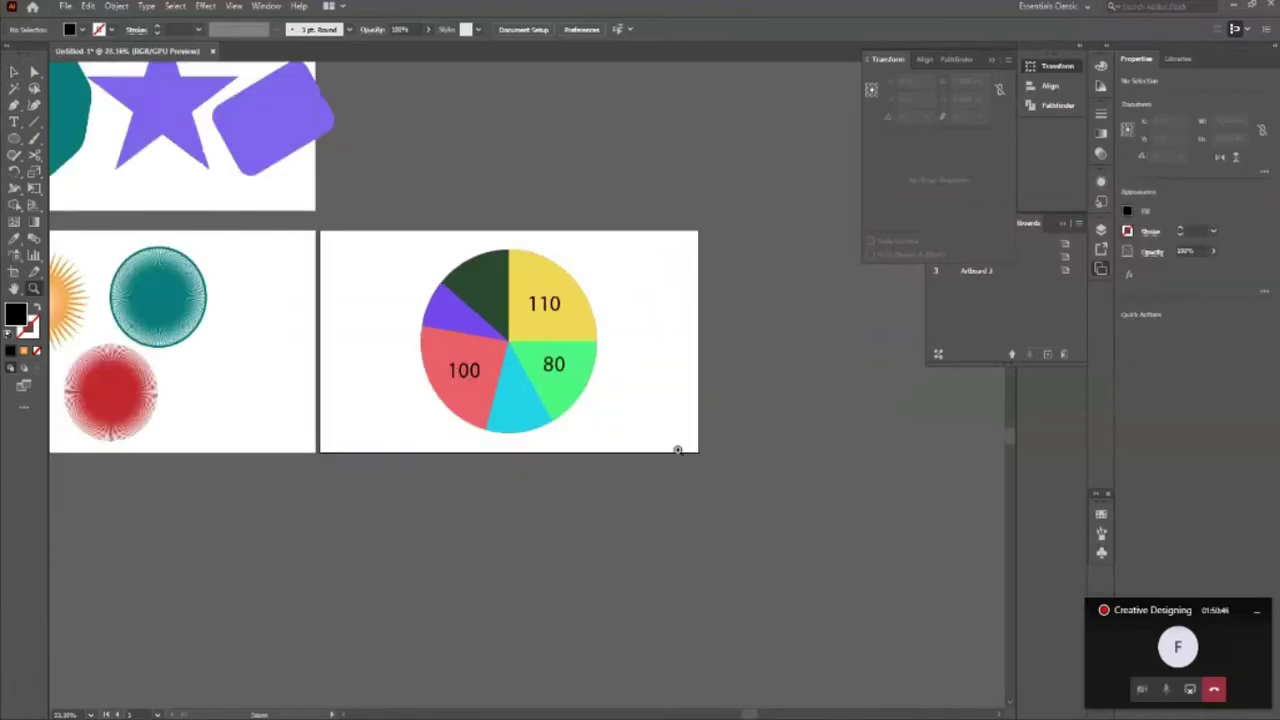
{"action": "scroll", "coordinate": [668, 390], "scroll_direction": "up", "scroll_amount": 1}
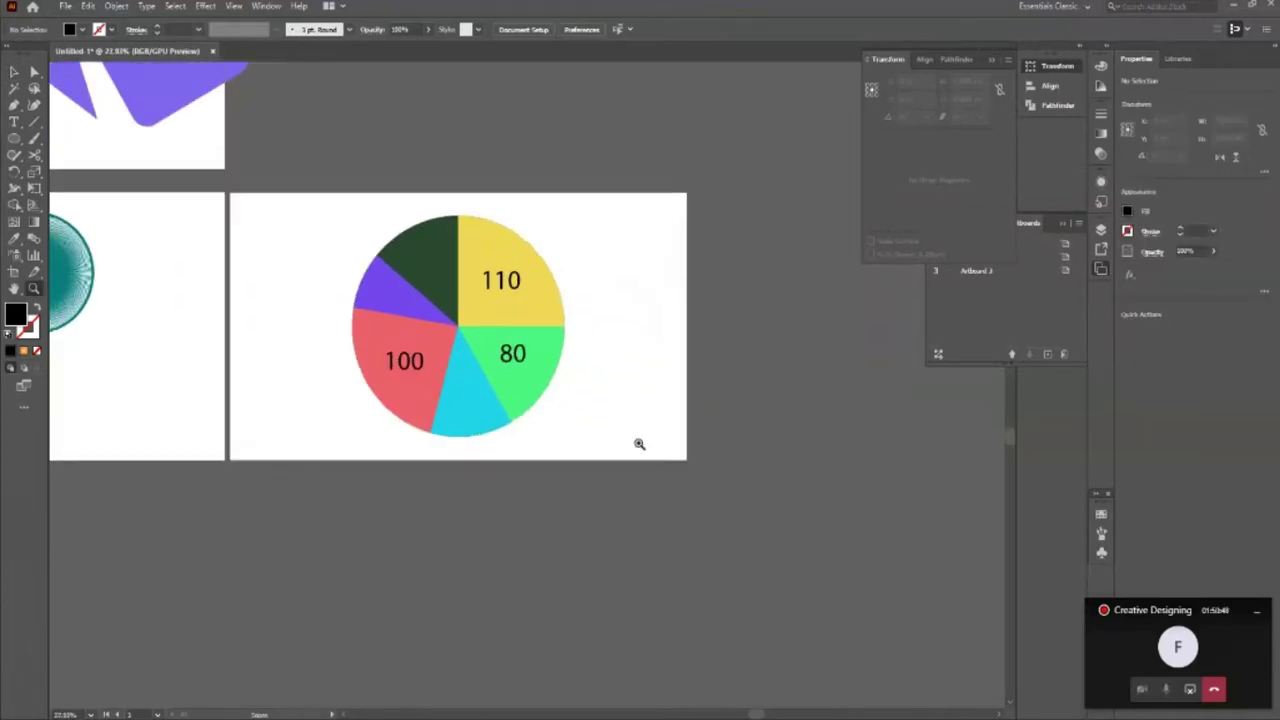
{"action": "scroll", "coordinate": [686, 373], "scroll_direction": "up", "scroll_amount": 1}
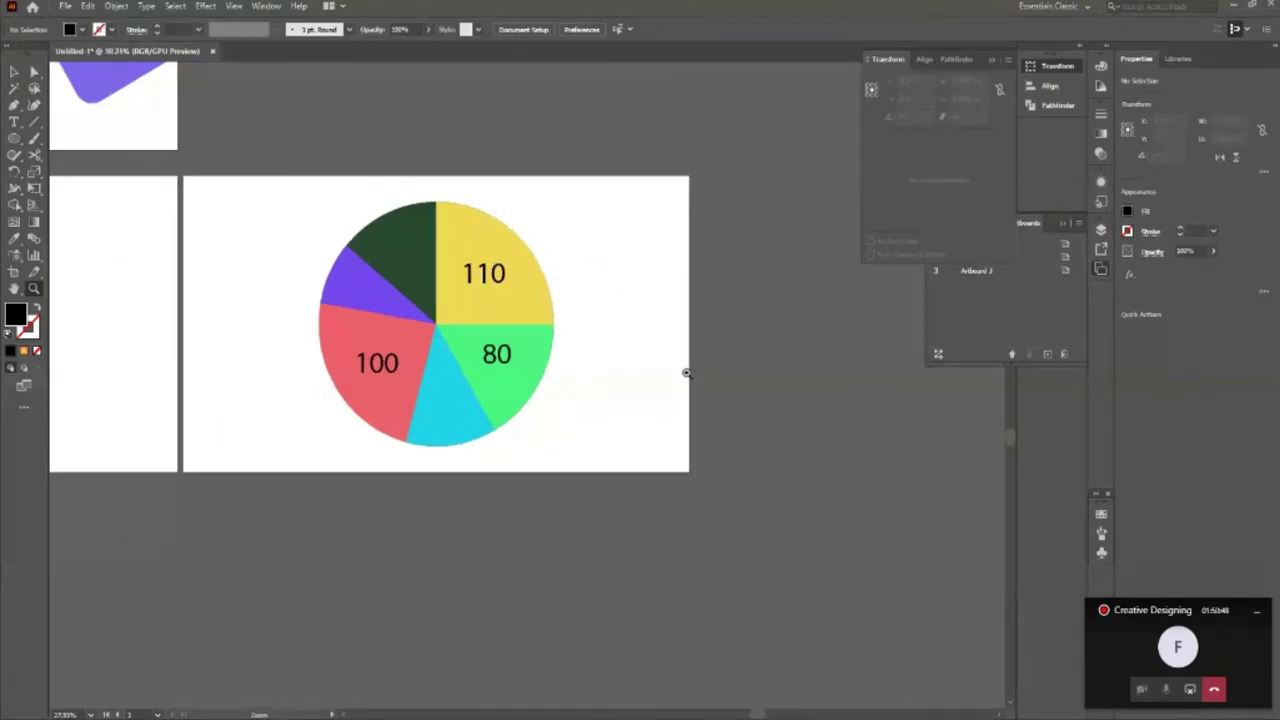
{"action": "scroll", "coordinate": [686, 373], "scroll_direction": "up", "scroll_amount": 1}
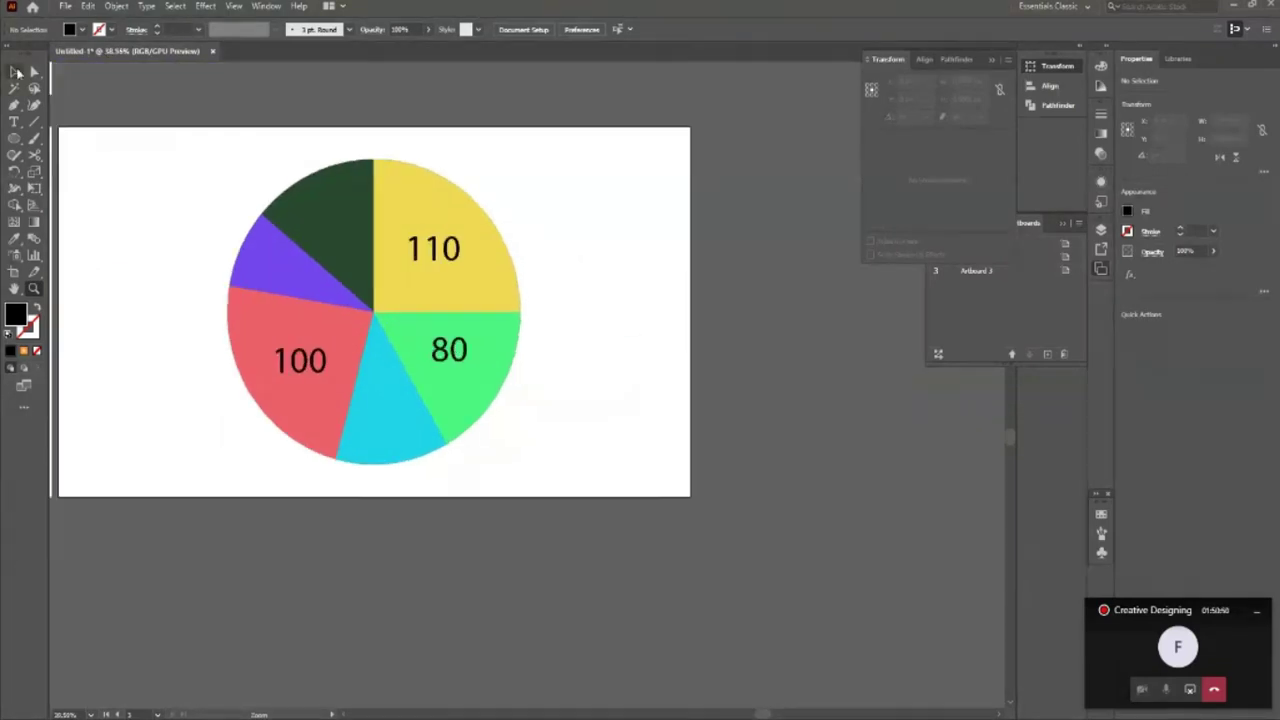
{"action": "scroll", "coordinate": [551, 351], "scroll_direction": "down", "scroll_amount": 1}
{"action": "scroll", "coordinate": [274, 205], "scroll_direction": "up", "scroll_amount": 2}
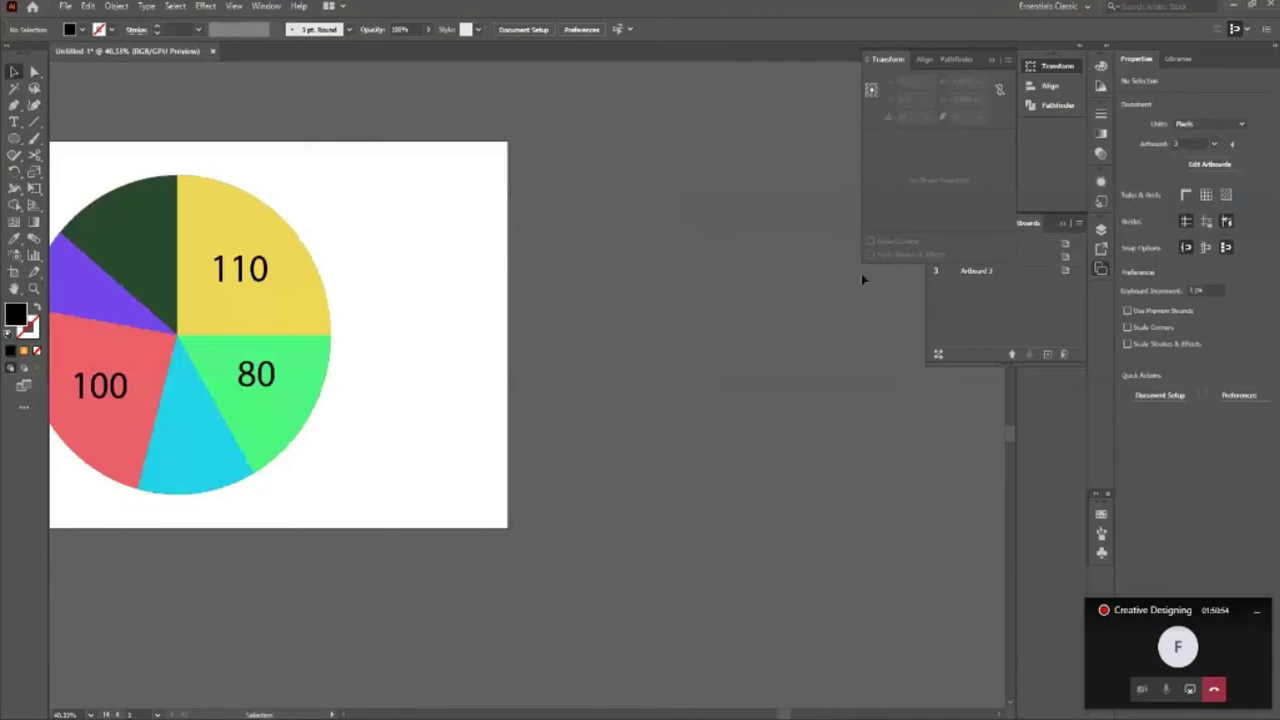
{"action": "left_click", "coordinate": [1047, 354]}
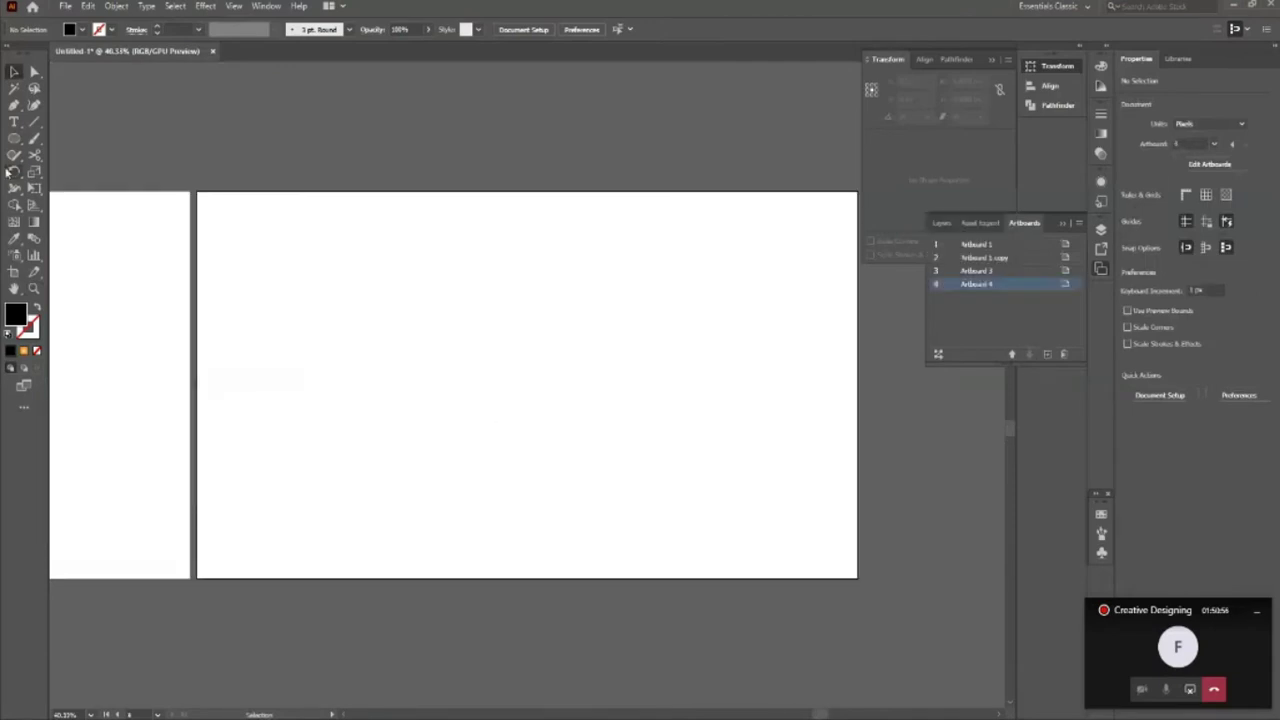
Step: Draw a circle on Artboard 4, fill it brown, and centre it vertically
{"action": "left_click", "coordinate": [14, 138]}
{"action": "mouse_move", "coordinate": [500, 357]}
{"action": "left_mouse_down"}
{"action": "mouse_move", "coordinate": [580, 477]}
{"action": "mouse_move", "coordinate": [637, 499]}
{"action": "left_mouse_up"}
{"action": "left_click", "coordinate": [14, 72]}
{"action": "left_click", "coordinate": [84, 30]}
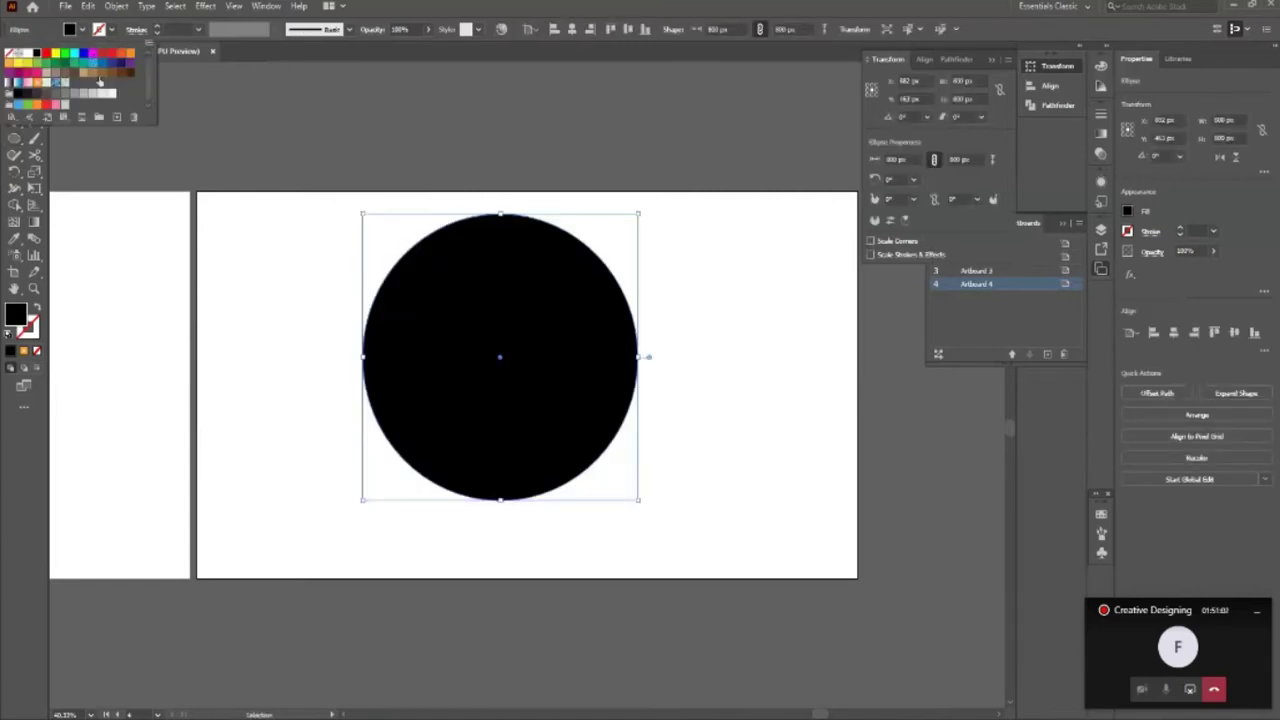
{"action": "left_click", "coordinate": [99, 80]}
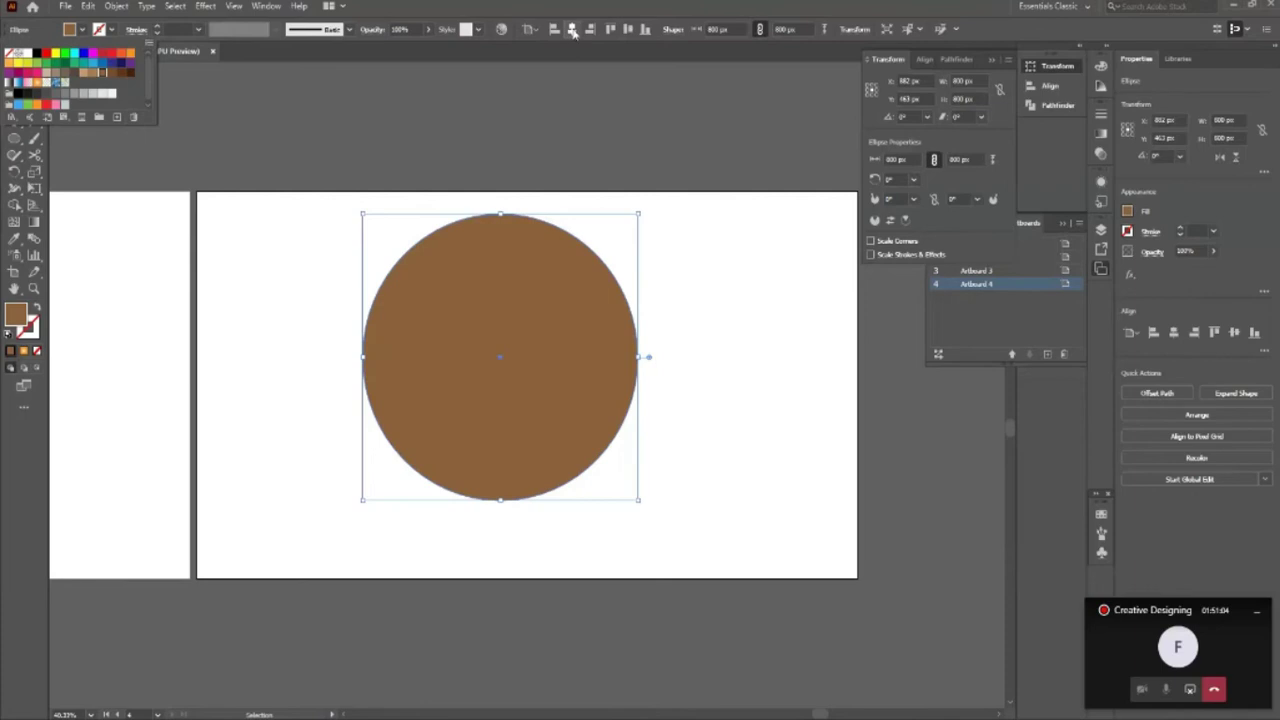
{"action": "left_click", "coordinate": [621, 30]}
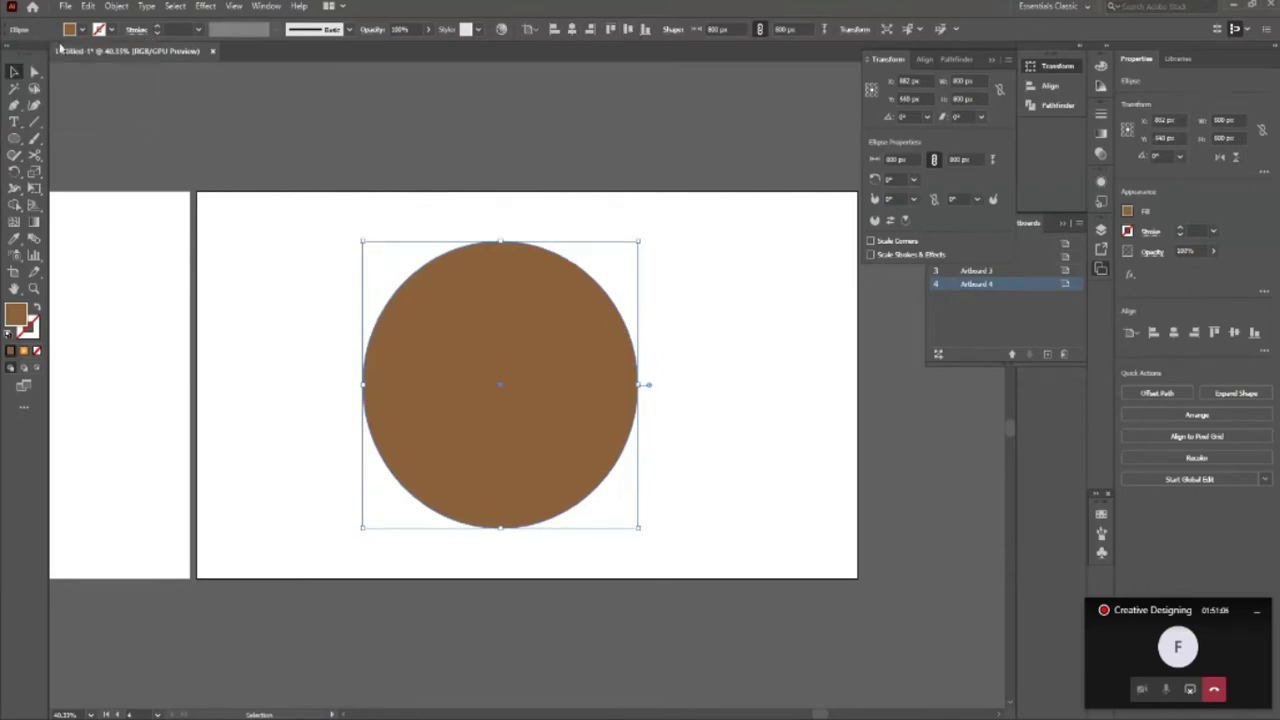
Step: Recolour the circle green, then darken it to 60B21F in the Color Picker
{"action": "left_click", "coordinate": [84, 30]}
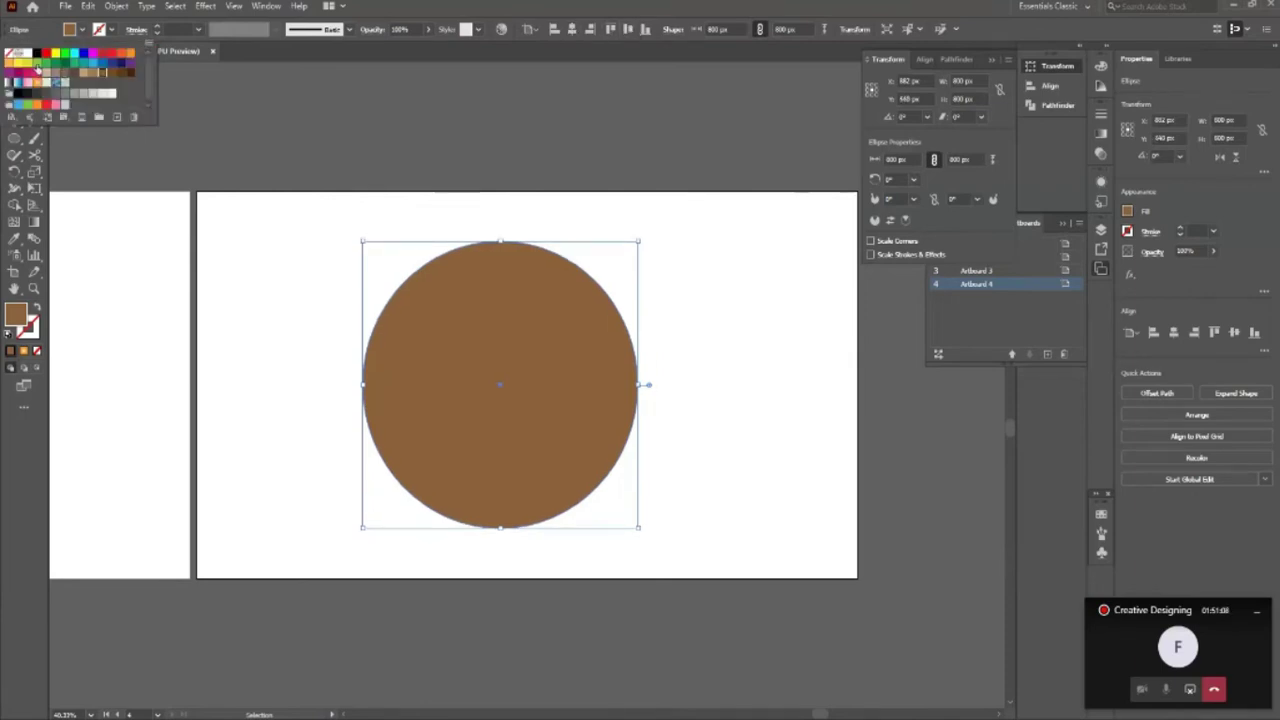
{"action": "left_click", "coordinate": [28, 104]}
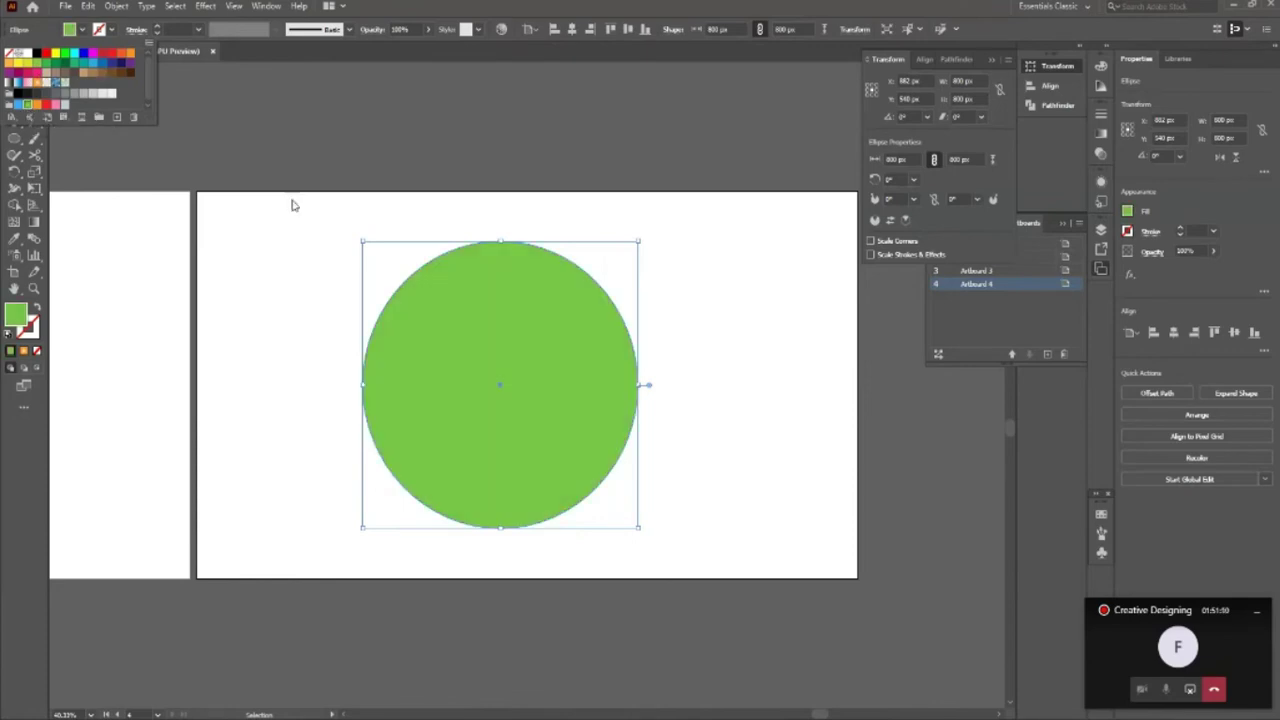
{"action": "left_click", "coordinate": [274, 275]}
{"action": "left_click", "coordinate": [763, 437]}
{"action": "left_click", "coordinate": [500, 385]}
{"action": "double_click", "coordinate": [15, 315]}
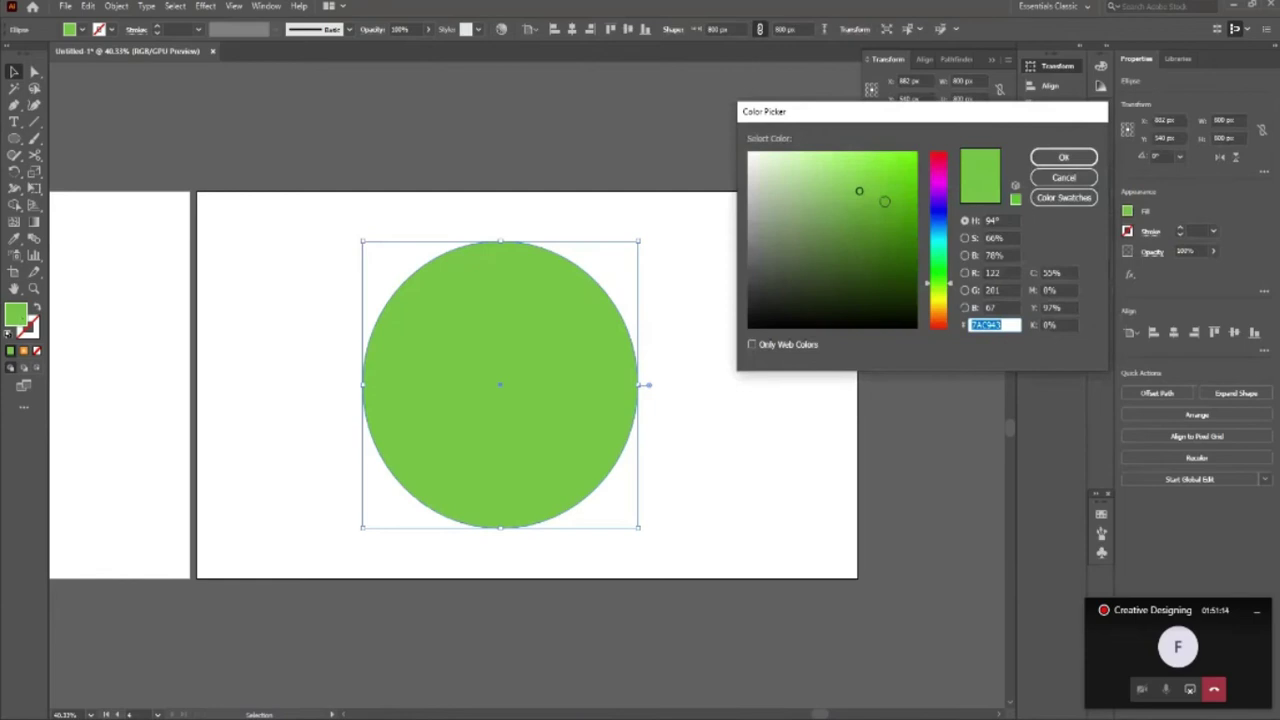
{"action": "left_click_drag", "start_coordinate": [859, 191], "coordinate": [887, 204]}
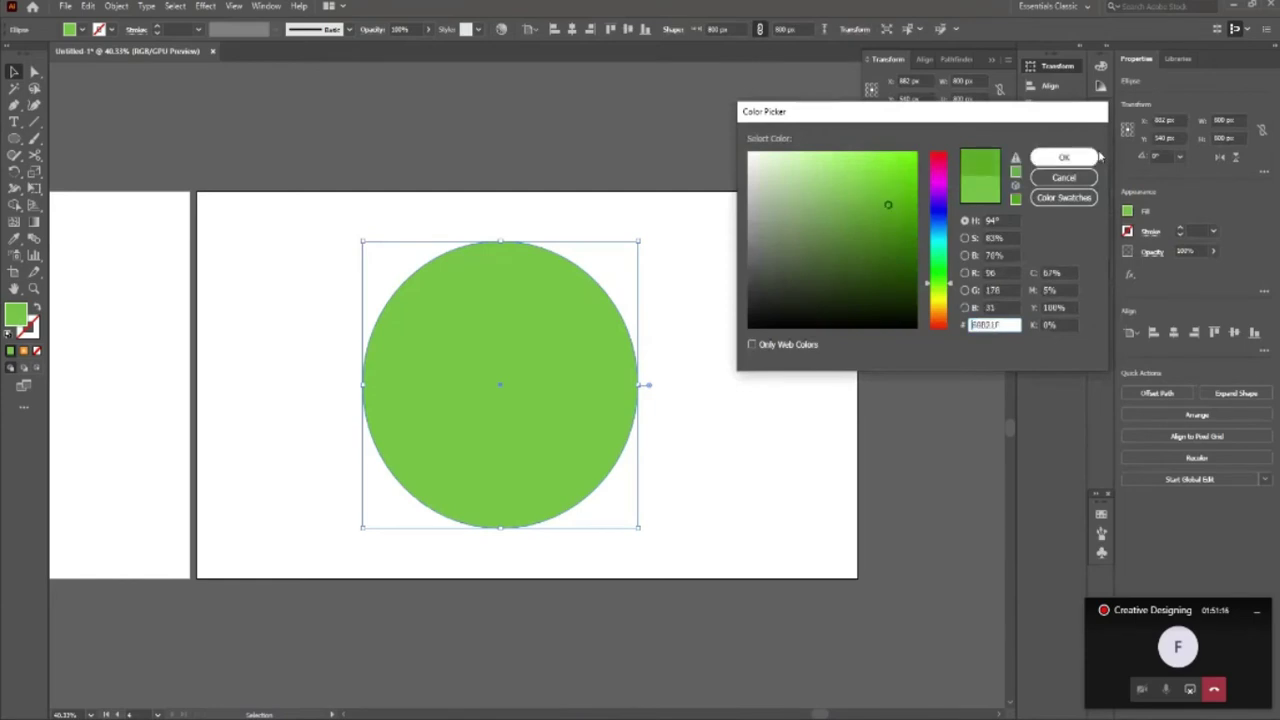
{"action": "left_click", "coordinate": [1077, 162]}
{"action": "left_click", "coordinate": [760, 305]}
{"action": "left_click", "coordinate": [490, 427]}
{"action": "left_click", "coordinate": [978, 200]}
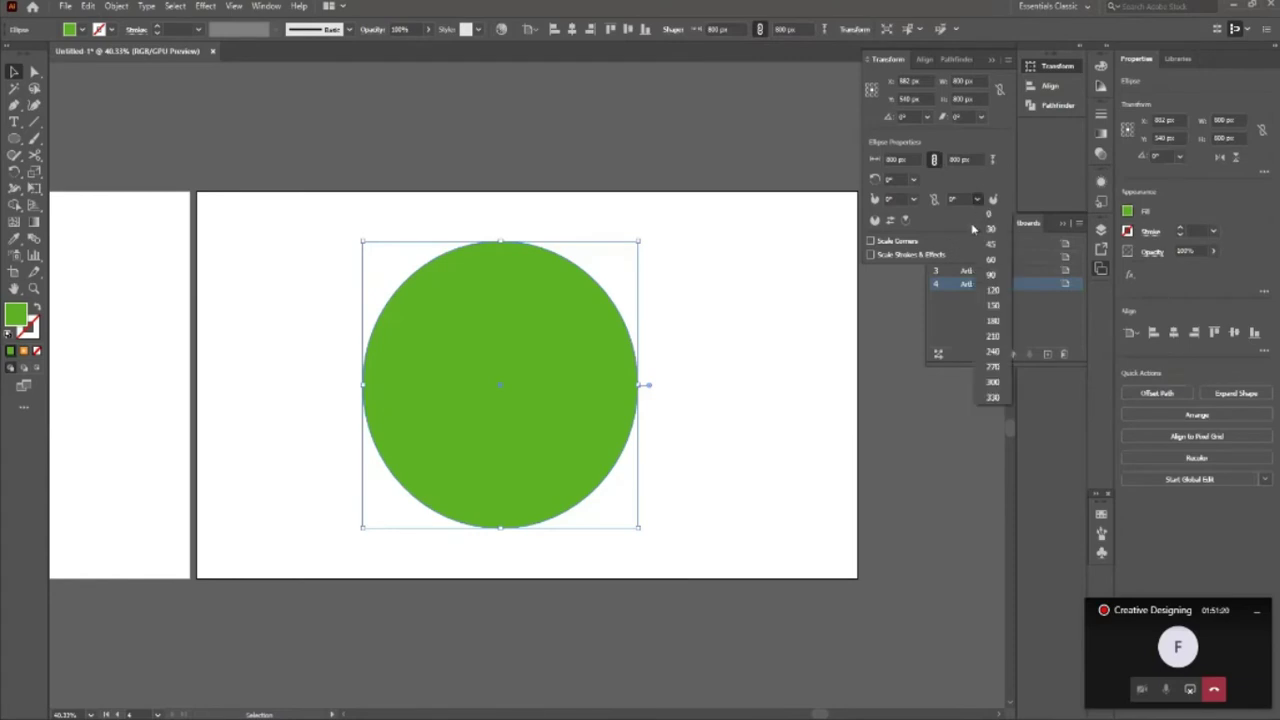
{"action": "left_click", "coordinate": [988, 244]}
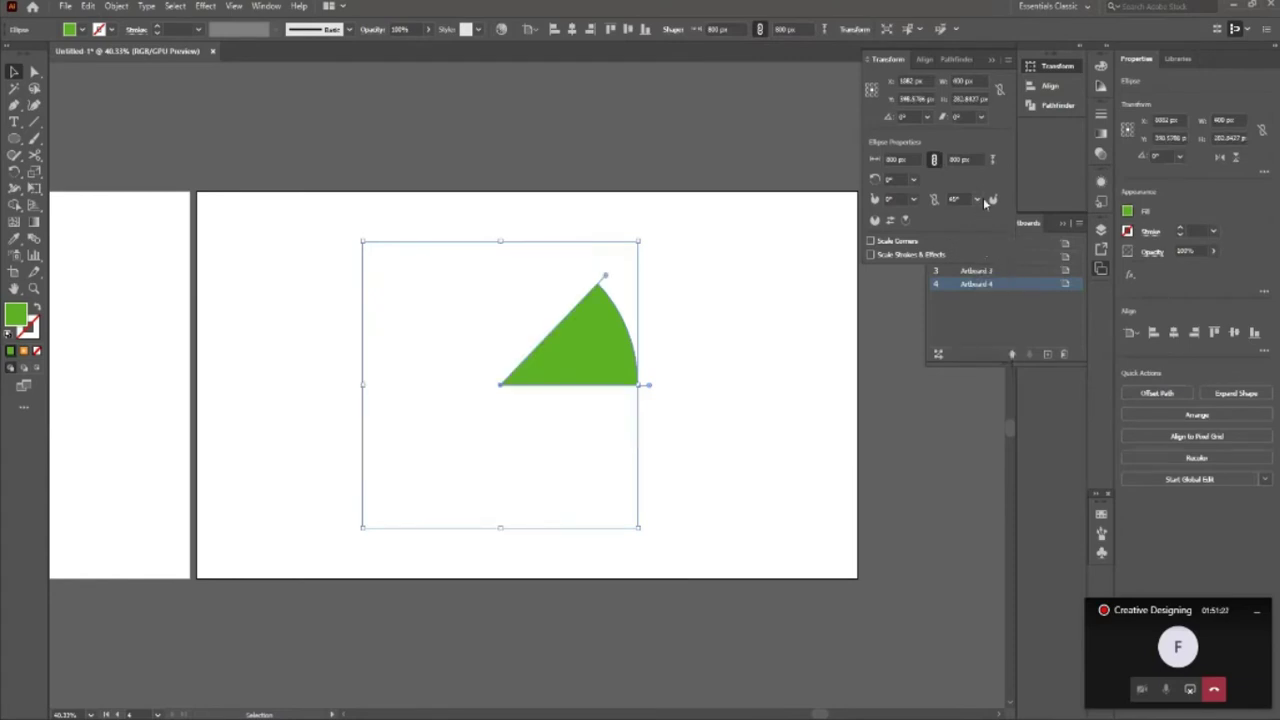
{"action": "left_click", "coordinate": [978, 200]}
{"action": "left_click", "coordinate": [990, 274]}
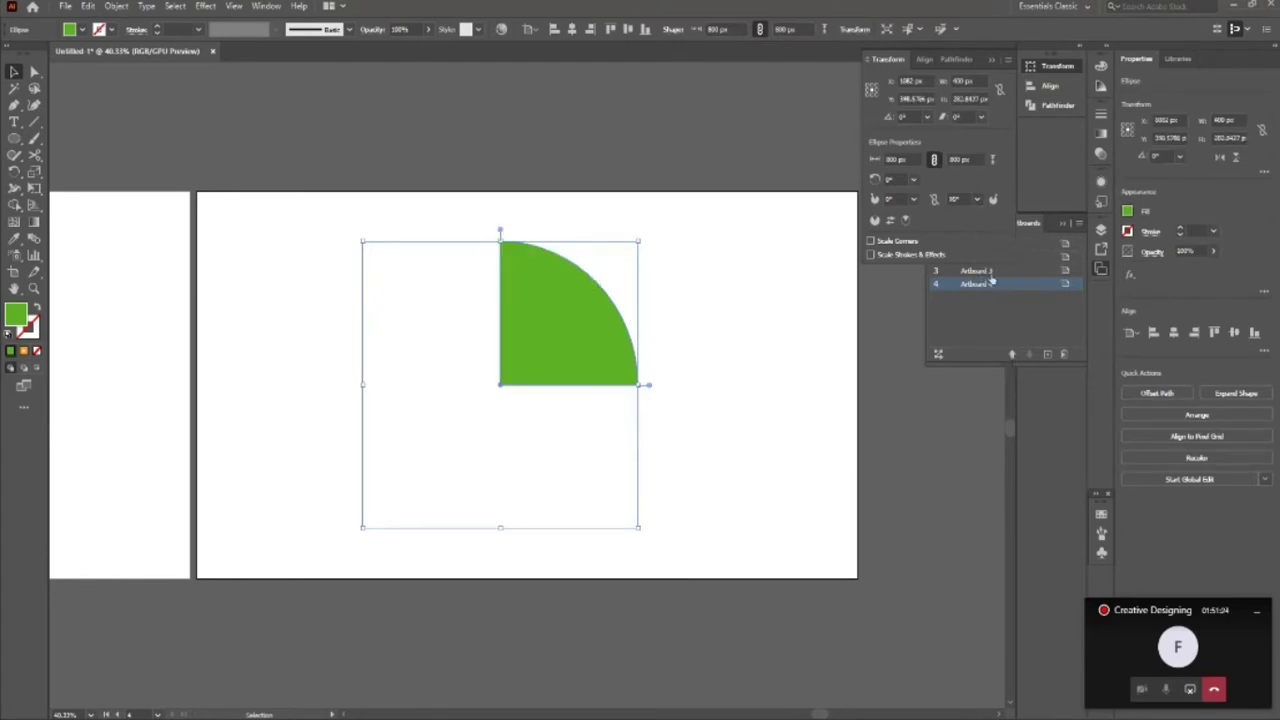
{"action": "left_click", "coordinate": [978, 200]}
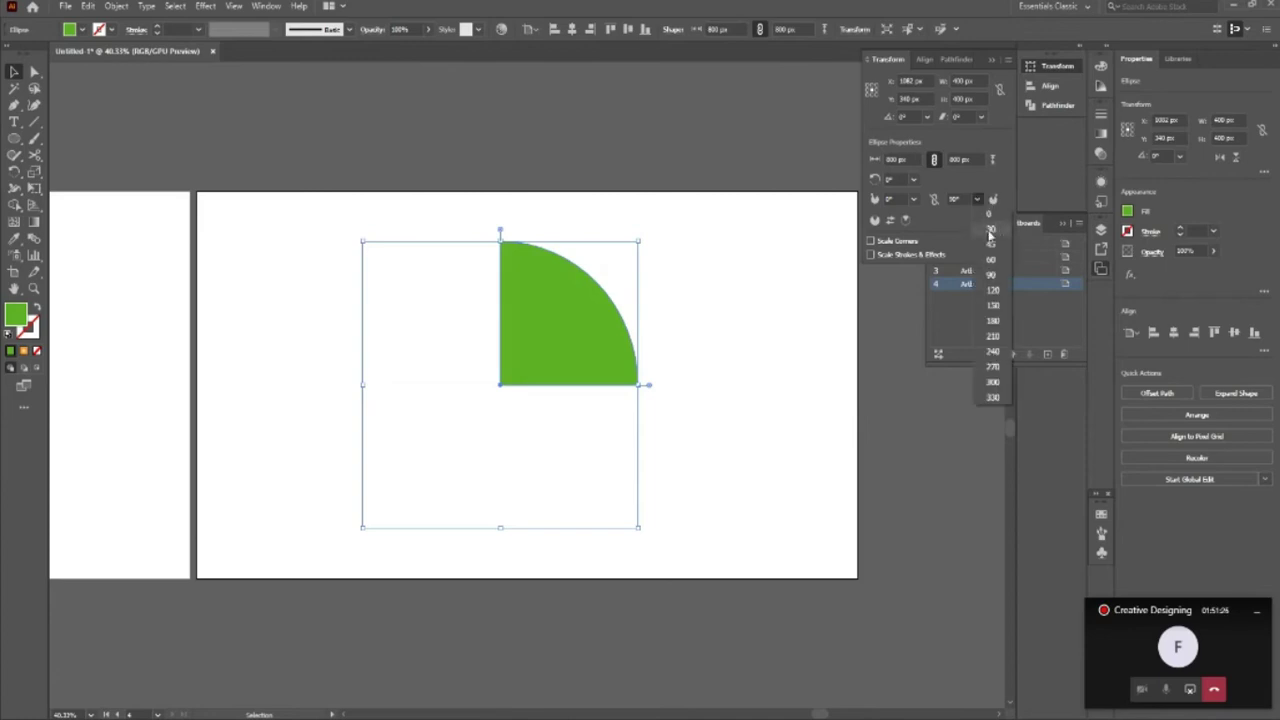
{"action": "left_click", "coordinate": [990, 228]}
{"action": "left_click", "coordinate": [980, 199]}
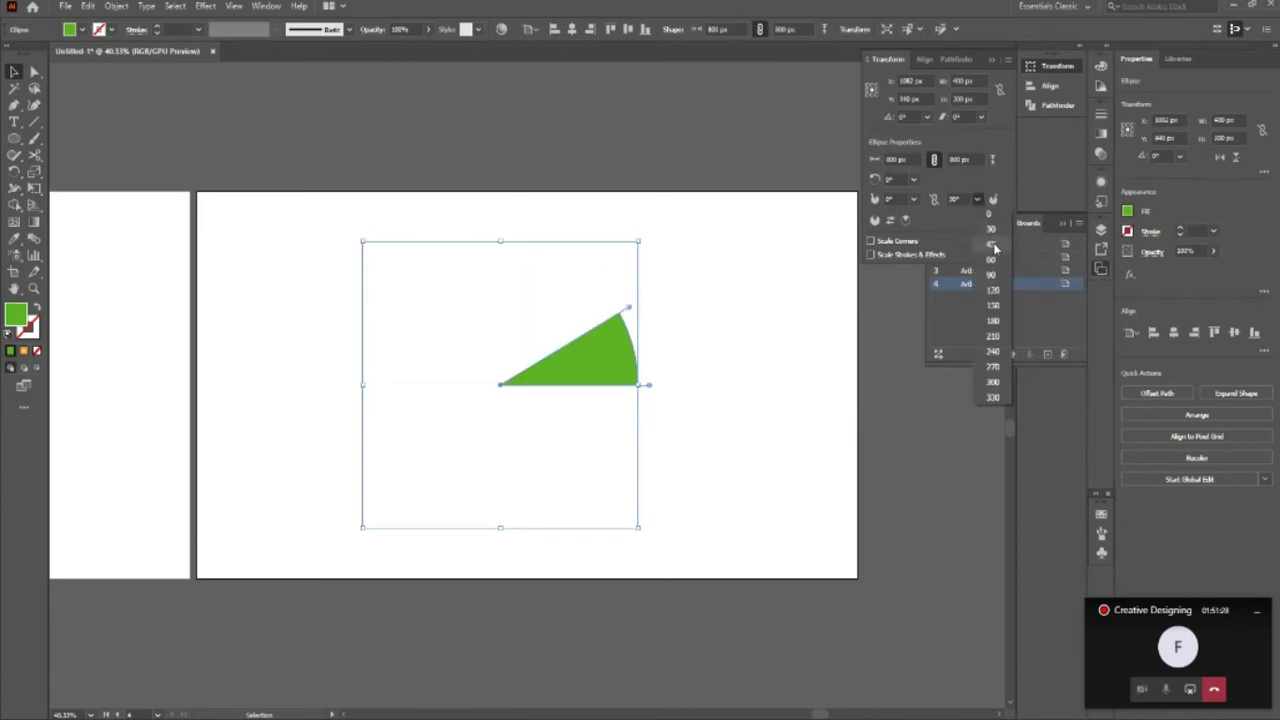
{"action": "left_click", "coordinate": [988, 244]}
{"action": "left_click", "coordinate": [977, 201]}
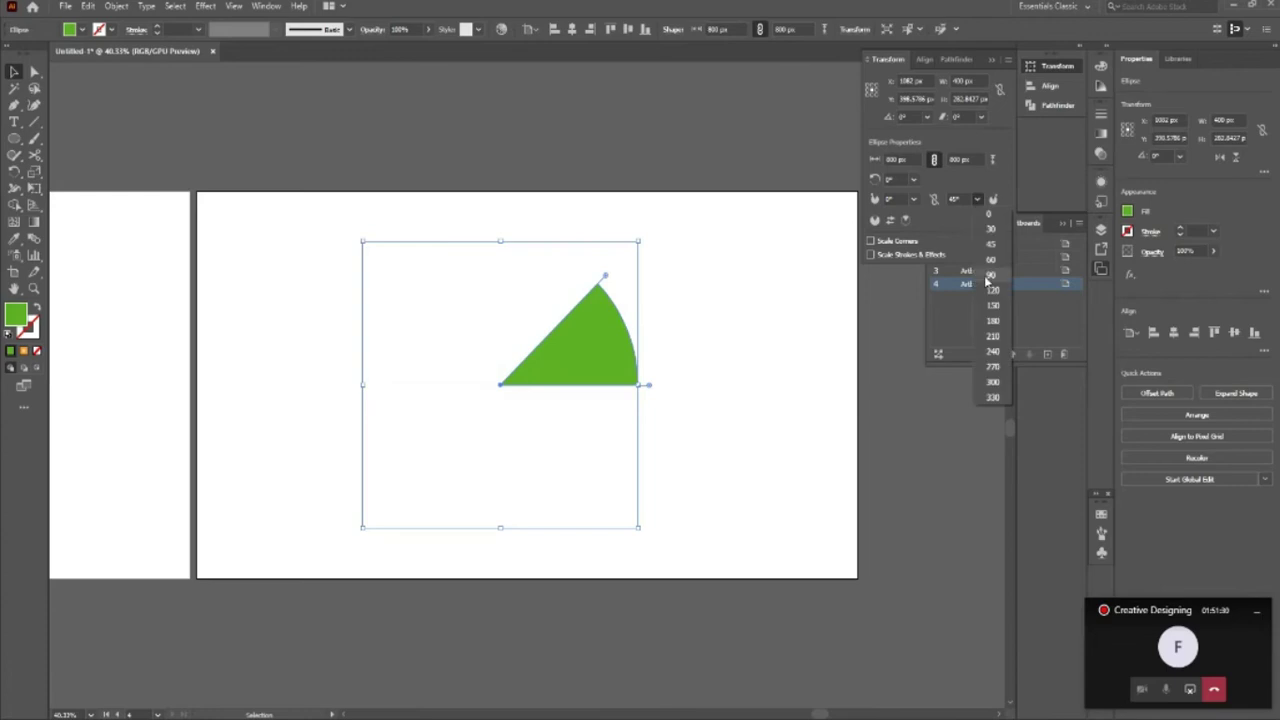
{"action": "left_click", "coordinate": [978, 200]}
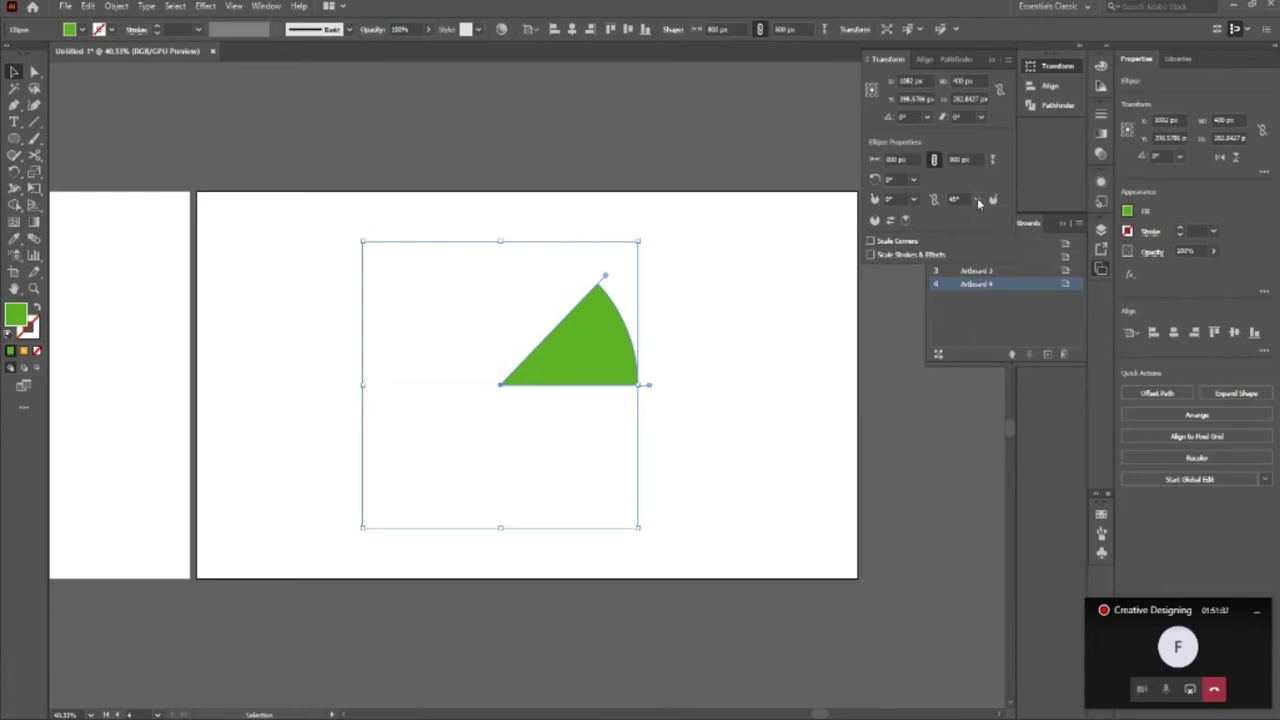
{"action": "left_click", "coordinate": [978, 200]}
{"action": "left_click", "coordinate": [990, 259]}
{"action": "left_click", "coordinate": [978, 200]}
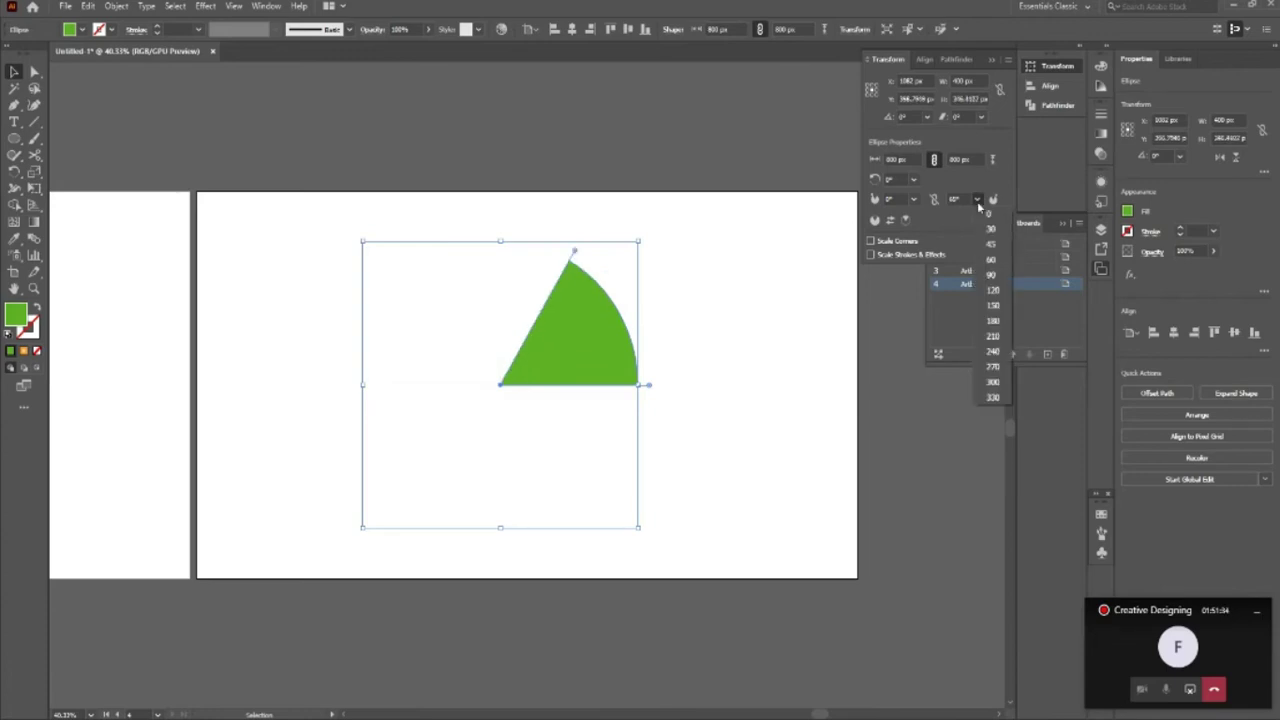
{"action": "left_click", "coordinate": [978, 202]}
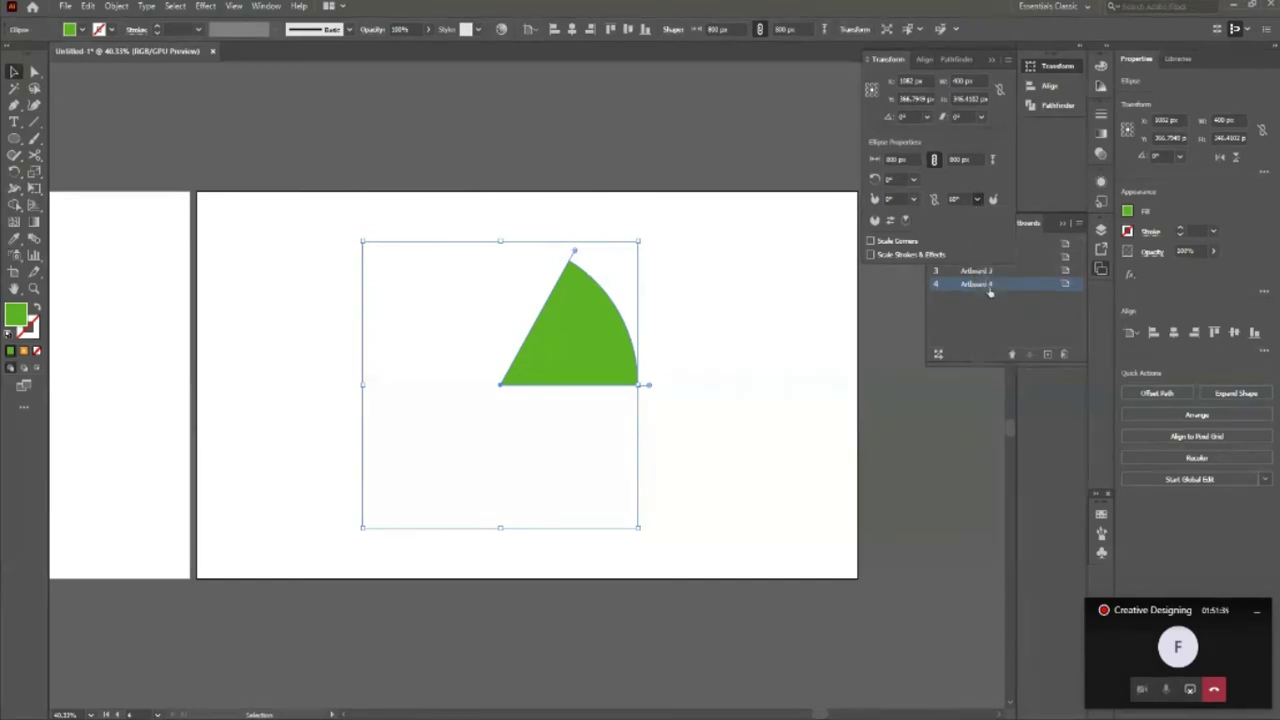
{"action": "left_click", "coordinate": [978, 200]}
{"action": "left_click", "coordinate": [990, 289]}
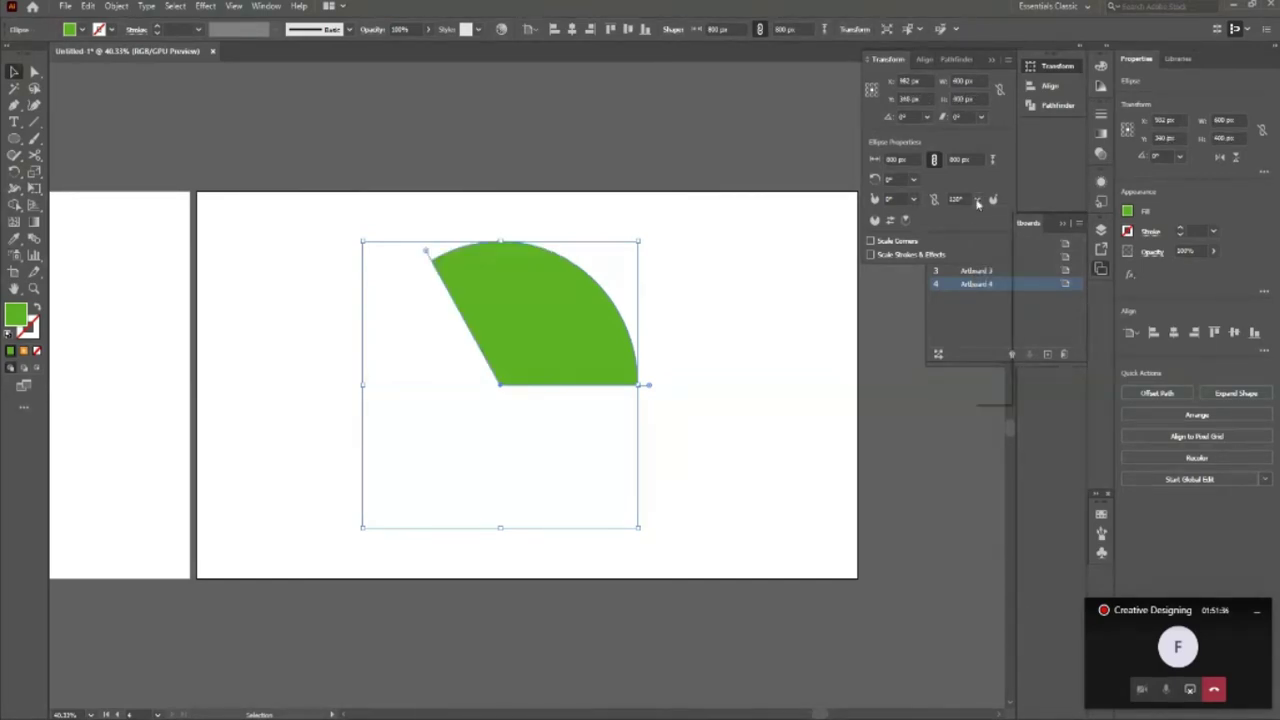
{"action": "left_click", "coordinate": [978, 200]}
{"action": "left_click", "coordinate": [990, 304]}
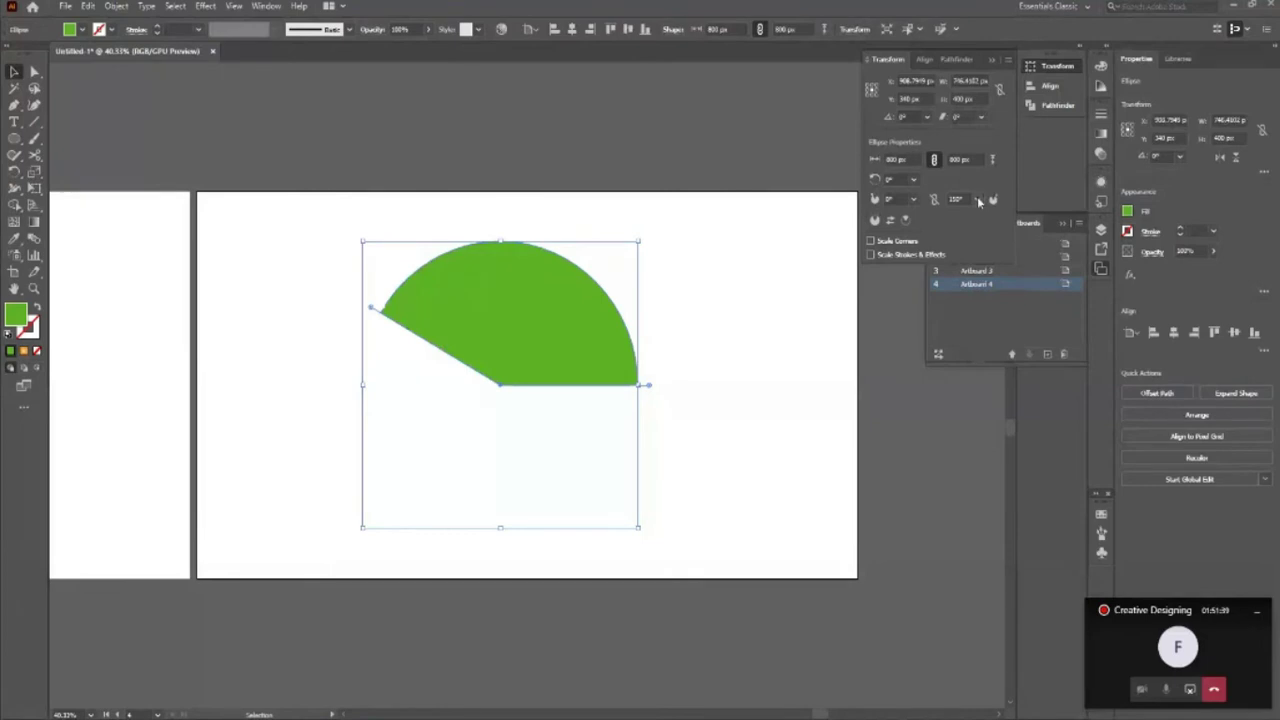
{"action": "left_click", "coordinate": [978, 200]}
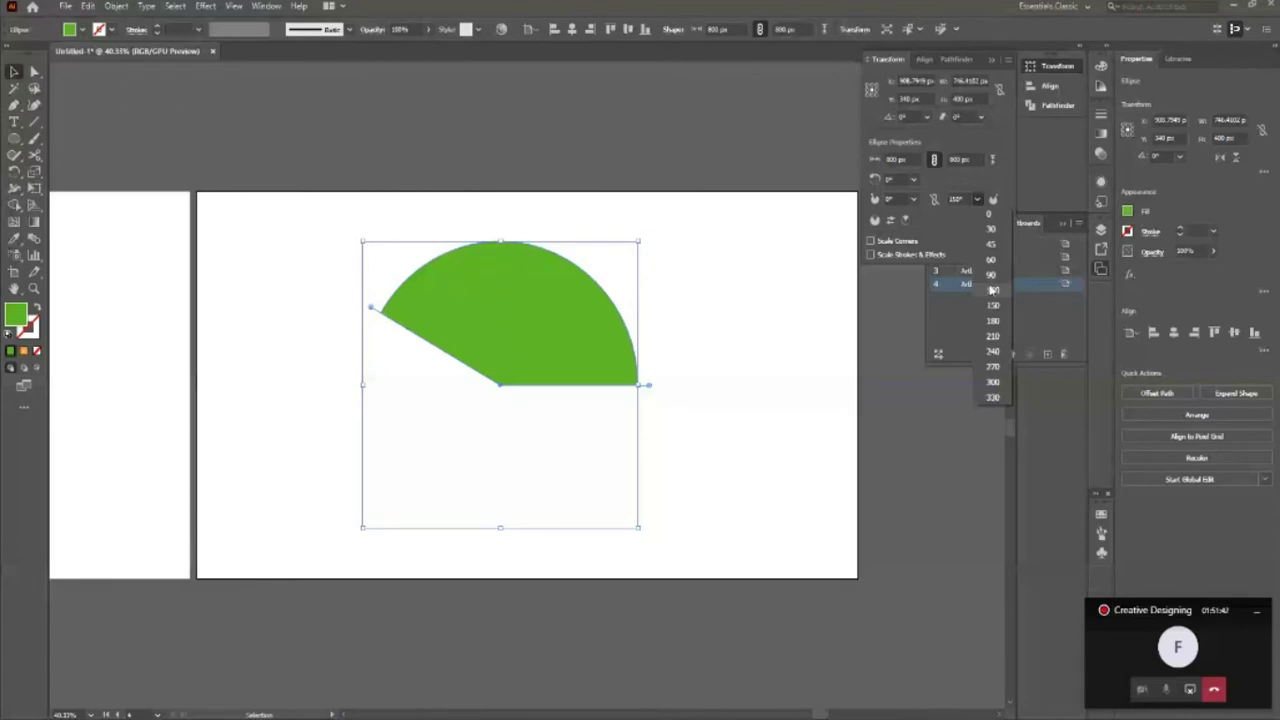
{"action": "left_click", "coordinate": [991, 337]}
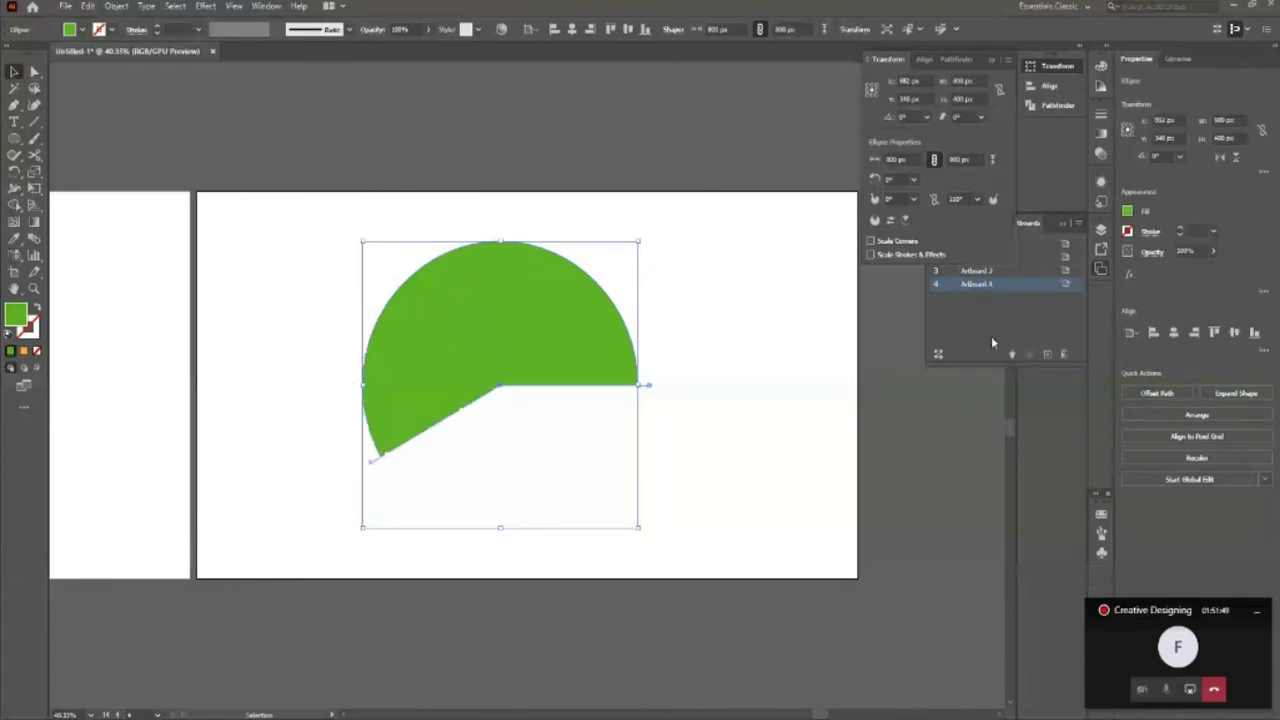
{"action": "left_click", "coordinate": [977, 199]}
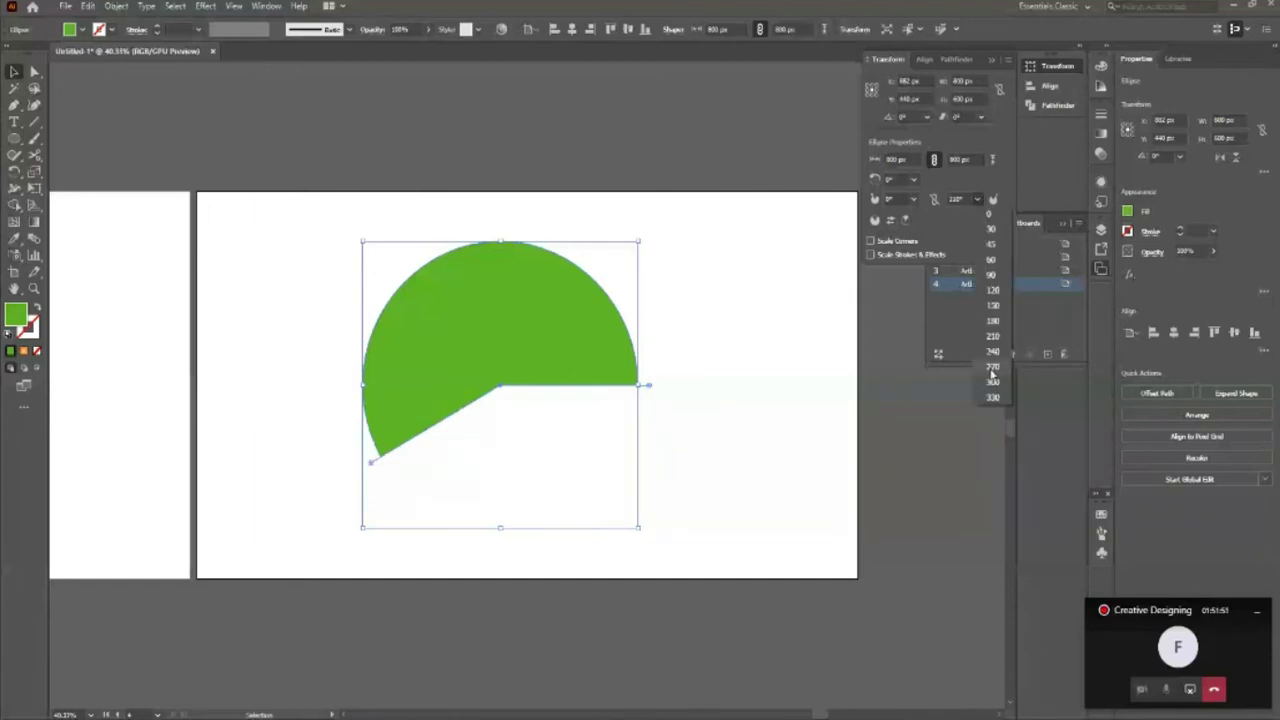
{"action": "left_click", "coordinate": [992, 380]}
{"action": "left_click", "coordinate": [976, 200]}
{"action": "left_click", "coordinate": [993, 397]}
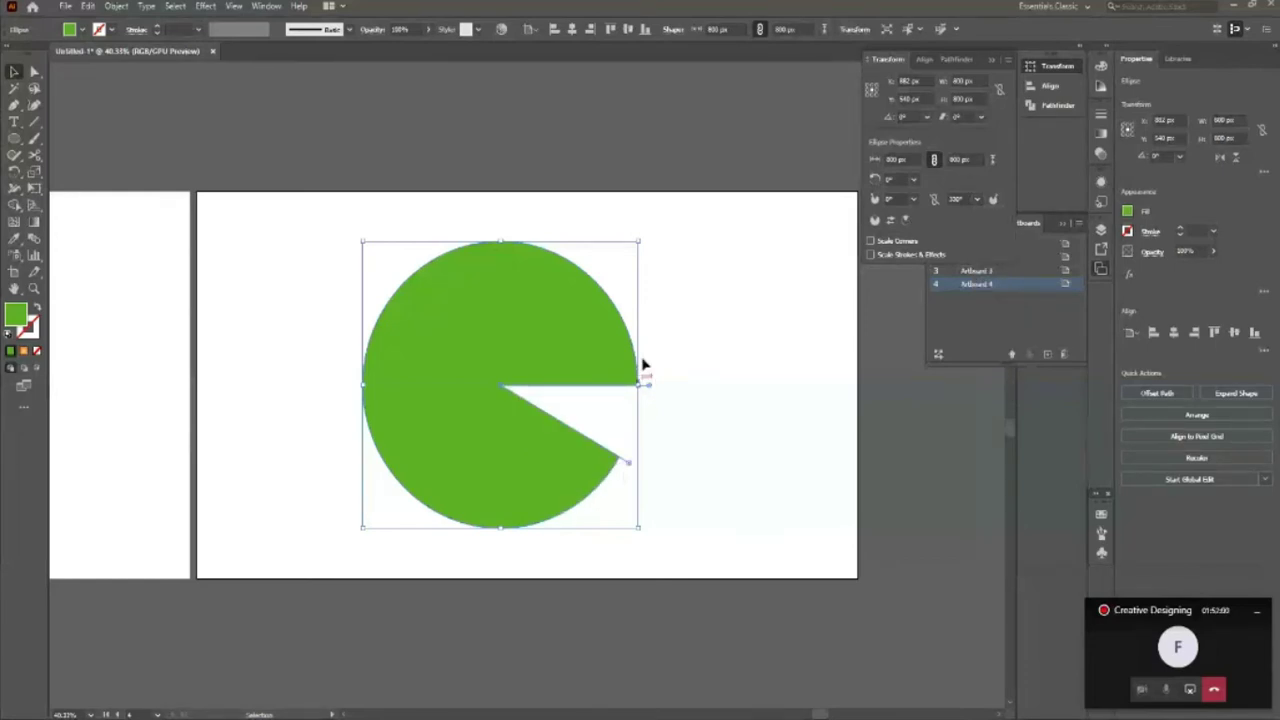
{"action": "left_click", "coordinate": [977, 199]}
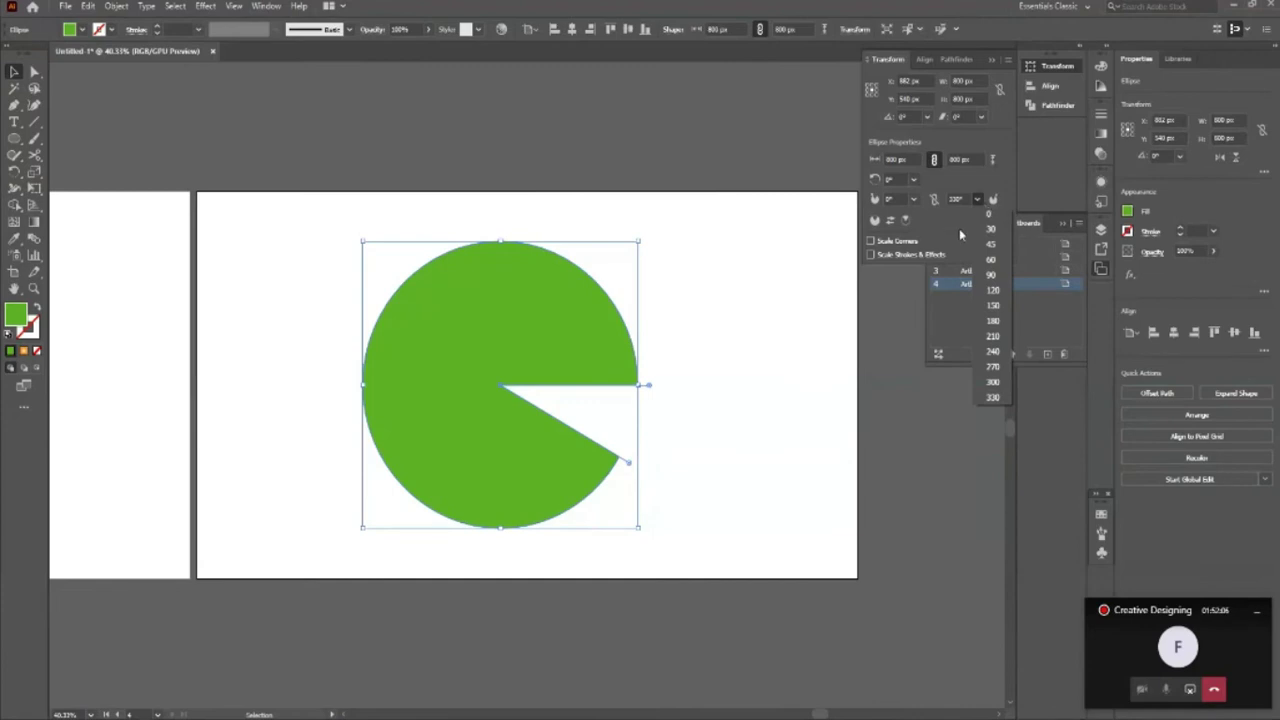
{"action": "left_click", "coordinate": [987, 215]}
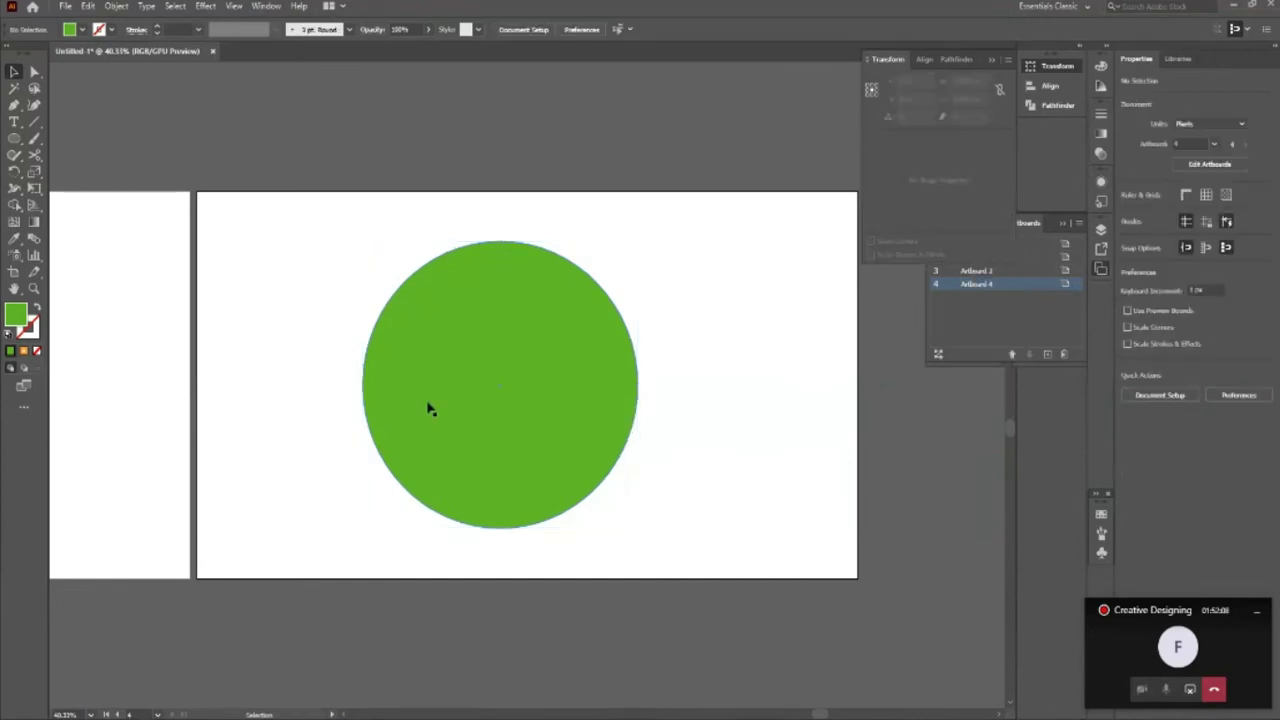
Step: Preview 60°, three-quarter and 30°-missing pie angles on the green circle
{"action": "left_click", "coordinate": [979, 202]}
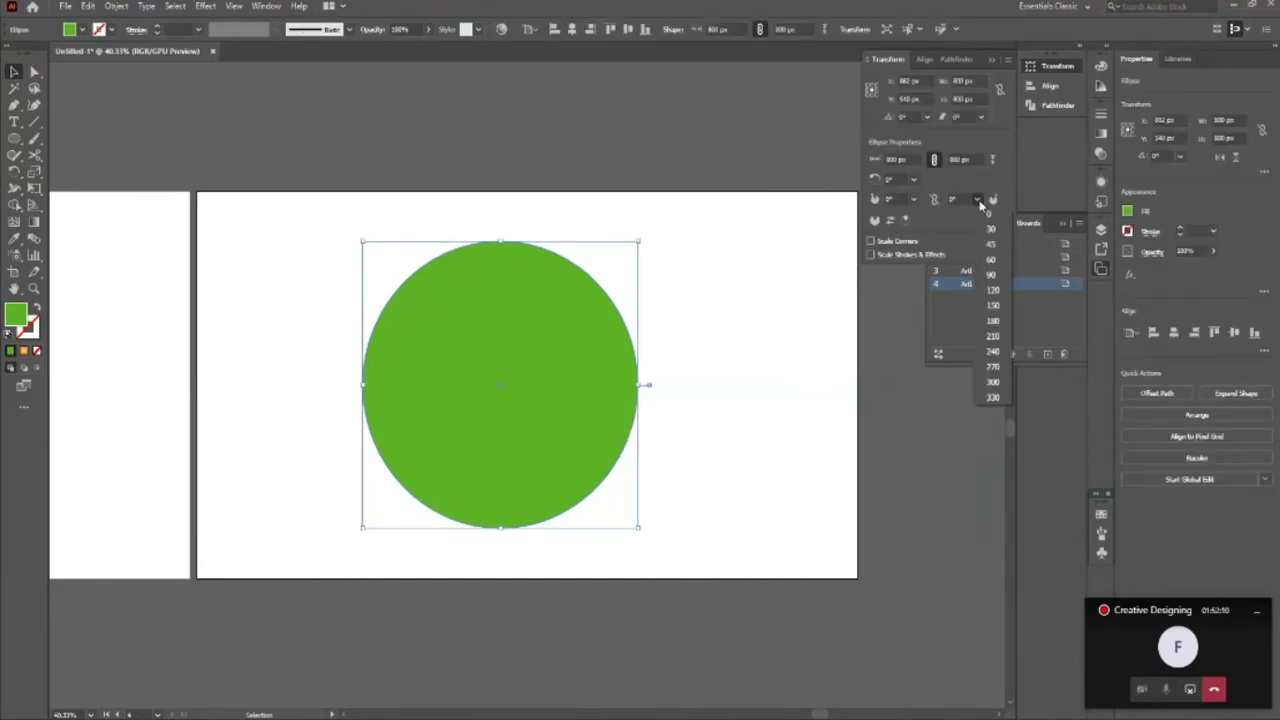
{"action": "left_click", "coordinate": [986, 234]}
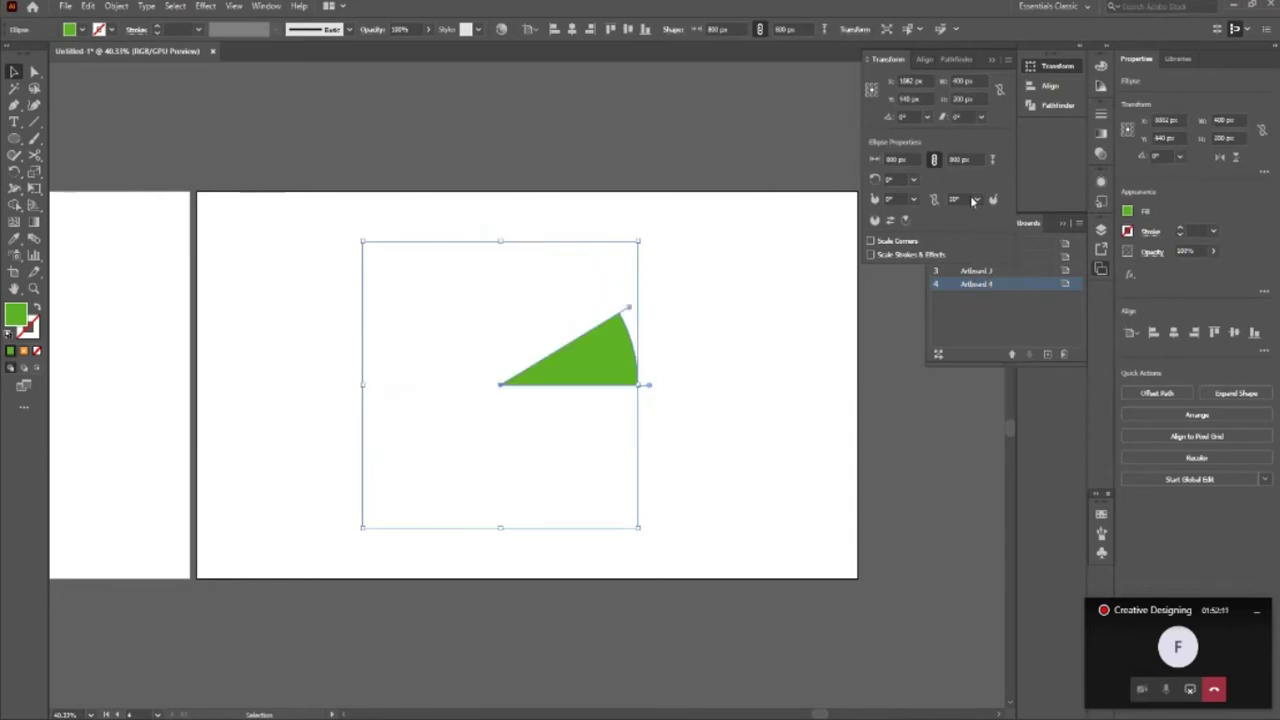
{"action": "left_click", "coordinate": [978, 199]}
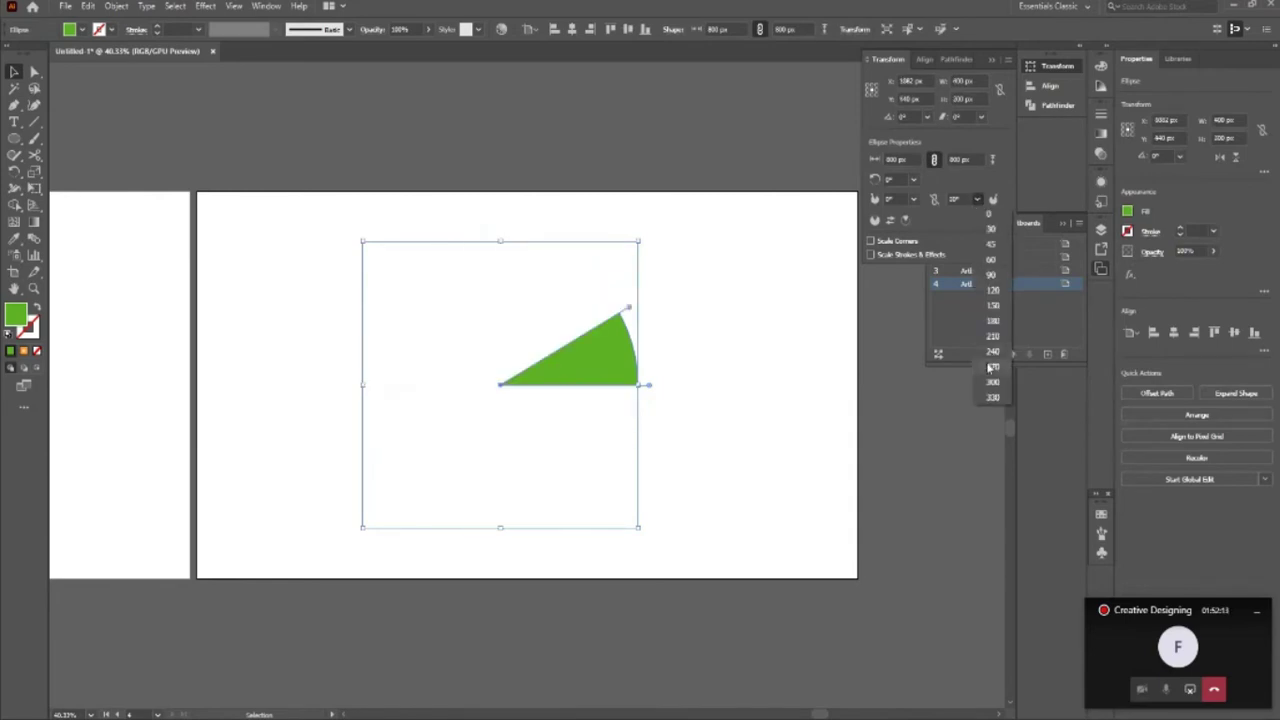
{"action": "left_click", "coordinate": [990, 367]}
{"action": "left_click", "coordinate": [975, 200]}
{"action": "left_click", "coordinate": [988, 399]}
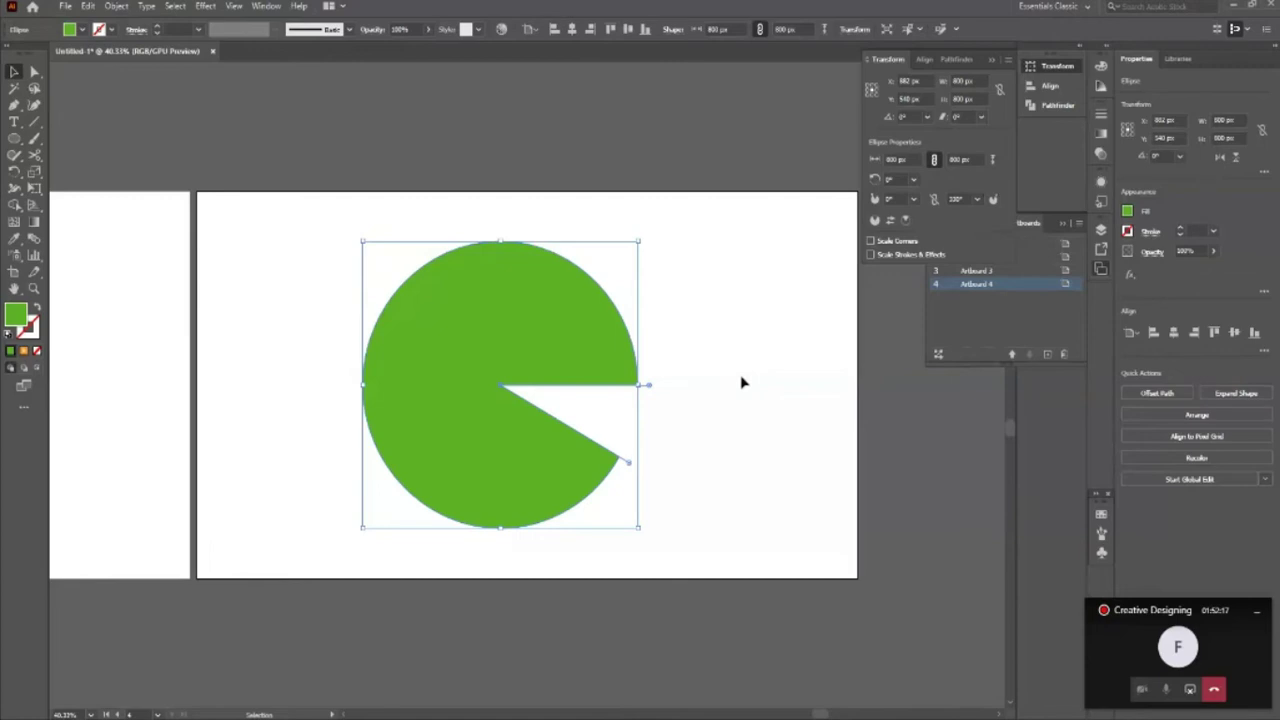
{"action": "left_click", "coordinate": [742, 382]}
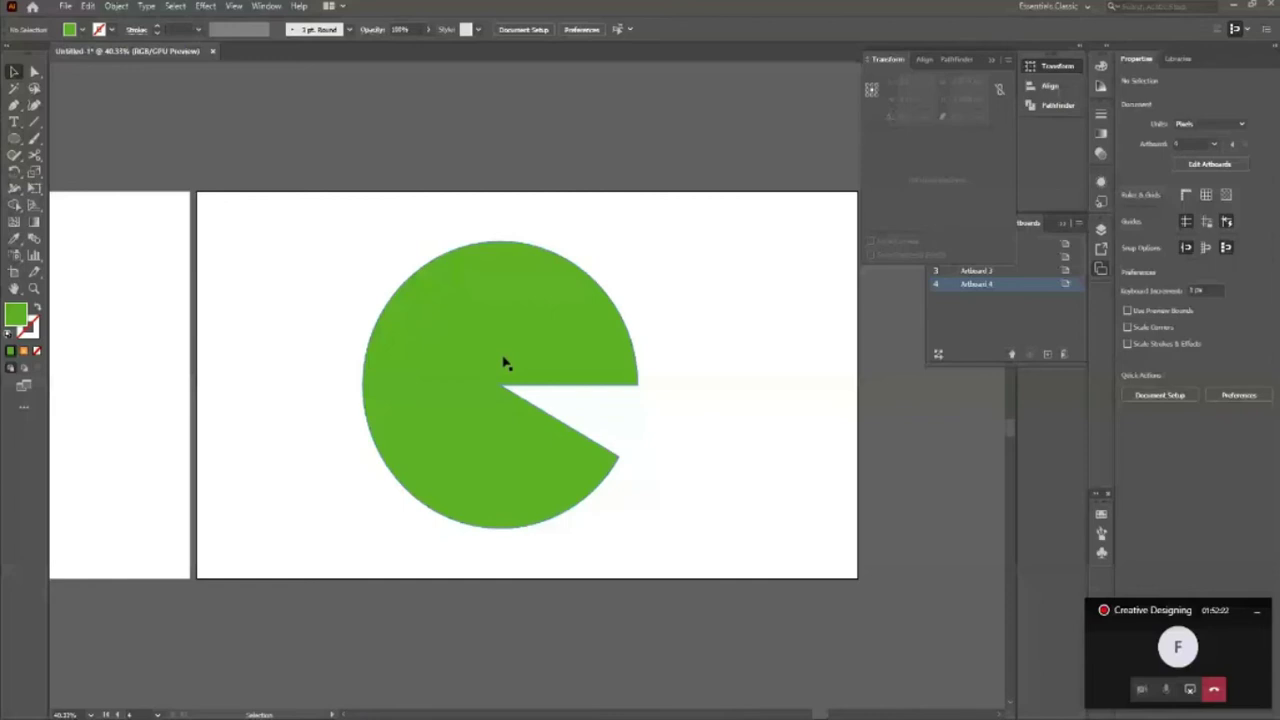
Step: Zoom out to show the neighbouring artboard, then set the pie angle to 45°
{"action": "key", "text": "z"}
{"action": "left_click", "coordinate": [588, 381], "text": "alt"}
{"action": "mouse_move", "coordinate": [588, 381]}
{"action": "left_mouse_down"}
{"action": "mouse_move", "coordinate": [525, 338]}
{"action": "mouse_move", "coordinate": [604, 363]}
{"action": "left_mouse_up"}
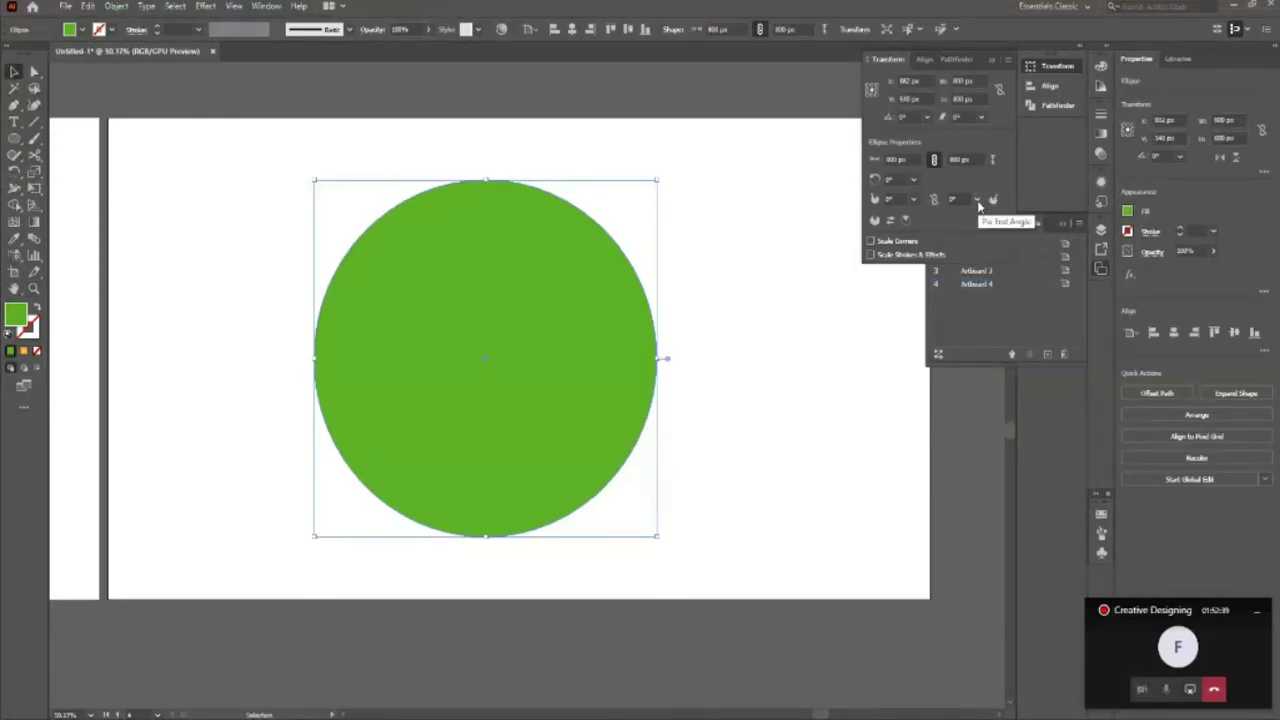
{"action": "left_click", "coordinate": [977, 200]}
{"action": "left_click", "coordinate": [985, 232]}
{"action": "left_click", "coordinate": [975, 200]}
{"action": "left_click", "coordinate": [988, 250]}
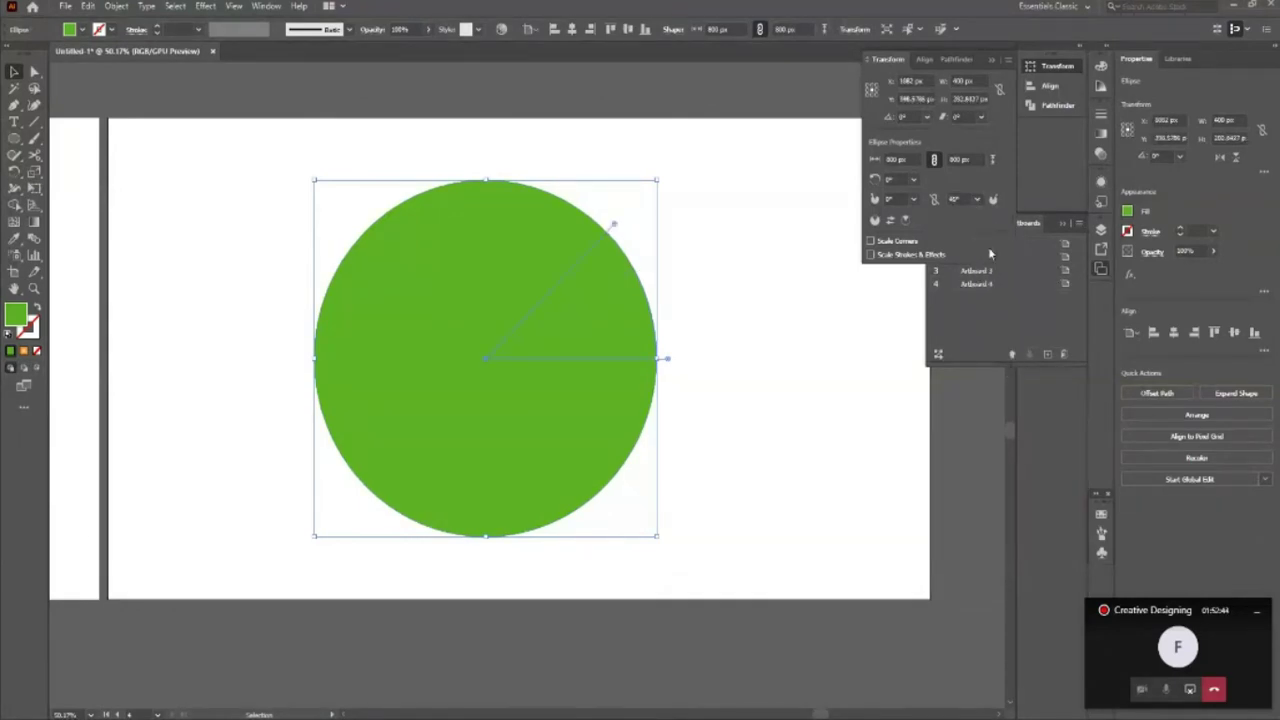
Step: Fill the selected pie wedge with red from the swatches
{"action": "left_click", "coordinate": [81, 29]}
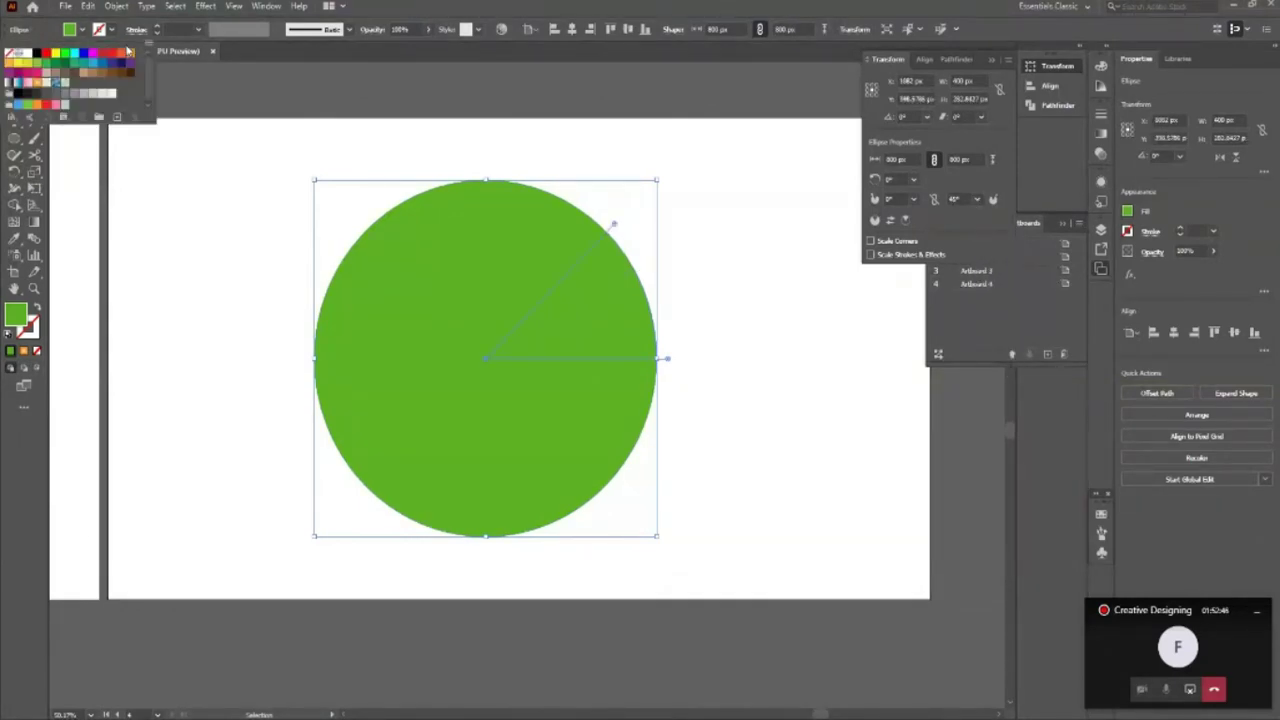
{"action": "left_click", "coordinate": [113, 52]}
{"action": "left_click", "coordinate": [178, 276]}
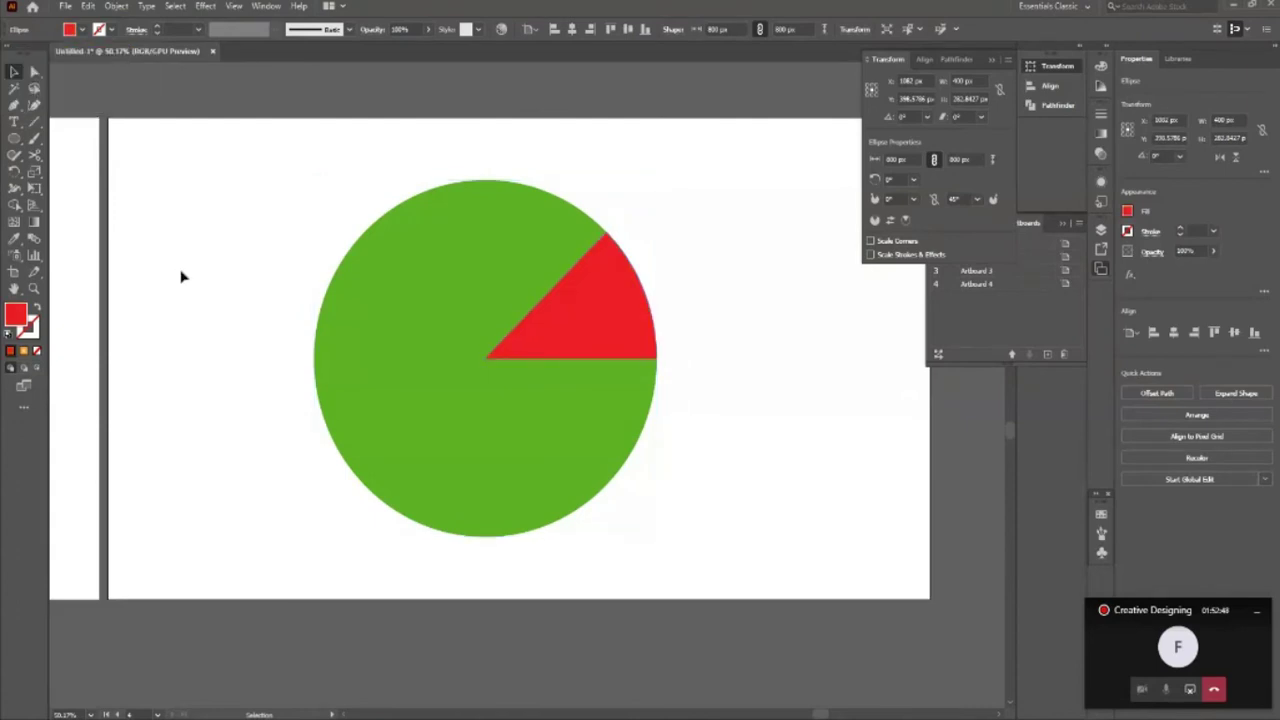
Step: Set the green circle's pie end angle to 90°
{"action": "left_click", "coordinate": [432, 465]}
{"action": "left_click", "coordinate": [763, 423]}
{"action": "left_click", "coordinate": [551, 471]}
{"action": "key", "text": "a"}
{"action": "key", "text": "v"}
{"action": "left_click", "coordinate": [977, 199]}
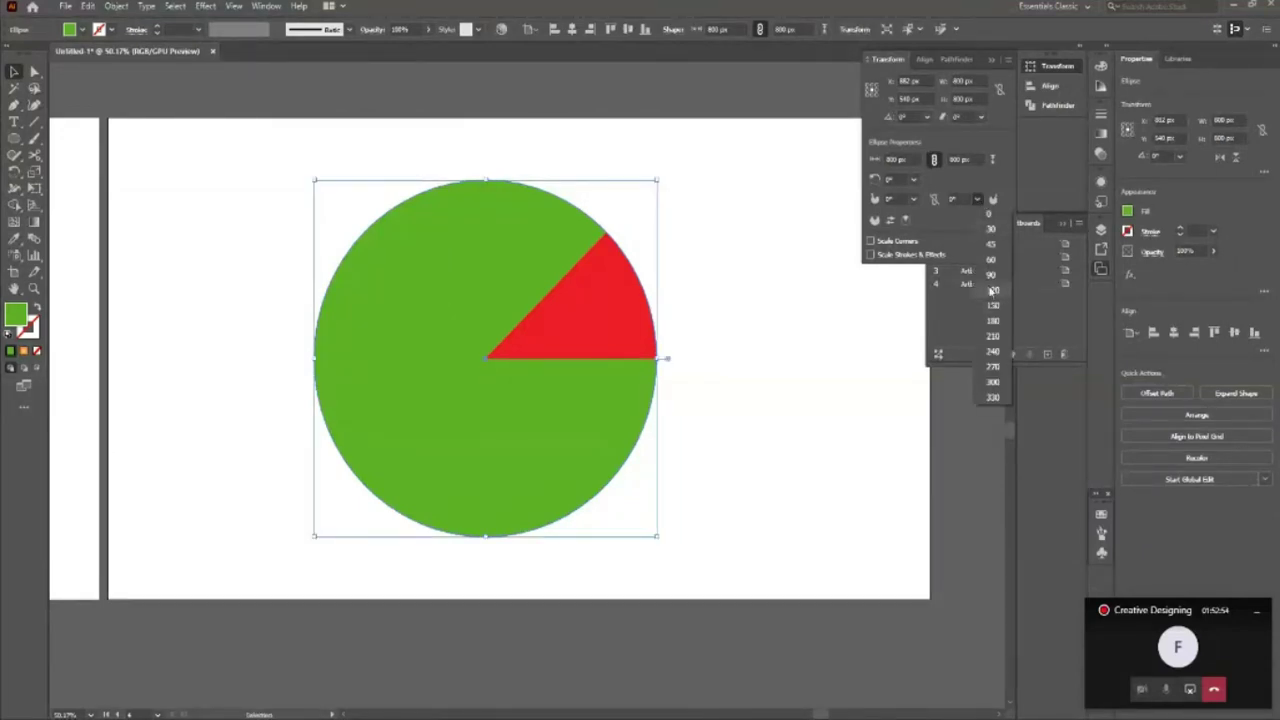
{"action": "left_click", "coordinate": [990, 278]}
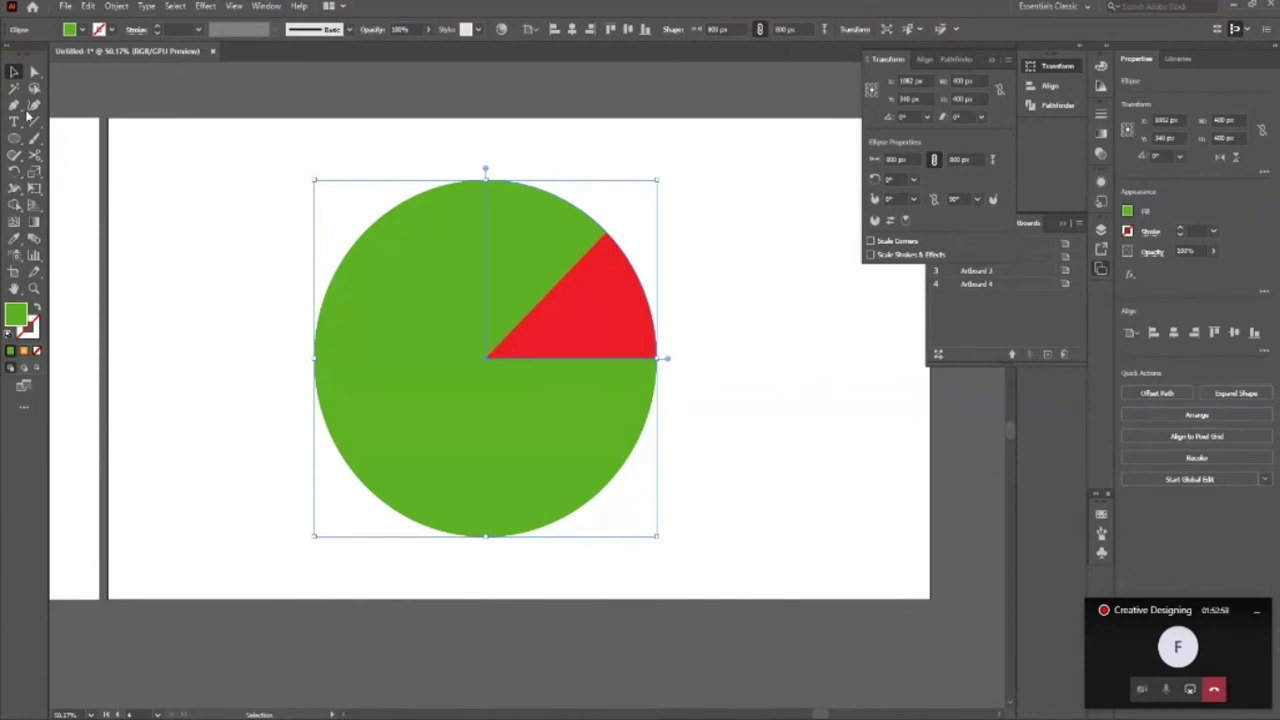
Step: Fill the new slice with medium blue in the Color Picker
{"action": "double_click", "coordinate": [14, 316]}
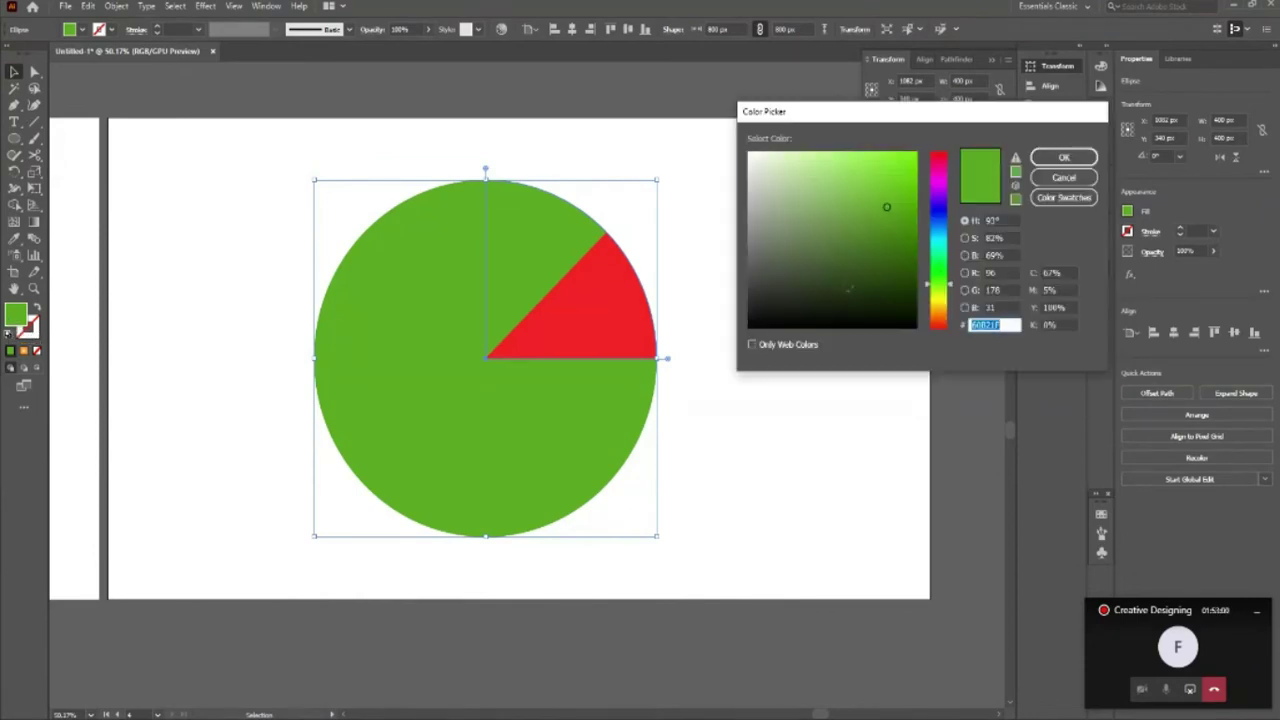
{"action": "left_click_drag", "start_coordinate": [944, 276], "coordinate": [944, 218]}
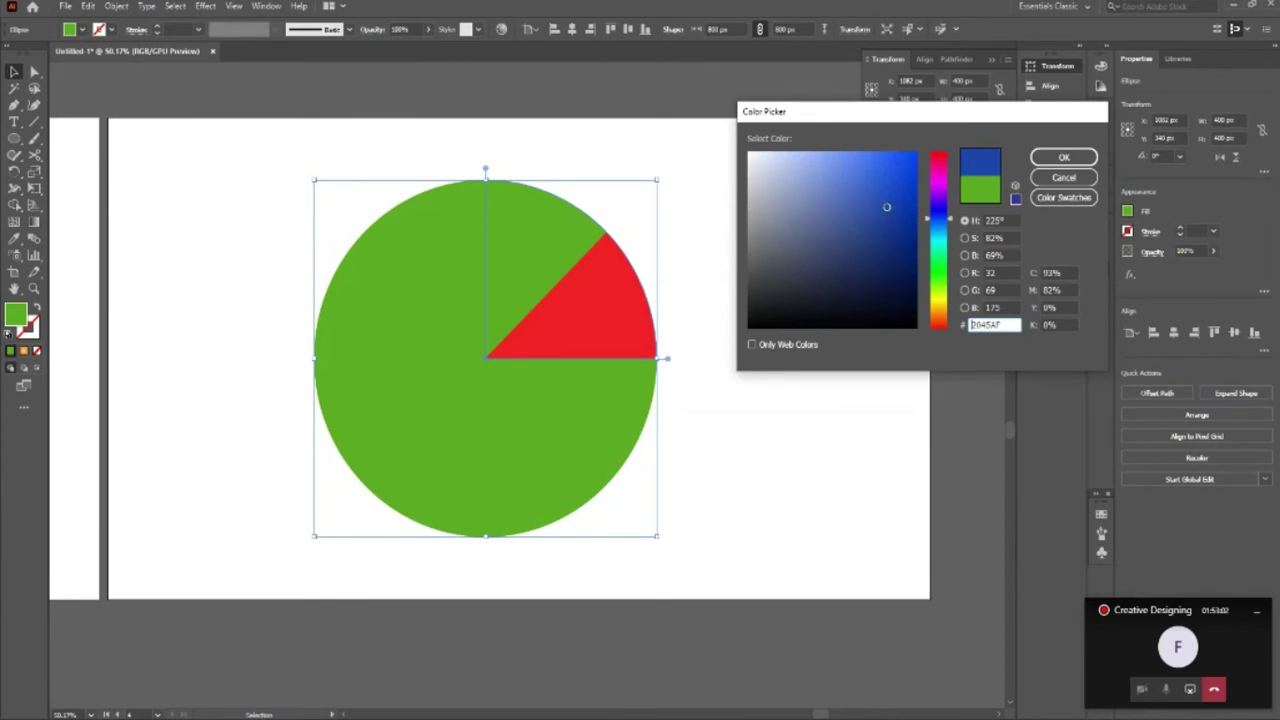
{"action": "left_click", "coordinate": [866, 165]}
{"action": "left_click", "coordinate": [1063, 158]}
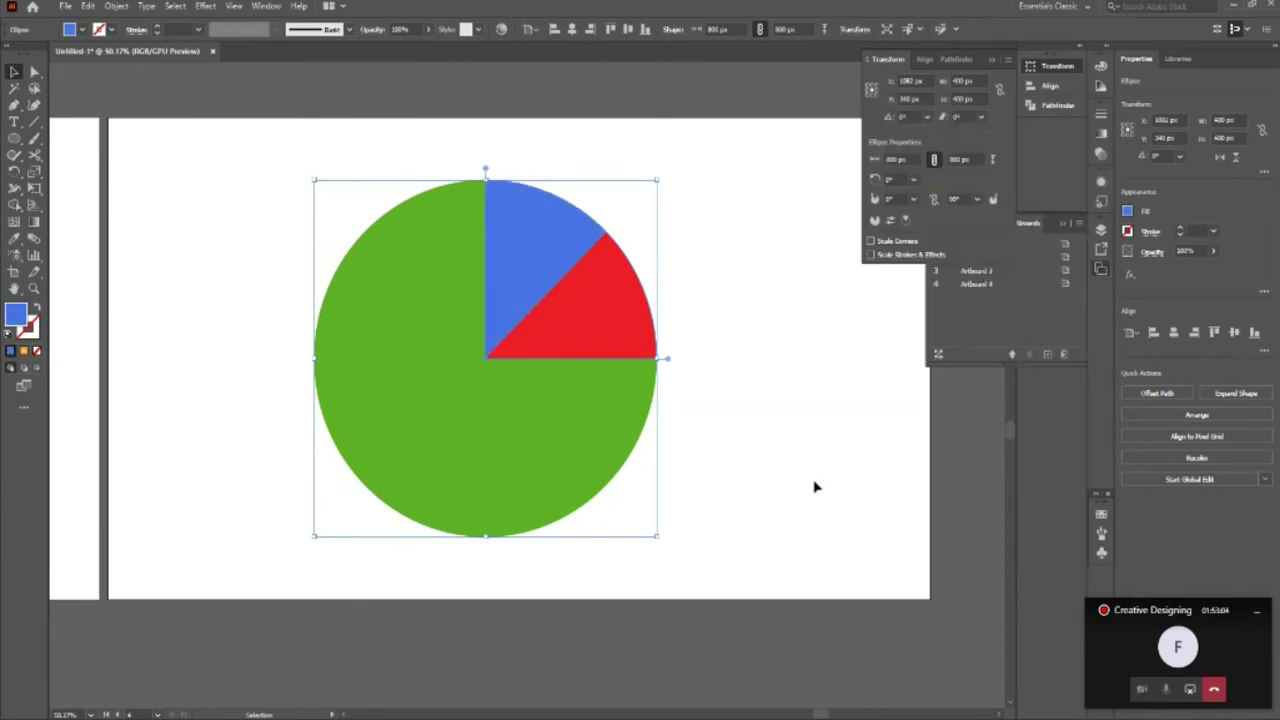
{"action": "left_click", "coordinate": [272, 465]}
Step: Change the green circle's pie end angle to 120°, then 150°
{"action": "left_click", "coordinate": [525, 460]}
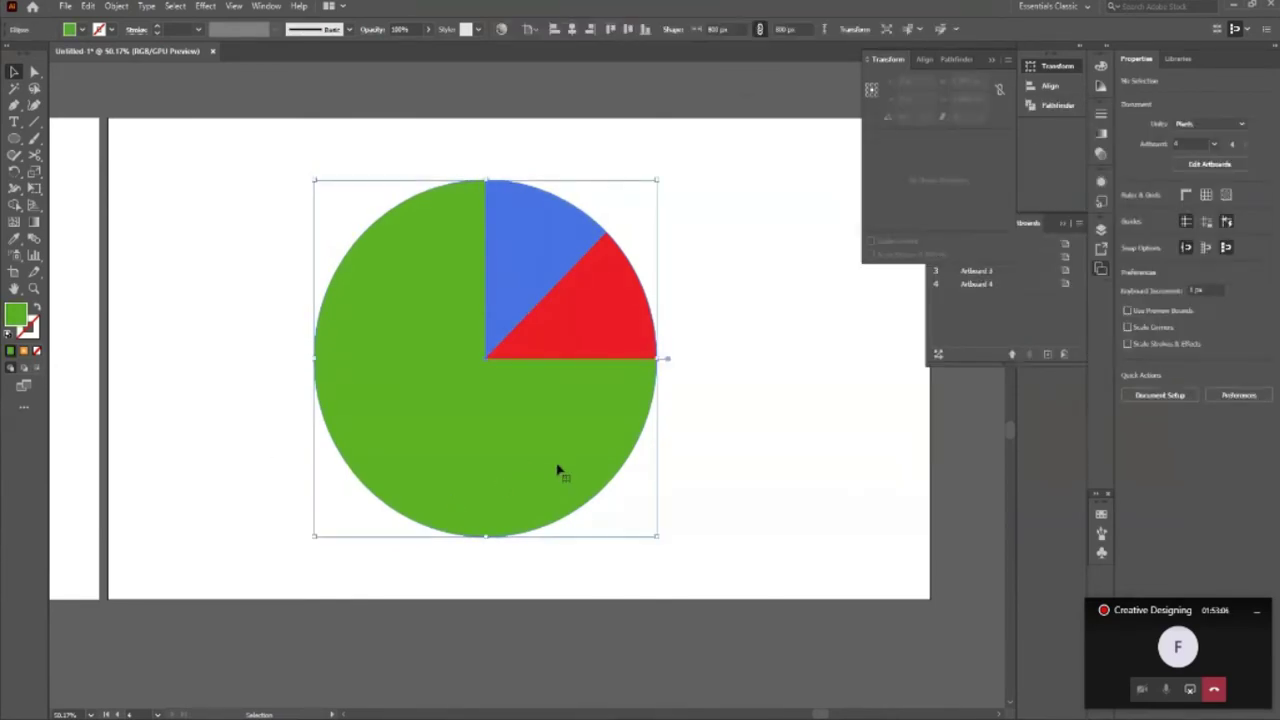
{"action": "key", "text": "v"}
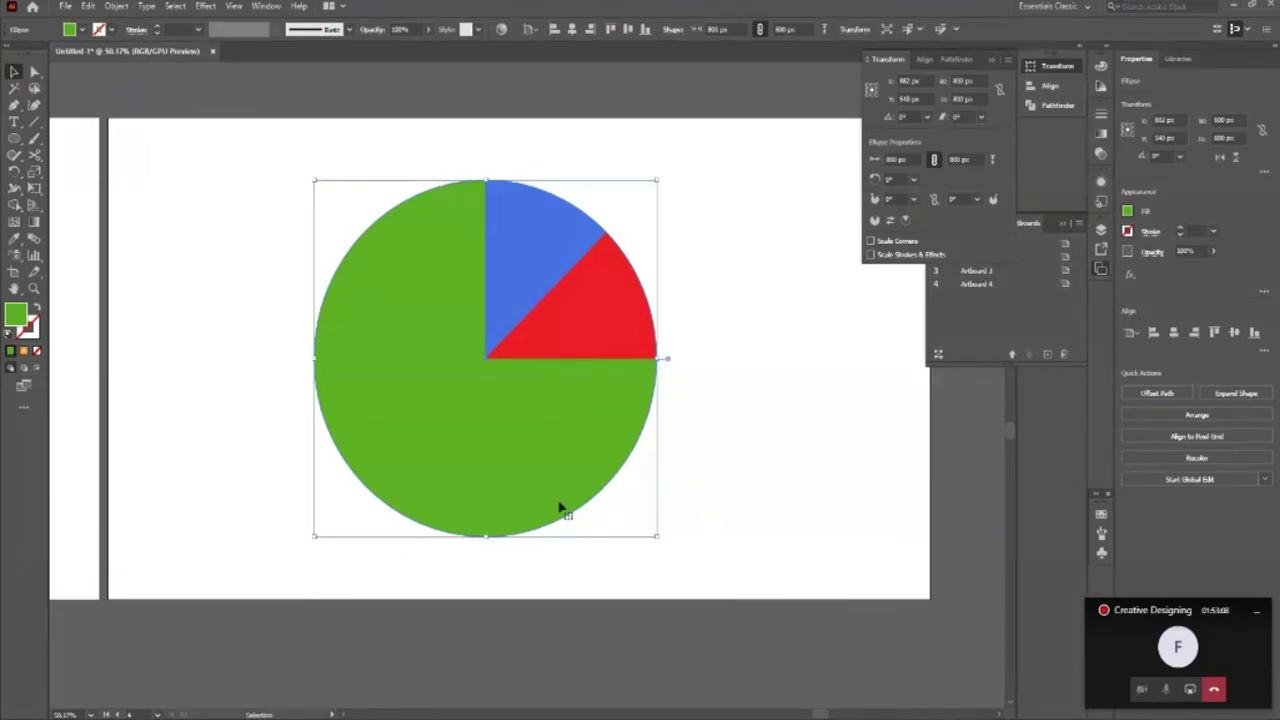
{"action": "left_click", "coordinate": [978, 199]}
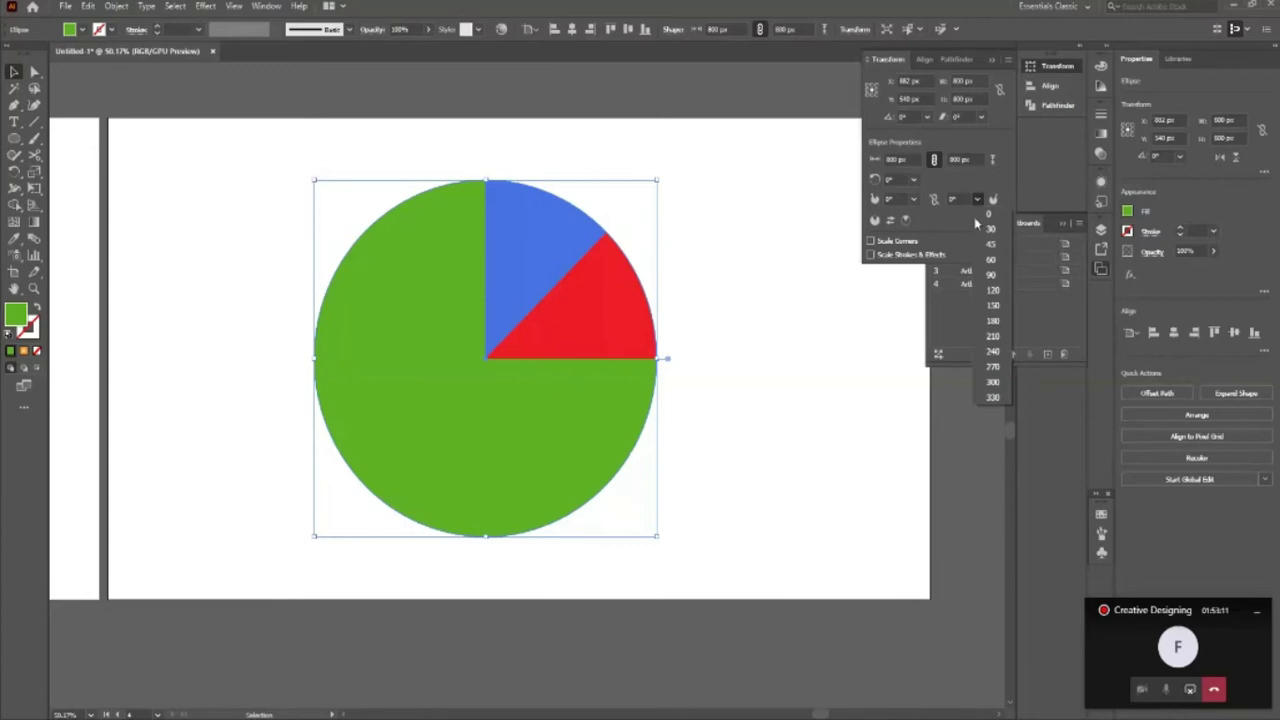
{"action": "left_click", "coordinate": [992, 290]}
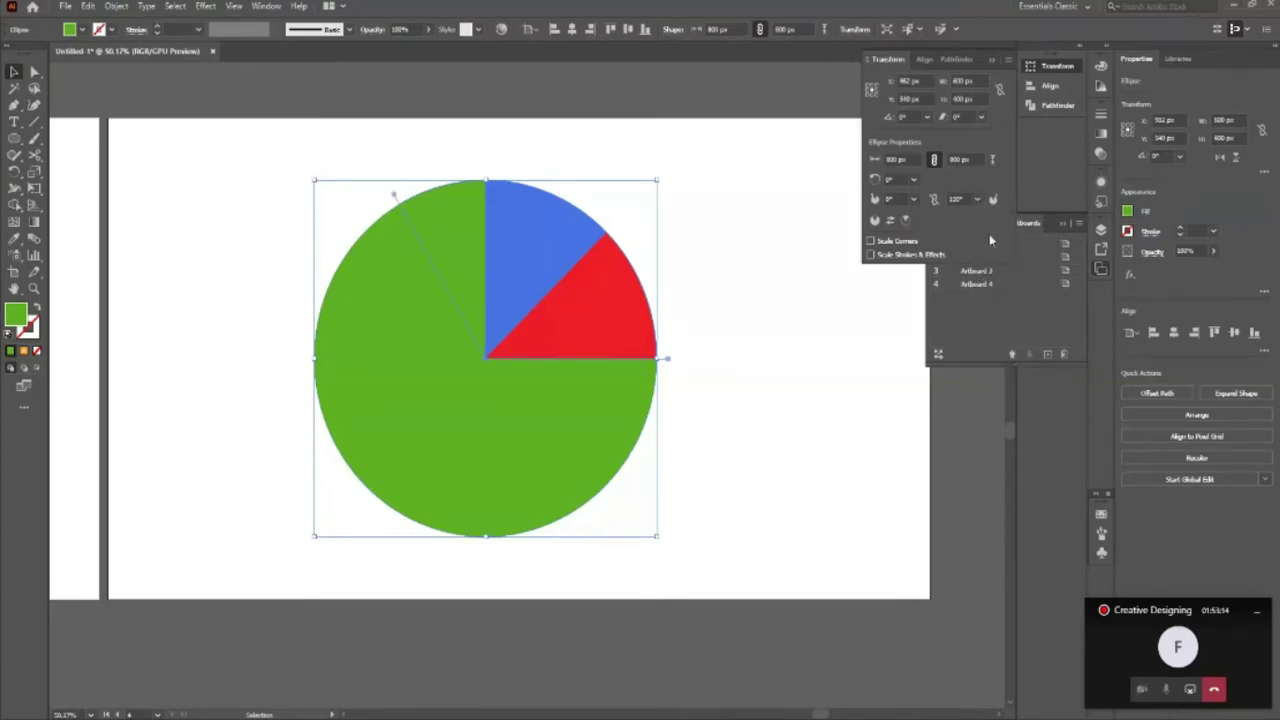
{"action": "left_click", "coordinate": [978, 199]}
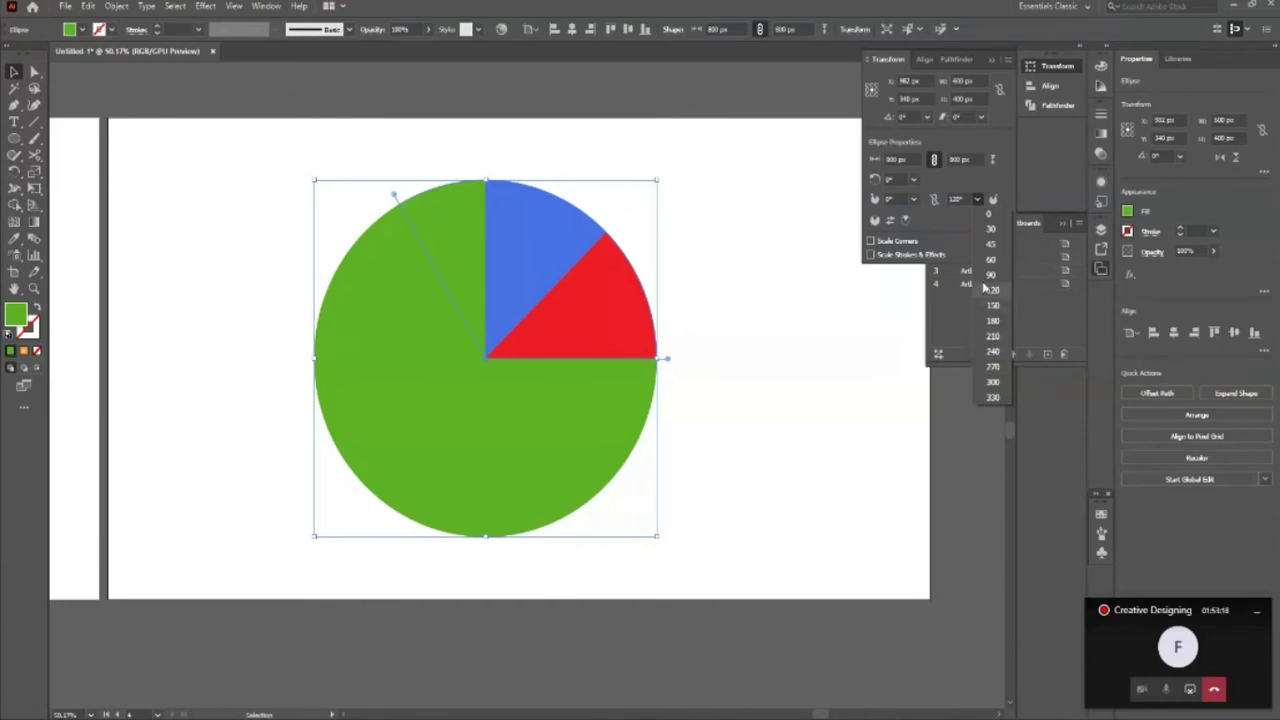
{"action": "left_click", "coordinate": [991, 305]}
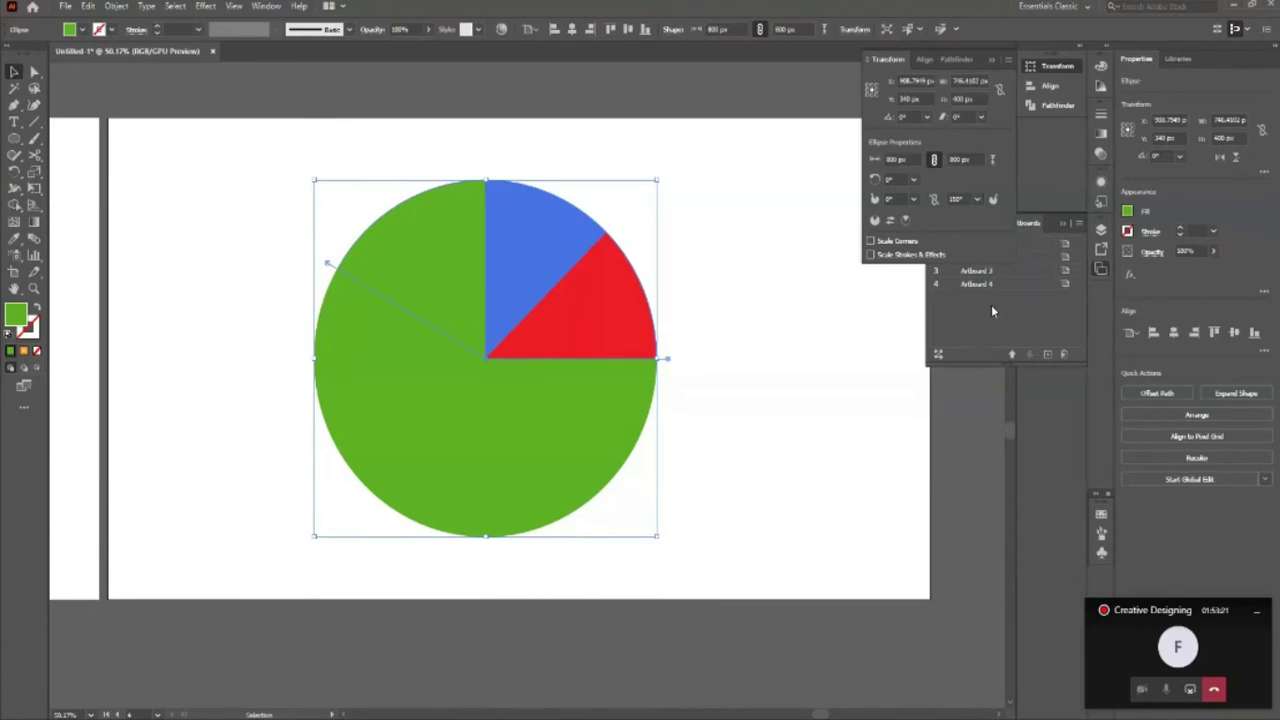
Step: Fill the new slice with light cyan #20CAF2
{"action": "left_click", "coordinate": [895, 160]}
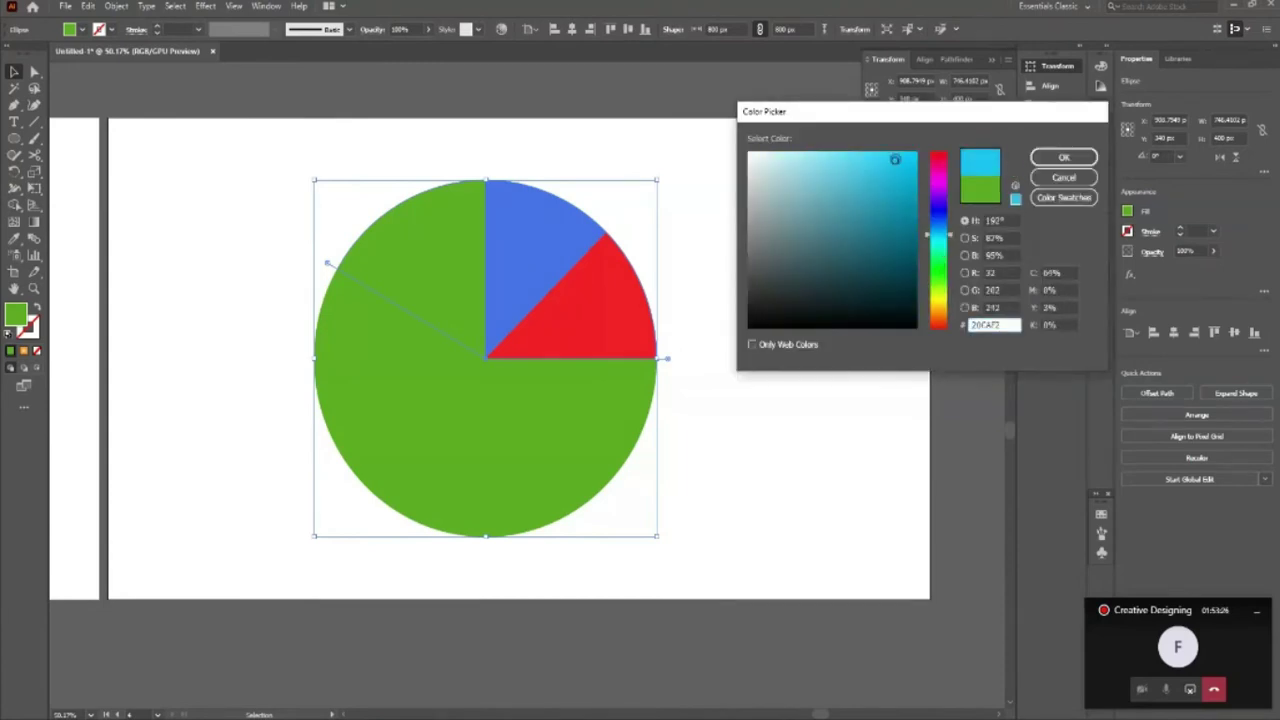
{"action": "left_click", "coordinate": [1063, 157]}
{"action": "left_click", "coordinate": [820, 478]}
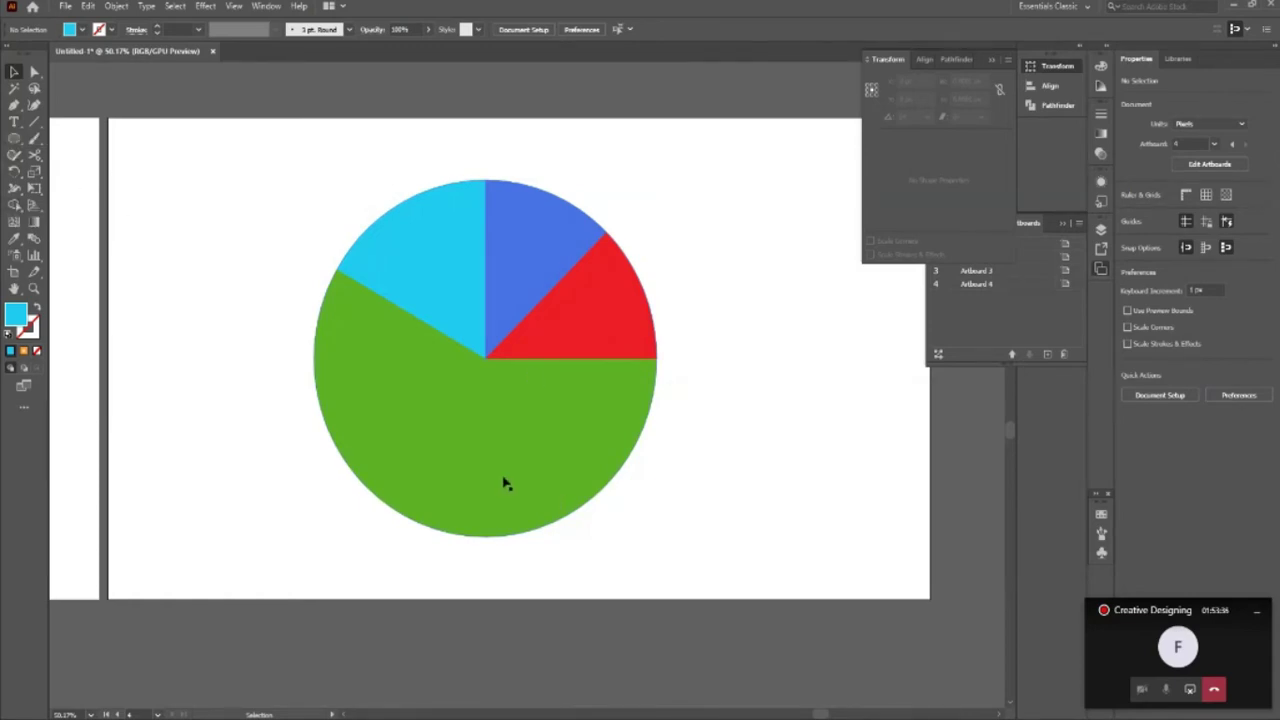
{"action": "left_click", "coordinate": [552, 494]}
Step: Scale a smaller centred circle over the pie to cut out its middle
{"action": "key", "text": "ctrl+shift+b"}
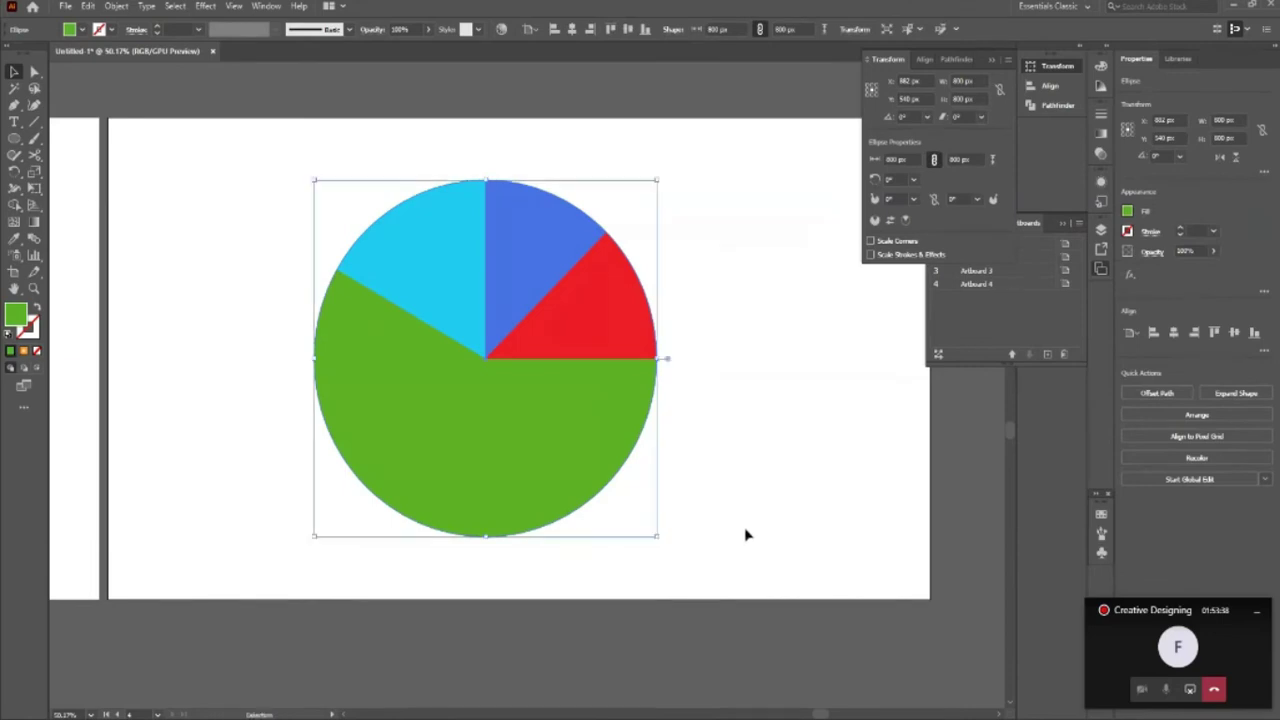
{"action": "left_click_drag", "start_coordinate": [658, 536], "coordinate": [615, 461]}
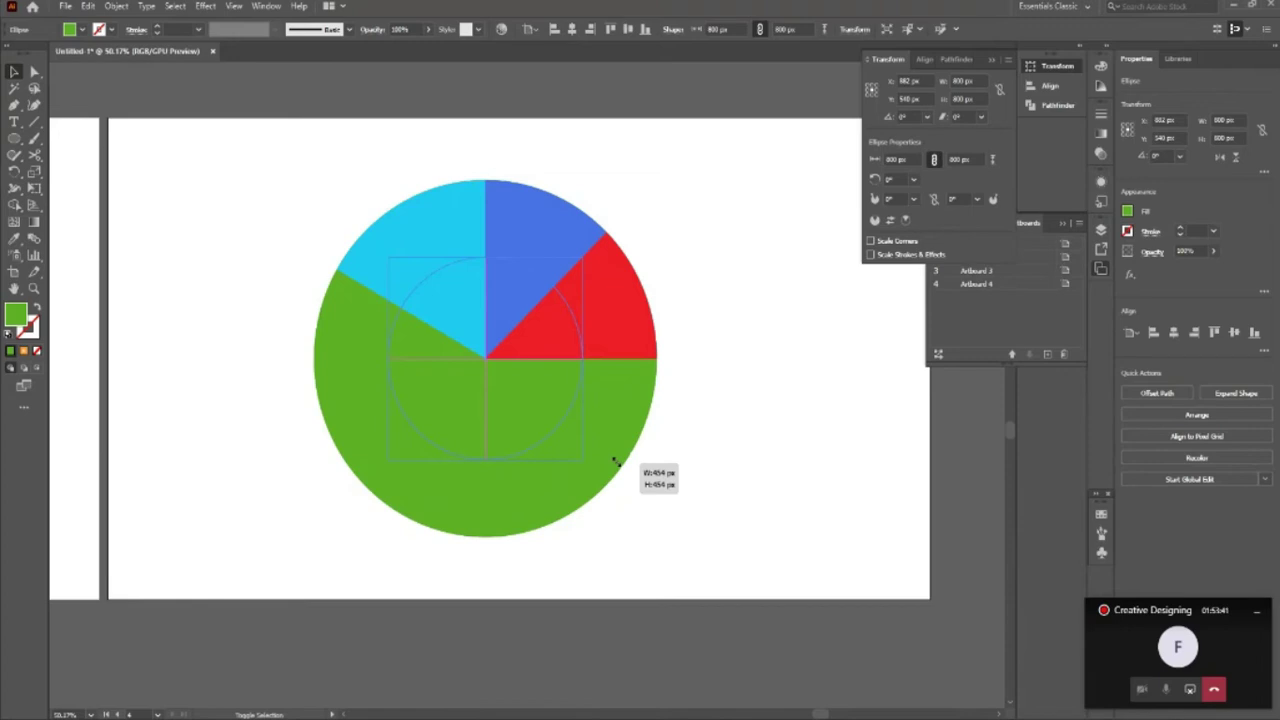
{"action": "key", "text": "ctrl+z"}
{"action": "left_click", "coordinate": [163, 217]}
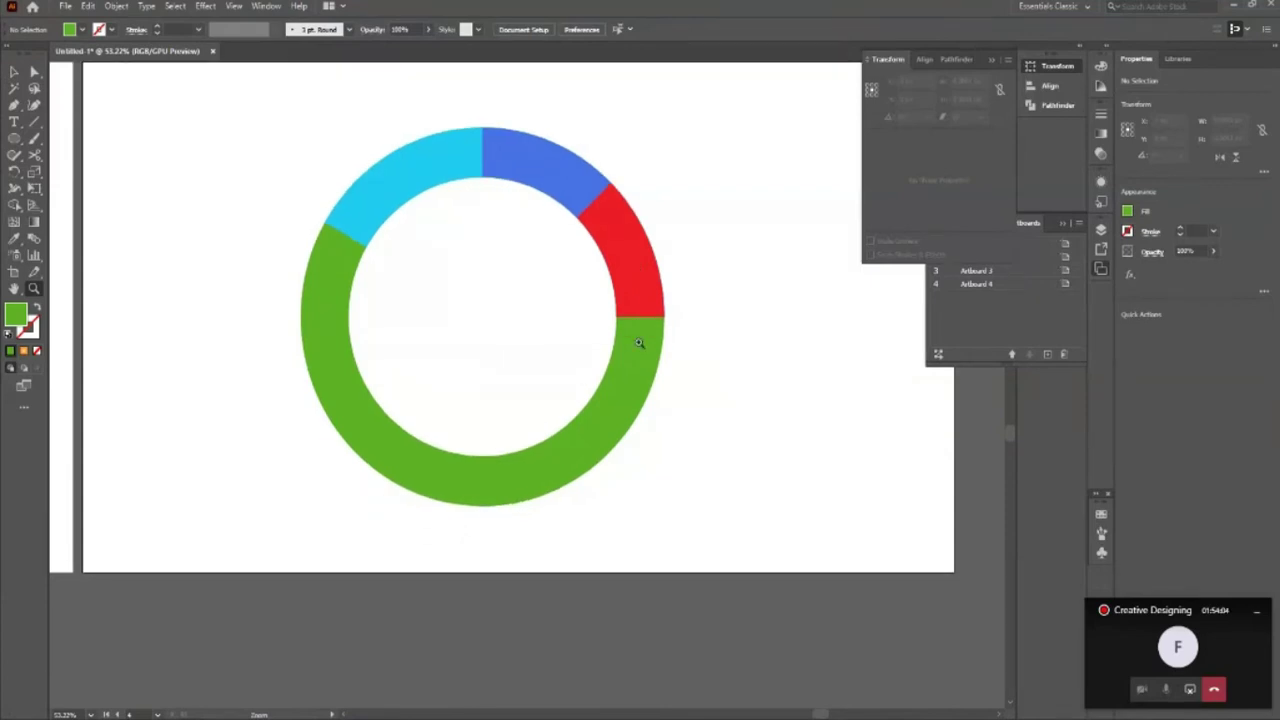
Step: Zoom in and out around the donut chart, then move to Artboard 5
{"action": "scroll", "coordinate": [637, 337], "scroll_direction": "down", "scroll_amount": 1}
{"action": "scroll", "coordinate": [631, 350], "scroll_direction": "down", "scroll_amount": 3}
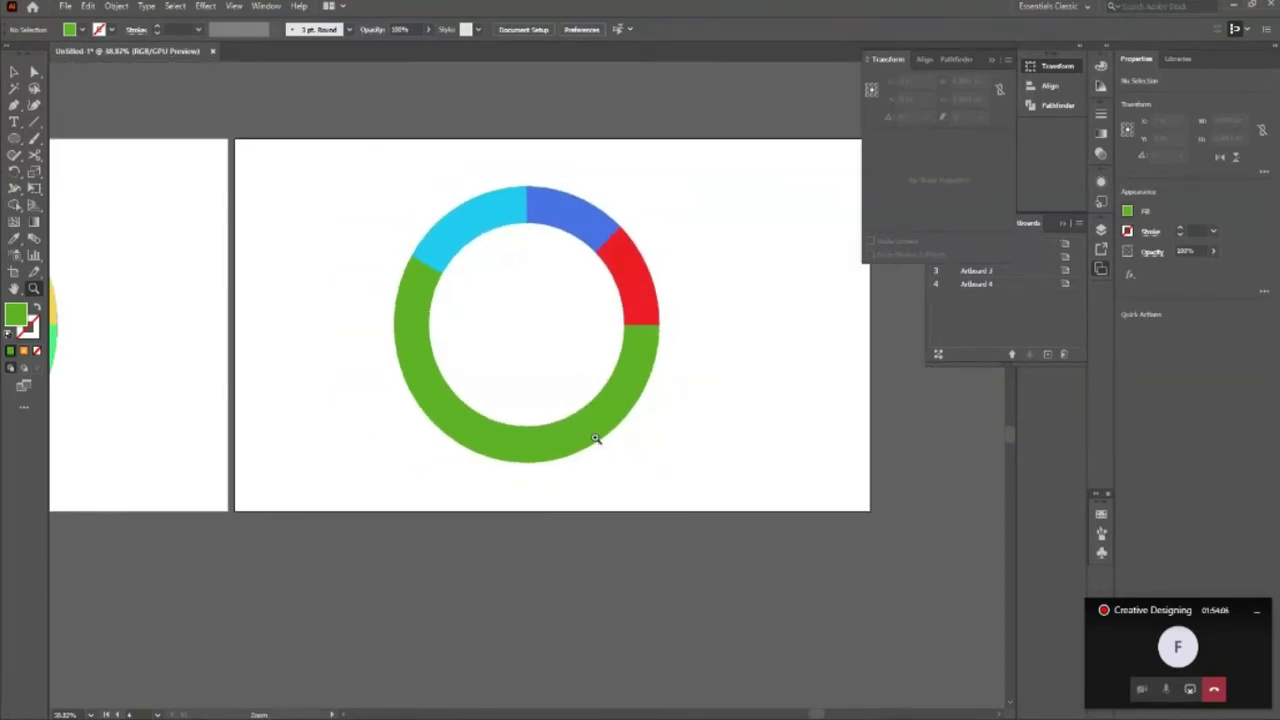
{"action": "scroll", "coordinate": [594, 443], "scroll_direction": "up", "scroll_amount": 1}
{"action": "scroll", "coordinate": [502, 272], "scroll_direction": "up", "scroll_amount": 1}
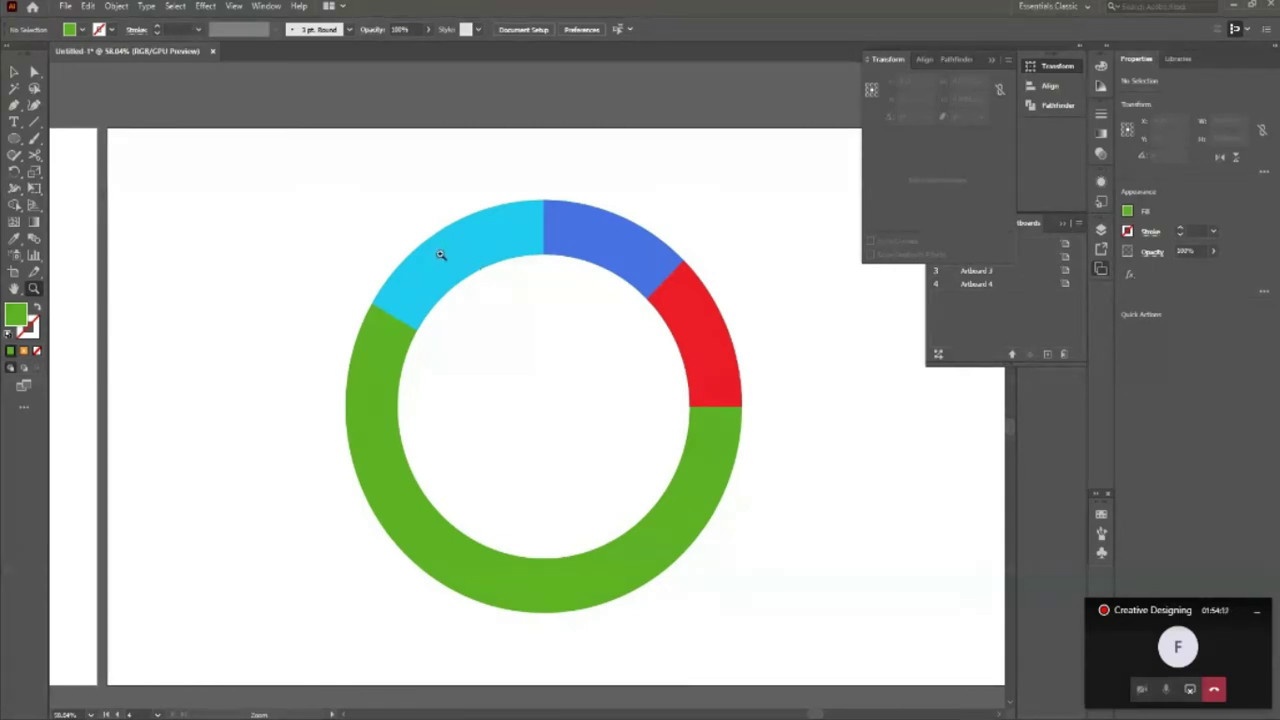
{"action": "scroll", "coordinate": [519, 381], "scroll_direction": "down", "scroll_amount": 1}
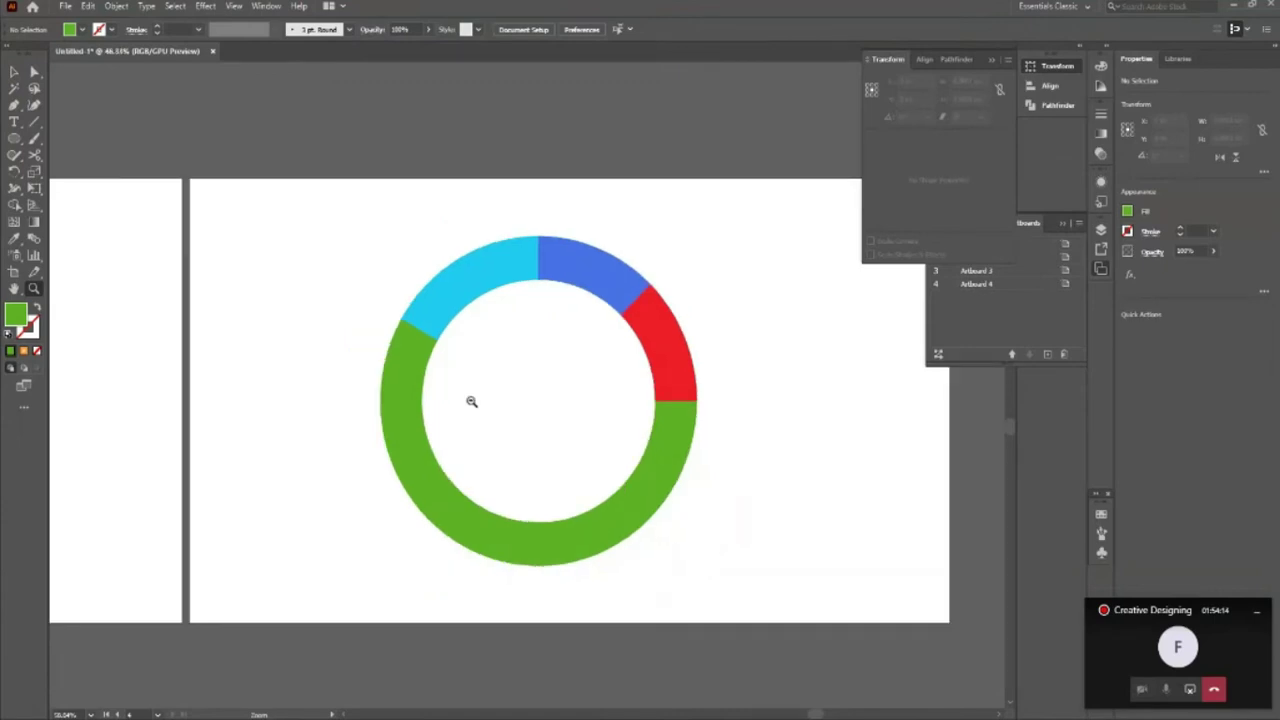
{"action": "scroll", "coordinate": [471, 401], "scroll_direction": "down", "scroll_amount": 1}
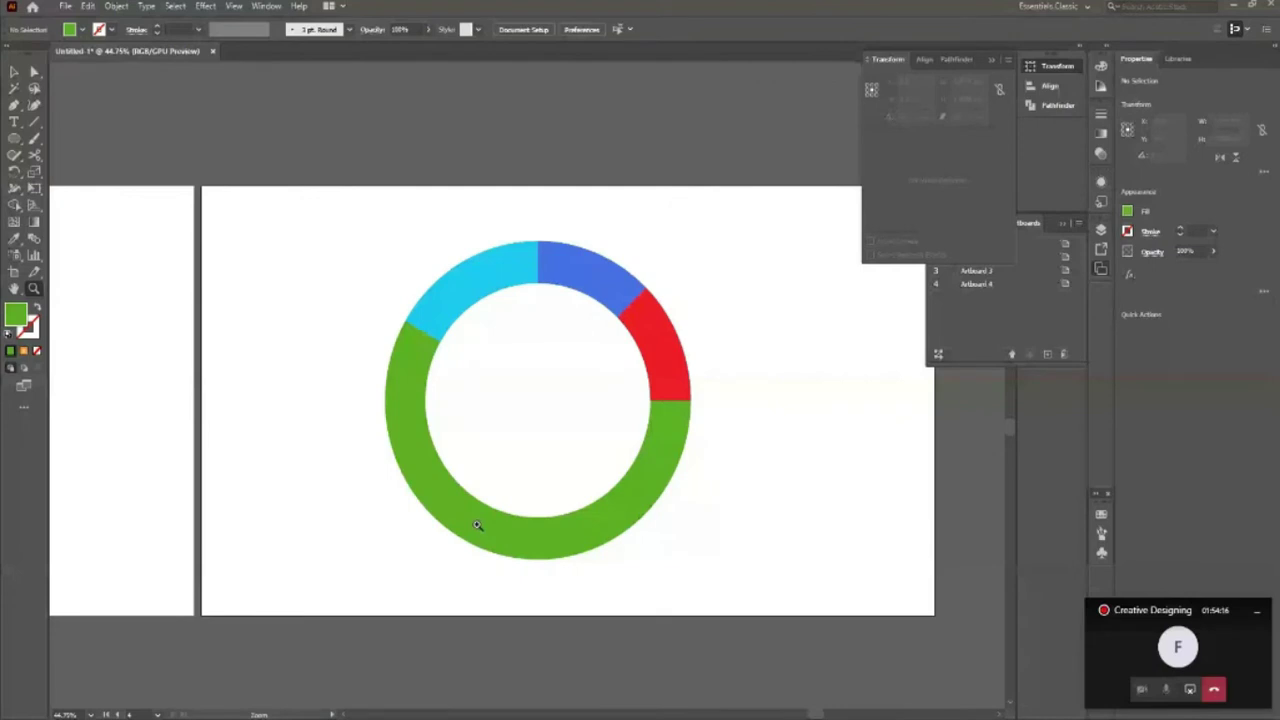
{"action": "key", "text": "ctrl+minus"}
{"action": "scroll", "coordinate": [471, 356], "scroll_direction": "up", "scroll_amount": 1}
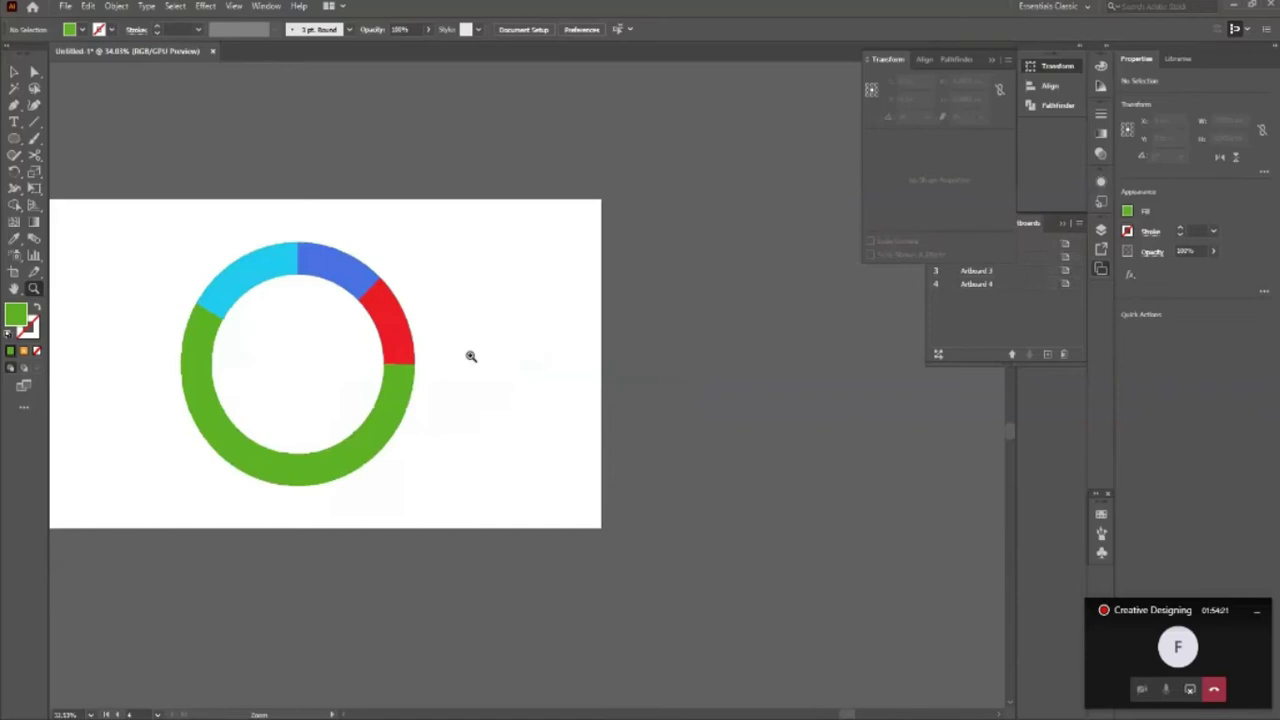
{"action": "scroll", "coordinate": [471, 356], "scroll_direction": "up", "scroll_amount": 1}
{"action": "key", "text": "v"}
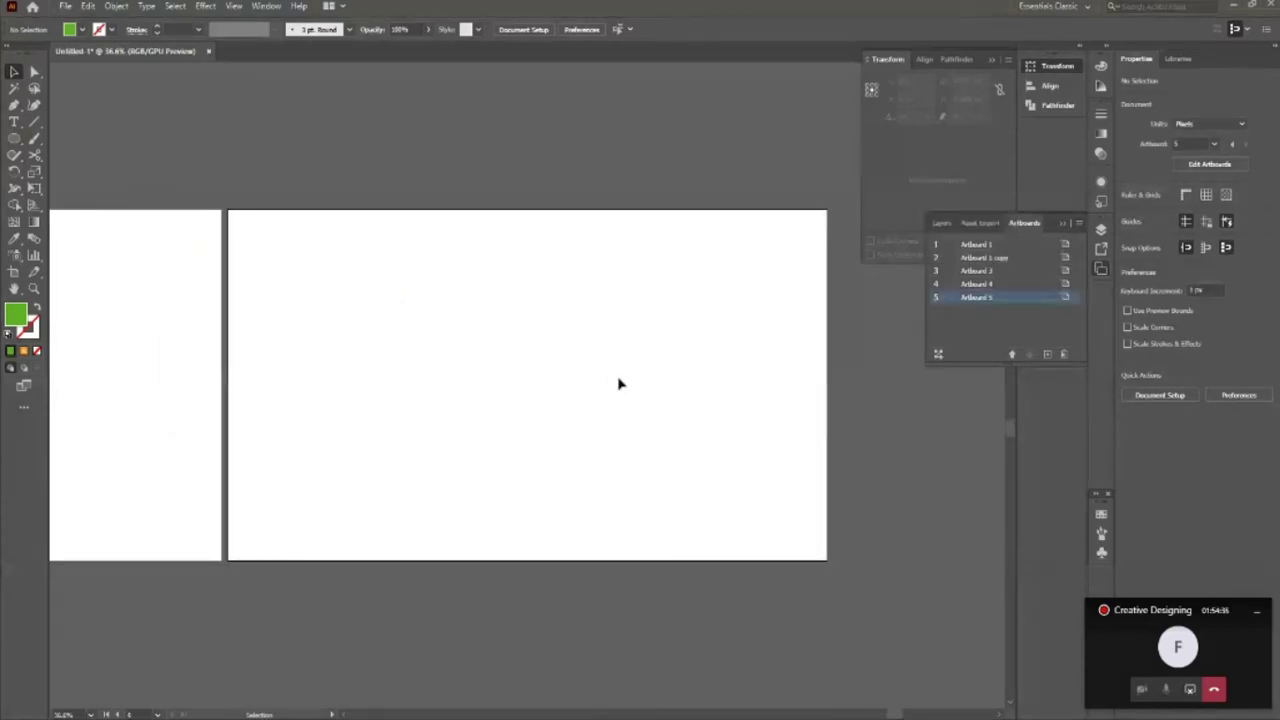
Step: Draw a large 876 px circle on Artboard 5 filled dark teal #0F777C
{"action": "key", "text": "l"}
{"action": "scroll", "coordinate": [584, 401], "scroll_direction": "up", "scroll_amount": 1}
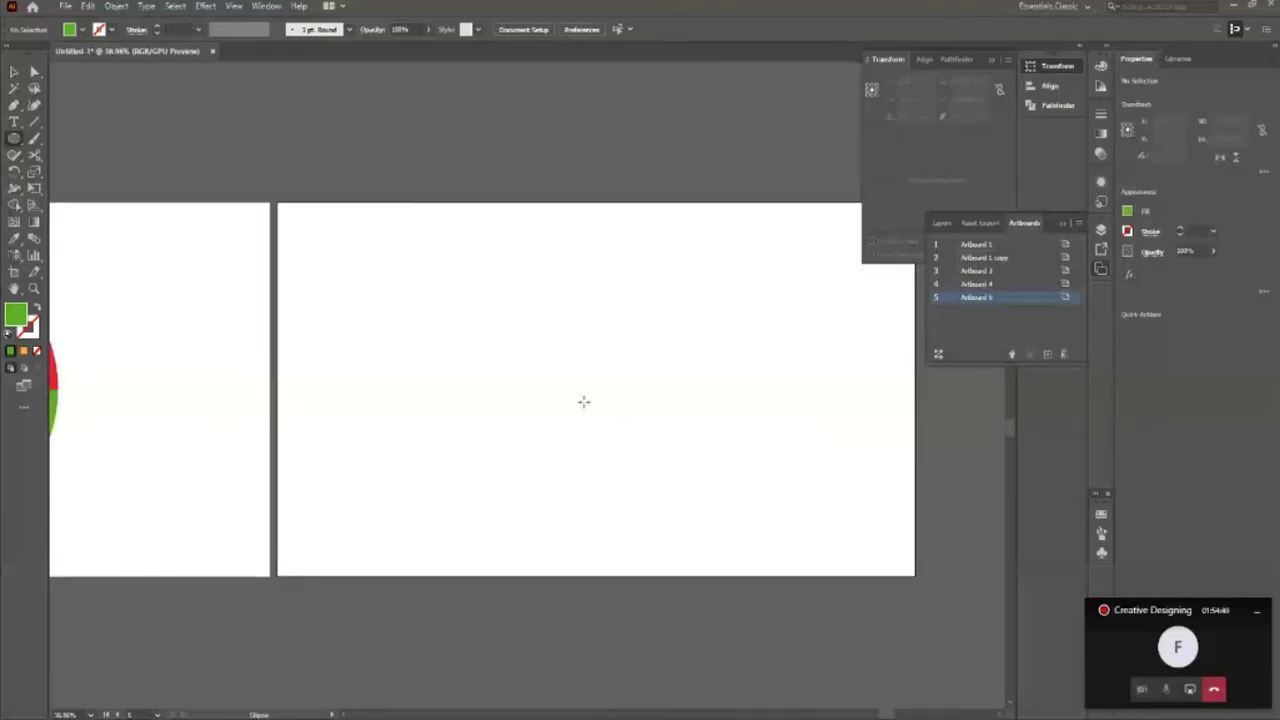
{"action": "left_click_drag", "start_coordinate": [580, 384], "coordinate": [726, 535]}
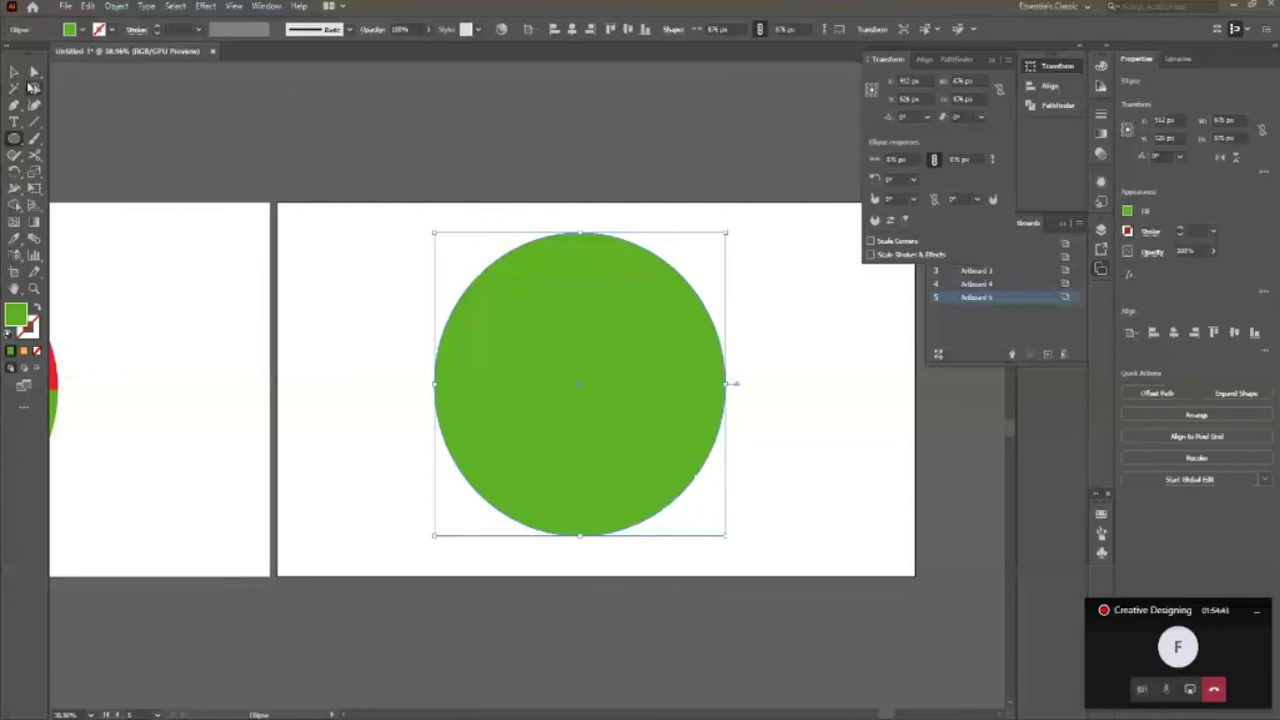
{"action": "left_click", "coordinate": [14, 72]}
{"action": "double_click", "coordinate": [15, 315]}
{"action": "mouse_move", "coordinate": [935, 268]}
{"action": "left_mouse_down"}
{"action": "mouse_move", "coordinate": [940, 229]}
{"action": "mouse_move", "coordinate": [944, 255]}
{"action": "left_mouse_up"}
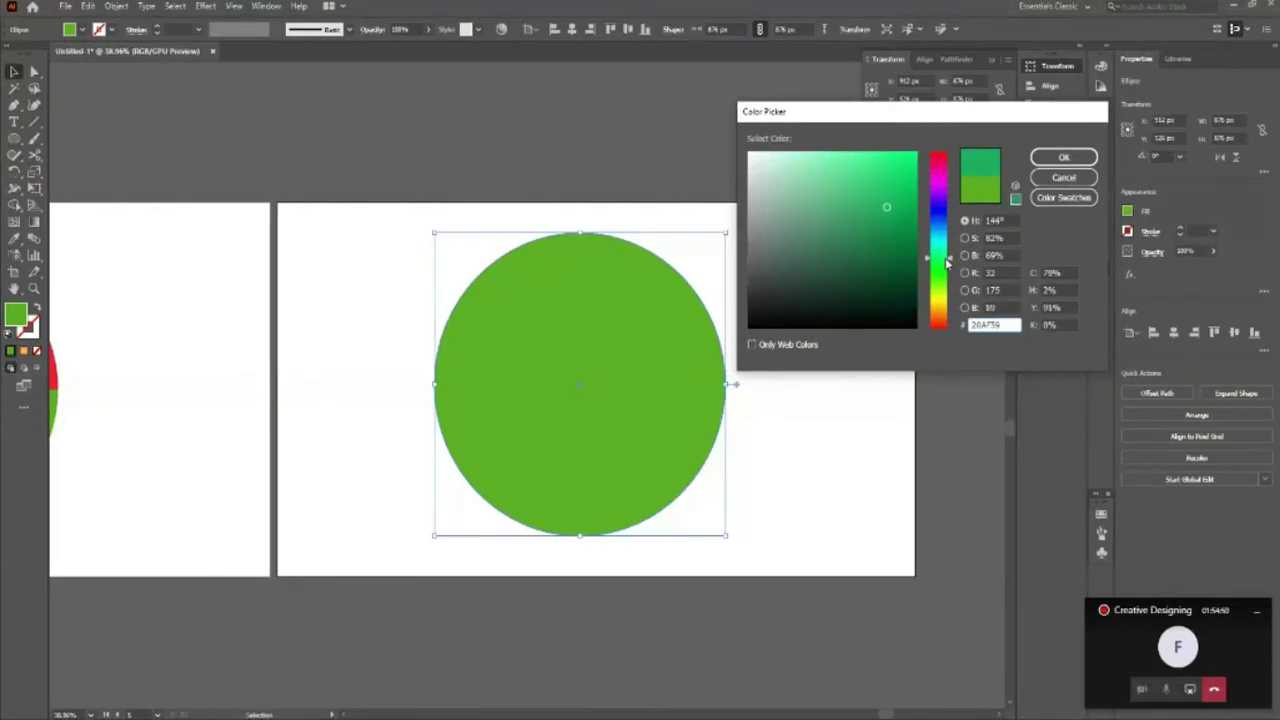
{"action": "left_click_drag", "start_coordinate": [947, 262], "coordinate": [940, 240]}
{"action": "left_click_drag", "start_coordinate": [887, 207], "coordinate": [896, 242]}
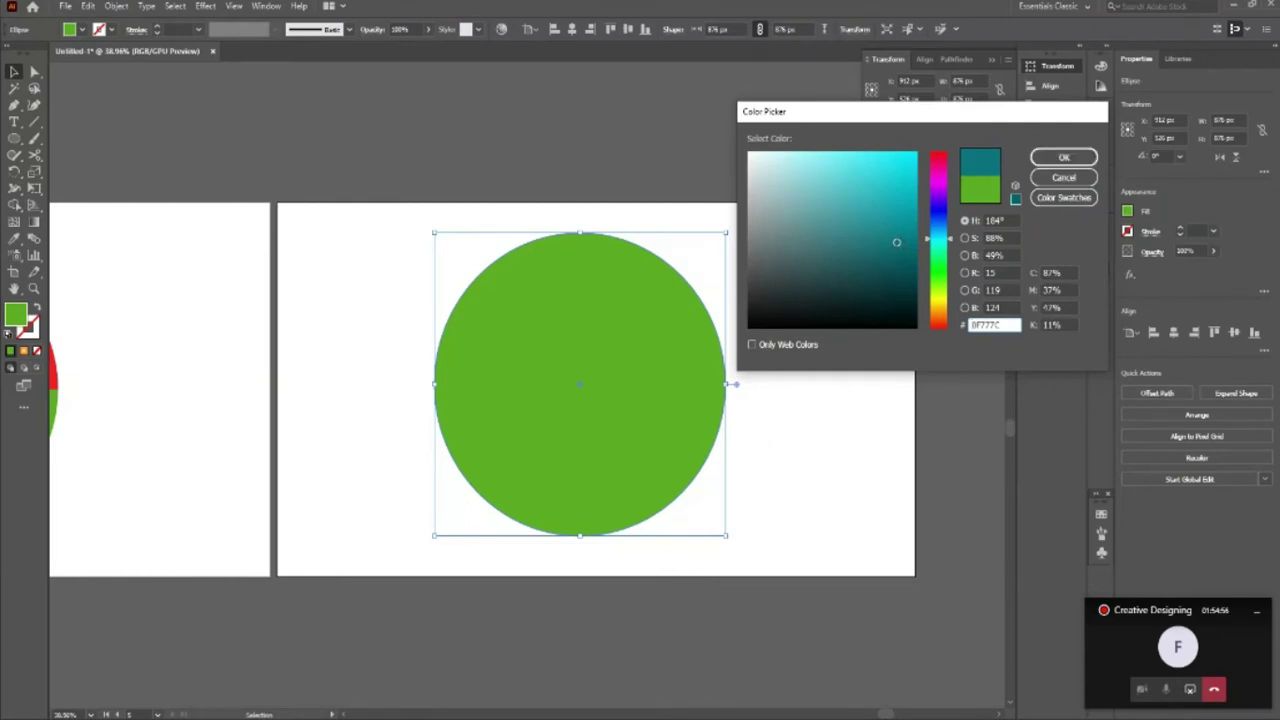
{"action": "key", "text": "Return"}
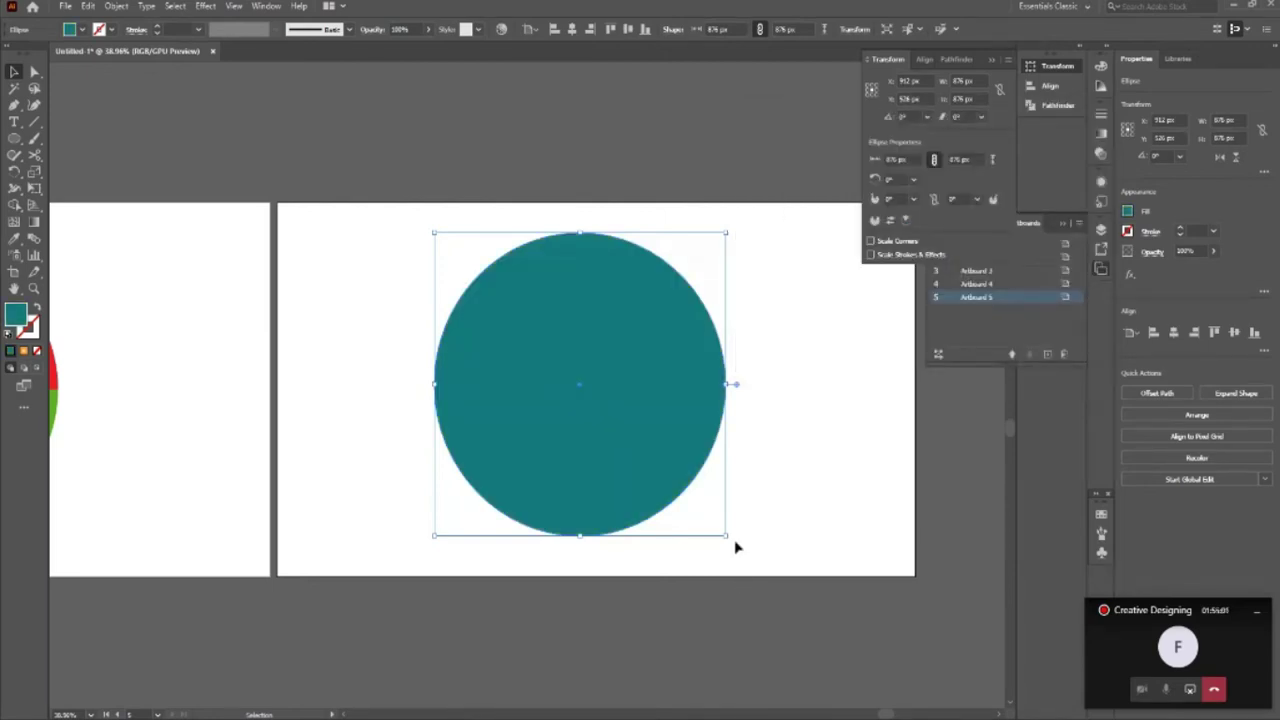
Step: Place a concentric white circle, 524 px wide, inside the teal disc
{"action": "key", "text": "z"}
{"action": "left_click_drag", "start_coordinate": [735, 547], "coordinate": [768, 531]}
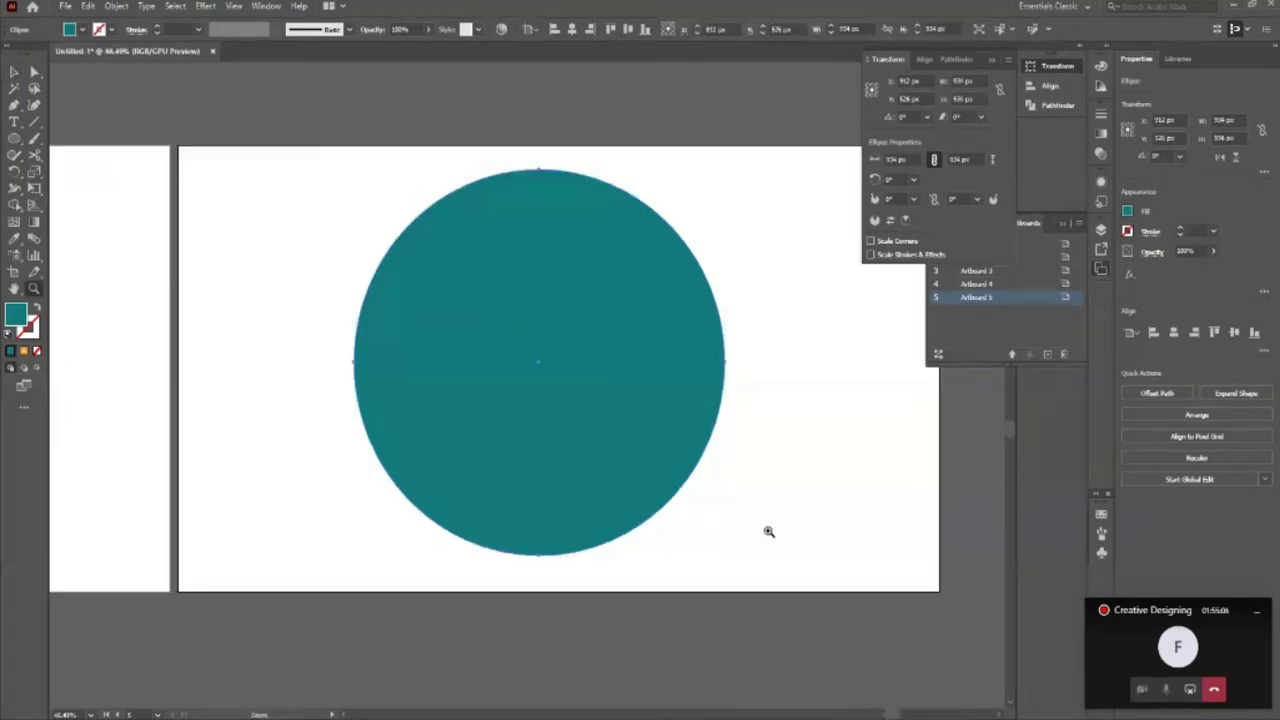
{"action": "key", "text": "v"}
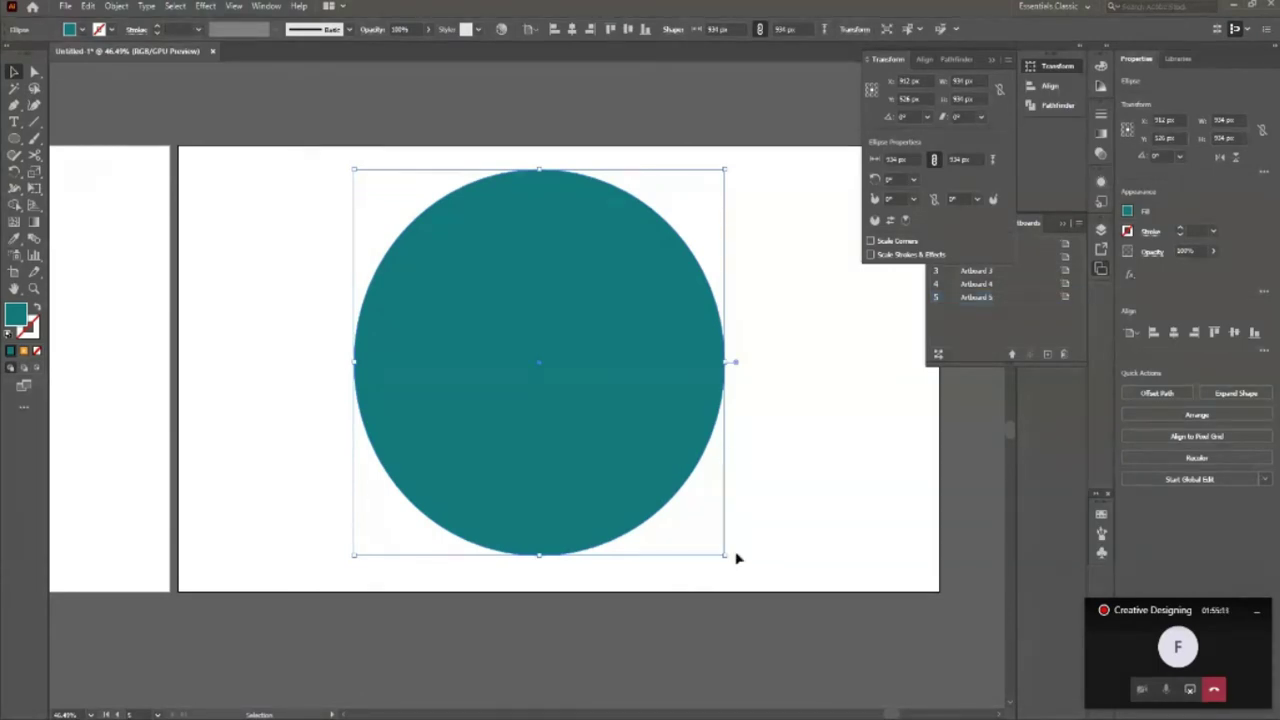
{"action": "left_click_drag", "start_coordinate": [726, 556], "coordinate": [705, 523]}
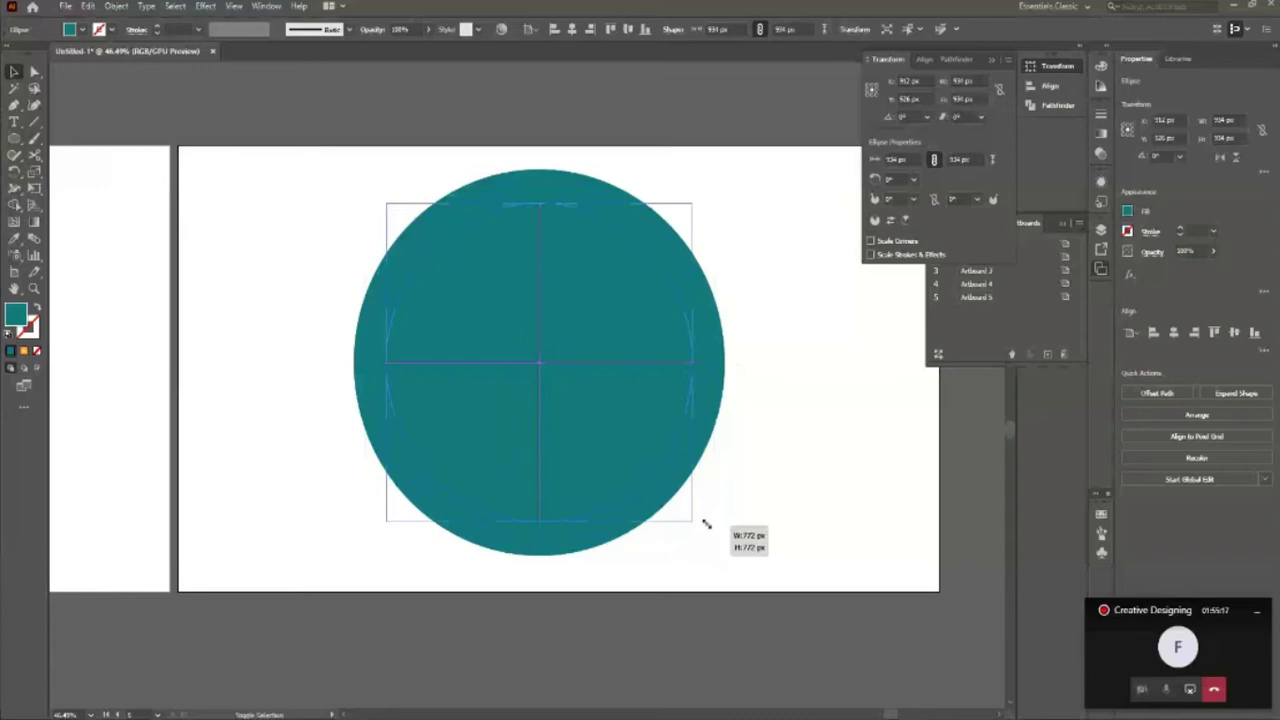
{"action": "left_click_drag", "start_coordinate": [705, 522], "coordinate": [673, 472]}
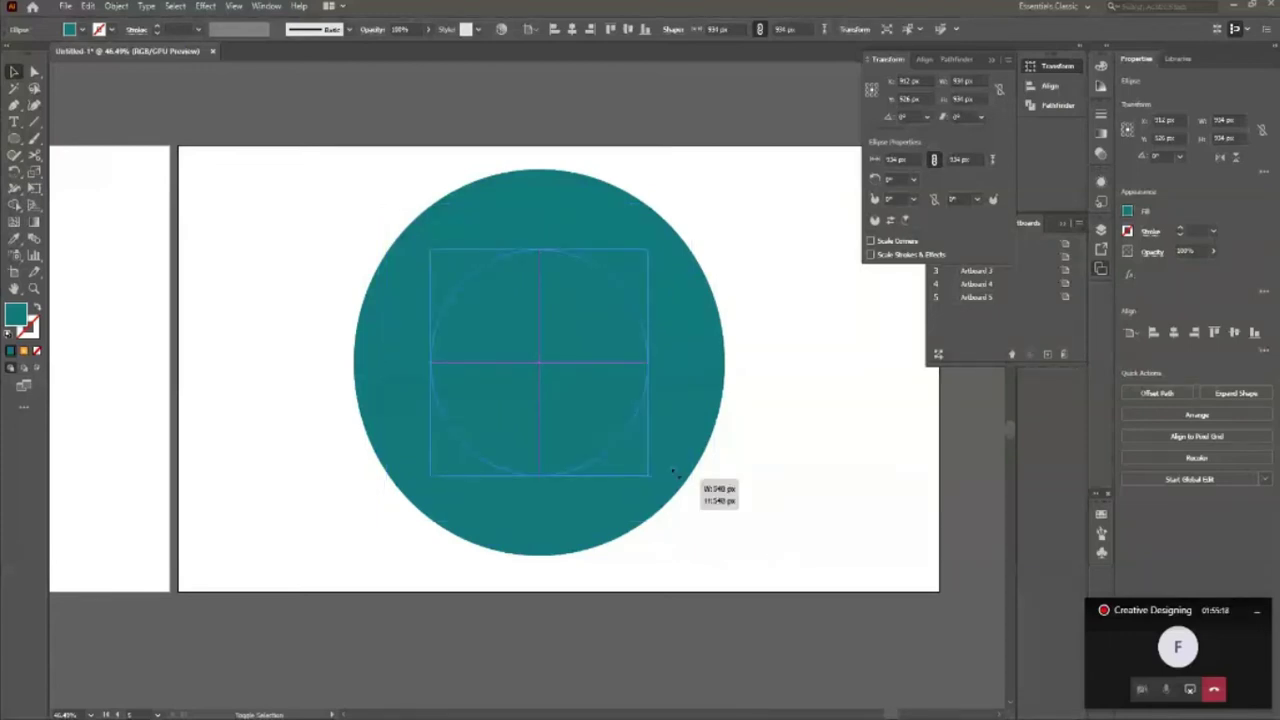
{"action": "left_click_drag", "start_coordinate": [673, 472], "coordinate": [662, 459]}
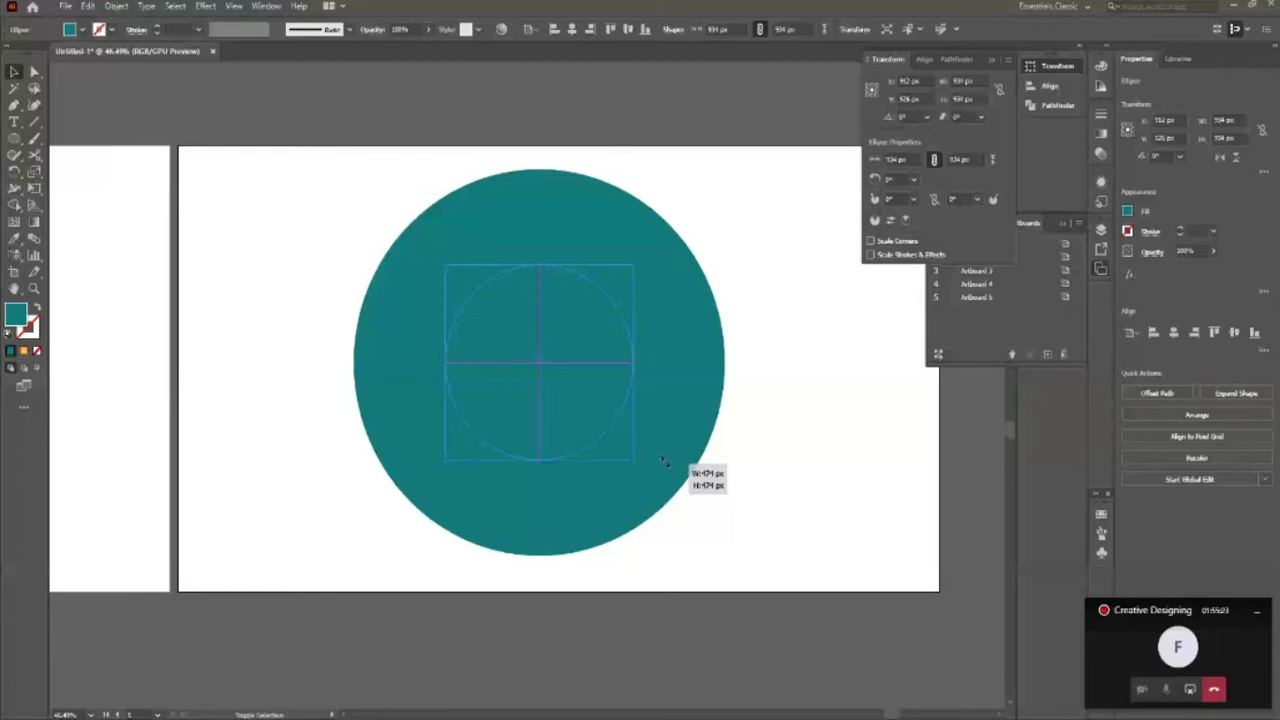
{"action": "left_click_drag", "start_coordinate": [662, 459], "coordinate": [634, 460]}
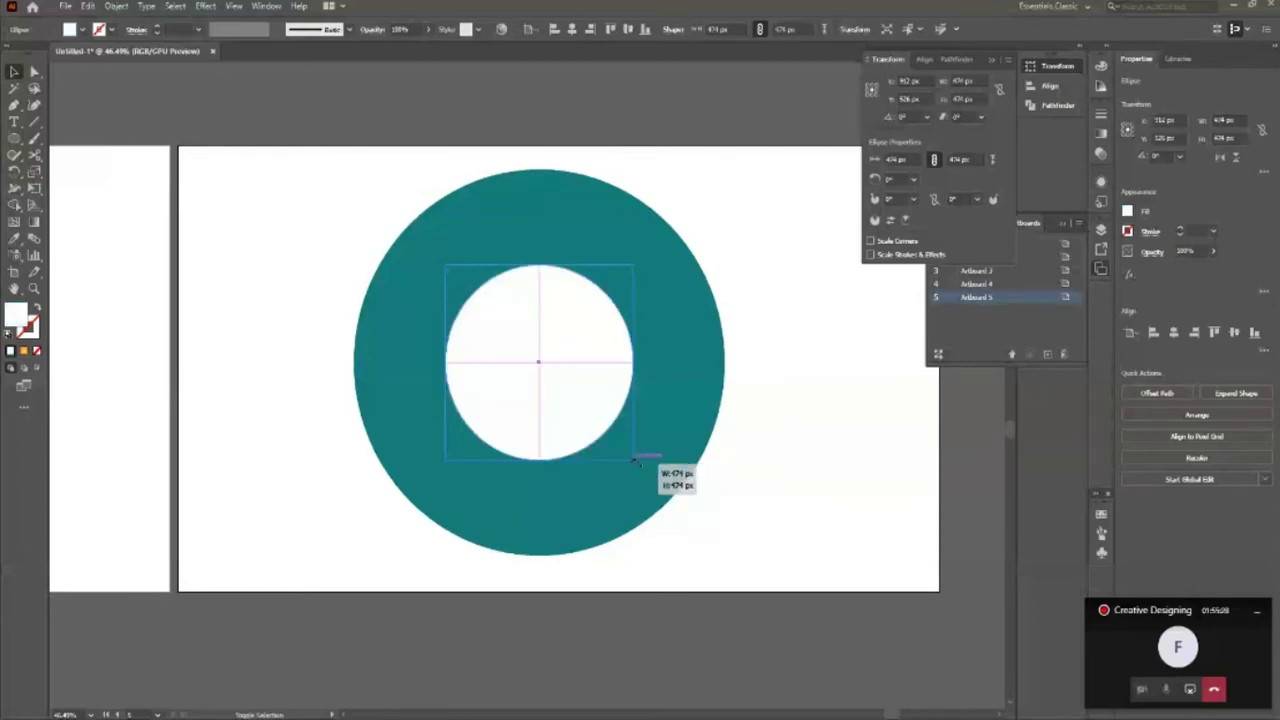
{"action": "mouse_move", "coordinate": [634, 460]}
{"action": "left_mouse_down"}
{"action": "mouse_move", "coordinate": [645, 472]}
{"action": "mouse_move", "coordinate": [604, 430]}
{"action": "left_mouse_up"}
Step: Add a small orange circle at the centre of the target
{"action": "left_click", "coordinate": [69, 29]}
{"action": "left_click", "coordinate": [126, 60]}
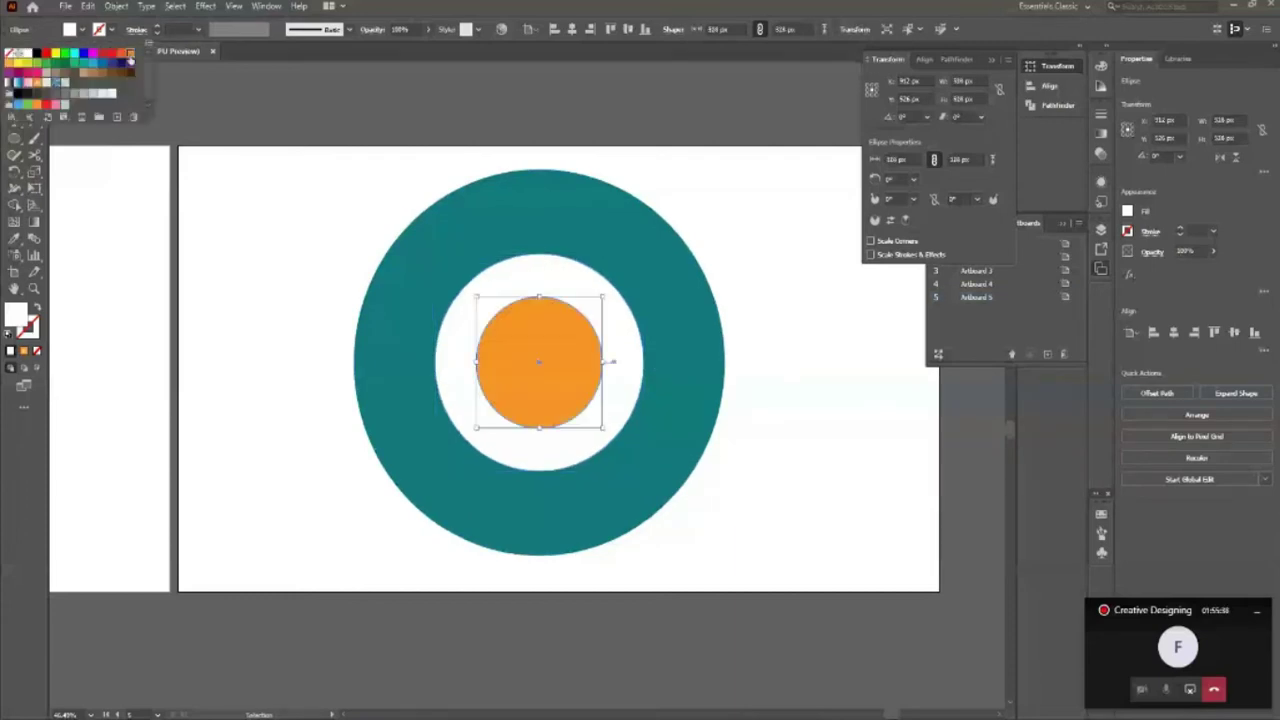
{"action": "key", "text": "Escape"}
{"action": "left_click", "coordinate": [229, 237]}
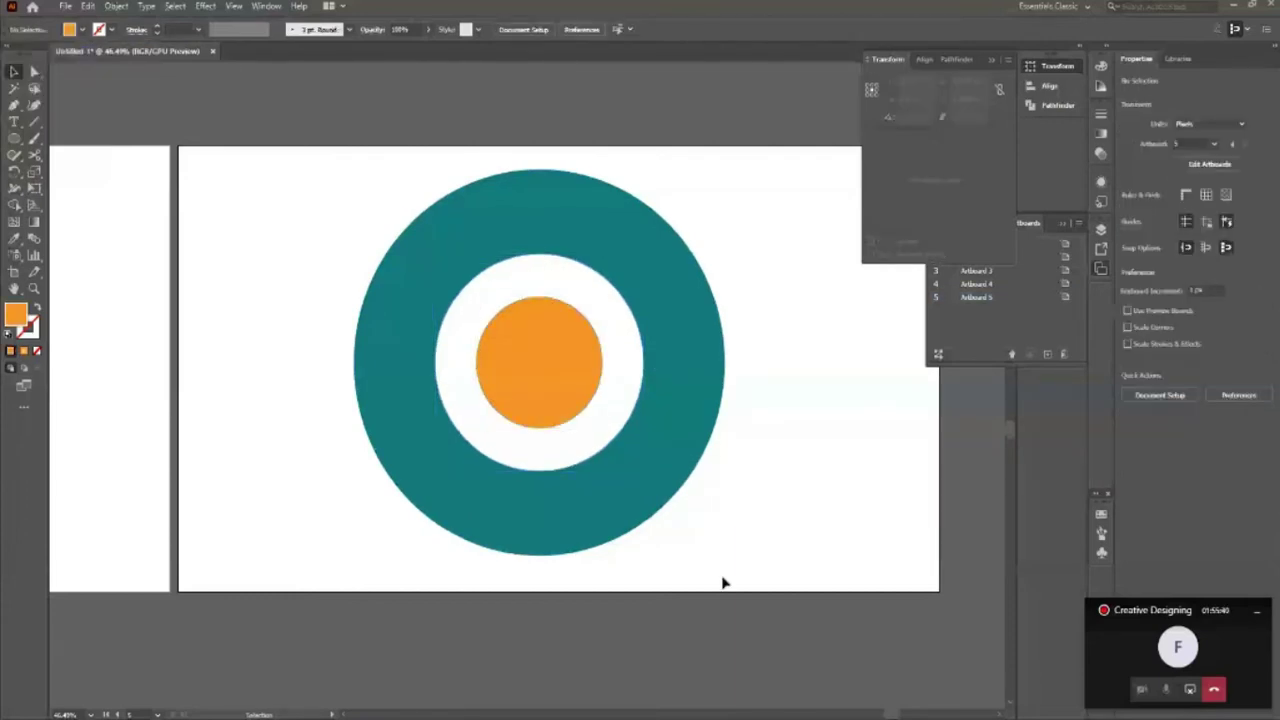
Step: Select the outer teal circle and show the rulers with Ctrl+R
{"action": "left_click", "coordinate": [573, 521]}
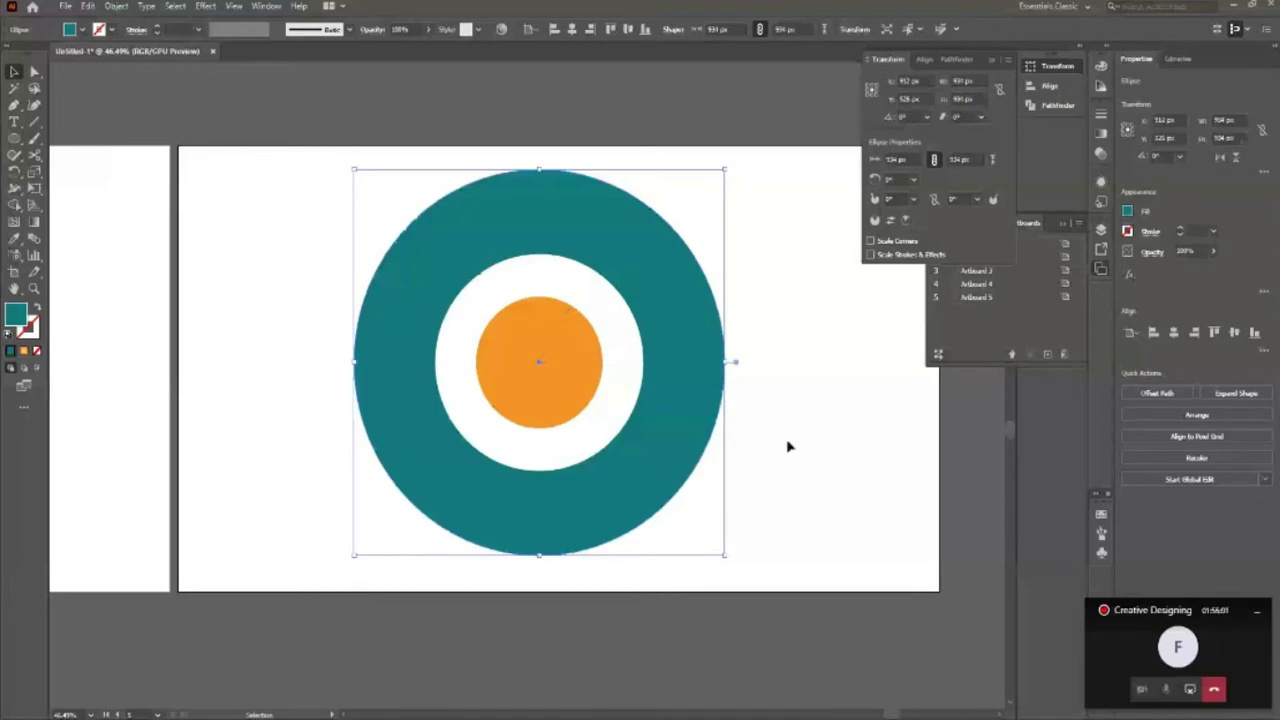
{"action": "left_click", "coordinate": [823, 466]}
{"action": "left_click", "coordinate": [699, 412]}
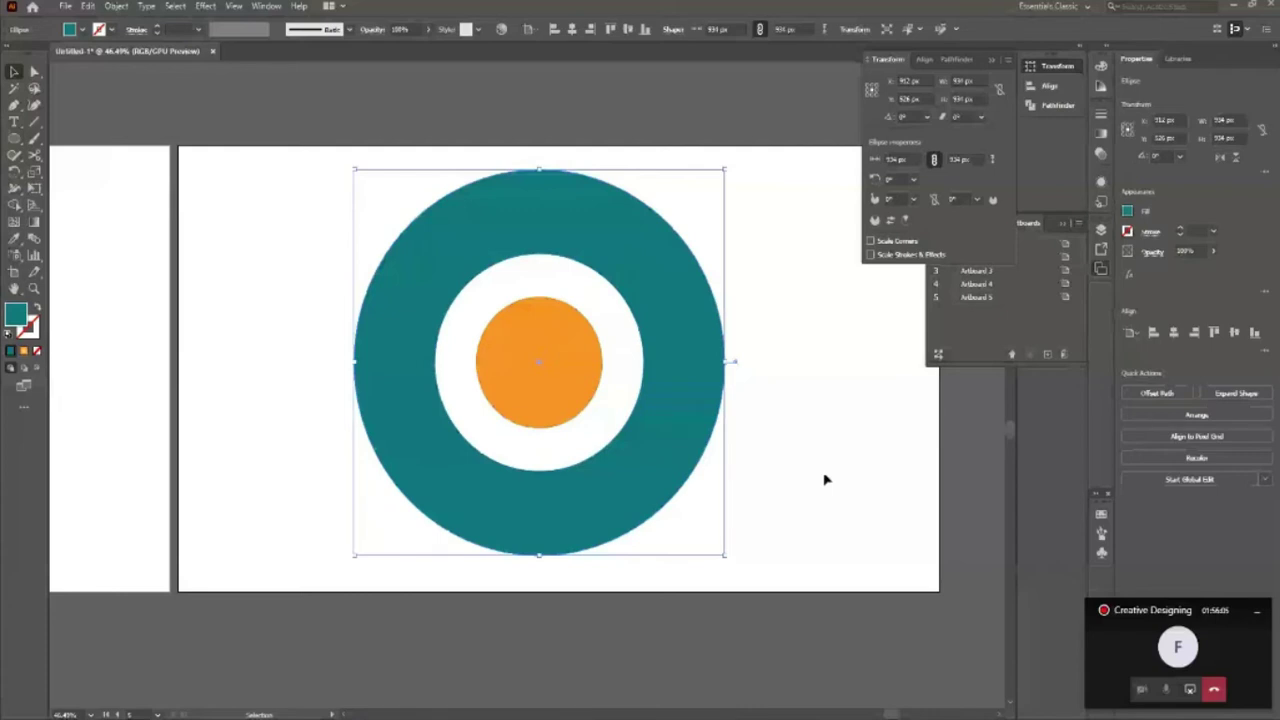
{"action": "key", "text": "ctrl+r"}
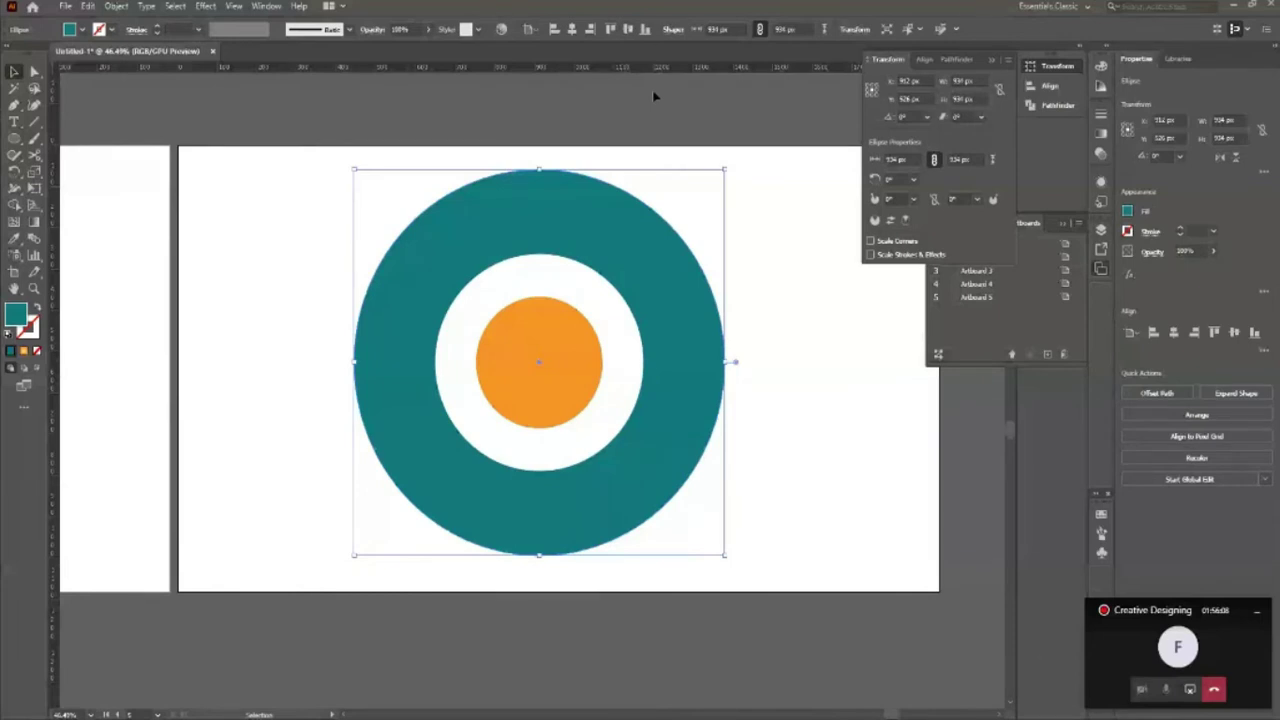
Step: Drag horizontal and vertical guides through the circle's centre
{"action": "left_click_drag", "start_coordinate": [652, 67], "coordinate": [540, 362]}
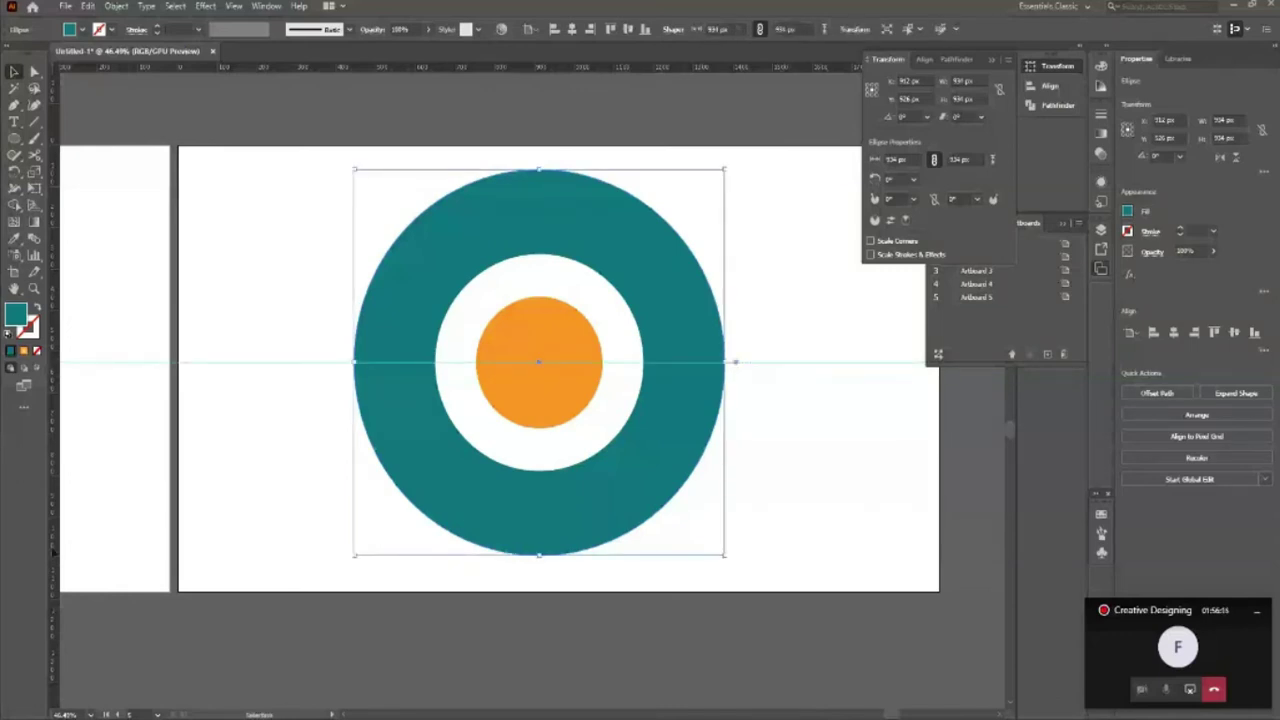
{"action": "left_click_drag", "start_coordinate": [54, 551], "coordinate": [539, 525]}
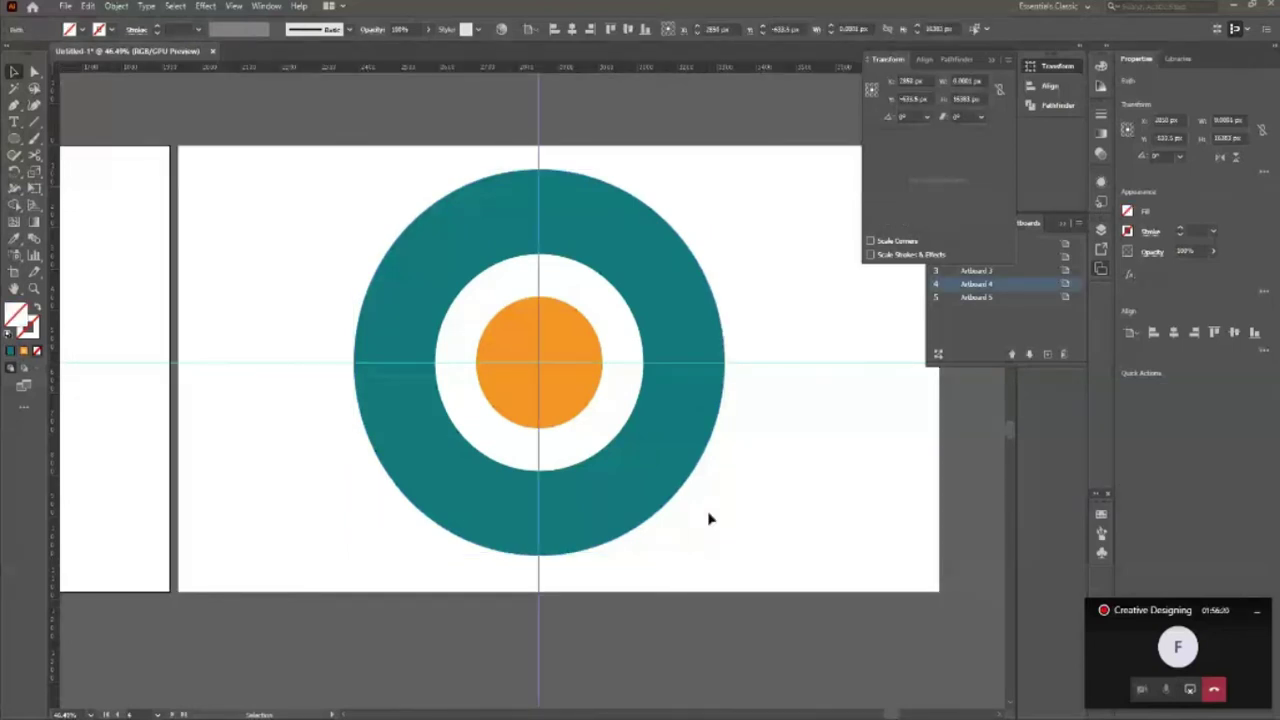
{"action": "left_click", "coordinate": [708, 518]}
{"action": "key", "text": "ctrl+0"}
Step: Draw a thin white vertical bar and rotate a copy 90° to form a cross
{"action": "left_click_drag", "start_coordinate": [519, 128], "coordinate": [526, 574]}
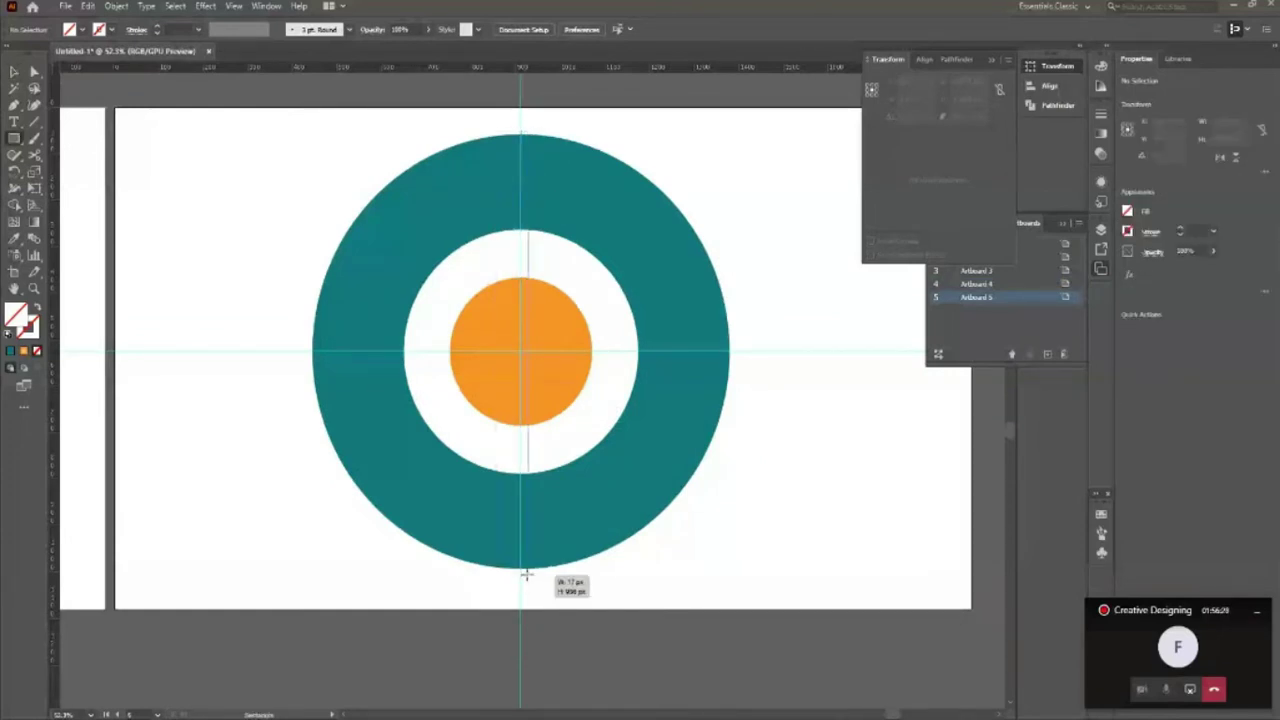
{"action": "left_click_drag", "start_coordinate": [526, 574], "coordinate": [526, 574]}
{"action": "key", "text": "i"}
{"action": "left_click", "coordinate": [216, 229]}
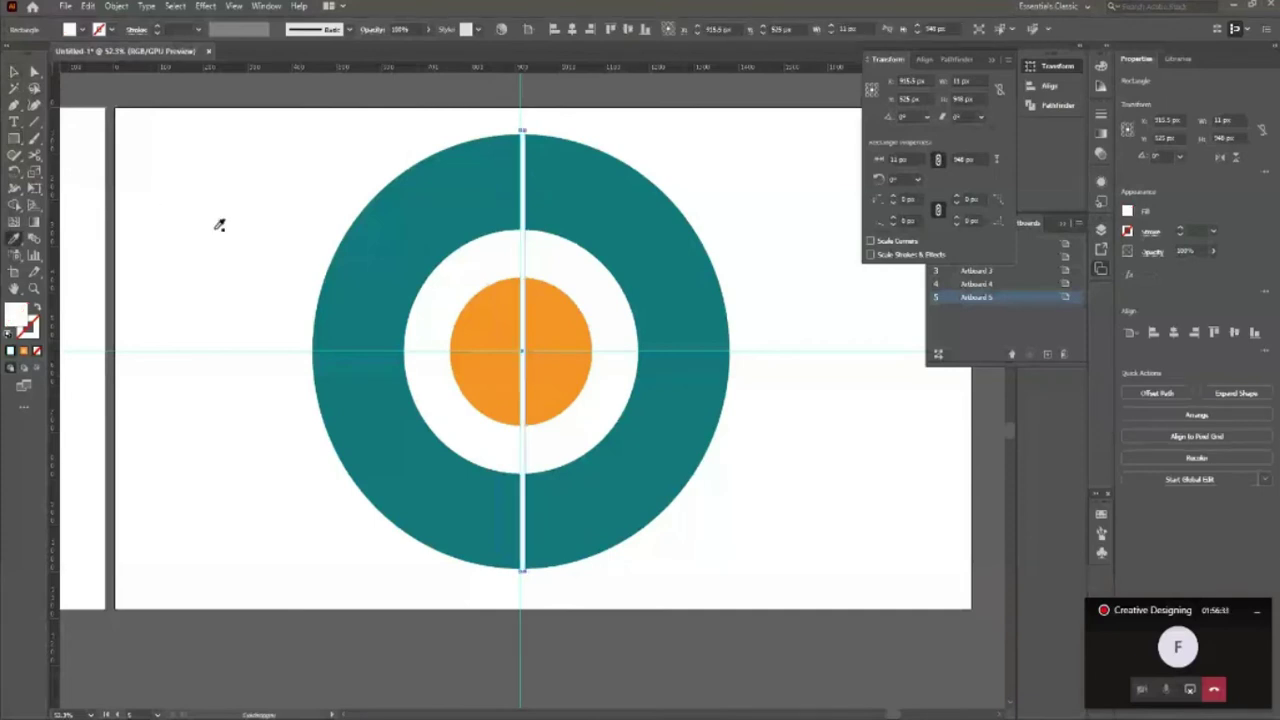
{"action": "key", "text": "v"}
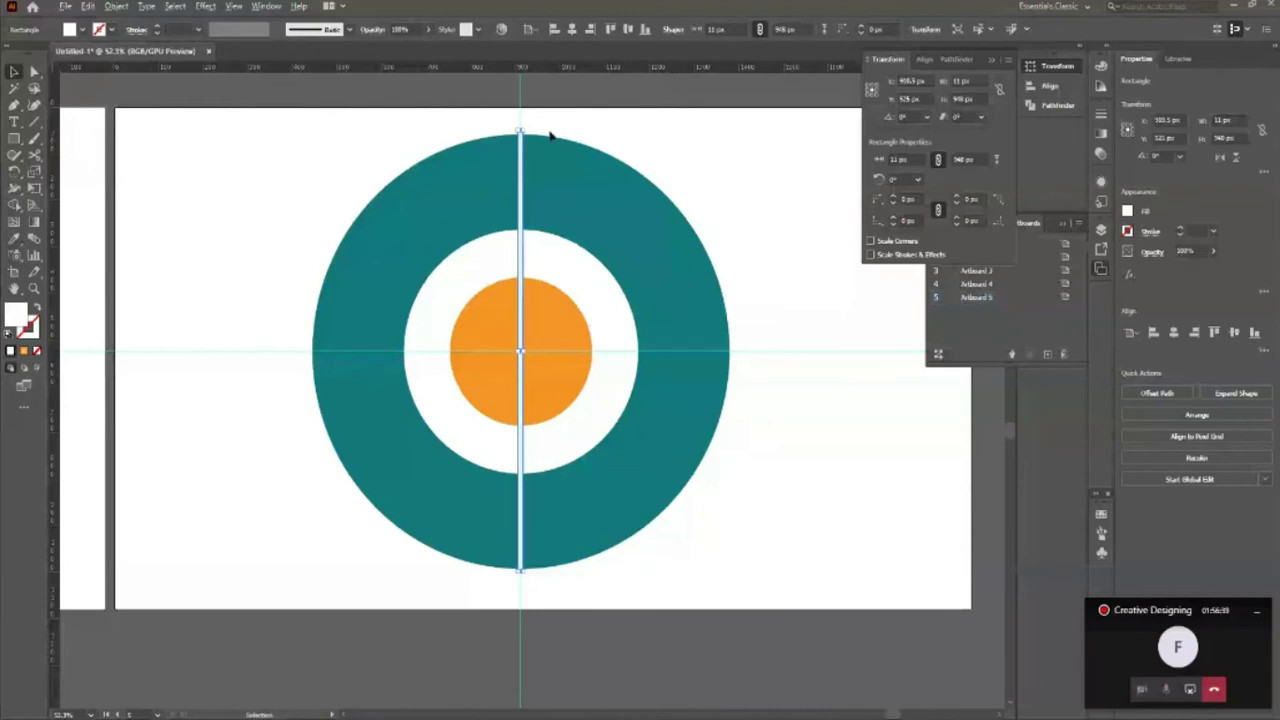
{"action": "left_click_drag", "start_coordinate": [522, 127], "coordinate": [779, 358]}
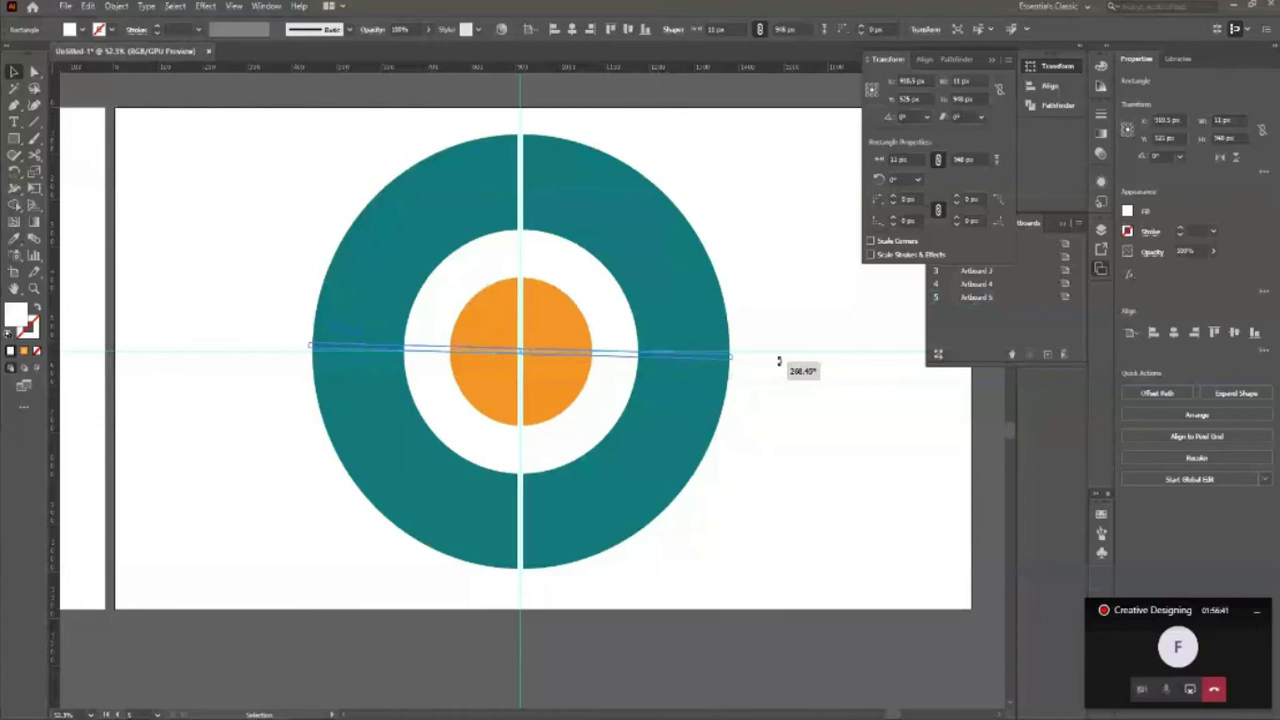
{"action": "left_click_drag", "start_coordinate": [779, 358], "coordinate": [780, 351]}
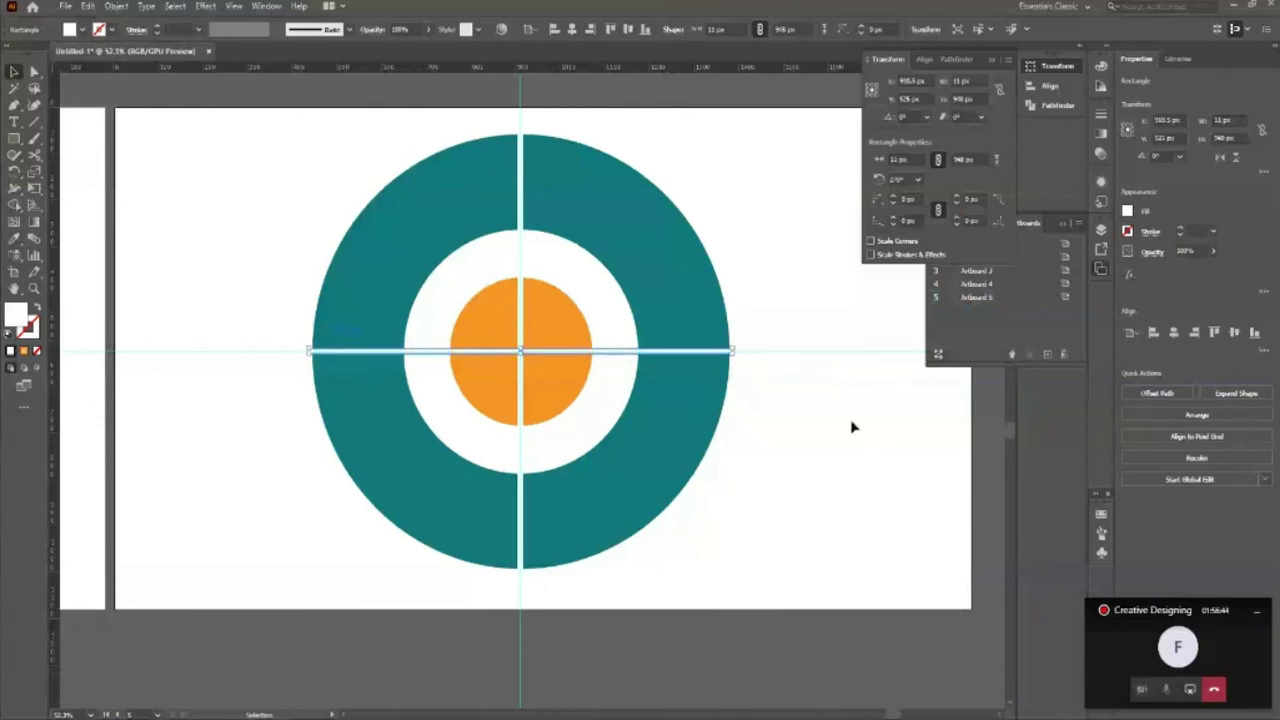
{"action": "left_click", "coordinate": [824, 594]}
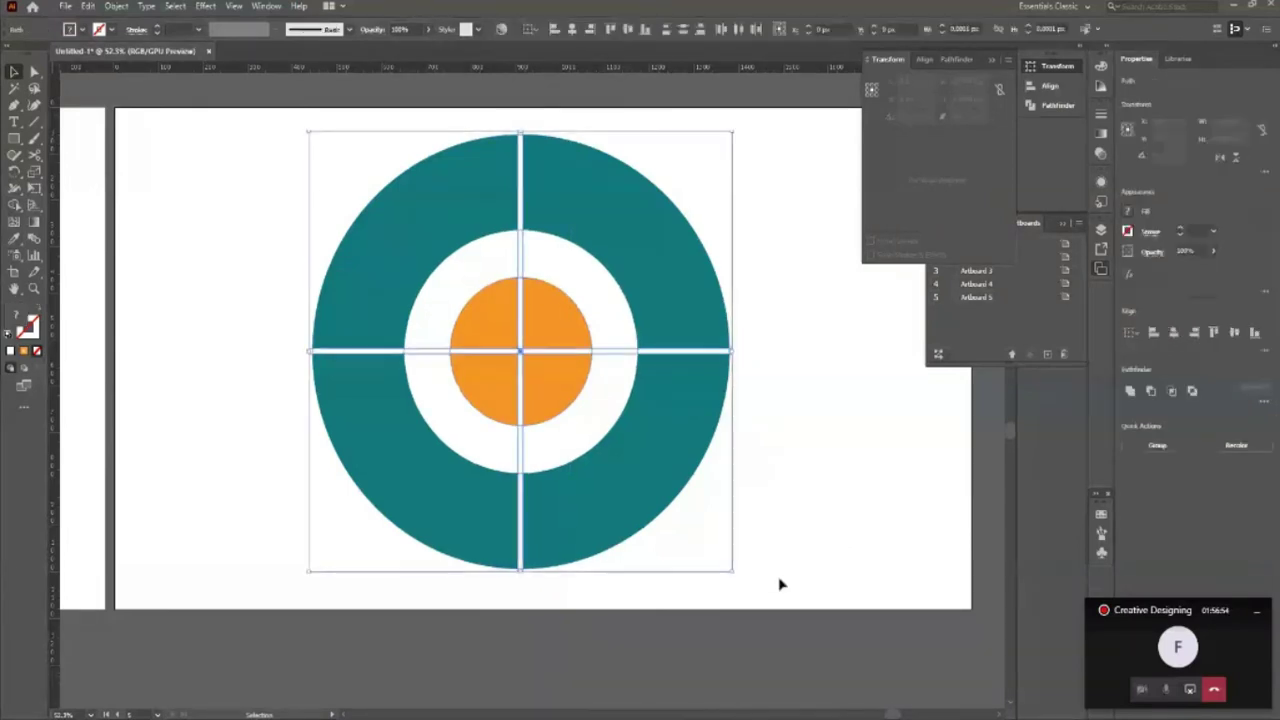
Step: Merge the horizontal bar's pieces across the ring with the Shape Builder
{"action": "key", "text": "ctrl+a"}
{"action": "key", "text": "z"}
{"action": "left_click_drag", "start_coordinate": [665, 520], "coordinate": [706, 557]}
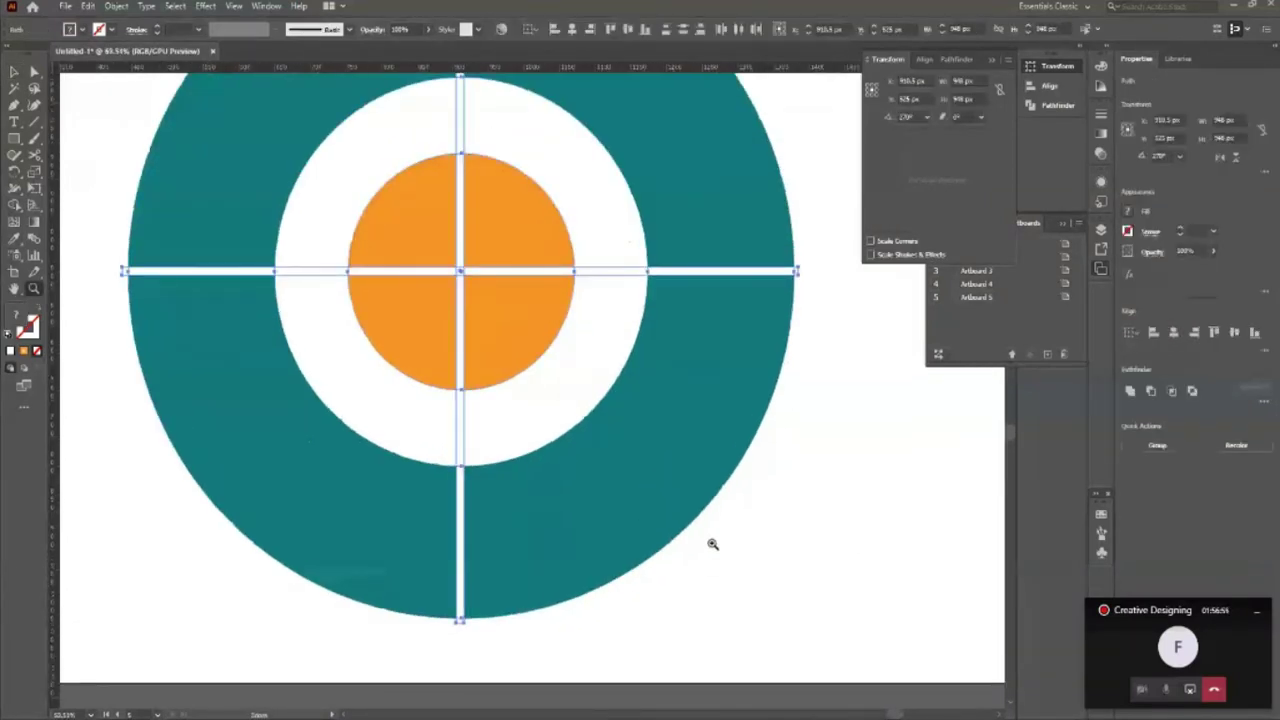
{"action": "scroll", "coordinate": [712, 540], "scroll_direction": "down", "scroll_amount": 1, "text": "alt"}
{"action": "key", "text": "shift+m"}
{"action": "left_click", "coordinate": [758, 318]}
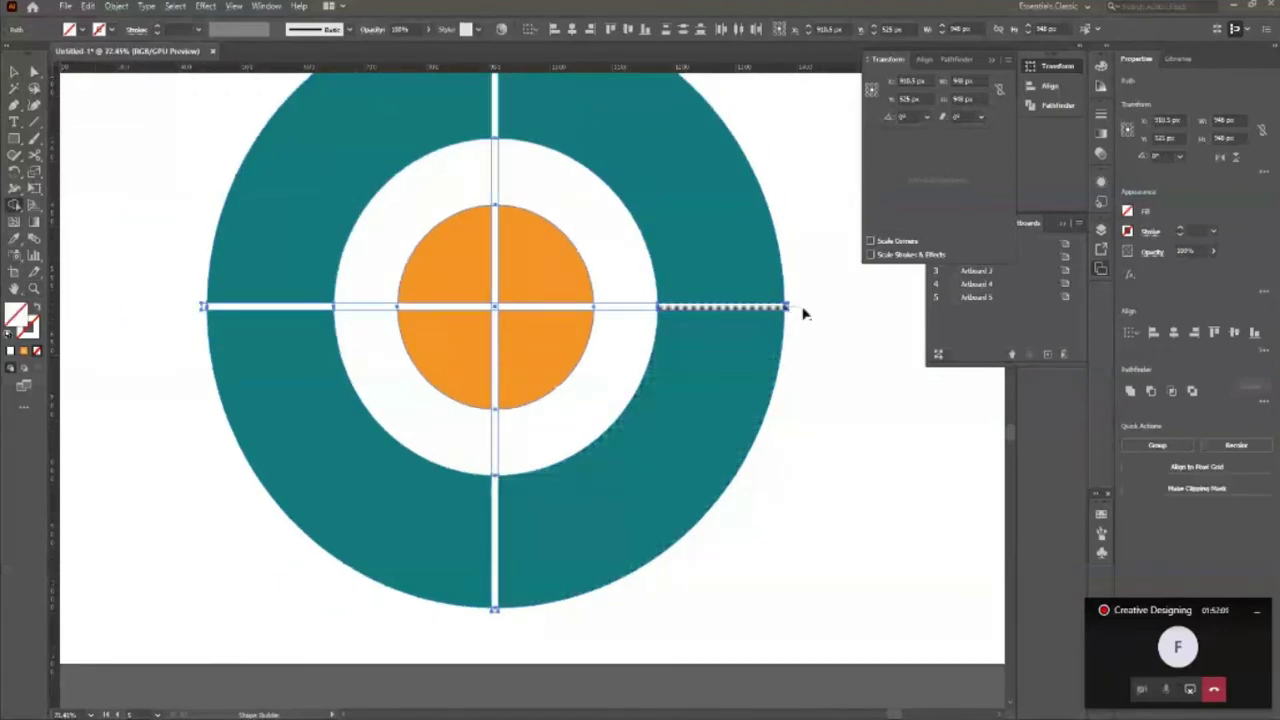
{"action": "left_click", "coordinate": [802, 314]}
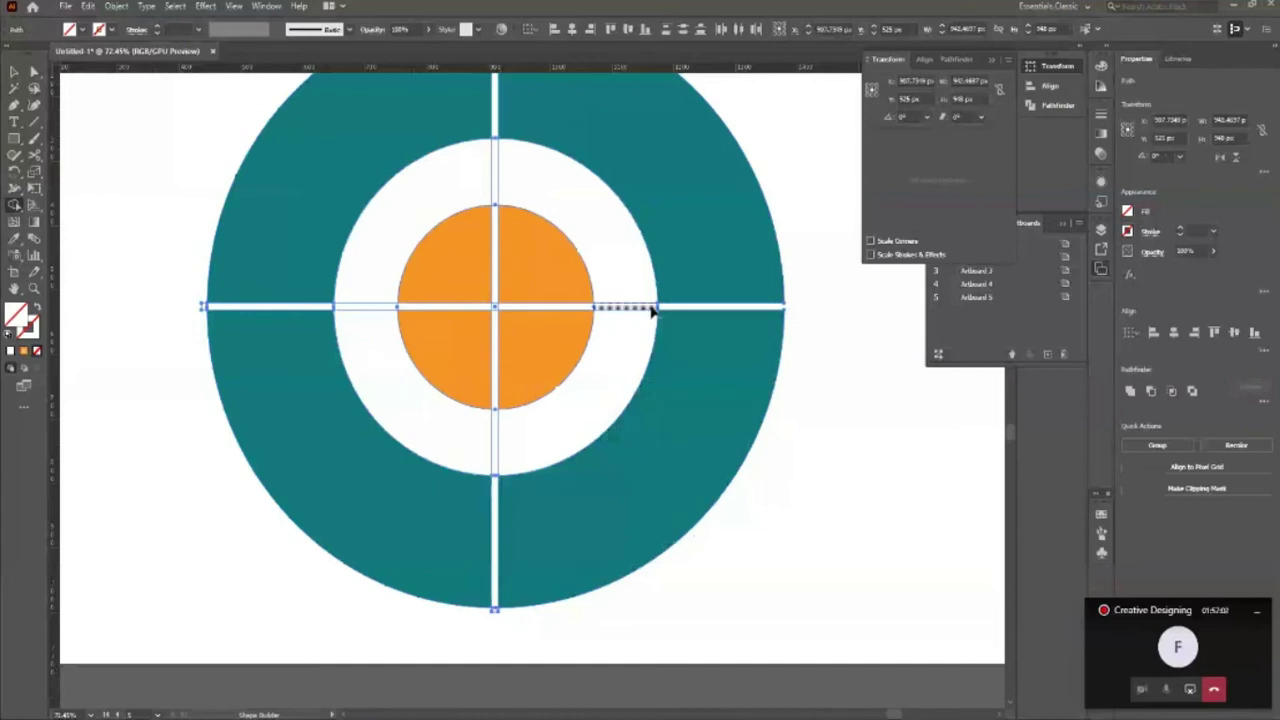
{"action": "left_click", "coordinate": [640, 308]}
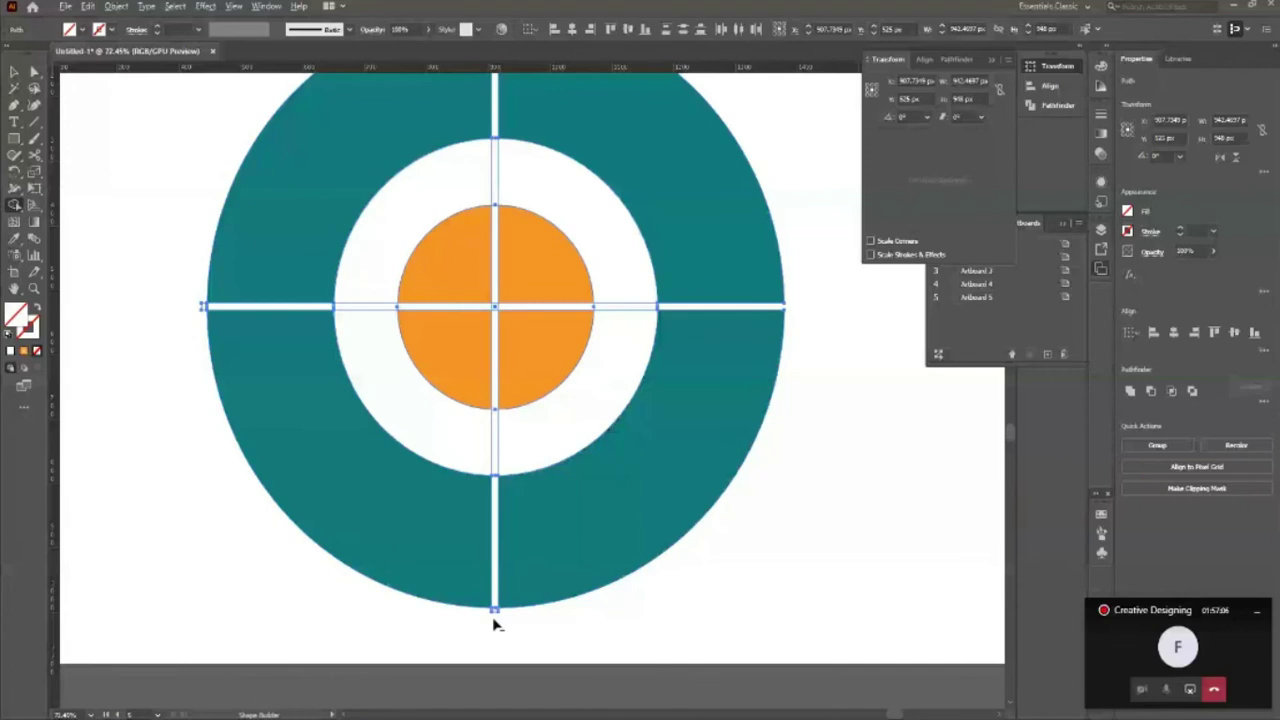
{"action": "scroll", "coordinate": [560, 610], "scroll_direction": "up", "scroll_amount": 3}
{"action": "scroll", "coordinate": [590, 603], "scroll_direction": "up", "scroll_amount": 1}
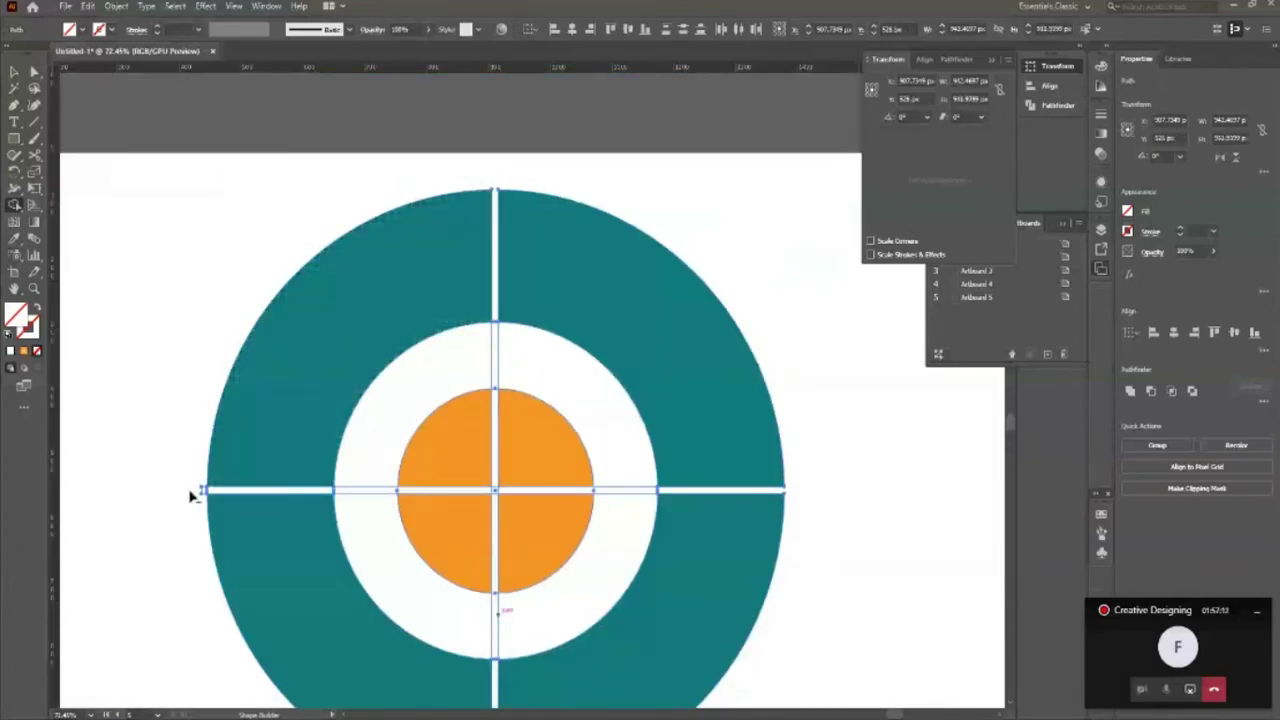
{"action": "left_click", "coordinate": [198, 490]}
{"action": "scroll", "coordinate": [184, 333], "scroll_direction": "down", "scroll_amount": 1}
{"action": "key", "text": "v"}
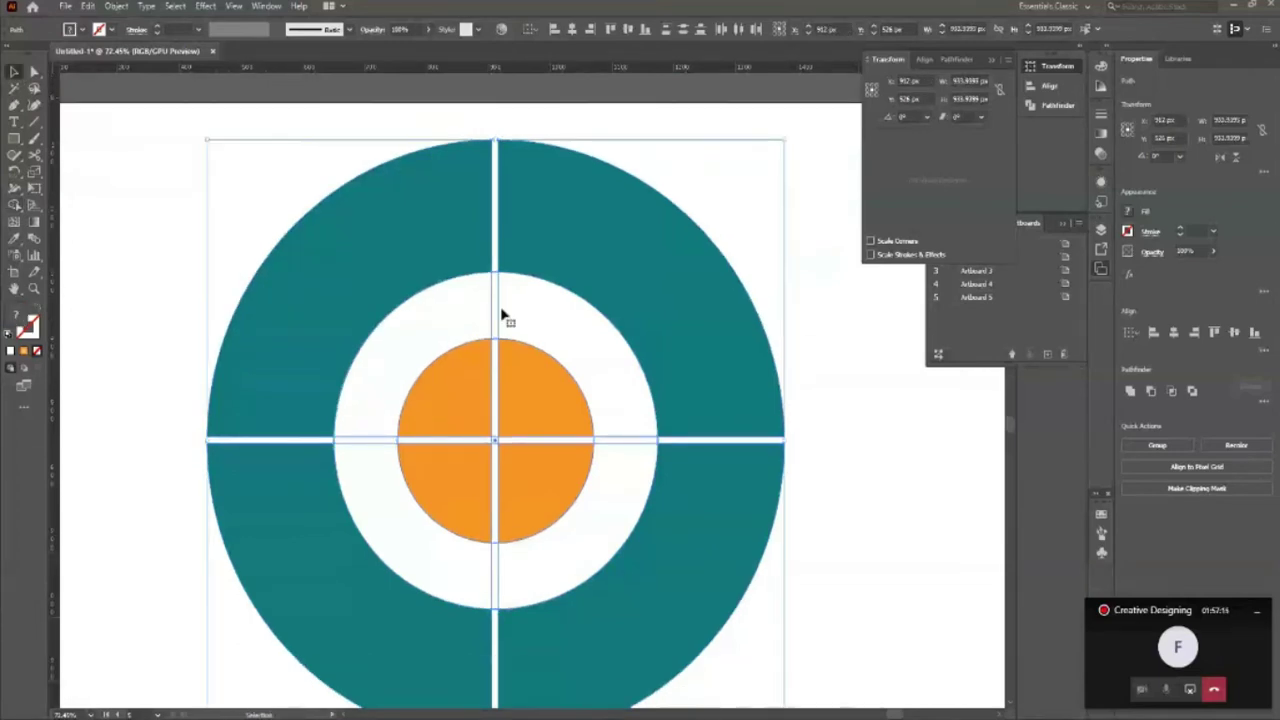
Step: Delete the bar piece over the orange centre, undoing stray ring deletions
{"action": "left_click", "coordinate": [588, 314]}
{"action": "left_click", "coordinate": [496, 300]}
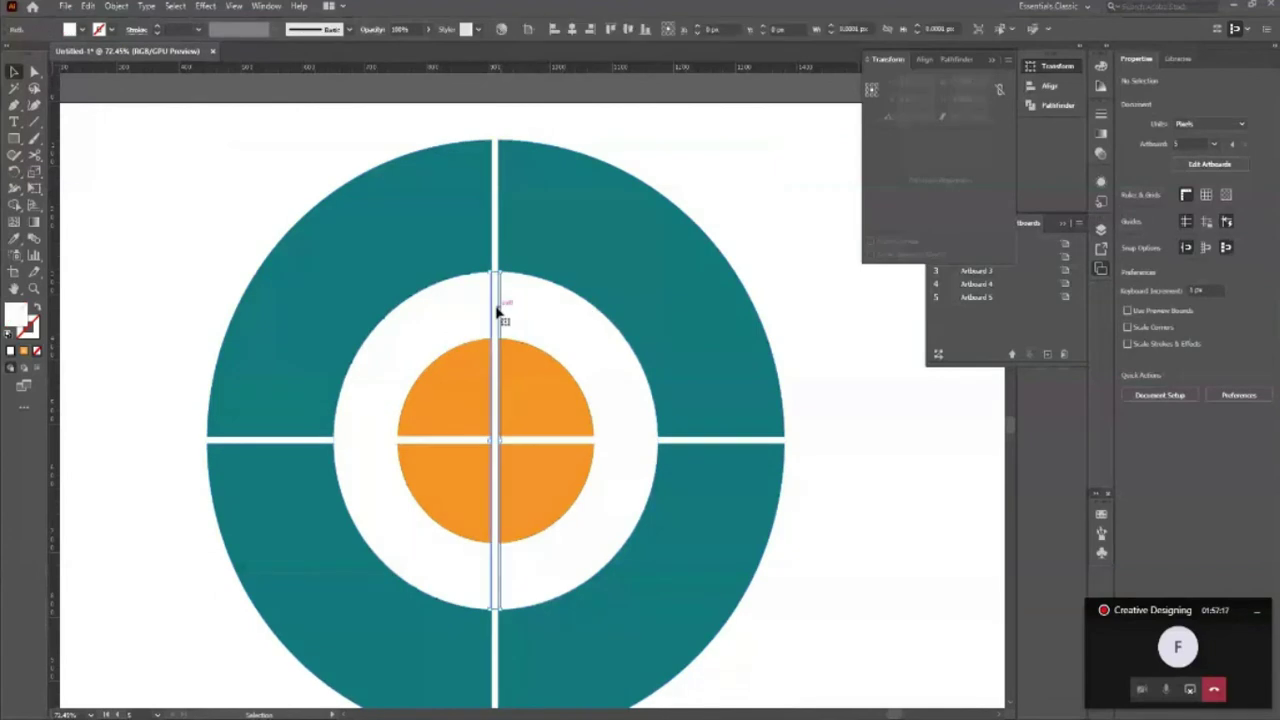
{"action": "key", "text": "Delete"}
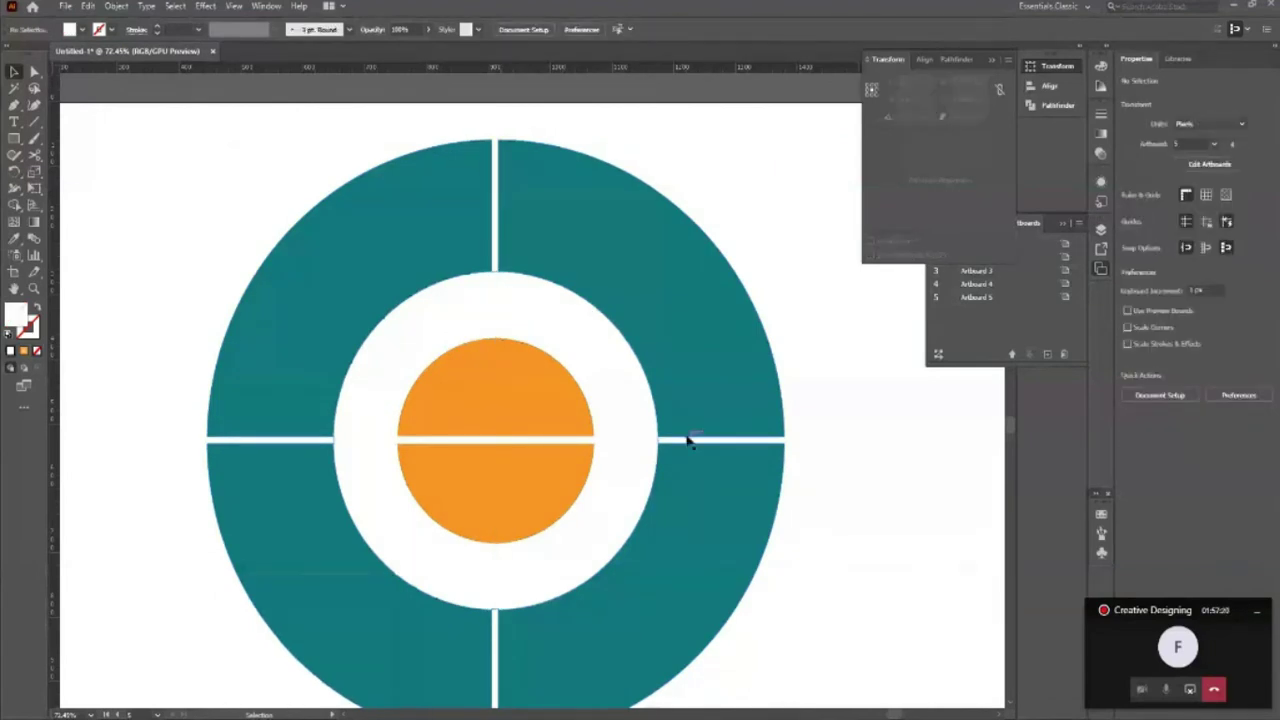
{"action": "left_click", "coordinate": [686, 432]}
{"action": "key", "text": "Delete"}
{"action": "key", "text": "ctrl+z"}
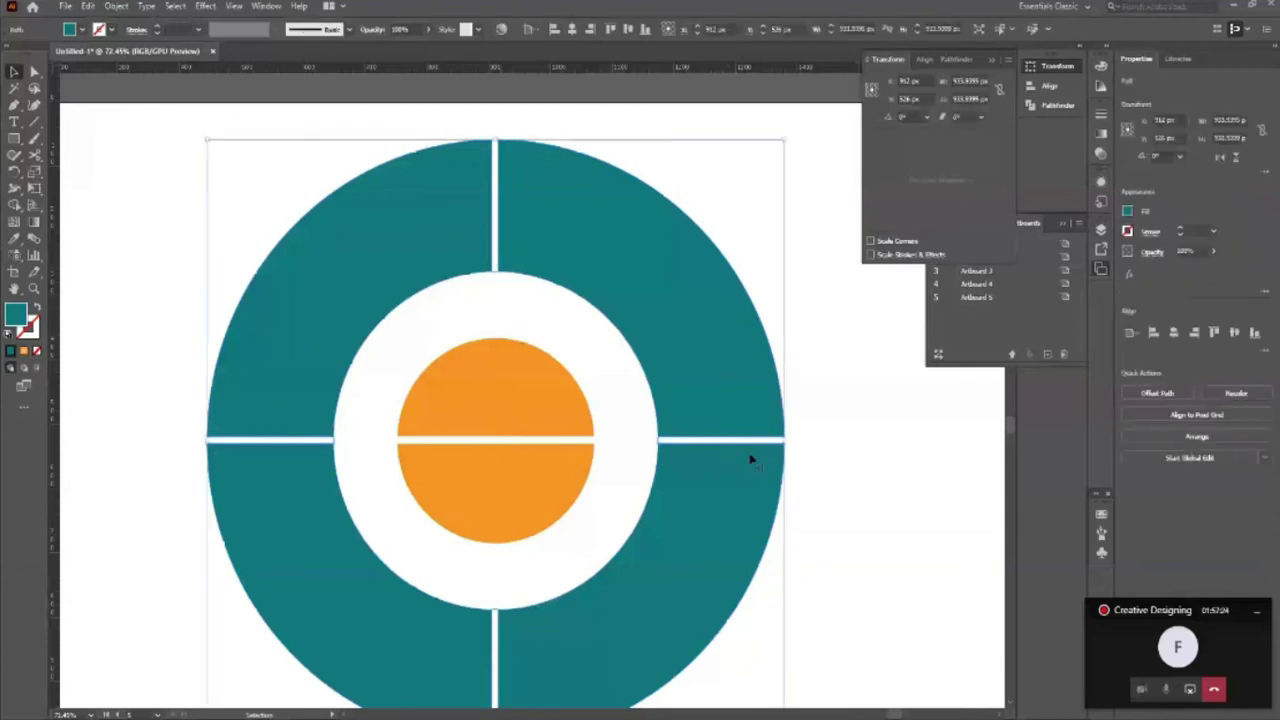
{"action": "key", "text": "Delete"}
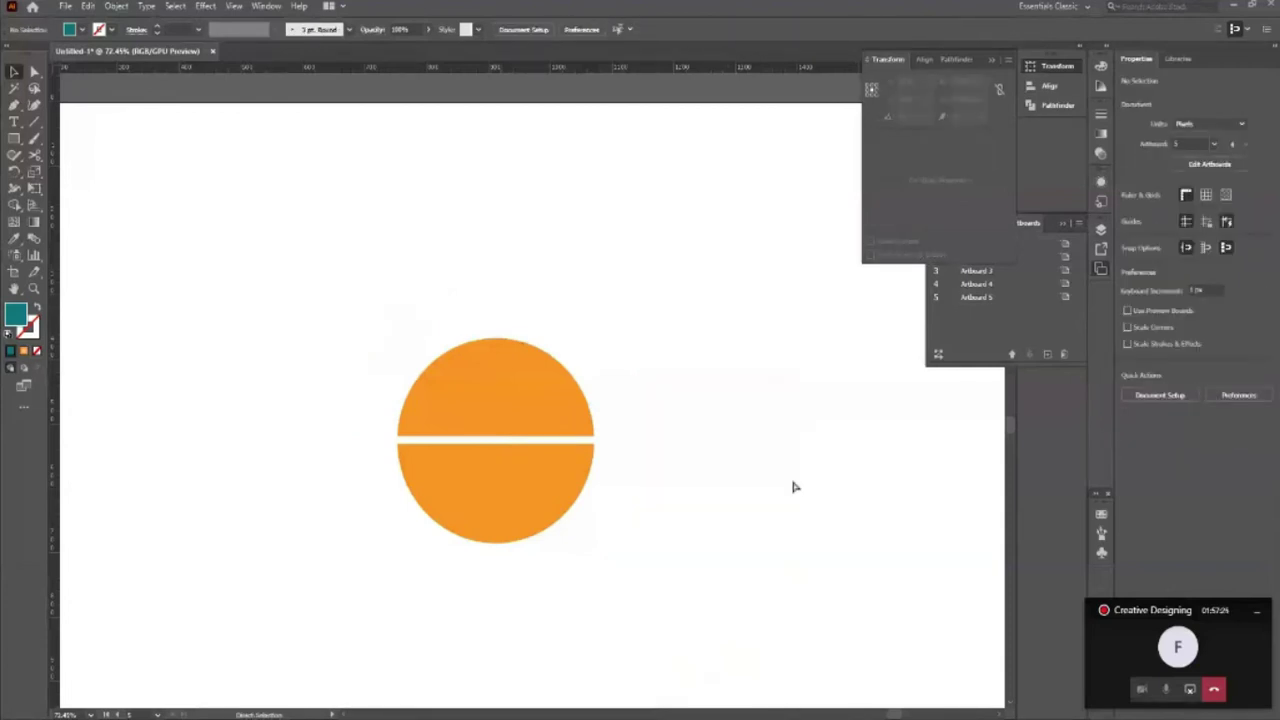
{"action": "key", "text": "ctrl+z"}
{"action": "key", "text": "Delete"}
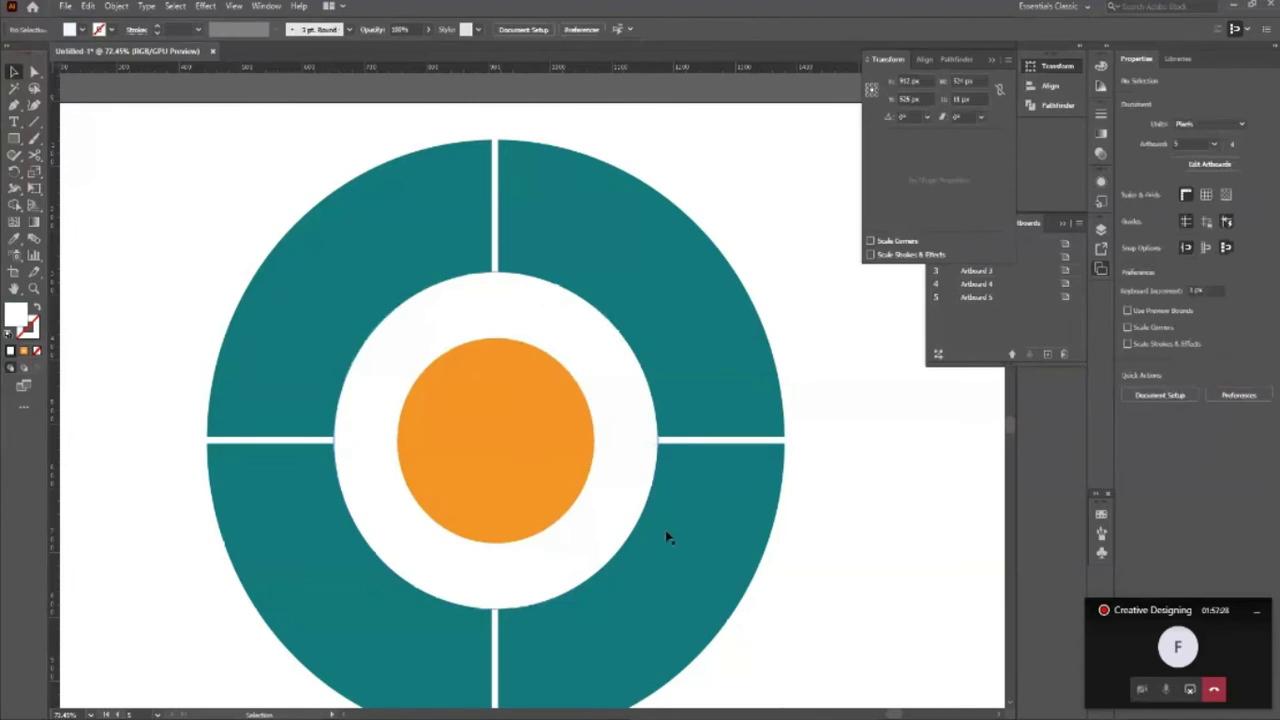
Step: Select all ring, circle and bar paths for another Shape Builder pass
{"action": "scroll", "coordinate": [440, 414], "scroll_direction": "down", "scroll_amount": 3}
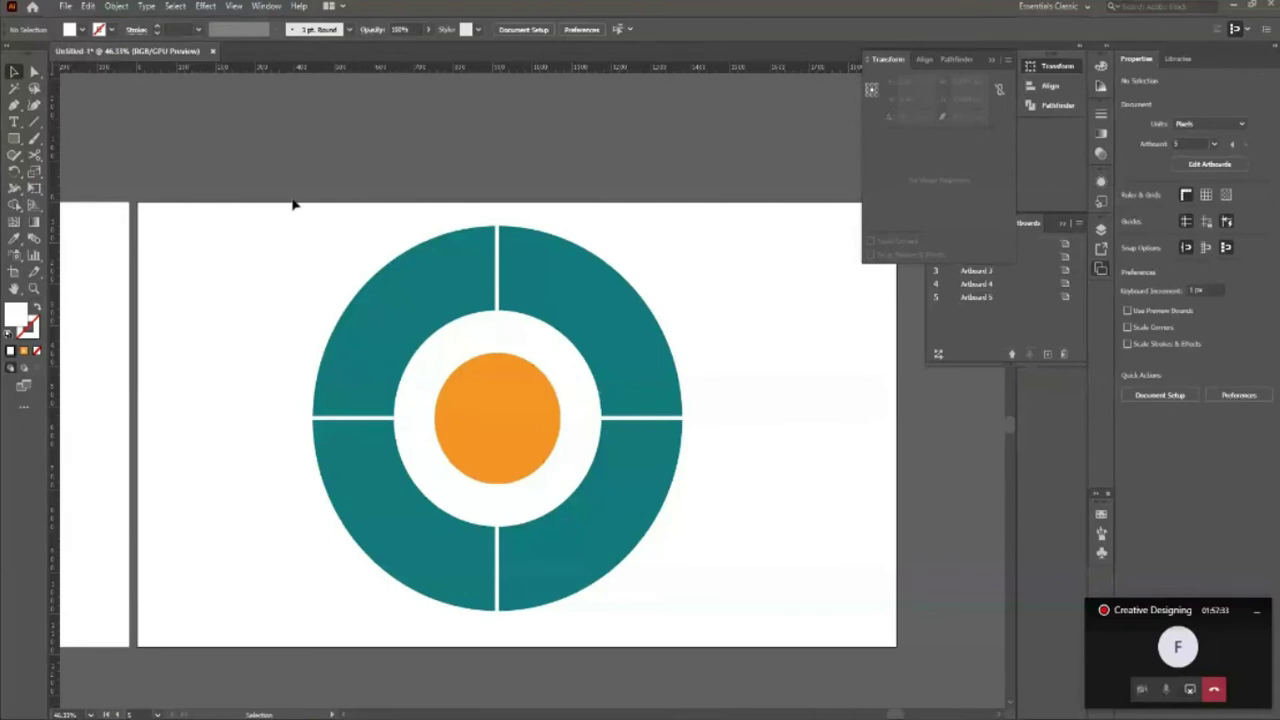
{"action": "left_click_drag", "start_coordinate": [293, 205], "coordinate": [571, 457]}
{"action": "key", "text": "shift+m"}
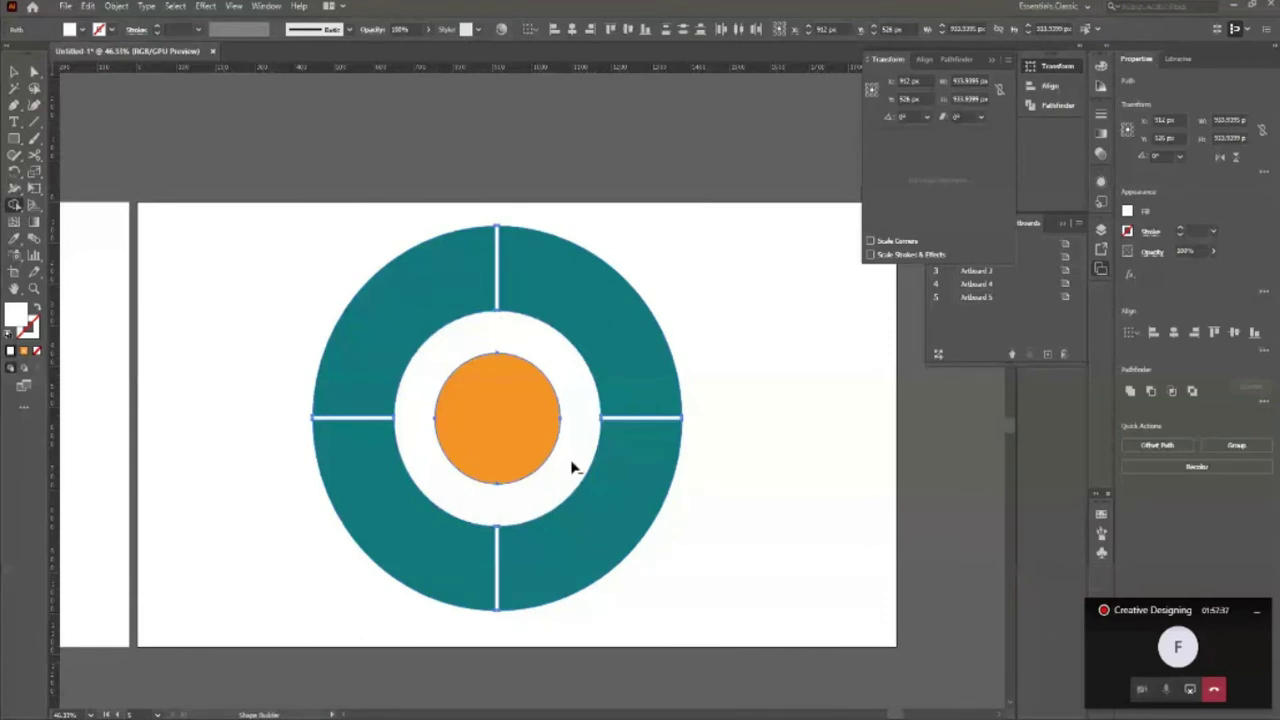
{"action": "scroll", "coordinate": [571, 467], "scroll_direction": "down", "scroll_amount": 2}
Step: Select the whole ring-and-circle artwork and shrink it
{"action": "key", "text": "v"}
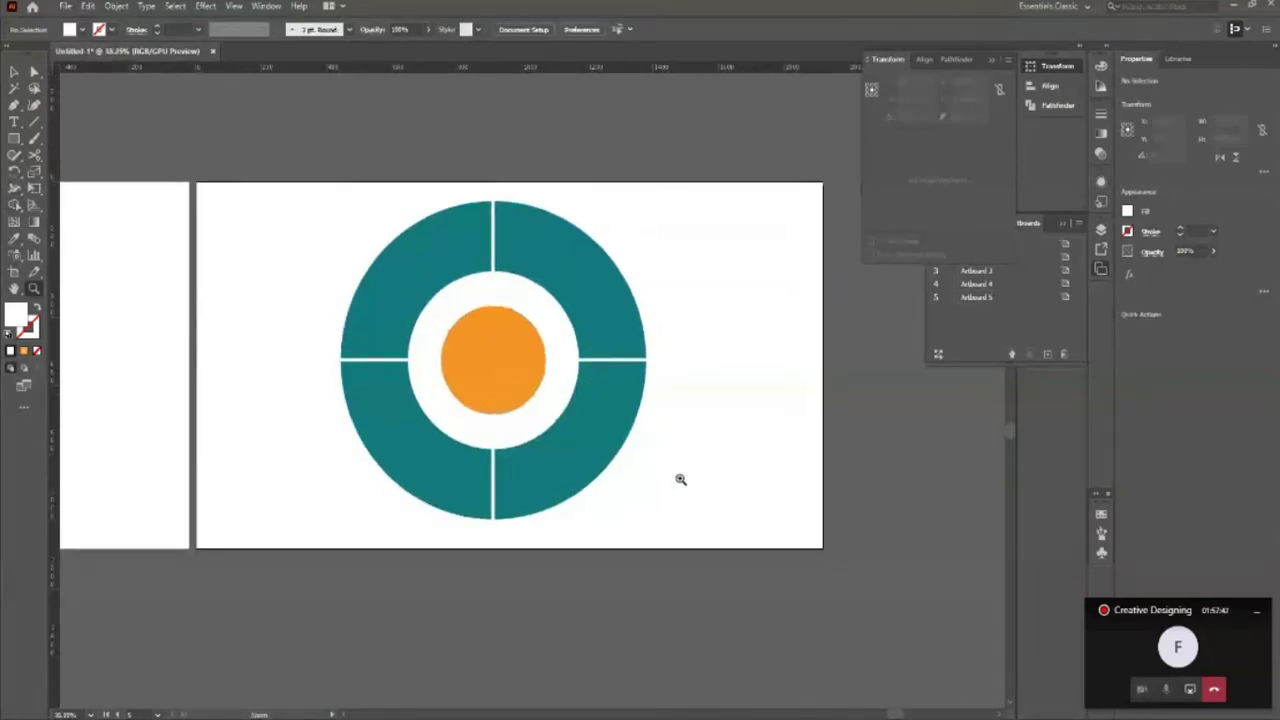
{"action": "left_click", "coordinate": [680, 477]}
{"action": "mouse_move", "coordinate": [338, 194]}
{"action": "left_mouse_down"}
{"action": "mouse_move", "coordinate": [640, 550]}
{"action": "mouse_move", "coordinate": [607, 477]}
{"action": "left_mouse_up"}
{"action": "left_click", "coordinate": [690, 500]}
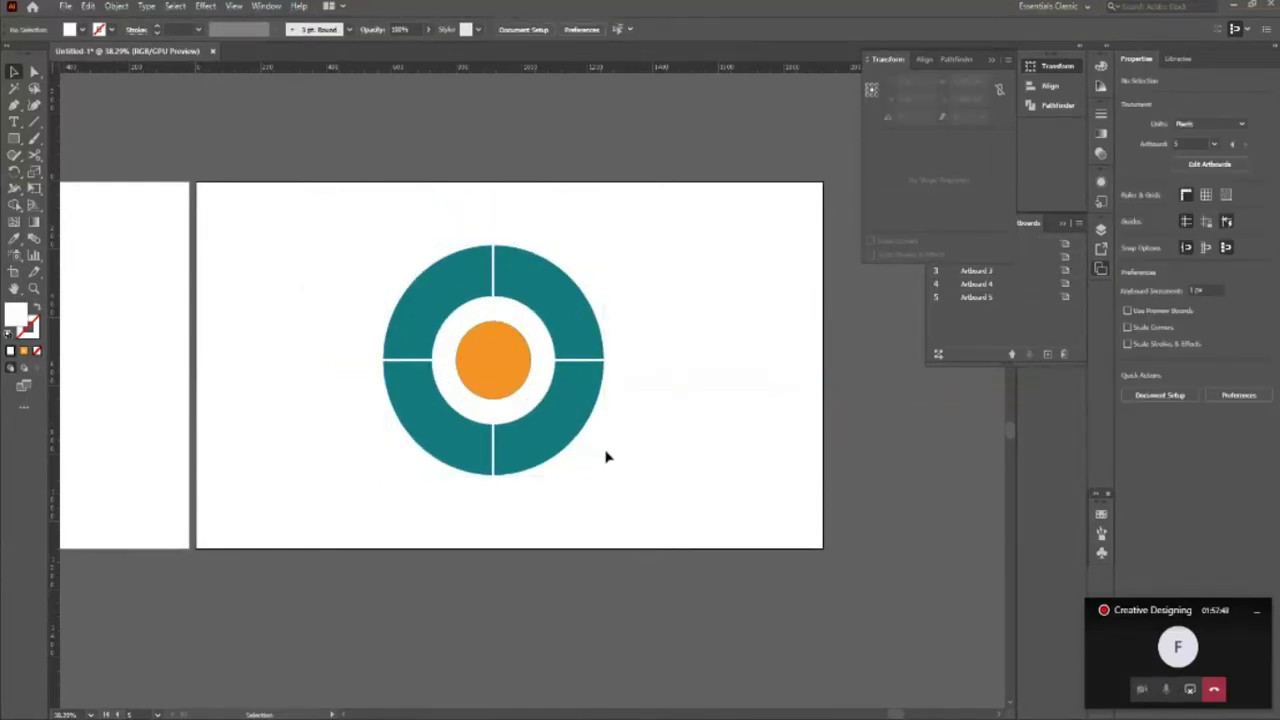
Step: Make a large copy of the orange circle as a thick teal 10 pt outline
{"action": "left_click", "coordinate": [493, 387]}
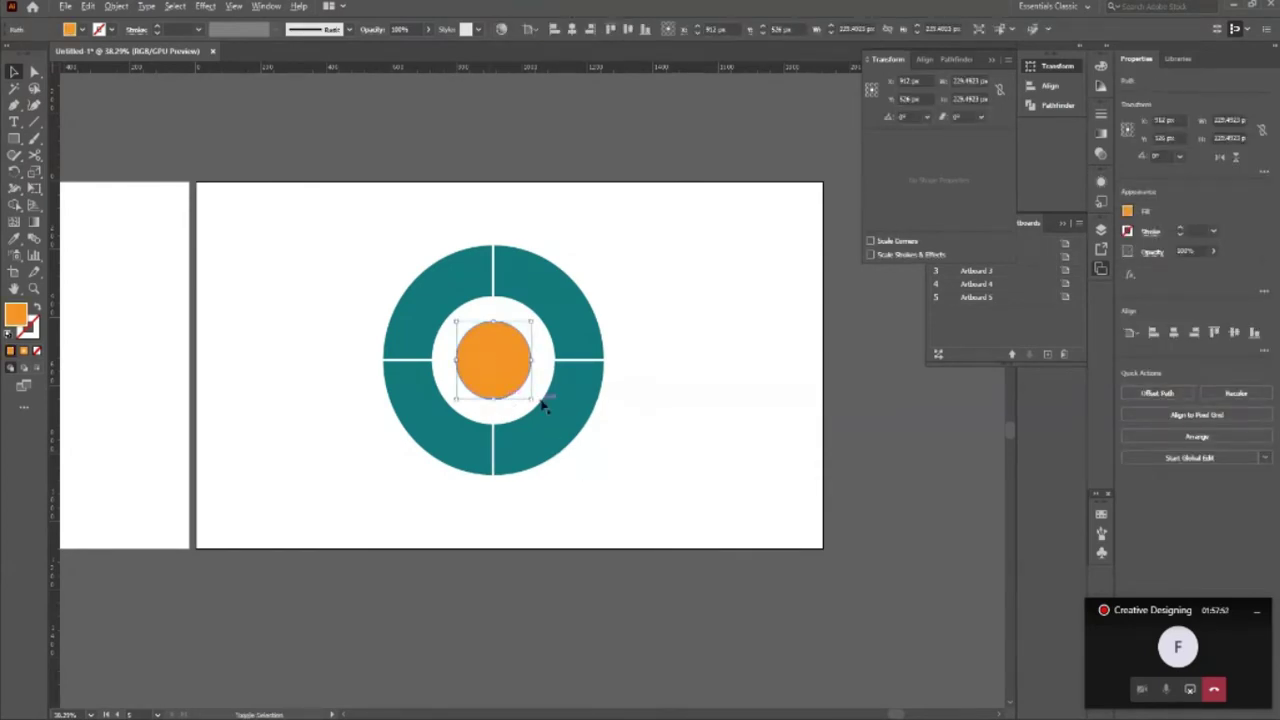
{"action": "left_click_drag", "start_coordinate": [531, 398], "coordinate": [677, 540]}
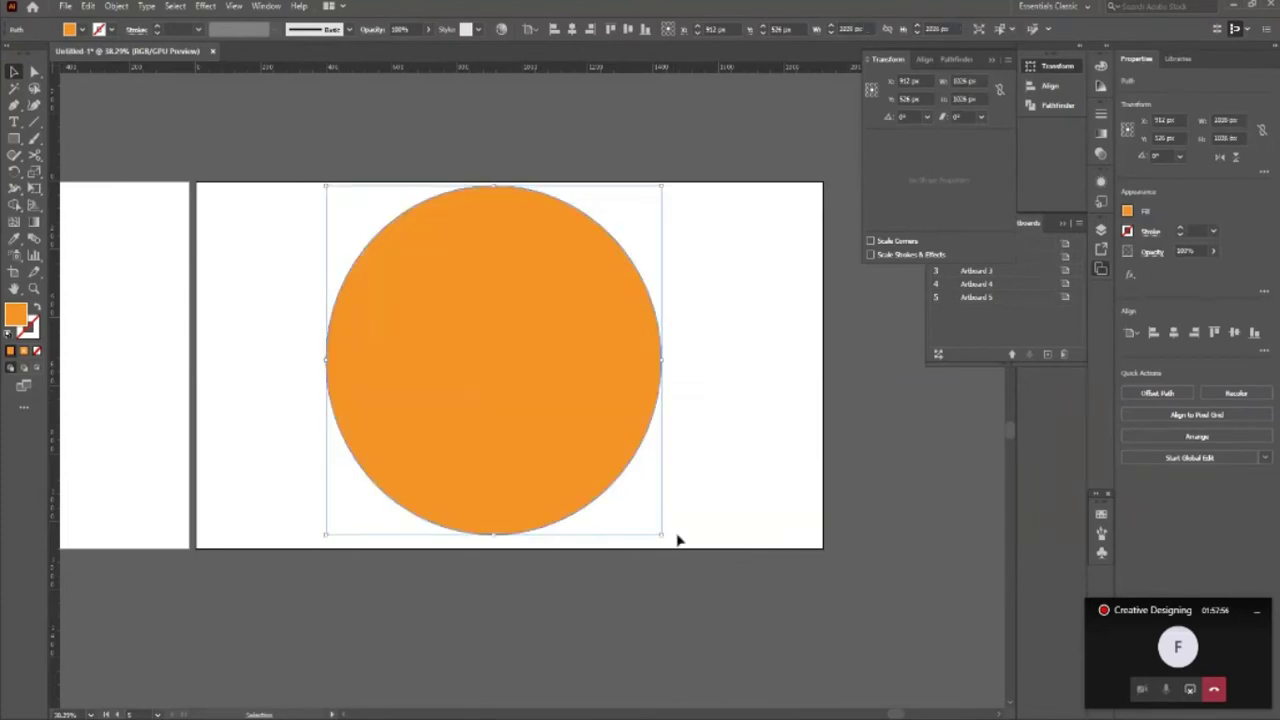
{"action": "key", "text": "shift+x"}
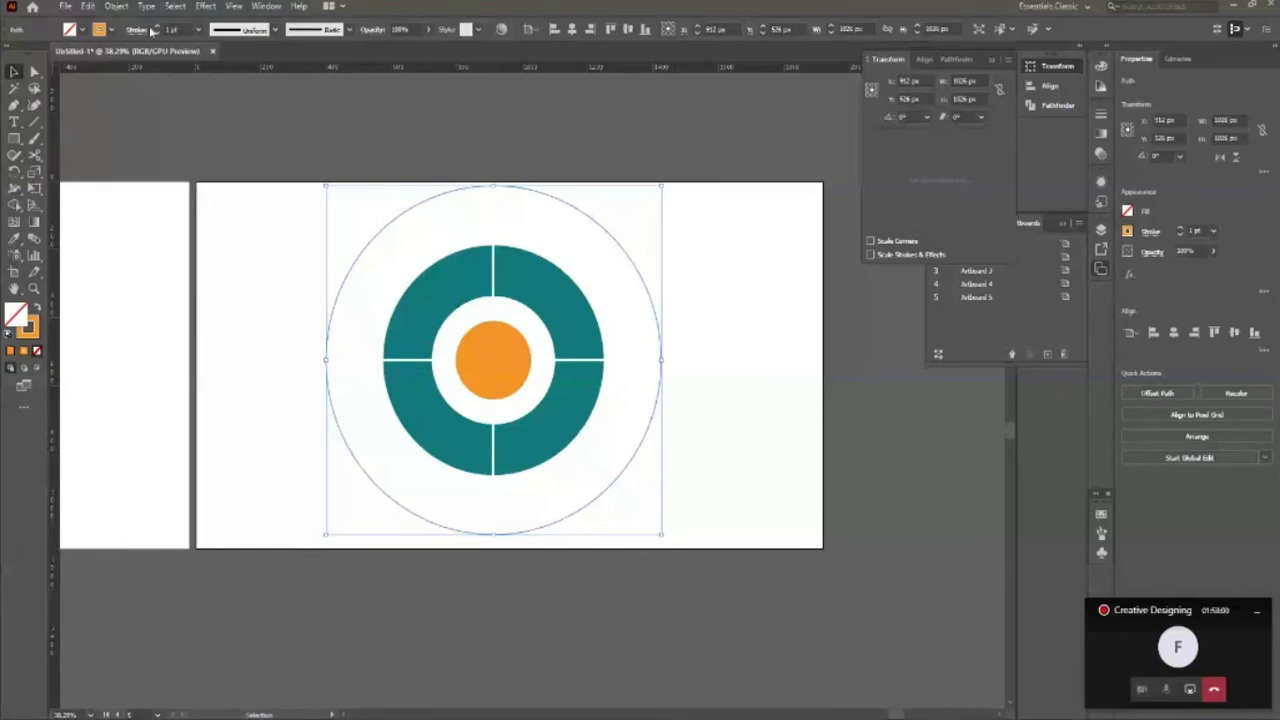
{"action": "key", "text": "i"}
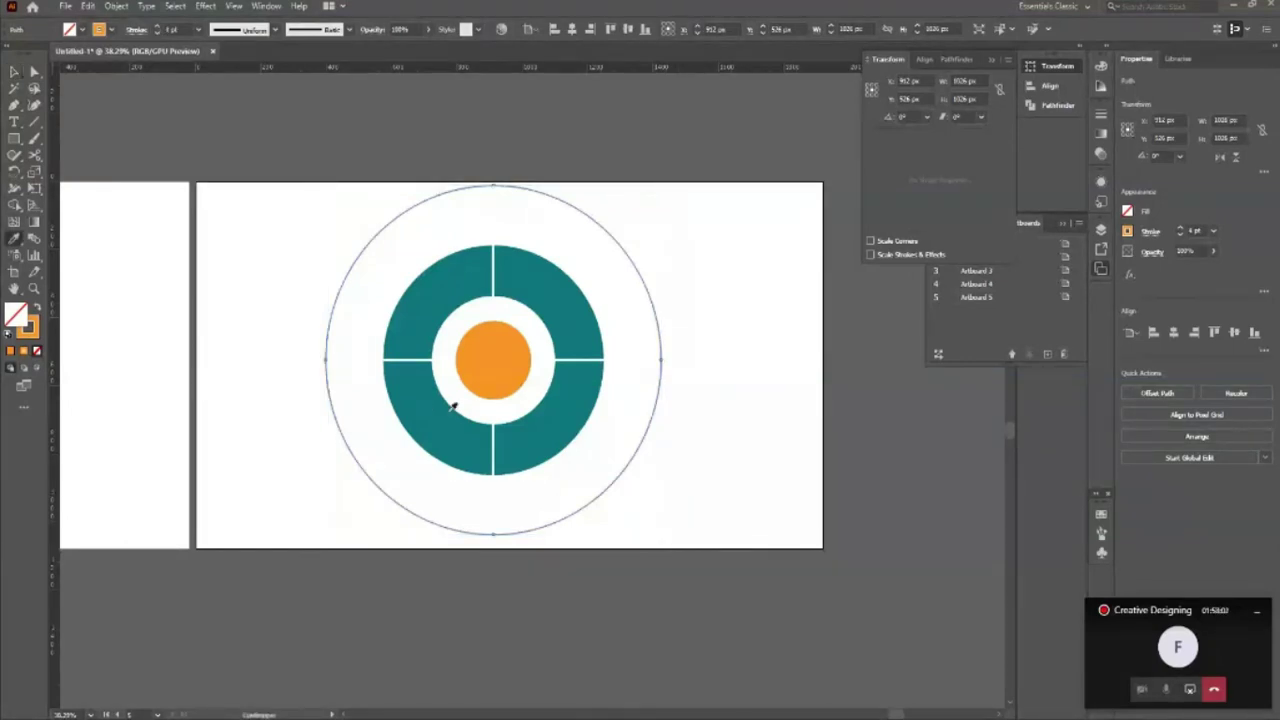
{"action": "left_click", "coordinate": [423, 297]}
{"action": "left_click", "coordinate": [13, 73]}
{"action": "key", "text": "ctrl+z"}
{"action": "left_click", "coordinate": [158, 28]}
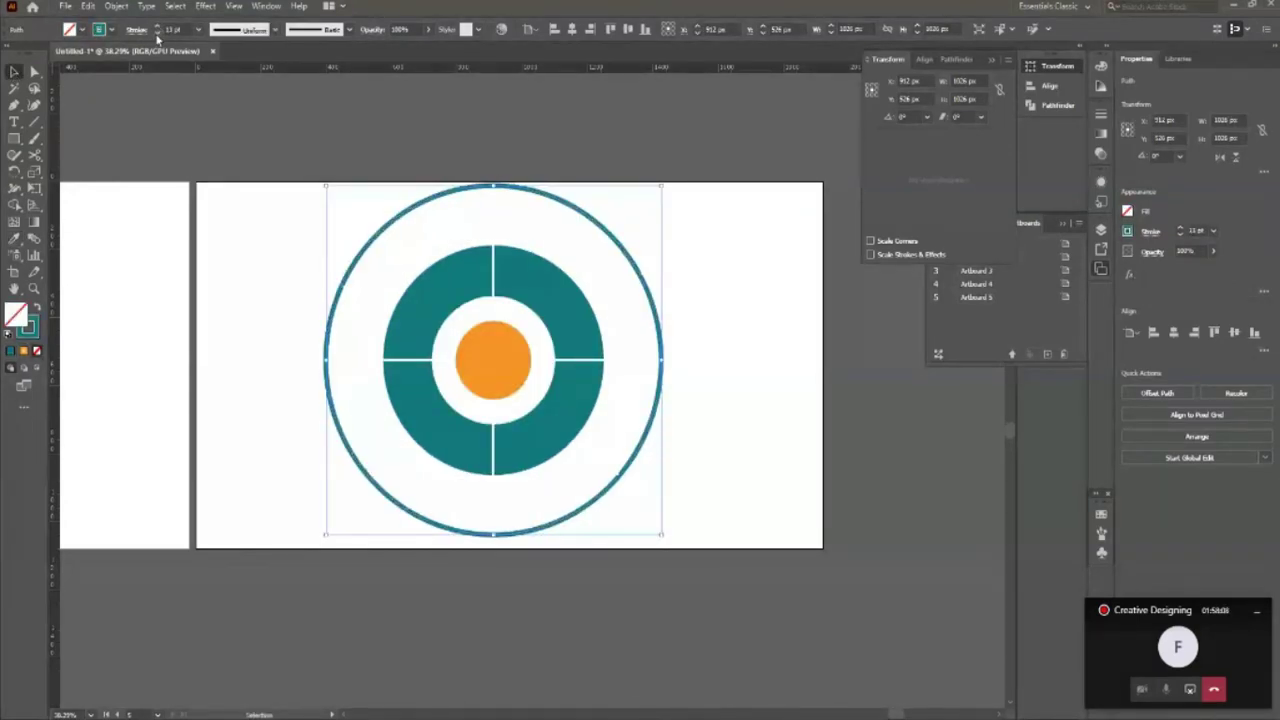
Step: Tighten the outer ring around the target and resize all artwork to 900 px
{"action": "left_click_drag", "start_coordinate": [663, 537], "coordinate": [651, 517]}
{"action": "left_click", "coordinate": [680, 541]}
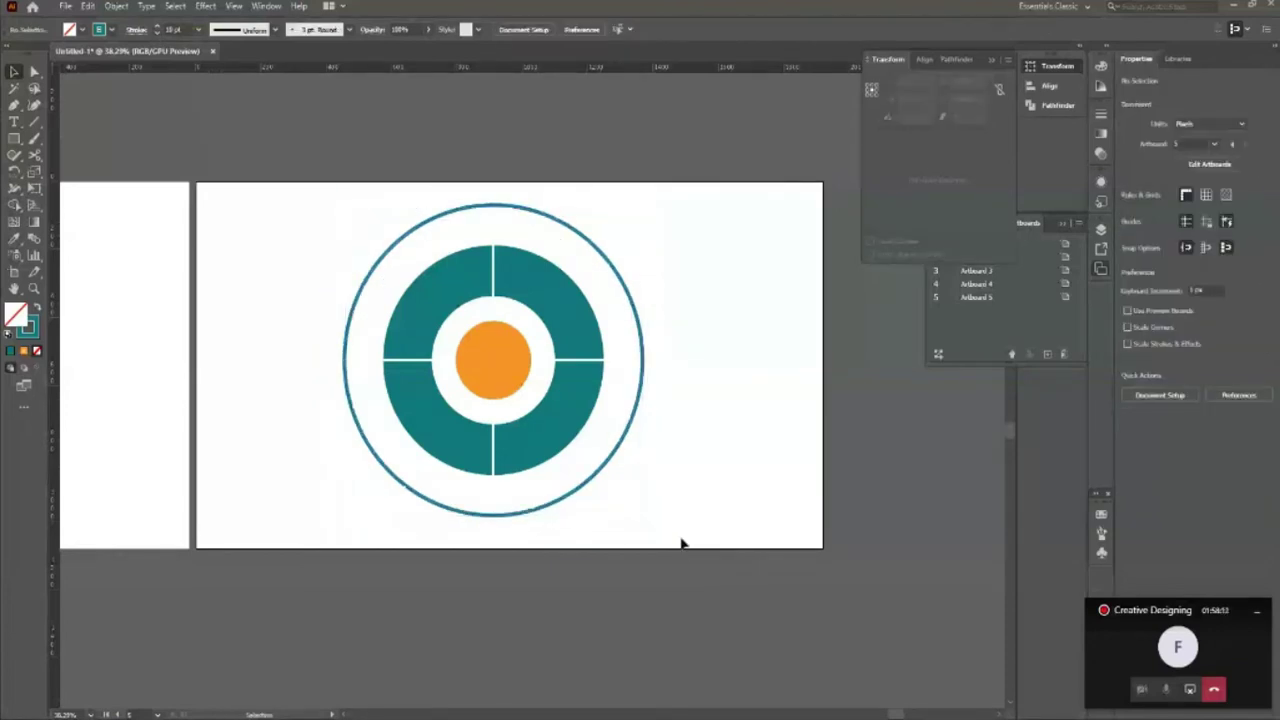
{"action": "key", "text": "ctrl+a"}
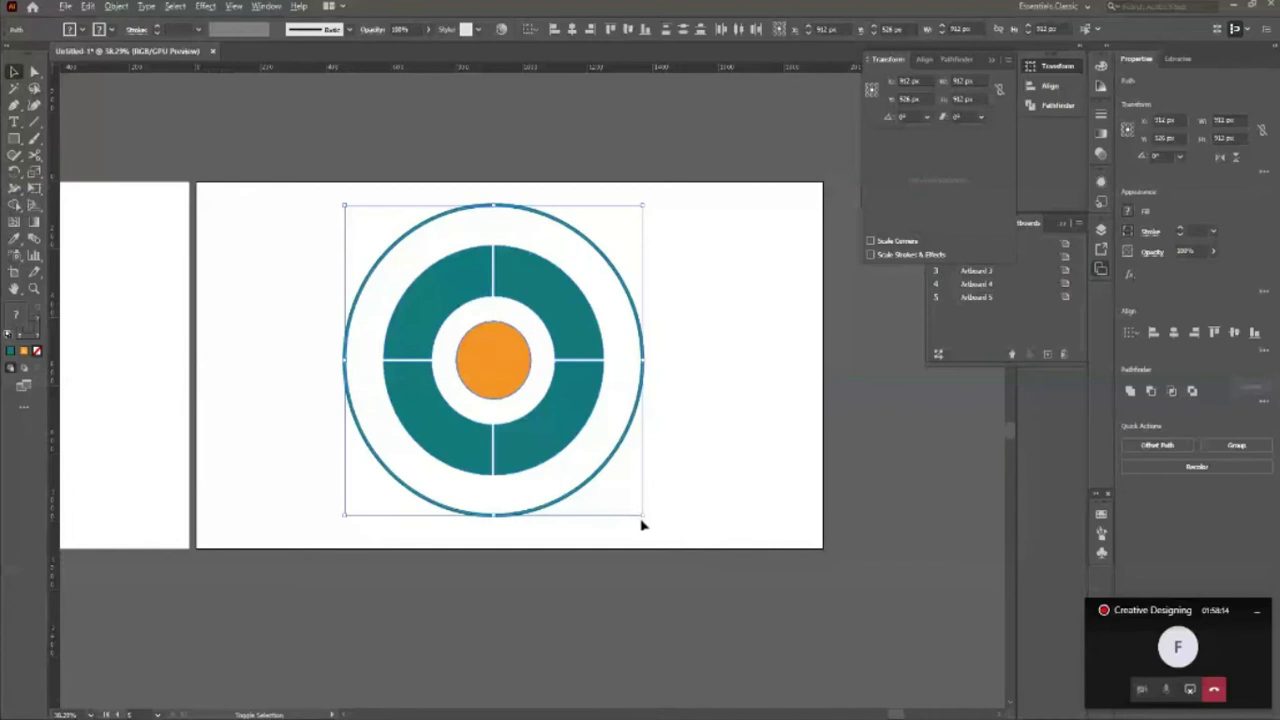
{"action": "mouse_move", "coordinate": [646, 517]}
{"action": "left_mouse_down"}
{"action": "mouse_move", "coordinate": [633, 502]}
{"action": "mouse_move", "coordinate": [641, 513]}
{"action": "left_mouse_up"}
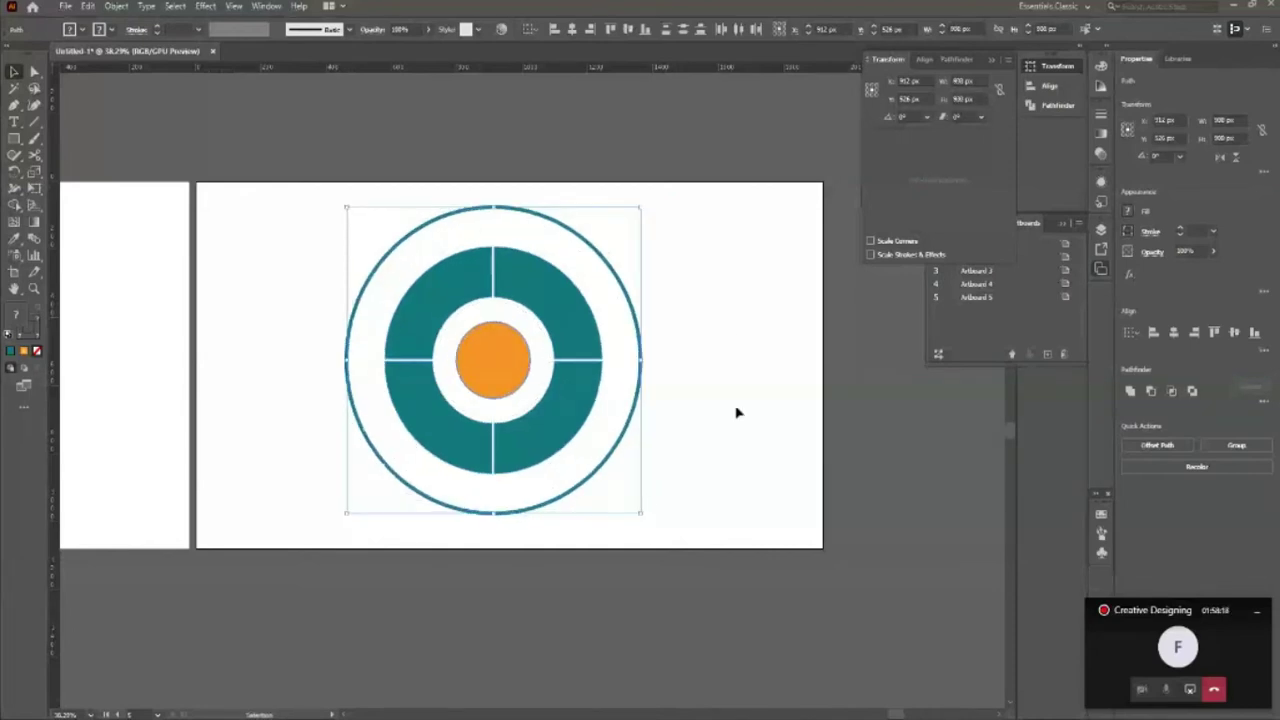
{"action": "left_click_drag", "start_coordinate": [641, 513], "coordinate": [645, 519]}
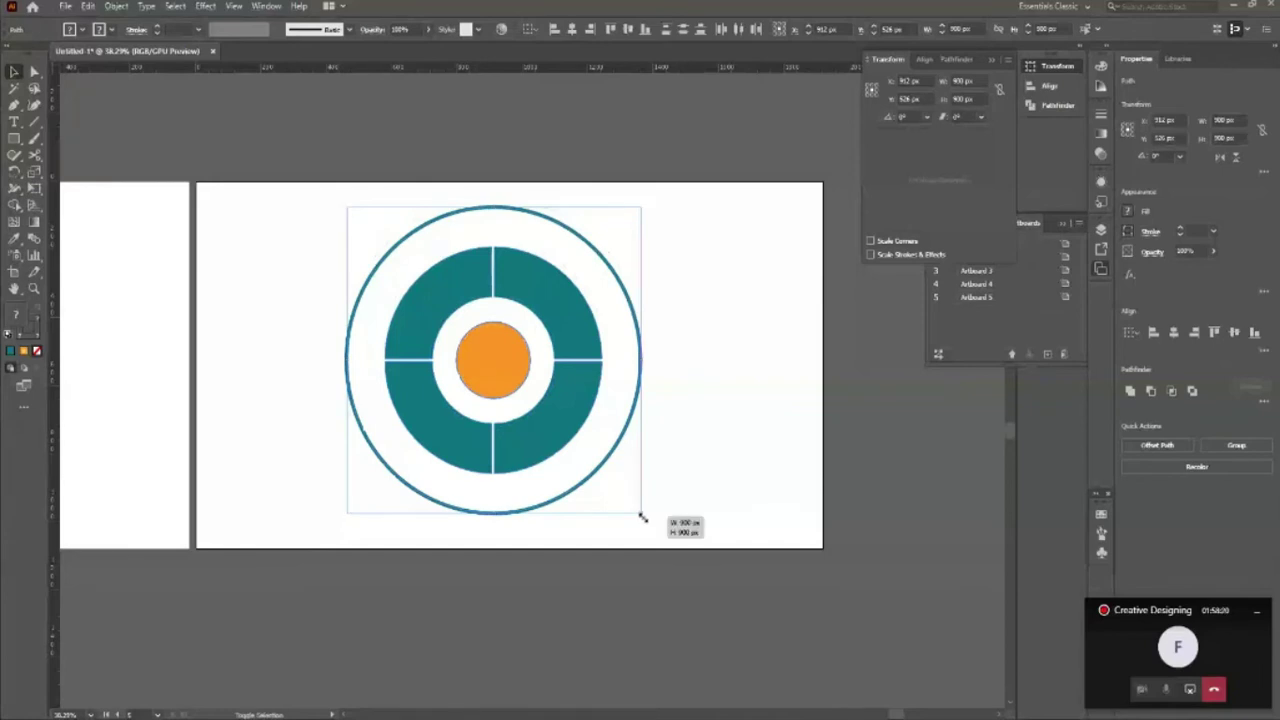
{"action": "left_click", "coordinate": [682, 520]}
Step: Zoom in on the finished target artwork
{"action": "key", "text": "z"}
{"action": "left_click_drag", "start_coordinate": [552, 433], "coordinate": [667, 488]}
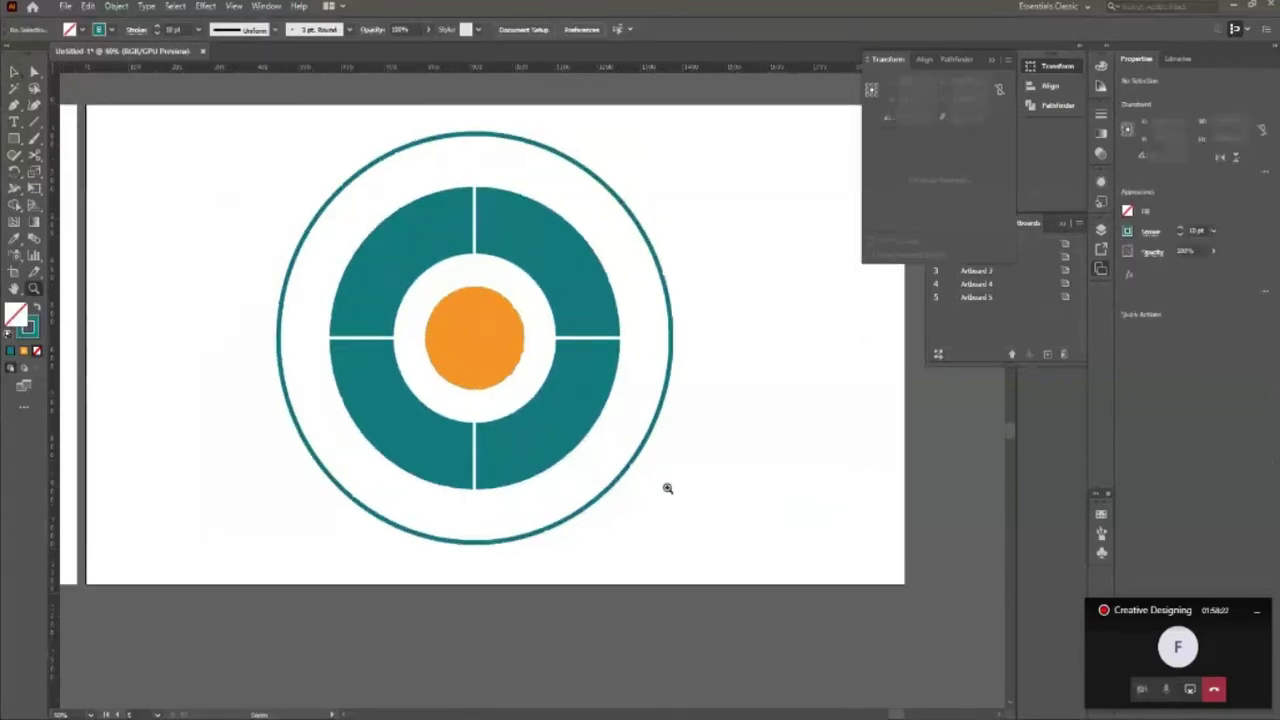
{"action": "scroll", "coordinate": [667, 488], "scroll_direction": "up", "scroll_amount": 1}
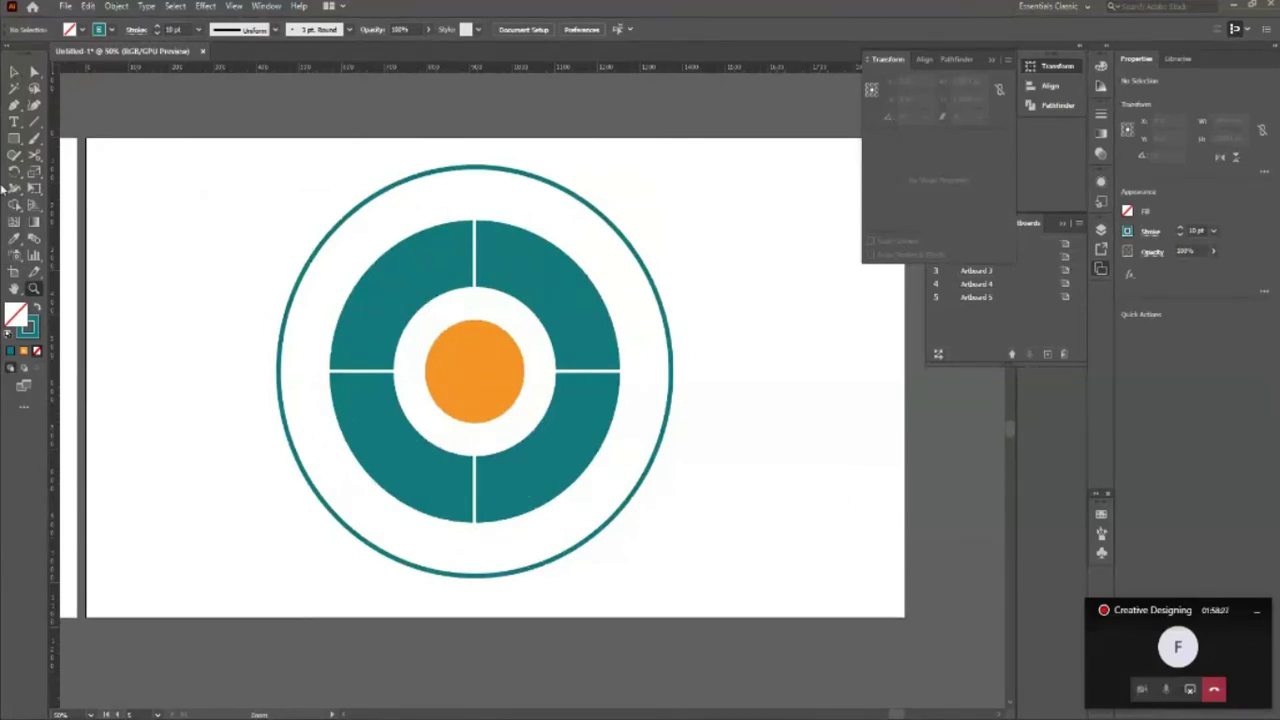
{"action": "key", "text": "v"}
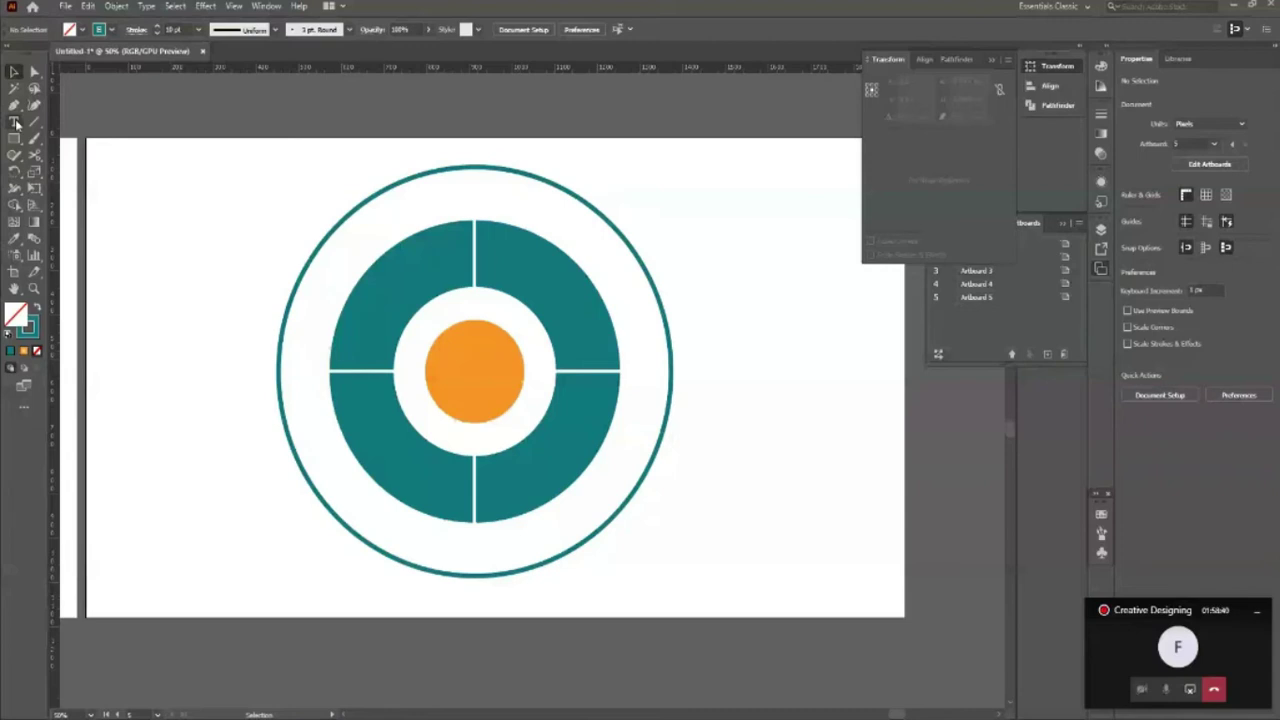
Step: Alt-scale a copy of the outer ring inward and start type on that inner path
{"action": "left_click", "coordinate": [557, 189]}
{"action": "left_click_drag", "start_coordinate": [671, 575], "coordinate": [655, 548]}
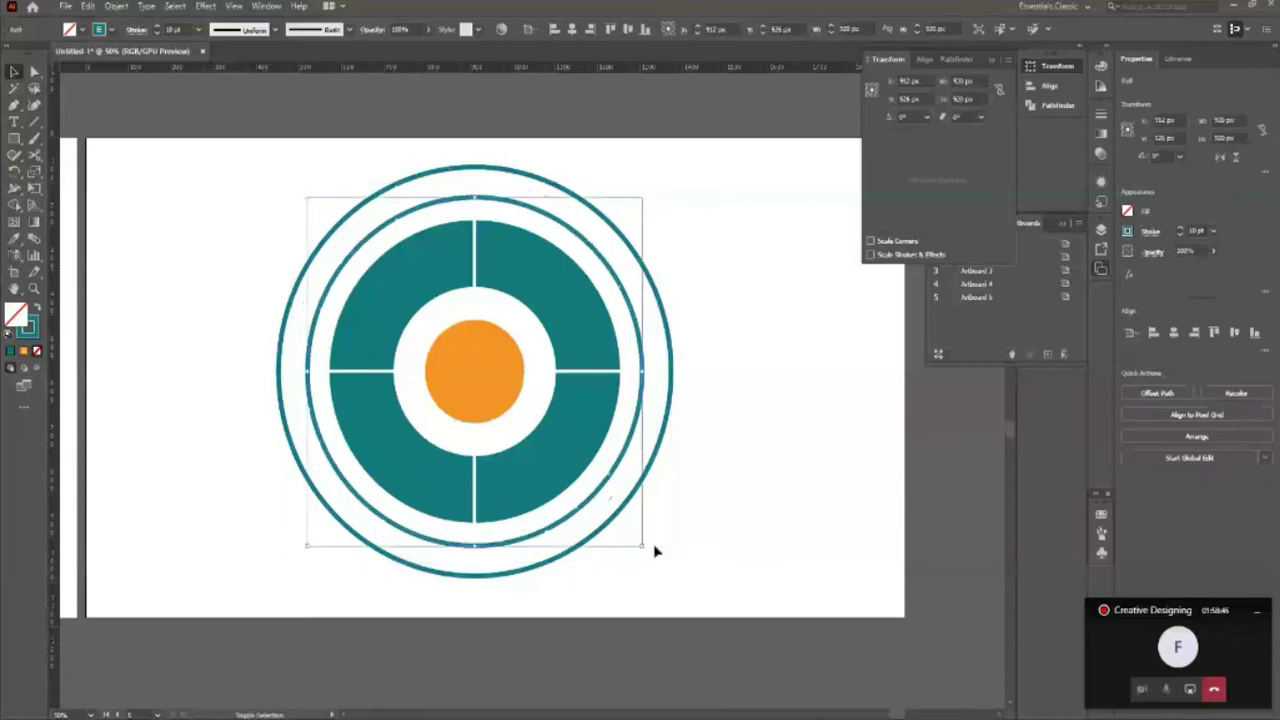
{"action": "left_click_drag", "start_coordinate": [14, 121], "coordinate": [60, 155]}
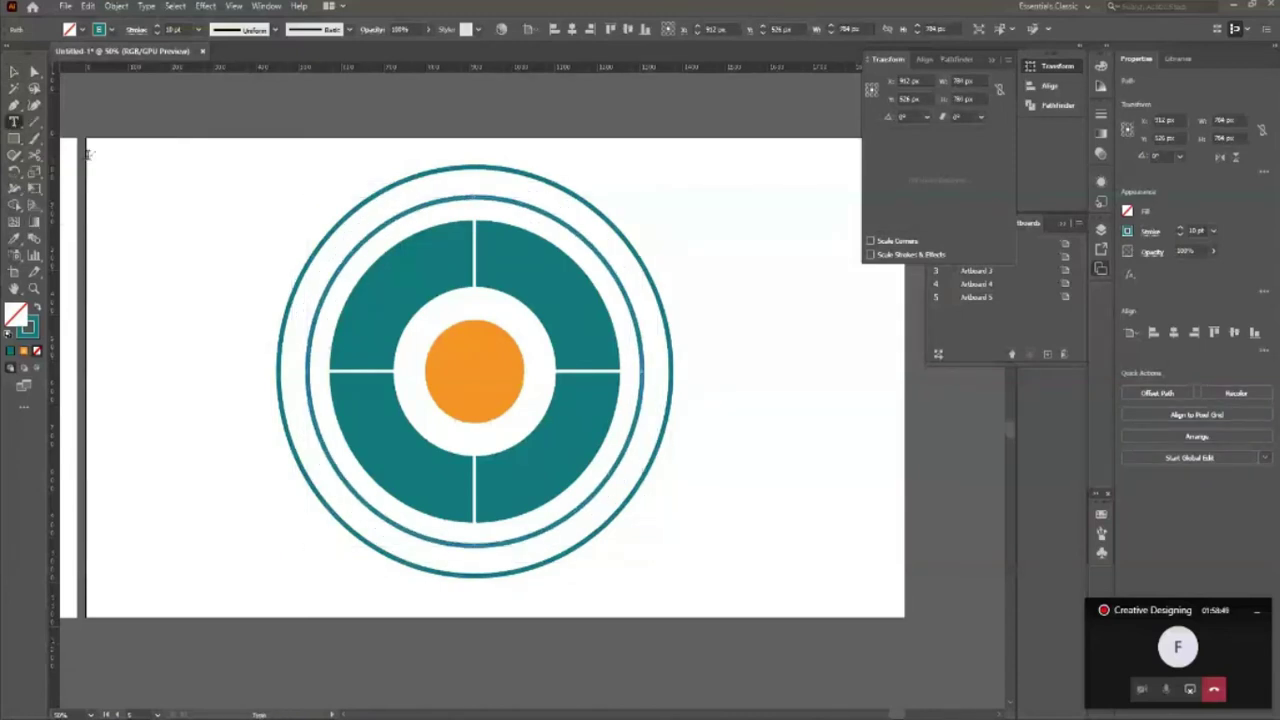
{"action": "left_click", "coordinate": [470, 198]}
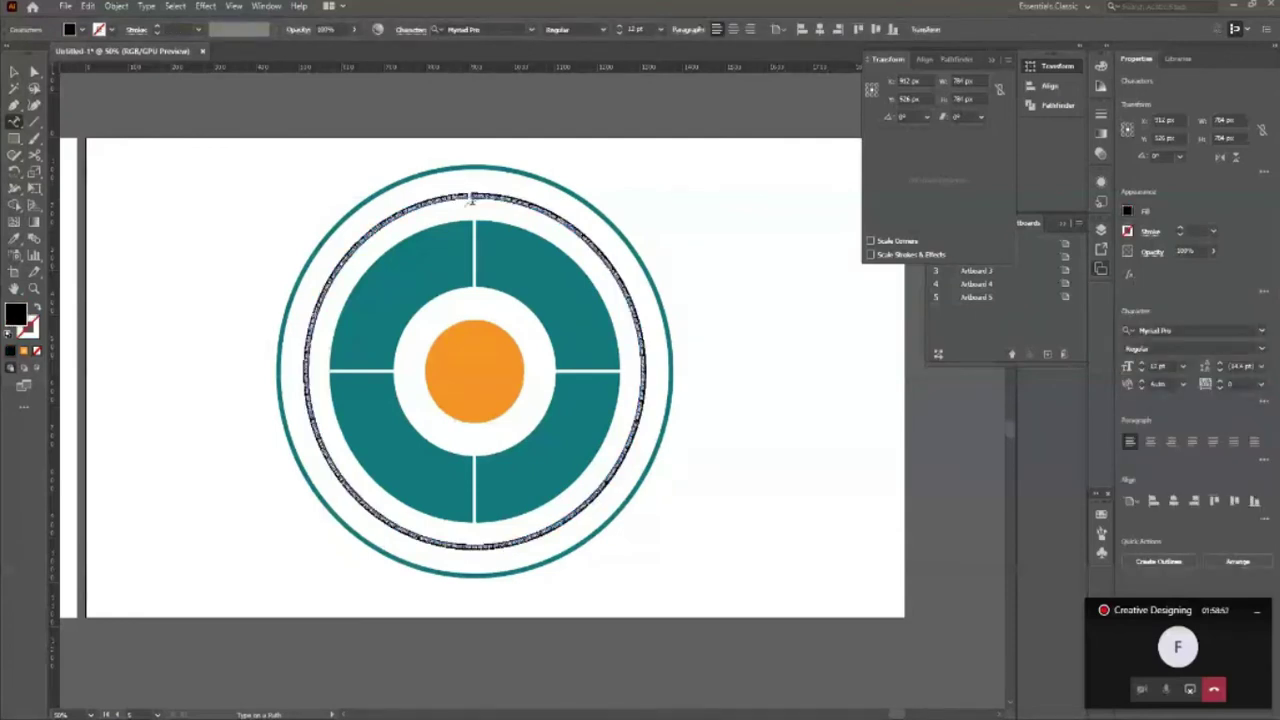
{"action": "key", "text": "BackSpace"}
{"action": "type", "text": "proud"}
{"action": "type", "text": "ct"}
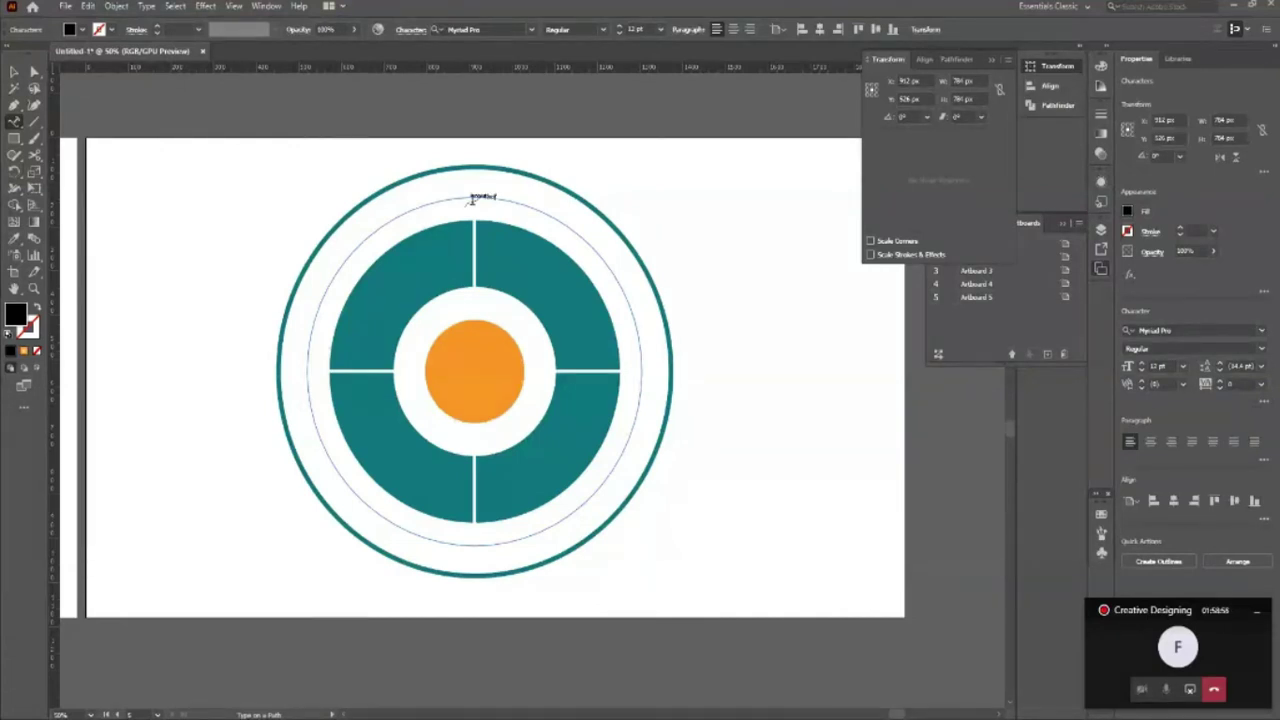
{"action": "key", "text": "Escape"}
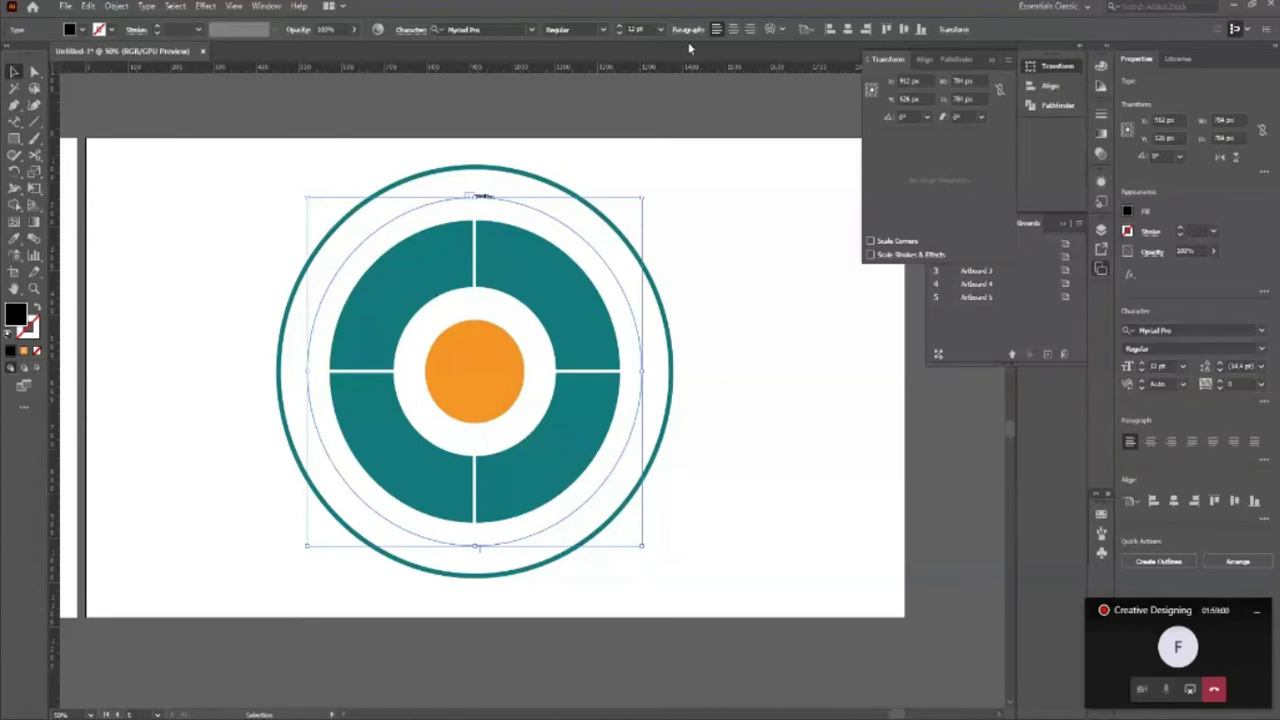
Step: Enlarge the path text's font size by three increments
{"action": "left_click", "coordinate": [618, 30]}
{"action": "left_click", "coordinate": [618, 30]}
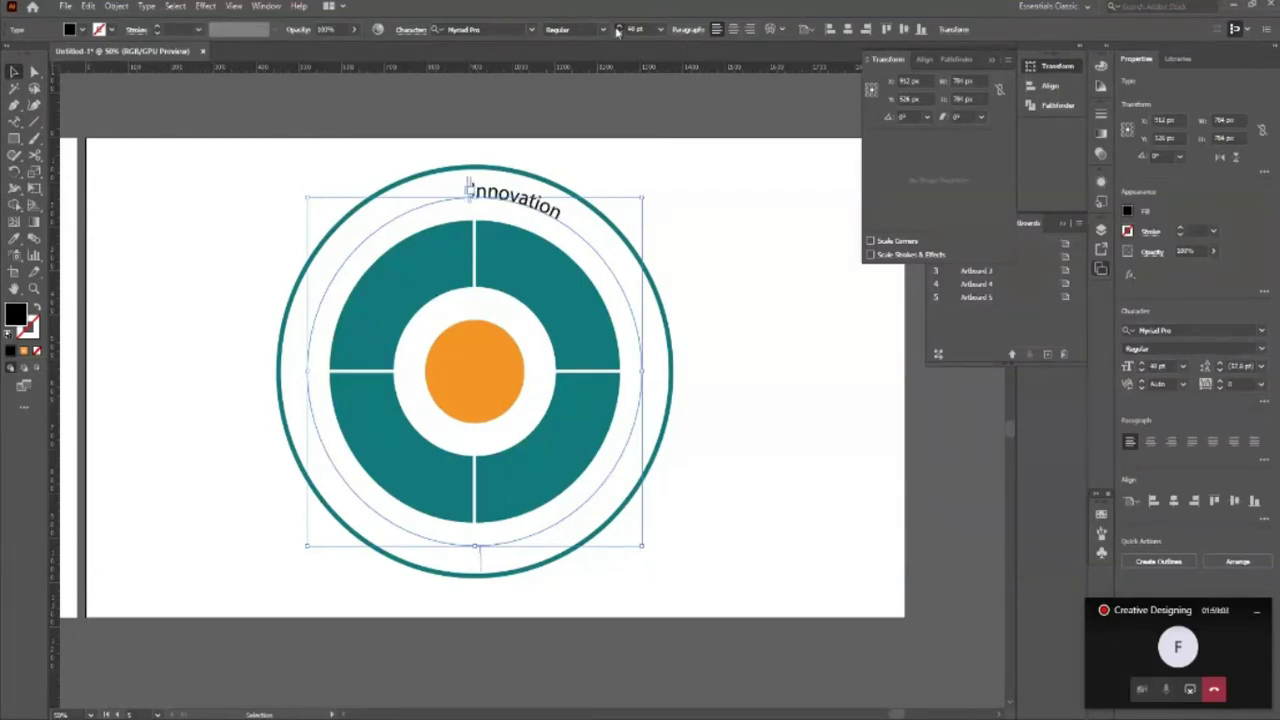
{"action": "left_click", "coordinate": [618, 30]}
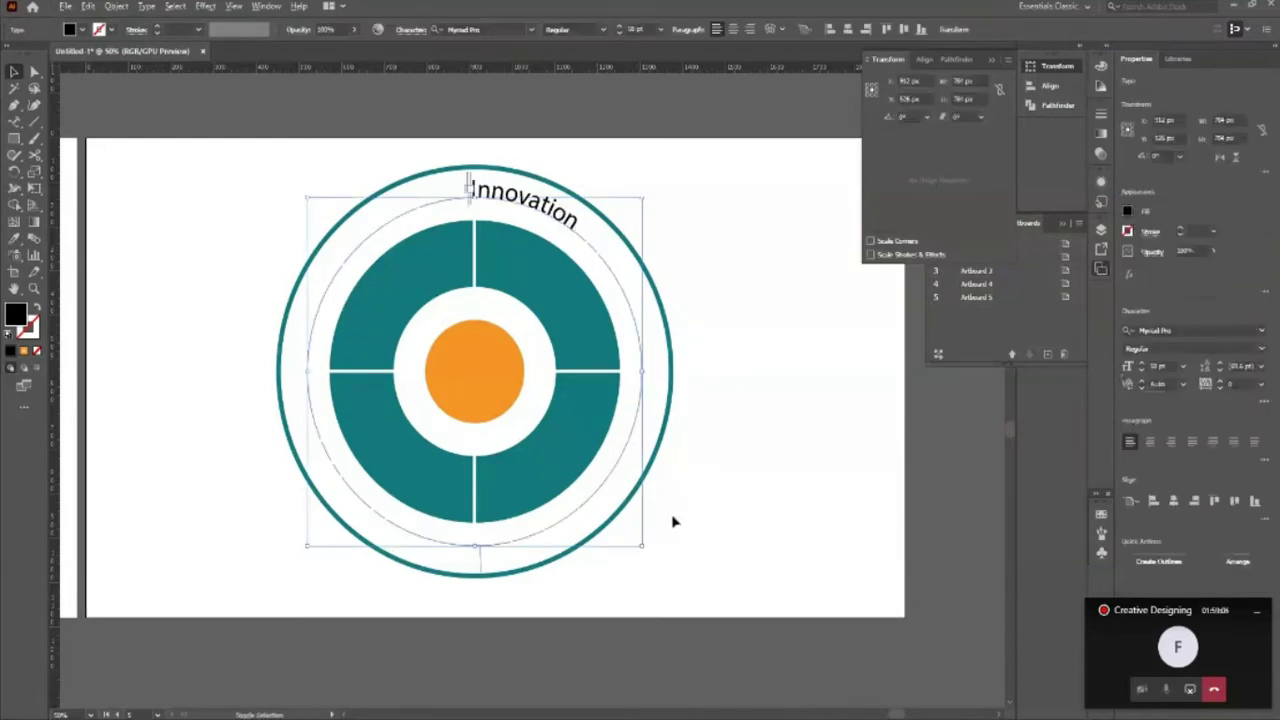
{"action": "left_click", "coordinate": [797, 563]}
Step: Complete the text as 'Innovation Traffic Management Coordination' and rotate it around the circle
{"action": "left_click", "coordinate": [555, 222]}
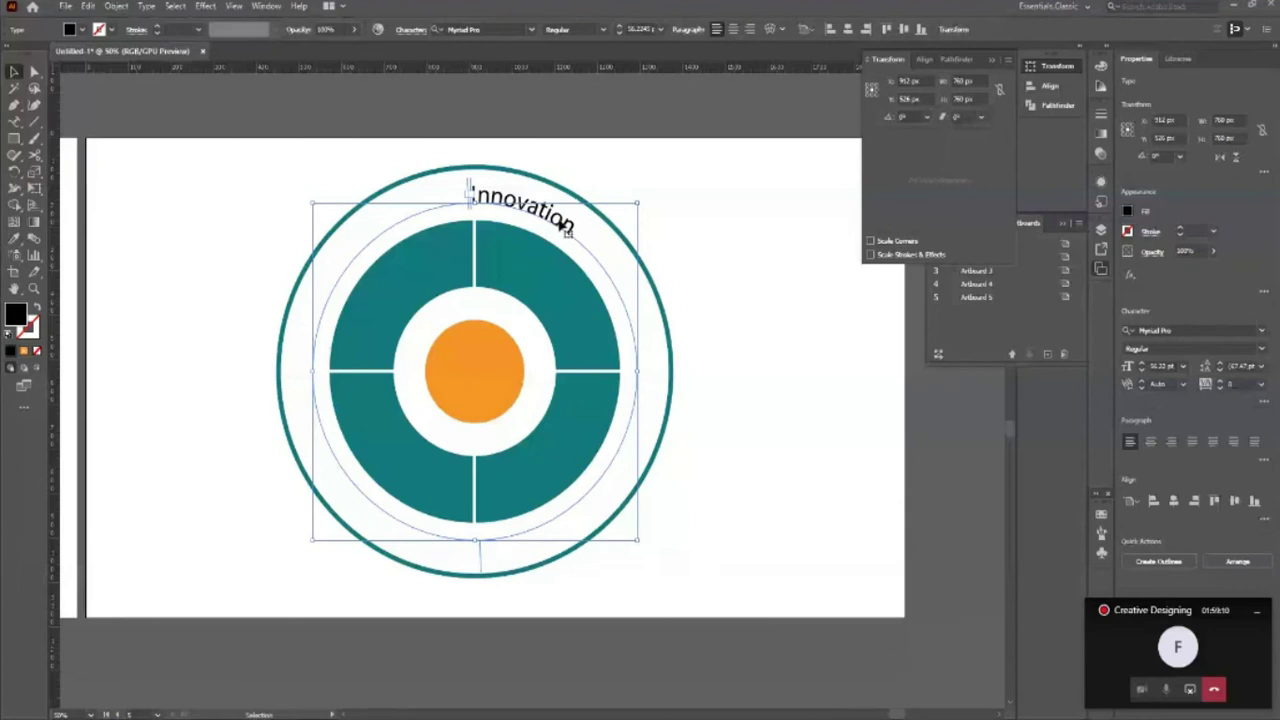
{"action": "double_click", "coordinate": [567, 228]}
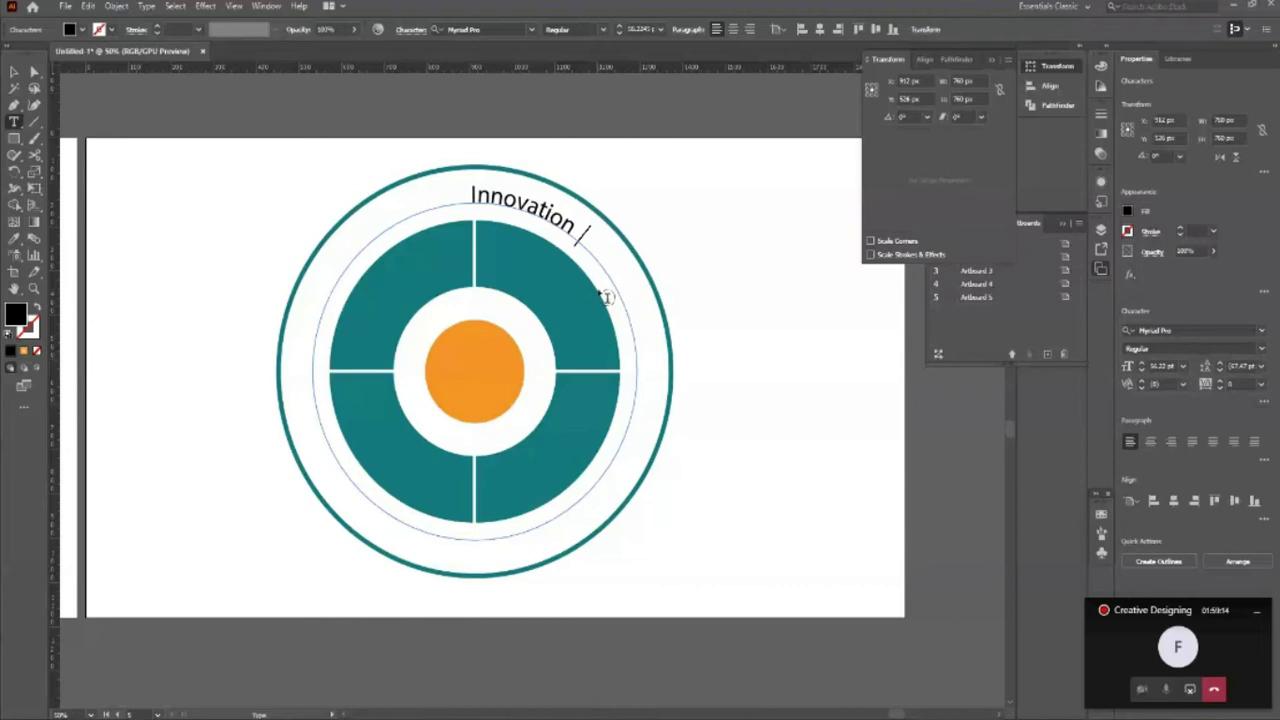
{"action": "type", "text": "Man"}
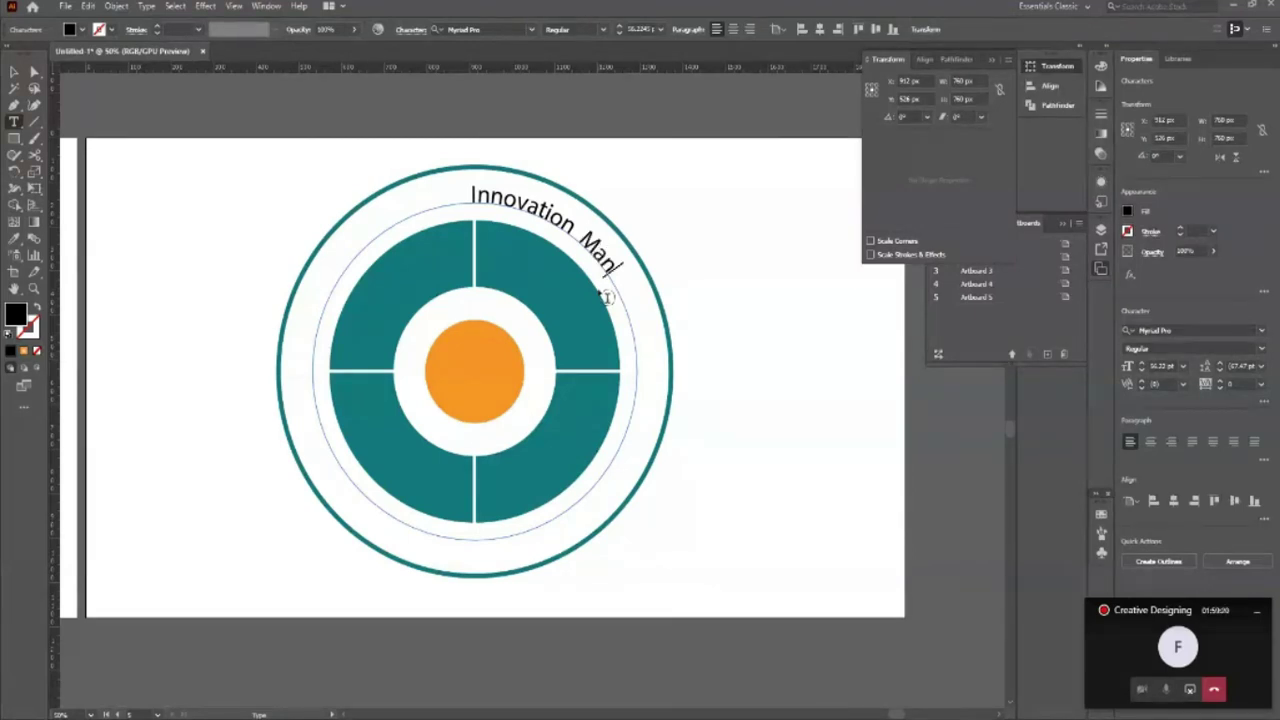
{"action": "type", "text": "agem"}
{"action": "type", "text": "ent "}
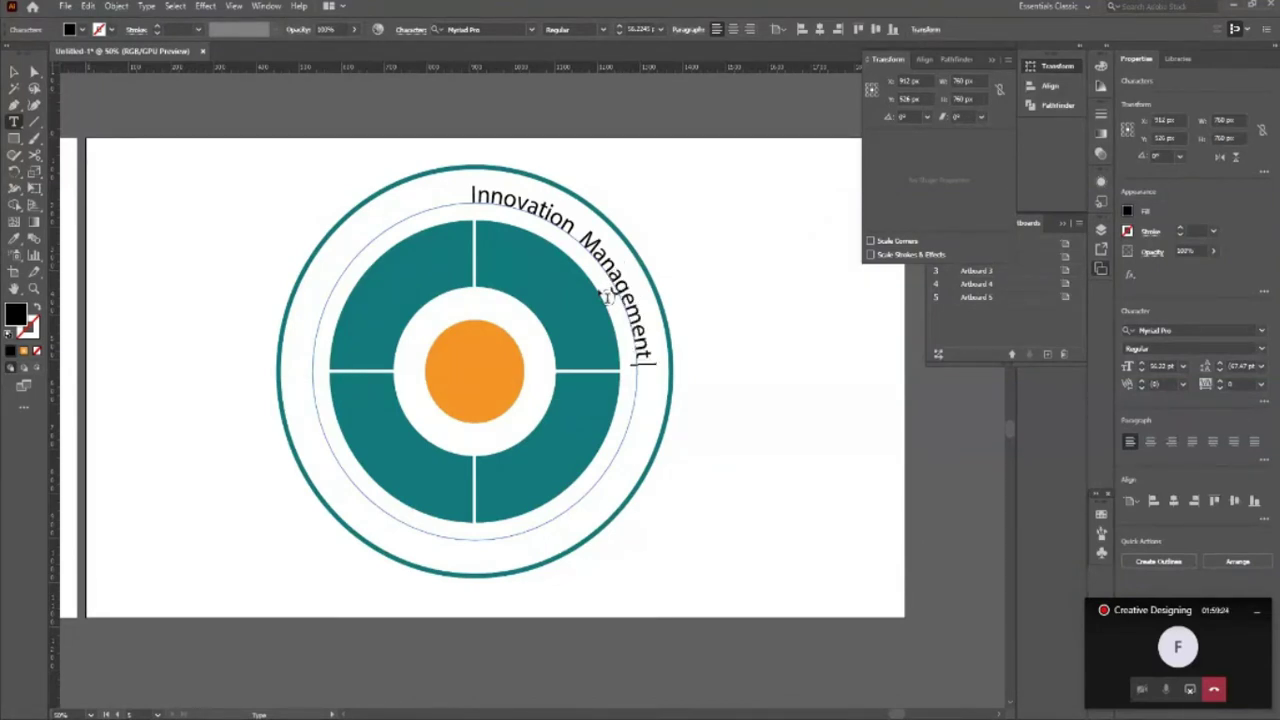
{"action": "type", "text": "Coord"}
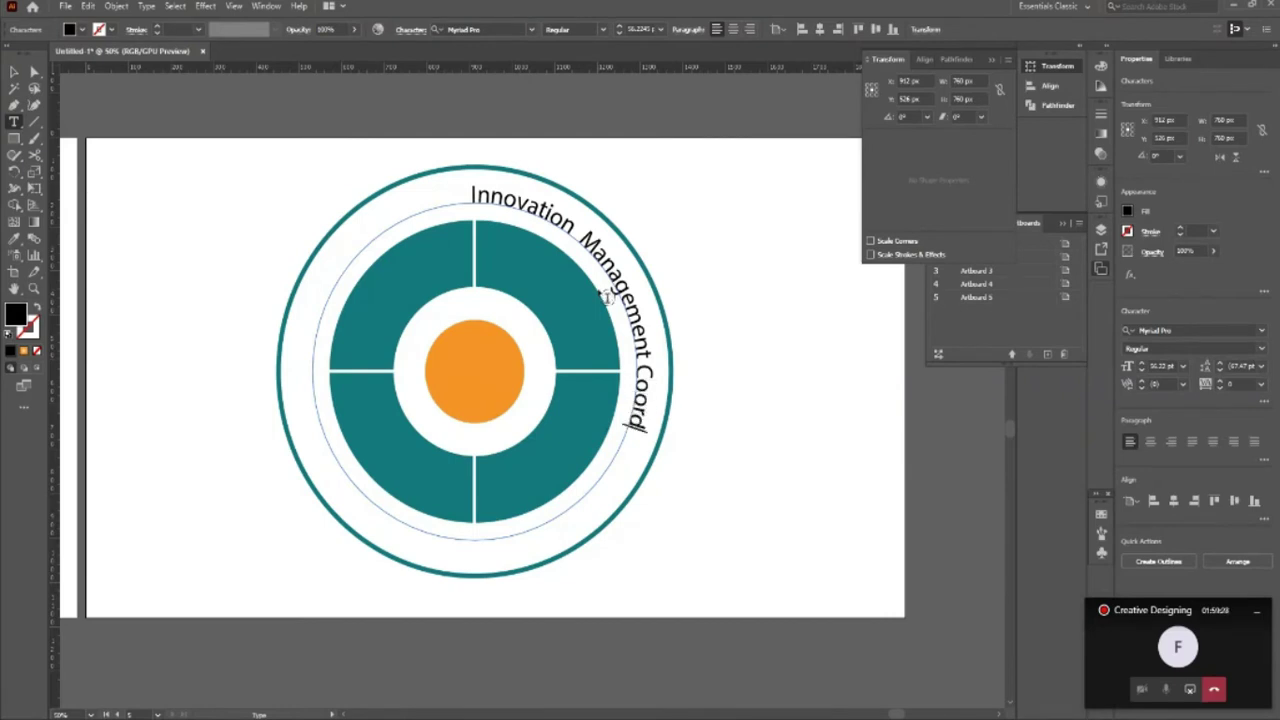
{"action": "type", "text": "ination"}
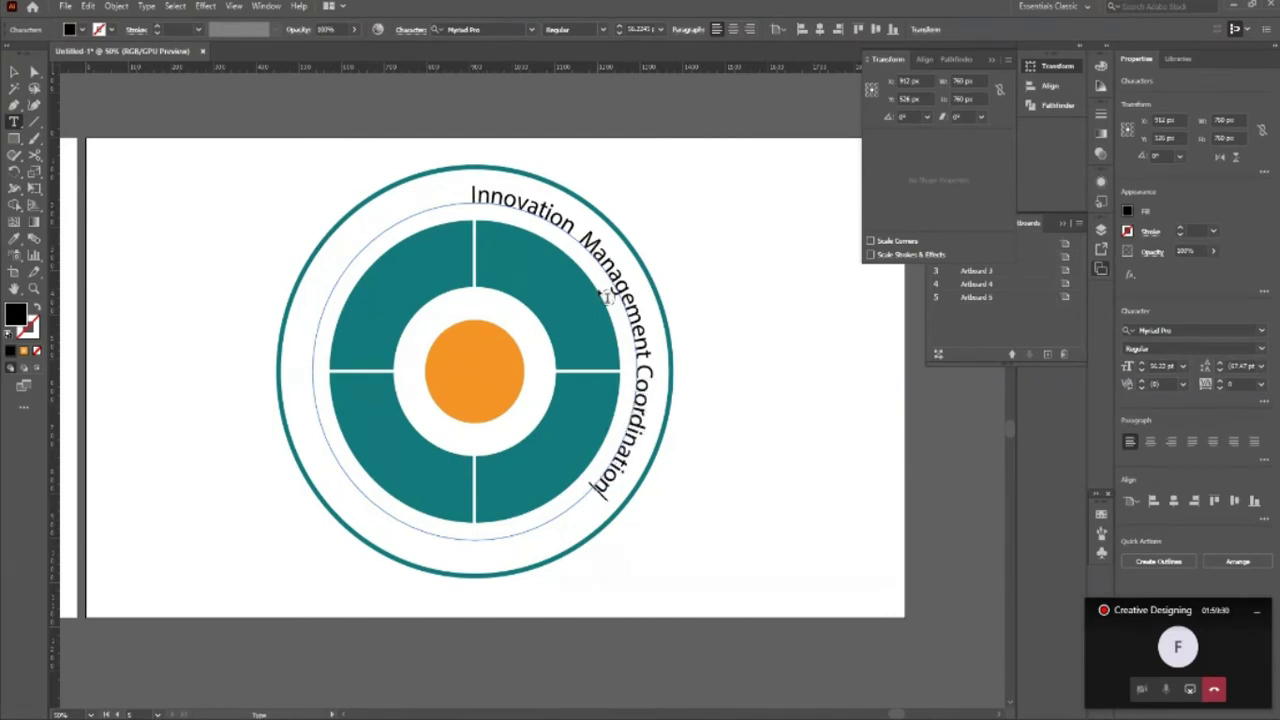
{"action": "key", "text": "Home"}
{"action": "key", "text": "ctrl+Right"}
{"action": "type", "text": "Traffic"}
{"action": "key", "text": "ctrl+Left"}
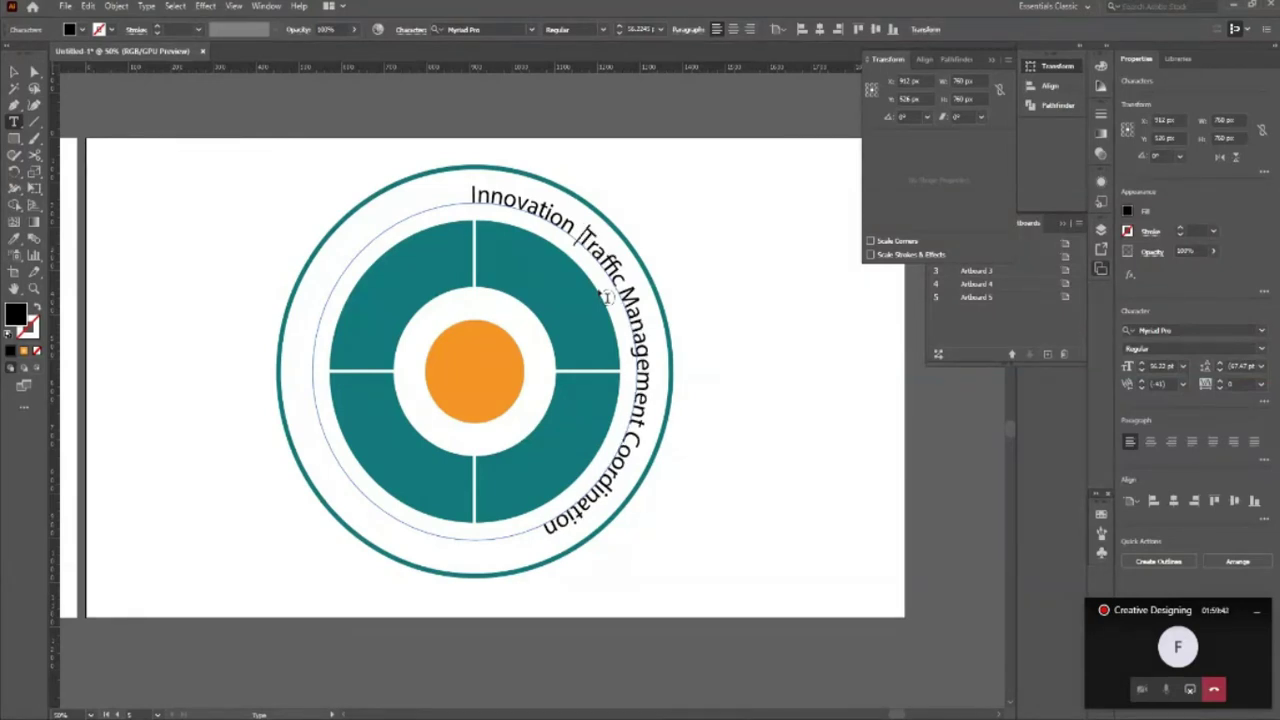
{"action": "key", "text": "Escape"}
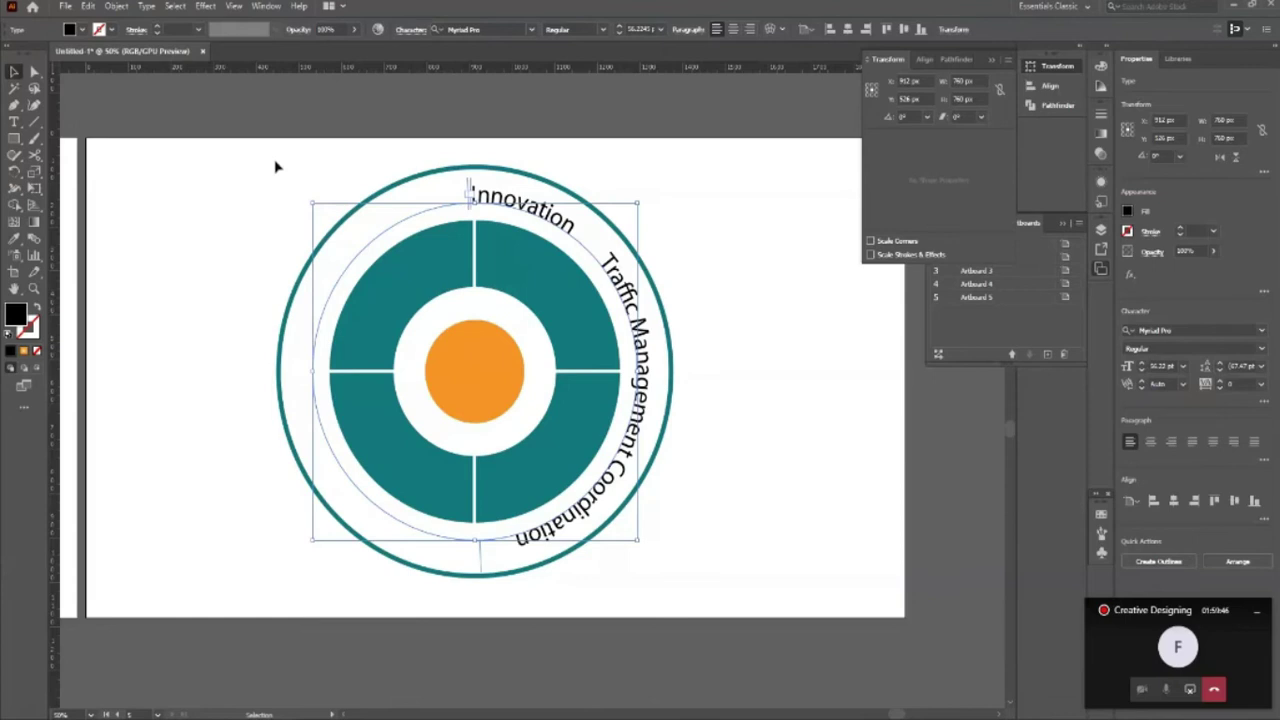
{"action": "mouse_move", "coordinate": [640, 197]}
{"action": "left_mouse_down"}
{"action": "mouse_move", "coordinate": [436, 199]}
{"action": "mouse_move", "coordinate": [386, 218]}
{"action": "left_mouse_up"}
Step: Rotate a copy of the path text 180° and check Flip in Type on a Path Options
{"action": "left_click", "coordinate": [737, 200]}
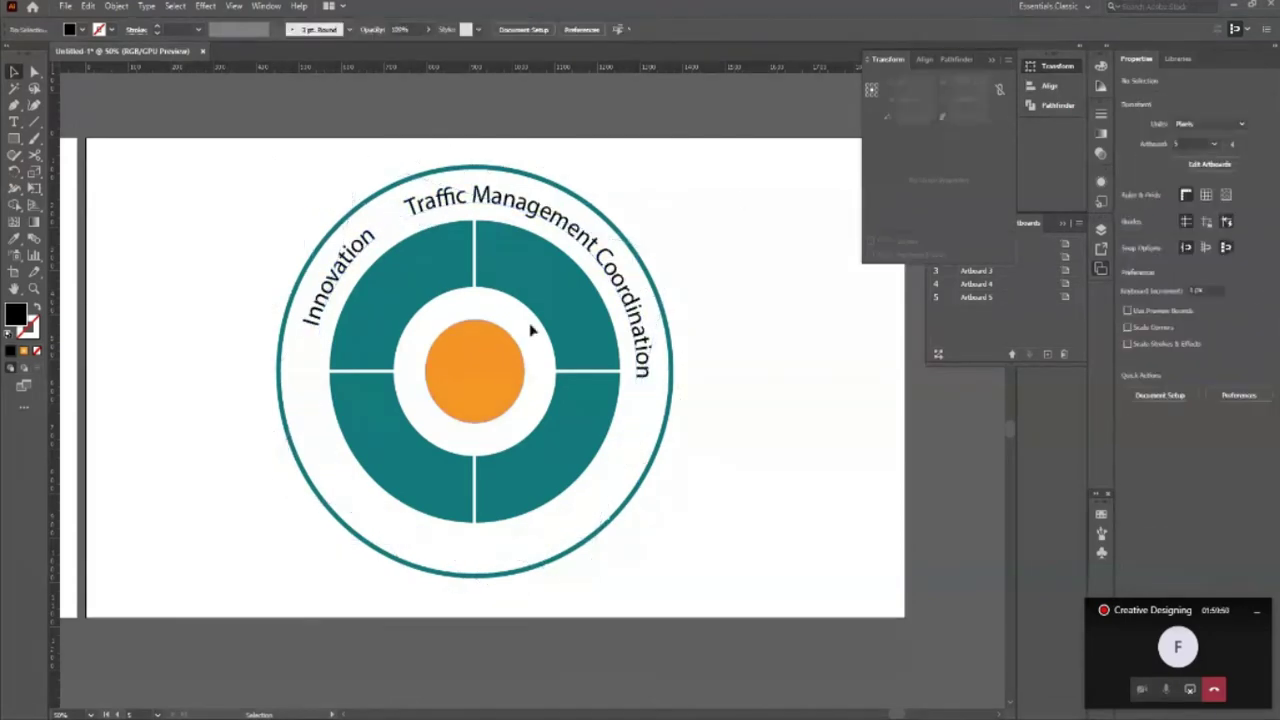
{"action": "left_click", "coordinate": [622, 387]}
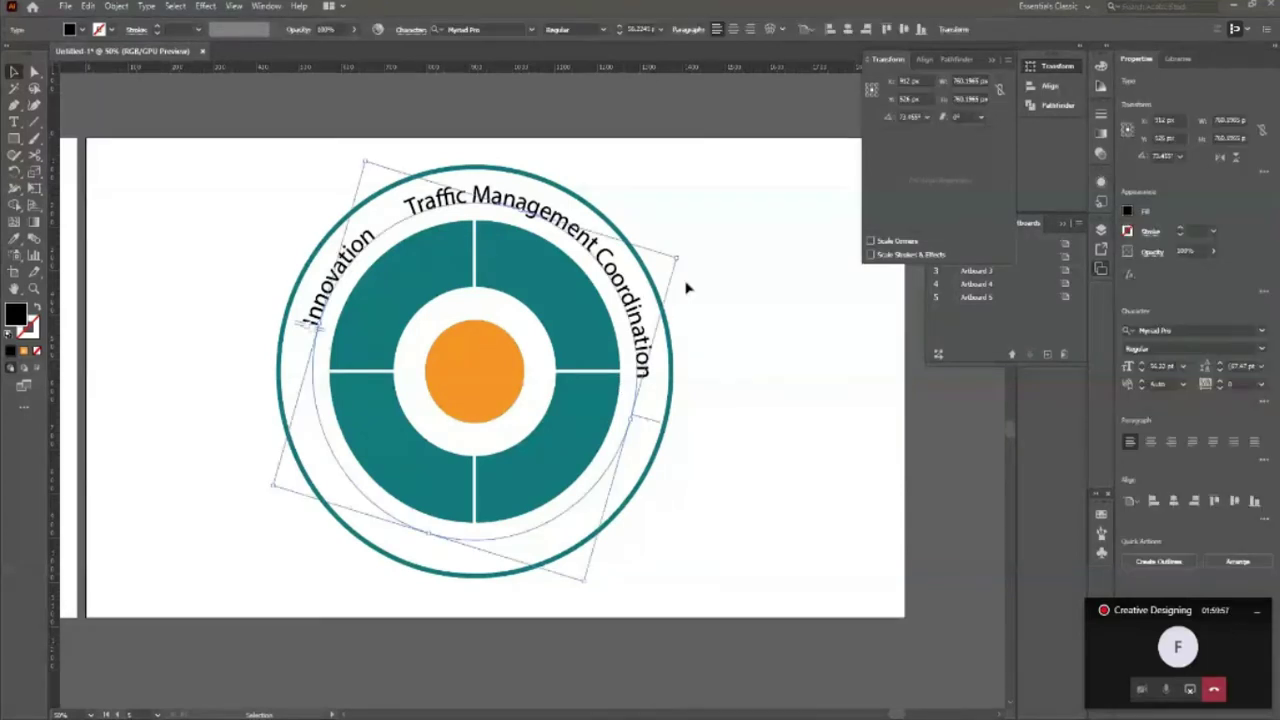
{"action": "left_click_drag", "start_coordinate": [686, 288], "coordinate": [300, 537]}
{"action": "left_click", "coordinate": [146, 6]}
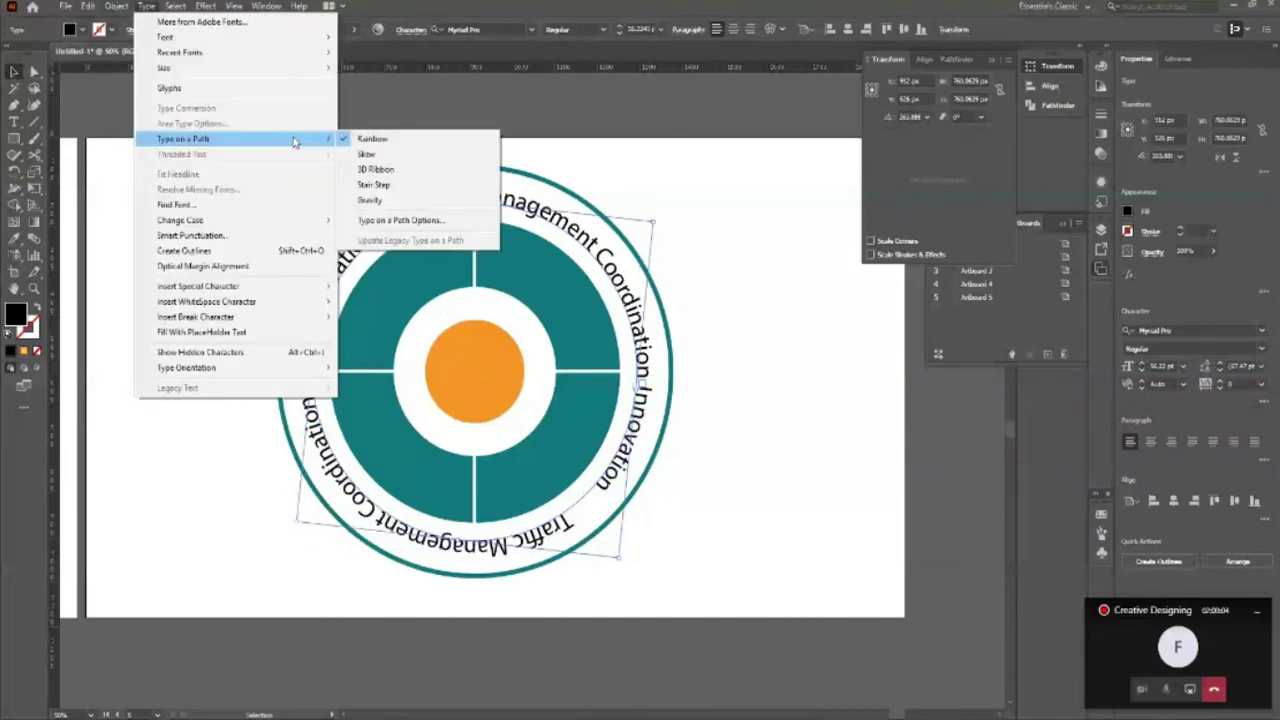
{"action": "left_click", "coordinate": [400, 221]}
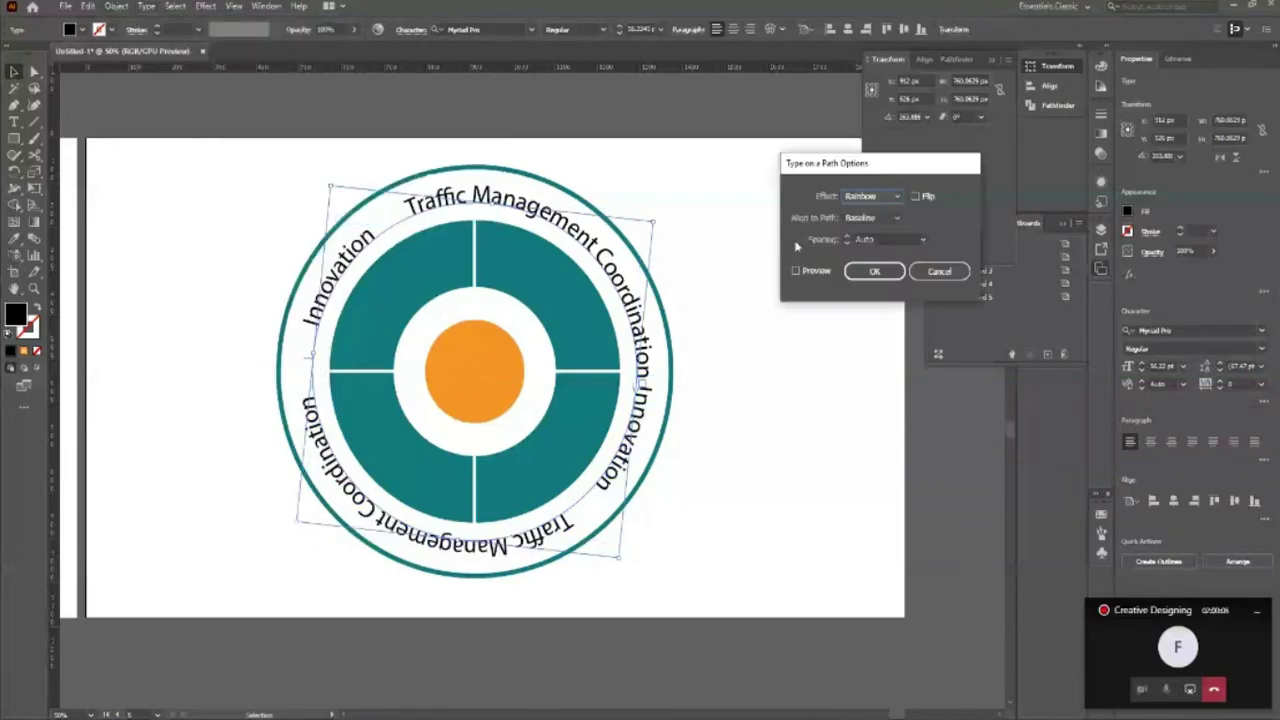
{"action": "left_click", "coordinate": [914, 196]}
{"action": "left_click", "coordinate": [897, 217]}
{"action": "left_click", "coordinate": [860, 265]}
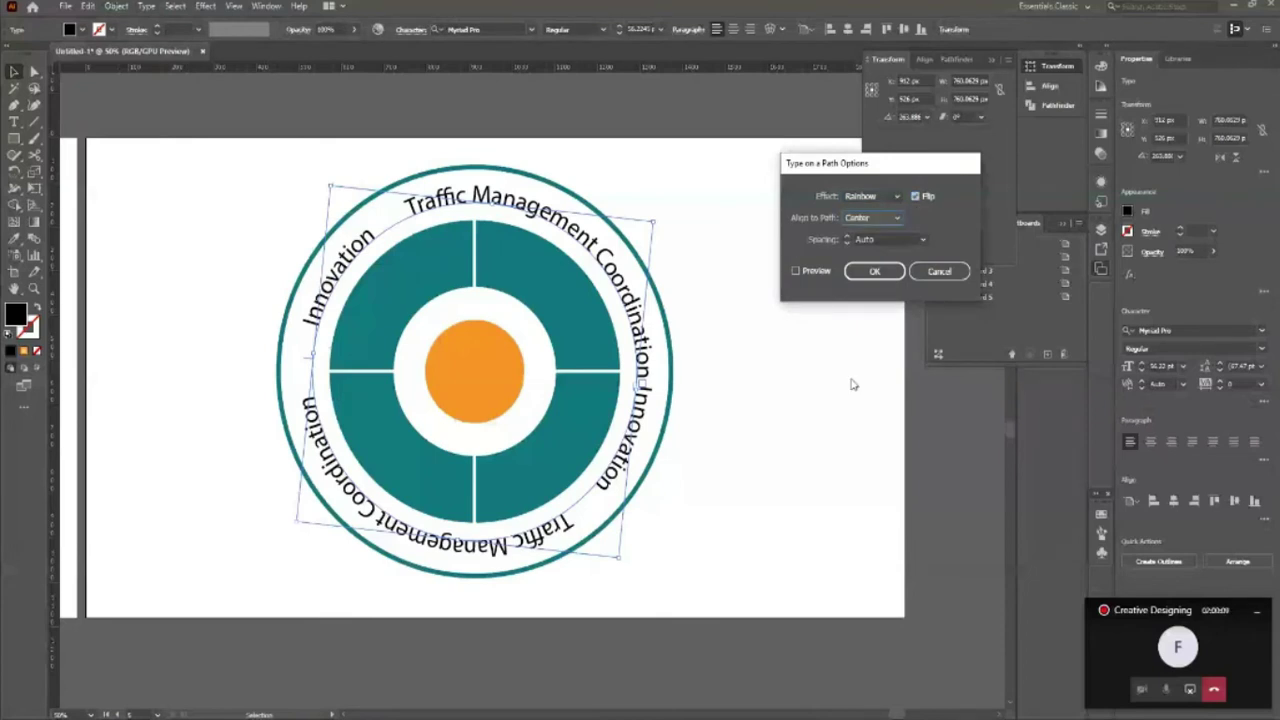
{"action": "left_click", "coordinate": [795, 271]}
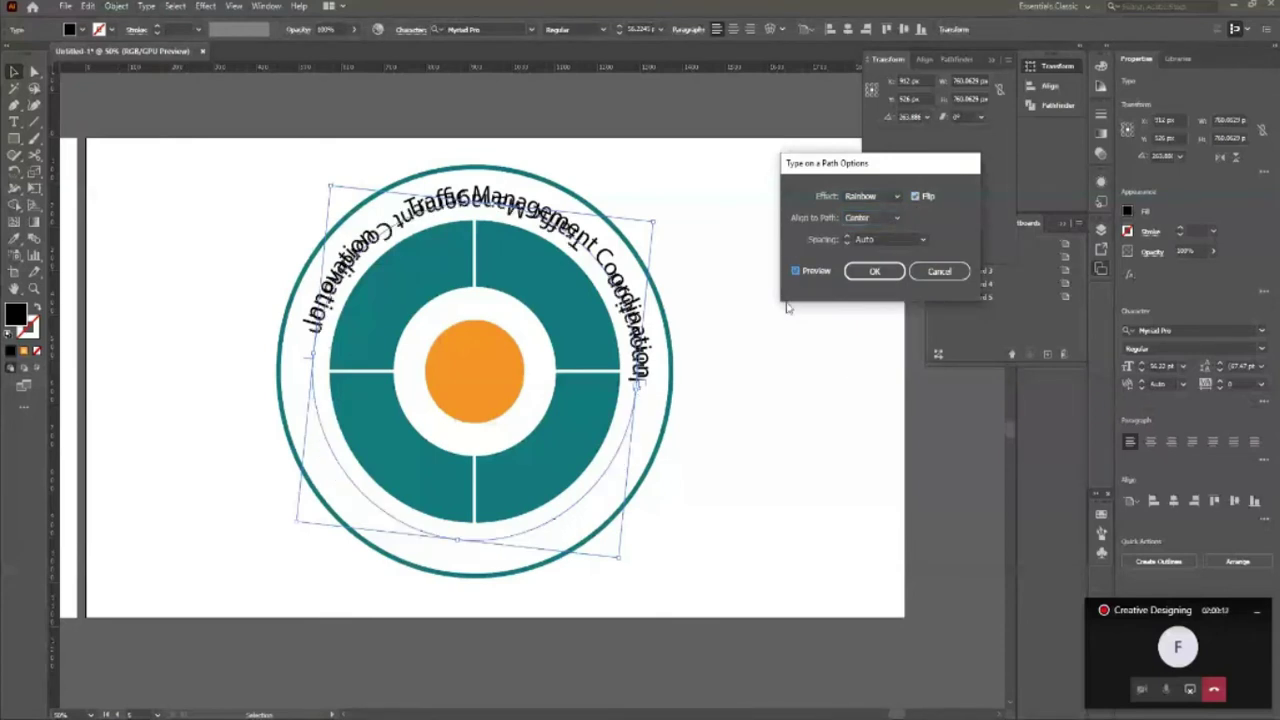
{"action": "left_click", "coordinate": [873, 271]}
Step: Rotate the flipped copy along the bottom and set Align to Path to Ascender
{"action": "mouse_move", "coordinate": [664, 224]}
{"action": "left_mouse_down"}
{"action": "mouse_move", "coordinate": [670, 242]}
{"action": "mouse_move", "coordinate": [288, 543]}
{"action": "left_mouse_up"}
{"action": "left_click", "coordinate": [771, 543]}
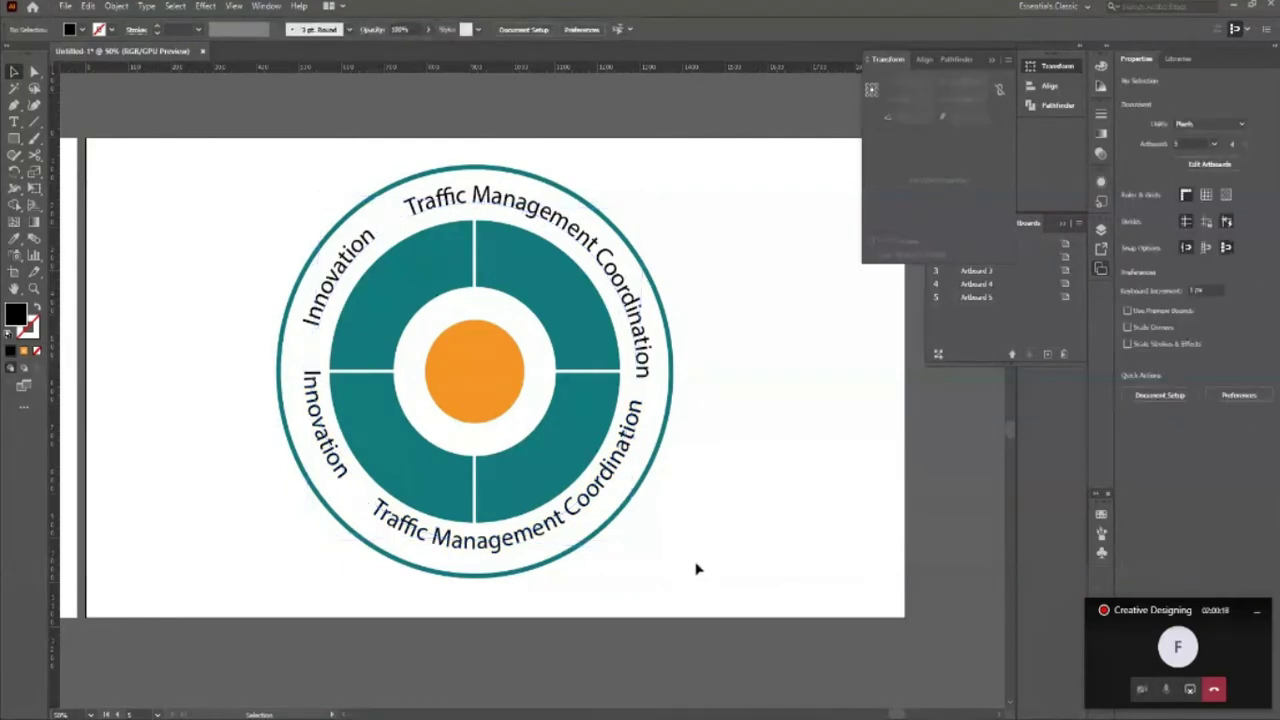
{"action": "left_click", "coordinate": [385, 525]}
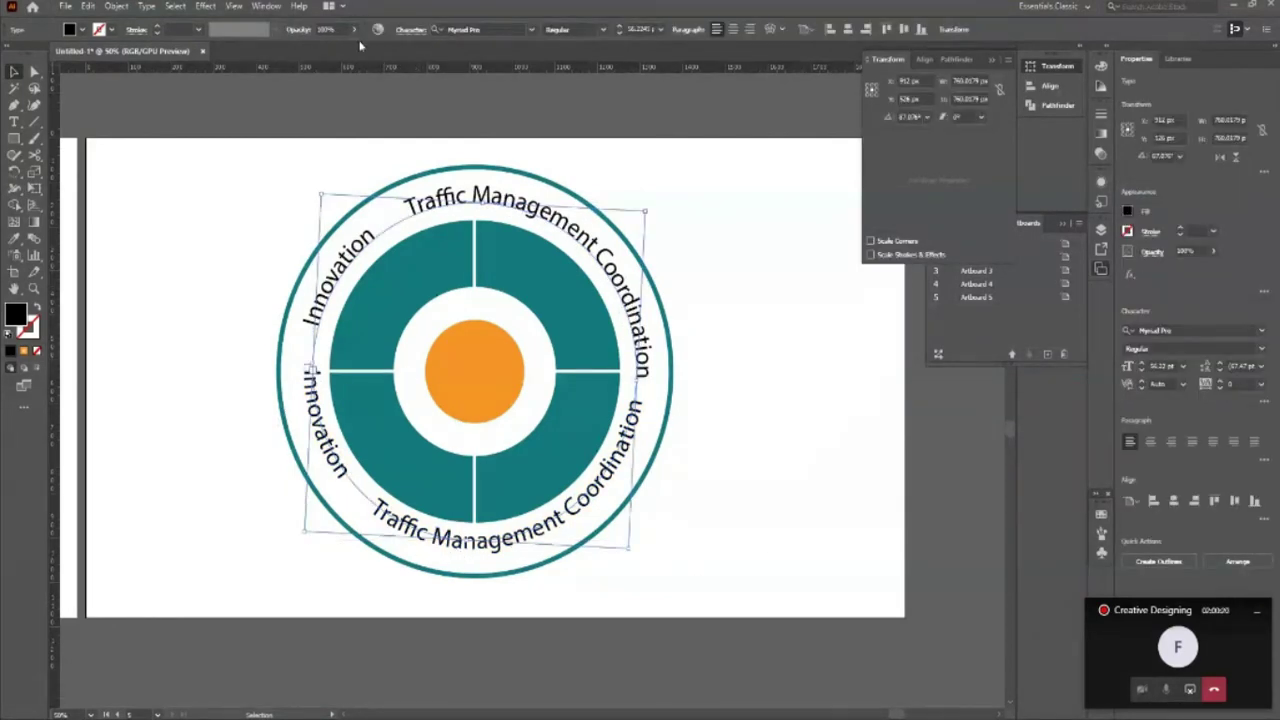
{"action": "left_click", "coordinate": [148, 8]}
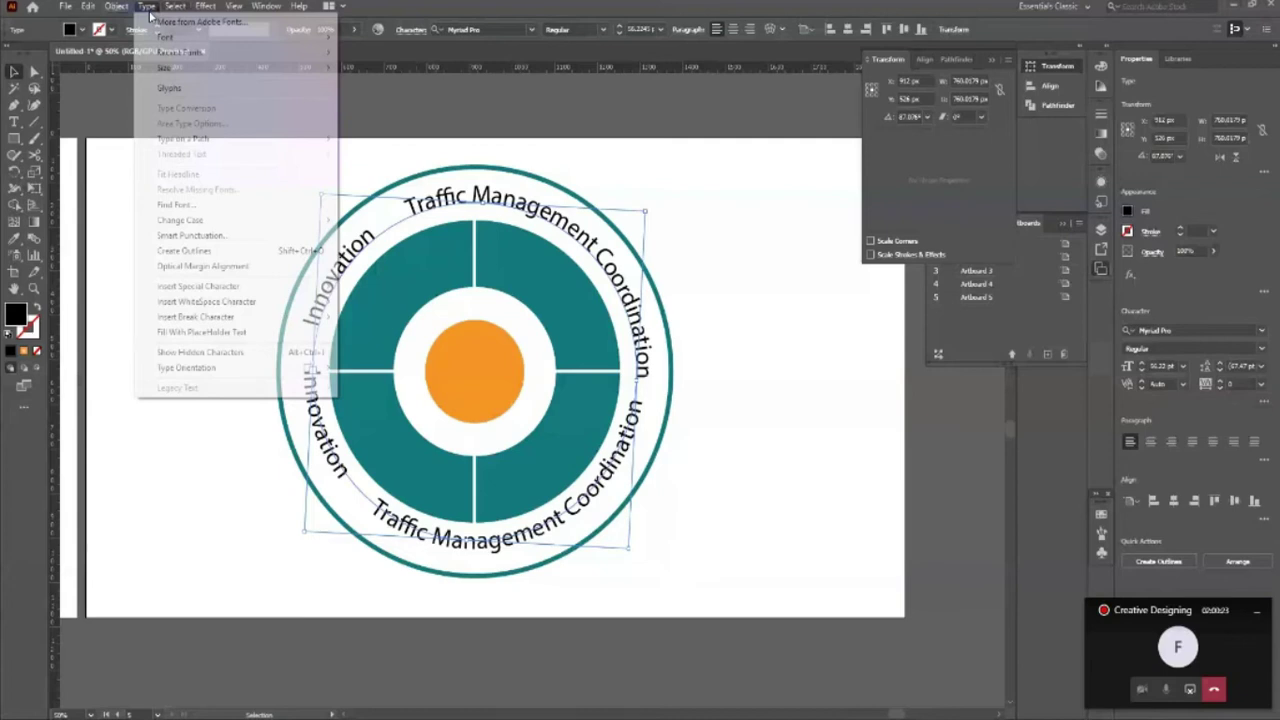
{"action": "left_click", "coordinate": [816, 271]}
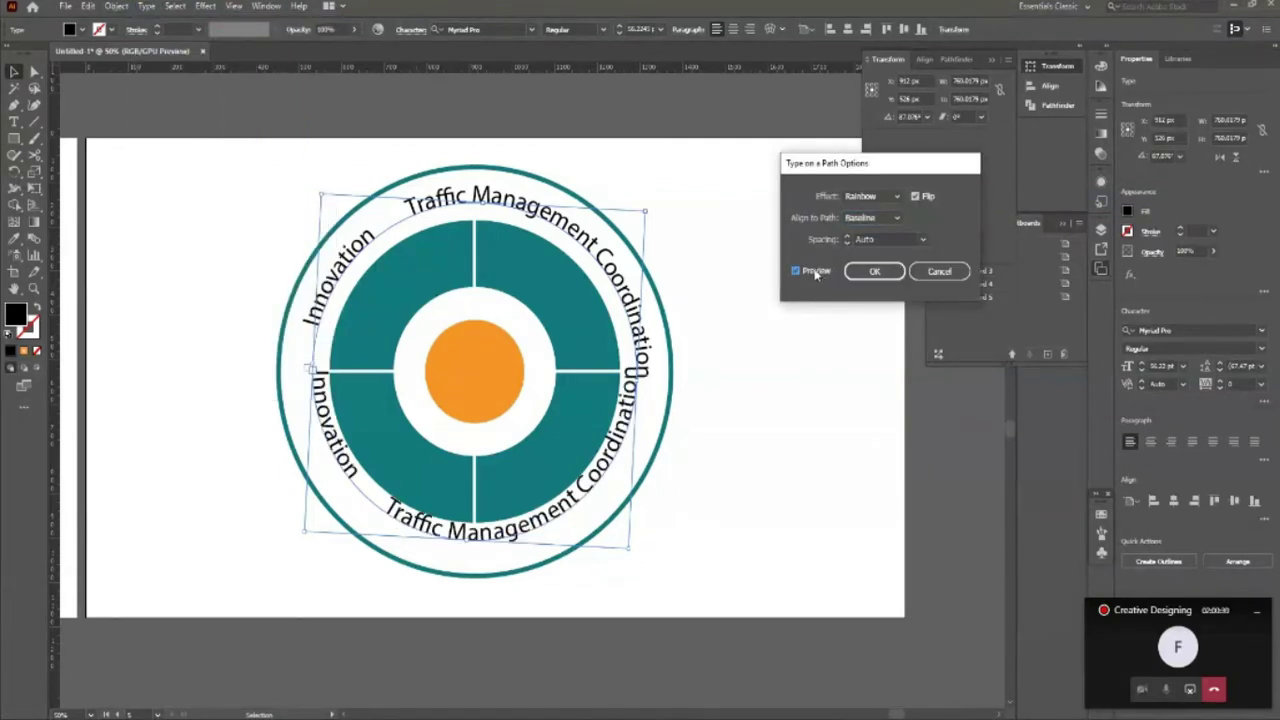
{"action": "left_click", "coordinate": [872, 217]}
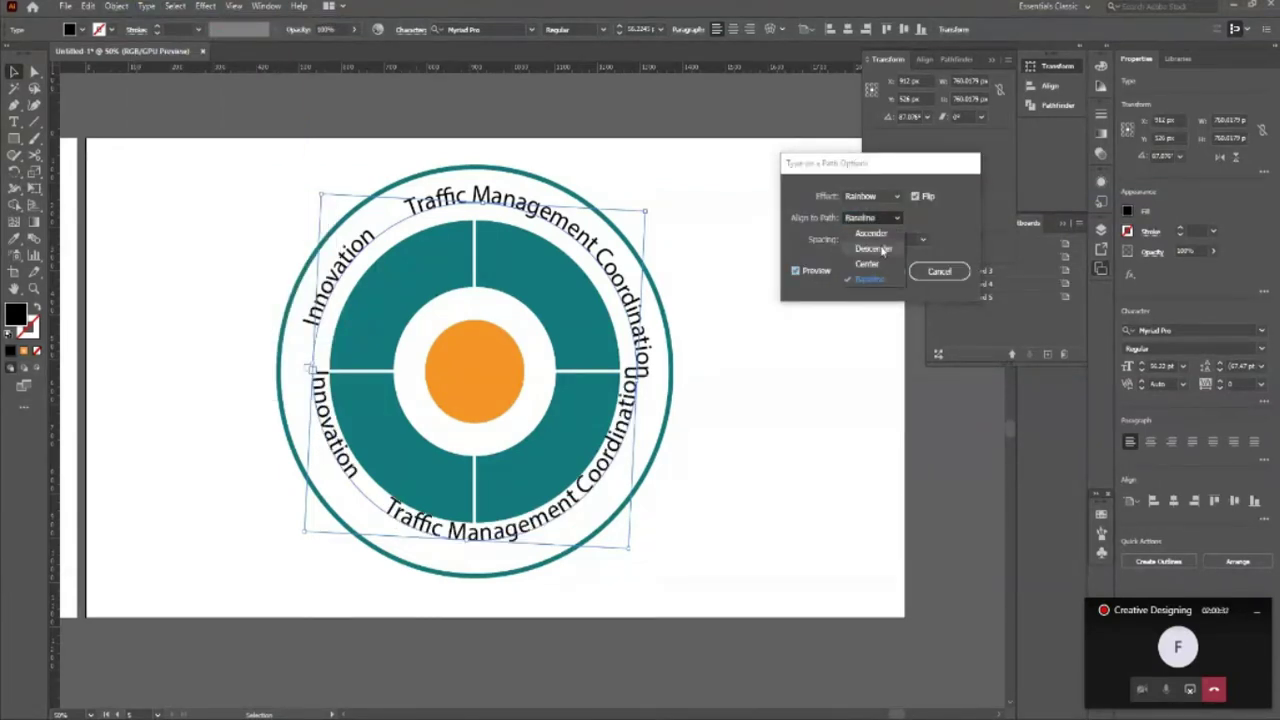
{"action": "left_click", "coordinate": [871, 233]}
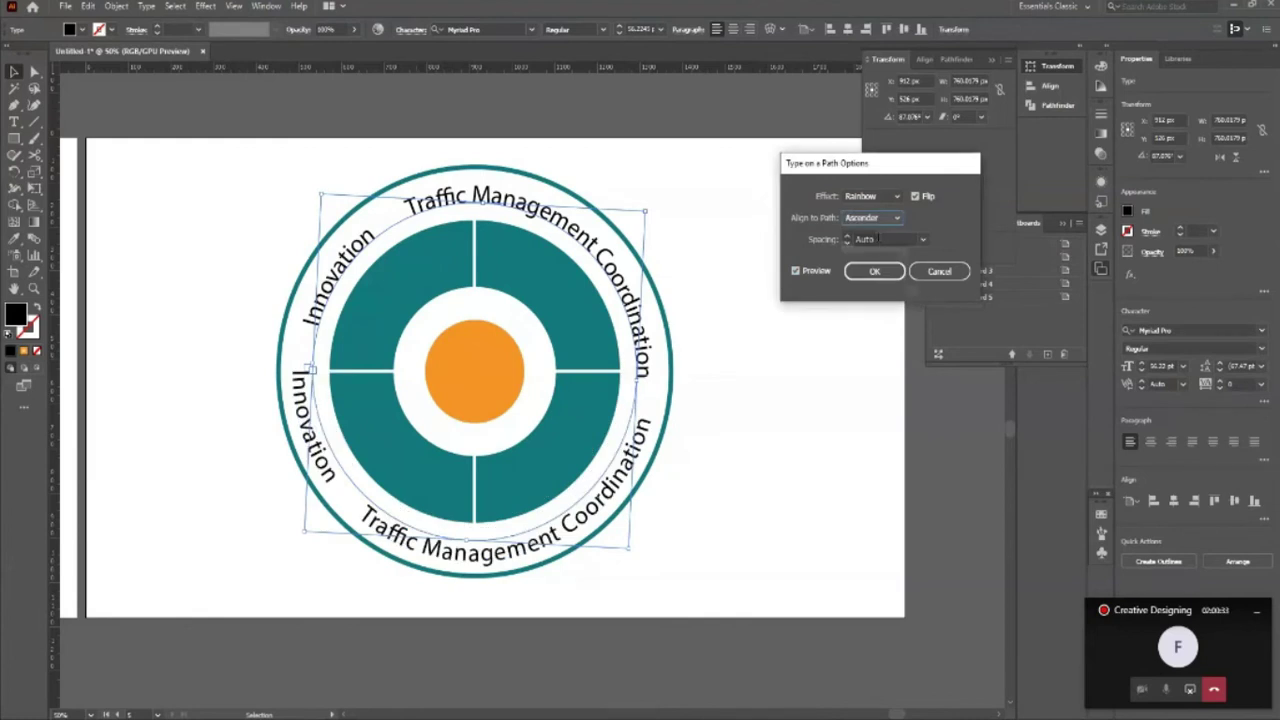
{"action": "left_click", "coordinate": [872, 276]}
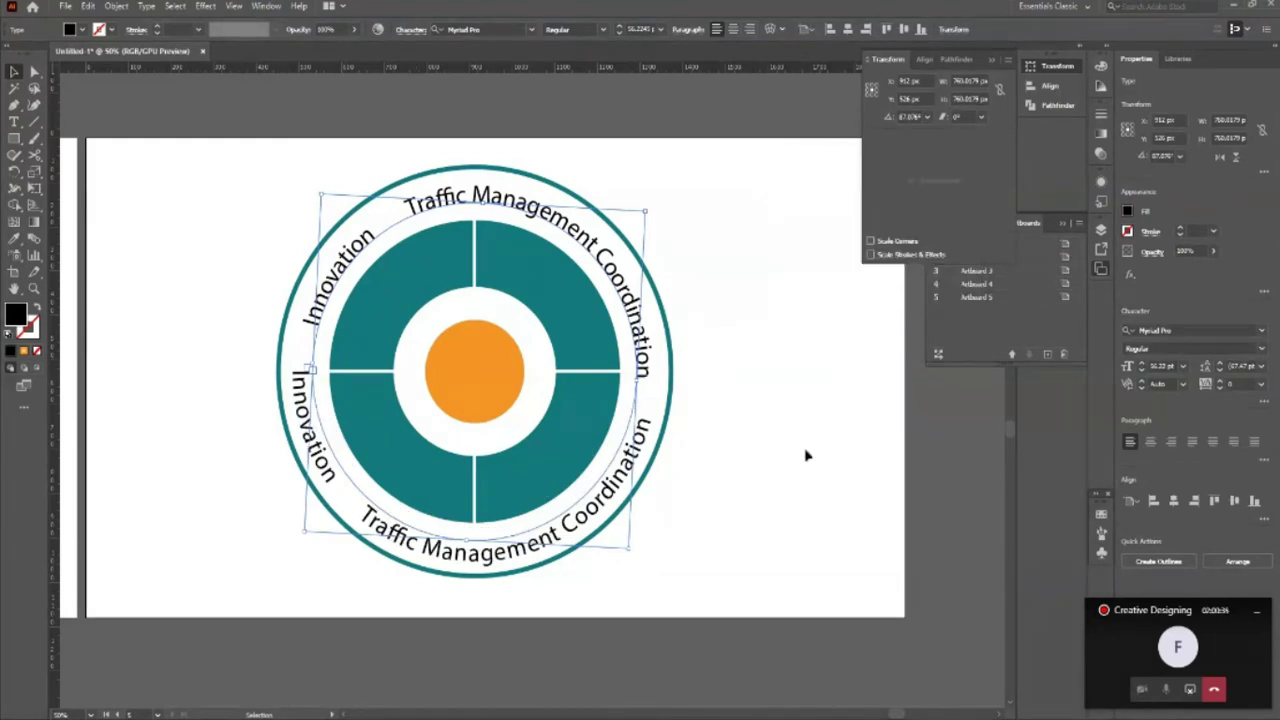
{"action": "left_click", "coordinate": [750, 534]}
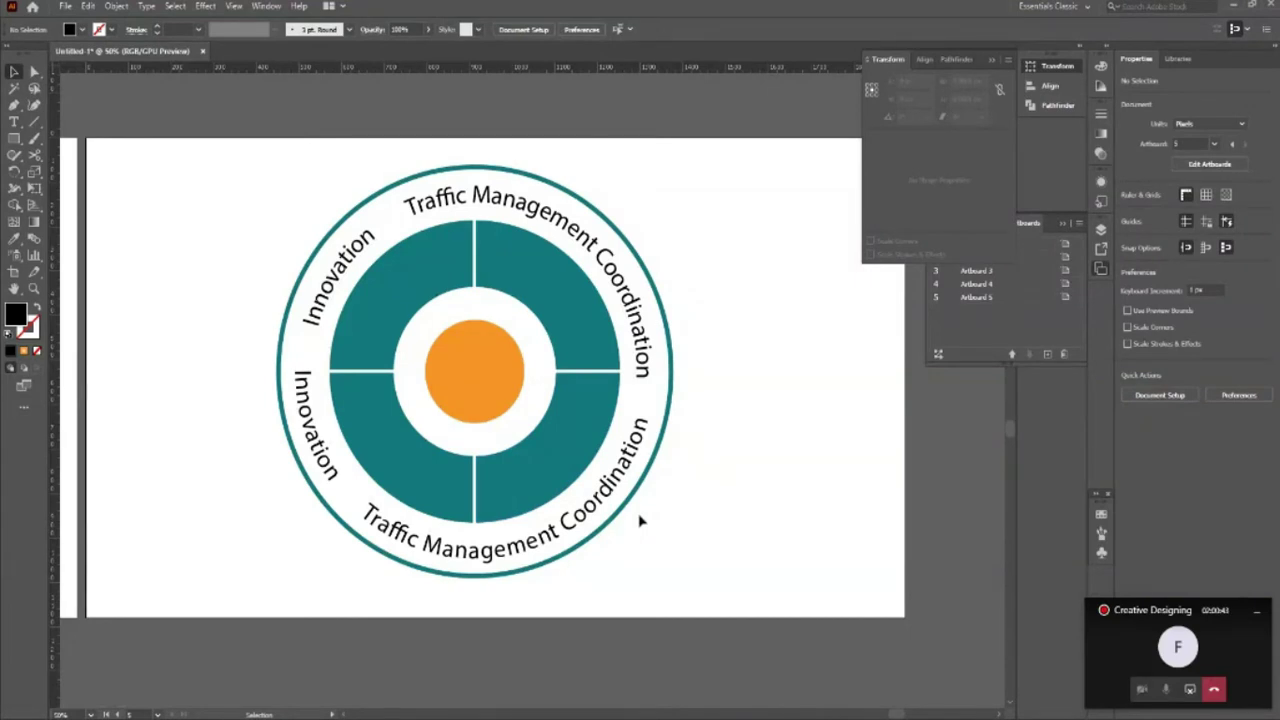
{"action": "key", "text": "z"}
{"action": "left_click_drag", "start_coordinate": [417, 299], "coordinate": [370, 234]}
{"action": "key", "text": "v"}
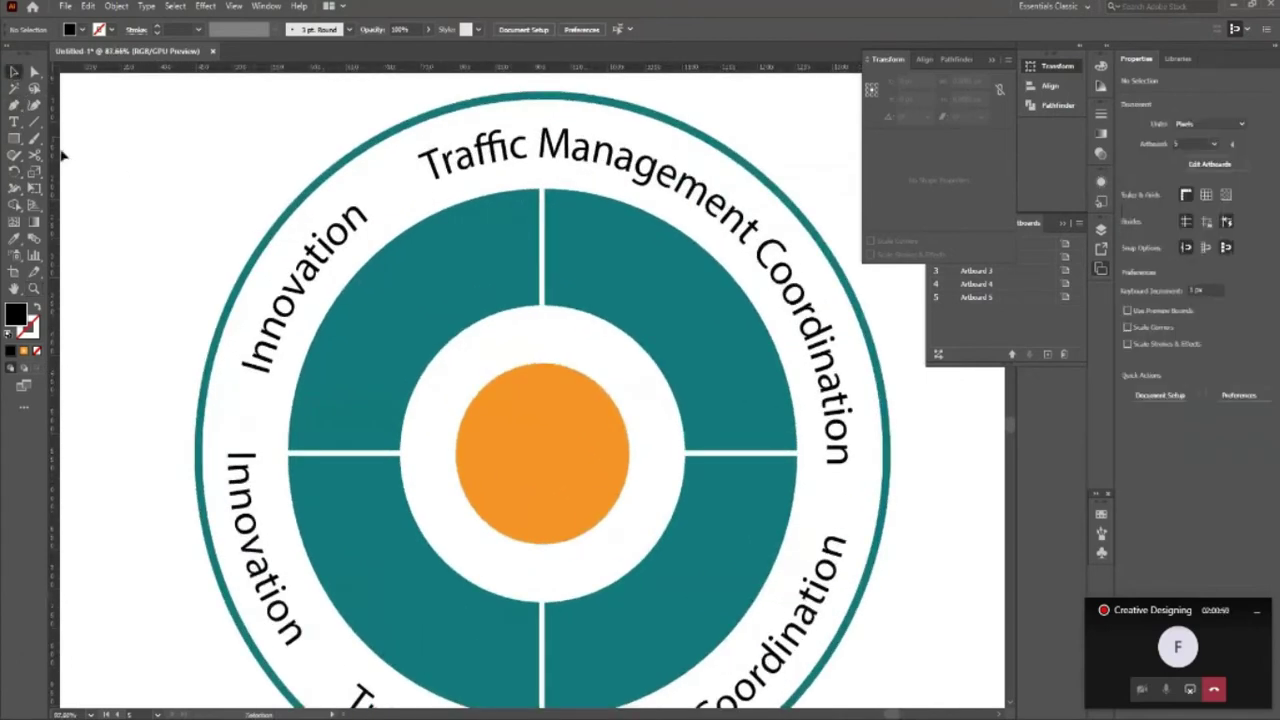
{"action": "left_click_drag", "start_coordinate": [14, 138], "coordinate": [76, 158]}
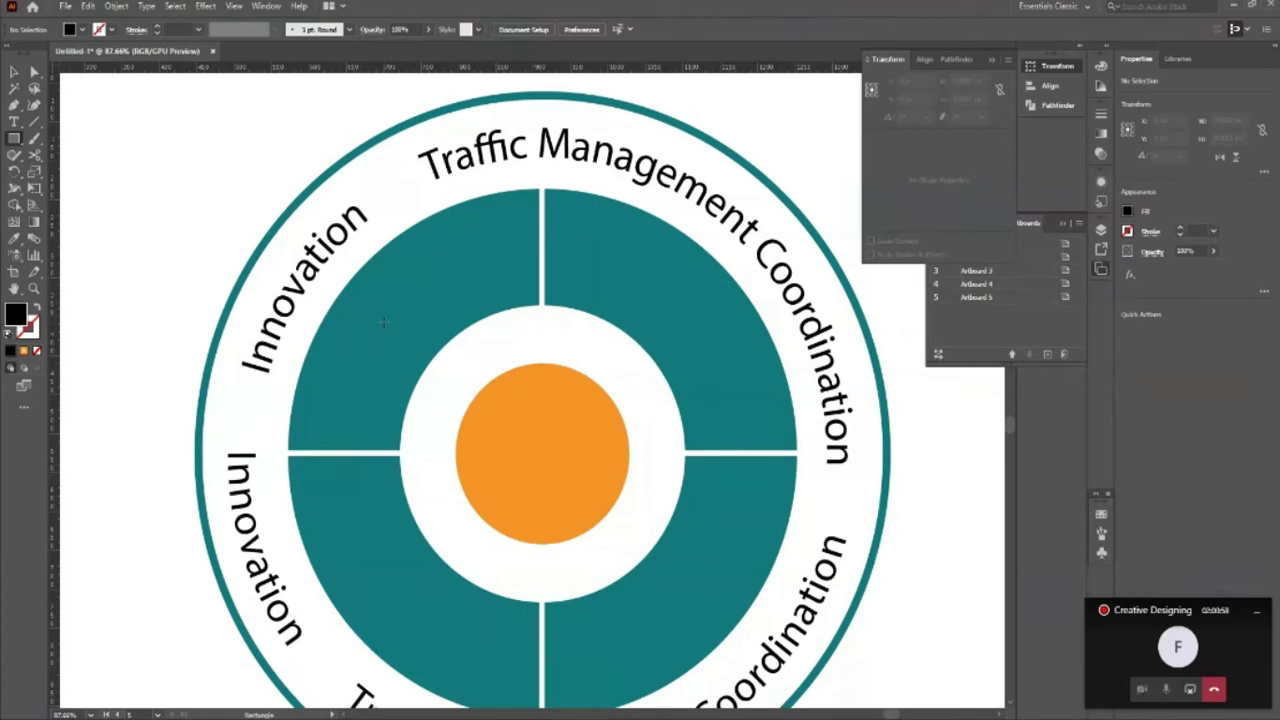
{"action": "left_click", "coordinate": [318, 663]}
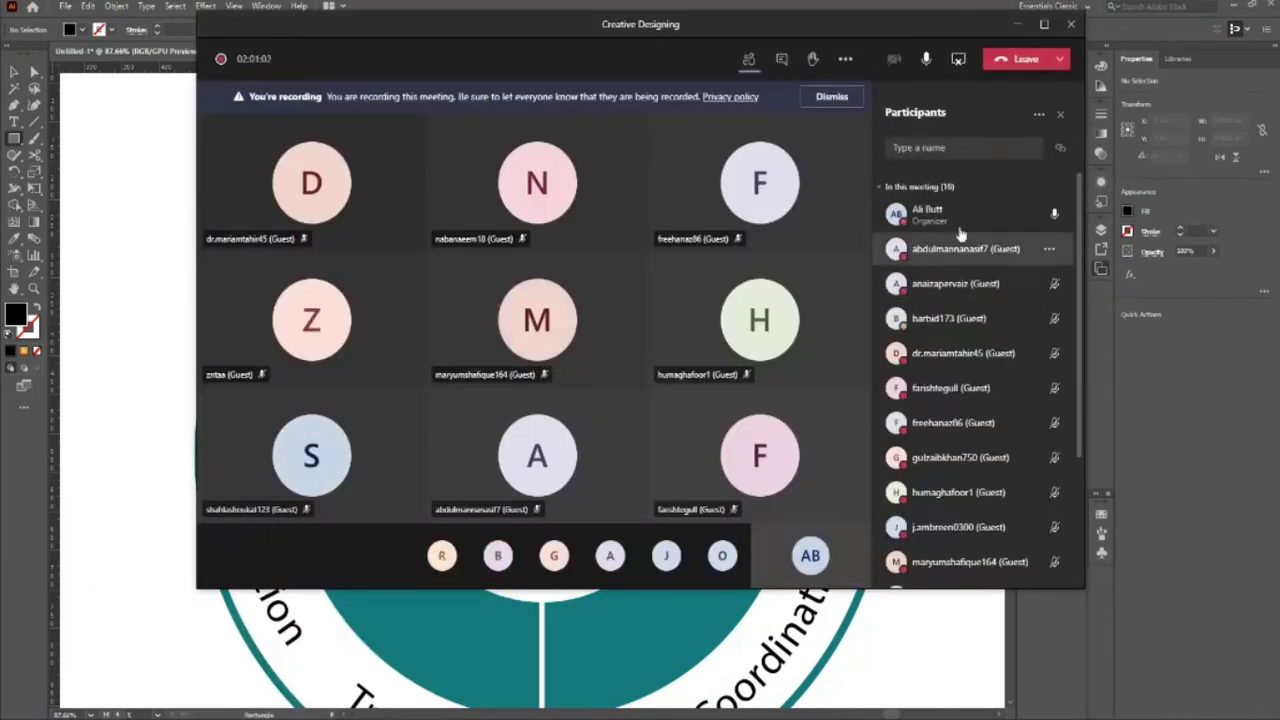
{"action": "left_click", "coordinate": [985, 36]}
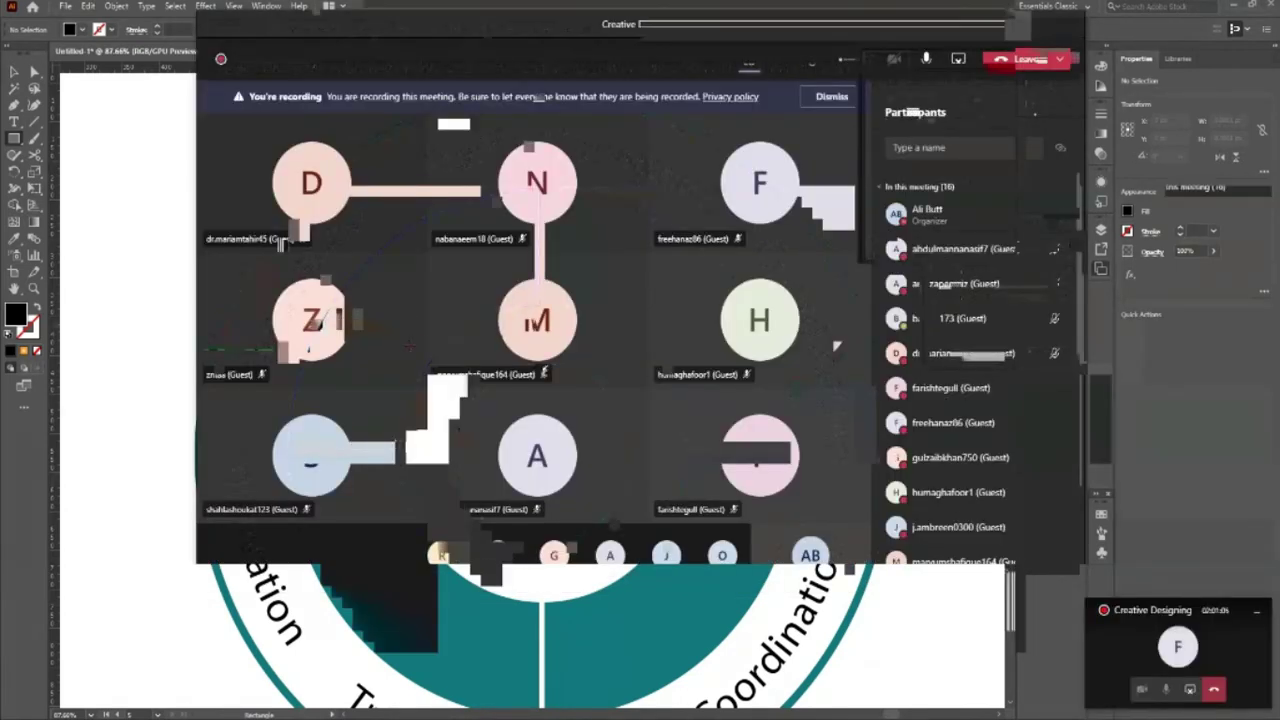
{"action": "left_click", "coordinate": [1014, 25]}
{"action": "scroll", "coordinate": [476, 321], "scroll_direction": "down", "scroll_amount": 3}
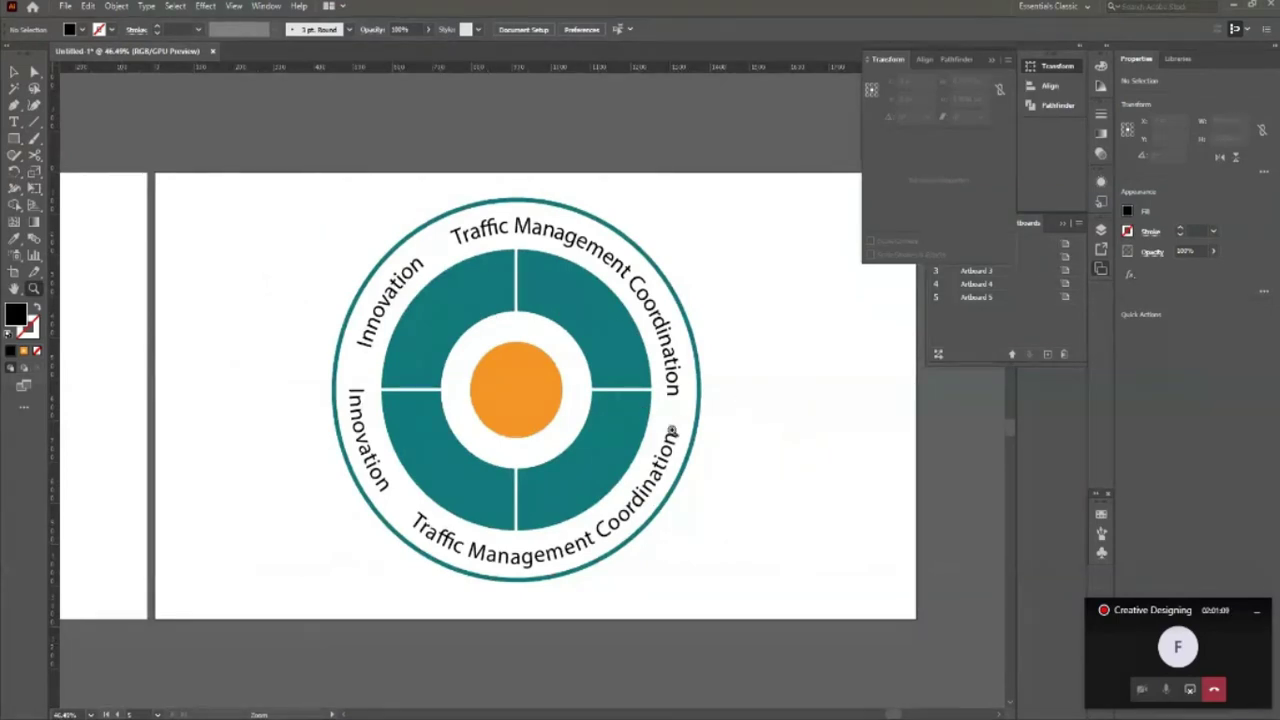
{"action": "left_click", "coordinate": [14, 71]}
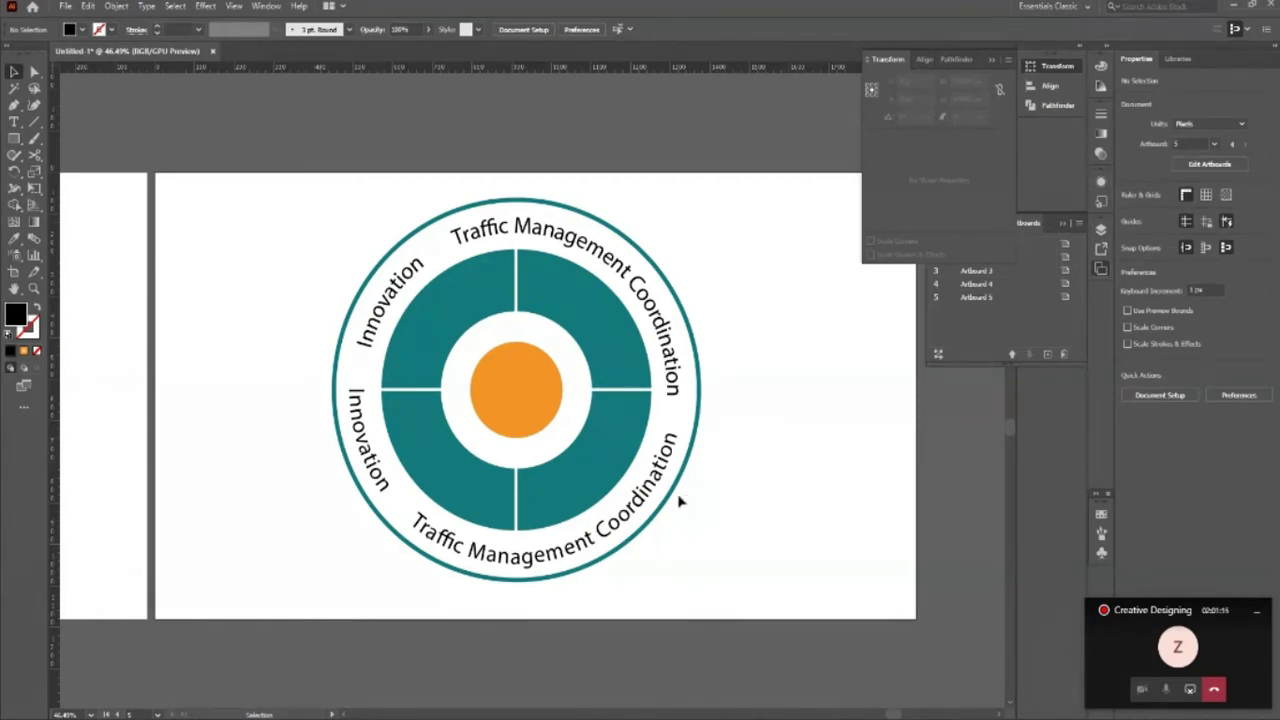
{"action": "key", "text": "z"}
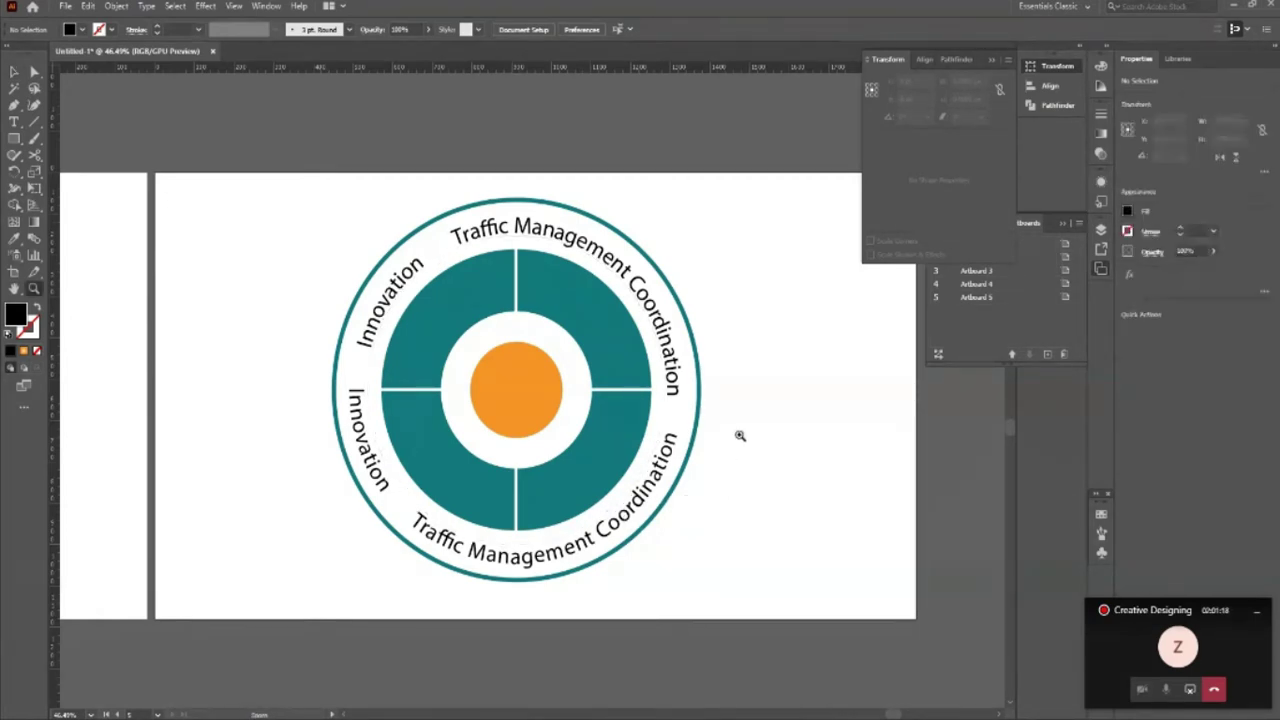
{"action": "left_click_drag", "start_coordinate": [753, 411], "coordinate": [778, 451]}
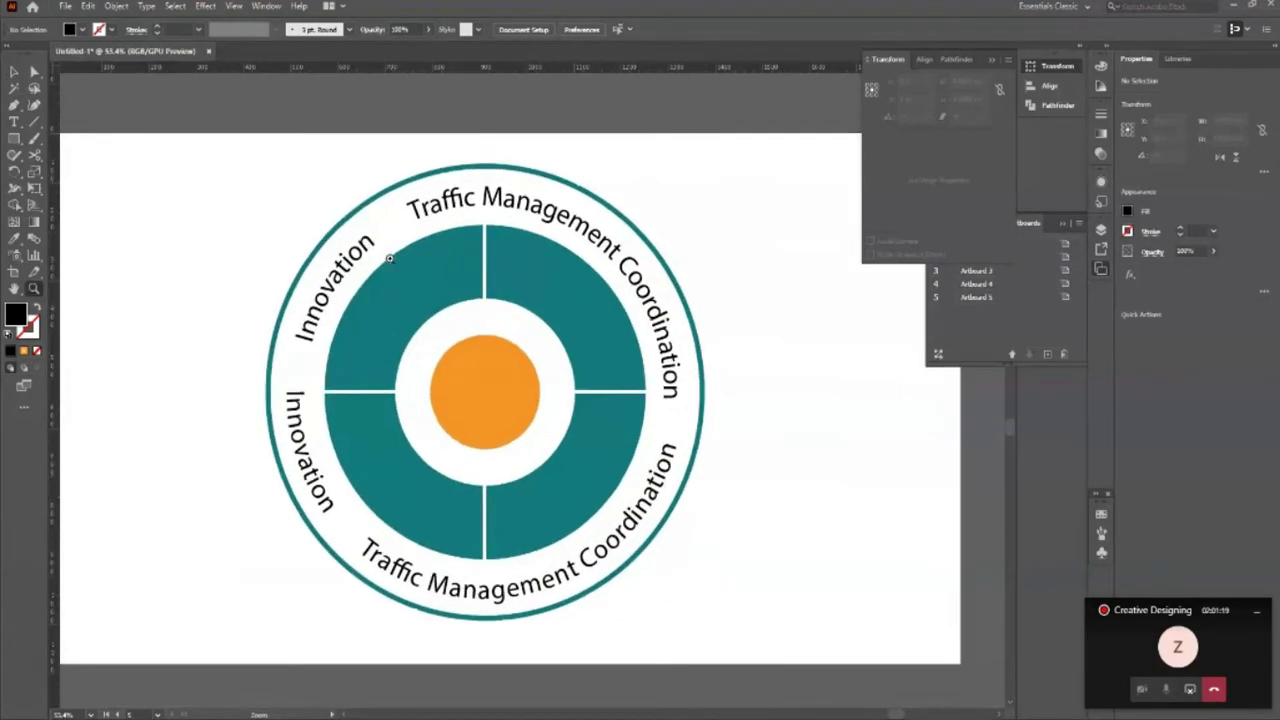
{"action": "left_click_drag", "start_coordinate": [376, 239], "coordinate": [445, 370]}
{"action": "left_click_drag", "start_coordinate": [380, 292], "coordinate": [428, 357]}
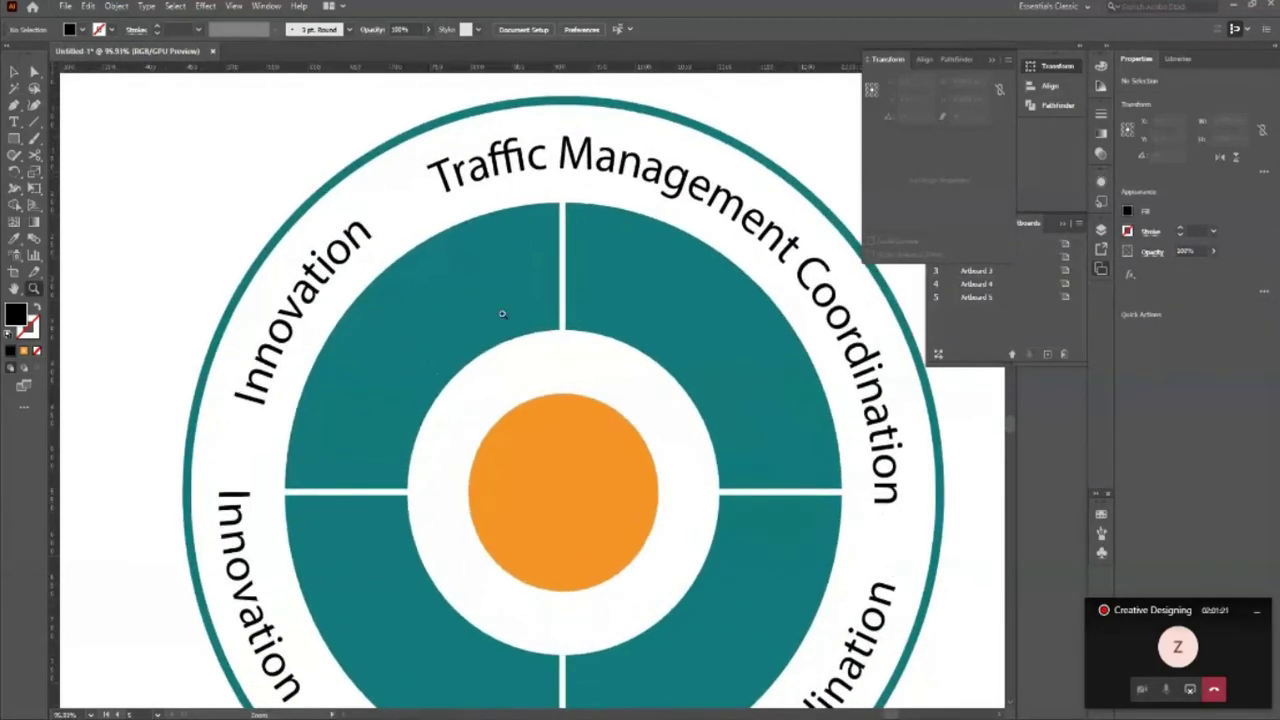
{"action": "left_click_drag", "start_coordinate": [506, 314], "coordinate": [316, 314]}
{"action": "left_click_drag", "start_coordinate": [257, 280], "coordinate": [271, 300]}
{"action": "key", "text": "v"}
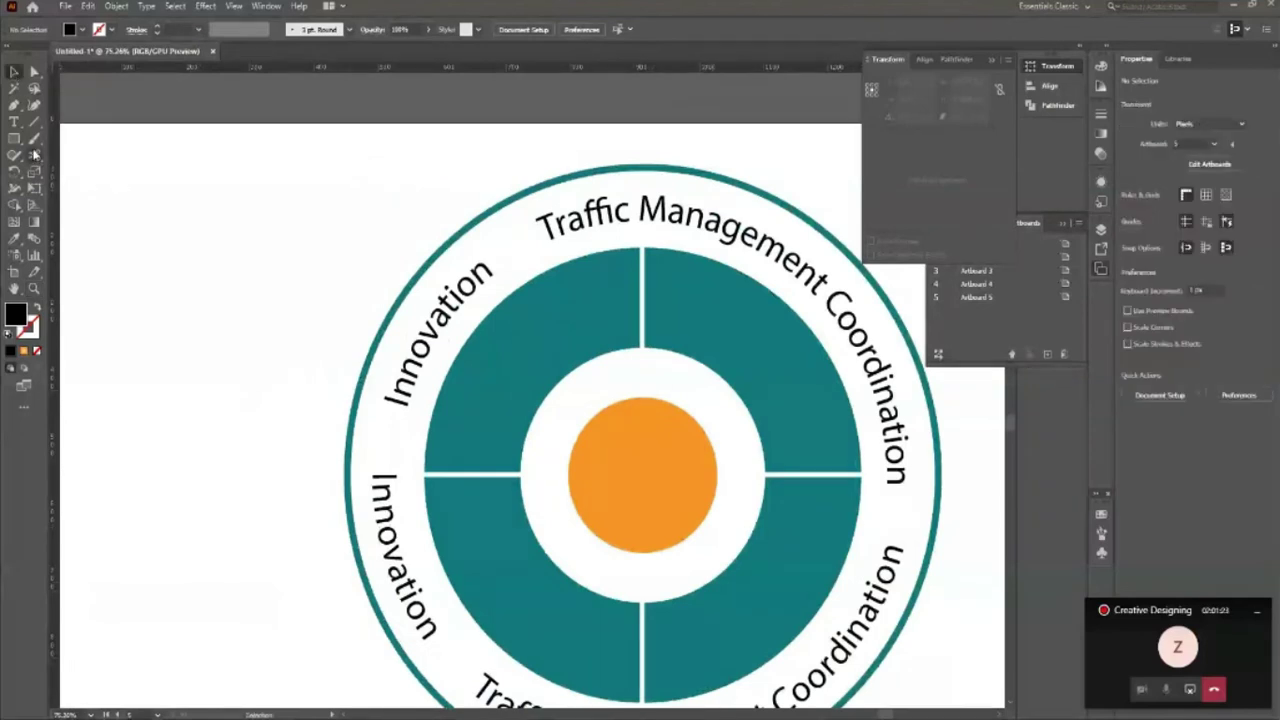
{"action": "left_click_drag", "start_coordinate": [13, 141], "coordinate": [84, 139]}
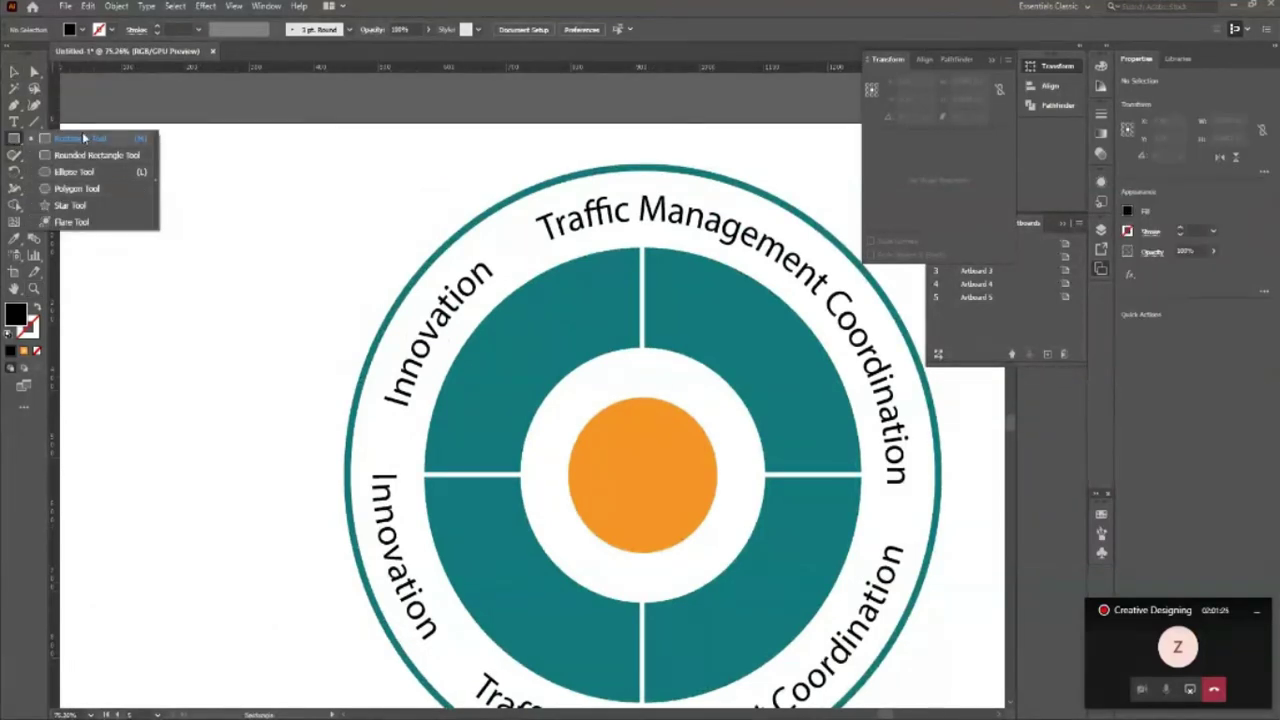
Step: Draw a black rectangle left of the ring and round its top corners into an arch
{"action": "mouse_move", "coordinate": [212, 306]}
{"action": "left_mouse_down"}
{"action": "mouse_move", "coordinate": [254, 358]}
{"action": "mouse_move", "coordinate": [267, 354]}
{"action": "left_mouse_up"}
{"action": "key", "text": "v"}
{"action": "left_click", "coordinate": [257, 240]}
{"action": "mouse_move", "coordinate": [183, 299]}
{"action": "left_mouse_down"}
{"action": "mouse_move", "coordinate": [231, 336]}
{"action": "mouse_move", "coordinate": [300, 340]}
{"action": "left_mouse_up"}
{"action": "key", "text": "v"}
{"action": "left_click", "coordinate": [420, 425]}
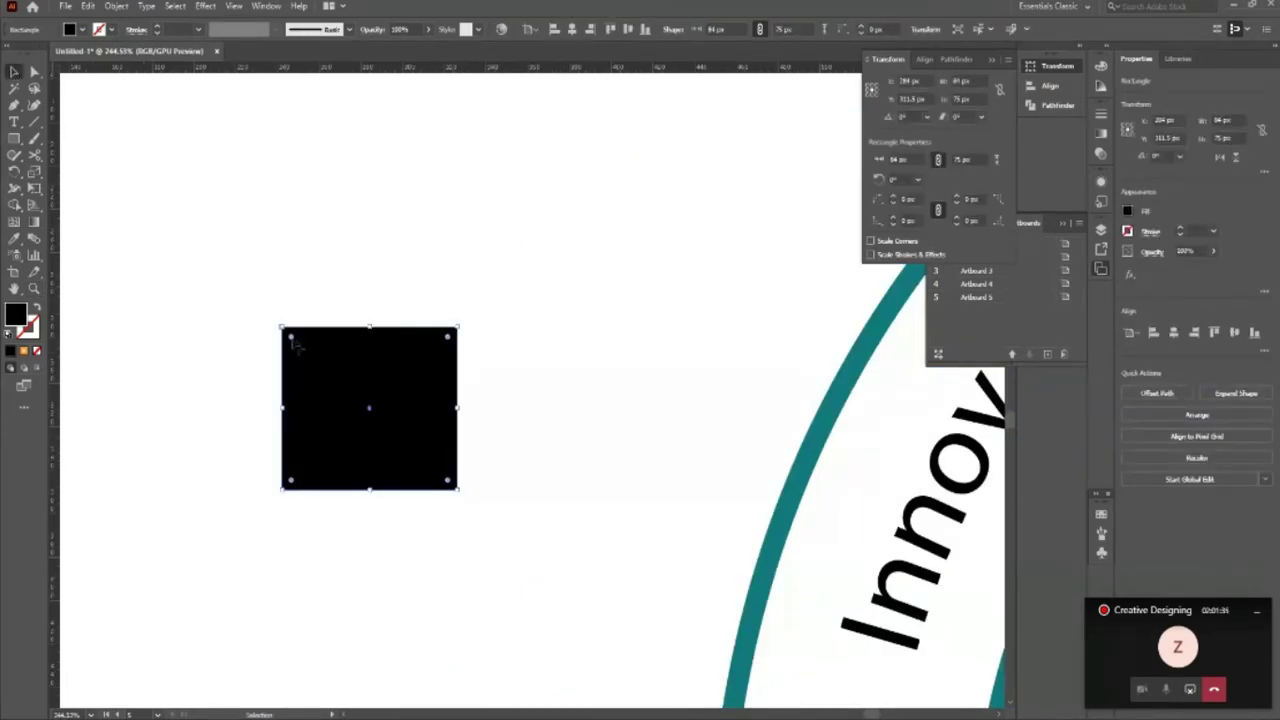
{"action": "left_click_drag", "start_coordinate": [447, 338], "coordinate": [391, 391]}
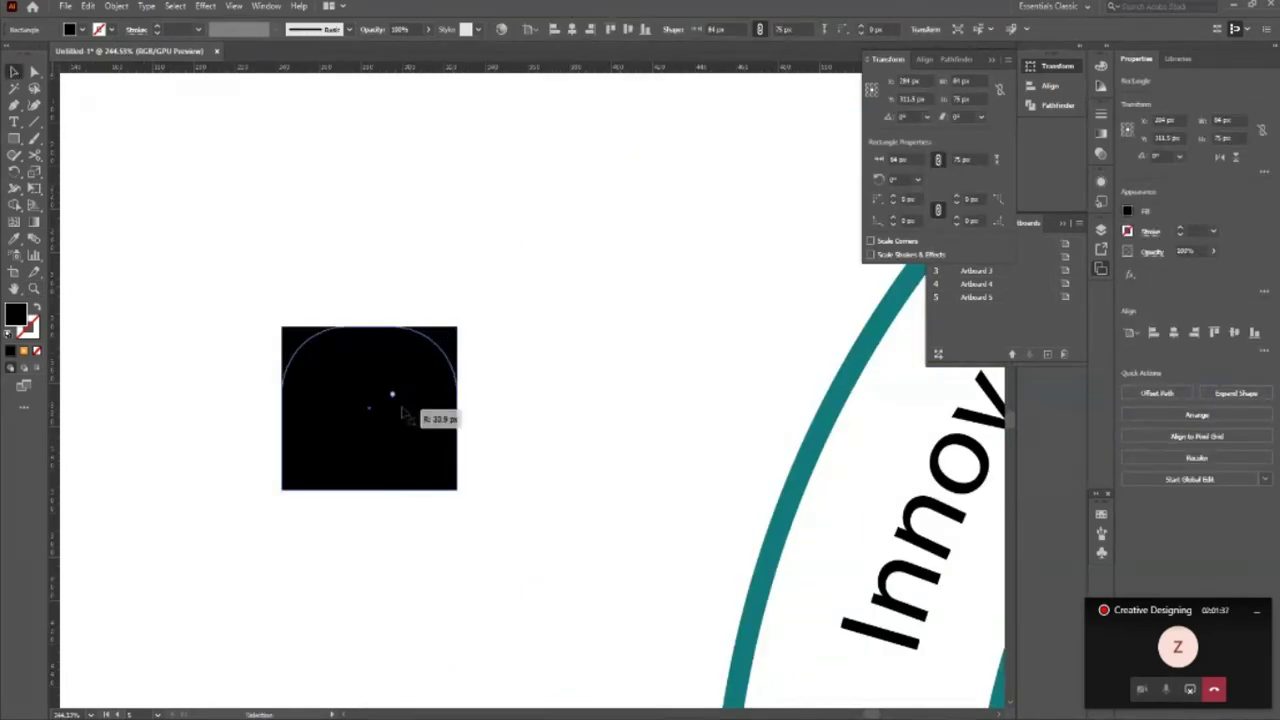
{"action": "left_click", "coordinate": [441, 301]}
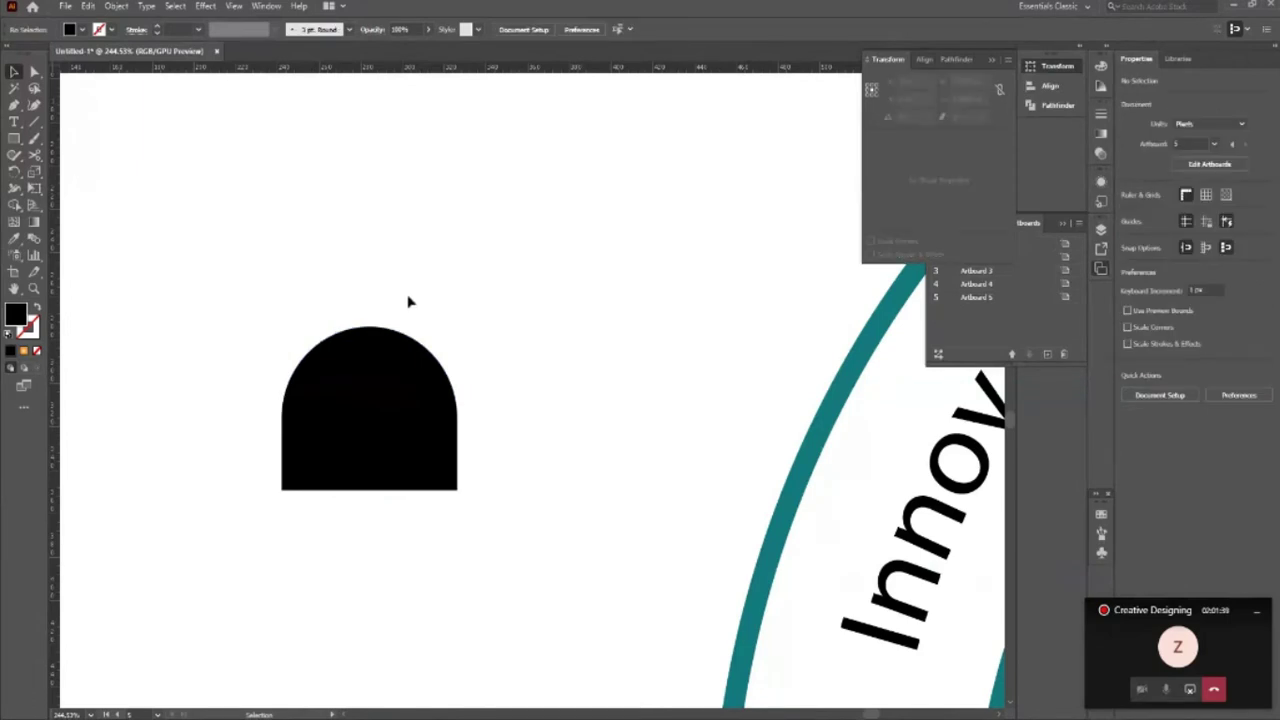
Step: Draw a circle head above the arch and centre it horizontally over it
{"action": "key", "text": "l"}
{"action": "left_click_drag", "start_coordinate": [414, 314], "coordinate": [326, 228]}
{"action": "key", "text": "v"}
{"action": "left_click", "coordinate": [420, 409], "text": "shift"}
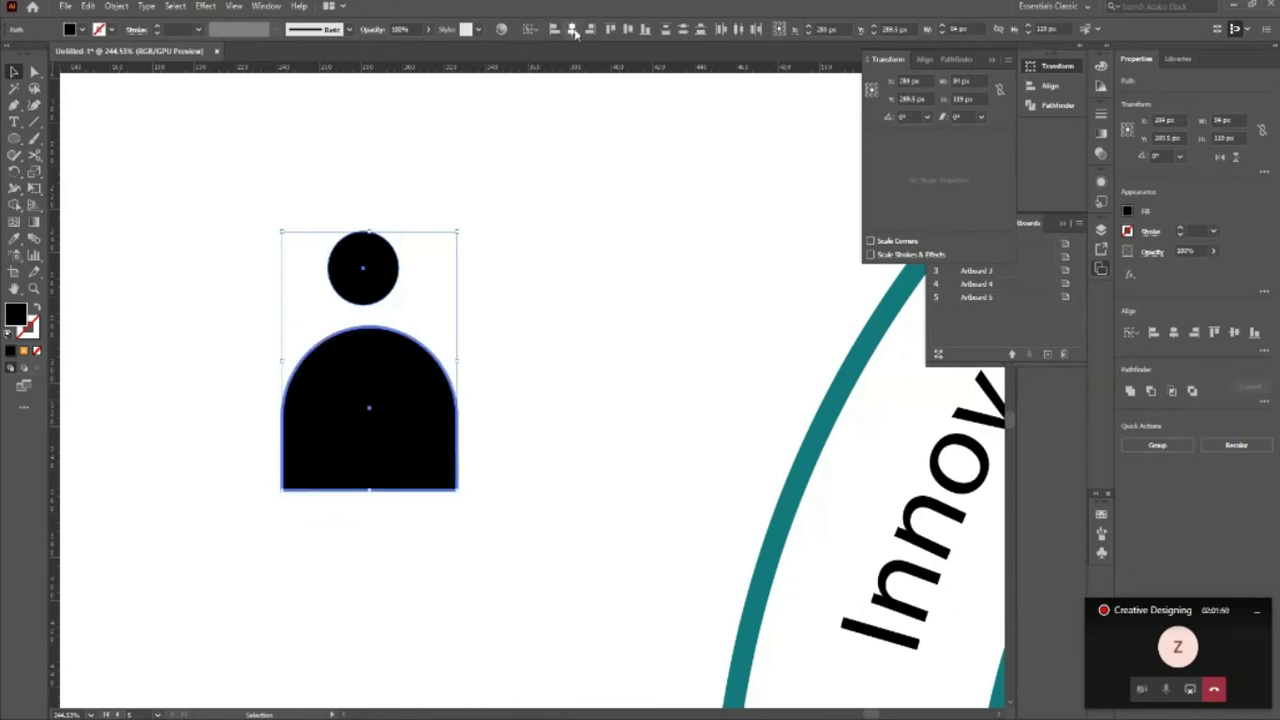
{"action": "left_click", "coordinate": [573, 29]}
{"action": "left_click", "coordinate": [551, 338]}
Step: Shorten the arch body, then marquee-select head and body together
{"action": "left_click", "coordinate": [370, 438]}
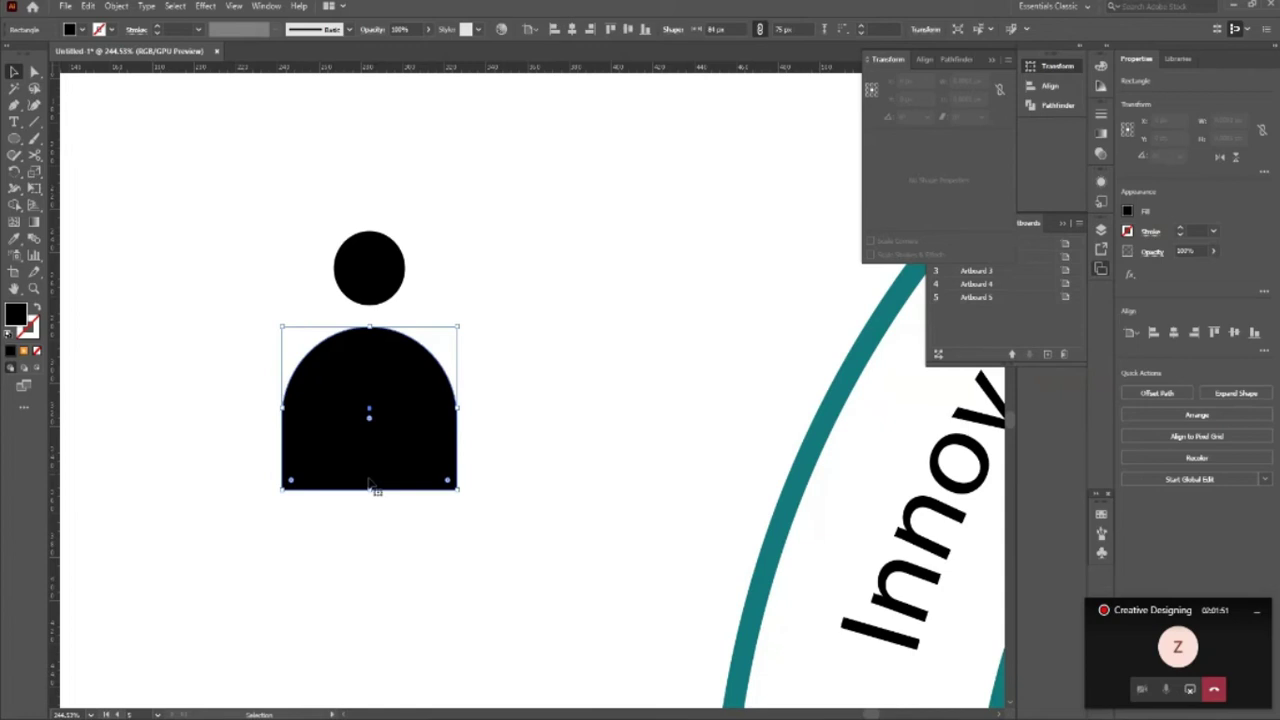
{"action": "left_click_drag", "start_coordinate": [370, 487], "coordinate": [370, 431]}
{"action": "left_click_drag", "start_coordinate": [399, 268], "coordinate": [399, 279]}
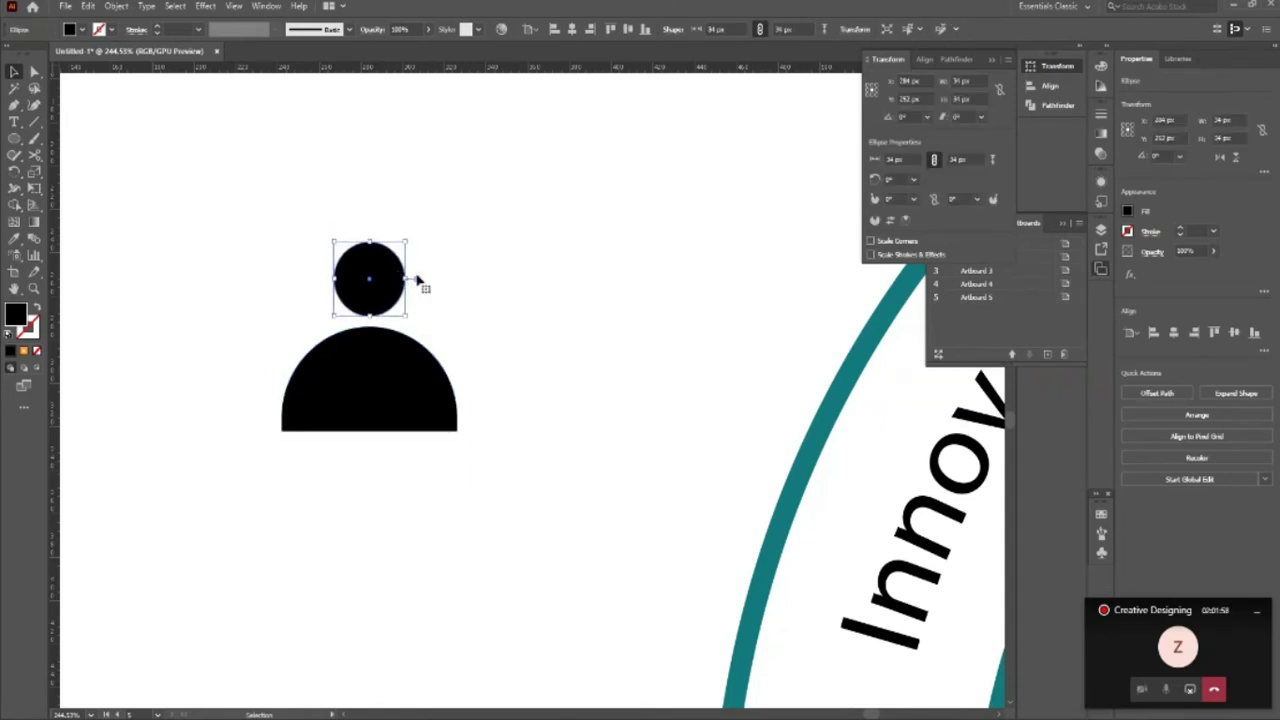
{"action": "left_click", "coordinate": [563, 326]}
{"action": "left_click_drag", "start_coordinate": [275, 220], "coordinate": [480, 527]}
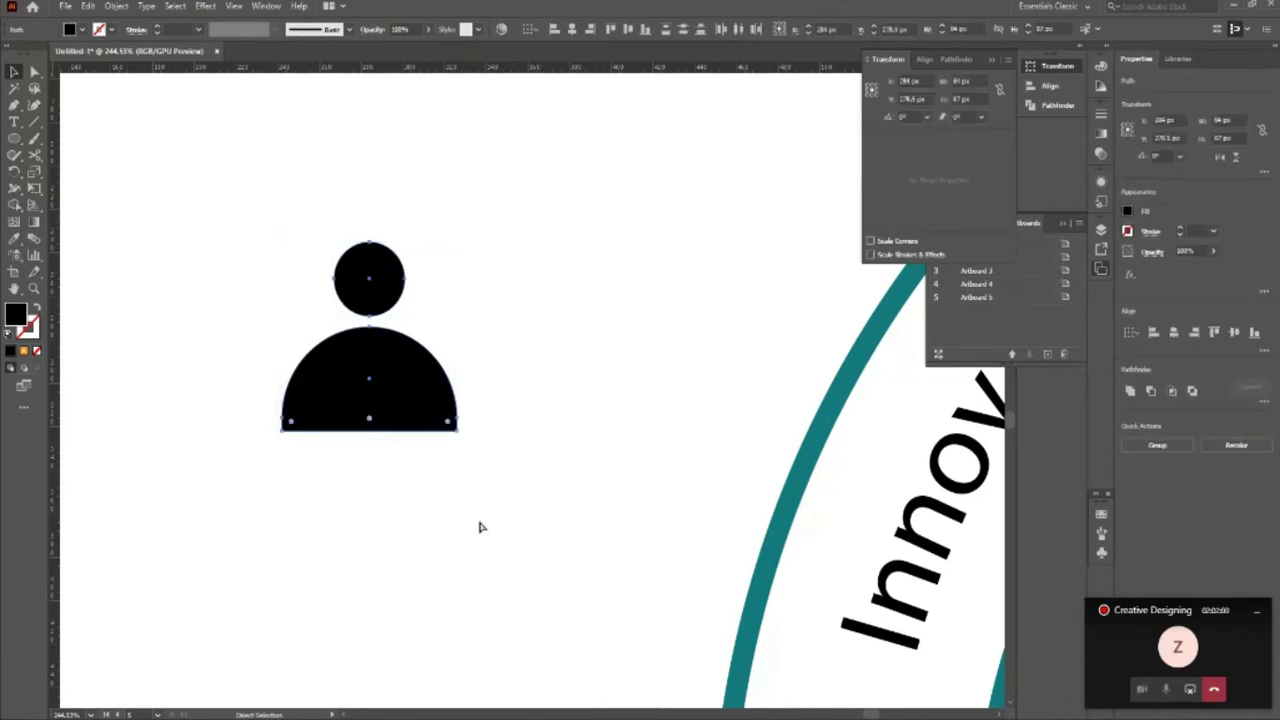
{"action": "left_click", "coordinate": [509, 514]}
{"action": "key", "text": "backslash"}
Step: Move the person icon into the upper-left teal quadrant and eyedropper it white
{"action": "key", "text": "z"}
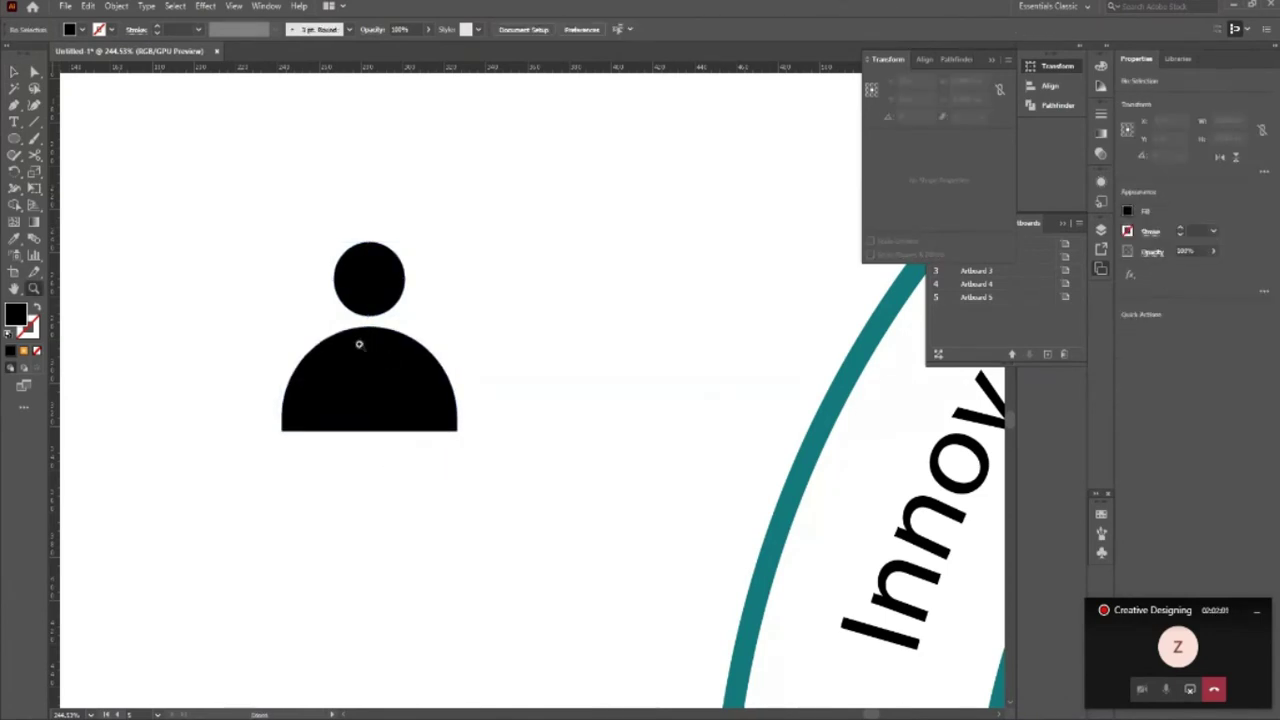
{"action": "left_click", "coordinate": [359, 345], "text": "alt"}
{"action": "key", "text": "v"}
{"action": "mouse_move", "coordinate": [376, 345]}
{"action": "left_mouse_down"}
{"action": "mouse_move", "coordinate": [570, 372]}
{"action": "mouse_move", "coordinate": [566, 360]}
{"action": "left_mouse_up"}
{"action": "key", "text": "i"}
{"action": "left_click", "coordinate": [205, 366]}
{"action": "left_click", "coordinate": [14, 72]}
{"action": "left_click", "coordinate": [406, 363]}
Step: Enlarge the icon to about 70 × 72.5 px and nudge it down-left into place
{"action": "left_click_drag", "start_coordinate": [632, 355], "coordinate": [690, 391]}
{"action": "key", "text": "v"}
{"action": "left_click", "coordinate": [510, 360]}
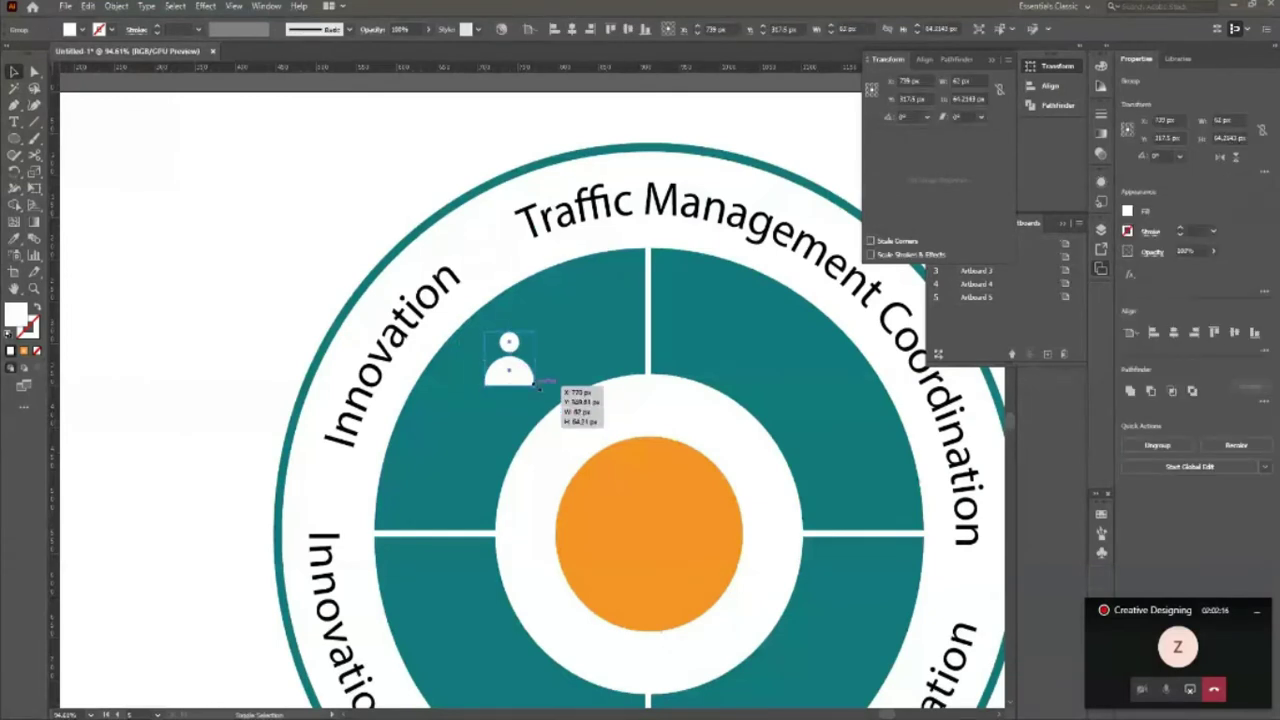
{"action": "left_click_drag", "start_coordinate": [537, 384], "coordinate": [540, 390]}
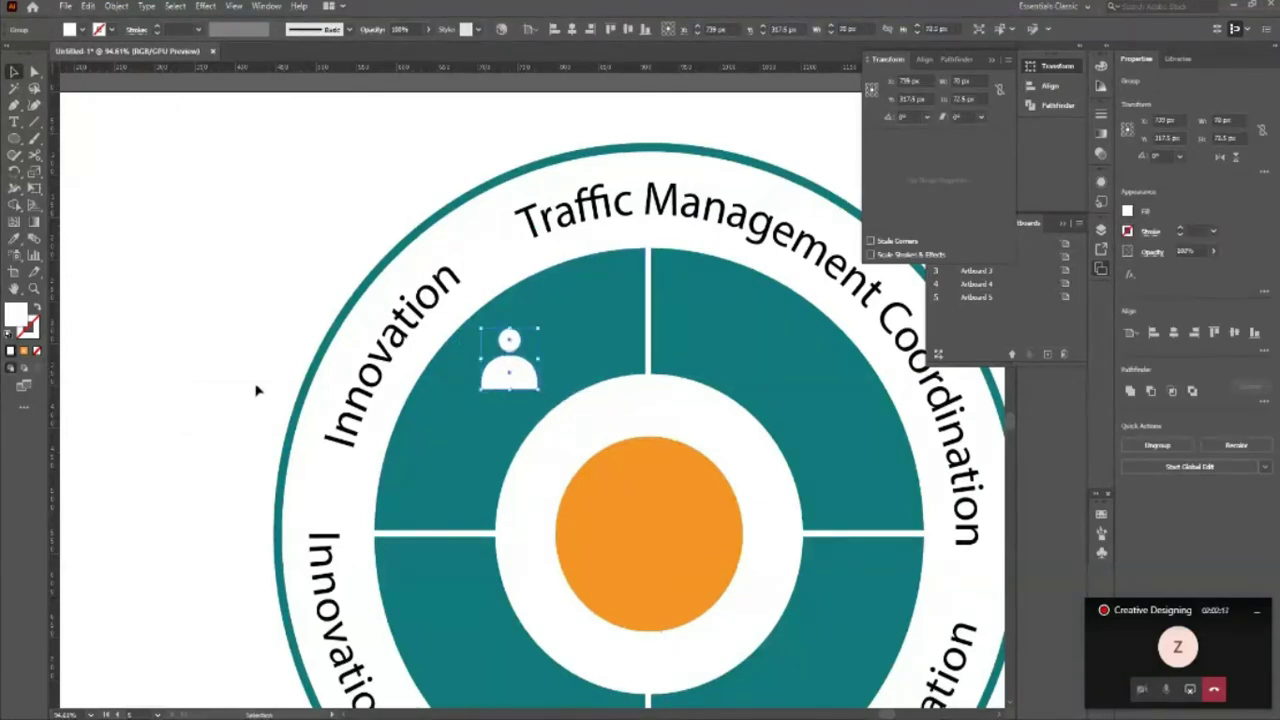
{"action": "scroll", "coordinate": [300, 365], "scroll_direction": "down", "scroll_amount": 2}
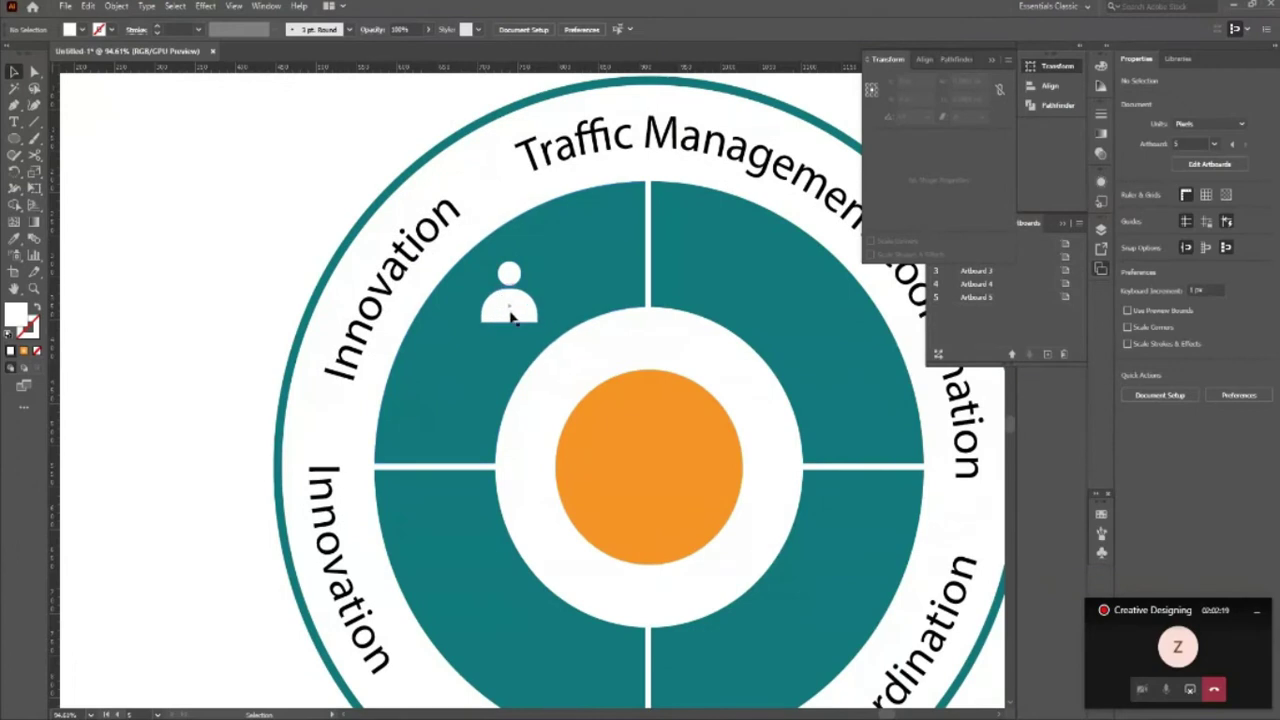
{"action": "key", "text": "Left"}
{"action": "key", "text": "Left"}
{"action": "key", "text": "Left"}
{"action": "key", "text": "Left"}
{"action": "key", "text": "Left"}
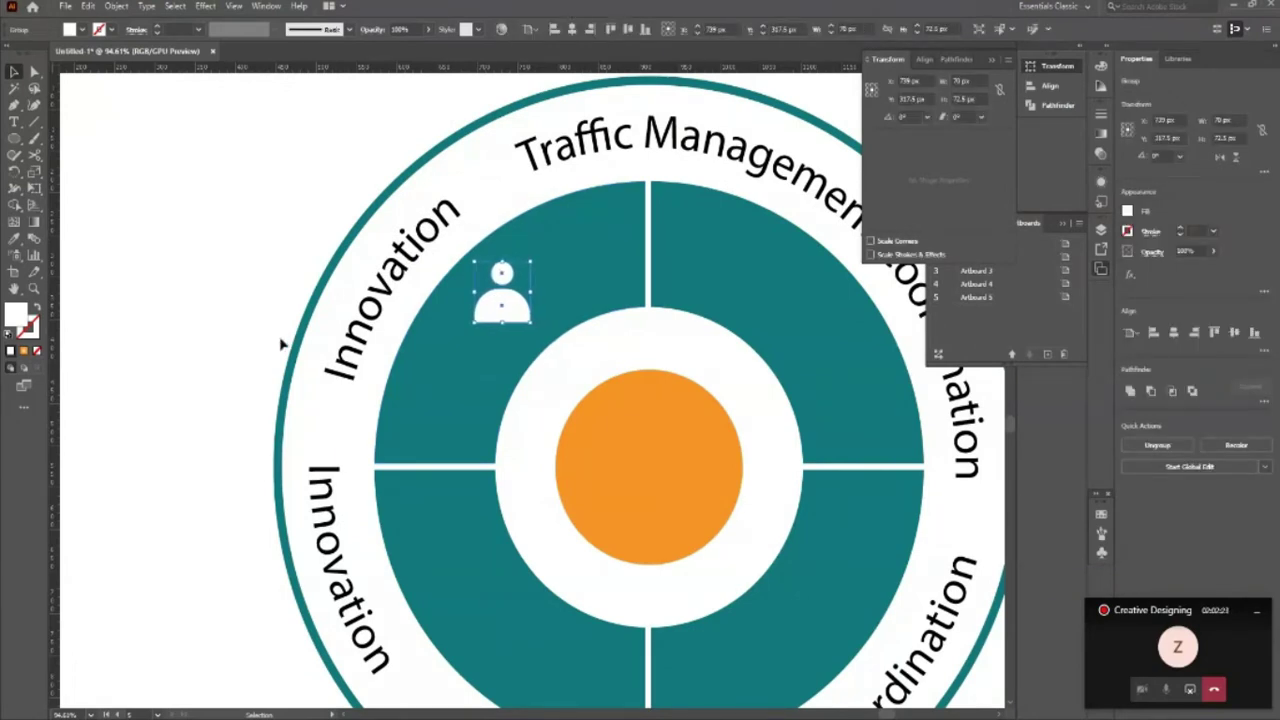
{"action": "key", "text": "shift+Down"}
{"action": "key", "text": "Left"}
{"action": "key", "text": "Left"}
{"action": "key", "text": "Left"}
{"action": "key", "text": "Left"}
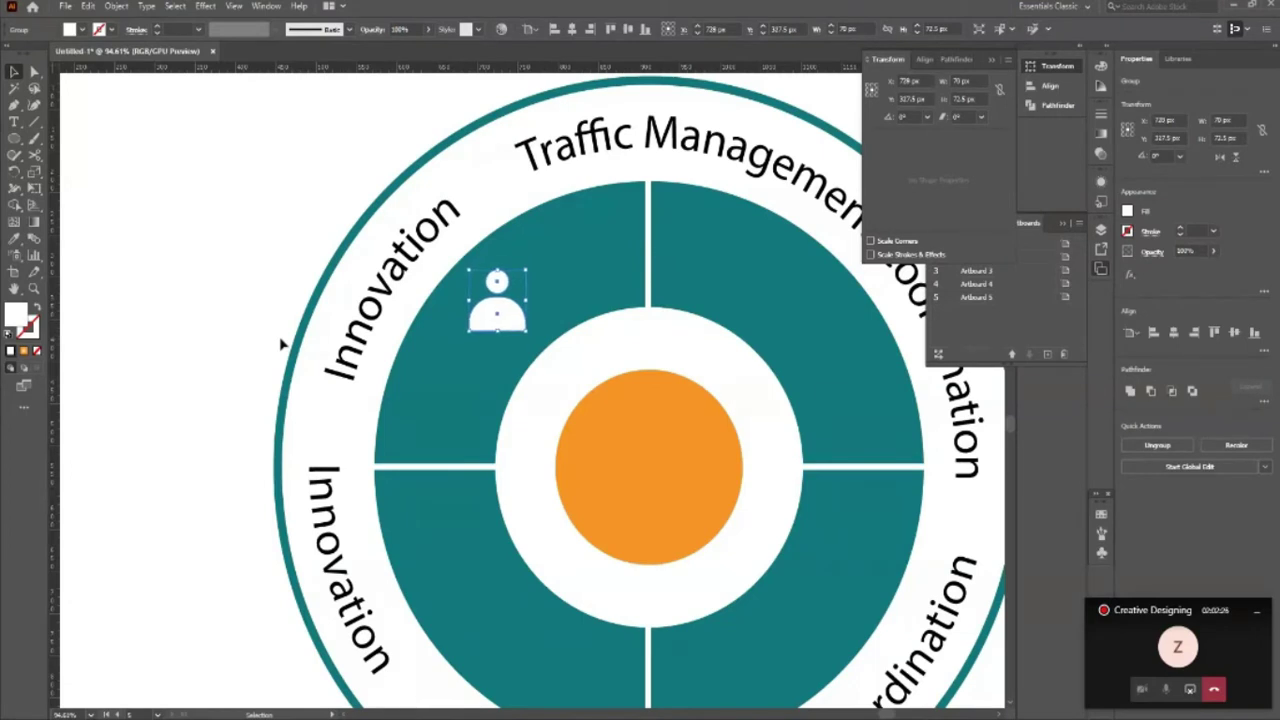
Step: Type 'User' in the upper-left quadrant and set it to 21 pt
{"action": "left_click", "coordinate": [262, 313]}
{"action": "key", "text": "t"}
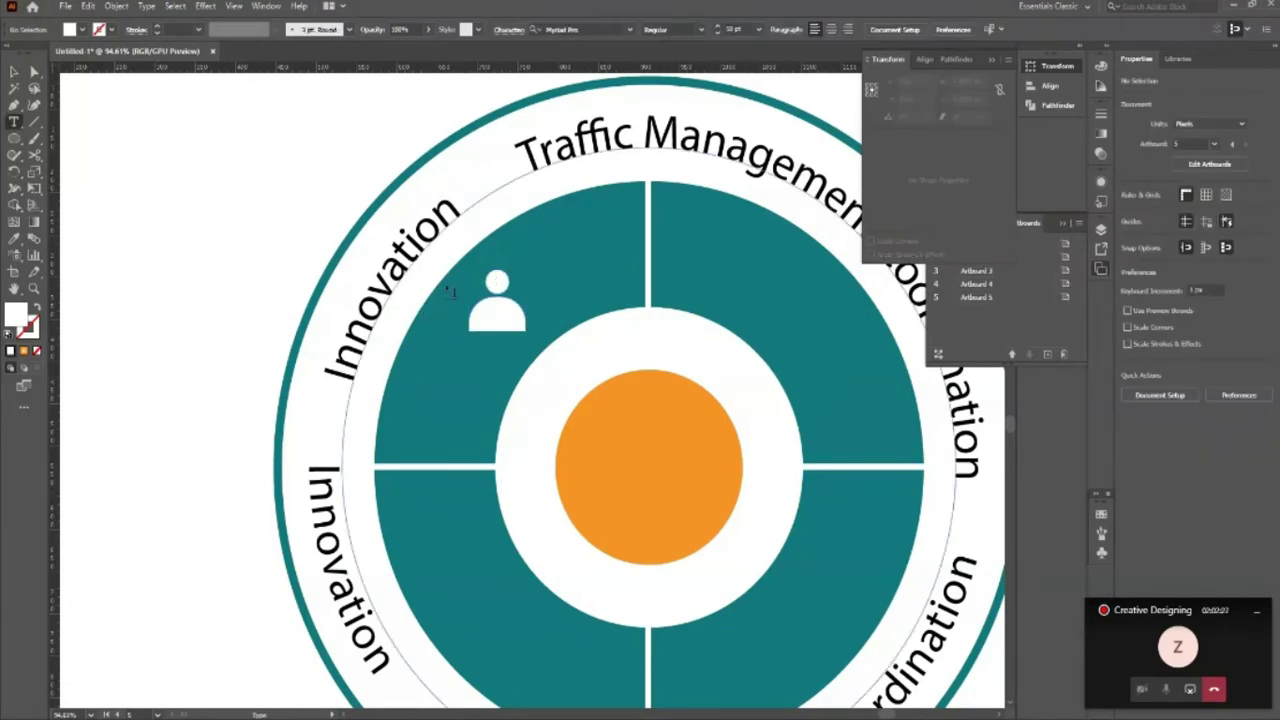
{"action": "left_click", "coordinate": [539, 274]}
{"action": "type", "text": "User"}
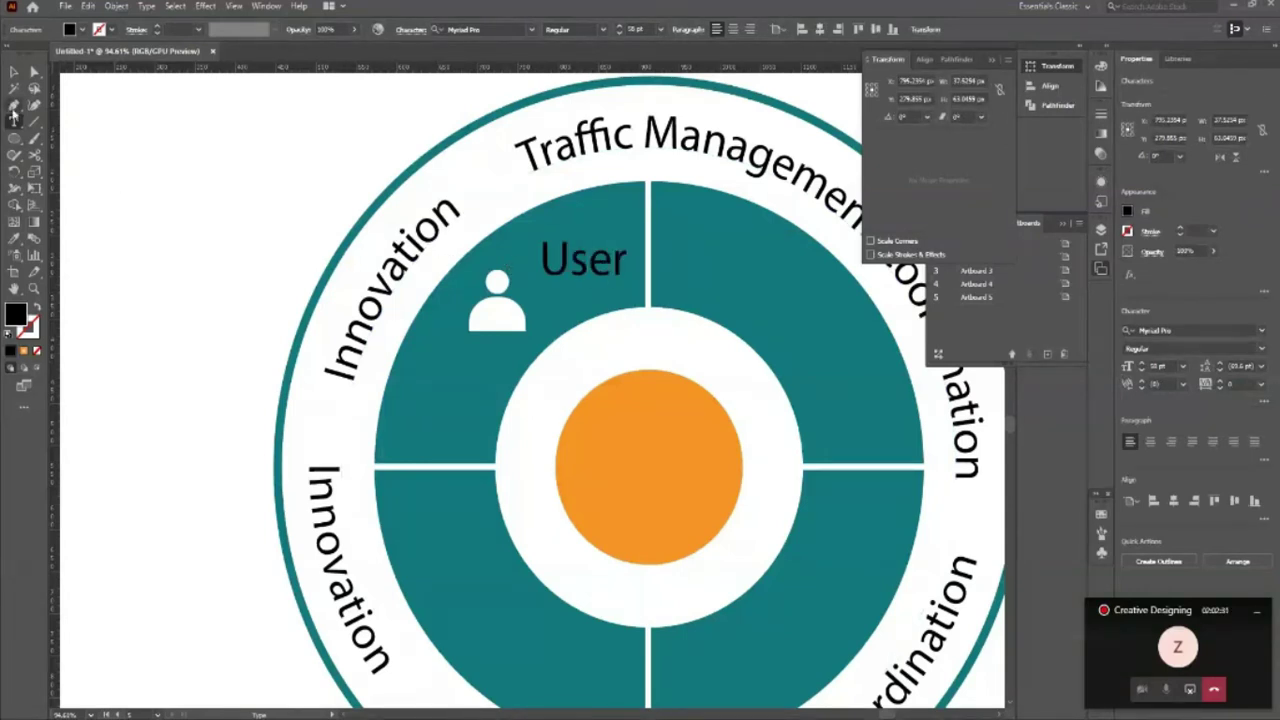
{"action": "left_click", "coordinate": [14, 71]}
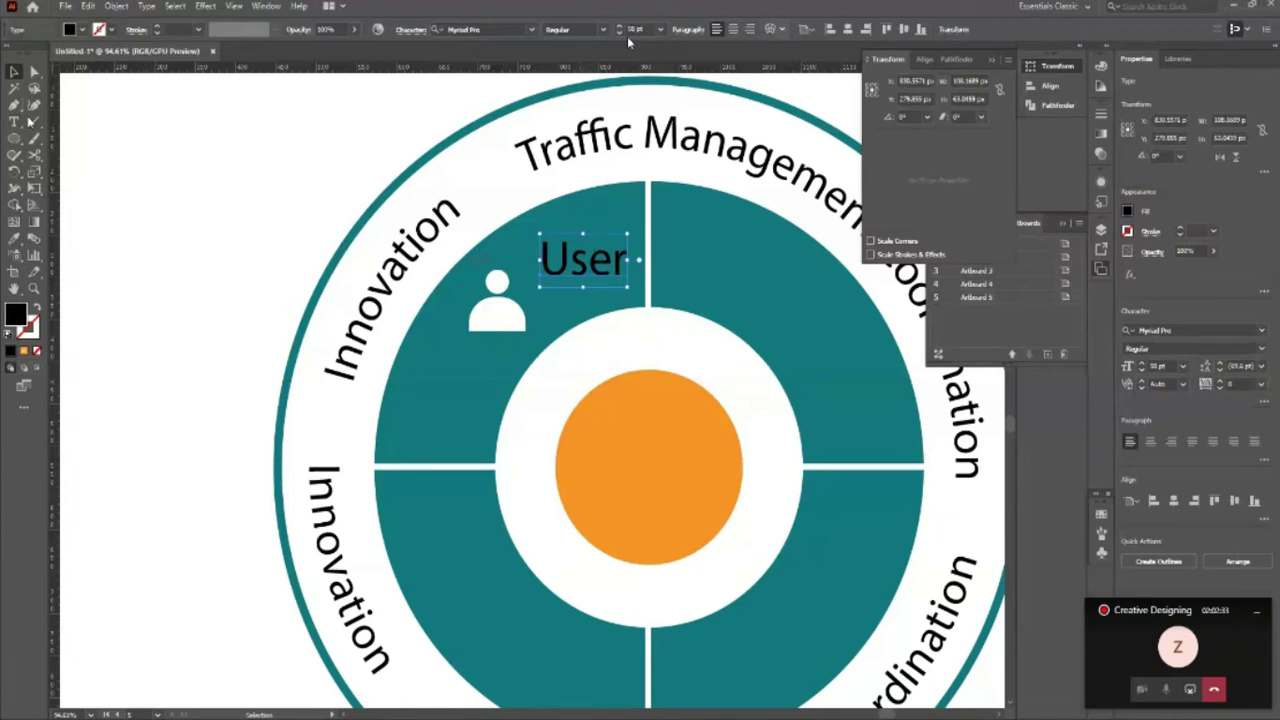
{"action": "type", "text": "21"}
{"action": "key", "text": "Return"}
Step: Place 'User' below the icon, make it white, and raise its size three steps
{"action": "left_click_drag", "start_coordinate": [560, 268], "coordinate": [485, 345]}
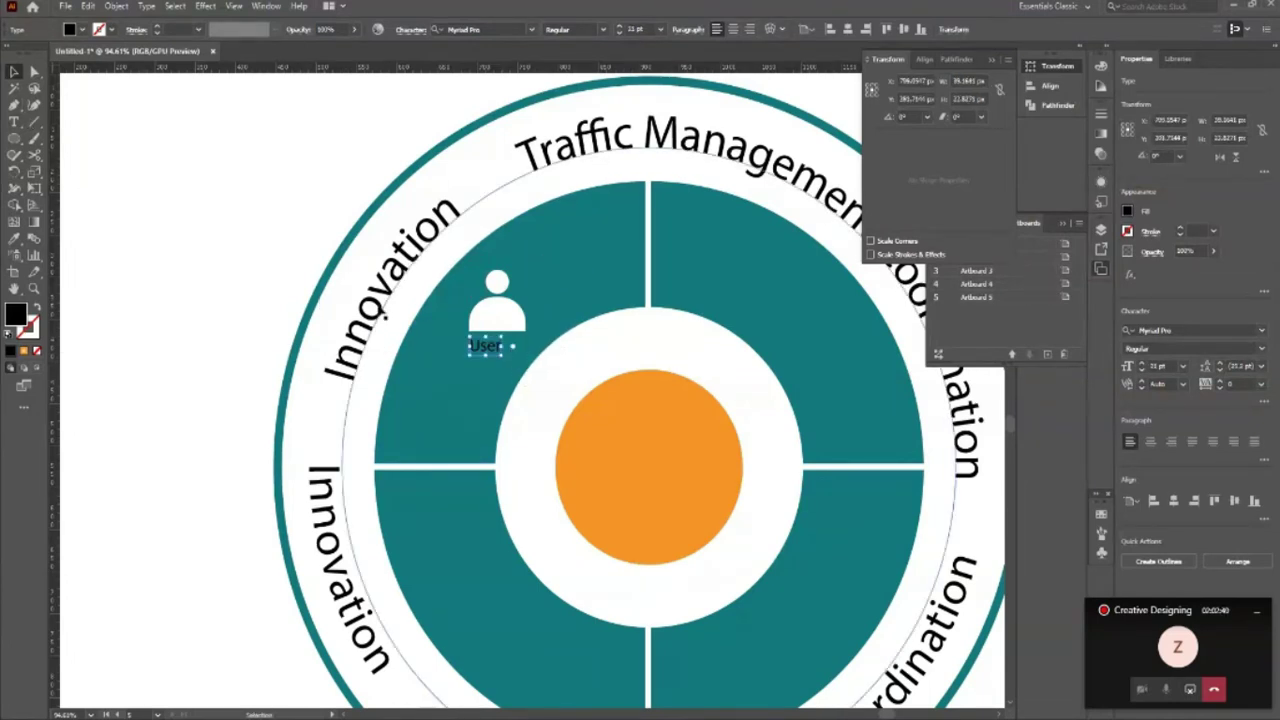
{"action": "key", "text": "i"}
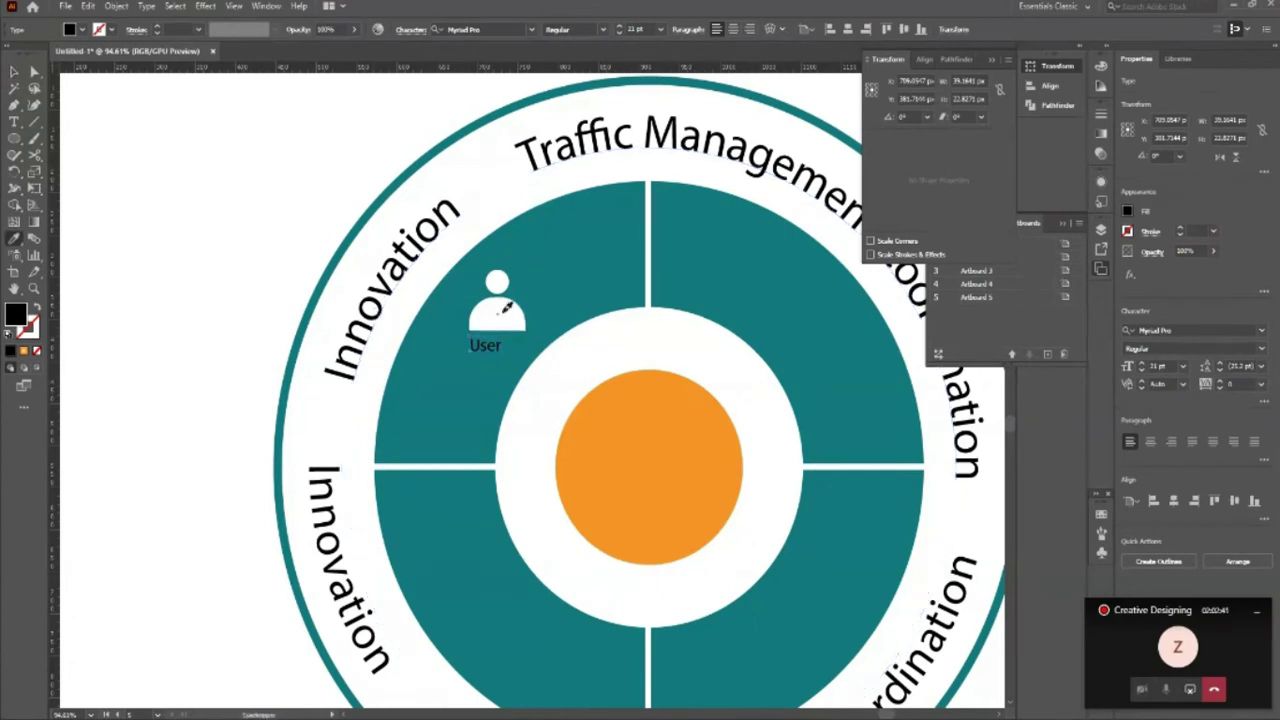
{"action": "left_click", "coordinate": [502, 312]}
{"action": "key", "text": "v"}
{"action": "left_click", "coordinate": [622, 27]}
{"action": "left_click", "coordinate": [621, 27]}
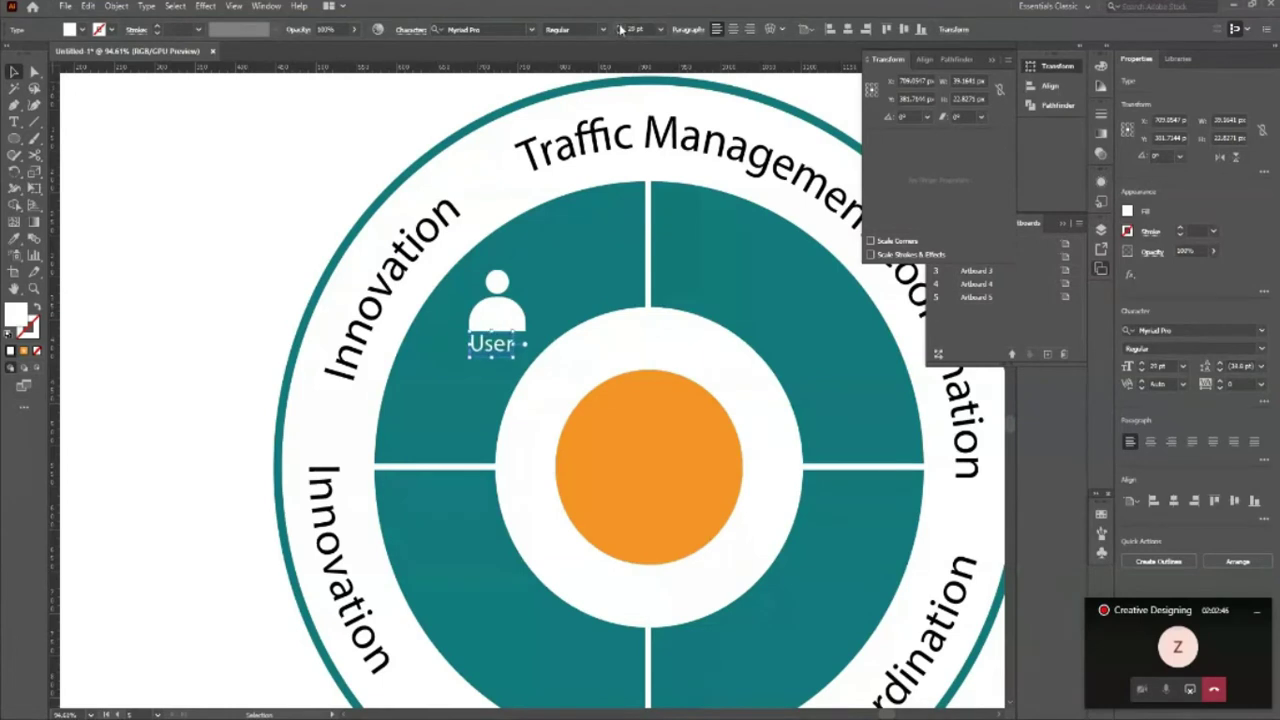
{"action": "left_click", "coordinate": [621, 27]}
{"action": "left_click", "coordinate": [621, 27]}
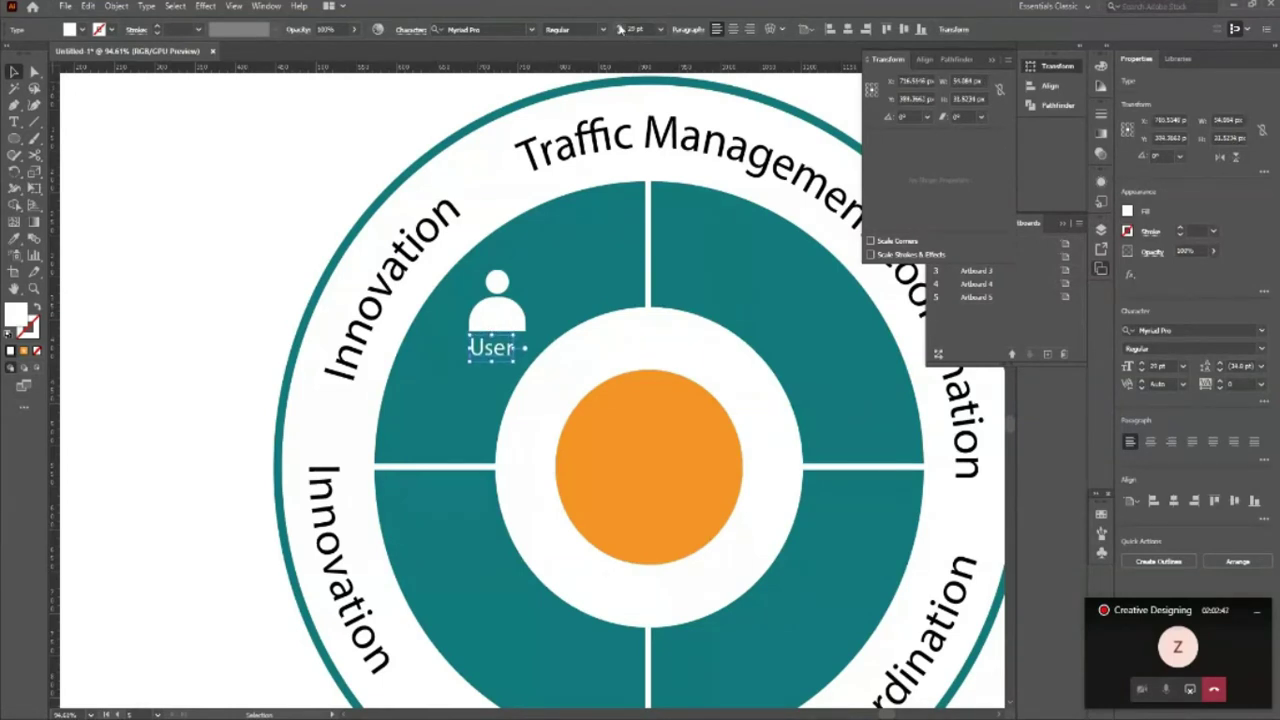
{"action": "left_click", "coordinate": [265, 262]}
Step: Zoom out to the whole artboard and check the person icon group
{"action": "key", "text": "z"}
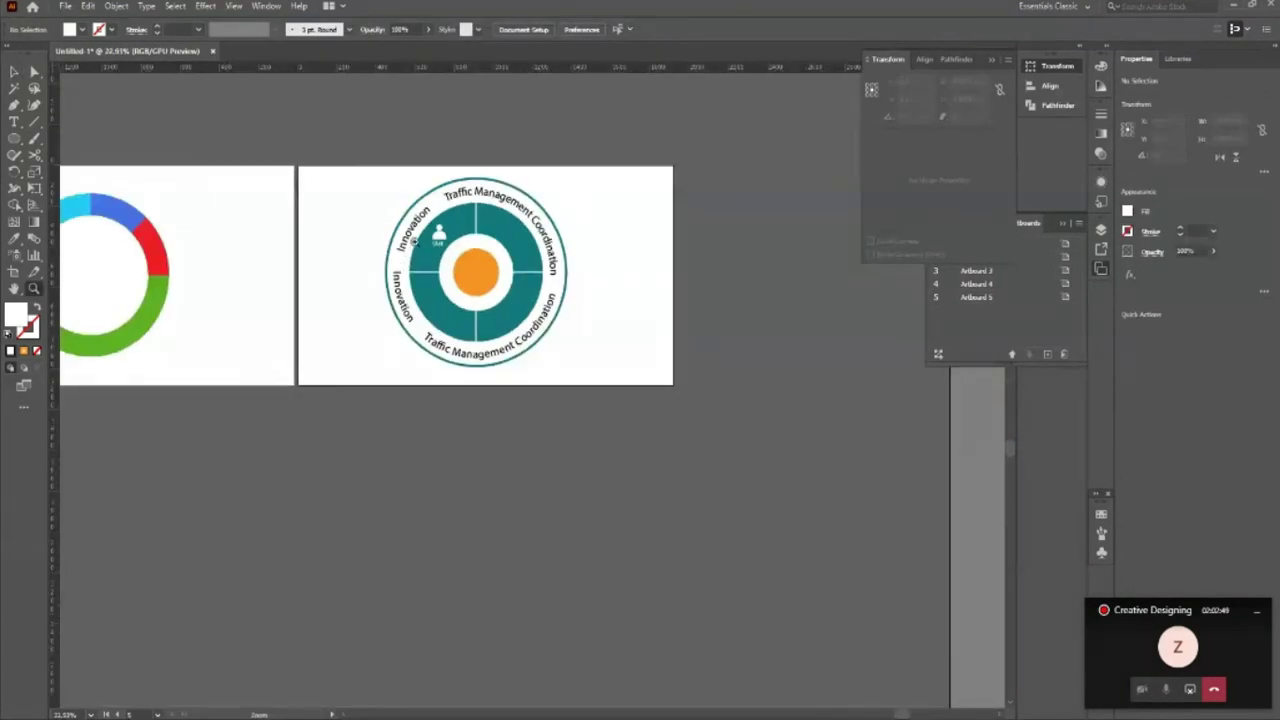
{"action": "left_click_drag", "start_coordinate": [430, 230], "coordinate": [603, 419]}
{"action": "scroll", "coordinate": [508, 161], "scroll_direction": "up", "scroll_amount": 1}
{"action": "scroll", "coordinate": [470, 200], "scroll_direction": "up", "scroll_amount": 2}
{"action": "scroll", "coordinate": [441, 227], "scroll_direction": "up", "scroll_amount": 1}
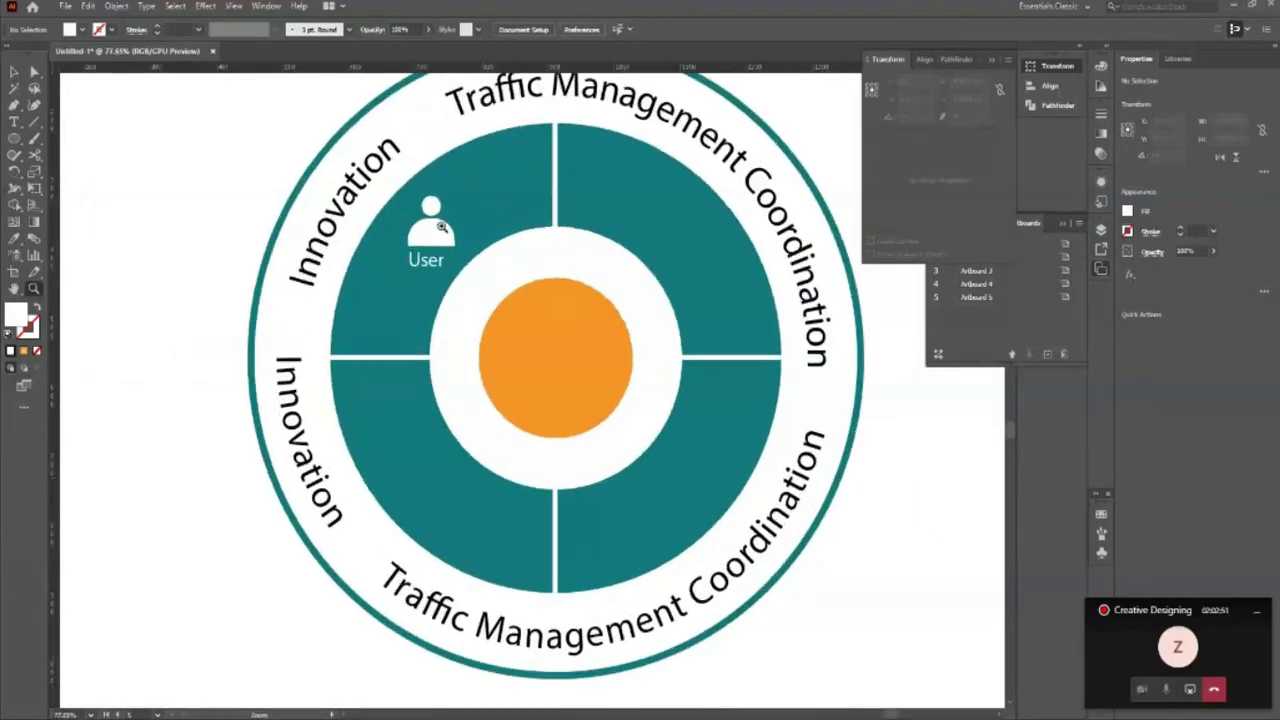
{"action": "scroll", "coordinate": [441, 227], "scroll_direction": "up", "scroll_amount": 1}
{"action": "key", "text": "v"}
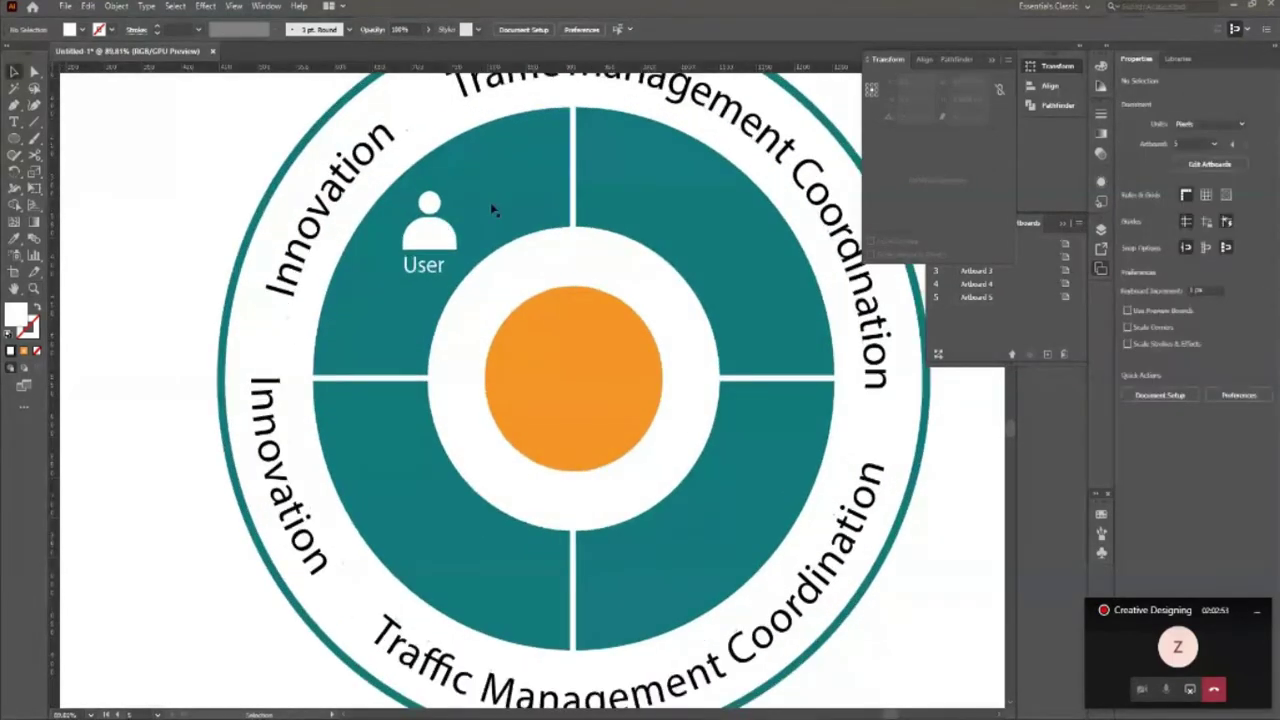
{"action": "left_click", "coordinate": [430, 225]}
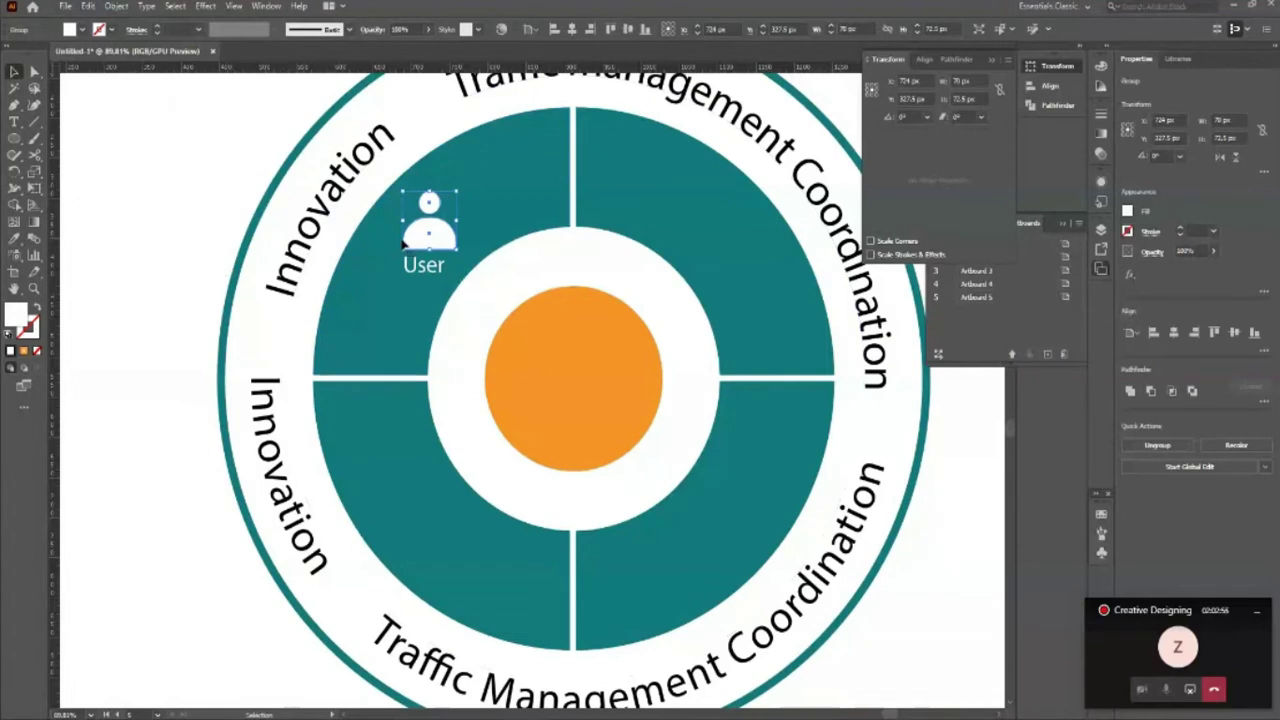
{"action": "left_click", "coordinate": [184, 229]}
Step: Zoom in and out over the diagram, ending on empty space to its right
{"action": "key", "text": "z"}
{"action": "scroll", "coordinate": [600, 248], "scroll_direction": "down", "scroll_amount": 2}
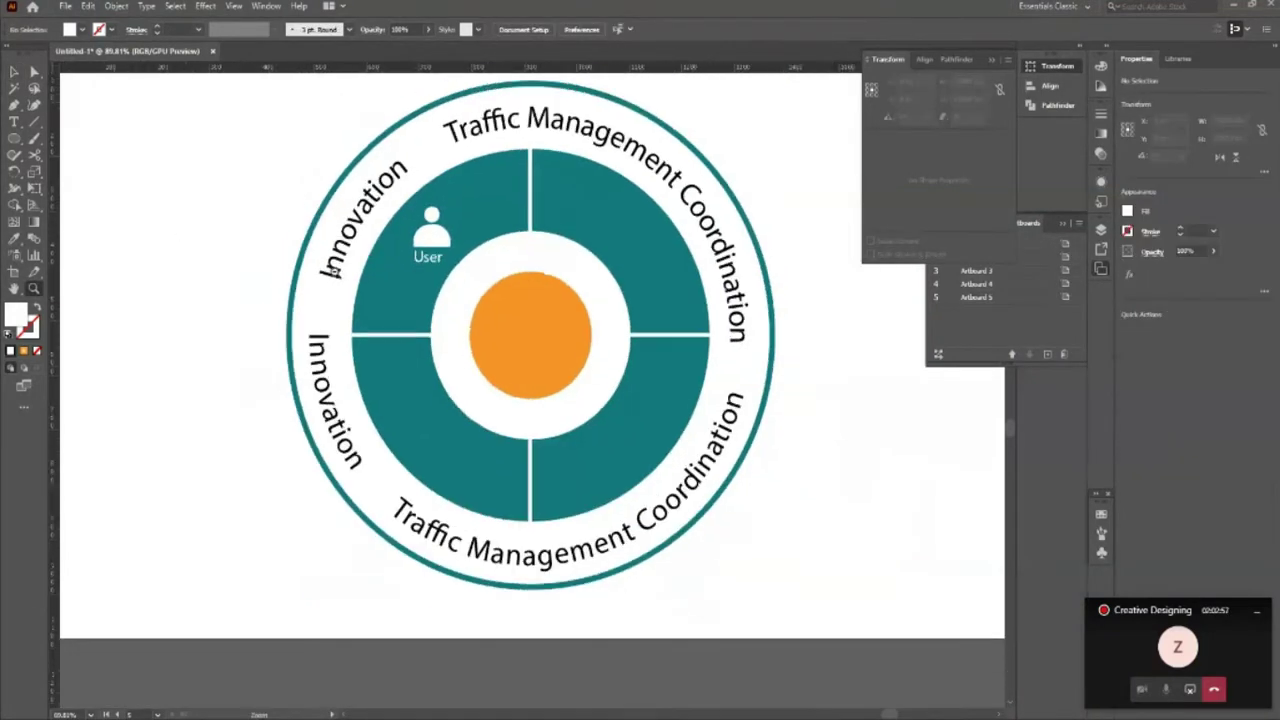
{"action": "scroll", "coordinate": [540, 245], "scroll_direction": "down", "scroll_amount": 2}
{"action": "scroll", "coordinate": [543, 246], "scroll_direction": "up", "scroll_amount": 1}
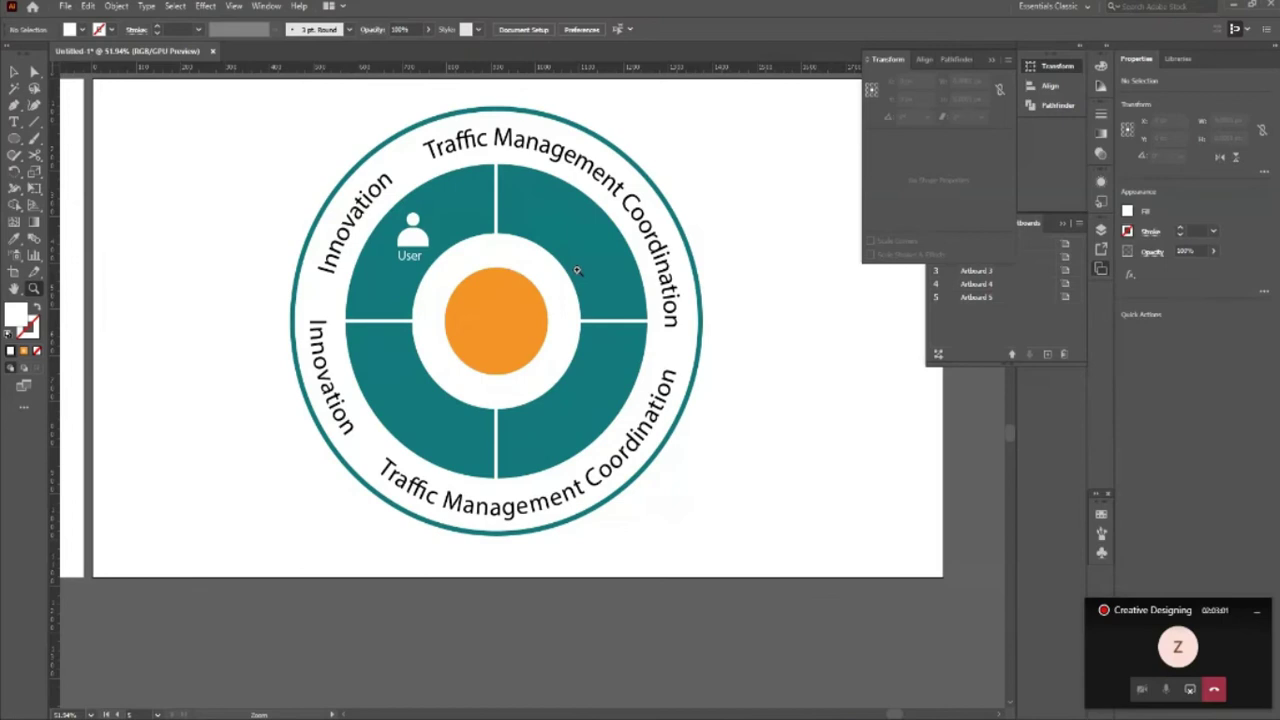
{"action": "scroll", "coordinate": [577, 270], "scroll_direction": "up", "scroll_amount": 1}
{"action": "key", "text": "v"}
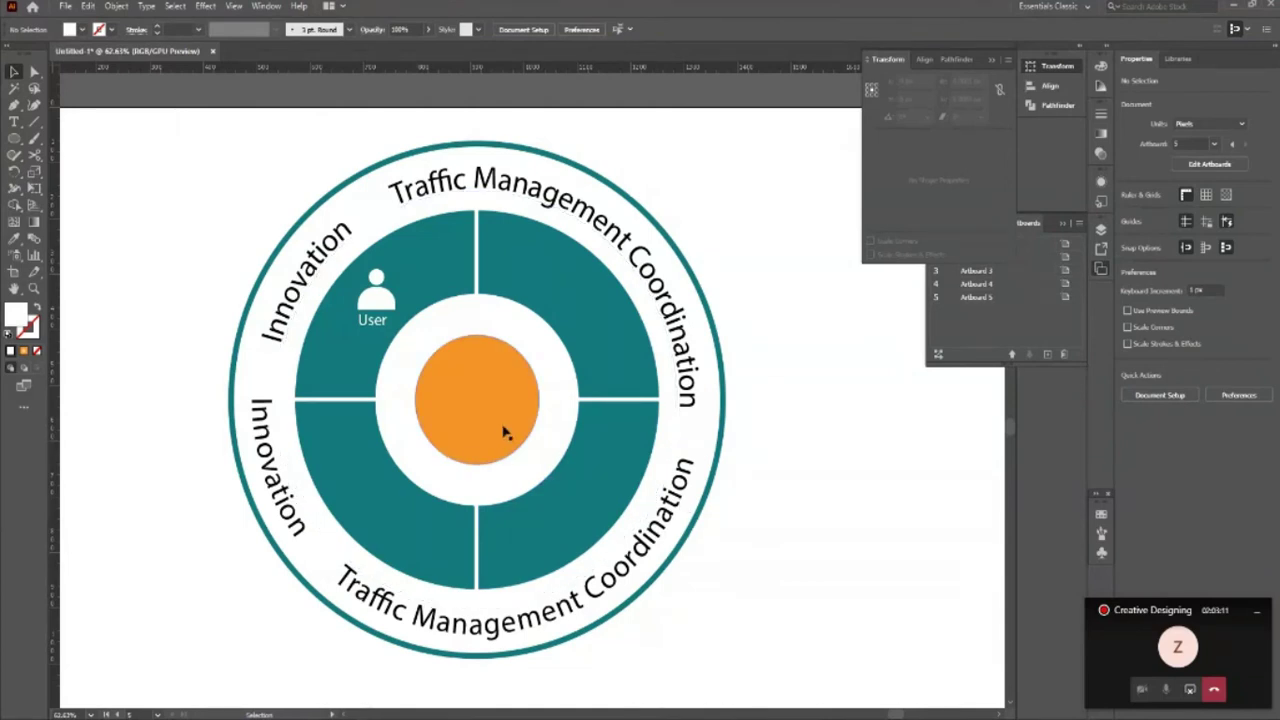
{"action": "key", "text": "z"}
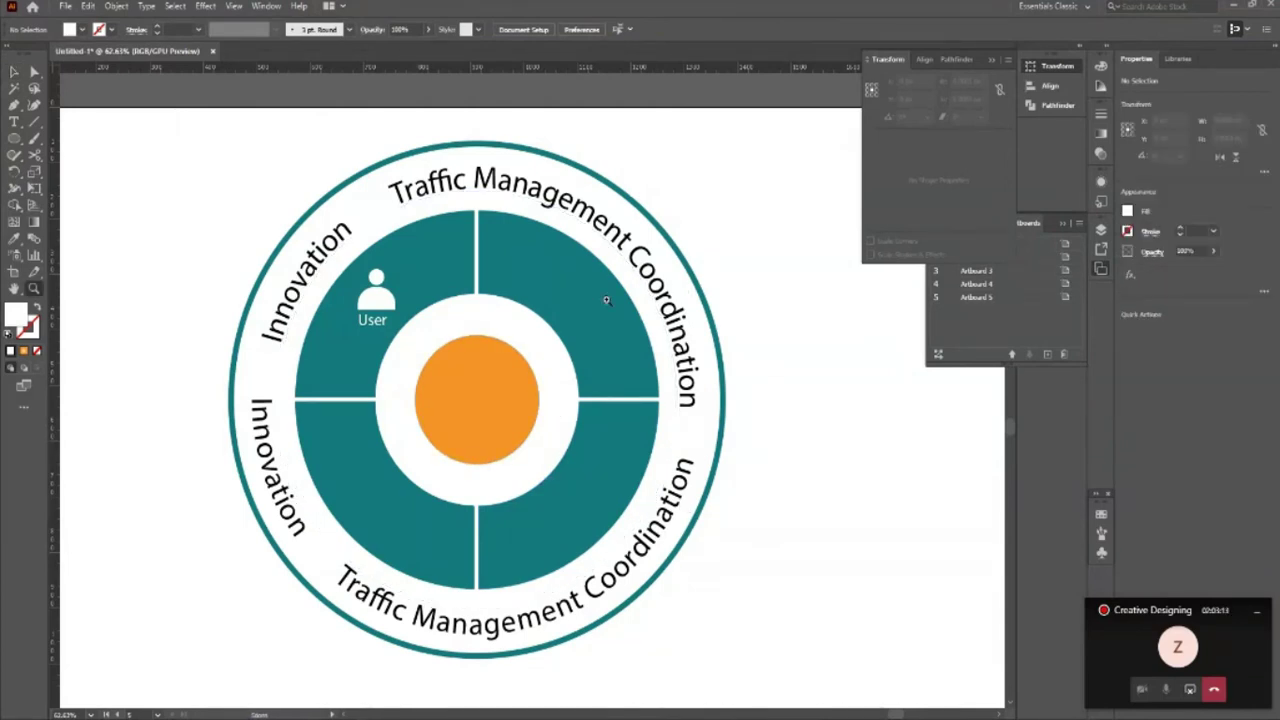
{"action": "left_click", "coordinate": [606, 300]}
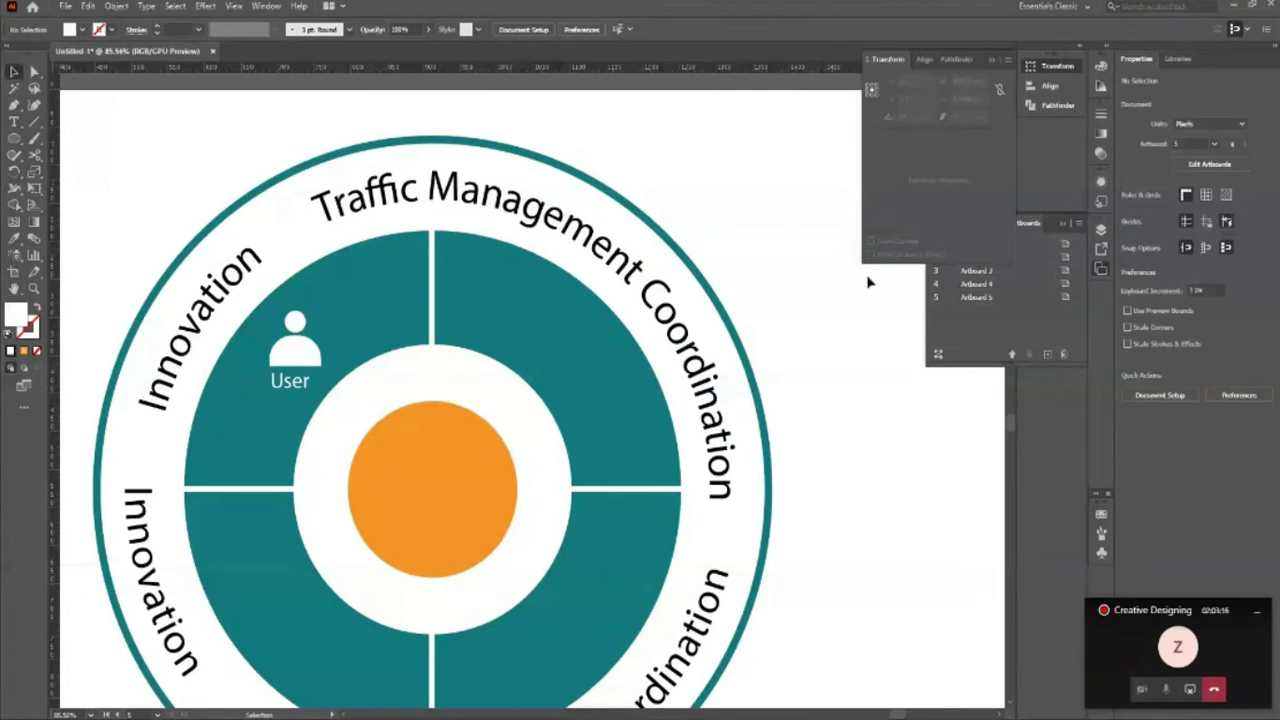
{"action": "left_click", "coordinate": [661, 340]}
{"action": "key", "text": "v"}
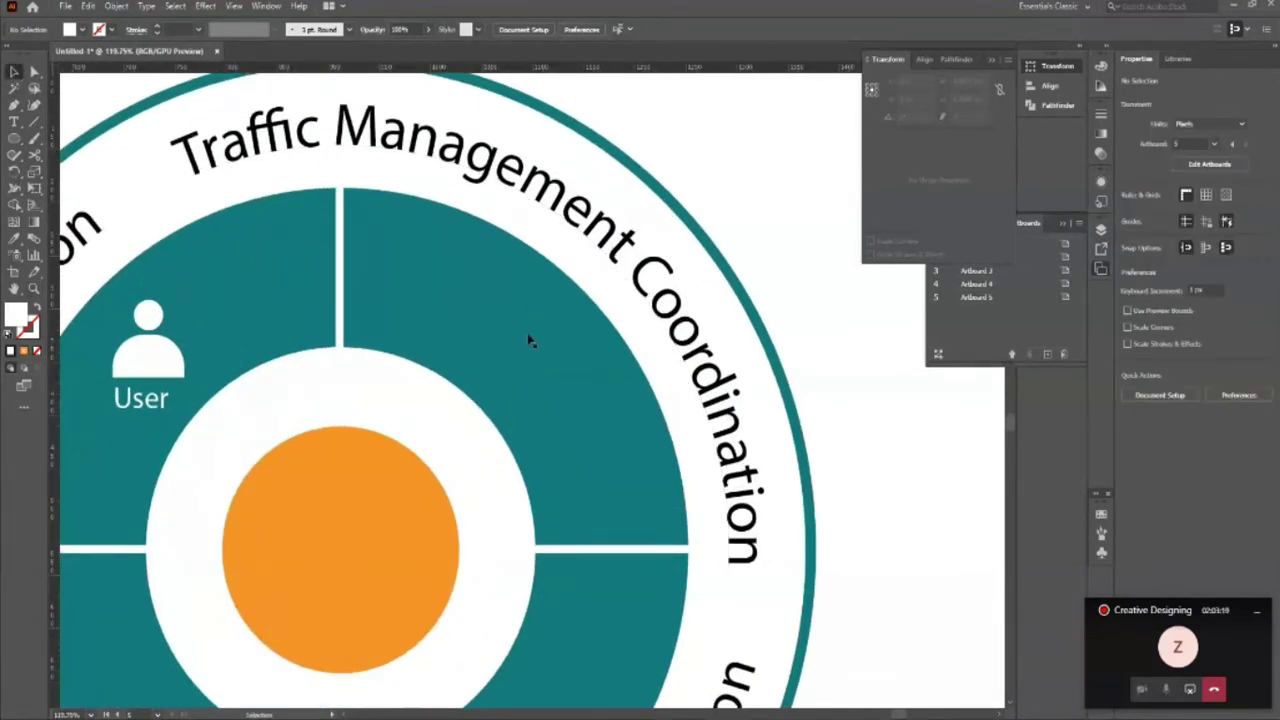
{"action": "key", "text": "z"}
{"action": "left_click", "coordinate": [425, 300], "text": "alt"}
{"action": "left_click", "coordinate": [272, 331], "text": "alt"}
{"action": "left_click", "coordinate": [737, 349]}
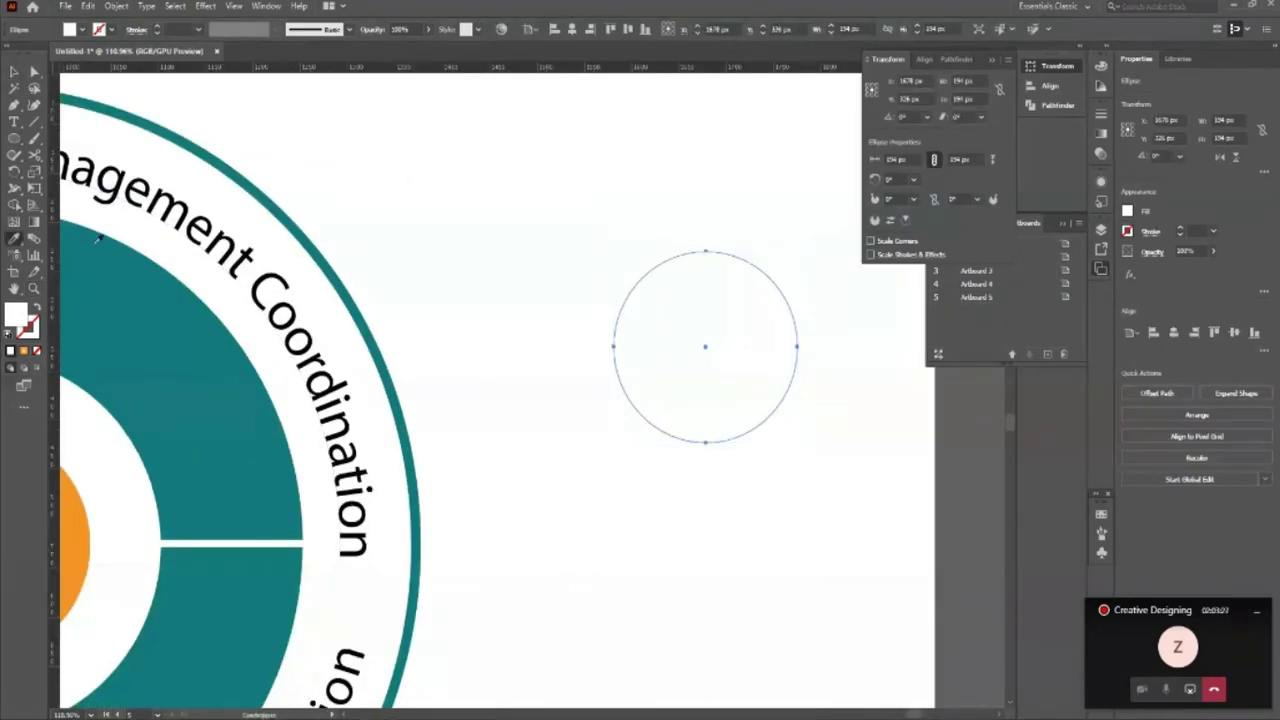
Step: Make the new circle an unfilled ring with a 4 pt teal stroke
{"action": "left_click", "coordinate": [140, 284]}
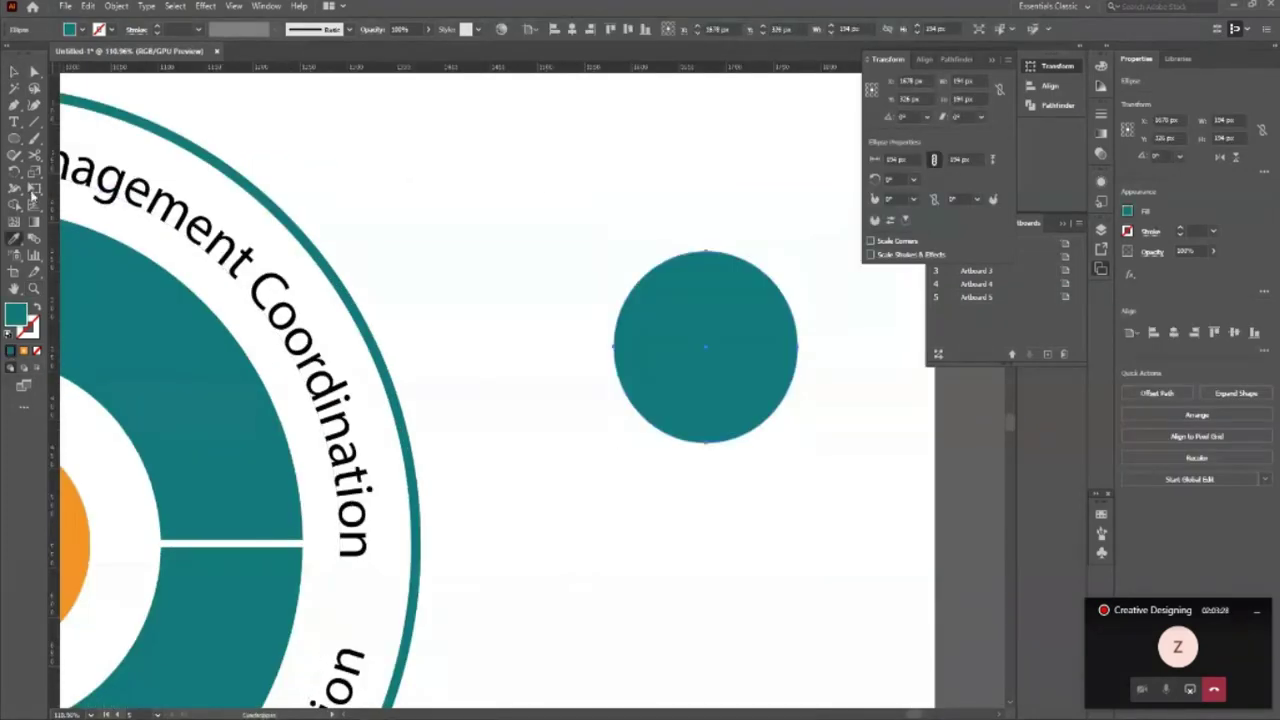
{"action": "left_click", "coordinate": [12, 71]}
{"action": "key", "text": "shift+x"}
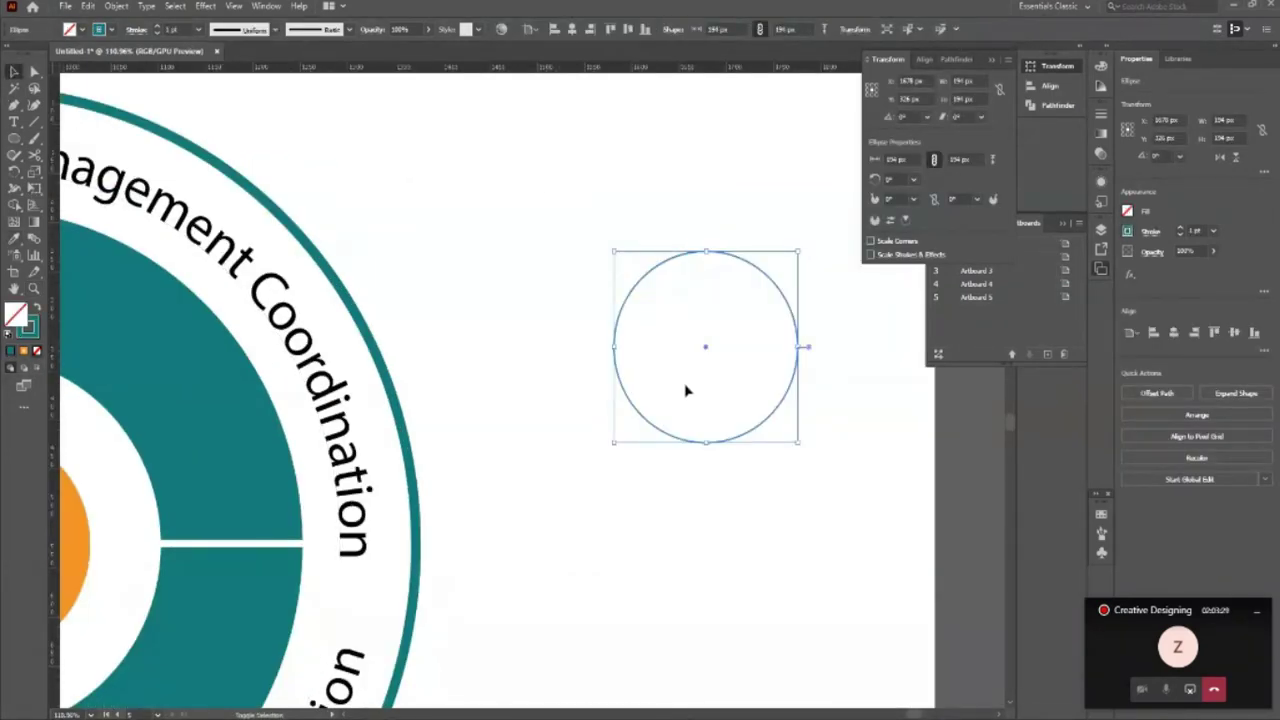
{"action": "left_click", "coordinate": [156, 27]}
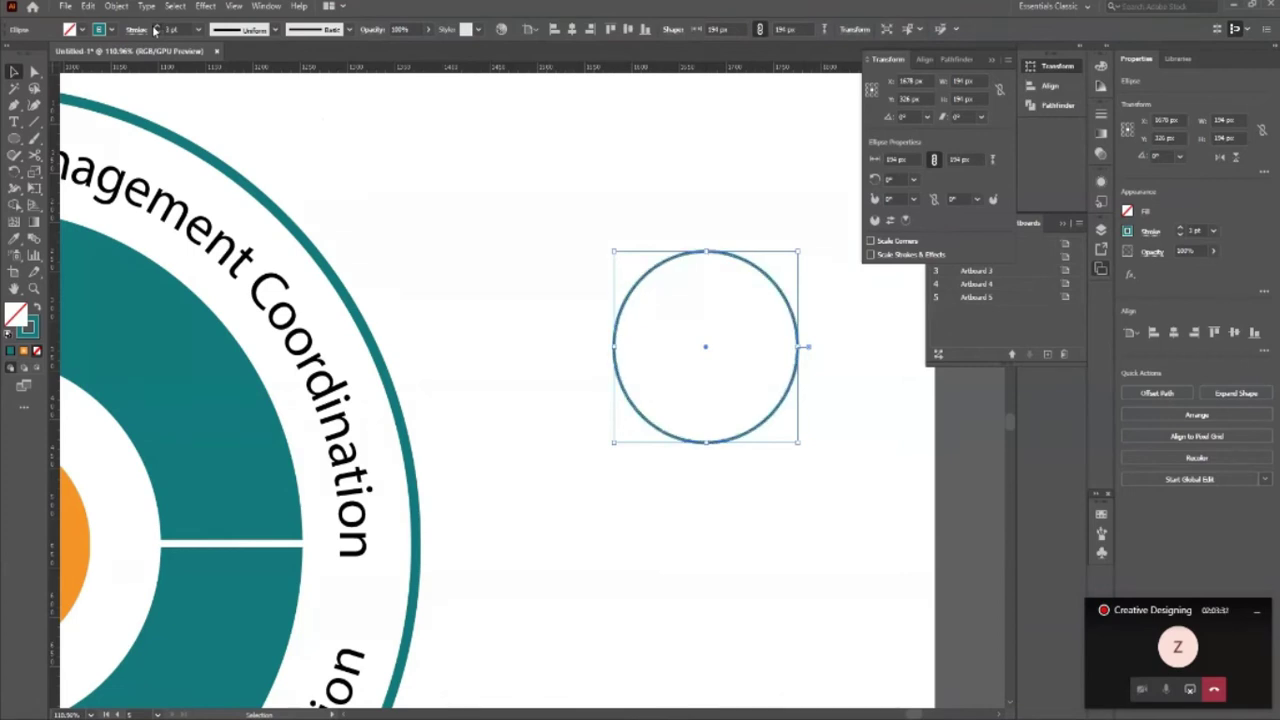
{"action": "left_click", "coordinate": [811, 491]}
{"action": "scroll", "coordinate": [851, 360], "scroll_direction": "up", "scroll_amount": 1}
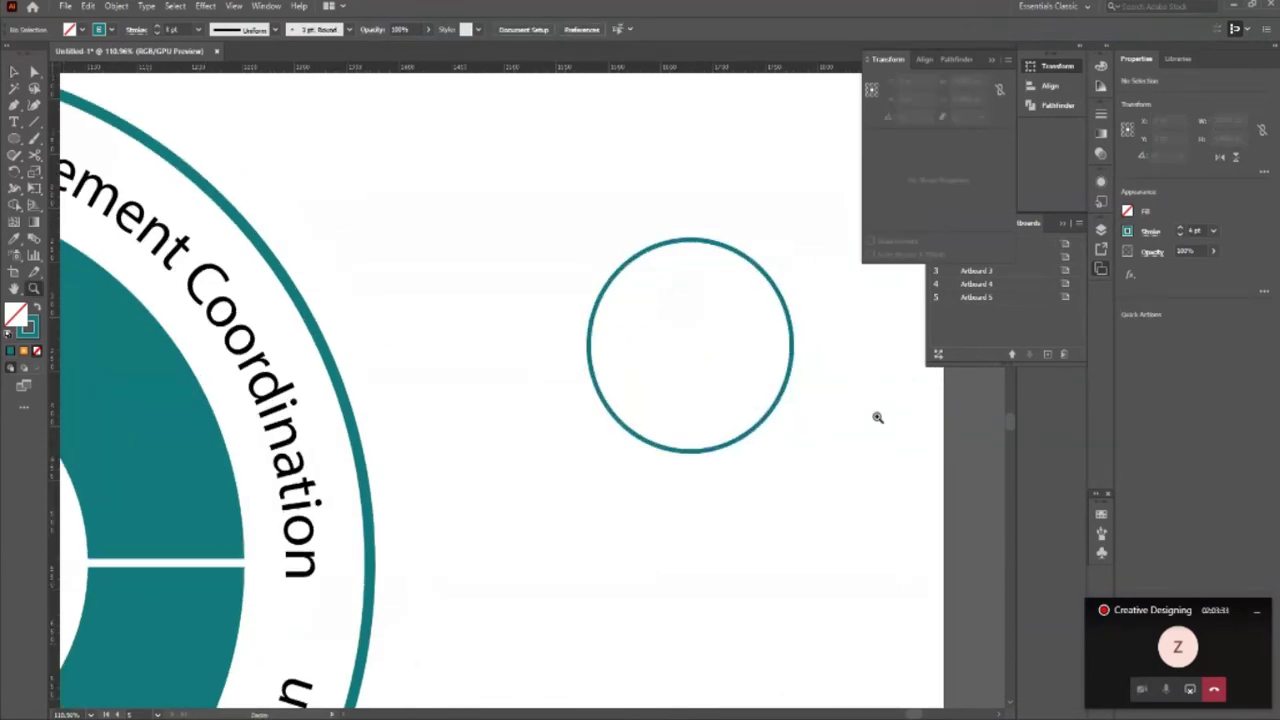
{"action": "scroll", "coordinate": [878, 417], "scroll_direction": "up", "scroll_amount": 2}
{"action": "left_click", "coordinate": [630, 194]}
{"action": "left_click", "coordinate": [426, 269]}
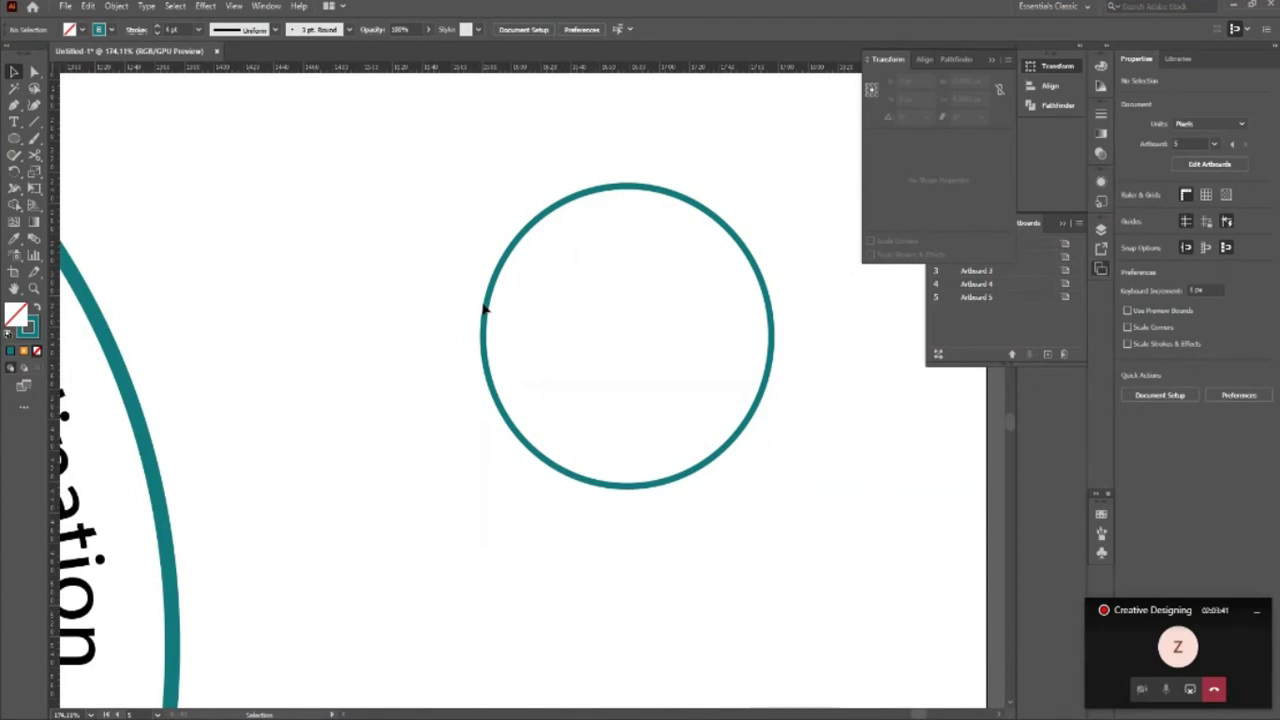
Step: Draw a small solid teal rectangle at the top of the ring
{"action": "key", "text": "l"}
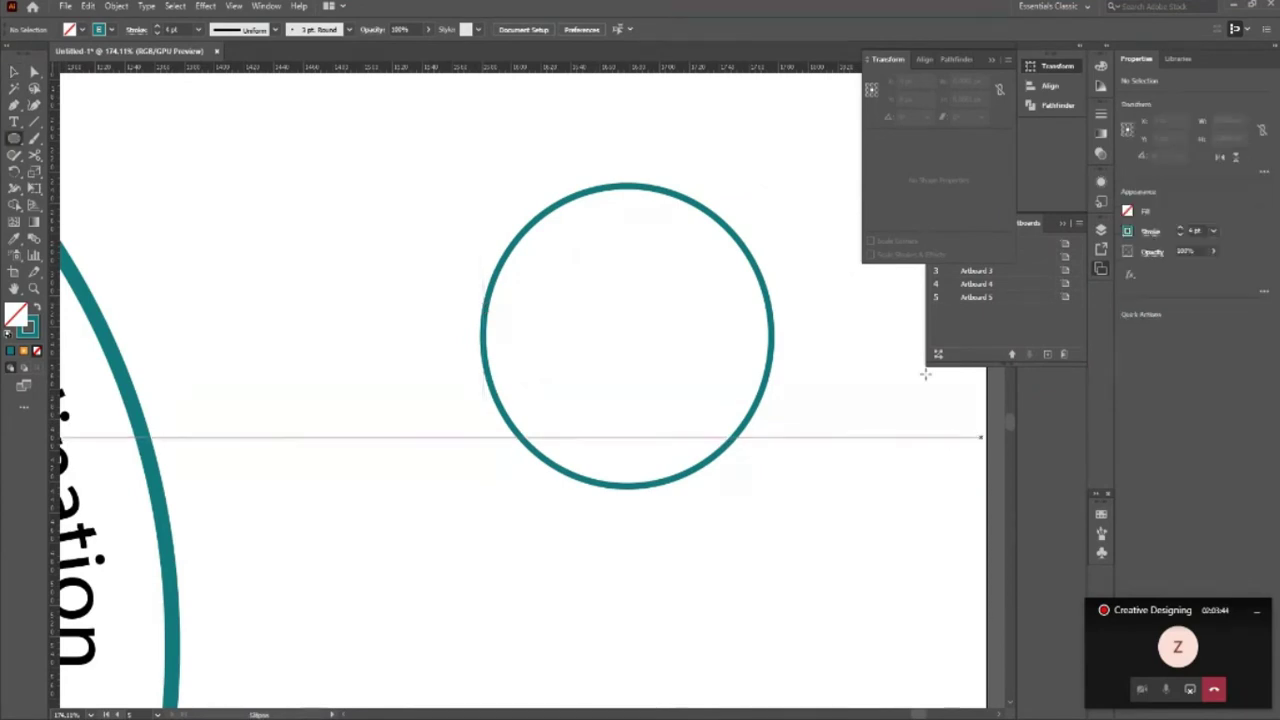
{"action": "key", "text": "m"}
{"action": "left_click_drag", "start_coordinate": [628, 194], "coordinate": [638, 215]}
{"action": "key", "text": "v"}
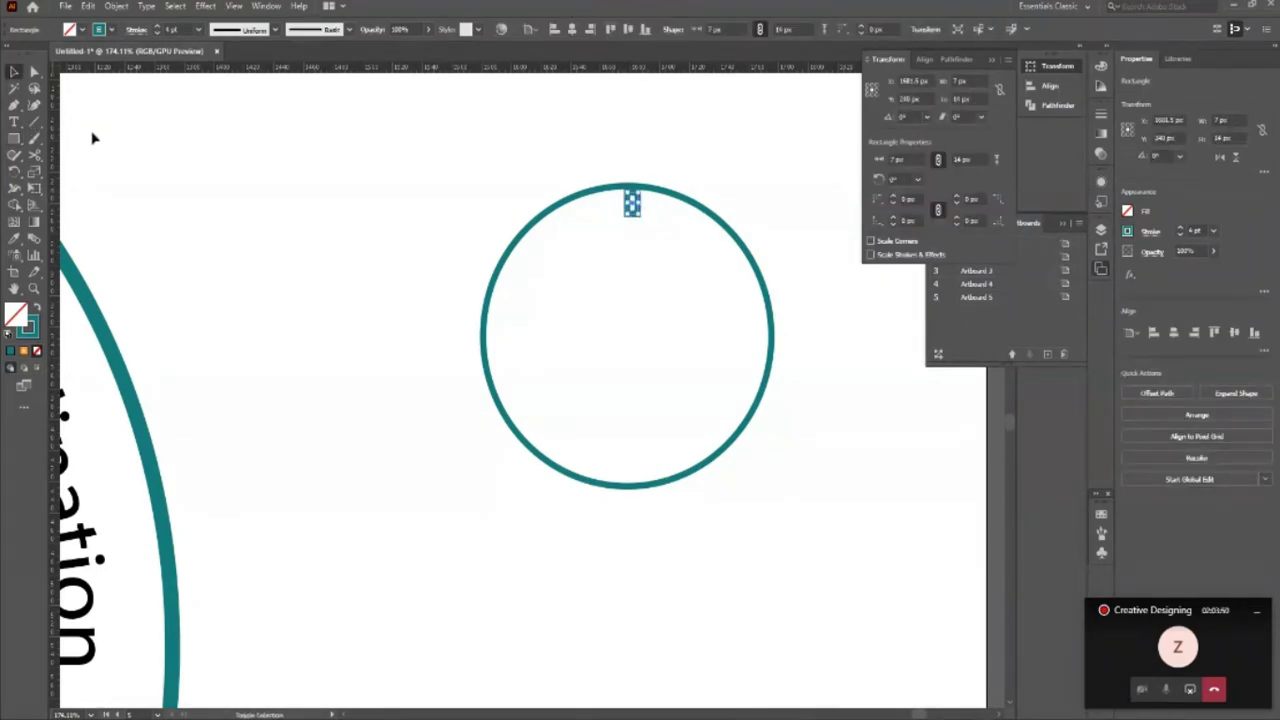
{"action": "key", "text": "shift+x"}
{"action": "key", "text": "z"}
{"action": "left_click_drag", "start_coordinate": [680, 217], "coordinate": [880, 373]}
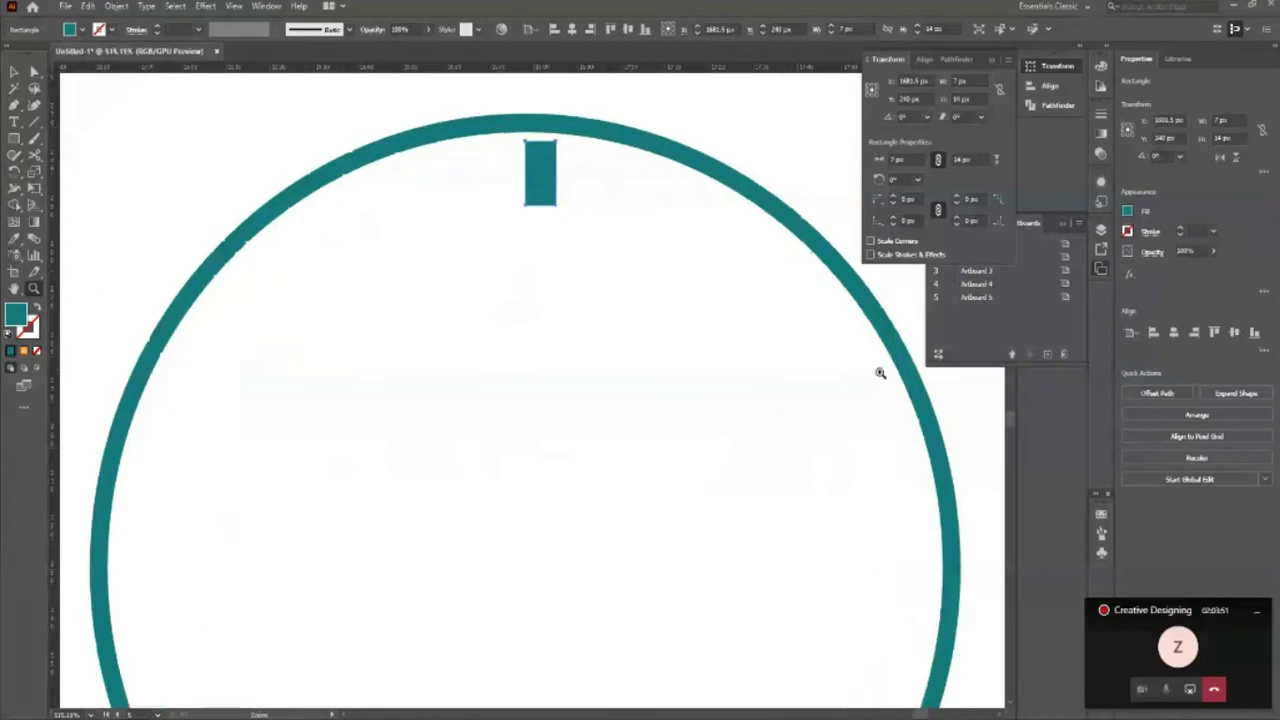
Step: Fully round the tick's corners, then zoom out to frame the whole ring
{"action": "key", "text": "v"}
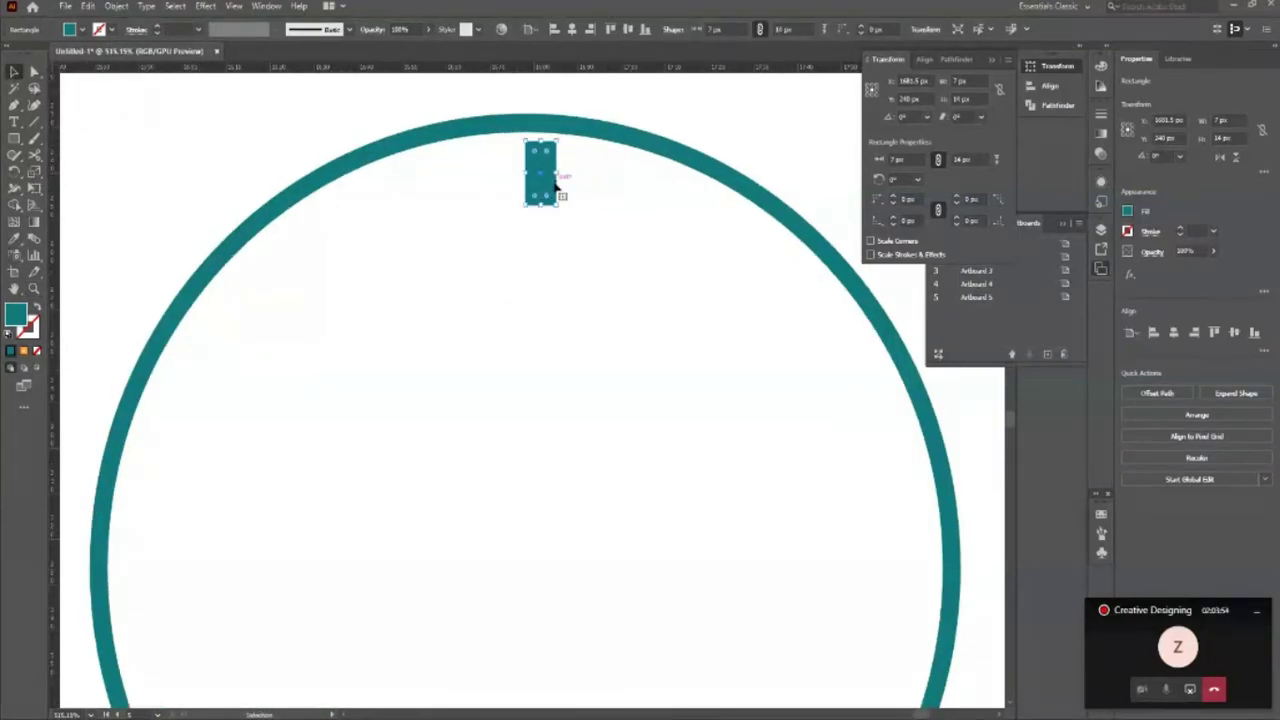
{"action": "left_click_drag", "start_coordinate": [545, 197], "coordinate": [654, 286]}
{"action": "key", "text": "ctrl+z"}
{"action": "left_click", "coordinate": [583, 194]}
{"action": "key", "text": "z"}
{"action": "left_click_drag", "start_coordinate": [583, 194], "coordinate": [449, 209]}
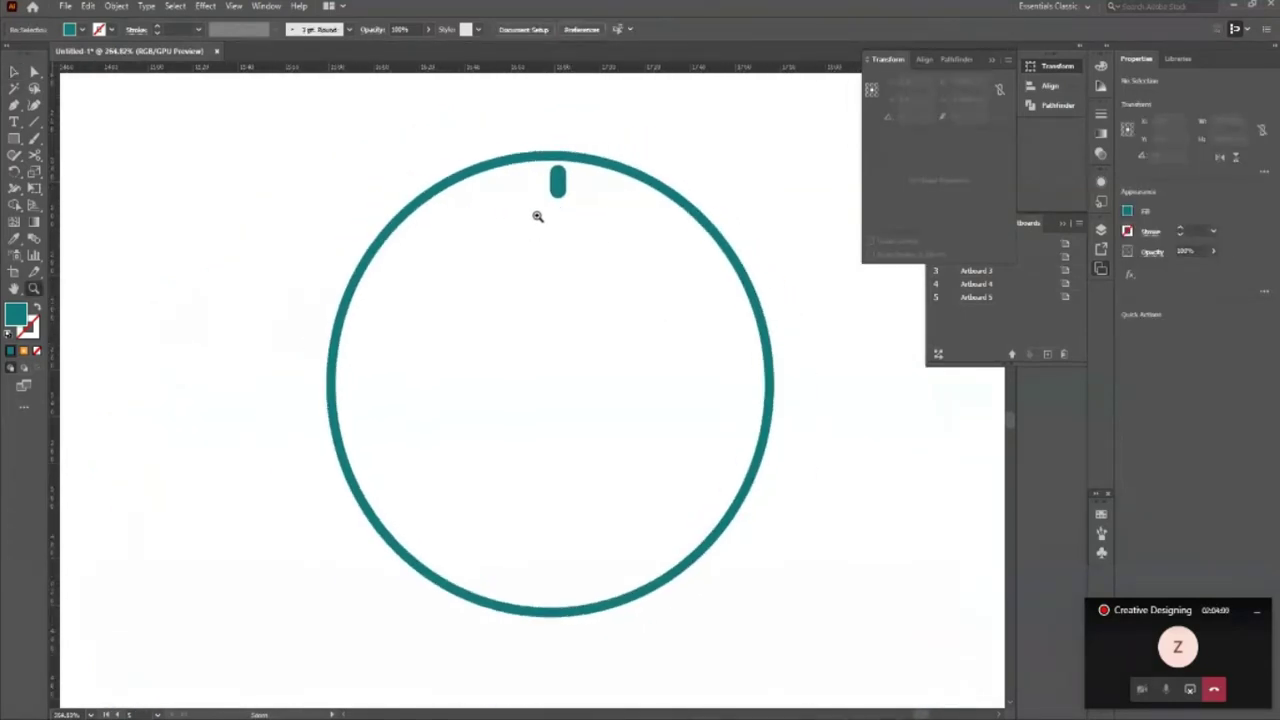
{"action": "left_click_drag", "start_coordinate": [562, 214], "coordinate": [600, 234]}
{"action": "key", "text": "v"}
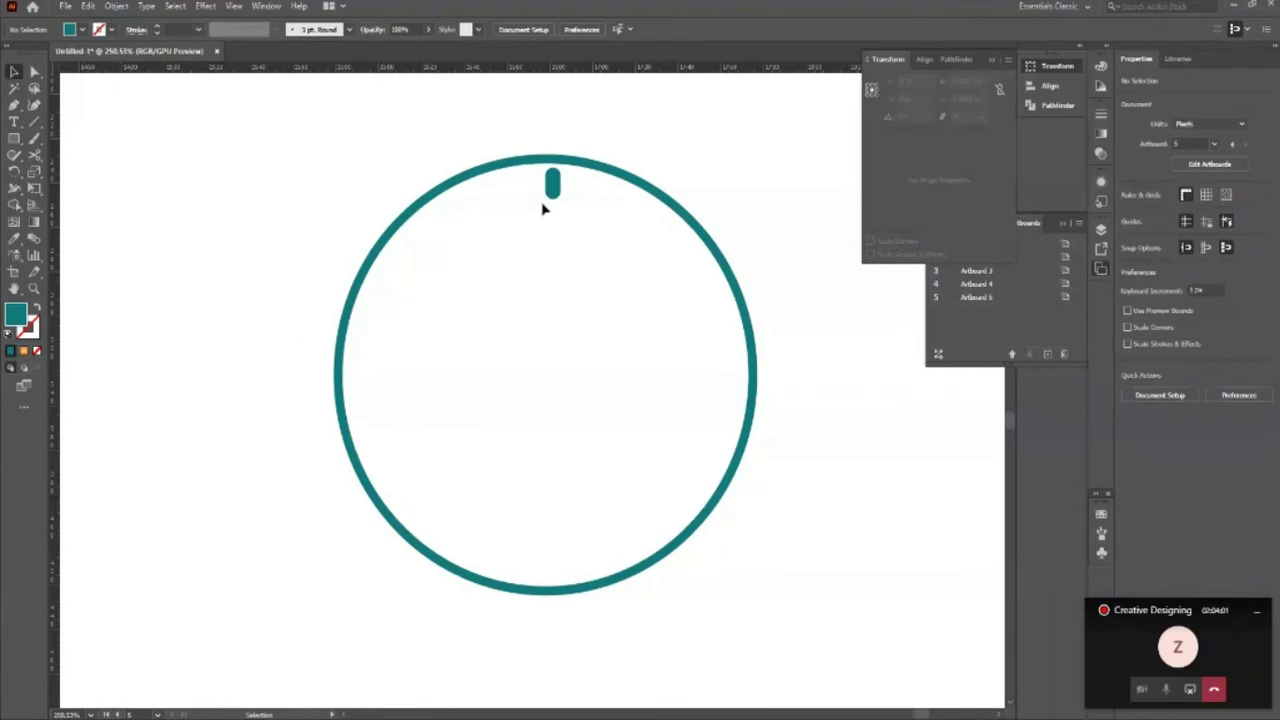
{"action": "left_click", "coordinate": [552, 188]}
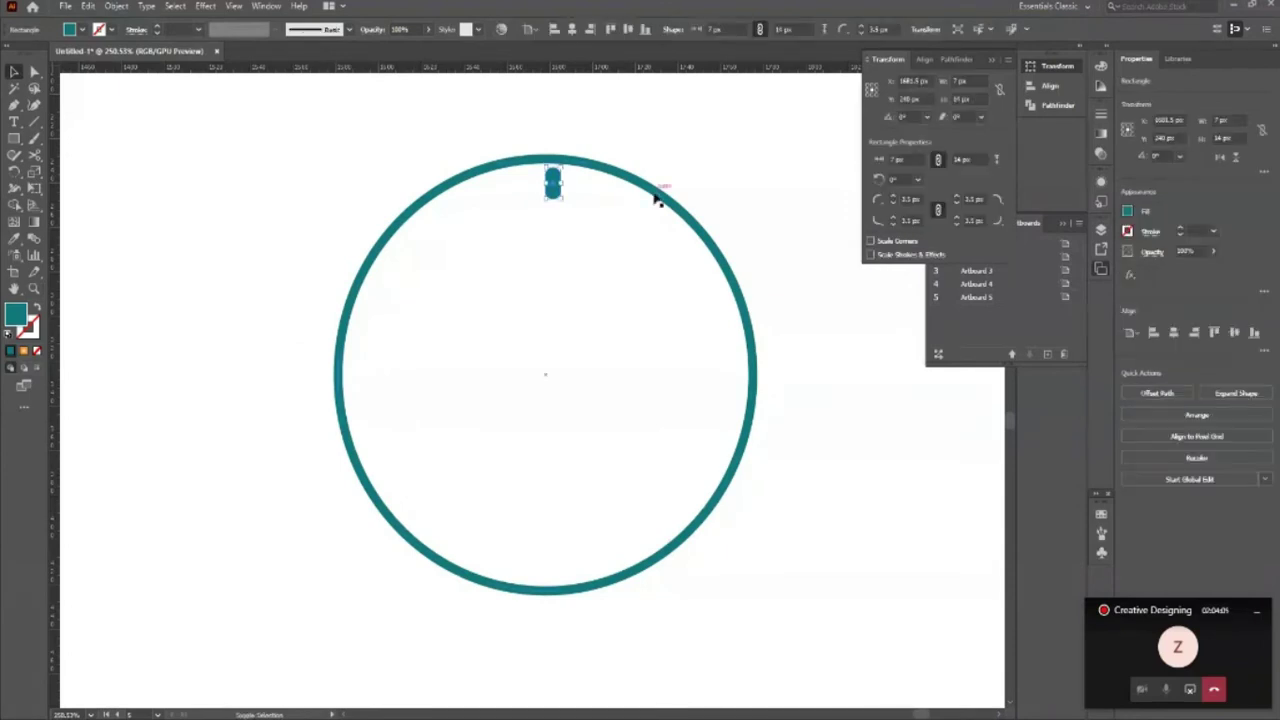
{"action": "left_click", "coordinate": [658, 200], "text": "shift"}
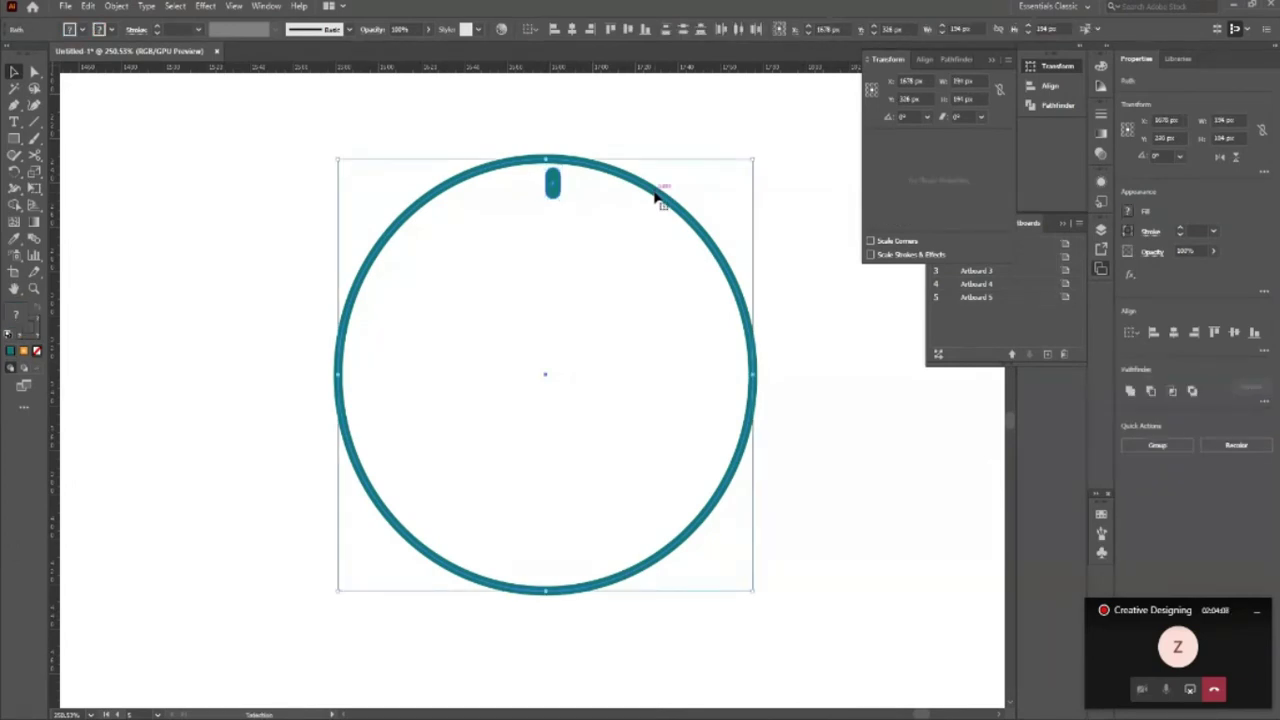
{"action": "key", "text": "r"}
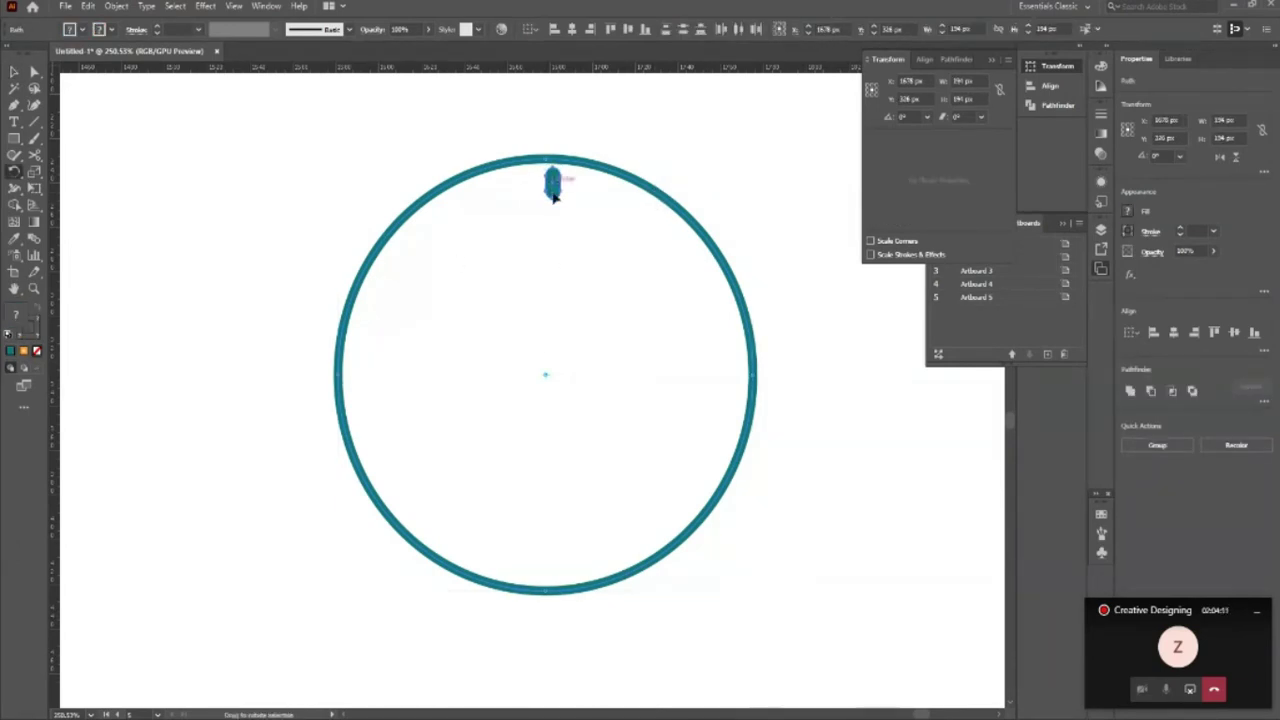
{"action": "left_click_drag", "start_coordinate": [549, 346], "coordinate": [646, 360]}
{"action": "key", "text": "ctrl+z"}
{"action": "left_click_drag", "start_coordinate": [562, 179], "coordinate": [551, 270]}
{"action": "left_click", "coordinate": [13, 72]}
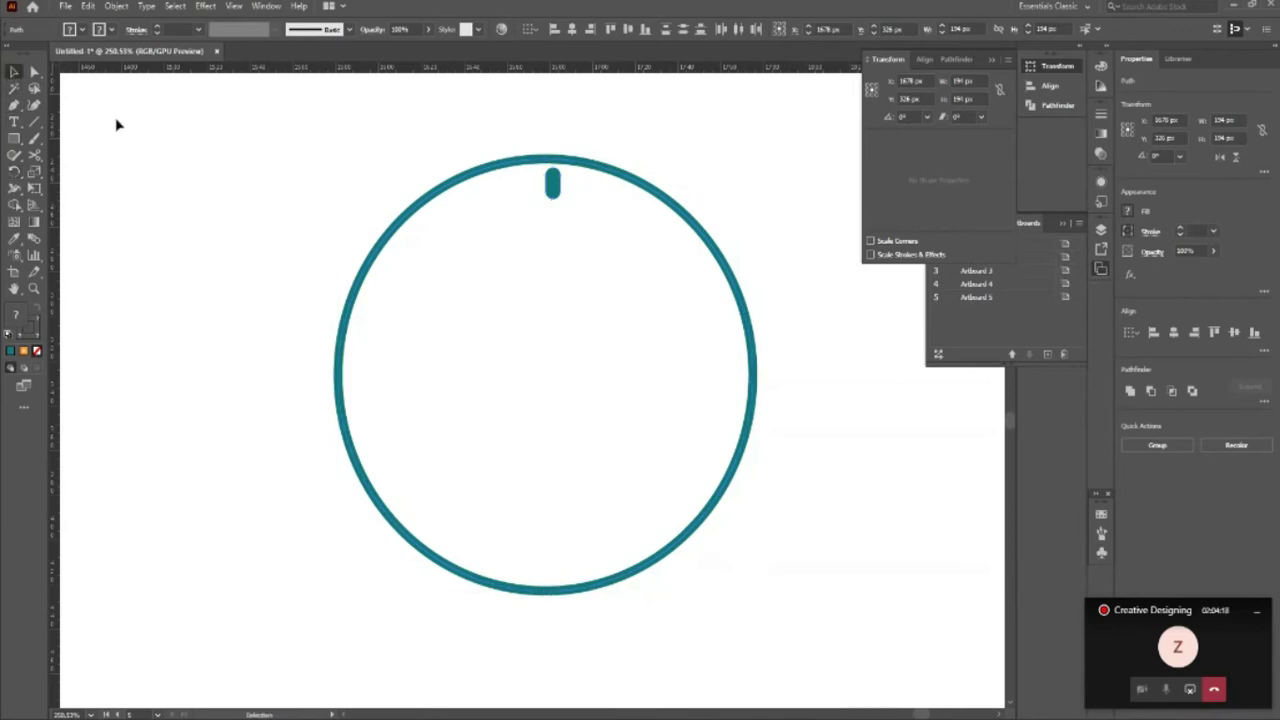
{"action": "left_click", "coordinate": [117, 123]}
{"action": "left_click", "coordinate": [553, 188]}
{"action": "key", "text": "r"}
{"action": "left_click", "coordinate": [544, 386]}
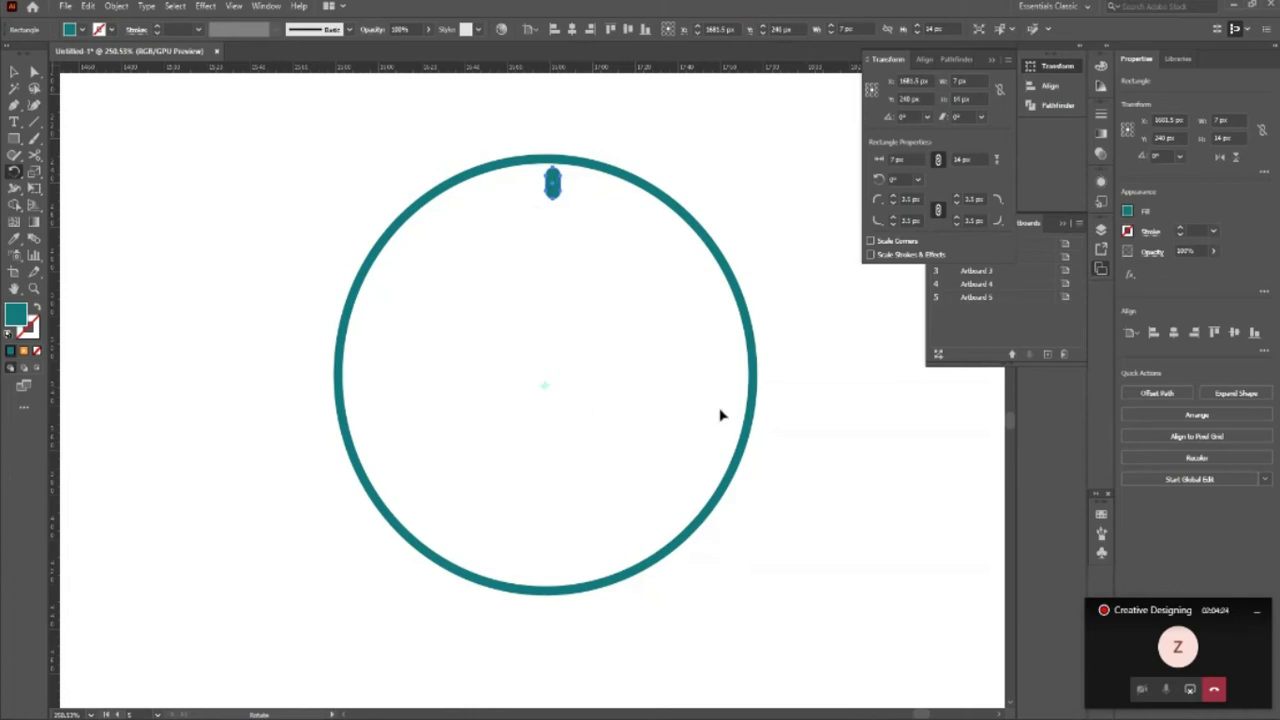
{"action": "left_click_drag", "start_coordinate": [553, 188], "coordinate": [518, 201]}
{"action": "key", "text": "ctrl+d"}
{"action": "key", "text": "ctrl+d"}
{"action": "key", "text": "ctrl+d"}
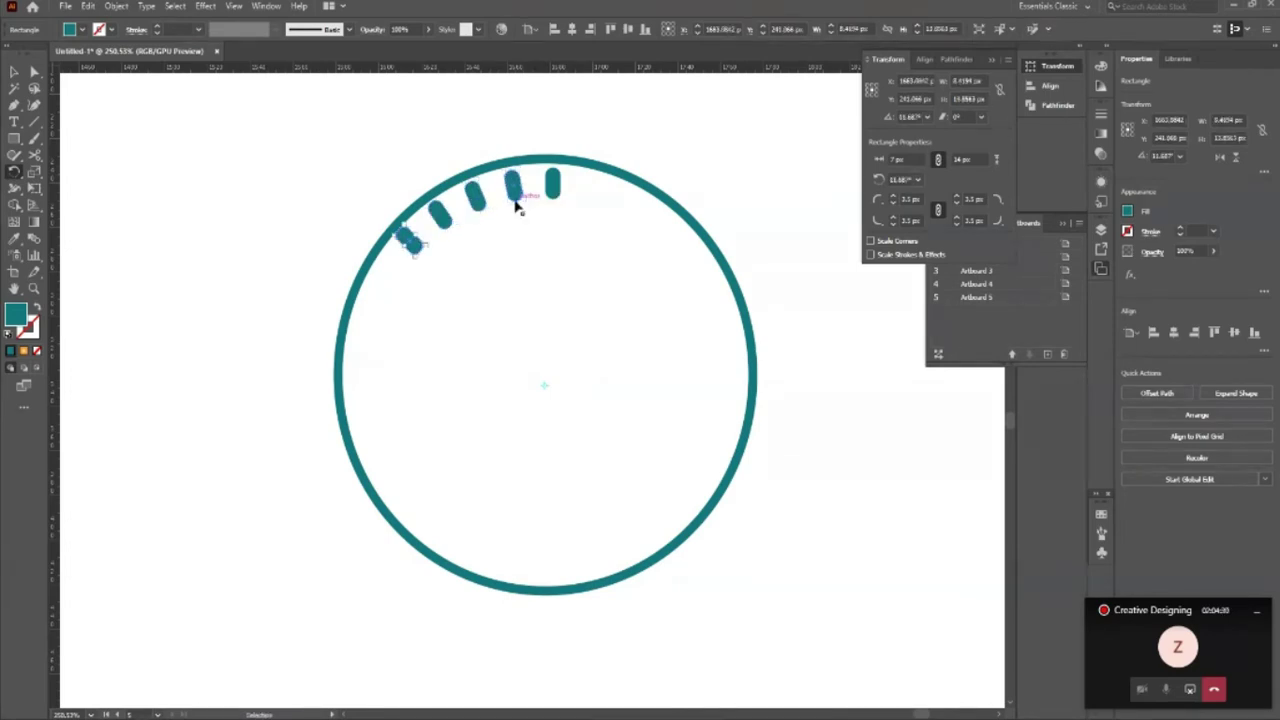
{"action": "key", "text": "ctrl+d"}
{"action": "key", "text": "ctrl+d"}
{"action": "key", "text": "ctrl+d"}
{"action": "key", "text": "ctrl+d"}
{"action": "key", "text": "ctrl+d"}
{"action": "key", "text": "ctrl+d"}
{"action": "key", "text": "ctrl+d"}
{"action": "key", "text": "ctrl+d"}
{"action": "key", "text": "ctrl+d"}
{"action": "key", "text": "ctrl+d"}
{"action": "key", "text": "ctrl+d"}
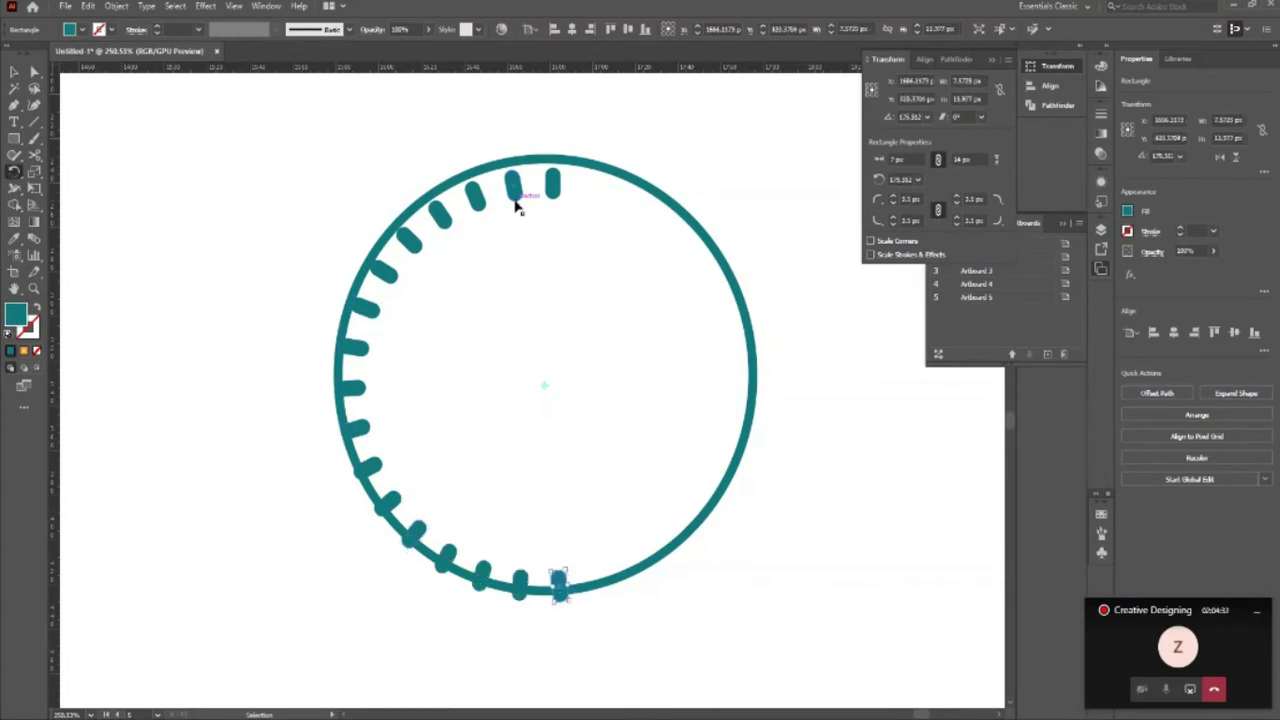
{"action": "left_click", "coordinate": [12, 72]}
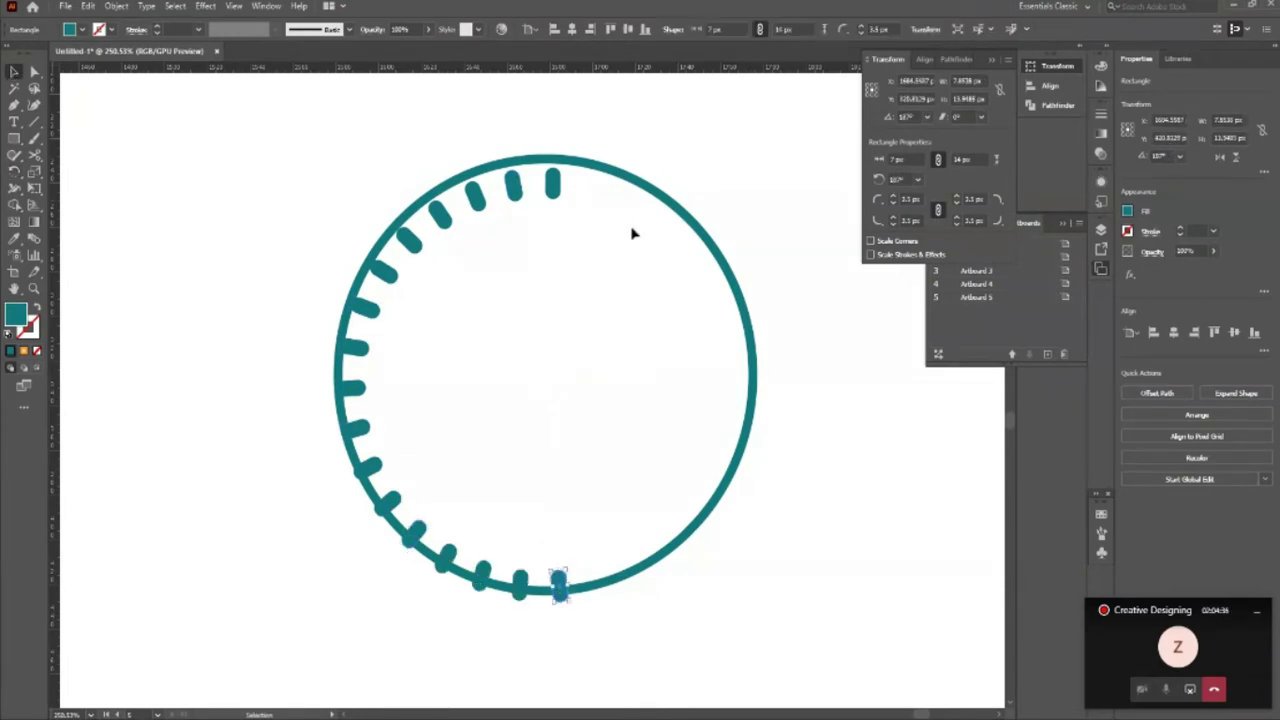
{"action": "mouse_move", "coordinate": [254, 149]}
{"action": "left_mouse_down"}
{"action": "mouse_move", "coordinate": [751, 614]}
{"action": "mouse_move", "coordinate": [655, 584]}
{"action": "left_mouse_up"}
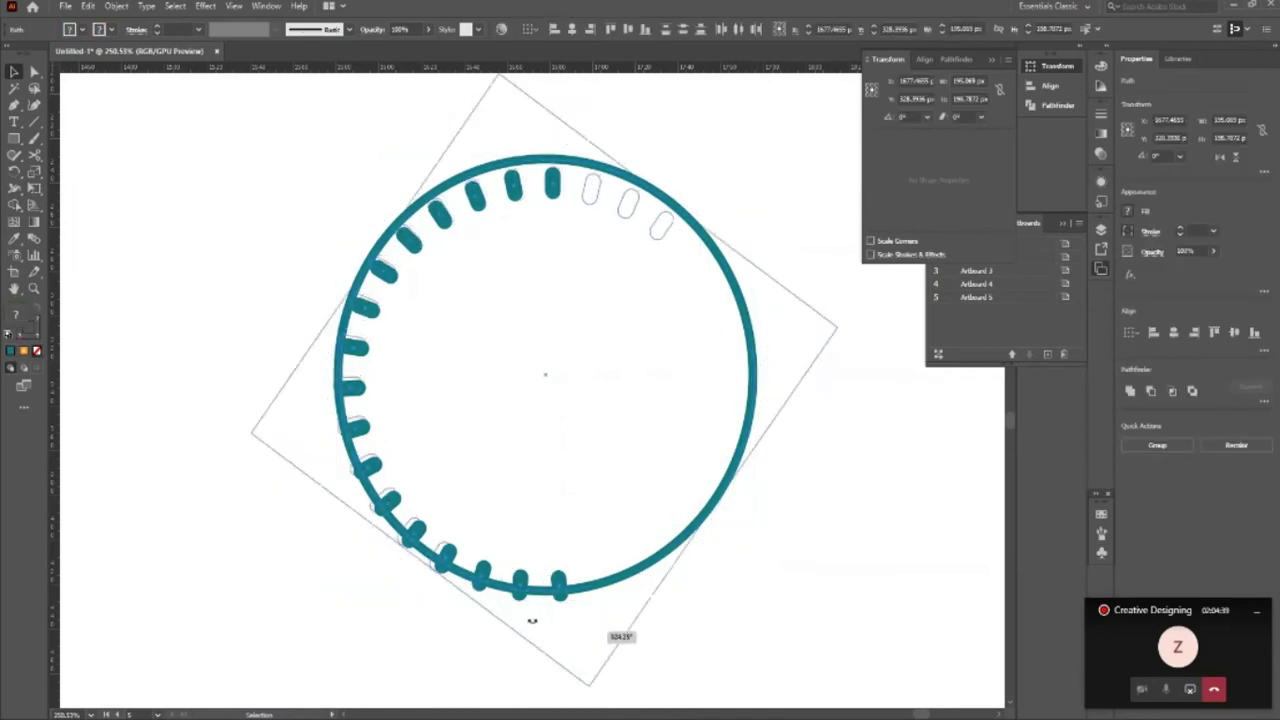
{"action": "left_click_drag", "start_coordinate": [757, 604], "coordinate": [723, 631]}
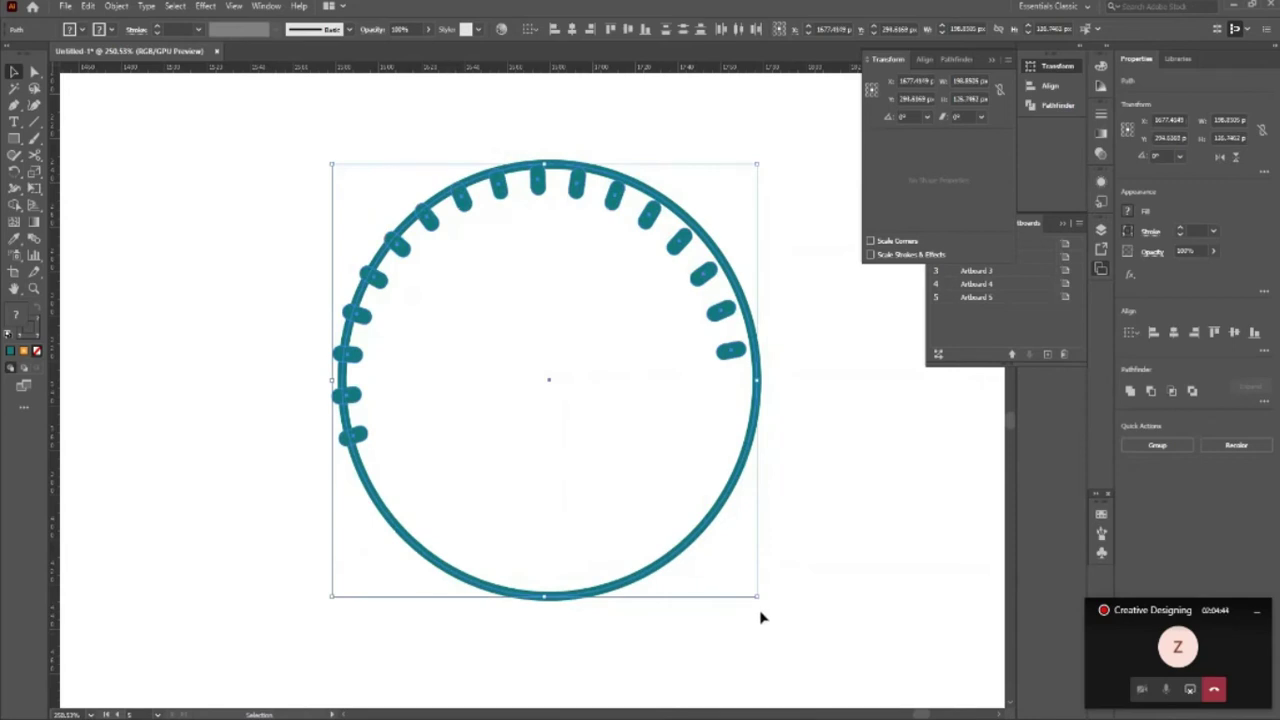
{"action": "key", "text": "a"}
{"action": "key", "text": "ctrl+z"}
{"action": "key", "text": "ctrl+z"}
{"action": "key", "text": "ctrl+z"}
{"action": "key", "text": "ctrl+z"}
{"action": "key", "text": "ctrl+z"}
{"action": "key", "text": "ctrl+z"}
{"action": "key", "text": "ctrl+z"}
{"action": "key", "text": "ctrl+z"}
{"action": "key", "text": "ctrl+z"}
{"action": "key", "text": "ctrl+z"}
{"action": "key", "text": "ctrl+z"}
{"action": "key", "text": "ctrl+z"}
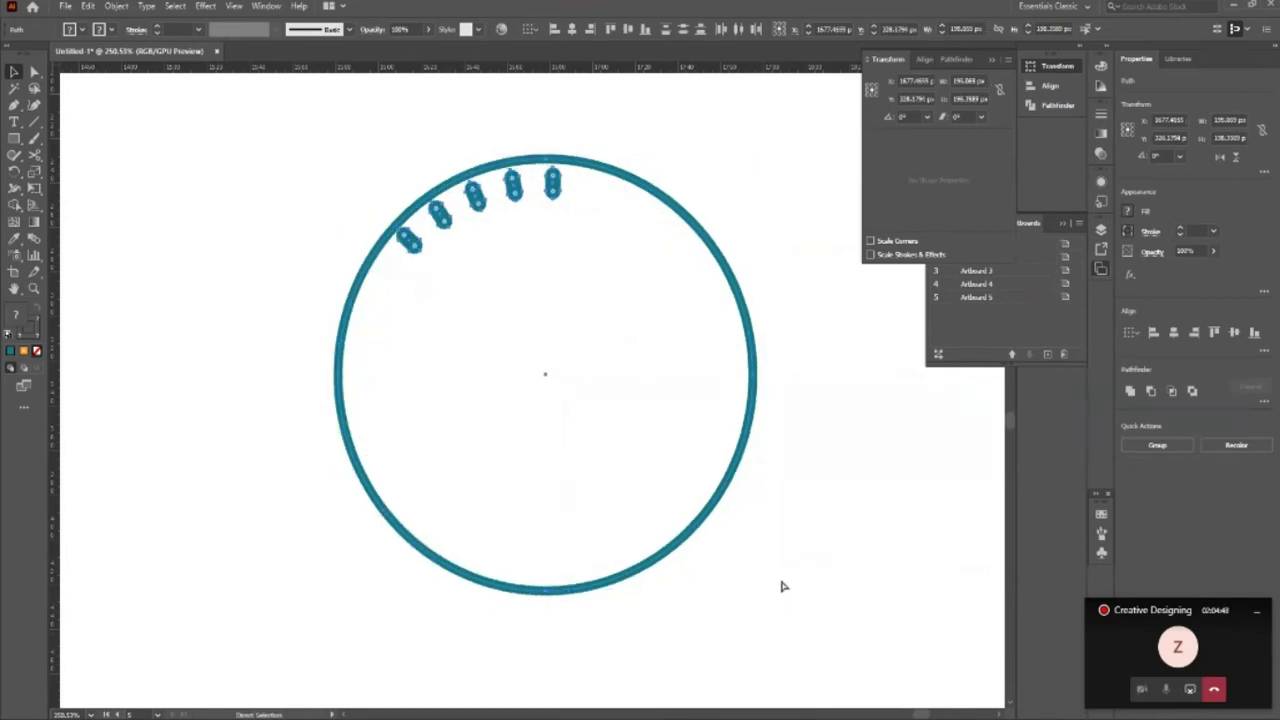
{"action": "key", "text": "ctrl+z"}
{"action": "key", "text": "ctrl+z"}
{"action": "key", "text": "ctrl+z"}
{"action": "key", "text": "ctrl+z"}
{"action": "key", "text": "ctrl+z"}
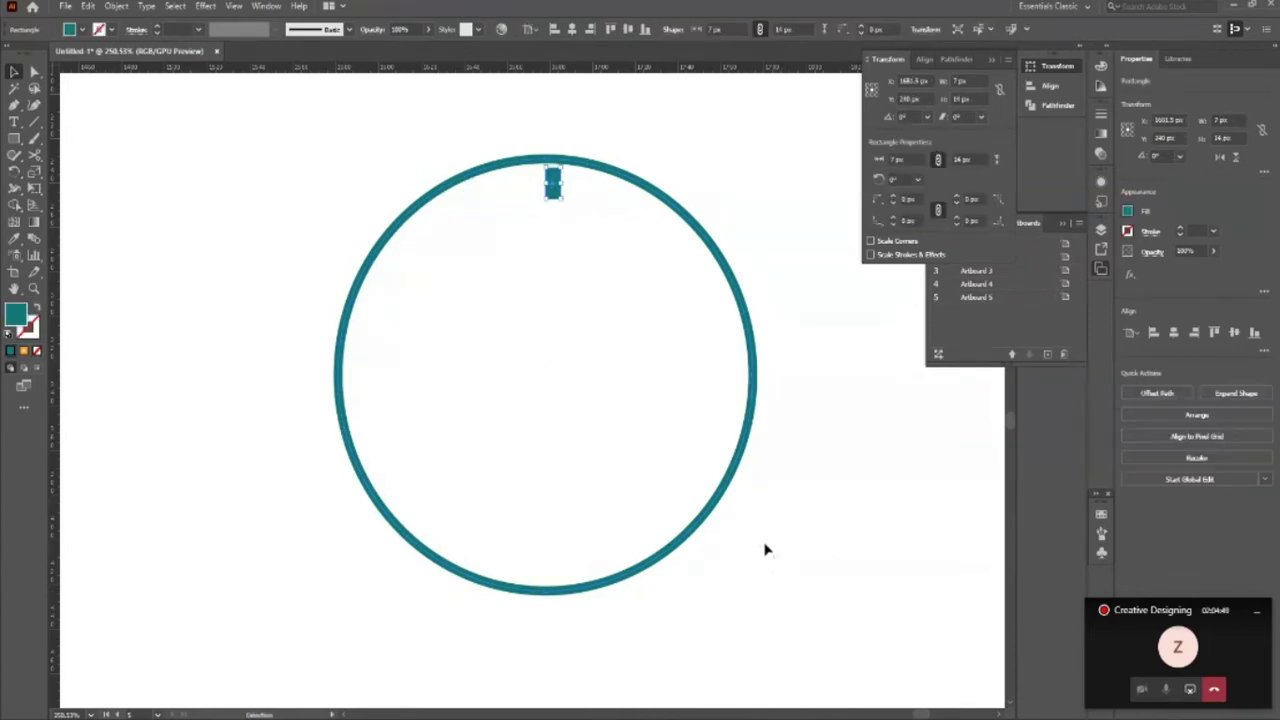
{"action": "key", "text": "ctrl+z"}
Step: Place a horizontal and a vertical guide crossing at the teal ring's centre
{"action": "left_click", "coordinate": [705, 545]}
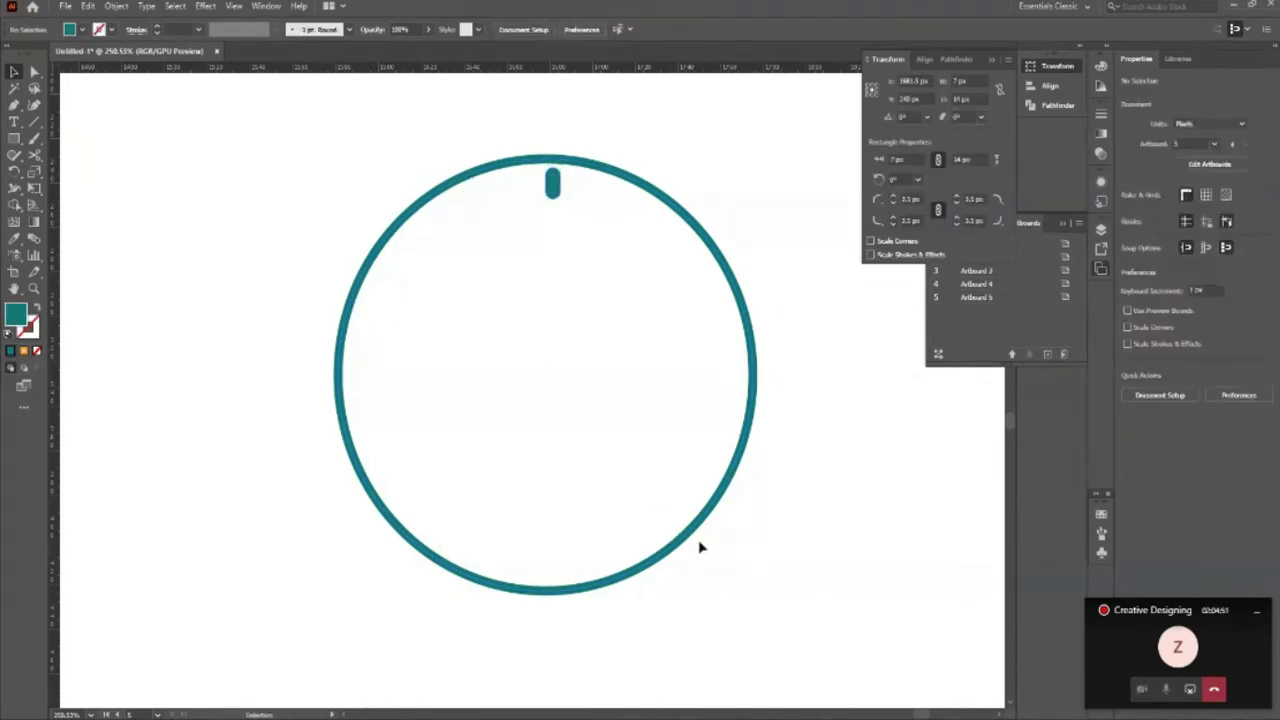
{"action": "left_click", "coordinate": [691, 531]}
{"action": "left_click_drag", "start_coordinate": [520, 68], "coordinate": [529, 375]}
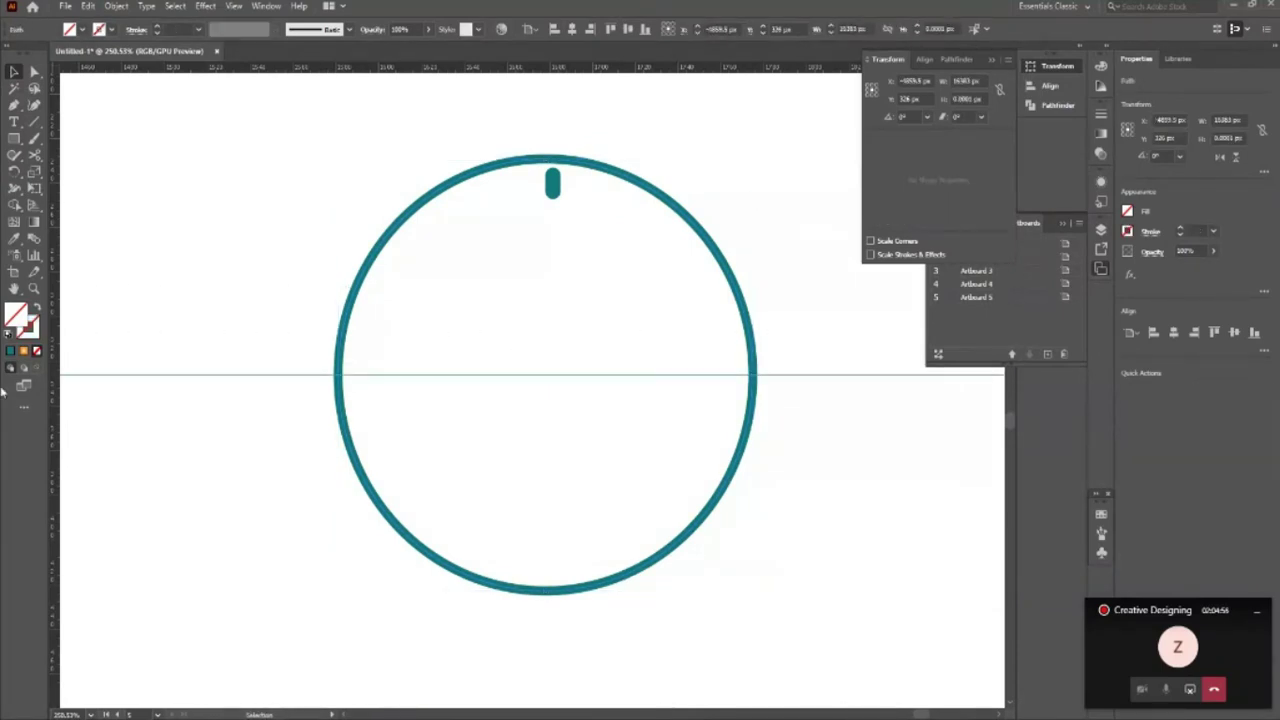
{"action": "left_click_drag", "start_coordinate": [58, 466], "coordinate": [549, 480]}
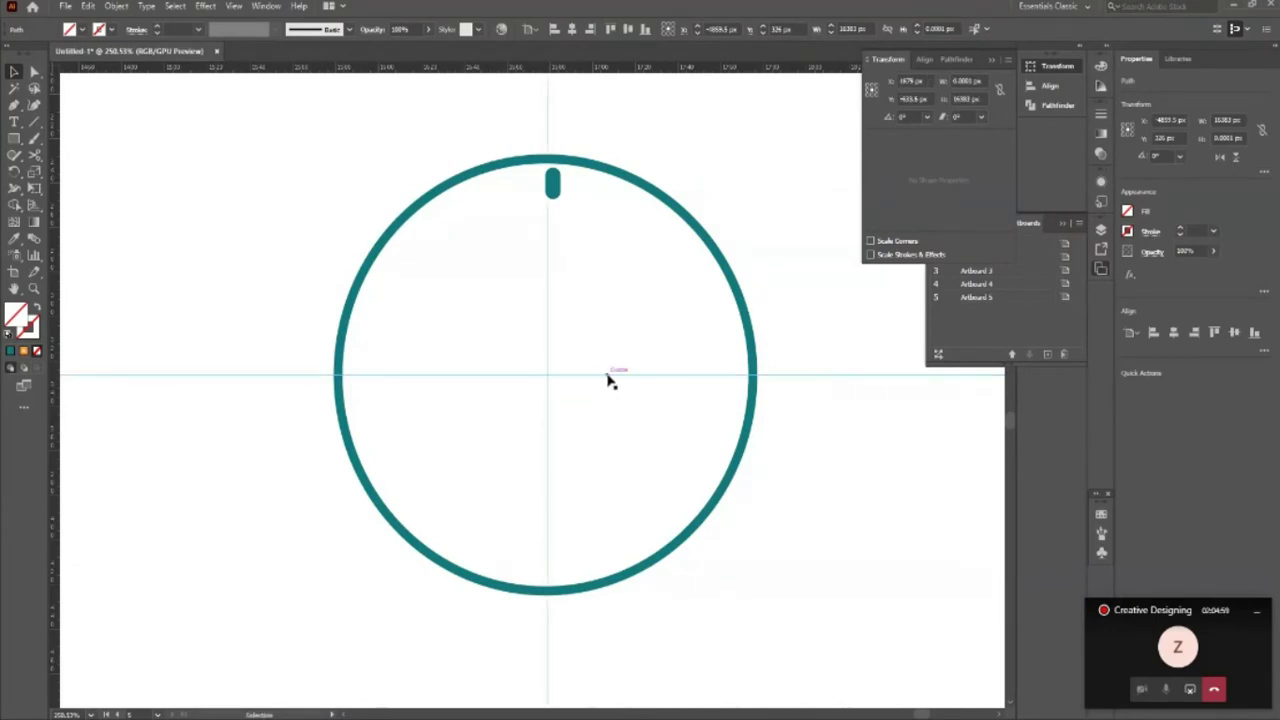
{"action": "left_click", "coordinate": [705, 507]}
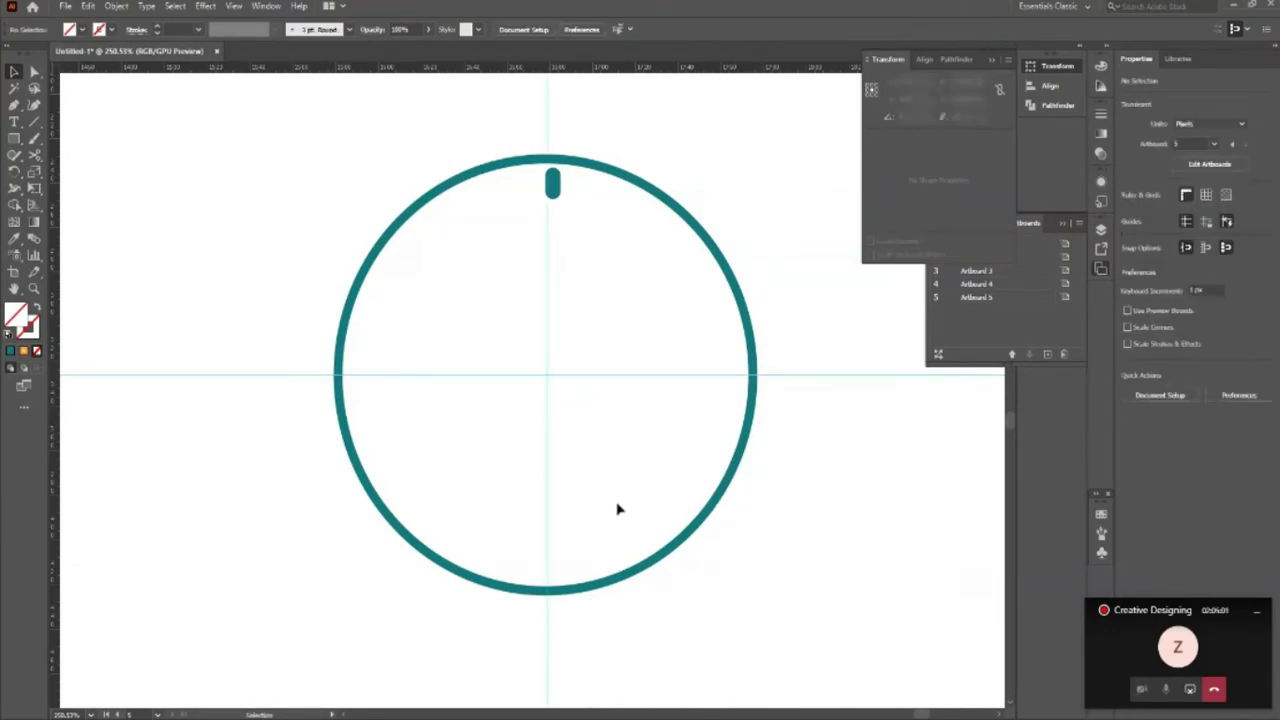
Step: Nudge the top tick onto the vertical guide, then set the rotation origin at the guide crossing
{"action": "key", "text": "ctrl+a"}
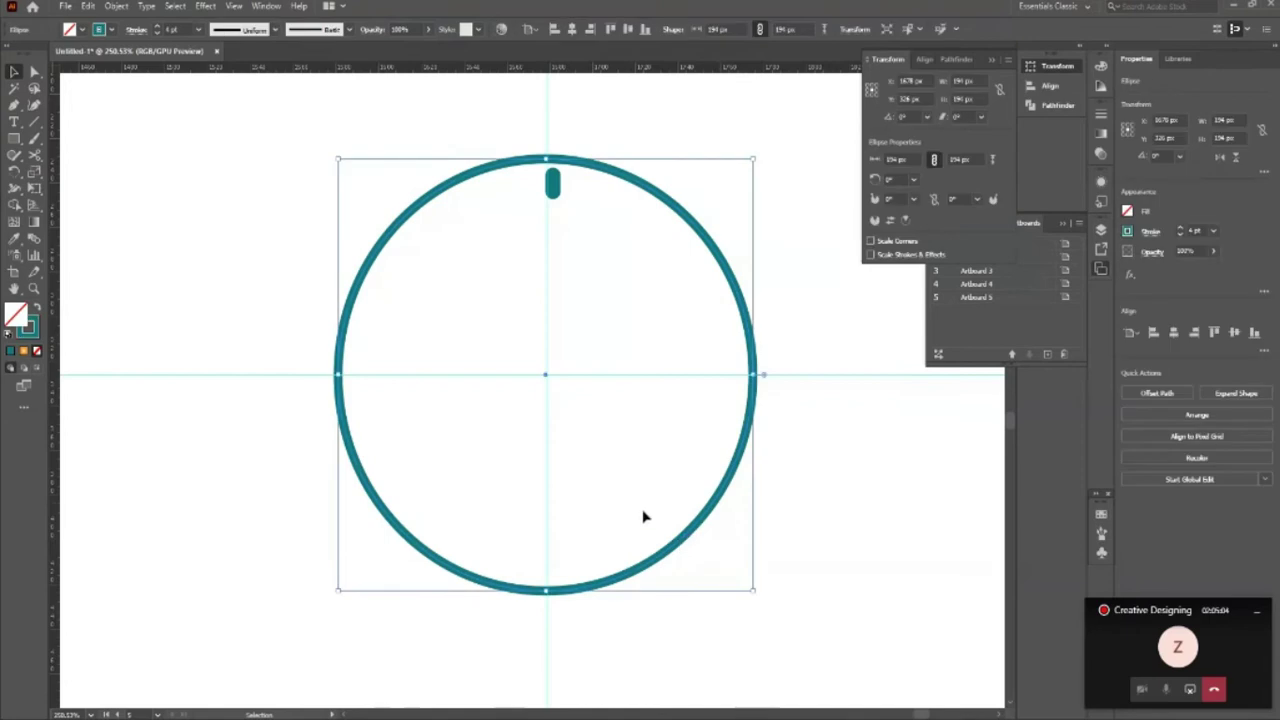
{"action": "left_click", "coordinate": [603, 503]}
{"action": "left_click", "coordinate": [533, 502]}
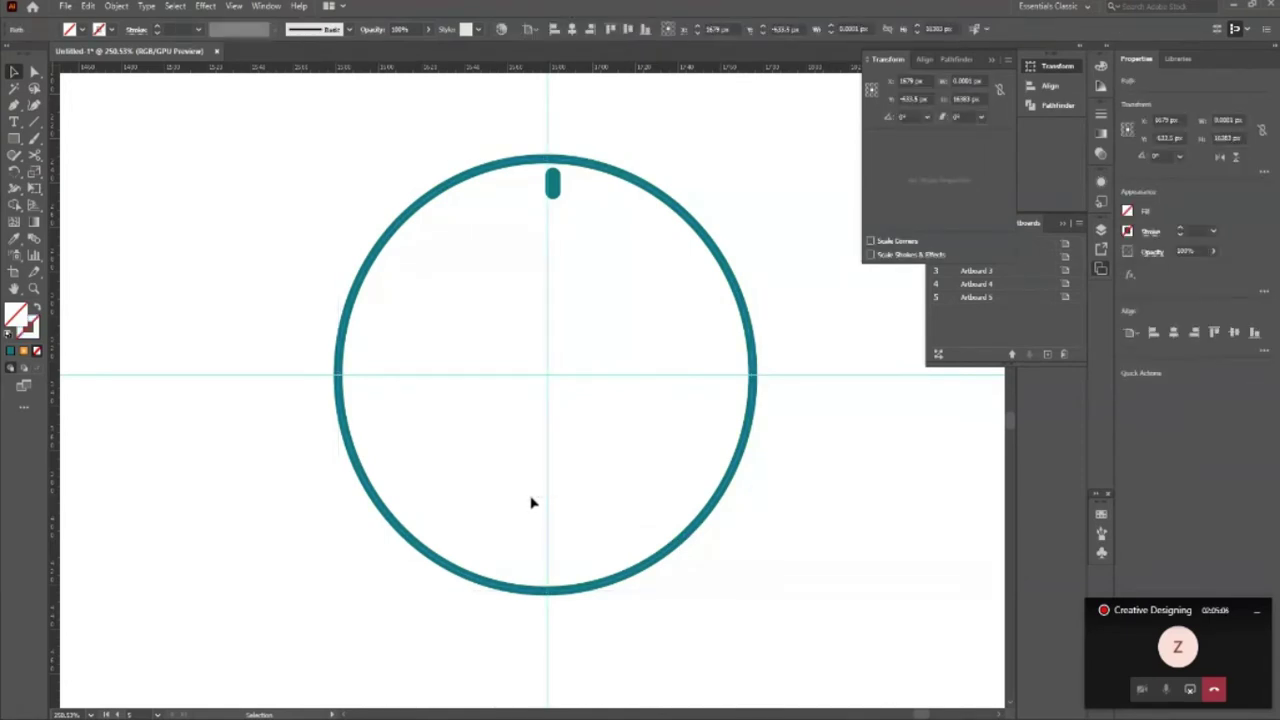
{"action": "left_click", "coordinate": [553, 185]}
{"action": "key", "text": "Left"}
{"action": "key", "text": "Left"}
{"action": "key", "text": "Left"}
{"action": "key", "text": "Left"}
{"action": "key", "text": "Right"}
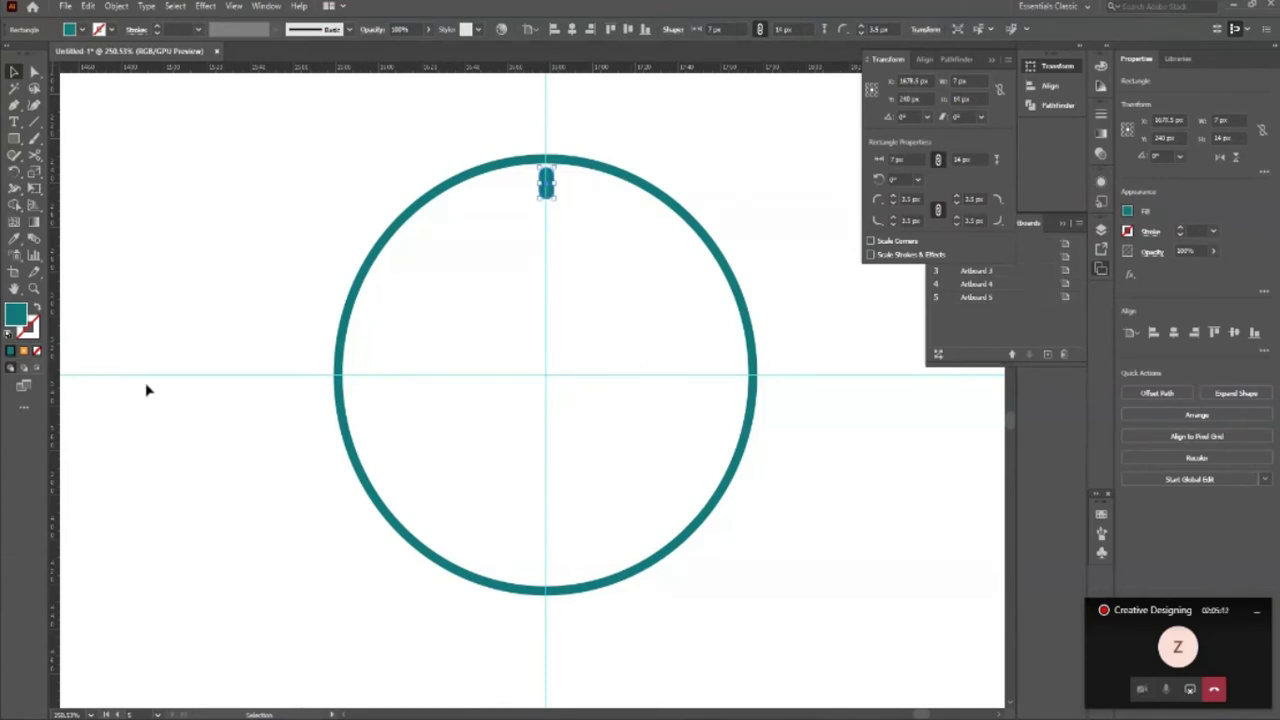
{"action": "key", "text": "r"}
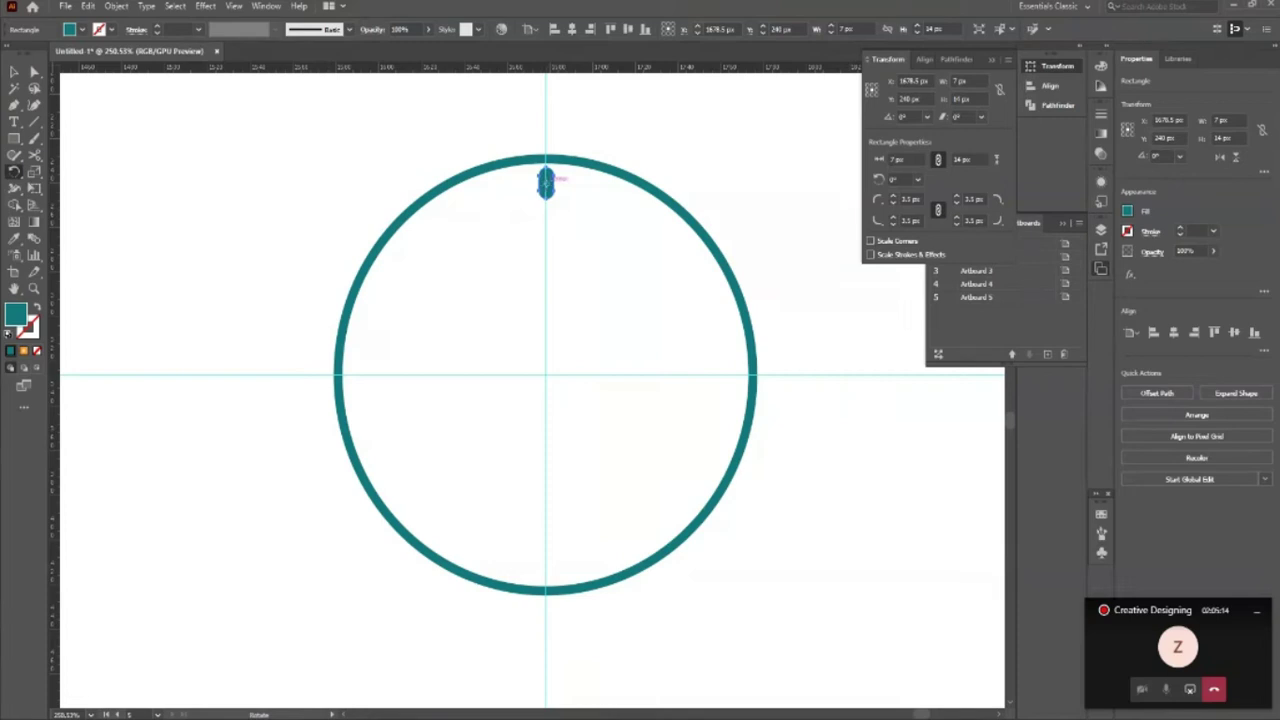
{"action": "left_click", "coordinate": [544, 374]}
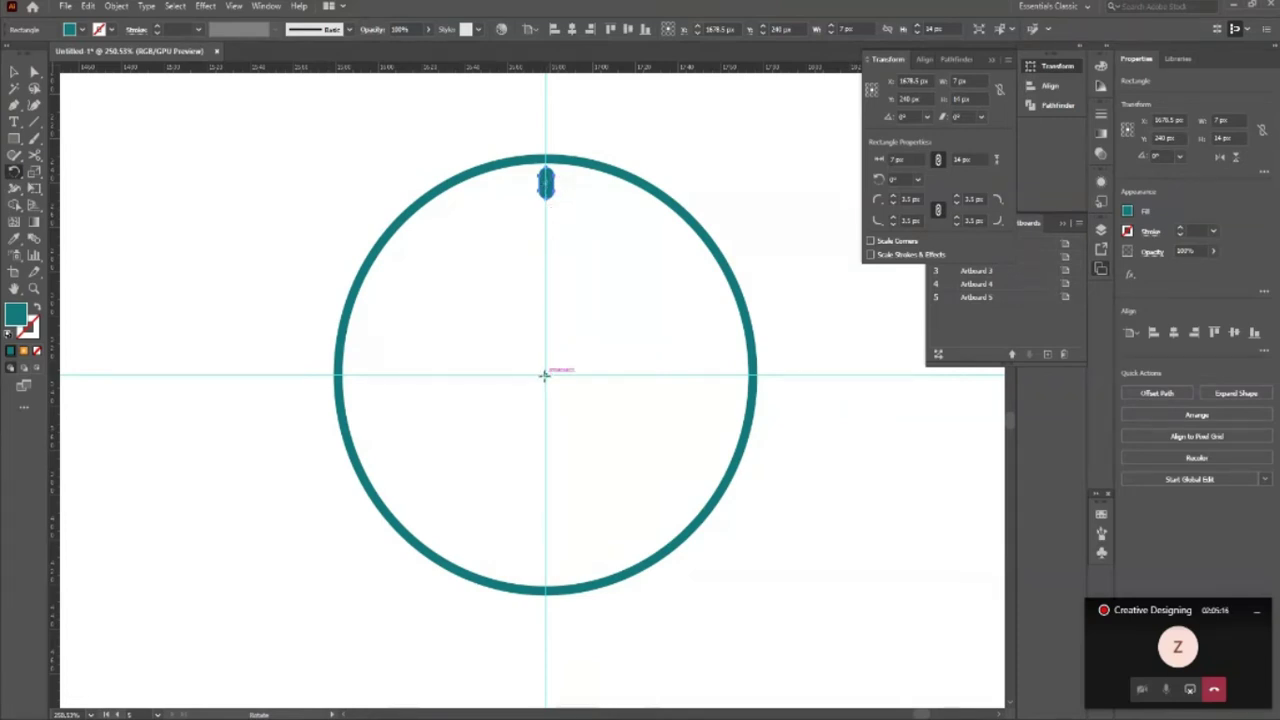
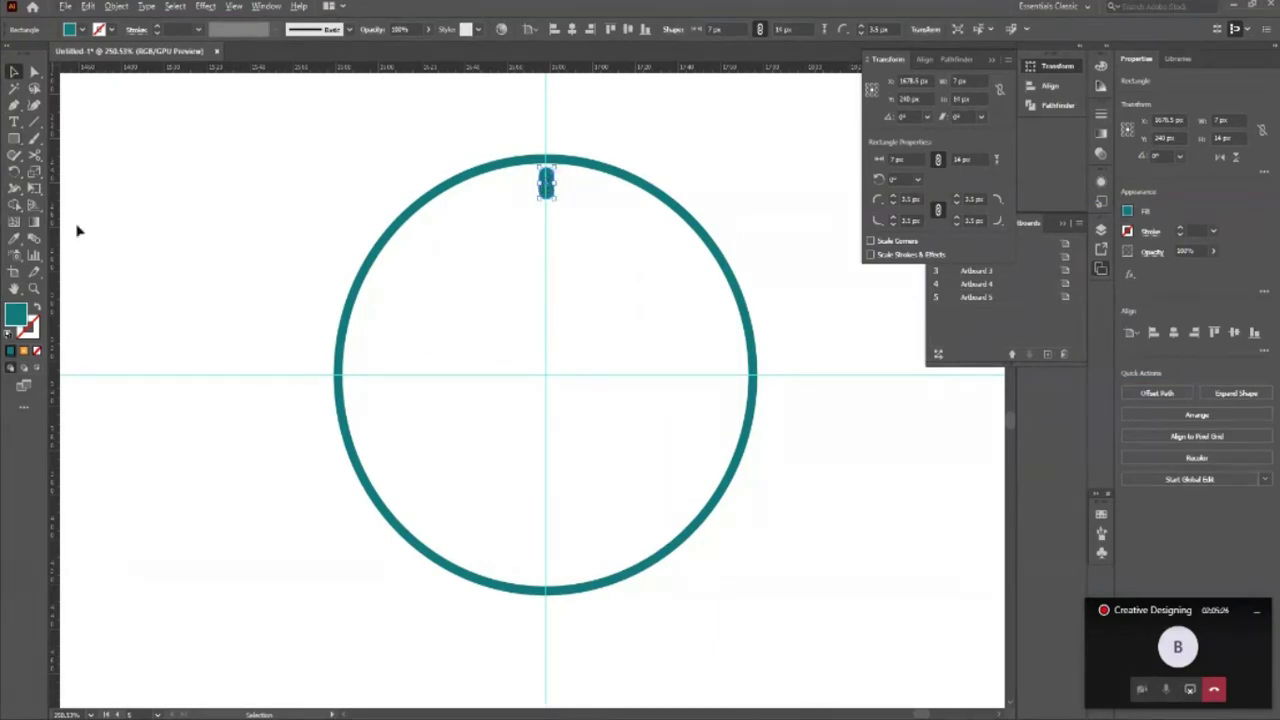
Step: Rotate copies of the teal tick about the ring's centre, repeating from the top down the left side
{"action": "key", "text": "r"}
{"action": "key", "text": "v"}
{"action": "left_click", "coordinate": [354, 209]}
{"action": "left_click", "coordinate": [548, 186]}
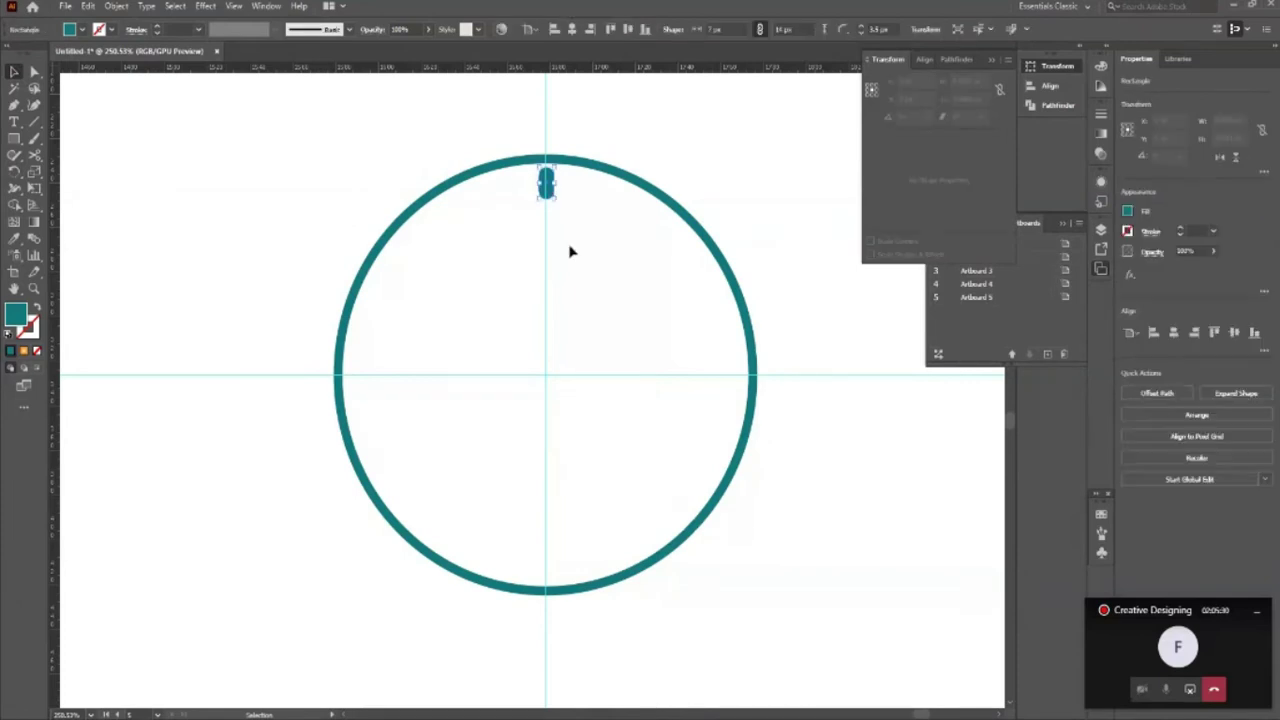
{"action": "key", "text": "r"}
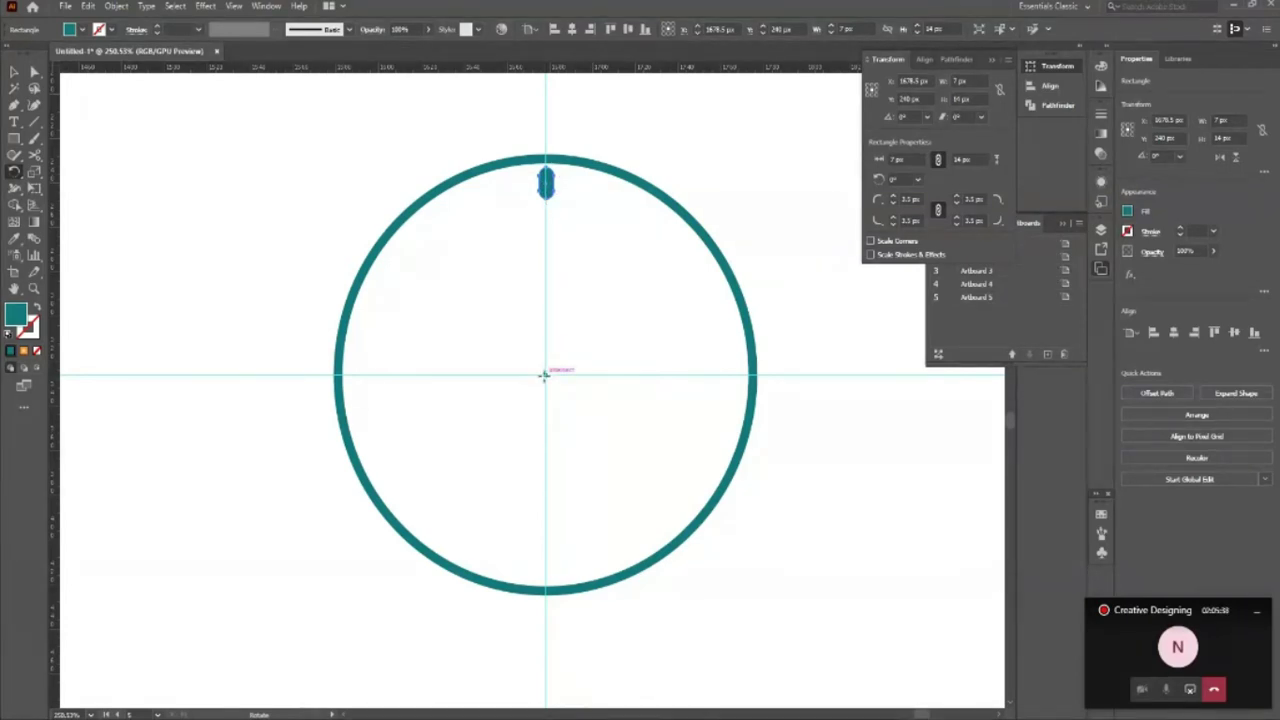
{"action": "left_click_drag", "start_coordinate": [545, 183], "coordinate": [506, 193]}
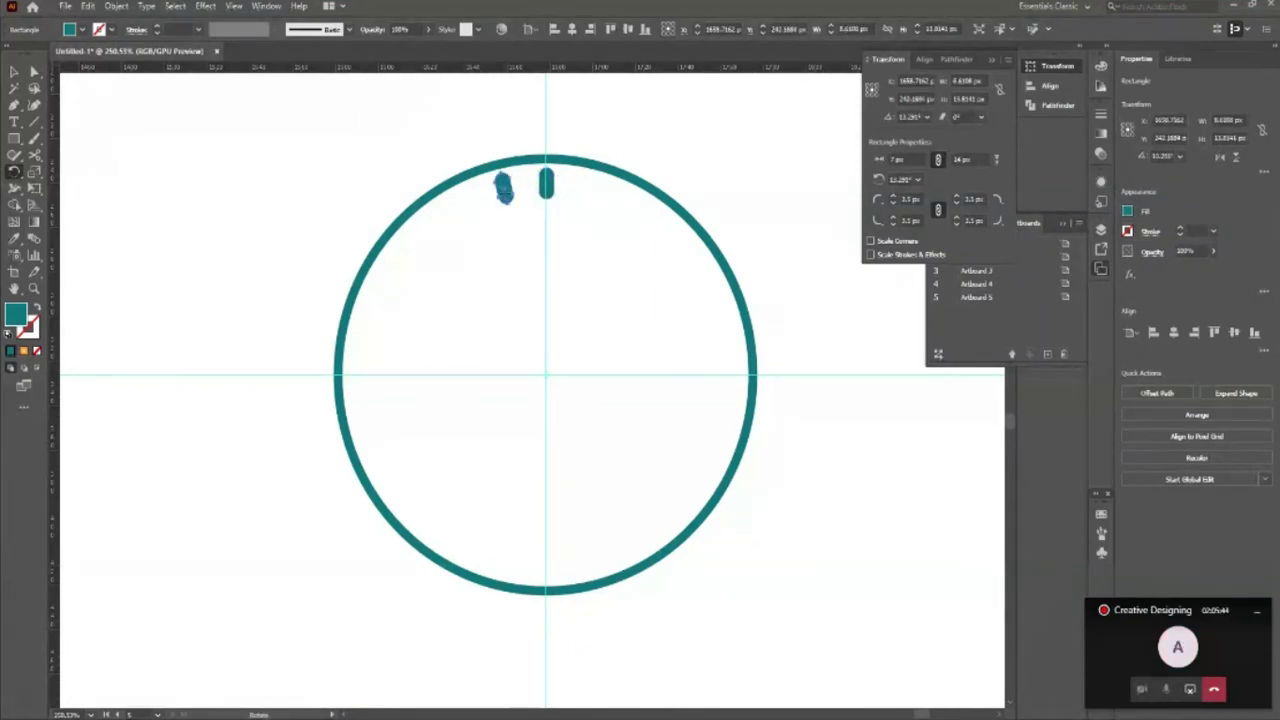
{"action": "key", "text": "ctrl+d"}
{"action": "key", "text": "ctrl+d"}
{"action": "key", "text": "ctrl+d"}
{"action": "key", "text": "ctrl+d"}
{"action": "key", "text": "ctrl+d"}
{"action": "key", "text": "ctrl+d"}
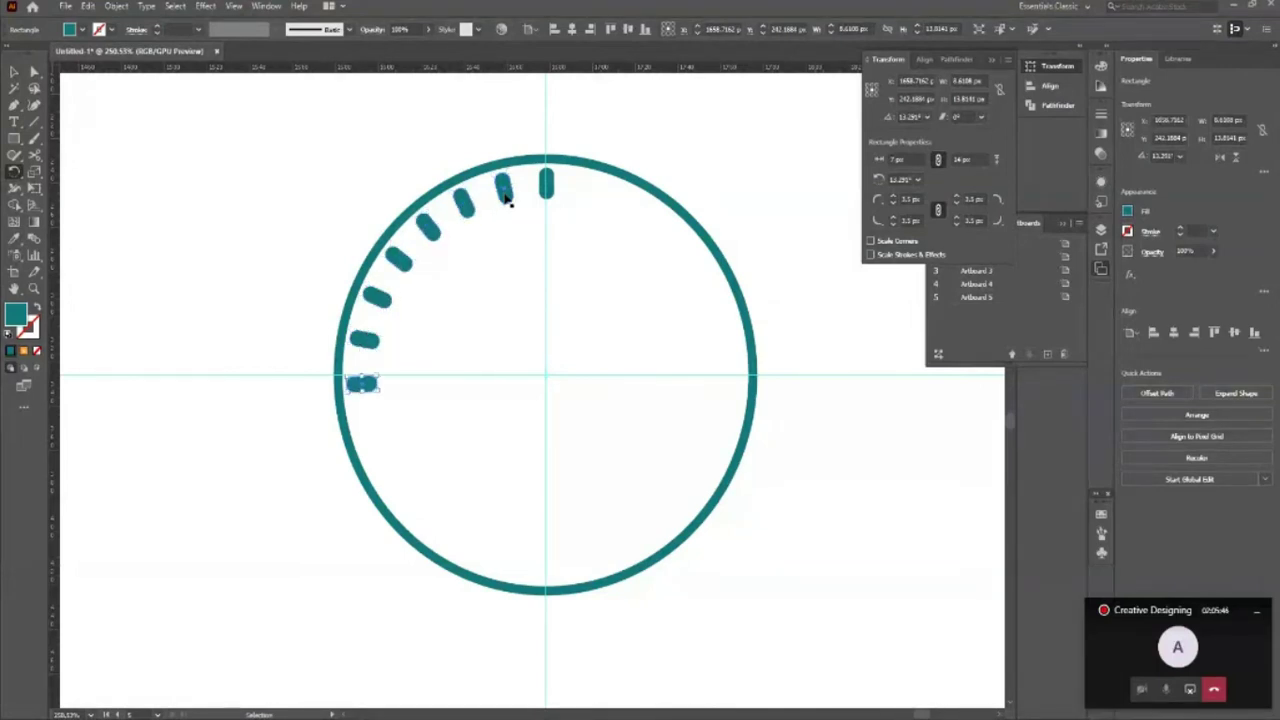
{"action": "key", "text": "ctrl+d"}
{"action": "key", "text": "ctrl+d"}
{"action": "key", "text": "ctrl+d"}
{"action": "key", "text": "ctrl+d"}
{"action": "key", "text": "ctrl+d"}
{"action": "key", "text": "ctrl+d"}
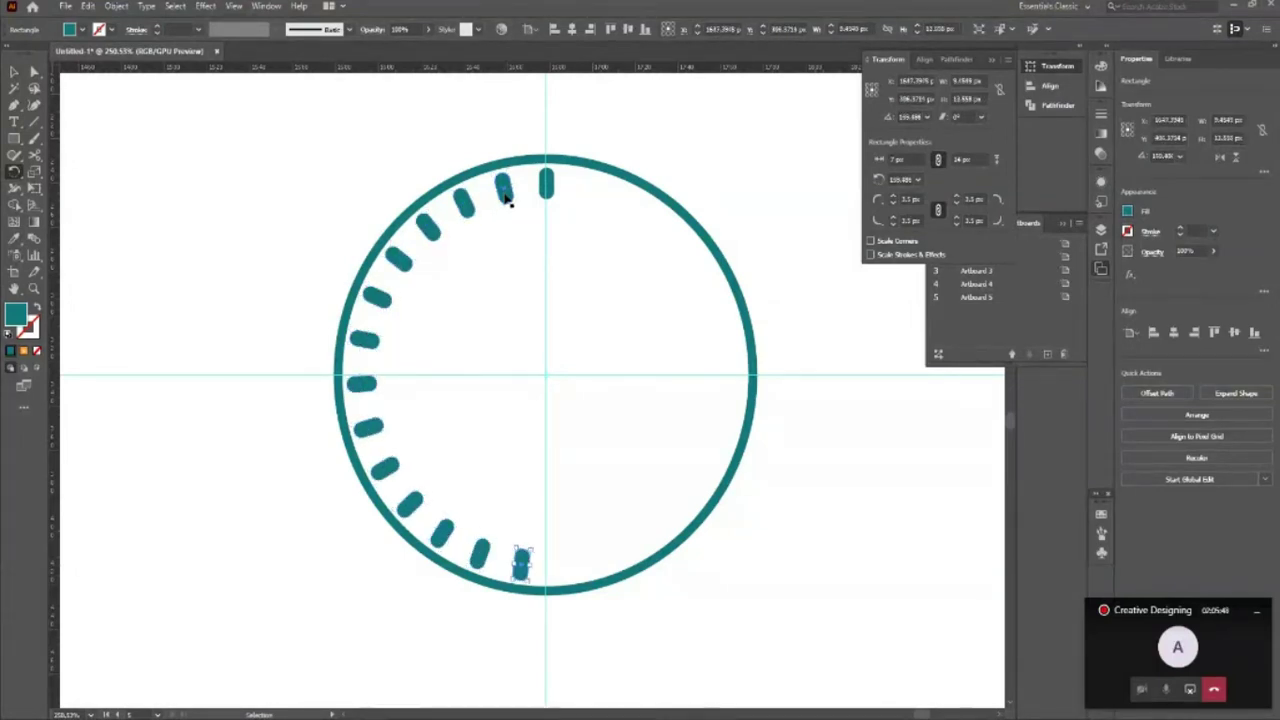
{"action": "key", "text": "ctrl+d"}
{"action": "key", "text": "ctrl+d"}
{"action": "key", "text": "ctrl+d"}
{"action": "key", "text": "v"}
{"action": "left_click", "coordinate": [843, 384]}
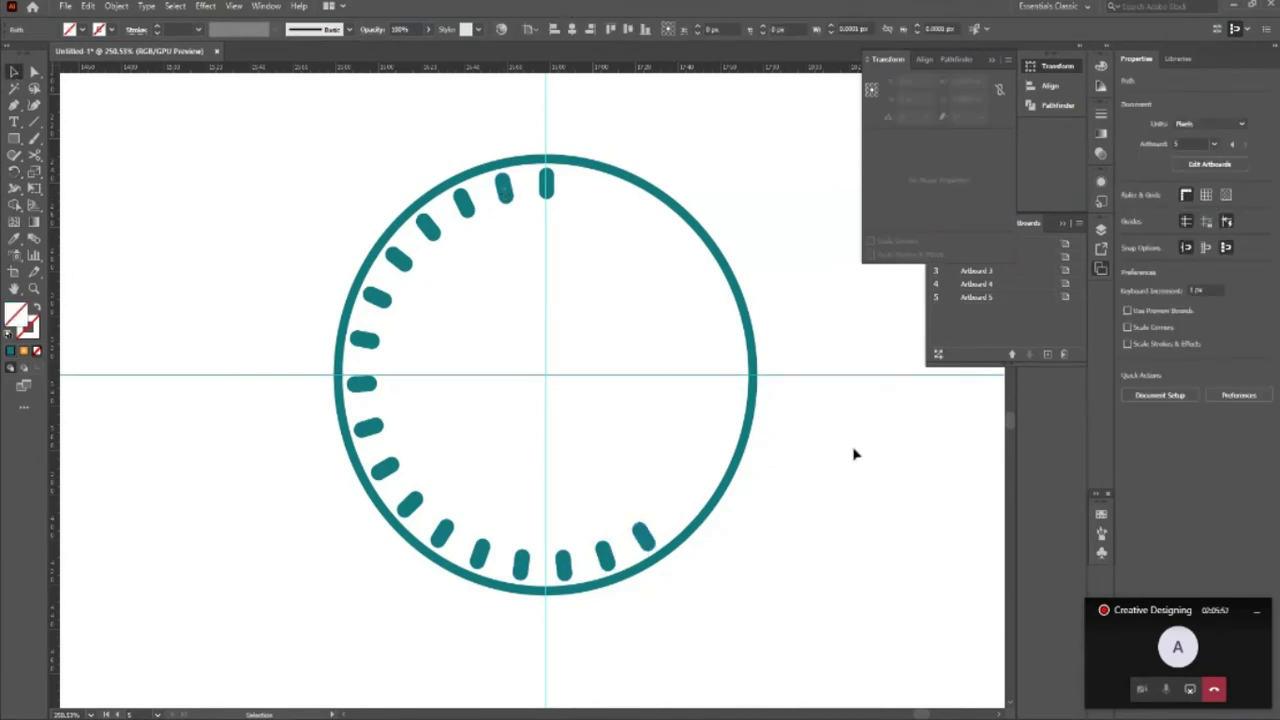
Step: Select all the tick marks around the ring and group them
{"action": "key", "text": "z"}
{"action": "left_click", "coordinate": [451, 411], "text": "alt"}
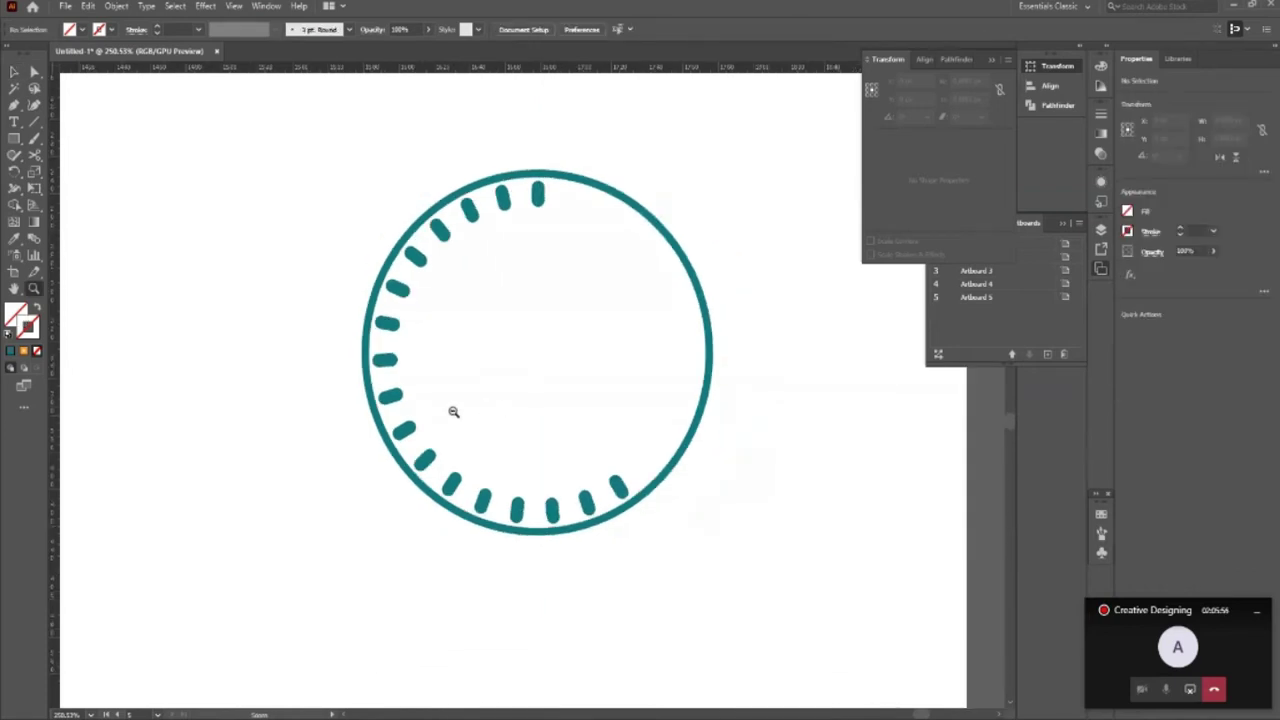
{"action": "key", "text": "a"}
{"action": "left_click_drag", "start_coordinate": [297, 157], "coordinate": [755, 608]}
{"action": "key", "text": "ctrl+g"}
{"action": "key", "text": "v"}
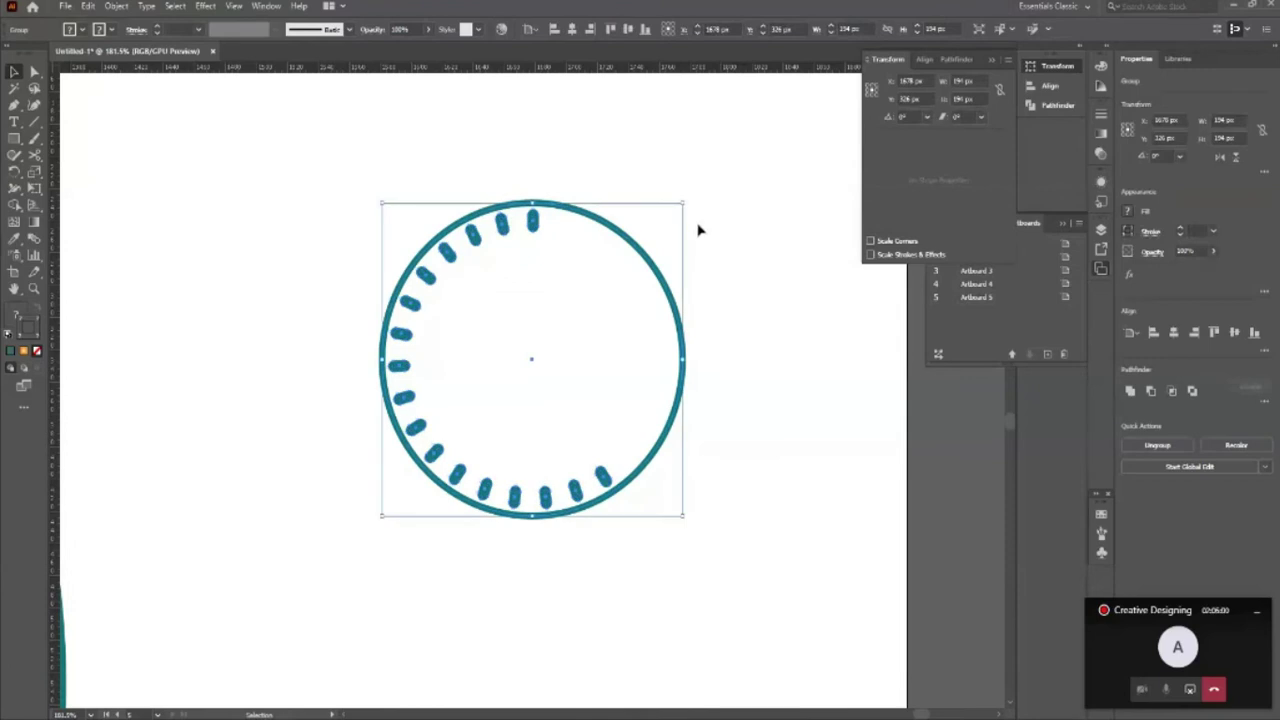
Step: Rotate the tick group so the ticks form a symmetric arc, using a horizontal guide
{"action": "mouse_move", "coordinate": [687, 194]}
{"action": "left_mouse_down"}
{"action": "mouse_move", "coordinate": [718, 541]}
{"action": "mouse_move", "coordinate": [702, 577]}
{"action": "mouse_move", "coordinate": [680, 531]}
{"action": "left_mouse_up"}
{"action": "left_click", "coordinate": [740, 551]}
{"action": "left_click_drag", "start_coordinate": [334, 127], "coordinate": [745, 645]}
{"action": "left_click_drag", "start_coordinate": [691, 530], "coordinate": [675, 525]}
{"action": "left_click_drag", "start_coordinate": [601, 70], "coordinate": [608, 404]}
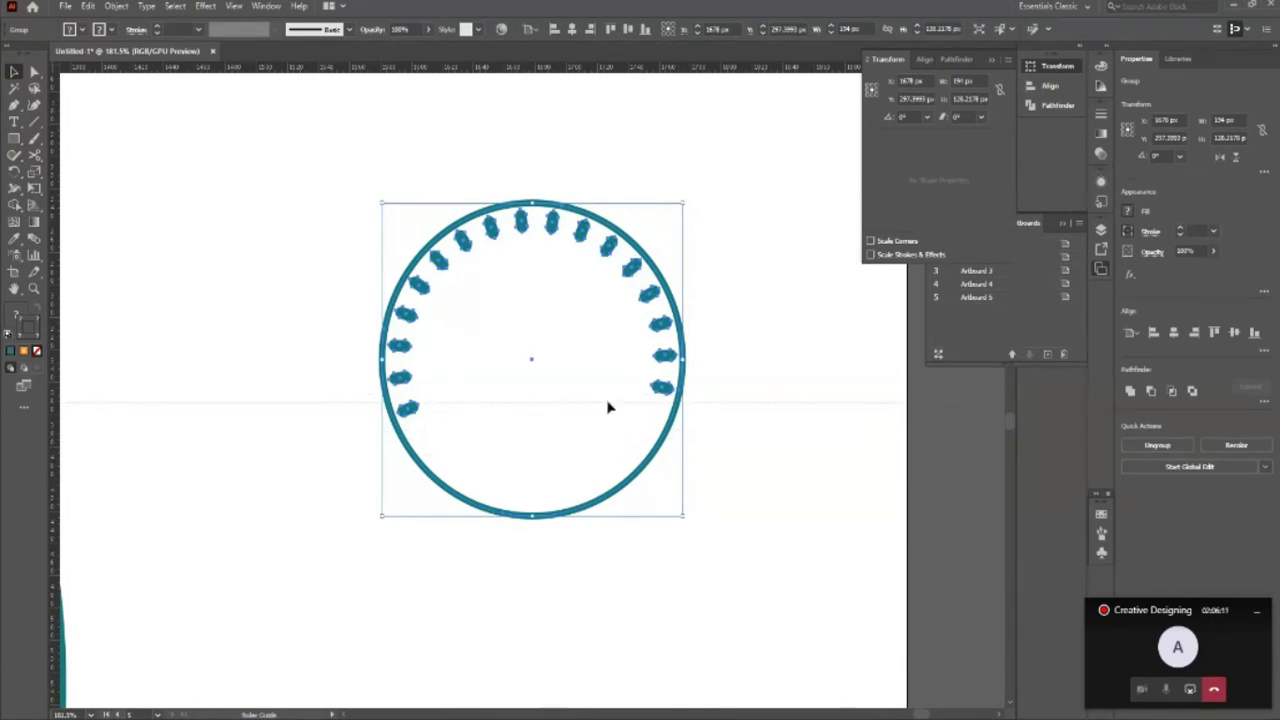
{"action": "left_click_drag", "start_coordinate": [358, 172], "coordinate": [729, 684]}
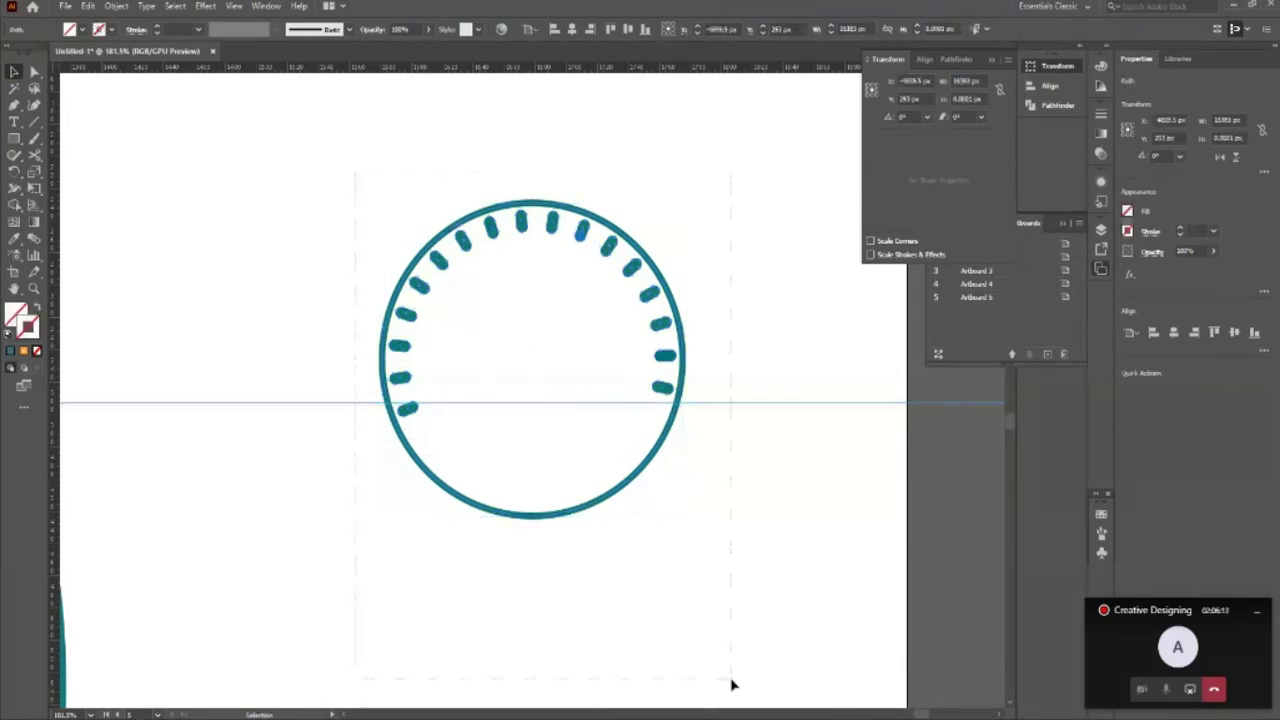
{"action": "left_click", "coordinate": [809, 404], "text": "shift"}
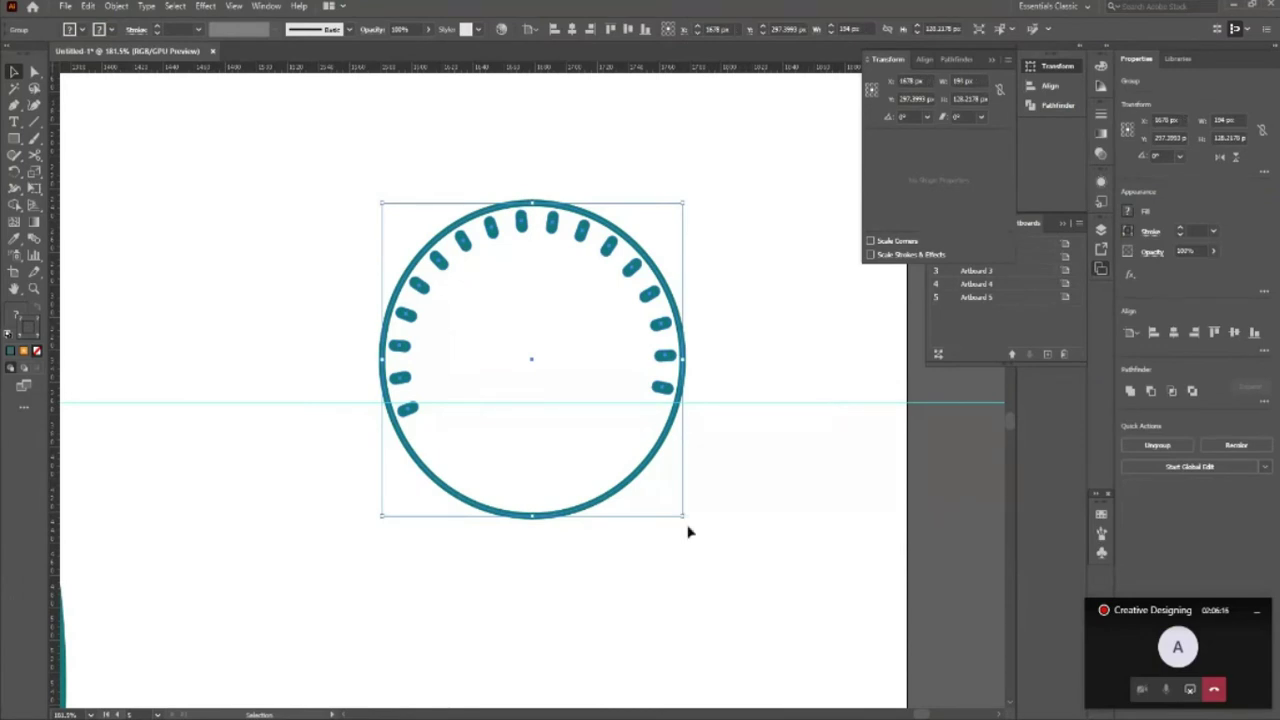
{"action": "left_click_drag", "start_coordinate": [685, 522], "coordinate": [682, 537]}
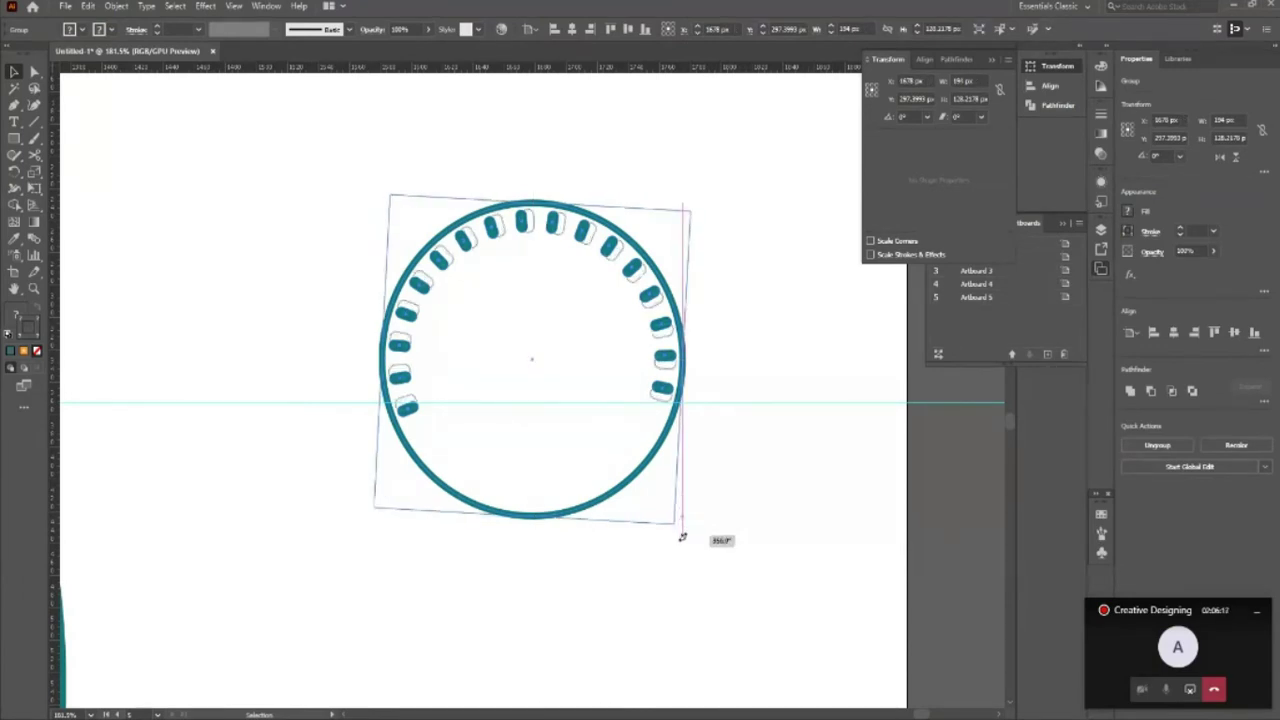
{"action": "left_click_drag", "start_coordinate": [682, 537], "coordinate": [681, 529]}
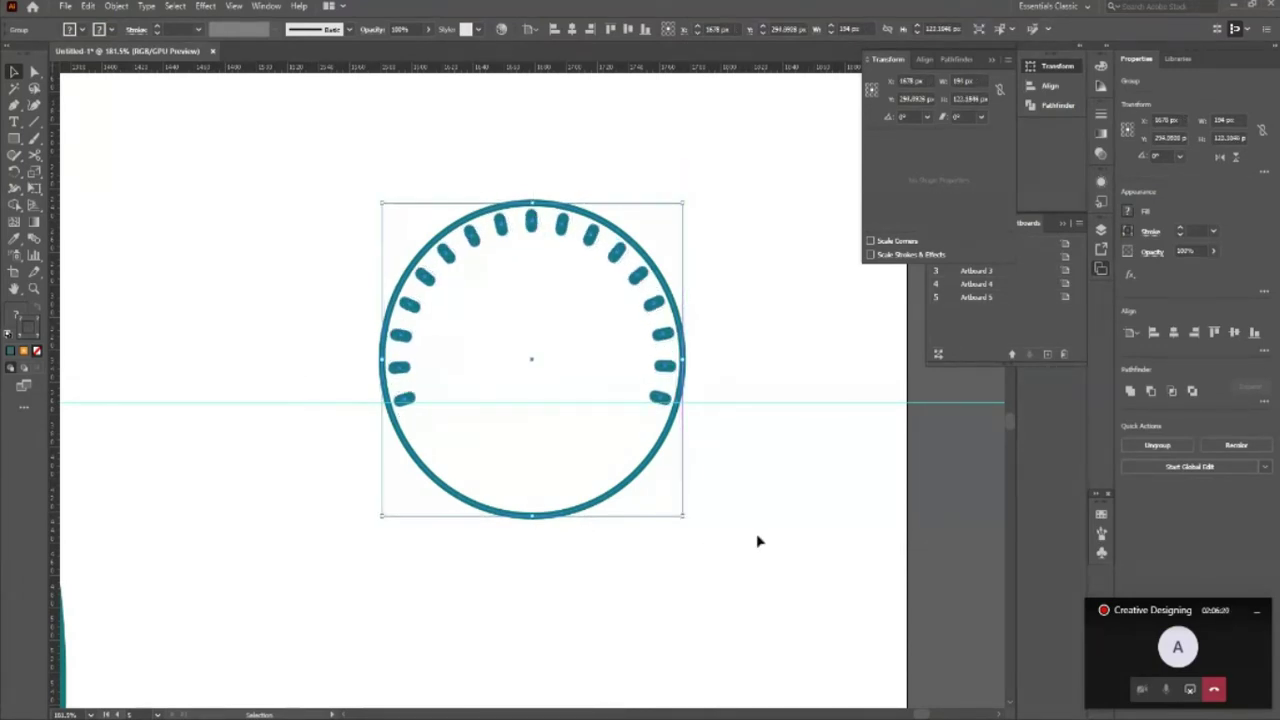
{"action": "left_click", "coordinate": [760, 540]}
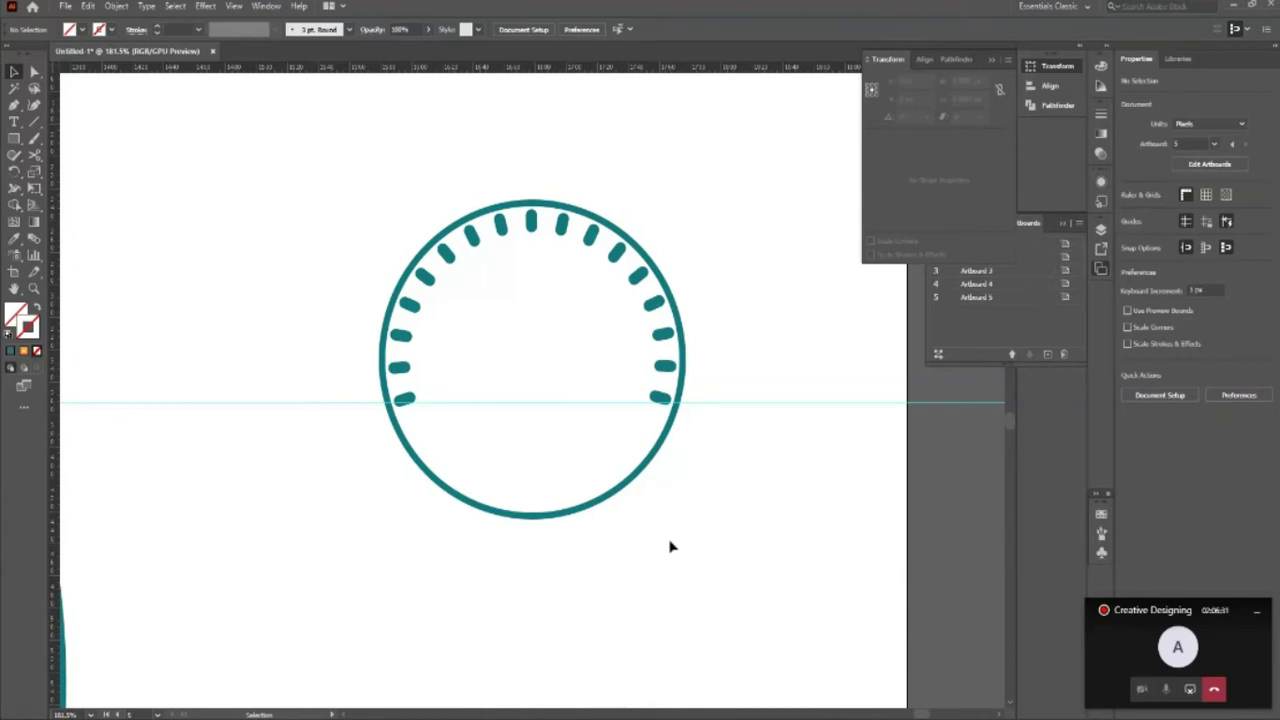
{"action": "left_click", "coordinate": [567, 510]}
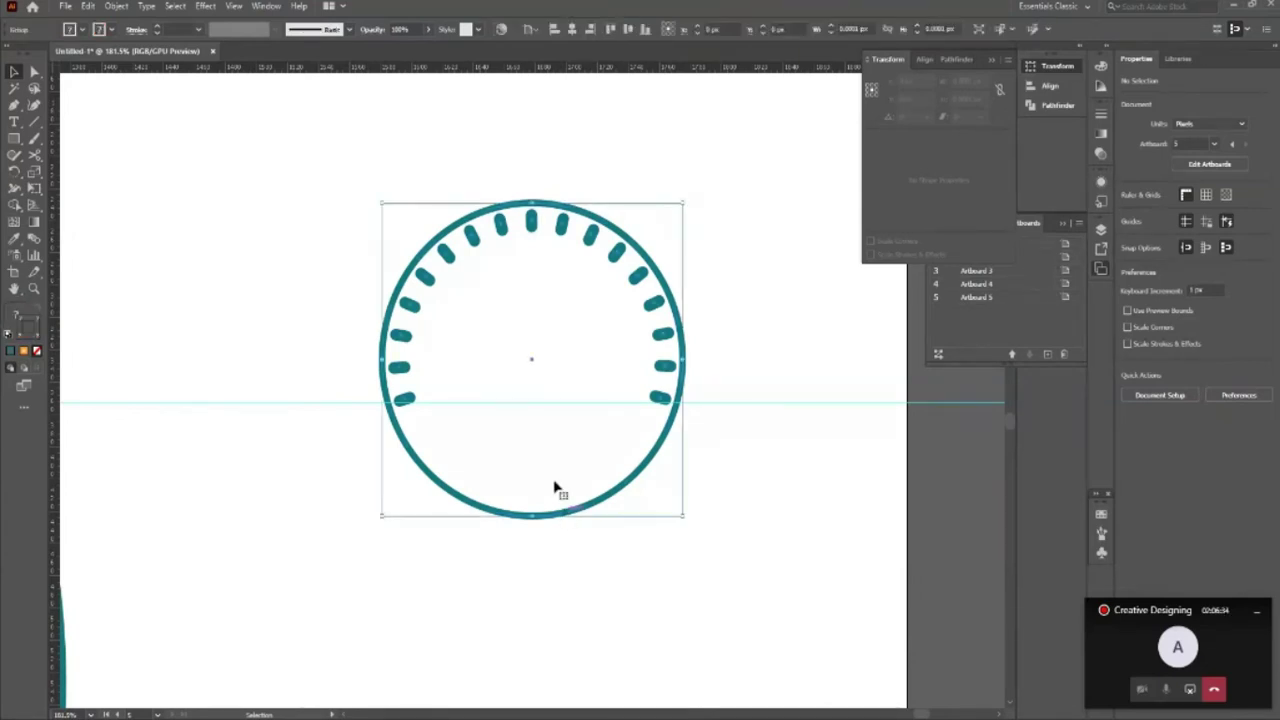
Step: Add vertical and horizontal guides through the ring's centre and draw a thin needle rectangle upward
{"action": "mouse_move", "coordinate": [57, 371]}
{"action": "left_mouse_down"}
{"action": "mouse_move", "coordinate": [365, 426]}
{"action": "mouse_move", "coordinate": [534, 423]}
{"action": "left_mouse_up"}
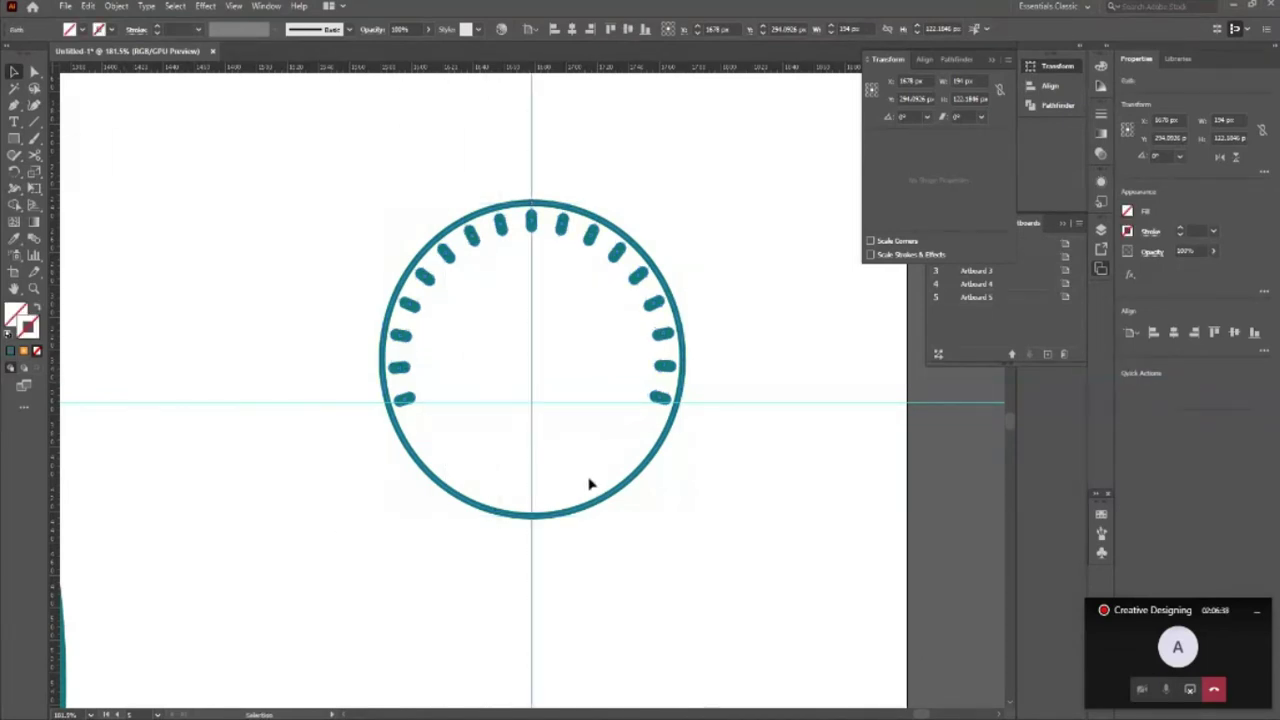
{"action": "left_click", "coordinate": [614, 498]}
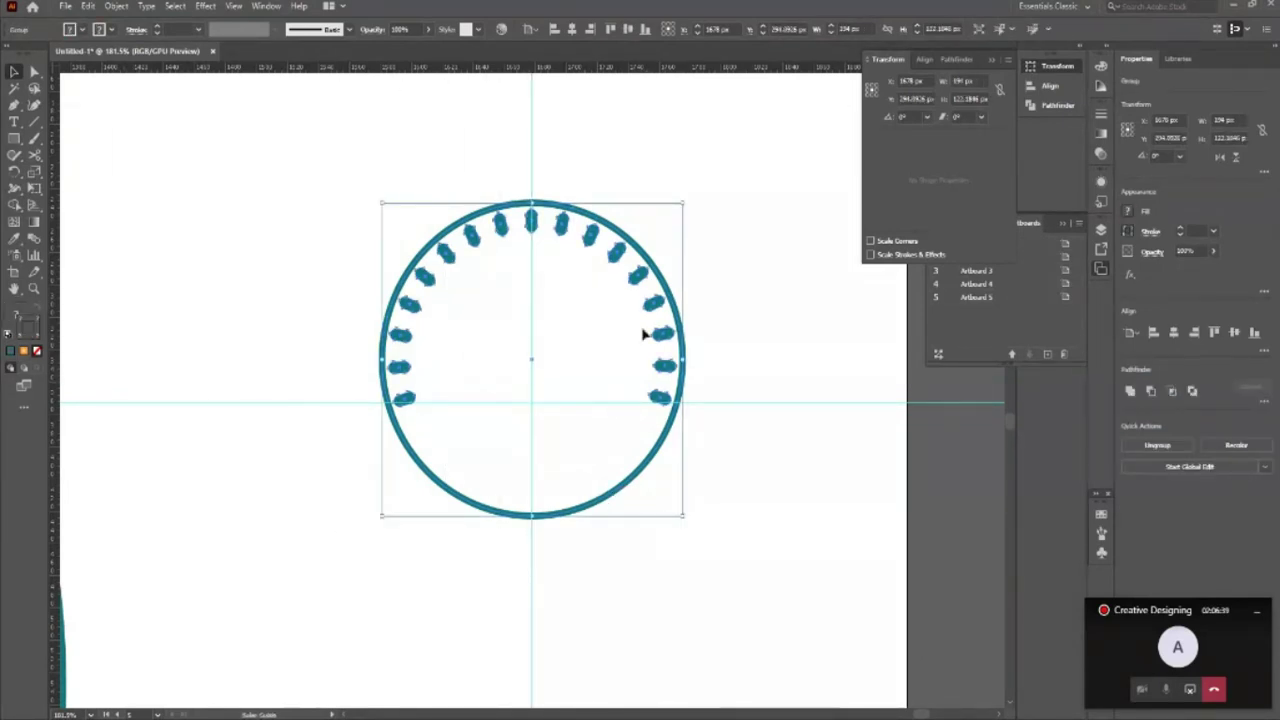
{"action": "left_click_drag", "start_coordinate": [610, 66], "coordinate": [620, 358]}
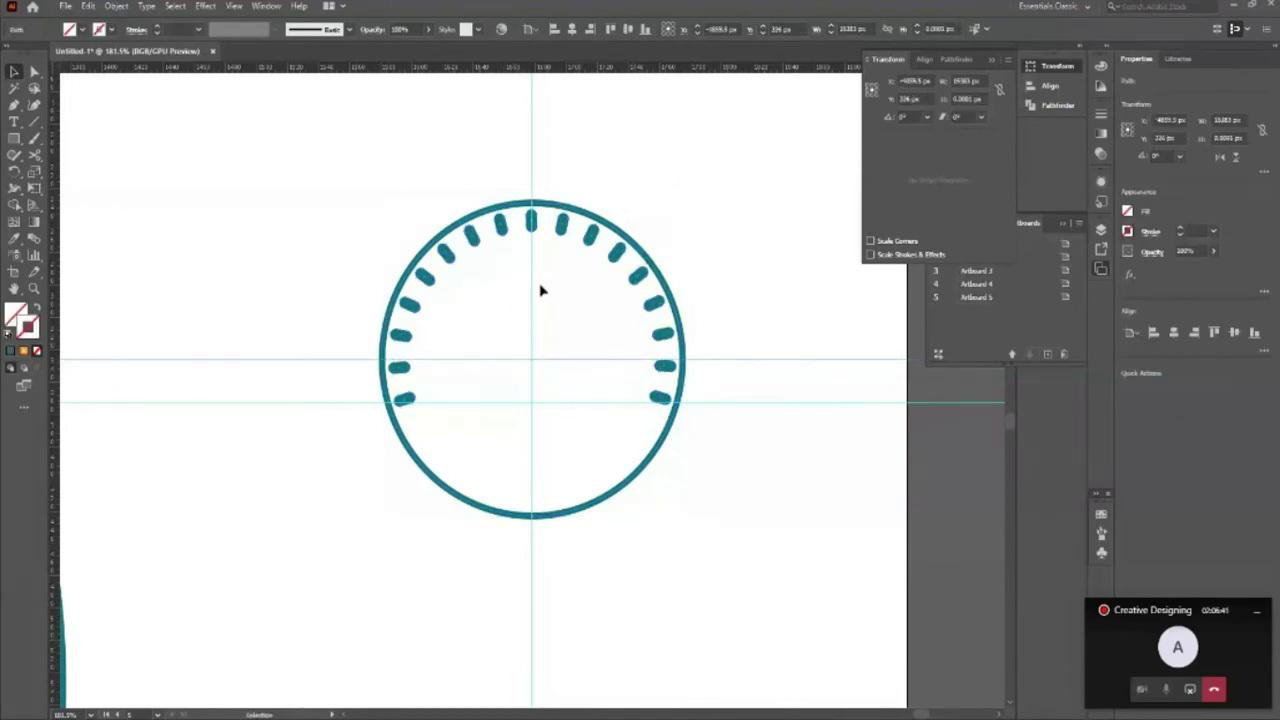
{"action": "key", "text": "m"}
{"action": "mouse_move", "coordinate": [531, 358]}
{"action": "left_mouse_down"}
{"action": "mouse_move", "coordinate": [530, 257]}
{"action": "mouse_move", "coordinate": [540, 358]}
{"action": "left_mouse_up"}
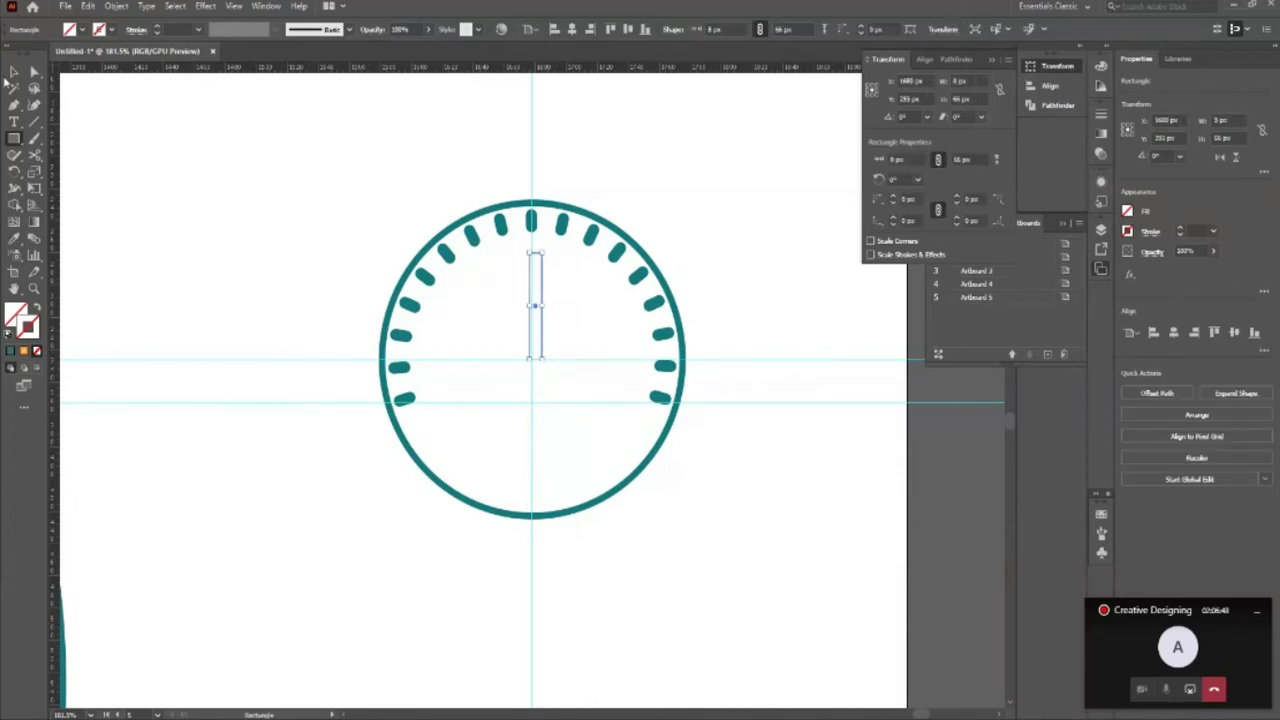
Step: Give the needle the ring's teal colour with the Eyedropper
{"action": "left_click", "coordinate": [13, 72]}
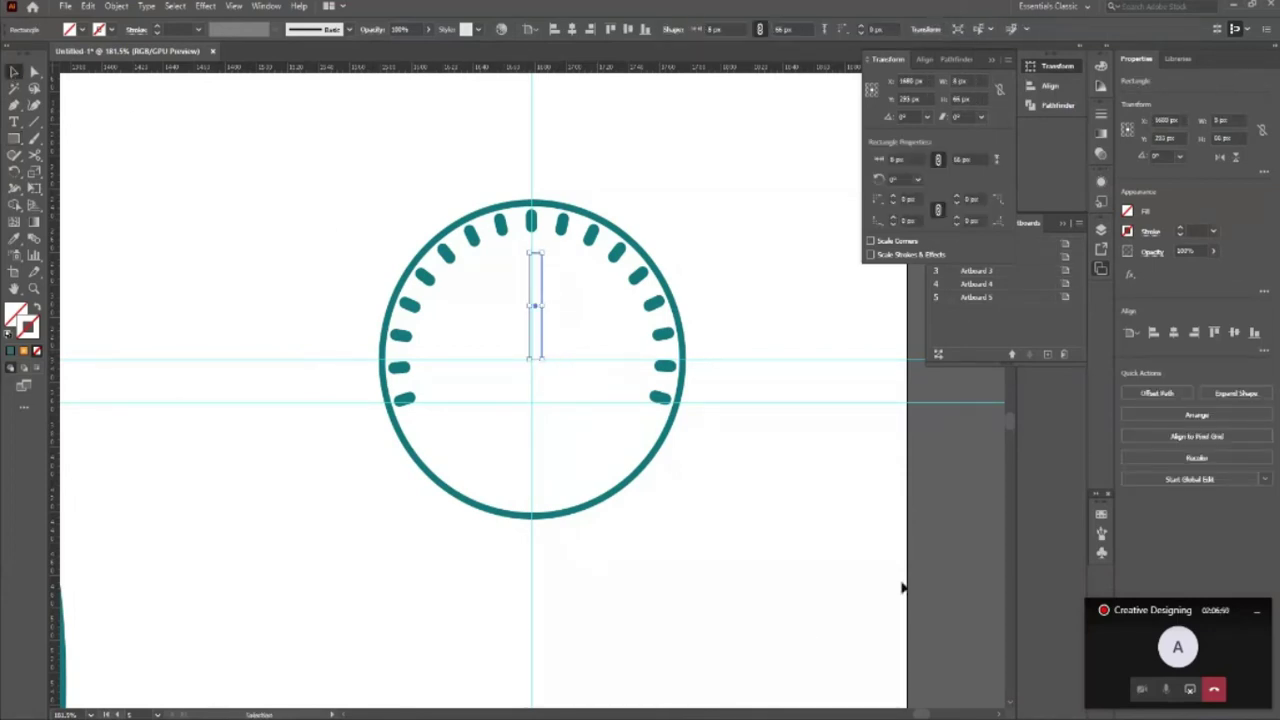
{"action": "key", "text": "i"}
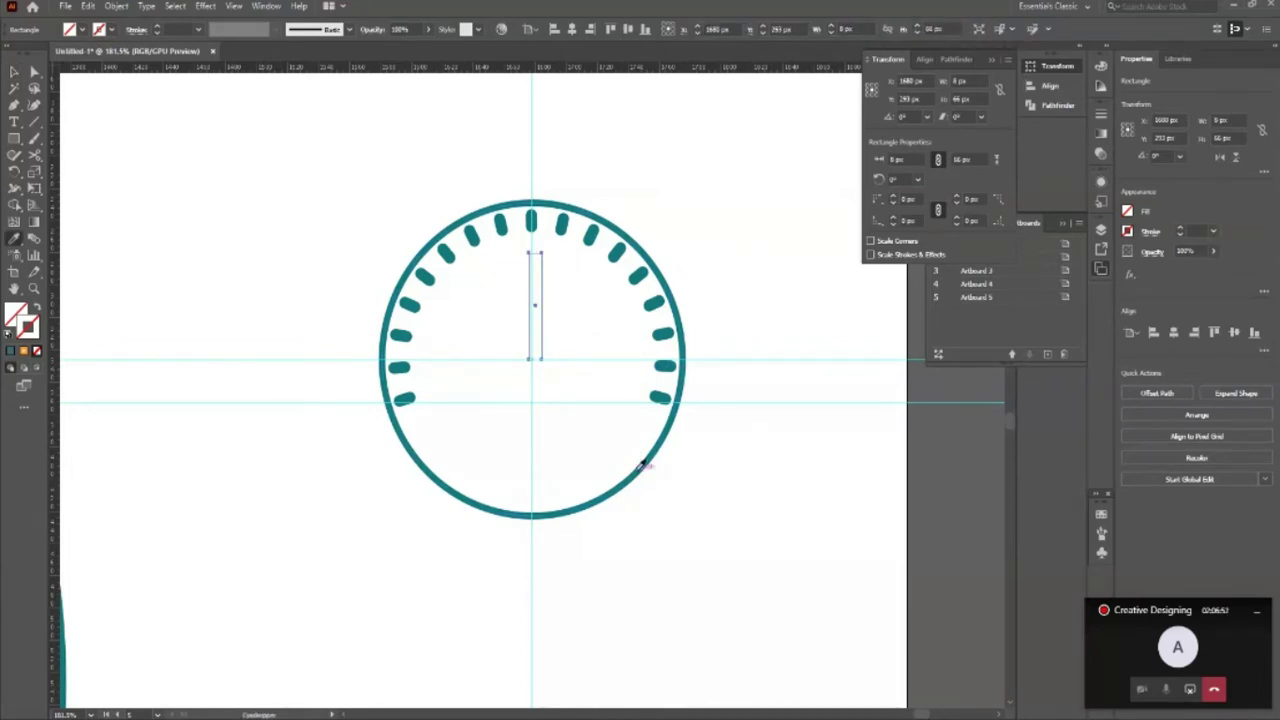
{"action": "left_click", "coordinate": [643, 465]}
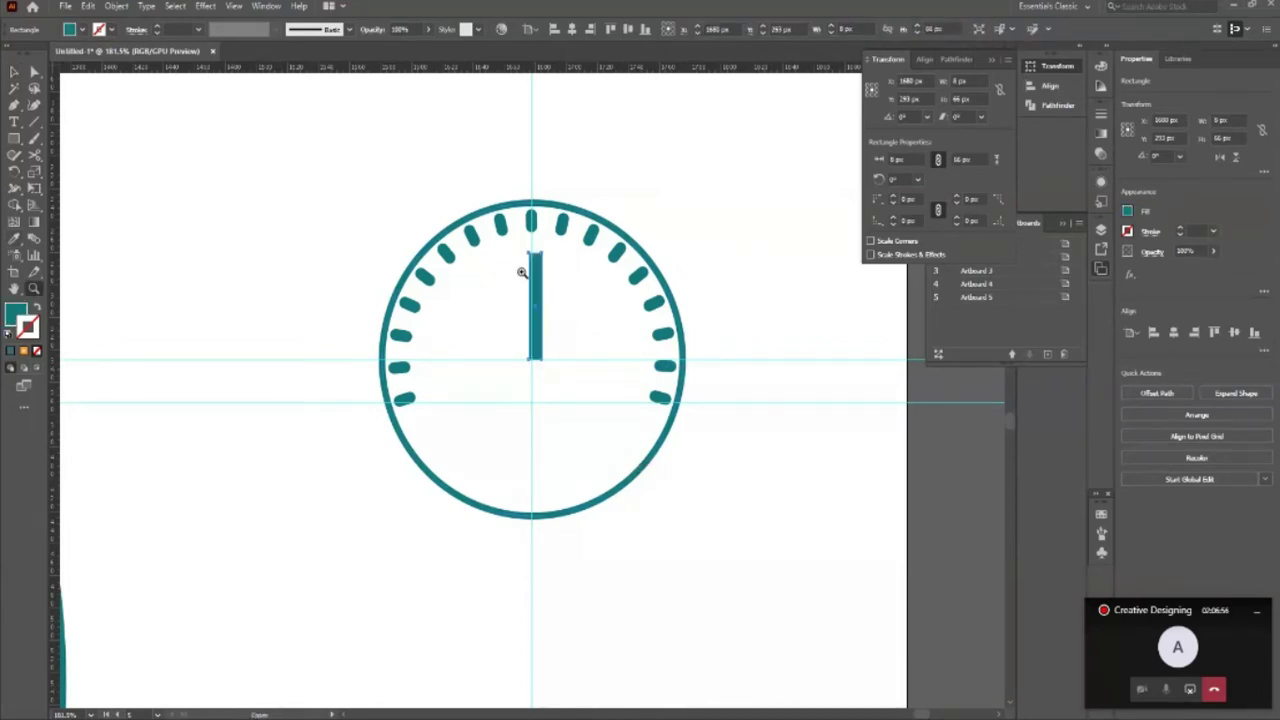
{"action": "scroll", "coordinate": [649, 394], "scroll_direction": "up", "scroll_amount": 3}
{"action": "scroll", "coordinate": [649, 394], "scroll_direction": "up", "scroll_amount": 3}
{"action": "scroll", "coordinate": [691, 449], "scroll_direction": "up", "scroll_amount": 3}
Step: Round the needle's top corners and shorten the bar
{"action": "left_click", "coordinate": [12, 72]}
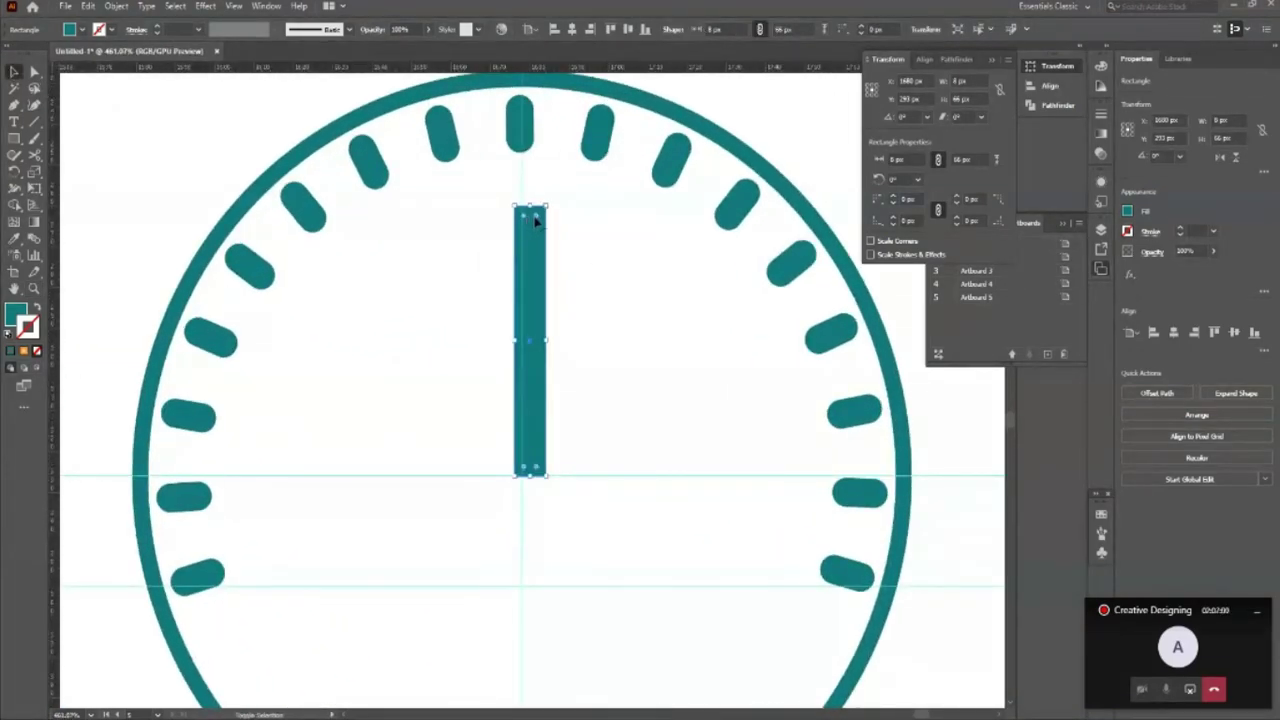
{"action": "left_click_drag", "start_coordinate": [535, 220], "coordinate": [534, 234]}
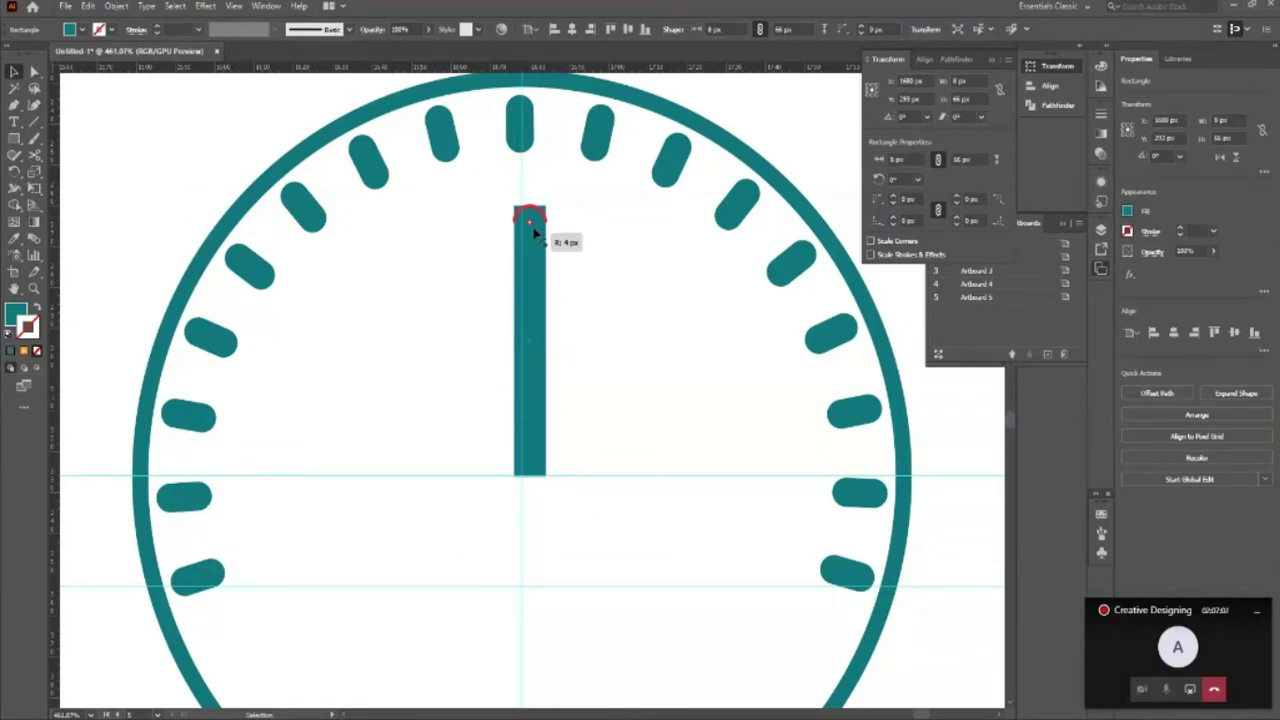
{"action": "left_click_drag", "start_coordinate": [530, 476], "coordinate": [530, 413]}
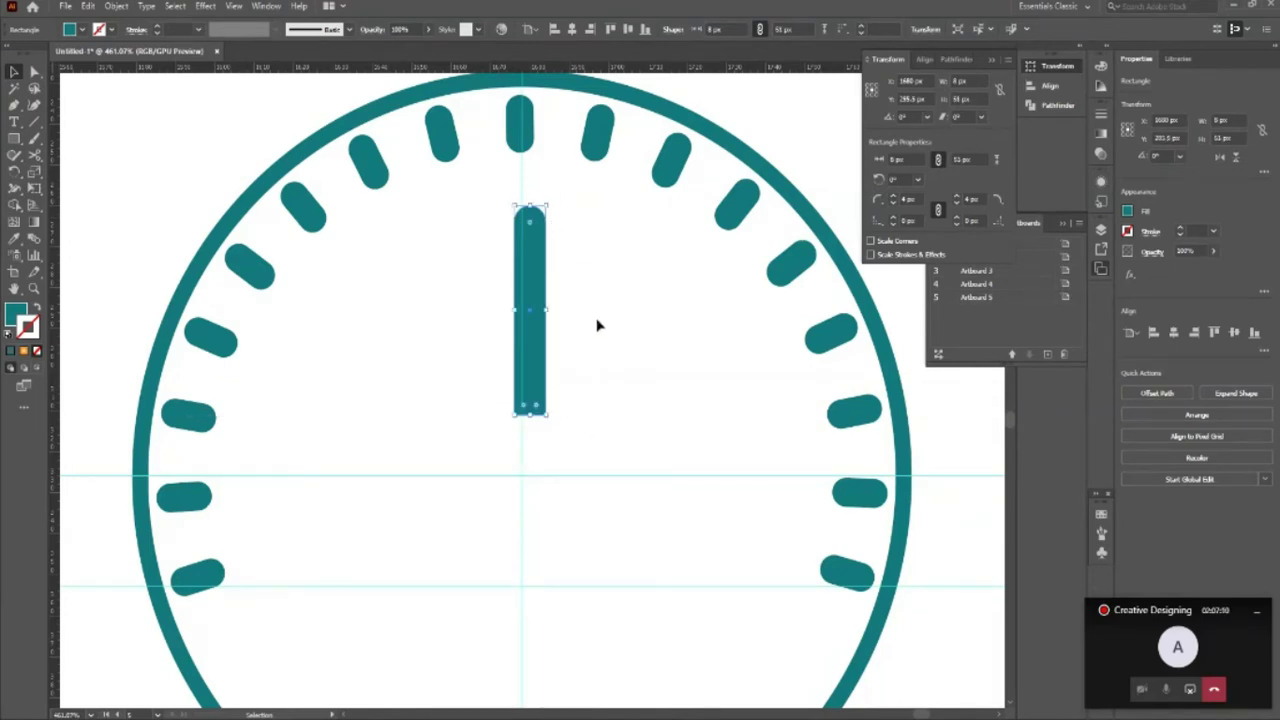
{"action": "key", "text": "a"}
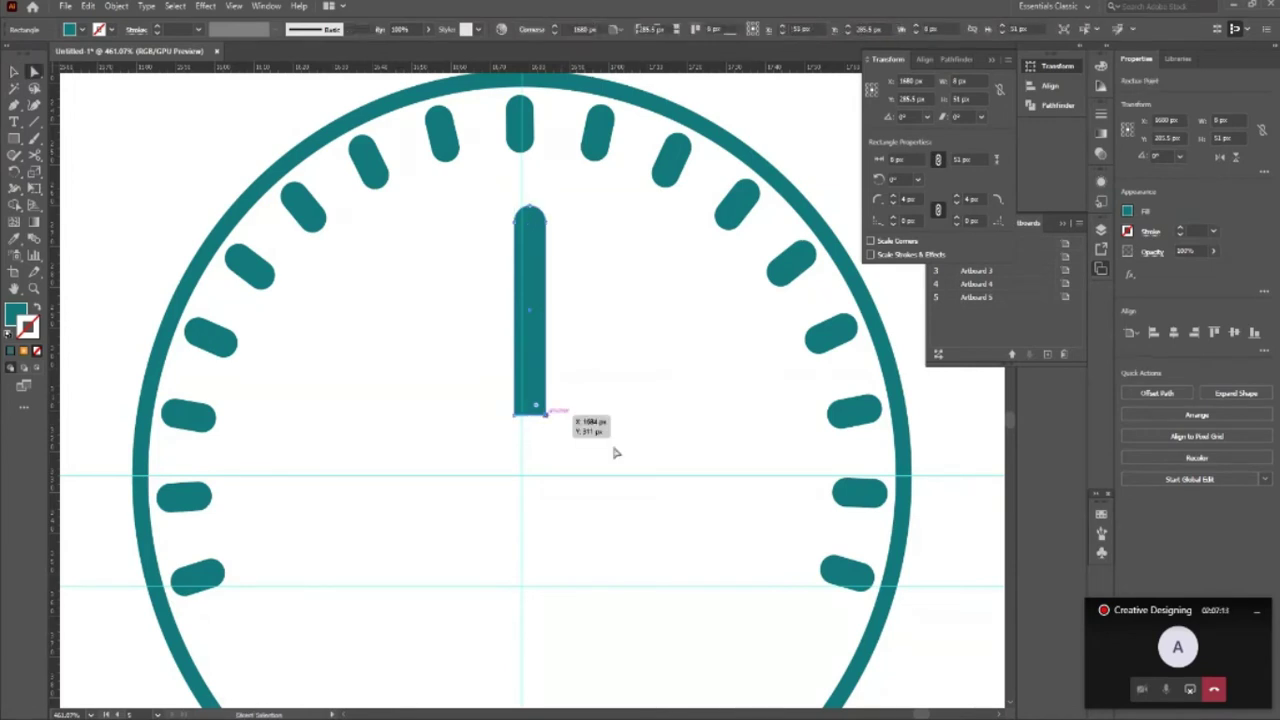
{"action": "key", "text": "Right"}
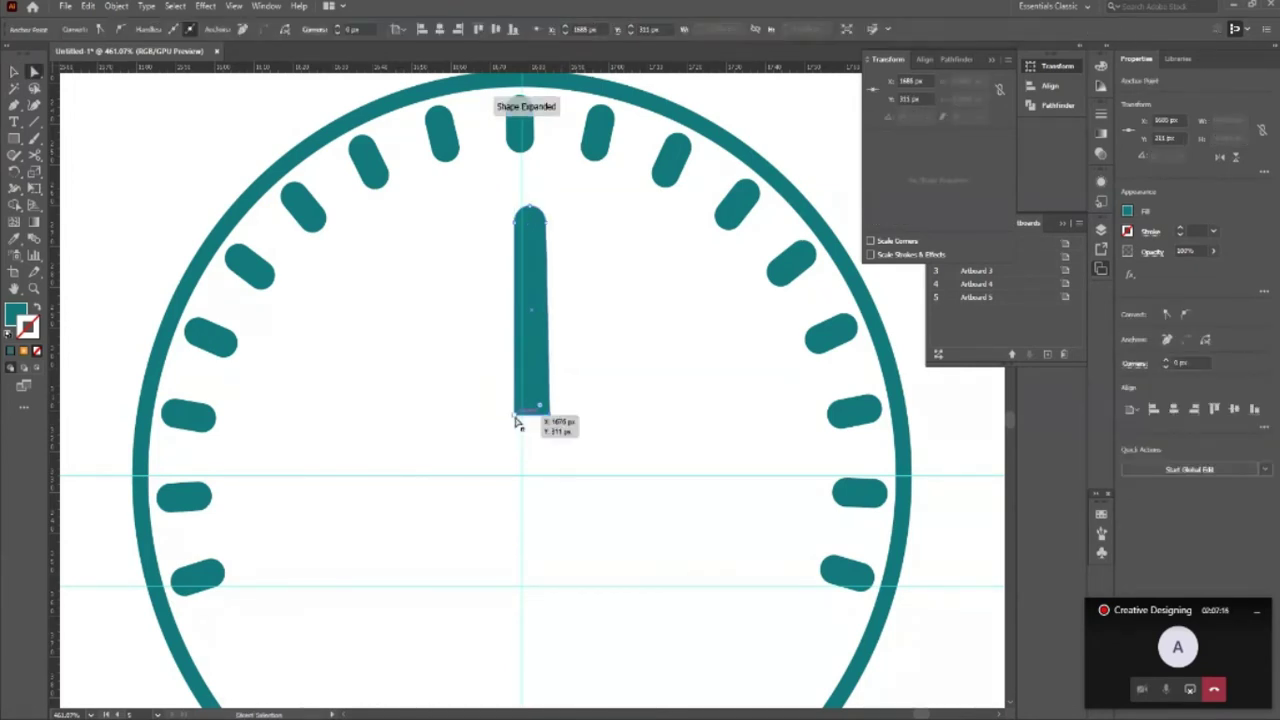
{"action": "left_click", "coordinate": [530, 418]}
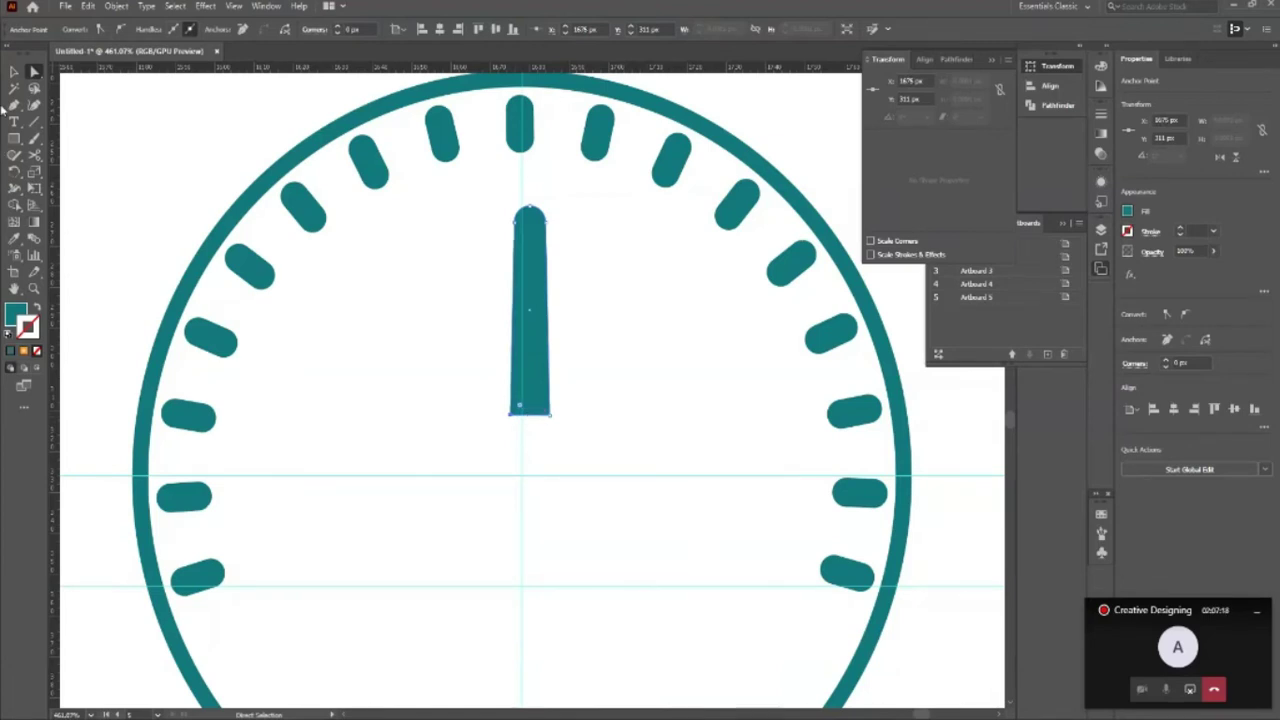
{"action": "key", "text": "shift+grave"}
{"action": "left_click", "coordinate": [14, 72]}
{"action": "left_click", "coordinate": [128, 153]}
Step: Nudge the needle down onto the centre guide and fully round its bottom end
{"action": "left_click", "coordinate": [540, 393]}
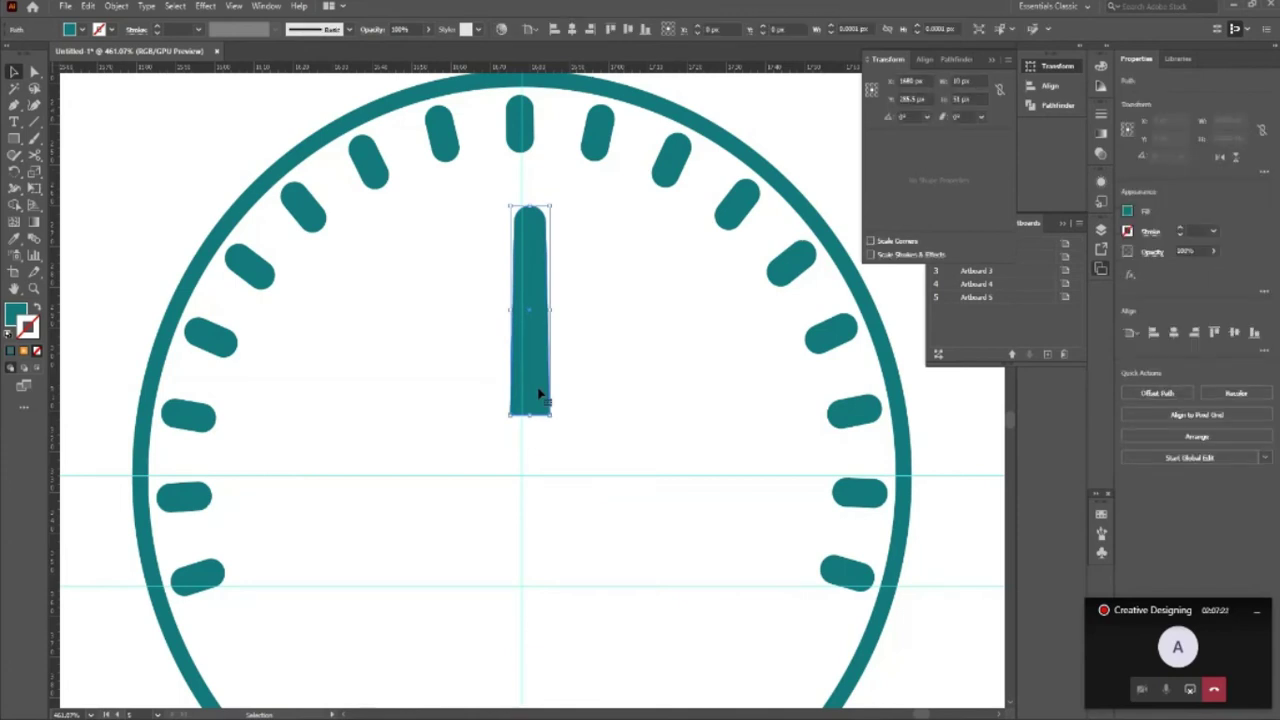
{"action": "key", "text": "Left"}
{"action": "key", "text": "Left"}
{"action": "key", "text": "Down"}
{"action": "key", "text": "Down"}
{"action": "key", "text": "Down"}
{"action": "key", "text": "Down"}
{"action": "key", "text": "Down"}
{"action": "key", "text": "Down"}
{"action": "key", "text": "Down"}
{"action": "key", "text": "Down"}
{"action": "key", "text": "Down"}
{"action": "key", "text": "Down"}
{"action": "key", "text": "Down"}
{"action": "key", "text": "Down"}
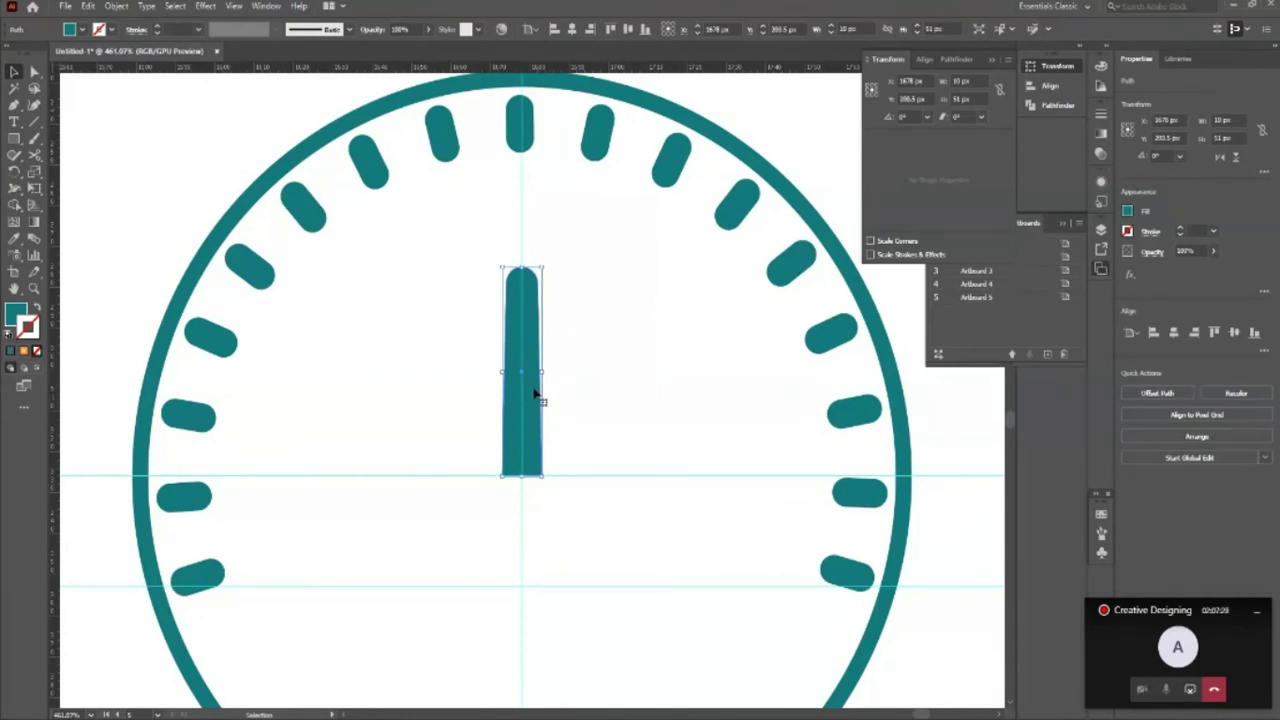
{"action": "key", "text": "a"}
{"action": "left_click_drag", "start_coordinate": [537, 474], "coordinate": [512, 470]}
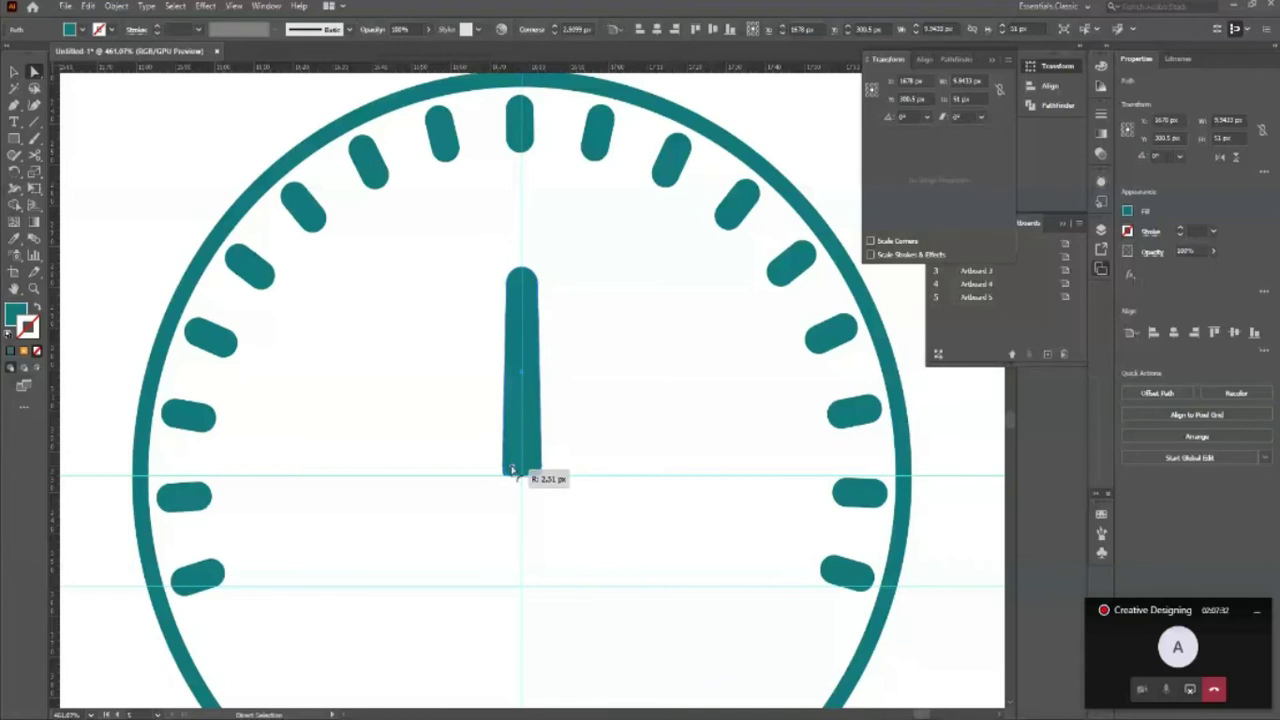
{"action": "left_click_drag", "start_coordinate": [512, 470], "coordinate": [512, 472]}
{"action": "scroll", "coordinate": [528, 486], "scroll_direction": "down", "scroll_amount": 4}
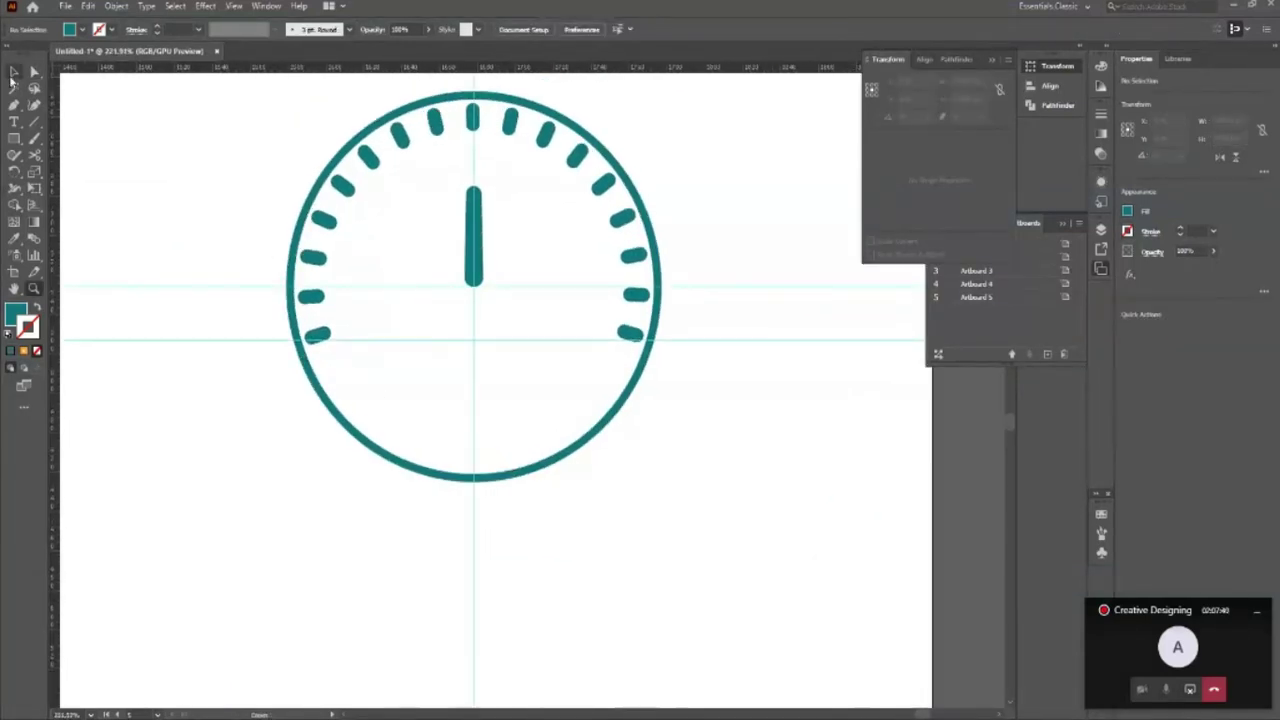
Step: Draw a thin horizontal bar across the lower part of the circle
{"action": "left_click", "coordinate": [13, 74]}
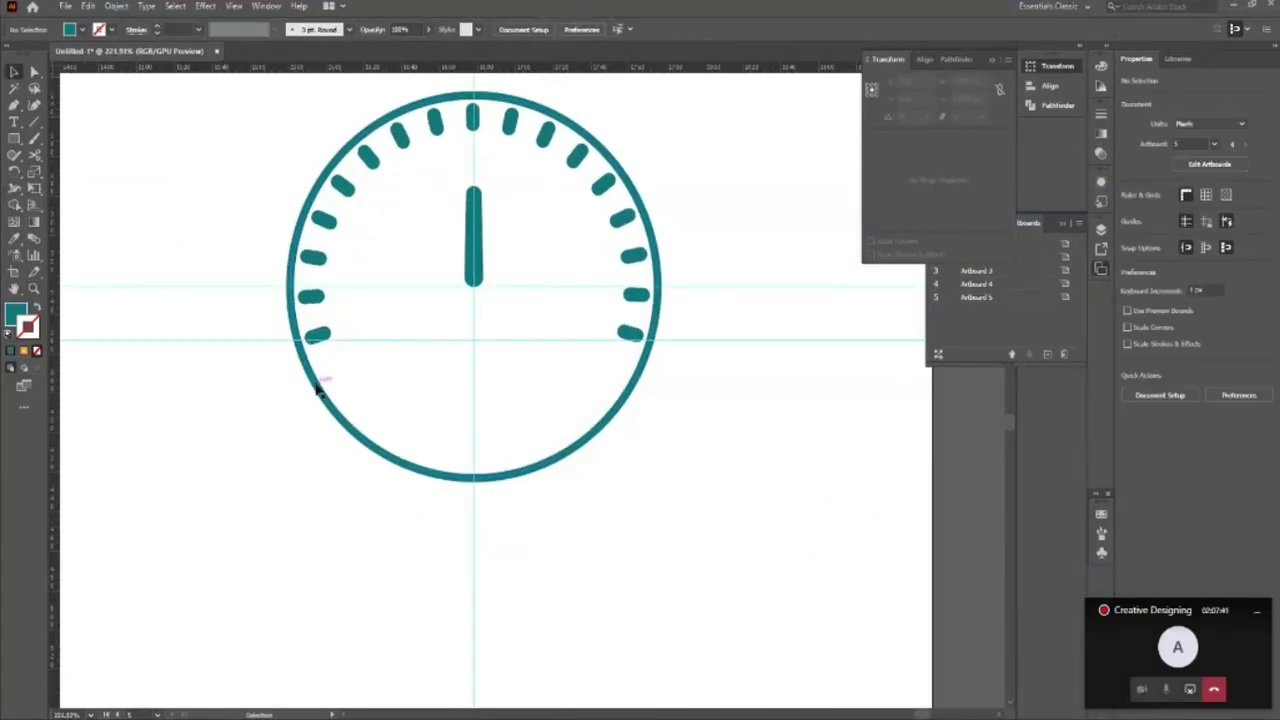
{"action": "key", "text": "m"}
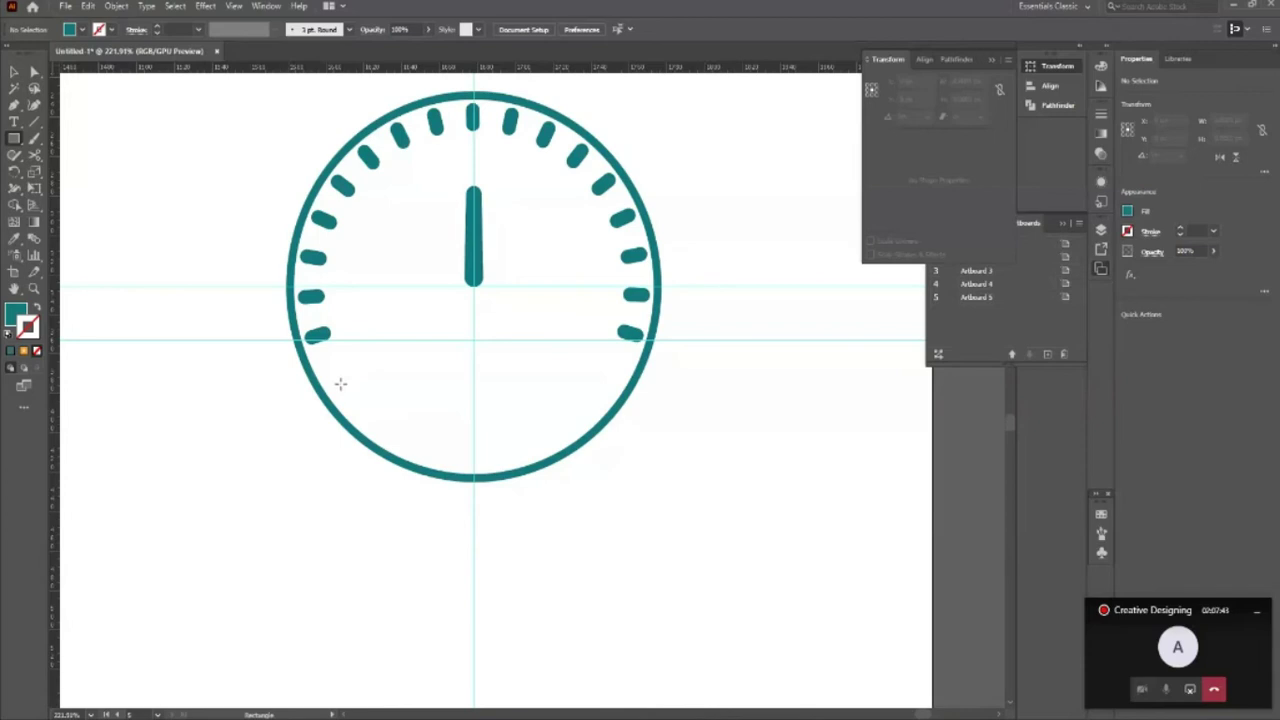
{"action": "left_click_drag", "start_coordinate": [372, 390], "coordinate": [574, 396]}
{"action": "key", "text": "ctrl"}
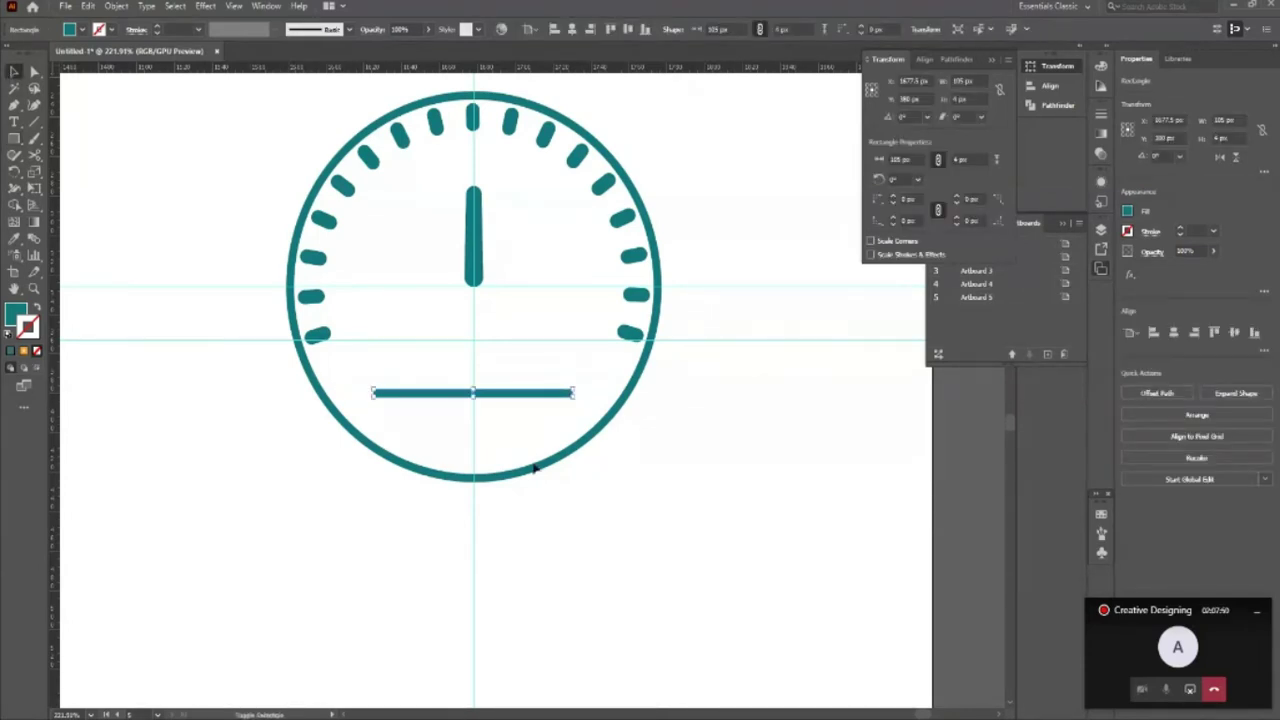
{"action": "left_click", "coordinate": [537, 466]}
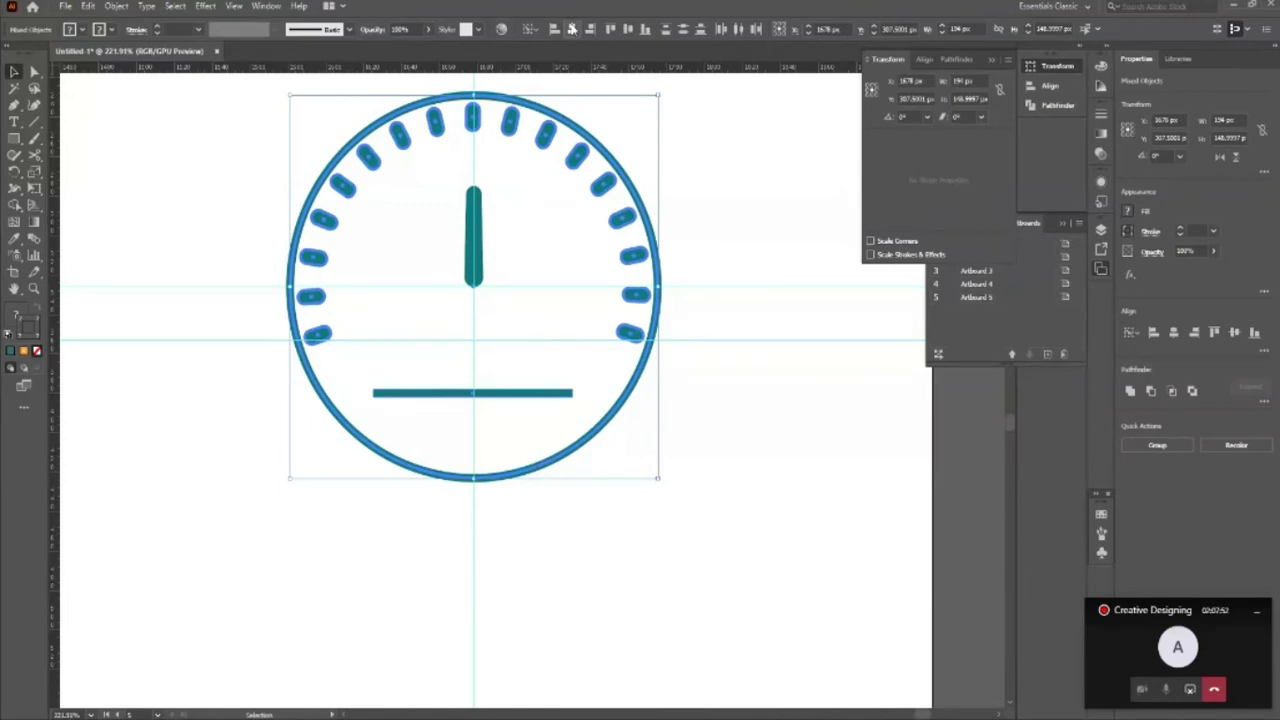
{"action": "left_click", "coordinate": [508, 437]}
{"action": "left_click", "coordinate": [505, 393]}
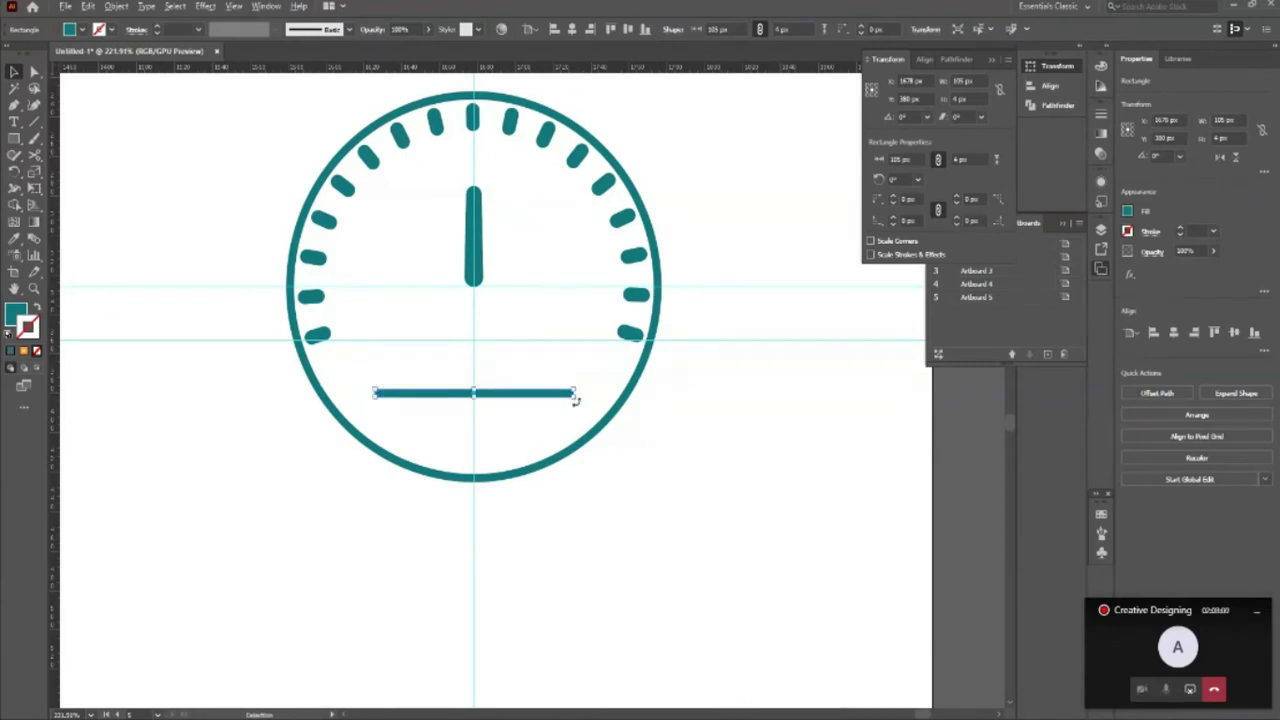
Step: Add copies of the bar rotated 45° and 315° as the base's left and right diagonals
{"action": "left_click_drag", "start_coordinate": [576, 397], "coordinate": [571, 303]}
{"action": "key", "text": "shift+Left"}
{"action": "key", "text": "shift+Left"}
{"action": "key", "text": "shift+Left"}
{"action": "key", "text": "shift+Left"}
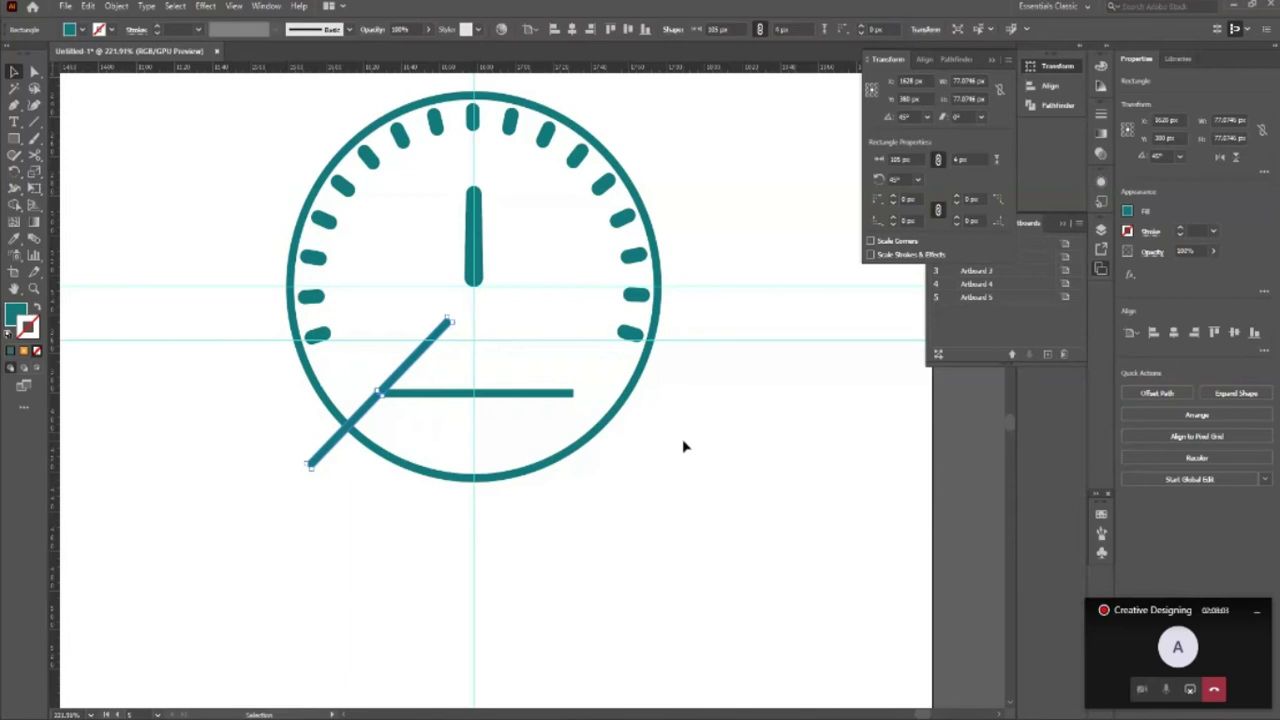
{"action": "left_click", "coordinate": [572, 393]}
{"action": "mouse_move", "coordinate": [576, 385]}
{"action": "left_mouse_down"}
{"action": "mouse_move", "coordinate": [553, 590]}
{"action": "mouse_move", "coordinate": [597, 520]}
{"action": "left_mouse_up"}
{"action": "key", "text": "ctrl+z"}
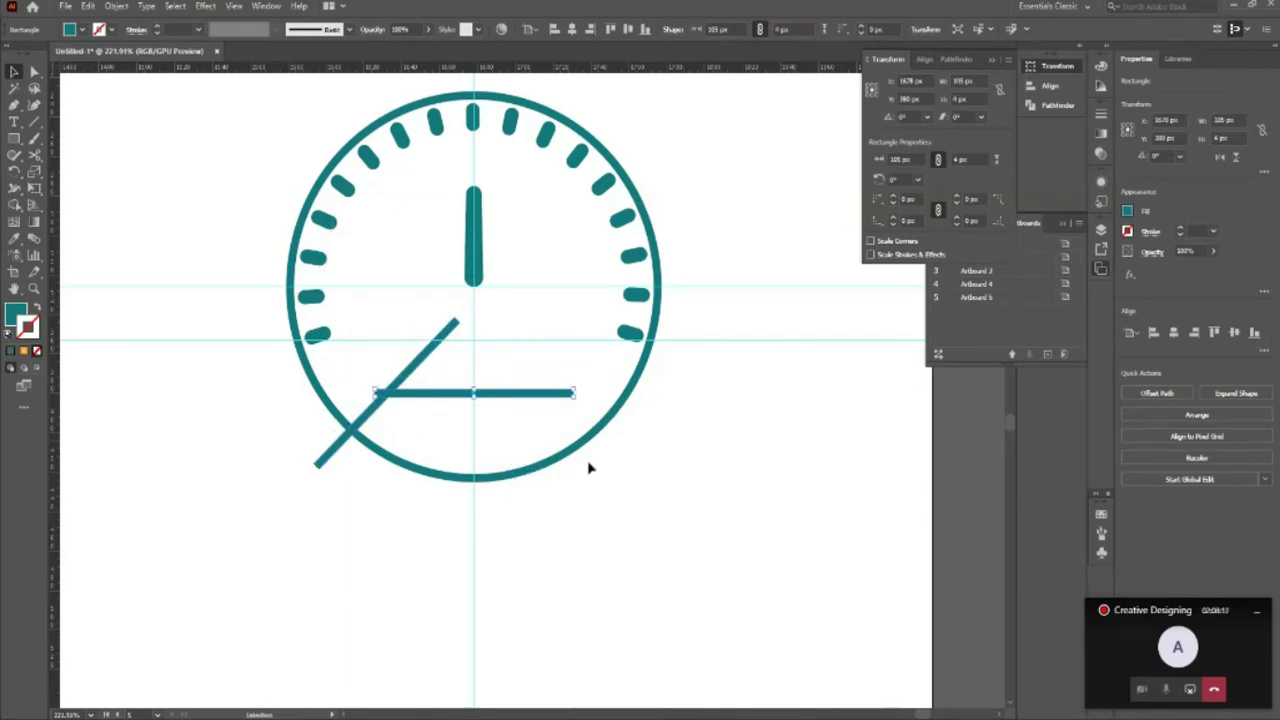
{"action": "mouse_move", "coordinate": [584, 393]}
{"action": "left_mouse_down"}
{"action": "mouse_move", "coordinate": [578, 526]}
{"action": "mouse_move", "coordinate": [603, 536]}
{"action": "left_mouse_up"}
{"action": "key", "text": "shift+Right"}
{"action": "key", "text": "shift+Right"}
{"action": "key", "text": "shift+Right"}
{"action": "key", "text": "shift+Right"}
{"action": "key", "text": "shift+Right"}
{"action": "key", "text": "Left"}
{"action": "key", "text": "Left"}
{"action": "key", "text": "Left"}
{"action": "left_click", "coordinate": [398, 386]}
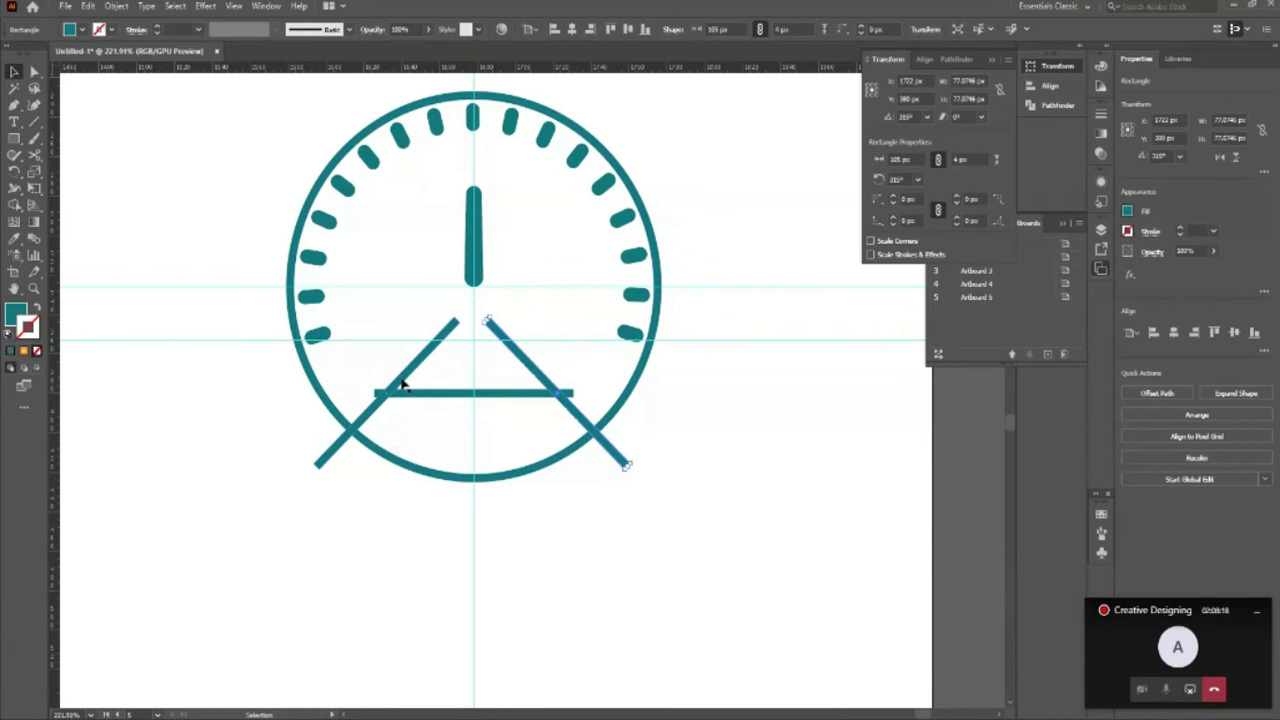
{"action": "left_click", "coordinate": [544, 372], "text": "shift"}
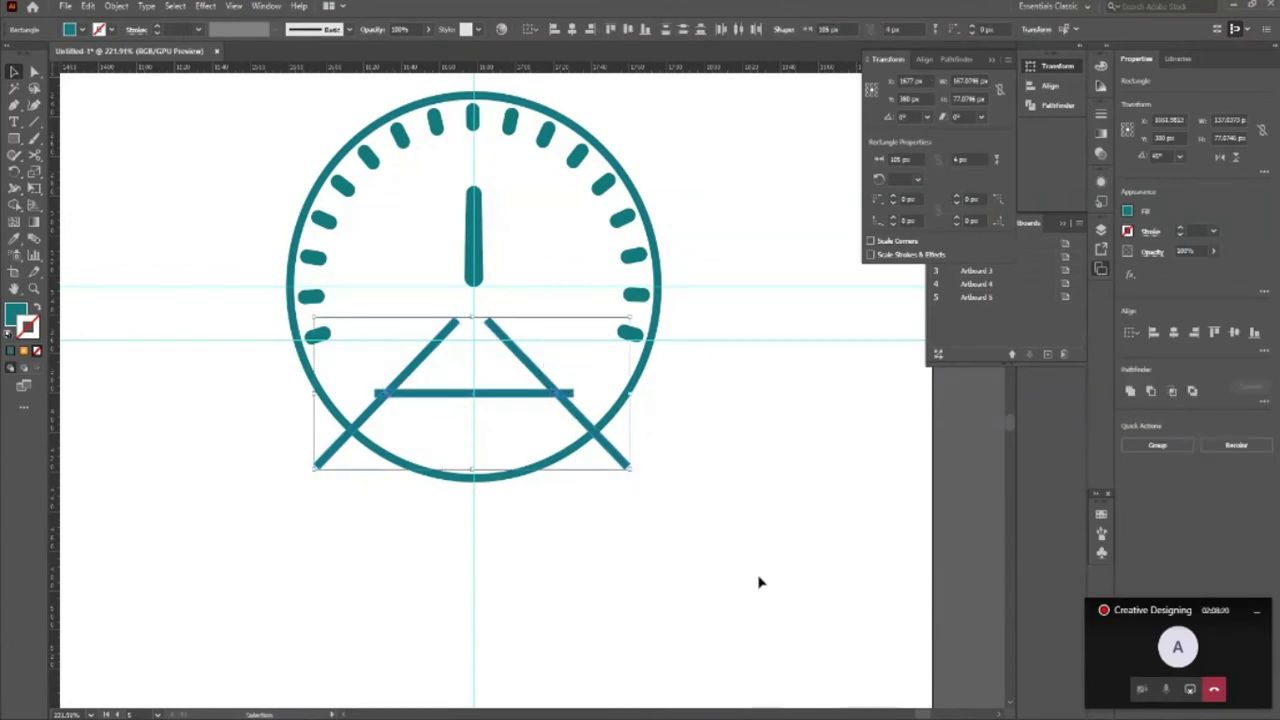
Step: Trim away the lower-left leg and the upper diagonal pieces with Shape Builder
{"action": "key", "text": "shift+m"}
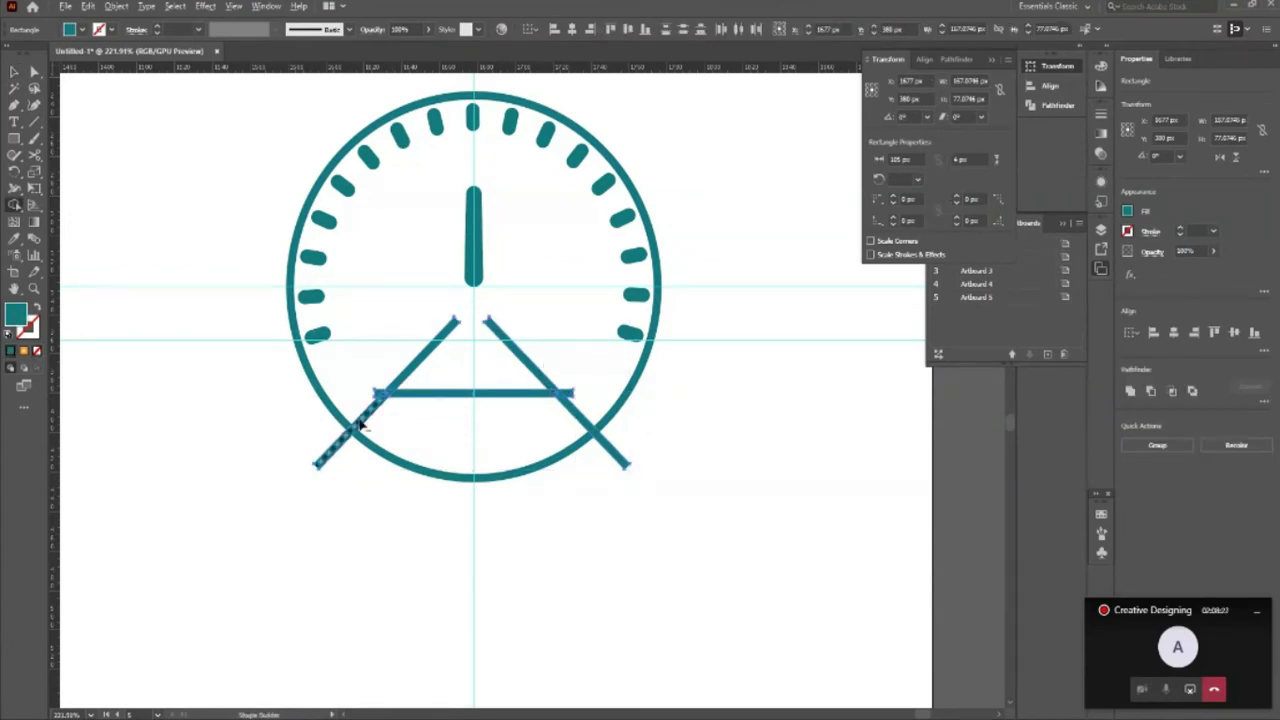
{"action": "left_click", "coordinate": [362, 422], "text": "alt"}
{"action": "key", "text": "ctrl+z"}
{"action": "key", "text": "ctrl+shift+z"}
{"action": "left_click", "coordinate": [408, 358], "text": "alt"}
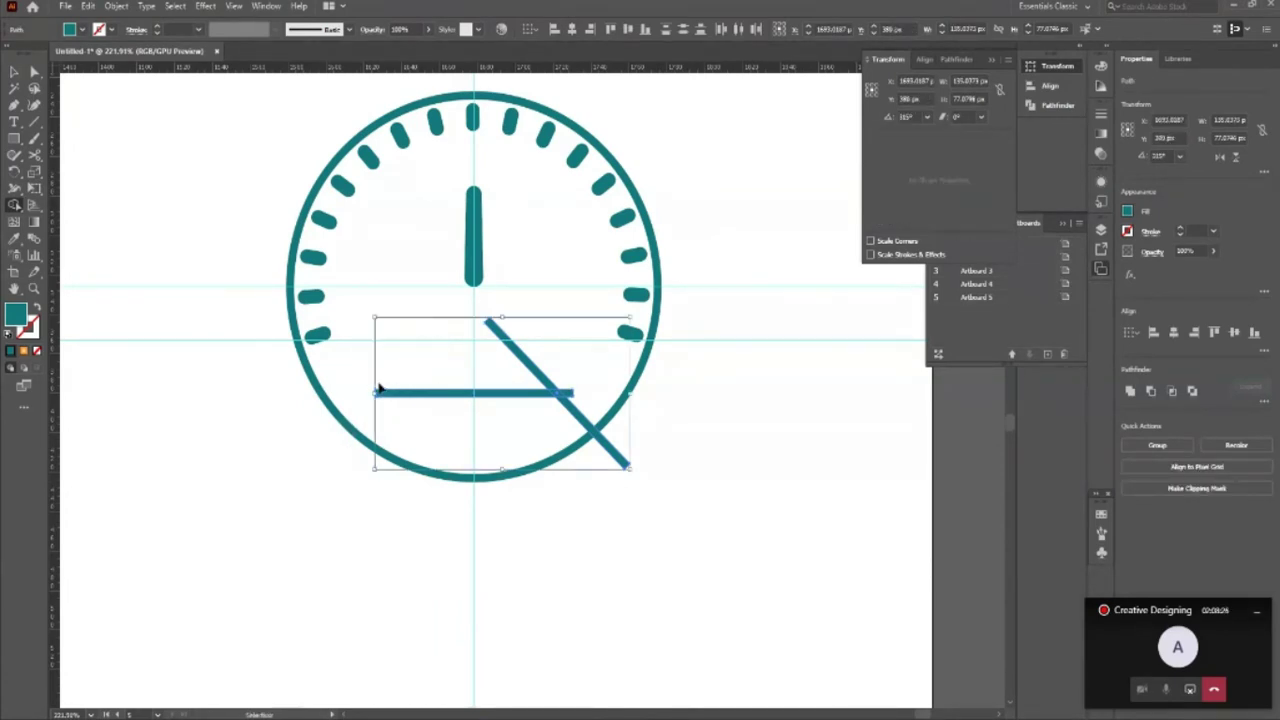
{"action": "key", "text": "ctrl+z"}
{"action": "key", "text": "ctrl+z"}
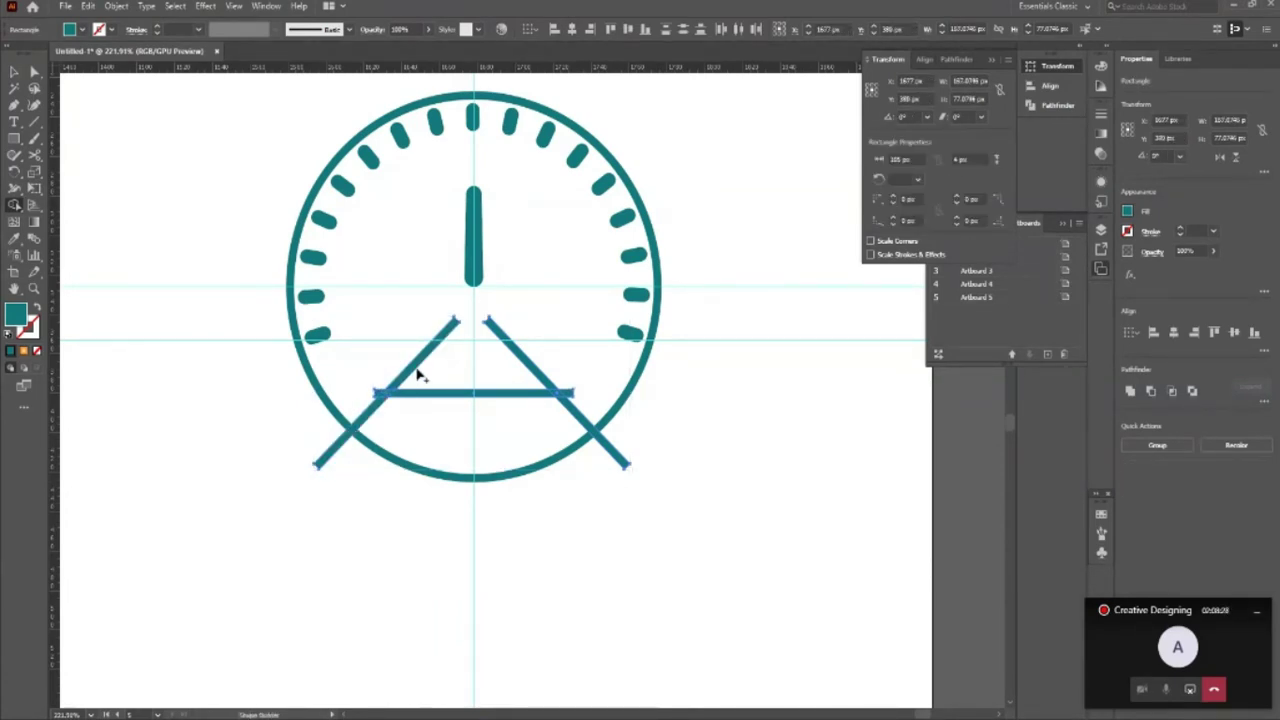
{"action": "left_click", "coordinate": [405, 365], "text": "alt"}
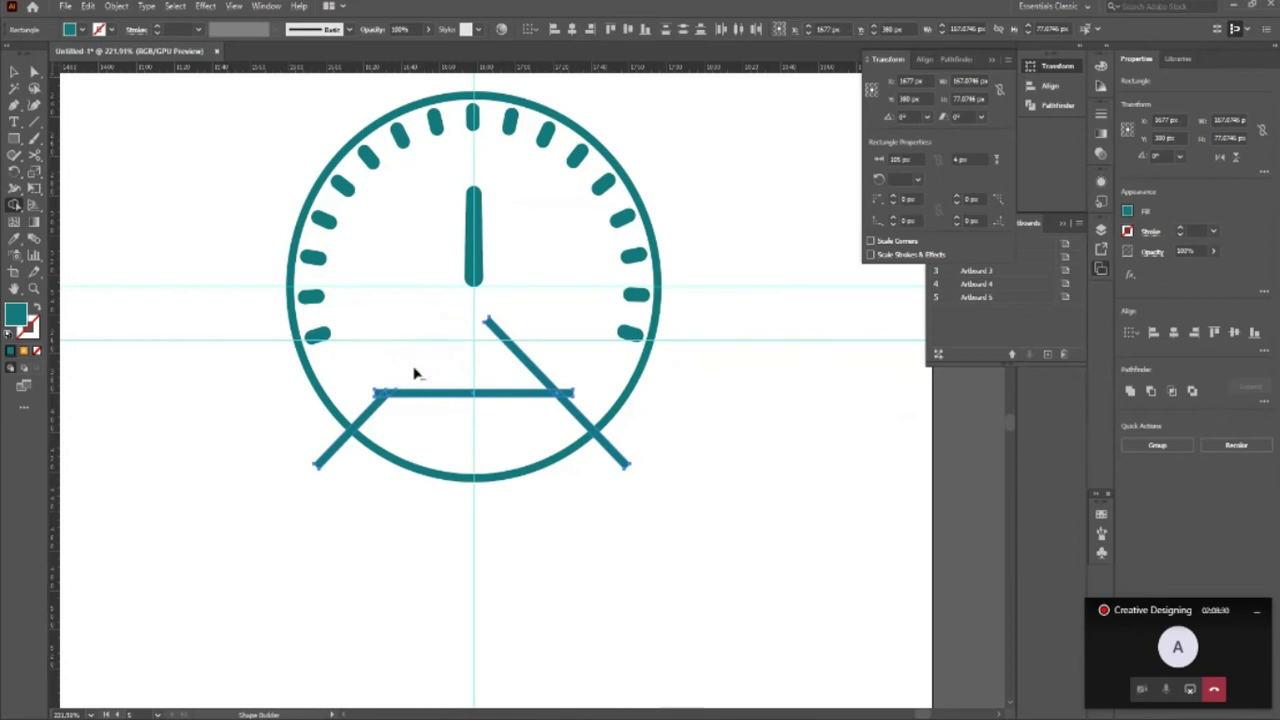
{"action": "left_click", "coordinate": [525, 354], "text": "alt"}
{"action": "left_click", "coordinate": [570, 396], "text": "alt"}
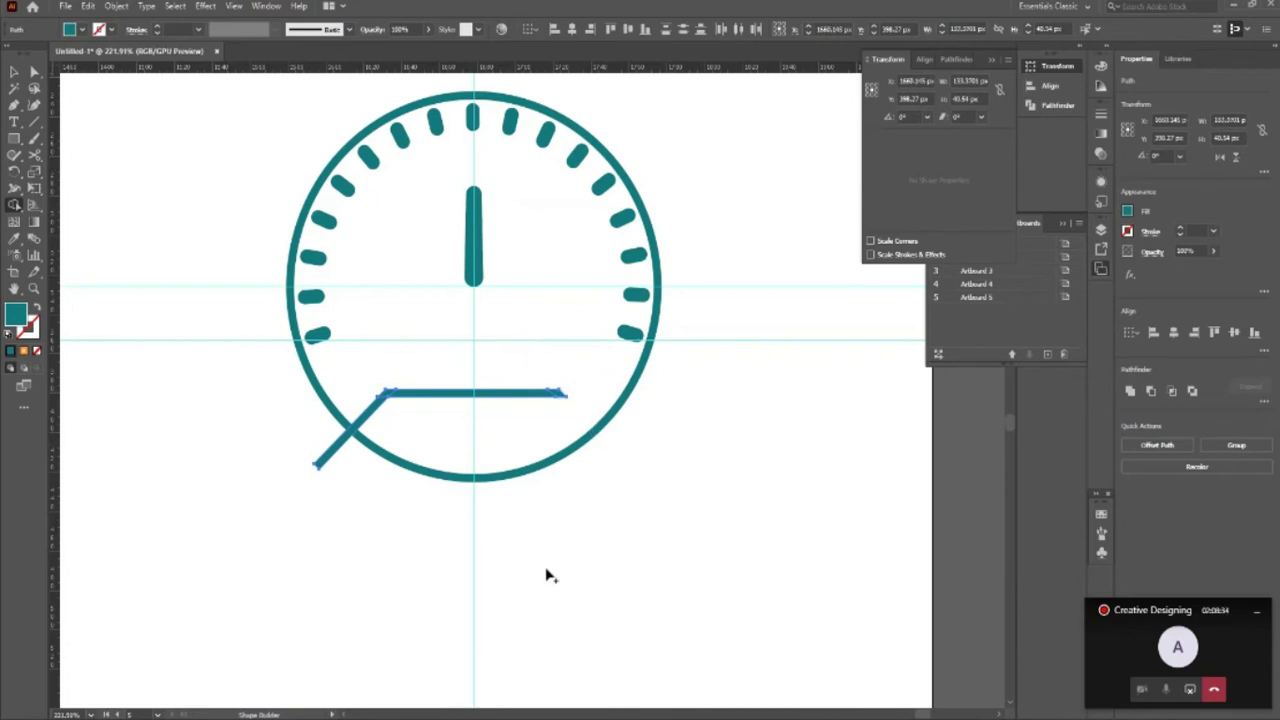
{"action": "key", "text": "ctrl+z"}
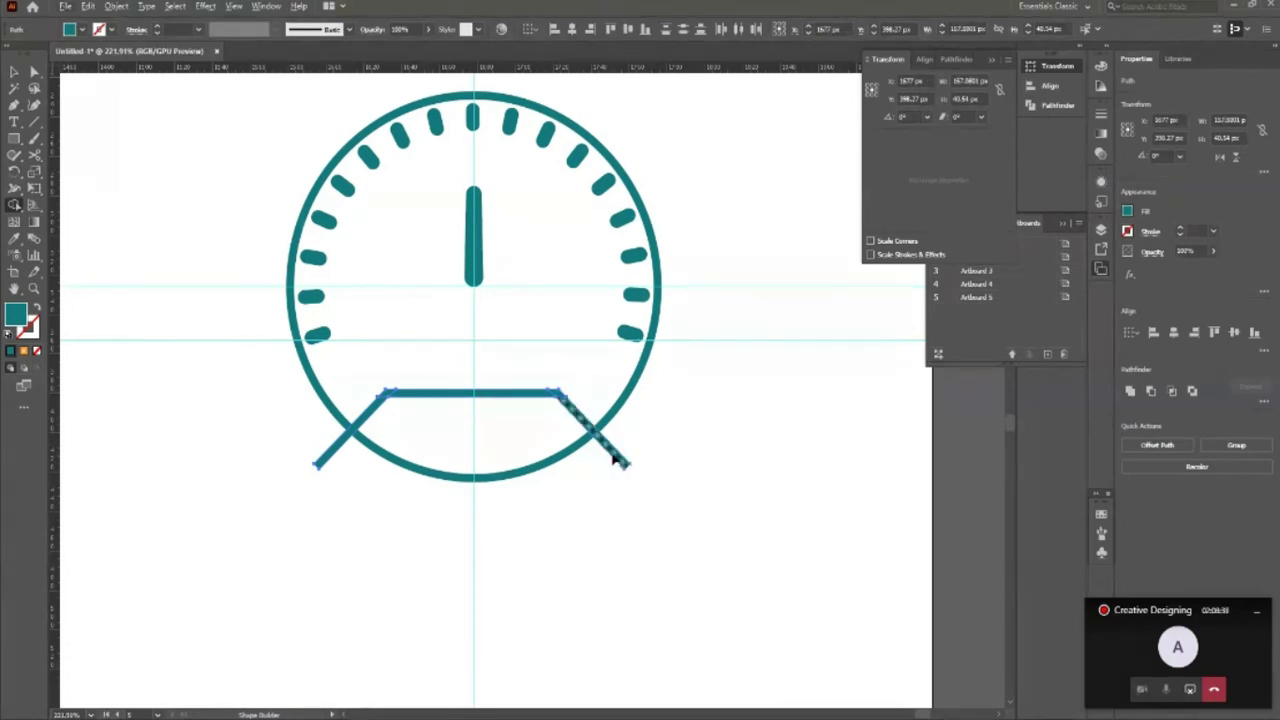
Step: Trim the bottom-left and bottom-right legs sticking outside the circle
{"action": "key", "text": "v"}
{"action": "left_click", "coordinate": [269, 491]}
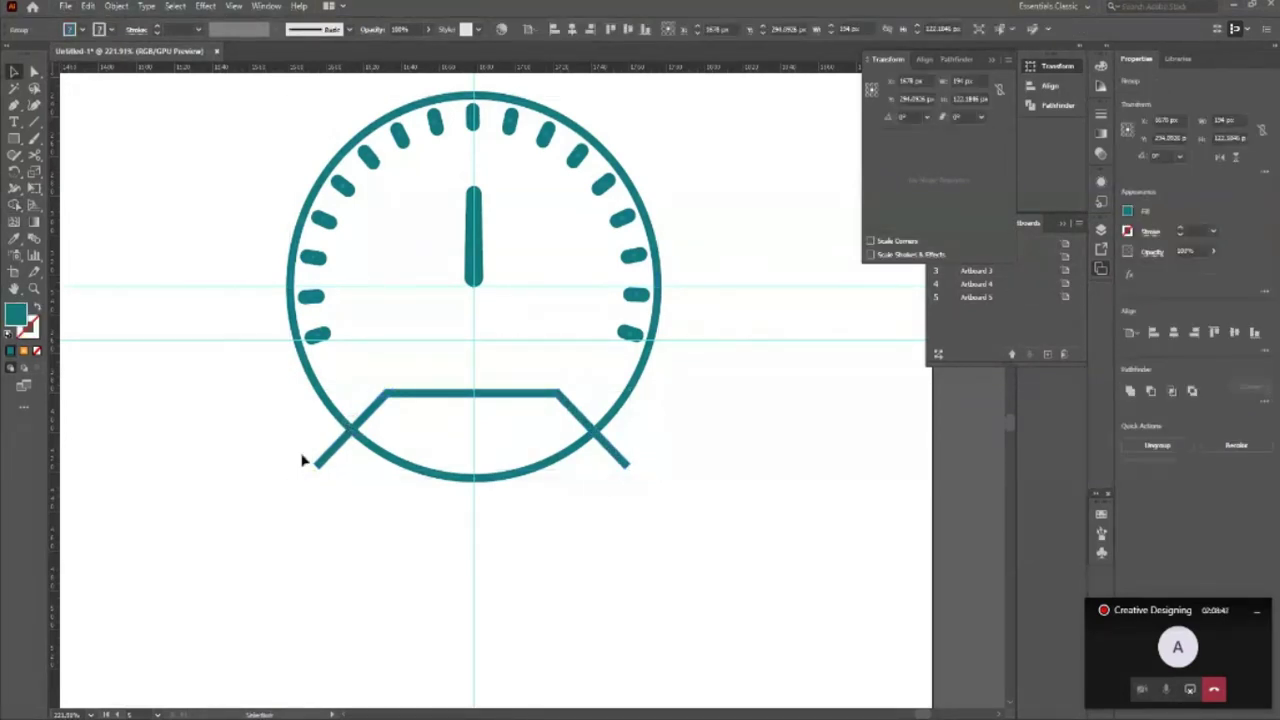
{"action": "left_click_drag", "start_coordinate": [303, 457], "coordinate": [768, 536]}
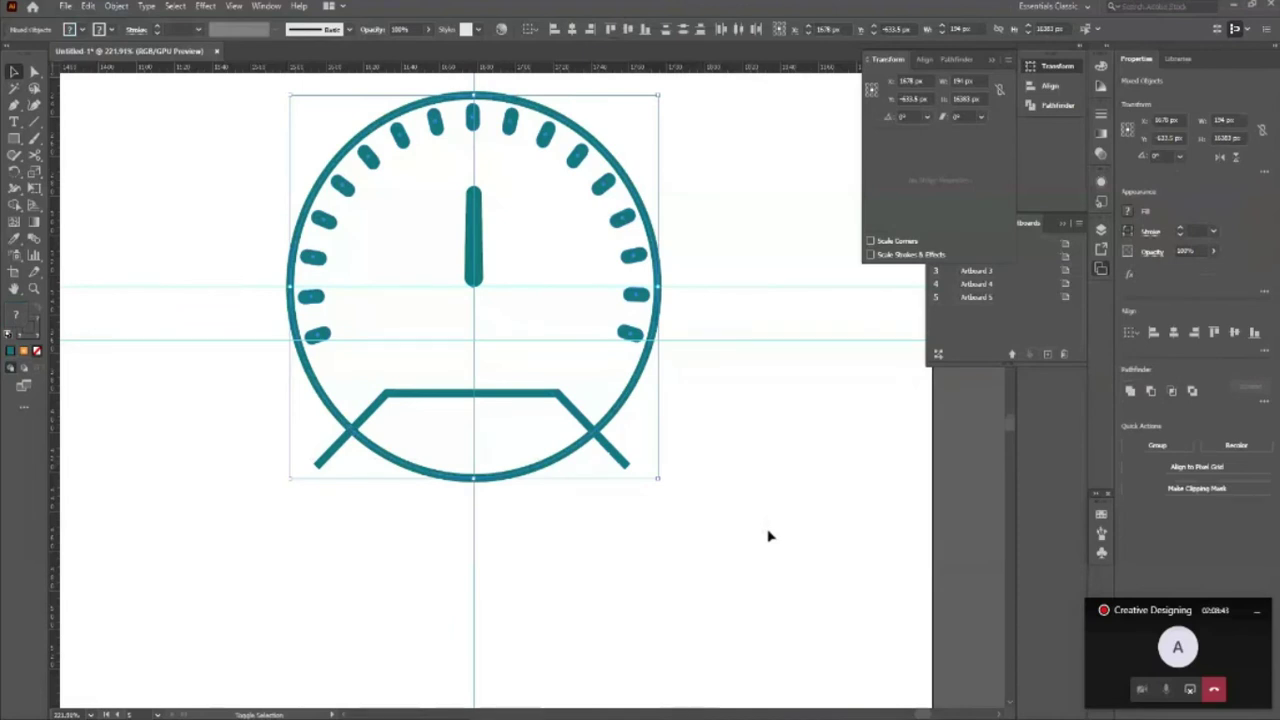
{"action": "key", "text": "shift+m"}
{"action": "left_click", "coordinate": [612, 450], "text": "alt"}
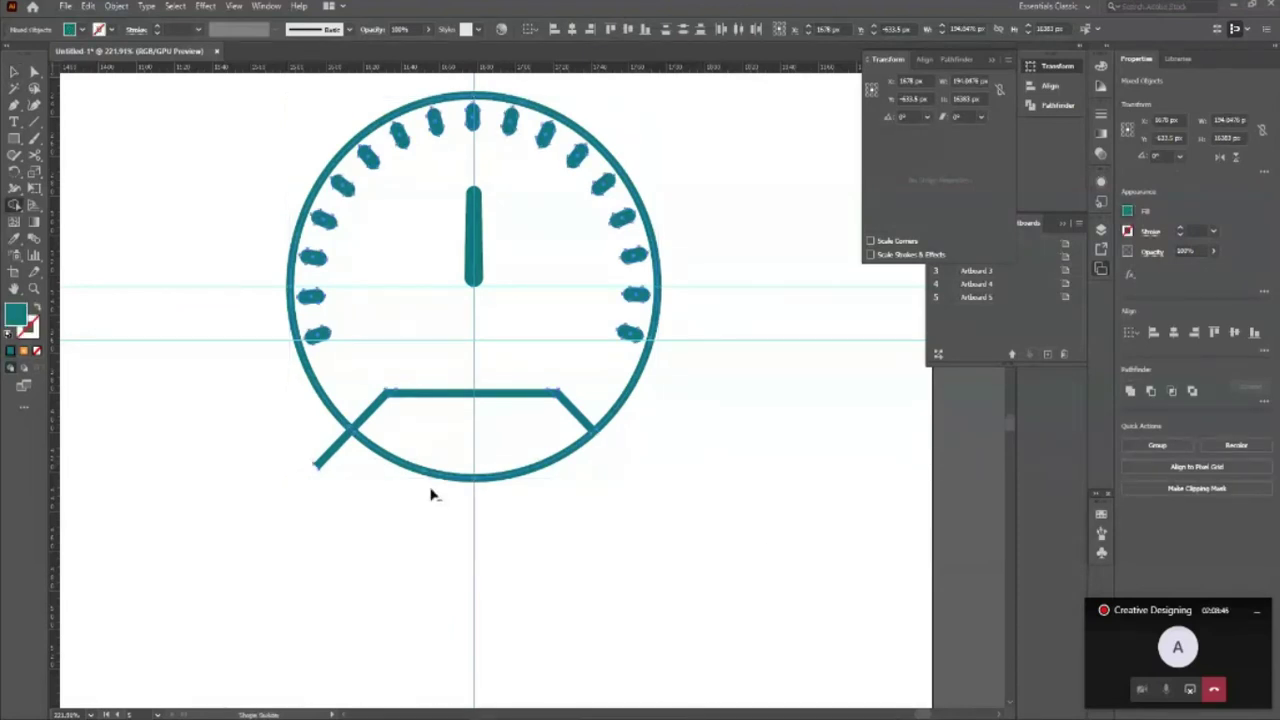
{"action": "left_click", "coordinate": [330, 452], "text": "alt"}
Step: Delete the vertical guide and zoom out to the Traffic Management diagram
{"action": "left_click", "coordinate": [14, 71]}
{"action": "left_click", "coordinate": [380, 566]}
{"action": "left_click", "coordinate": [474, 575]}
{"action": "key", "text": "Delete"}
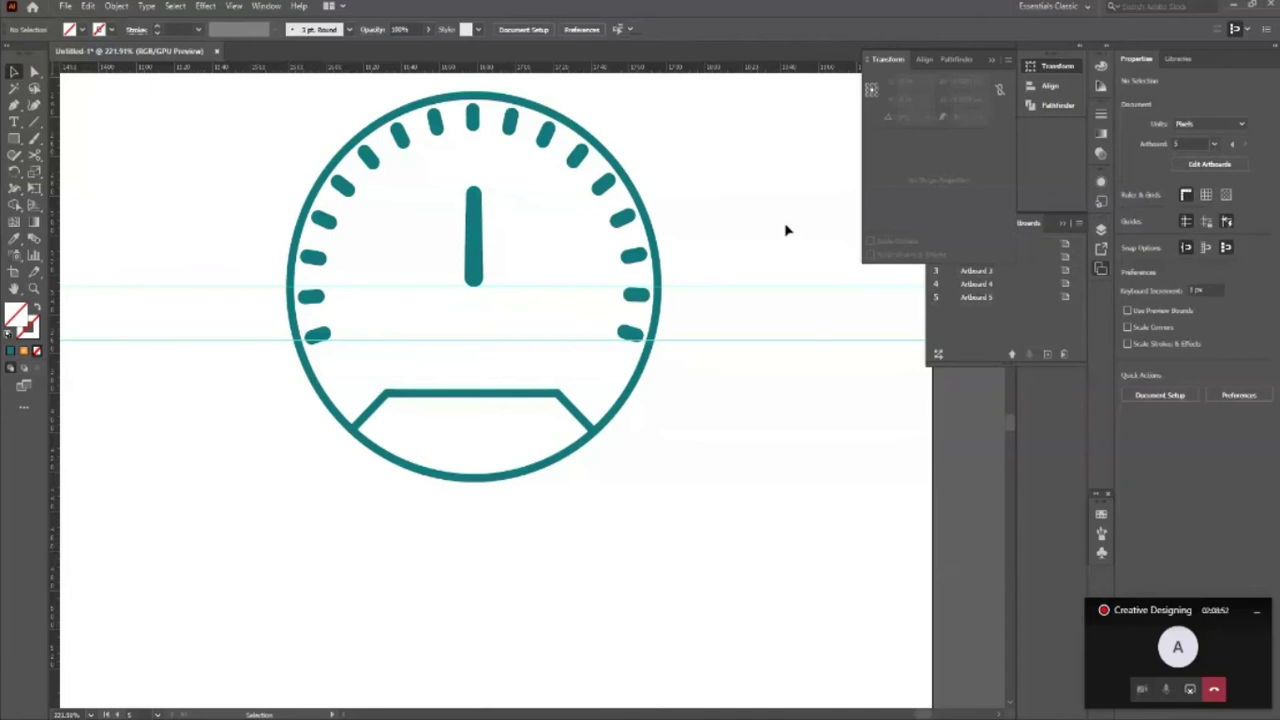
{"action": "key", "text": "z"}
{"action": "left_click_drag", "start_coordinate": [695, 441], "coordinate": [589, 471]}
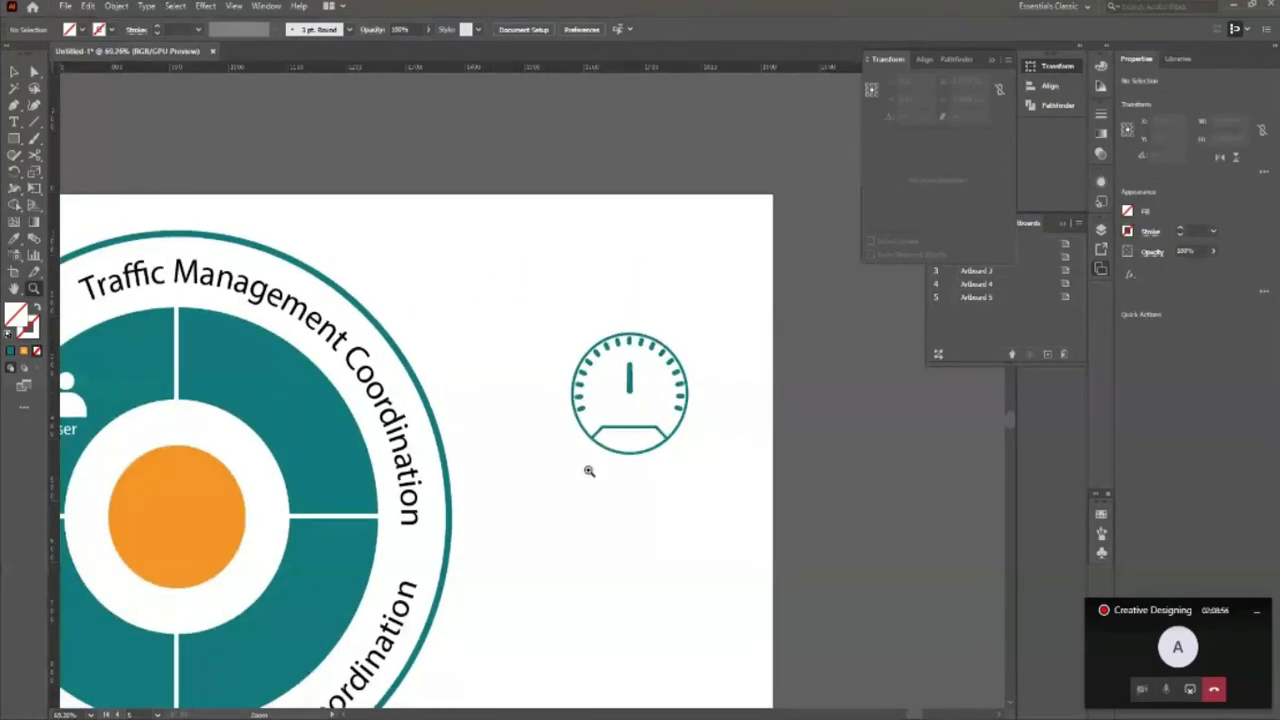
Step: Move the speedometer icon into the upper-right teal quadrant and shrink it to about 114 px
{"action": "key", "text": "ctrl+1"}
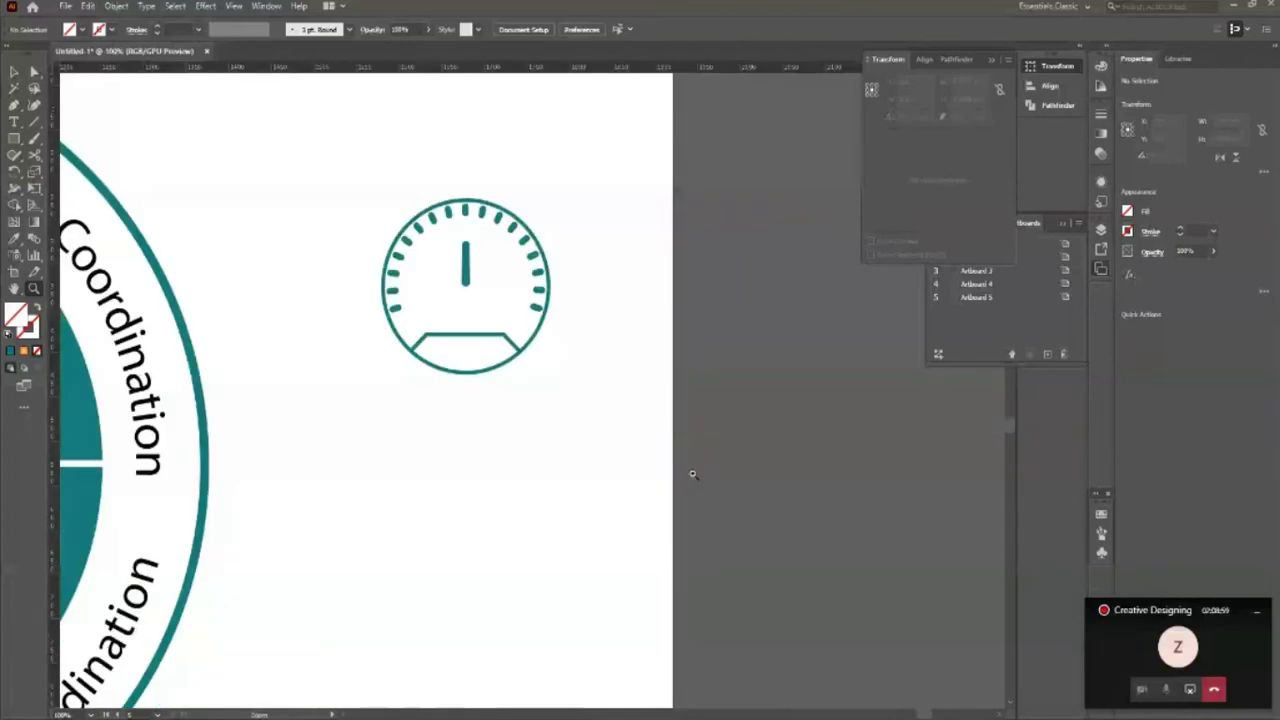
{"action": "key", "text": "v"}
{"action": "key", "text": "ctrl+a"}
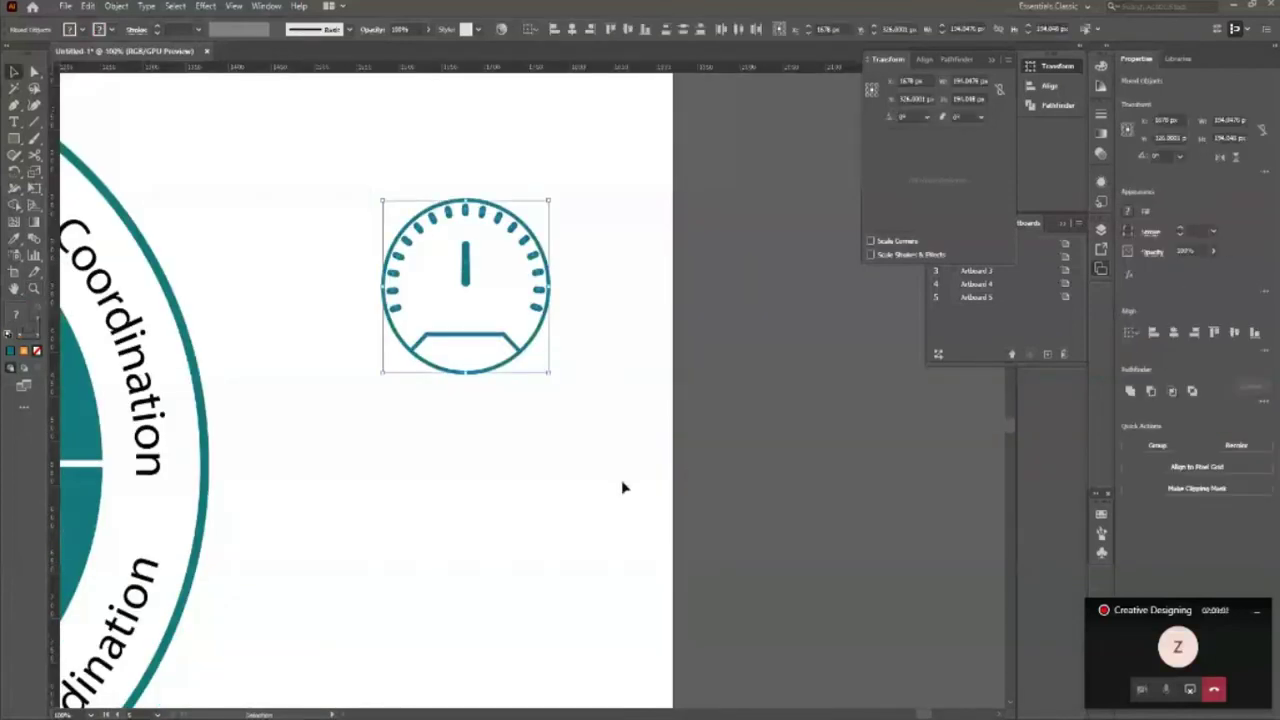
{"action": "key", "text": "ctrl+shift+a"}
{"action": "key", "text": "ctrl+minus"}
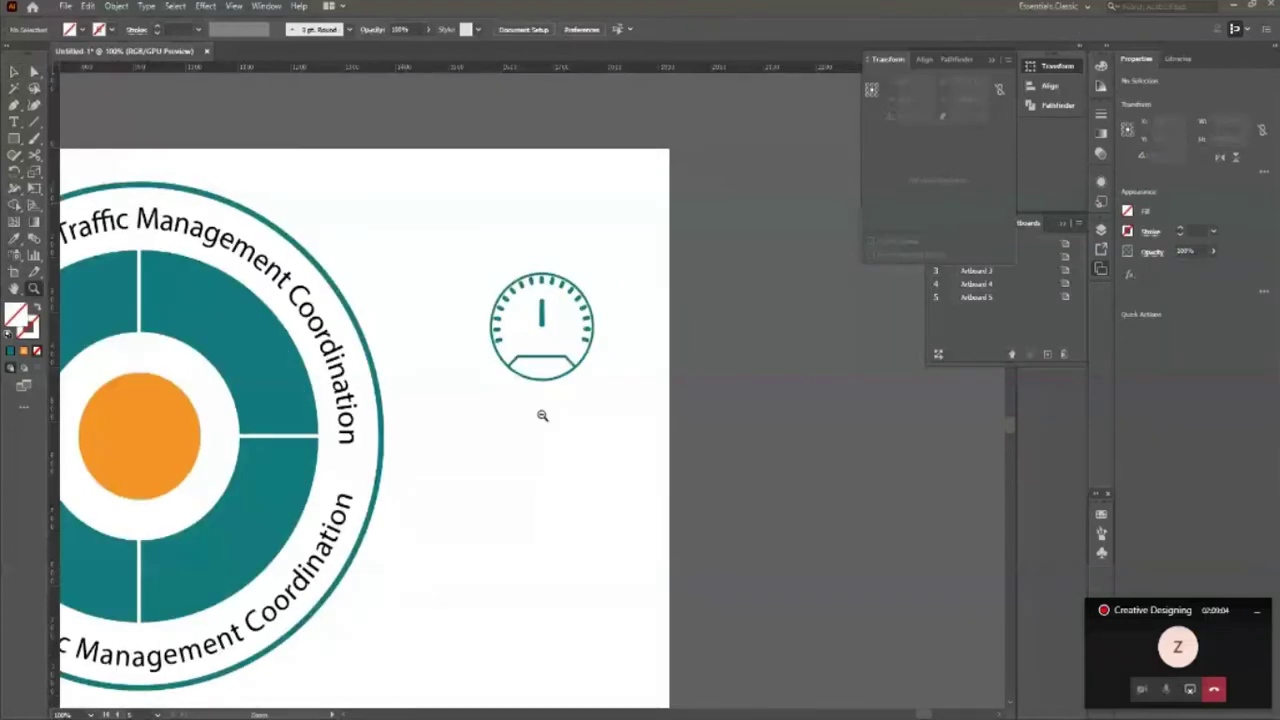
{"action": "key", "text": "ctrl+0"}
{"action": "key", "text": "v"}
{"action": "left_click", "coordinate": [655, 345]}
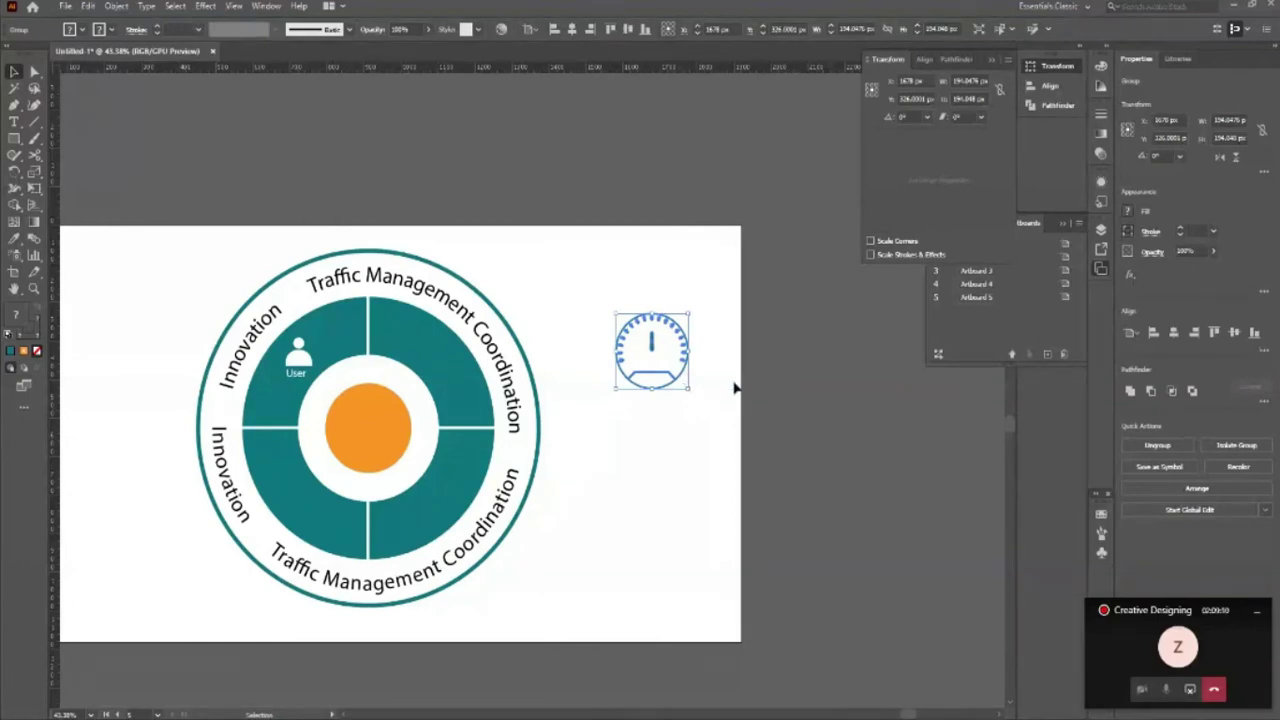
{"action": "left_click", "coordinate": [686, 423]}
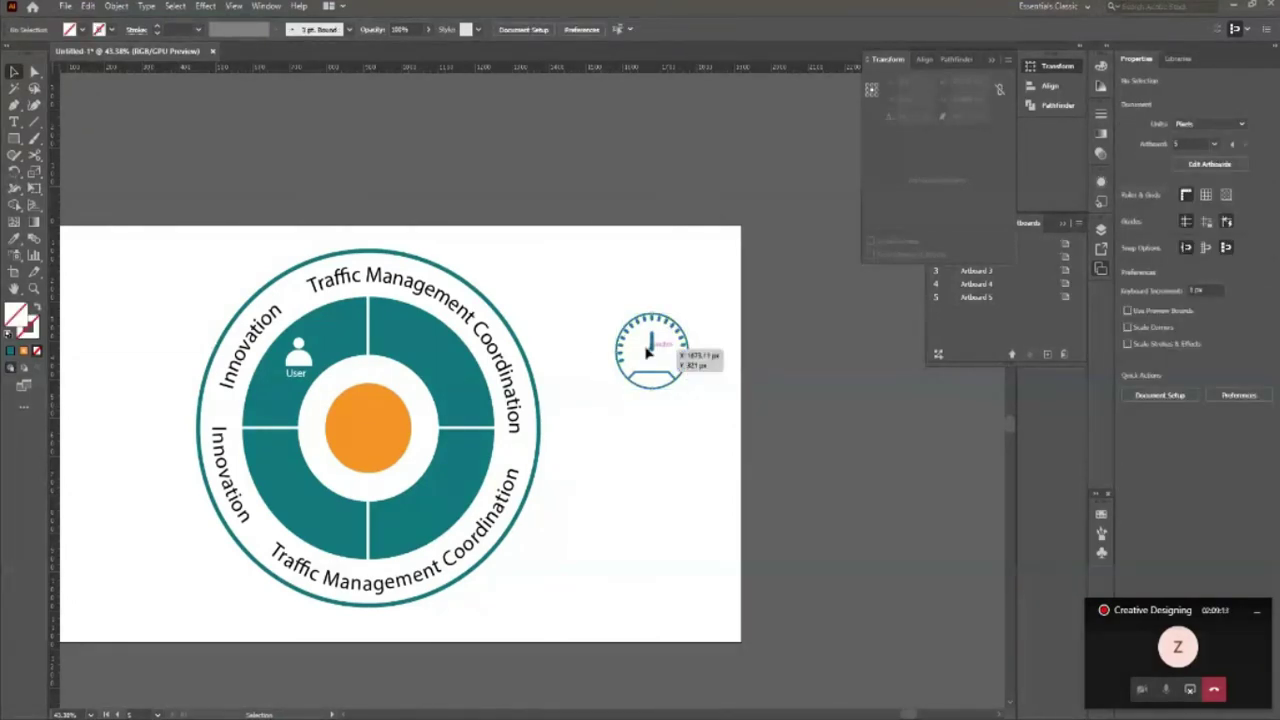
{"action": "left_click_drag", "start_coordinate": [674, 382], "coordinate": [456, 384]}
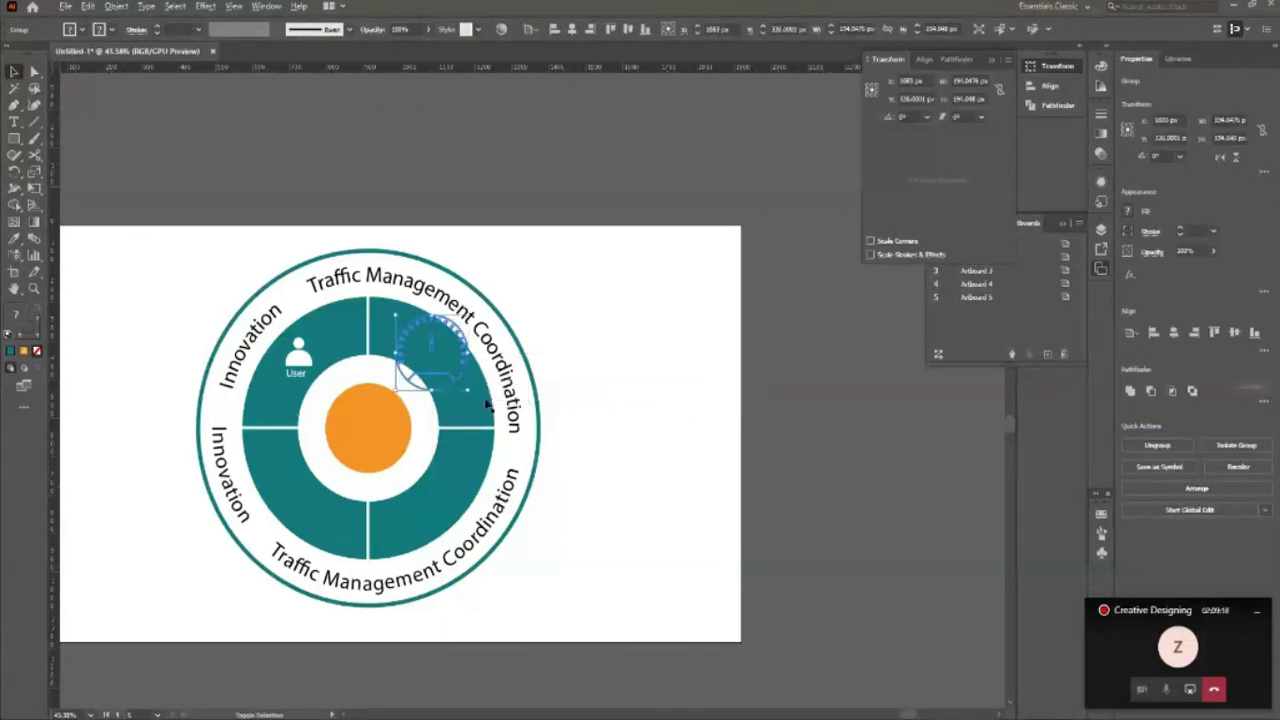
{"action": "left_click_drag", "start_coordinate": [470, 390], "coordinate": [452, 378]}
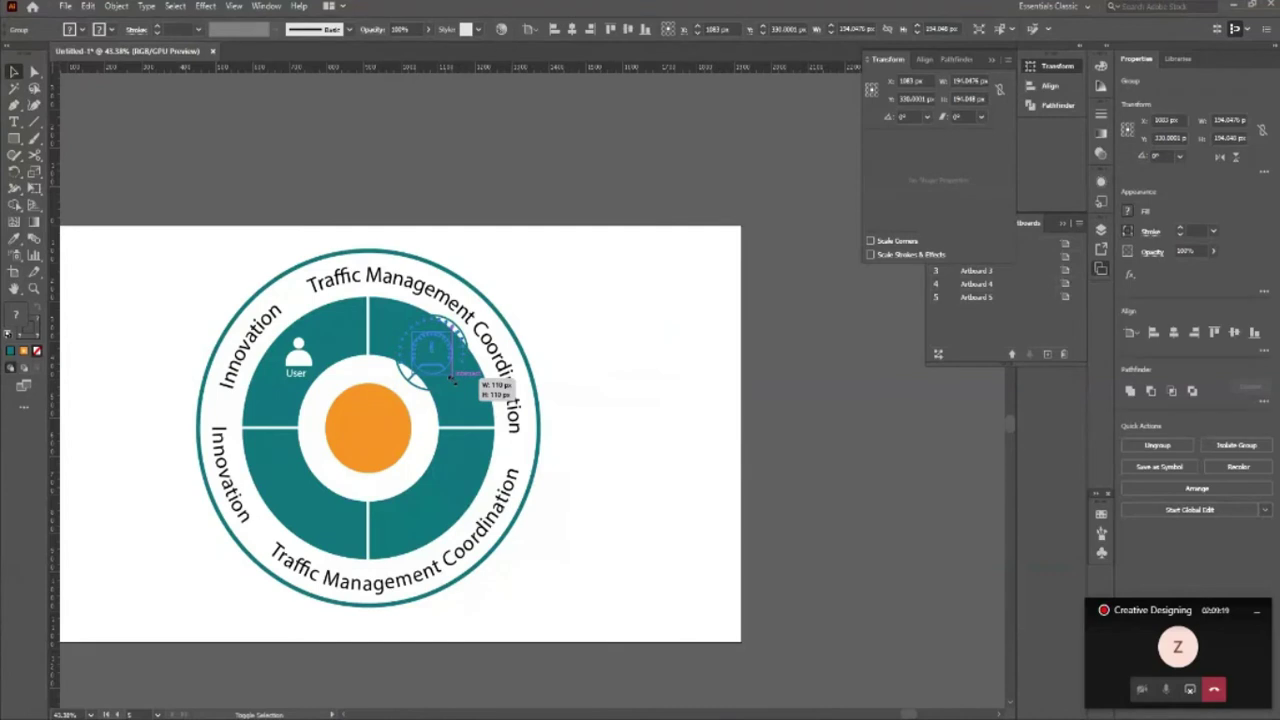
Step: Outline the icon's strokes and fill it white by sampling with the Eyedropper
{"action": "left_click", "coordinate": [116, 6]}
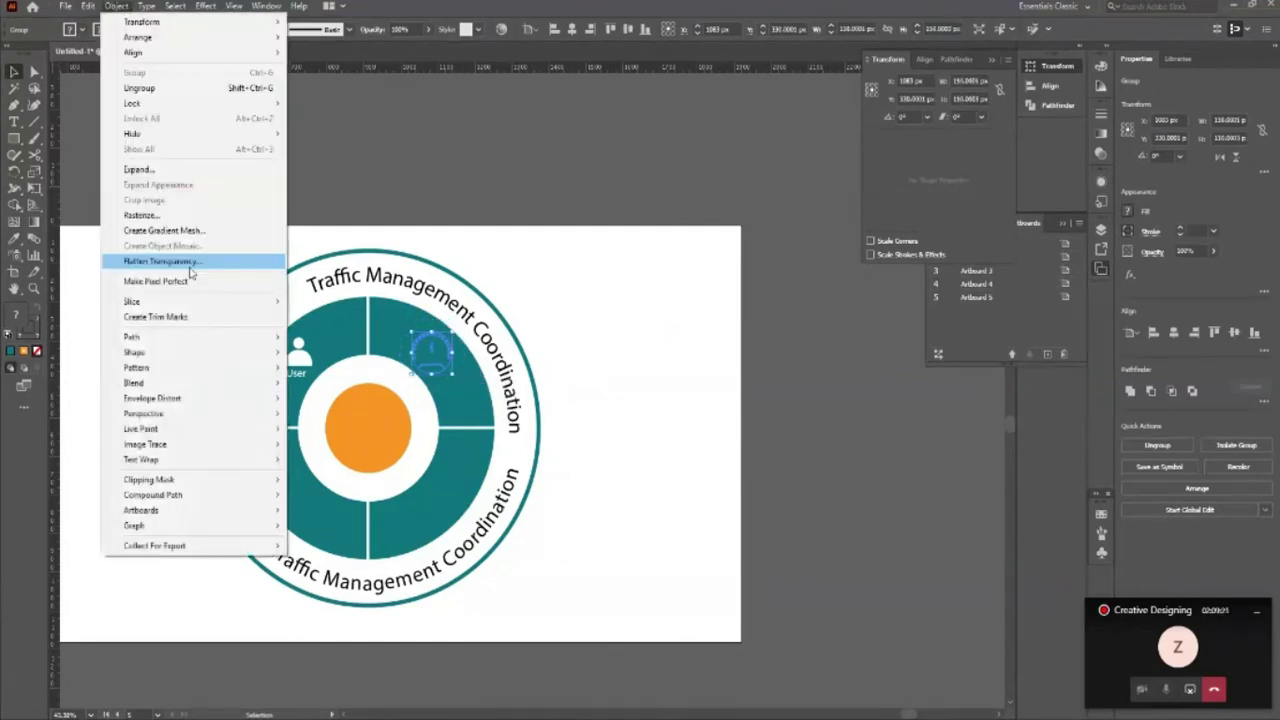
{"action": "left_click", "coordinate": [346, 376]}
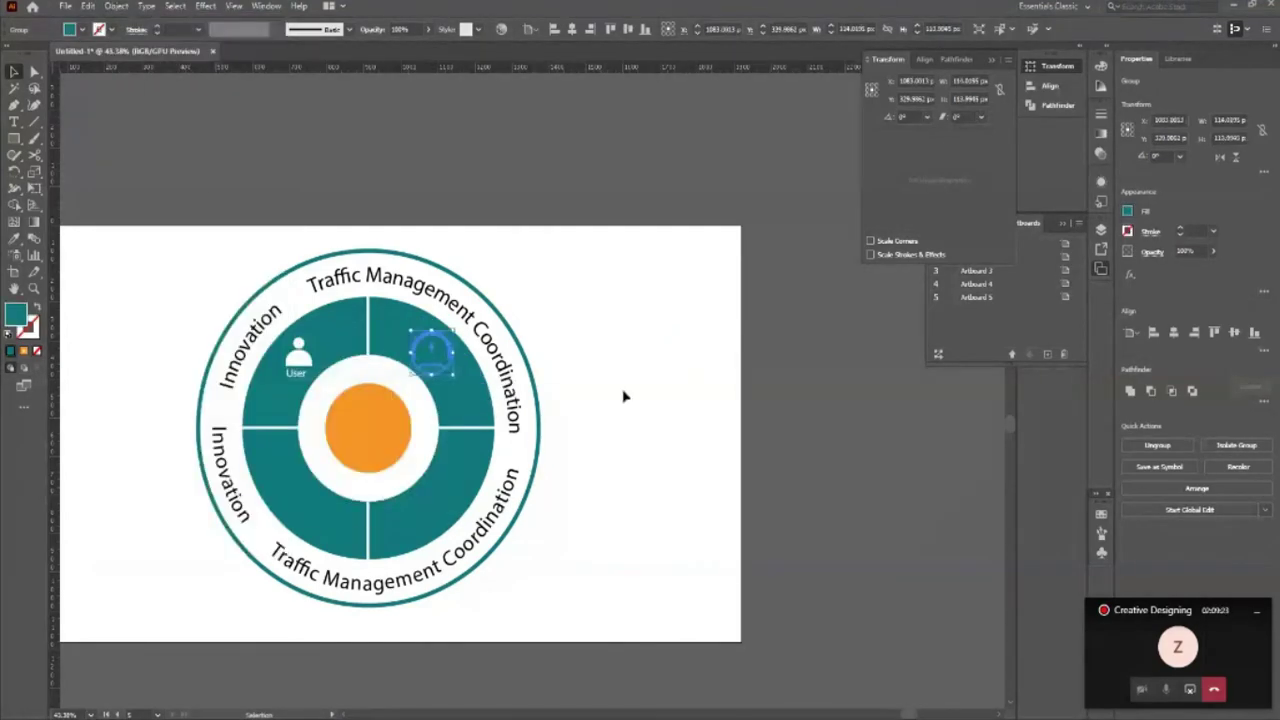
{"action": "key", "text": "i"}
{"action": "left_click", "coordinate": [623, 397]}
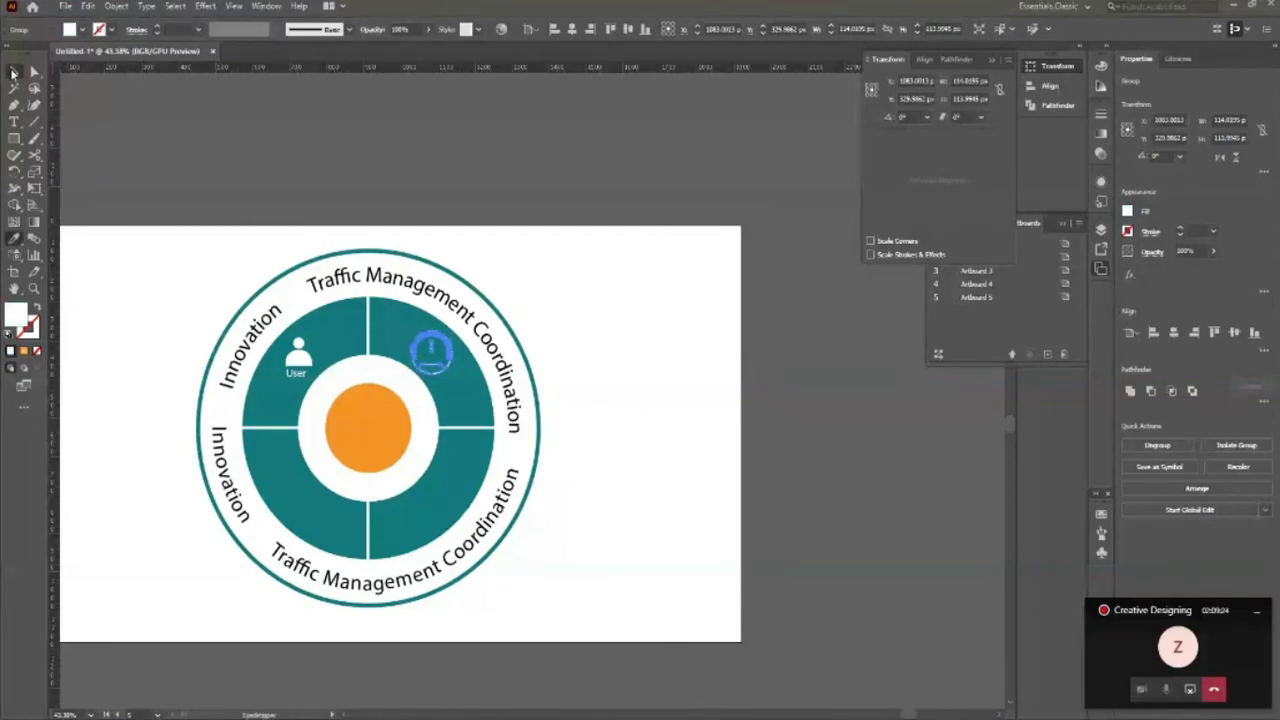
{"action": "left_click", "coordinate": [13, 72]}
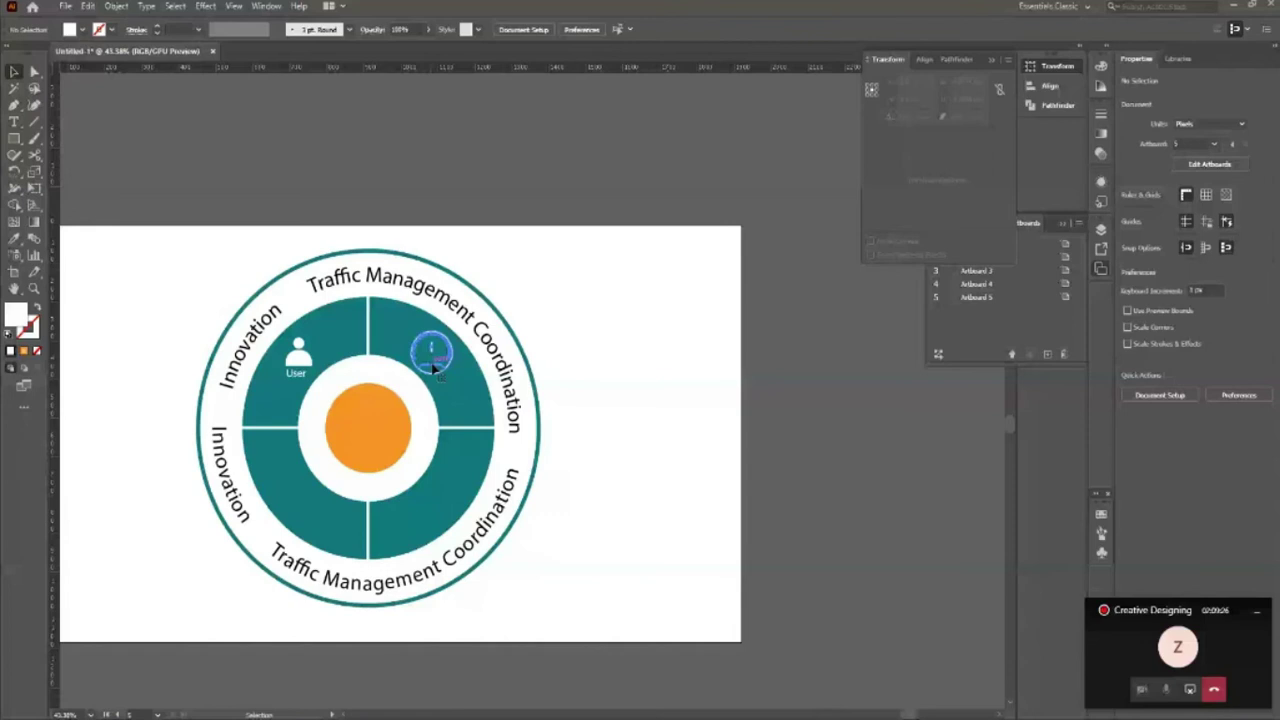
Step: Fix the mis-rendered characters of the white 'Speed' label and nudge it left and down under the icon
{"action": "key", "text": "z"}
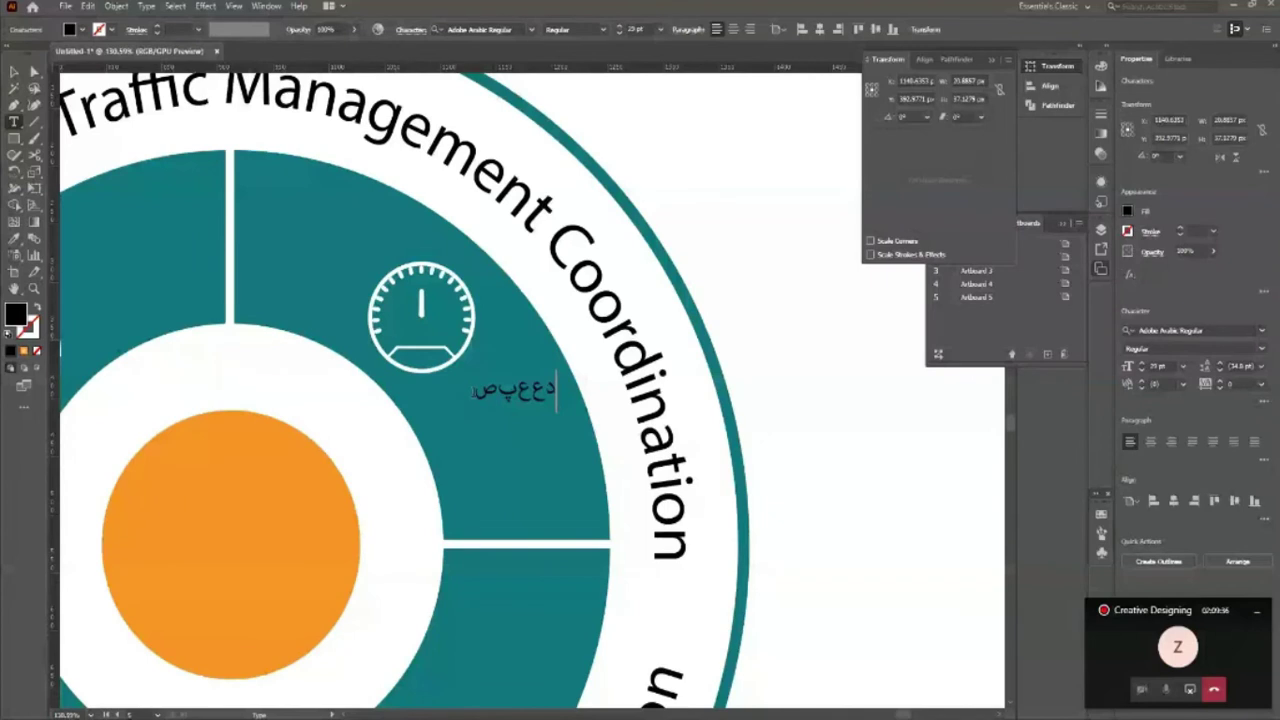
{"action": "key", "text": "BackSpace"}
{"action": "key", "text": "BackSpace"}
{"action": "key", "text": "BackSpace"}
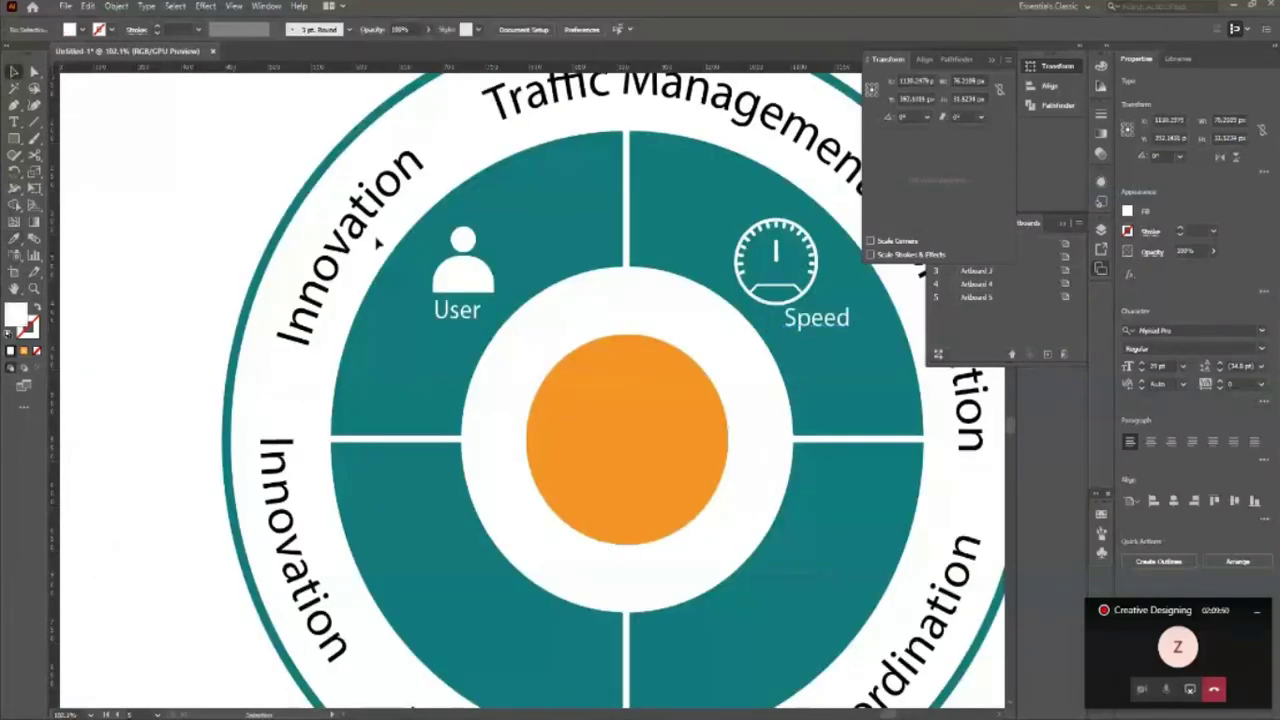
{"action": "left_click", "coordinate": [835, 334]}
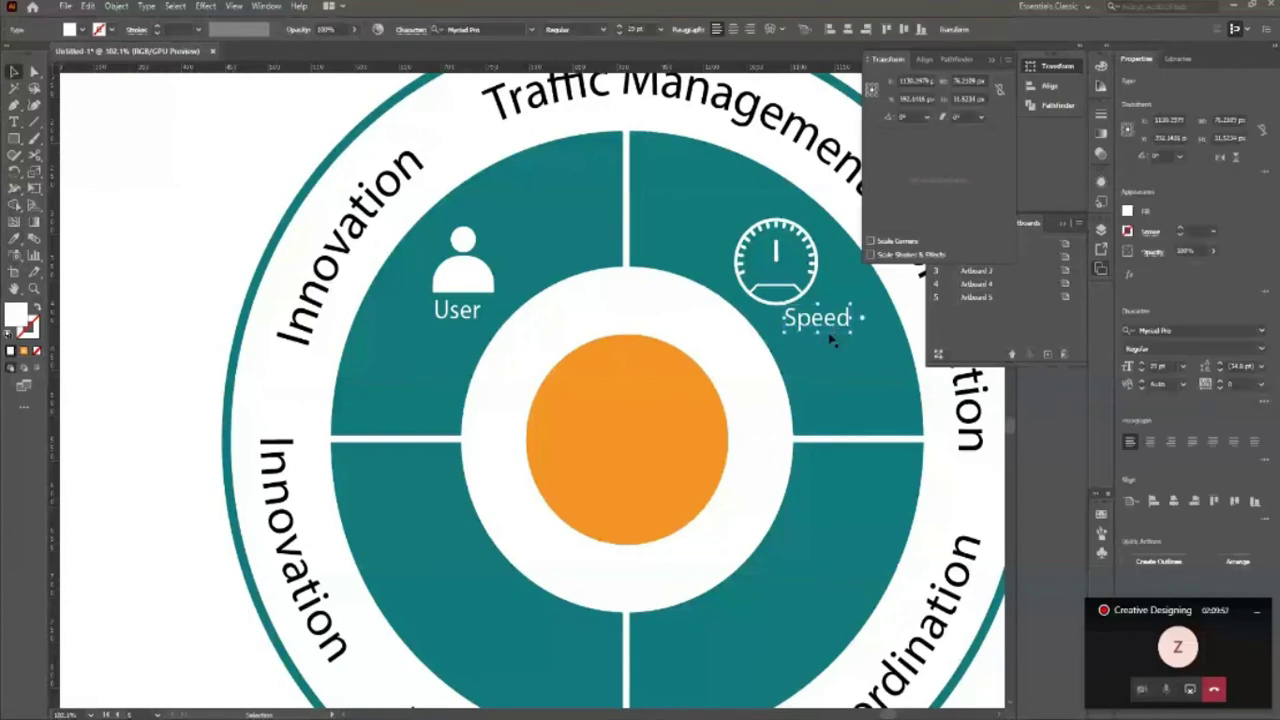
{"action": "key", "text": "Left"}
{"action": "key", "text": "Left"}
{"action": "key", "text": "Down"}
{"action": "key", "text": "Down"}
{"action": "key", "text": "Down"}
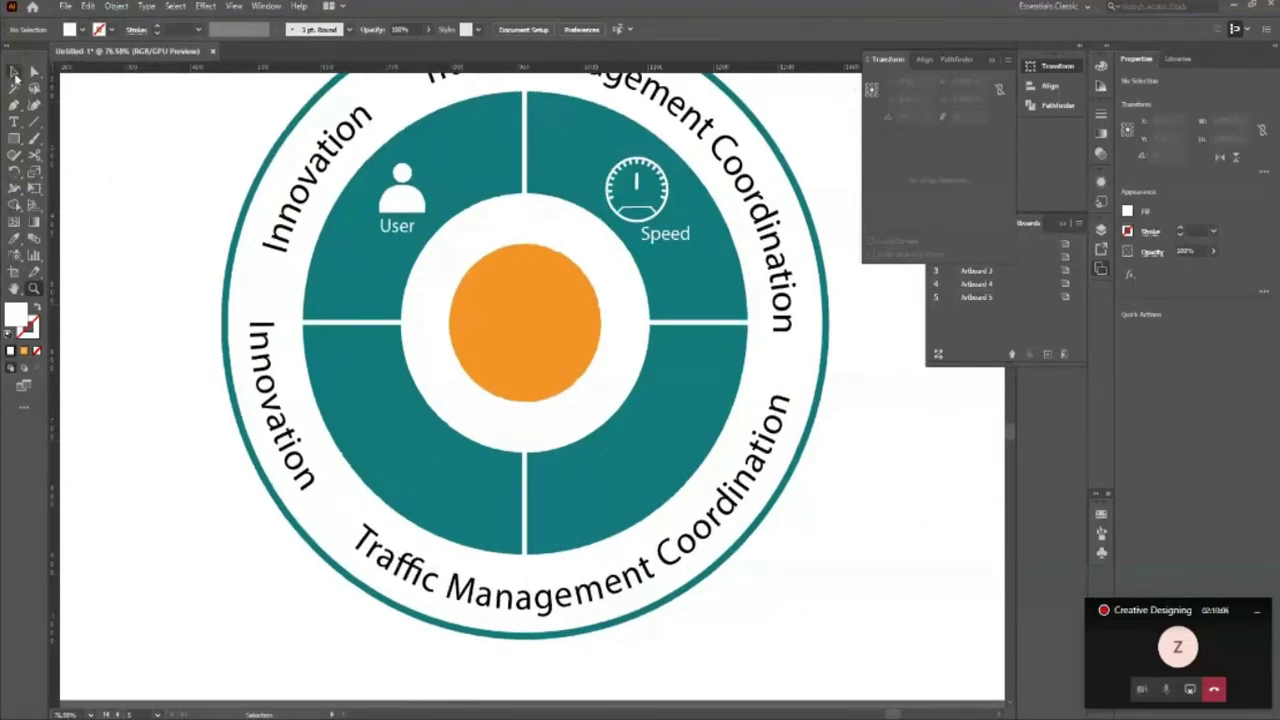
Step: Duplicate the User icon twice, overlapping the copies into a three-person figure
{"action": "left_click", "coordinate": [14, 72]}
{"action": "left_click", "coordinate": [405, 207]}
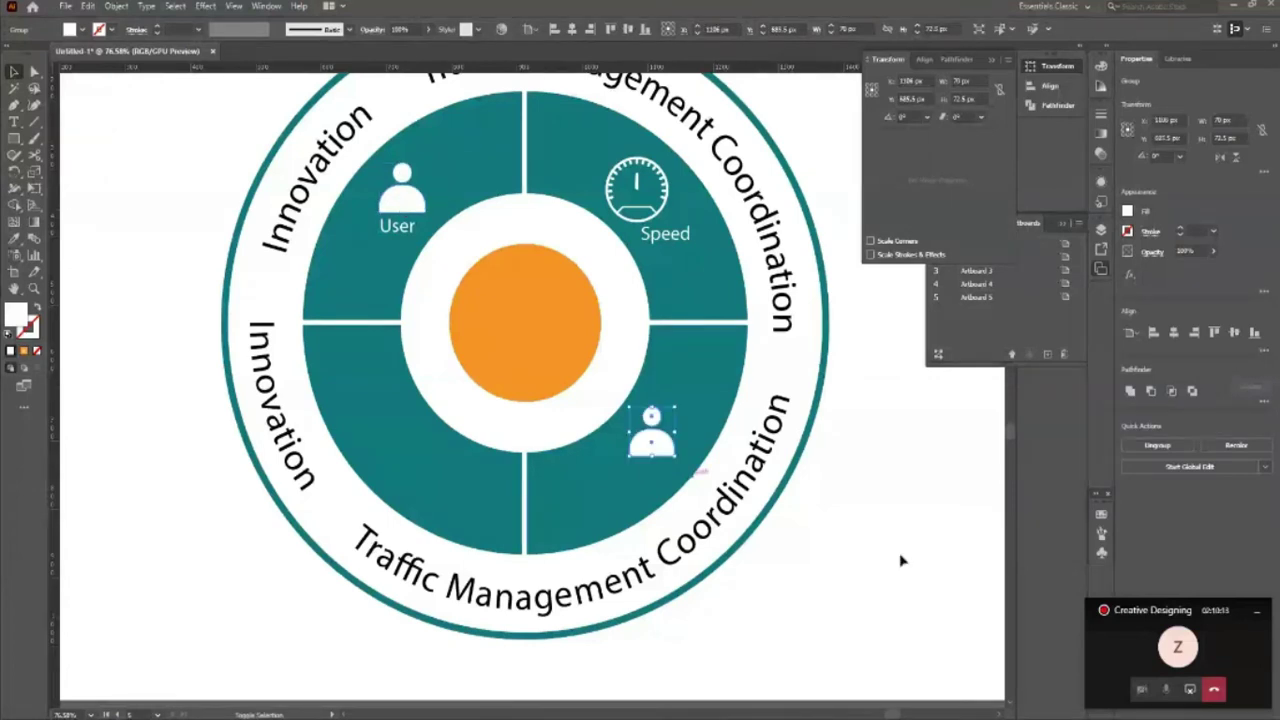
{"action": "scroll", "coordinate": [850, 580], "scroll_direction": "up", "scroll_amount": 3}
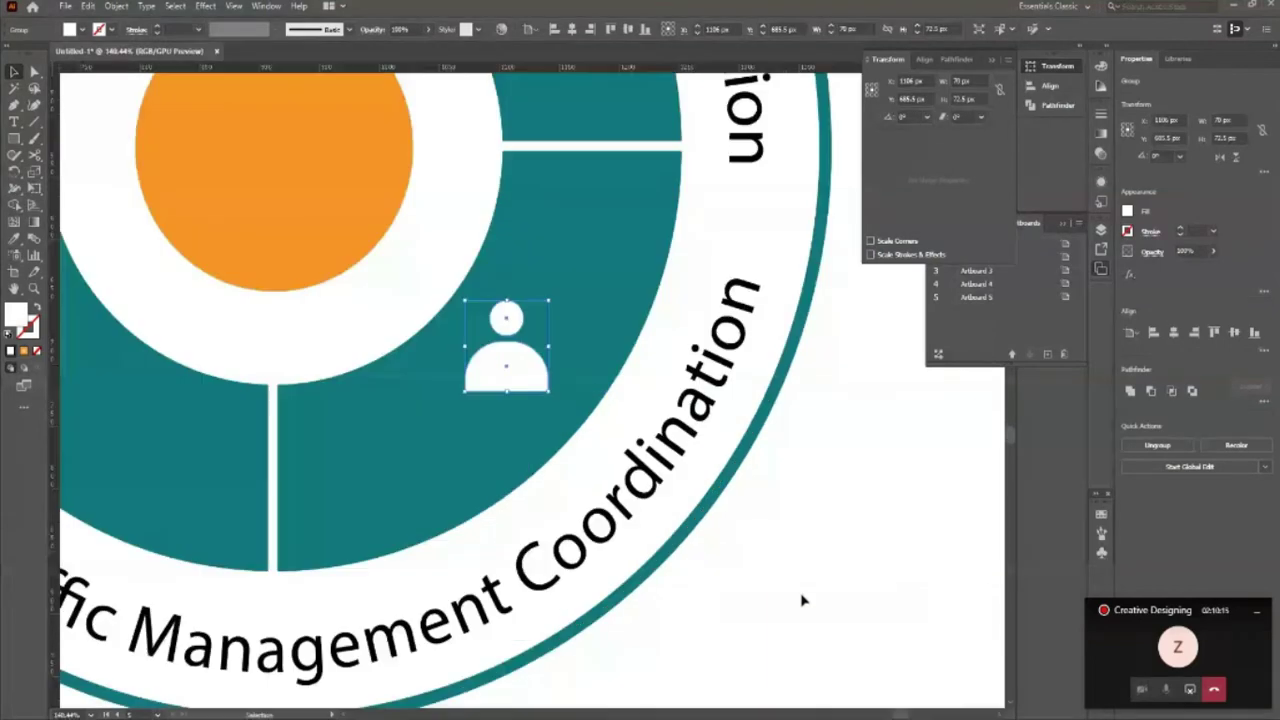
{"action": "key", "text": "shift"}
{"action": "key", "text": "ctrl+d"}
{"action": "key", "text": "Left"}
{"action": "key", "text": "Left"}
{"action": "key", "text": "shift+Left"}
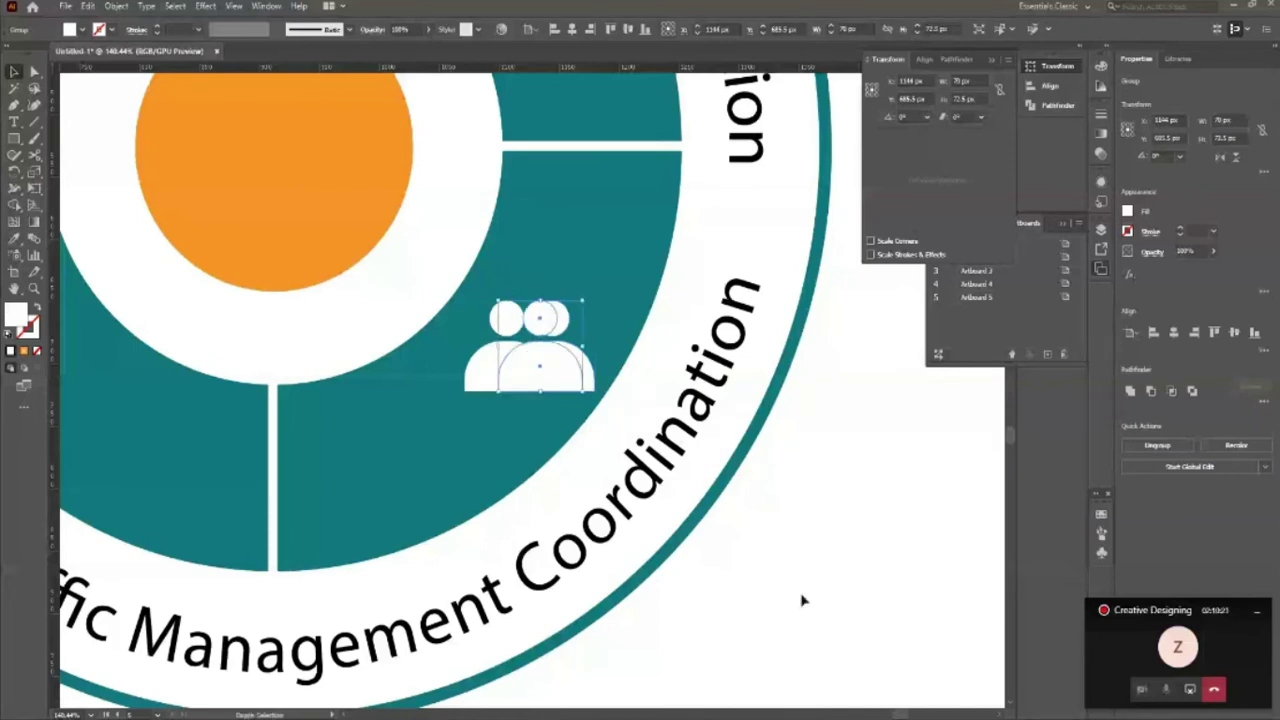
{"action": "key", "text": "ctrl+d"}
{"action": "key", "text": "Left"}
{"action": "key", "text": "Left"}
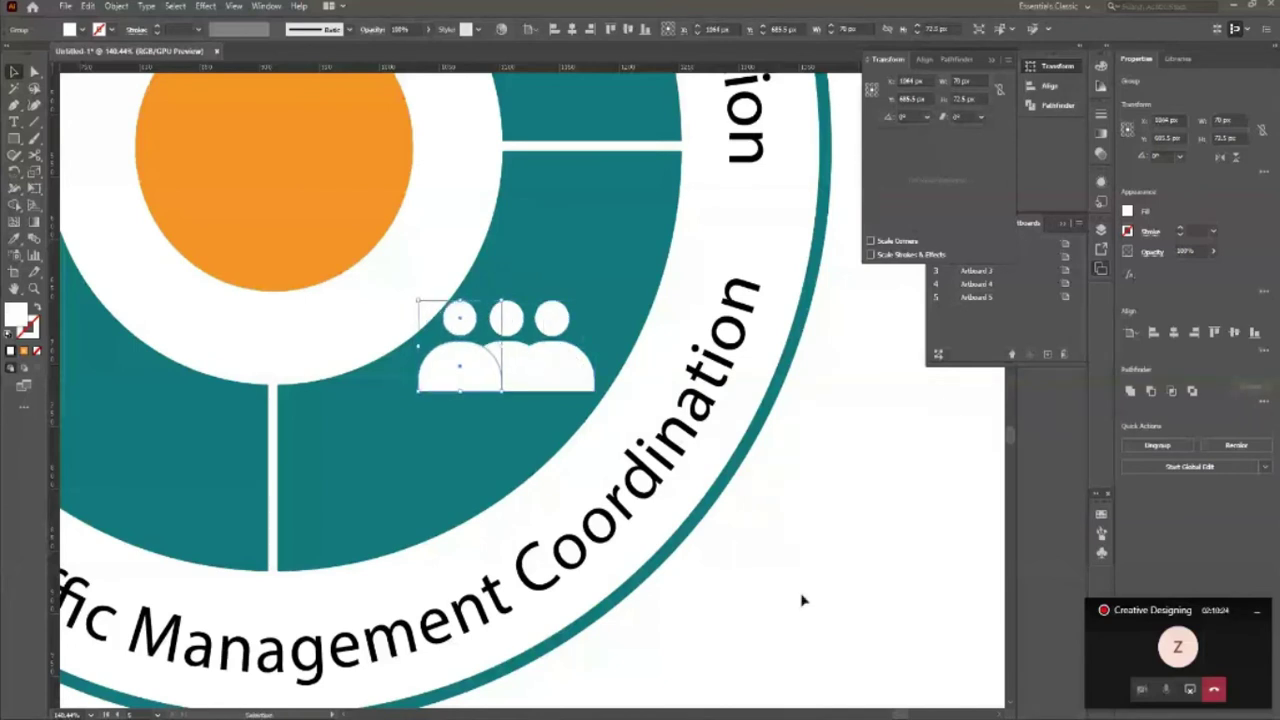
Step: Move the three-person icon into the lower-right quadrant and shrink it to about 115 px wide
{"action": "left_click", "coordinate": [802, 600]}
{"action": "left_click_drag", "start_coordinate": [477, 370], "coordinate": [552, 373]}
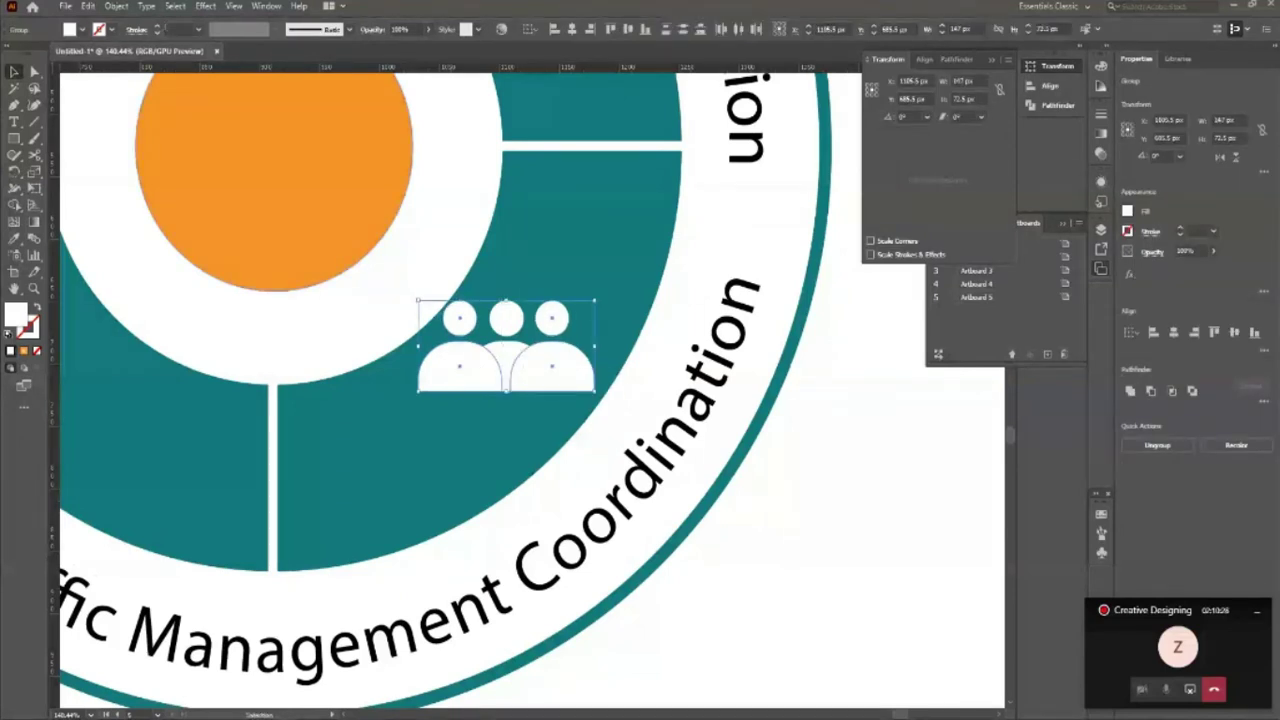
{"action": "left_click", "coordinate": [820, 600]}
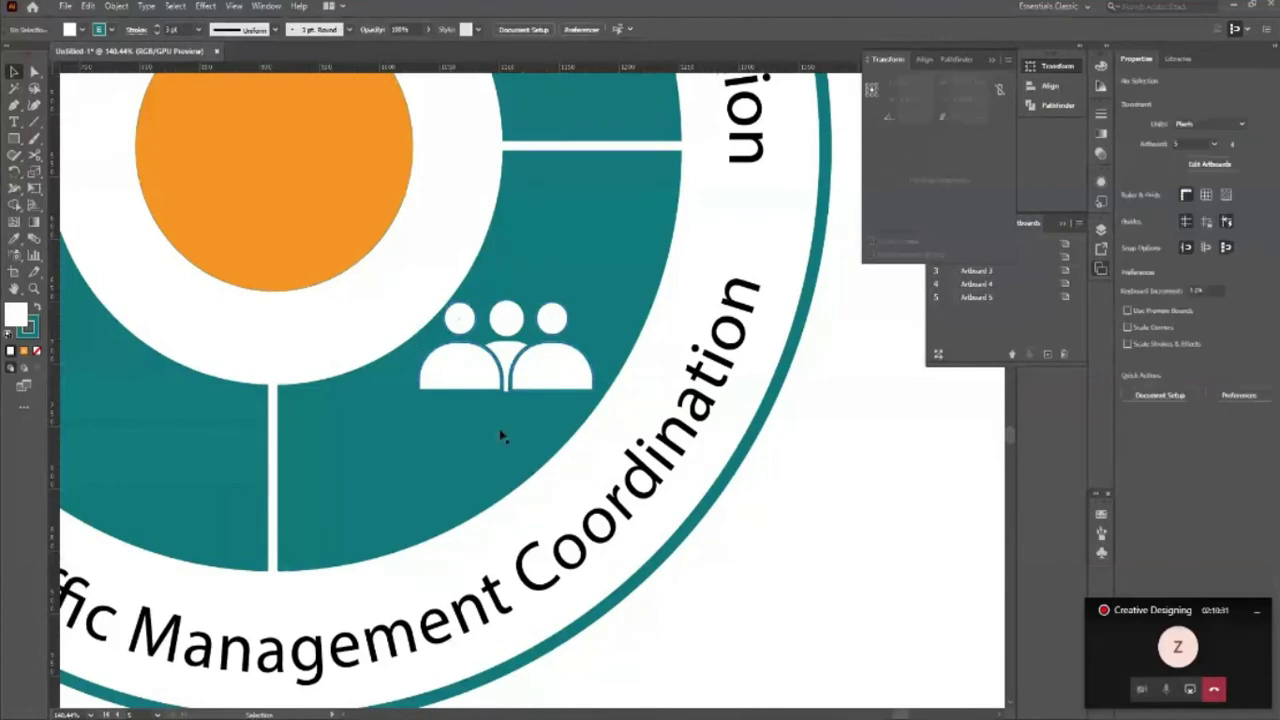
{"action": "left_click", "coordinate": [534, 357]}
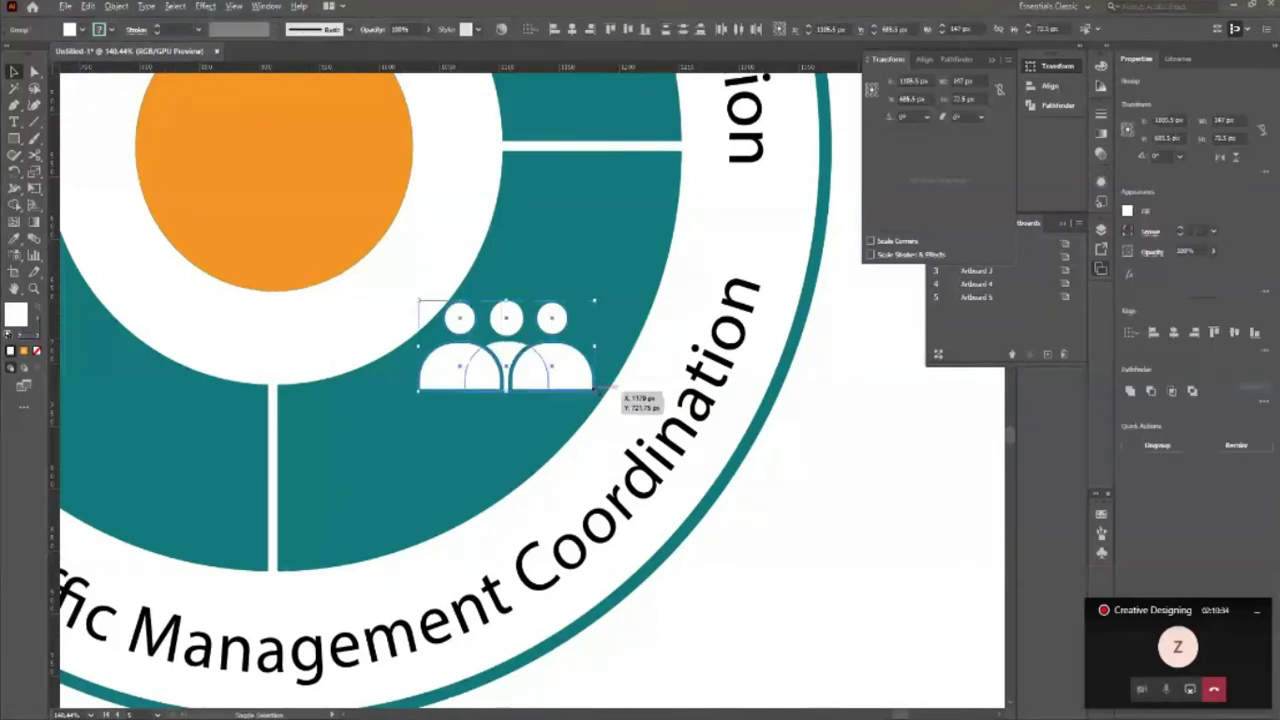
{"action": "left_click_drag", "start_coordinate": [597, 392], "coordinate": [530, 378]}
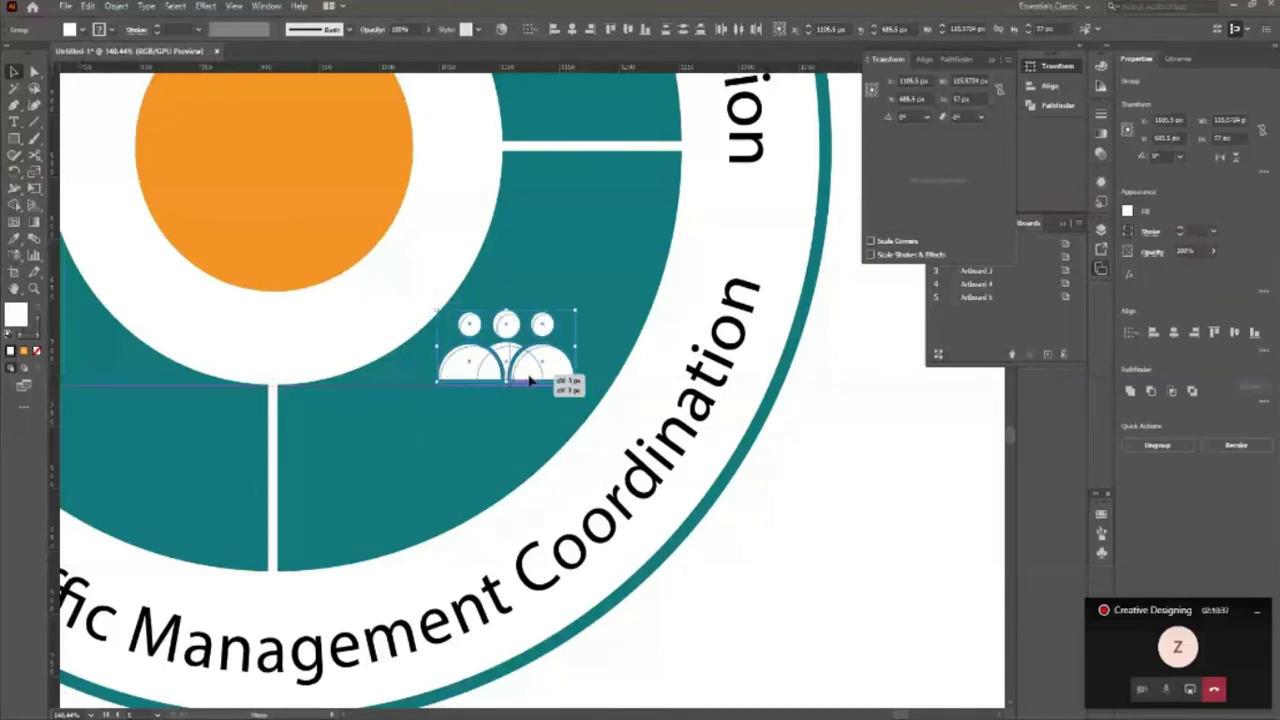
{"action": "left_click", "coordinate": [800, 537]}
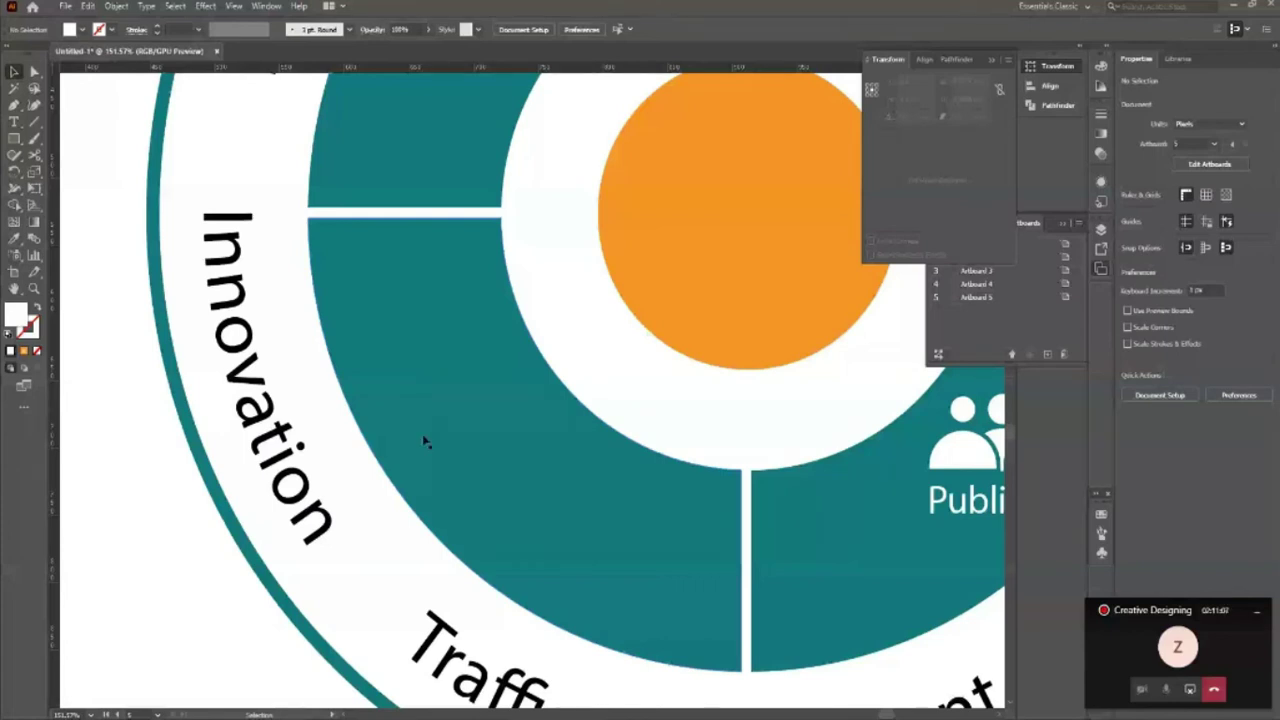
Step: Try out a rectangle and then a small circle in the lower-left quadrant, deleting both
{"action": "key", "text": "m"}
{"action": "left_click_drag", "start_coordinate": [437, 330], "coordinate": [487, 493]}
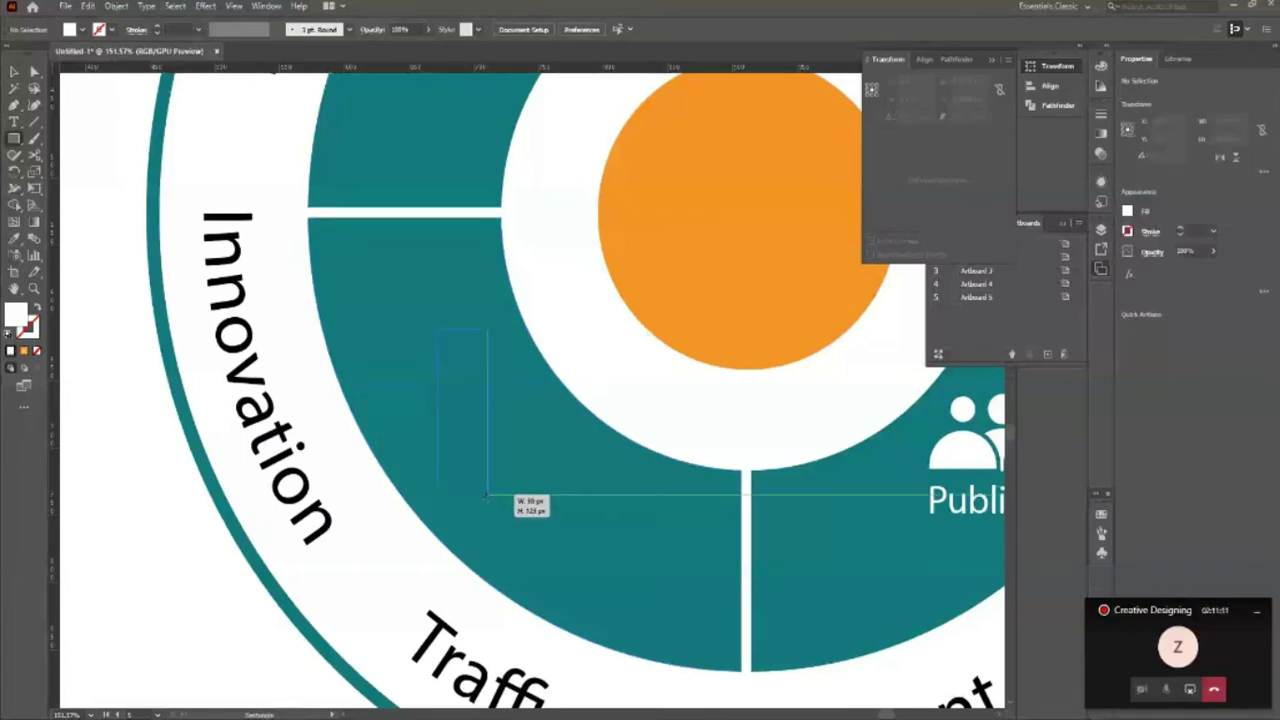
{"action": "left_click", "coordinate": [15, 73]}
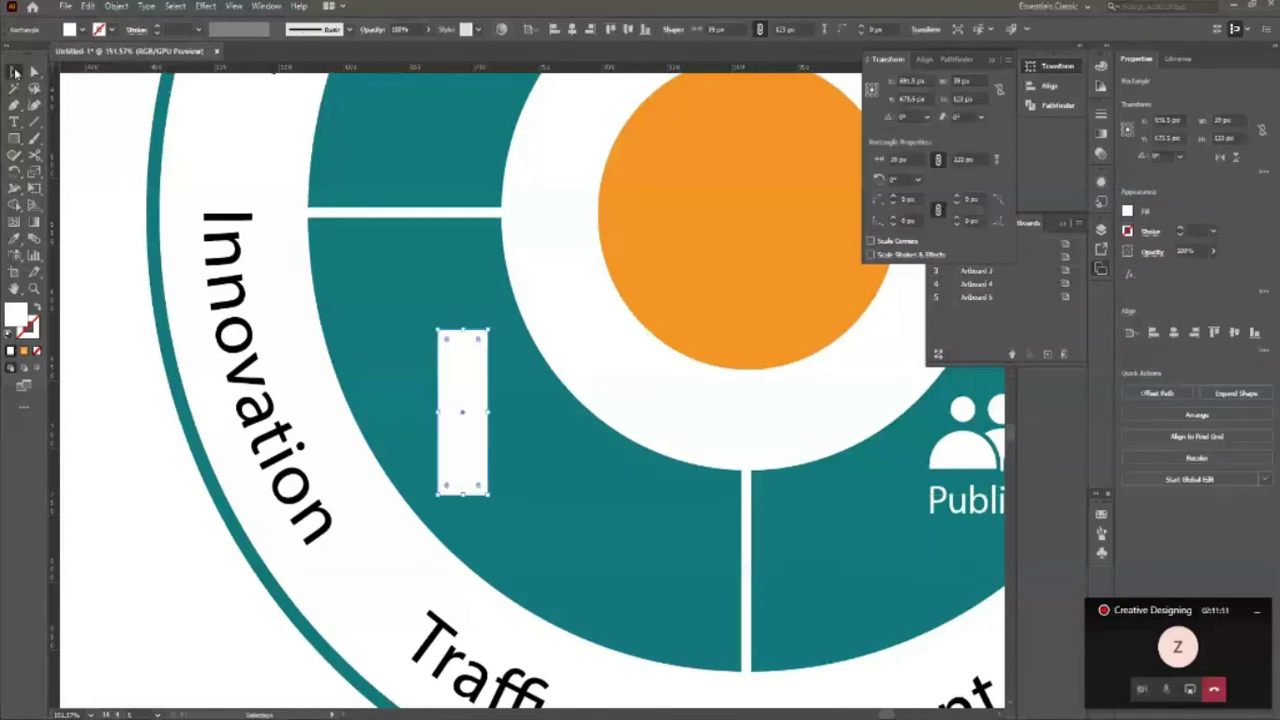
{"action": "left_click", "coordinate": [33, 72]}
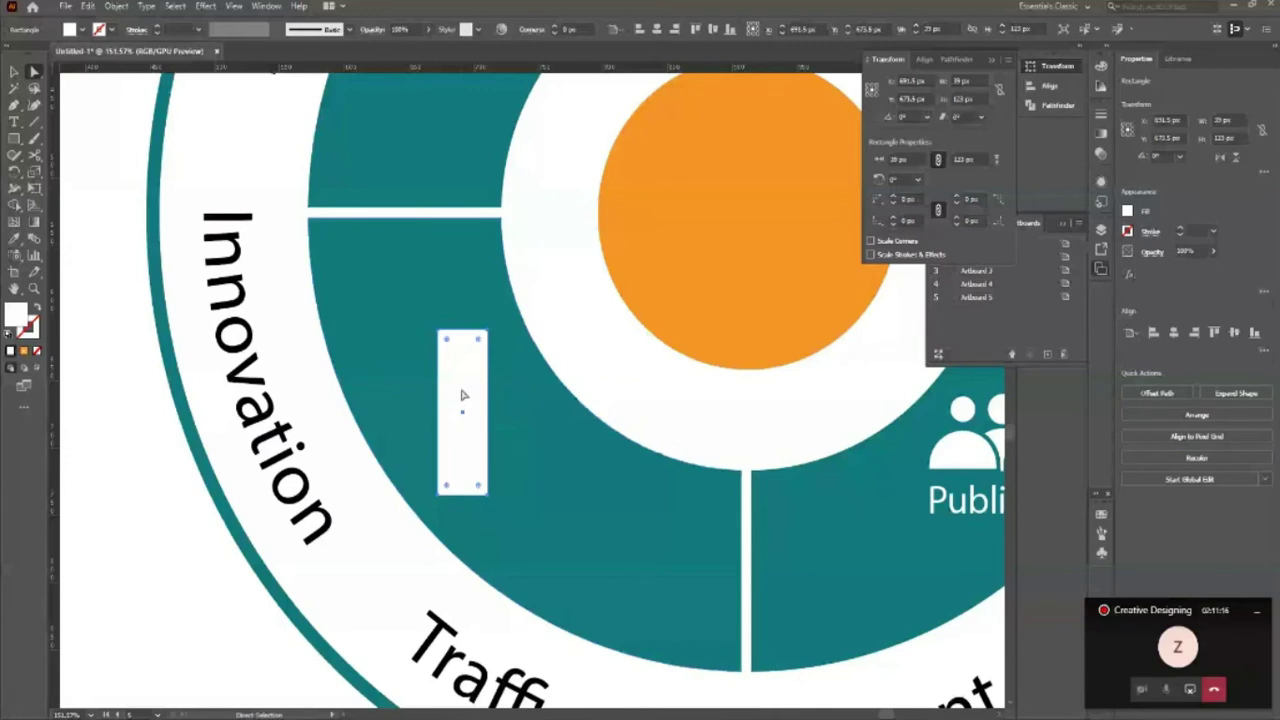
{"action": "key", "text": "Delete"}
{"action": "key", "text": "l"}
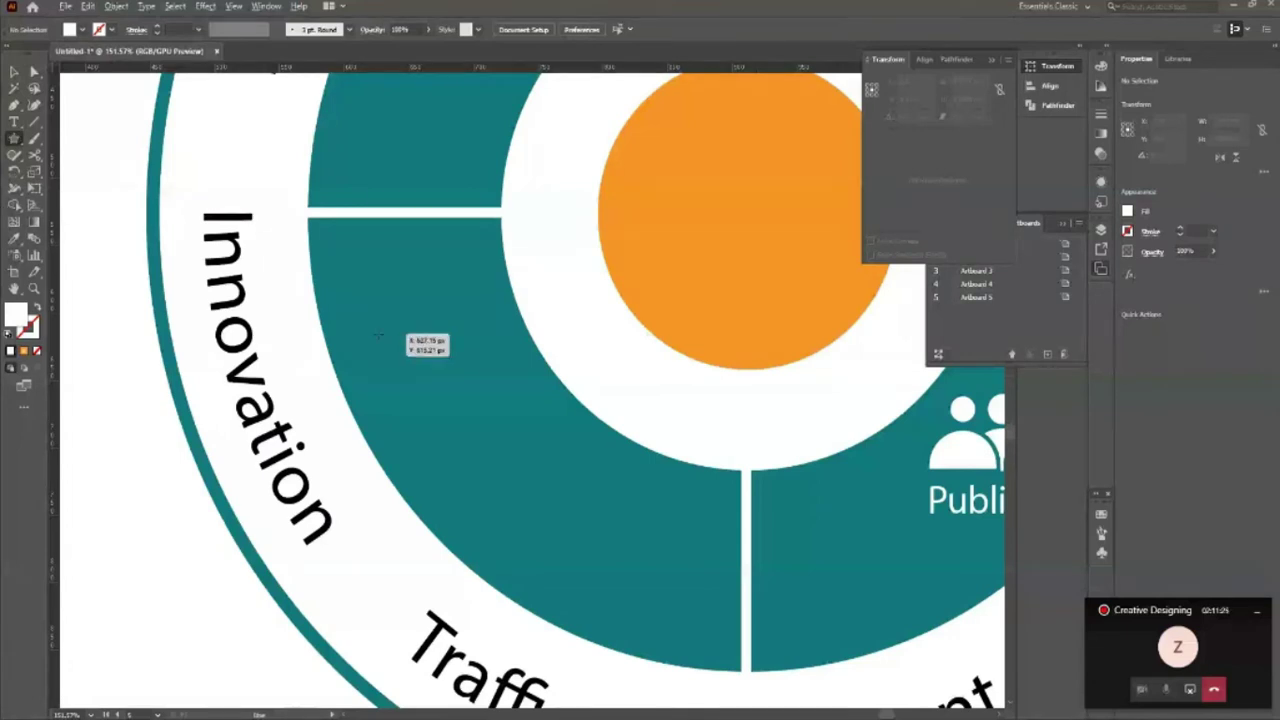
{"action": "left_click_drag", "start_coordinate": [357, 313], "coordinate": [393, 349]}
{"action": "key", "text": "Delete"}
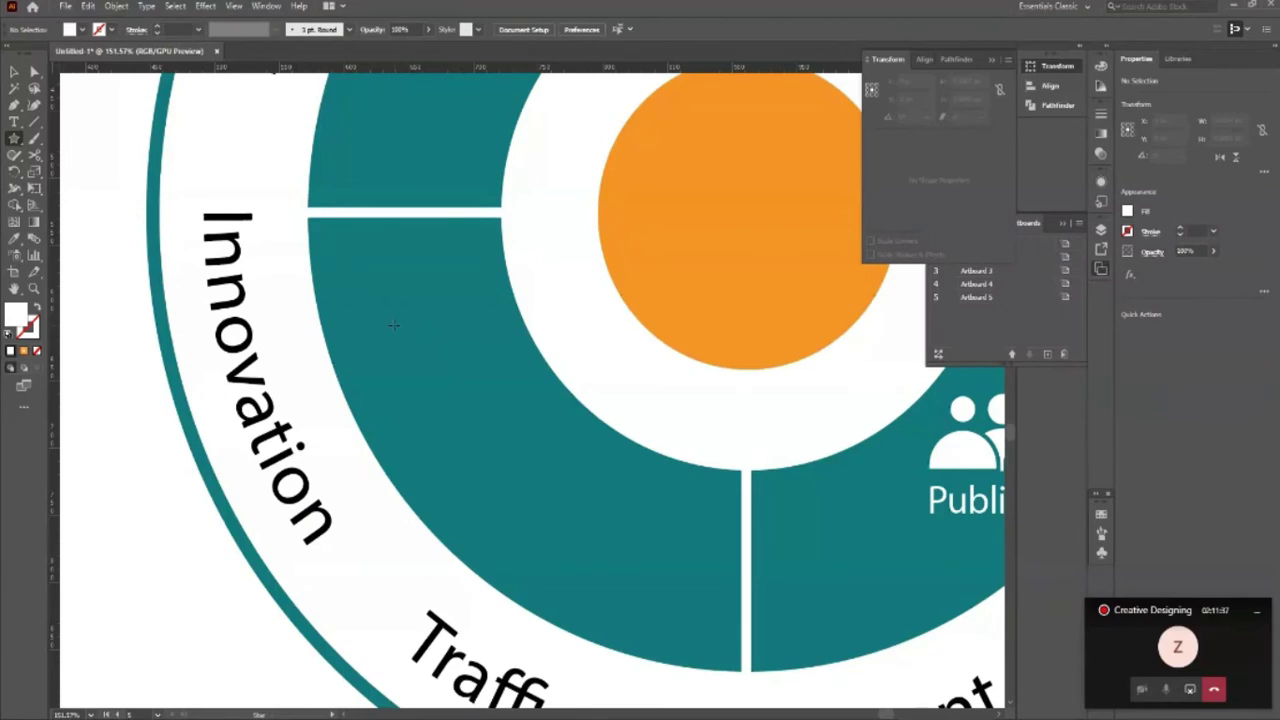
Step: Draw small white five-point stars in the lower-left teal quadrant
{"action": "left_click_drag", "start_coordinate": [393, 325], "coordinate": [405, 342]}
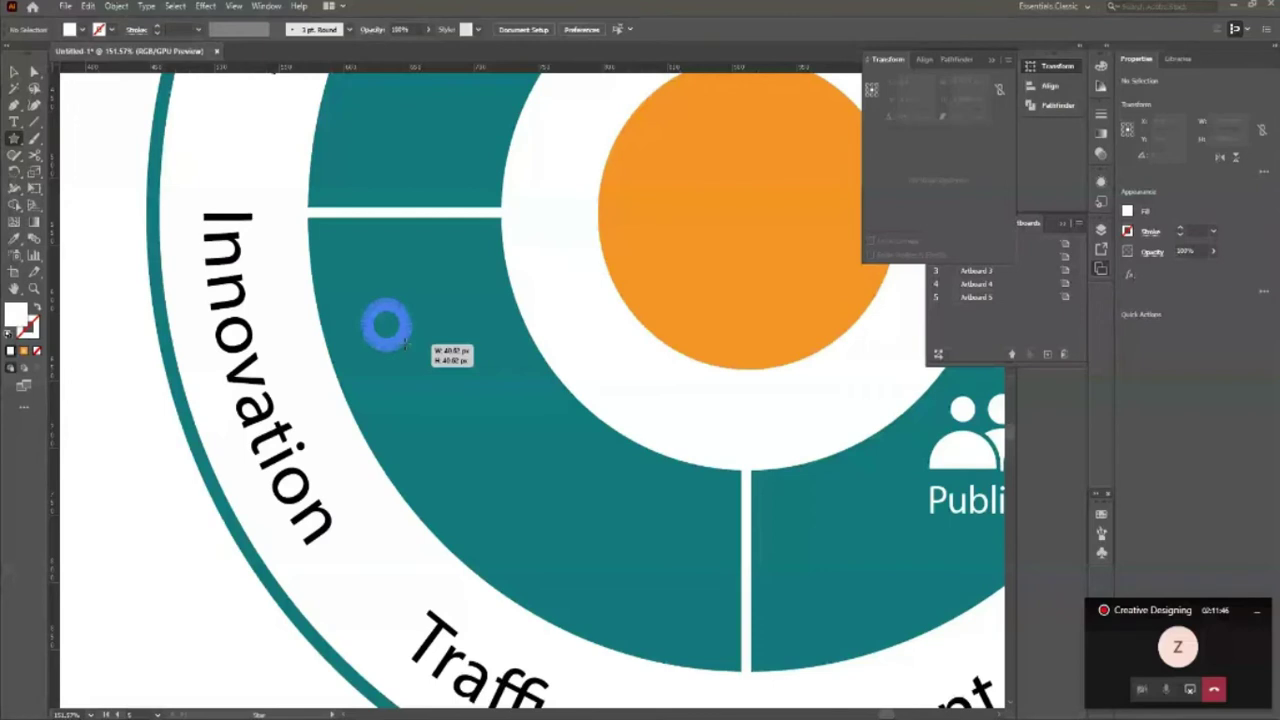
{"action": "key", "text": "Down"}
{"action": "key", "text": "Down"}
{"action": "key", "text": "Down"}
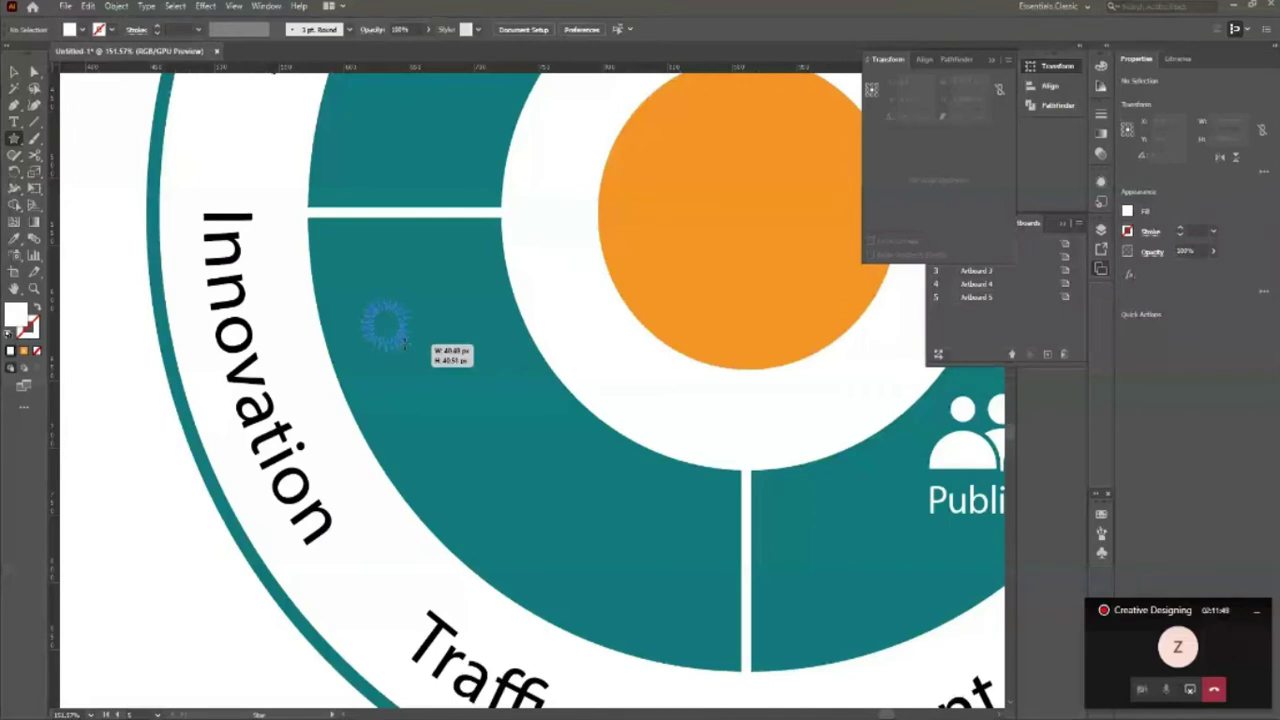
{"action": "key", "text": "Down"}
{"action": "key", "text": "Down"}
{"action": "key", "text": "Down"}
{"action": "key", "text": "Up"}
{"action": "key", "text": "Up"}
{"action": "left_click_drag", "start_coordinate": [403, 343], "coordinate": [425, 378]}
Step: Arrange three stars diagonally in the quadrant, then fit the artboard in view
{"action": "key", "text": "v"}
{"action": "left_click_drag", "start_coordinate": [445, 400], "coordinate": [445, 398]}
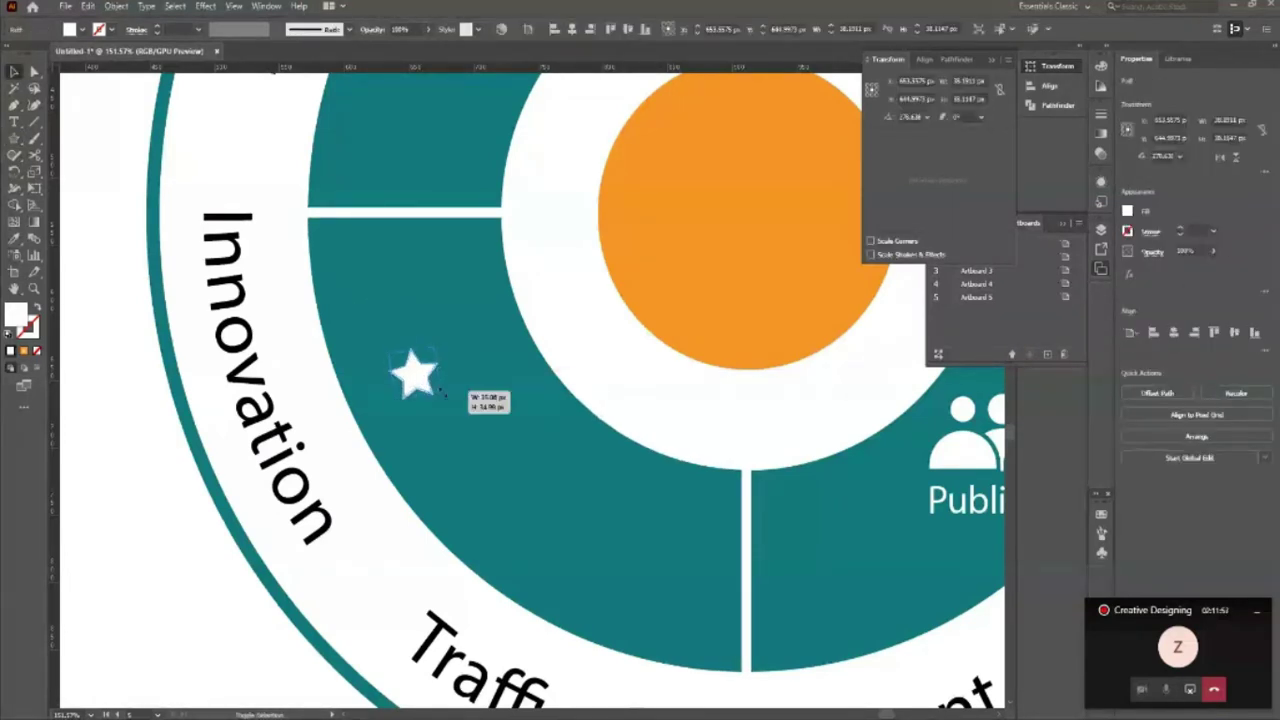
{"action": "left_click", "coordinate": [240, 477]}
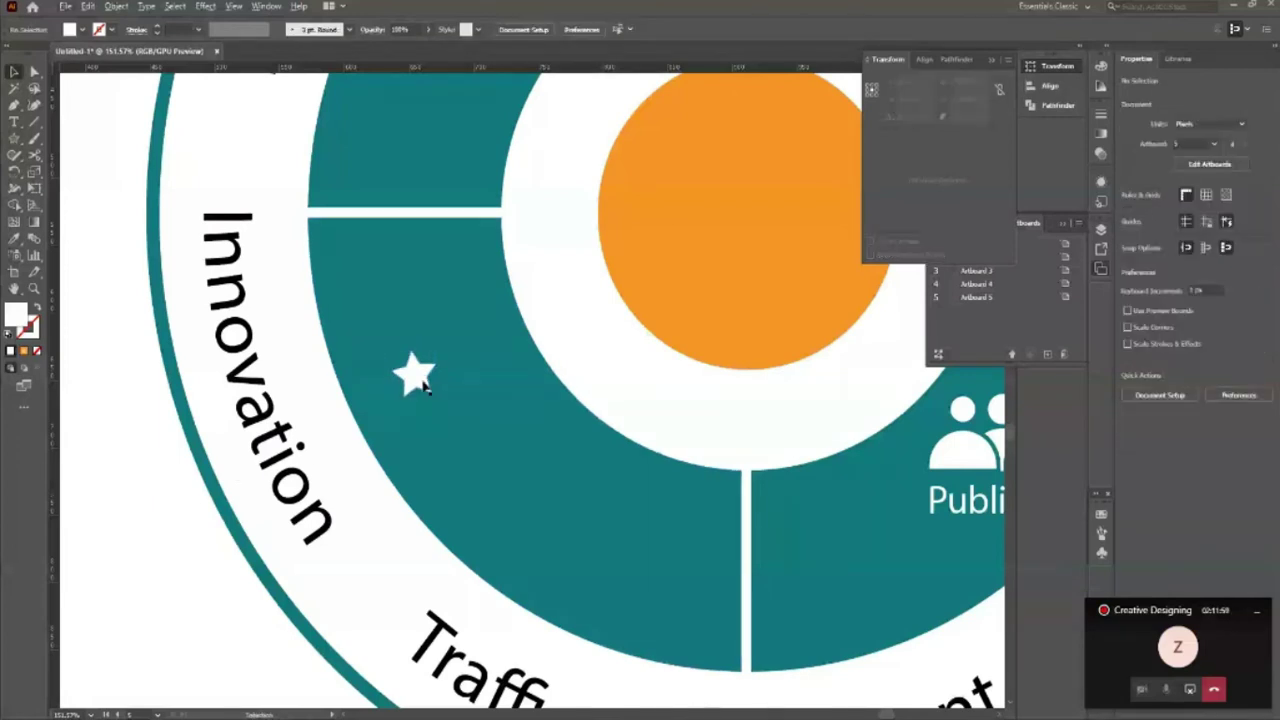
{"action": "mouse_move", "coordinate": [423, 388]}
{"action": "left_mouse_down"}
{"action": "mouse_move", "coordinate": [503, 349]}
{"action": "mouse_move", "coordinate": [430, 332]}
{"action": "left_mouse_up"}
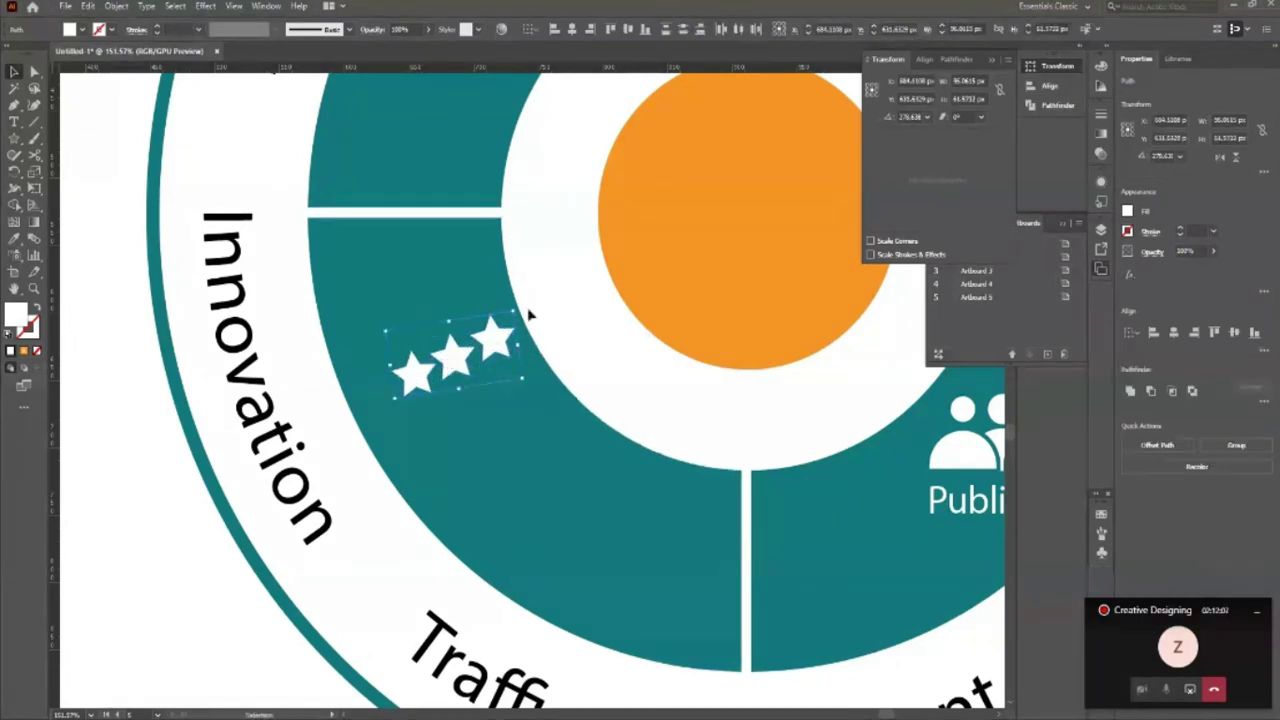
{"action": "mouse_move", "coordinate": [518, 305]}
{"action": "left_mouse_down"}
{"action": "mouse_move", "coordinate": [488, 385]}
{"action": "mouse_move", "coordinate": [491, 432]}
{"action": "left_mouse_up"}
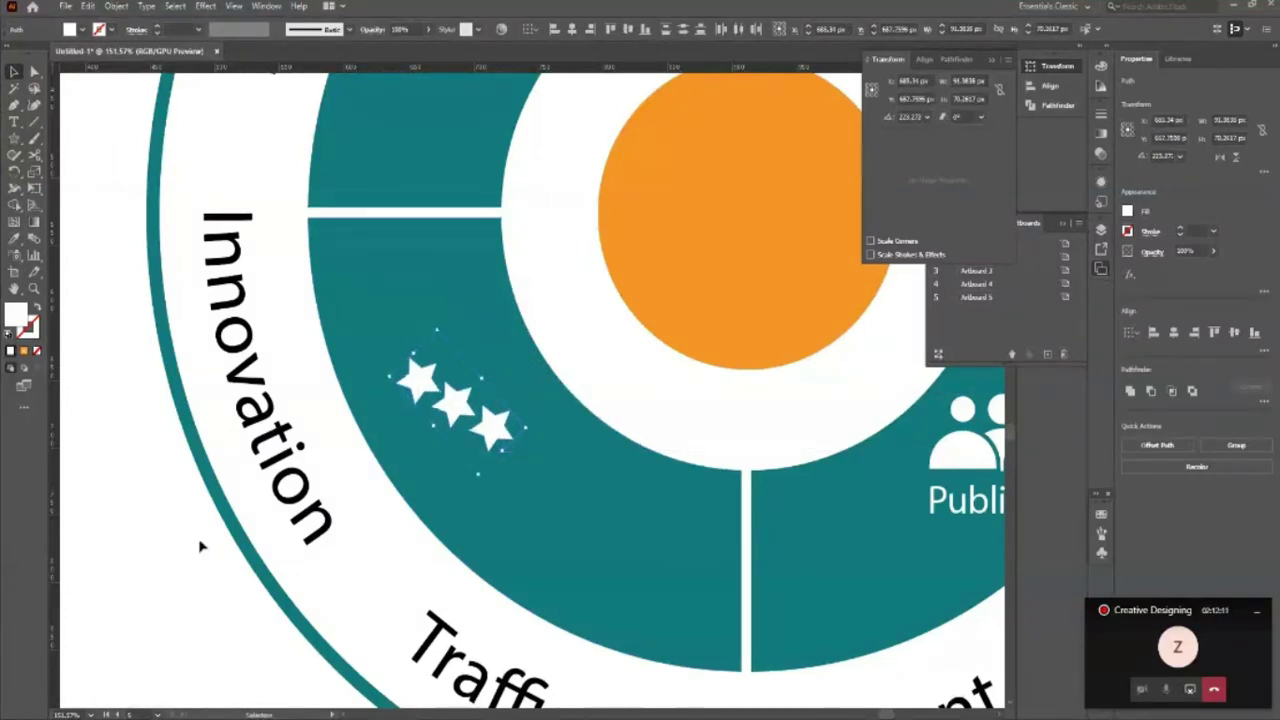
{"action": "key", "text": "ctrl+0"}
Step: Zoom in on the lower quadrants of the diagram
{"action": "key", "text": "z"}
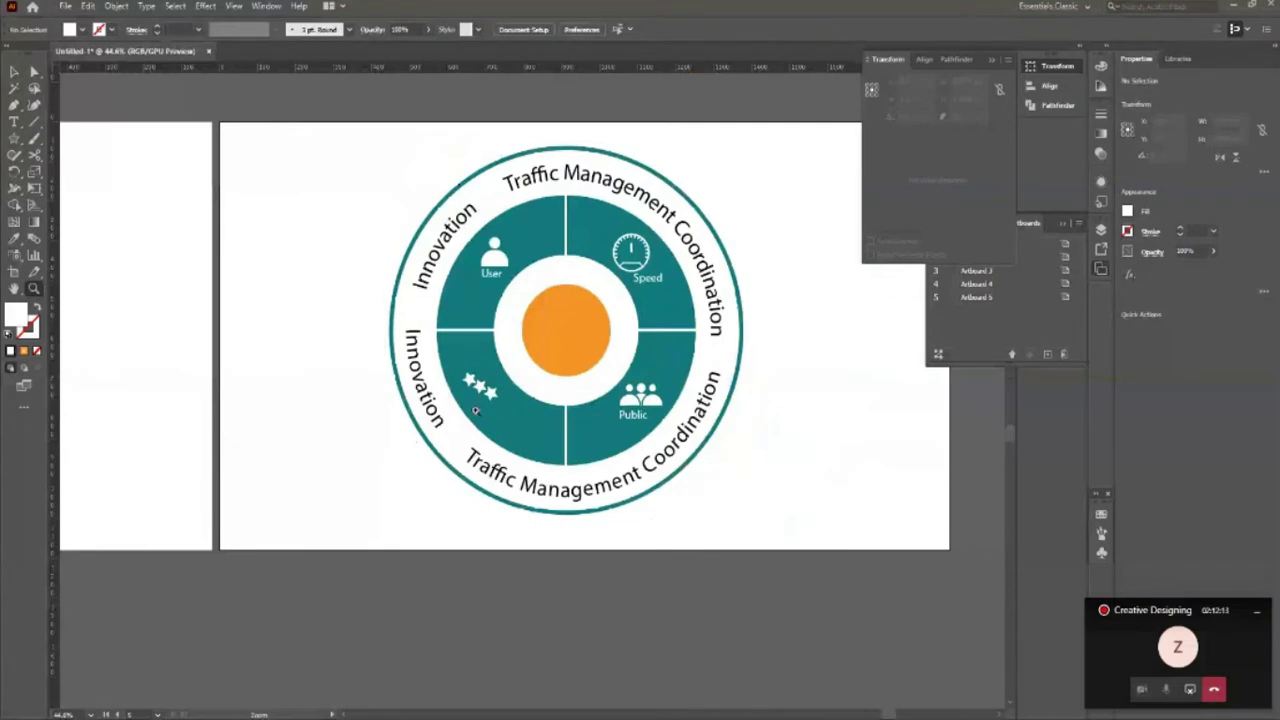
{"action": "left_click_drag", "start_coordinate": [355, 435], "coordinate": [498, 432]}
{"action": "left_click", "coordinate": [498, 432]}
{"action": "left_click", "coordinate": [523, 291], "text": "alt"}
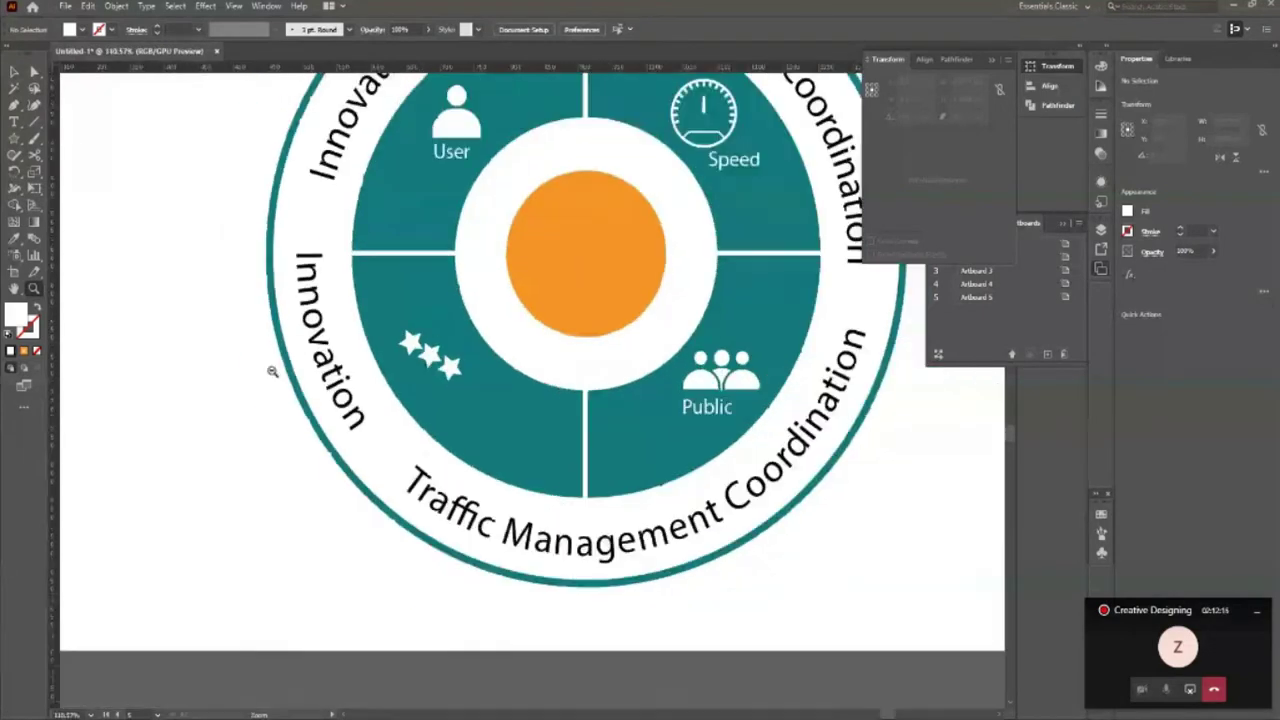
{"action": "left_click", "coordinate": [271, 371], "text": "alt"}
{"action": "left_click", "coordinate": [492, 288]}
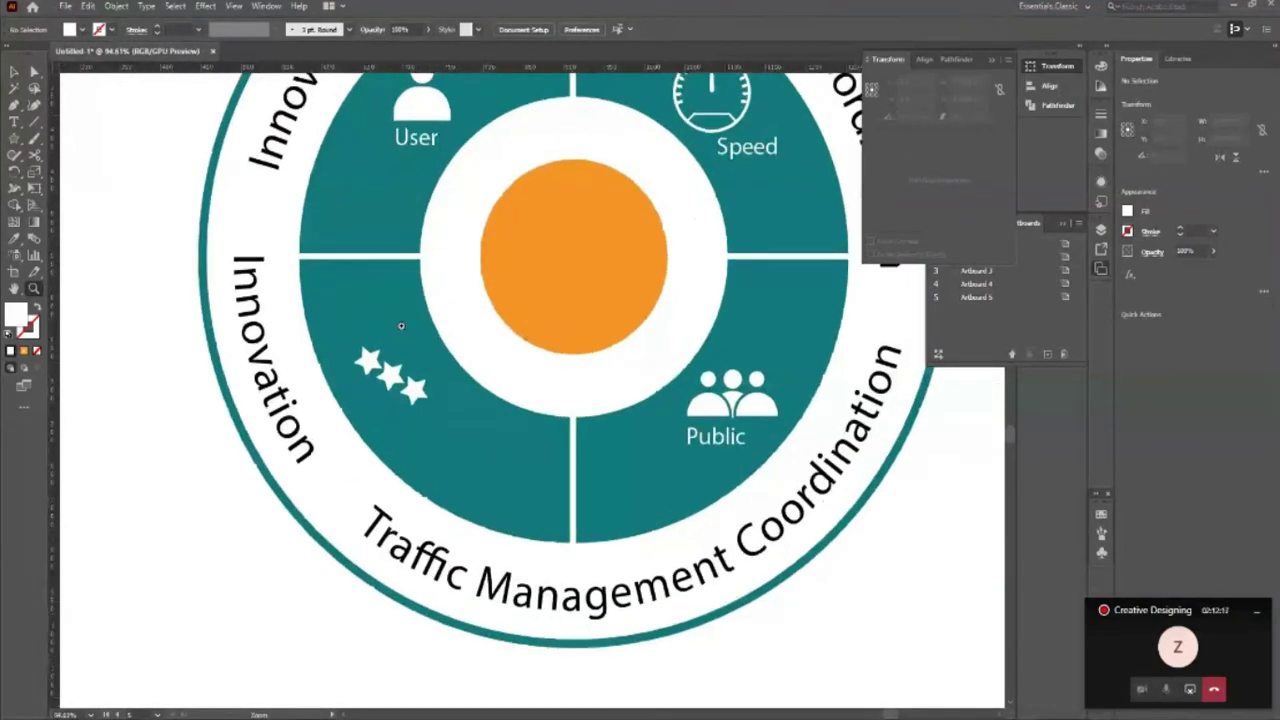
Step: Copy the Public label under the stars and retype it as 'Traffic'
{"action": "left_click", "coordinate": [14, 71]}
{"action": "left_click", "coordinate": [715, 445]}
{"action": "left_click_drag", "start_coordinate": [715, 448], "coordinate": [413, 432]}
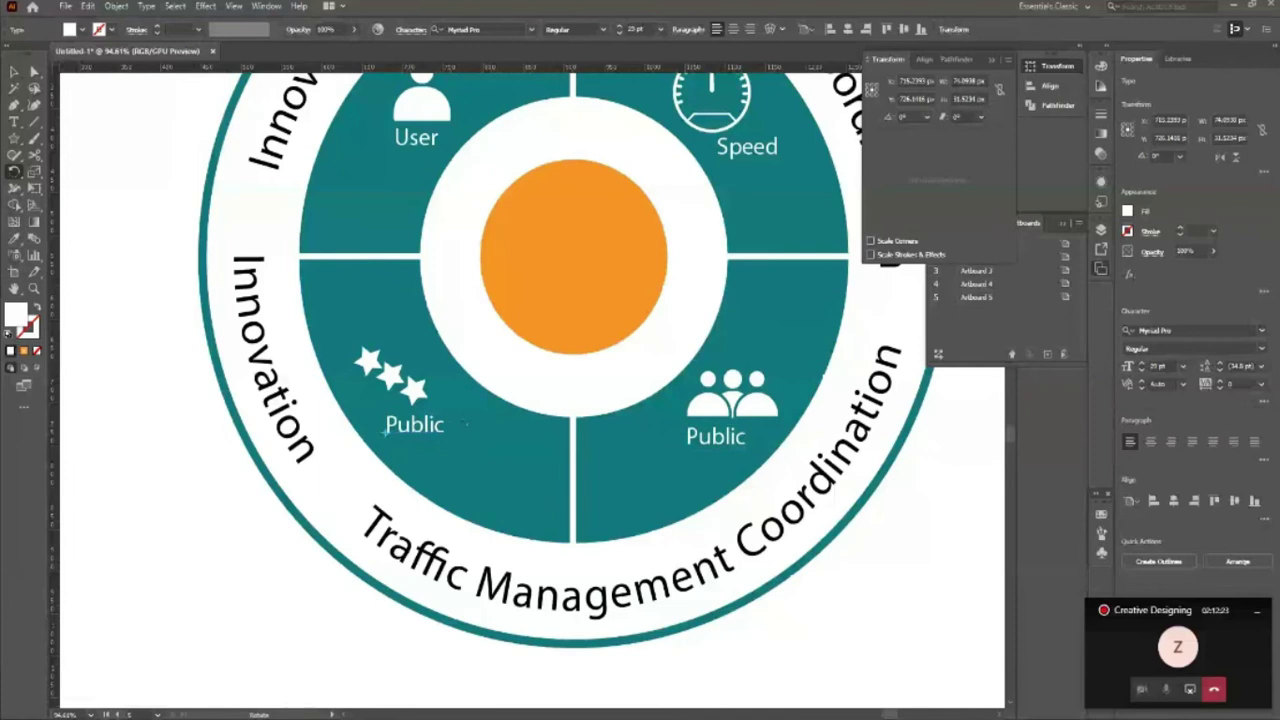
{"action": "key", "text": "BackSpace"}
{"action": "key", "text": "BackSpace"}
{"action": "key", "text": "BackSpace"}
{"action": "key", "text": "BackSpace"}
{"action": "key", "text": "BackSpace"}
{"action": "key", "text": "BackSpace"}
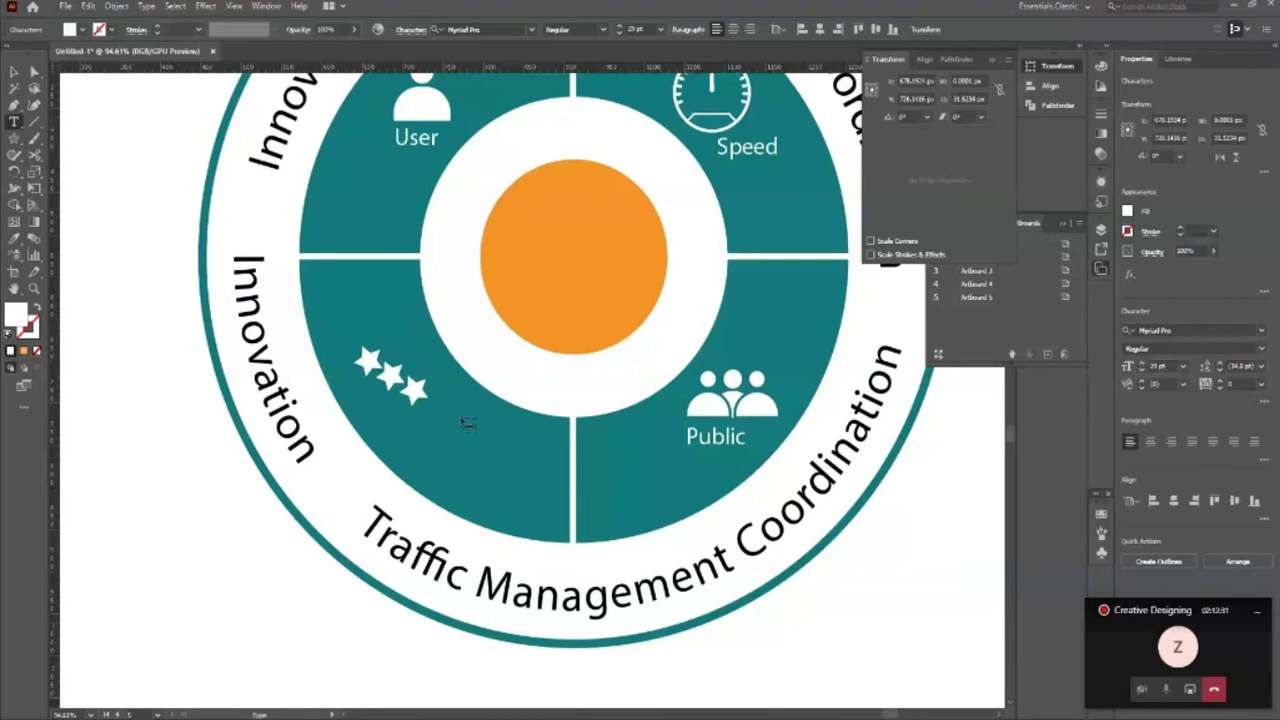
{"action": "type", "text": "Traffic"}
{"action": "key", "text": "Escape"}
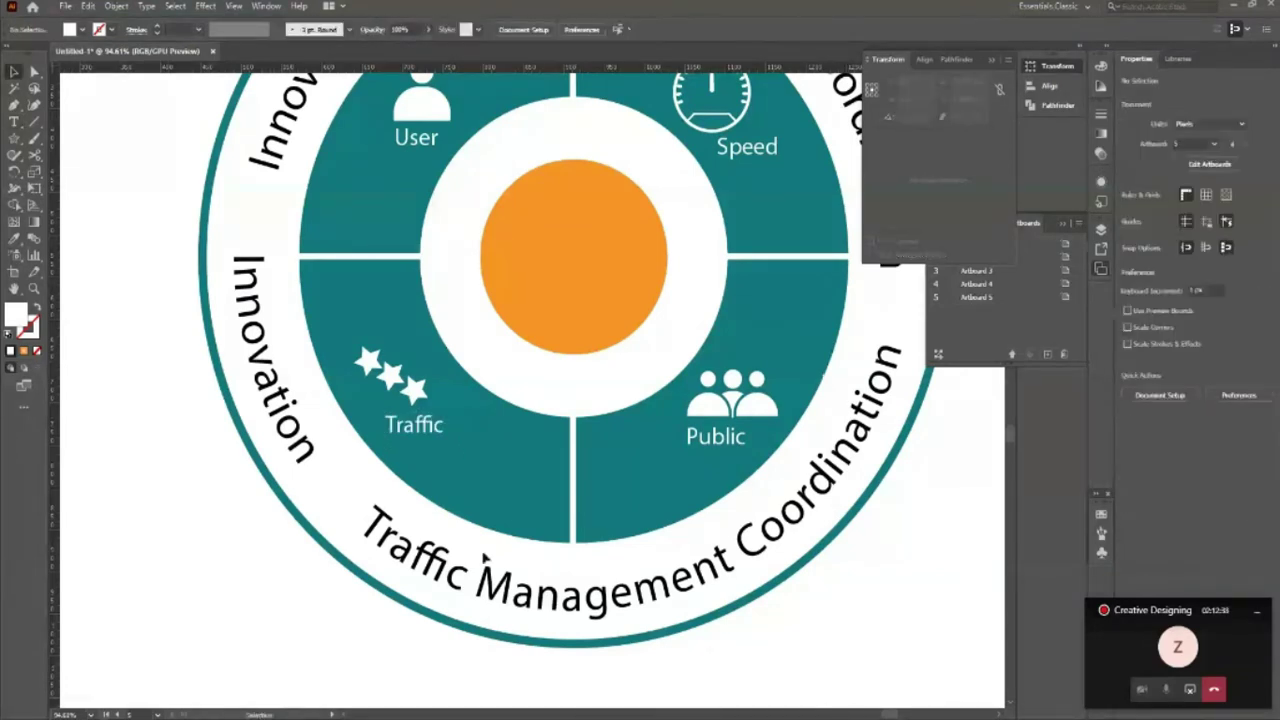
{"action": "scroll", "coordinate": [234, 498], "scroll_direction": "up", "scroll_amount": 1}
{"action": "key", "text": "z"}
{"action": "left_click", "coordinate": [358, 439], "text": "alt"}
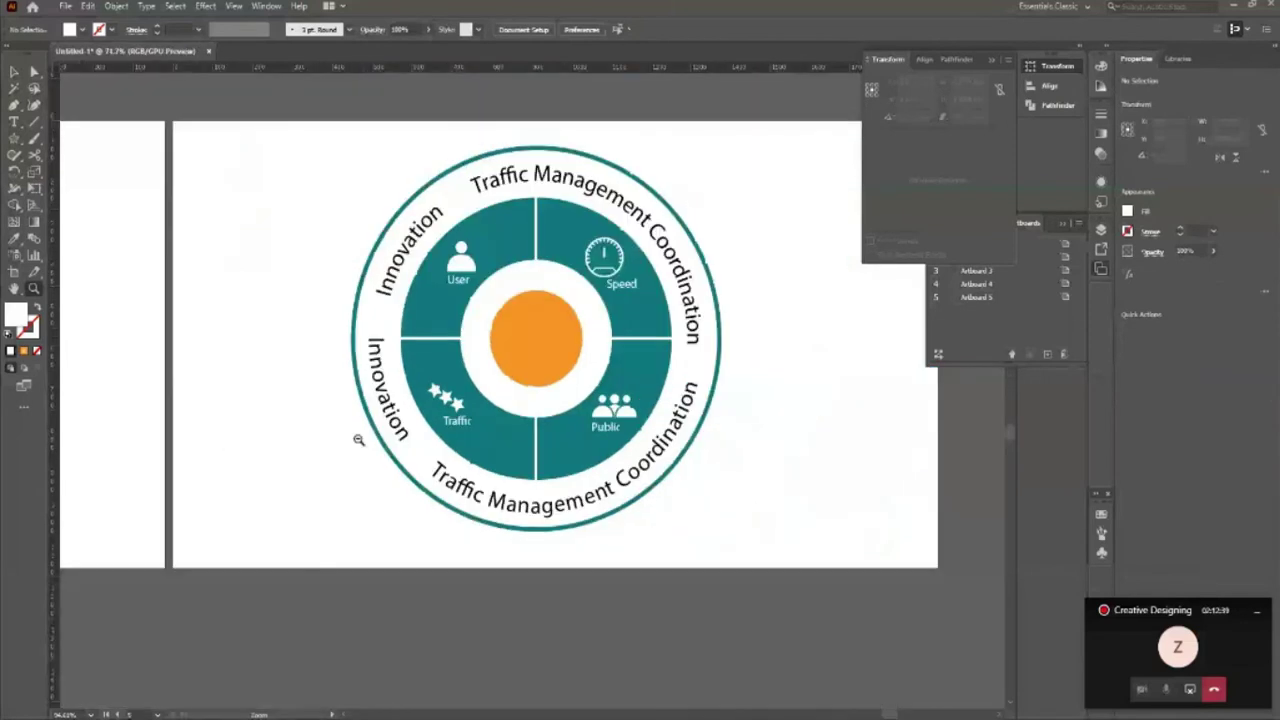
{"action": "left_click", "coordinate": [505, 438], "text": "alt"}
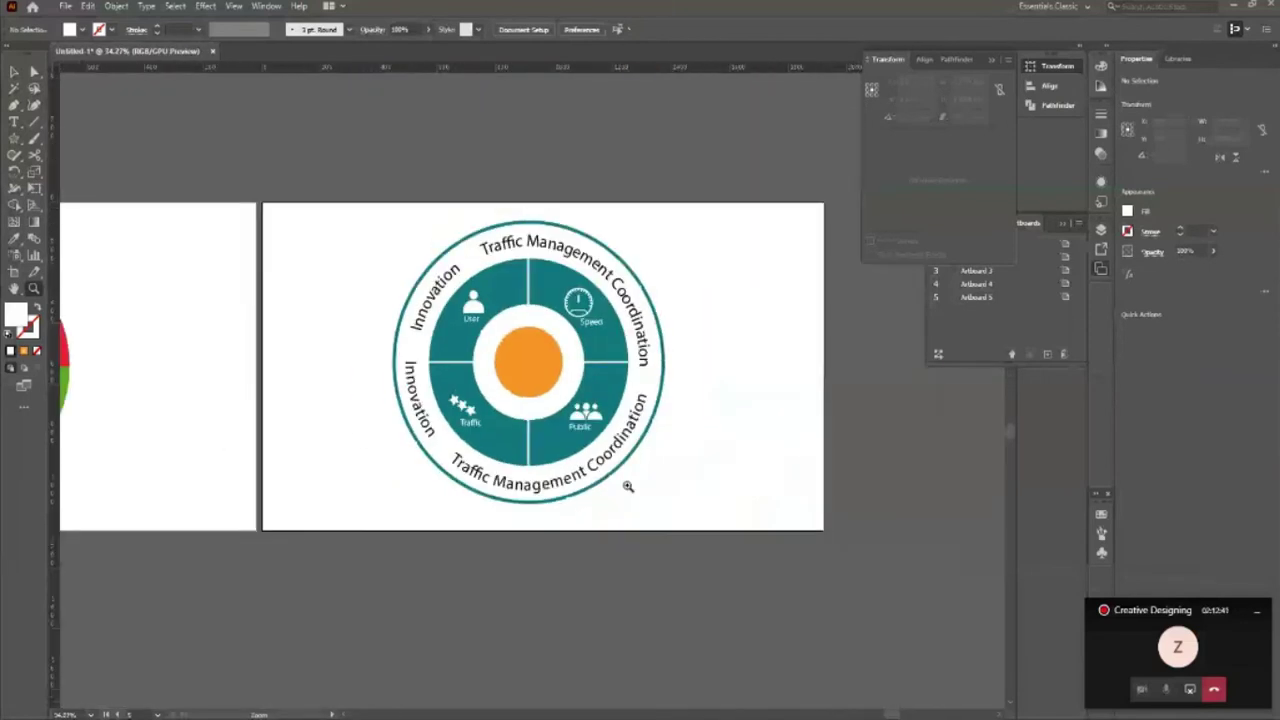
{"action": "left_click", "coordinate": [704, 463]}
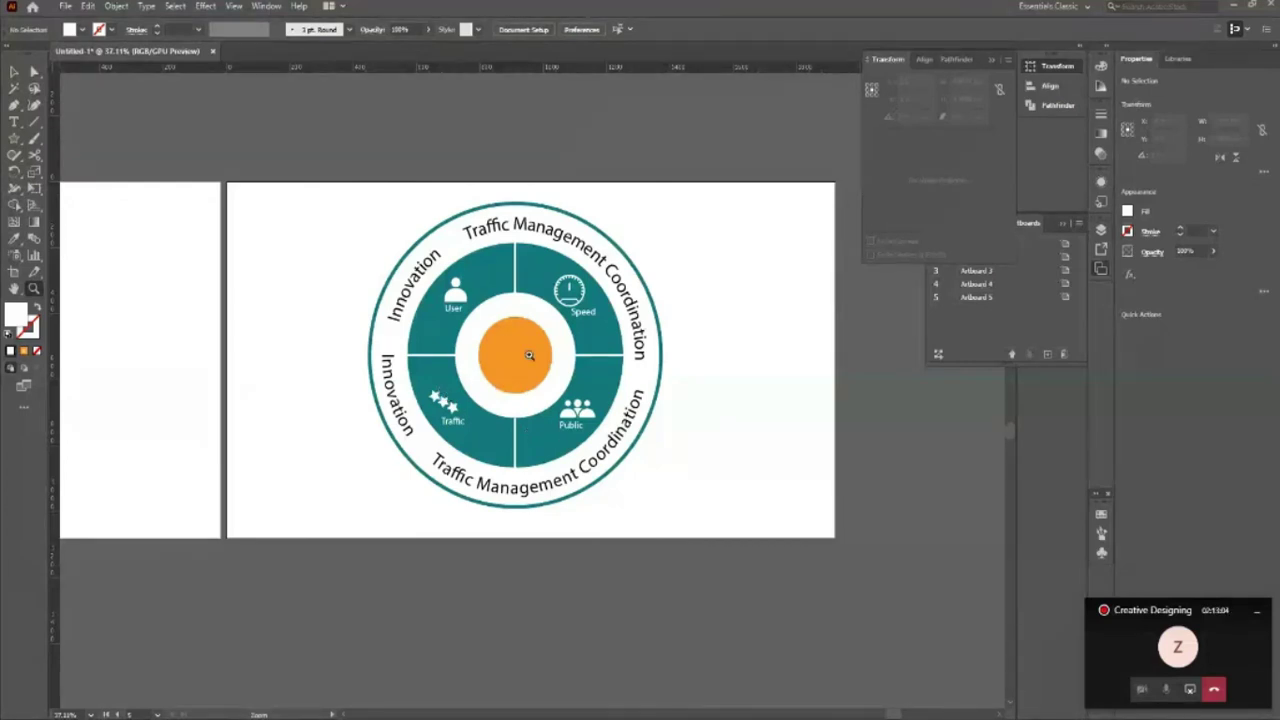
{"action": "mouse_move", "coordinate": [503, 340]}
{"action": "left_mouse_down"}
{"action": "mouse_move", "coordinate": [553, 357]}
{"action": "mouse_move", "coordinate": [612, 450]}
{"action": "left_mouse_up"}
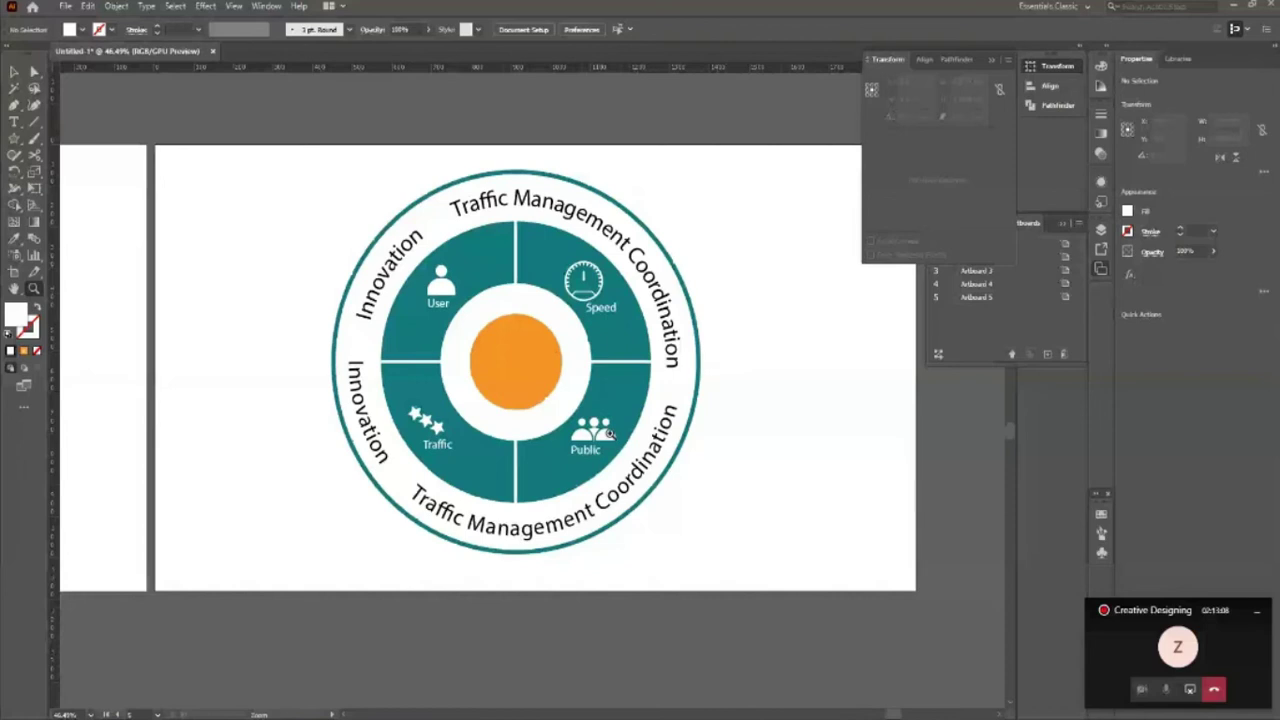
{"action": "mouse_move", "coordinate": [609, 432]}
{"action": "left_mouse_down"}
{"action": "mouse_move", "coordinate": [589, 441]}
{"action": "mouse_move", "coordinate": [558, 392]}
{"action": "left_mouse_up"}
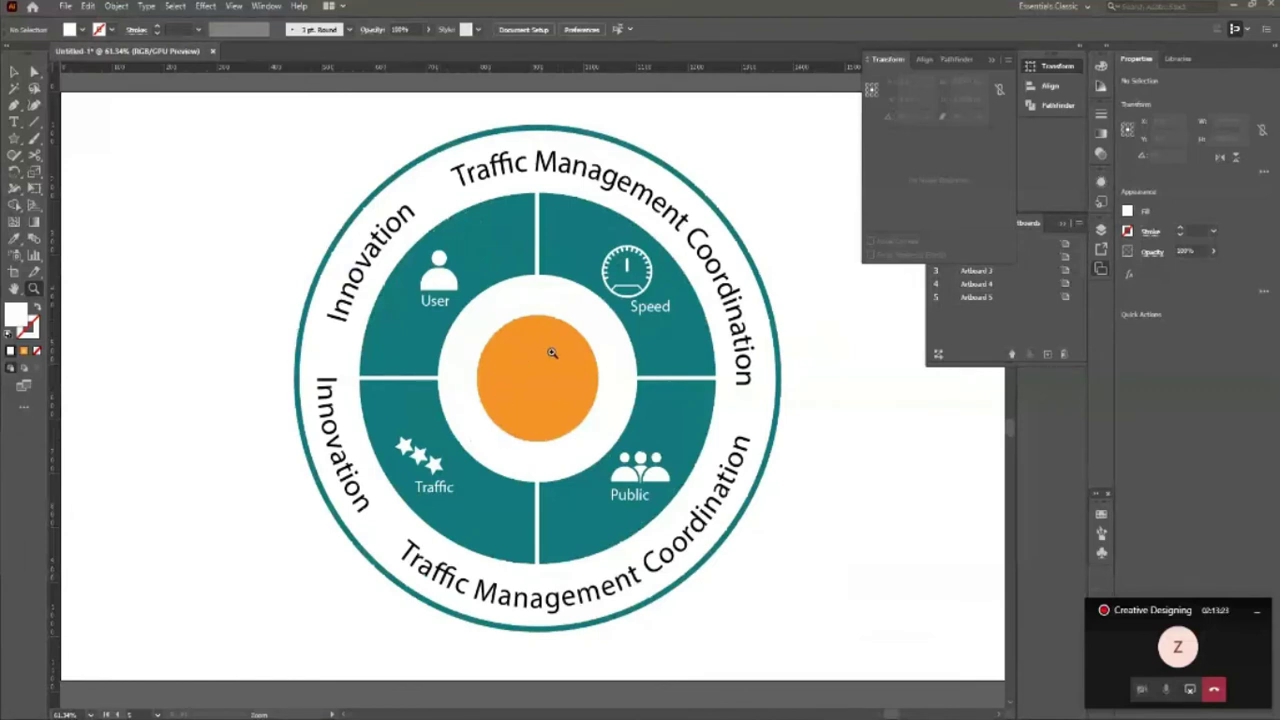
Step: Type 'Traffic Flow' on two lines in the orange circle and enlarge it
{"action": "left_click", "coordinate": [552, 352]}
{"action": "key", "text": "t"}
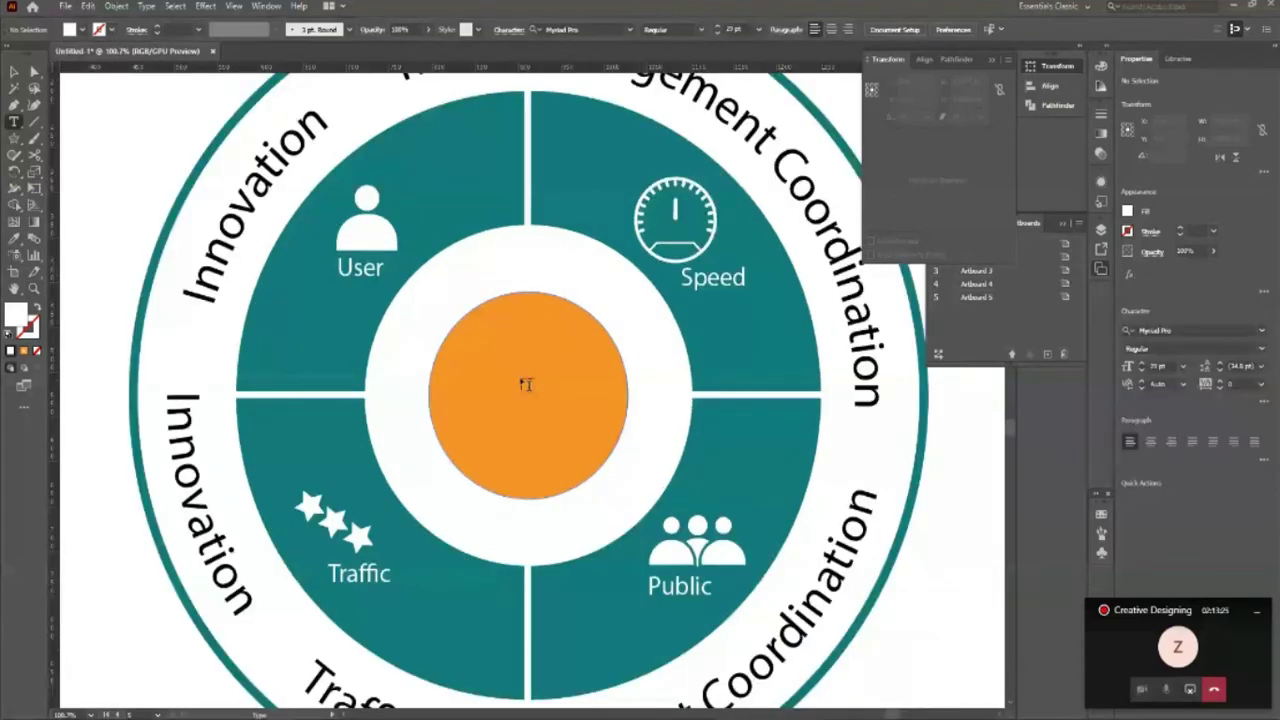
{"action": "left_click", "coordinate": [518, 376]}
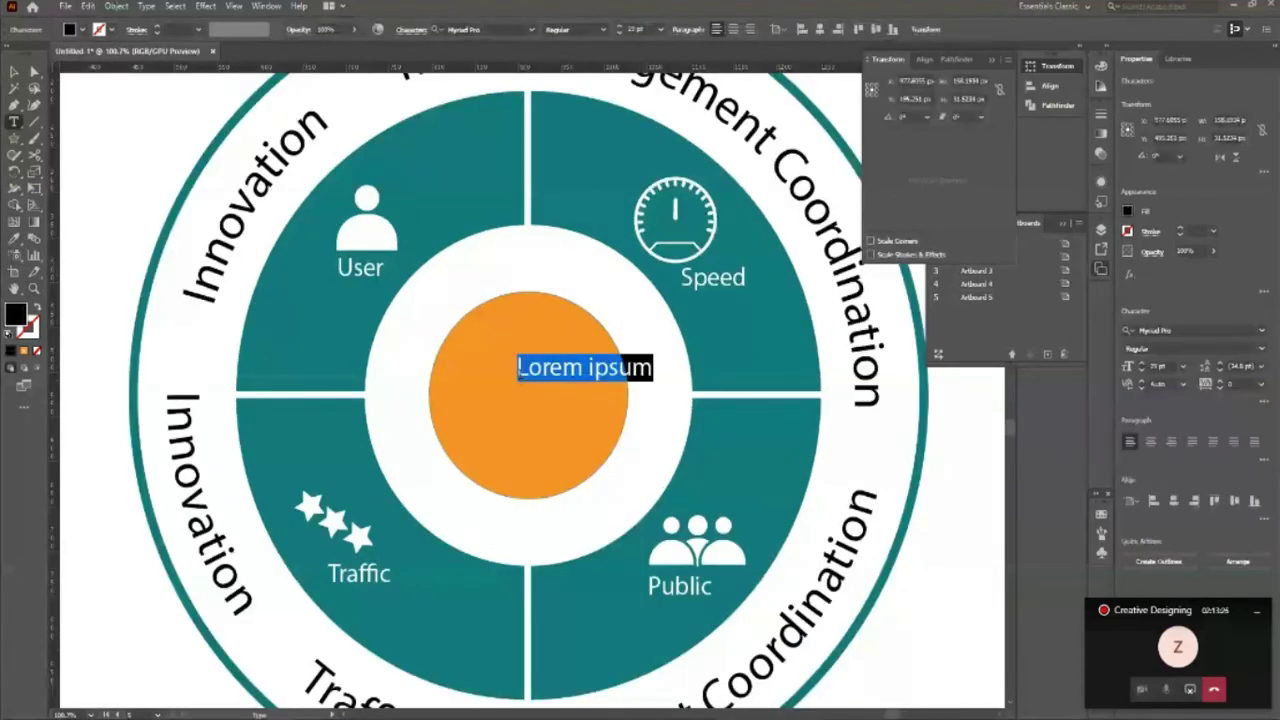
{"action": "type", "text": "Traffic Flow"}
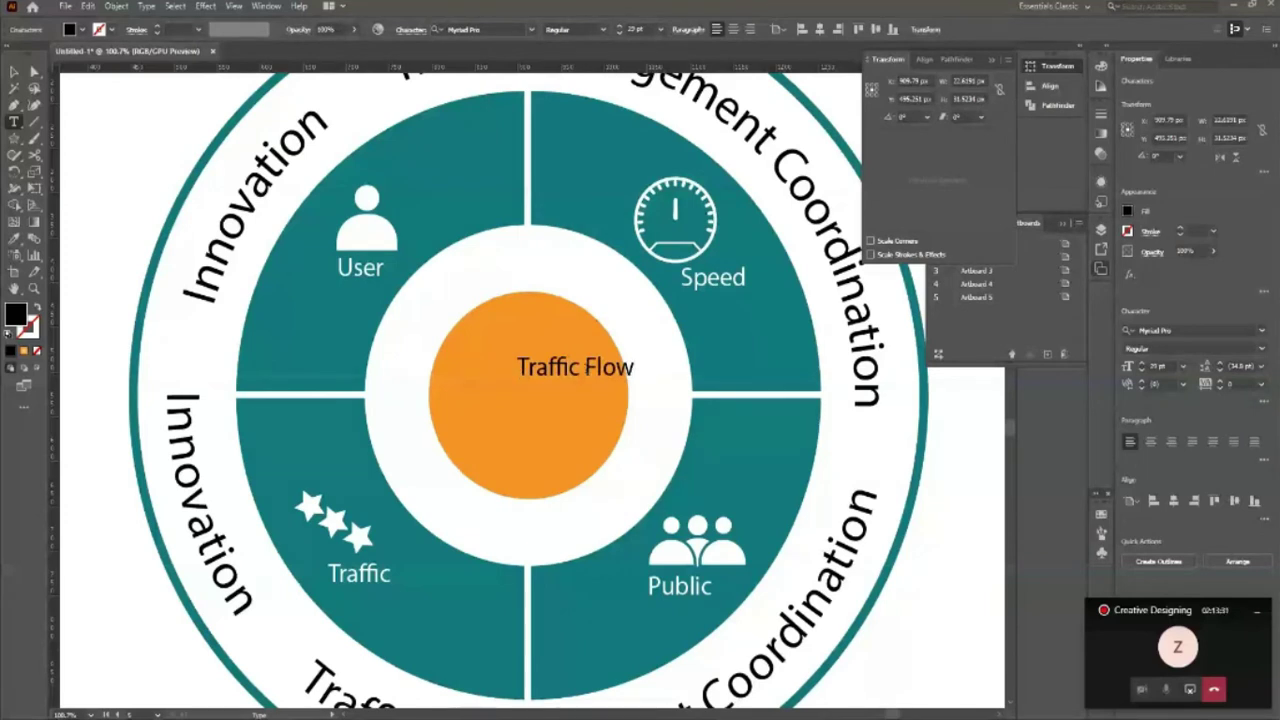
{"action": "key", "text": "Return"}
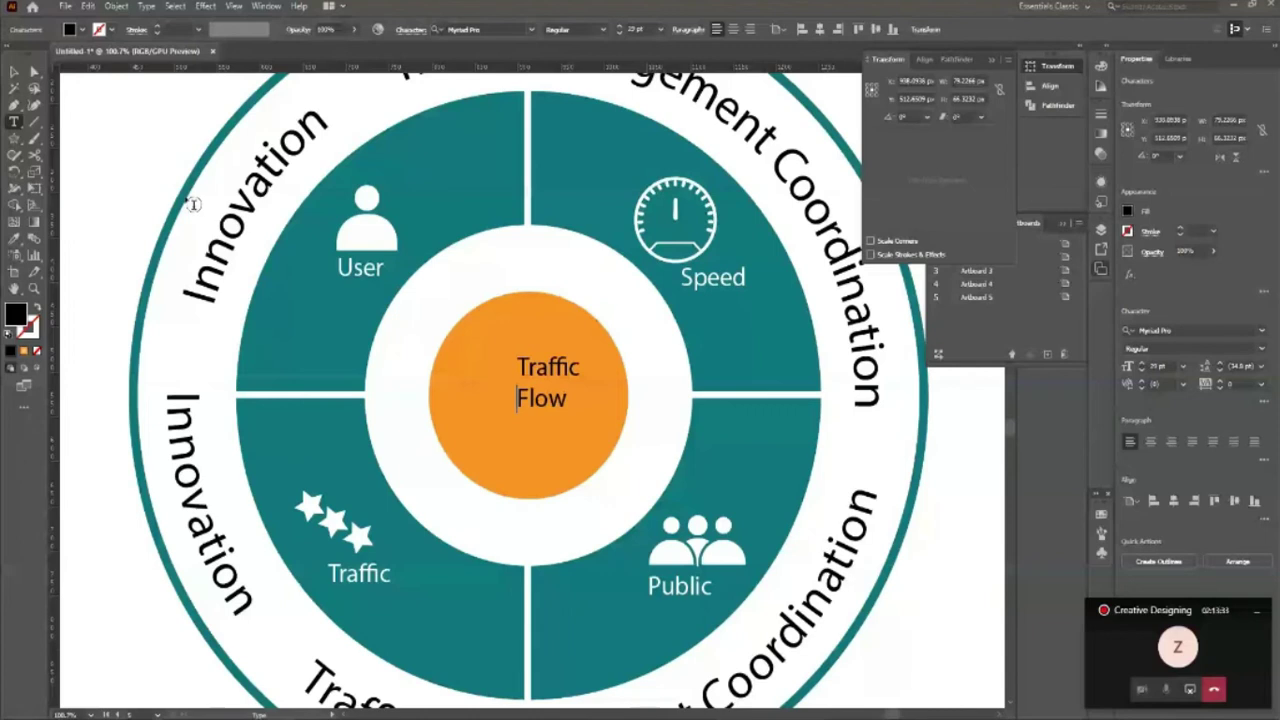
{"action": "key", "text": "Escape"}
{"action": "left_click_drag", "start_coordinate": [580, 410], "coordinate": [597, 450]}
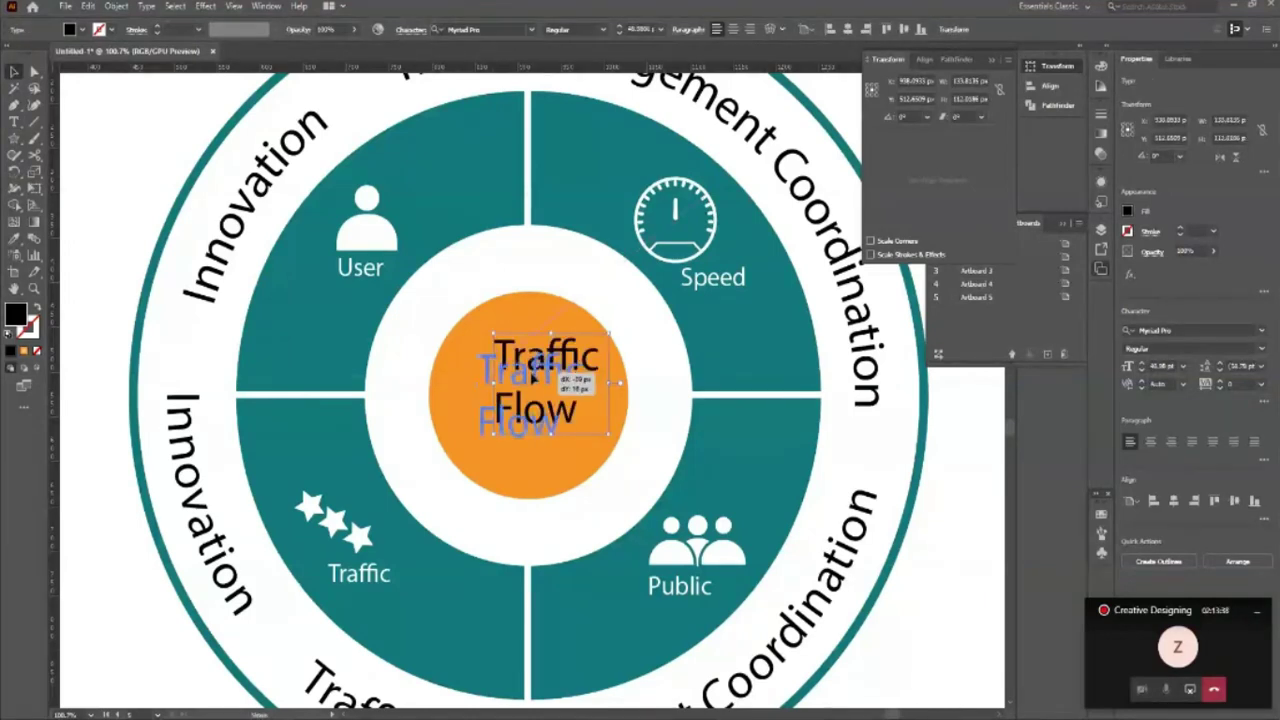
Step: Make the title bold serif and white, and nudge it left to centre it
{"action": "left_click", "coordinate": [487, 29]}
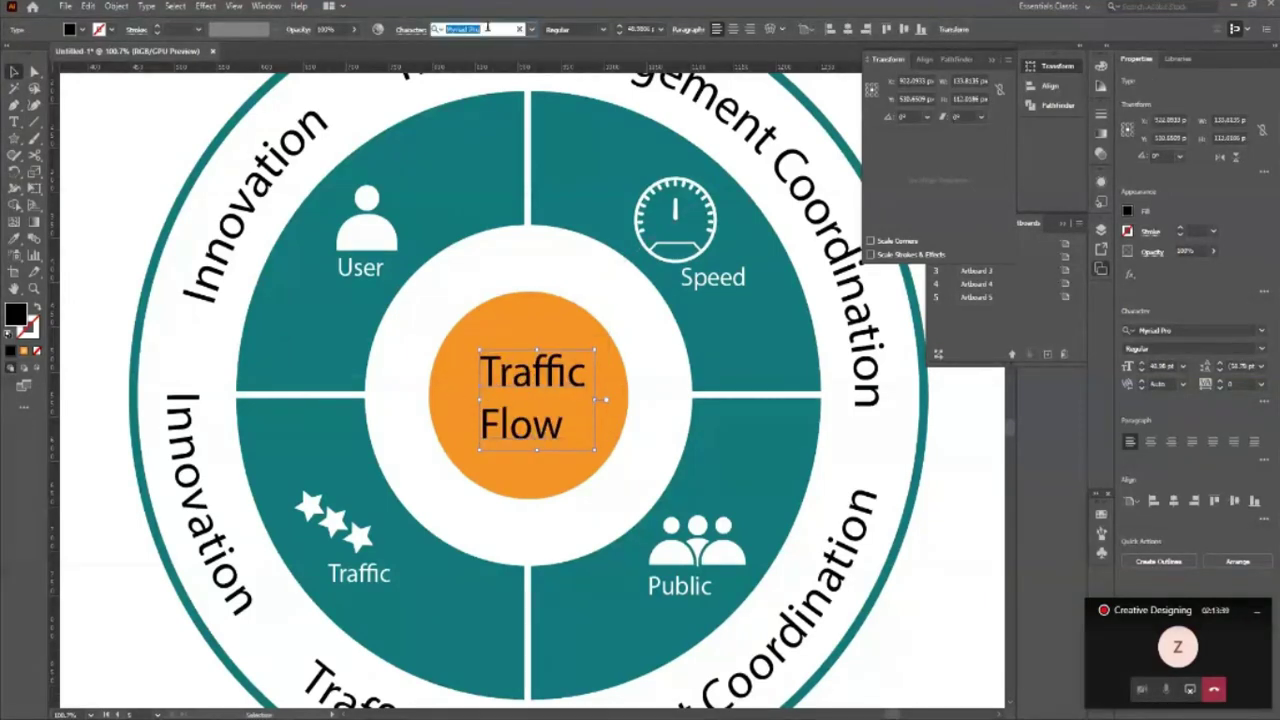
{"action": "key", "text": "Down"}
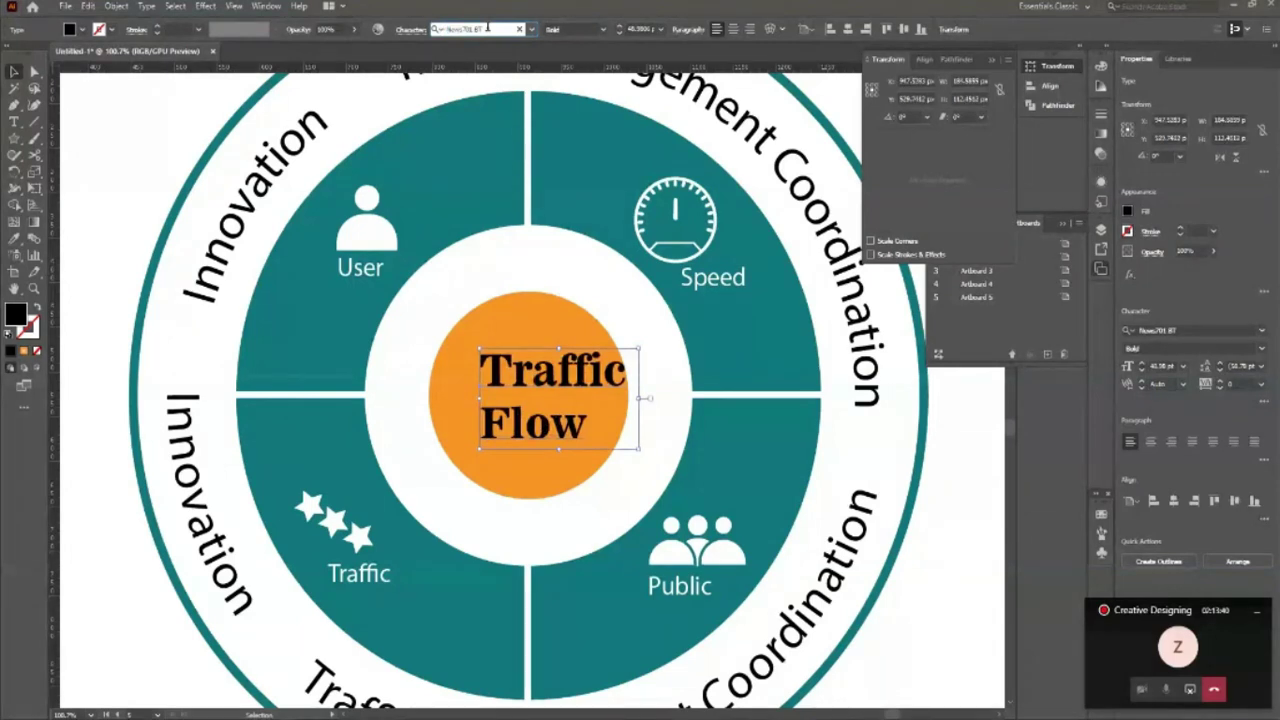
{"action": "key", "text": "i"}
{"action": "left_click", "coordinate": [385, 323]}
{"action": "key", "text": "v"}
{"action": "left_click", "coordinate": [580, 420]}
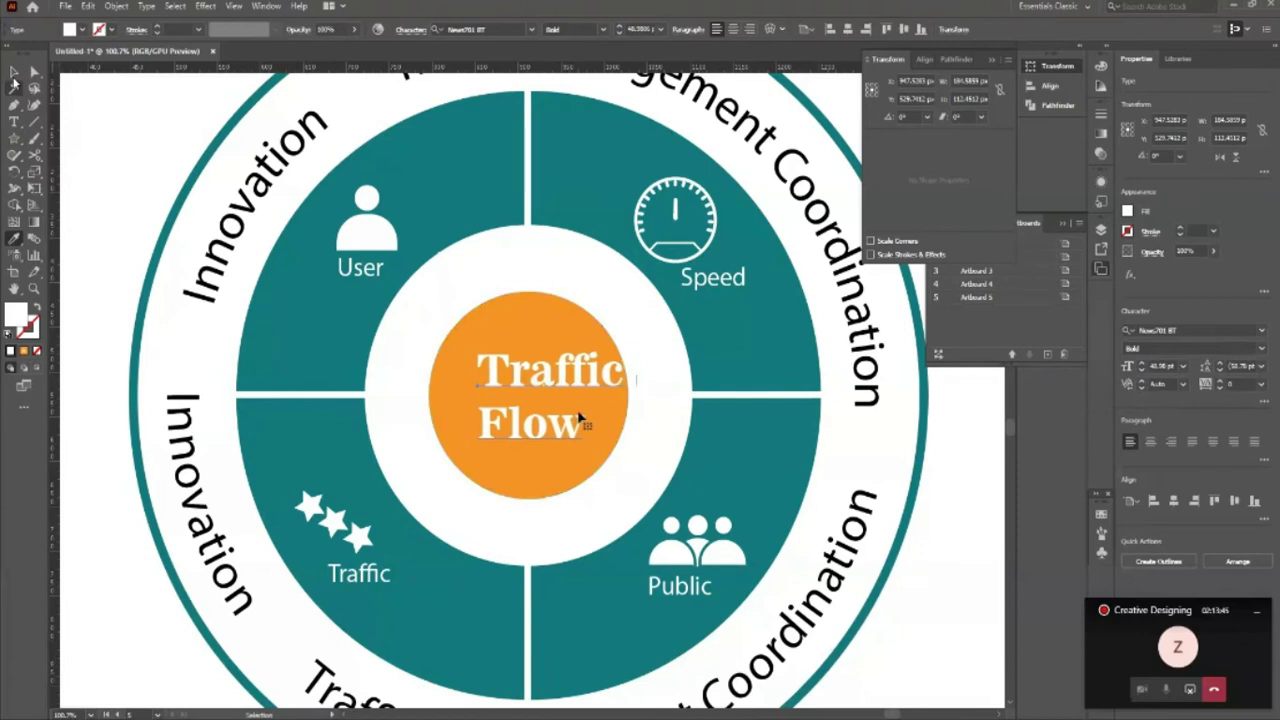
{"action": "key", "text": "Escape"}
{"action": "key", "text": "Left"}
{"action": "key", "text": "Left"}
{"action": "key", "text": "Left"}
{"action": "key", "text": "Left"}
{"action": "key", "text": "Left"}
{"action": "key", "text": "Left"}
{"action": "key", "text": "Left"}
{"action": "key", "text": "Left"}
{"action": "key", "text": "Left"}
{"action": "key", "text": "Left"}
{"action": "key", "text": "Left"}
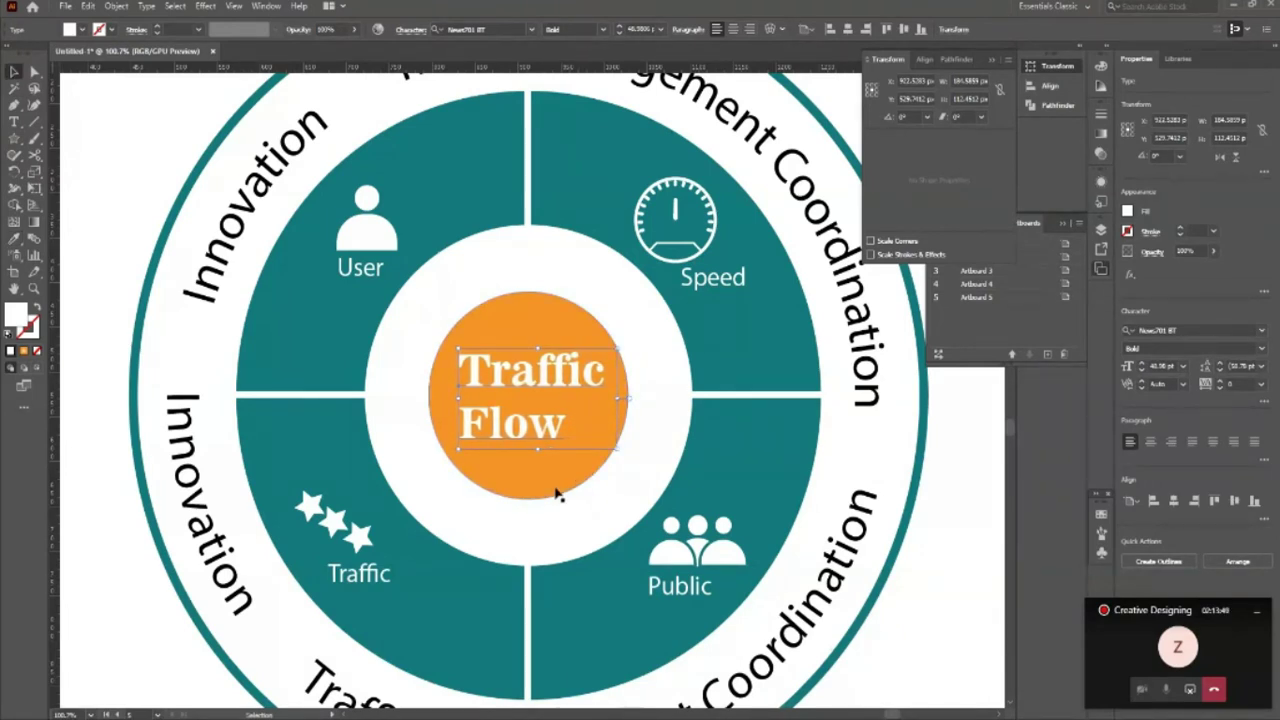
{"action": "left_click", "coordinate": [657, 451]}
Step: Remove the leading space before 'Flow' in the title
{"action": "key", "text": "t"}
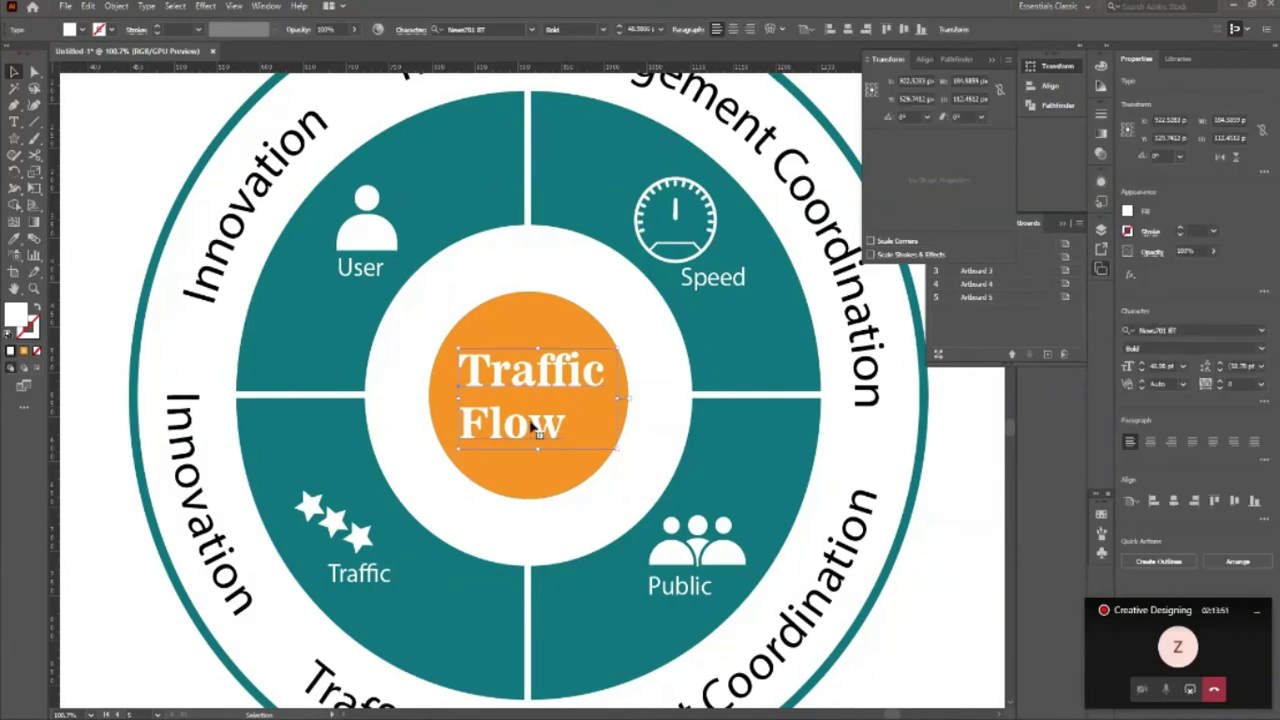
{"action": "left_click", "coordinate": [461, 425]}
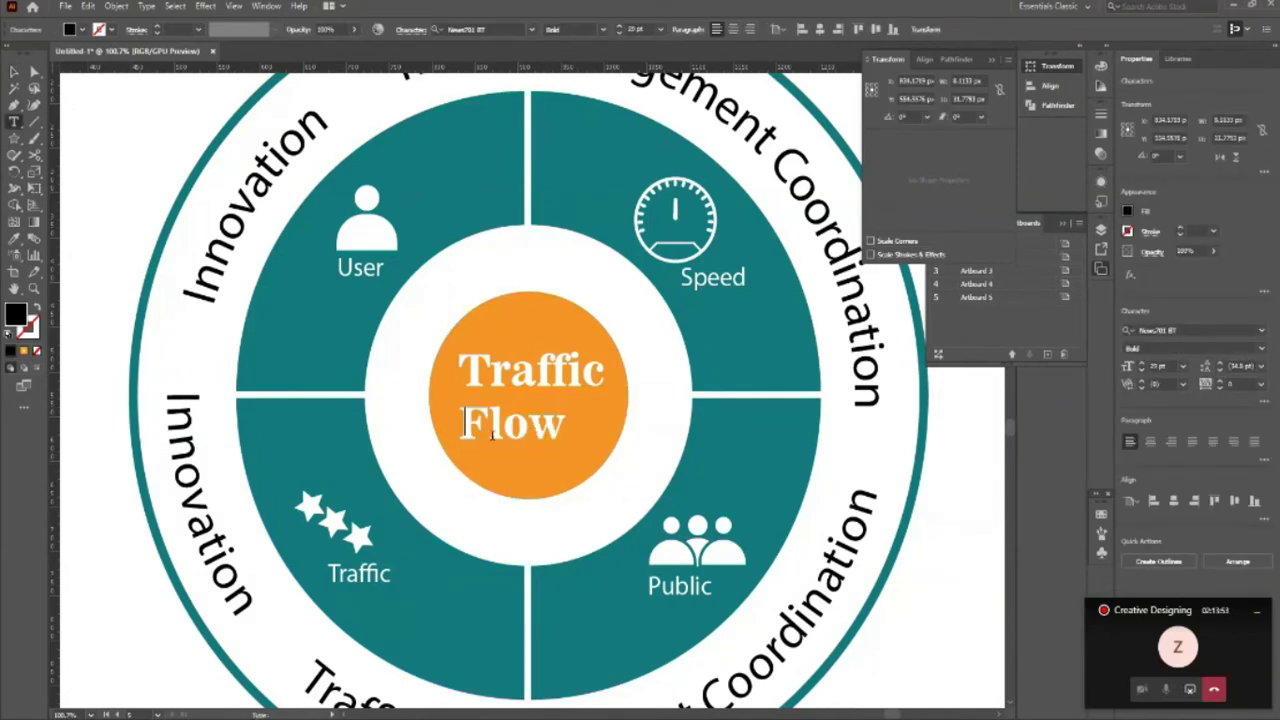
{"action": "left_click", "coordinate": [466, 422]}
{"action": "key", "text": "ctrl+z"}
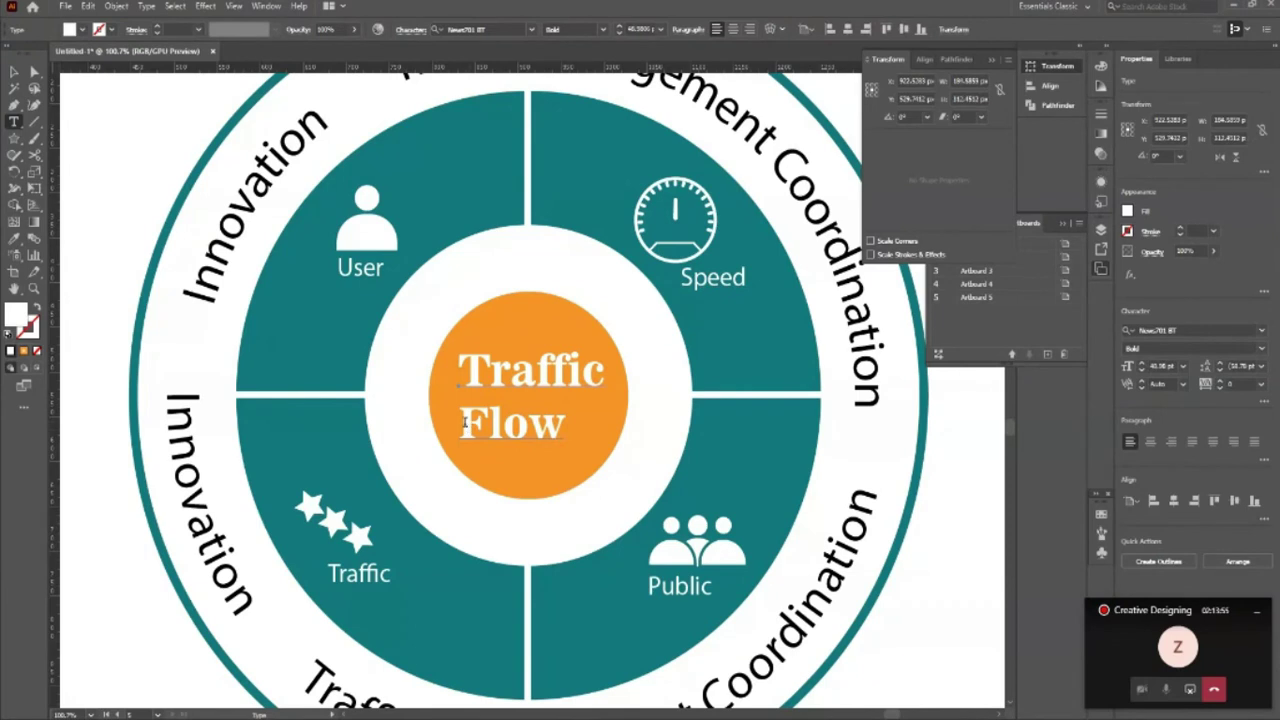
{"action": "left_click", "coordinate": [464, 420]}
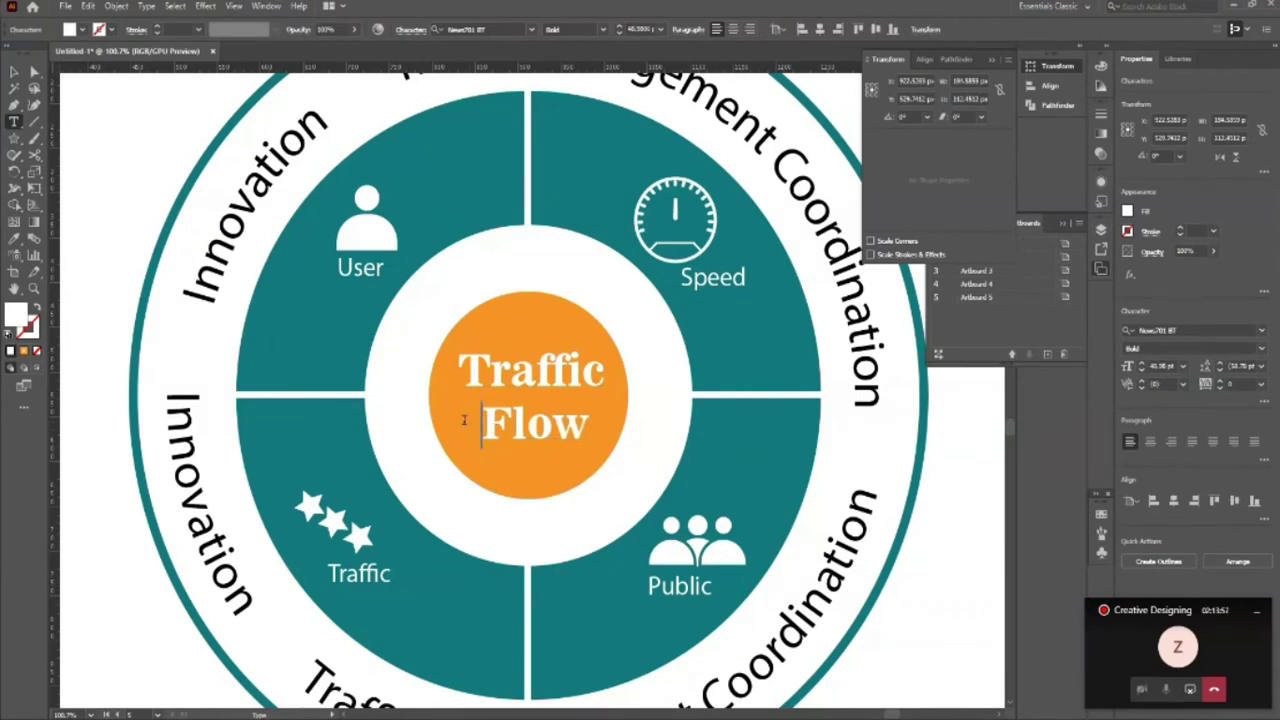
{"action": "key", "text": "BackSpace"}
{"action": "key", "text": "Escape"}
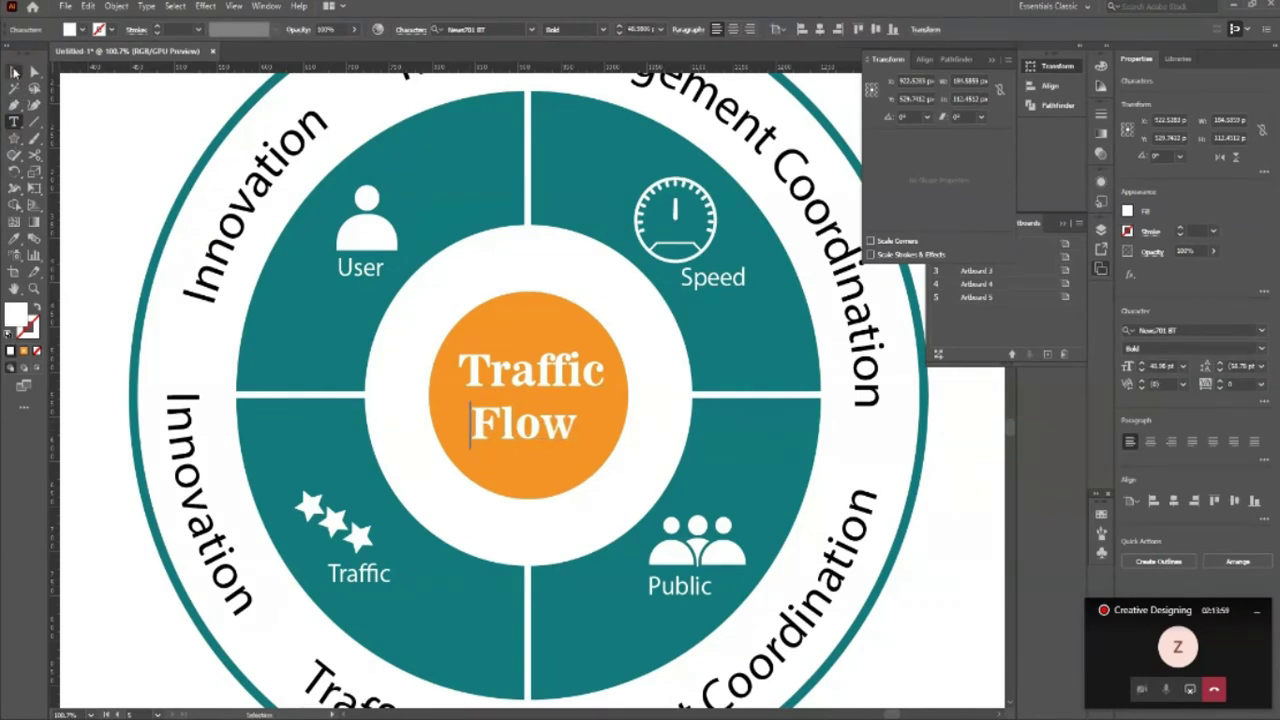
{"action": "key", "text": "ctrl+shift+a"}
{"action": "scroll", "coordinate": [380, 327], "scroll_direction": "down", "scroll_amount": 5}
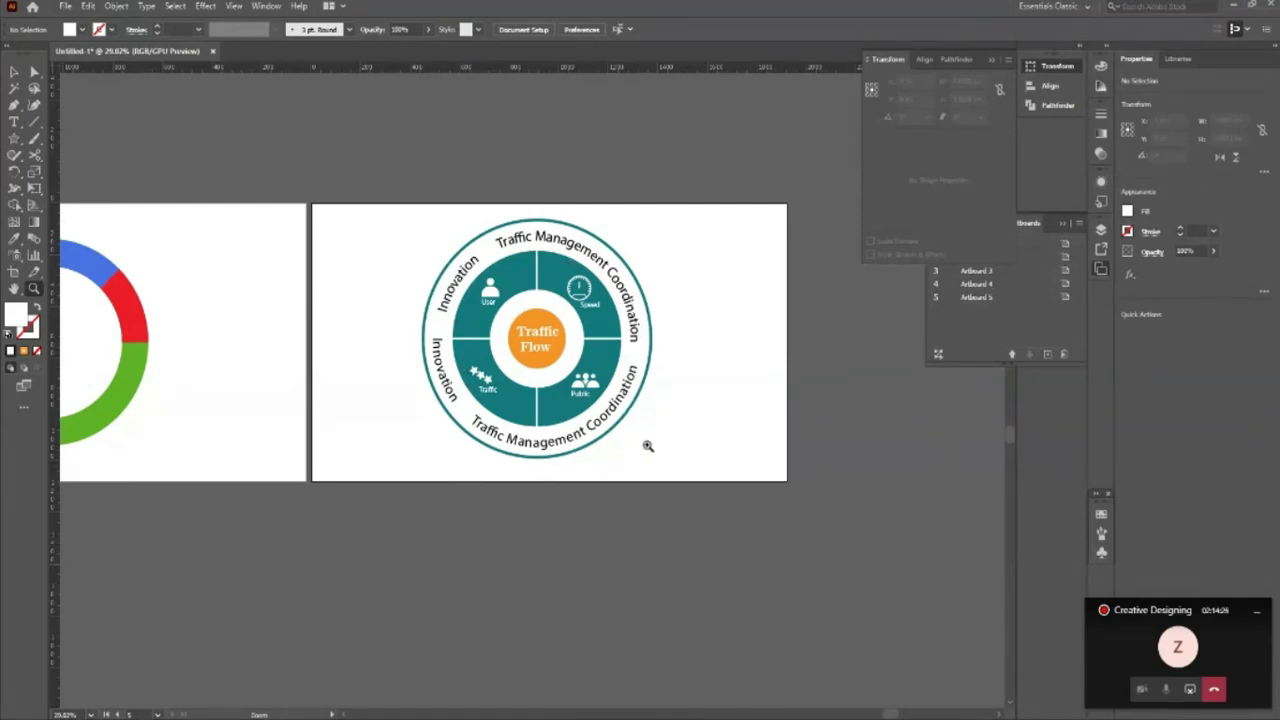
{"action": "left_click", "coordinate": [677, 335]}
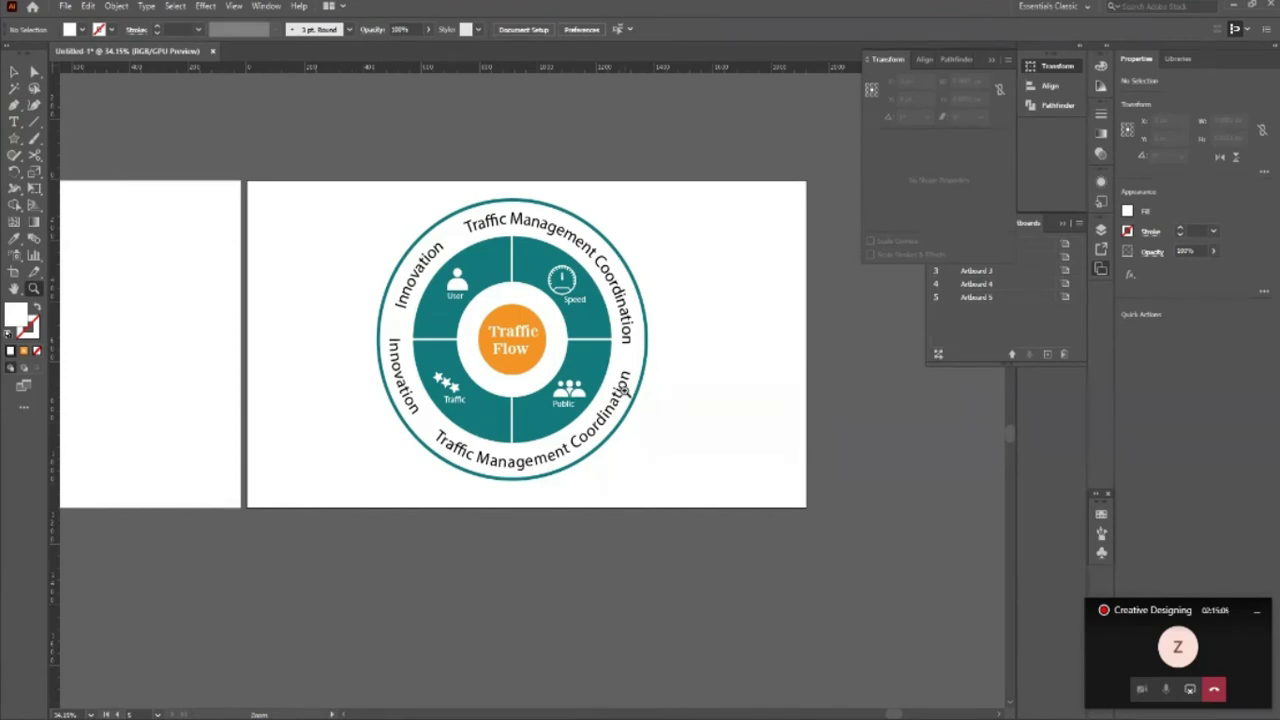
Step: Zoom out to see all the artboards
{"action": "key", "text": "v"}
{"action": "key", "text": "z"}
{"action": "left_click_drag", "start_coordinate": [690, 408], "coordinate": [597, 444]}
{"action": "left_click", "coordinate": [597, 444], "text": "alt"}
{"action": "left_click", "coordinate": [669, 434], "text": "alt"}
{"action": "left_click", "coordinate": [614, 466], "text": "alt"}
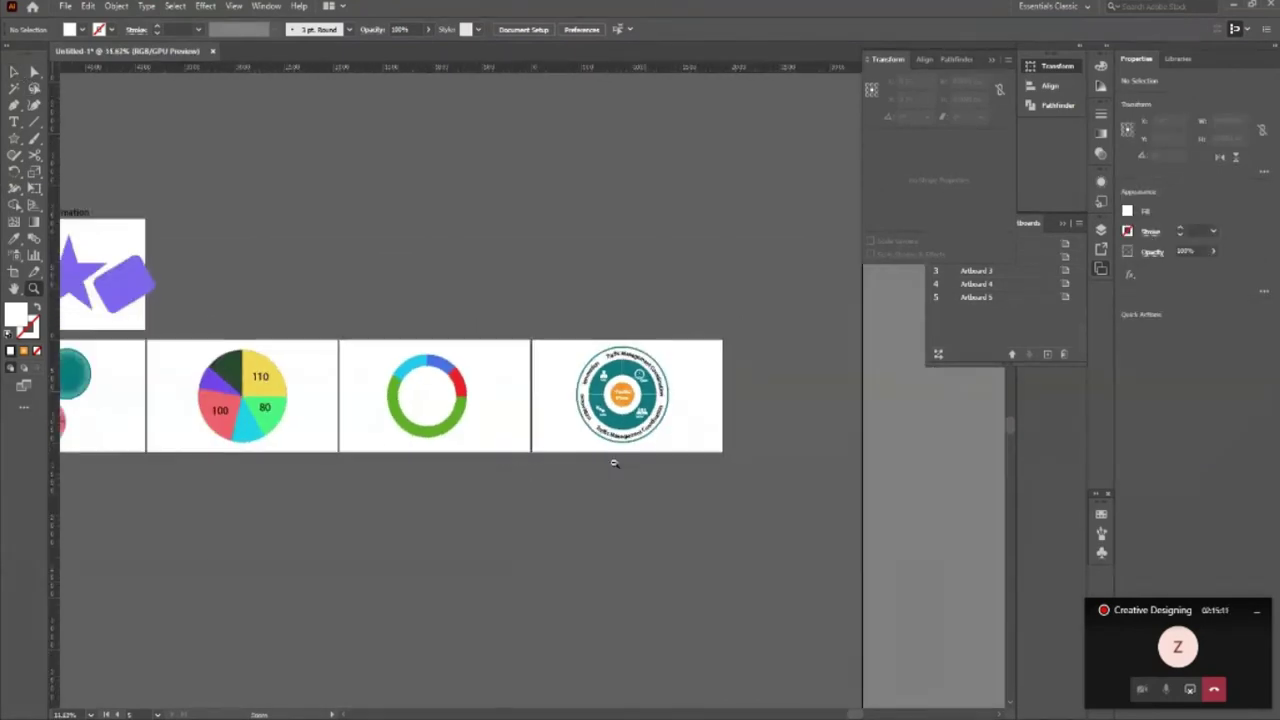
{"action": "left_click_drag", "start_coordinate": [709, 409], "coordinate": [686, 420]}
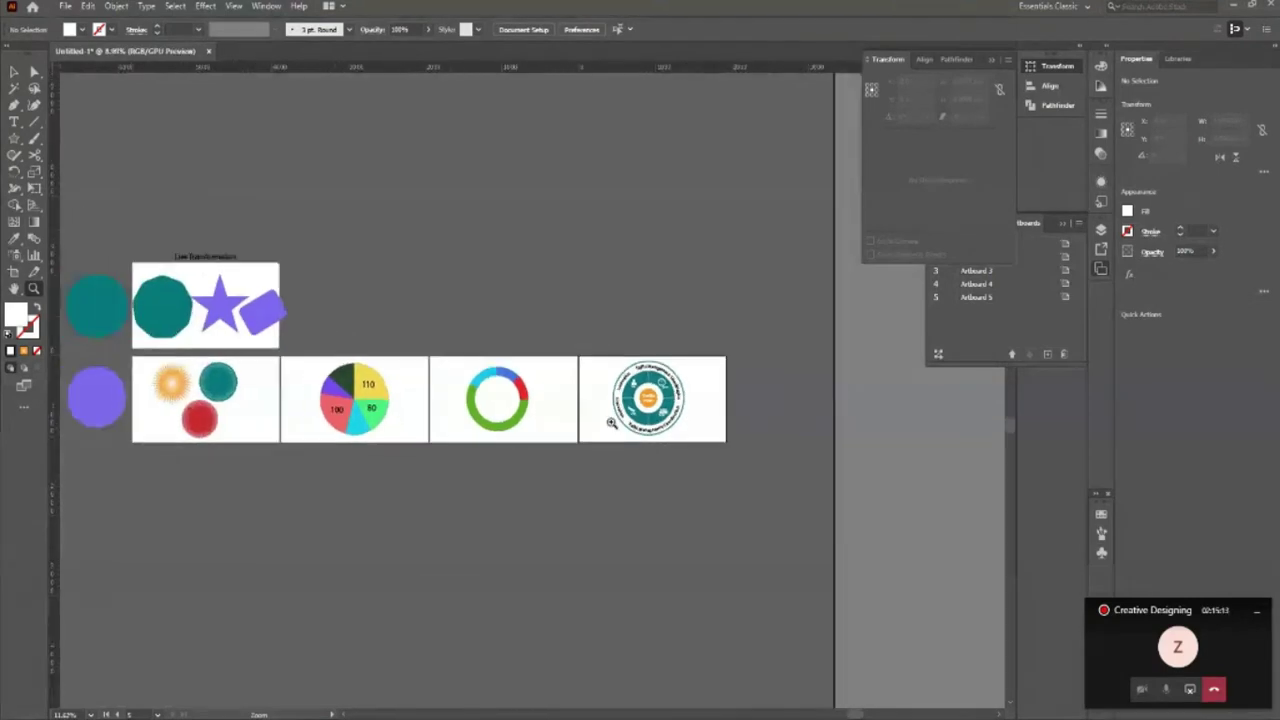
Step: Zoom back in so the Traffic Flow wheel fills the view, then return to the Selection tool
{"action": "mouse_move", "coordinate": [703, 468]}
{"action": "left_mouse_down"}
{"action": "mouse_move", "coordinate": [717, 480]}
{"action": "mouse_move", "coordinate": [824, 431]}
{"action": "left_mouse_up"}
{"action": "scroll", "coordinate": [846, 500], "scroll_direction": "up", "scroll_amount": 2}
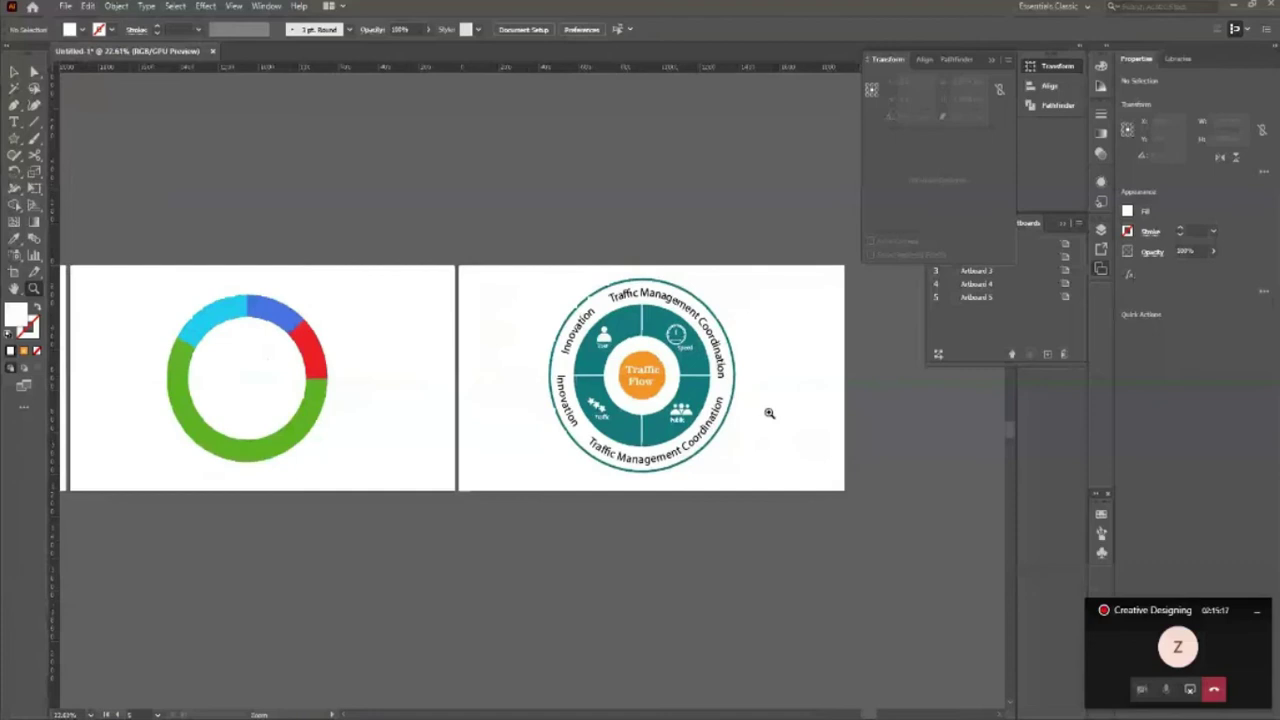
{"action": "scroll", "coordinate": [766, 411], "scroll_direction": "up", "scroll_amount": 2}
{"action": "scroll", "coordinate": [771, 469], "scroll_direction": "up", "scroll_amount": 2}
{"action": "scroll", "coordinate": [266, 239], "scroll_direction": "up", "scroll_amount": 2}
{"action": "left_click", "coordinate": [14, 72]}
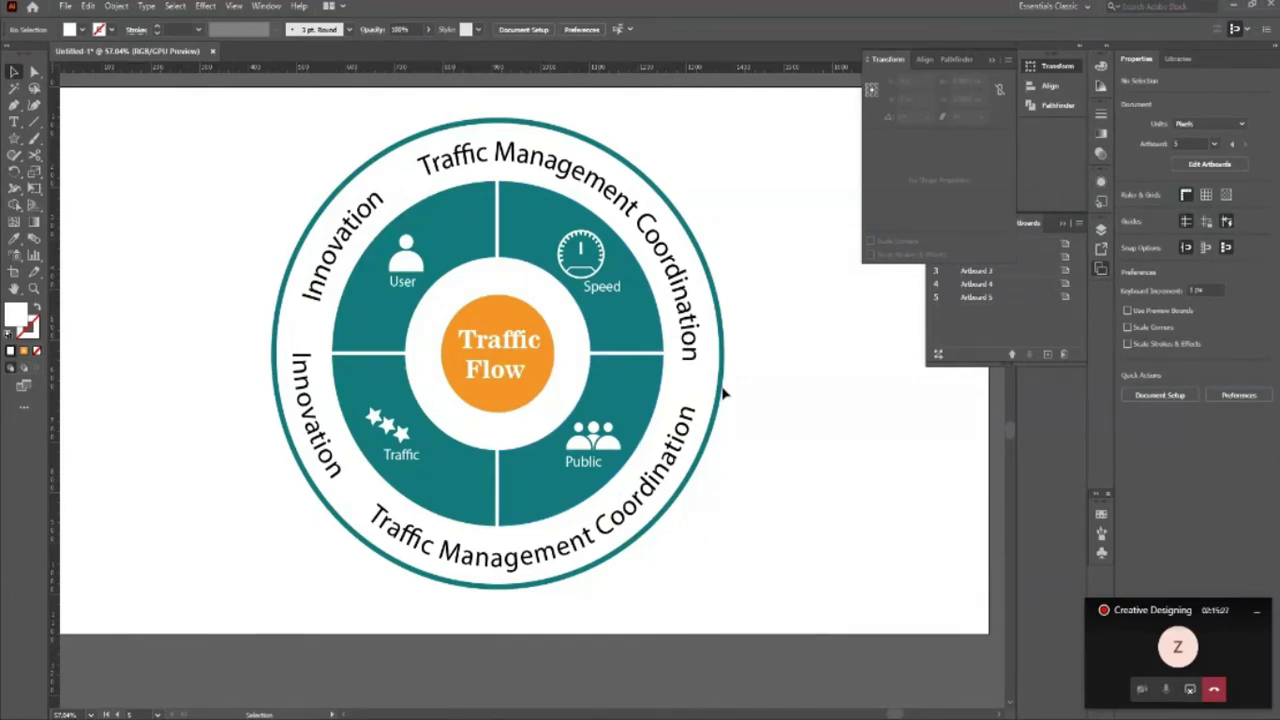
Step: Fill the upper-right Speed quadrant with blue 208AE2
{"action": "left_click", "coordinate": [617, 329]}
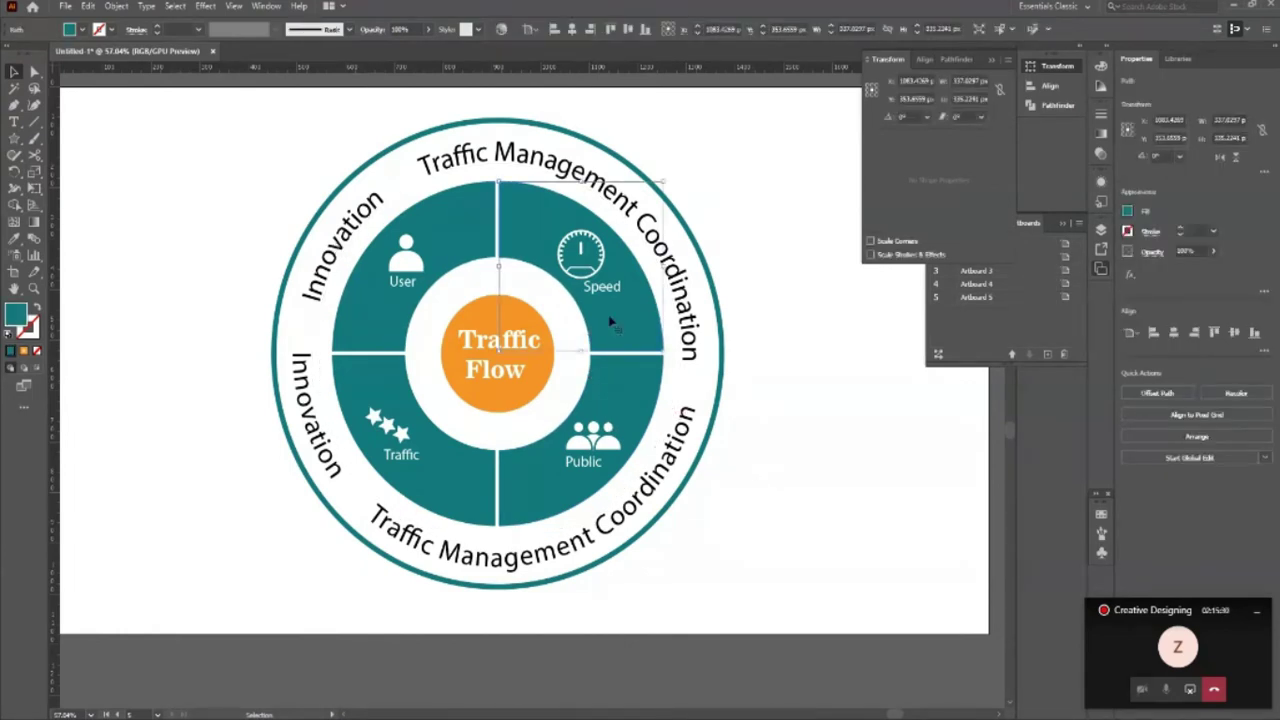
{"action": "double_click", "coordinate": [18, 317]}
{"action": "left_click_drag", "start_coordinate": [944, 270], "coordinate": [944, 188]}
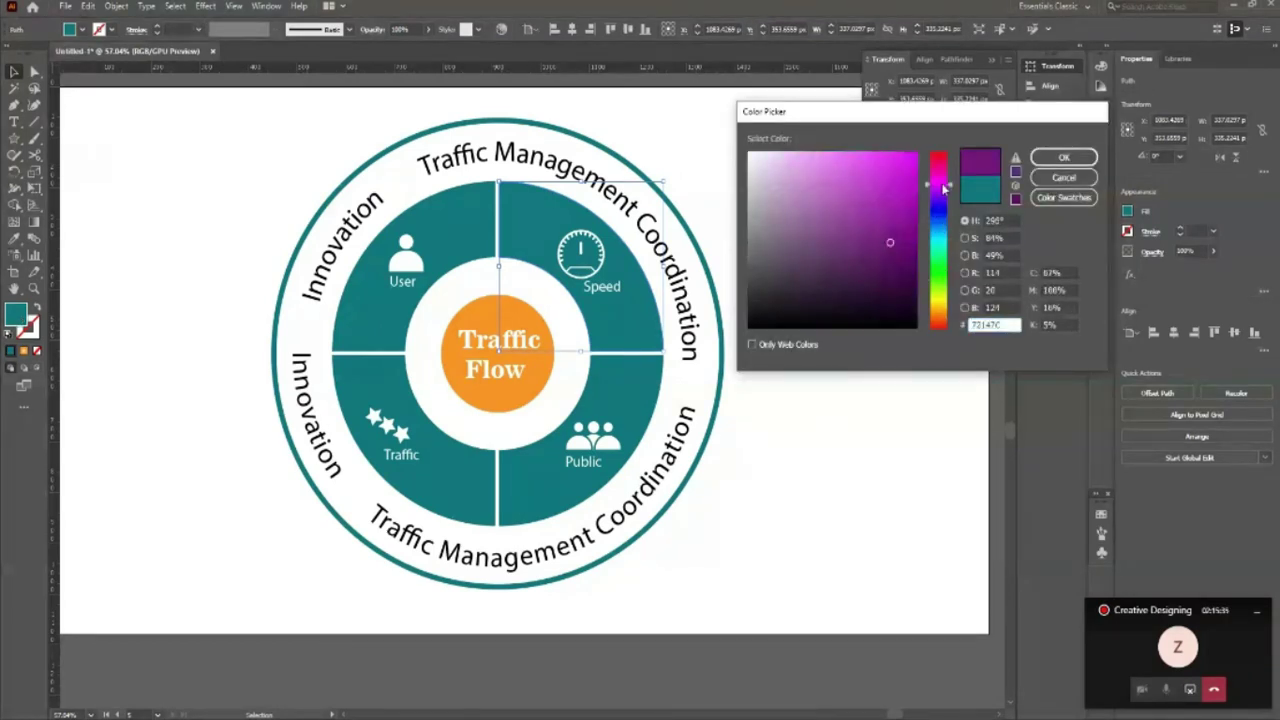
{"action": "type", "text": "208AE2"}
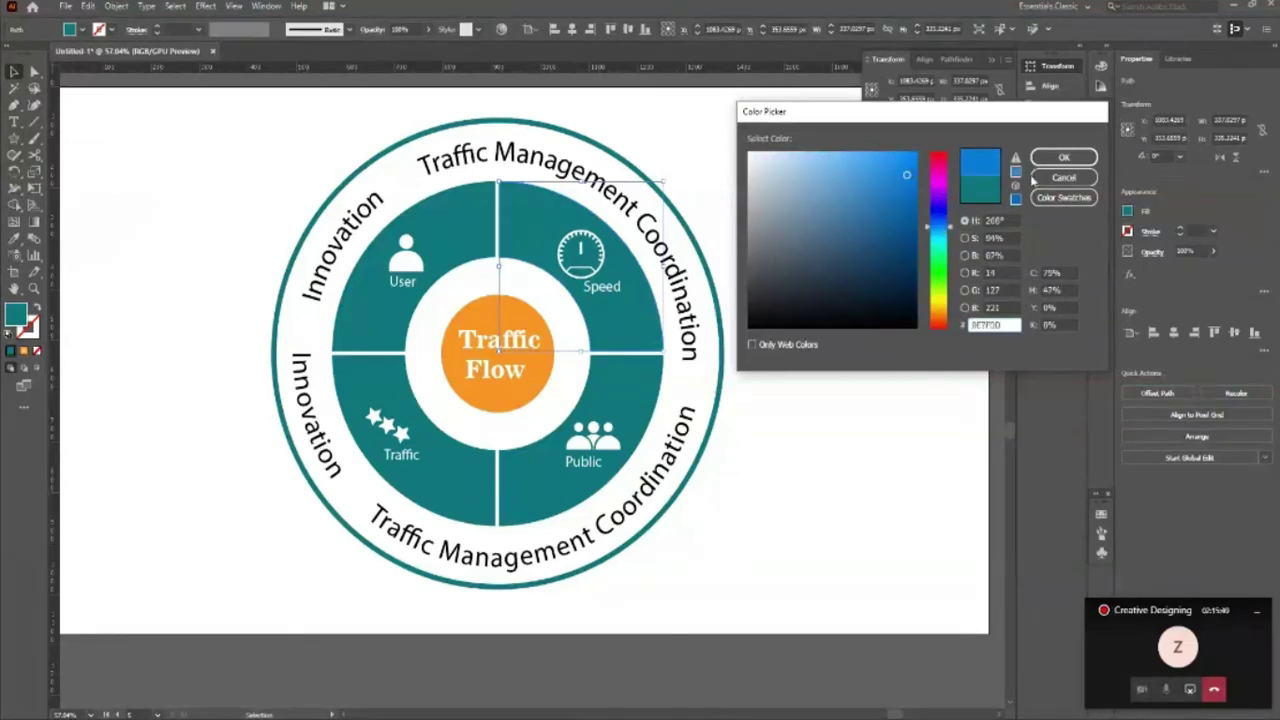
{"action": "left_click", "coordinate": [1064, 157]}
{"action": "left_click", "coordinate": [832, 420]}
Step: Fill the lower-left Traffic quadrant with a light gold shade, then zoom out
{"action": "left_click", "coordinate": [494, 495]}
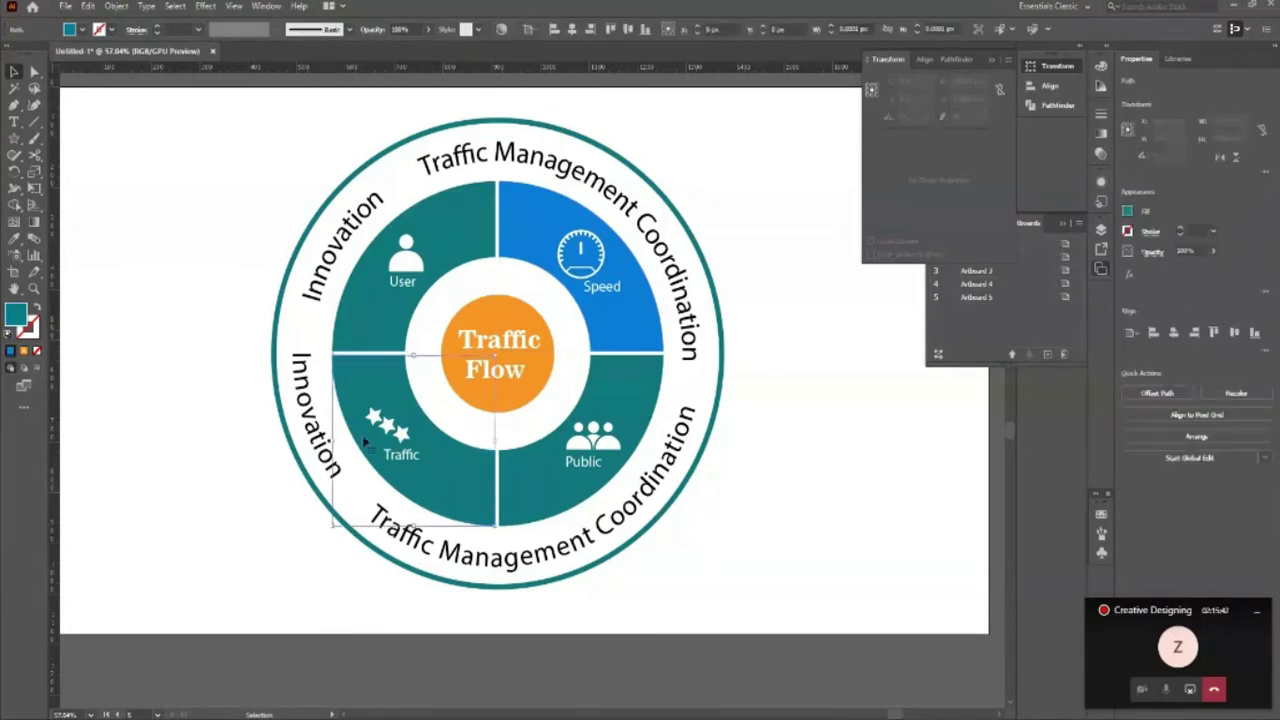
{"action": "double_click", "coordinate": [15, 314]}
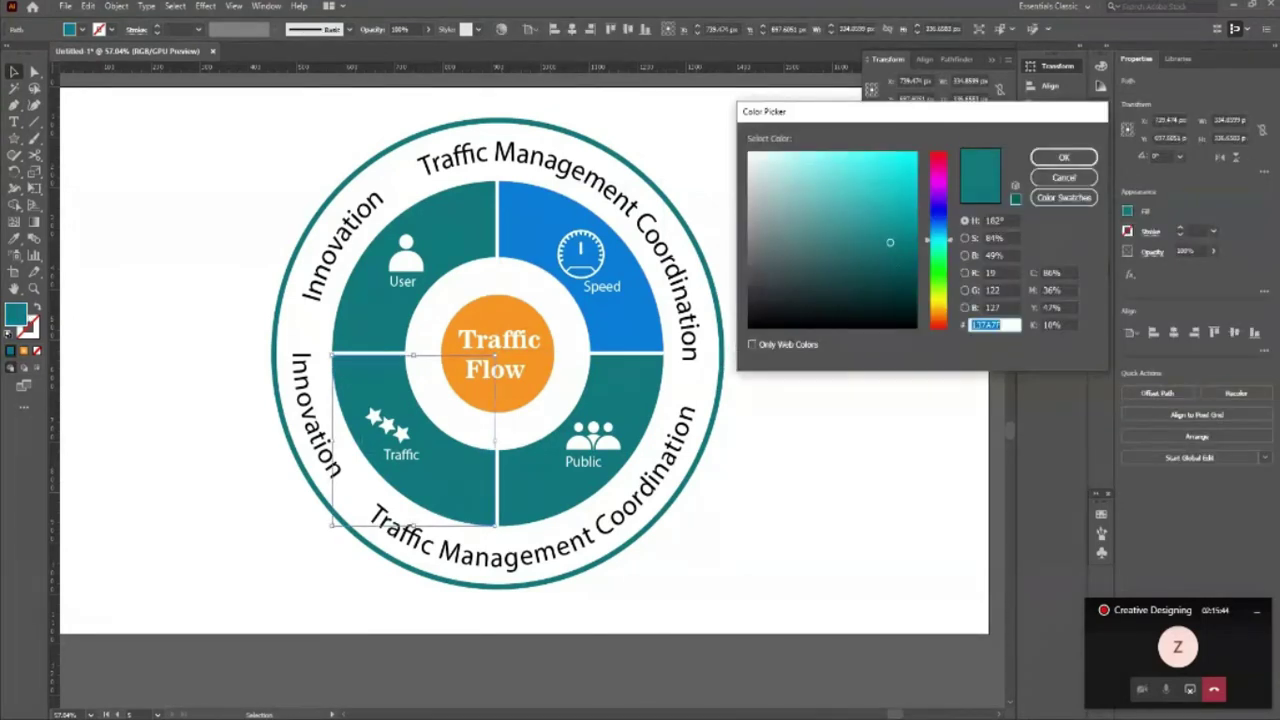
{"action": "left_click", "coordinate": [938, 290]}
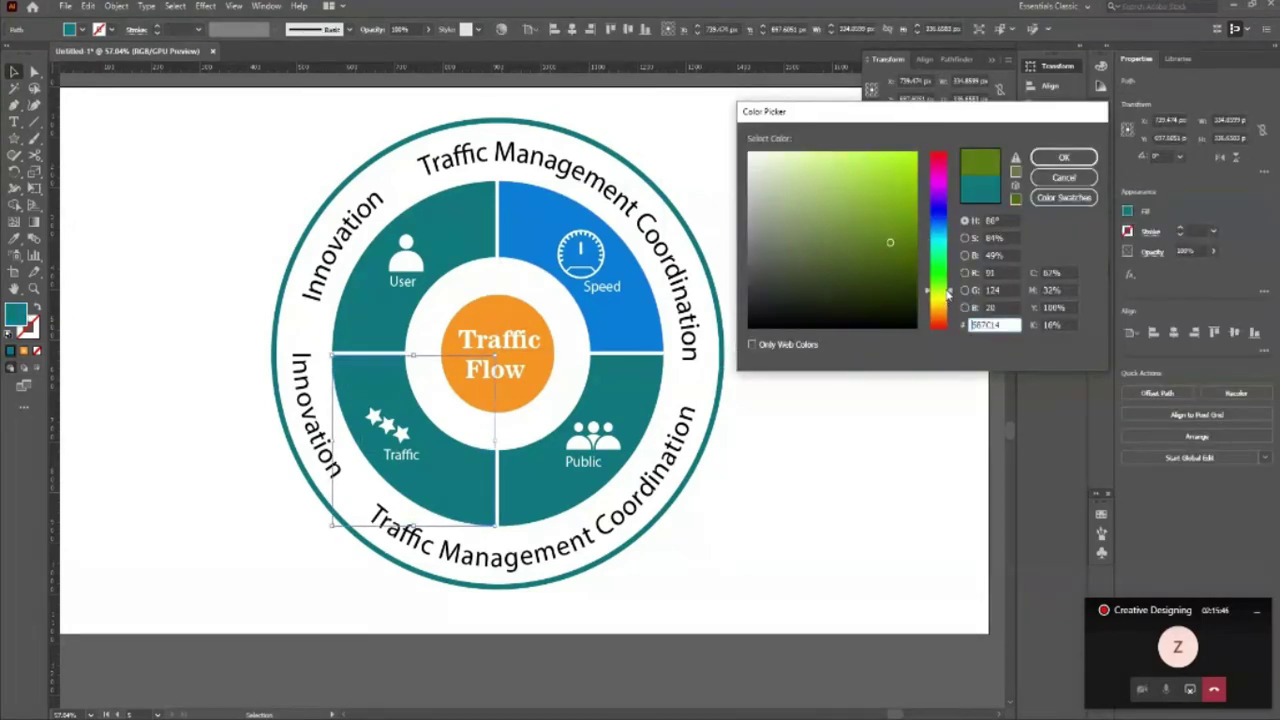
{"action": "left_click", "coordinate": [938, 306]}
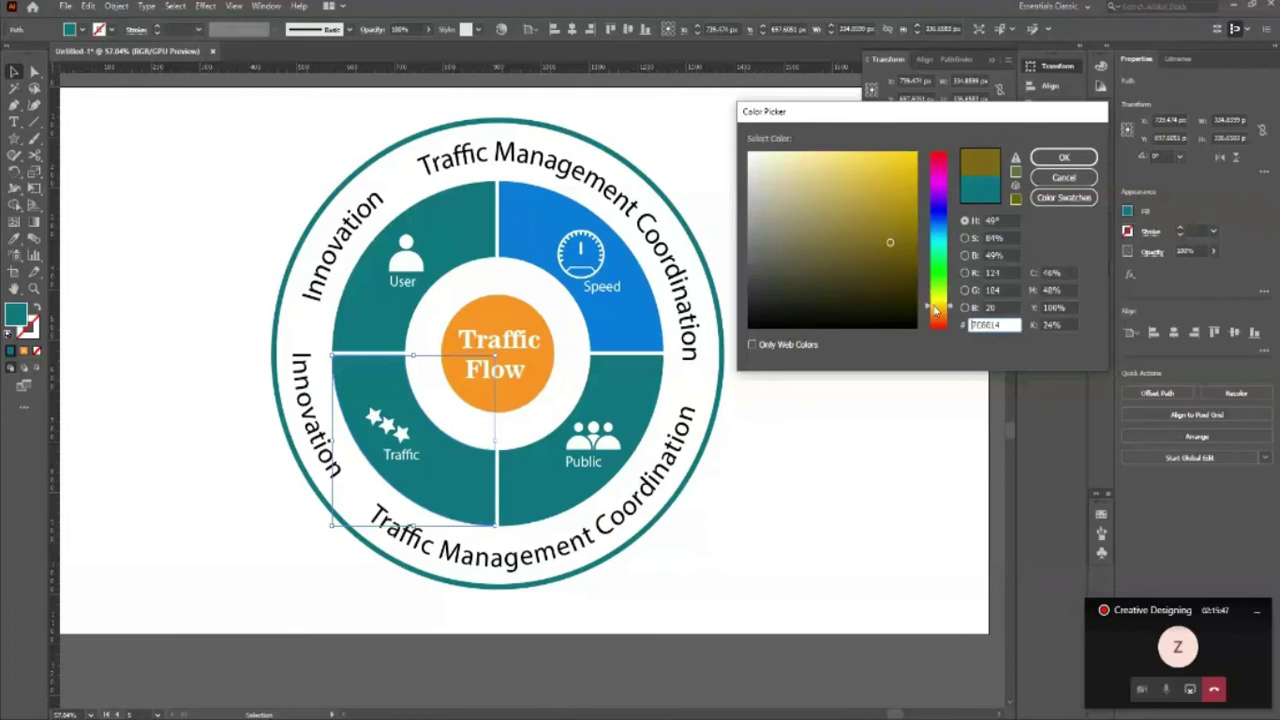
{"action": "left_click", "coordinate": [861, 185]}
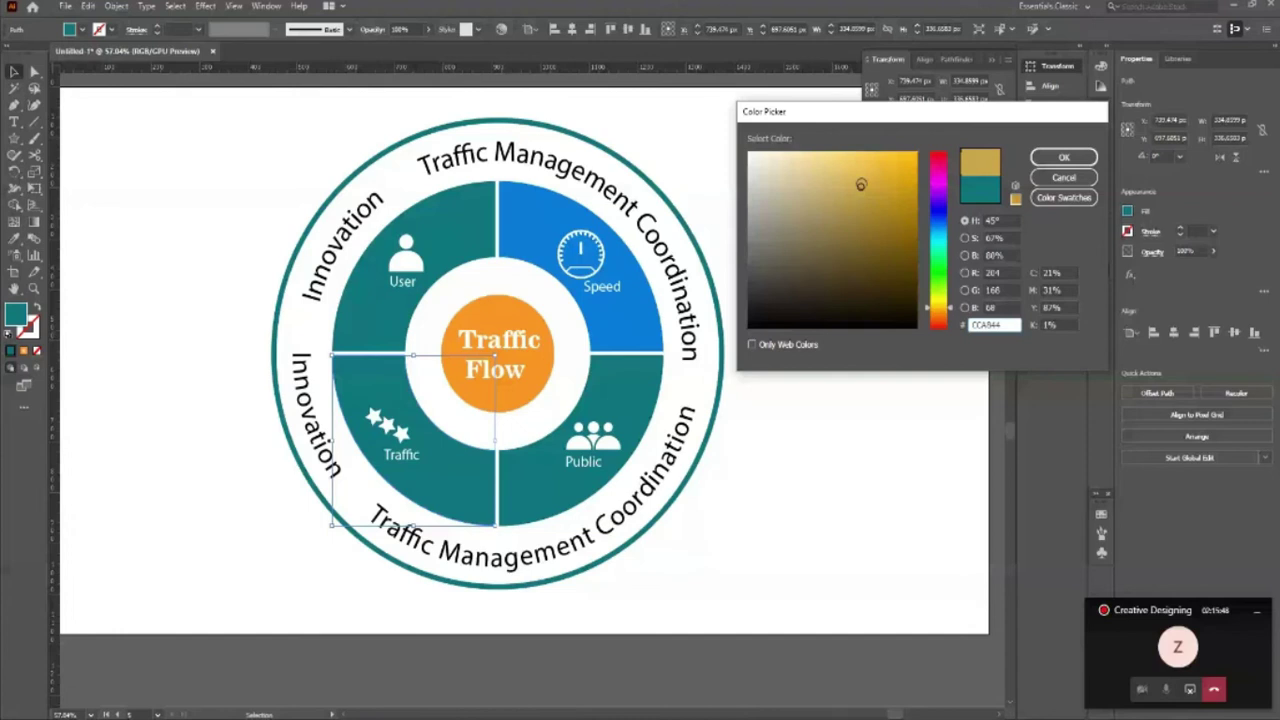
{"action": "key", "text": "Return"}
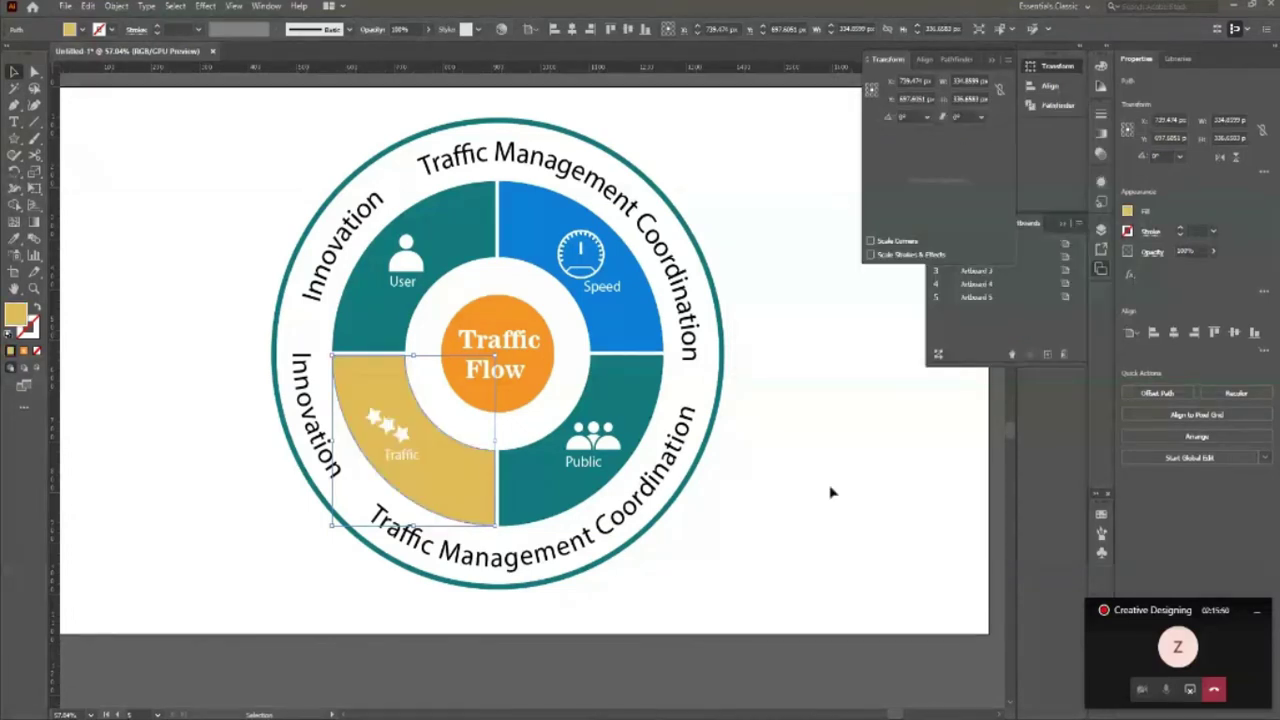
{"action": "left_click", "coordinate": [830, 492]}
{"action": "key", "text": "z"}
{"action": "key", "text": "ctrl+minus"}
{"action": "left_click_drag", "start_coordinate": [665, 308], "coordinate": [645, 319]}
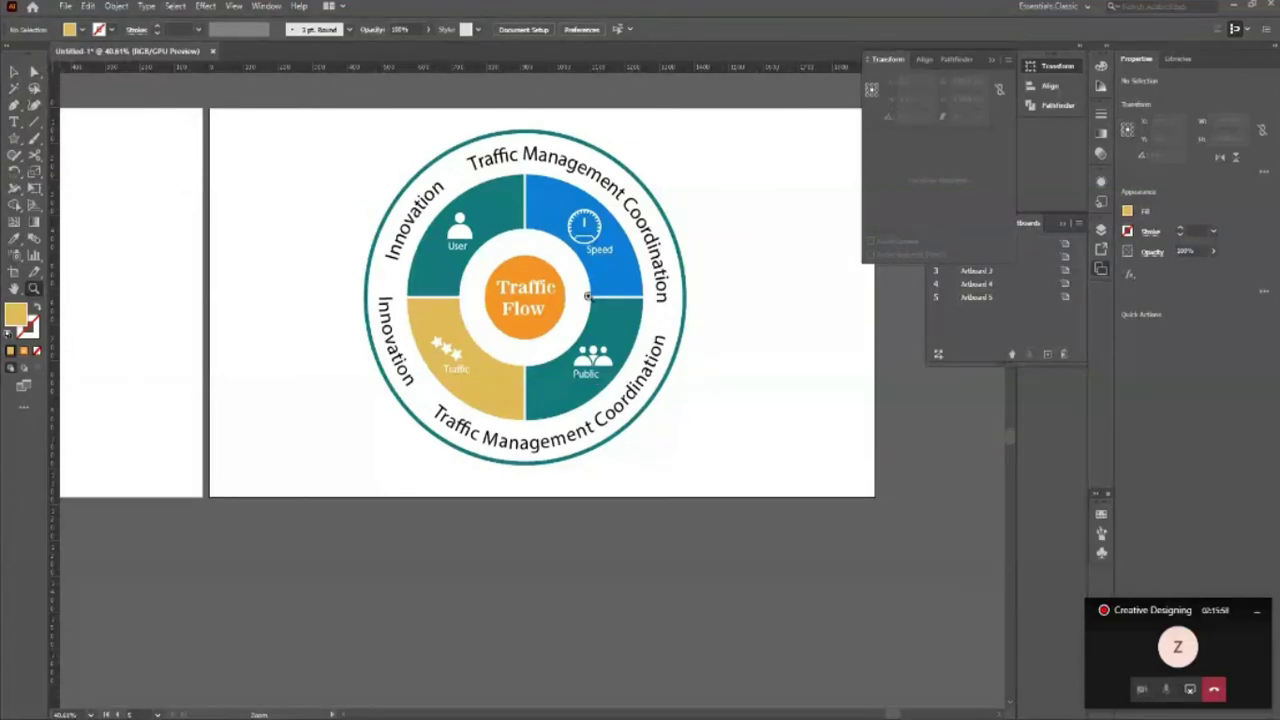
Step: Zoom out to see the whole diagram artboard
{"action": "mouse_move", "coordinate": [709, 329]}
{"action": "left_mouse_down"}
{"action": "mouse_move", "coordinate": [561, 264]}
{"action": "mouse_move", "coordinate": [611, 337]}
{"action": "mouse_move", "coordinate": [593, 398]}
{"action": "mouse_move", "coordinate": [565, 400]}
{"action": "left_mouse_up"}
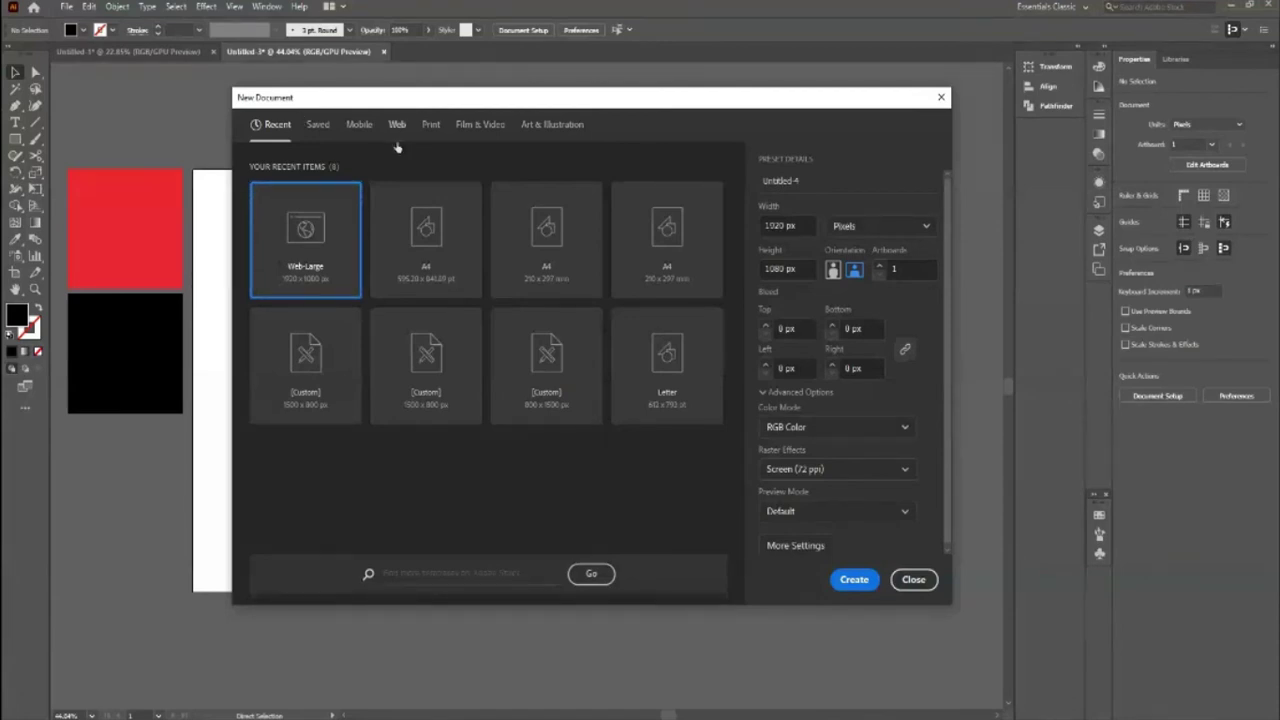
Step: View the Web document presets, then go to more templates on Adobe Stock
{"action": "left_click", "coordinate": [397, 128]}
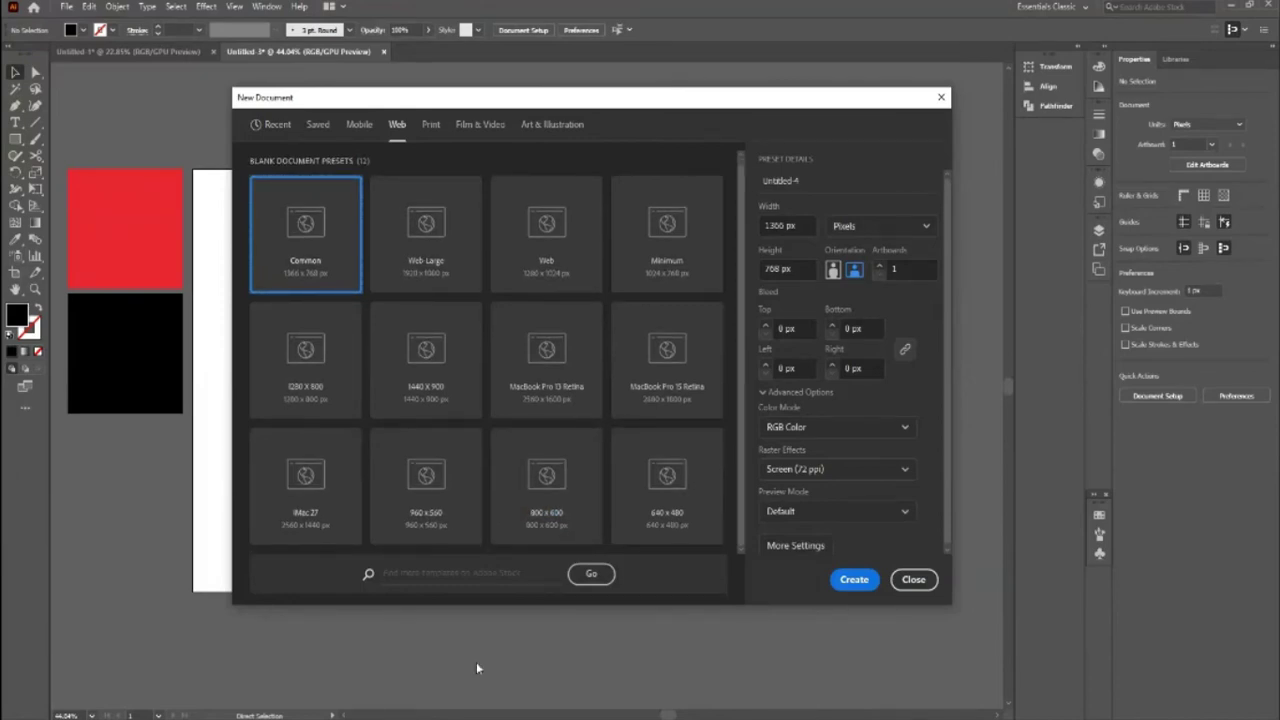
{"action": "left_click", "coordinate": [574, 580]}
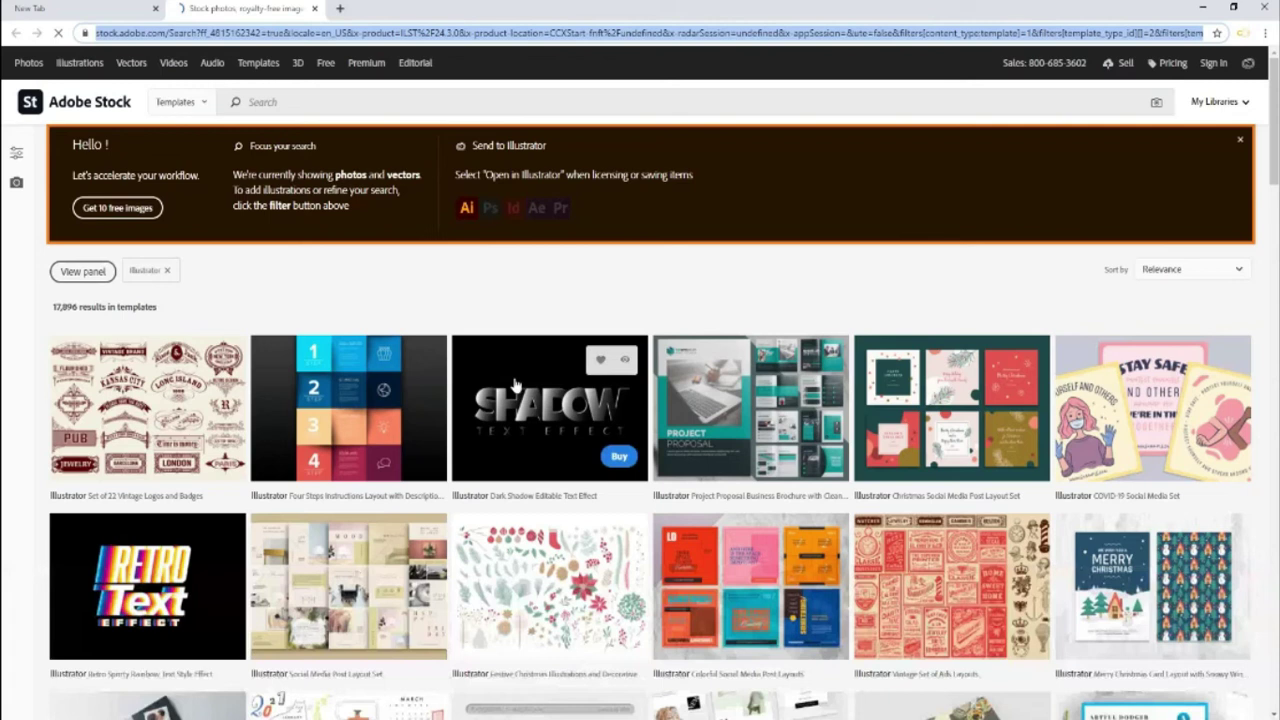
Step: Search the Stock templates for 'restaurant' and scroll through the 370 results
{"action": "left_click", "coordinate": [324, 101]}
{"action": "type", "text": "re"}
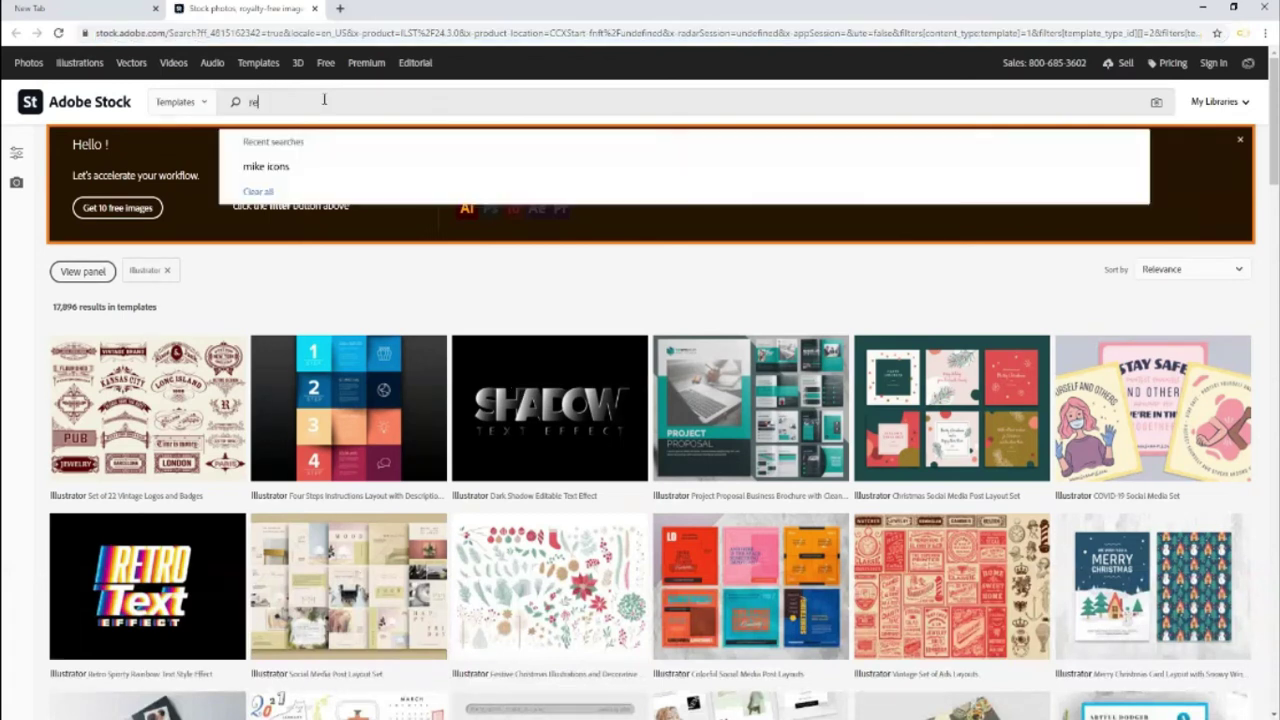
{"action": "type", "text": "staurant"}
{"action": "key", "text": "Return"}
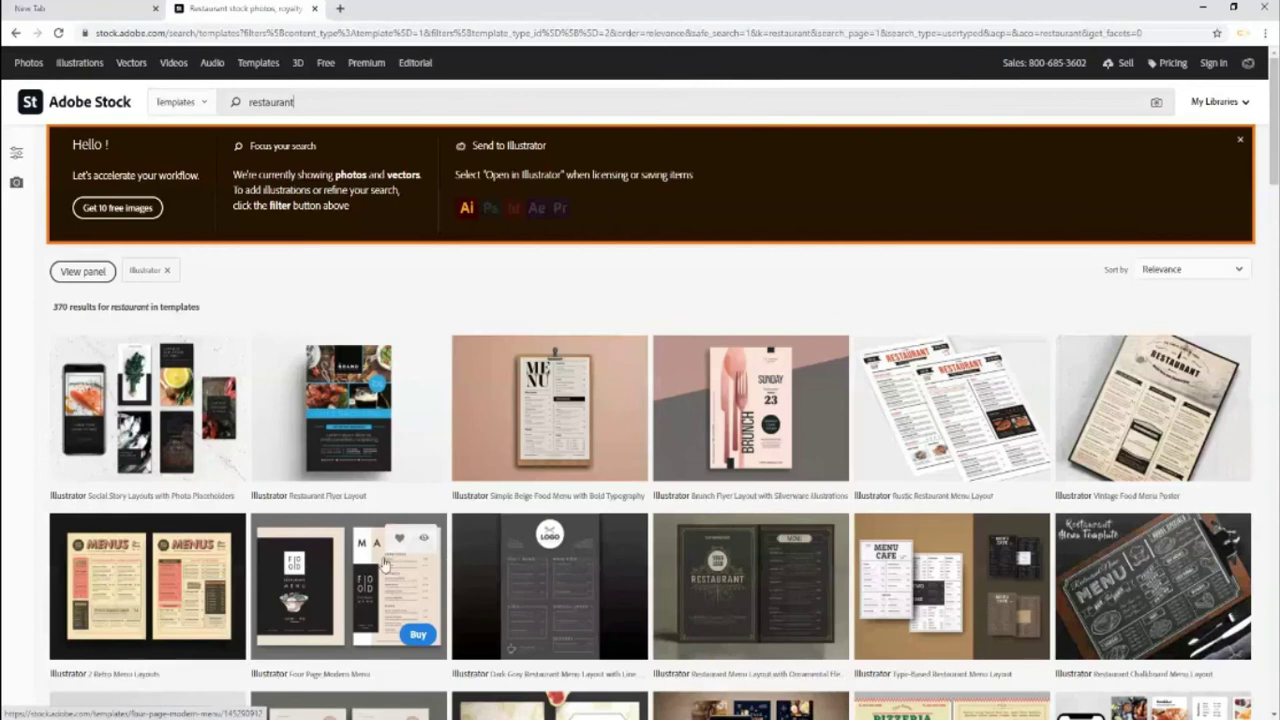
{"action": "scroll", "coordinate": [370, 442], "scroll_direction": "down", "scroll_amount": 2}
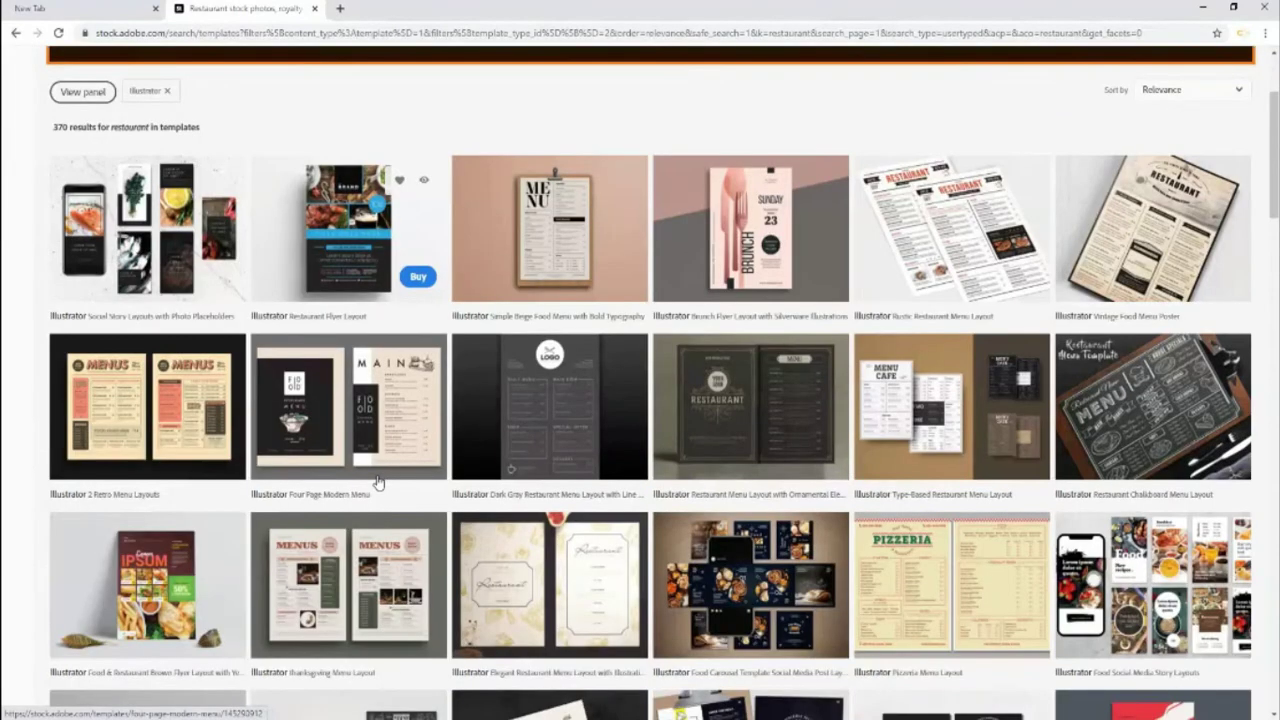
{"action": "scroll", "coordinate": [378, 483], "scroll_direction": "down", "scroll_amount": 3}
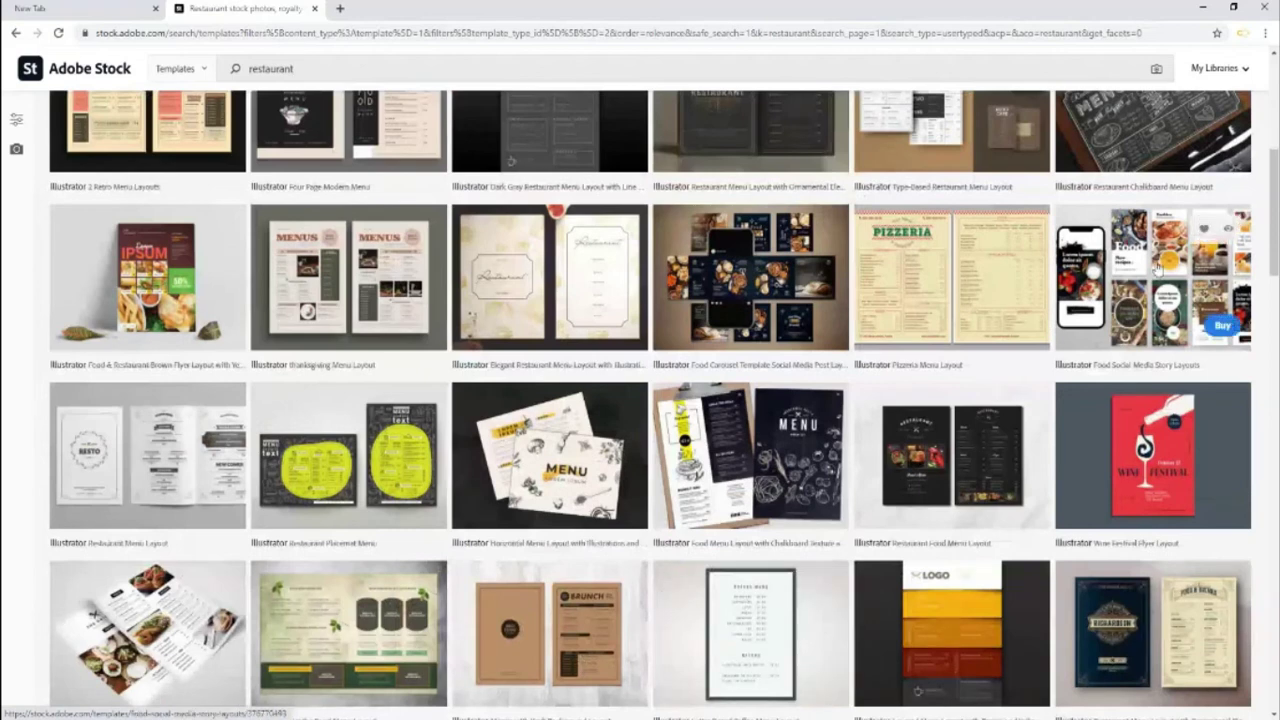
{"action": "mouse_move", "coordinate": [750, 455]}
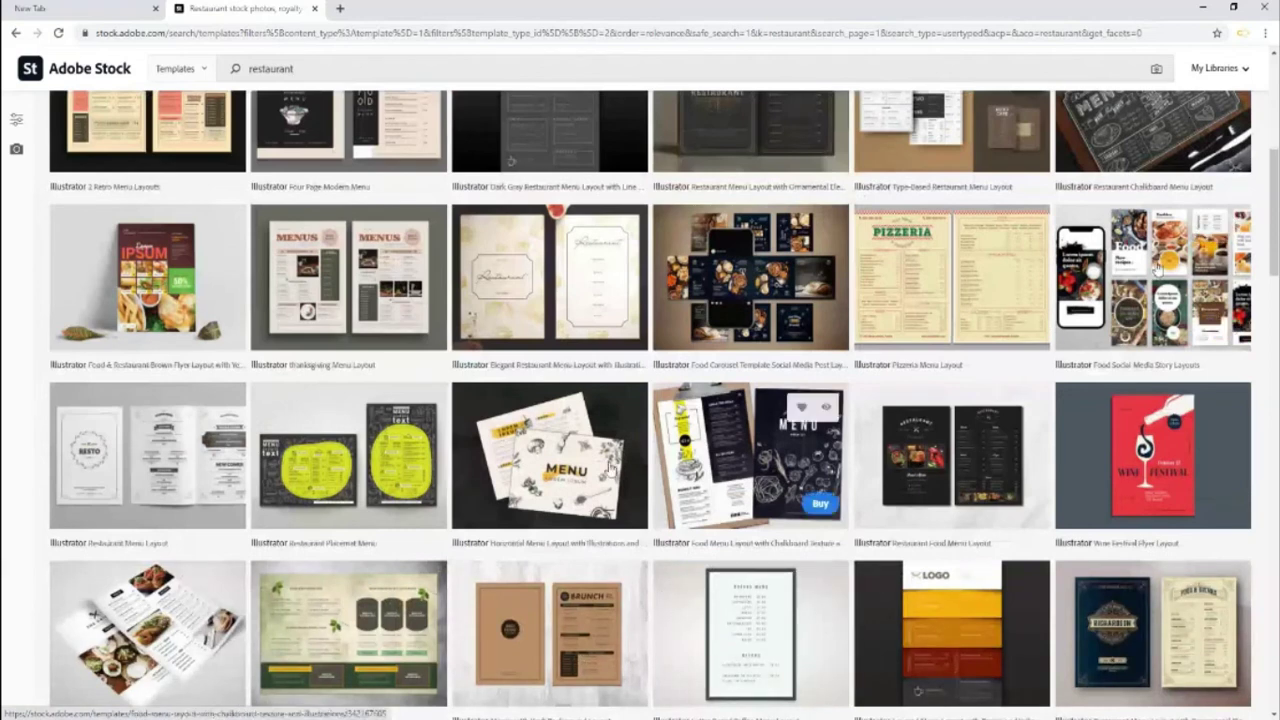
{"action": "scroll", "coordinate": [610, 468], "scroll_direction": "up", "scroll_amount": 5}
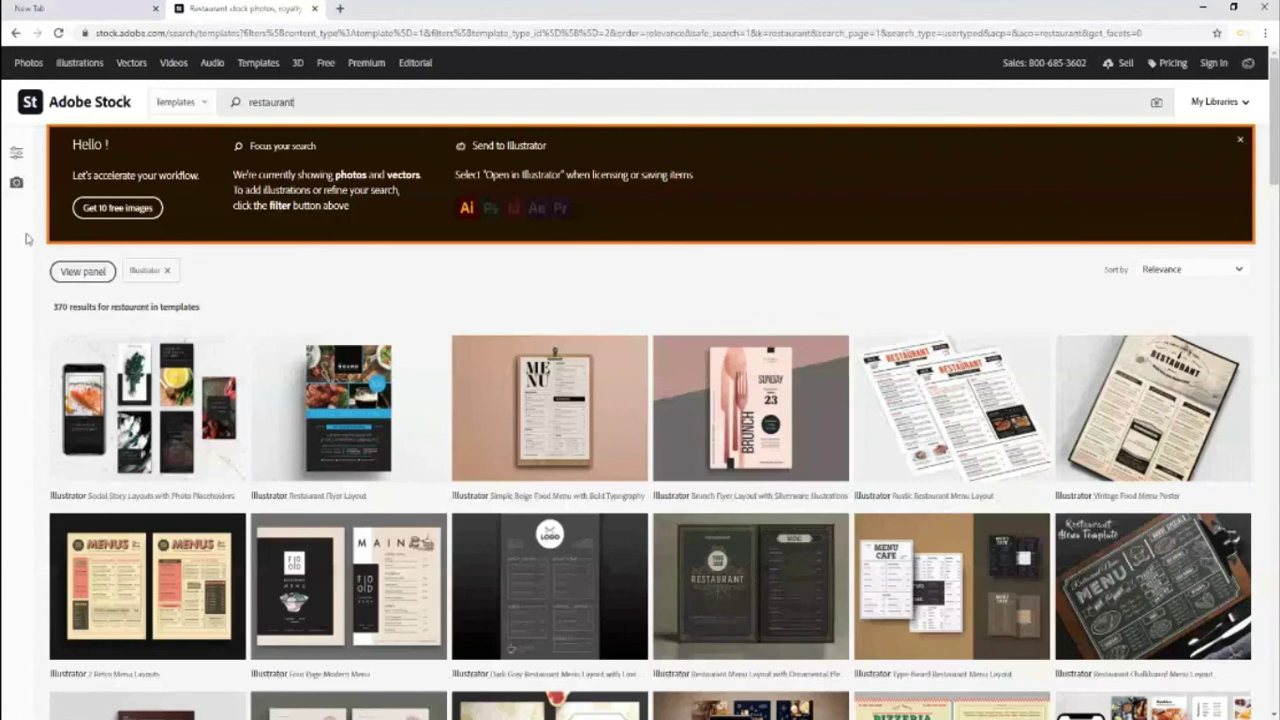
{"action": "left_click", "coordinate": [205, 101]}
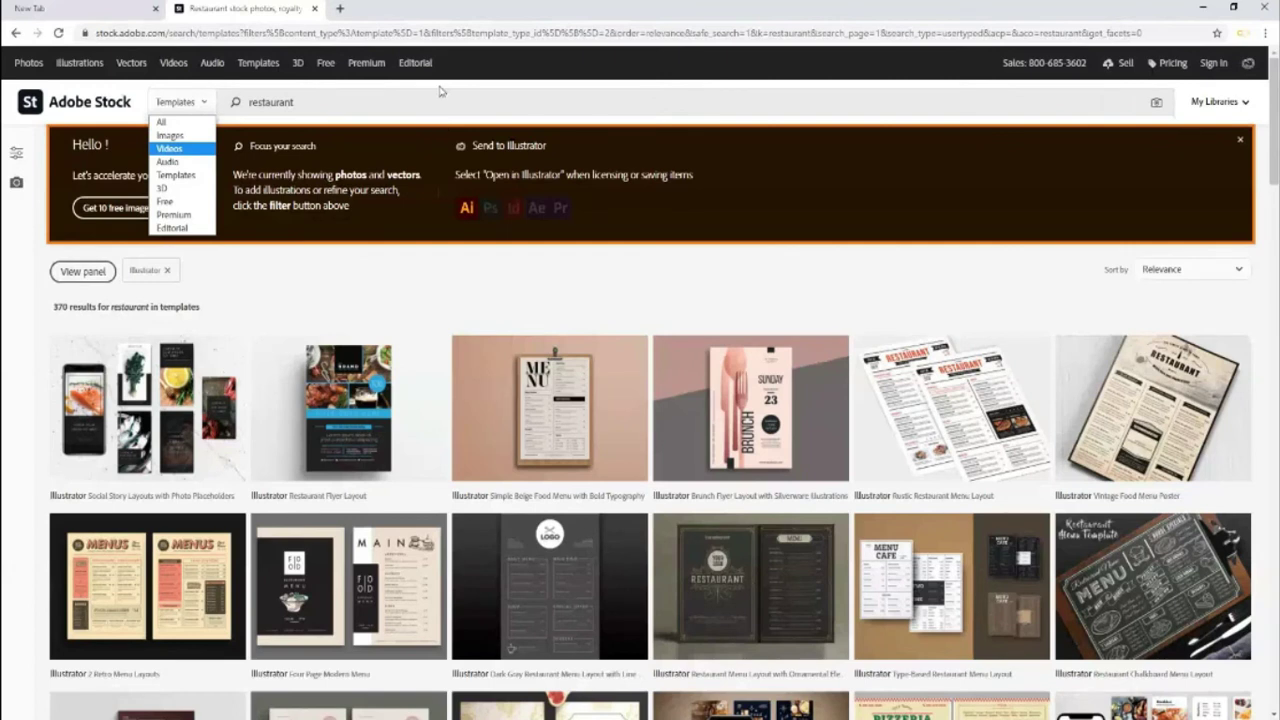
{"action": "left_click", "coordinate": [210, 105]}
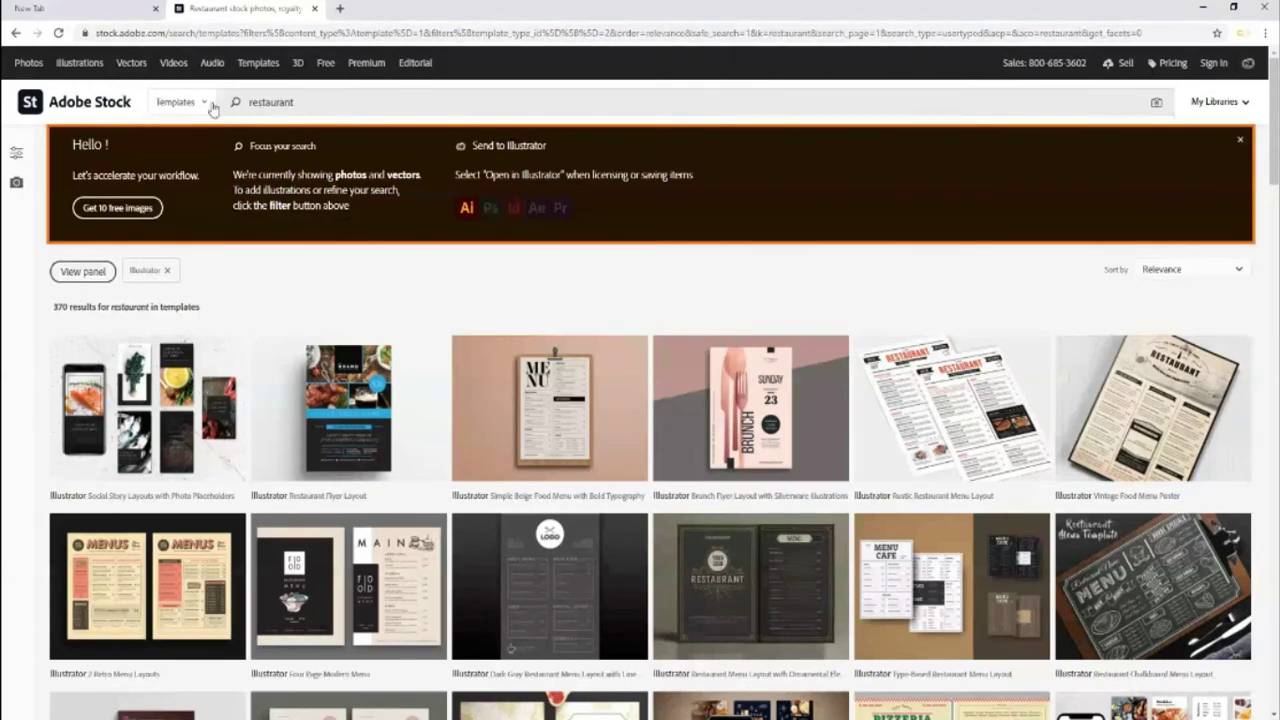
Step: Switch the restaurant search to Images and scroll through the photo results
{"action": "left_click", "coordinate": [211, 106]}
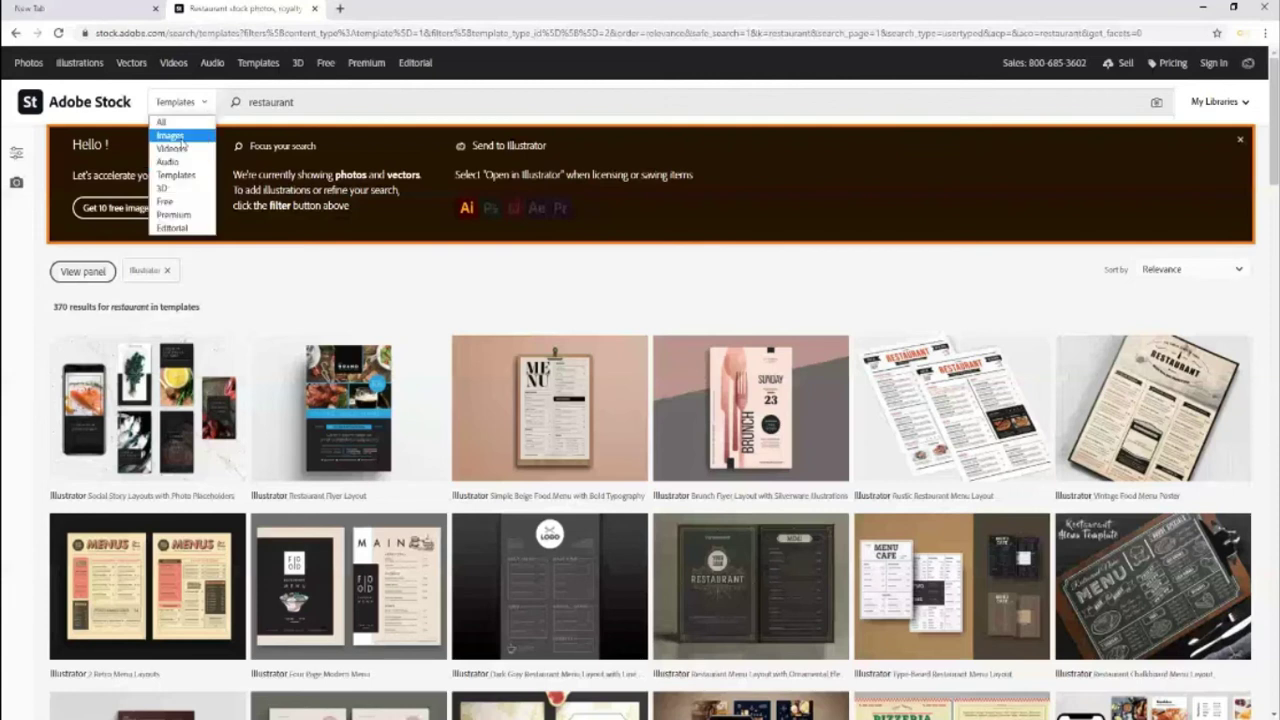
{"action": "left_click", "coordinate": [178, 137]}
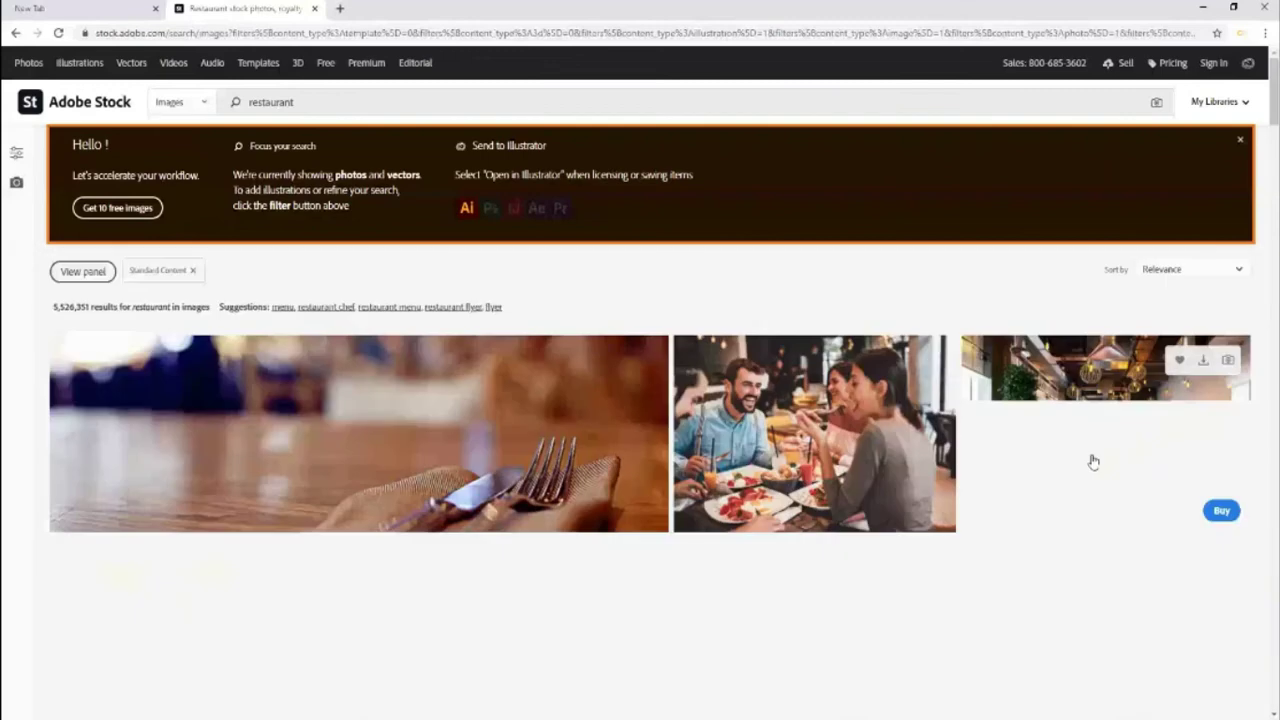
{"action": "scroll", "coordinate": [729, 494], "scroll_direction": "down", "scroll_amount": 1}
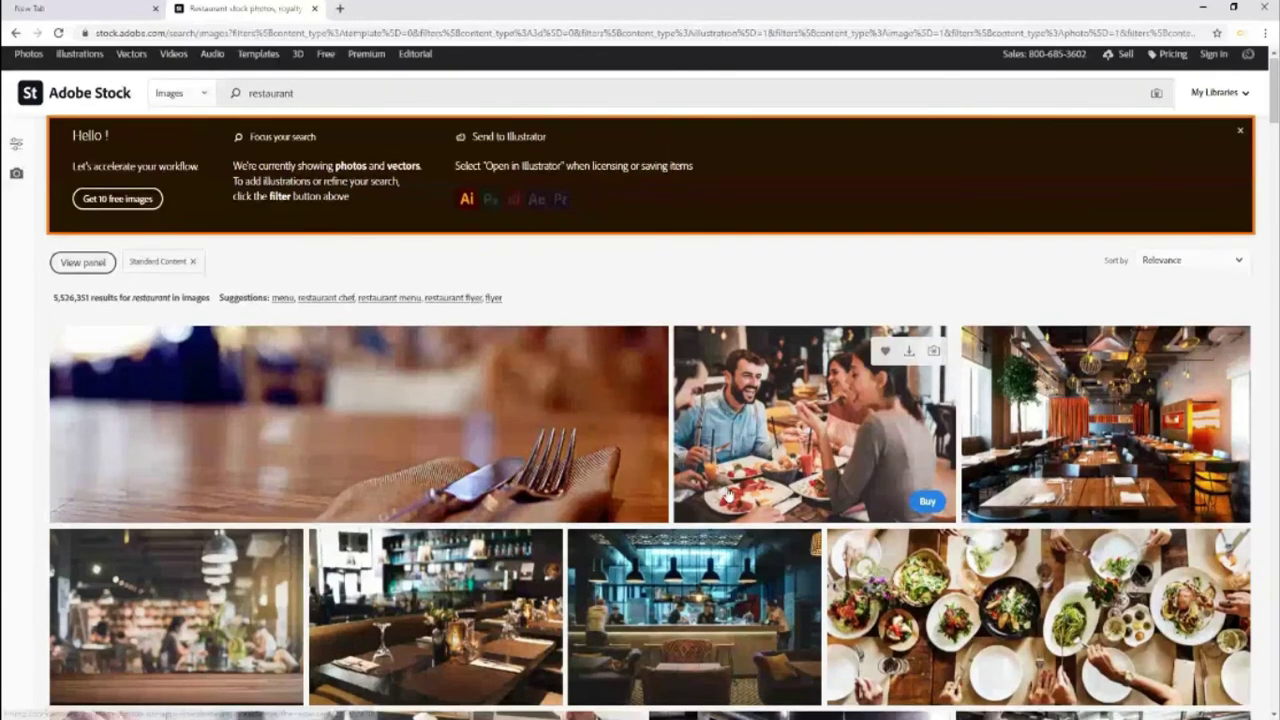
{"action": "scroll", "coordinate": [150, 466], "scroll_direction": "down", "scroll_amount": 1}
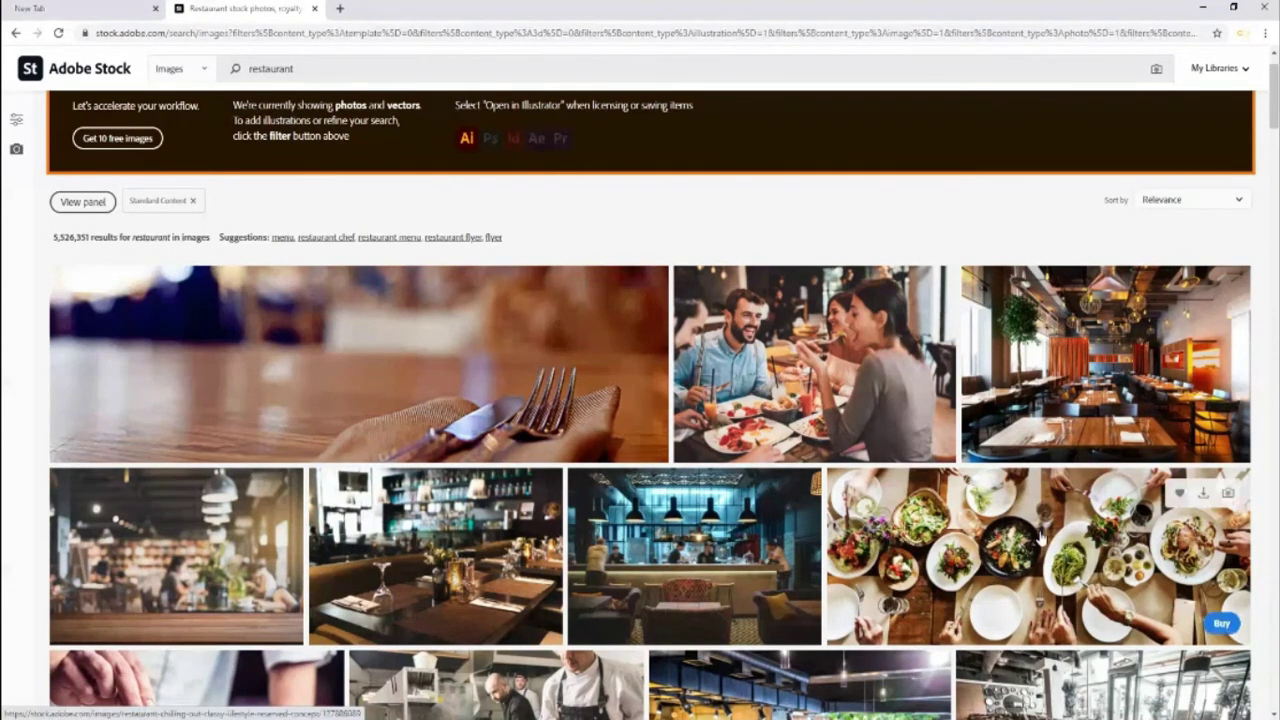
{"action": "mouse_move", "coordinate": [1037, 615]}
{"action": "scroll", "coordinate": [205, 112], "scroll_direction": "up", "scroll_amount": 1}
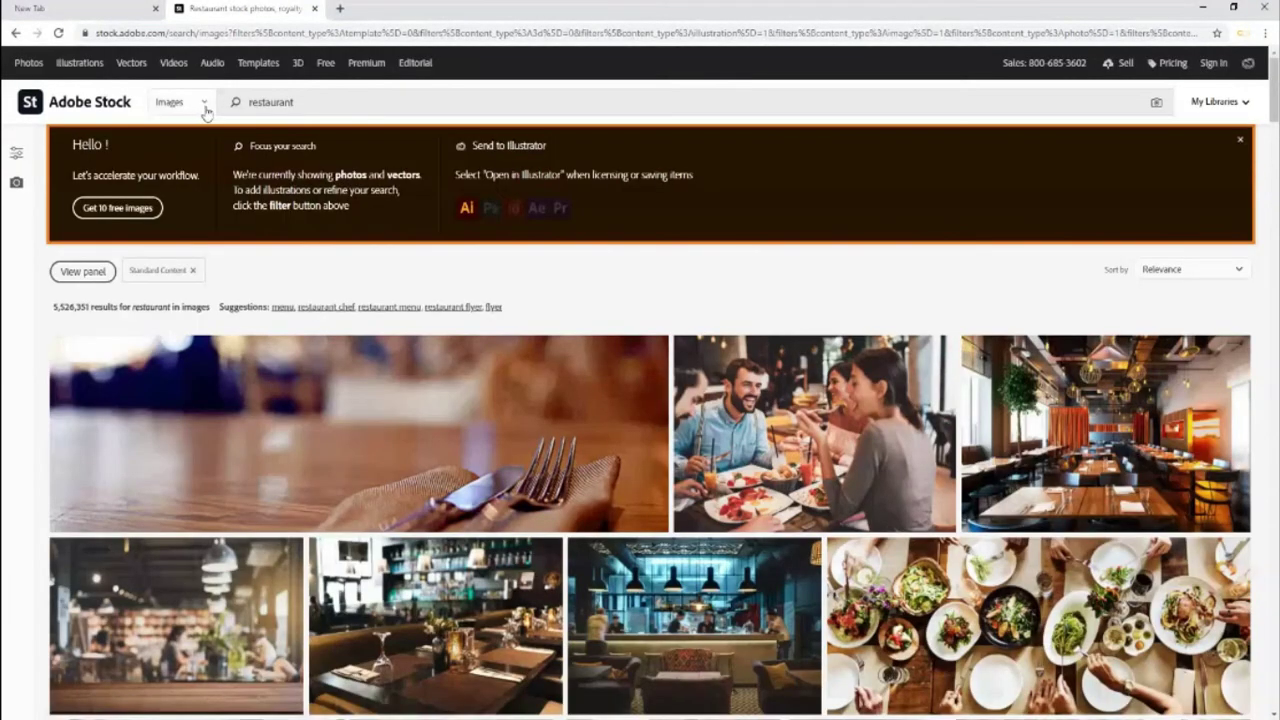
{"action": "scroll", "coordinate": [1125, 458], "scroll_direction": "down", "scroll_amount": 1}
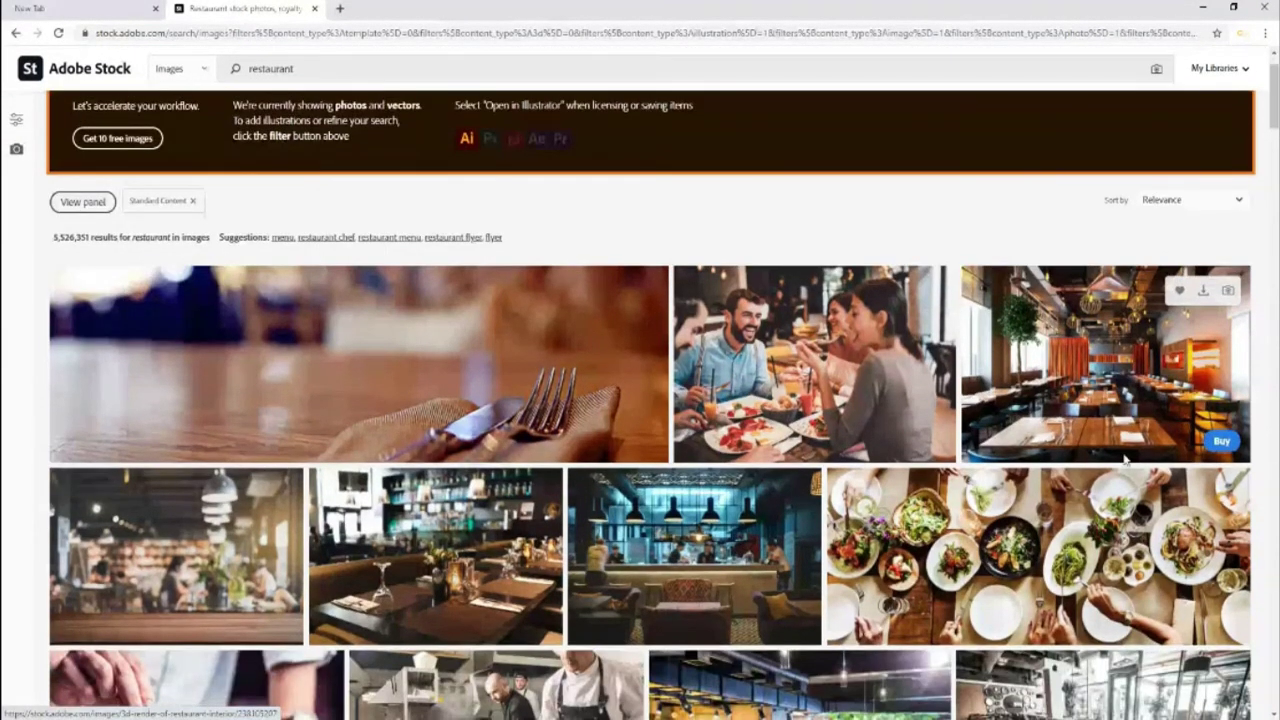
{"action": "scroll", "coordinate": [1125, 458], "scroll_direction": "down", "scroll_amount": 2}
{"action": "scroll", "coordinate": [1100, 466], "scroll_direction": "down", "scroll_amount": 3}
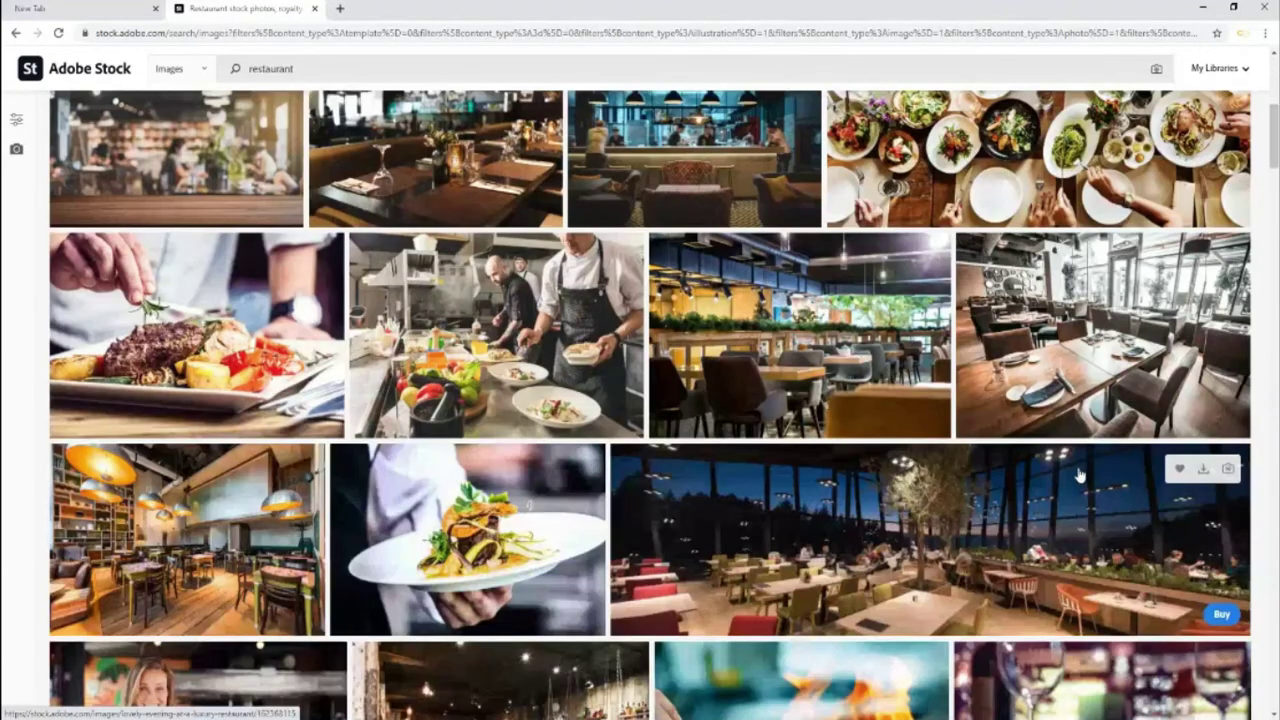
{"action": "scroll", "coordinate": [1079, 476], "scroll_direction": "down", "scroll_amount": 3}
{"action": "scroll", "coordinate": [850, 460], "scroll_direction": "down", "scroll_amount": 2}
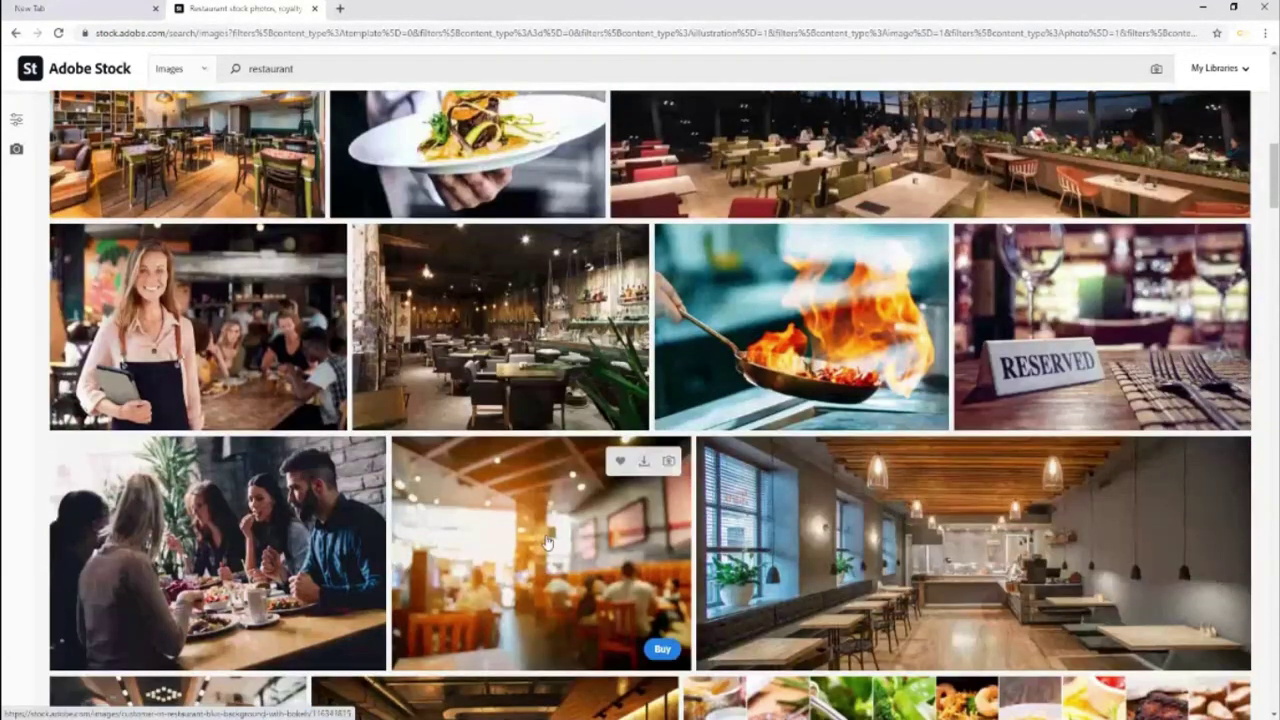
Step: Scroll back up and show the Filters panel beside the image results
{"action": "scroll", "coordinate": [547, 541], "scroll_direction": "down", "scroll_amount": 2}
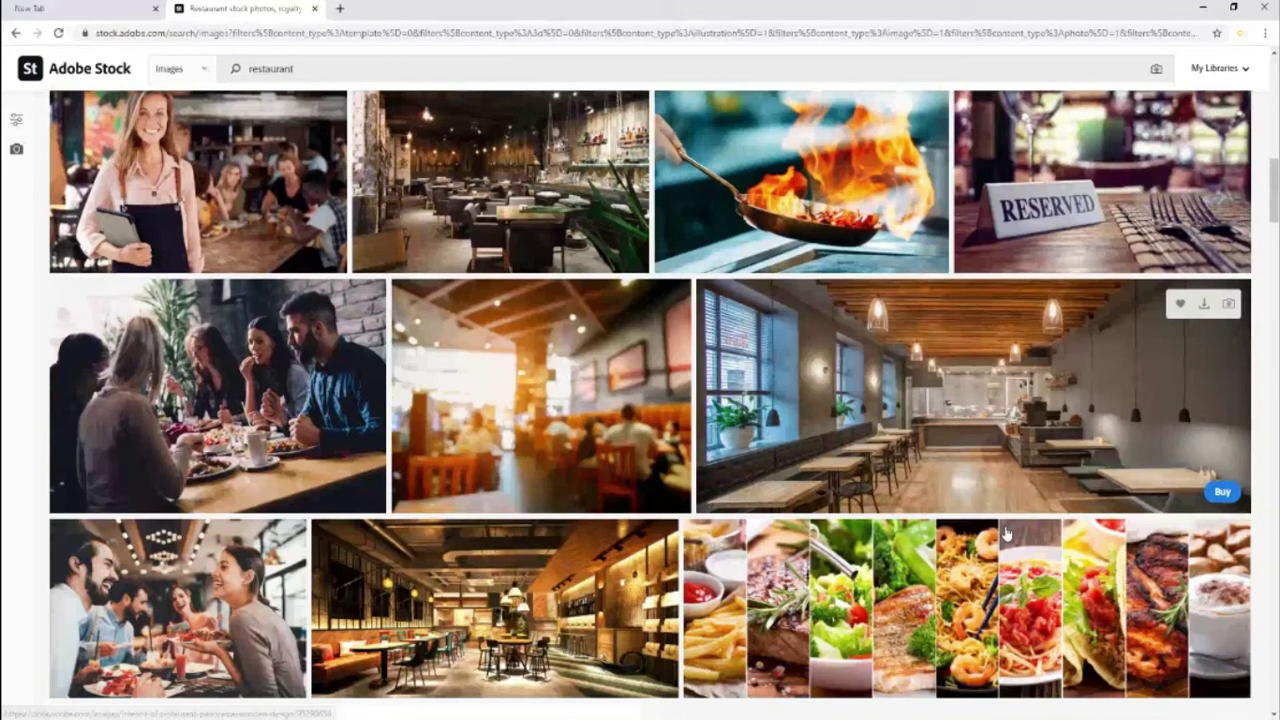
{"action": "scroll", "coordinate": [1006, 535], "scroll_direction": "down", "scroll_amount": 5}
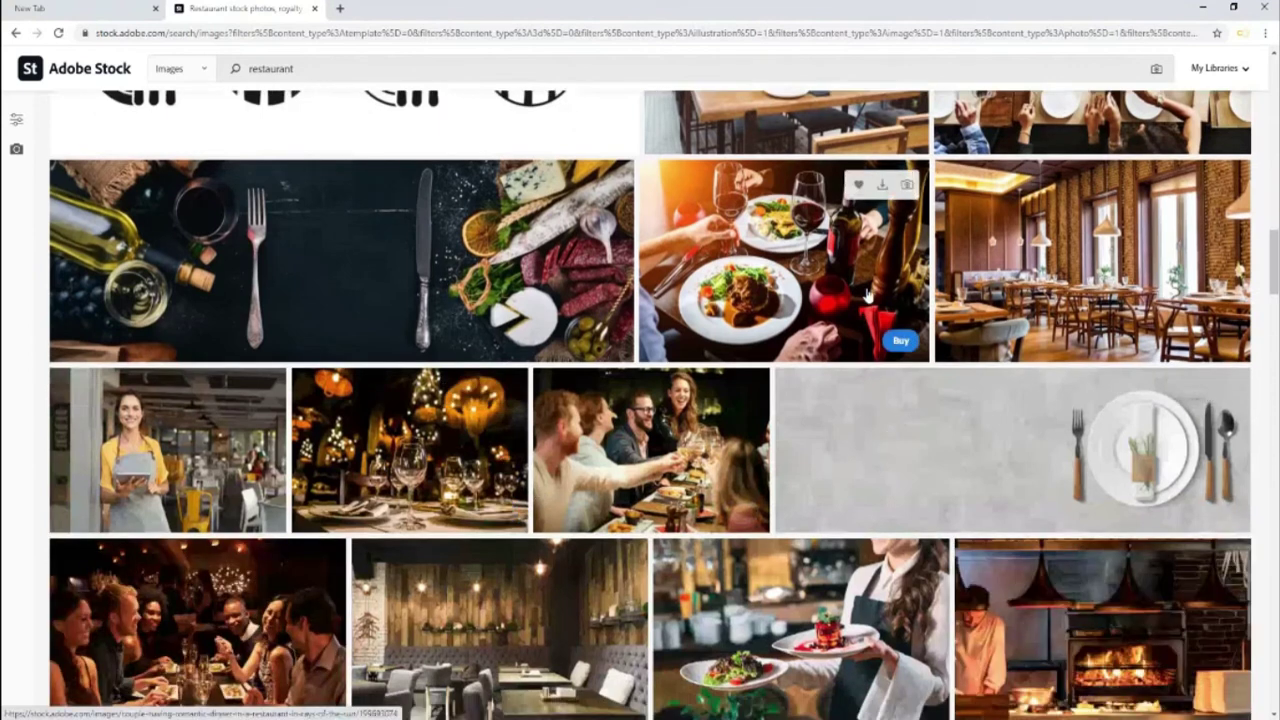
{"action": "scroll", "coordinate": [596, 436], "scroll_direction": "up", "scroll_amount": 1}
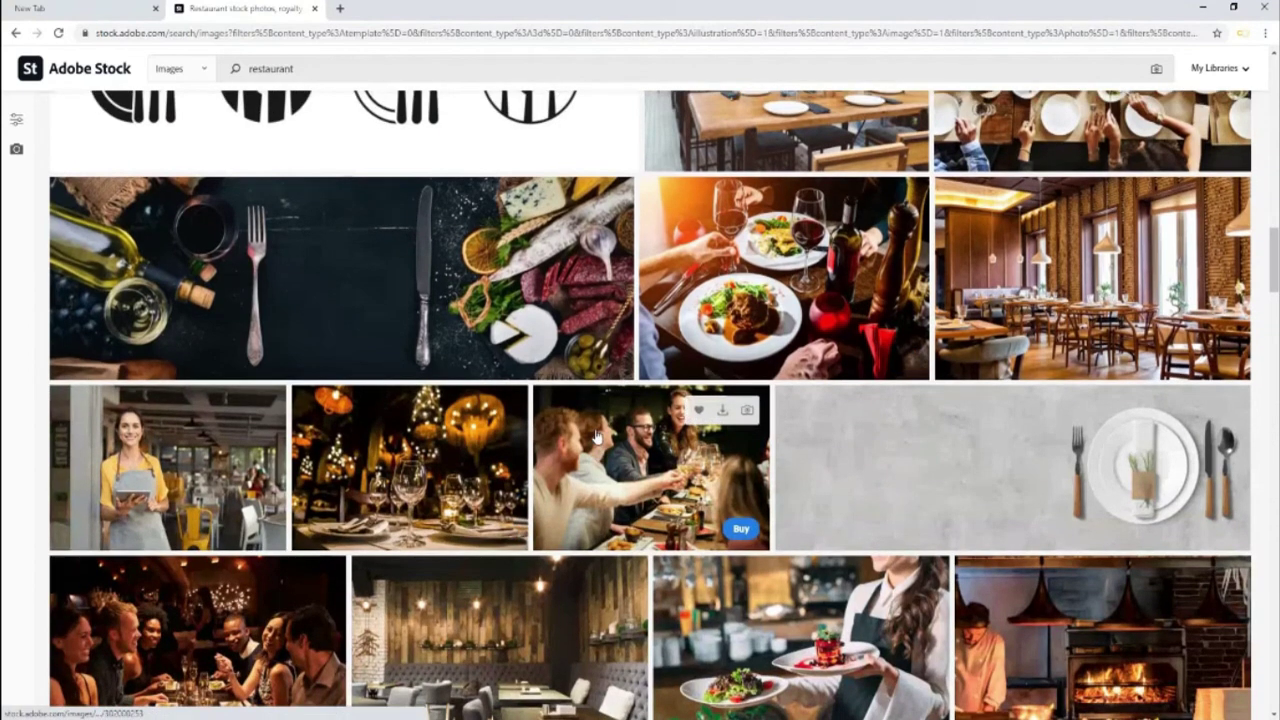
{"action": "scroll", "coordinate": [596, 436], "scroll_direction": "up", "scroll_amount": 3}
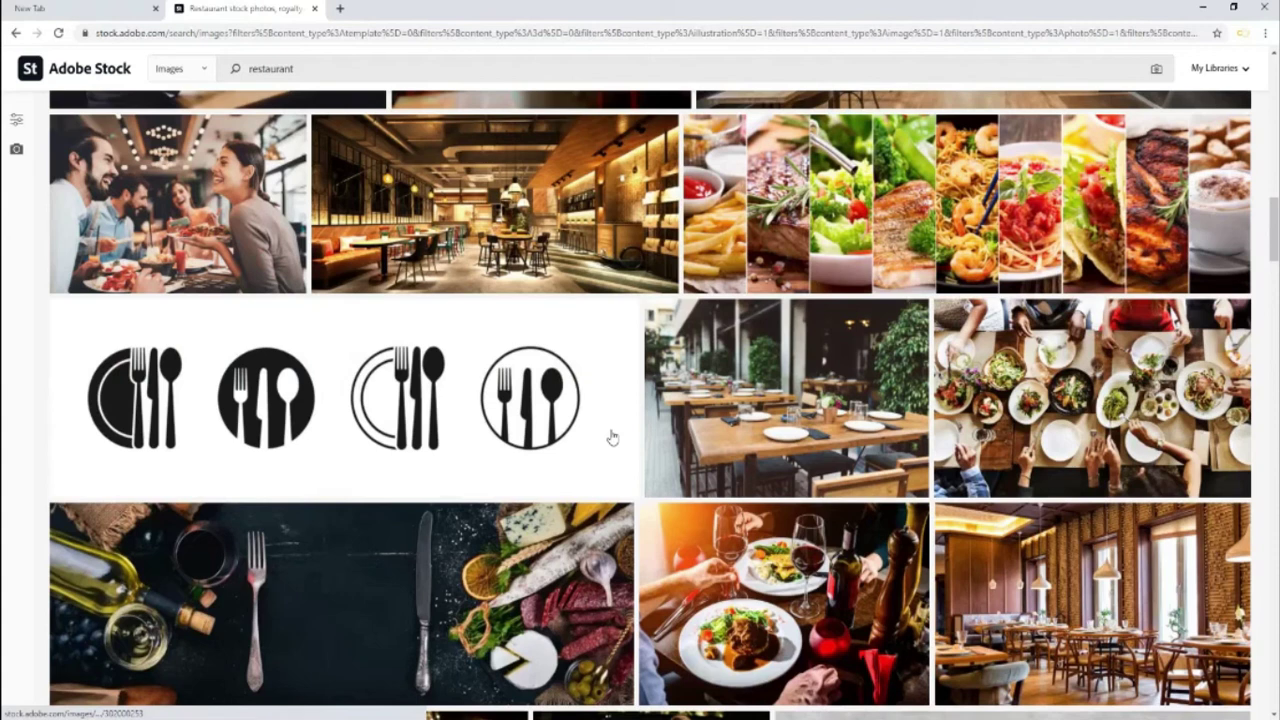
{"action": "left_click", "coordinate": [16, 119]}
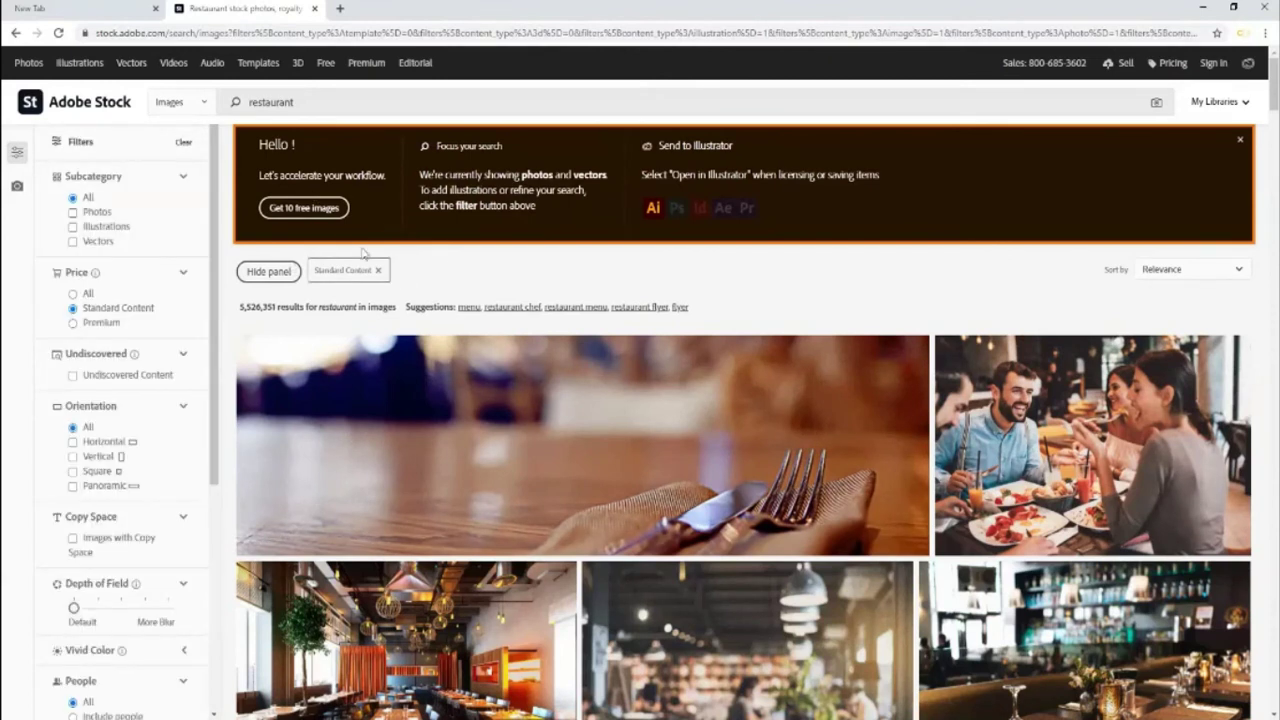
Step: Switch the restaurant search to Videos and browse the 406,568 clip results
{"action": "left_click", "coordinate": [204, 108]}
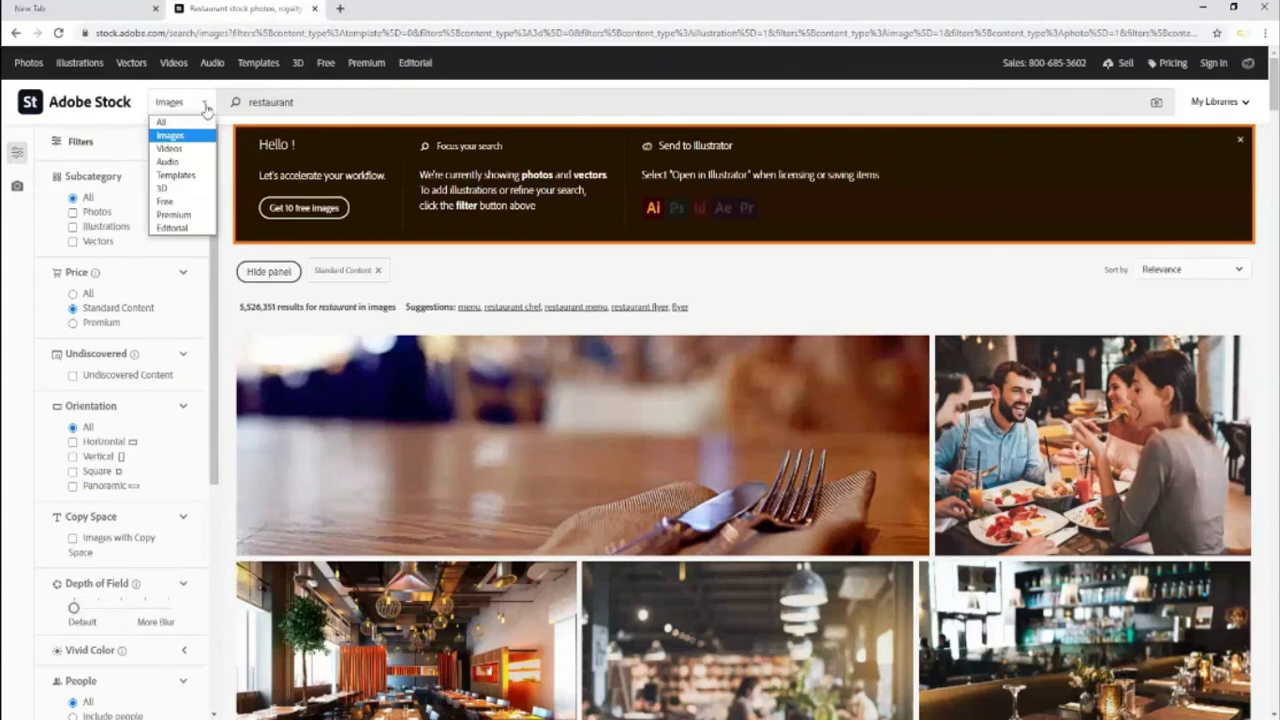
{"action": "left_click", "coordinate": [172, 148]}
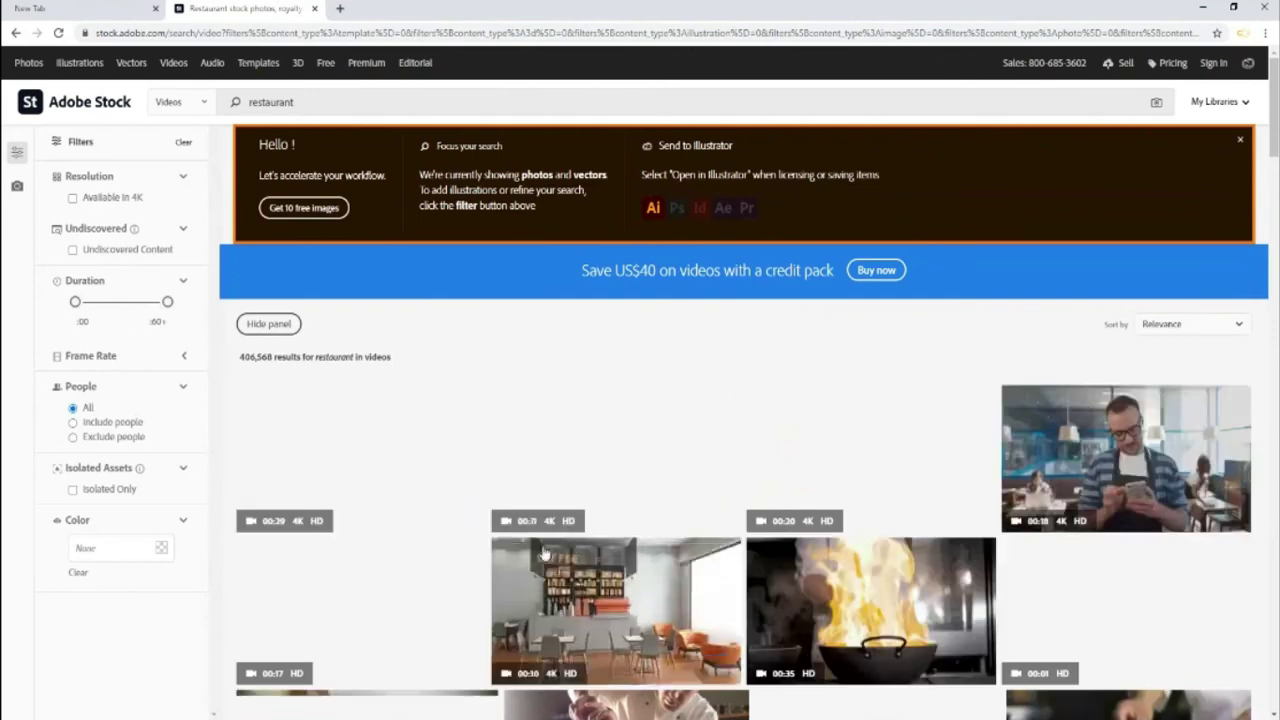
{"action": "scroll", "coordinate": [900, 630], "scroll_direction": "down", "scroll_amount": 2}
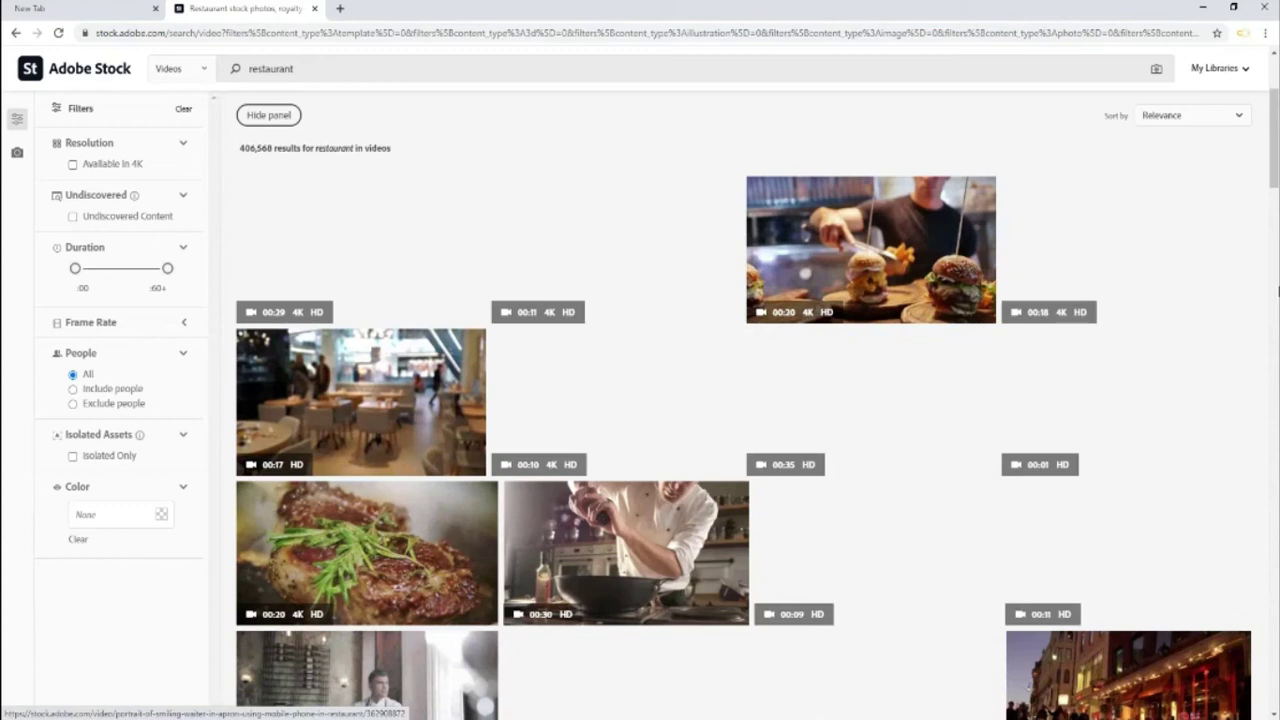
{"action": "scroll", "coordinate": [1278, 290], "scroll_direction": "up", "scroll_amount": 2}
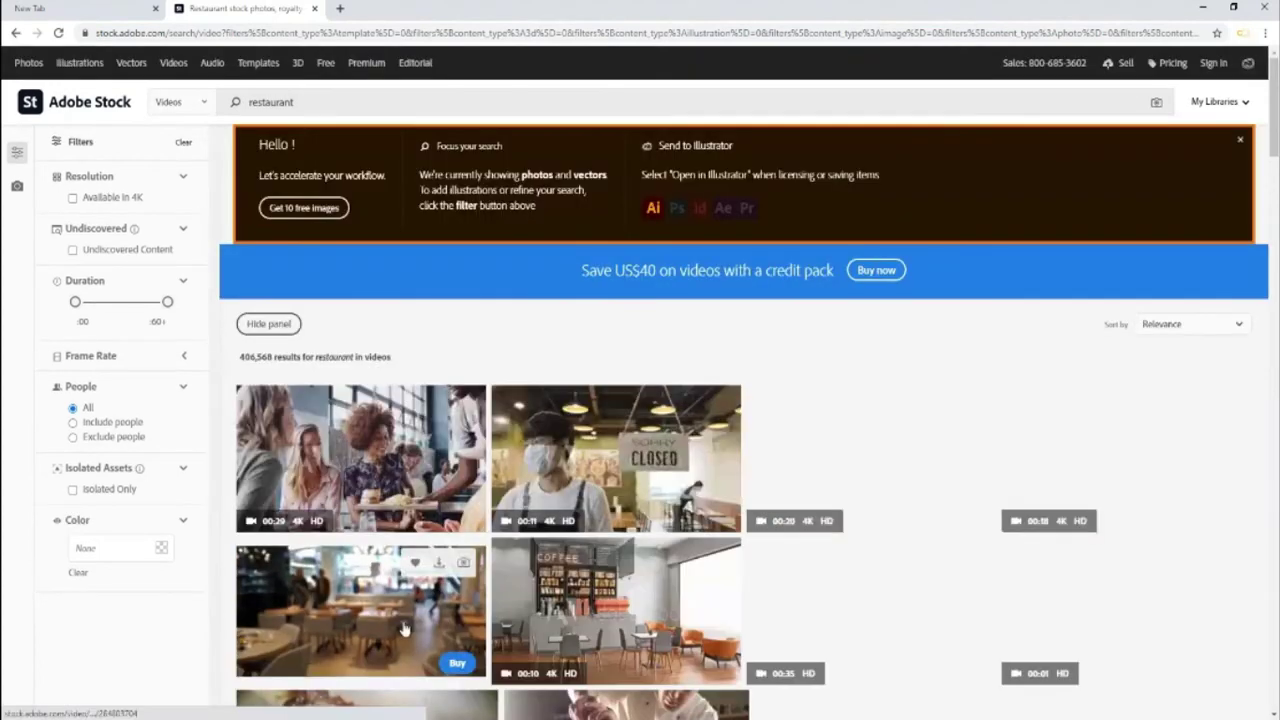
{"action": "scroll", "coordinate": [1276, 447], "scroll_direction": "down", "scroll_amount": 1}
{"action": "scroll", "coordinate": [1276, 447], "scroll_direction": "down", "scroll_amount": 1}
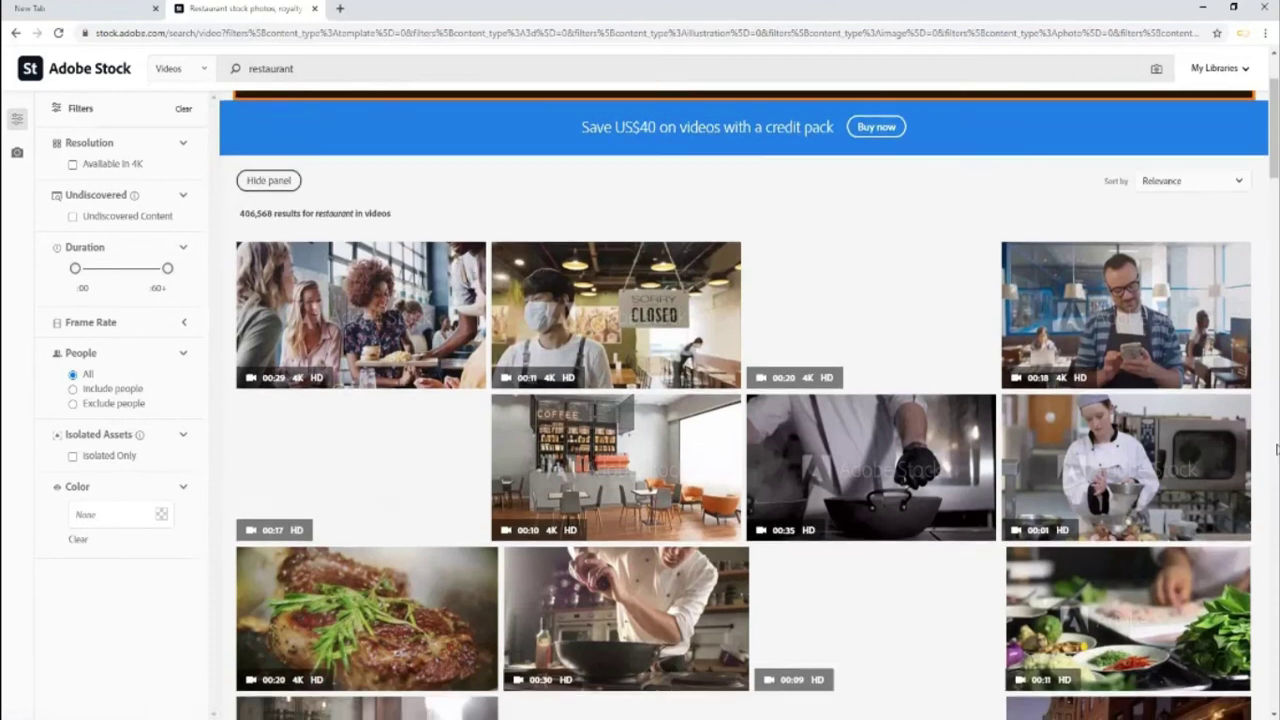
{"action": "scroll", "coordinate": [1276, 448], "scroll_direction": "down", "scroll_amount": 1}
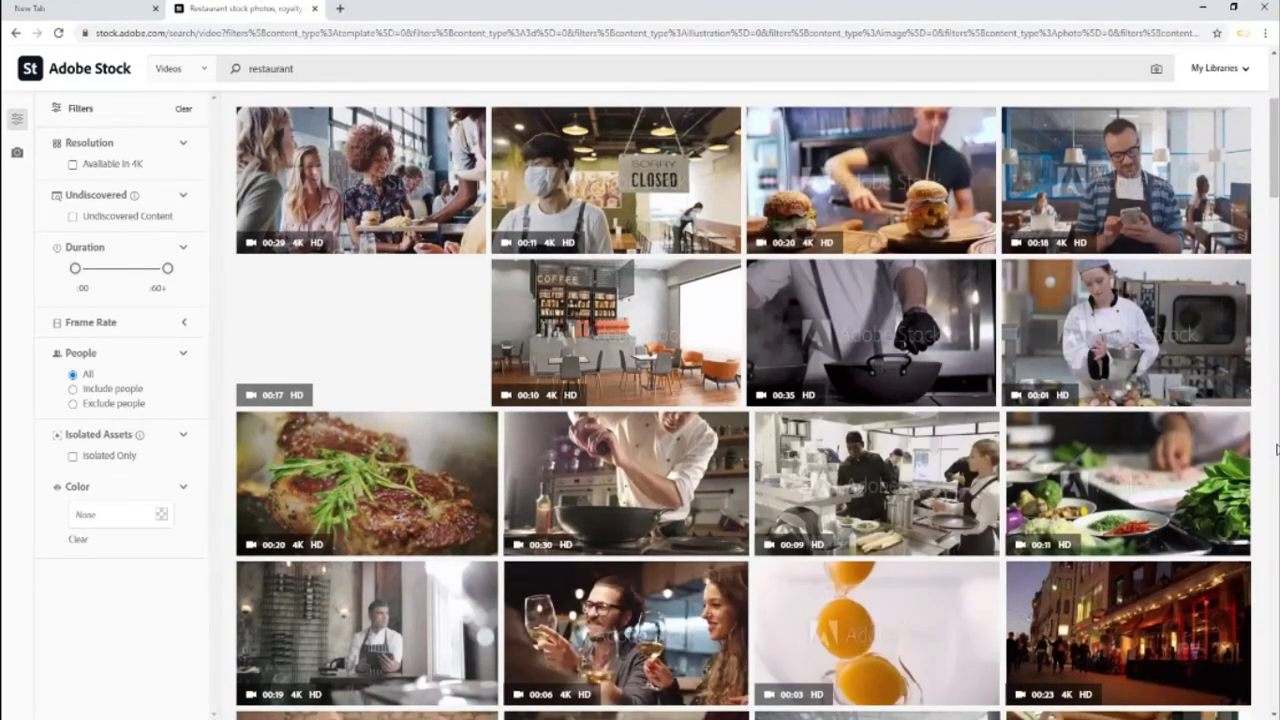
{"action": "scroll", "coordinate": [1276, 450], "scroll_direction": "down", "scroll_amount": 1}
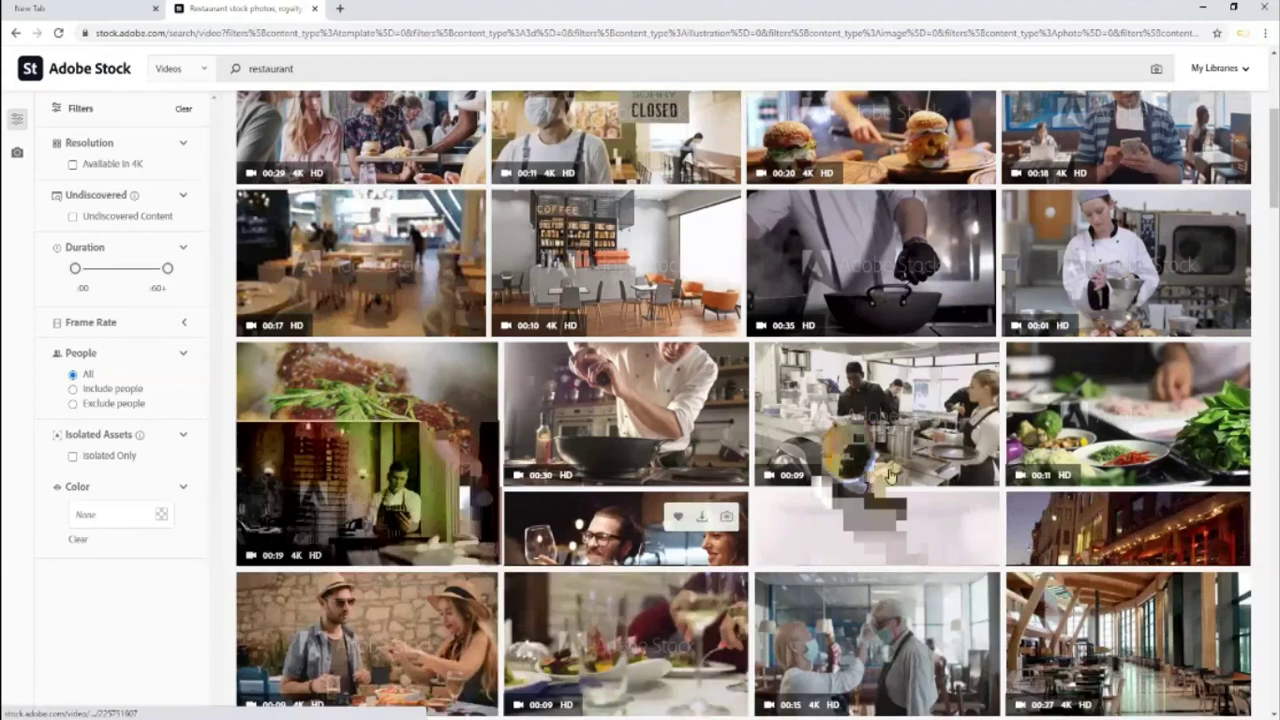
{"action": "mouse_move", "coordinate": [626, 483]}
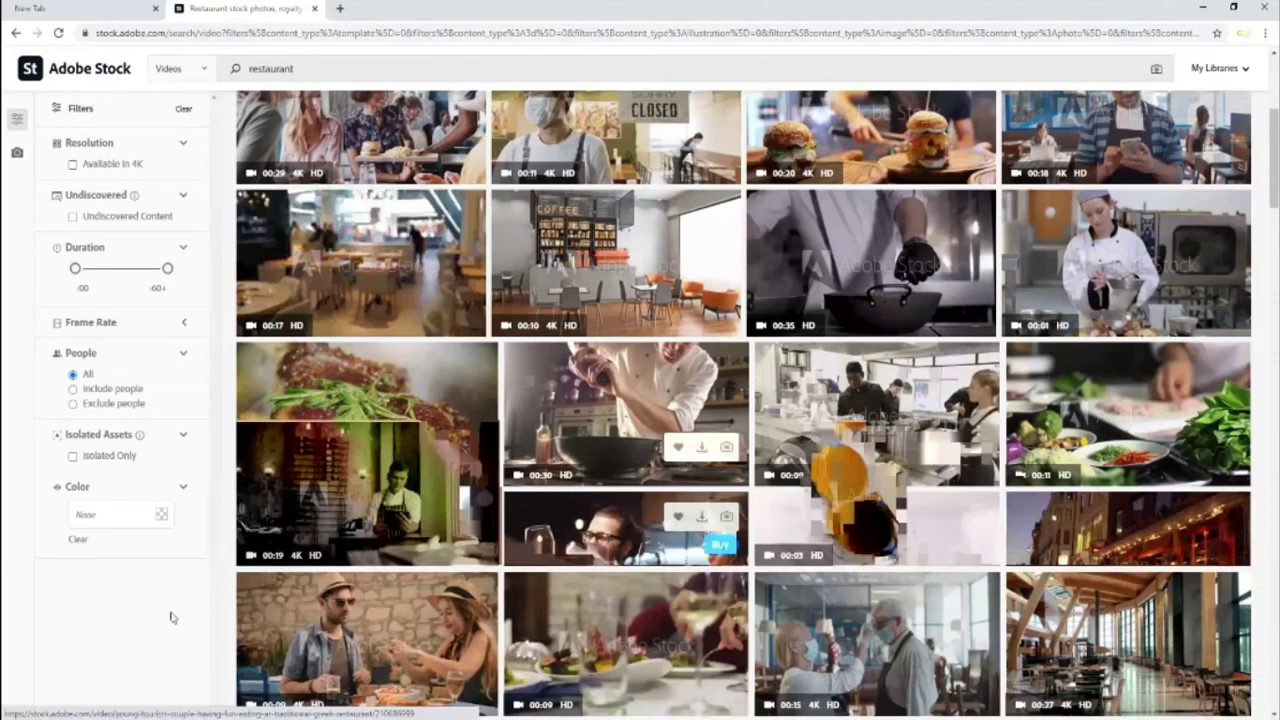
{"action": "scroll", "coordinate": [172, 617], "scroll_direction": "up", "scroll_amount": 2}
{"action": "scroll", "coordinate": [714, 600], "scroll_direction": "up", "scroll_amount": 2}
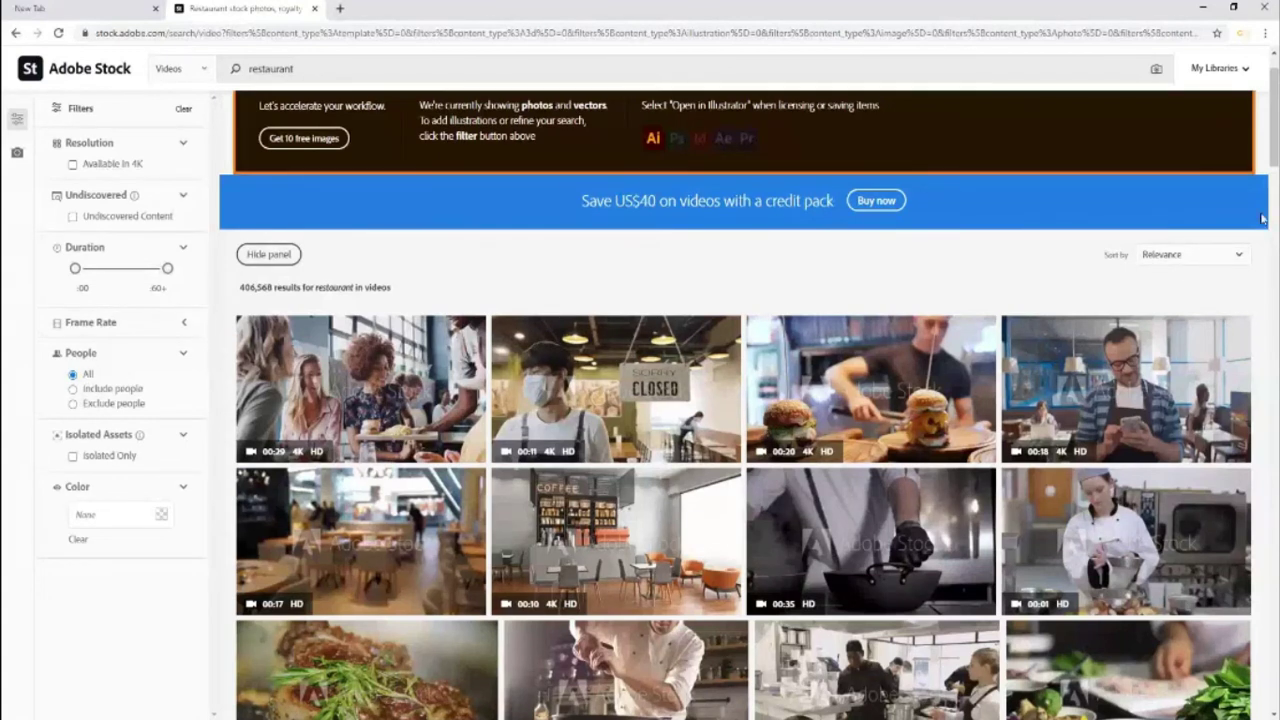
{"action": "scroll", "coordinate": [1273, 150], "scroll_direction": "up", "scroll_amount": 1}
{"action": "scroll", "coordinate": [1274, 118], "scroll_direction": "up", "scroll_amount": 2}
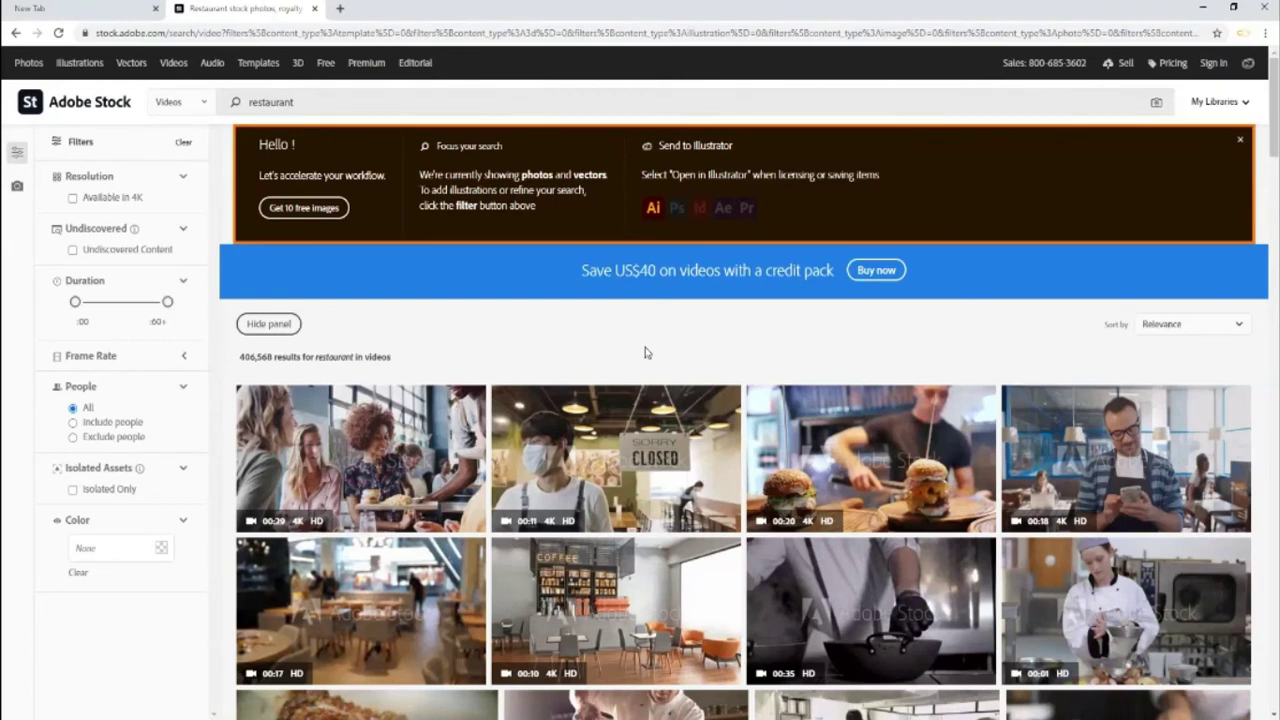
Step: Open the Envato Elements homepage in a new tab via a Google search, then return to Adobe Stock
{"action": "left_click", "coordinate": [339, 8]}
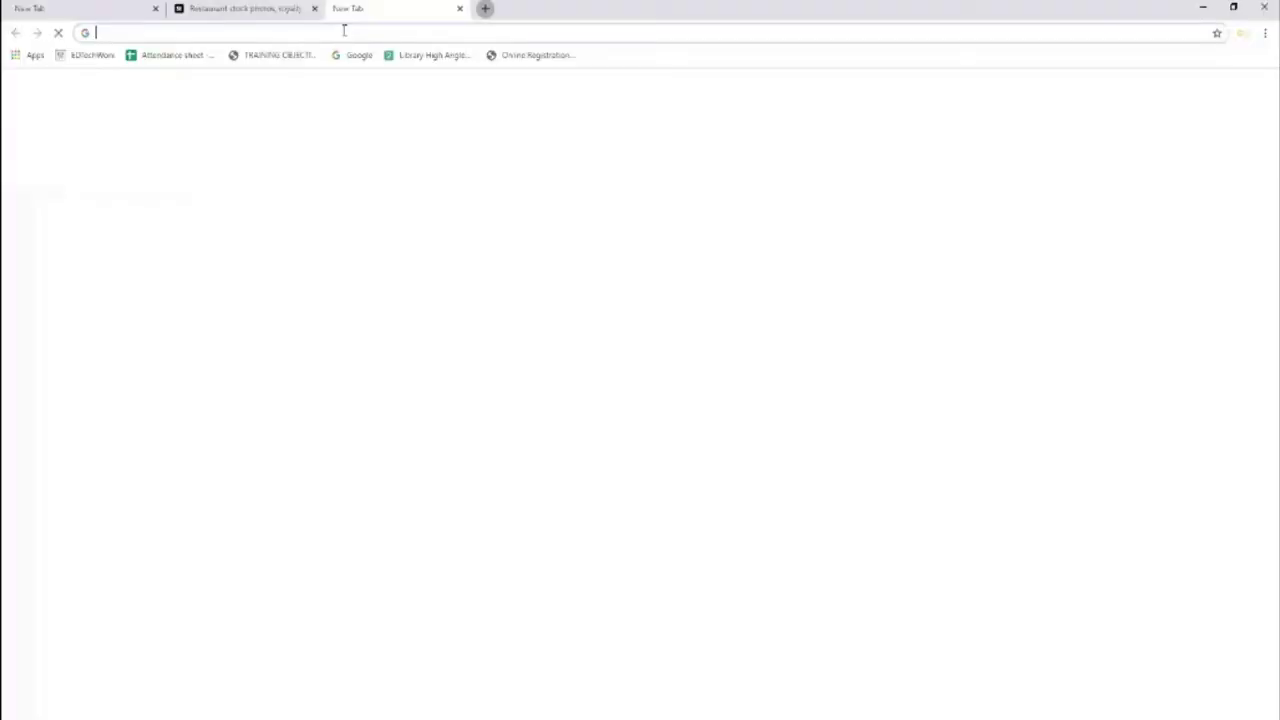
{"action": "type", "text": "enva"}
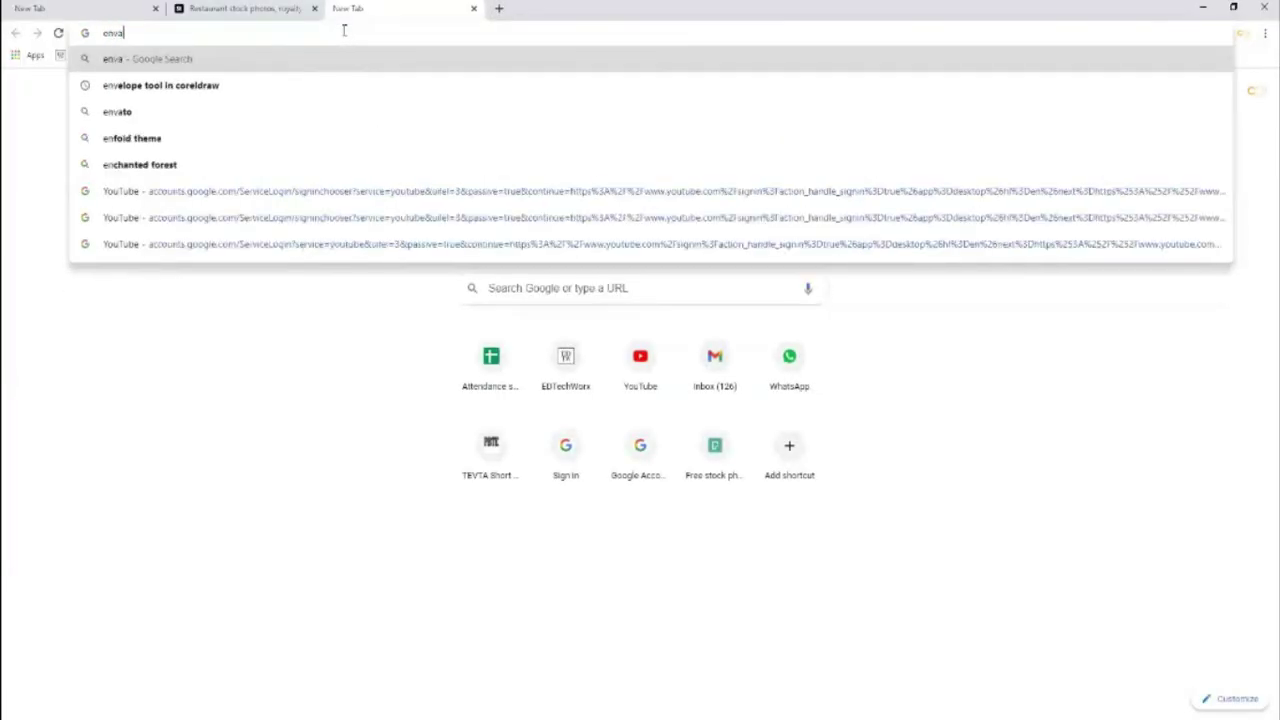
{"action": "type", "text": "nto"}
{"action": "key", "text": "Return"}
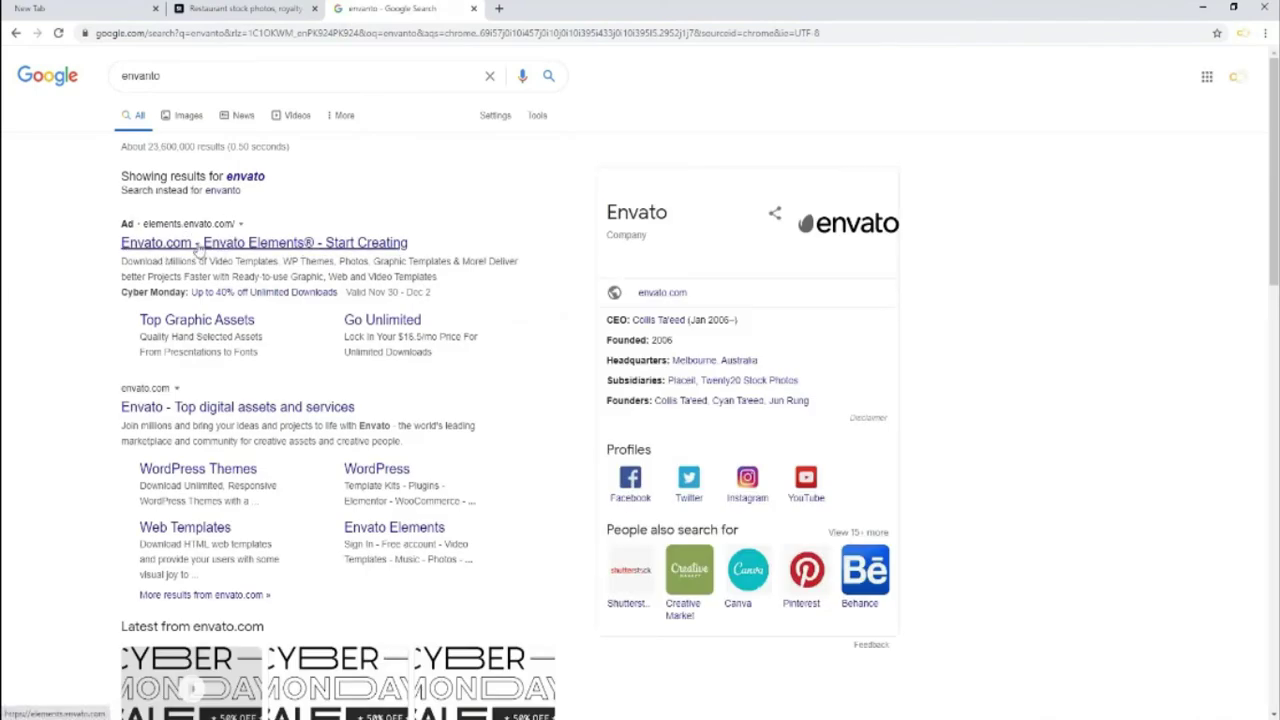
{"action": "left_click", "coordinate": [197, 247]}
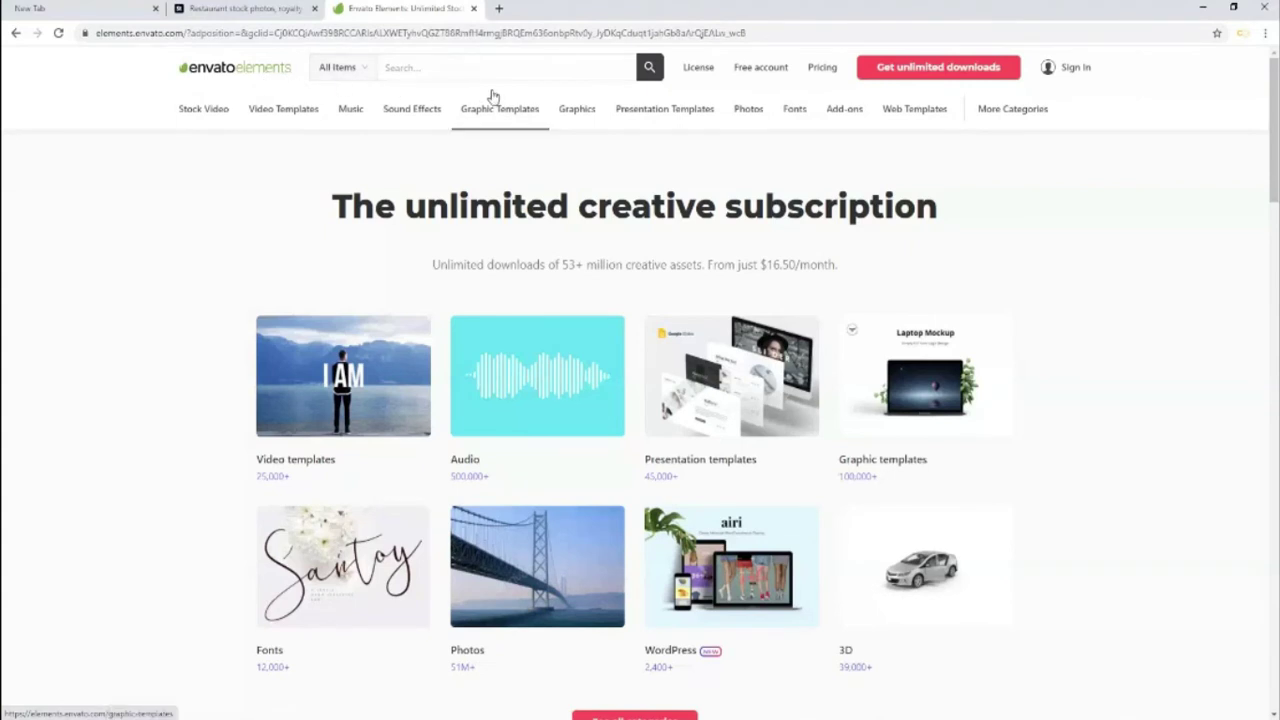
{"action": "scroll", "coordinate": [566, 523], "scroll_direction": "down", "scroll_amount": 1}
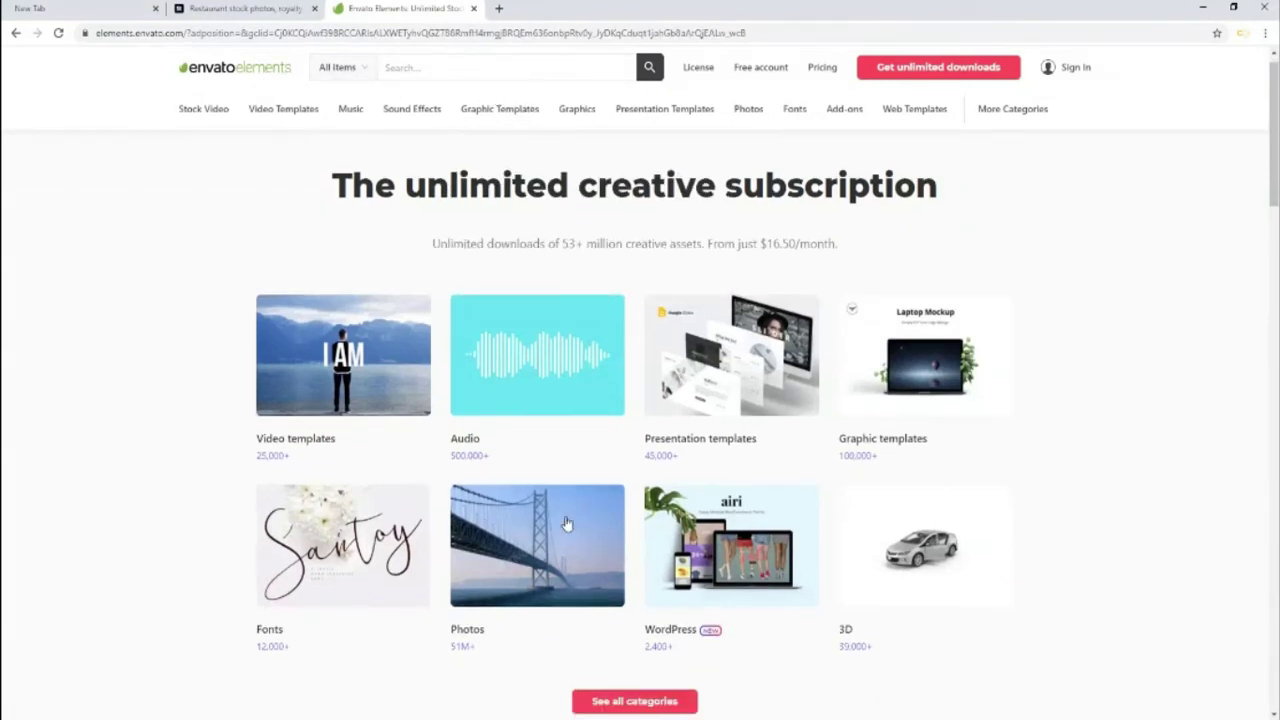
{"action": "scroll", "coordinate": [566, 523], "scroll_direction": "up", "scroll_amount": 1}
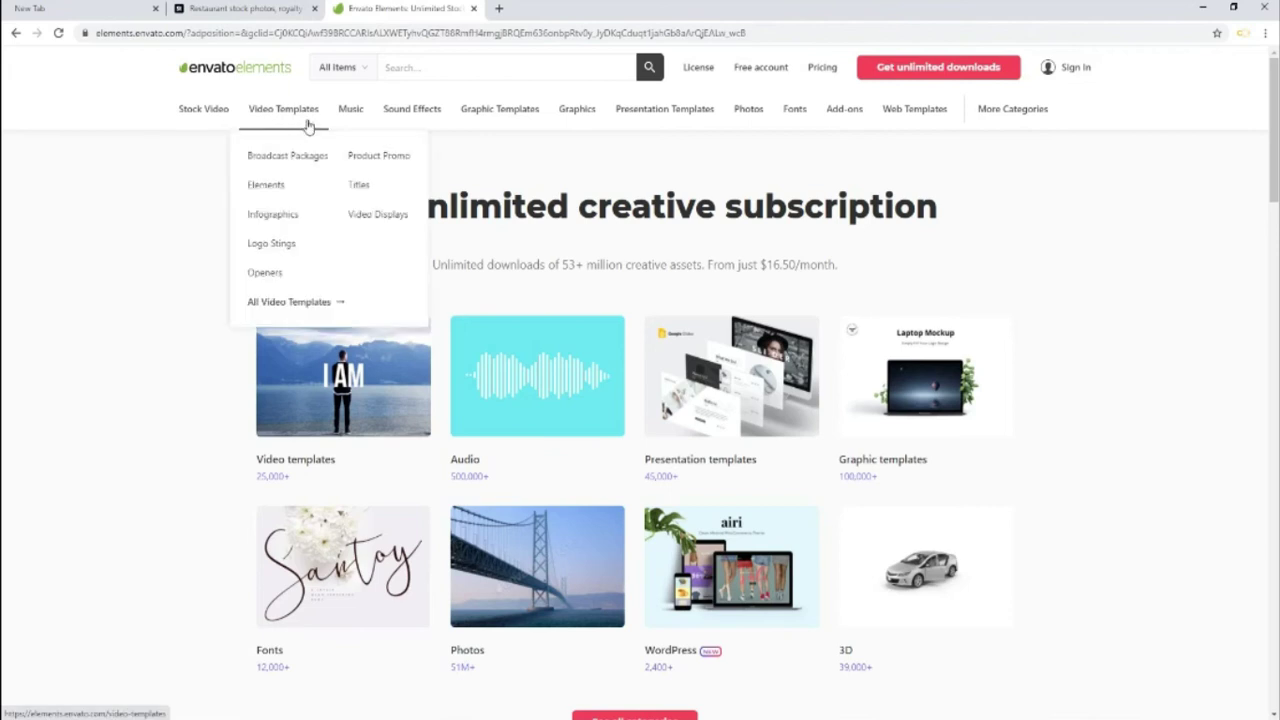
{"action": "mouse_move", "coordinate": [222, 9]}
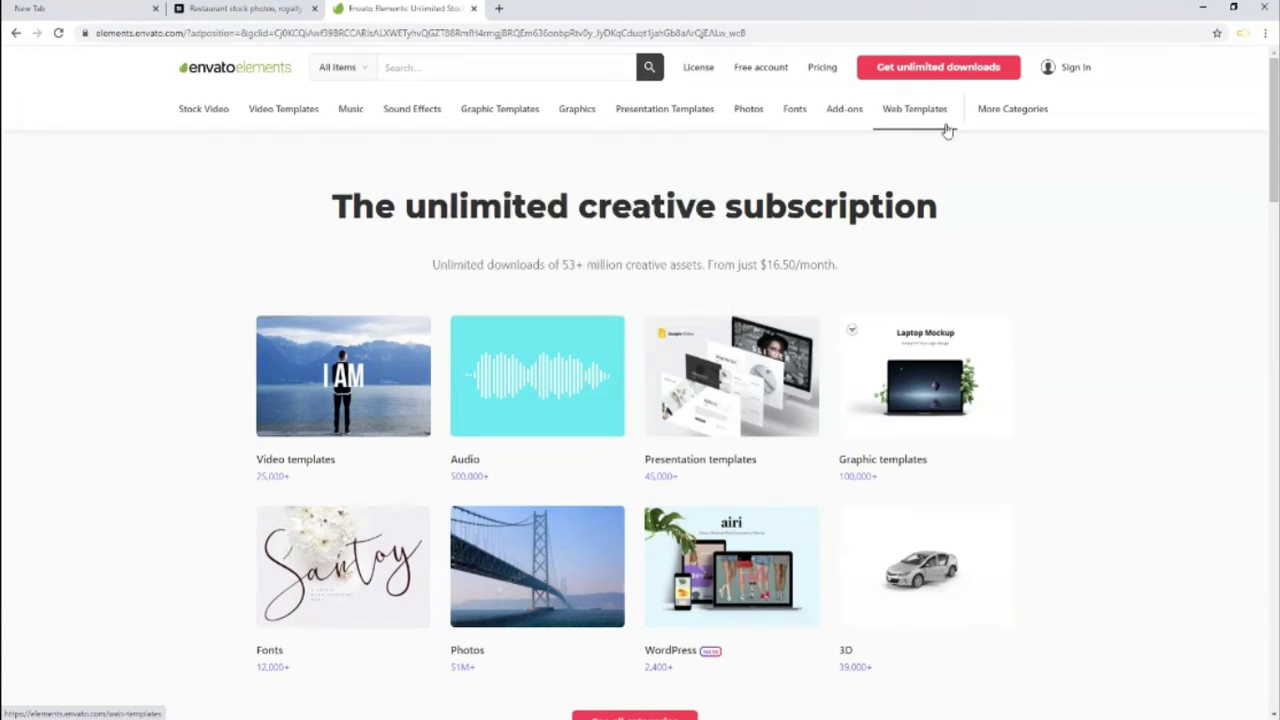
{"action": "left_click", "coordinate": [224, 12]}
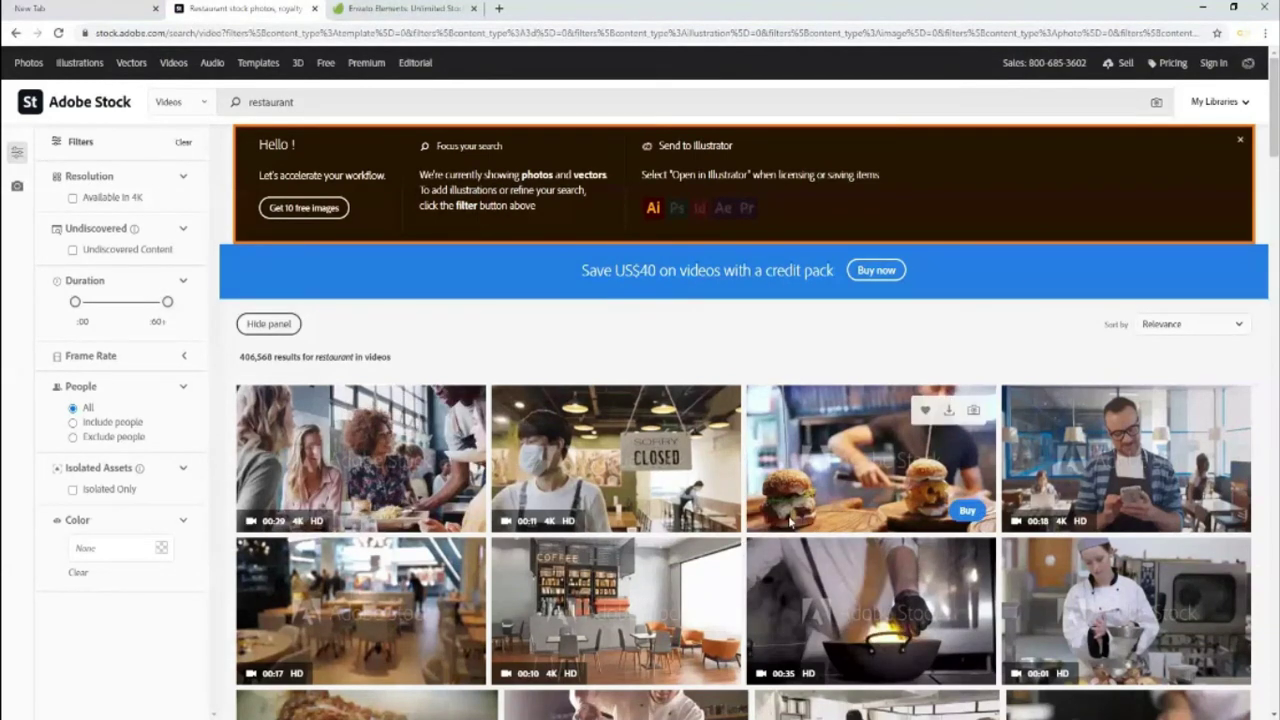
{"action": "mouse_move", "coordinate": [360, 458]}
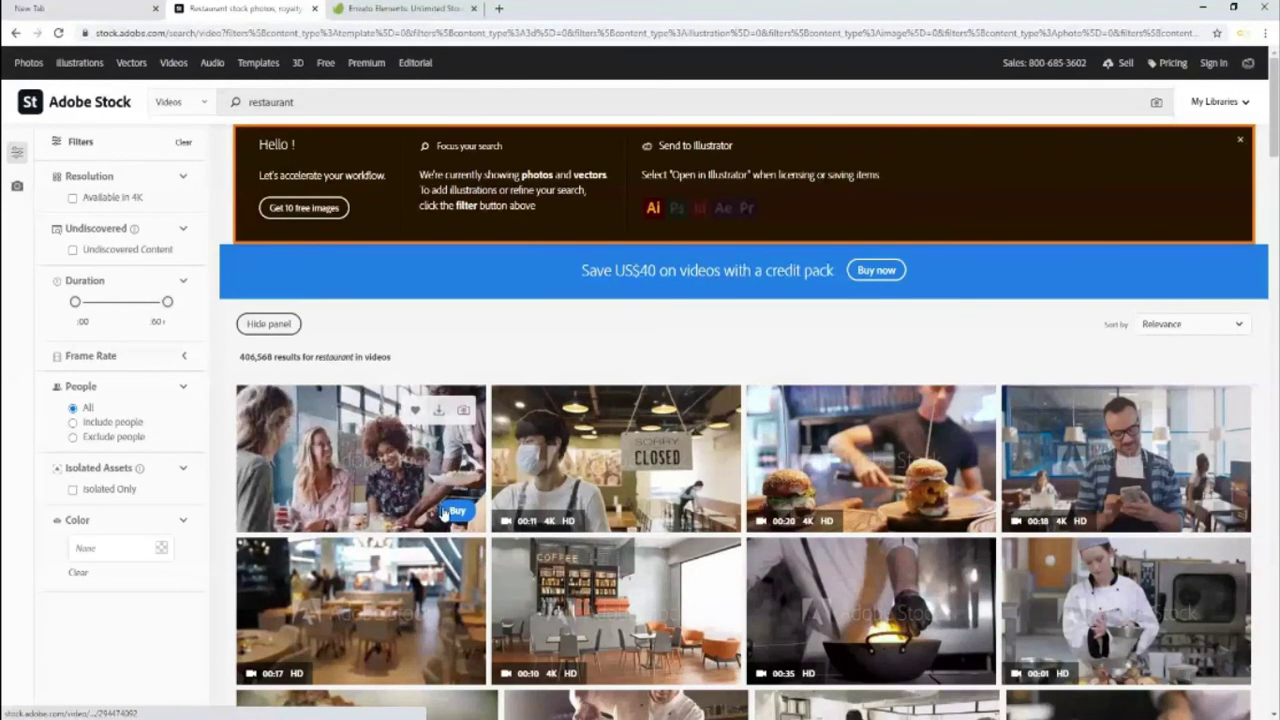
Step: Switch the 'restaurant' search from 406,568 video clips to Templates
{"action": "scroll", "coordinate": [55, 455], "scroll_direction": "down", "scroll_amount": 3}
{"action": "scroll", "coordinate": [400, 480], "scroll_direction": "up", "scroll_amount": 3}
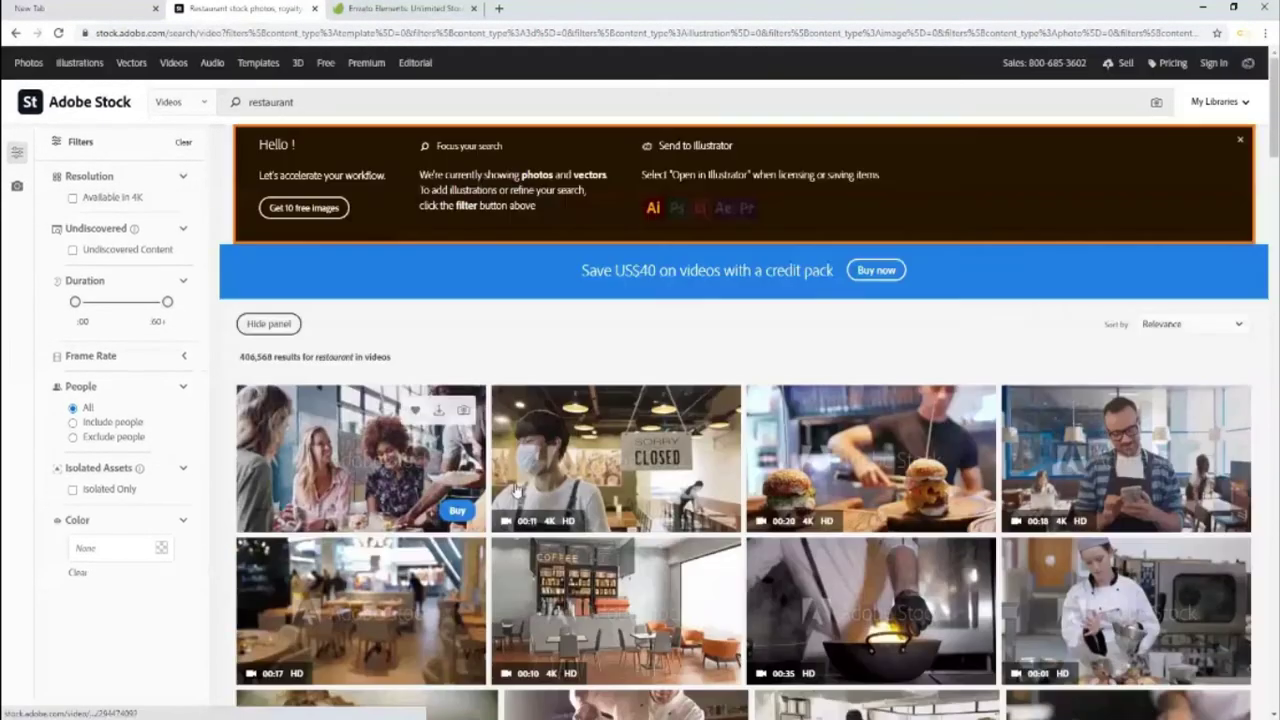
{"action": "scroll", "coordinate": [812, 428], "scroll_direction": "down", "scroll_amount": 1}
{"action": "scroll", "coordinate": [812, 428], "scroll_direction": "down", "scroll_amount": 4}
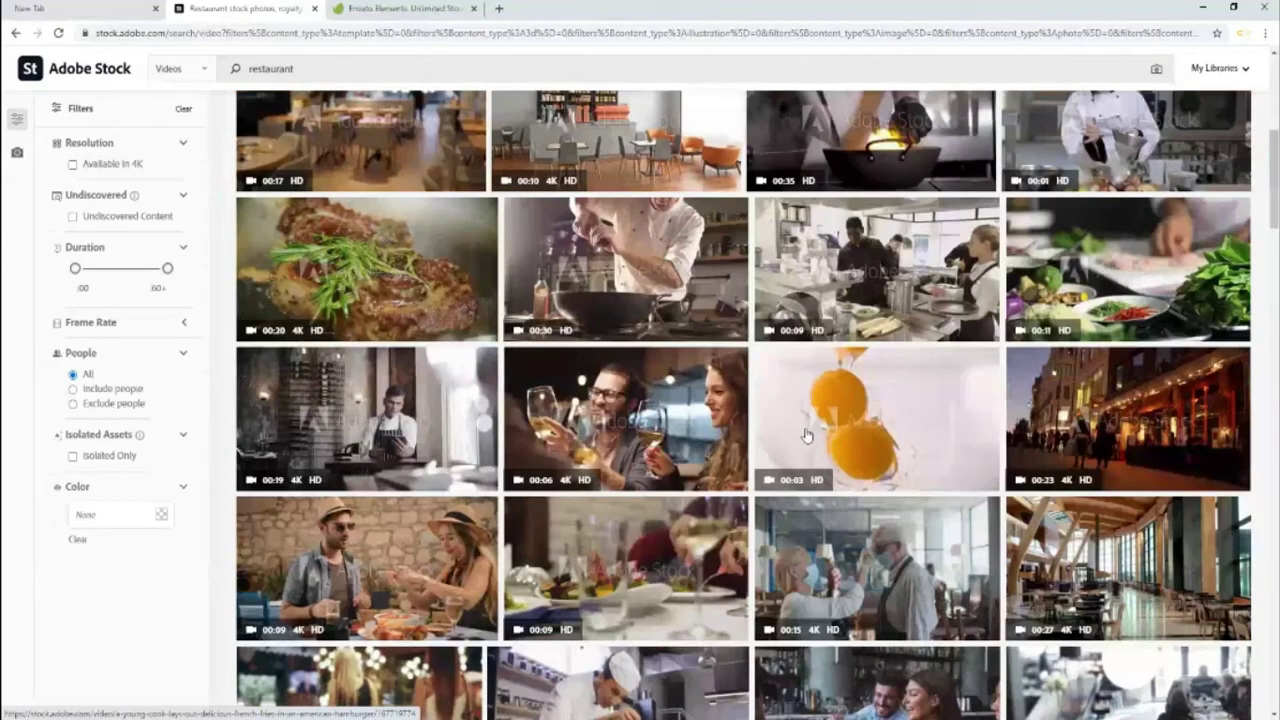
{"action": "scroll", "coordinate": [806, 435], "scroll_direction": "down", "scroll_amount": 5}
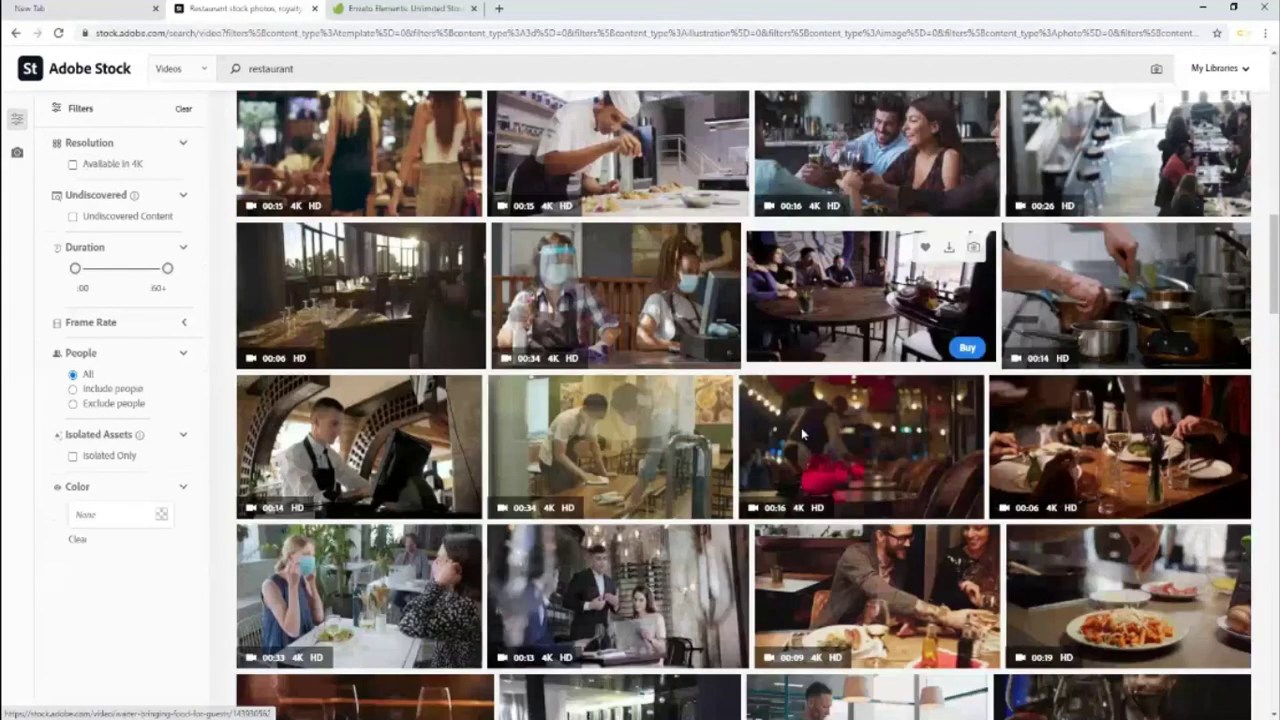
{"action": "scroll", "coordinate": [802, 432], "scroll_direction": "down", "scroll_amount": 4}
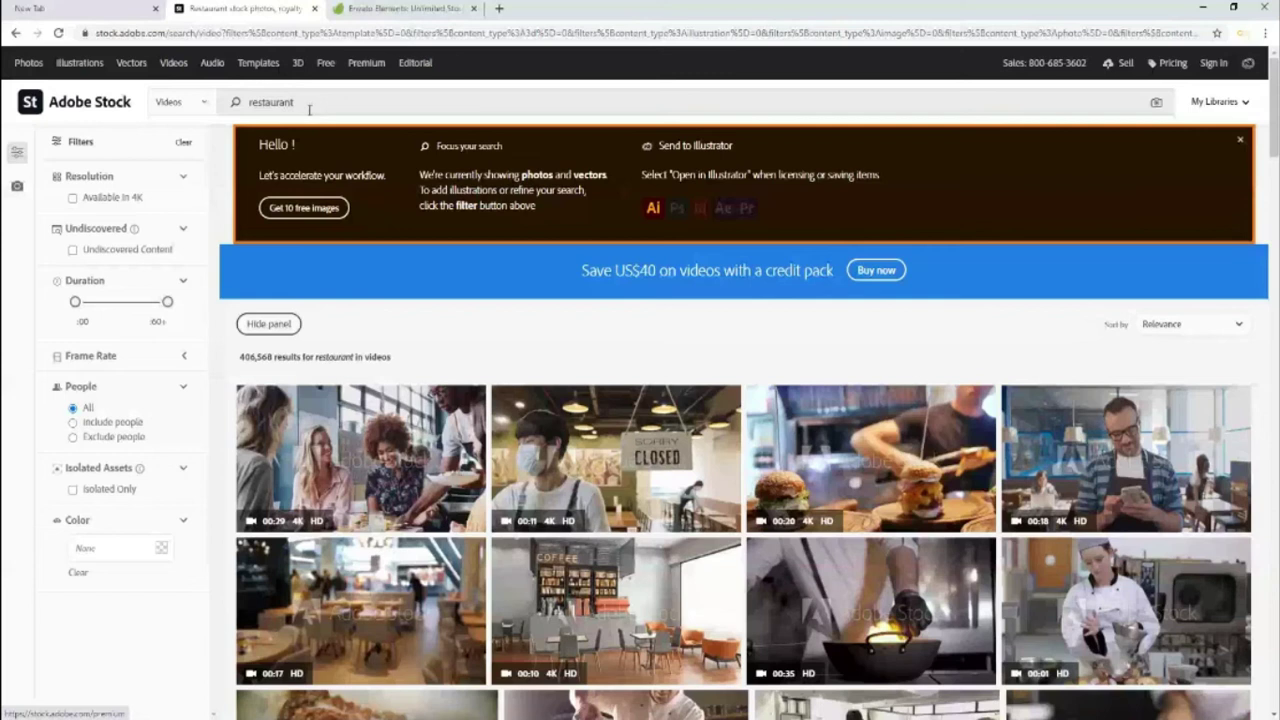
{"action": "left_click", "coordinate": [309, 106]}
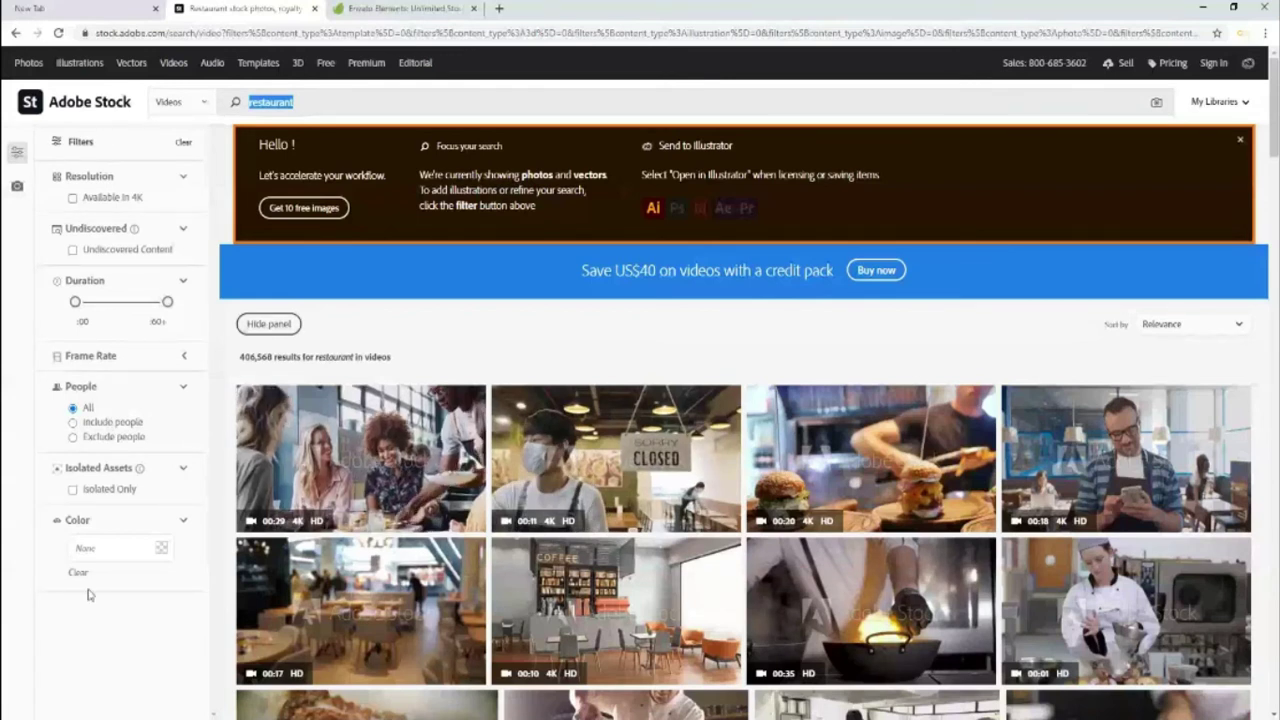
{"action": "left_click", "coordinate": [199, 102]}
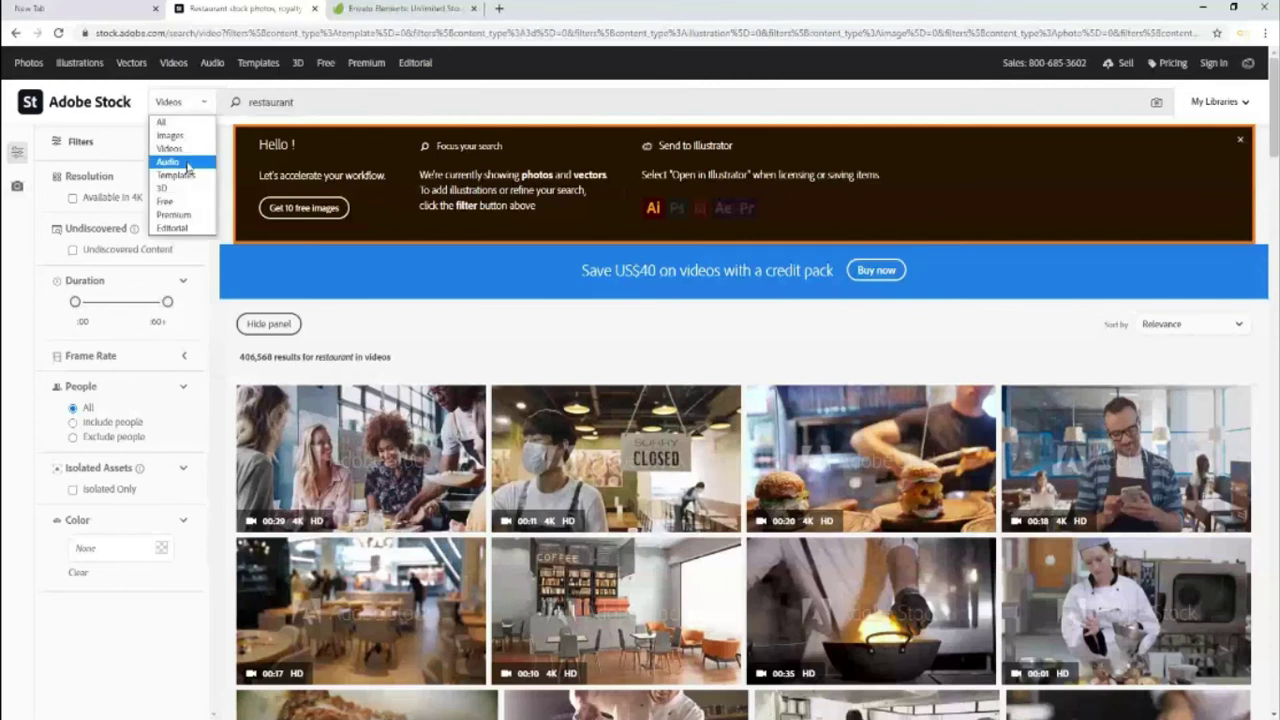
{"action": "left_click", "coordinate": [168, 161]}
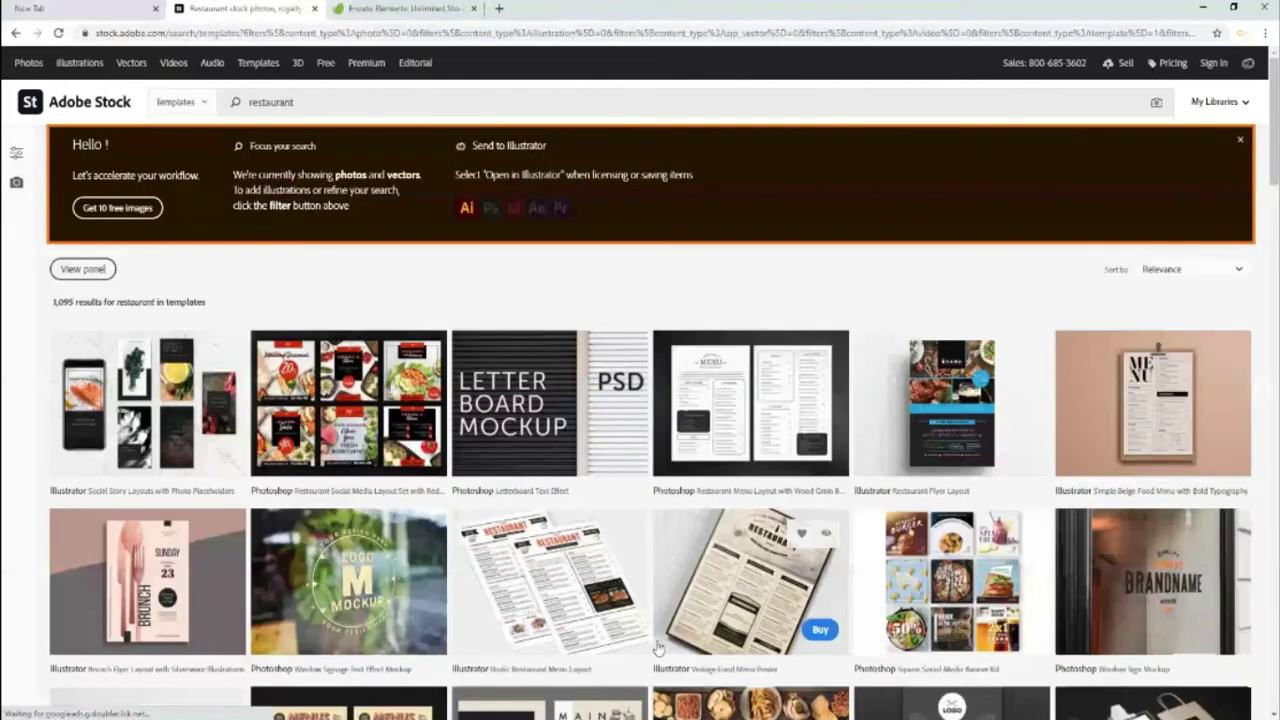
Step: Open the Restaurant Social Media Layout Set template in a new tab and preview it larger
{"action": "right_click", "coordinate": [289, 374]}
{"action": "left_click", "coordinate": [330, 386]}
{"action": "left_click", "coordinate": [383, 8]}
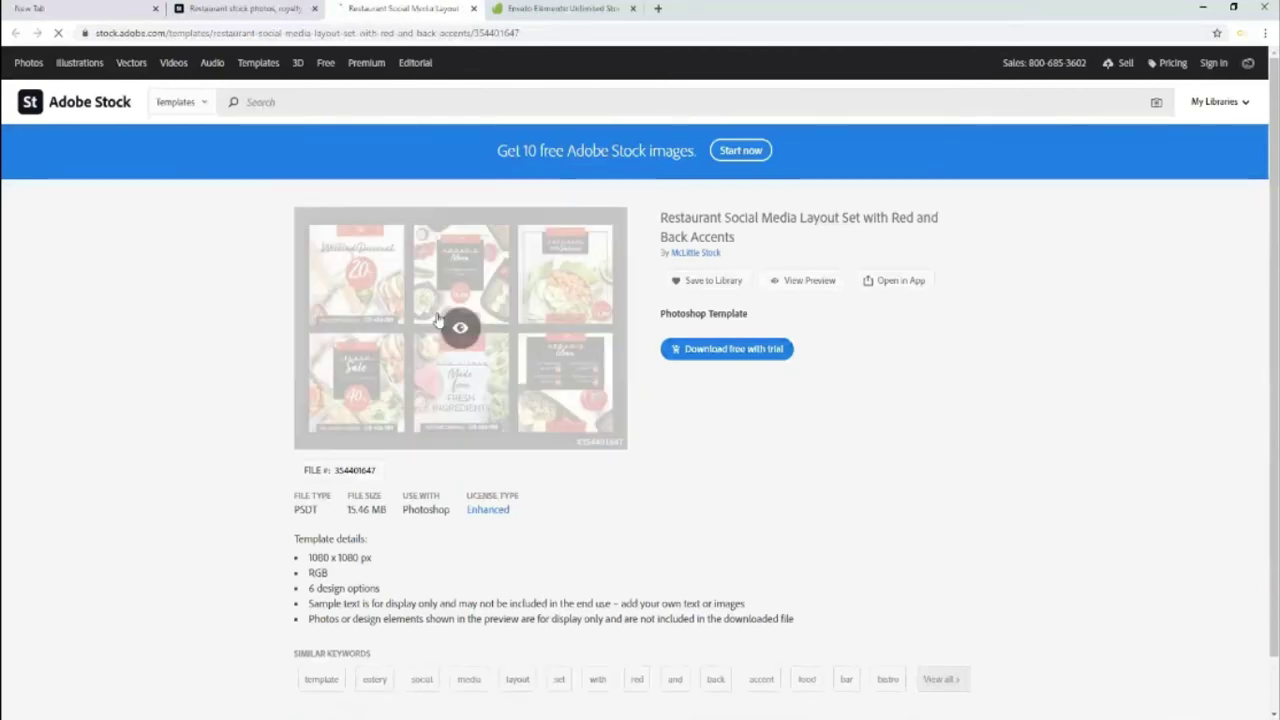
{"action": "left_click", "coordinate": [460, 330]}
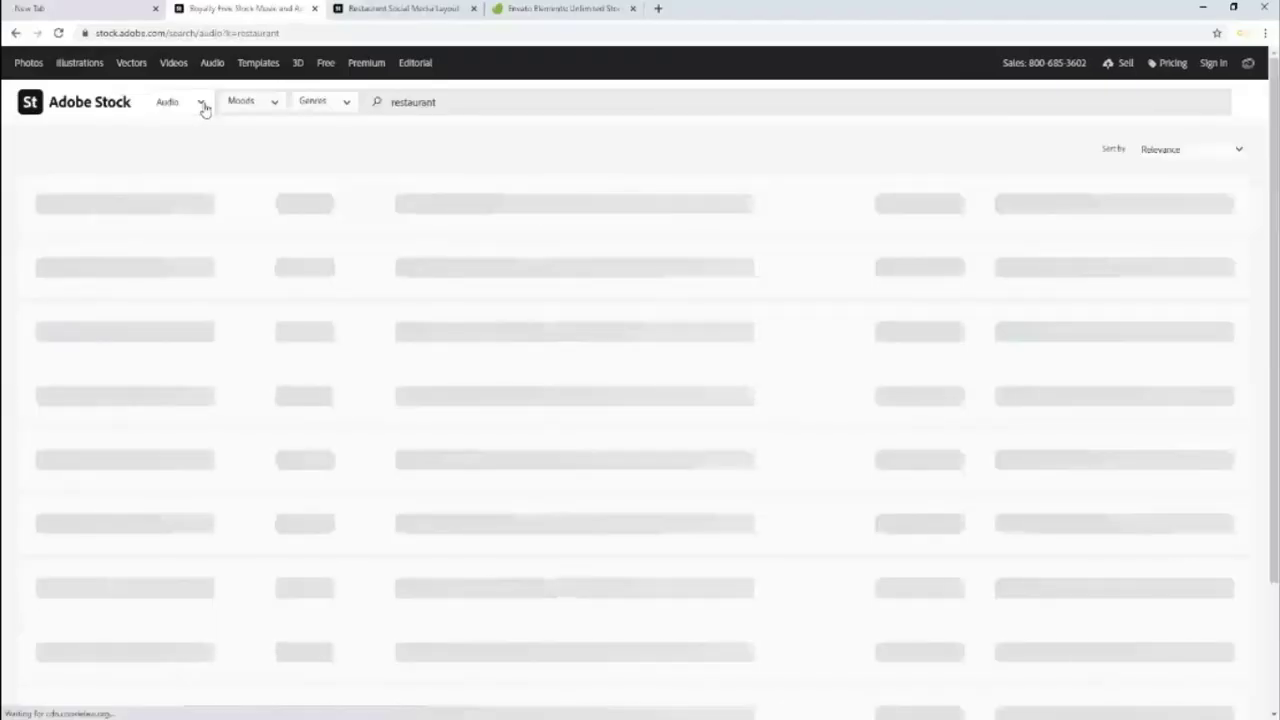
Step: Switch the restaurant search's content type from Audio to Templates
{"action": "left_click", "coordinate": [200, 103]}
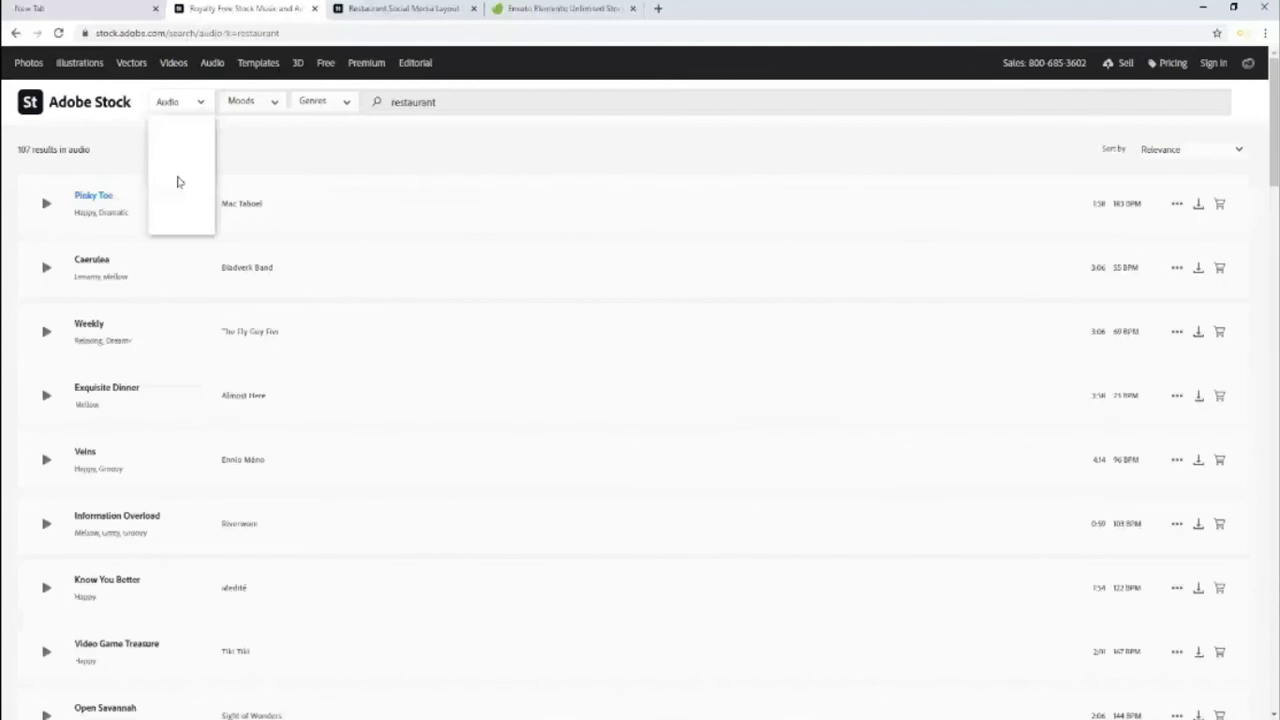
{"action": "left_click", "coordinate": [172, 172]}
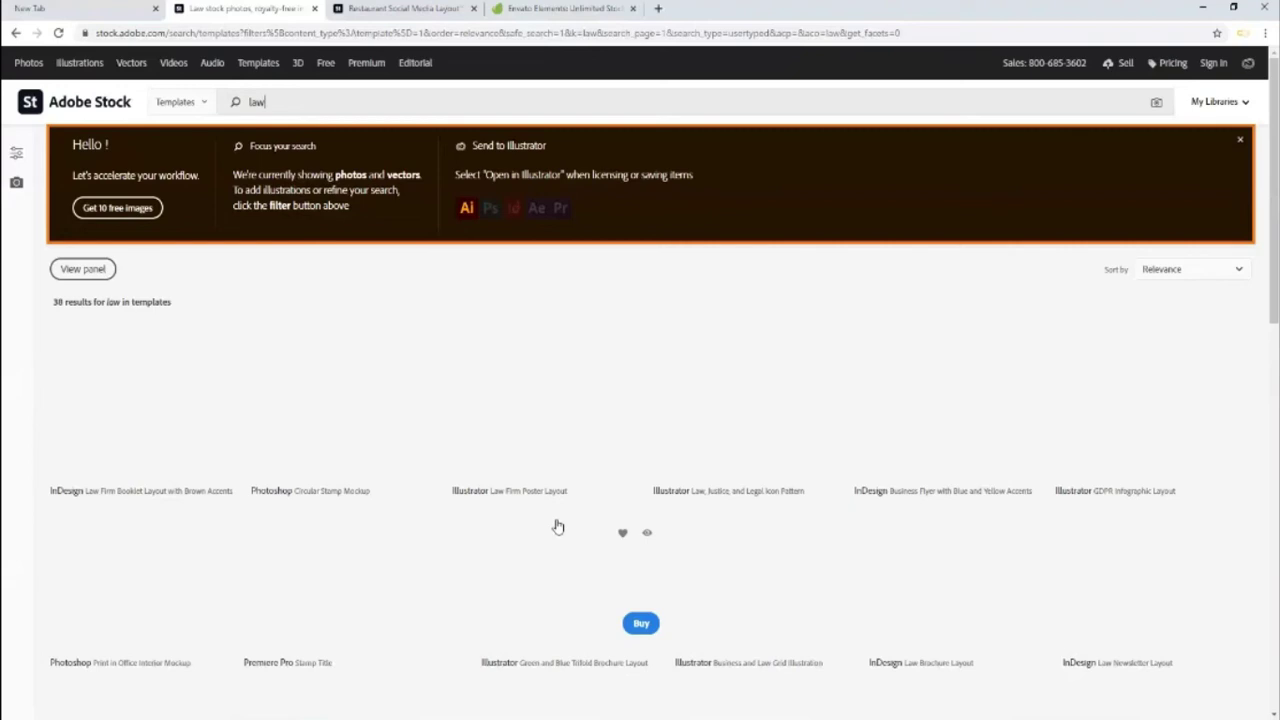
Step: Search the templates for 'education'
{"action": "scroll", "coordinate": [558, 527], "scroll_direction": "down", "scroll_amount": 3}
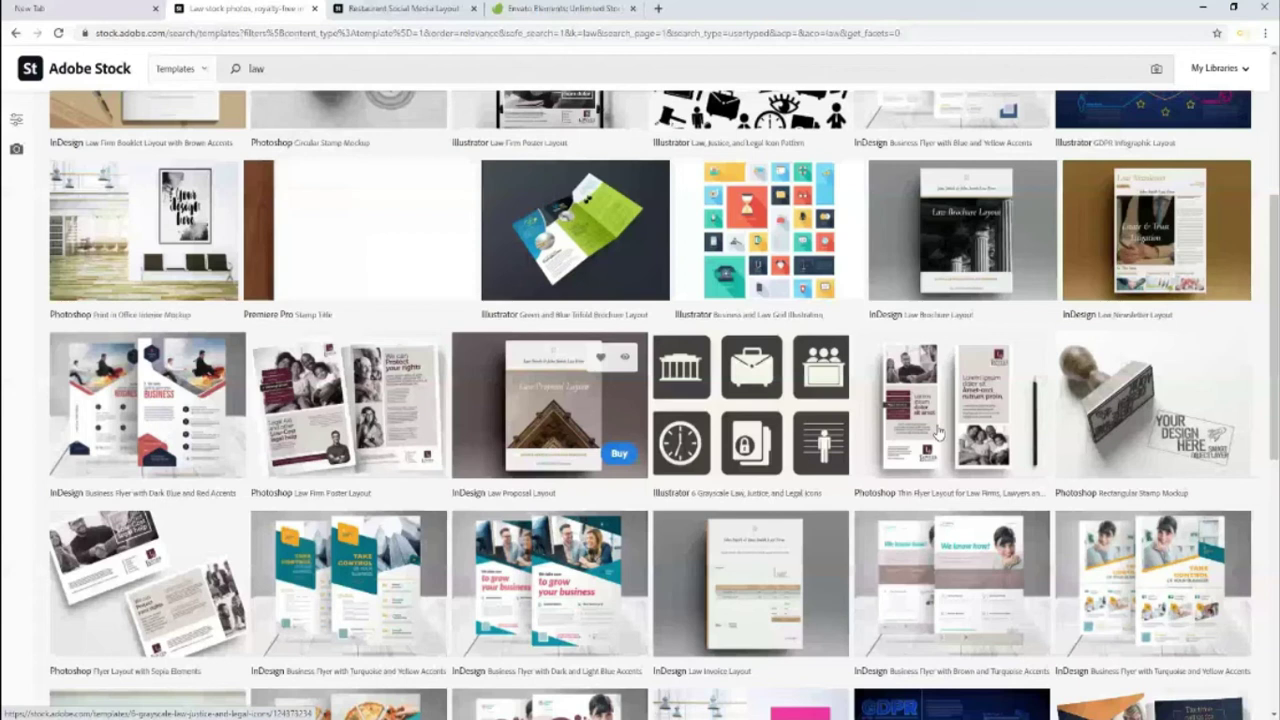
{"action": "type", "text": "tion"}
{"action": "key", "text": "Return"}
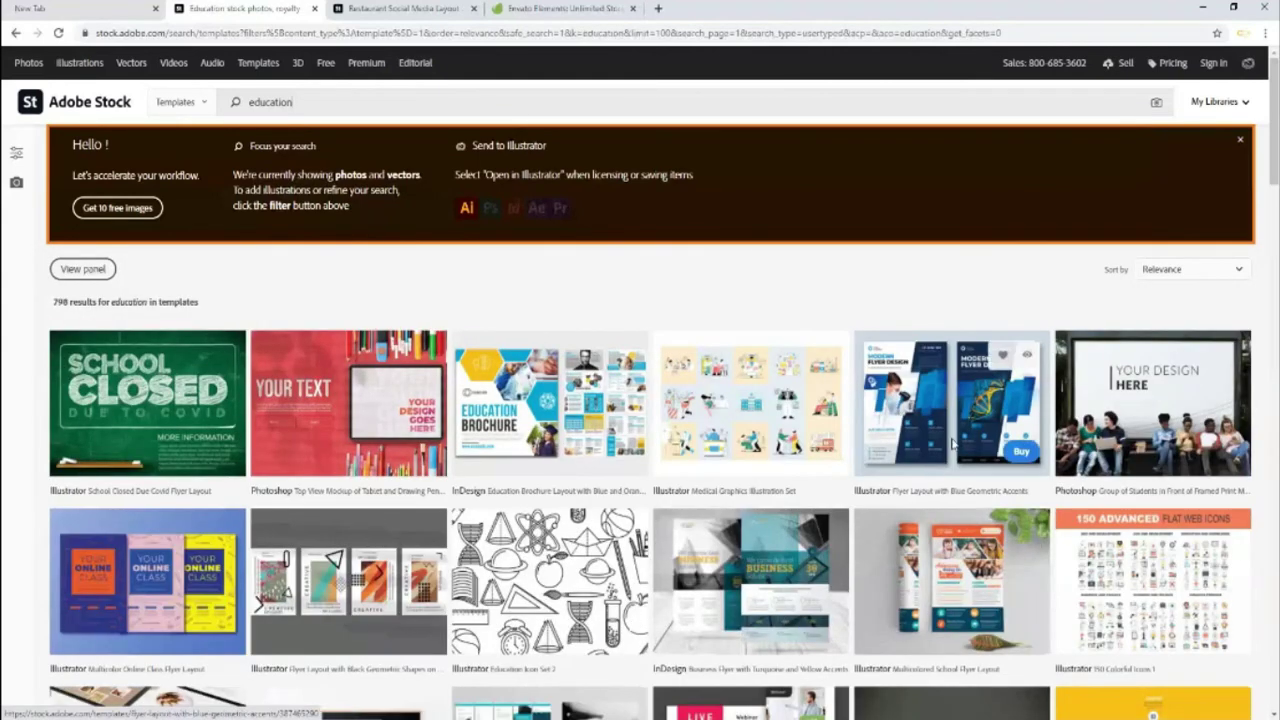
Step: Open the Flyer Layout with Blue Geometric Accents in a new tab, then browse the education results
{"action": "middle_click", "coordinate": [897, 368]}
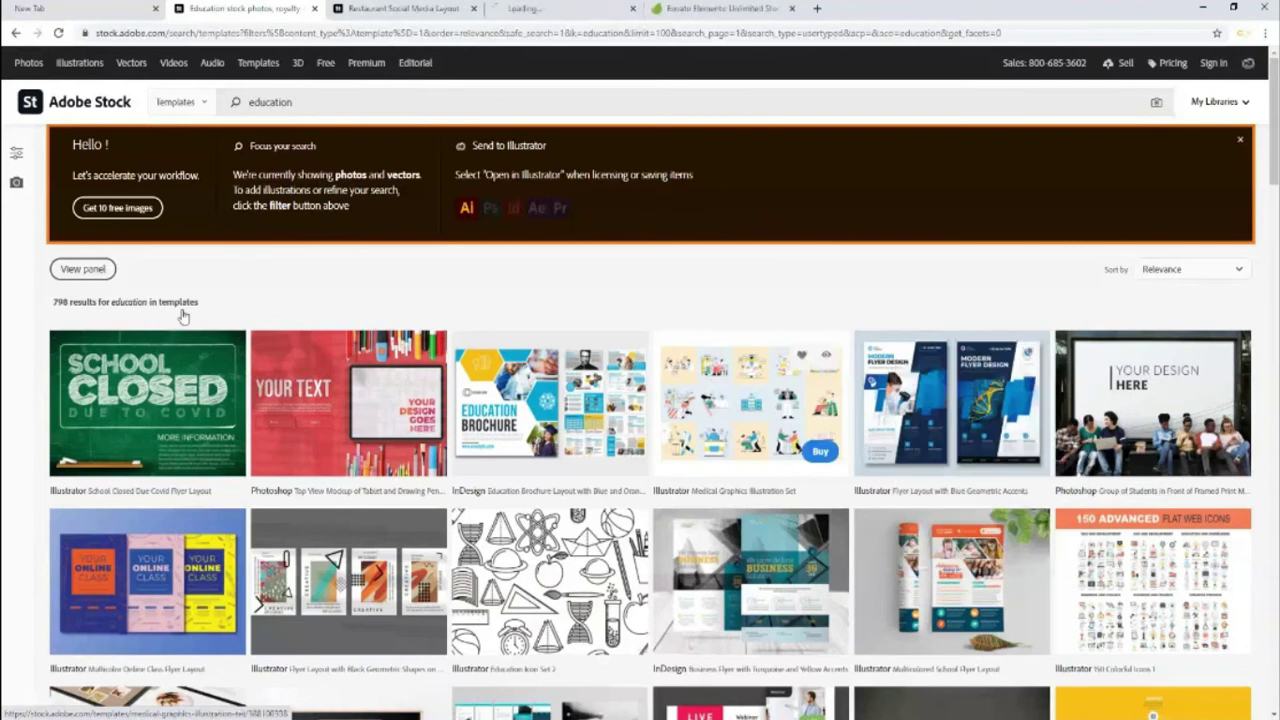
{"action": "key", "text": "ctrl+Tab"}
{"action": "key", "text": "ctrl+Tab"}
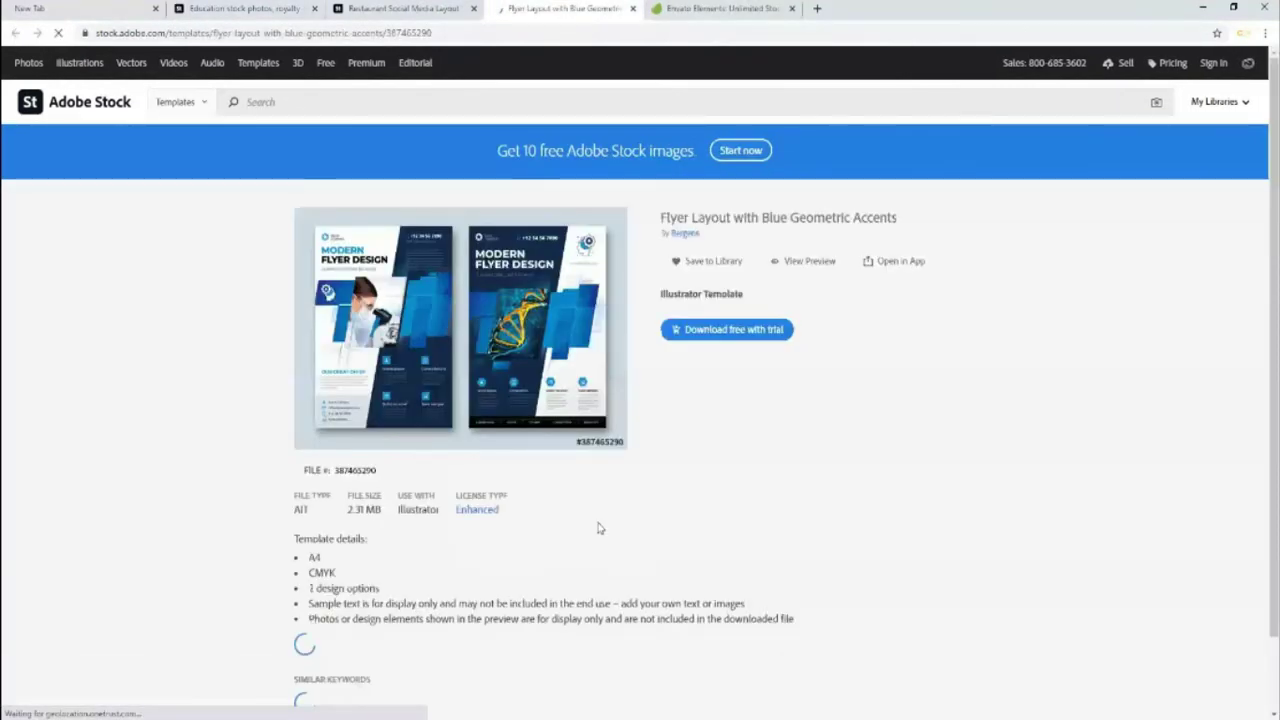
{"action": "key", "text": "ctrl+shift+Tab"}
{"action": "key", "text": "ctrl+shift+Tab"}
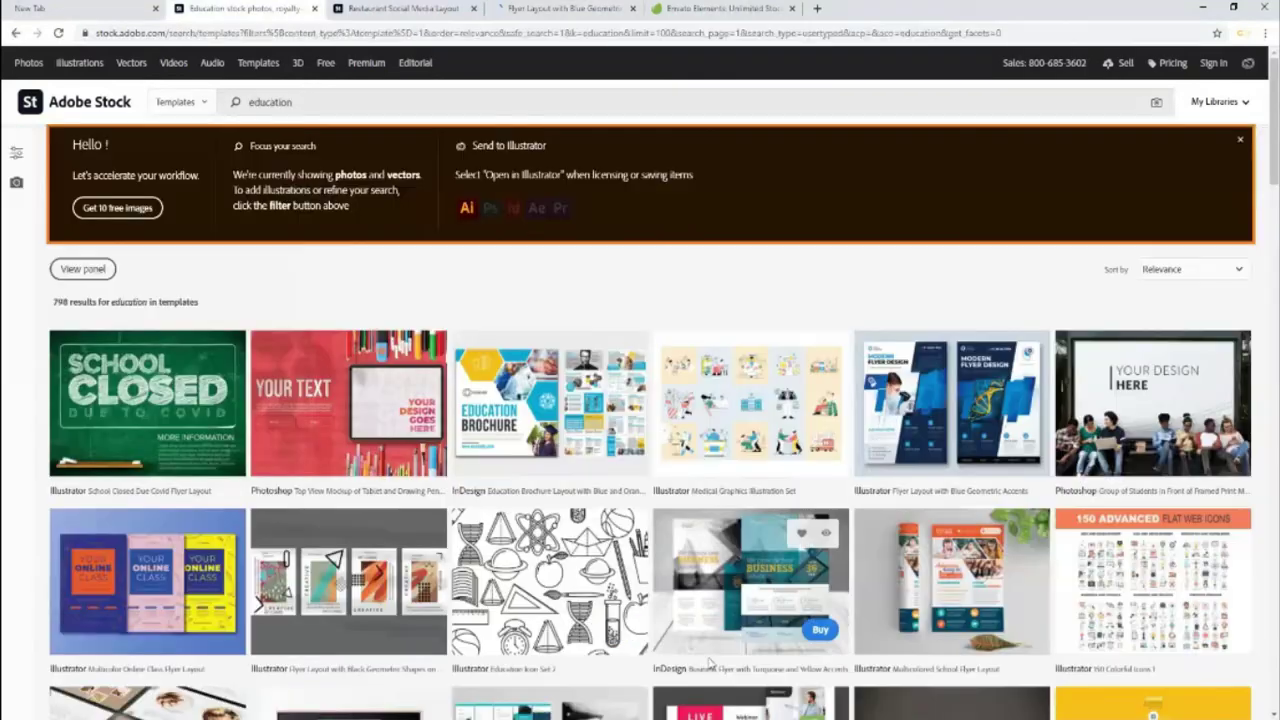
{"action": "scroll", "coordinate": [710, 652], "scroll_direction": "down", "scroll_amount": 3}
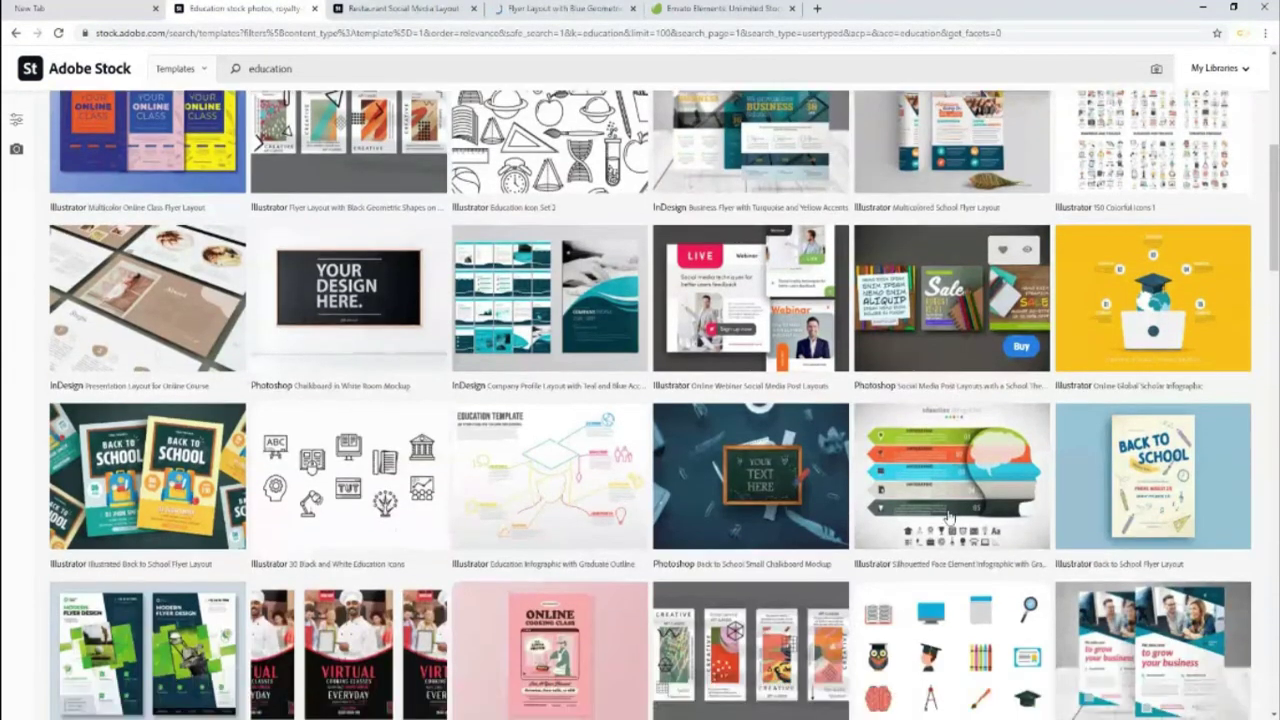
{"action": "scroll", "coordinate": [760, 505], "scroll_direction": "down", "scroll_amount": 2}
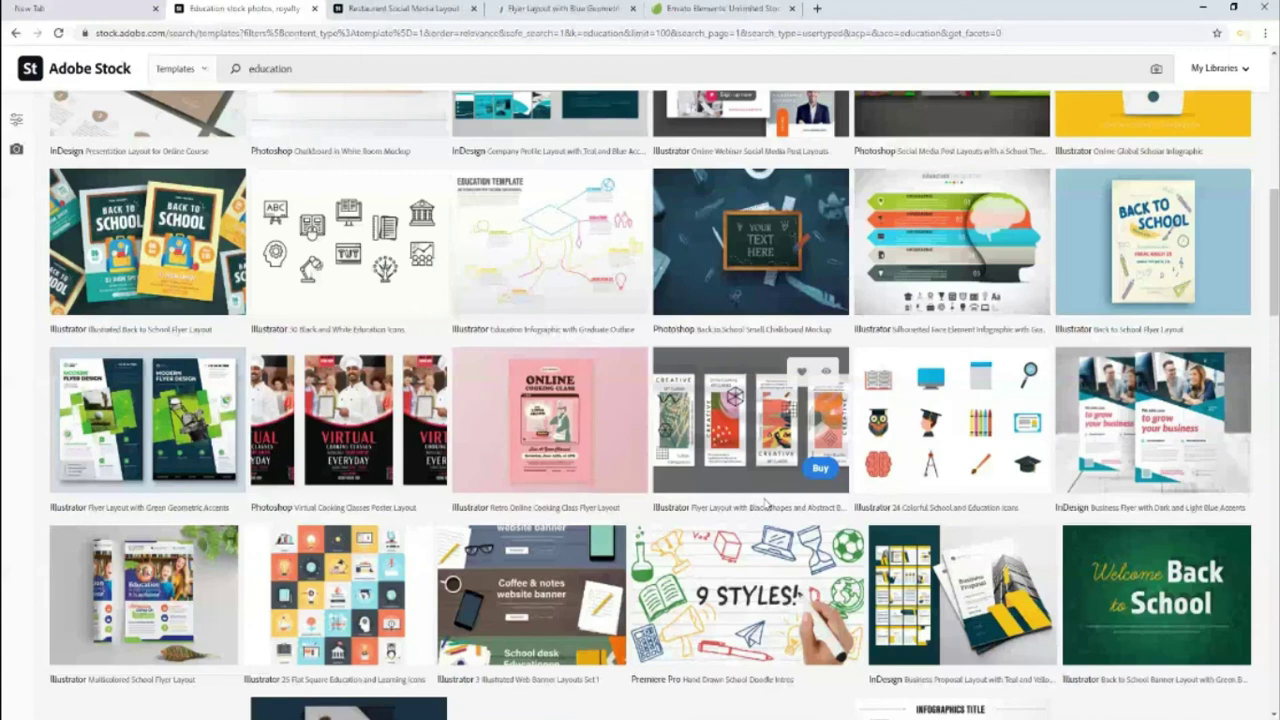
{"action": "scroll", "coordinate": [767, 503], "scroll_direction": "down", "scroll_amount": 5}
{"action": "scroll", "coordinate": [414, 515], "scroll_direction": "down", "scroll_amount": 2}
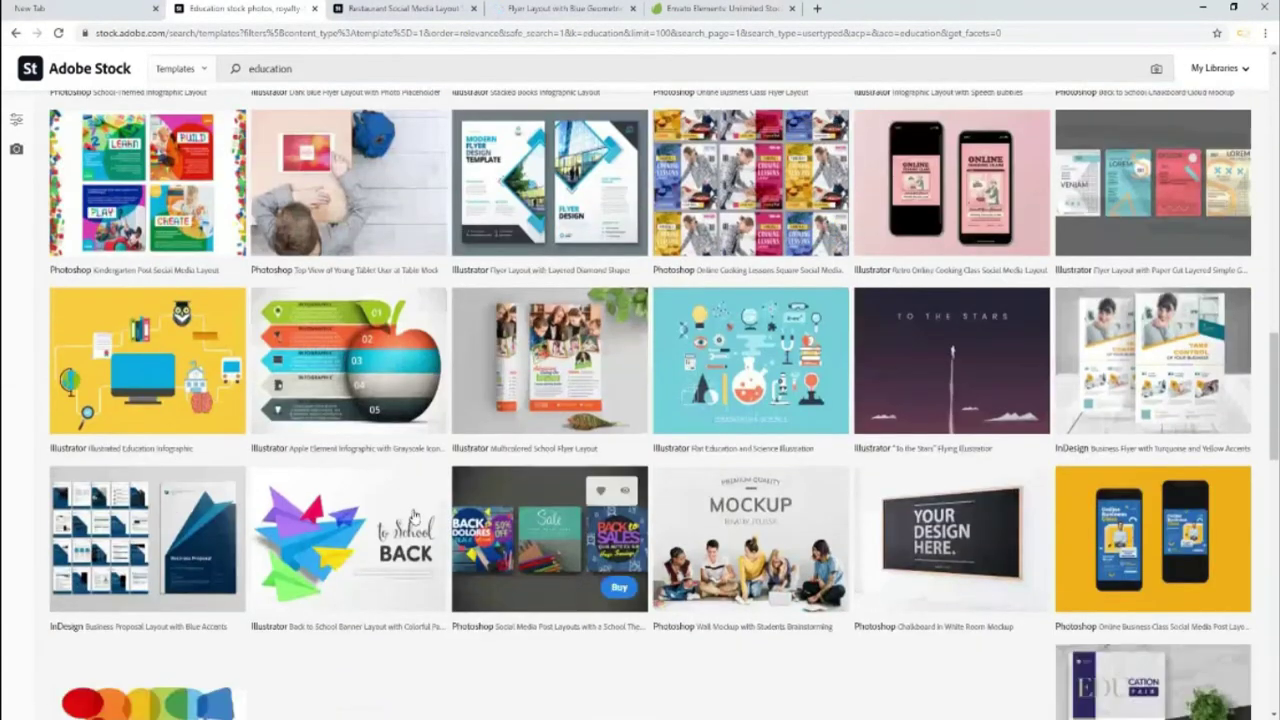
{"action": "scroll", "coordinate": [414, 515], "scroll_direction": "down", "scroll_amount": 3}
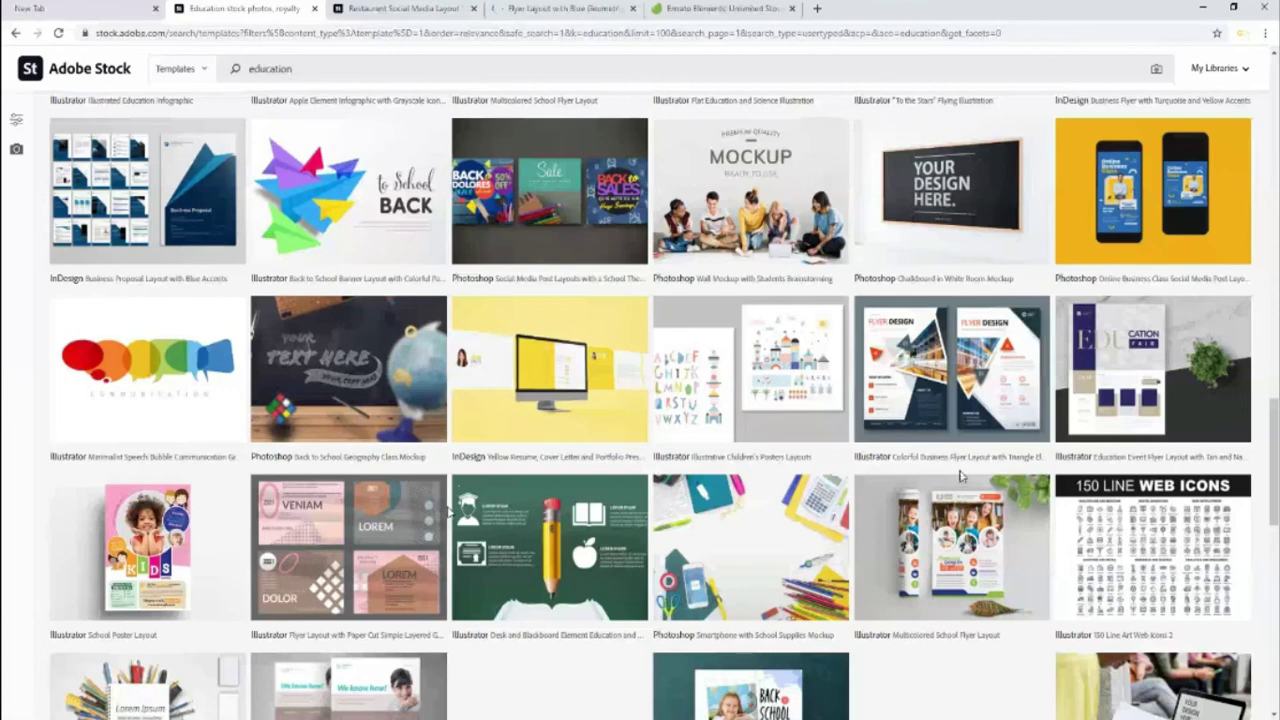
{"action": "scroll", "coordinate": [703, 646], "scroll_direction": "down", "scroll_amount": 1}
{"action": "scroll", "coordinate": [701, 600], "scroll_direction": "down", "scroll_amount": 2}
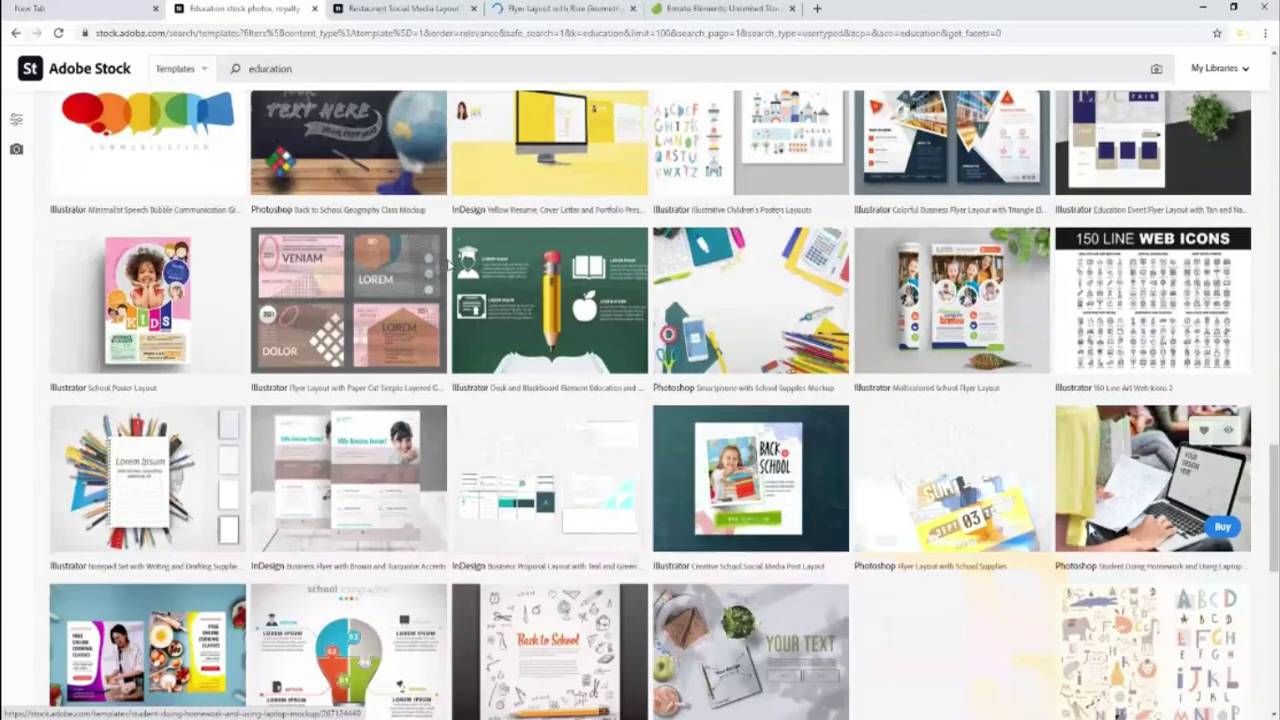
{"action": "scroll", "coordinate": [699, 540], "scroll_direction": "down", "scroll_amount": 2}
{"action": "scroll", "coordinate": [697, 483], "scroll_direction": "down", "scroll_amount": 2}
{"action": "scroll", "coordinate": [705, 481], "scroll_direction": "down", "scroll_amount": 4}
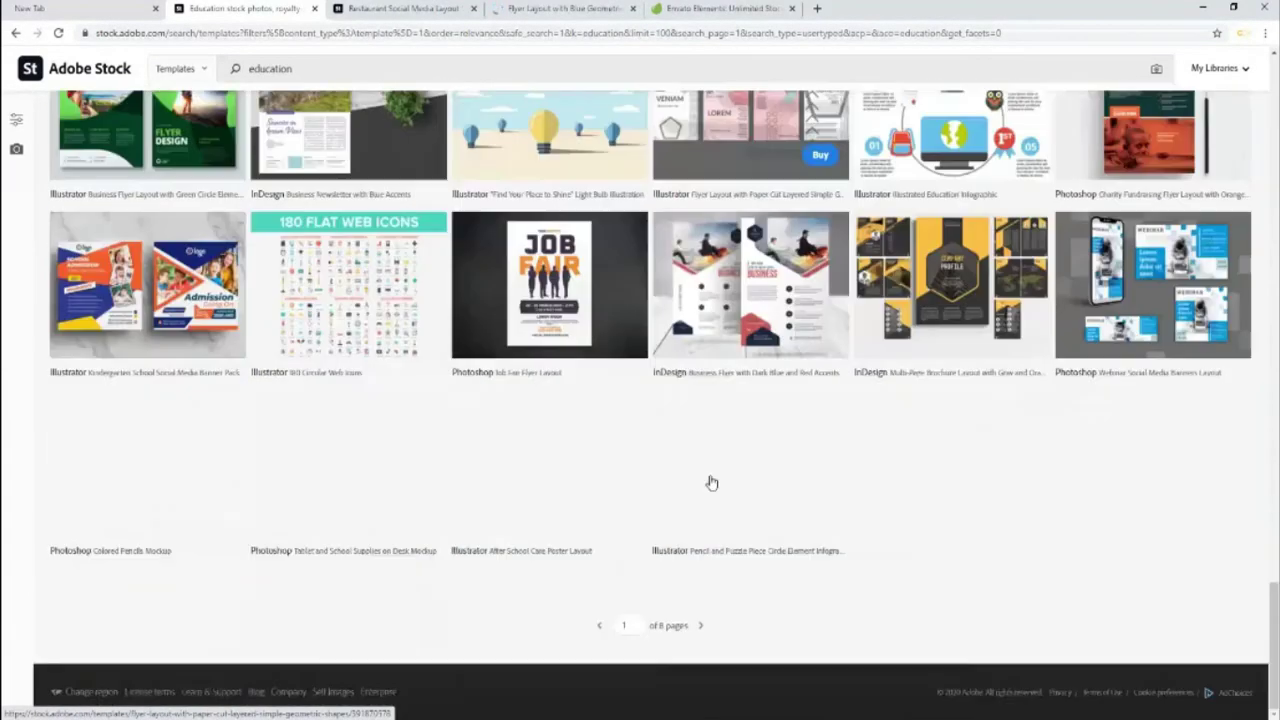
{"action": "scroll", "coordinate": [709, 480], "scroll_direction": "up", "scroll_amount": 1}
{"action": "scroll", "coordinate": [650, 440], "scroll_direction": "up", "scroll_amount": 5}
{"action": "scroll", "coordinate": [500, 330], "scroll_direction": "up", "scroll_amount": 5}
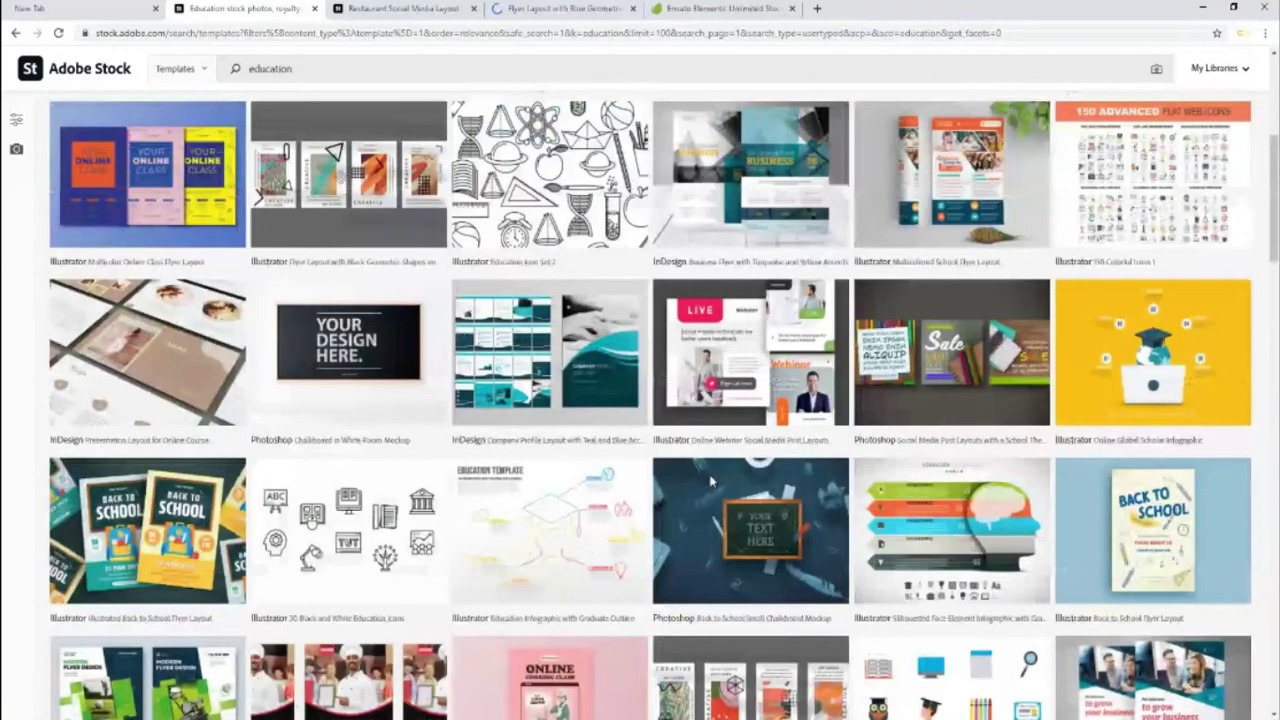
{"action": "scroll", "coordinate": [330, 200], "scroll_direction": "up", "scroll_amount": 5}
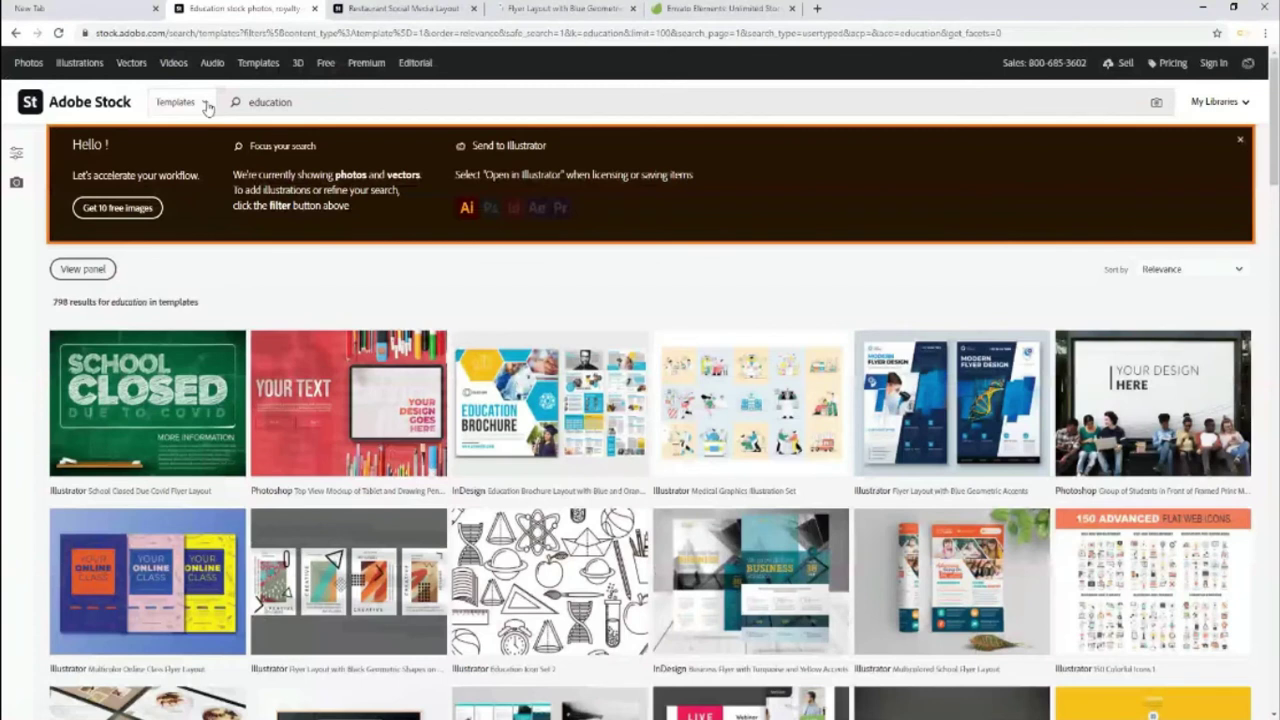
Step: Switch the education search to 3D and browse the 326 model results
{"action": "left_click", "coordinate": [180, 102]}
{"action": "left_click", "coordinate": [175, 290]}
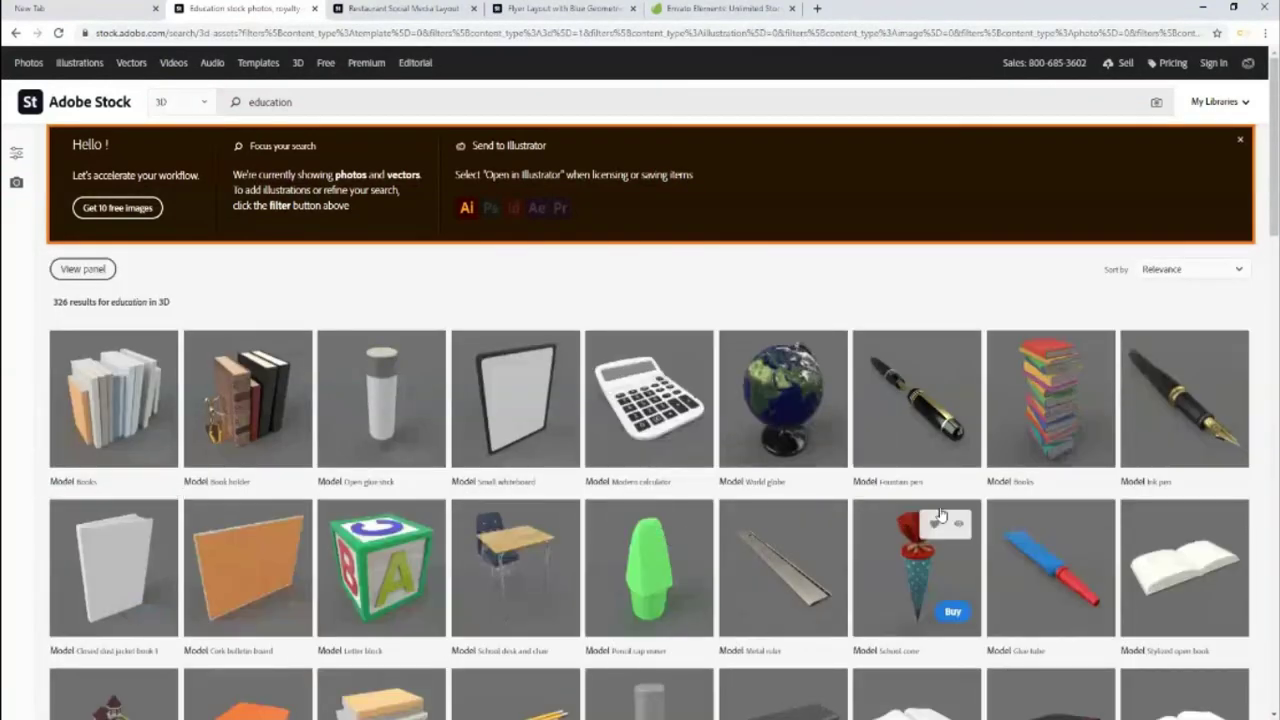
{"action": "scroll", "coordinate": [940, 515], "scroll_direction": "down", "scroll_amount": 5}
{"action": "scroll", "coordinate": [947, 530], "scroll_direction": "down", "scroll_amount": 5}
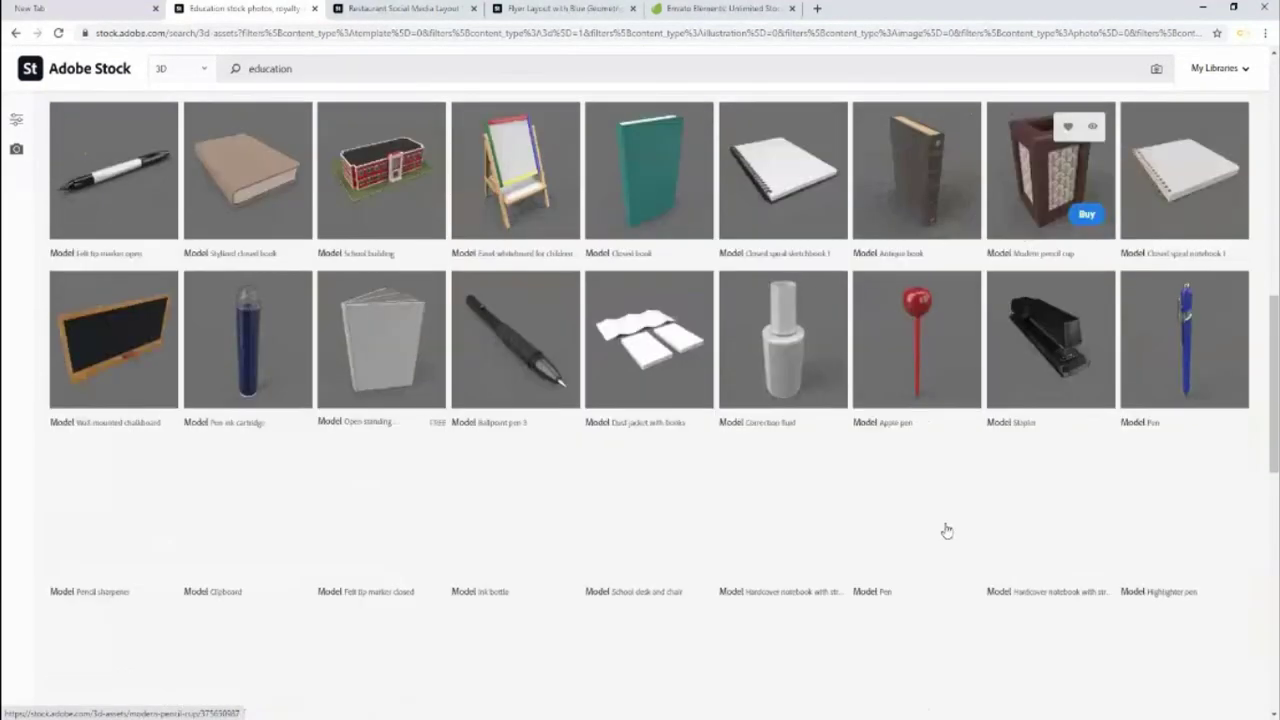
{"action": "scroll", "coordinate": [809, 443], "scroll_direction": "down", "scroll_amount": 1}
{"action": "scroll", "coordinate": [825, 465], "scroll_direction": "down", "scroll_amount": 3}
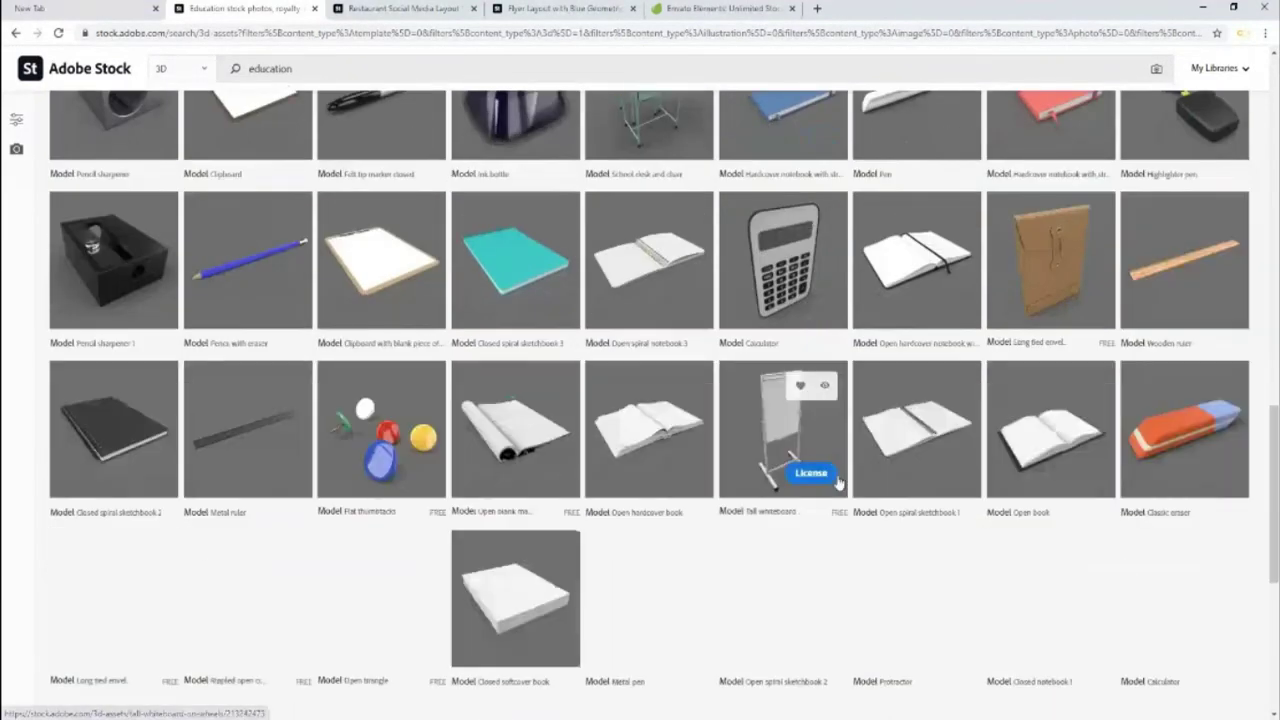
{"action": "scroll", "coordinate": [838, 483], "scroll_direction": "up", "scroll_amount": 15}
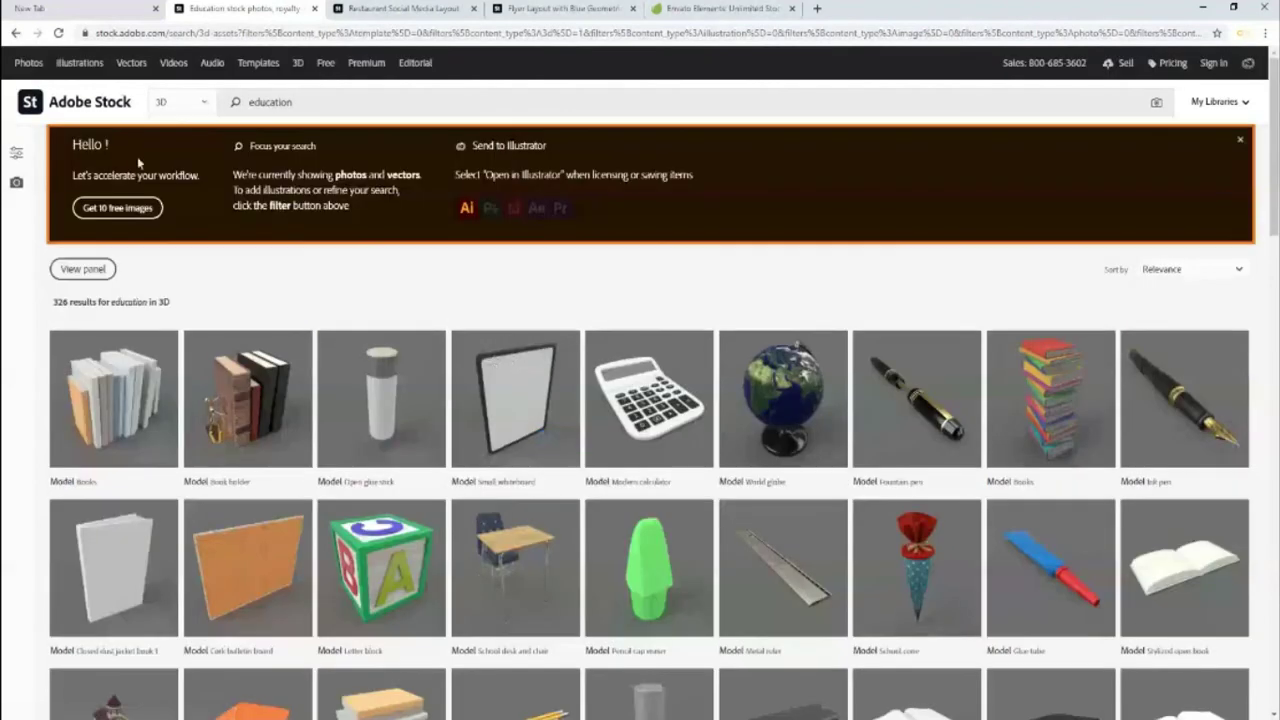
{"action": "left_click", "coordinate": [180, 101]}
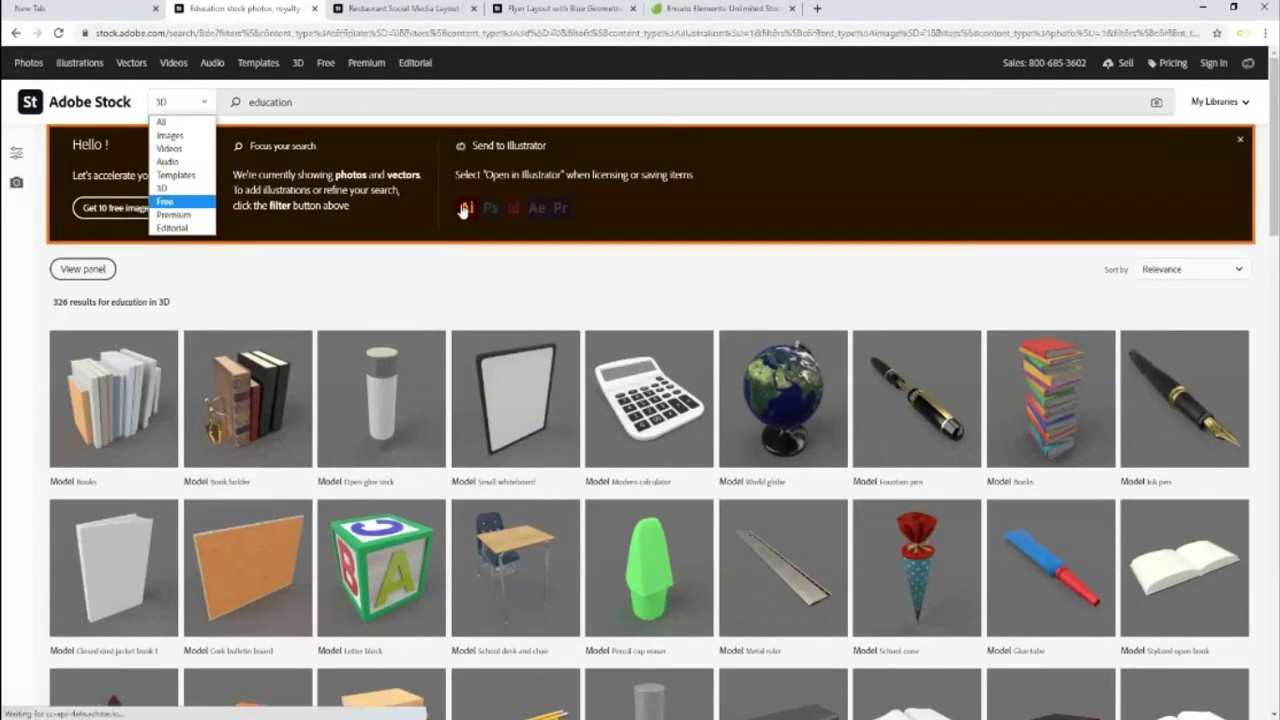
Step: Limit the education search to Free content, showing 3,139 images with the Filters sidebar
{"action": "left_click", "coordinate": [170, 203]}
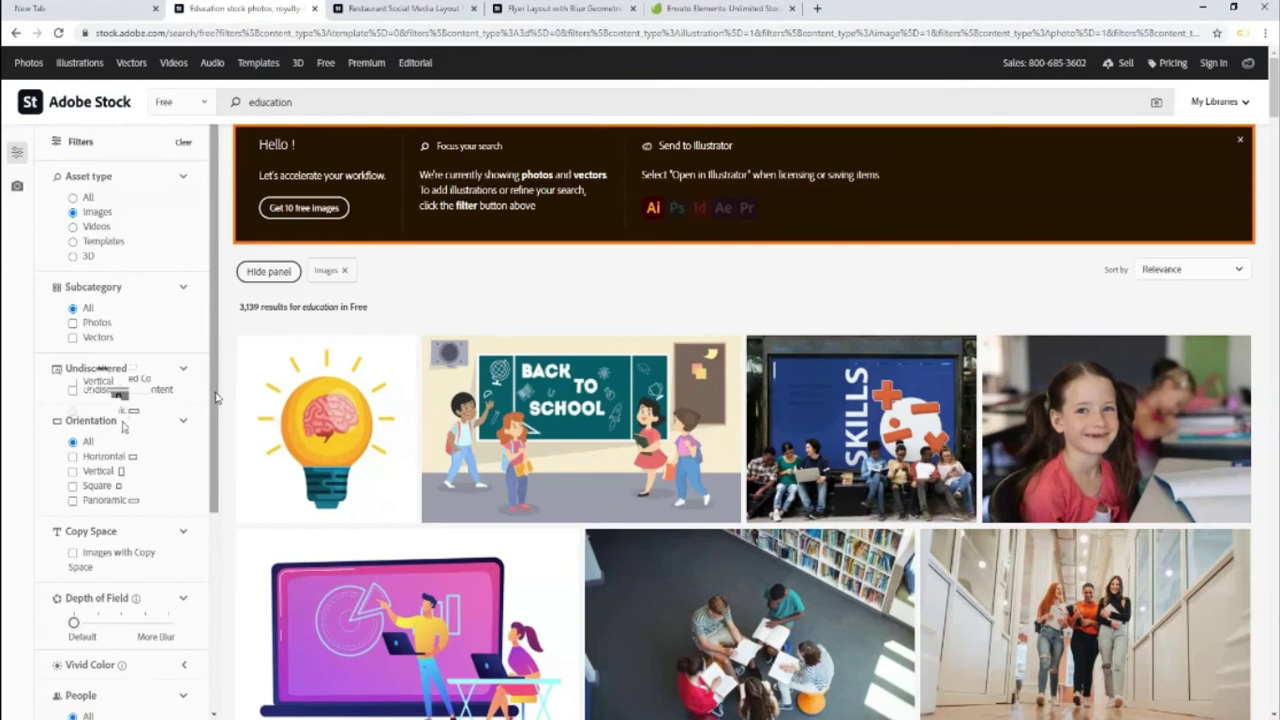
{"action": "scroll", "coordinate": [113, 437], "scroll_direction": "down", "scroll_amount": 1}
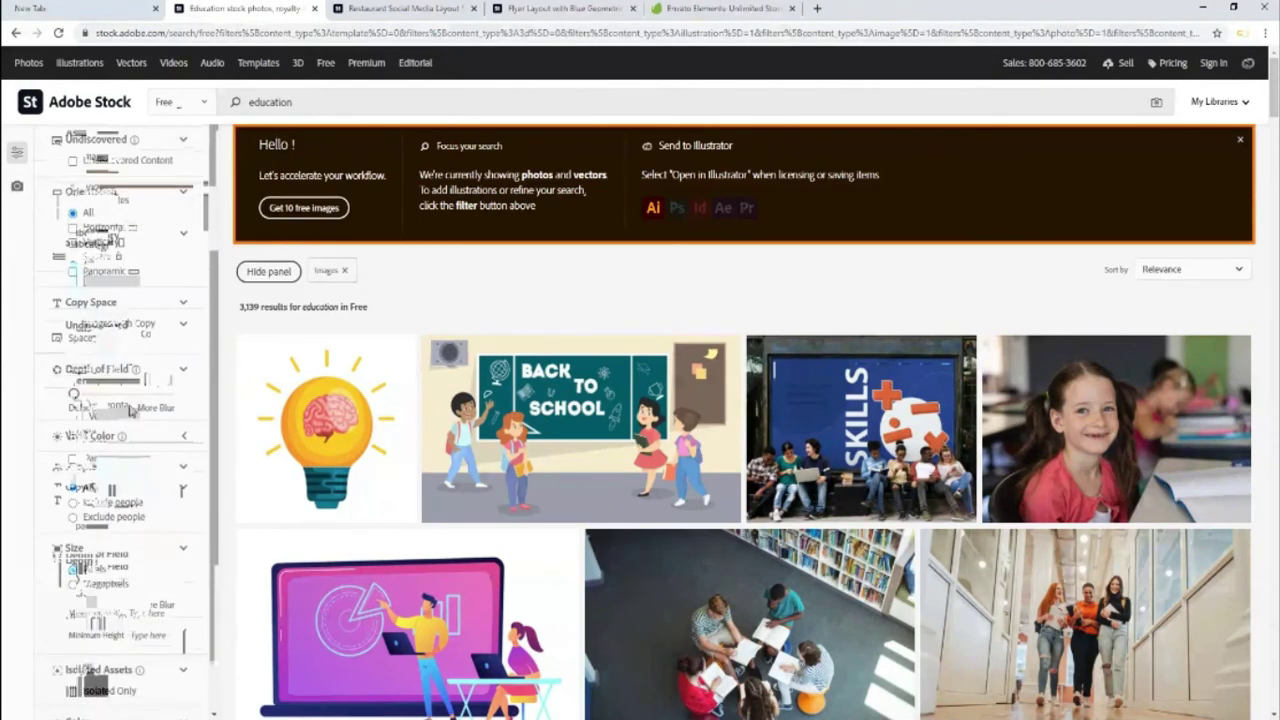
{"action": "scroll", "coordinate": [118, 480], "scroll_direction": "down", "scroll_amount": 3}
{"action": "scroll", "coordinate": [80, 378], "scroll_direction": "up", "scroll_amount": 3}
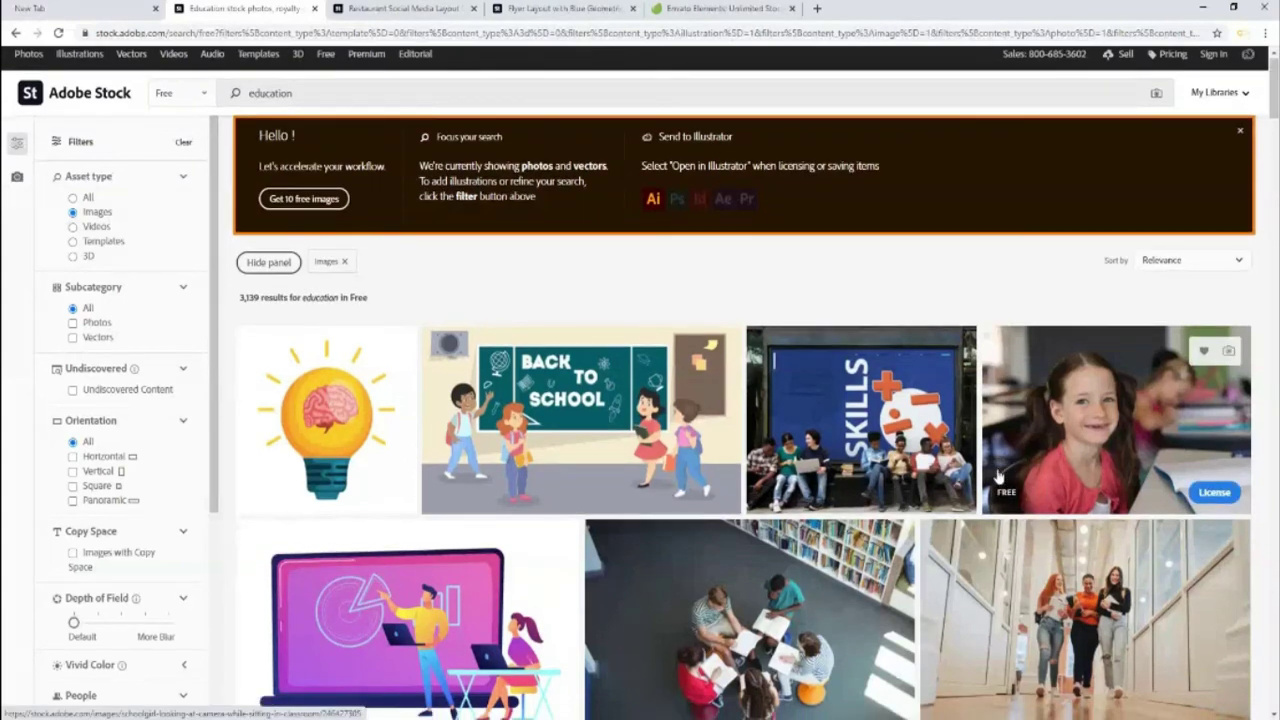
Step: Search the free images for 'website' and scroll through the 706 results
{"action": "left_click_drag", "start_coordinate": [322, 103], "coordinate": [246, 105]}
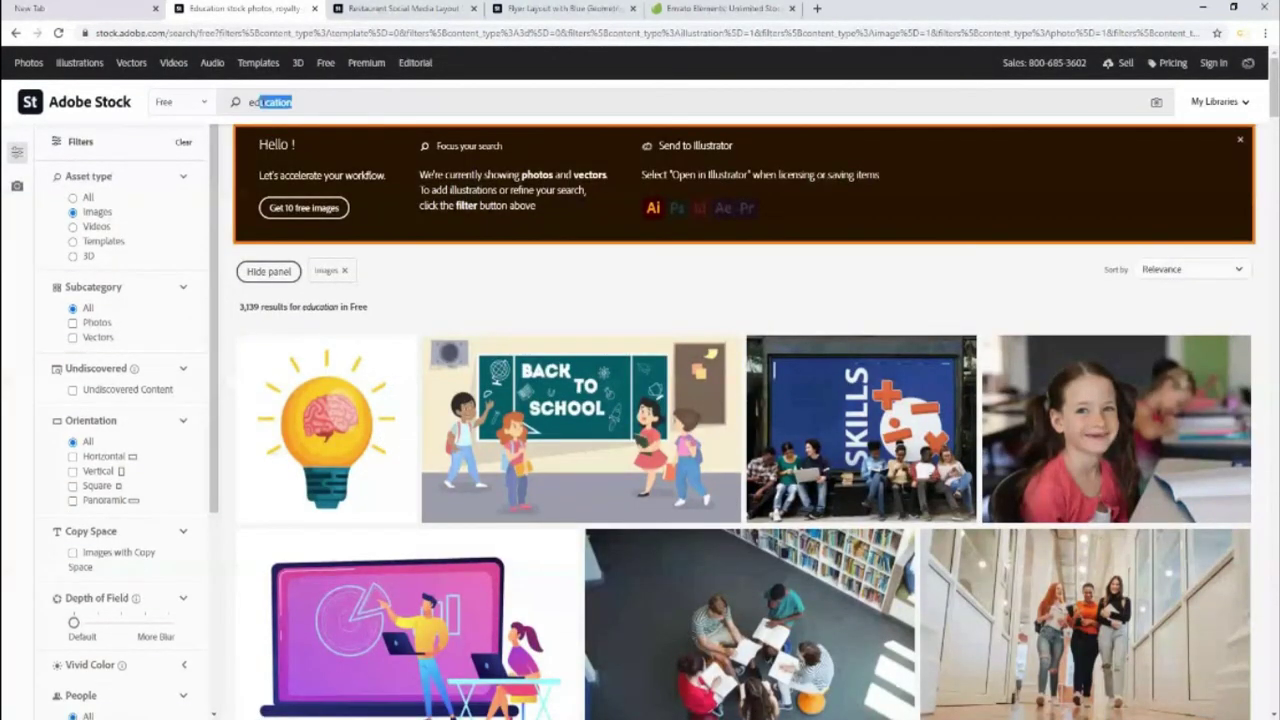
{"action": "type", "text": "website"}
{"action": "key", "text": "Return"}
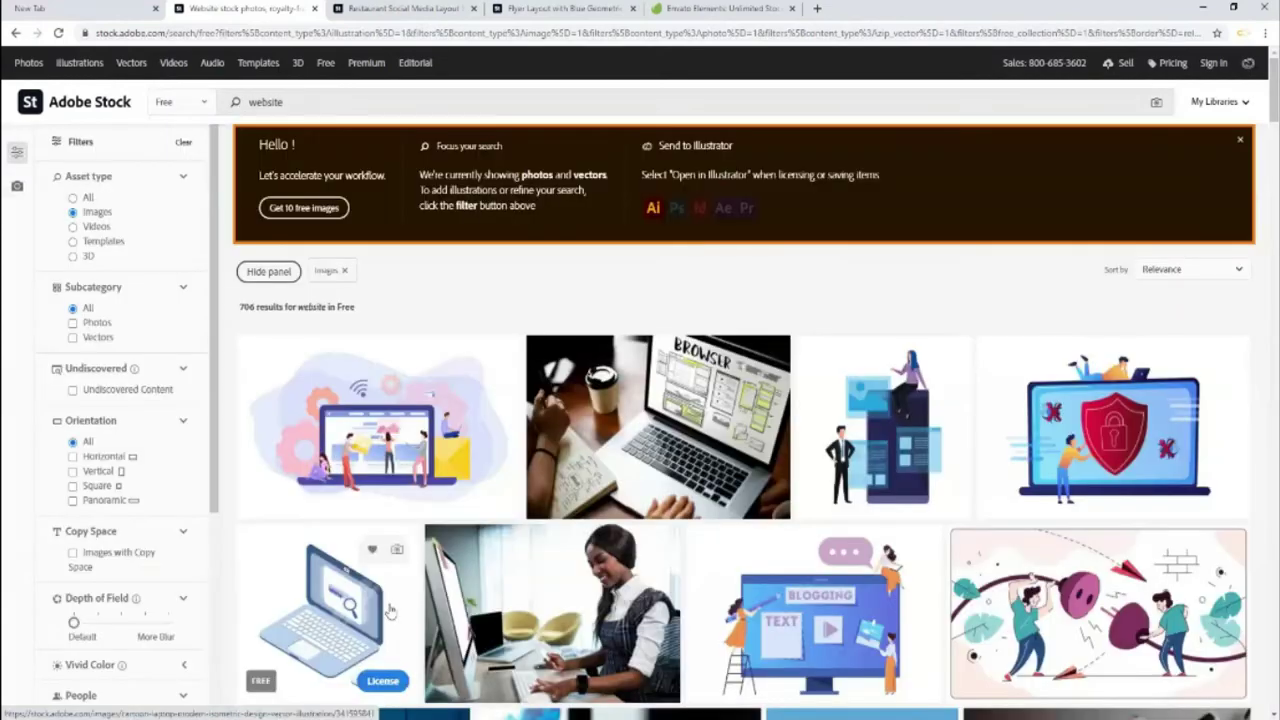
{"action": "scroll", "coordinate": [958, 568], "scroll_direction": "down", "scroll_amount": 2}
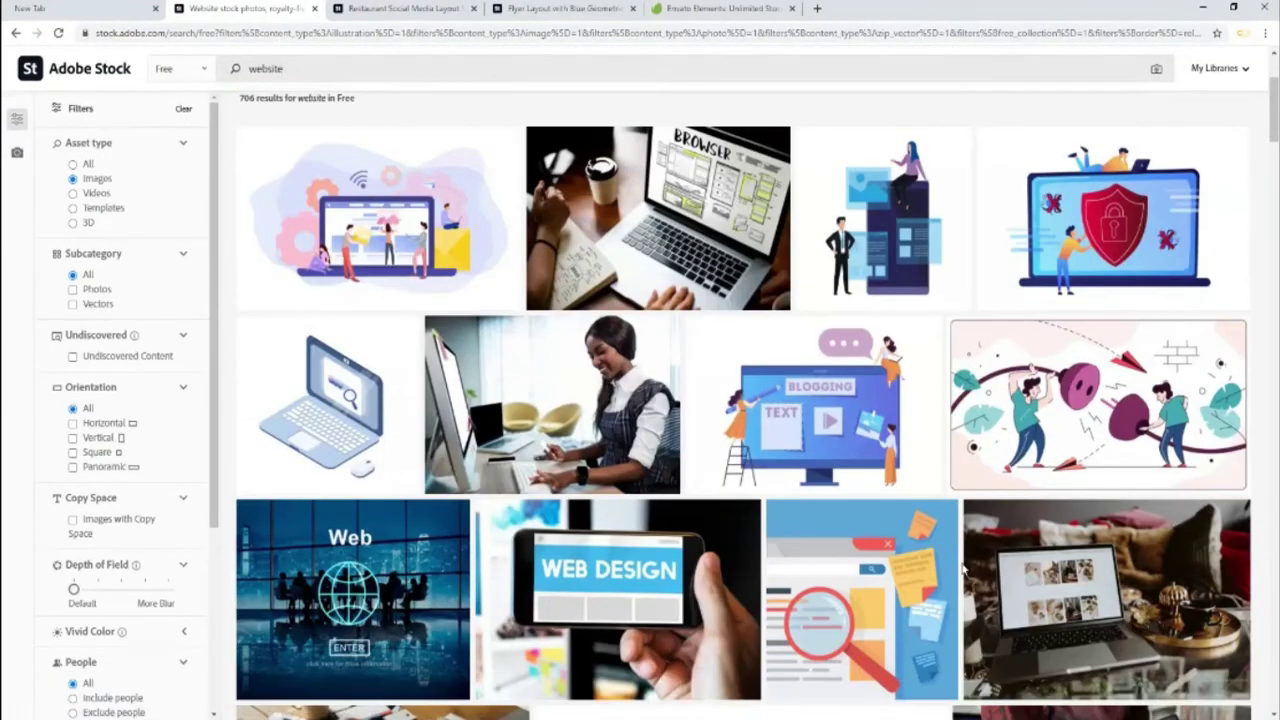
{"action": "scroll", "coordinate": [959, 569], "scroll_direction": "down", "scroll_amount": 4}
{"action": "scroll", "coordinate": [736, 533], "scroll_direction": "down", "scroll_amount": 3}
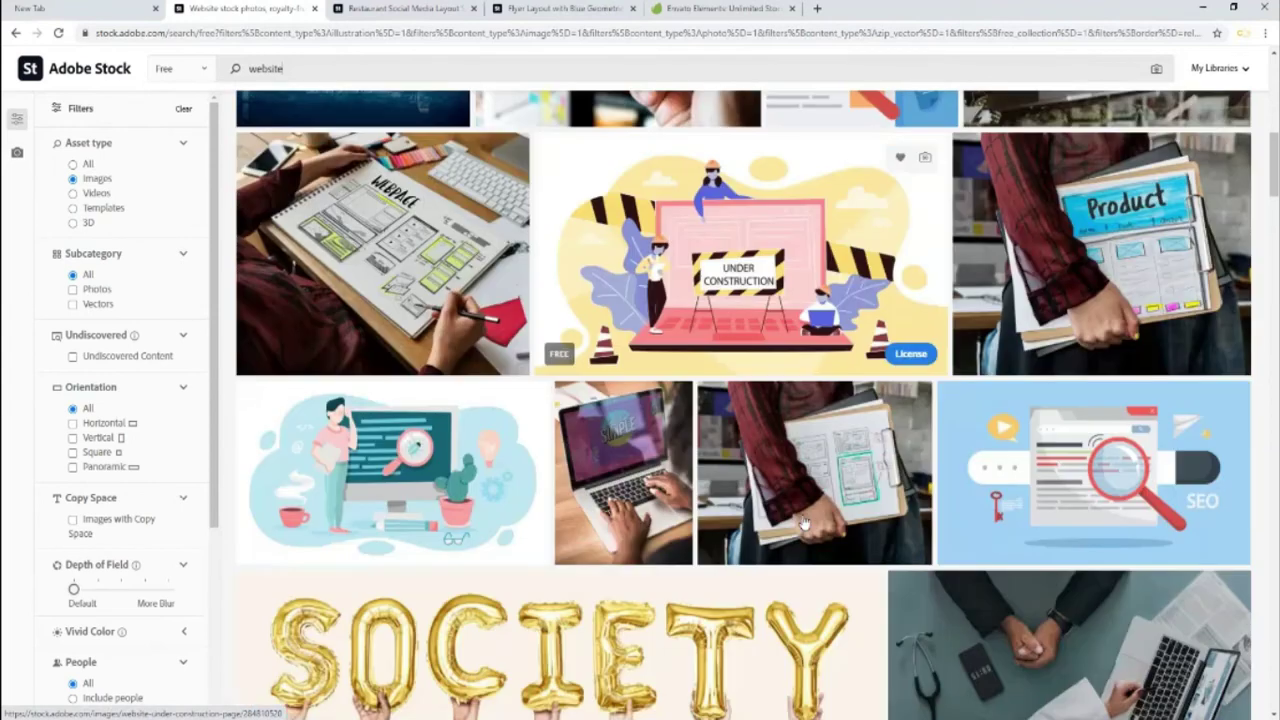
{"action": "scroll", "coordinate": [750, 530], "scroll_direction": "down", "scroll_amount": 2}
{"action": "scroll", "coordinate": [780, 526], "scroll_direction": "up", "scroll_amount": 1}
{"action": "scroll", "coordinate": [803, 522], "scroll_direction": "up", "scroll_amount": 5}
{"action": "scroll", "coordinate": [803, 522], "scroll_direction": "up", "scroll_amount": 5}
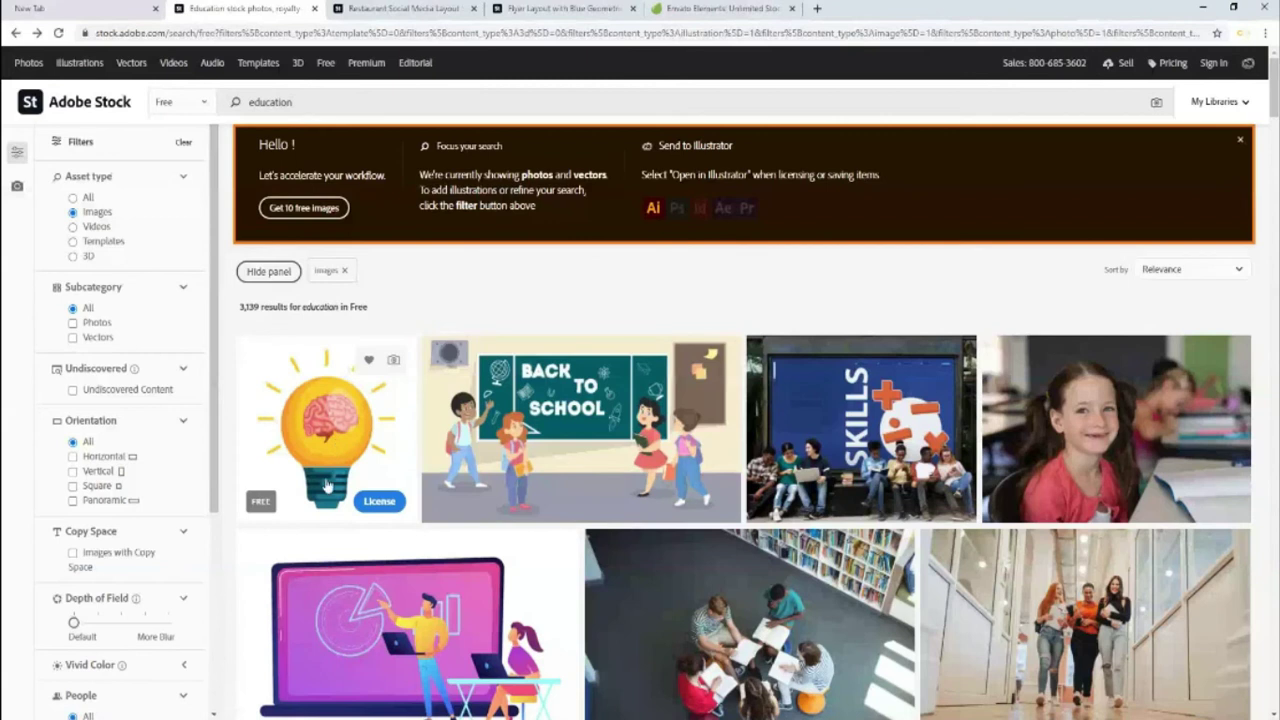
Step: Scroll through the 3,139 free education image results
{"action": "scroll", "coordinate": [470, 483], "scroll_direction": "down", "scroll_amount": 2}
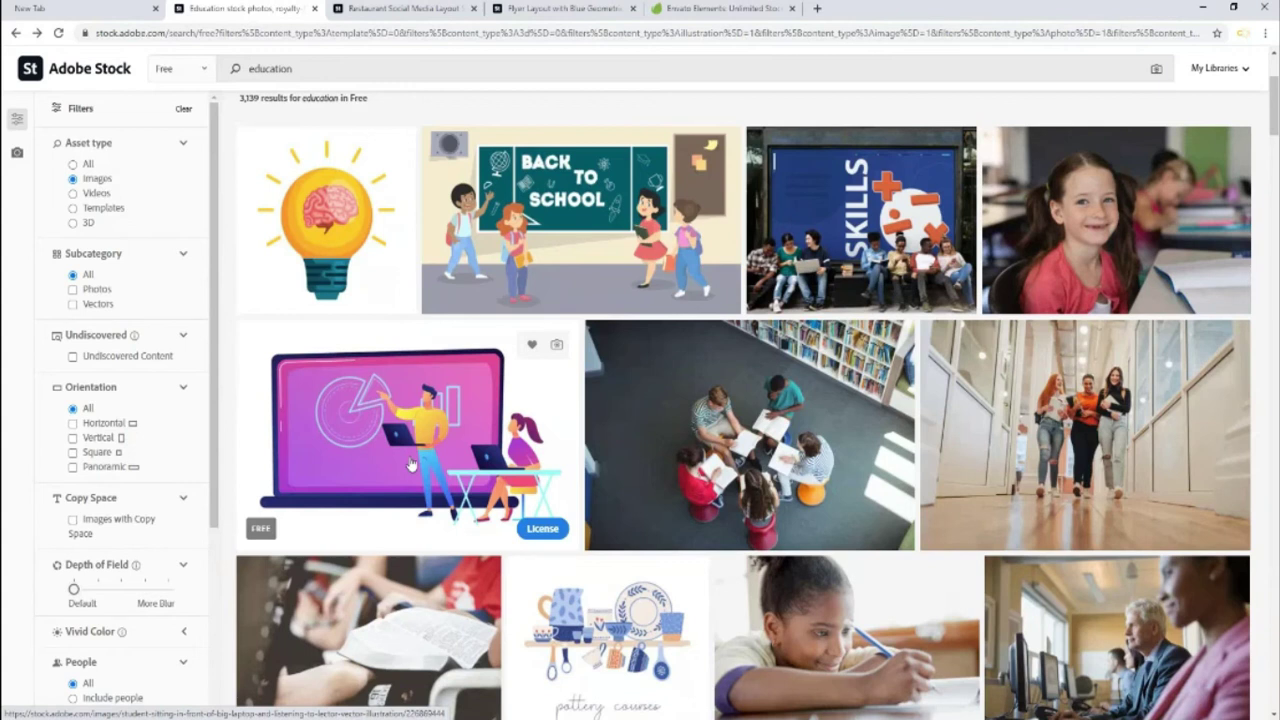
{"action": "mouse_move", "coordinate": [749, 625]}
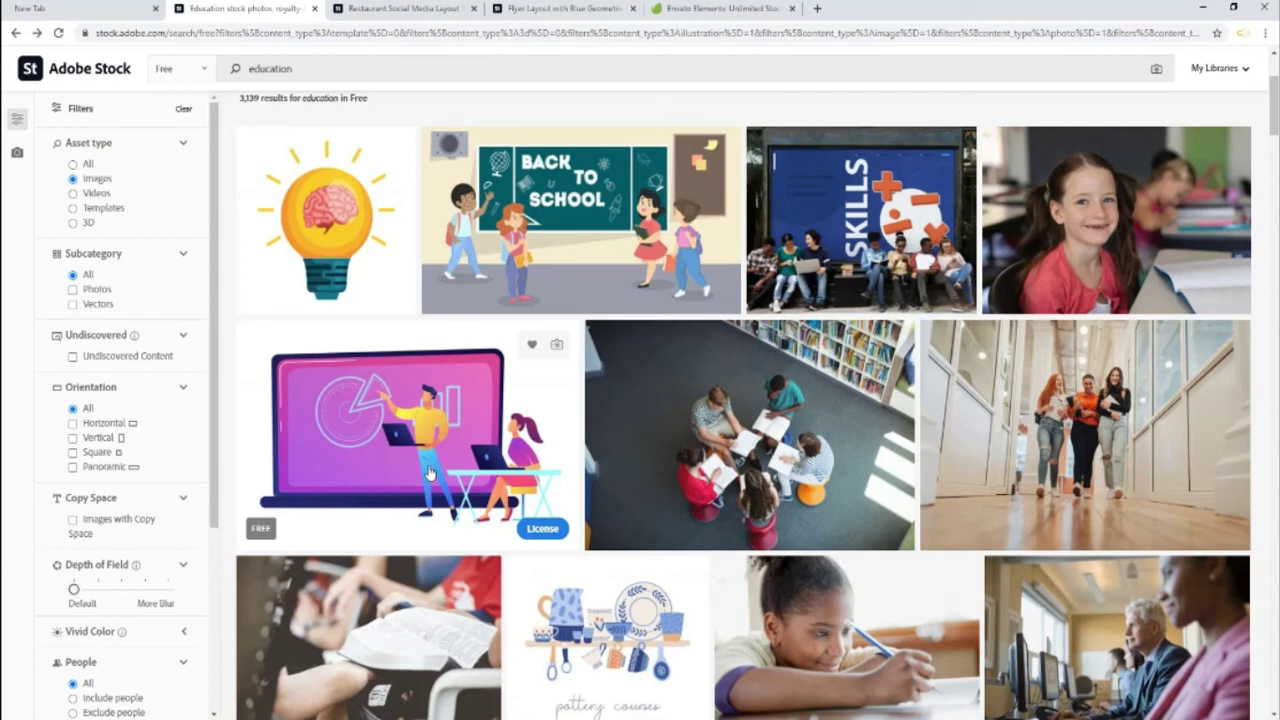
{"action": "mouse_move", "coordinate": [749, 435]}
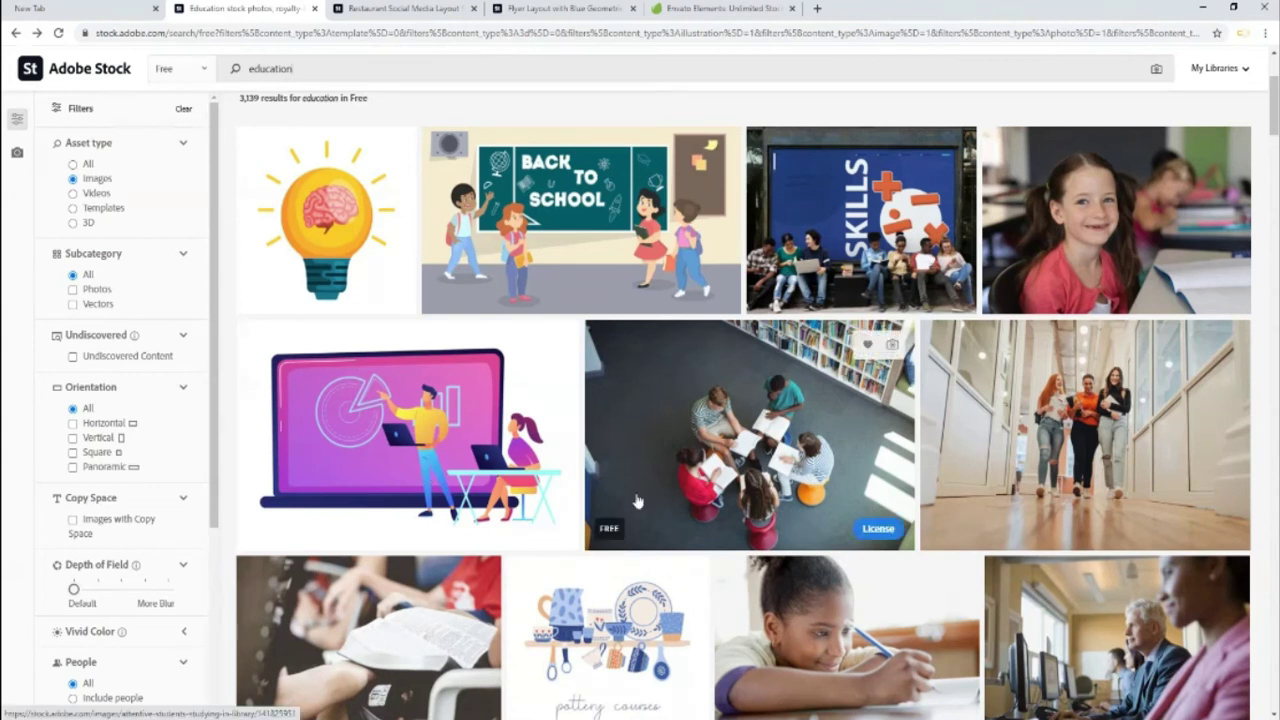
{"action": "scroll", "coordinate": [637, 500], "scroll_direction": "up", "scroll_amount": 1}
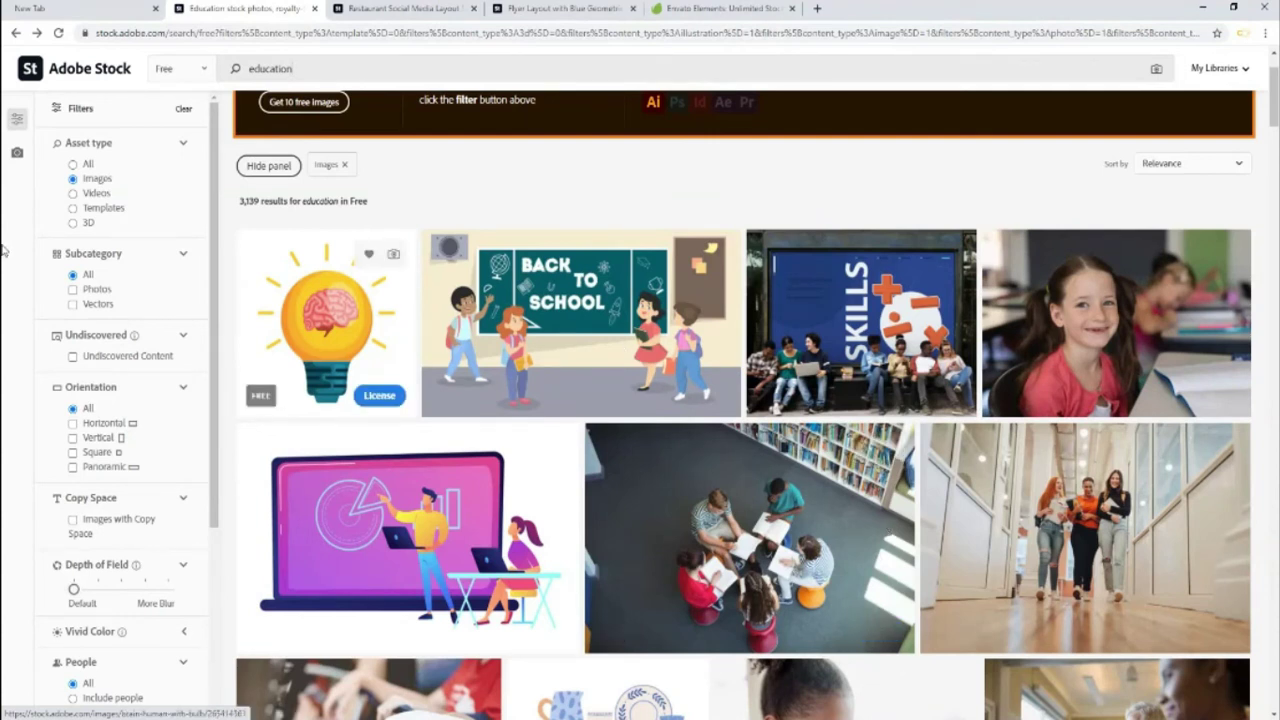
{"action": "scroll", "coordinate": [884, 521], "scroll_direction": "down", "scroll_amount": 3}
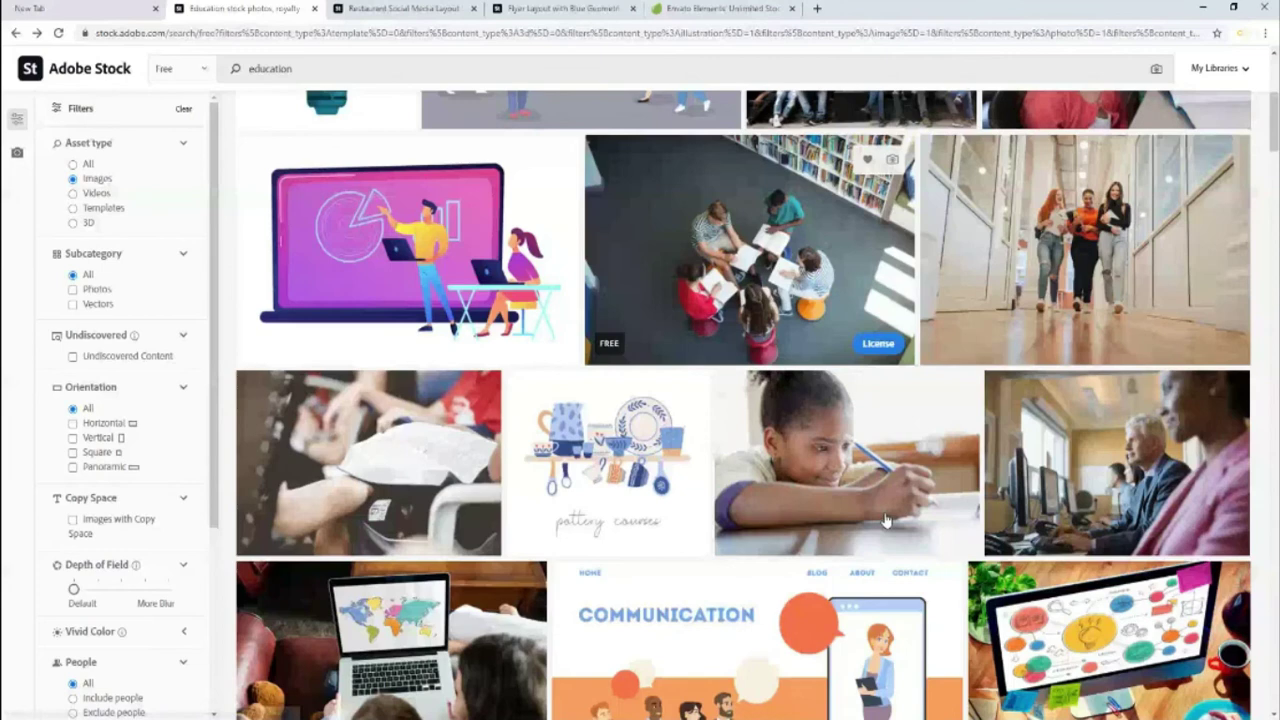
{"action": "scroll", "coordinate": [884, 521], "scroll_direction": "down", "scroll_amount": 3}
{"action": "scroll", "coordinate": [876, 526], "scroll_direction": "down", "scroll_amount": 3}
{"action": "scroll", "coordinate": [866, 531], "scroll_direction": "down", "scroll_amount": 3}
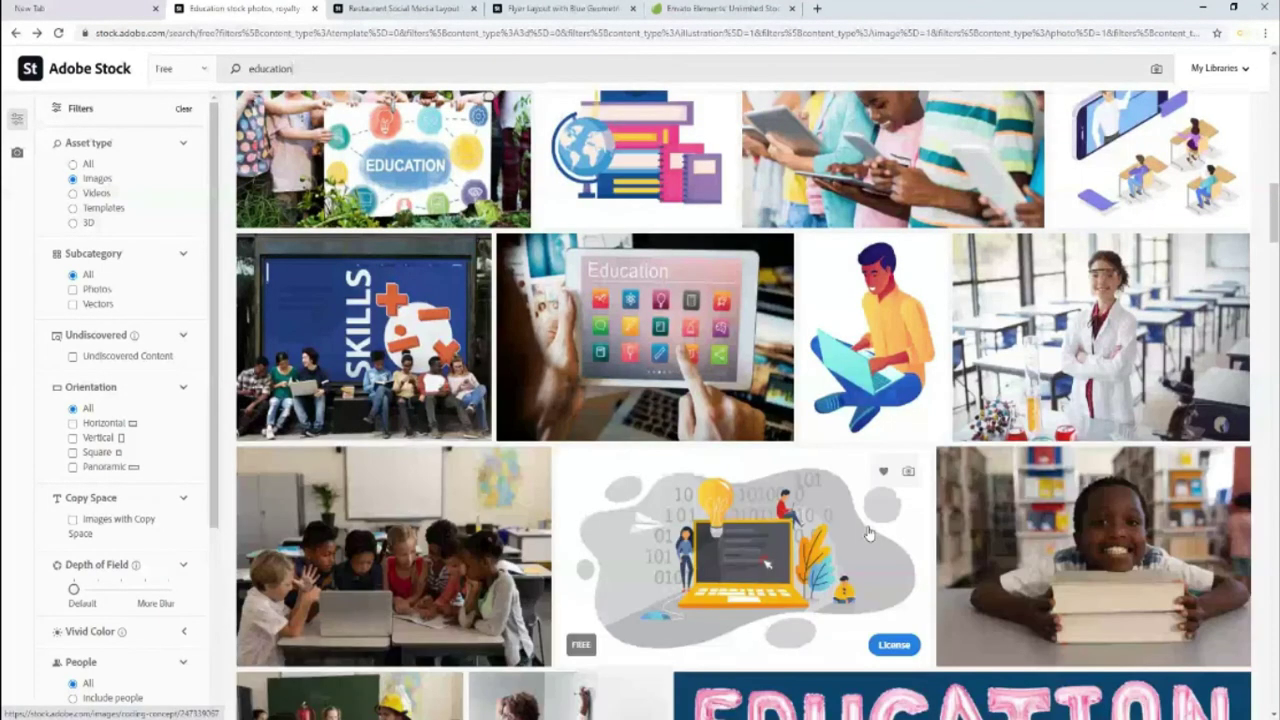
{"action": "scroll", "coordinate": [868, 533], "scroll_direction": "down", "scroll_amount": 4}
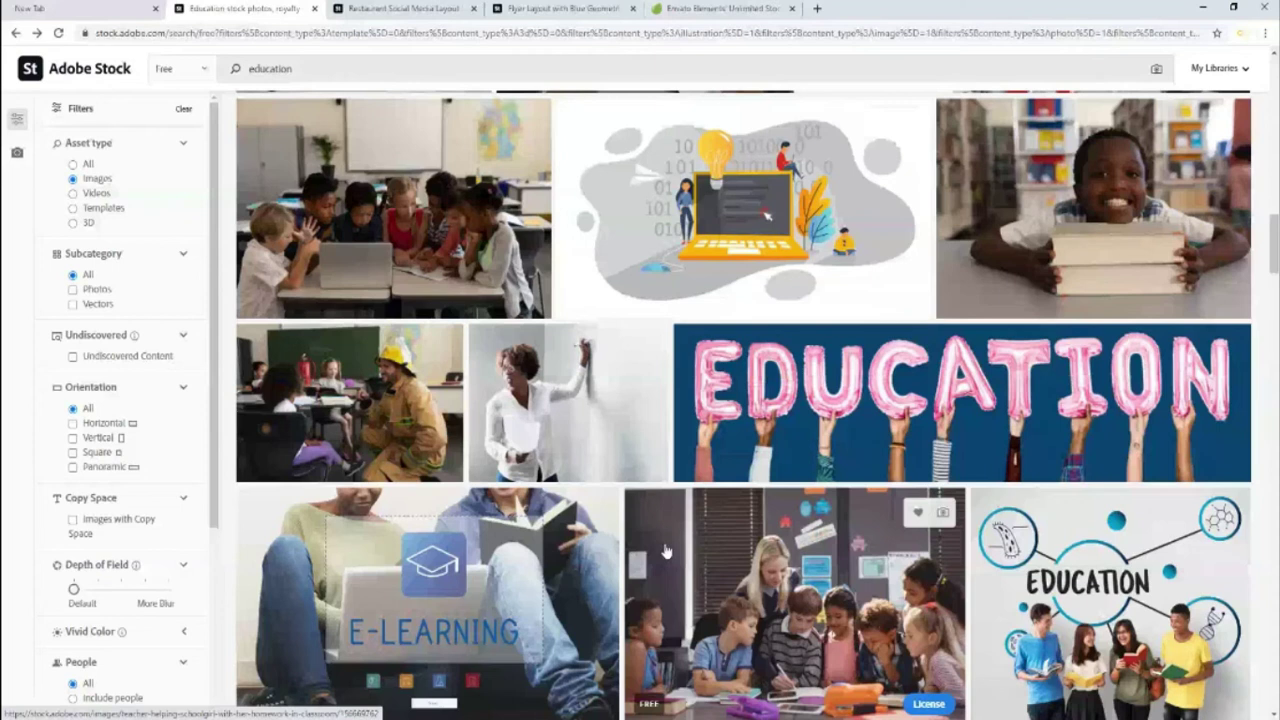
{"action": "scroll", "coordinate": [666, 551], "scroll_direction": "up", "scroll_amount": 10}
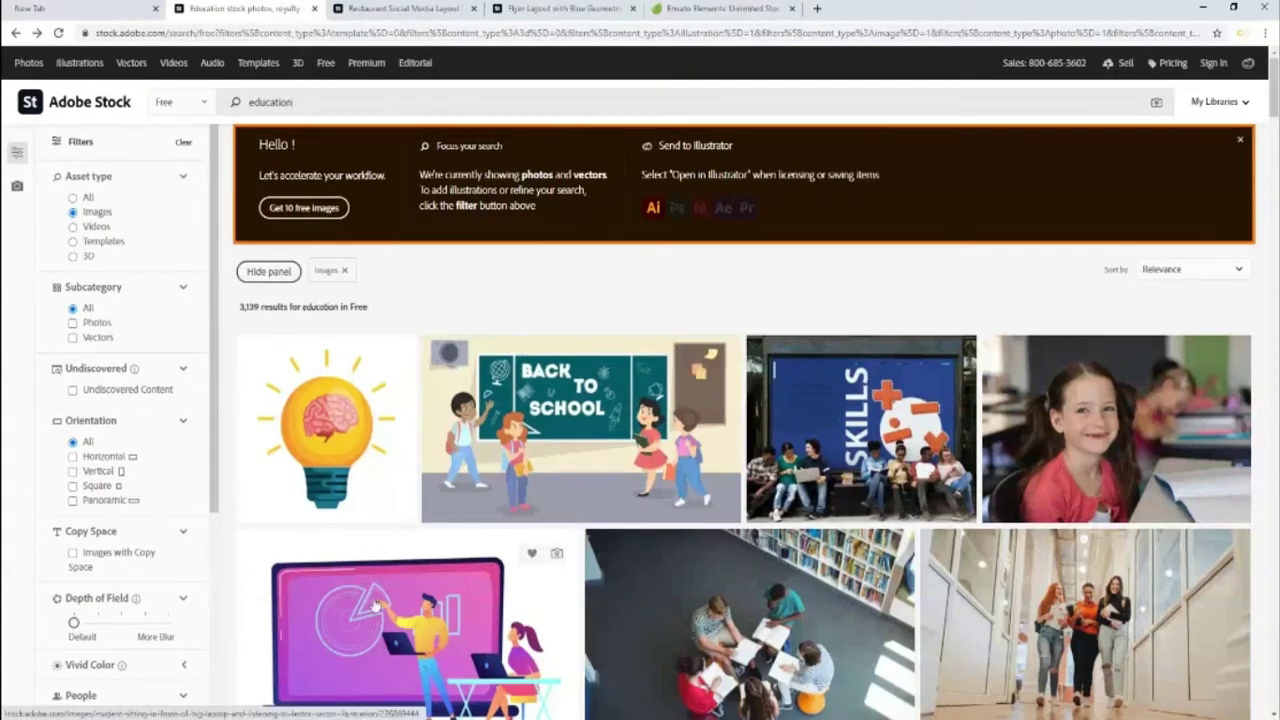
{"action": "scroll", "coordinate": [452, 486], "scroll_direction": "down", "scroll_amount": 1}
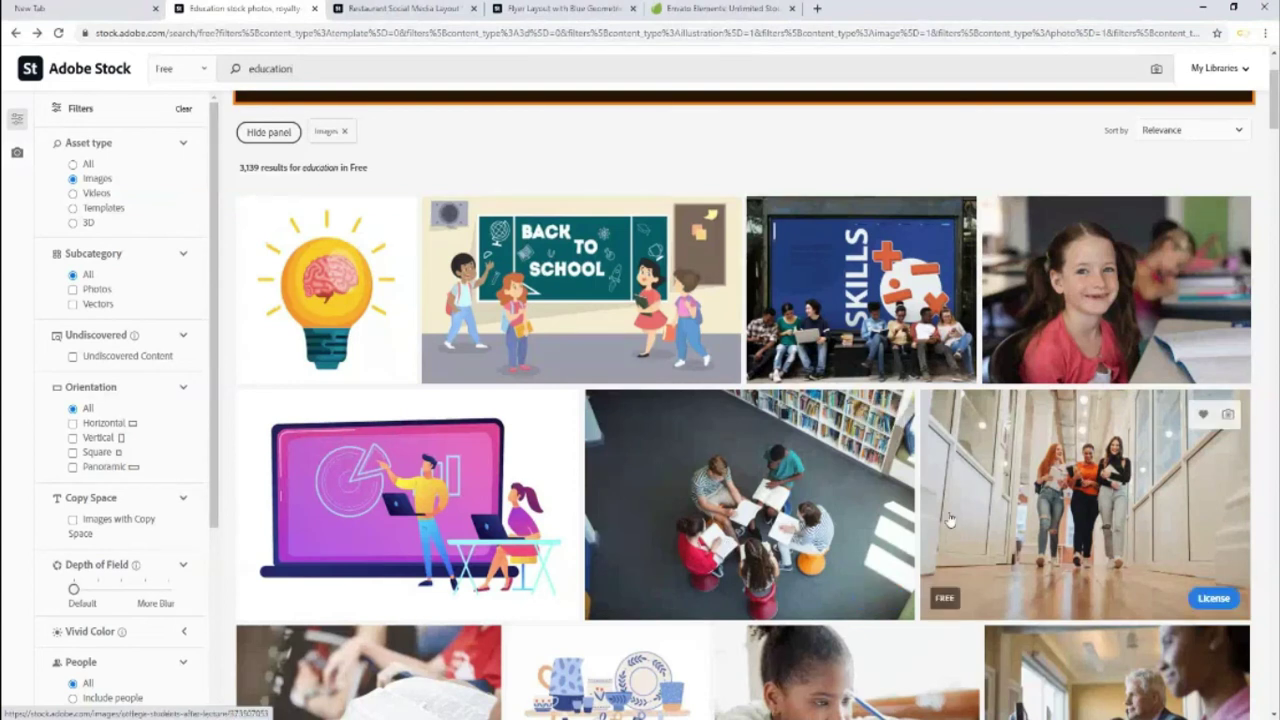
{"action": "scroll", "coordinate": [950, 519], "scroll_direction": "down", "scroll_amount": 1}
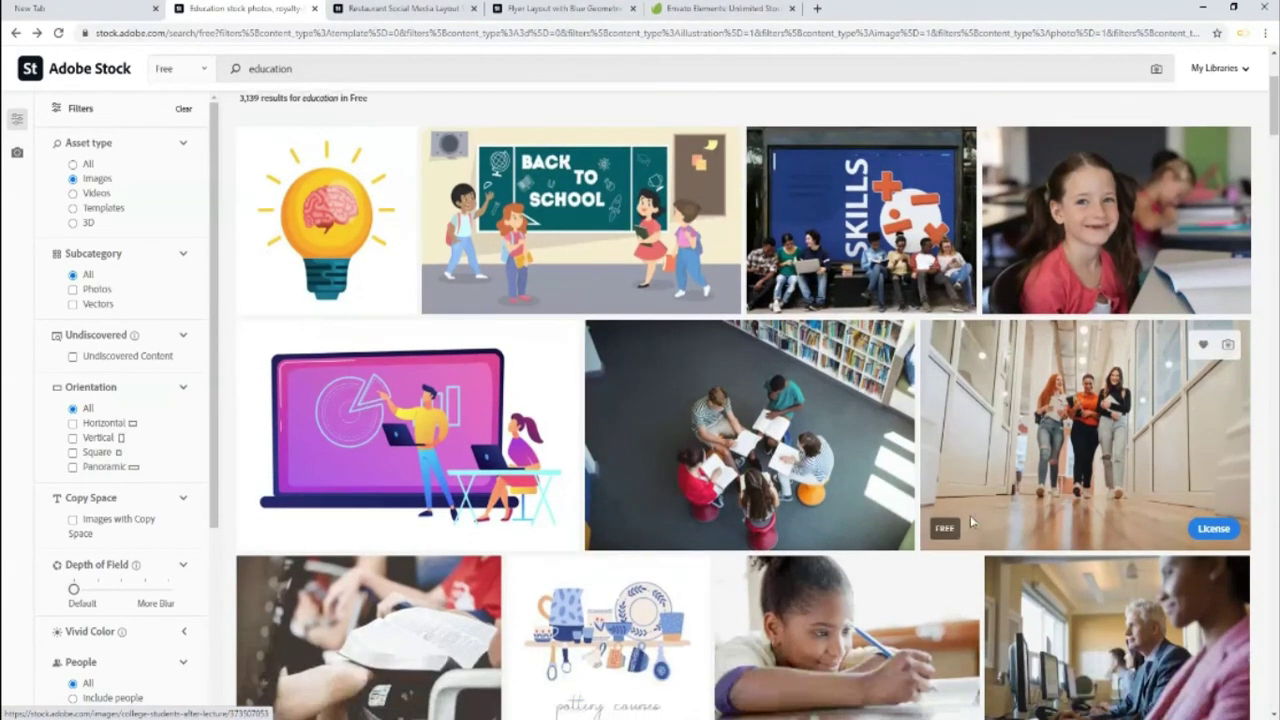
{"action": "scroll", "coordinate": [522, 542], "scroll_direction": "down", "scroll_amount": 2}
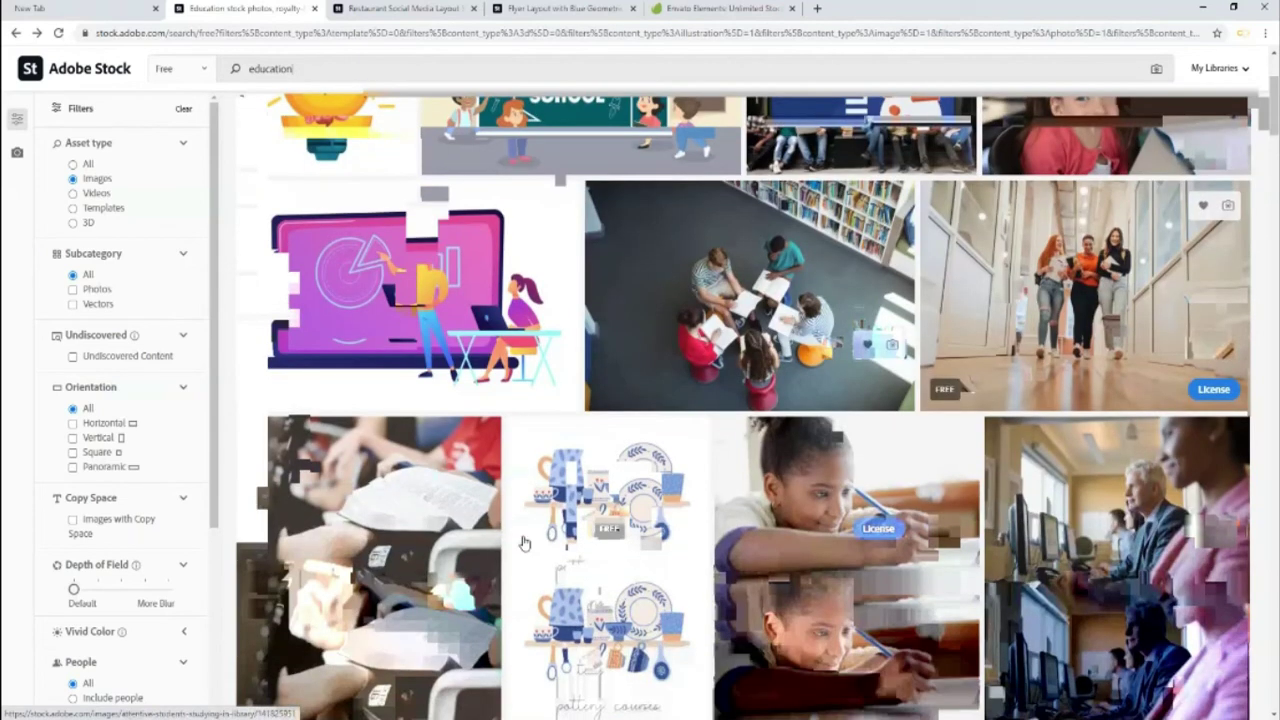
{"action": "scroll", "coordinate": [522, 542], "scroll_direction": "down", "scroll_amount": 2}
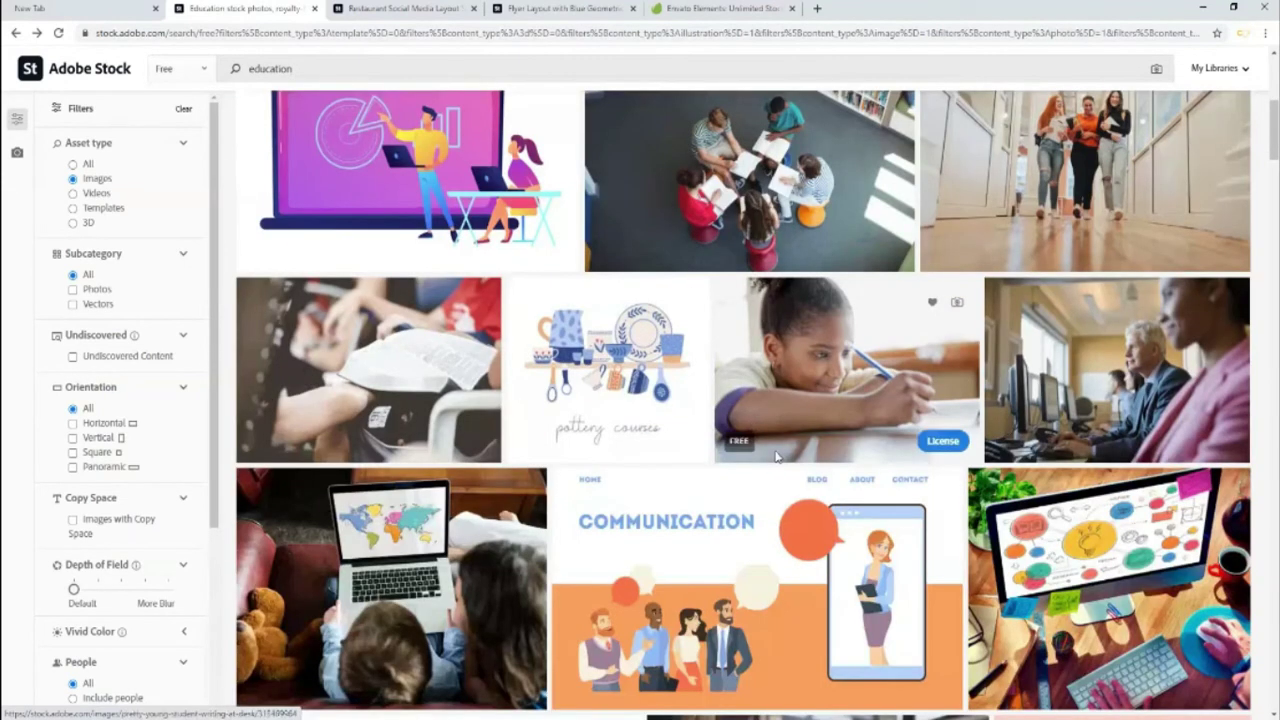
{"action": "scroll", "coordinate": [776, 456], "scroll_direction": "down", "scroll_amount": 3}
{"action": "scroll", "coordinate": [908, 549], "scroll_direction": "down", "scroll_amount": 5}
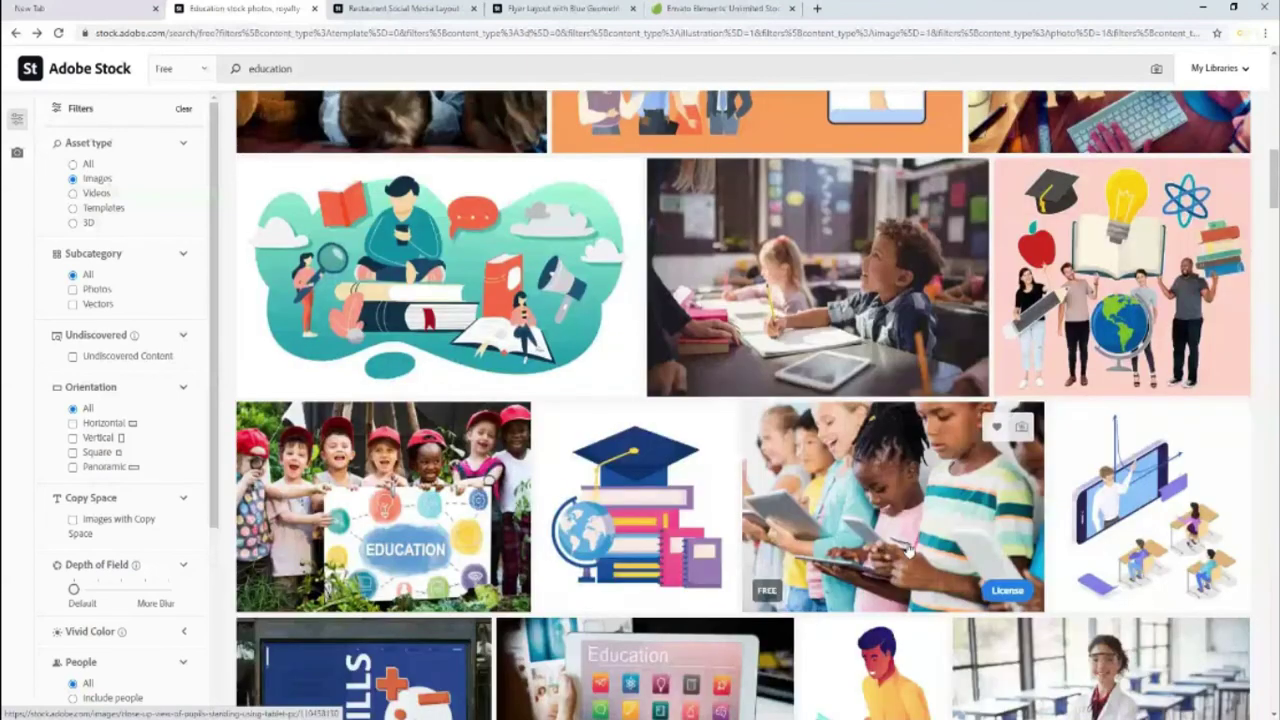
{"action": "scroll", "coordinate": [908, 549], "scroll_direction": "down", "scroll_amount": 5}
{"action": "mouse_move", "coordinate": [745, 592]}
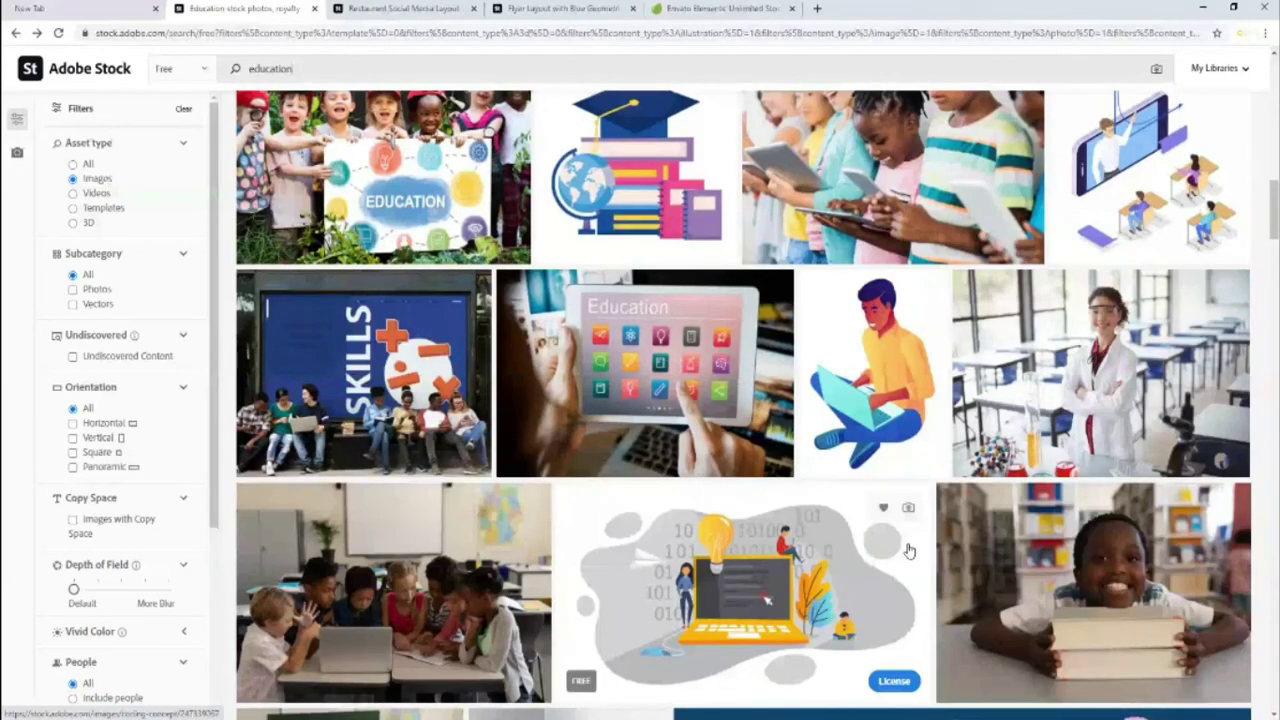
{"action": "scroll", "coordinate": [714, 457], "scroll_direction": "down", "scroll_amount": 6}
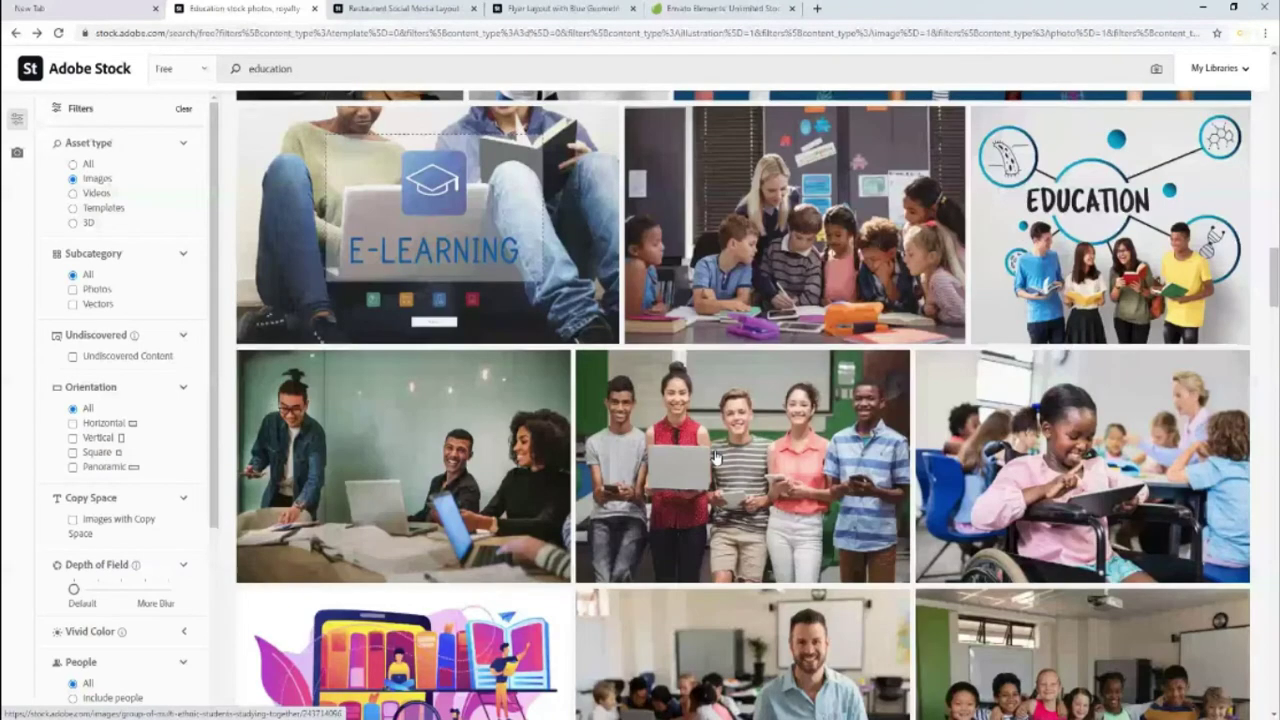
{"action": "scroll", "coordinate": [714, 457], "scroll_direction": "down", "scroll_amount": 4}
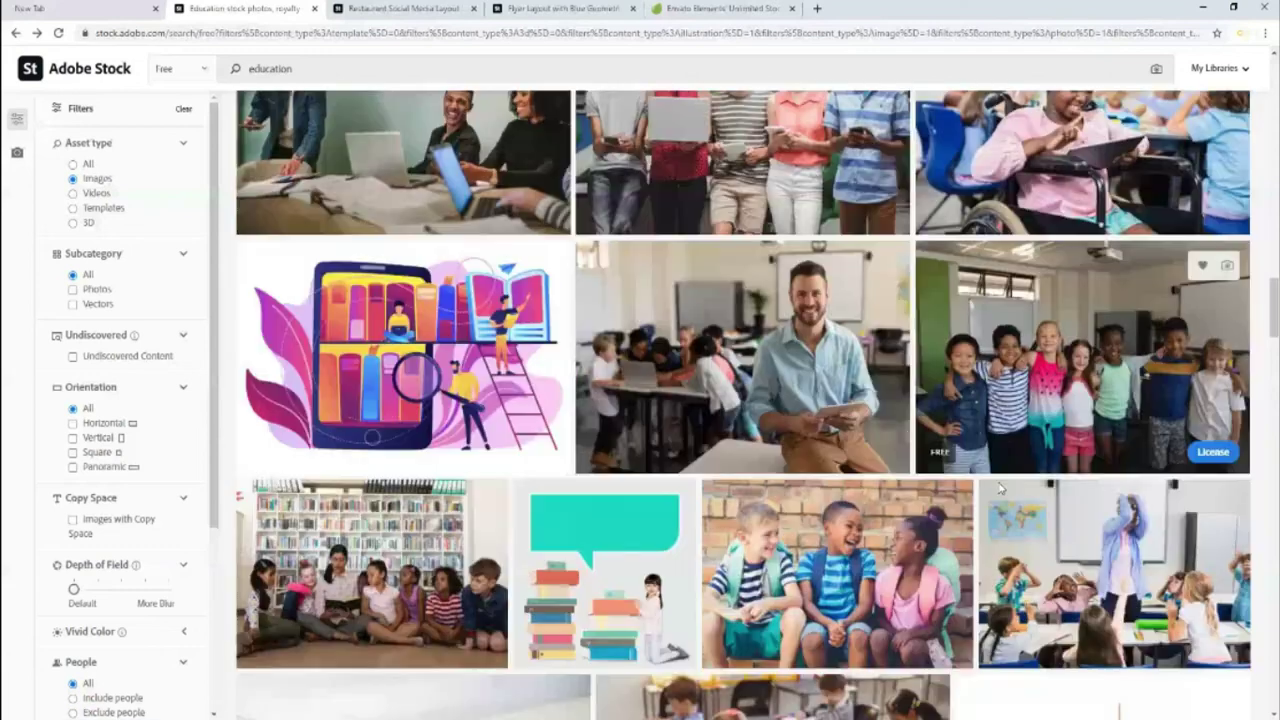
{"action": "scroll", "coordinate": [999, 487], "scroll_direction": "down", "scroll_amount": 7}
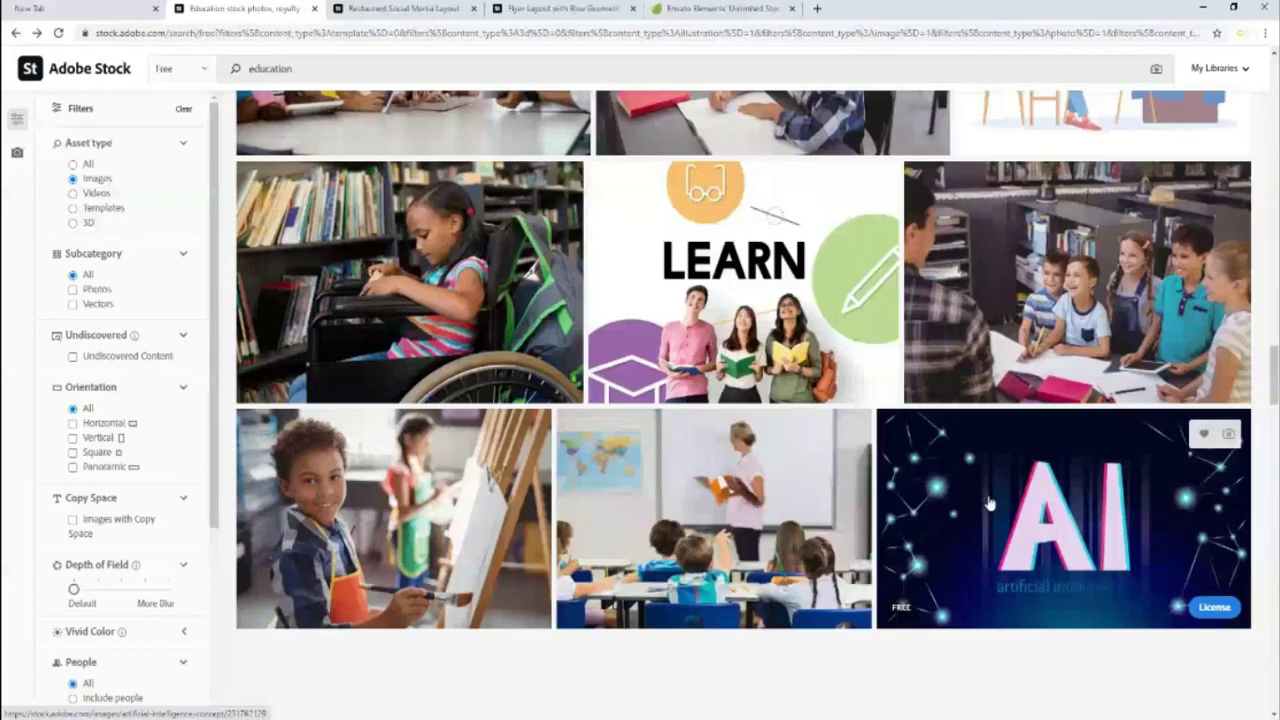
{"action": "scroll", "coordinate": [739, 483], "scroll_direction": "up", "scroll_amount": 10}
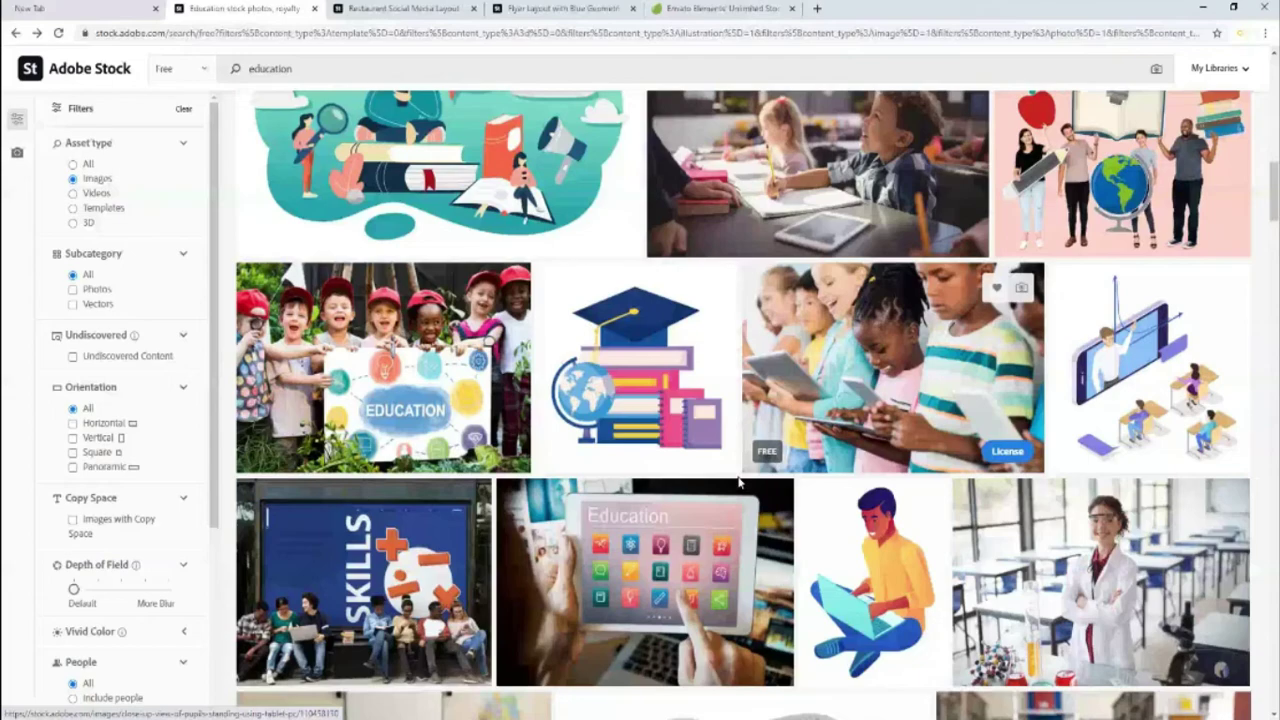
Step: Close the restaurant template, flyer and Envato tabs and open a new blank tab
{"action": "left_click", "coordinate": [420, 8]}
{"action": "left_click", "coordinate": [471, 9]}
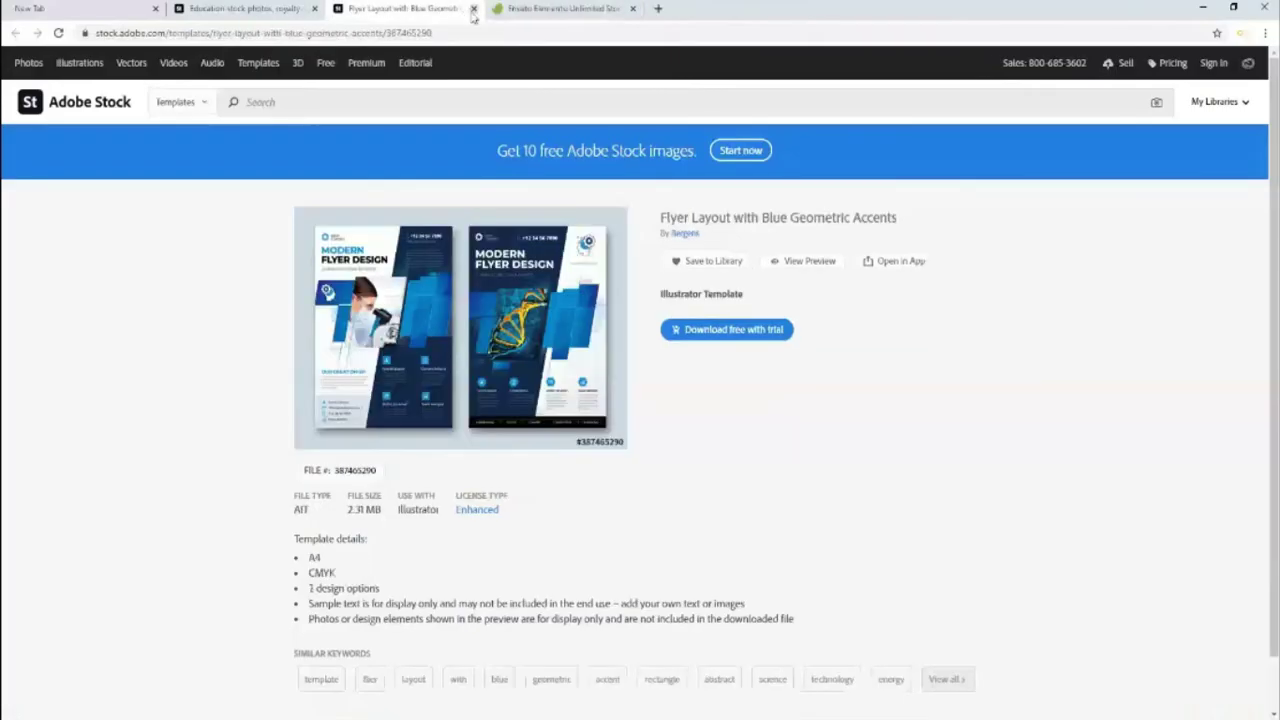
{"action": "left_click", "coordinate": [471, 9]}
{"action": "left_click", "coordinate": [471, 9]}
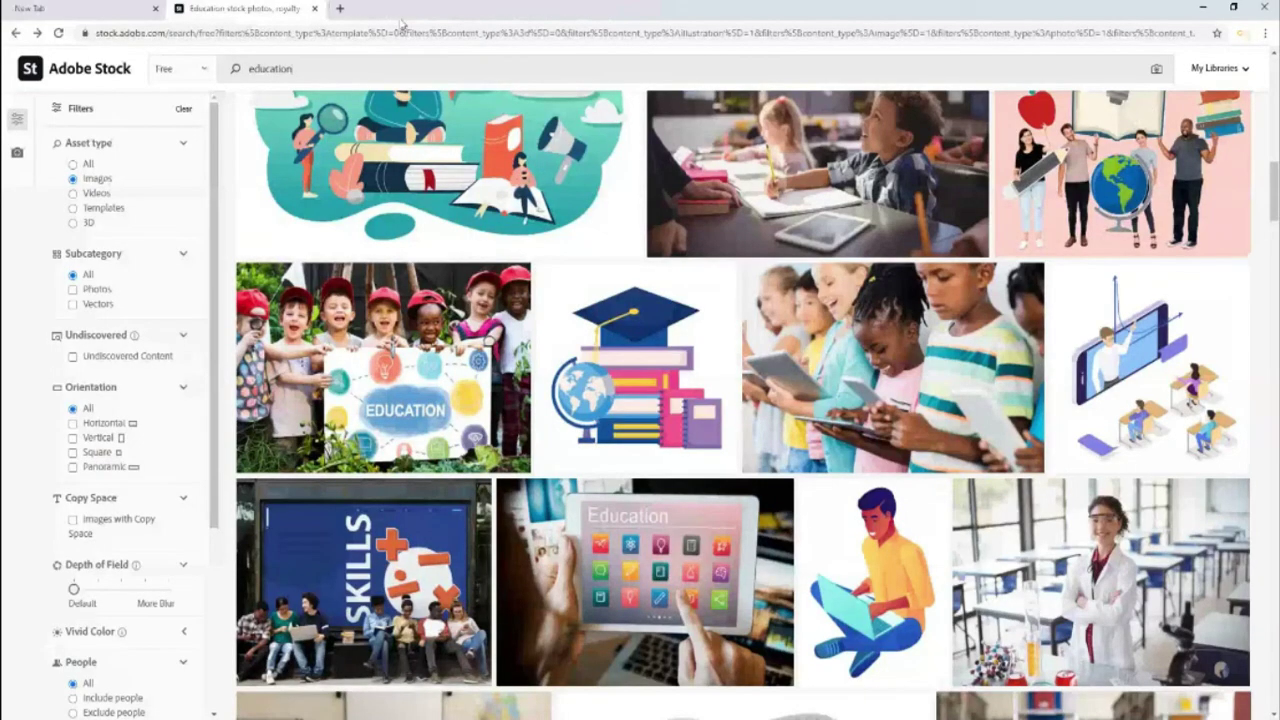
{"action": "left_click", "coordinate": [342, 9]}
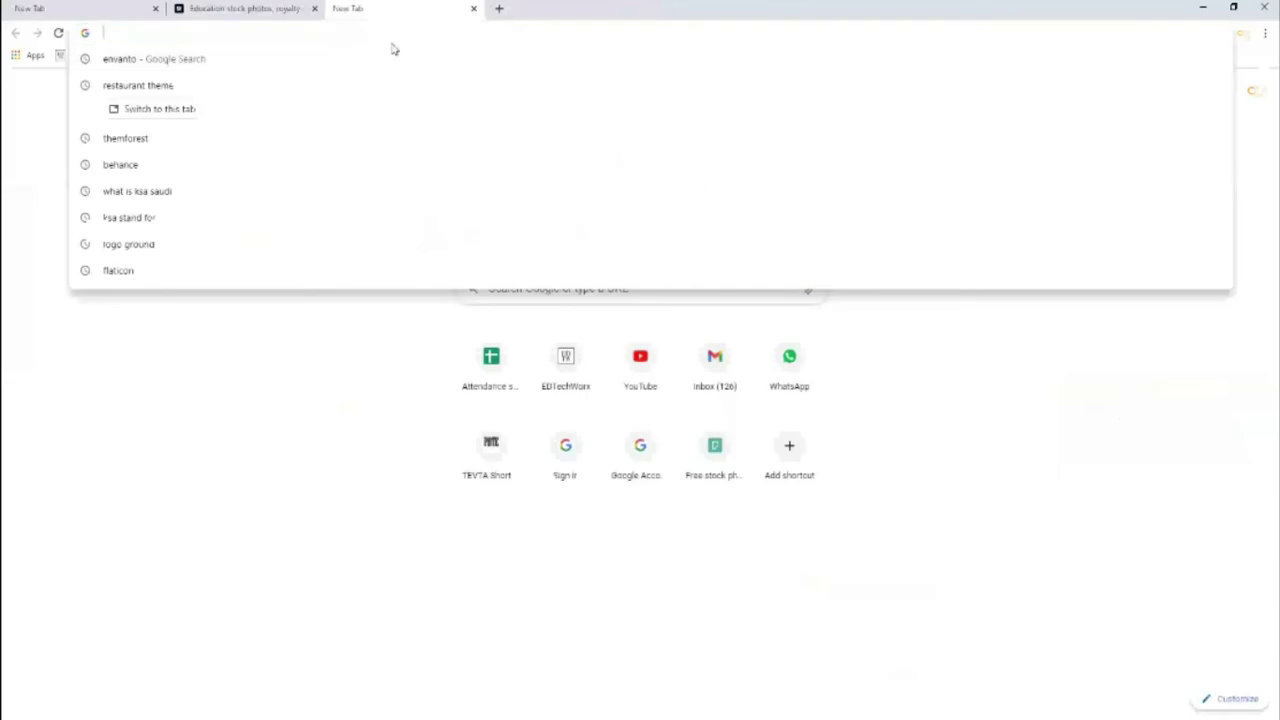
Step: Load pb08bistro.com, the PB 08 Indian Bistro & Bar website, and reload the page
{"action": "type", "text": "pb08"}
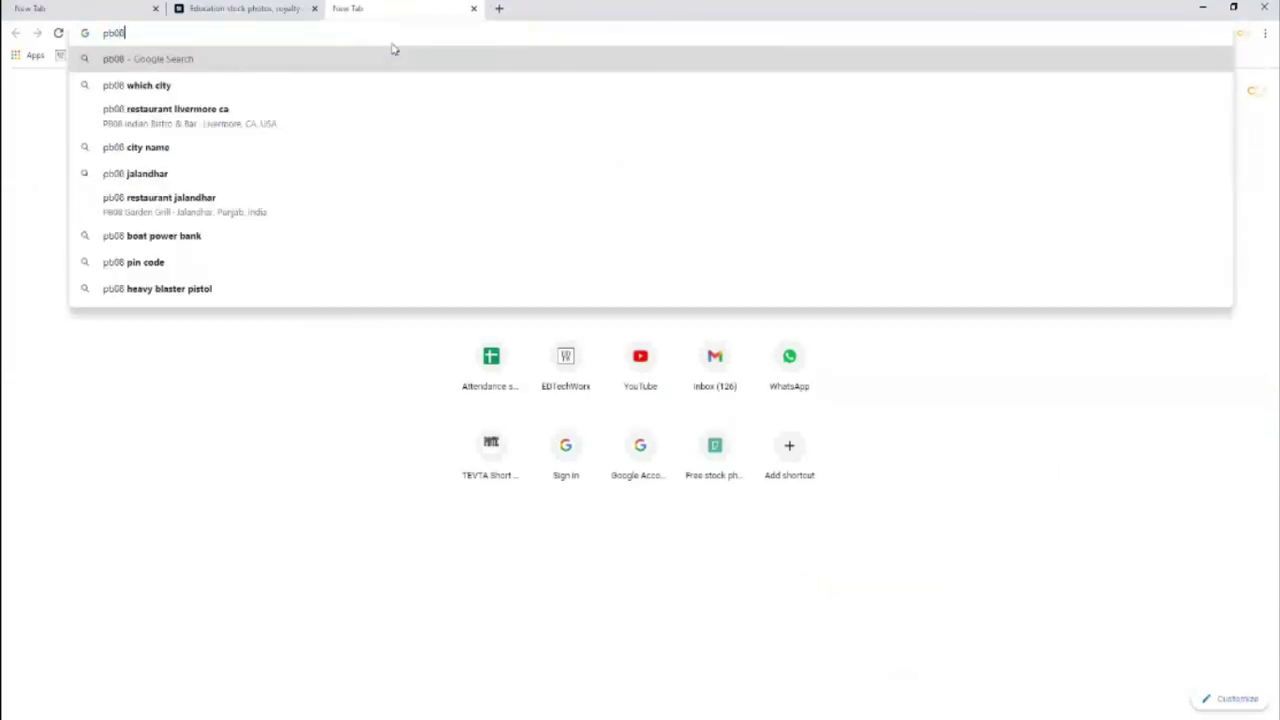
{"action": "type", "text": "bistr"}
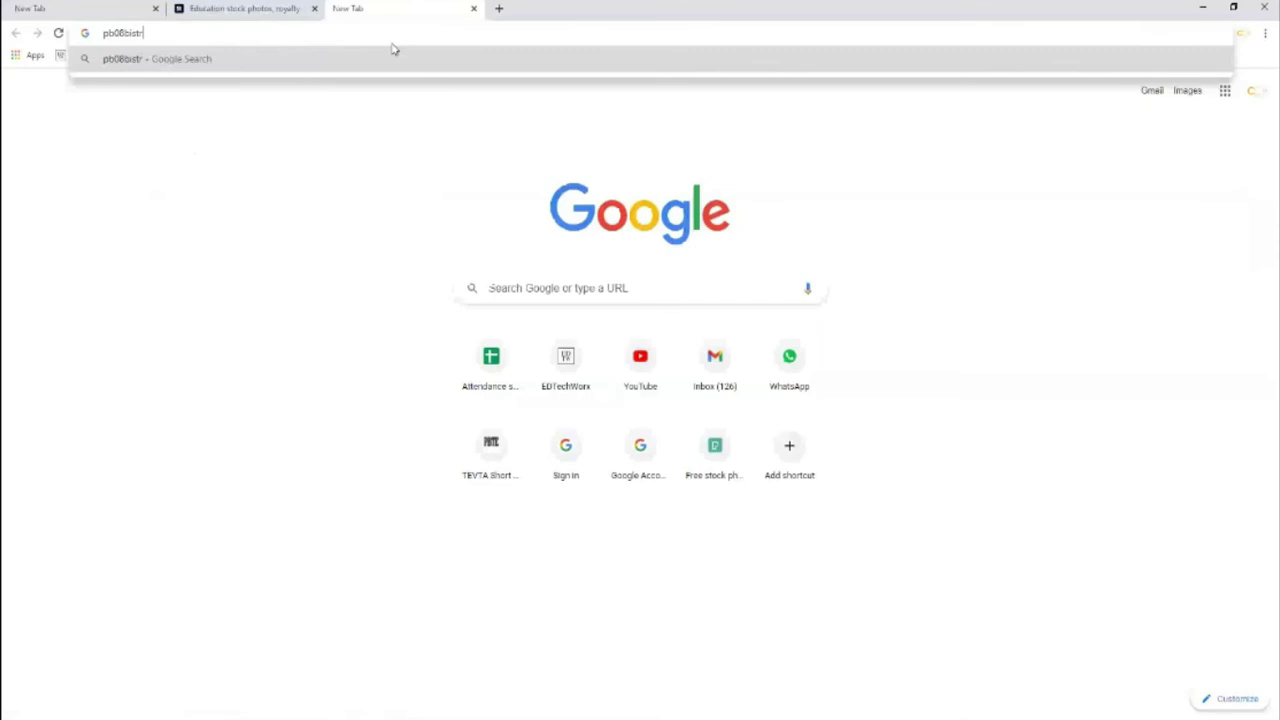
{"action": "type", "text": "o"}
{"action": "type", "text": ","}
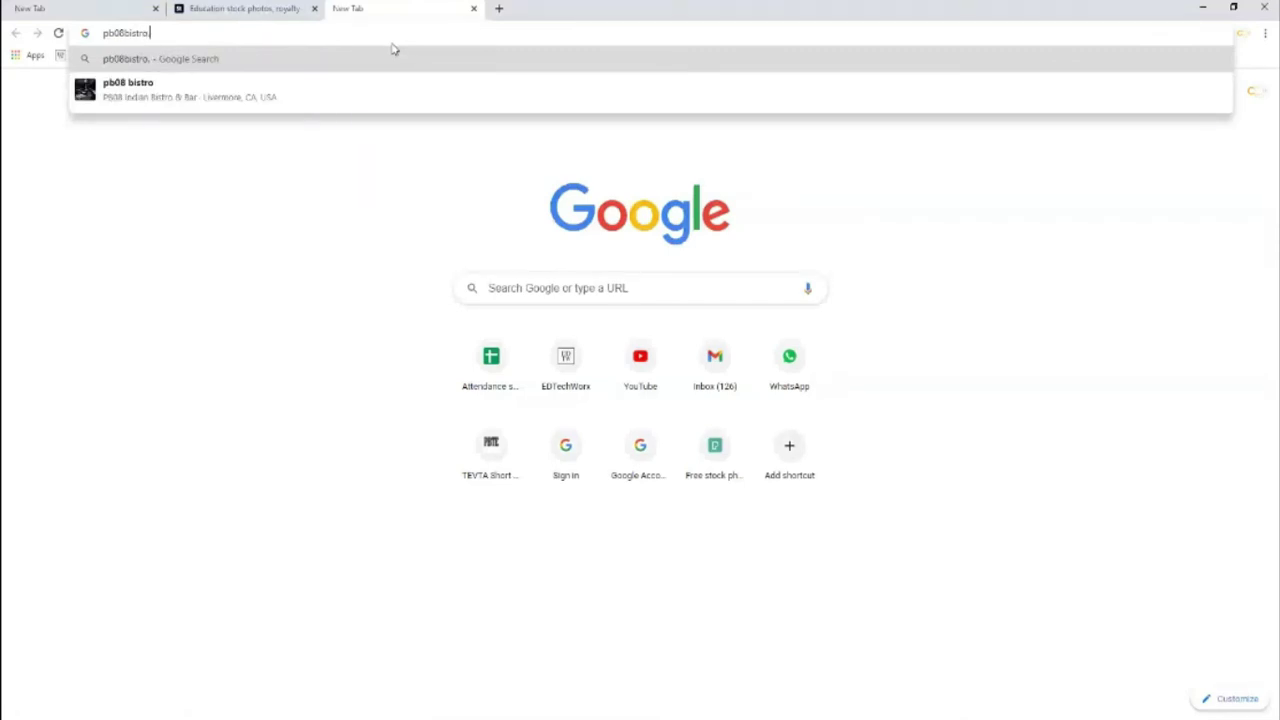
{"action": "type", "text": "com"}
{"action": "key", "text": "Return"}
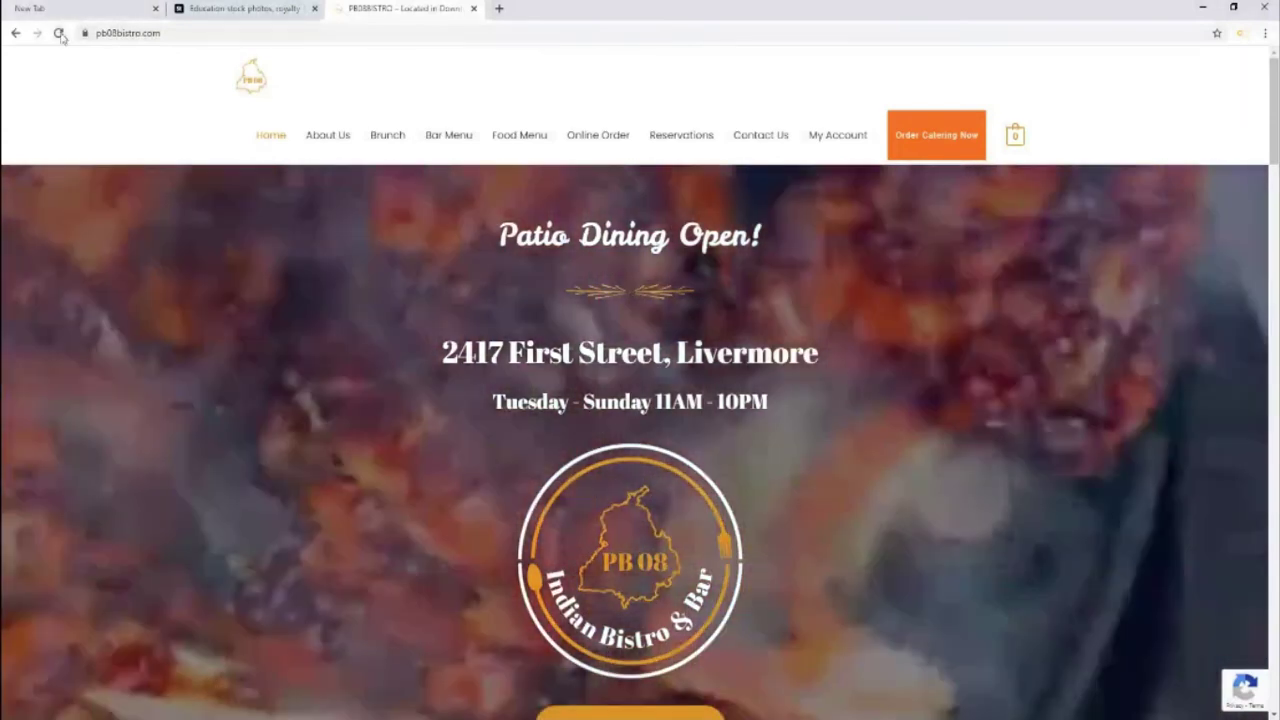
{"action": "left_click", "coordinate": [59, 33]}
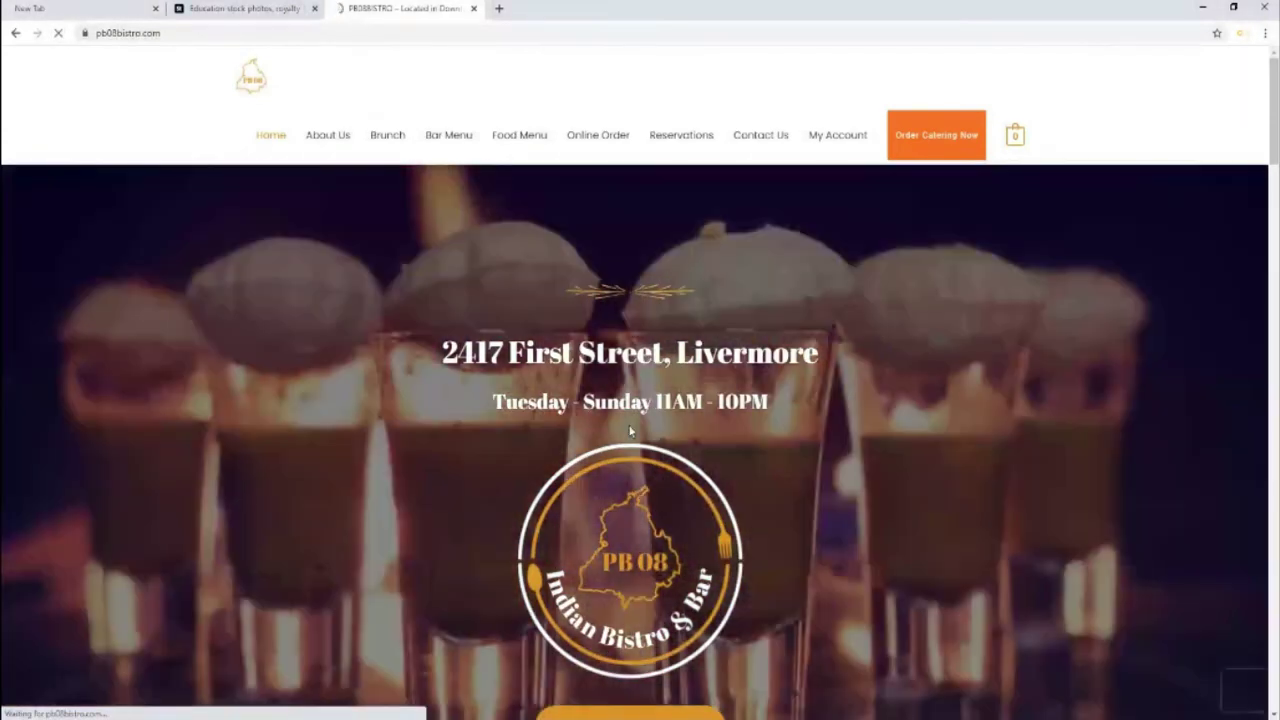
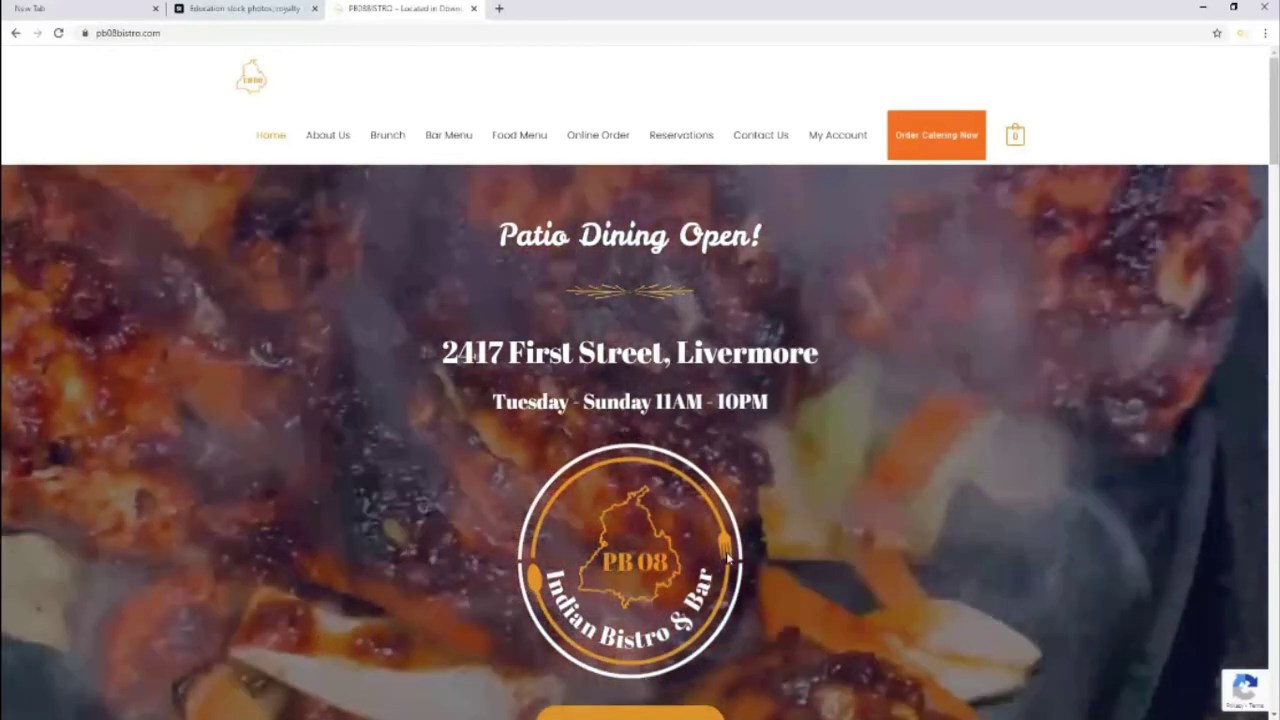
Step: Scroll up and down through the PB08 bistro homepage sections
{"action": "scroll", "coordinate": [716, 538], "scroll_direction": "down", "scroll_amount": 1}
{"action": "scroll", "coordinate": [680, 525], "scroll_direction": "down", "scroll_amount": 2}
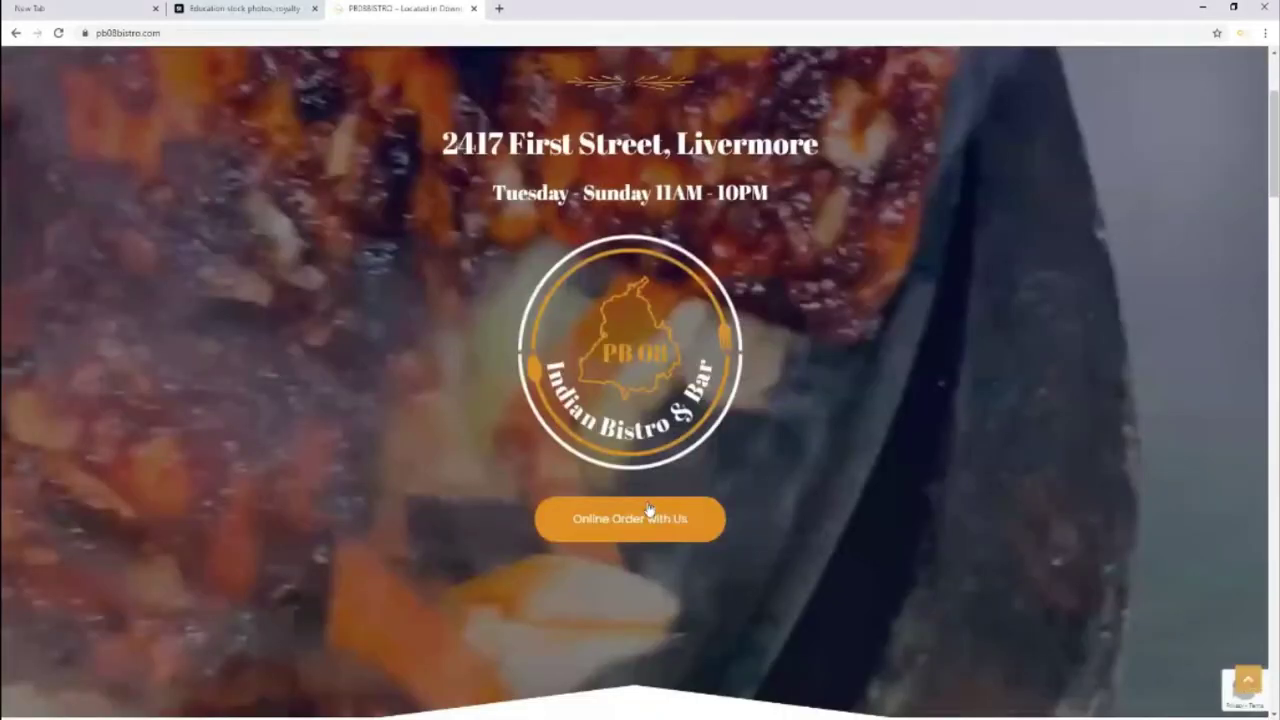
{"action": "scroll", "coordinate": [648, 509], "scroll_direction": "up", "scroll_amount": 3}
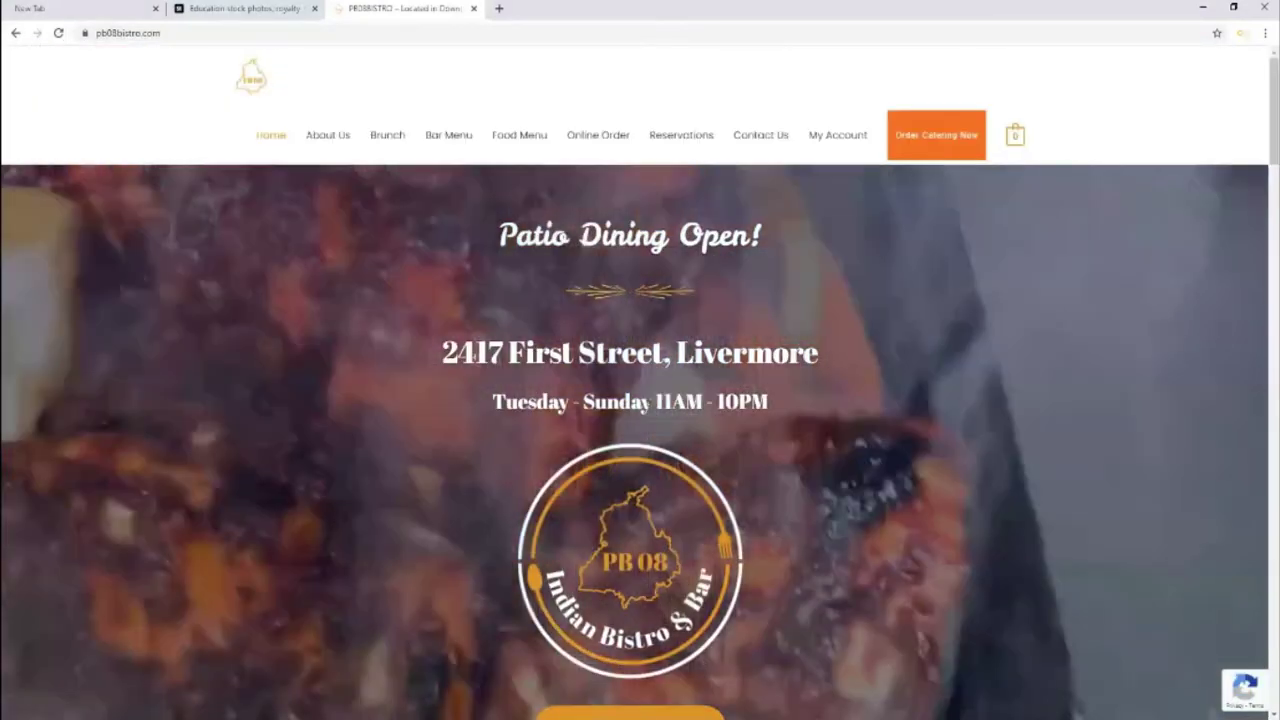
{"action": "scroll", "coordinate": [650, 405], "scroll_direction": "down", "scroll_amount": 5}
{"action": "scroll", "coordinate": [649, 404], "scroll_direction": "down", "scroll_amount": 4}
{"action": "scroll", "coordinate": [649, 404], "scroll_direction": "up", "scroll_amount": 2}
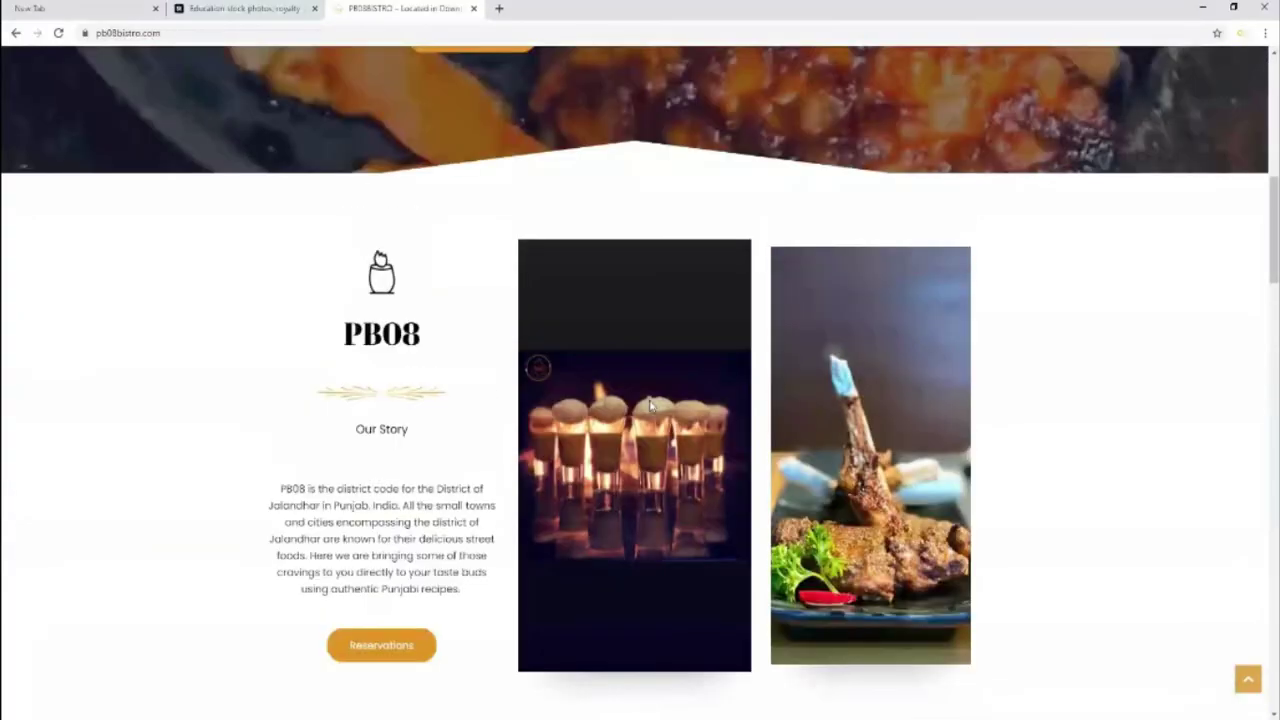
{"action": "scroll", "coordinate": [650, 404], "scroll_direction": "up", "scroll_amount": 4}
{"action": "scroll", "coordinate": [650, 404], "scroll_direction": "down", "scroll_amount": 5}
{"action": "scroll", "coordinate": [620, 418], "scroll_direction": "down", "scroll_amount": 5}
{"action": "scroll", "coordinate": [600, 420], "scroll_direction": "down", "scroll_amount": 1}
{"action": "scroll", "coordinate": [530, 431], "scroll_direction": "down", "scroll_amount": 5}
{"action": "scroll", "coordinate": [530, 431], "scroll_direction": "down", "scroll_amount": 3}
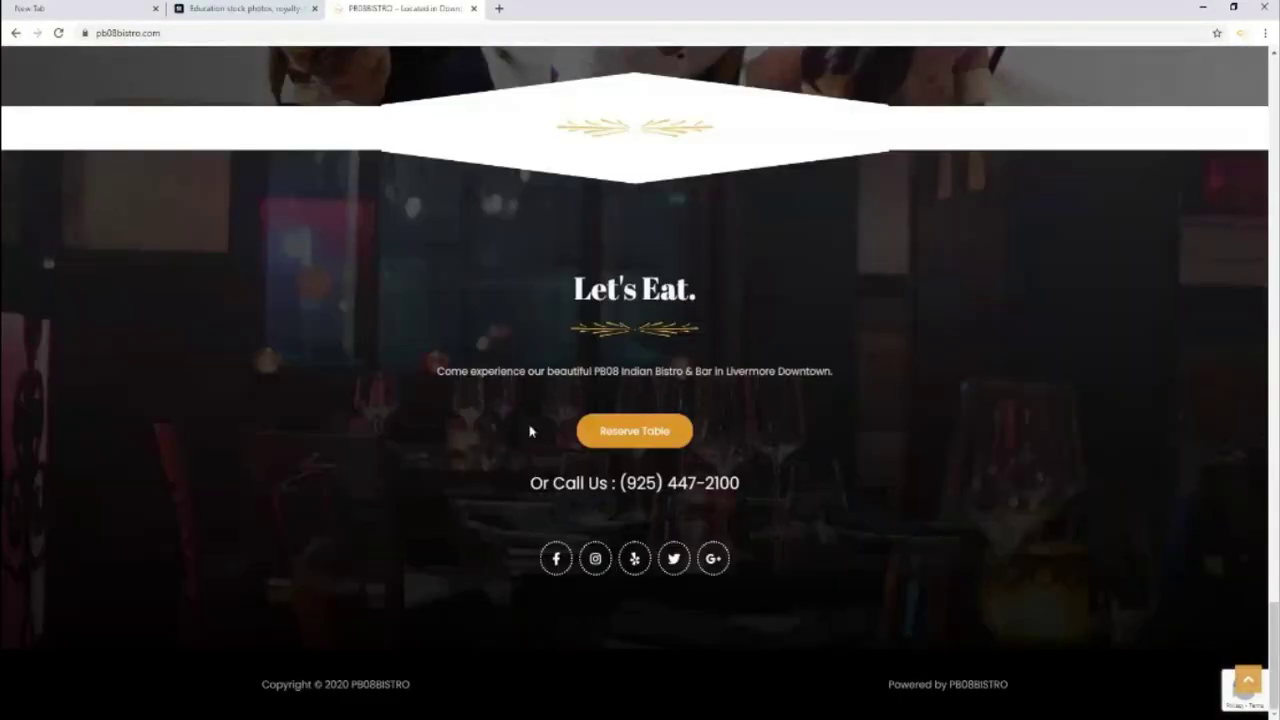
{"action": "scroll", "coordinate": [530, 431], "scroll_direction": "up", "scroll_amount": 7}
{"action": "scroll", "coordinate": [530, 428], "scroll_direction": "up", "scroll_amount": 4}
{"action": "scroll", "coordinate": [530, 428], "scroll_direction": "up", "scroll_amount": 10}
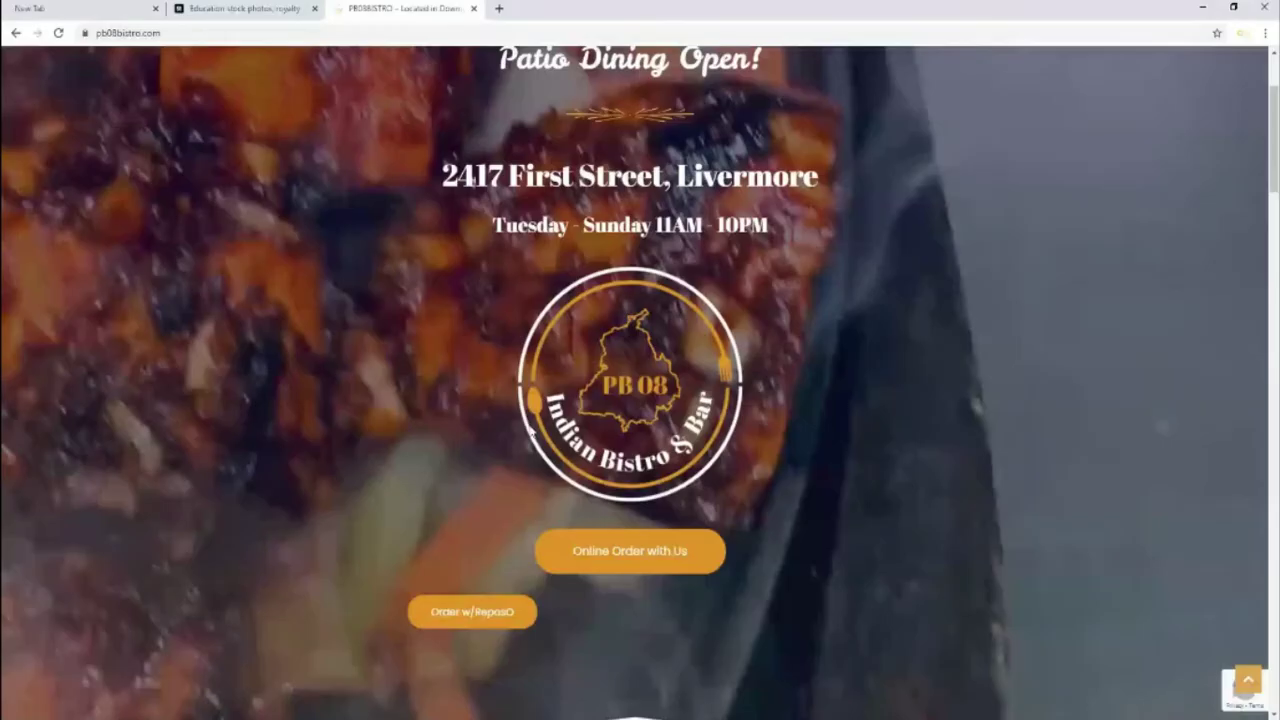
{"action": "scroll", "coordinate": [531, 300], "scroll_direction": "up", "scroll_amount": 2}
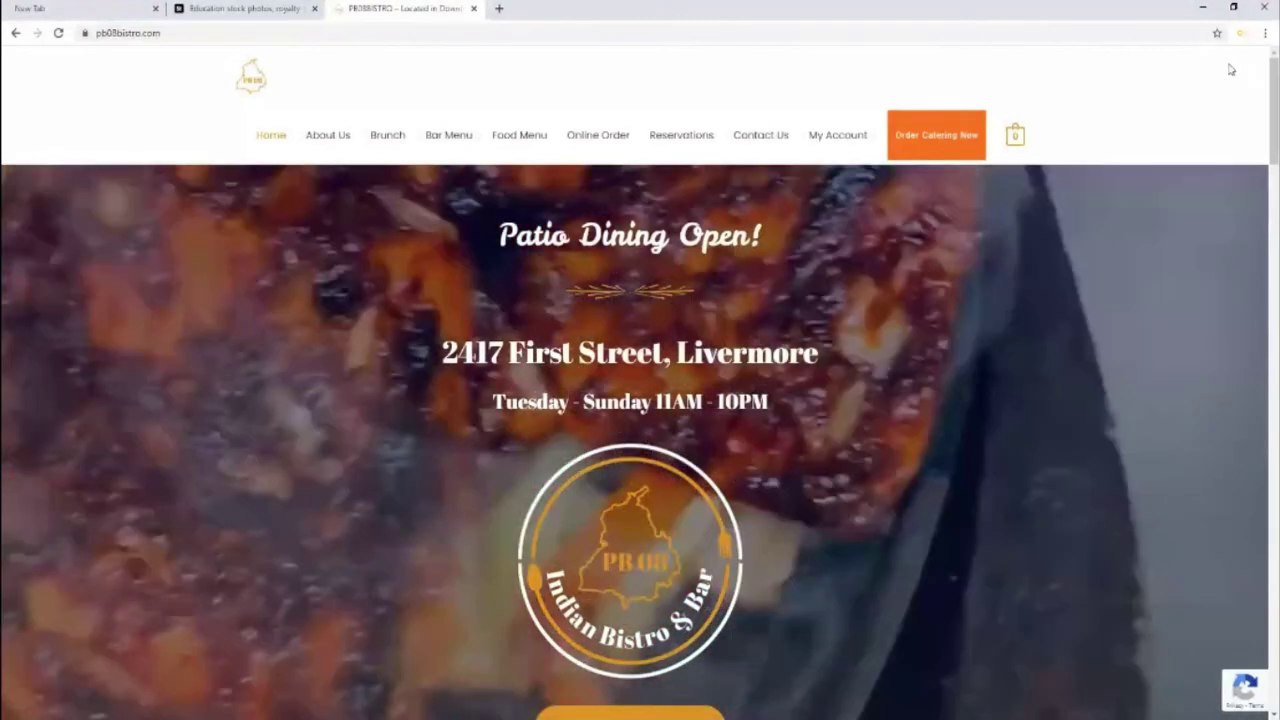
{"action": "scroll", "coordinate": [490, 281], "scroll_direction": "down", "scroll_amount": 2}
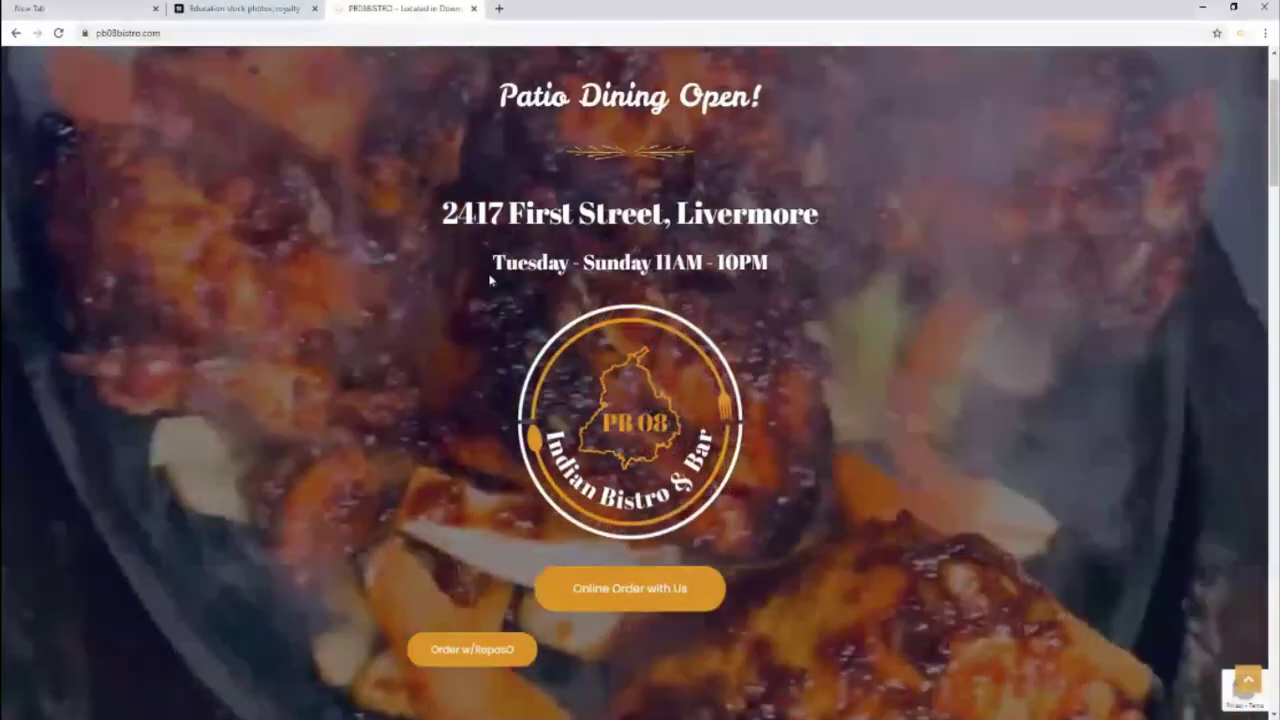
{"action": "scroll", "coordinate": [490, 281], "scroll_direction": "down", "scroll_amount": 2}
{"action": "scroll", "coordinate": [166, 277], "scroll_direction": "up", "scroll_amount": 3}
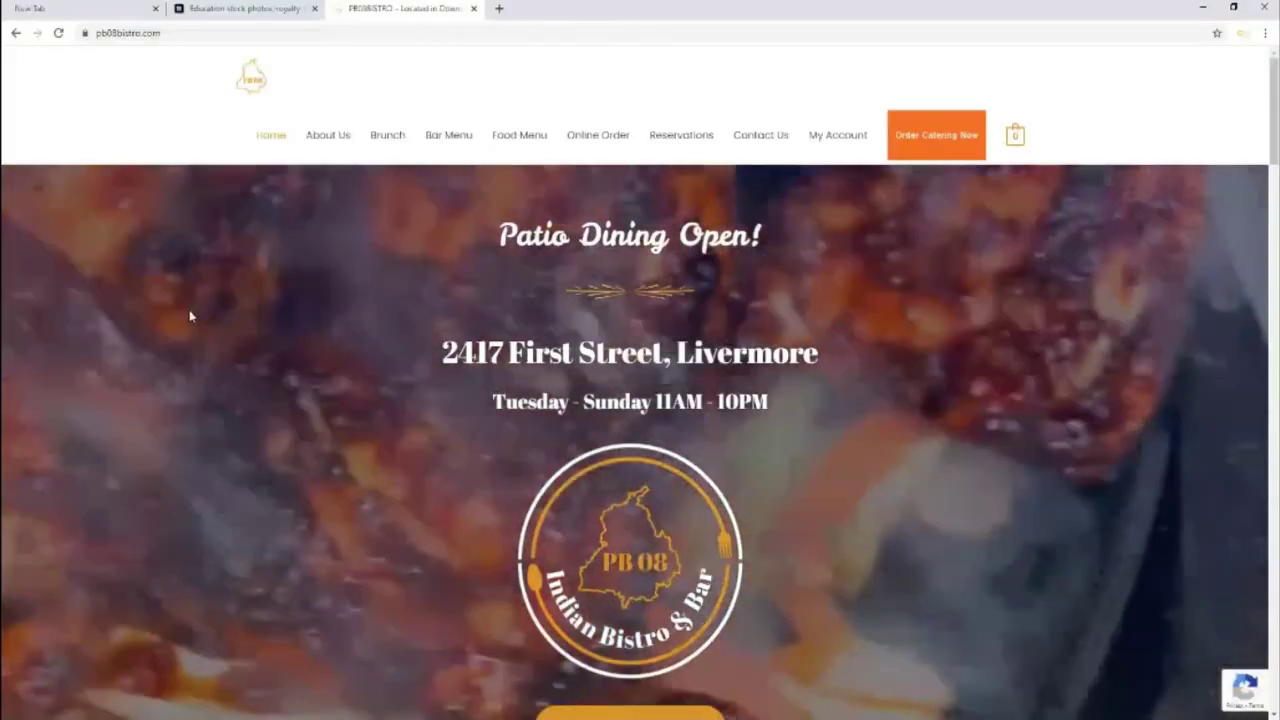
{"action": "scroll", "coordinate": [190, 316], "scroll_direction": "down", "scroll_amount": 1}
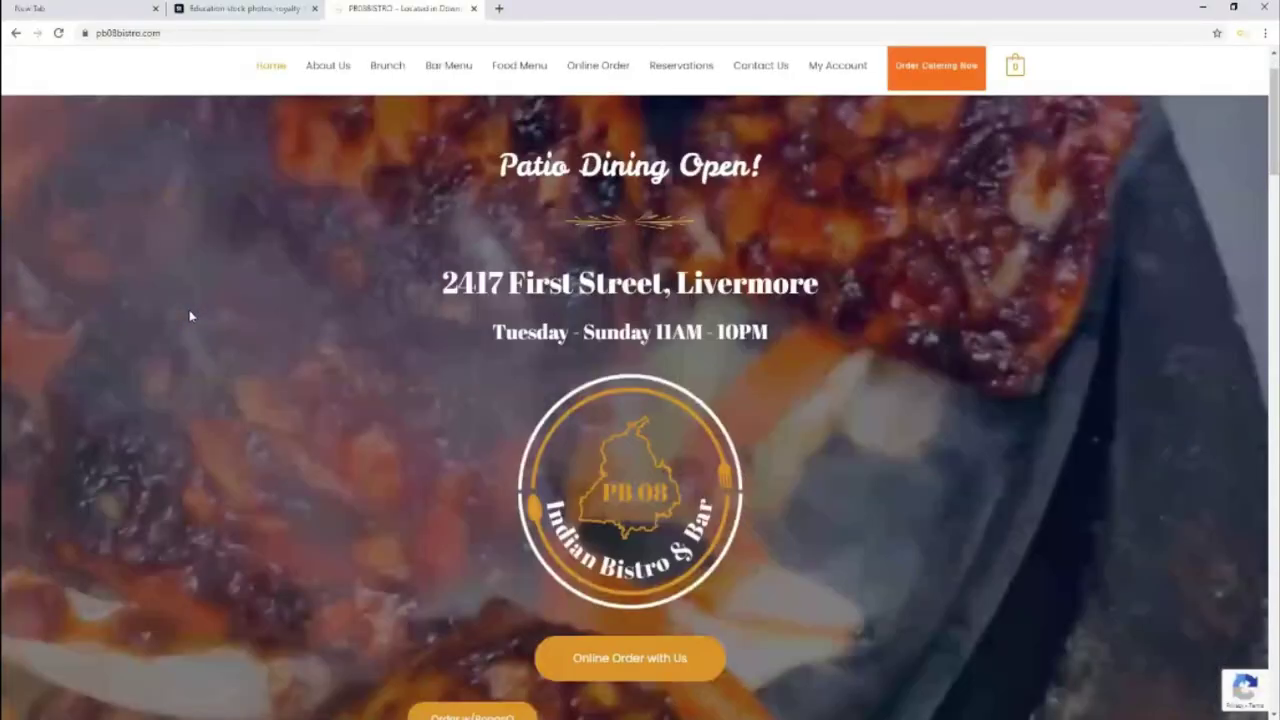
{"action": "scroll", "coordinate": [190, 316], "scroll_direction": "down", "scroll_amount": 2}
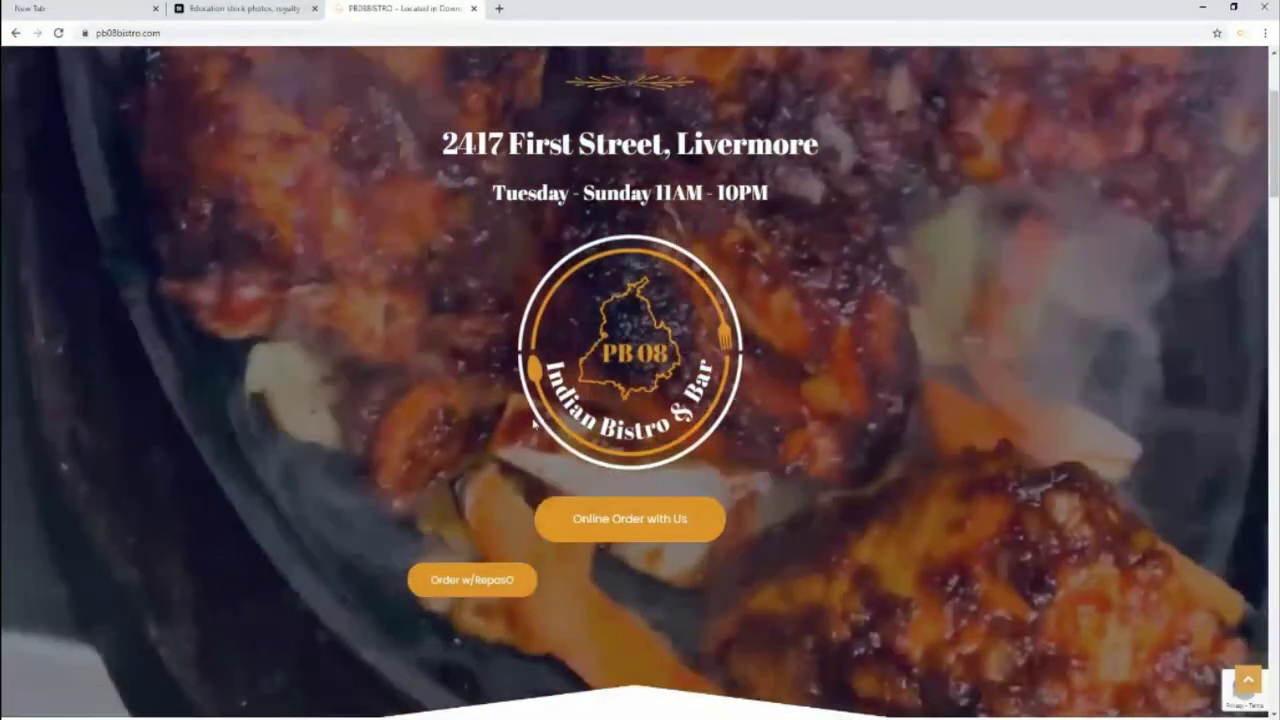
{"action": "scroll", "coordinate": [951, 408], "scroll_direction": "up", "scroll_amount": 3}
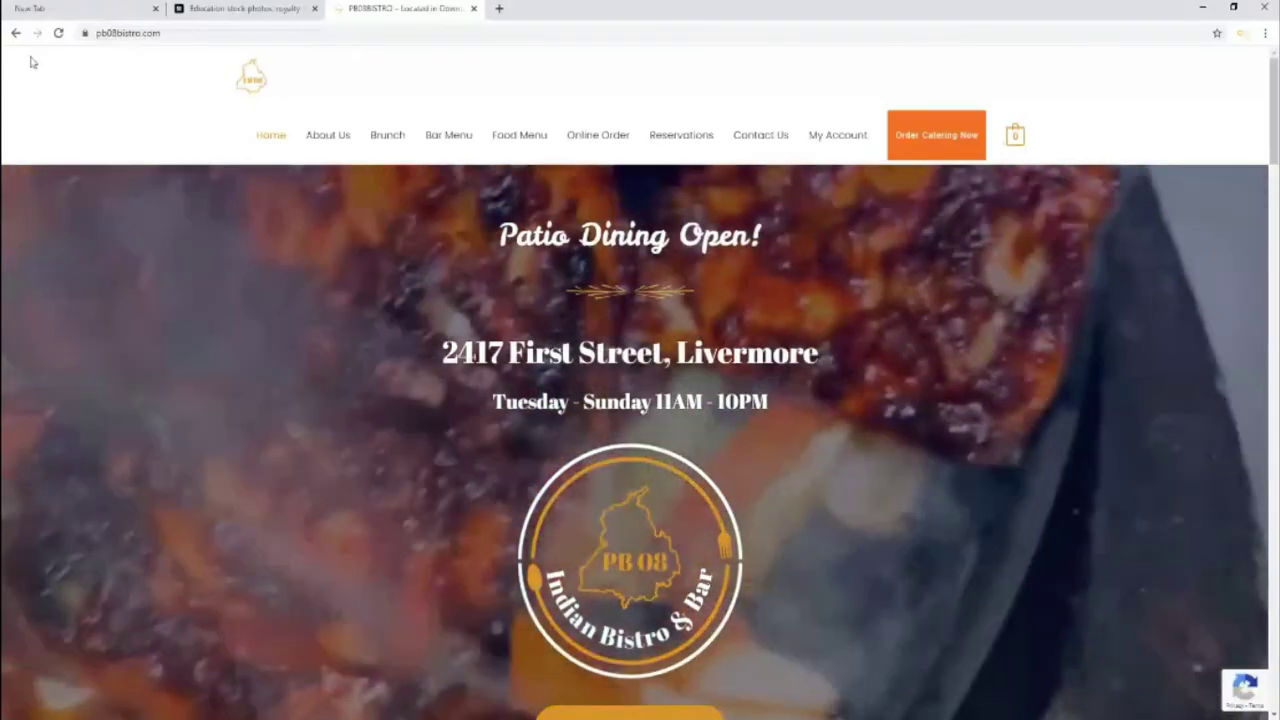
Step: Reload pb08bistro.com and scroll down through its upper sections
{"action": "left_click", "coordinate": [195, 33]}
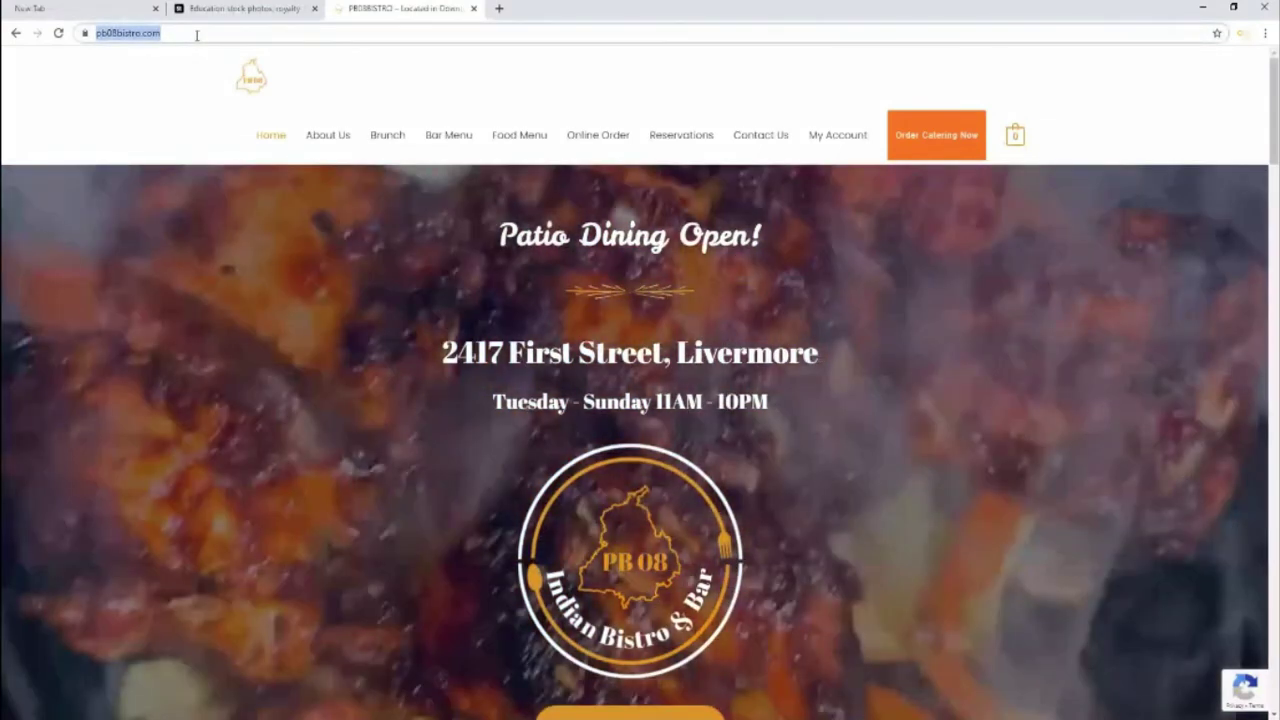
{"action": "key", "text": "Return"}
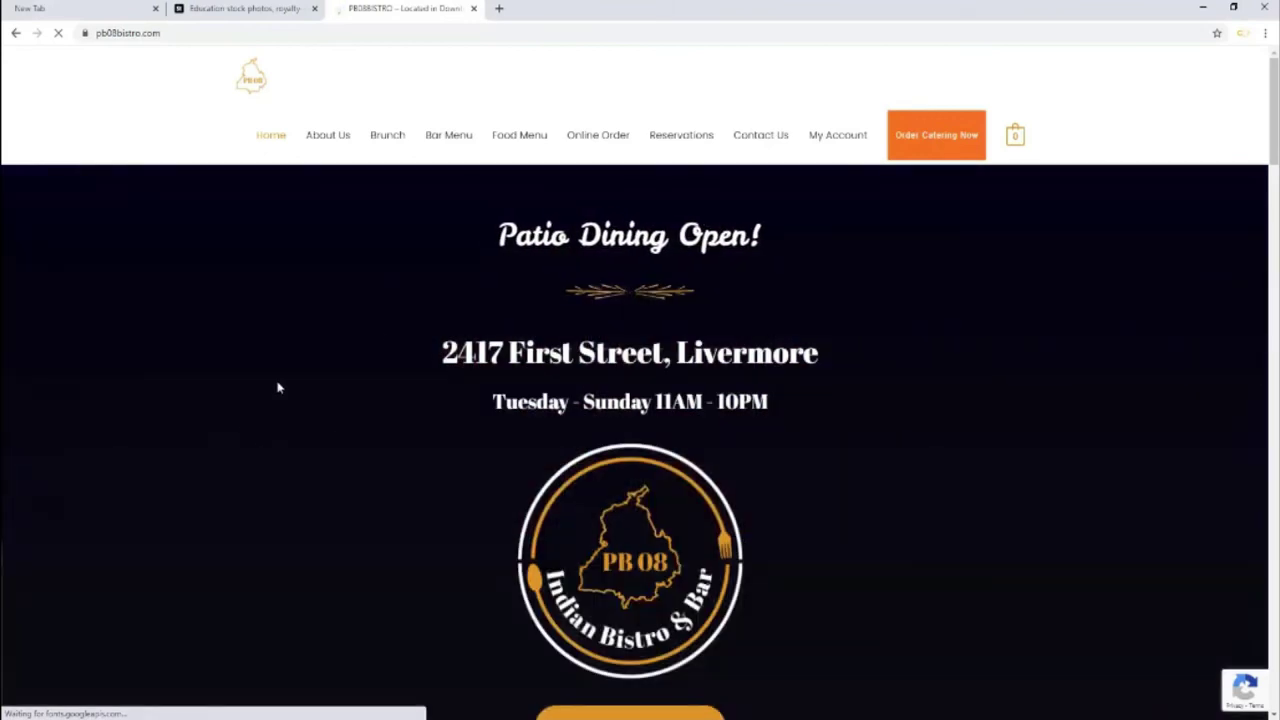
{"action": "scroll", "coordinate": [275, 433], "scroll_direction": "down", "scroll_amount": 1}
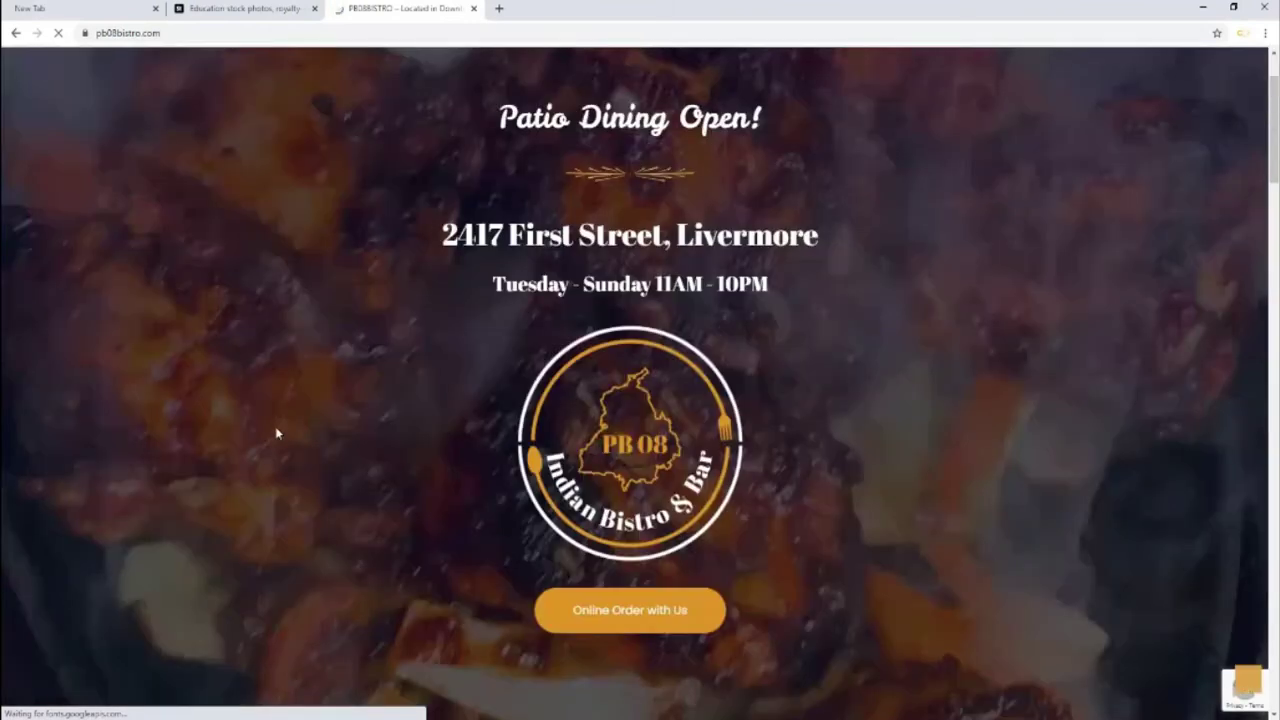
{"action": "scroll", "coordinate": [275, 426], "scroll_direction": "down", "scroll_amount": 1}
{"action": "scroll", "coordinate": [237, 423], "scroll_direction": "up", "scroll_amount": 2}
{"action": "scroll", "coordinate": [245, 470], "scroll_direction": "down", "scroll_amount": 2}
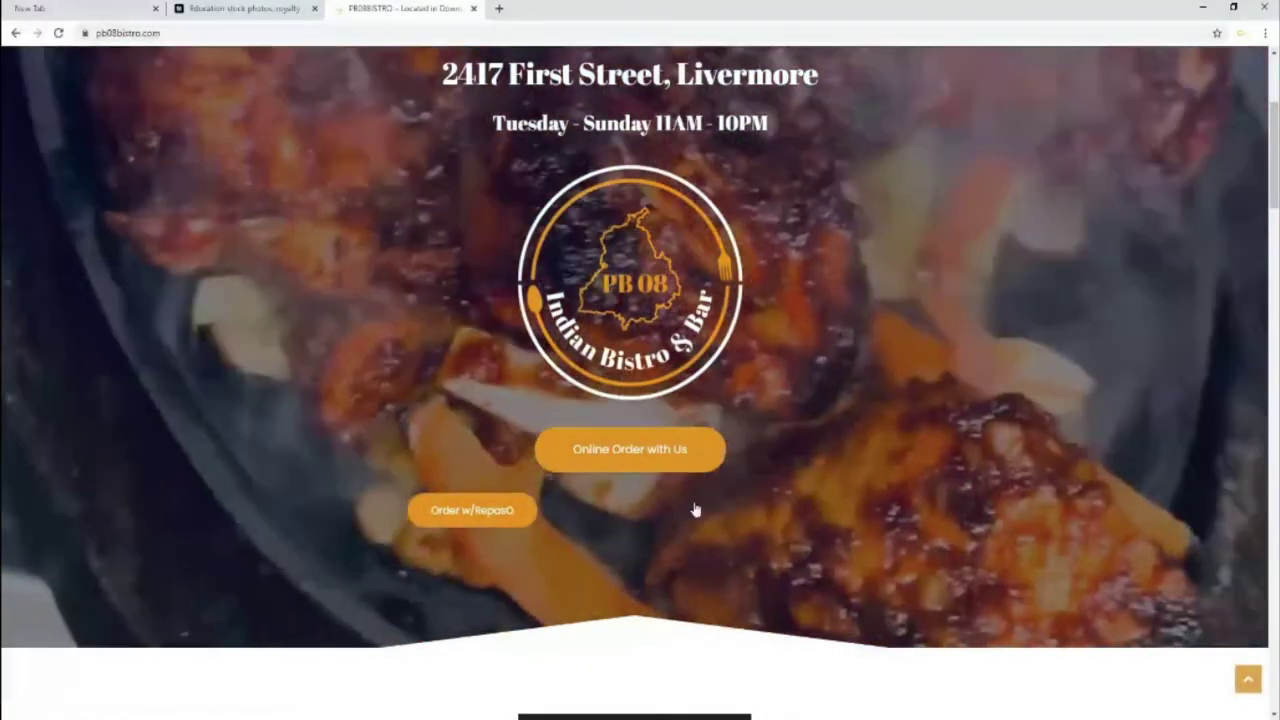
{"action": "scroll", "coordinate": [847, 486], "scroll_direction": "up", "scroll_amount": 2}
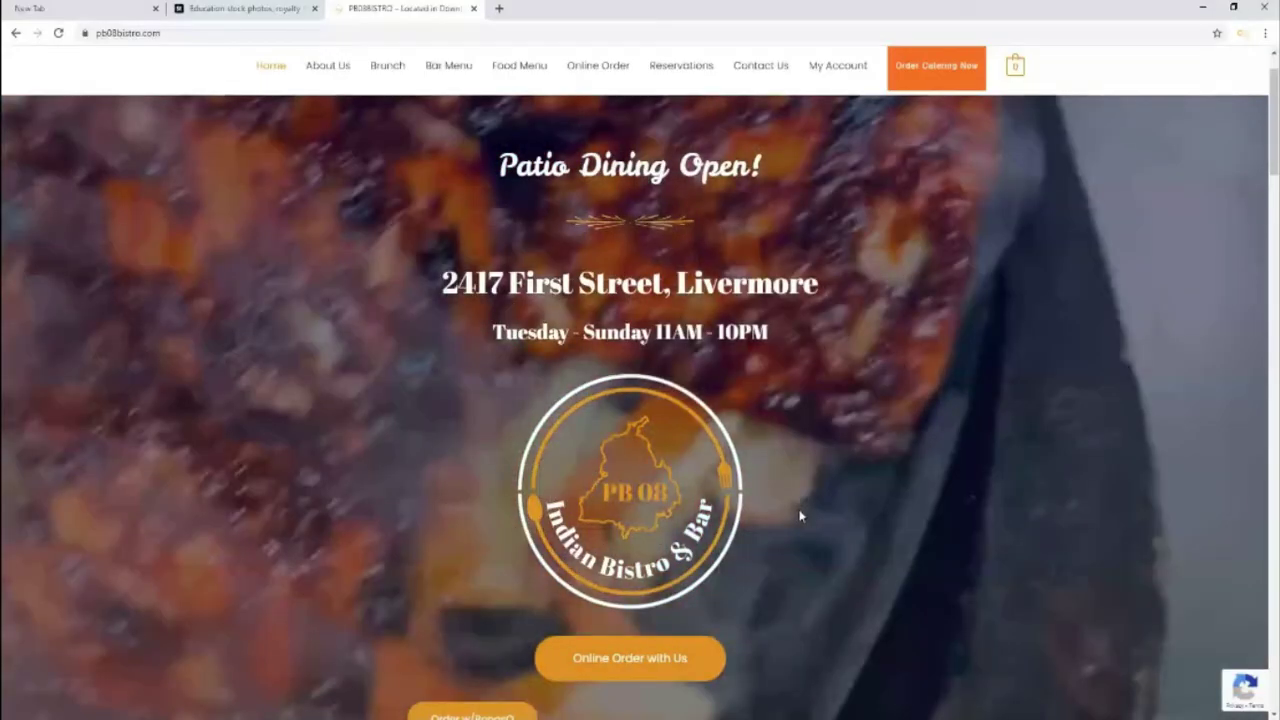
{"action": "scroll", "coordinate": [800, 516], "scroll_direction": "up", "scroll_amount": 1}
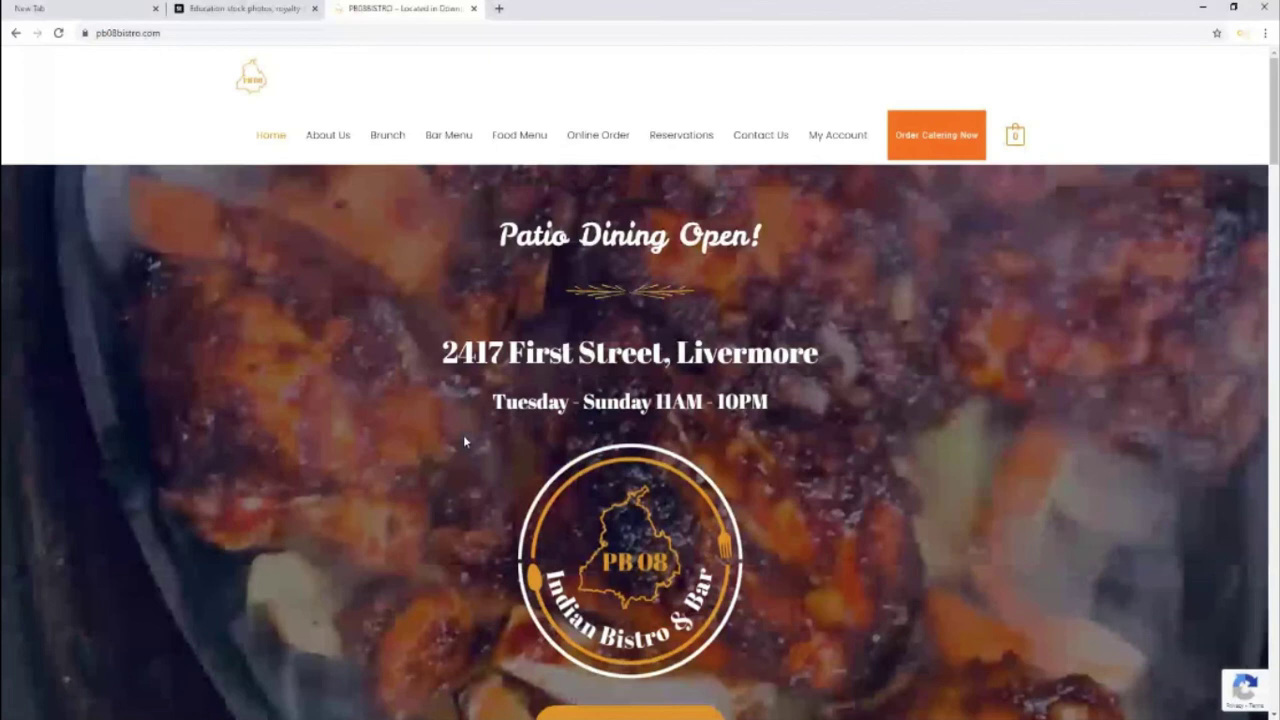
{"action": "scroll", "coordinate": [917, 297], "scroll_direction": "down", "scroll_amount": 1}
{"action": "scroll", "coordinate": [917, 297], "scroll_direction": "down", "scroll_amount": 4}
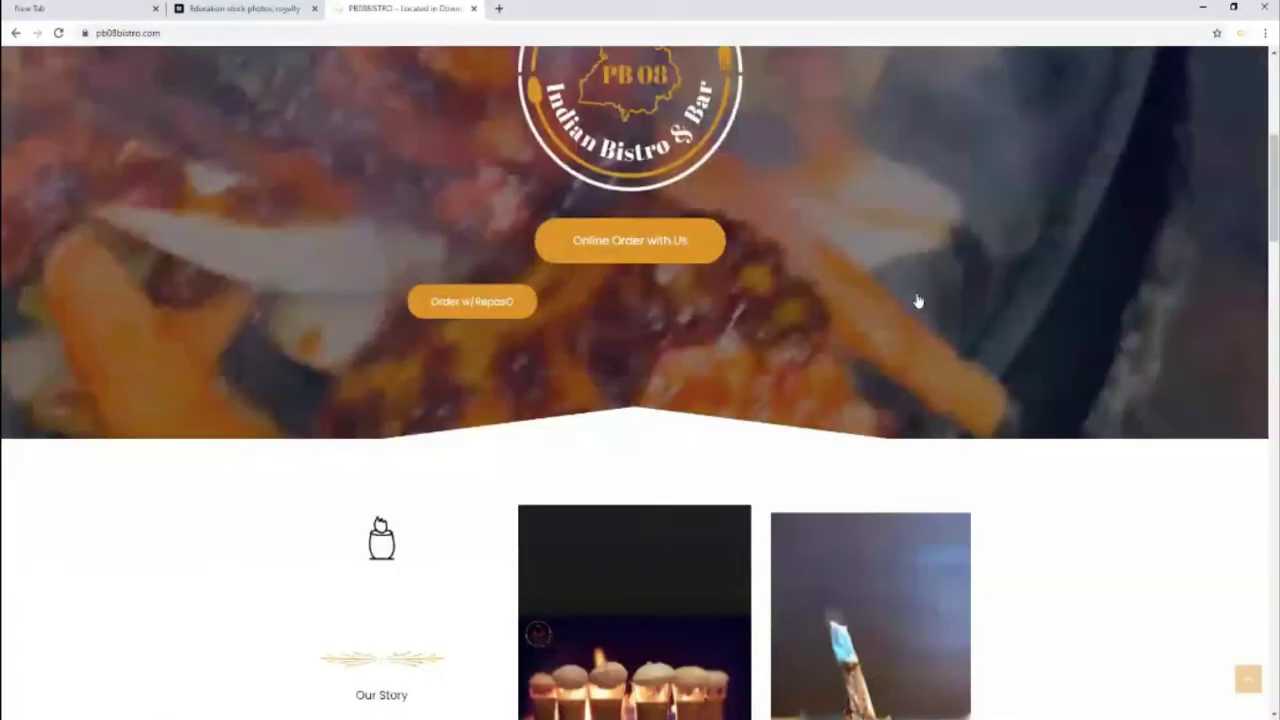
{"action": "scroll", "coordinate": [600, 293], "scroll_direction": "down", "scroll_amount": 3}
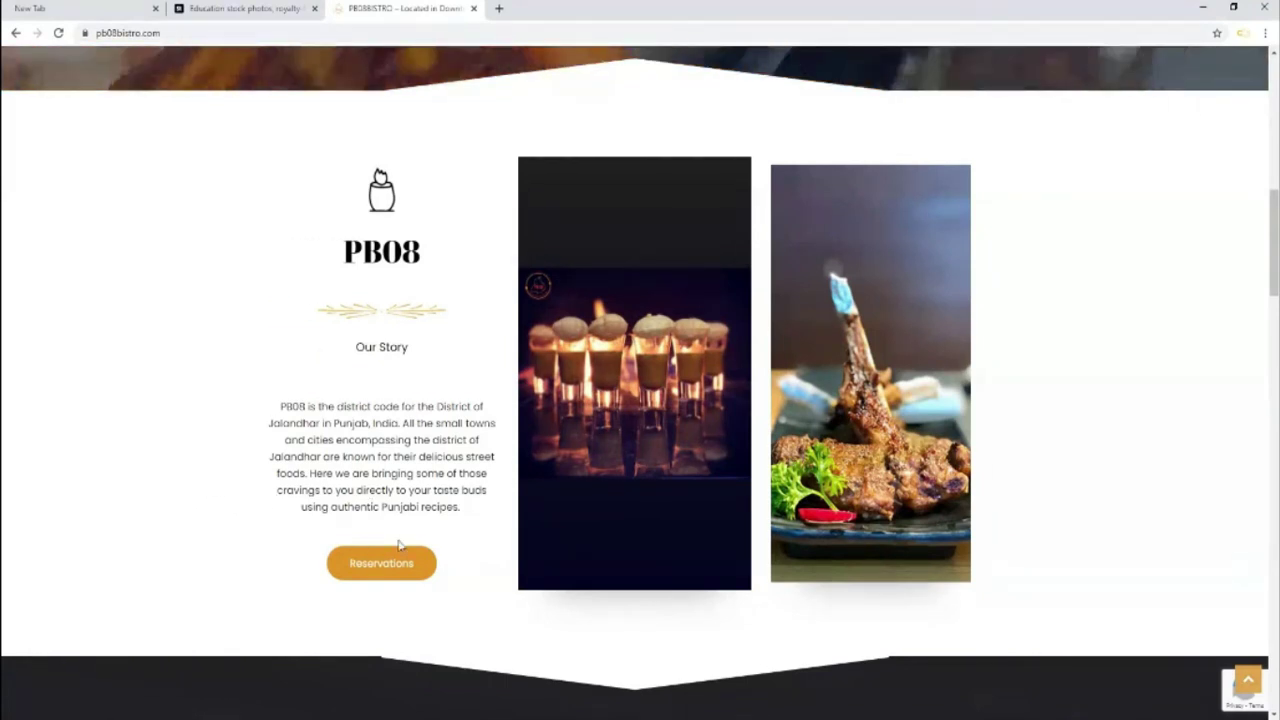
{"action": "scroll", "coordinate": [1077, 256], "scroll_direction": "down", "scroll_amount": 5}
{"action": "scroll", "coordinate": [946, 268], "scroll_direction": "down", "scroll_amount": 3}
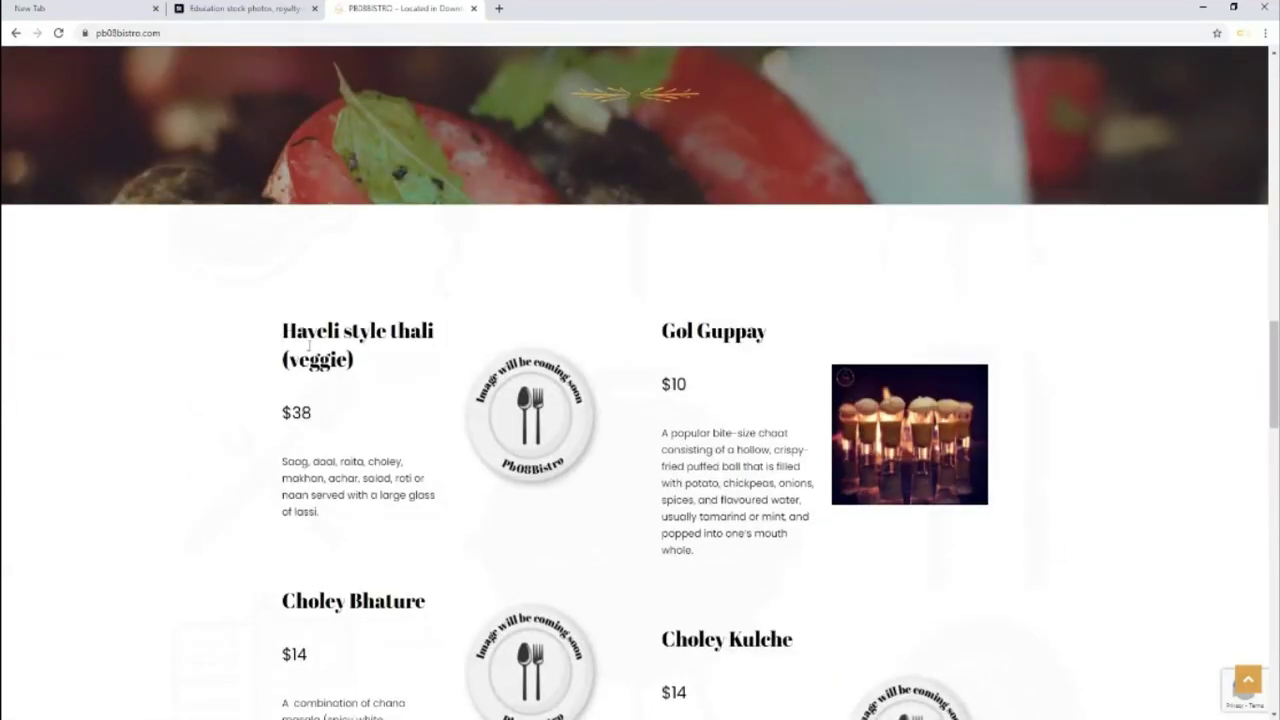
{"action": "scroll", "coordinate": [330, 195], "scroll_direction": "down", "scroll_amount": 1}
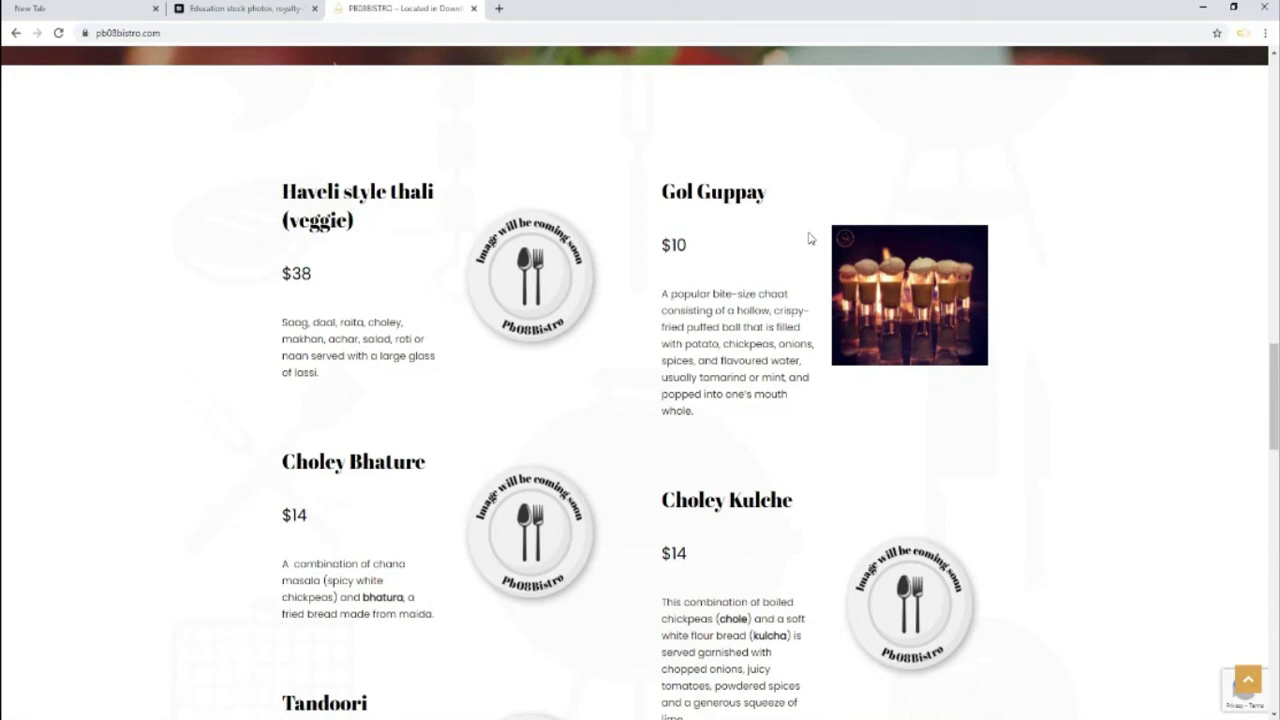
Step: Scroll past Happy Hour to the Let's Eat footer, then back up to Our Story
{"action": "scroll", "coordinate": [810, 238], "scroll_direction": "up", "scroll_amount": 15}
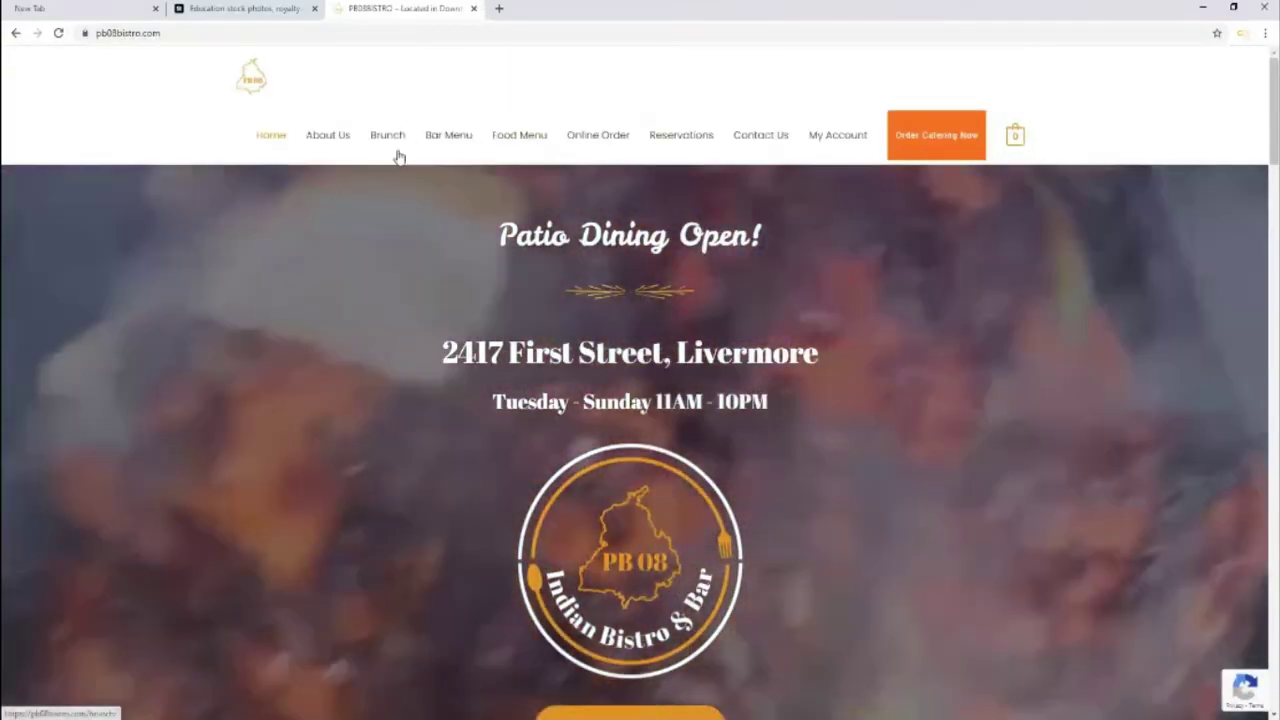
{"action": "scroll", "coordinate": [820, 280], "scroll_direction": "down", "scroll_amount": 5}
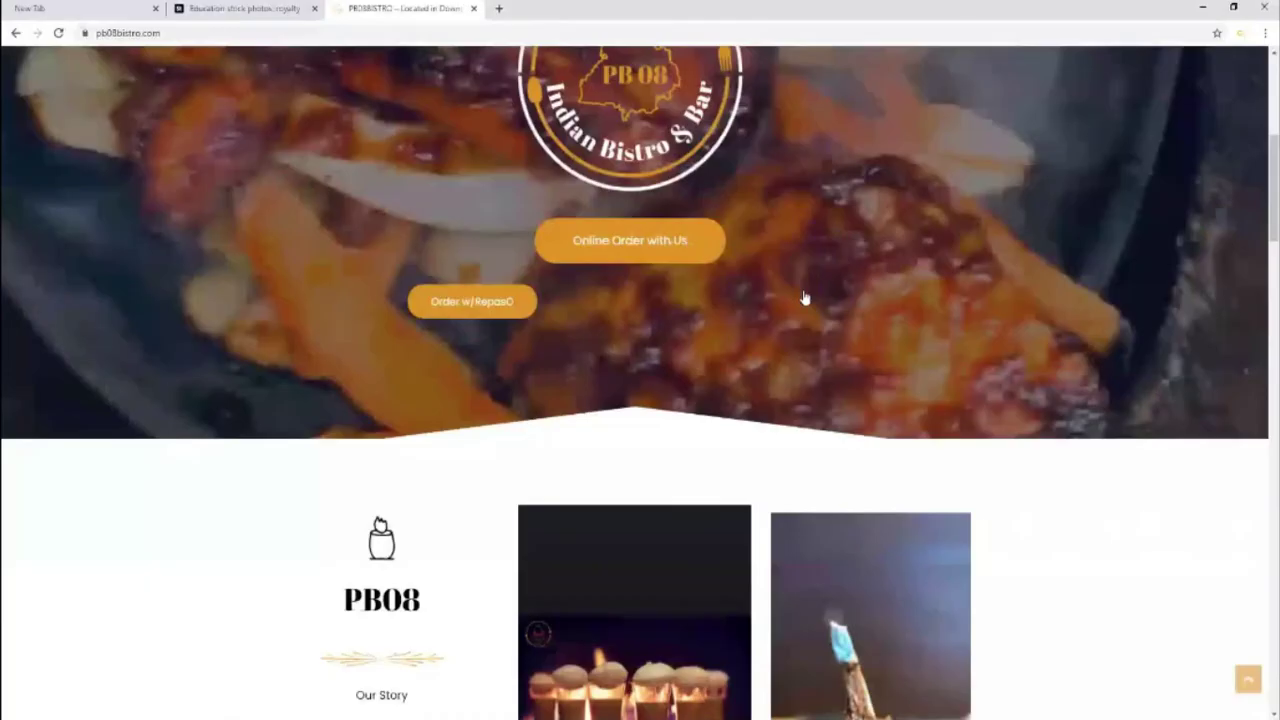
{"action": "scroll", "coordinate": [805, 298], "scroll_direction": "down", "scroll_amount": 4}
{"action": "scroll", "coordinate": [791, 406], "scroll_direction": "down", "scroll_amount": 4}
{"action": "scroll", "coordinate": [769, 414], "scroll_direction": "down", "scroll_amount": 2}
{"action": "scroll", "coordinate": [771, 409], "scroll_direction": "down", "scroll_amount": 4}
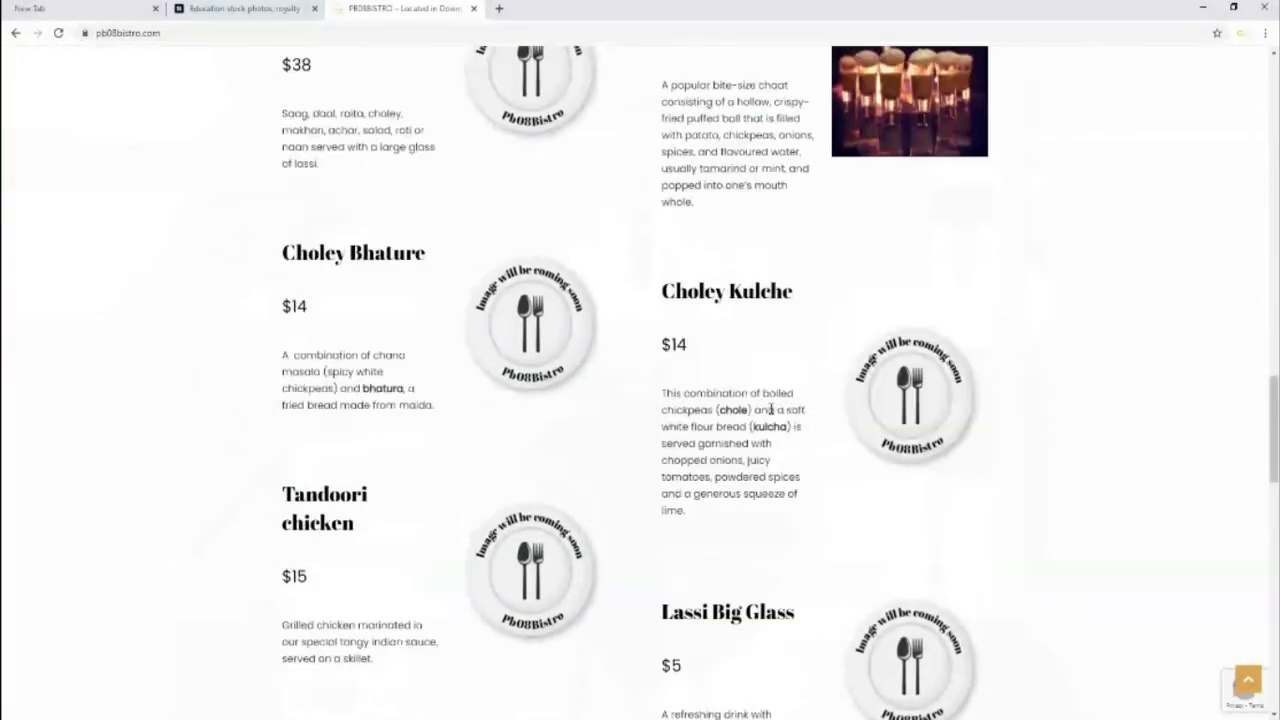
{"action": "scroll", "coordinate": [450, 355], "scroll_direction": "down", "scroll_amount": 3}
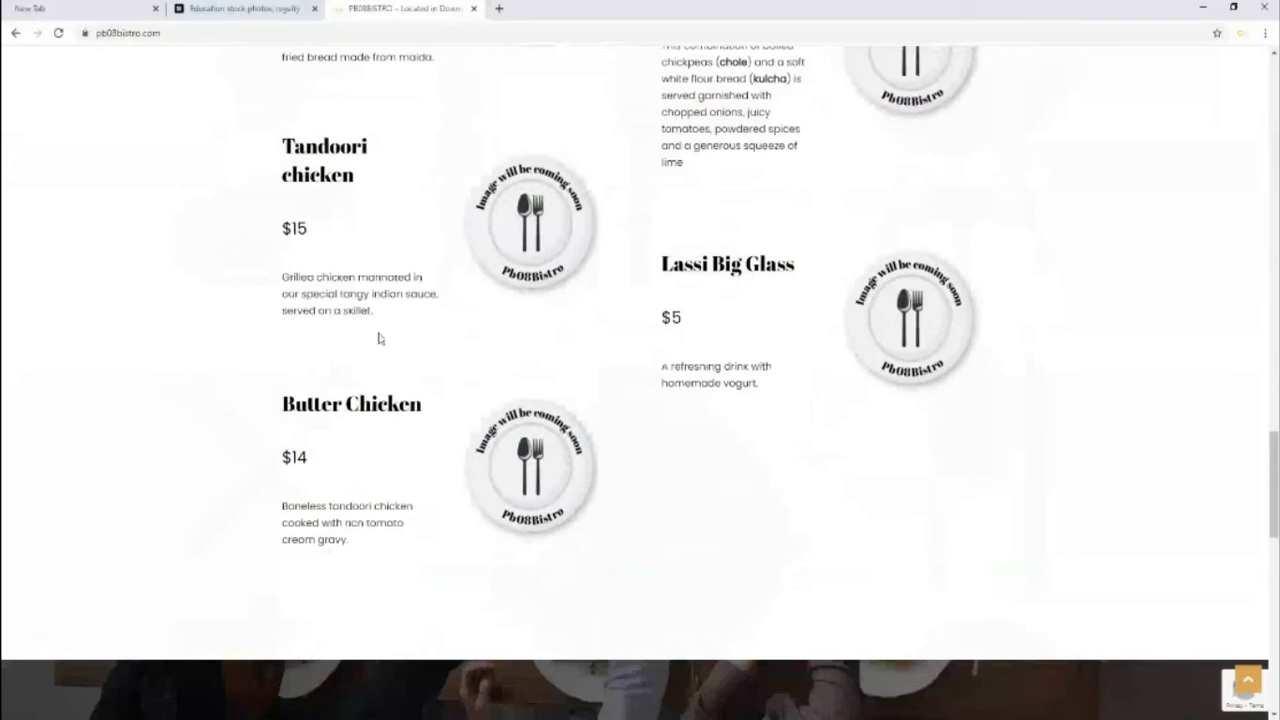
{"action": "scroll", "coordinate": [770, 310], "scroll_direction": "down", "scroll_amount": 2}
{"action": "scroll", "coordinate": [864, 326], "scroll_direction": "down", "scroll_amount": 3}
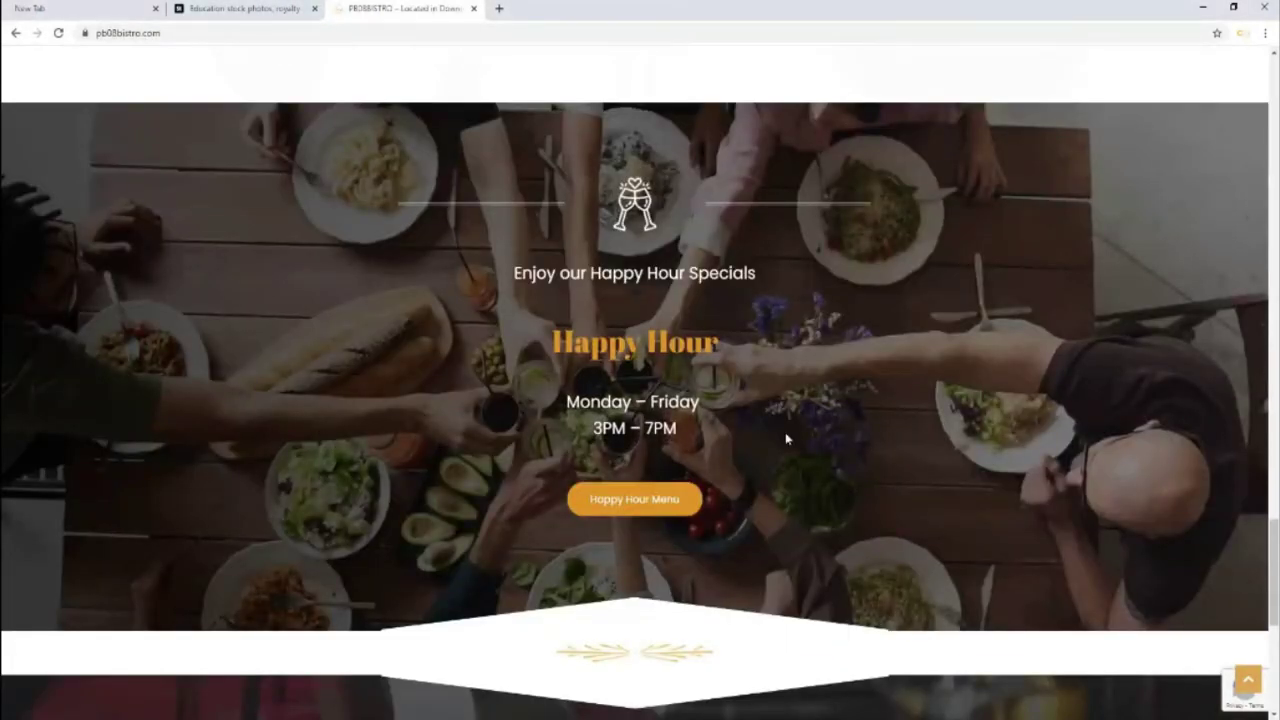
{"action": "scroll", "coordinate": [785, 438], "scroll_direction": "down", "scroll_amount": 2}
{"action": "scroll", "coordinate": [686, 434], "scroll_direction": "down", "scroll_amount": 3}
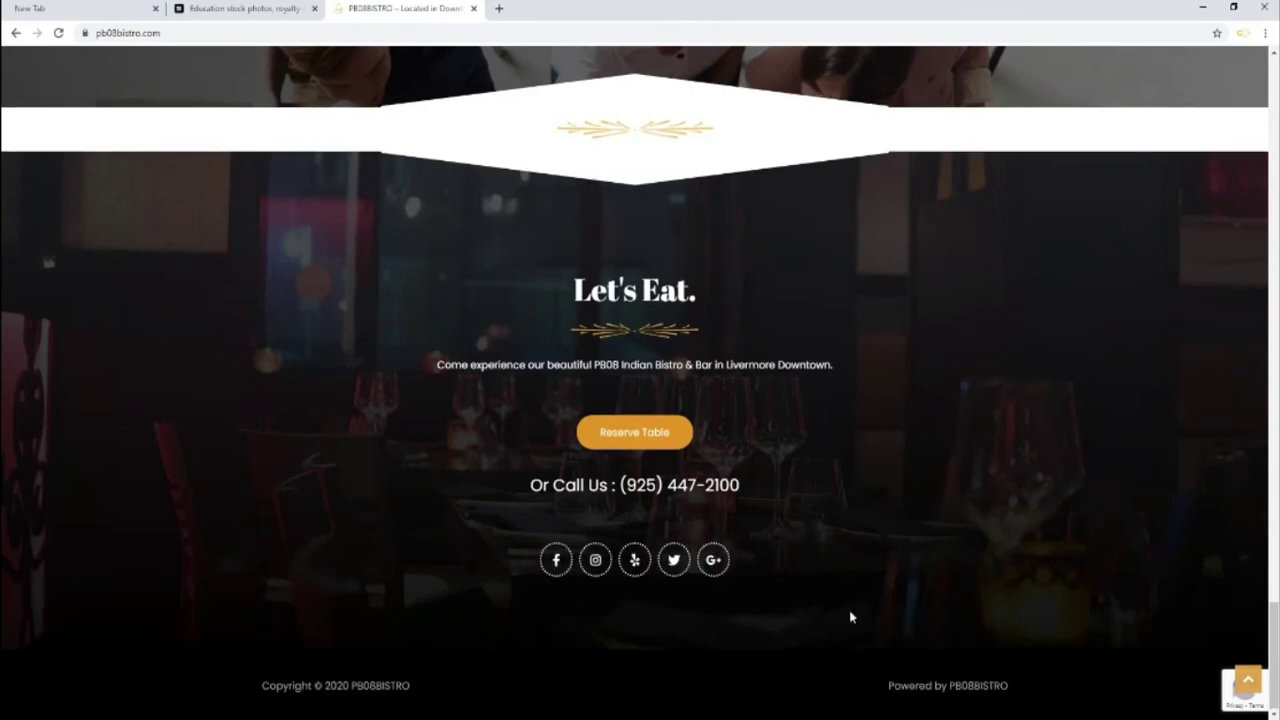
{"action": "scroll", "coordinate": [849, 614], "scroll_direction": "up", "scroll_amount": 3}
{"action": "scroll", "coordinate": [840, 600], "scroll_direction": "up", "scroll_amount": 5}
{"action": "scroll", "coordinate": [834, 595], "scroll_direction": "up", "scroll_amount": 5}
{"action": "scroll", "coordinate": [834, 592], "scroll_direction": "up", "scroll_amount": 5}
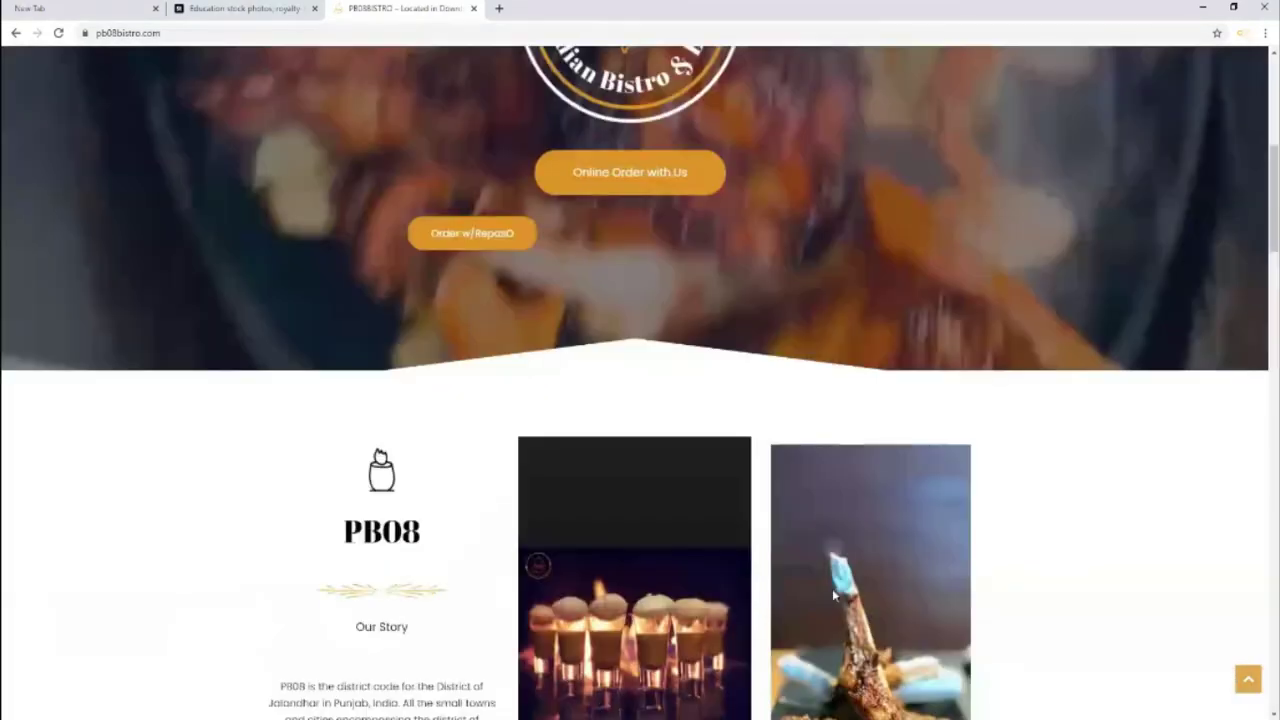
{"action": "scroll", "coordinate": [832, 588], "scroll_direction": "up", "scroll_amount": 5}
{"action": "left_click", "coordinate": [329, 134]}
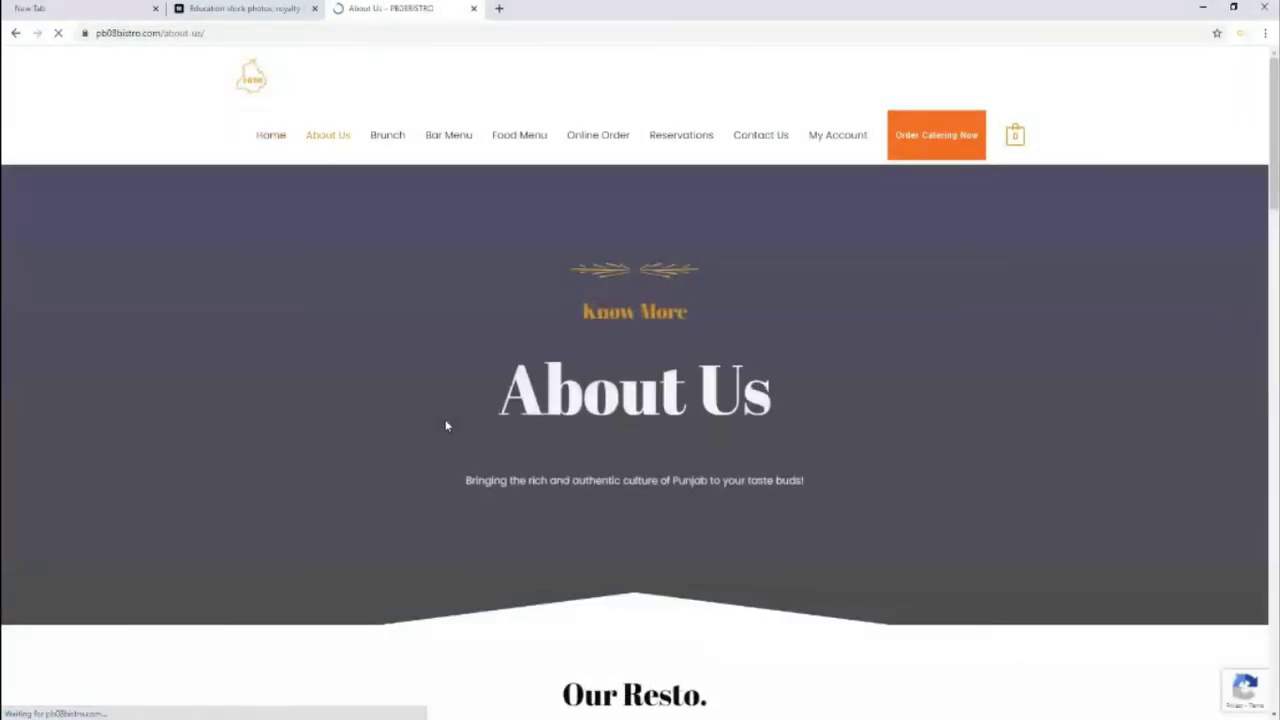
{"action": "scroll", "coordinate": [446, 426], "scroll_direction": "down", "scroll_amount": 2}
{"action": "scroll", "coordinate": [455, 418], "scroll_direction": "down", "scroll_amount": 3}
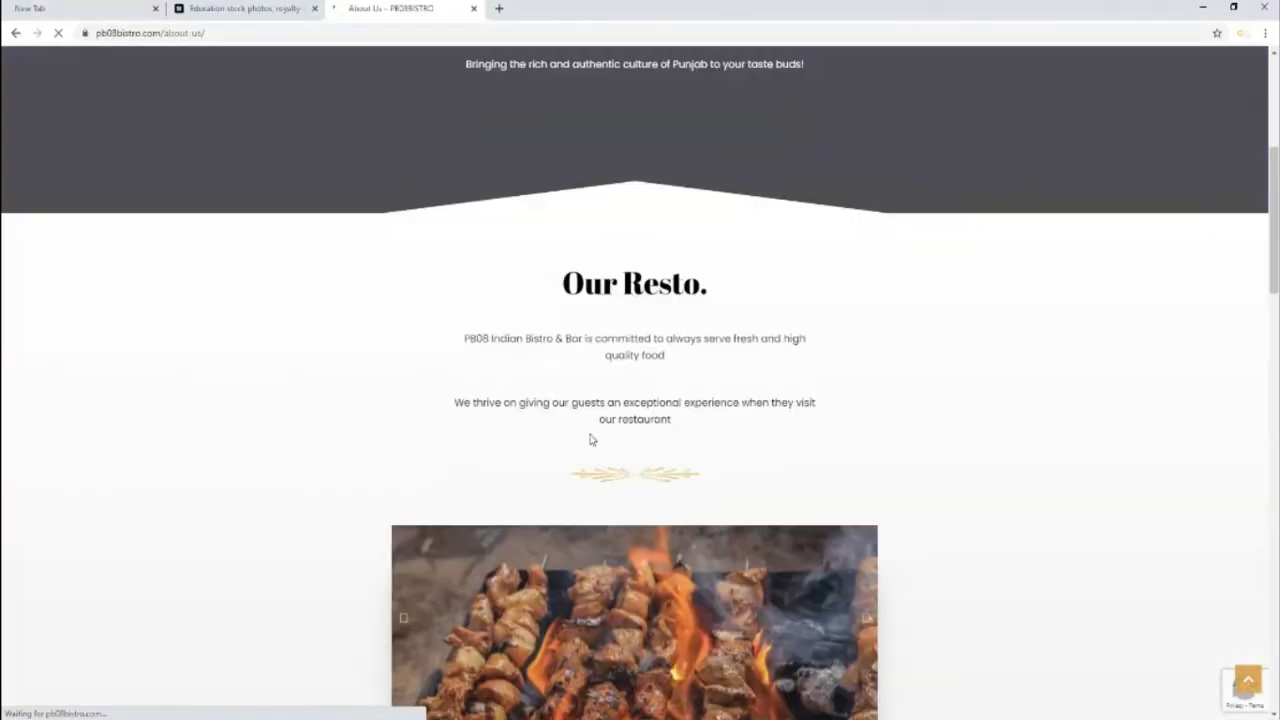
{"action": "scroll", "coordinate": [431, 411], "scroll_direction": "down", "scroll_amount": 1}
{"action": "scroll", "coordinate": [432, 414], "scroll_direction": "down", "scroll_amount": 1}
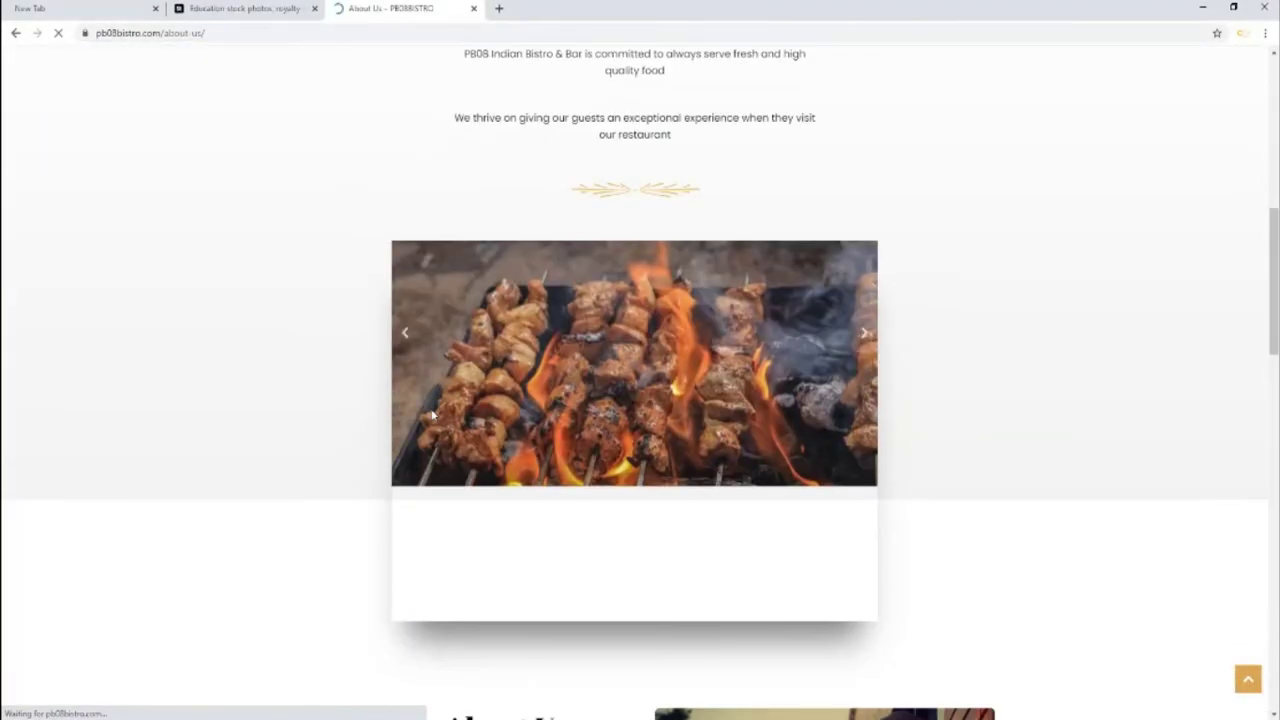
{"action": "scroll", "coordinate": [432, 414], "scroll_direction": "down", "scroll_amount": 3}
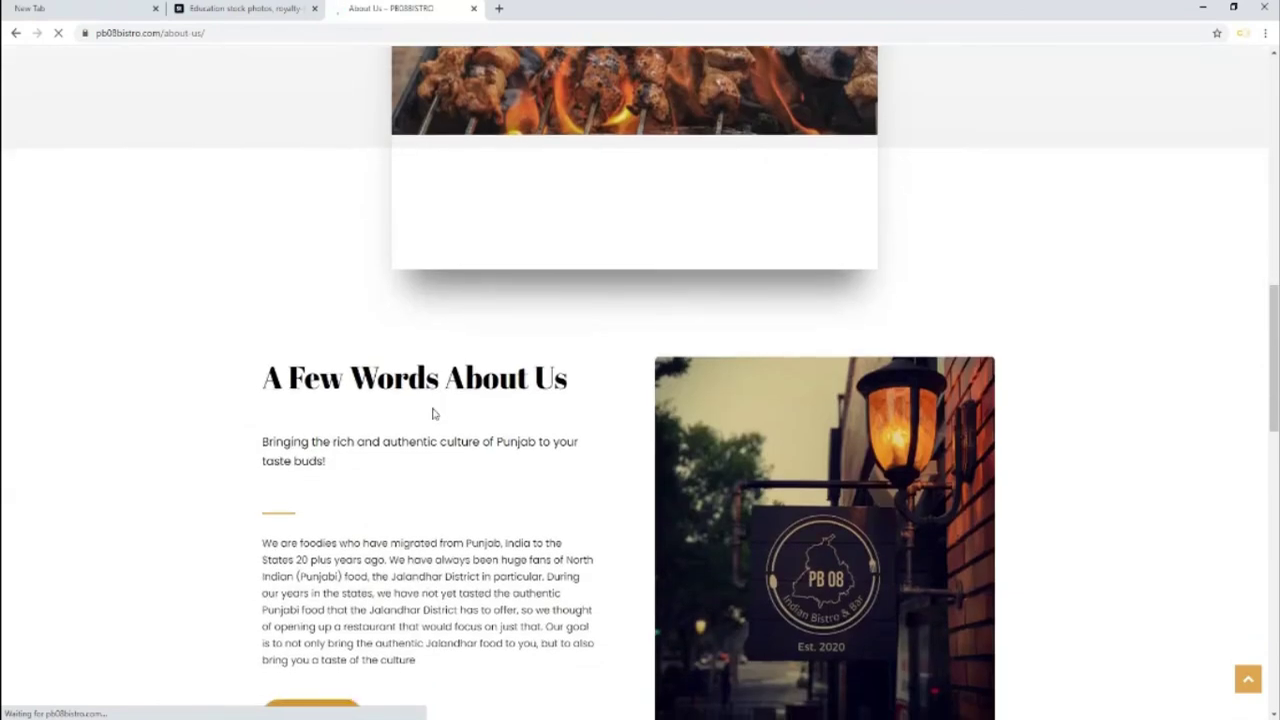
{"action": "scroll", "coordinate": [433, 412], "scroll_direction": "down", "scroll_amount": 2}
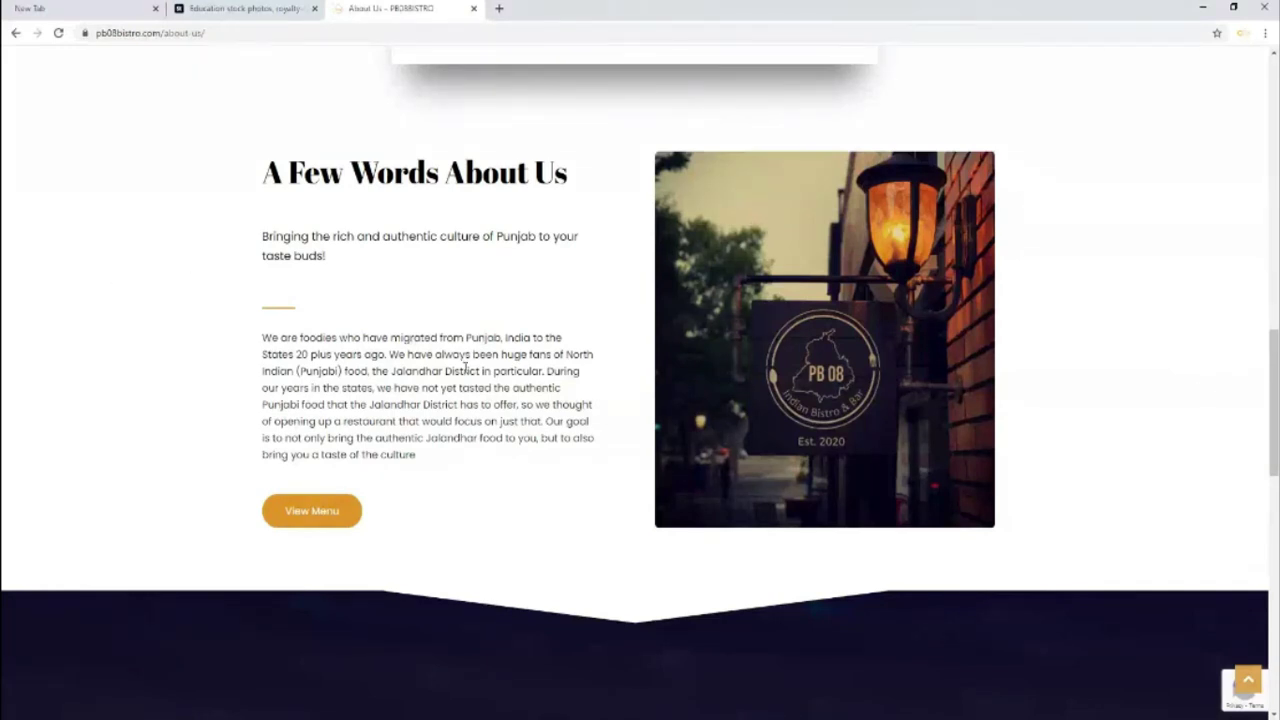
{"action": "scroll", "coordinate": [600, 530], "scroll_direction": "down", "scroll_amount": 3}
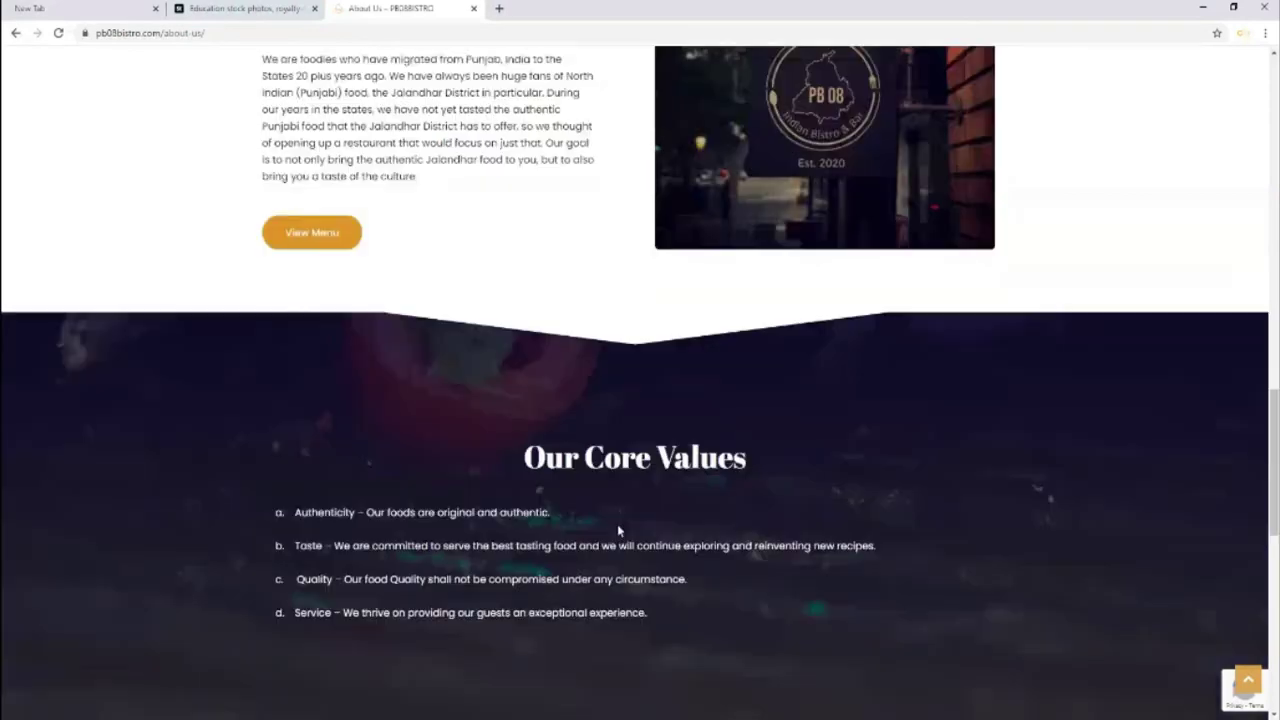
{"action": "scroll", "coordinate": [618, 530], "scroll_direction": "up", "scroll_amount": 4}
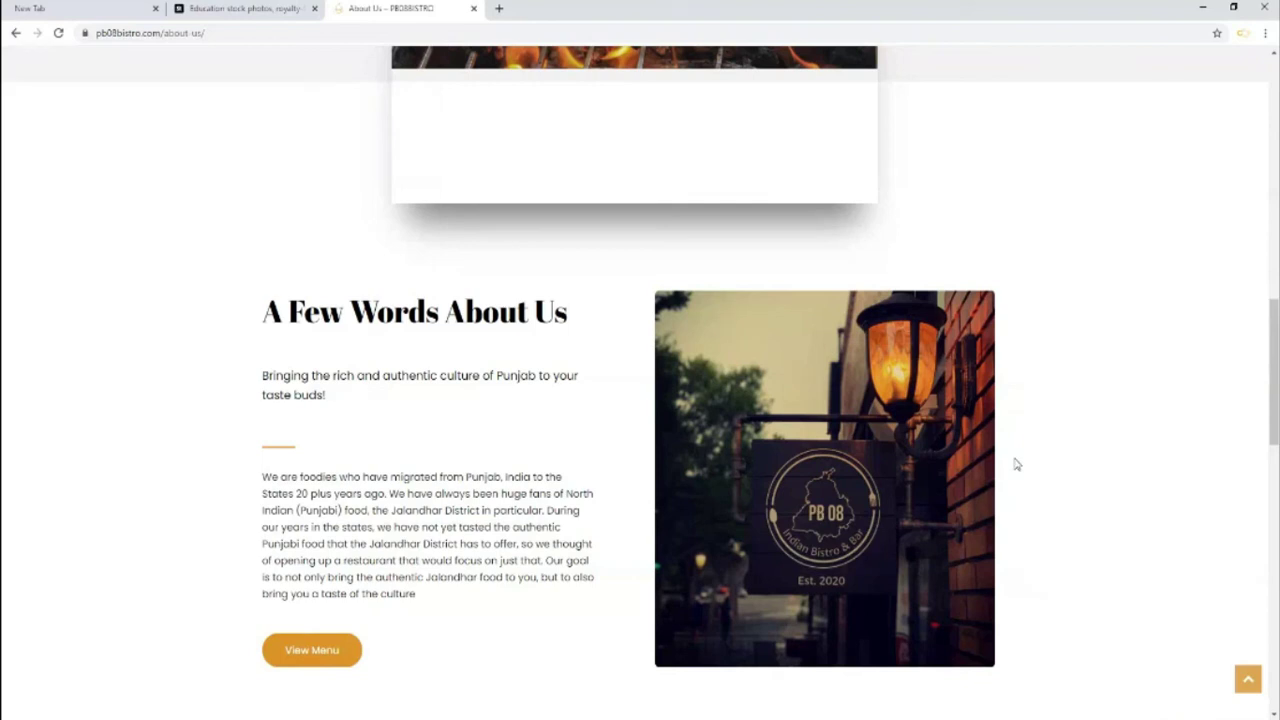
{"action": "scroll", "coordinate": [243, 382], "scroll_direction": "down", "scroll_amount": 4}
{"action": "scroll", "coordinate": [166, 383], "scroll_direction": "down", "scroll_amount": 3}
{"action": "scroll", "coordinate": [718, 470], "scroll_direction": "up", "scroll_amount": 4}
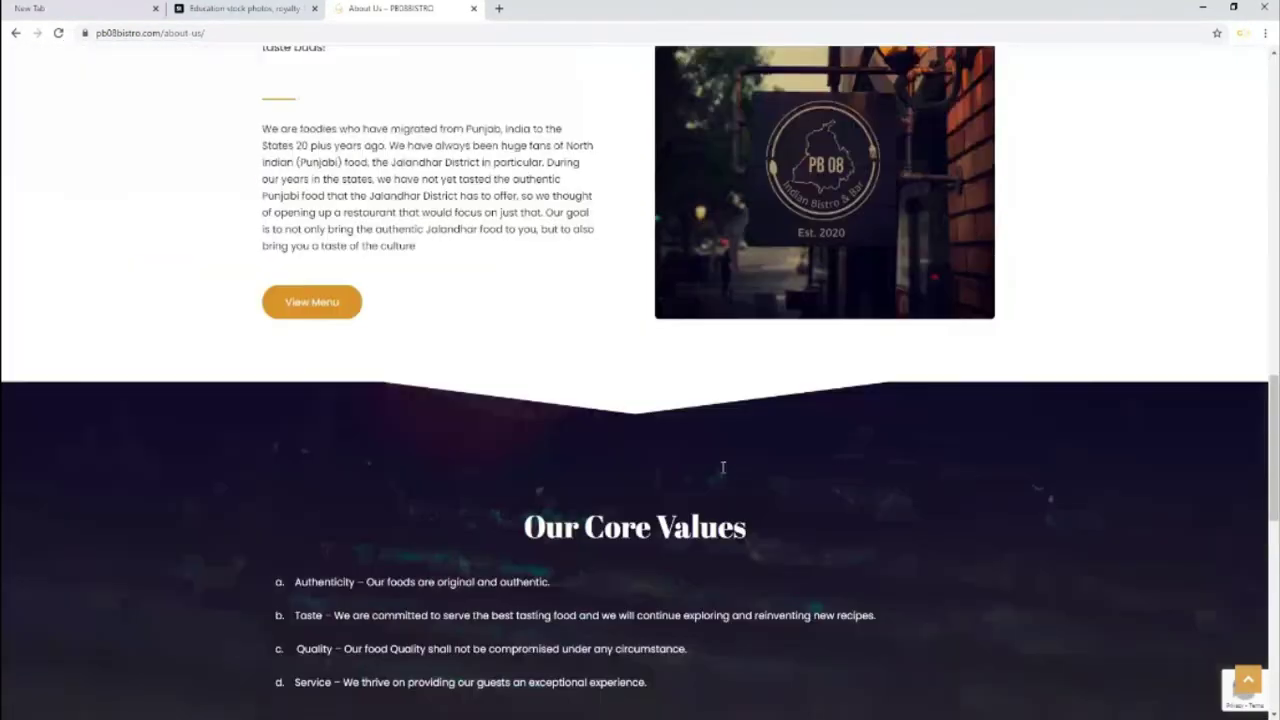
{"action": "scroll", "coordinate": [722, 467], "scroll_direction": "down", "scroll_amount": 3}
{"action": "scroll", "coordinate": [722, 467], "scroll_direction": "up", "scroll_amount": 15}
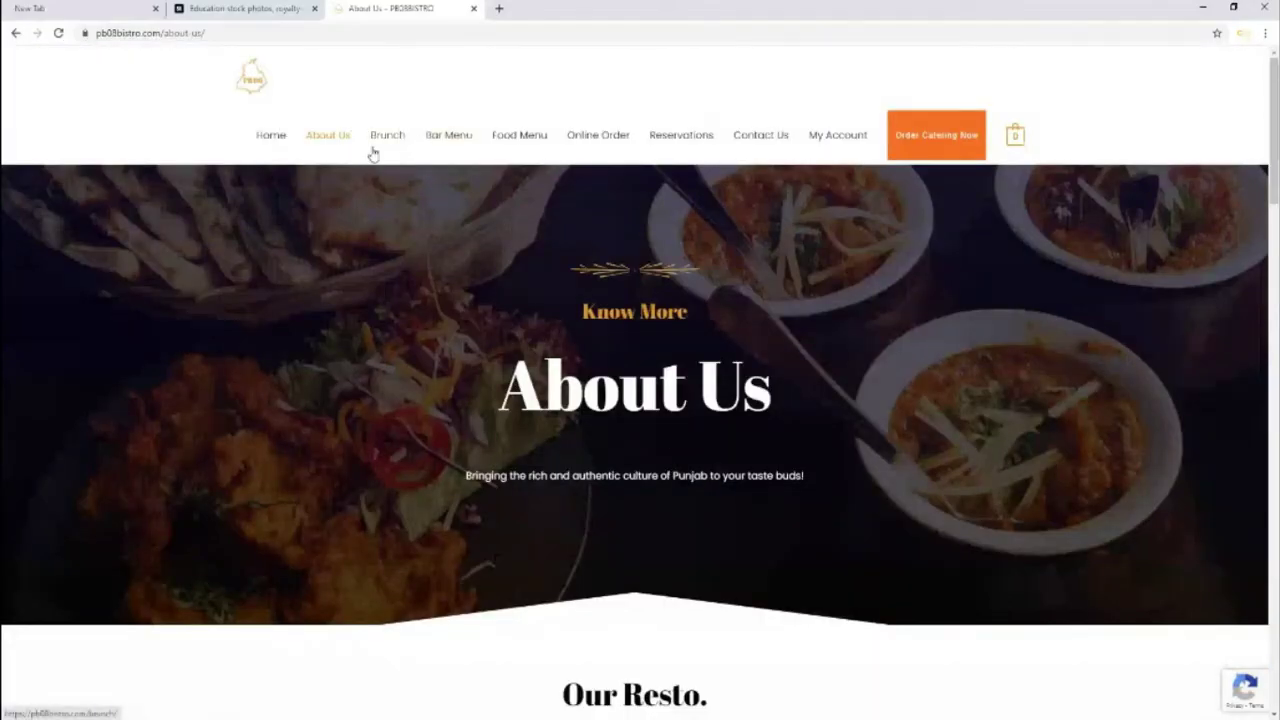
Step: Browse the Bar Menu drinks list, then go to the Food Menu page
{"action": "left_click", "coordinate": [456, 137]}
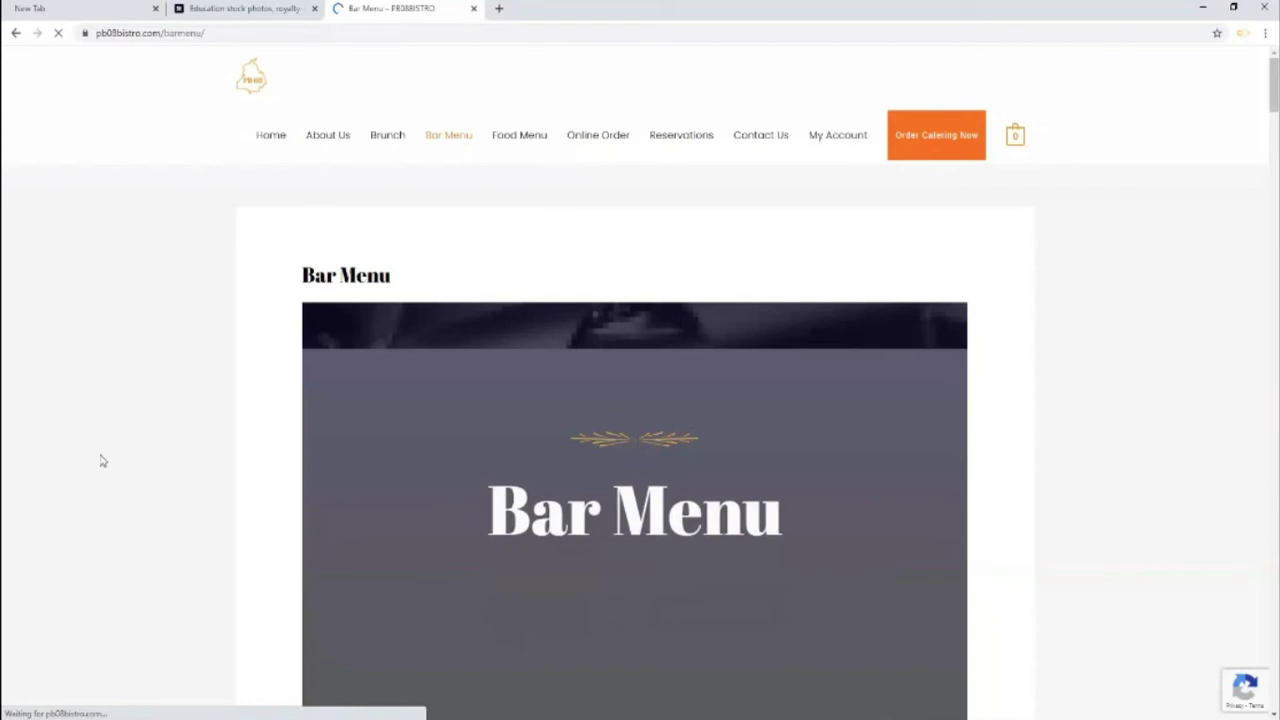
{"action": "scroll", "coordinate": [1125, 430], "scroll_direction": "down", "scroll_amount": 5}
{"action": "scroll", "coordinate": [1130, 430], "scroll_direction": "down", "scroll_amount": 5}
{"action": "scroll", "coordinate": [1130, 430], "scroll_direction": "down", "scroll_amount": 4}
{"action": "scroll", "coordinate": [1132, 429], "scroll_direction": "down", "scroll_amount": 5}
{"action": "scroll", "coordinate": [1134, 428], "scroll_direction": "down", "scroll_amount": 4}
{"action": "scroll", "coordinate": [1134, 428], "scroll_direction": "down", "scroll_amount": 4}
{"action": "scroll", "coordinate": [1134, 426], "scroll_direction": "up", "scroll_amount": 10}
{"action": "scroll", "coordinate": [1134, 425], "scroll_direction": "up", "scroll_amount": 2}
{"action": "scroll", "coordinate": [1134, 424], "scroll_direction": "up", "scroll_amount": 6}
{"action": "scroll", "coordinate": [1134, 424], "scroll_direction": "up", "scroll_amount": 10}
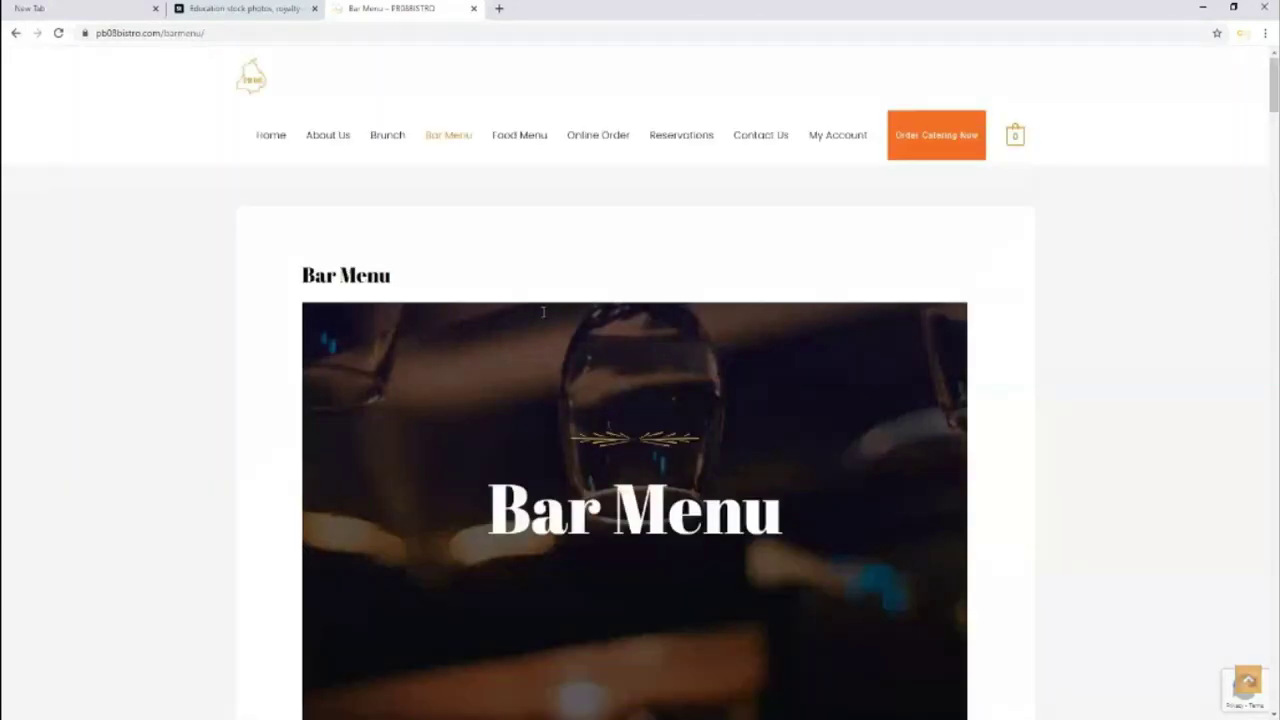
{"action": "left_click", "coordinate": [518, 134]}
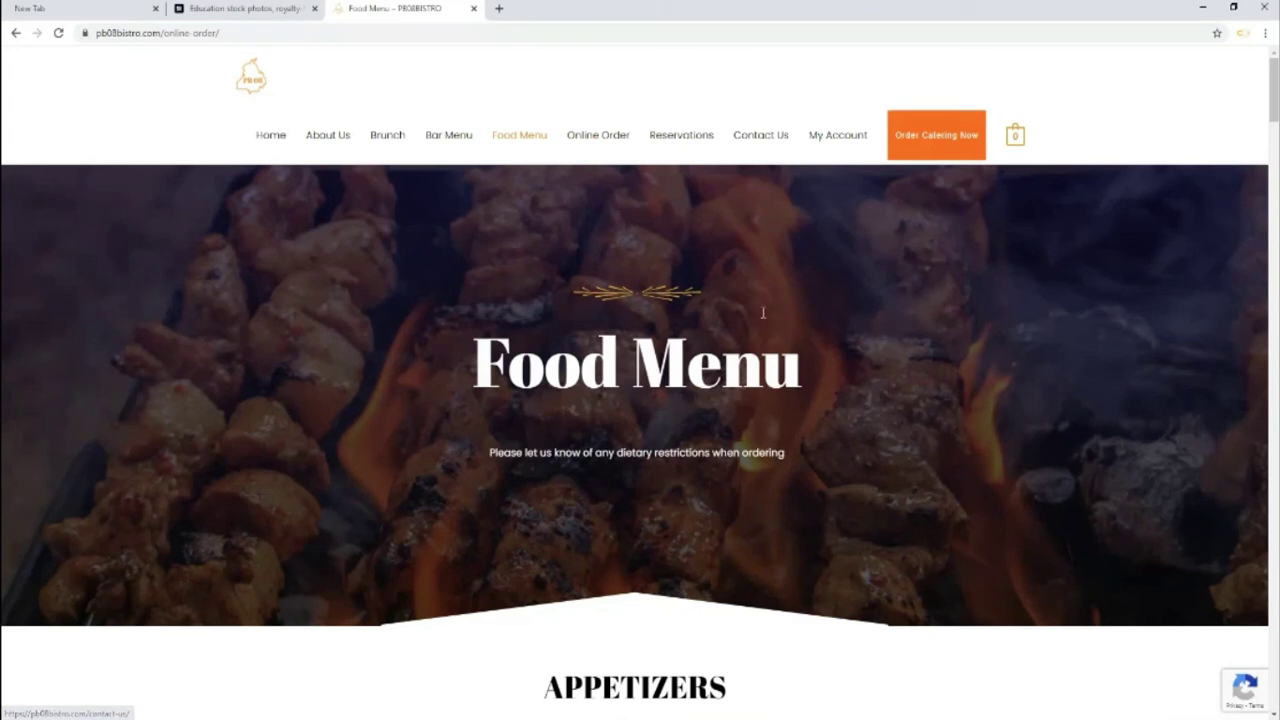
Step: Go from the Food Menu to the bistro's Reservations page
{"action": "left_click", "coordinate": [607, 137]}
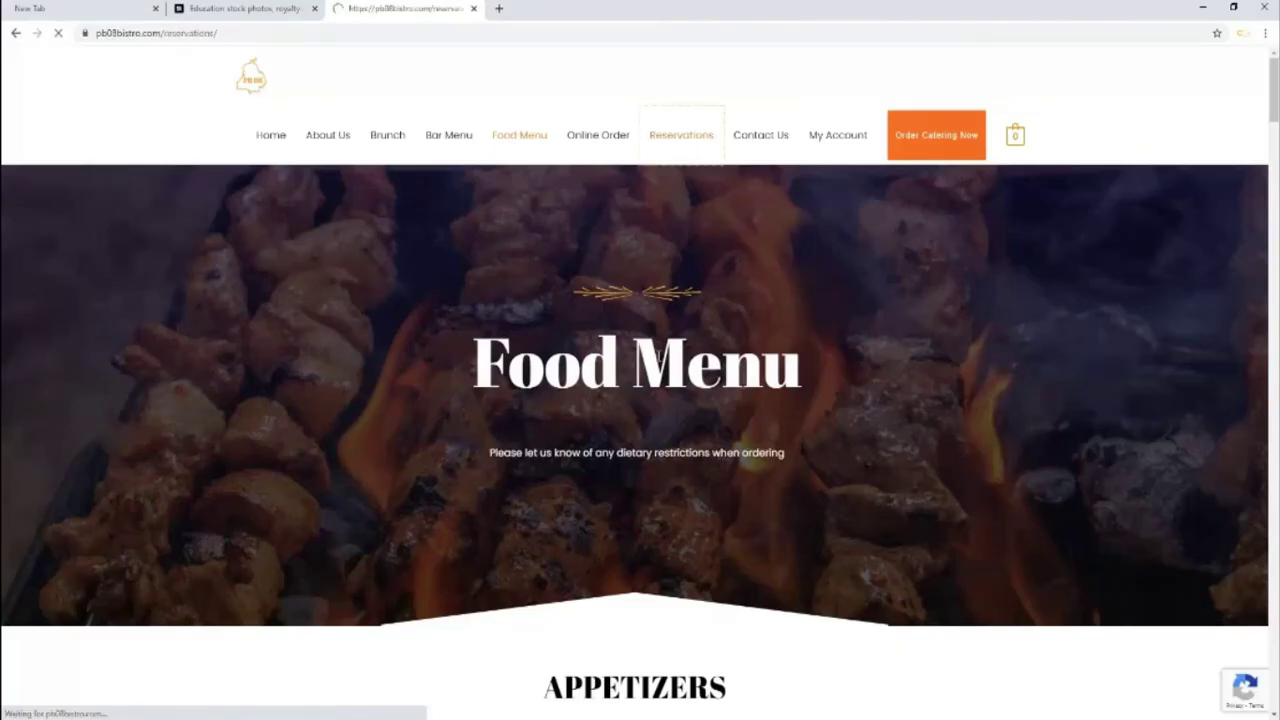
Step: Scroll through the Reservations table-booking form
{"action": "scroll", "coordinate": [566, 526], "scroll_direction": "down", "scroll_amount": 3}
{"action": "scroll", "coordinate": [525, 485], "scroll_direction": "up", "scroll_amount": 3}
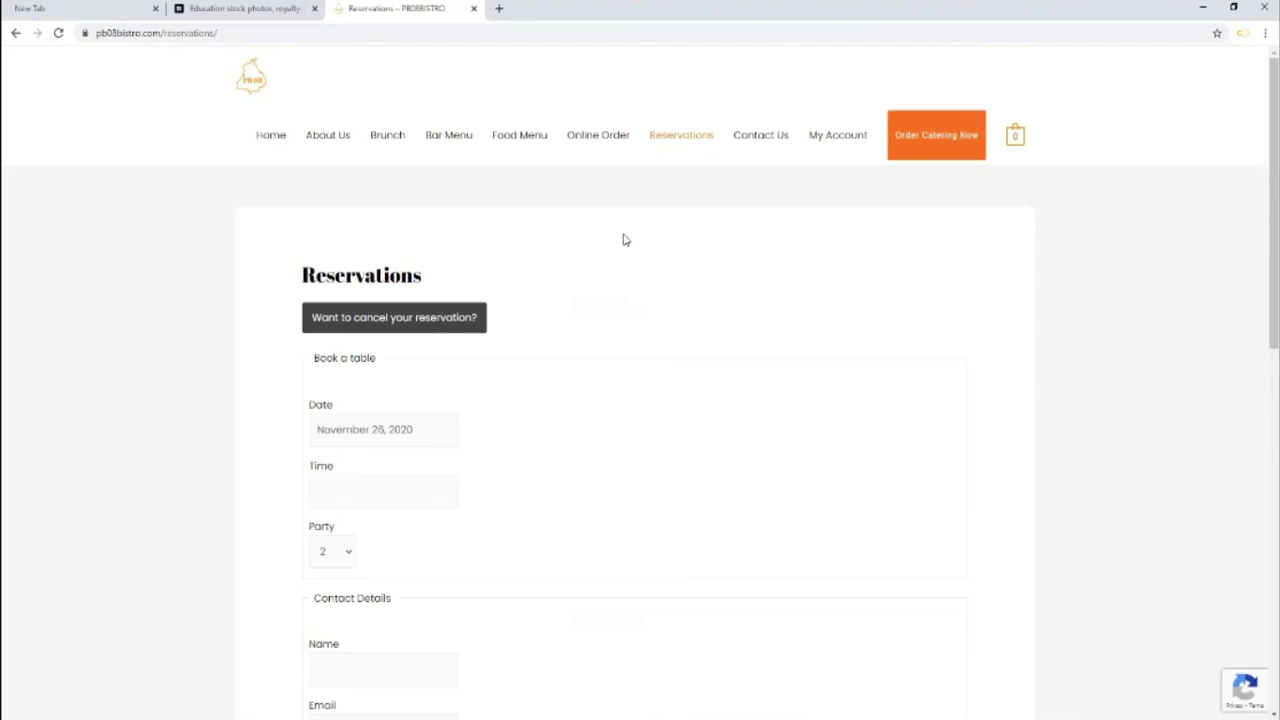
{"action": "scroll", "coordinate": [883, 483], "scroll_direction": "down", "scroll_amount": 3}
{"action": "scroll", "coordinate": [877, 497], "scroll_direction": "down", "scroll_amount": 2}
Step: Scroll through the Contact Us feedback form and map
{"action": "scroll", "coordinate": [878, 496], "scroll_direction": "down", "scroll_amount": 1}
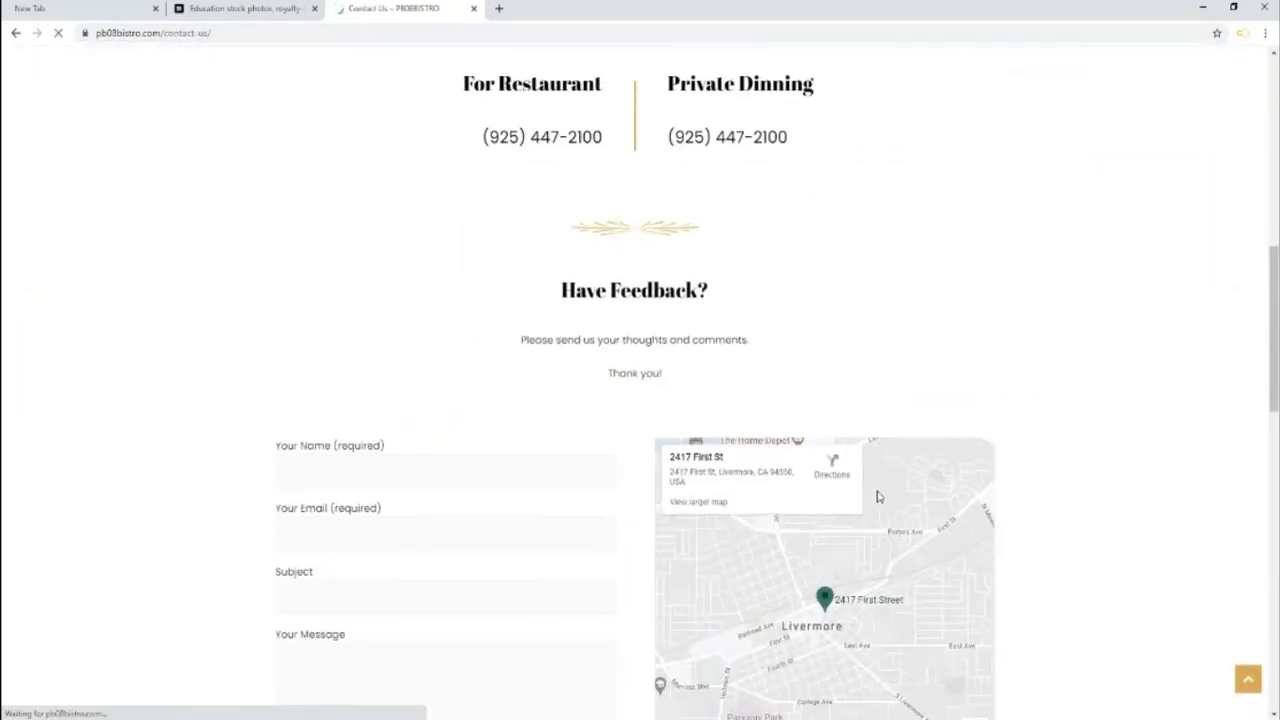
{"action": "scroll", "coordinate": [877, 497], "scroll_direction": "down", "scroll_amount": 5}
{"action": "scroll", "coordinate": [880, 600], "scroll_direction": "up", "scroll_amount": 4}
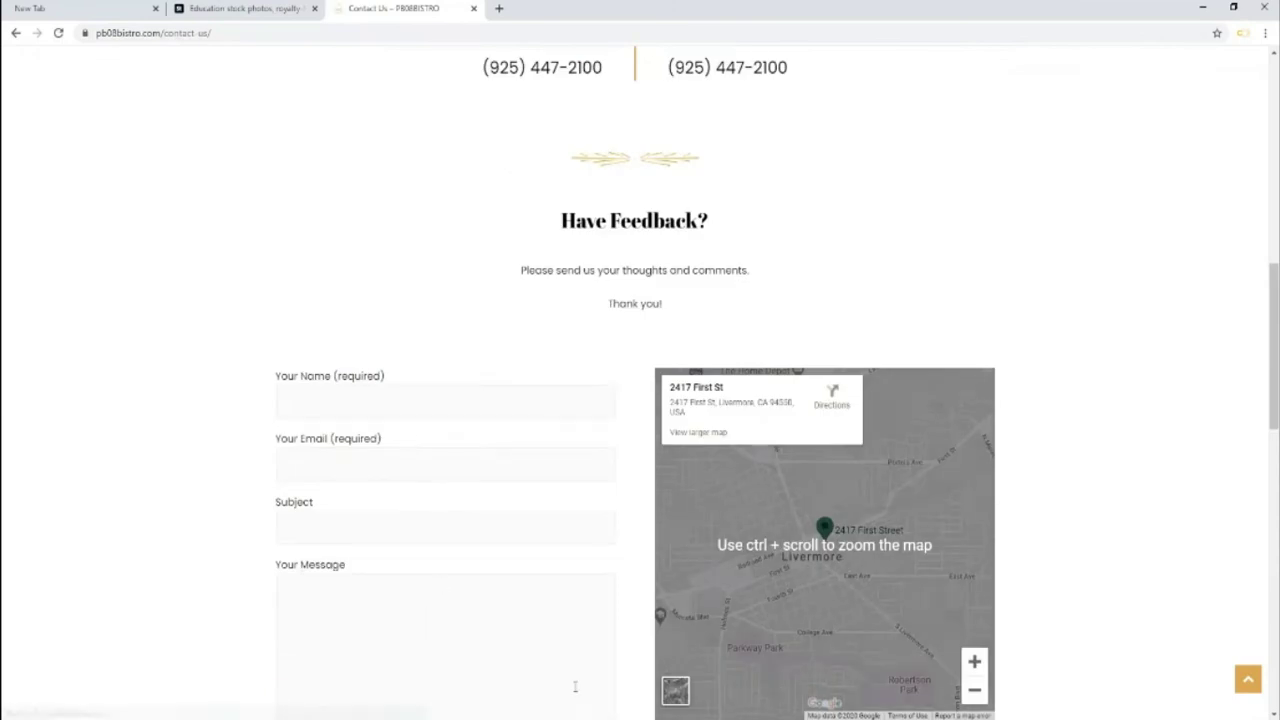
{"action": "scroll", "coordinate": [1066, 426], "scroll_direction": "up", "scroll_amount": 5}
{"action": "scroll", "coordinate": [789, 277], "scroll_direction": "up", "scroll_amount": 4}
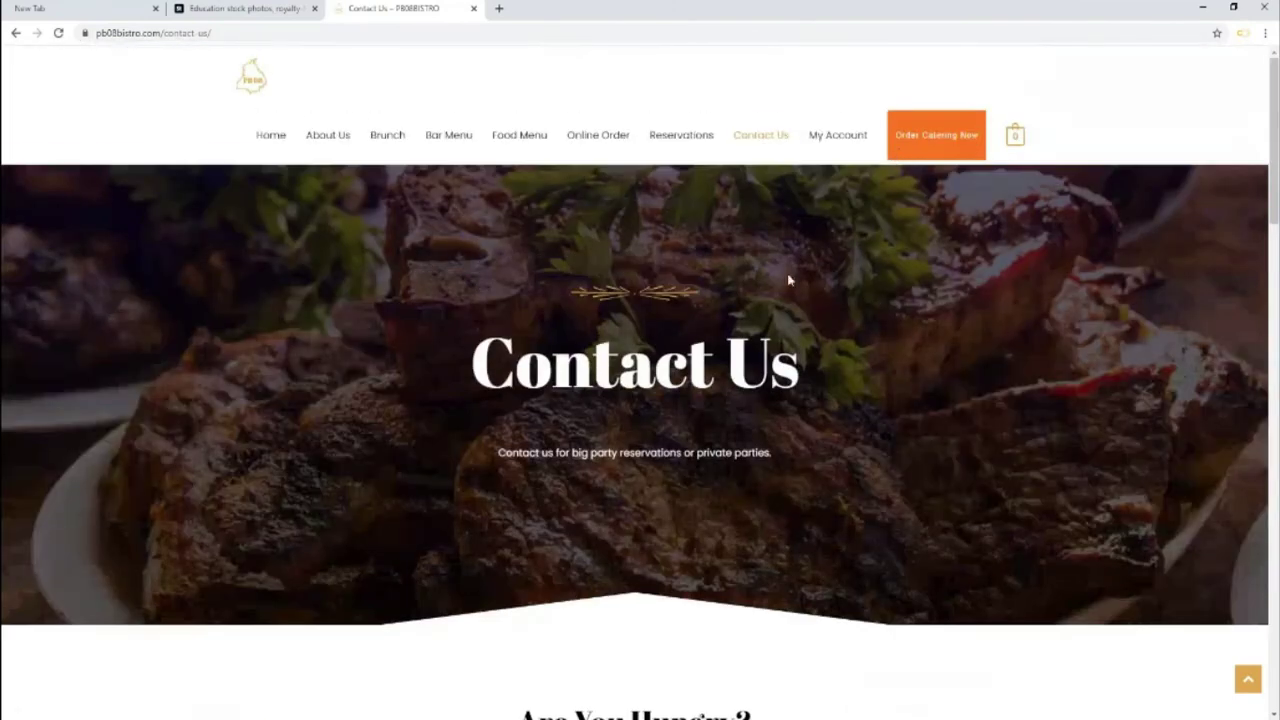
Step: Open the My Account page and look over its Login and Register forms
{"action": "left_click", "coordinate": [824, 145]}
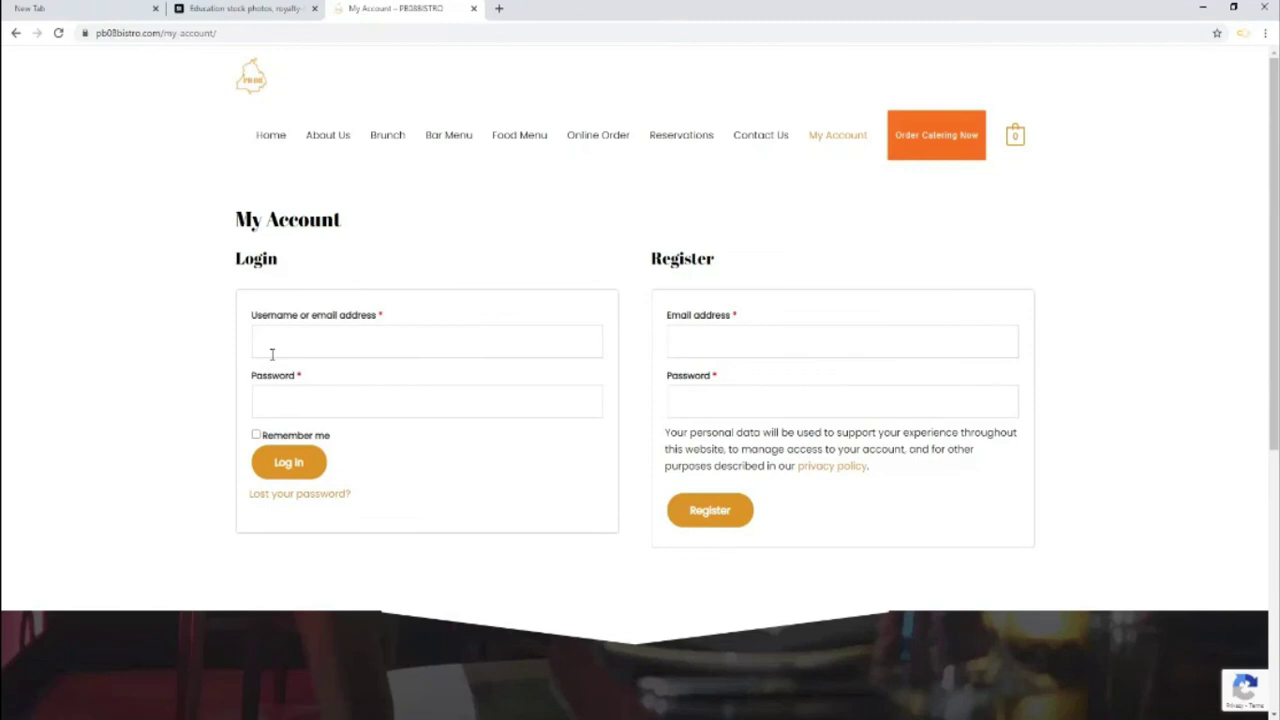
{"action": "scroll", "coordinate": [302, 336], "scroll_direction": "down", "scroll_amount": 2}
{"action": "scroll", "coordinate": [303, 337], "scroll_direction": "down", "scroll_amount": 2}
{"action": "scroll", "coordinate": [300, 330], "scroll_direction": "up", "scroll_amount": 4}
{"action": "left_click", "coordinate": [257, 40]}
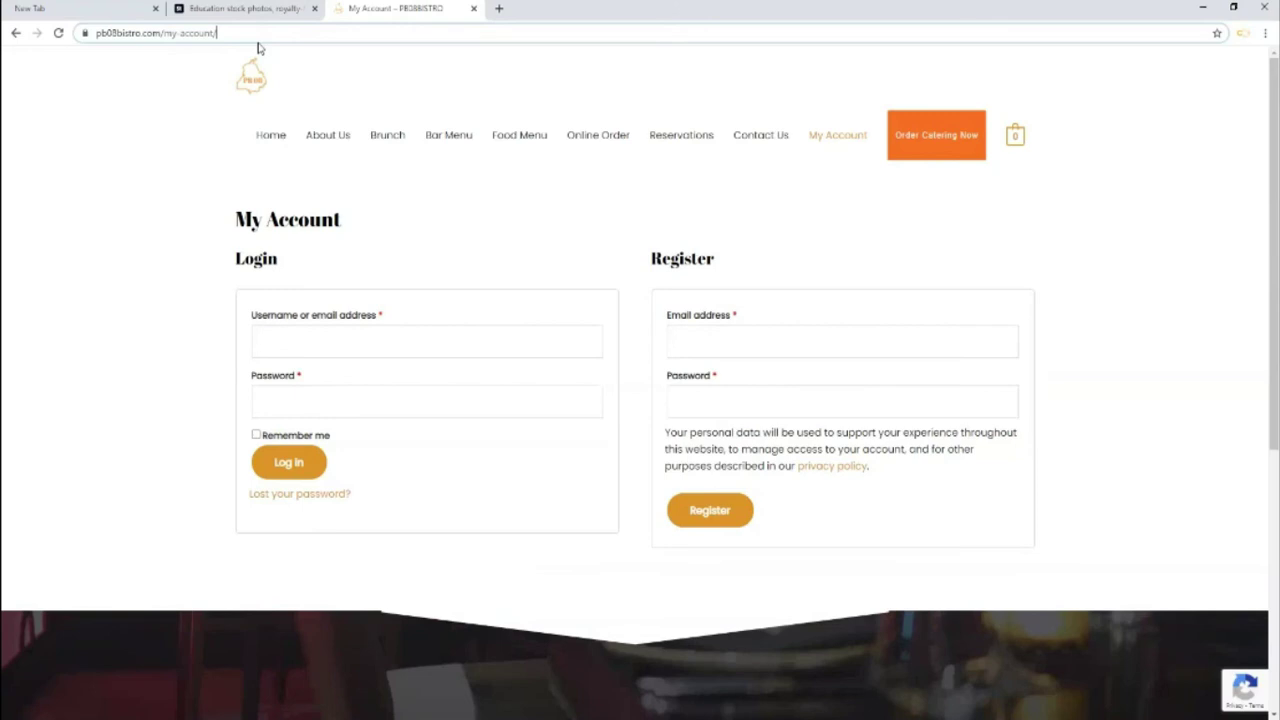
Step: Search for 'lgs' and open the LAHORE GRAMMAR SCHOOL website result
{"action": "type", "text": "lgs"}
{"action": "key", "text": "Return"}
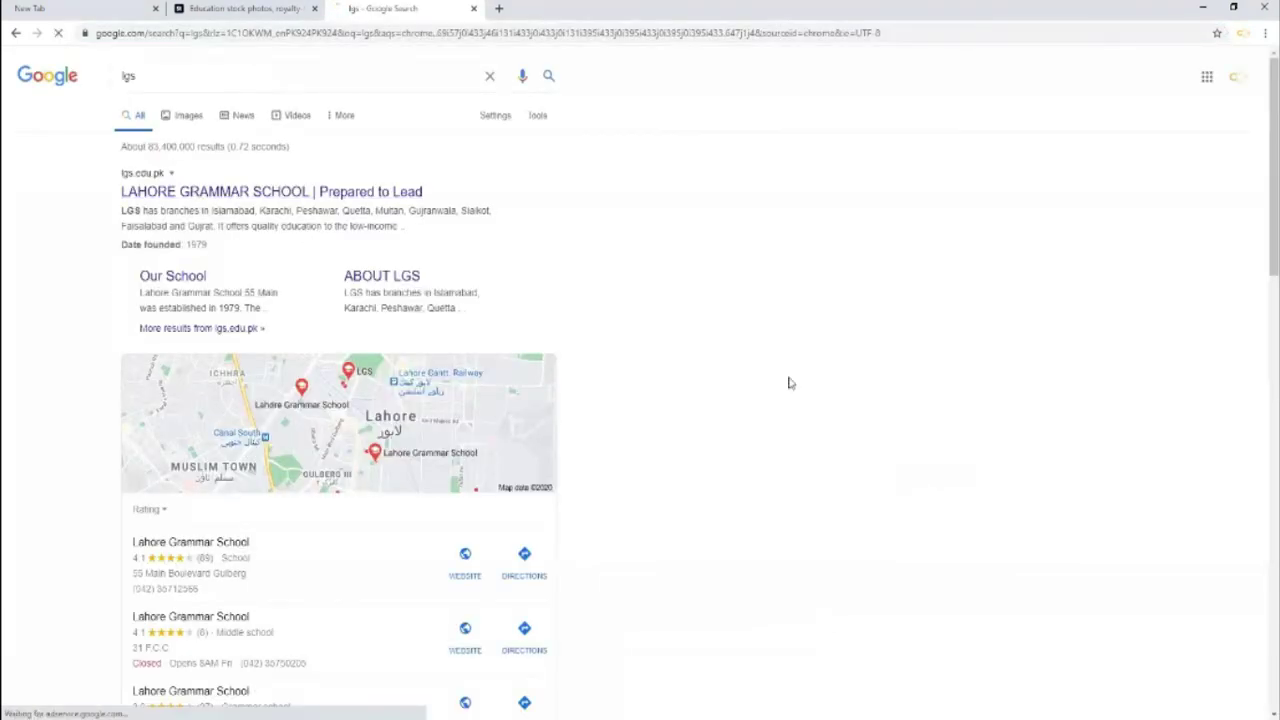
{"action": "left_click", "coordinate": [271, 191]}
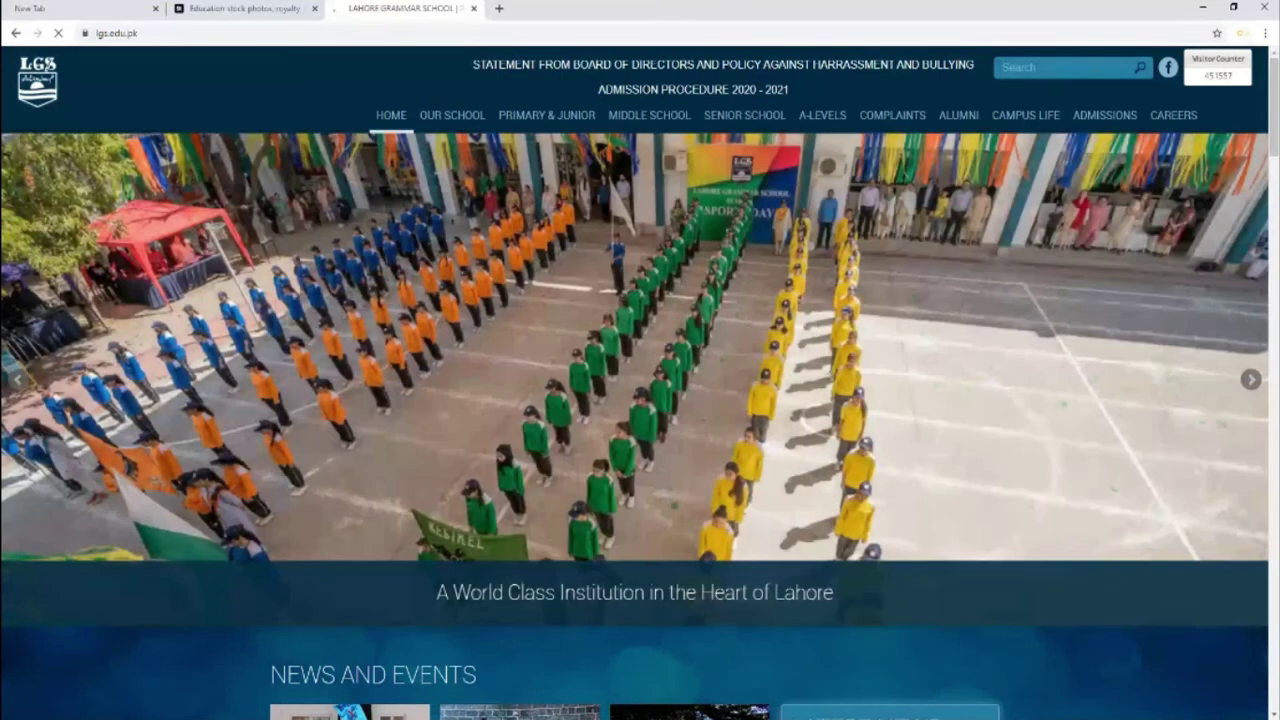
{"action": "left_click", "coordinate": [1060, 67]}
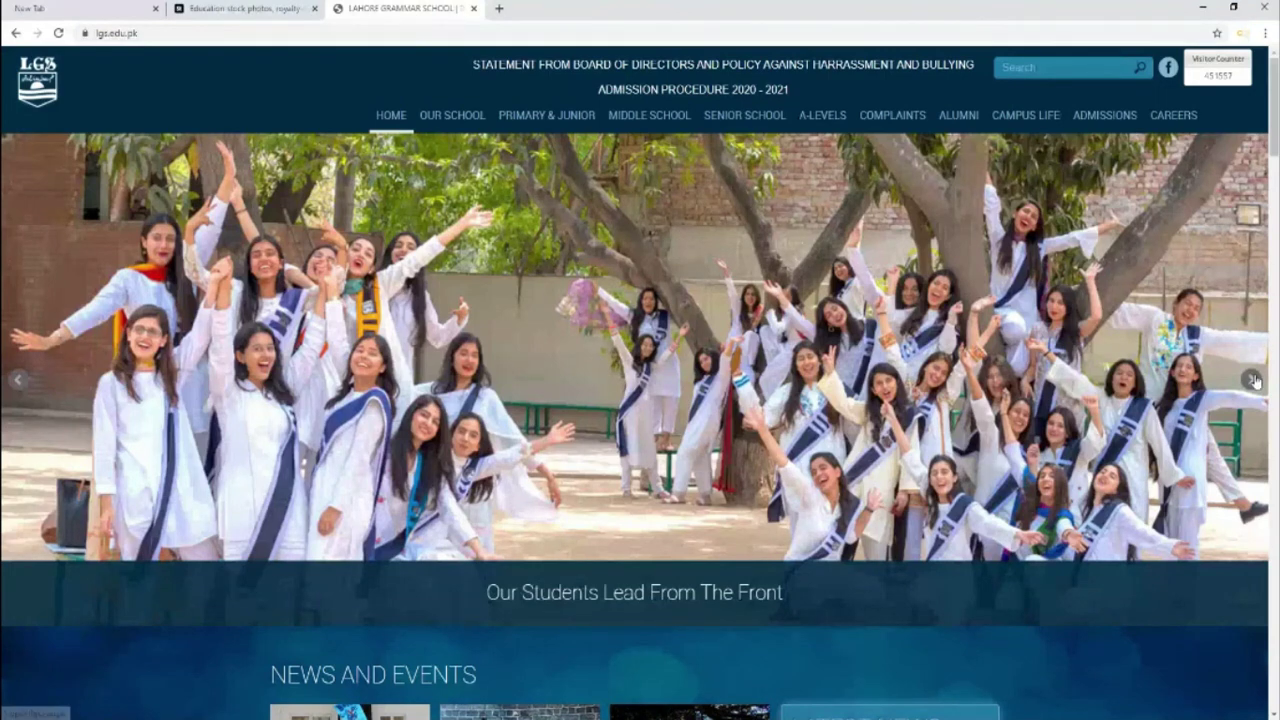
{"action": "left_click", "coordinate": [1252, 380]}
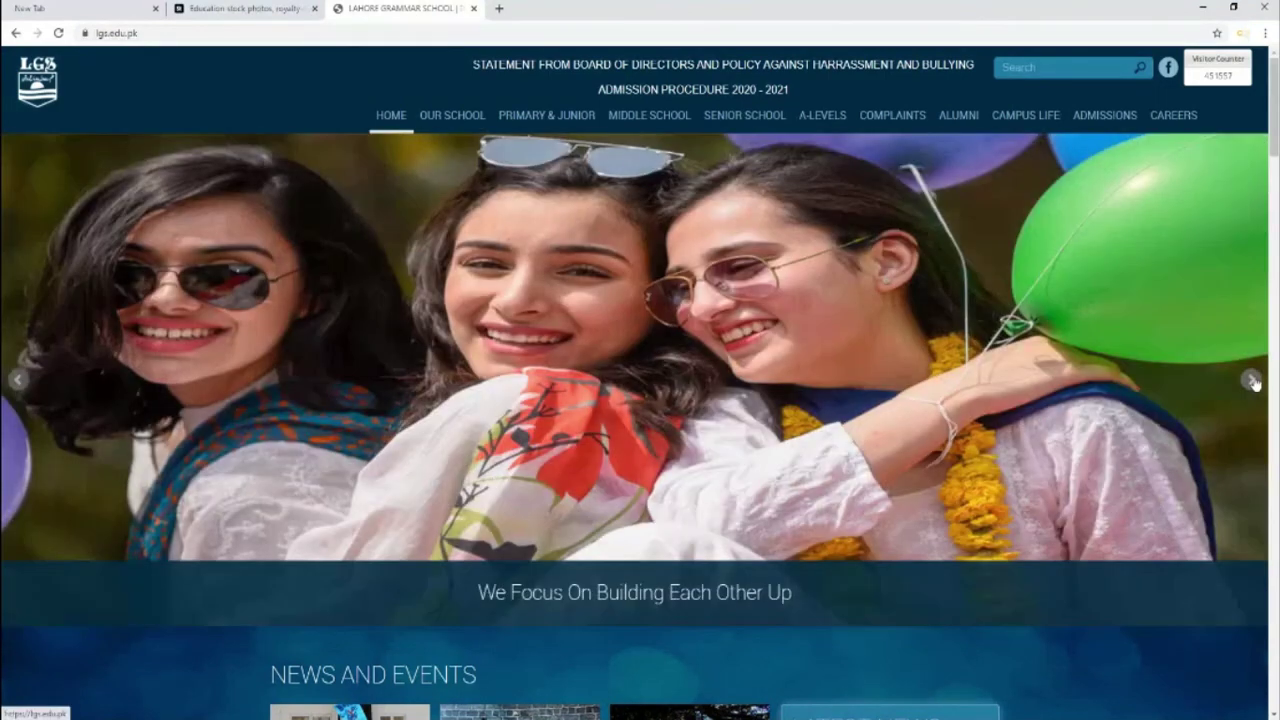
{"action": "left_click", "coordinate": [1252, 380]}
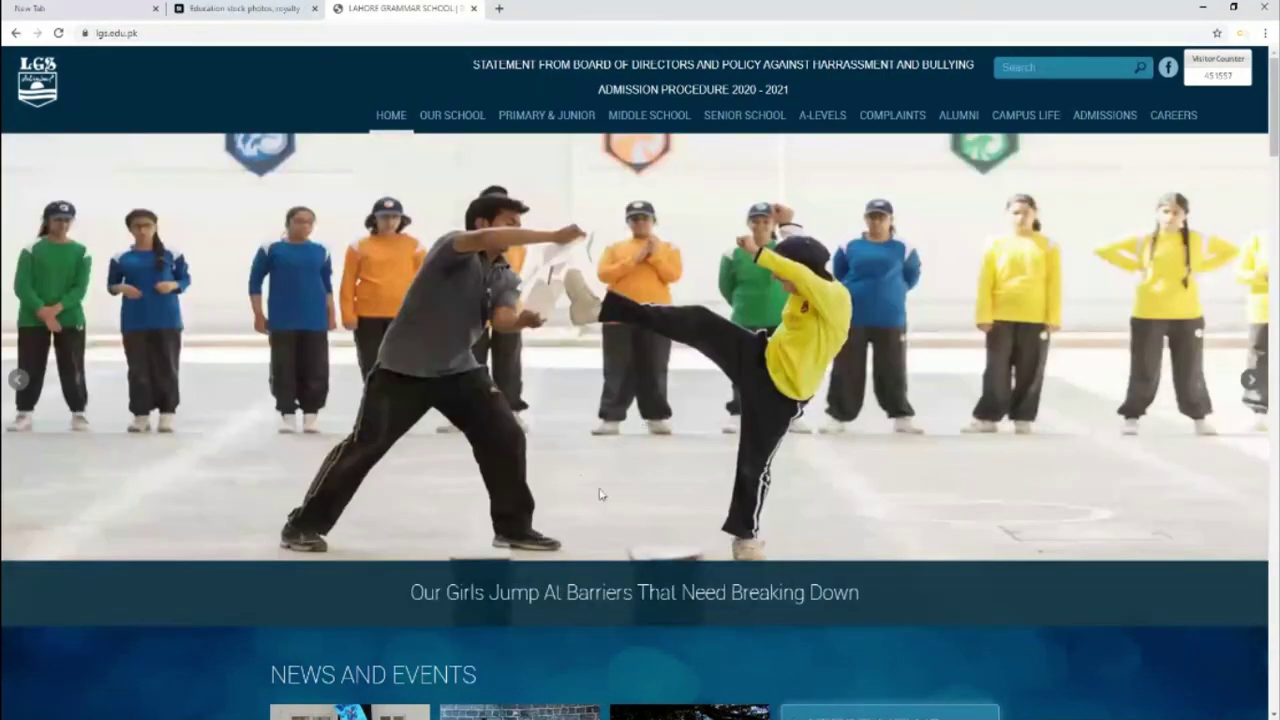
{"action": "scroll", "coordinate": [640, 460], "scroll_direction": "down", "scroll_amount": 3}
{"action": "scroll", "coordinate": [816, 276], "scroll_direction": "down", "scroll_amount": 1}
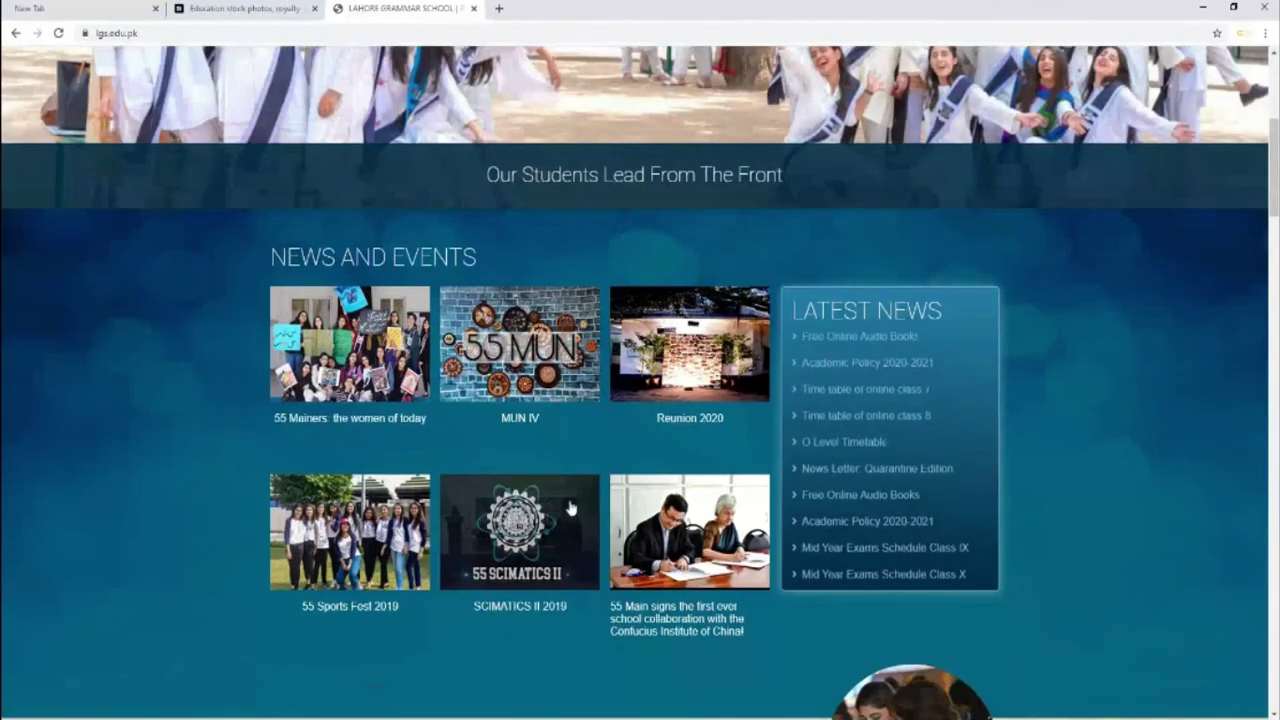
{"action": "scroll", "coordinate": [569, 509], "scroll_direction": "down", "scroll_amount": 1}
{"action": "scroll", "coordinate": [488, 365], "scroll_direction": "down", "scroll_amount": 2}
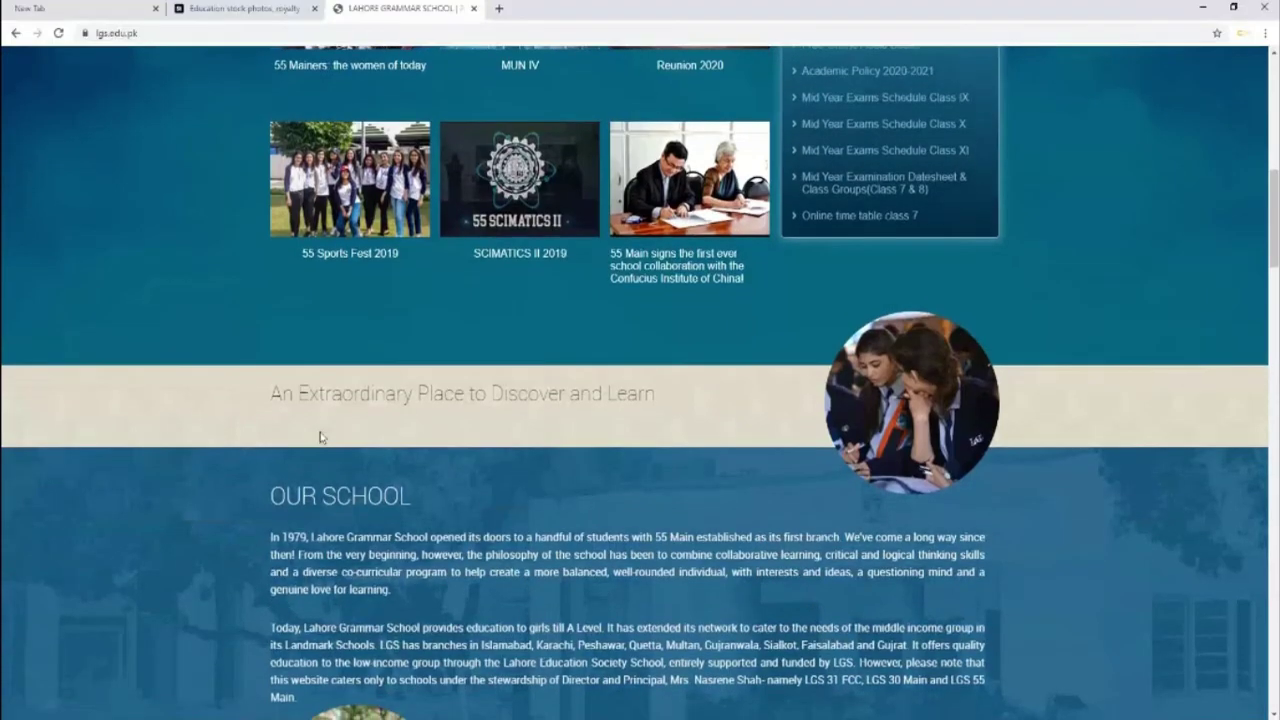
{"action": "scroll", "coordinate": [169, 298], "scroll_direction": "down", "scroll_amount": 2}
{"action": "left_click_drag", "start_coordinate": [268, 290], "coordinate": [491, 293]}
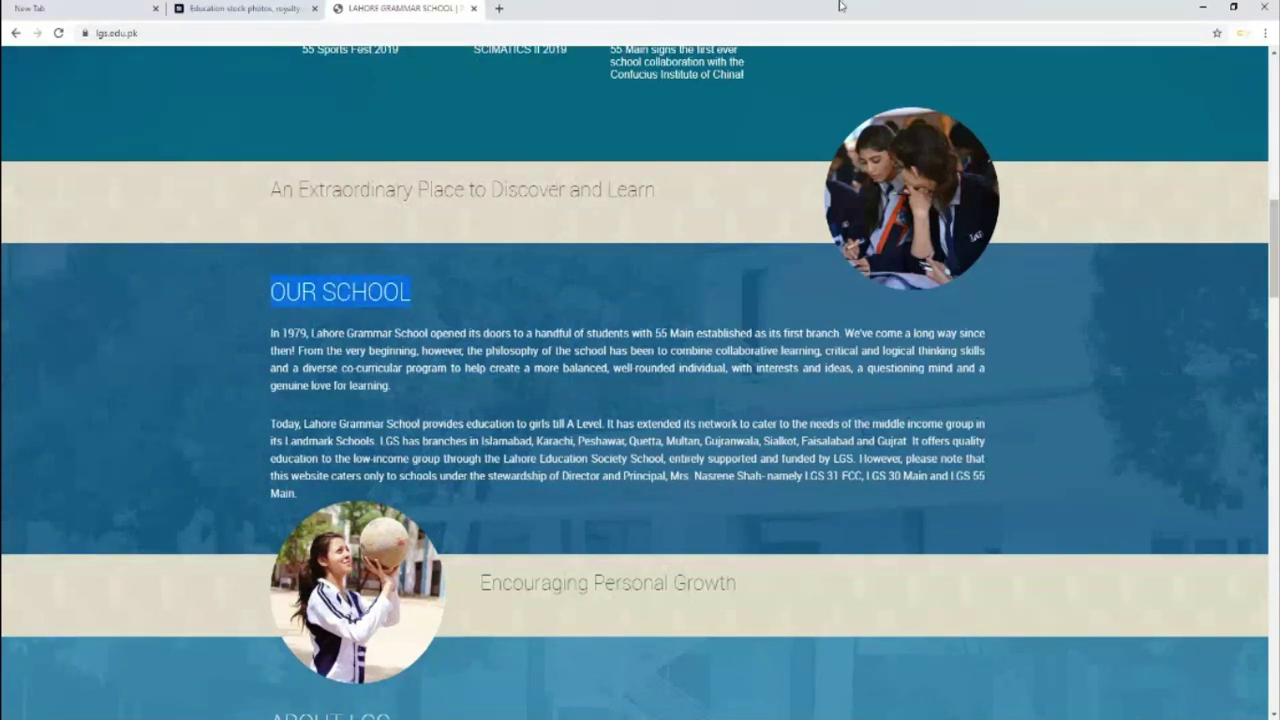
{"action": "scroll", "coordinate": [669, 371], "scroll_direction": "up", "scroll_amount": 3}
{"action": "scroll", "coordinate": [396, 200], "scroll_direction": "down", "scroll_amount": 4}
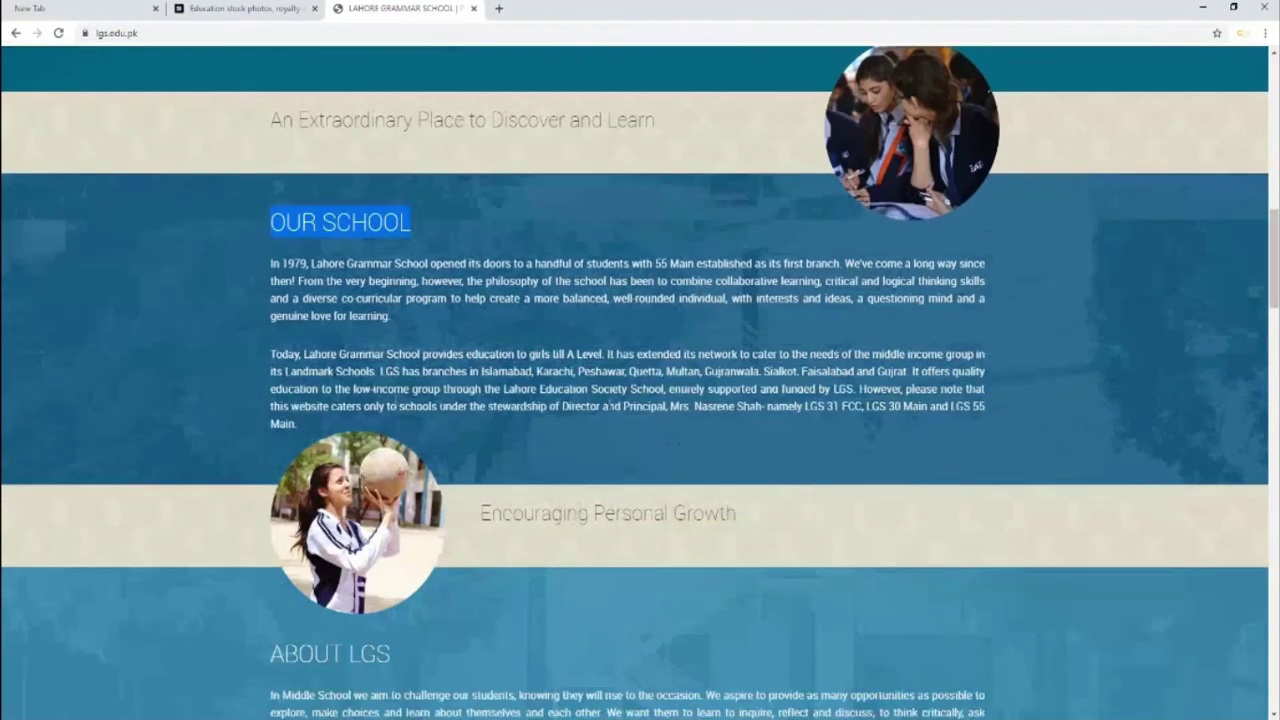
{"action": "scroll", "coordinate": [462, 438], "scroll_direction": "down", "scroll_amount": 1}
{"action": "scroll", "coordinate": [462, 438], "scroll_direction": "down", "scroll_amount": 3}
{"action": "left_click_drag", "start_coordinate": [262, 300], "coordinate": [445, 306]}
{"action": "left_click", "coordinate": [569, 301]}
{"action": "scroll", "coordinate": [569, 301], "scroll_direction": "down", "scroll_amount": 2}
{"action": "scroll", "coordinate": [700, 290], "scroll_direction": "down", "scroll_amount": 1}
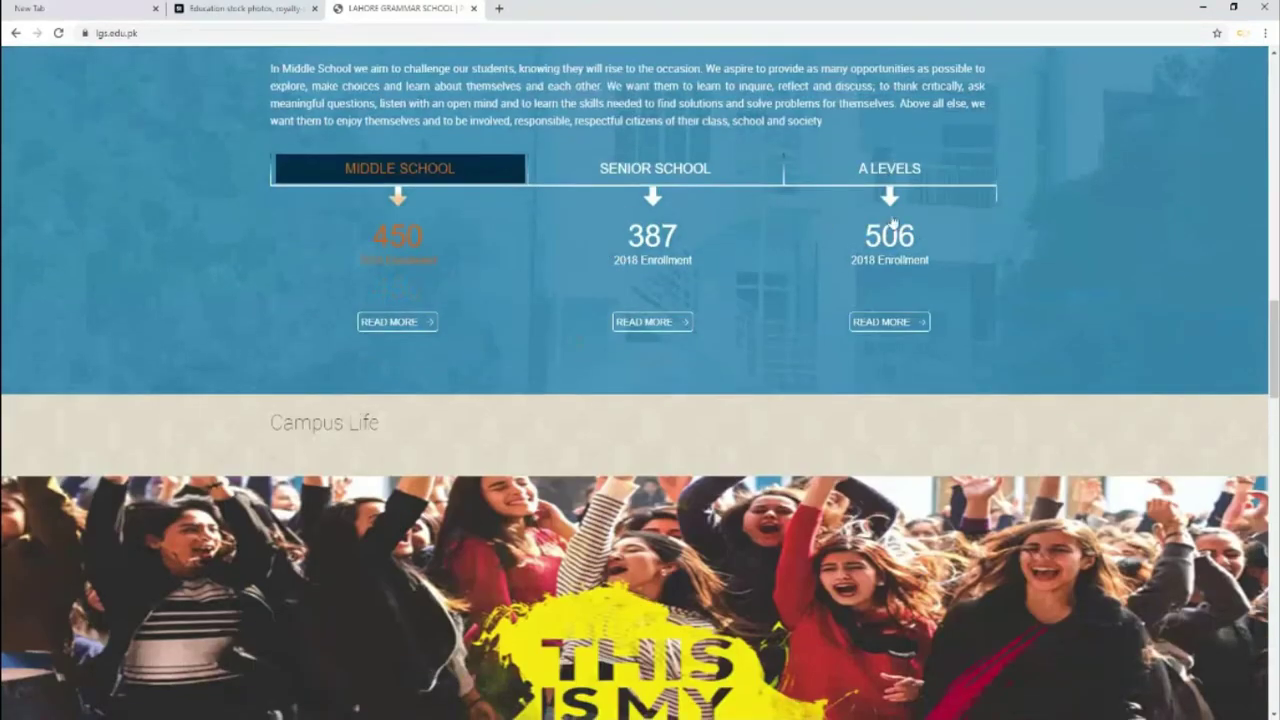
{"action": "scroll", "coordinate": [913, 277], "scroll_direction": "down", "scroll_amount": 2}
{"action": "scroll", "coordinate": [749, 376], "scroll_direction": "down", "scroll_amount": 2}
{"action": "scroll", "coordinate": [401, 351], "scroll_direction": "down", "scroll_amount": 2}
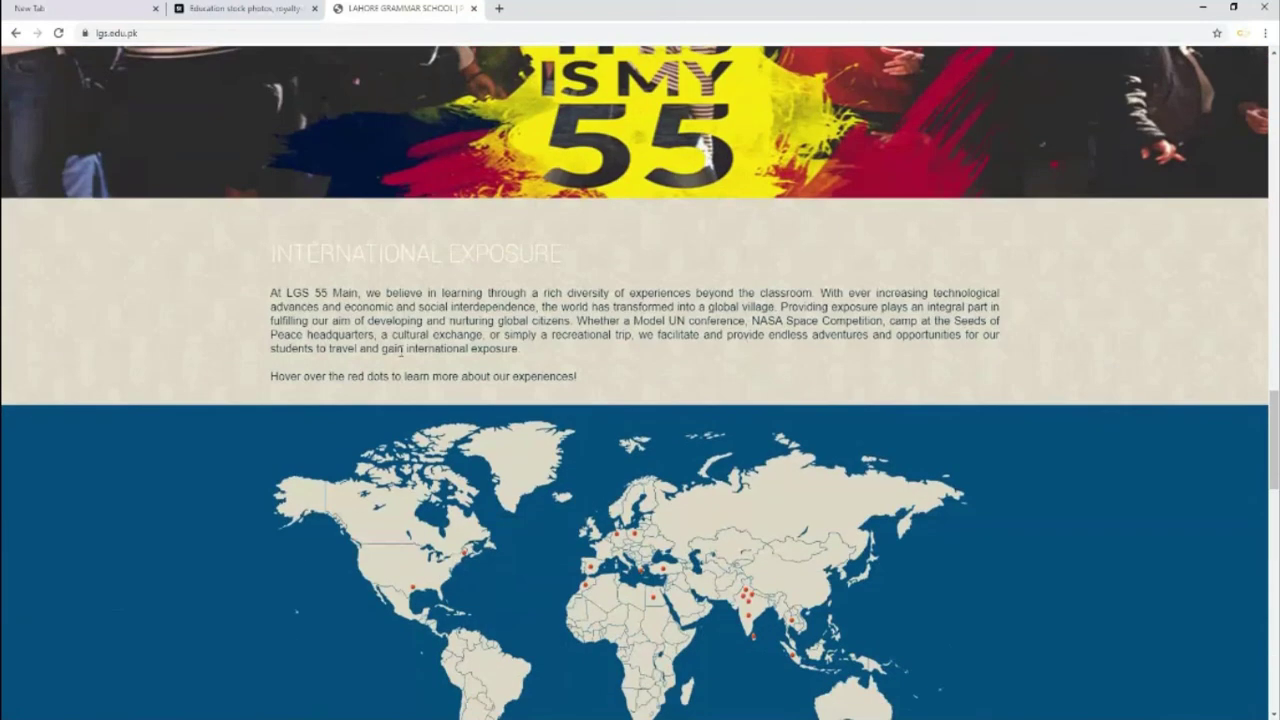
{"action": "scroll", "coordinate": [744, 468], "scroll_direction": "down", "scroll_amount": 2}
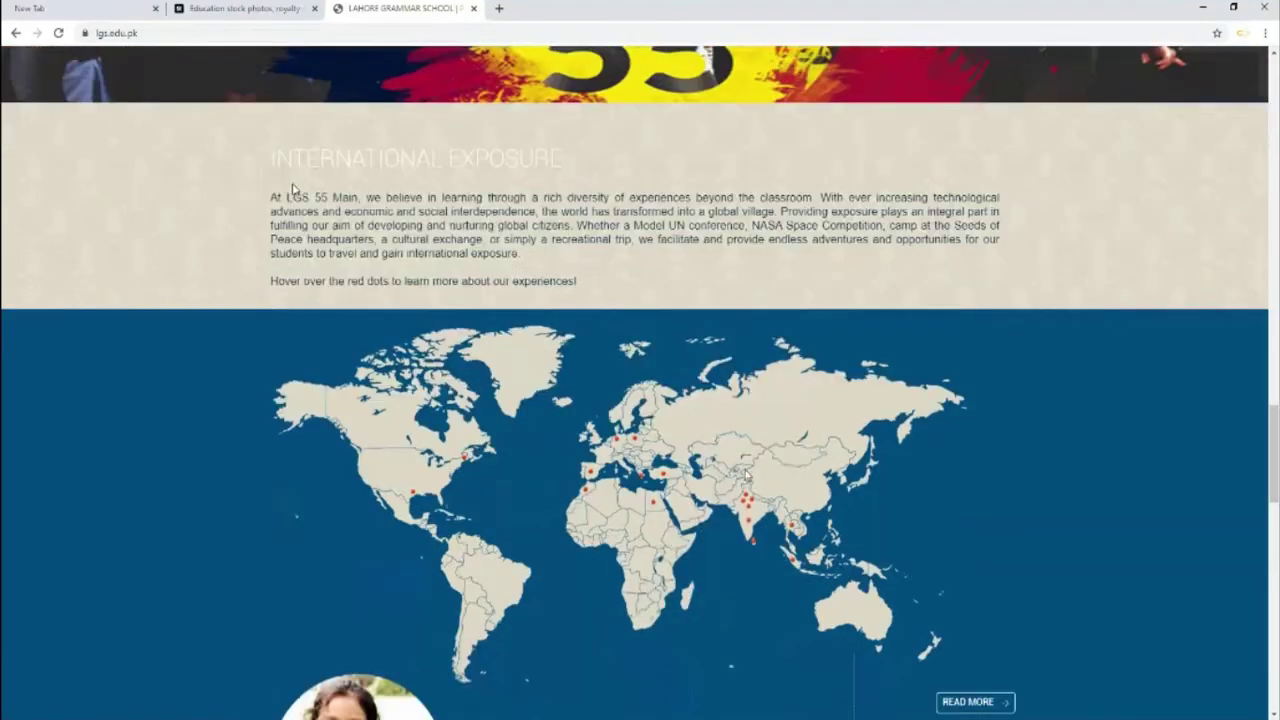
{"action": "scroll", "coordinate": [744, 468], "scroll_direction": "down", "scroll_amount": 3}
{"action": "scroll", "coordinate": [745, 475], "scroll_direction": "down", "scroll_amount": 3}
{"action": "scroll", "coordinate": [594, 423], "scroll_direction": "down", "scroll_amount": 4}
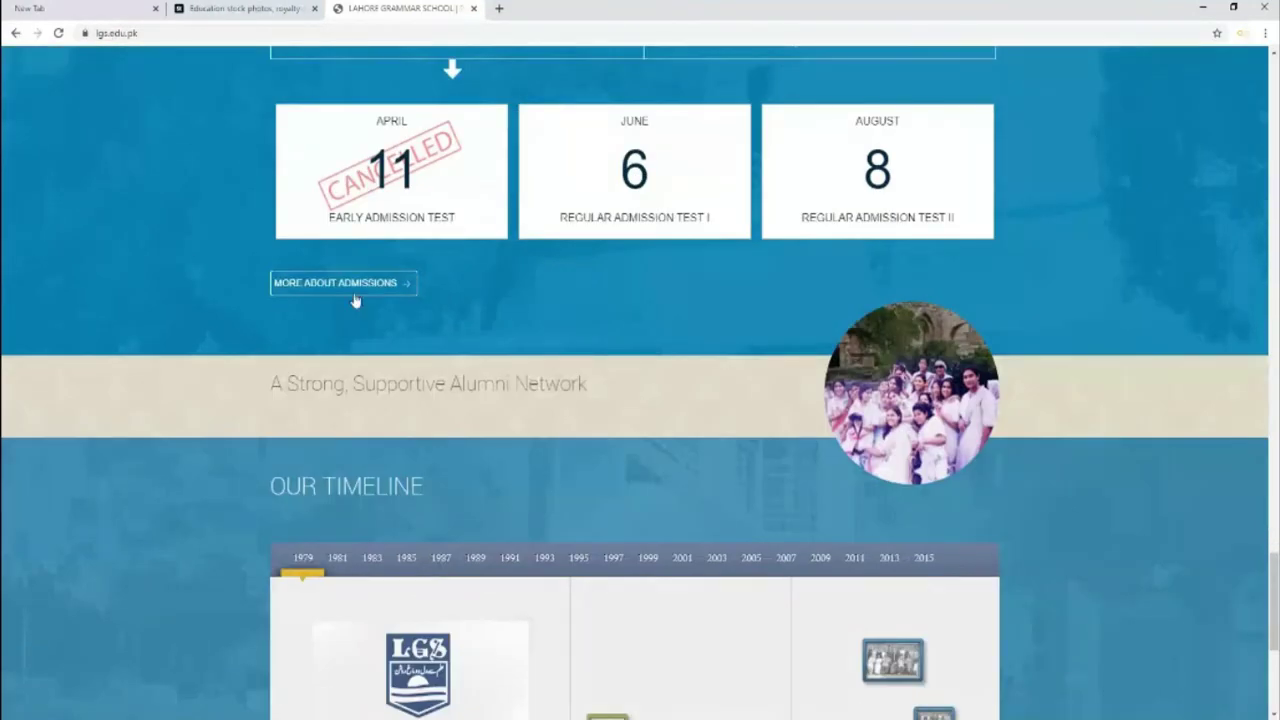
{"action": "scroll", "coordinate": [699, 196], "scroll_direction": "down", "scroll_amount": 4}
{"action": "scroll", "coordinate": [365, 300], "scroll_direction": "down", "scroll_amount": 1}
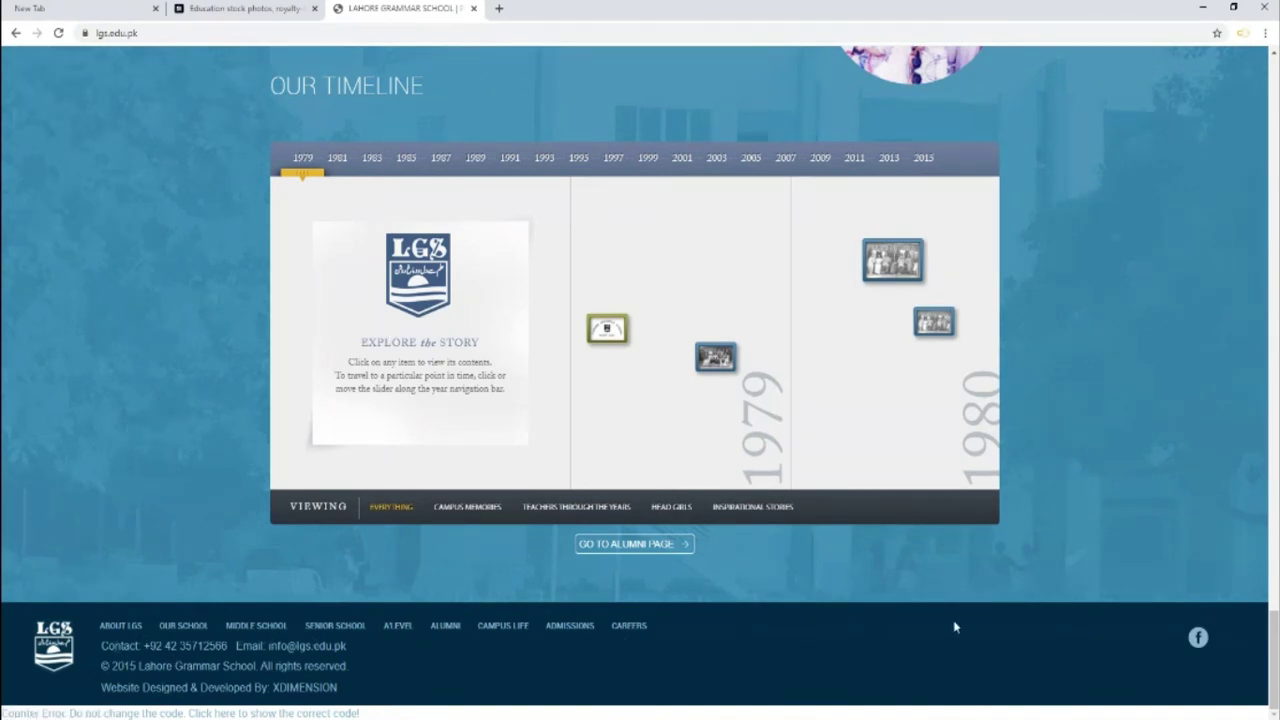
{"action": "scroll", "coordinate": [1069, 635], "scroll_direction": "up", "scroll_amount": 1}
{"action": "scroll", "coordinate": [1069, 635], "scroll_direction": "up", "scroll_amount": 5}
{"action": "scroll", "coordinate": [1006, 623], "scroll_direction": "up", "scroll_amount": 6}
{"action": "scroll", "coordinate": [1006, 622], "scroll_direction": "up", "scroll_amount": 2}
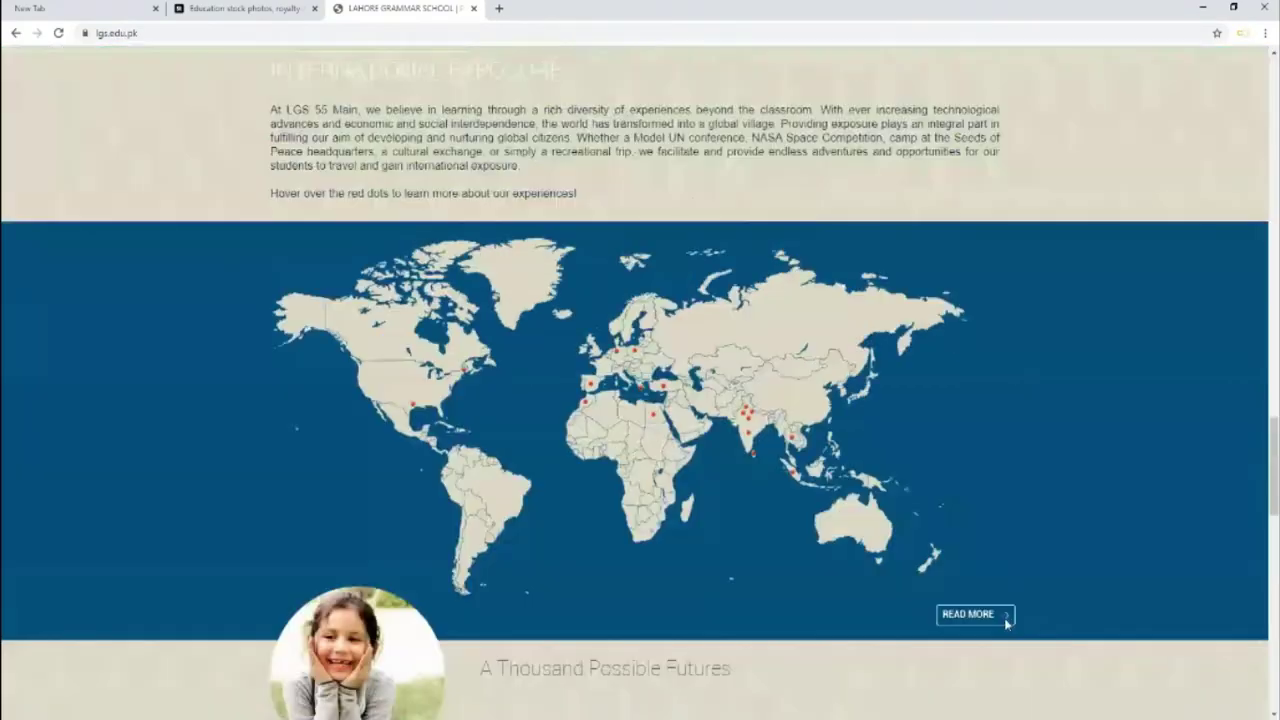
{"action": "scroll", "coordinate": [1006, 623], "scroll_direction": "up", "scroll_amount": 5}
{"action": "scroll", "coordinate": [800, 510], "scroll_direction": "up", "scroll_amount": 5}
{"action": "scroll", "coordinate": [605, 405], "scroll_direction": "up", "scroll_amount": 5}
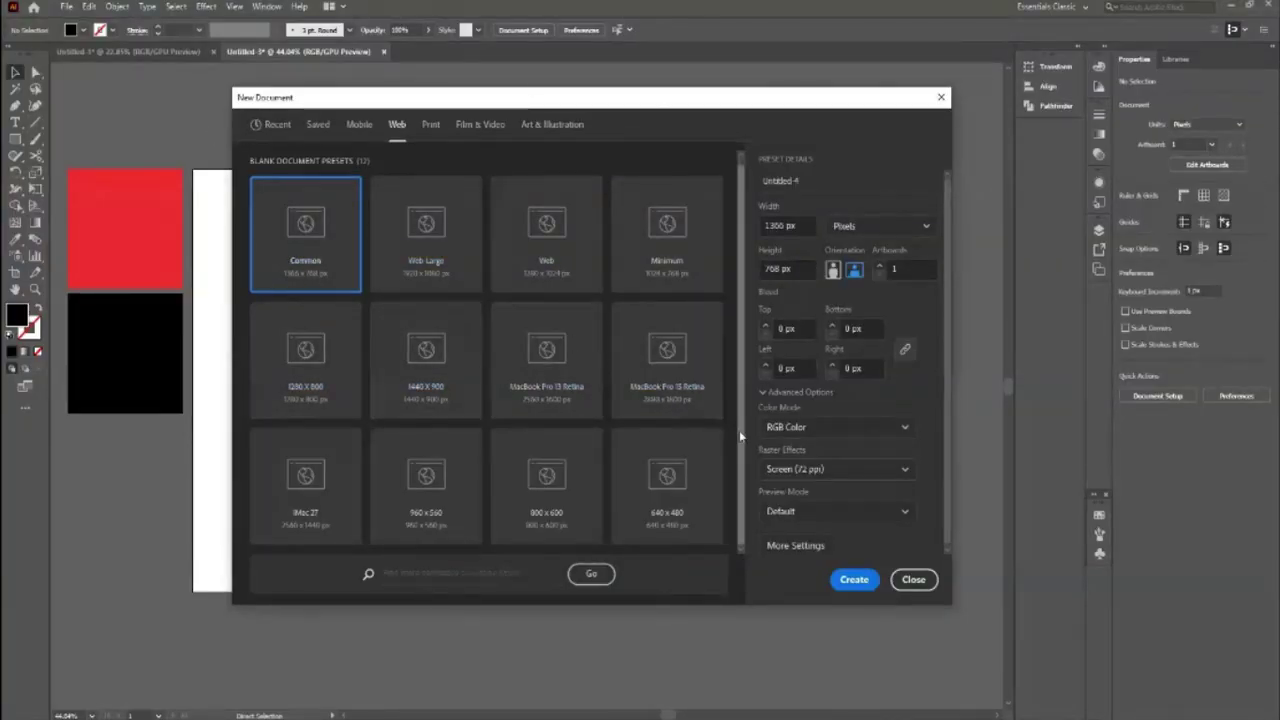
Step: Create a blank document from the Web-Large 1920 × 1080 px preset
{"action": "scroll", "coordinate": [740, 408], "scroll_direction": "up", "scroll_amount": 1}
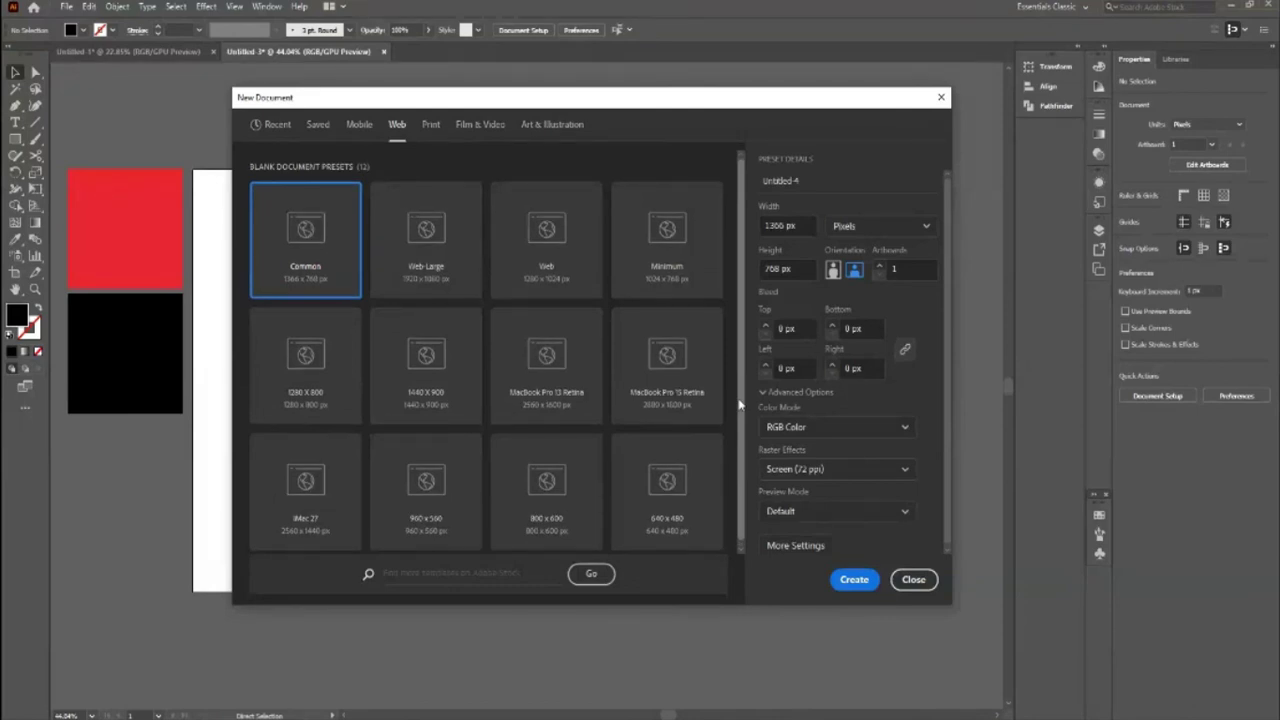
{"action": "left_click", "coordinate": [359, 124]}
{"action": "left_click", "coordinate": [397, 126]}
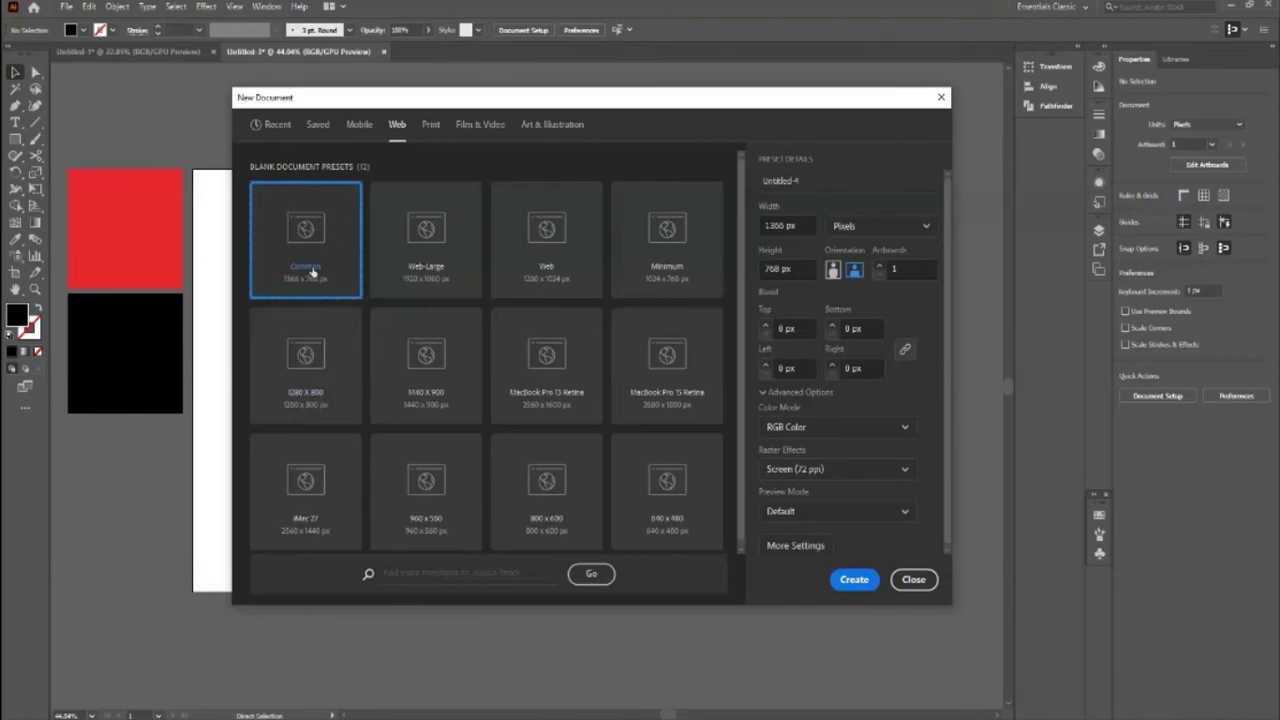
{"action": "left_click", "coordinate": [427, 268]}
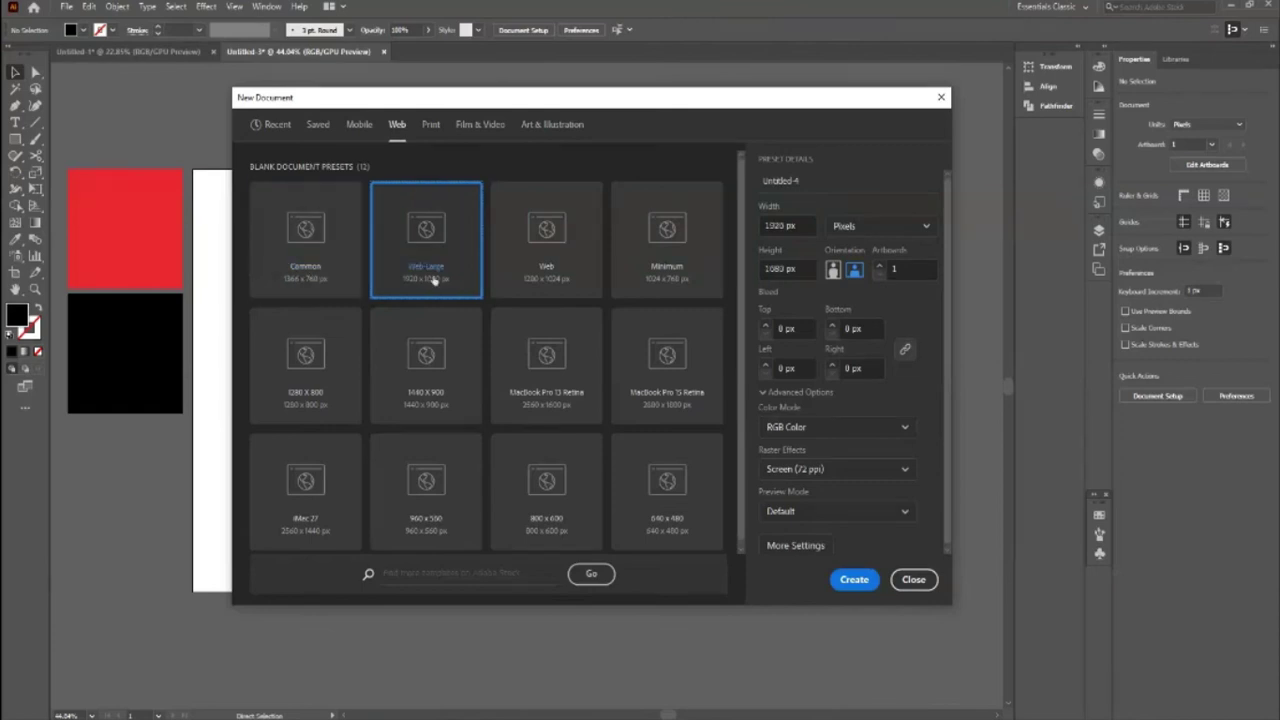
{"action": "left_click", "coordinate": [853, 582]}
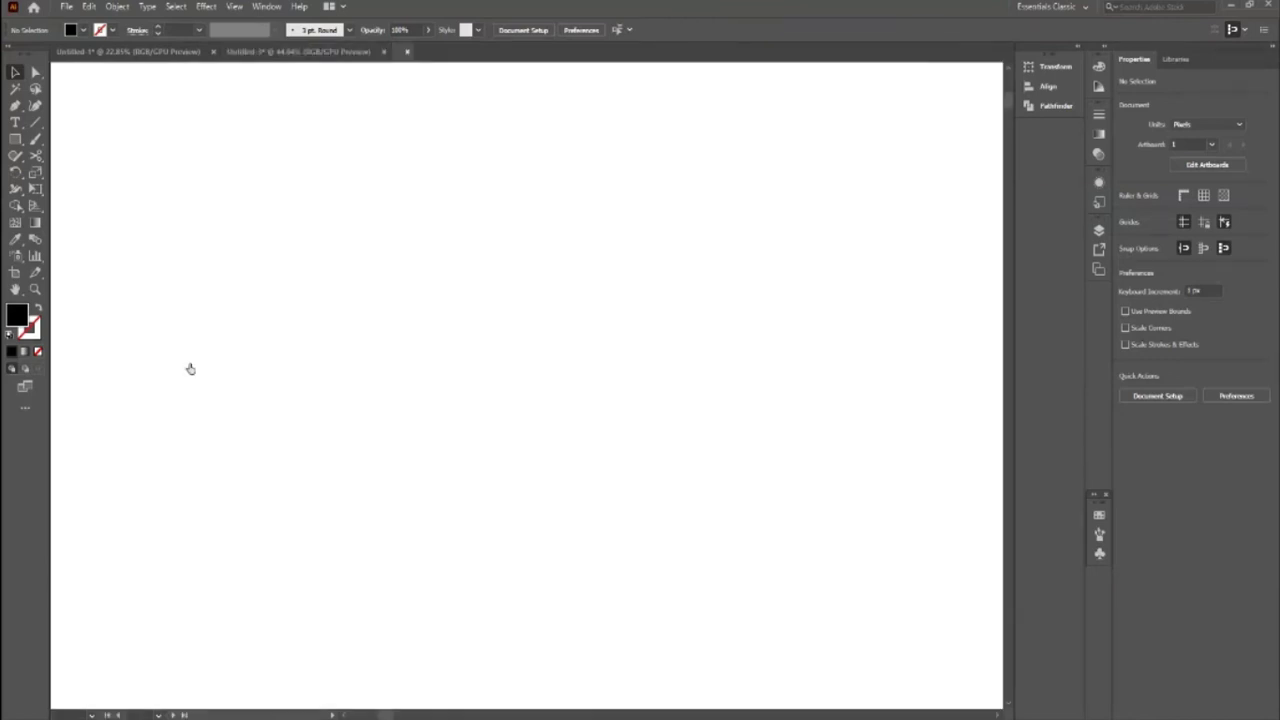
Step: Bring the red and black squares over, shrink them, and place them along the artboard's left edge
{"action": "key", "text": "z"}
{"action": "scroll", "coordinate": [729, 369], "scroll_direction": "down", "scroll_amount": 2}
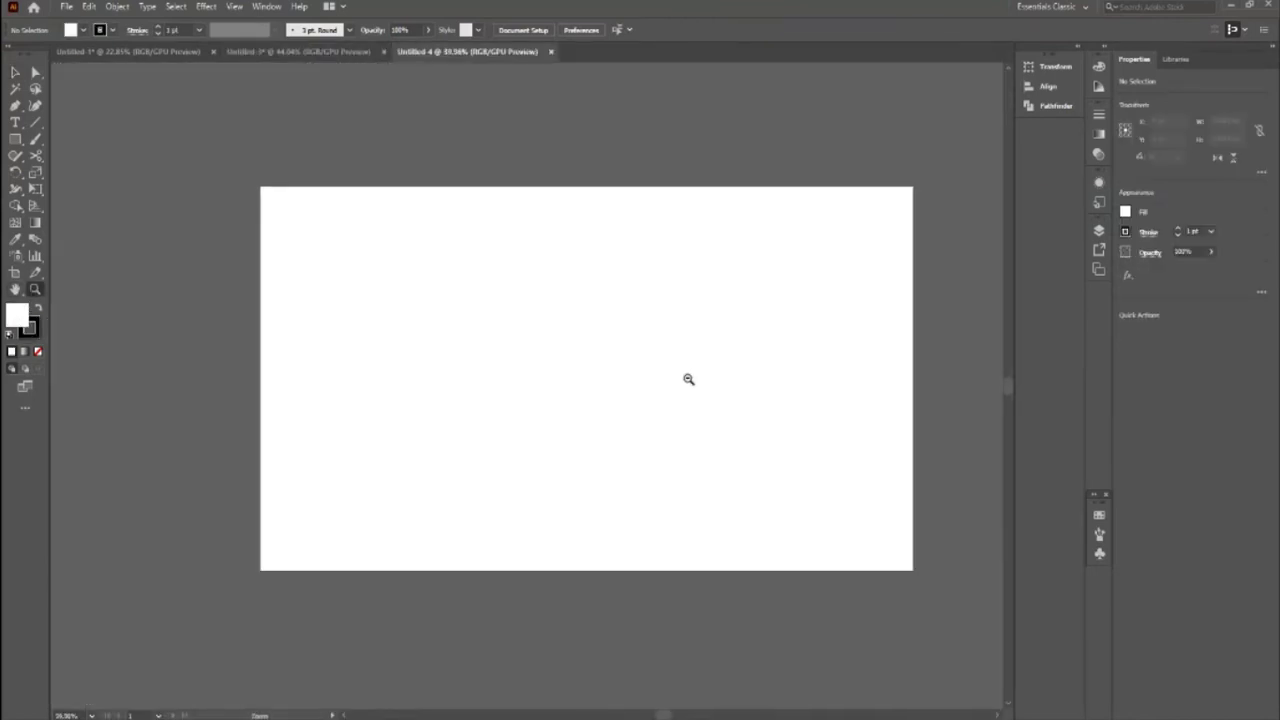
{"action": "scroll", "coordinate": [686, 377], "scroll_direction": "down", "scroll_amount": 1}
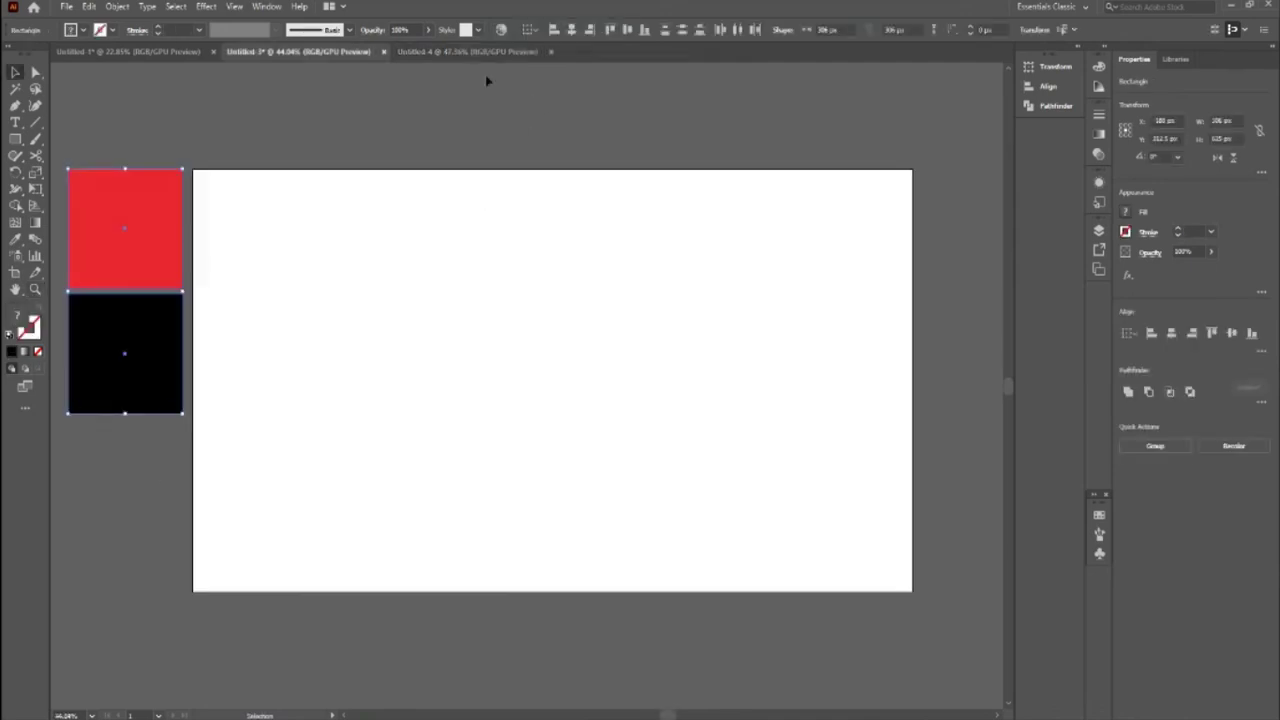
{"action": "key", "text": "a"}
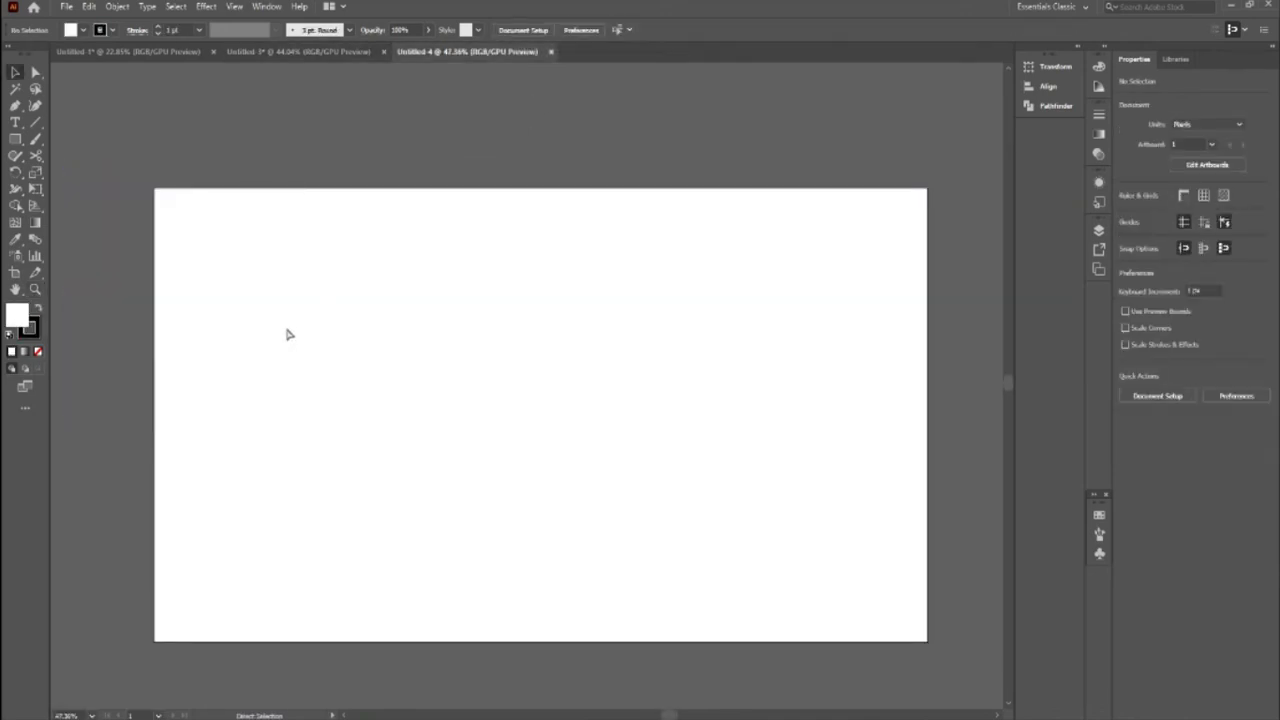
{"action": "left_click_drag", "start_coordinate": [287, 334], "coordinate": [119, 398]}
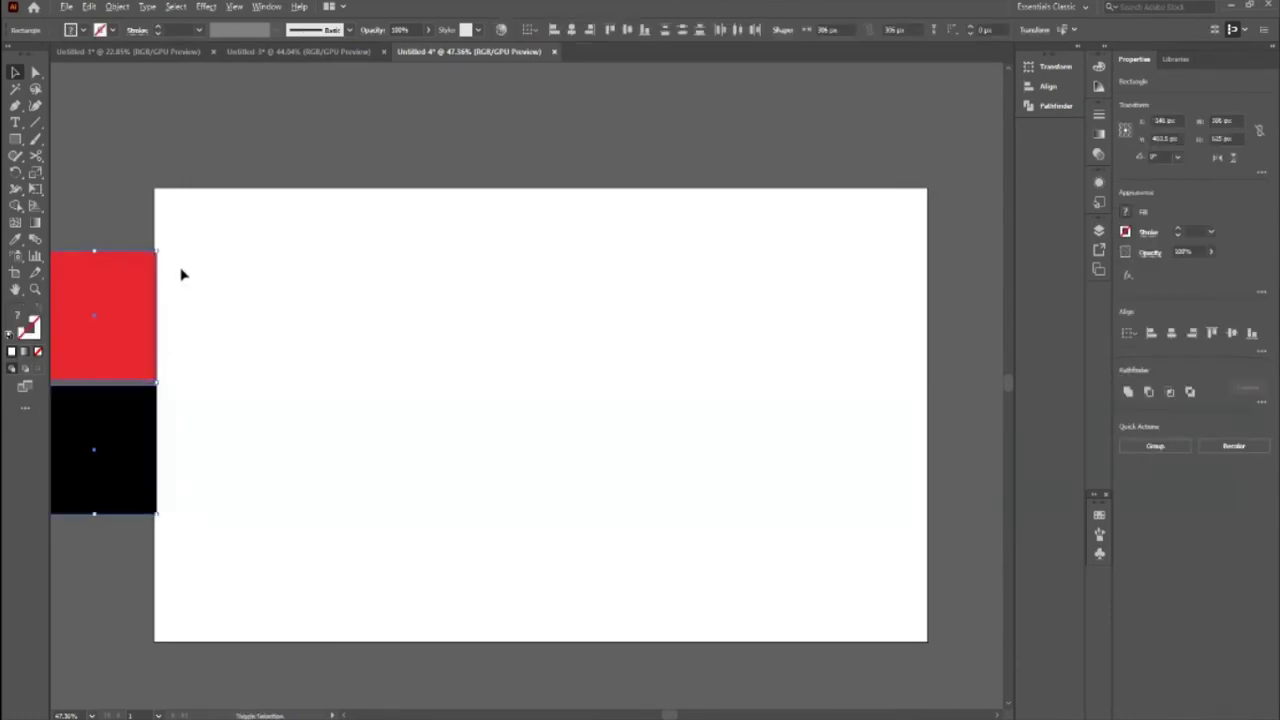
{"action": "left_click_drag", "start_coordinate": [158, 252], "coordinate": [135, 299]}
{"action": "left_click_drag", "start_coordinate": [95, 358], "coordinate": [114, 249]}
{"action": "left_click", "coordinate": [489, 323]}
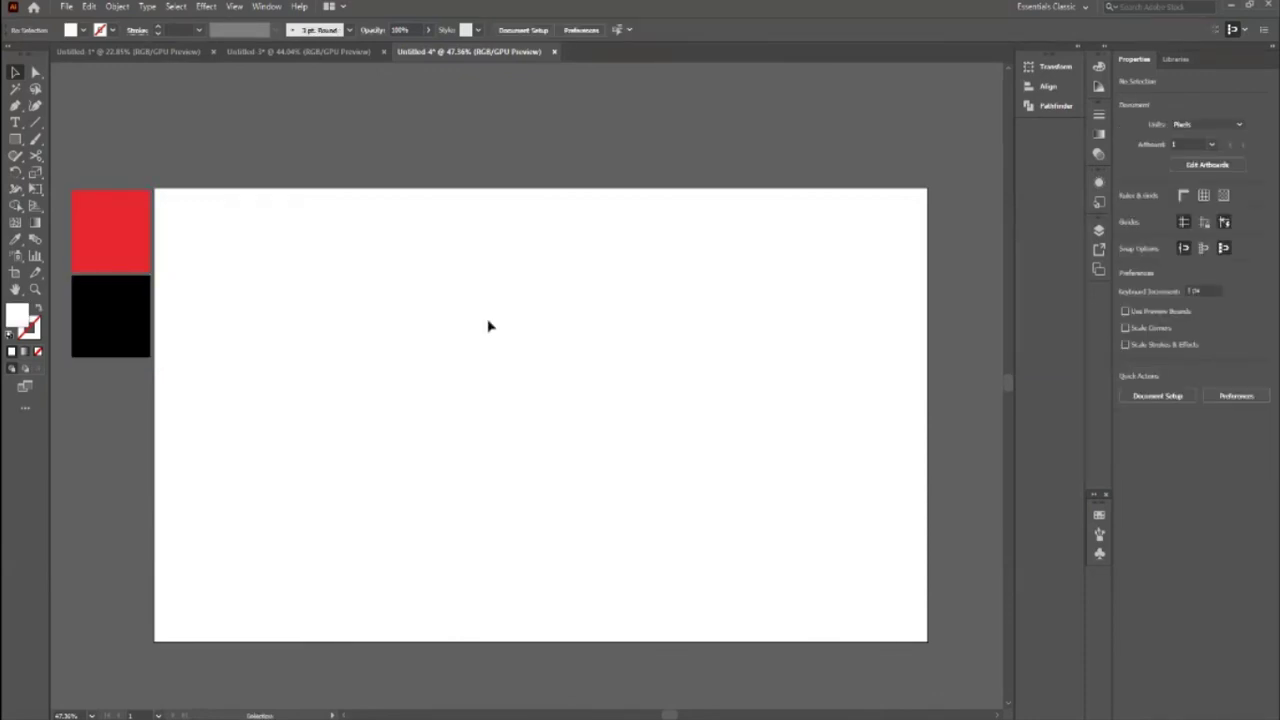
Step: Zoom to fit the artboard and draw a 1920 × 173 px band across its top
{"action": "key", "text": "z"}
{"action": "left_click_drag", "start_coordinate": [829, 277], "coordinate": [797, 309]}
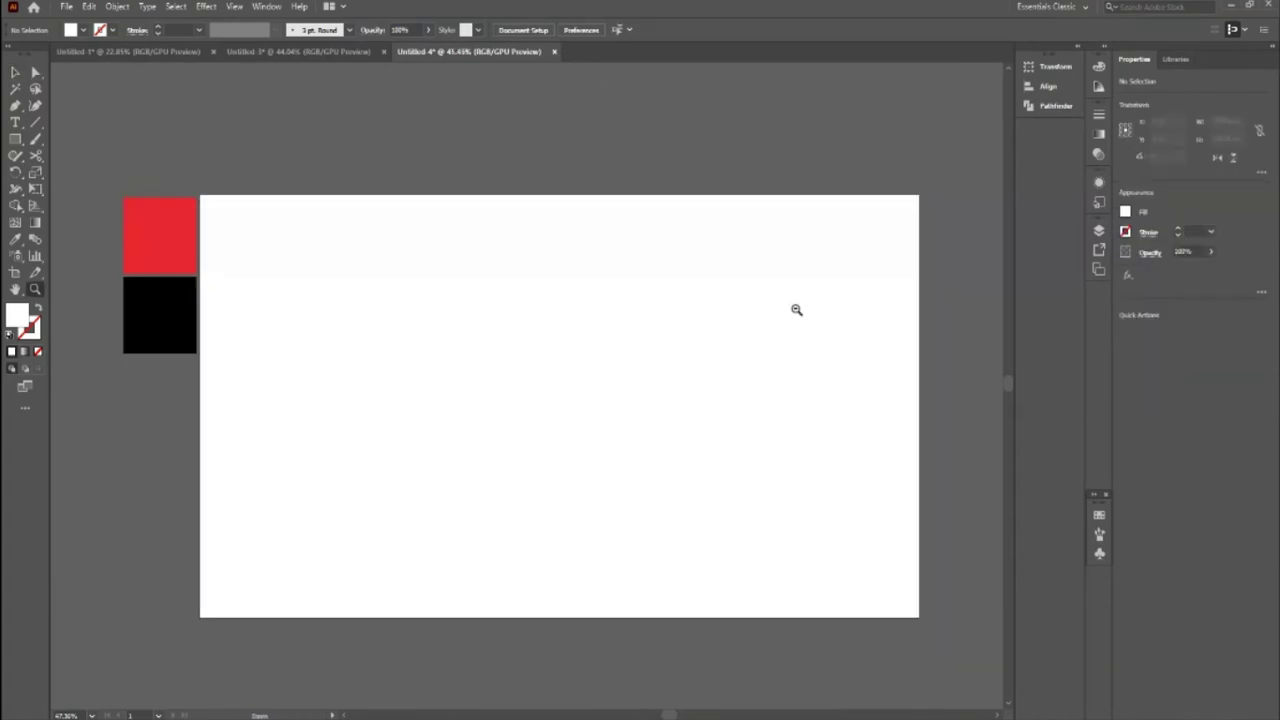
{"action": "left_click_drag", "start_coordinate": [311, 171], "coordinate": [425, 219]}
{"action": "left_click", "coordinate": [425, 219], "text": "alt"}
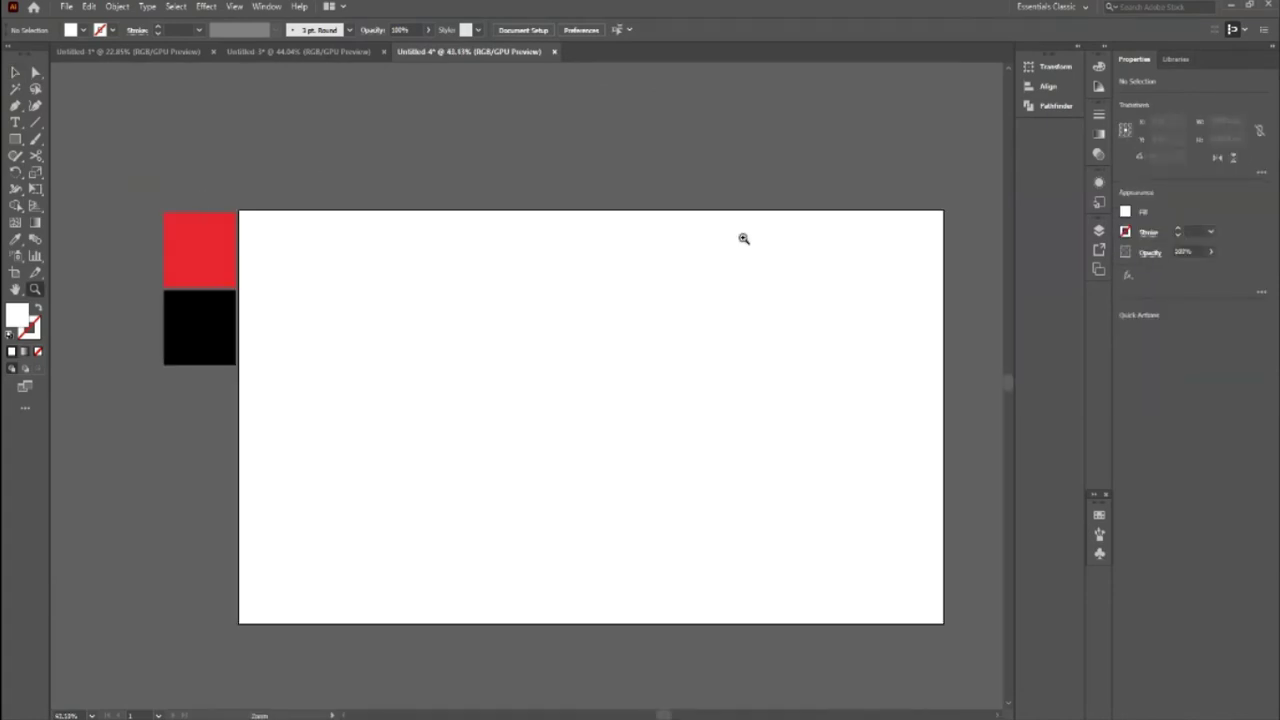
{"action": "left_click", "coordinate": [569, 252], "text": "alt"}
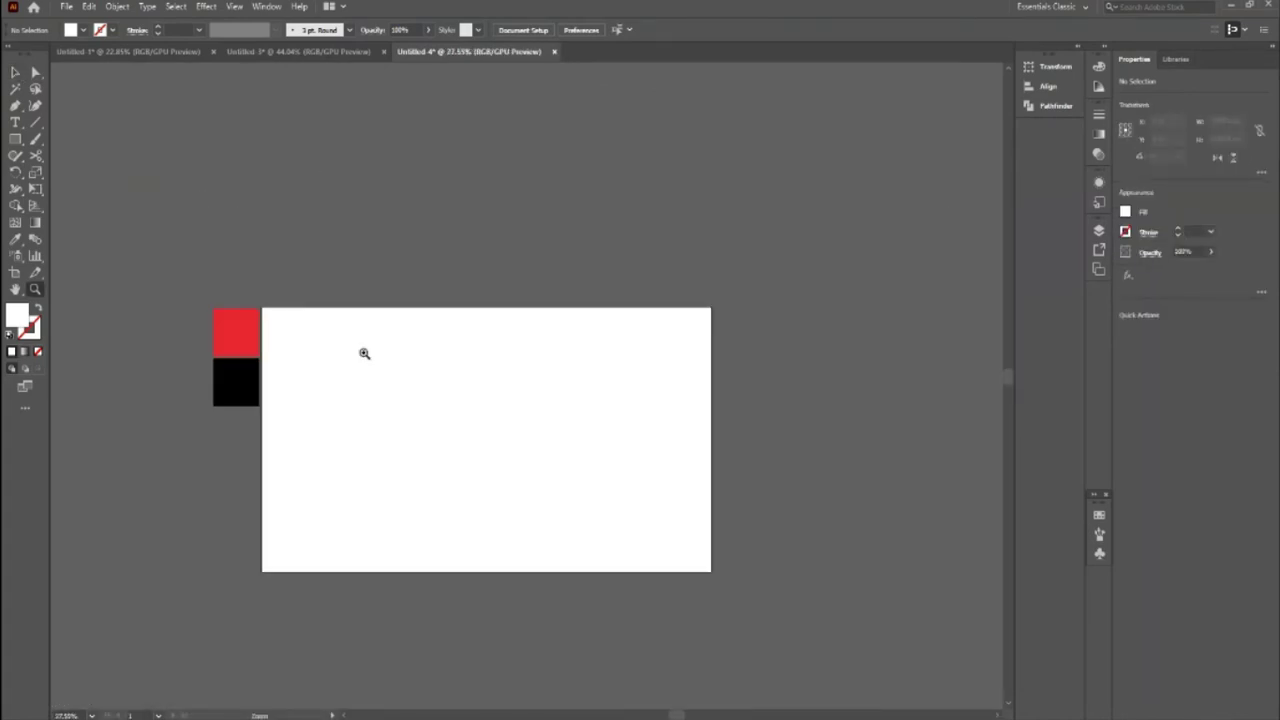
{"action": "left_click_drag", "start_coordinate": [364, 353], "coordinate": [423, 422]}
{"action": "key", "text": "m"}
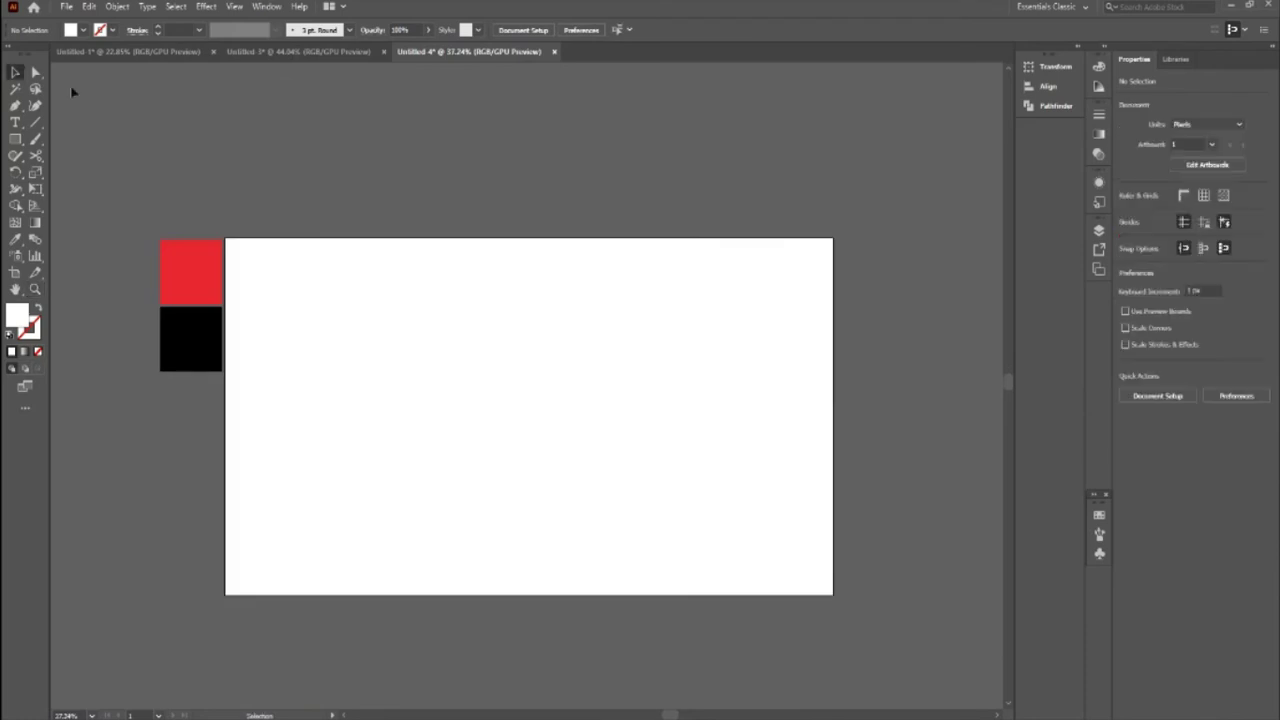
{"action": "mouse_move", "coordinate": [226, 239]}
{"action": "left_mouse_down"}
{"action": "mouse_move", "coordinate": [810, 309]}
{"action": "mouse_move", "coordinate": [831, 294]}
{"action": "left_mouse_up"}
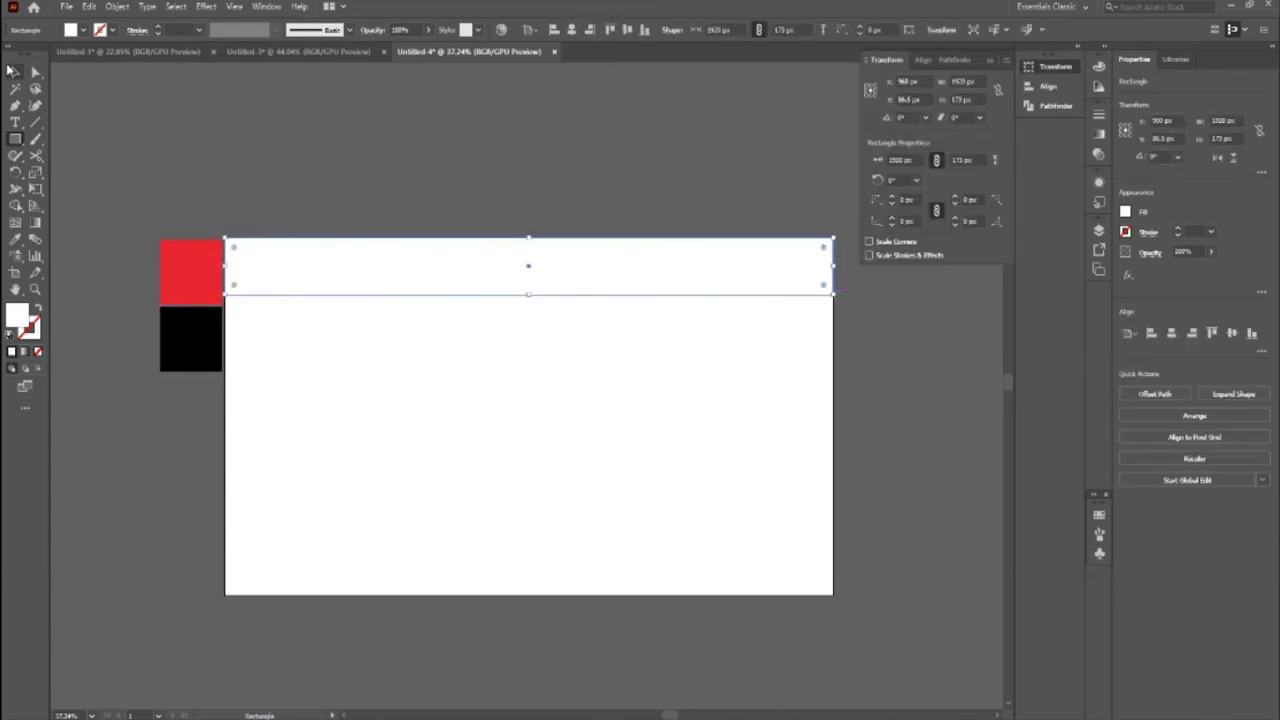
Step: Fill the top band black from the square via Eyedropper and lower it to 71% opacity
{"action": "left_click", "coordinate": [11, 70]}
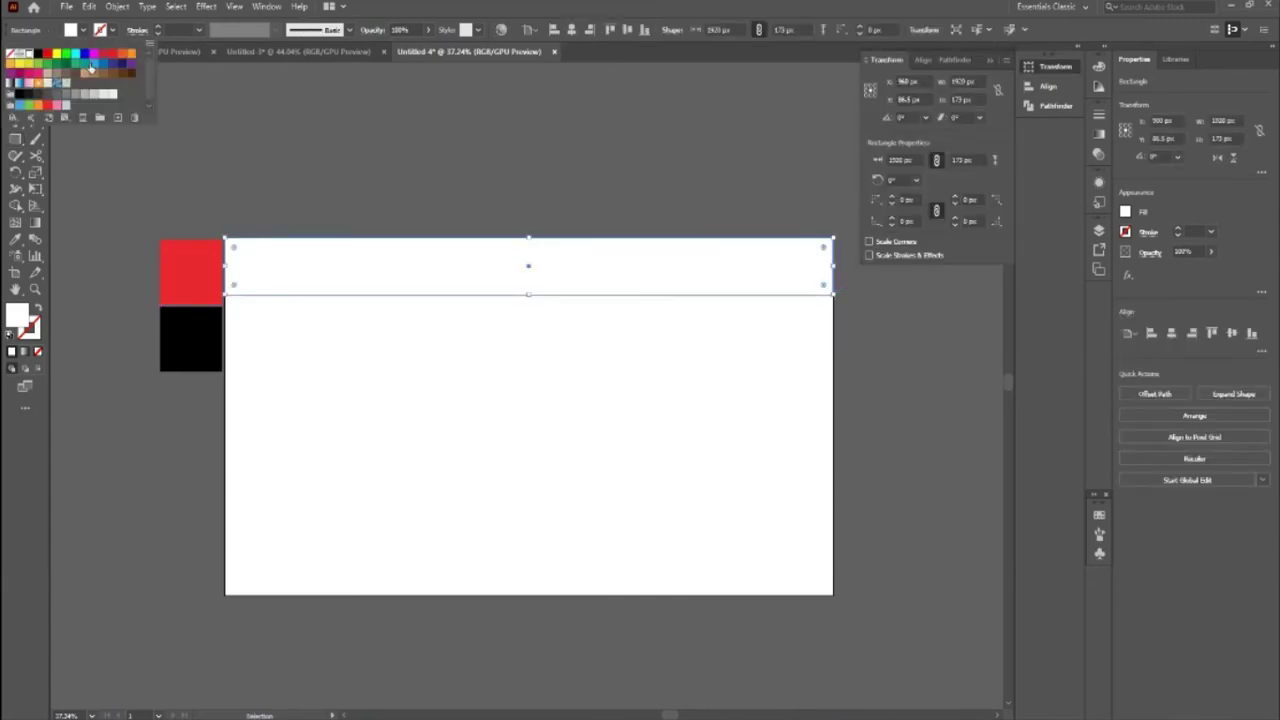
{"action": "key", "text": "i"}
{"action": "left_click", "coordinate": [183, 337]}
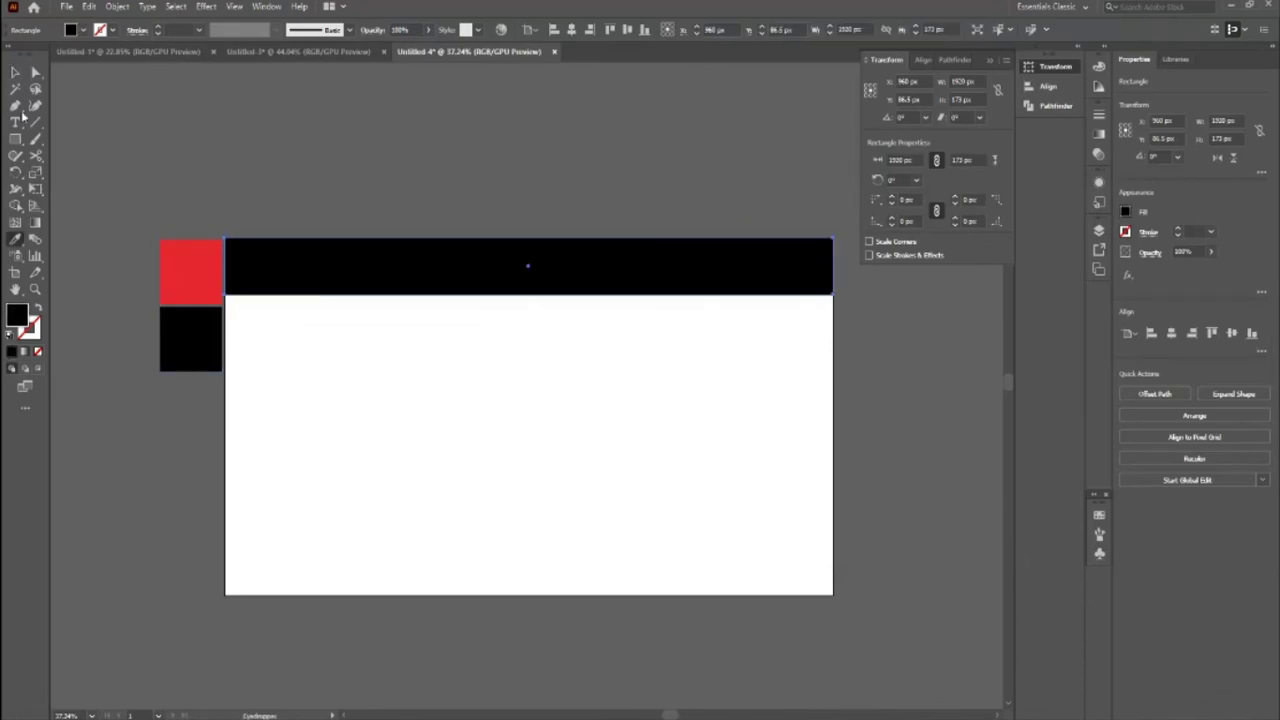
{"action": "left_click", "coordinate": [15, 71]}
{"action": "left_click", "coordinate": [526, 284]}
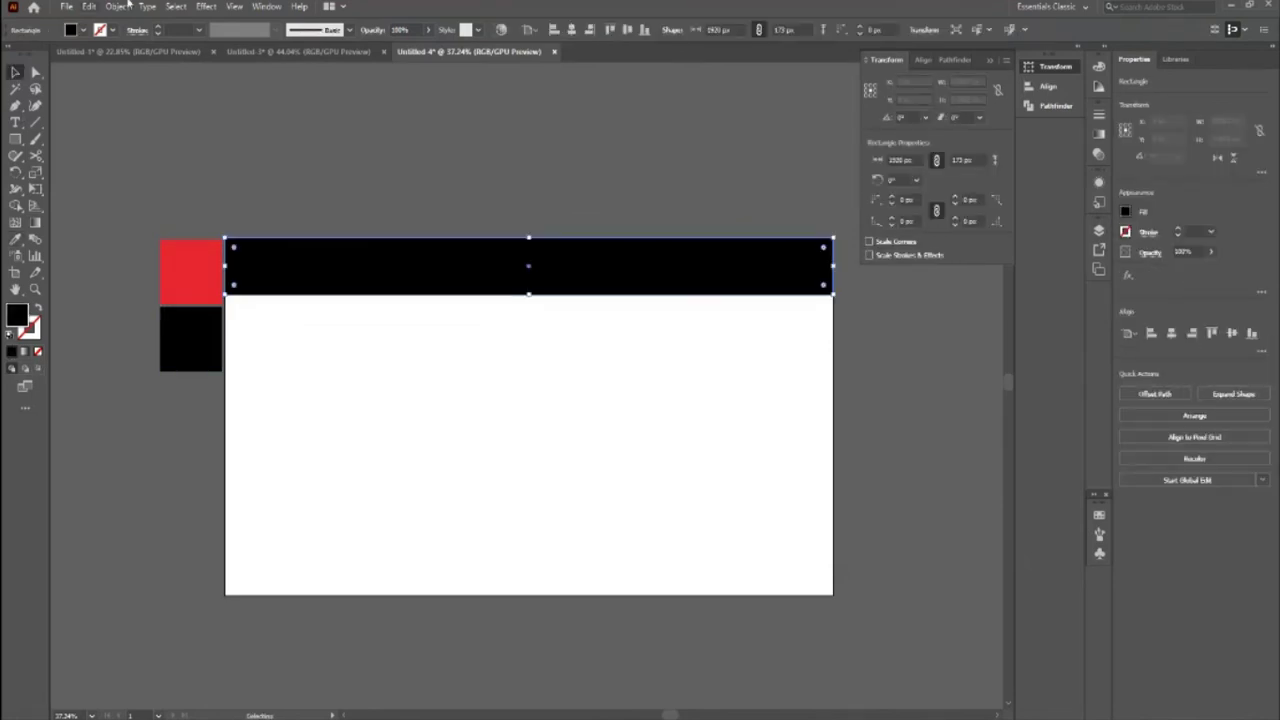
{"action": "left_click", "coordinate": [428, 29]}
{"action": "left_click_drag", "start_coordinate": [433, 49], "coordinate": [409, 48]}
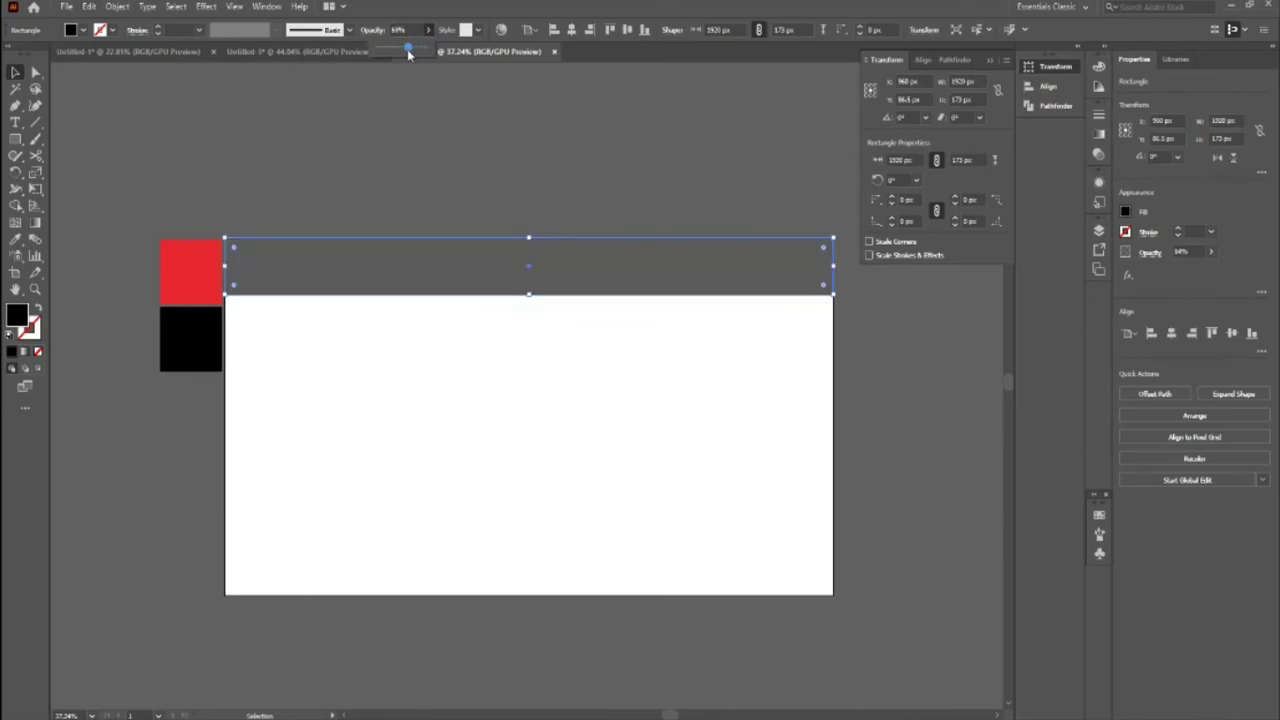
{"action": "left_click", "coordinate": [570, 551]}
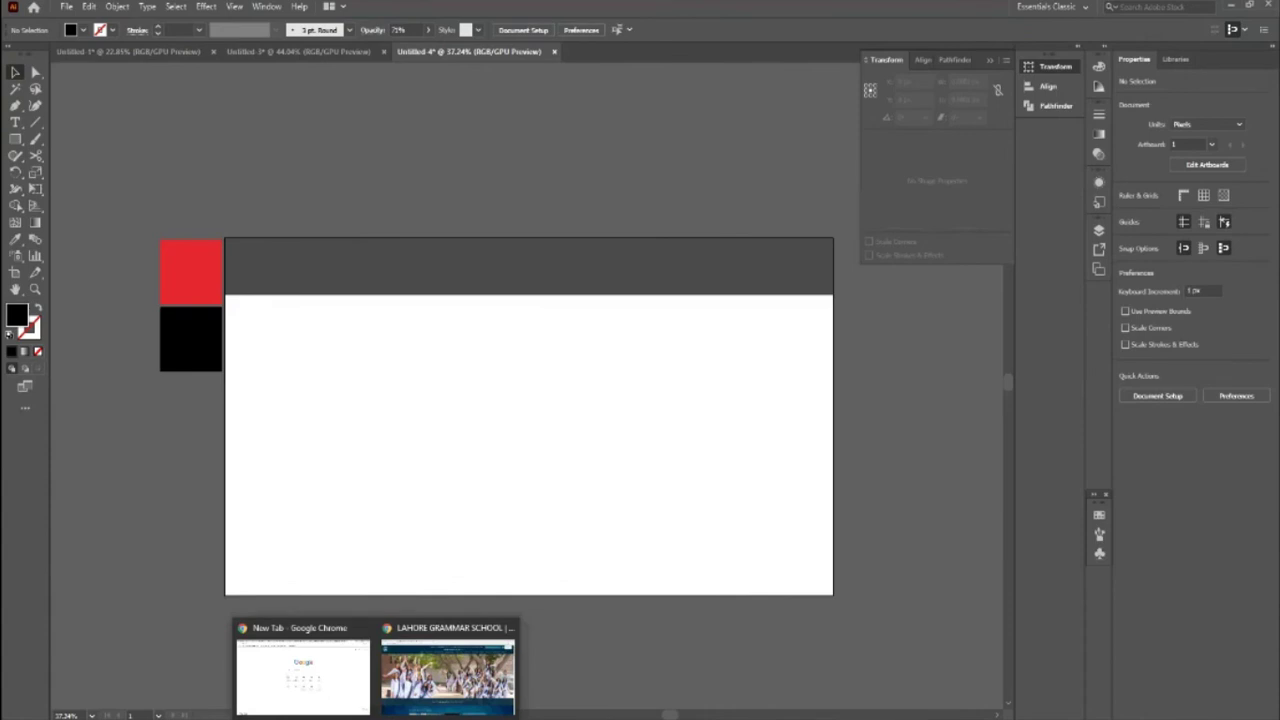
Step: Switch back to Google Chrome's Lahore Grammar School tab, selecting the address bar
{"action": "left_click", "coordinate": [448, 670]}
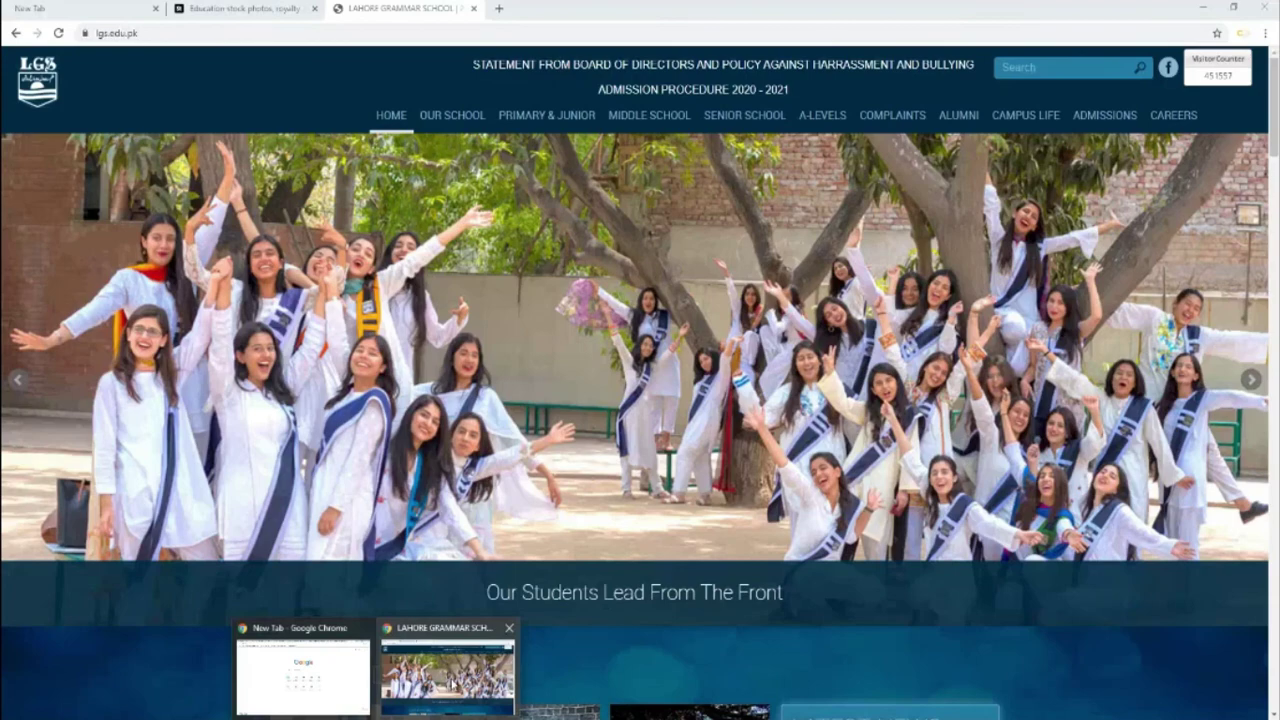
{"action": "left_click", "coordinate": [352, 30]}
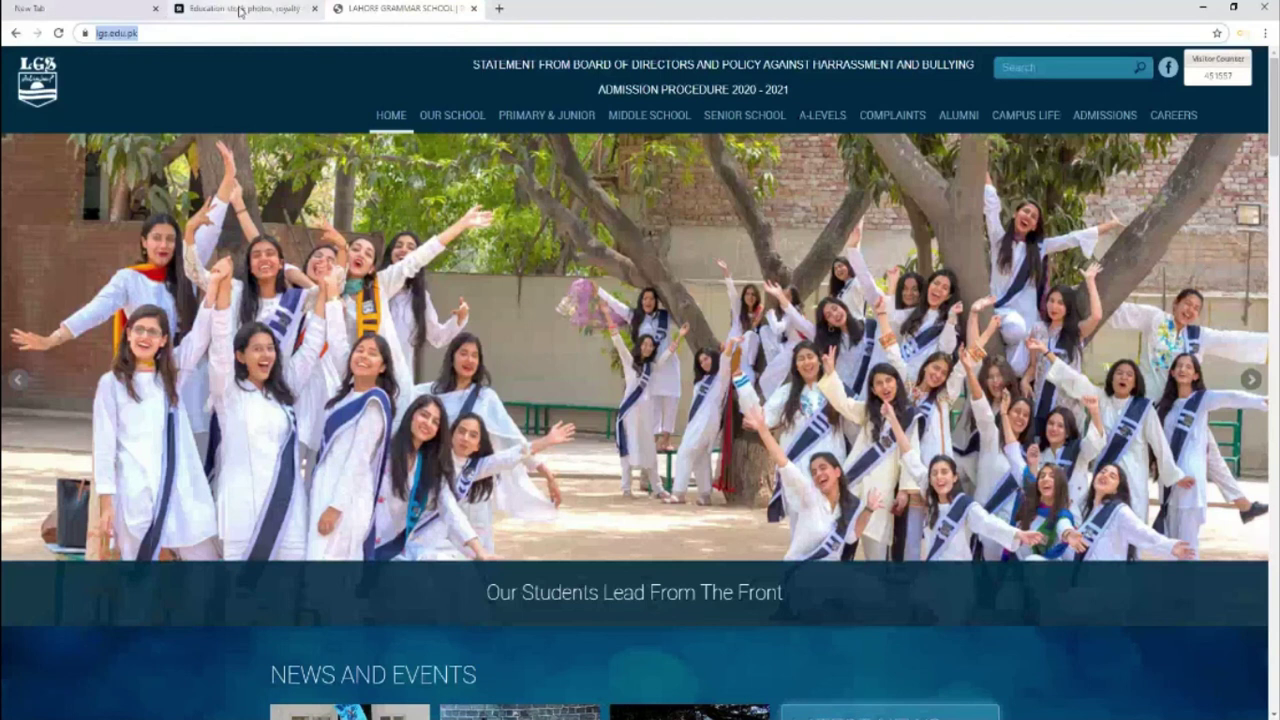
{"action": "left_click", "coordinate": [240, 12]}
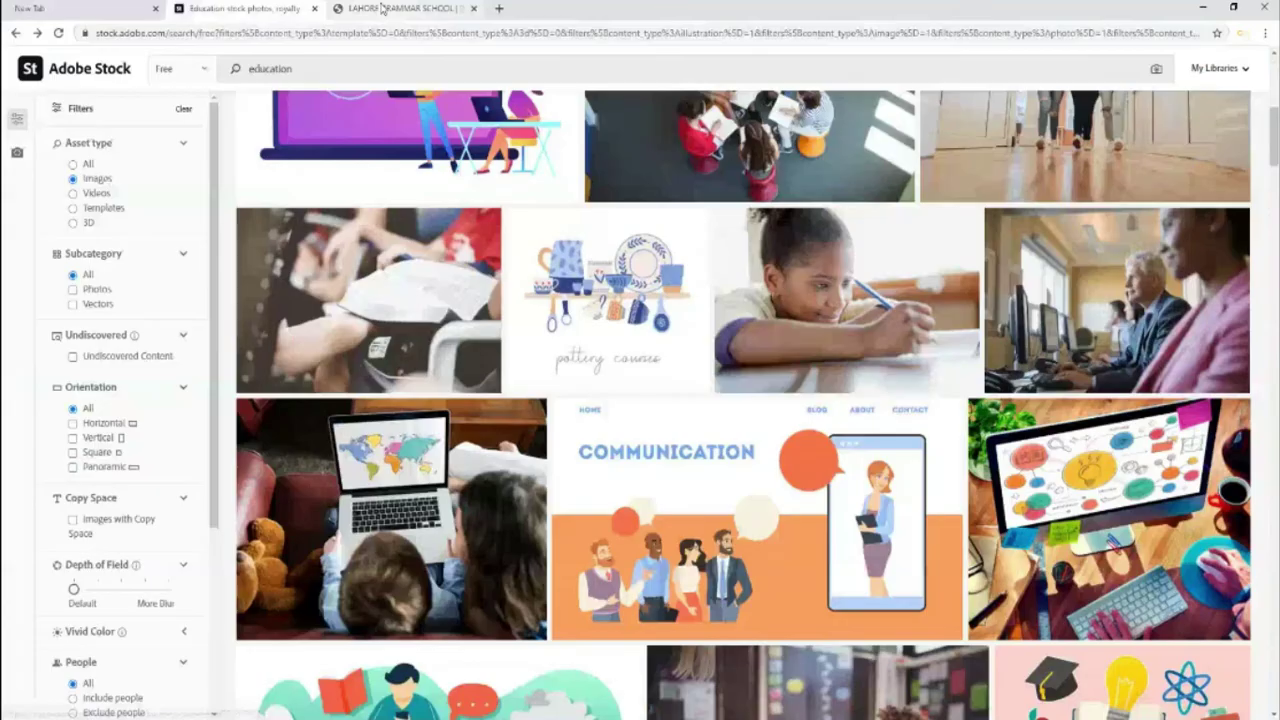
{"action": "left_click", "coordinate": [383, 8]}
Step: Go to Pexels and search for 'restaurant' photos
{"action": "left_click", "coordinate": [150, 33]}
{"action": "type", "text": "pexels.com"}
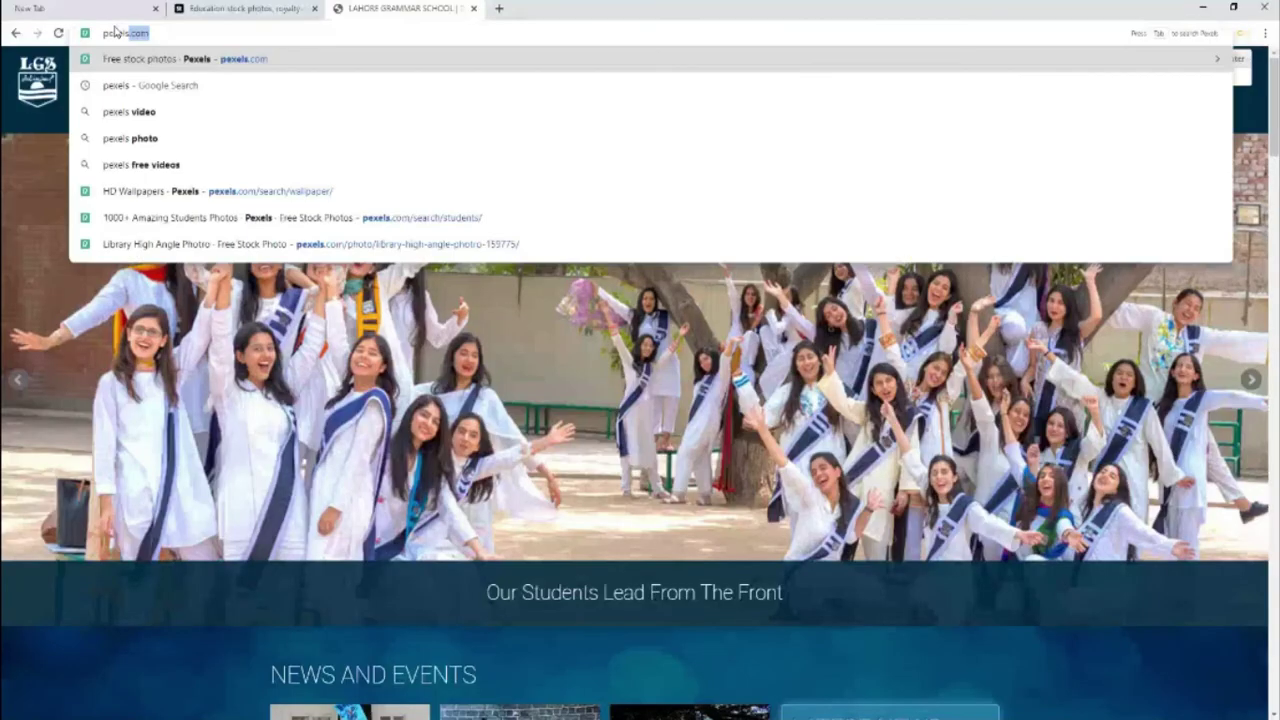
{"action": "key", "text": "Return"}
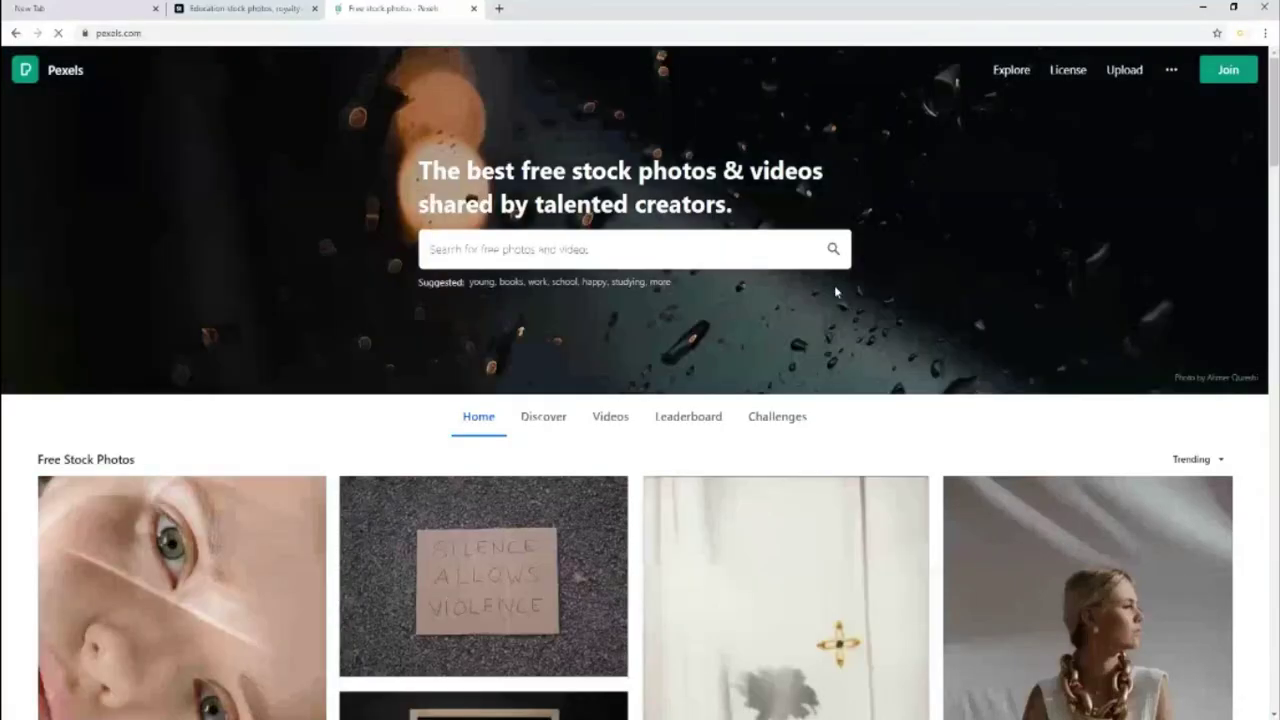
{"action": "scroll", "coordinate": [836, 291], "scroll_direction": "down", "scroll_amount": 3}
{"action": "scroll", "coordinate": [731, 466], "scroll_direction": "up", "scroll_amount": 3}
{"action": "left_click", "coordinate": [585, 248]}
{"action": "type", "text": "res"}
{"action": "key", "text": "Down"}
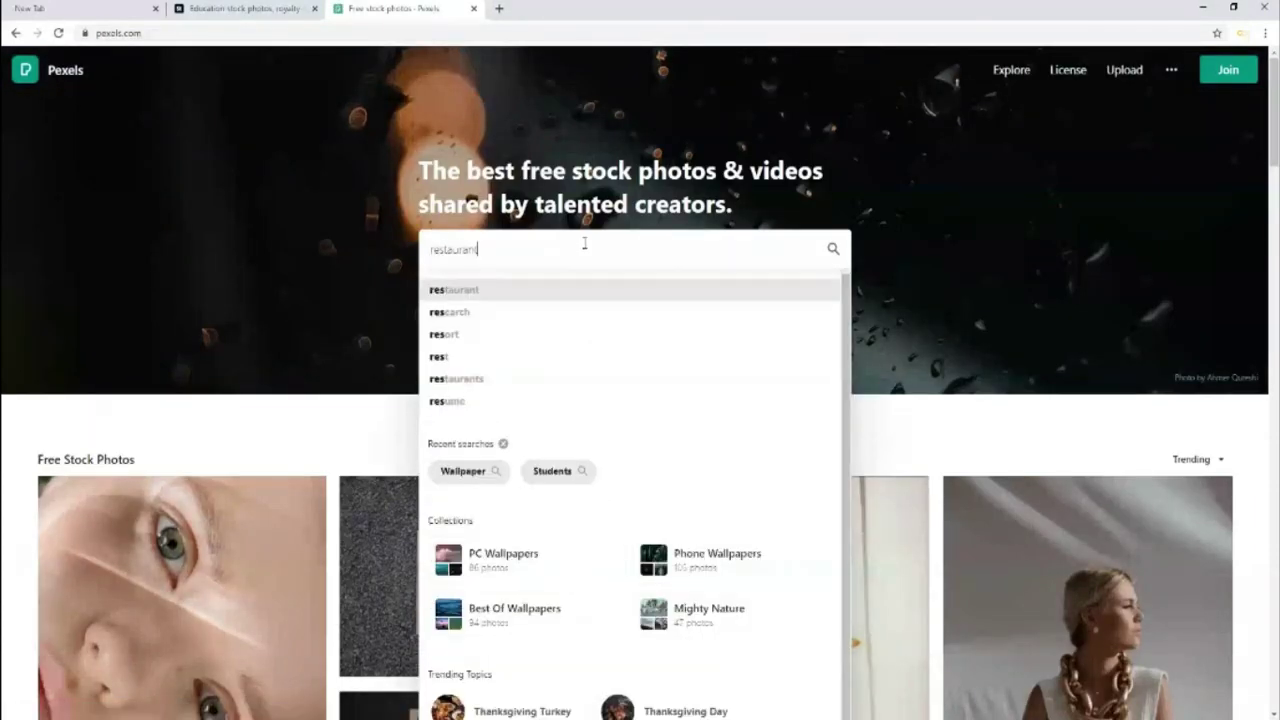
{"action": "key", "text": "Return"}
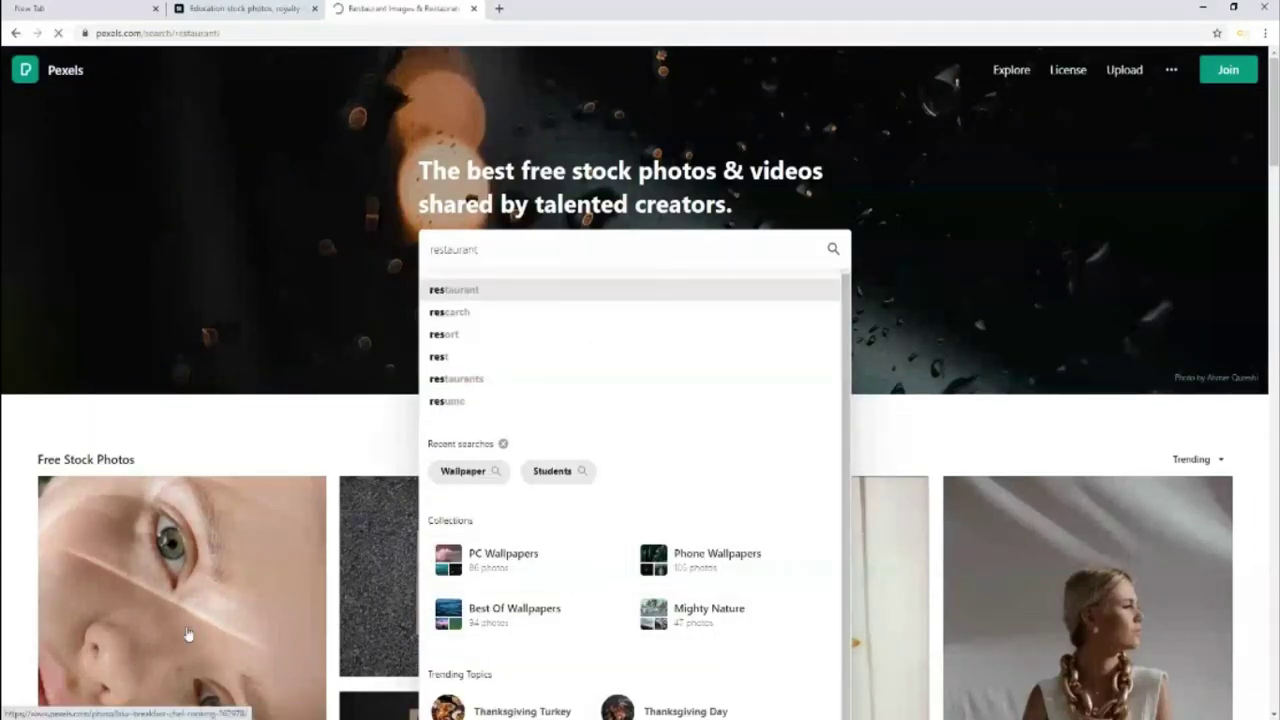
Step: Open the white and brown cooked dish photo from the results in a new tab
{"action": "scroll", "coordinate": [930, 560], "scroll_direction": "down", "scroll_amount": 4}
{"action": "scroll", "coordinate": [920, 600], "scroll_direction": "up", "scroll_amount": 4}
{"action": "scroll", "coordinate": [910, 630], "scroll_direction": "down", "scroll_amount": 2}
{"action": "scroll", "coordinate": [905, 648], "scroll_direction": "down", "scroll_amount": 3}
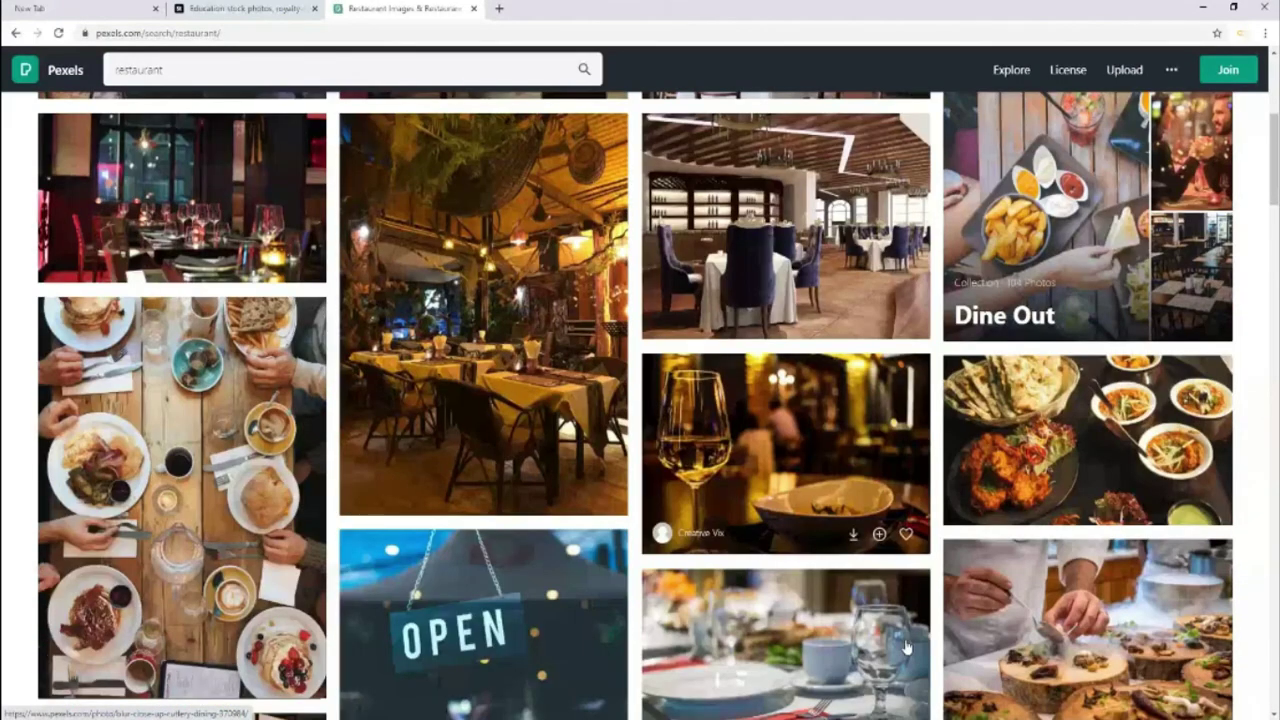
{"action": "right_click", "coordinate": [1146, 357]}
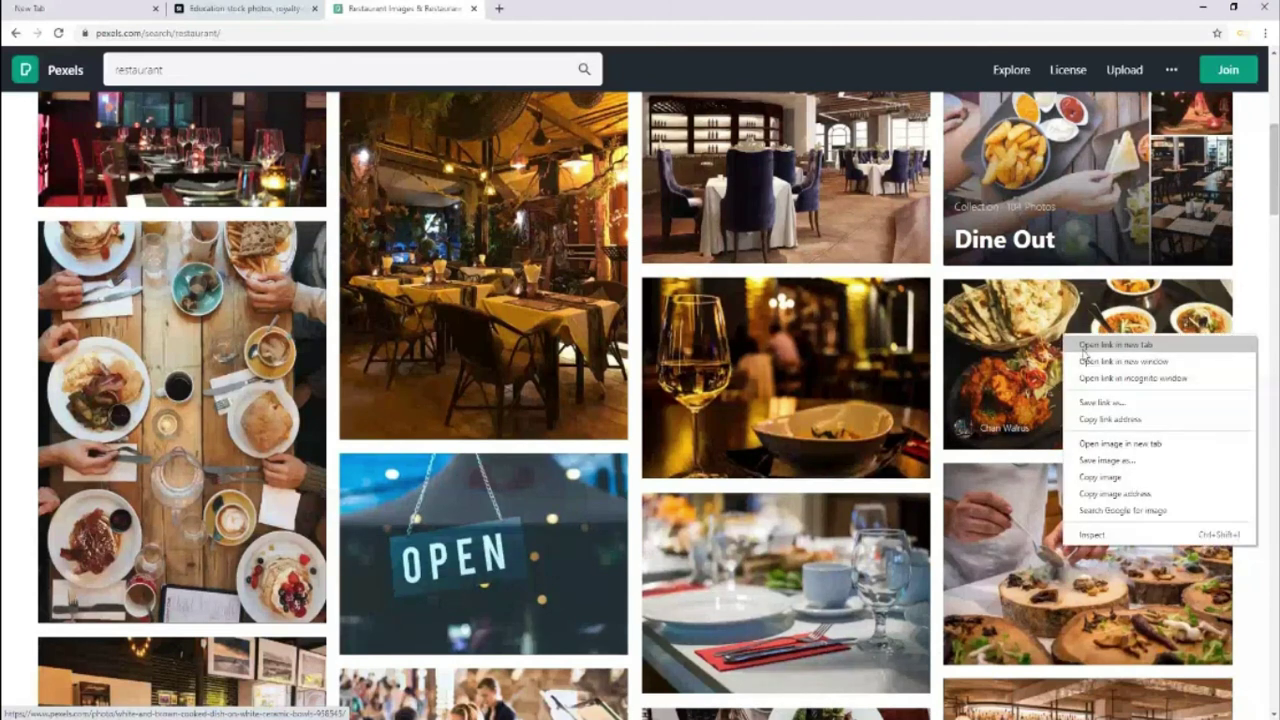
{"action": "left_click", "coordinate": [1100, 345]}
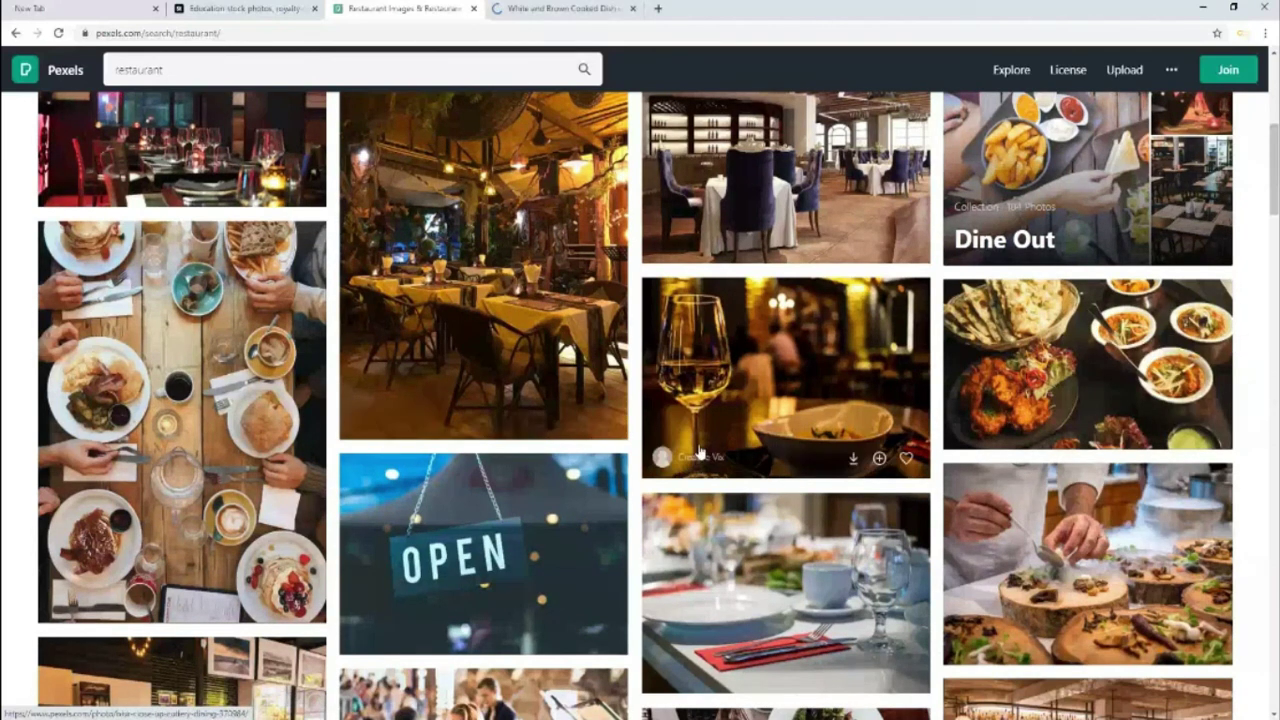
{"action": "scroll", "coordinate": [699, 452], "scroll_direction": "down", "scroll_amount": 3}
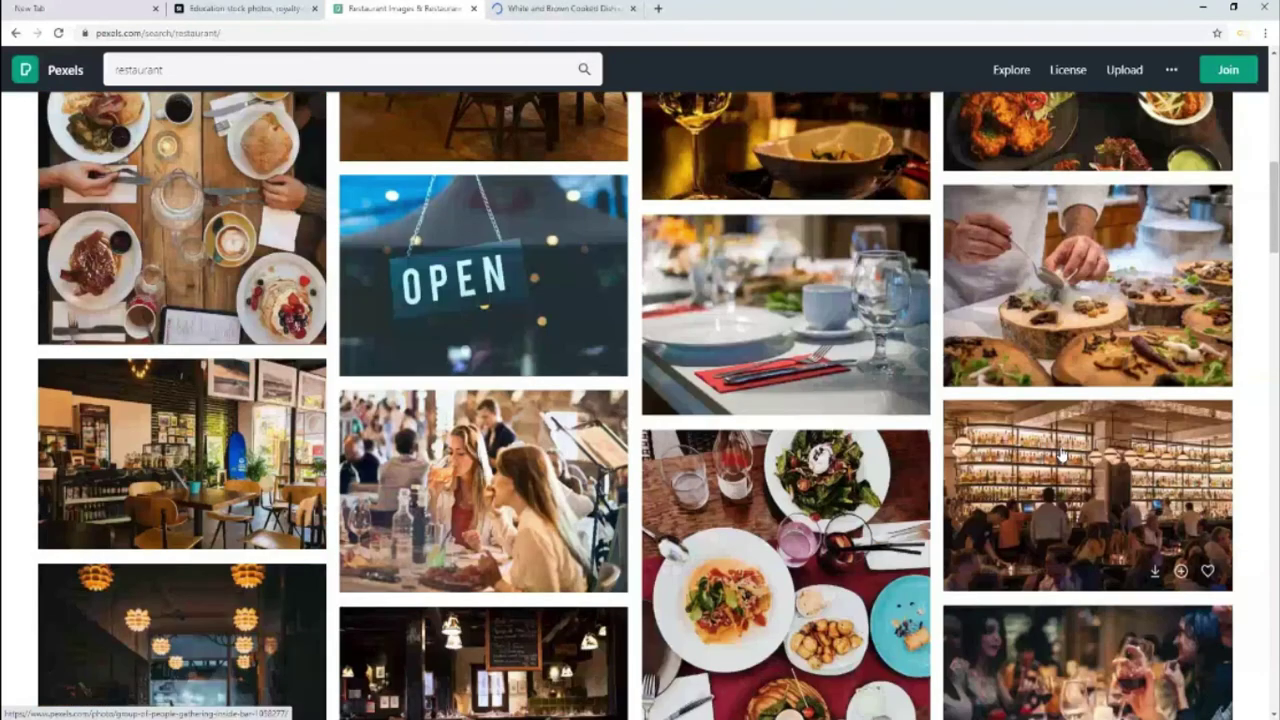
{"action": "scroll", "coordinate": [28, 549], "scroll_direction": "down", "scroll_amount": 3}
{"action": "scroll", "coordinate": [476, 543], "scroll_direction": "down", "scroll_amount": 3}
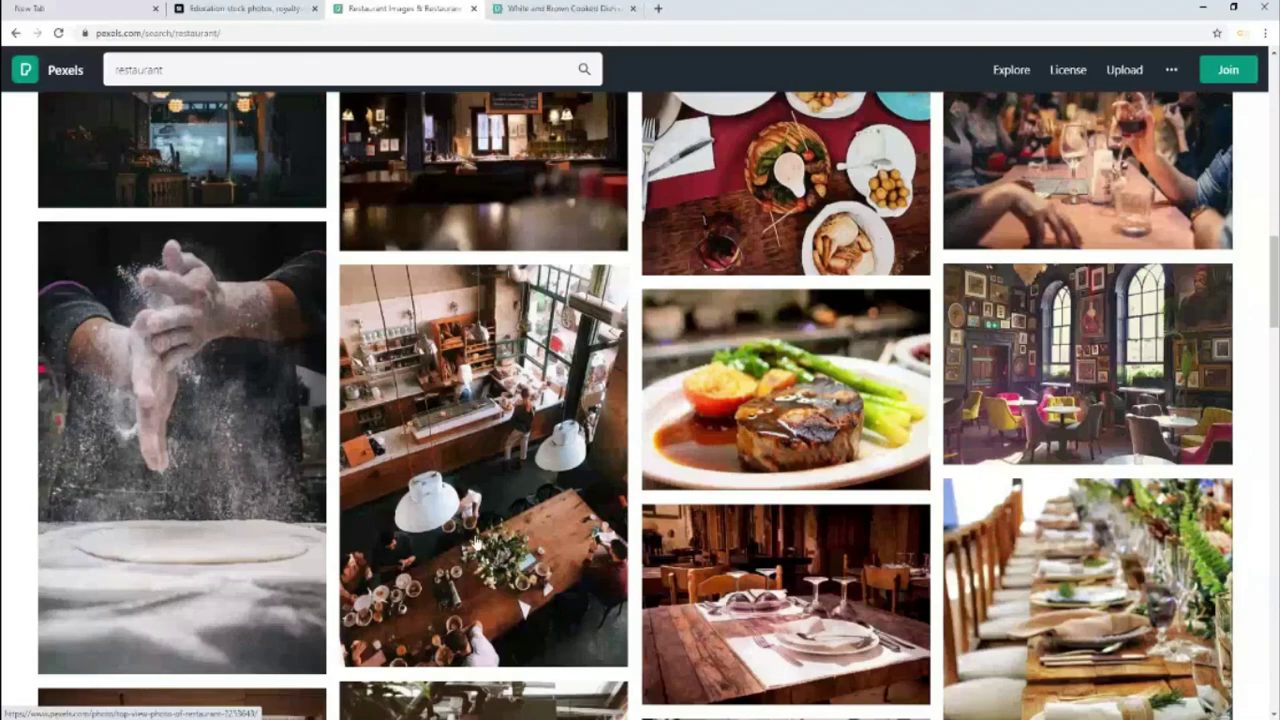
{"action": "scroll", "coordinate": [476, 543], "scroll_direction": "up", "scroll_amount": 5}
Step: On the dish photo page, start a Free Download at Large size
{"action": "left_click", "coordinate": [587, 10]}
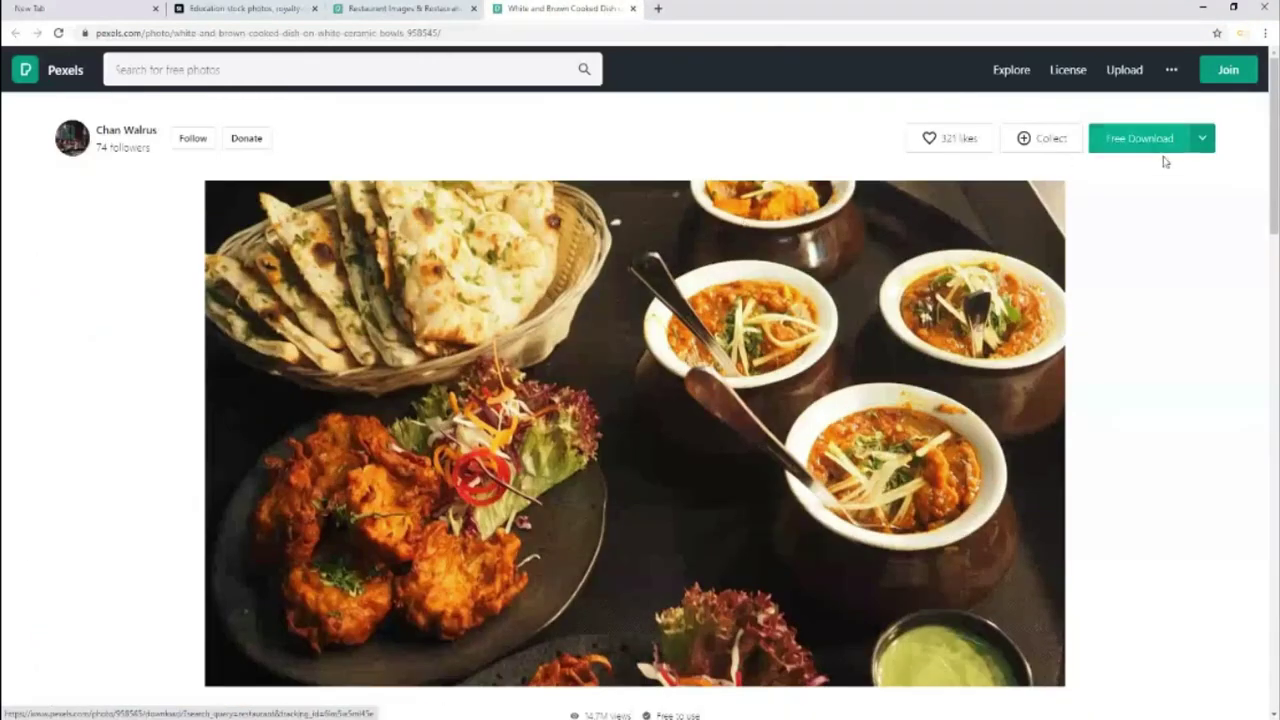
{"action": "left_click", "coordinate": [1202, 142]}
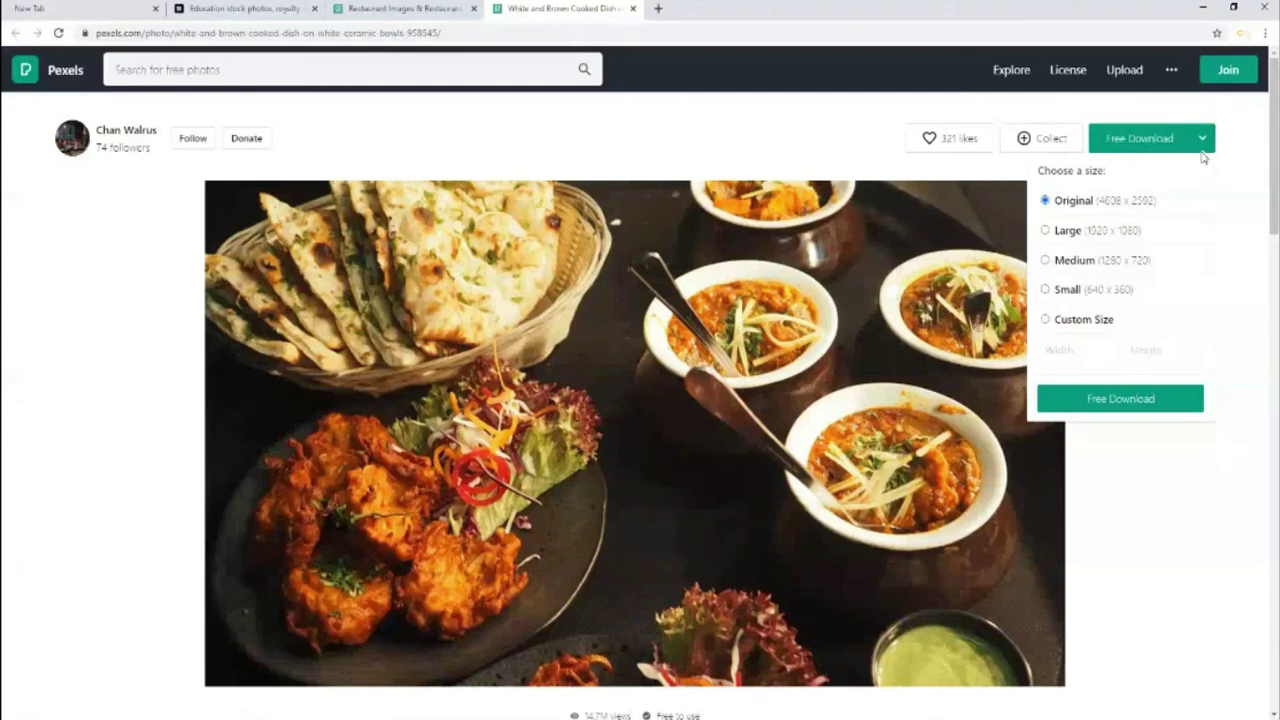
{"action": "left_click", "coordinate": [1068, 231]}
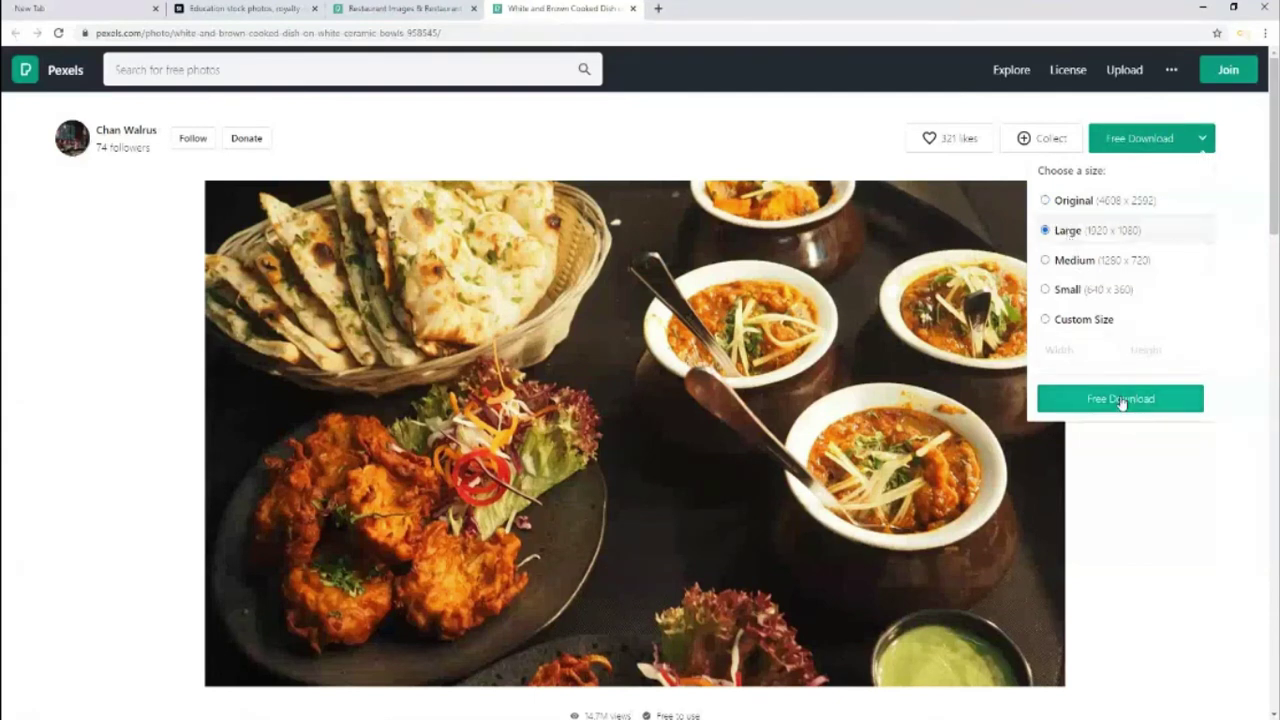
{"action": "left_click", "coordinate": [1122, 400]}
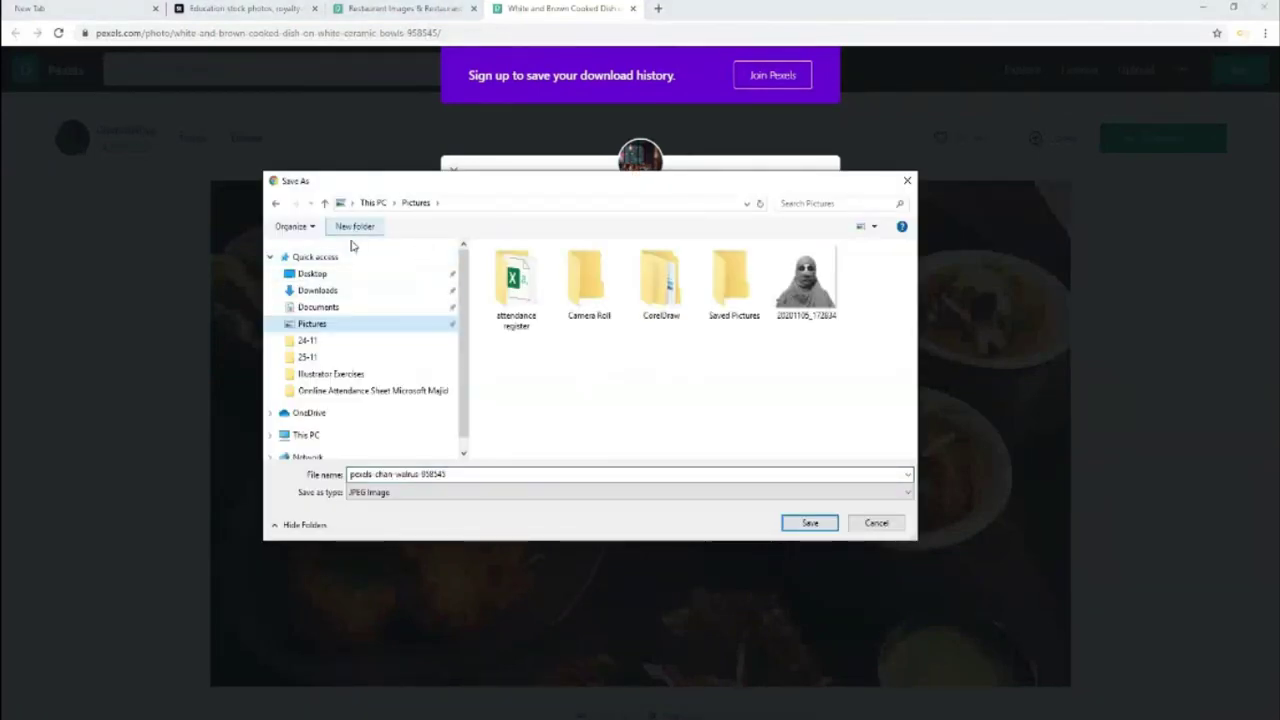
Step: Create a 'restaurant' folder on the Desktop and save the photo there as 1.jpg
{"action": "left_click", "coordinate": [307, 340]}
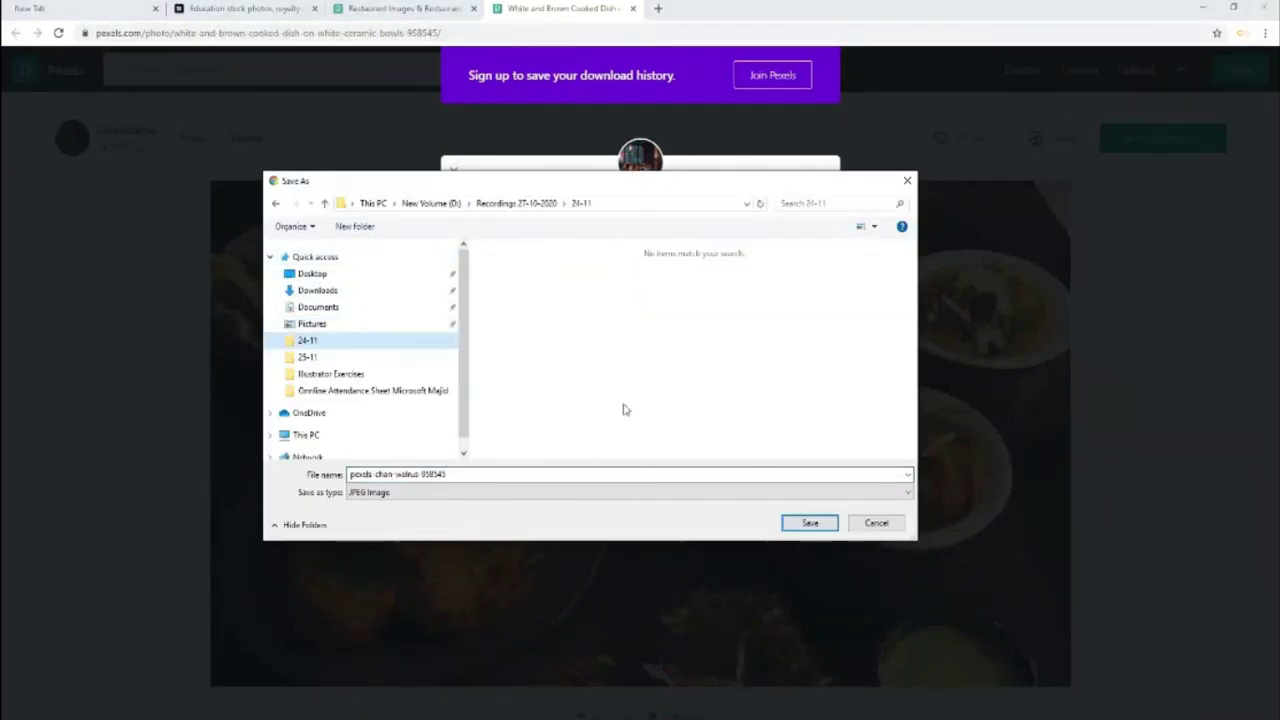
{"action": "left_click", "coordinate": [316, 274]}
{"action": "left_click", "coordinate": [355, 226]}
{"action": "type", "text": "restaurant"}
{"action": "key", "text": "Return"}
{"action": "key", "text": "Return"}
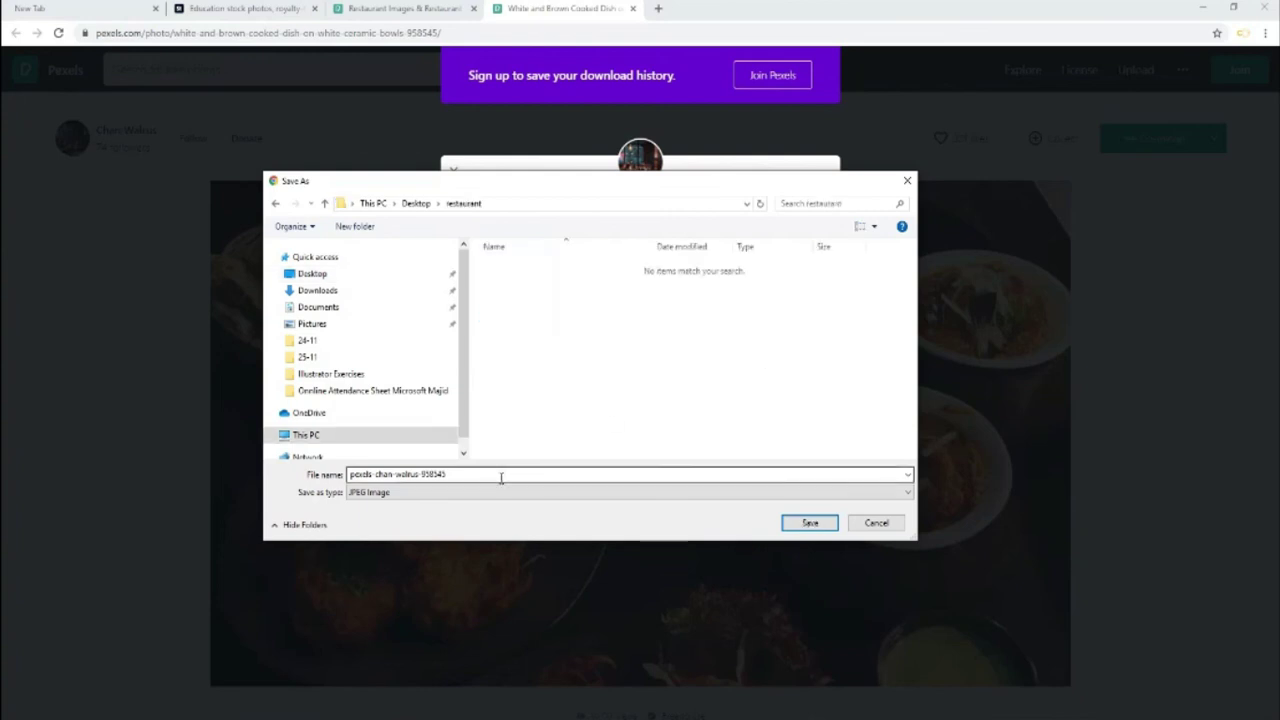
{"action": "left_click", "coordinate": [502, 473]}
{"action": "type", "text": "1"}
{"action": "key", "text": "Return"}
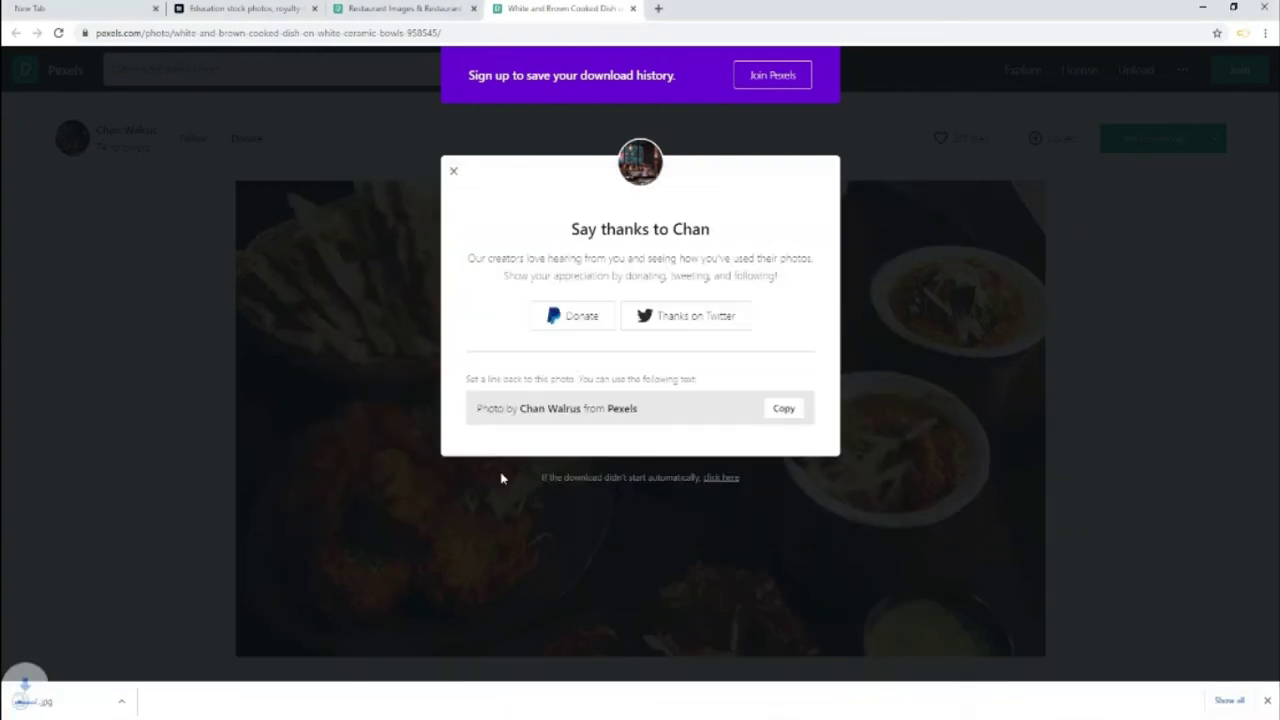
{"action": "left_click", "coordinate": [143, 701]}
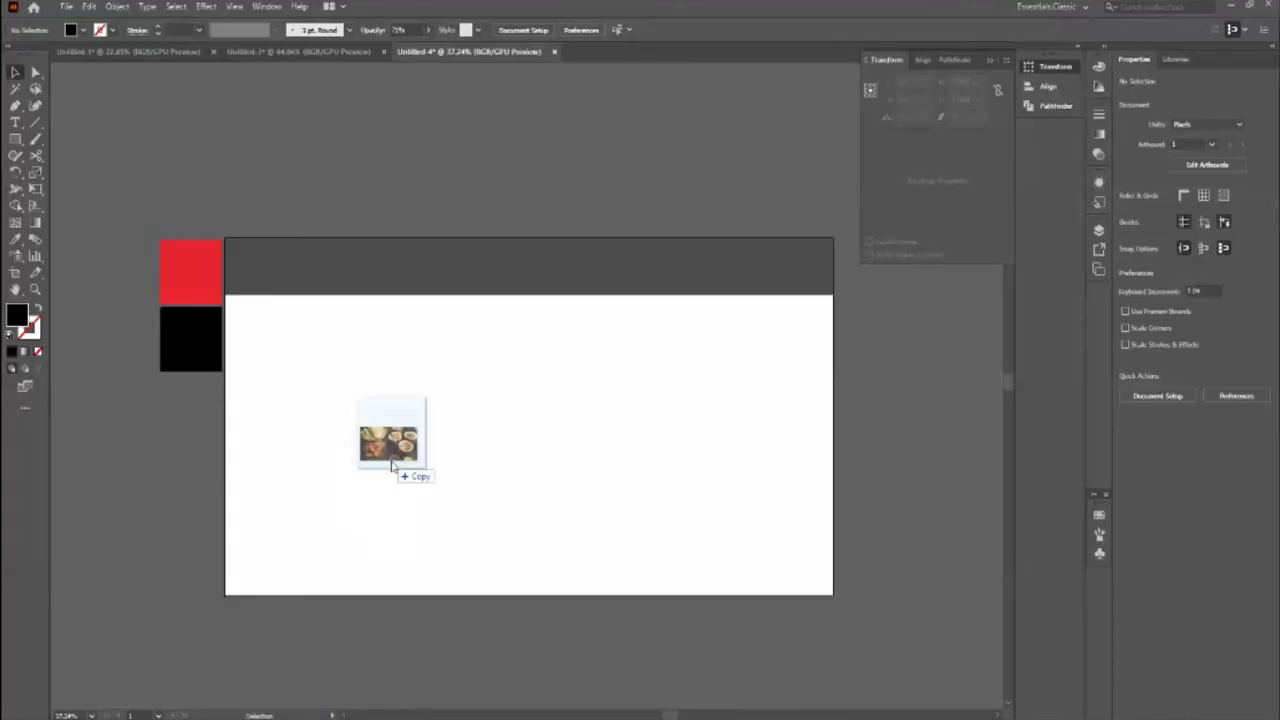
Step: Place 1.jpg to fill the 1920×1080 artboard beneath the dark header band
{"action": "mouse_move", "coordinate": [391, 443]}
{"action": "left_mouse_down"}
{"action": "mouse_move", "coordinate": [391, 463]}
{"action": "mouse_move", "coordinate": [600, 496]}
{"action": "mouse_move", "coordinate": [559, 416]}
{"action": "left_mouse_up"}
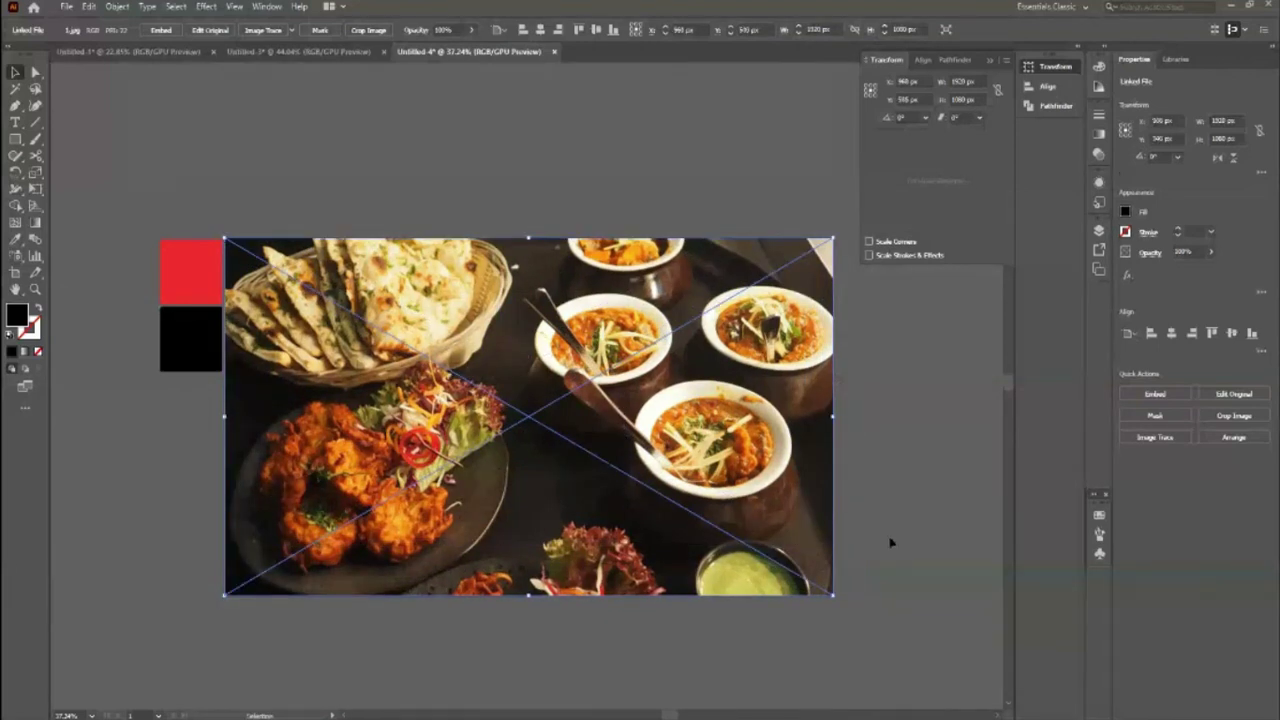
{"action": "left_click", "coordinate": [949, 518]}
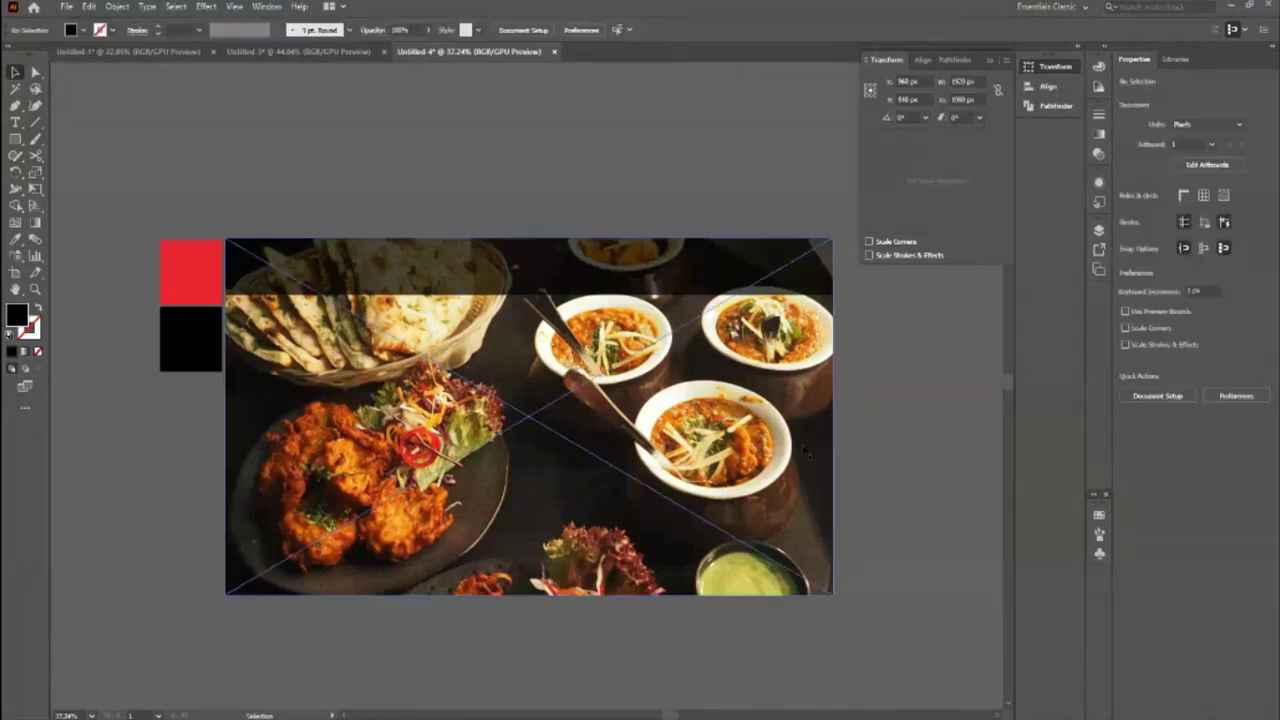
{"action": "key", "text": "z"}
{"action": "left_click_drag", "start_coordinate": [525, 393], "coordinate": [580, 393]}
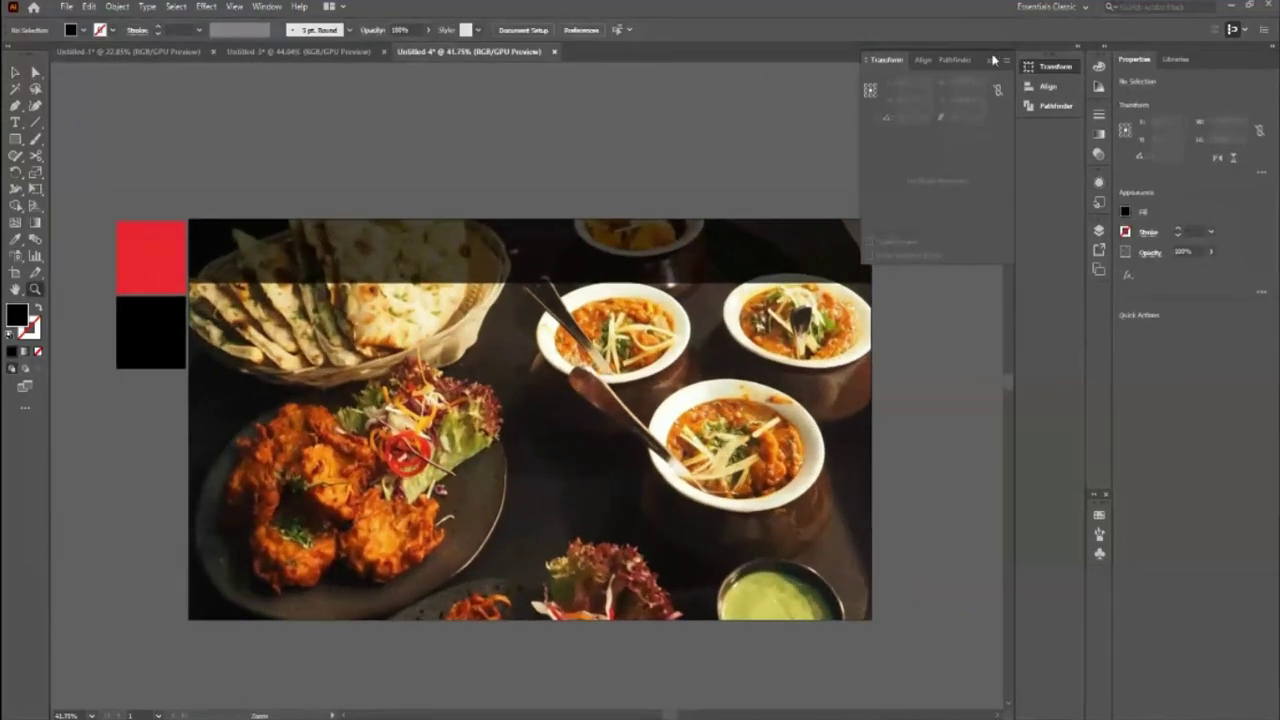
{"action": "left_click", "coordinate": [993, 60]}
{"action": "left_click_drag", "start_coordinate": [611, 250], "coordinate": [585, 250]}
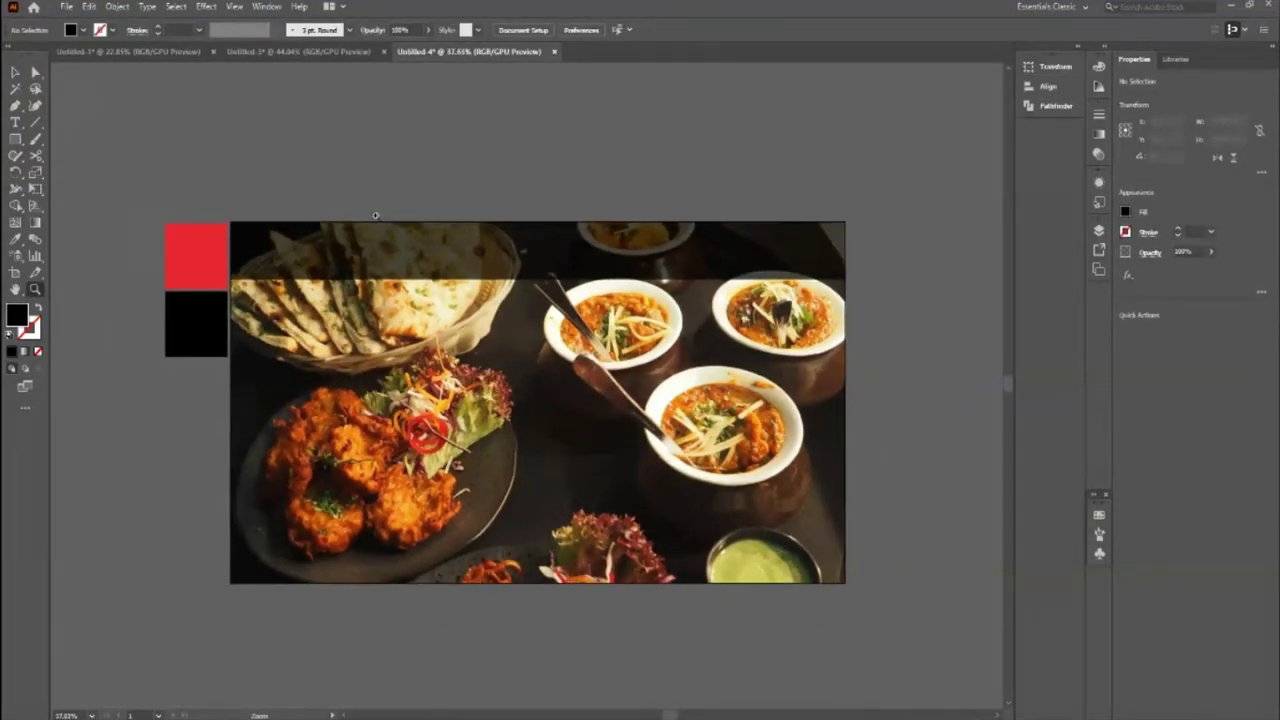
{"action": "left_click_drag", "start_coordinate": [375, 215], "coordinate": [460, 215]}
{"action": "key", "text": "v"}
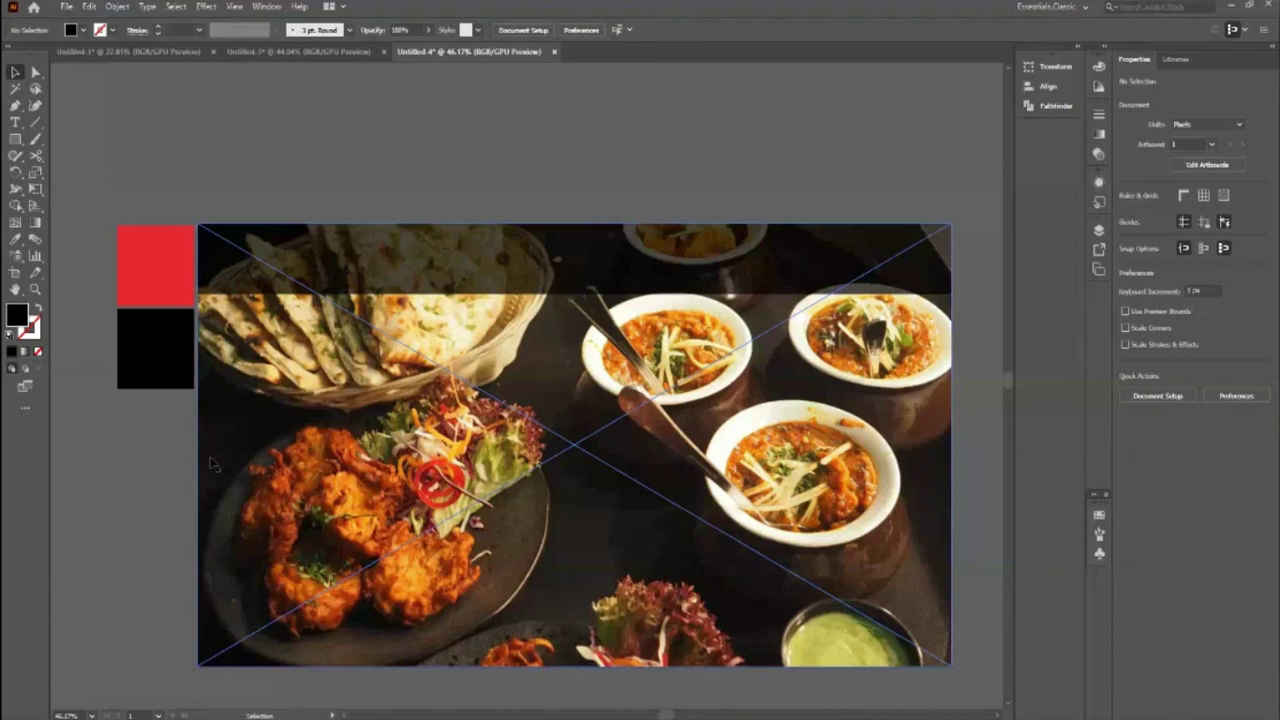
{"action": "scroll", "coordinate": [899, 545], "scroll_direction": "down", "scroll_amount": 2}
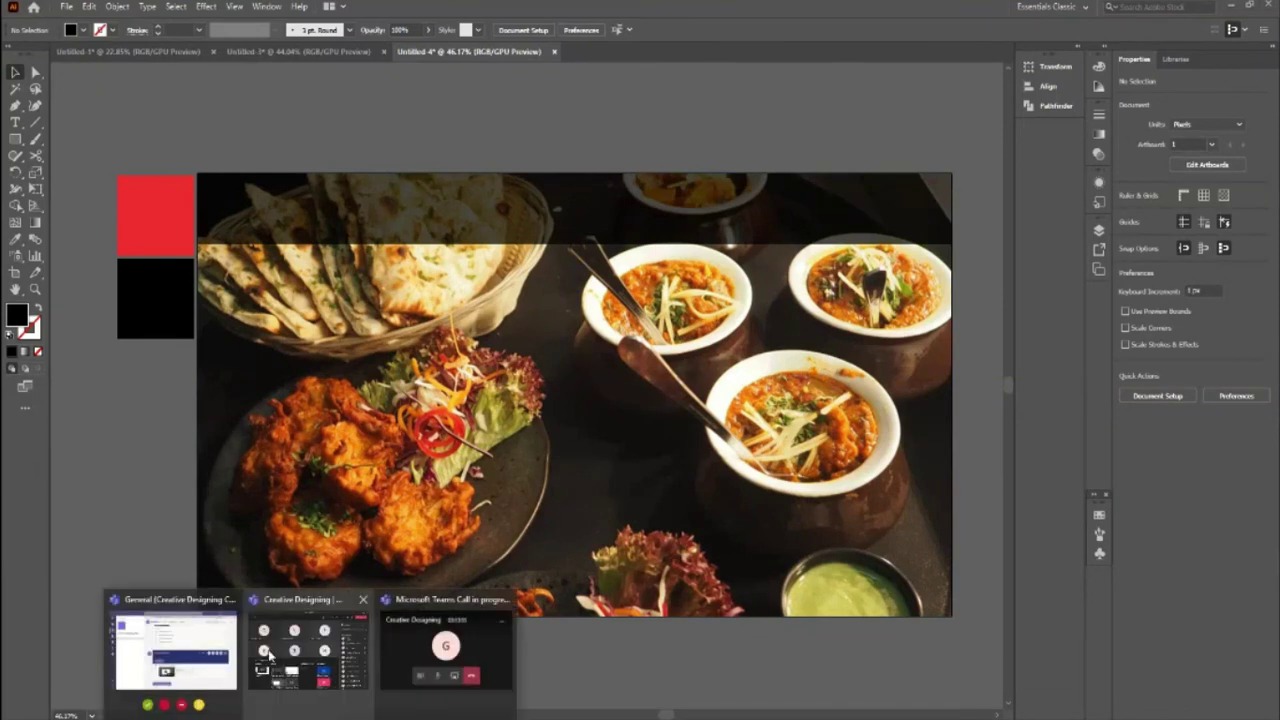
Step: Shrink the Creative Designing Teams meeting to a mini-window and pick Illustrator's Type tool
{"action": "left_click", "coordinate": [268, 655]}
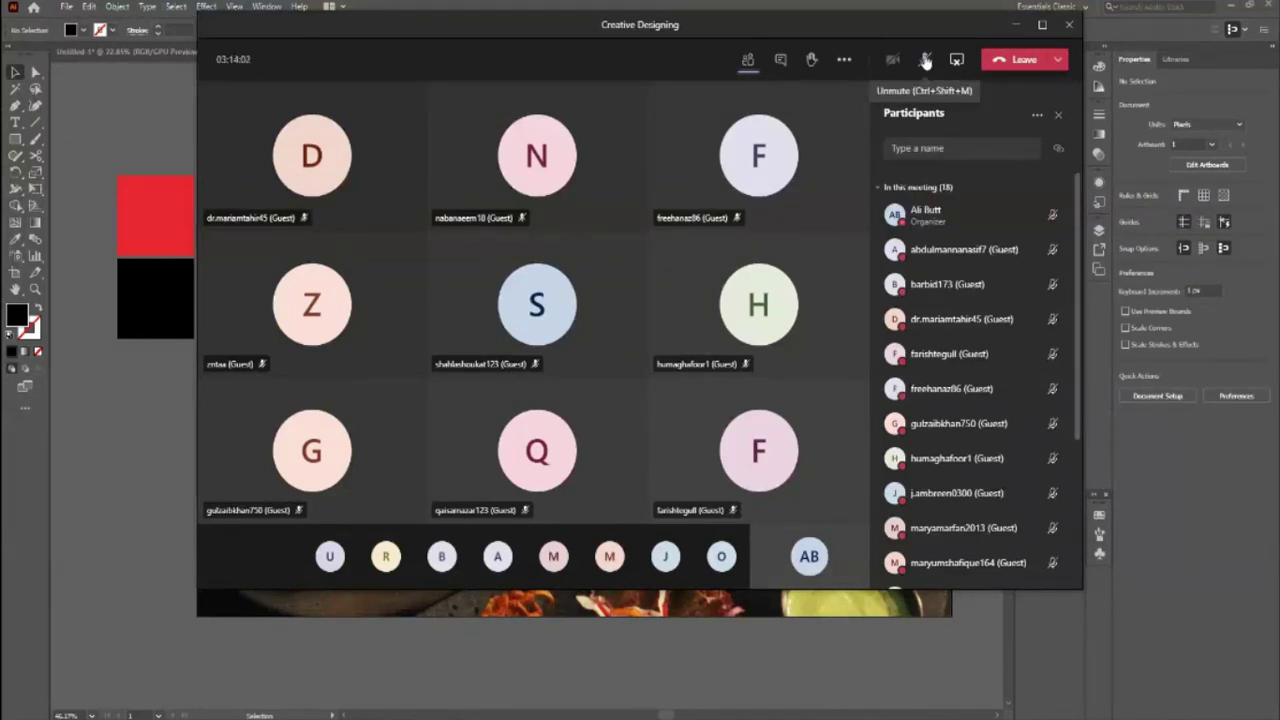
{"action": "left_click", "coordinate": [1015, 24]}
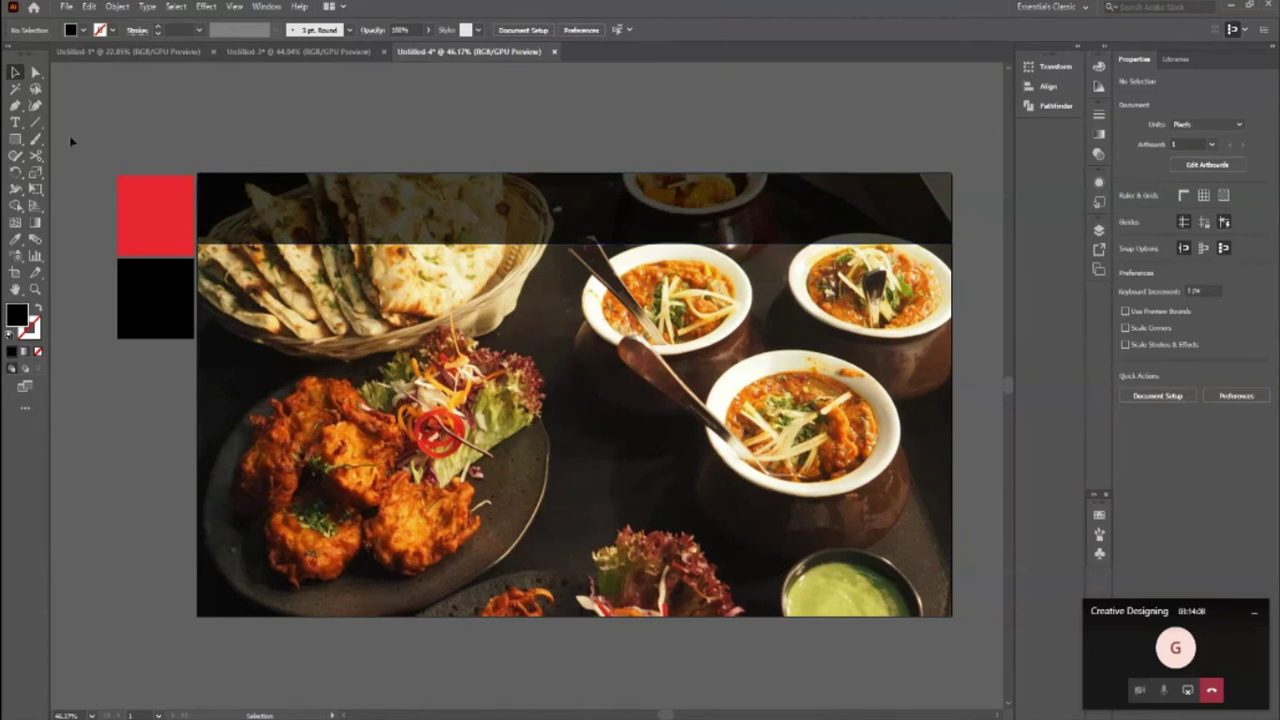
{"action": "left_click", "coordinate": [15, 121]}
Step: Add a larger white 'Home' text in the dark header band
{"action": "left_click", "coordinate": [490, 211]}
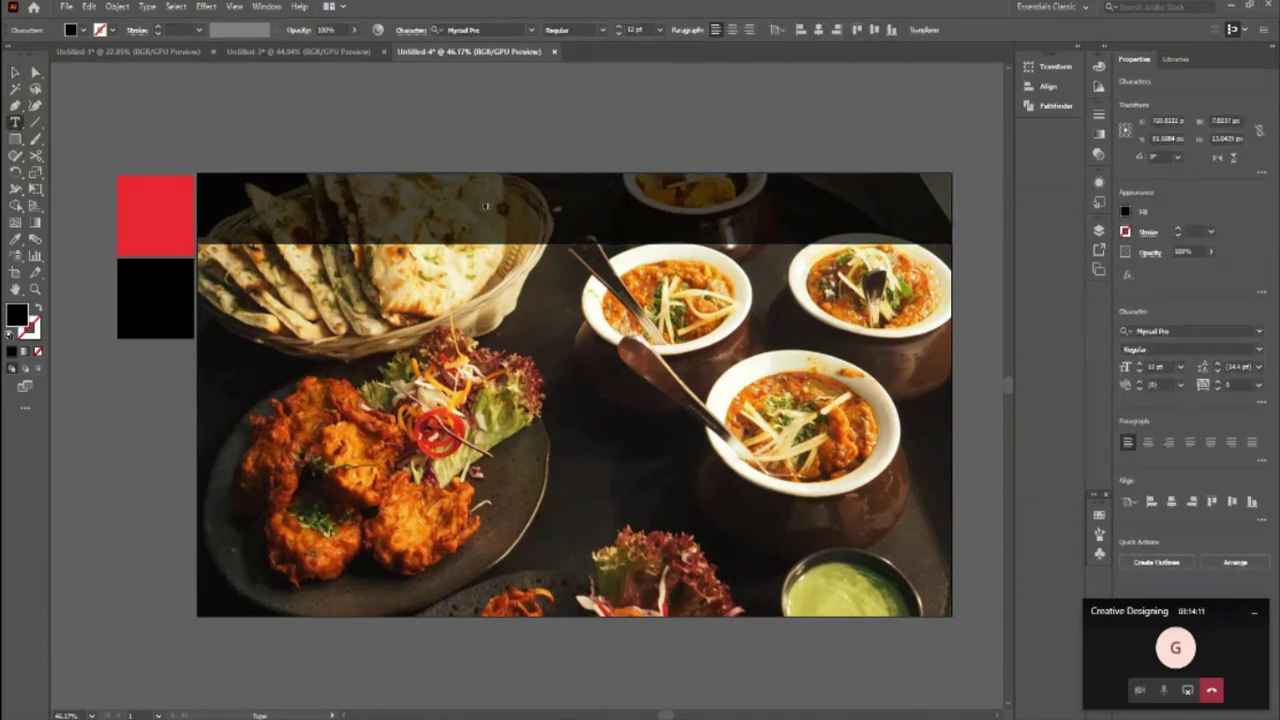
{"action": "type", "text": "Home"}
{"action": "key", "text": "Escape"}
{"action": "left_click", "coordinate": [619, 27]}
{"action": "left_click", "coordinate": [619, 27]}
{"action": "left_click", "coordinate": [619, 29]}
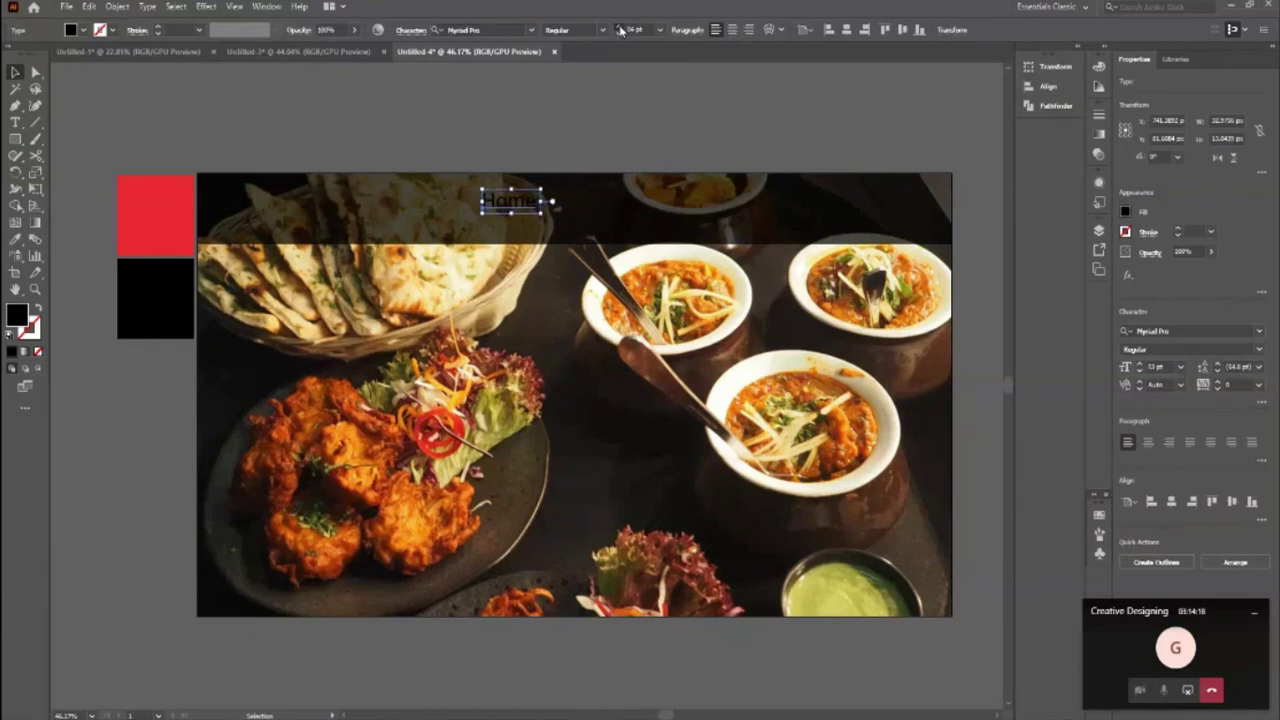
{"action": "left_click", "coordinate": [619, 29]}
{"action": "left_click", "coordinate": [80, 29]}
{"action": "left_click", "coordinate": [24, 47]}
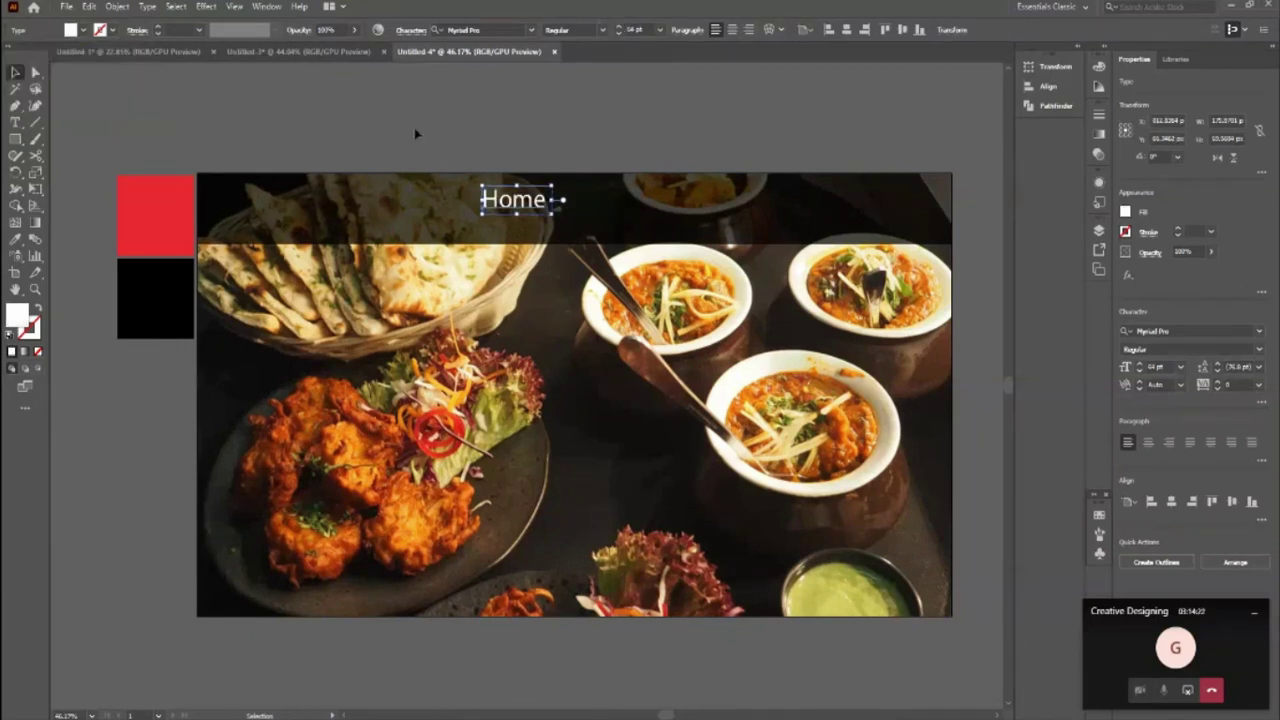
{"action": "left_click_drag", "start_coordinate": [556, 200], "coordinate": [559, 215]}
{"action": "left_click", "coordinate": [629, 123]}
Step: Extend it with About Us, Menu and Contact Us, evenly spaced
{"action": "left_click", "coordinate": [548, 215]}
{"action": "double_click", "coordinate": [548, 215]}
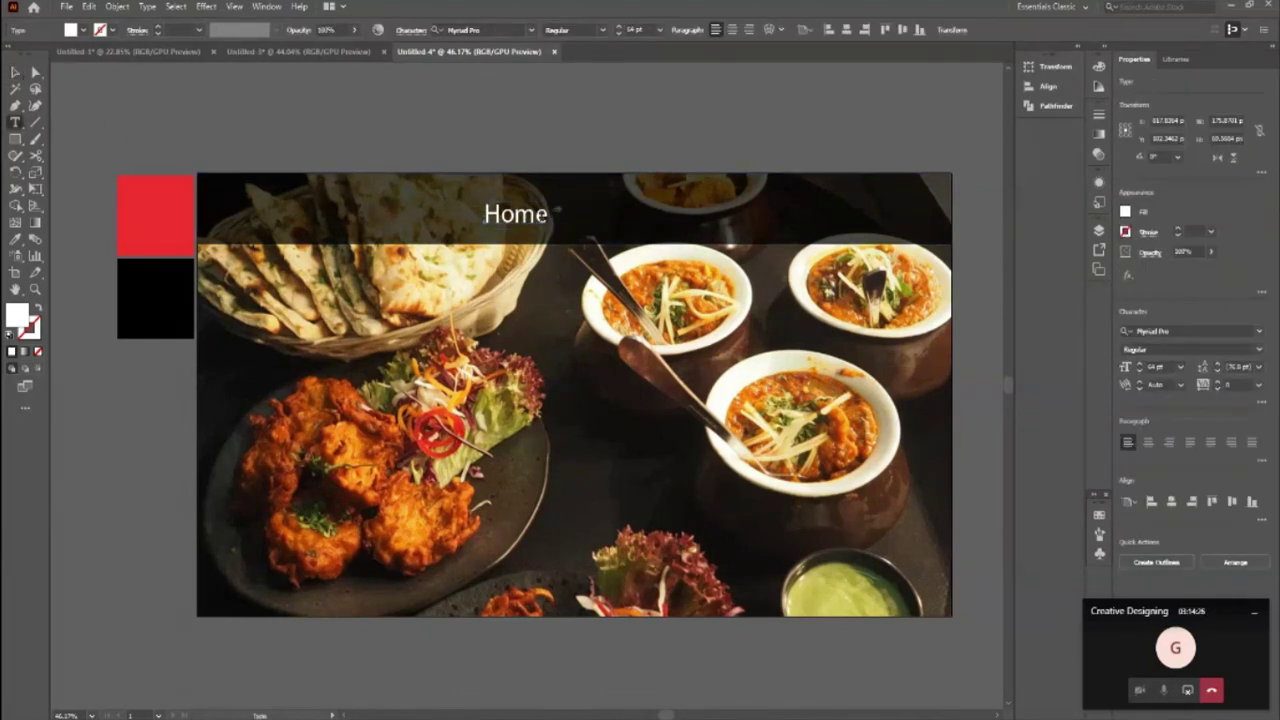
{"action": "type", "text": "A"}
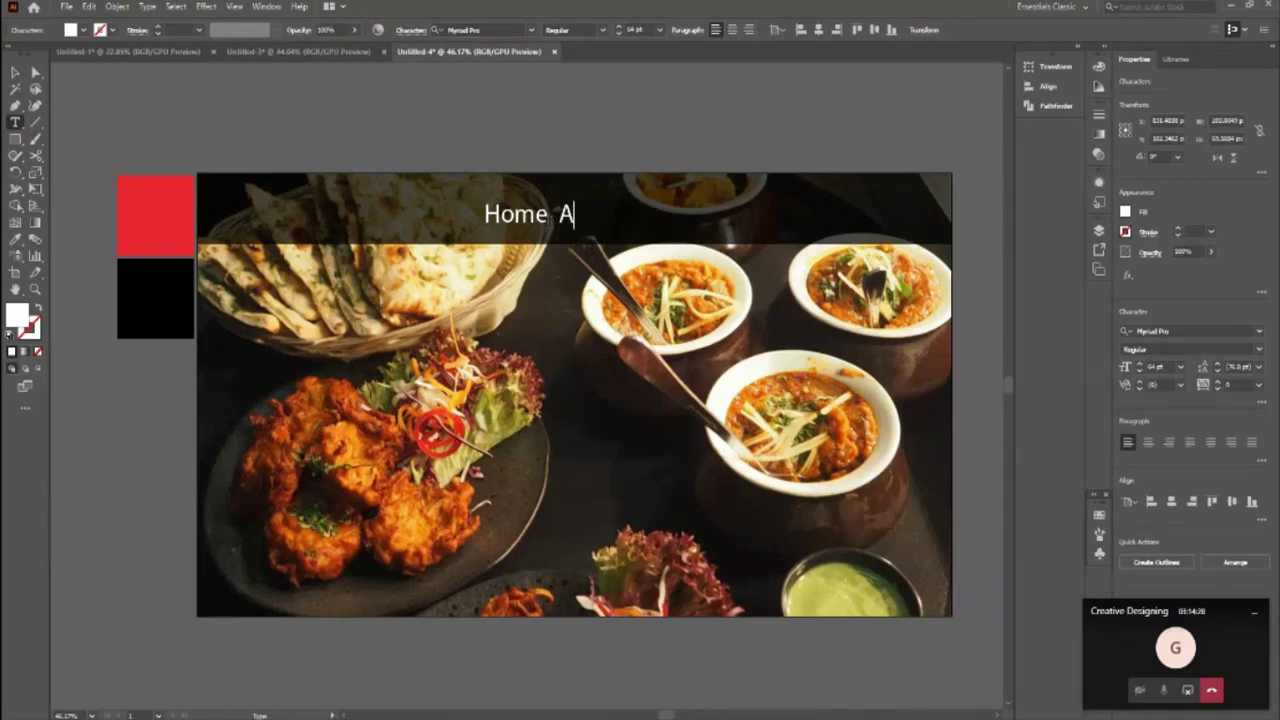
{"action": "type", "text": "bout Us"}
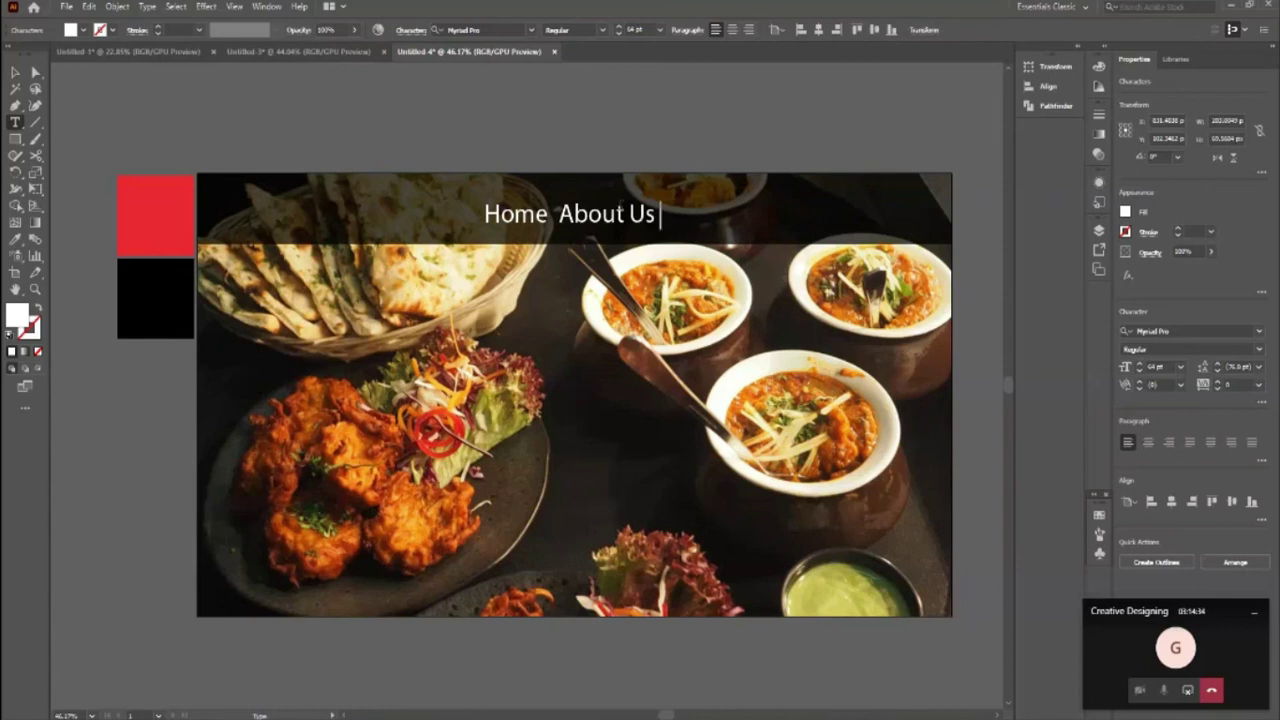
{"action": "type", "text": " Menu"}
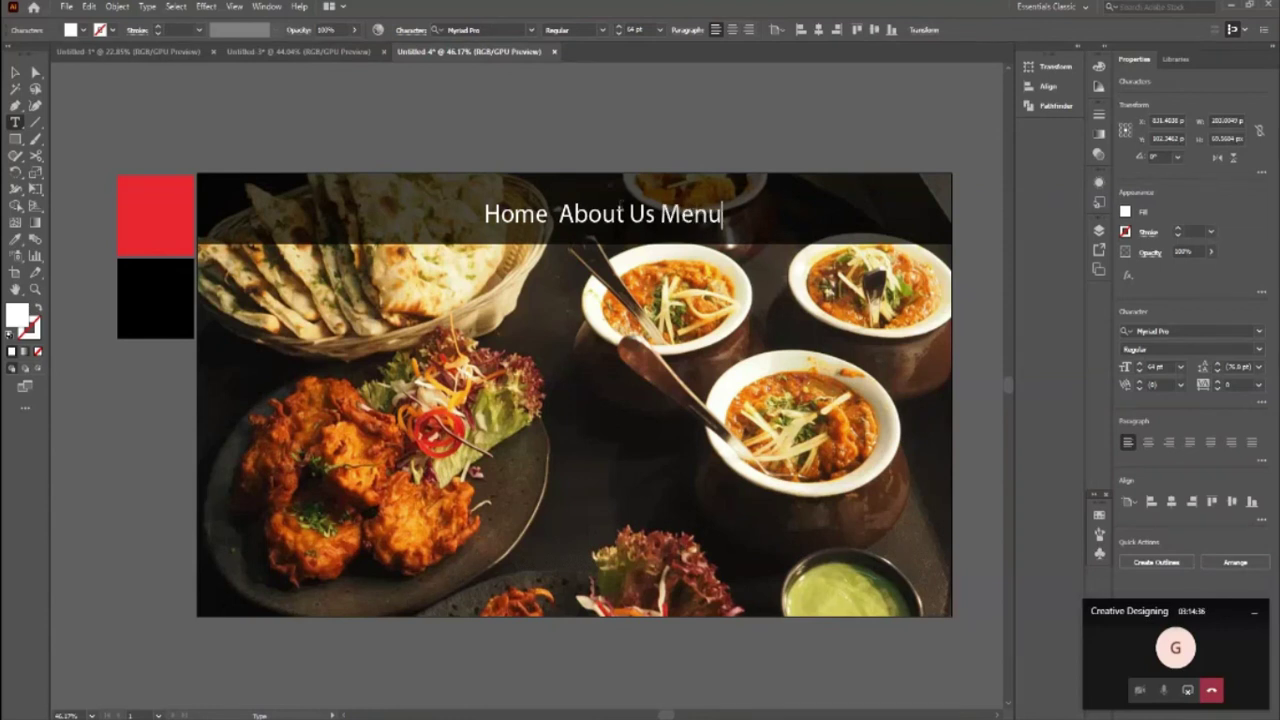
{"action": "left_click", "coordinate": [659, 214]}
{"action": "left_click", "coordinate": [728, 218]}
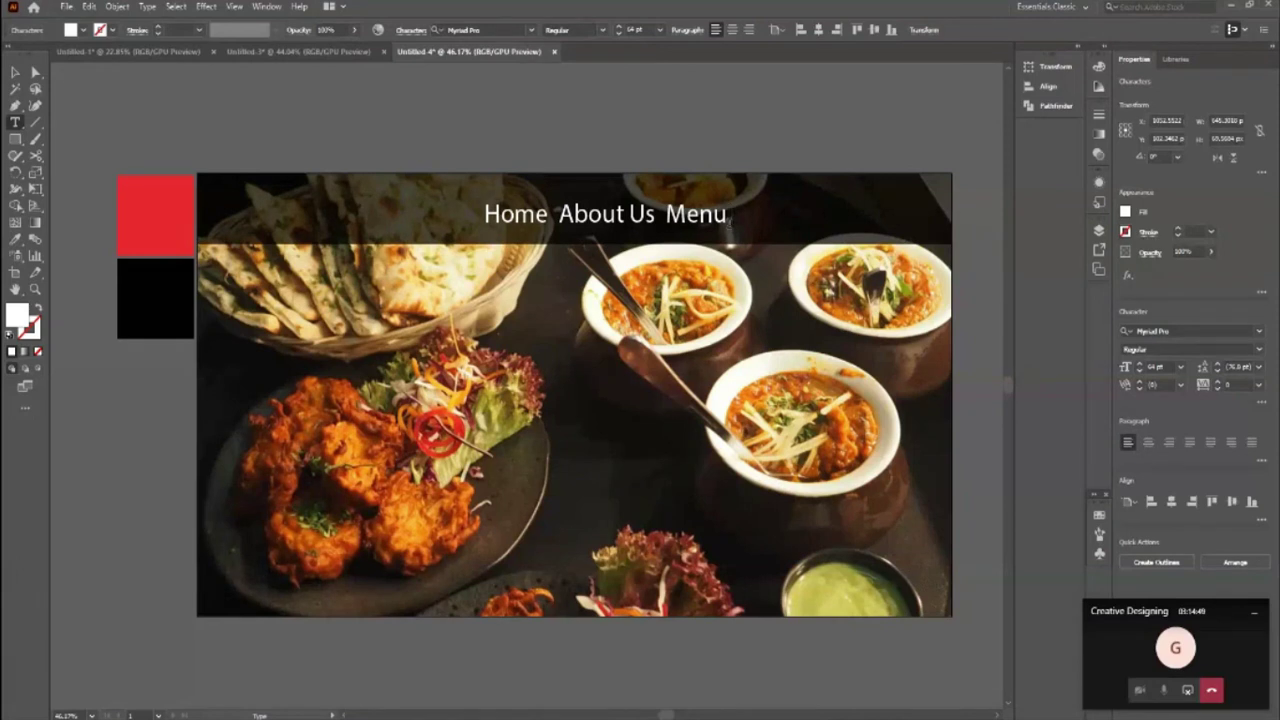
{"action": "type", "text": "Contact "}
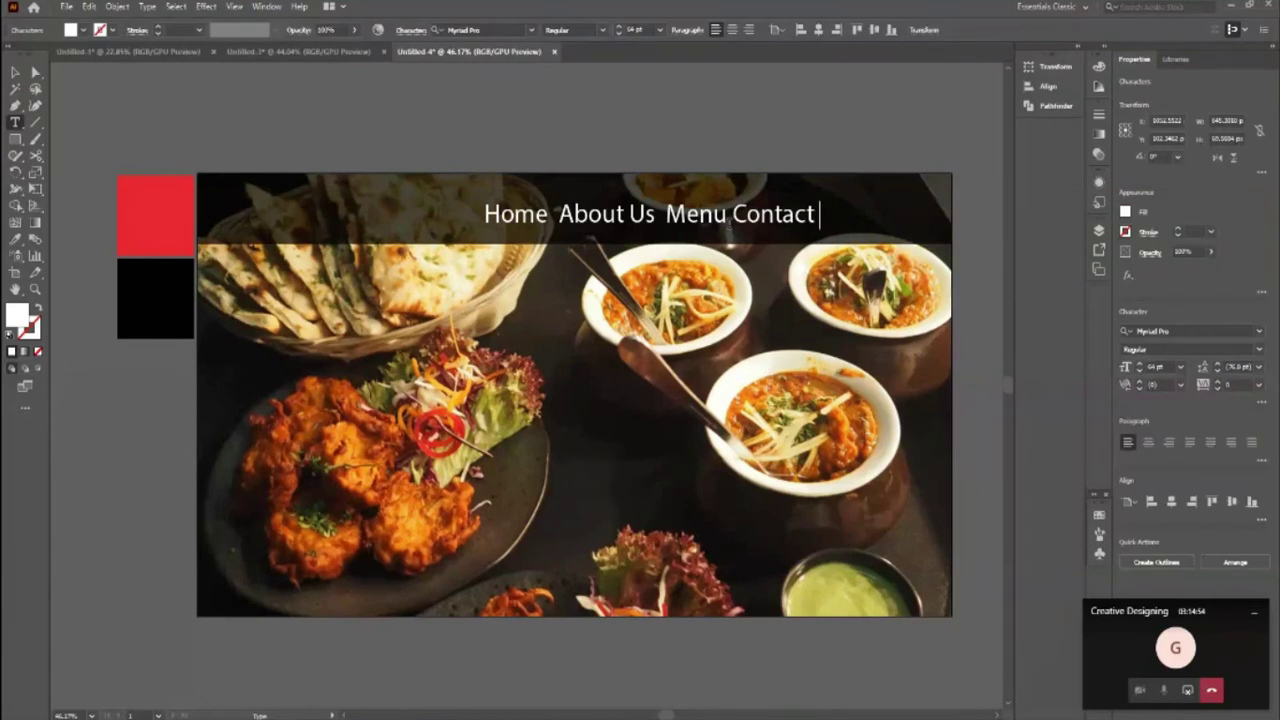
{"action": "type", "text": "Us"}
{"action": "left_click", "coordinate": [554, 213]}
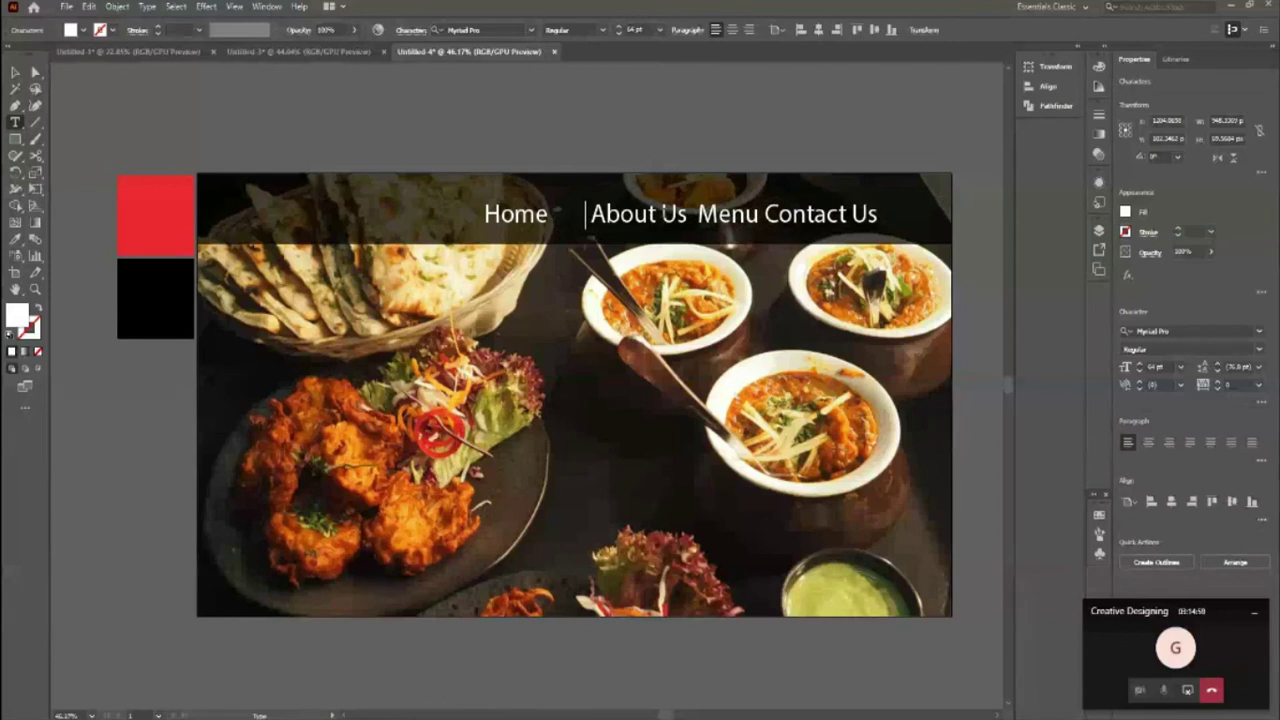
{"action": "left_click", "coordinate": [688, 213]}
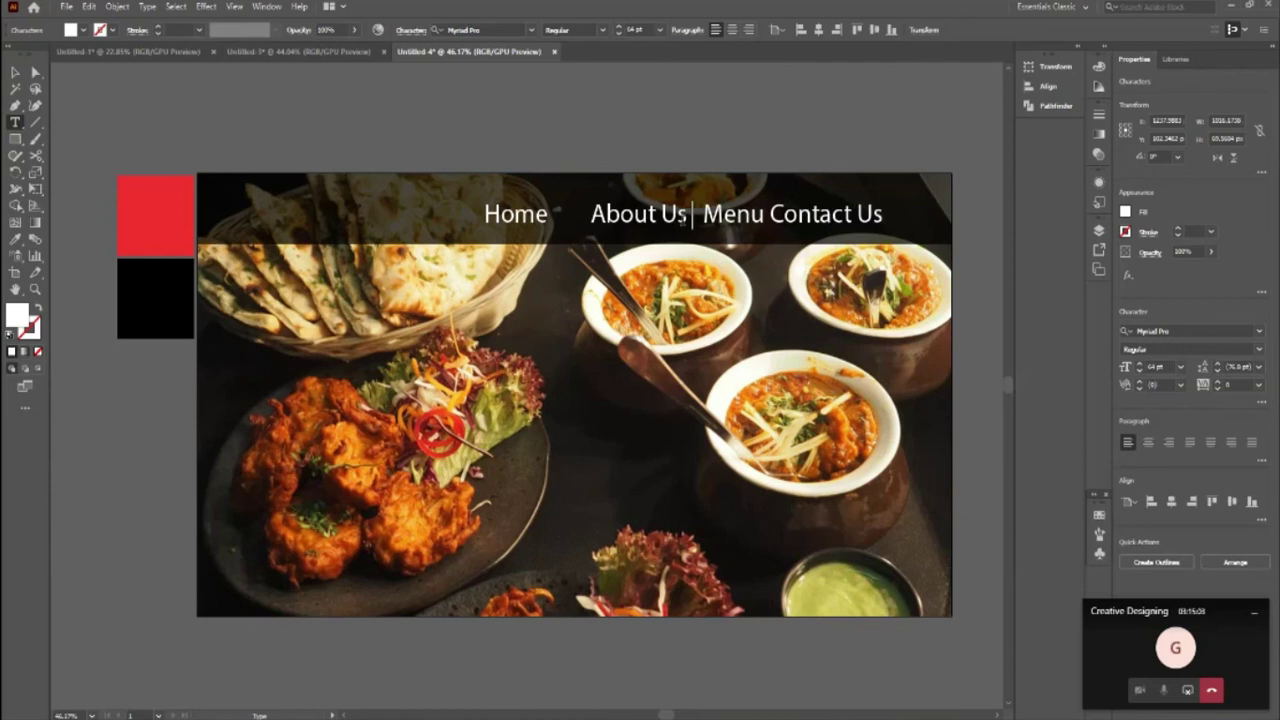
{"action": "left_click", "coordinate": [786, 213]}
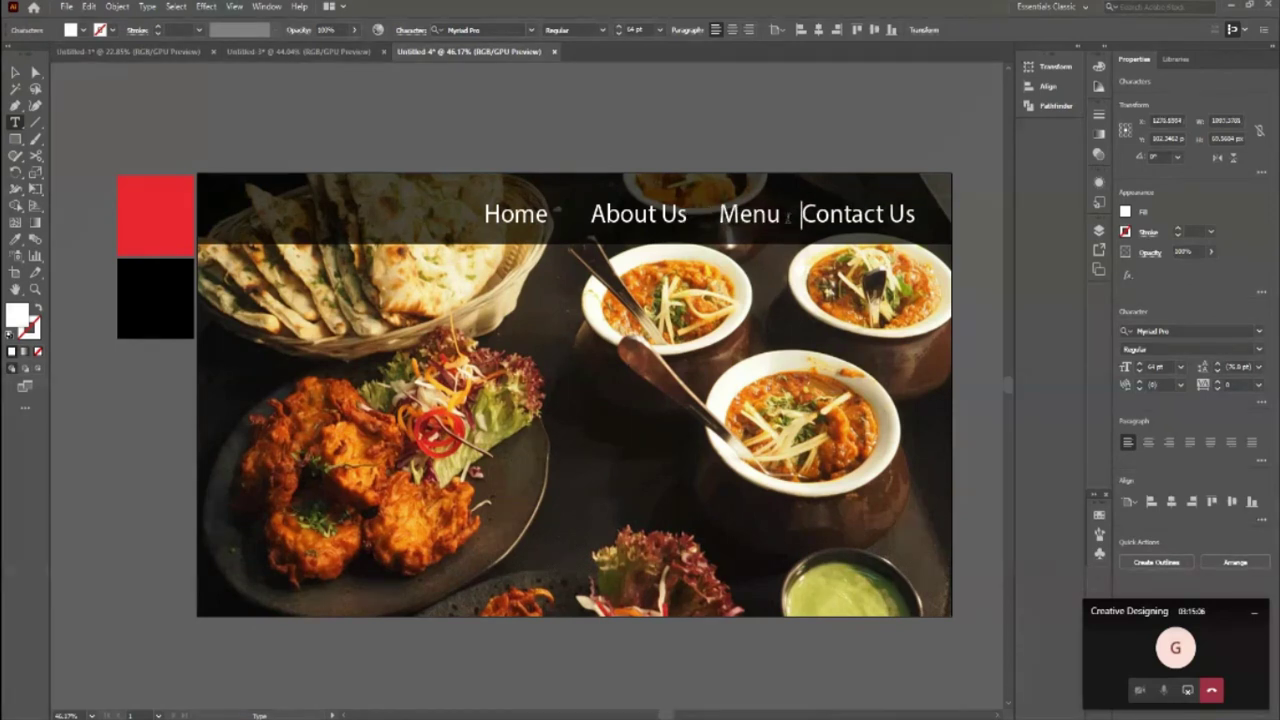
{"action": "left_click", "coordinate": [15, 72]}
Step: Set the nav links' font to Calibri Light using the Sans Serif filter
{"action": "left_click_drag", "start_coordinate": [655, 222], "coordinate": [506, 221]}
{"action": "left_click", "coordinate": [470, 29]}
{"action": "left_click", "coordinate": [531, 29]}
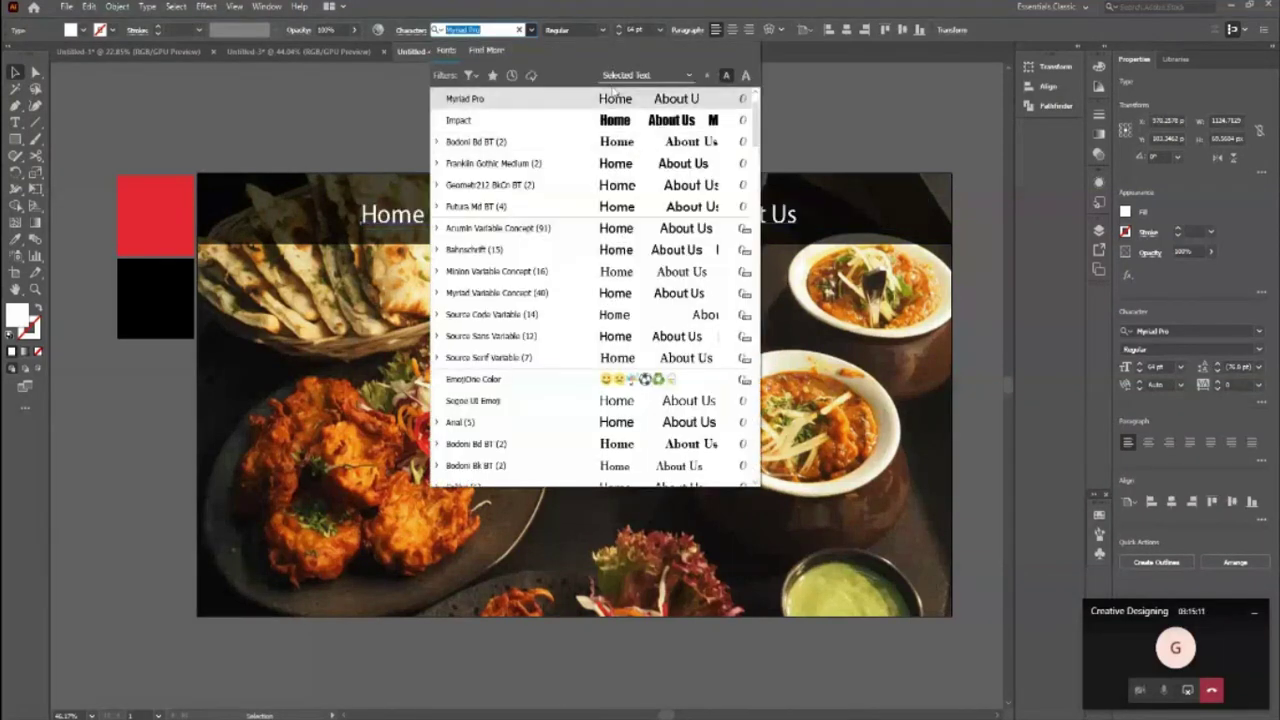
{"action": "left_click", "coordinate": [470, 75]}
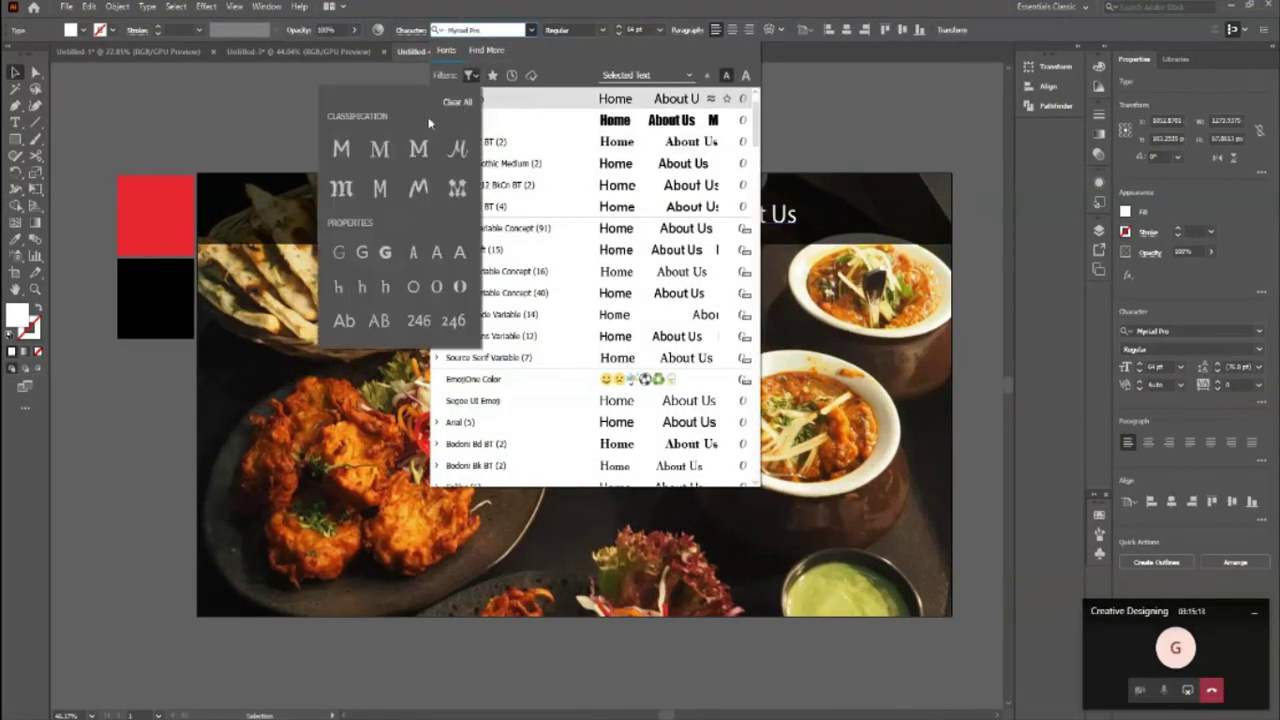
{"action": "left_click", "coordinate": [340, 150]}
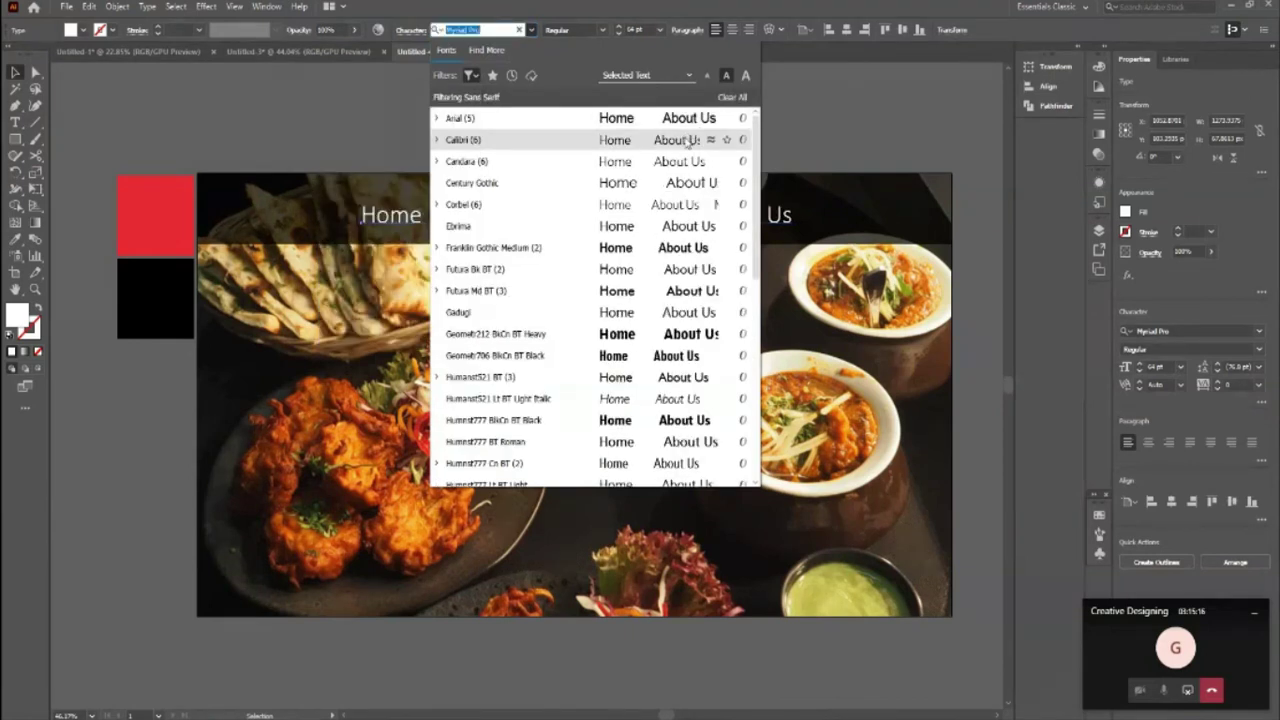
{"action": "left_click", "coordinate": [688, 140]}
Step: Widen the nav links' letter spacing and nudge them toward the right
{"action": "key", "text": "alt+Right"}
{"action": "key", "text": "alt+Right"}
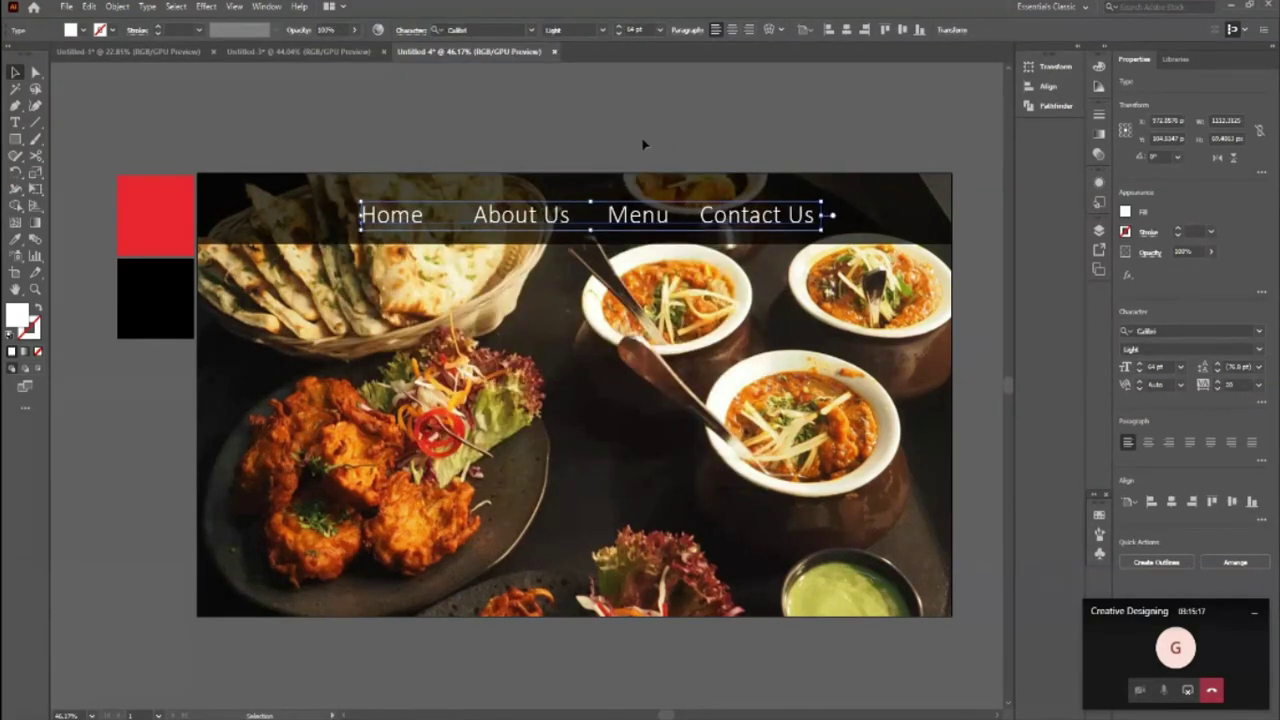
{"action": "key", "text": "alt+Right"}
{"action": "key", "text": "alt+Right"}
{"action": "key", "text": "alt+Right"}
{"action": "key", "text": "alt+Left"}
{"action": "key", "text": "alt+Left"}
{"action": "key", "text": "alt+Left"}
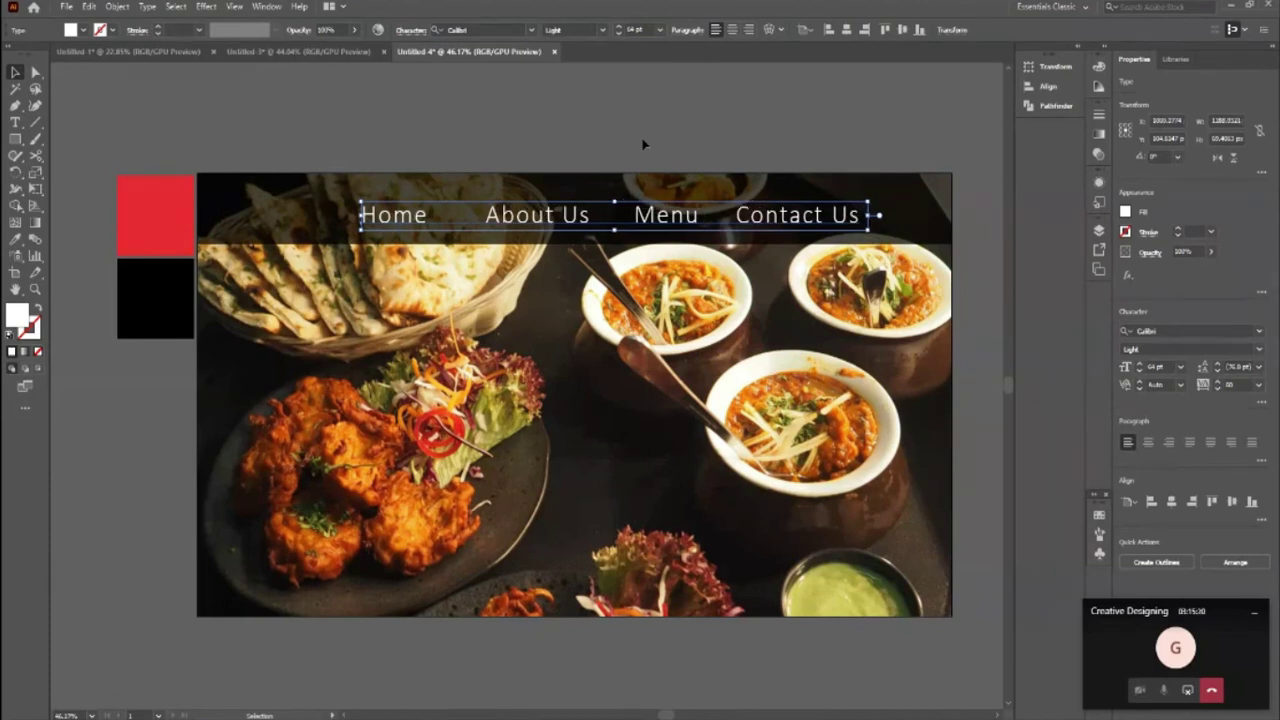
{"action": "key", "text": "alt+Right"}
{"action": "key", "text": "alt+Right"}
{"action": "key", "text": "Right"}
{"action": "key", "text": "Right"}
{"action": "key", "text": "Right"}
{"action": "key", "text": "Right"}
{"action": "key", "text": "Right"}
{"action": "key", "text": "Right"}
{"action": "key", "text": "Right"}
{"action": "key", "text": "Right"}
{"action": "key", "text": "Right"}
{"action": "key", "text": "Right"}
{"action": "key", "text": "Right"}
{"action": "key", "text": "Right"}
{"action": "key", "text": "Right"}
{"action": "key", "text": "Right"}
{"action": "key", "text": "Right"}
{"action": "key", "text": "Right"}
{"action": "key", "text": "Right"}
{"action": "key", "text": "Right"}
{"action": "key", "text": "Right"}
{"action": "key", "text": "Right"}
{"action": "key", "text": "Right"}
{"action": "key", "text": "Right"}
{"action": "key", "text": "Up"}
{"action": "key", "text": "Up"}
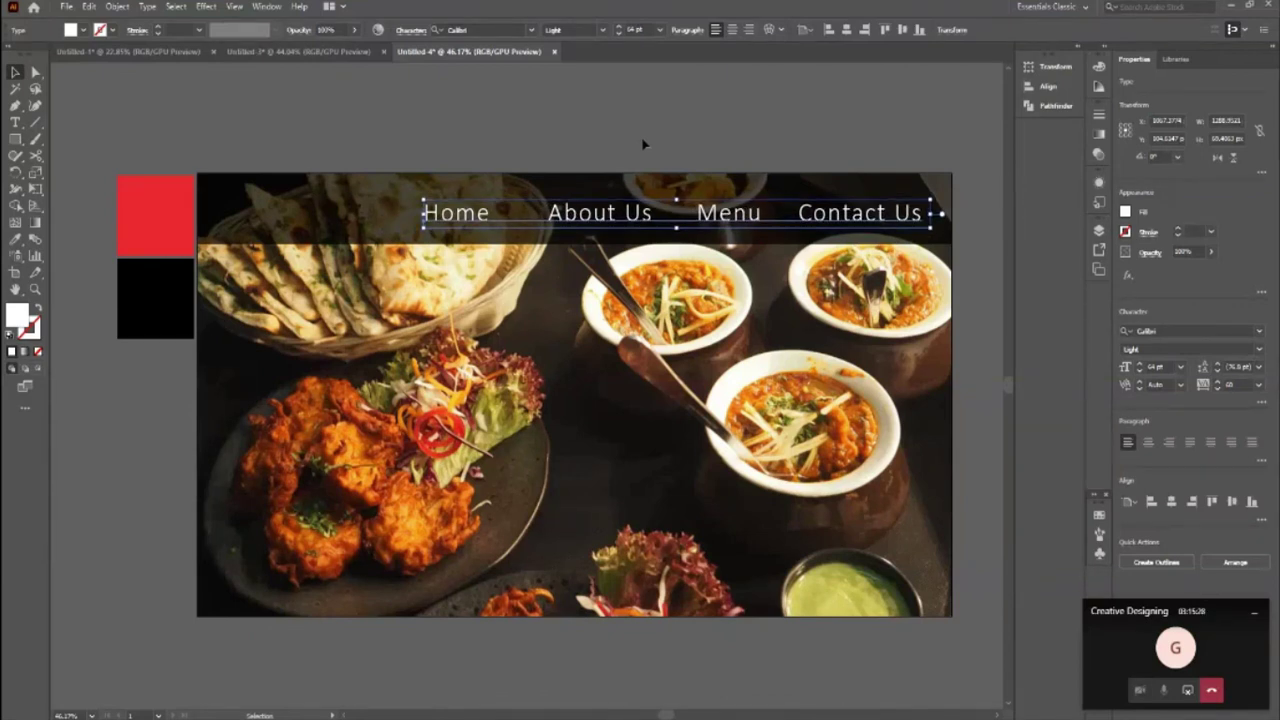
{"action": "key", "text": "a"}
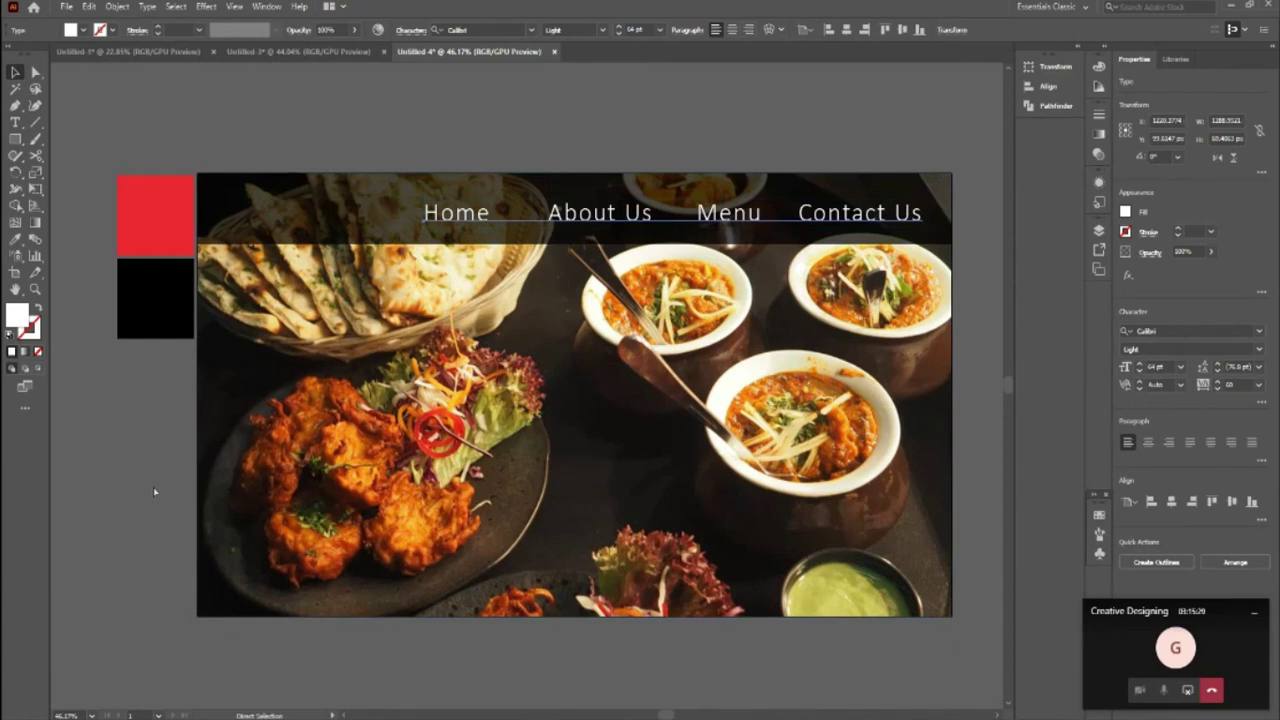
Step: Show rulers and add vertical guides at the page's left and right margins
{"action": "key", "text": "ctrl+r"}
{"action": "left_click_drag", "start_coordinate": [57, 491], "coordinate": [317, 491]}
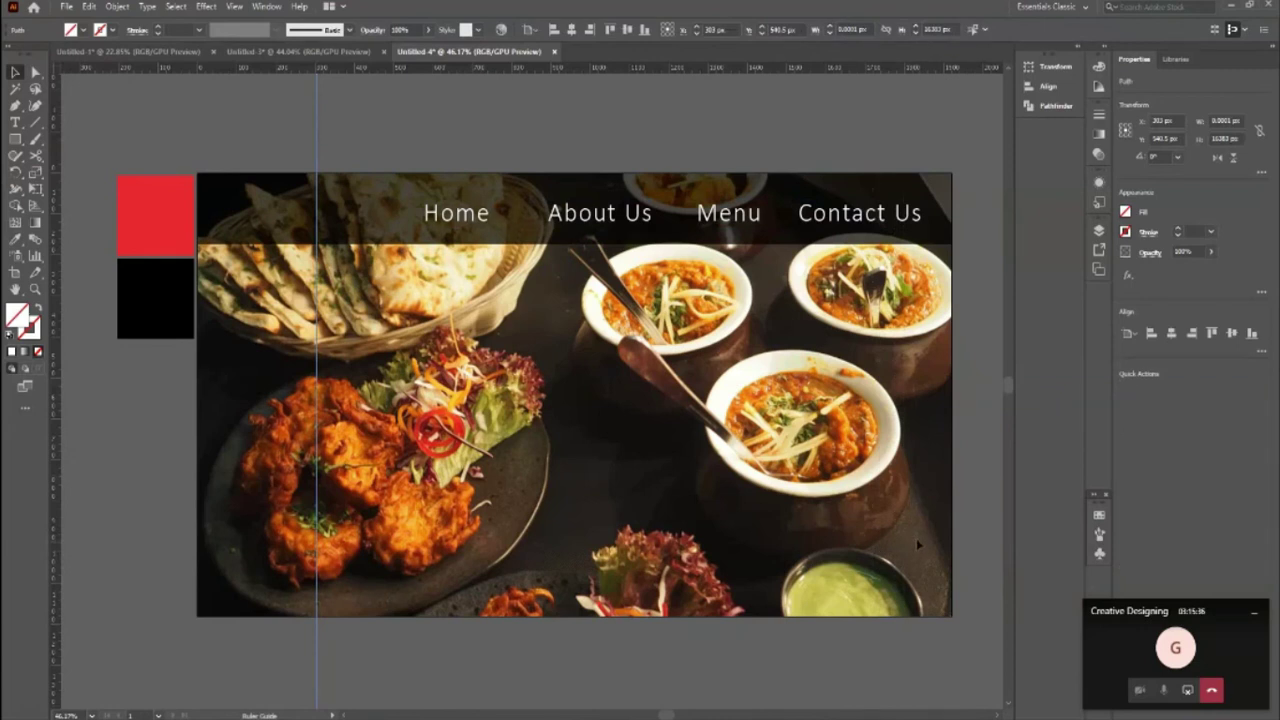
{"action": "left_click_drag", "start_coordinate": [919, 540], "coordinate": [919, 540]}
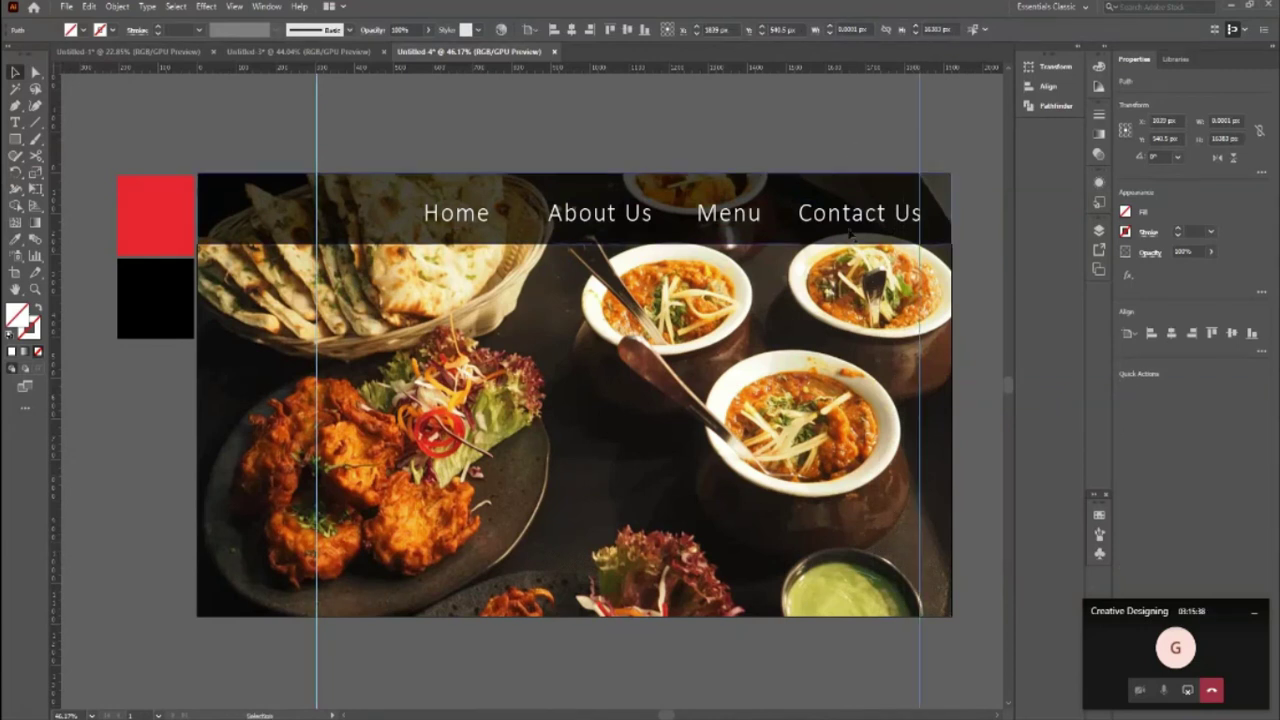
Step: Round the red square's corners fully into a circle
{"action": "left_click", "coordinate": [862, 226]}
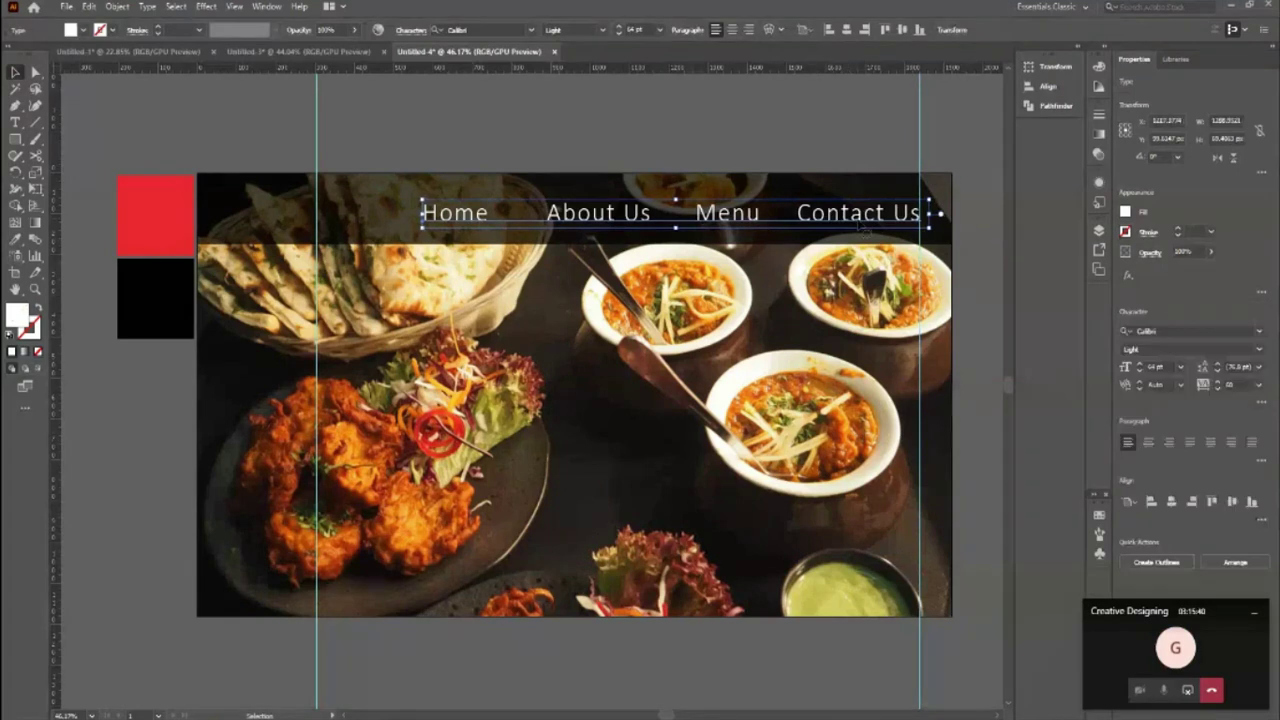
{"action": "left_click", "coordinate": [240, 158]}
{"action": "left_click", "coordinate": [160, 235]}
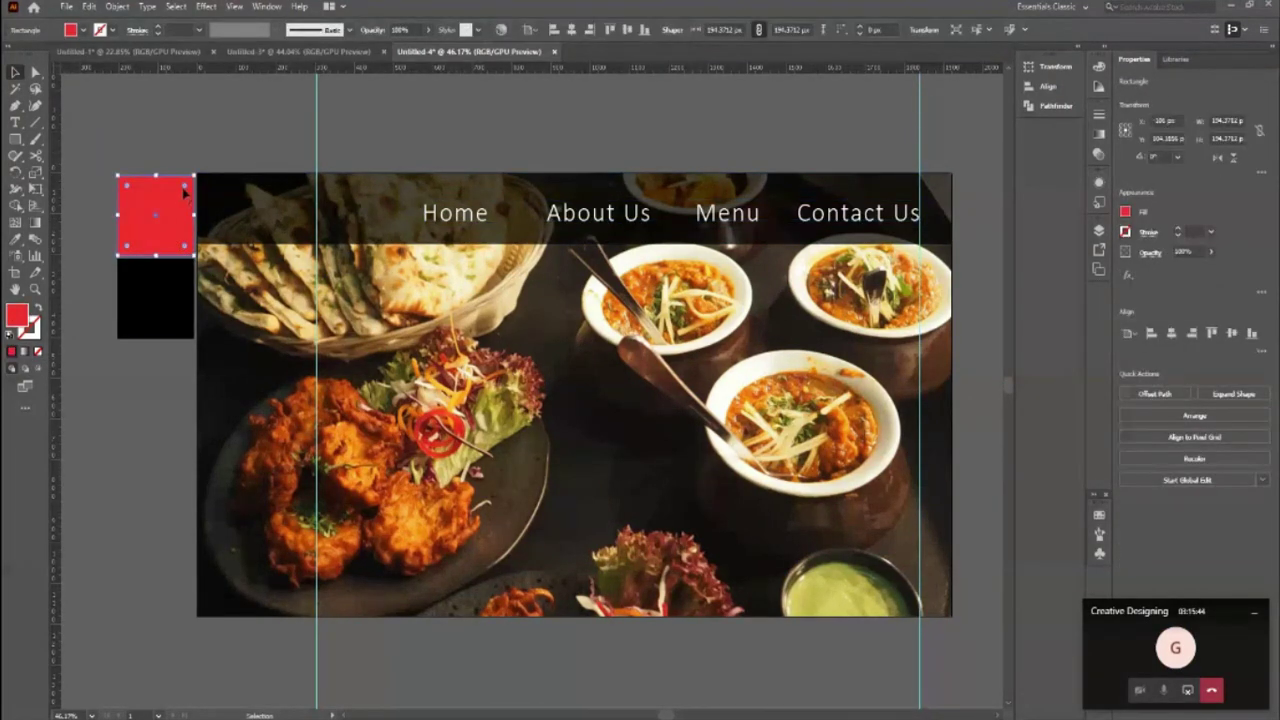
{"action": "mouse_move", "coordinate": [184, 193]}
{"action": "left_mouse_down"}
{"action": "mouse_move", "coordinate": [168, 234]}
{"action": "mouse_move", "coordinate": [266, 227]}
{"action": "left_mouse_up"}
Step: Copy the circle, bring it in front of the header, and move it off to the left
{"action": "left_click", "coordinate": [292, 254], "text": "shift"}
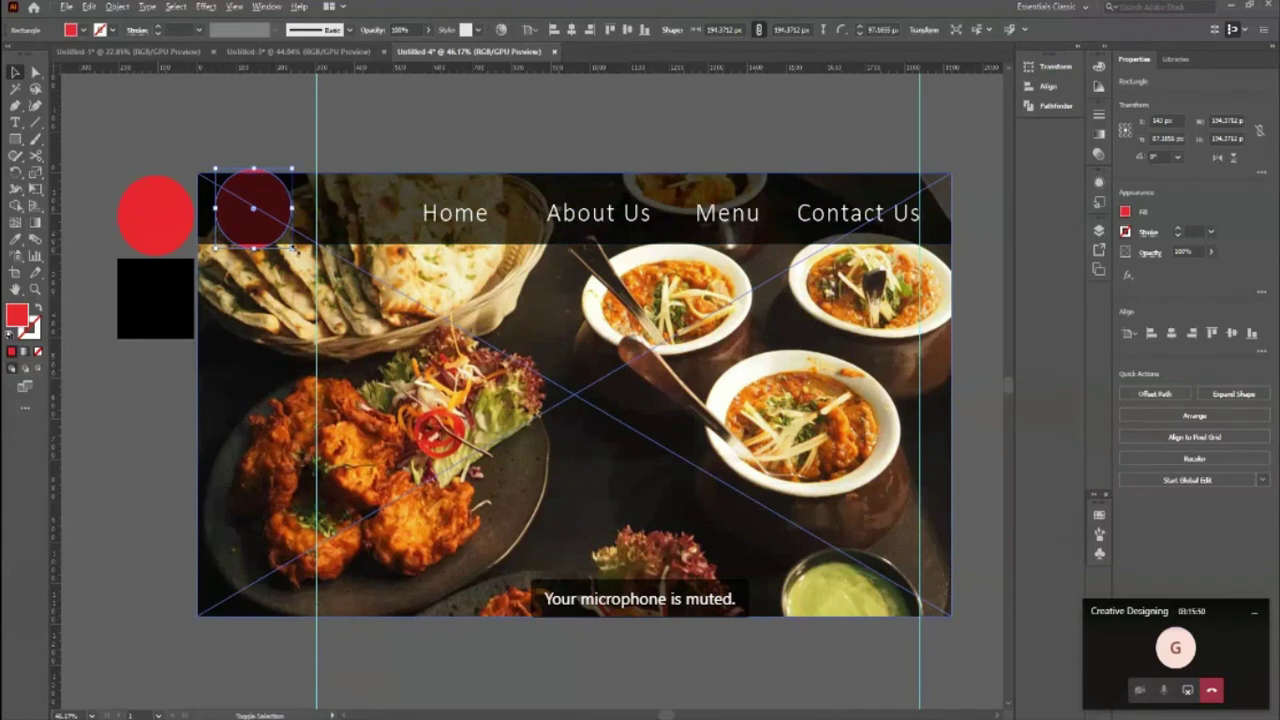
{"action": "left_click", "coordinate": [251, 129]}
{"action": "left_click", "coordinate": [252, 185]}
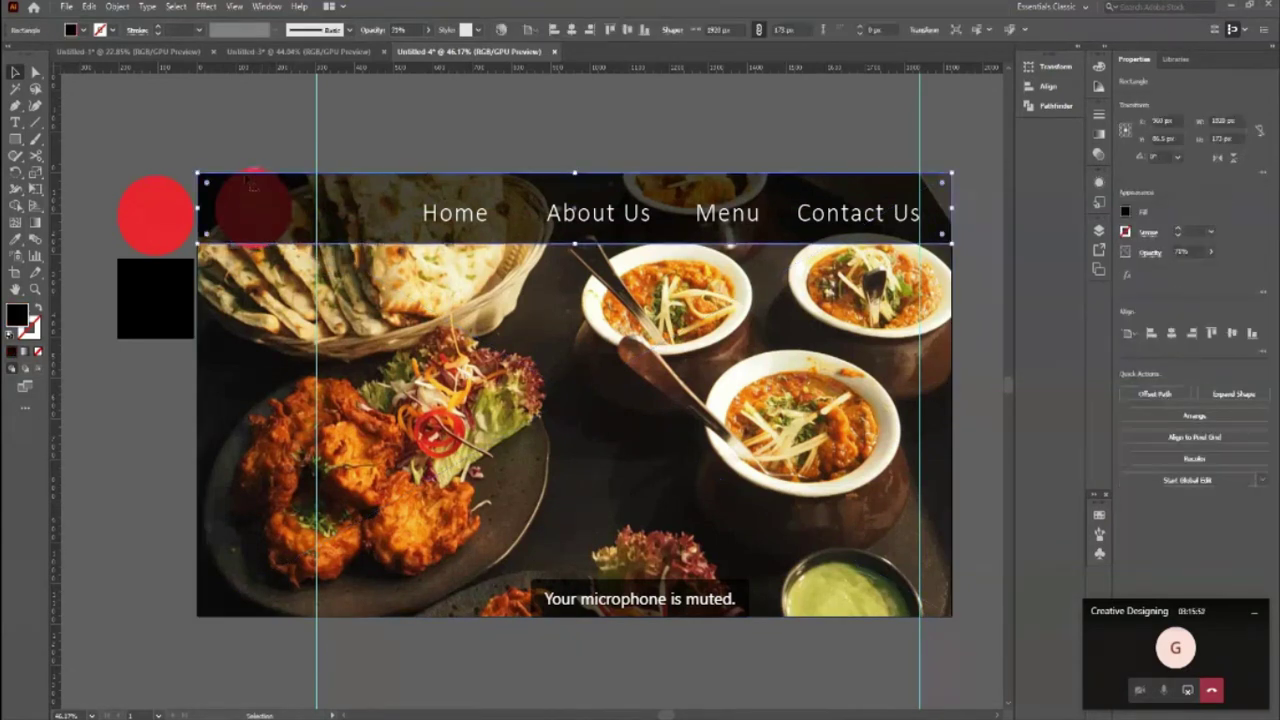
{"action": "left_click", "coordinate": [254, 173]}
{"action": "key", "text": "ctrl+shift+bracketright"}
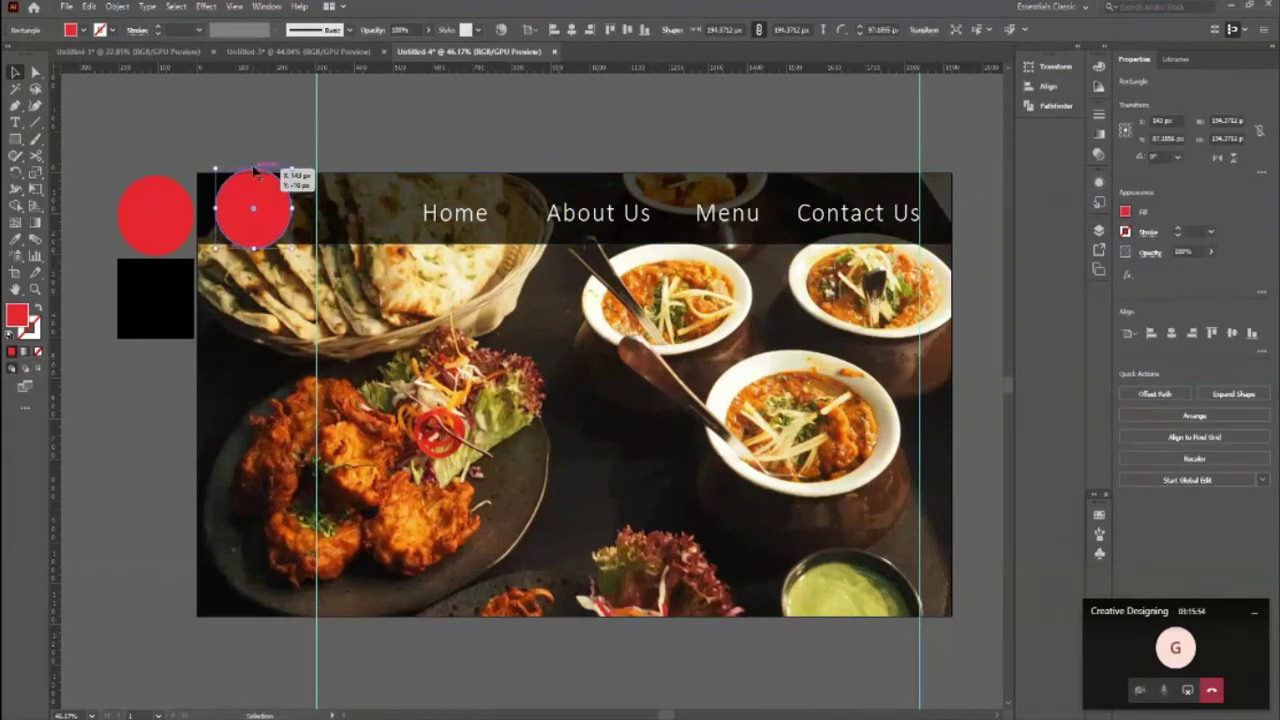
{"action": "left_click", "coordinate": [305, 174]}
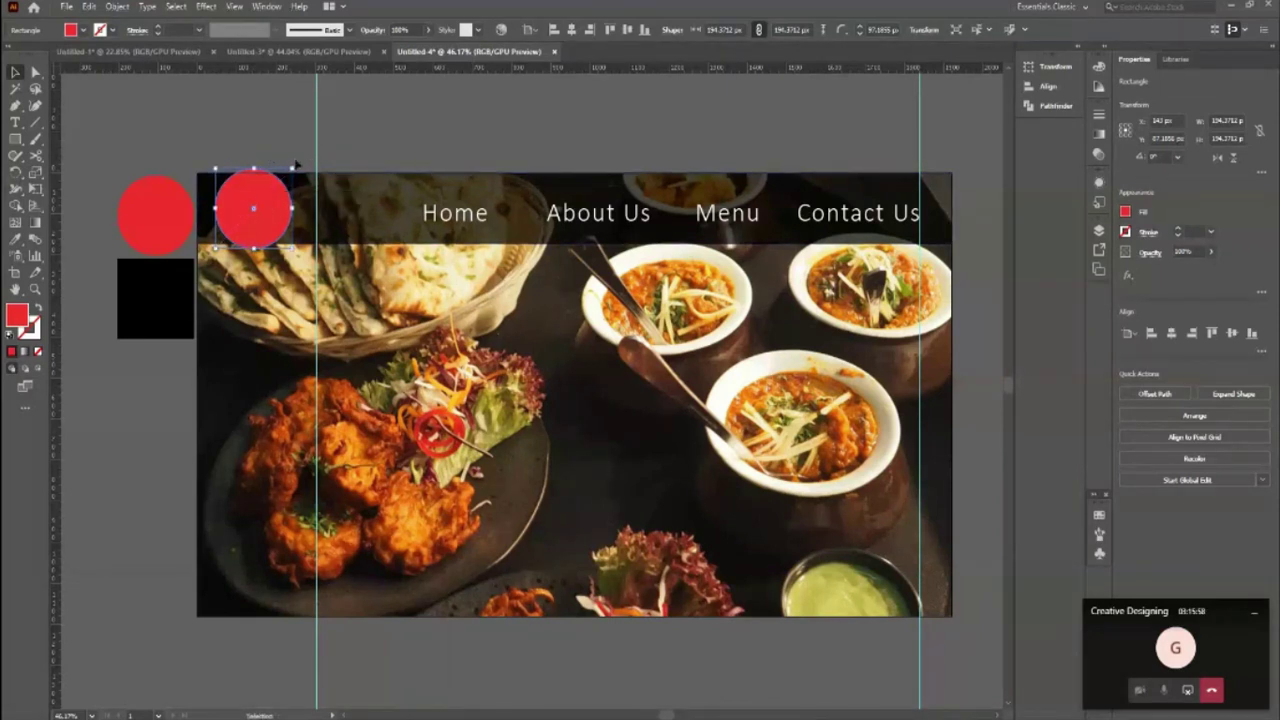
{"action": "left_click_drag", "start_coordinate": [296, 165], "coordinate": [278, 191]}
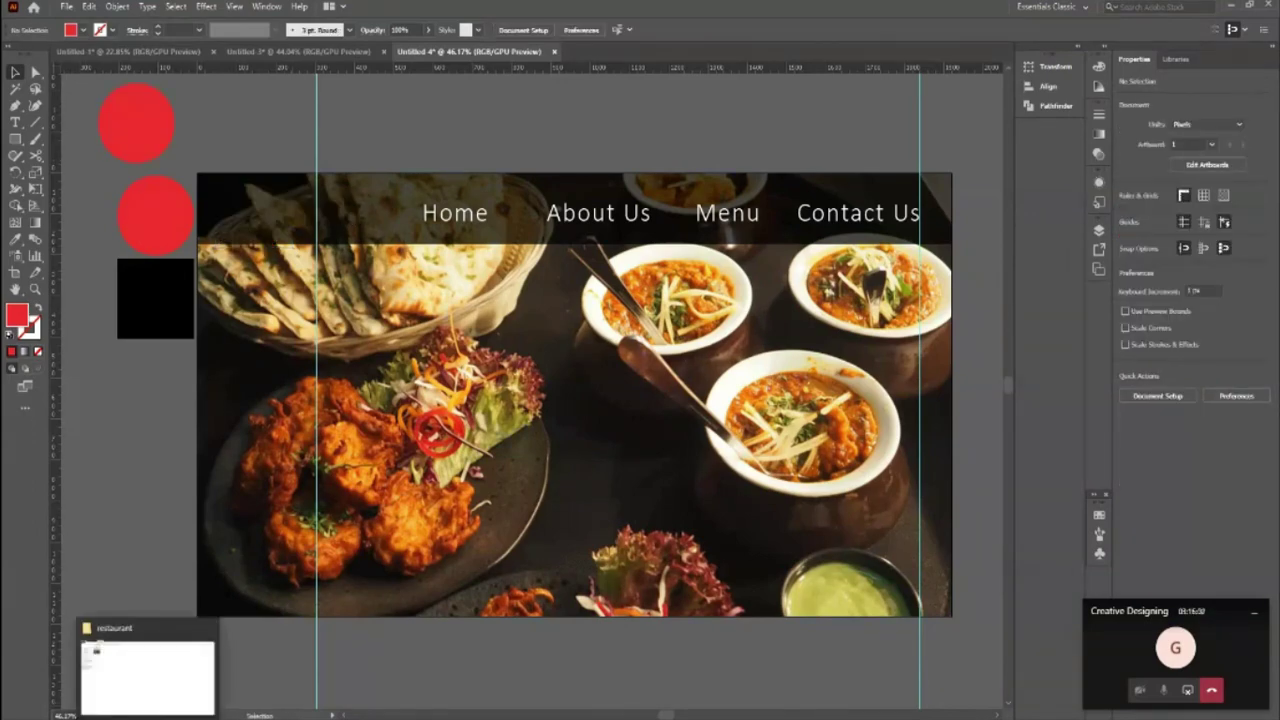
Step: In File Explorer, navigate to Pictures > Illustrator Exercises
{"action": "left_click", "coordinate": [150, 670]}
{"action": "left_click", "coordinate": [46, 142]}
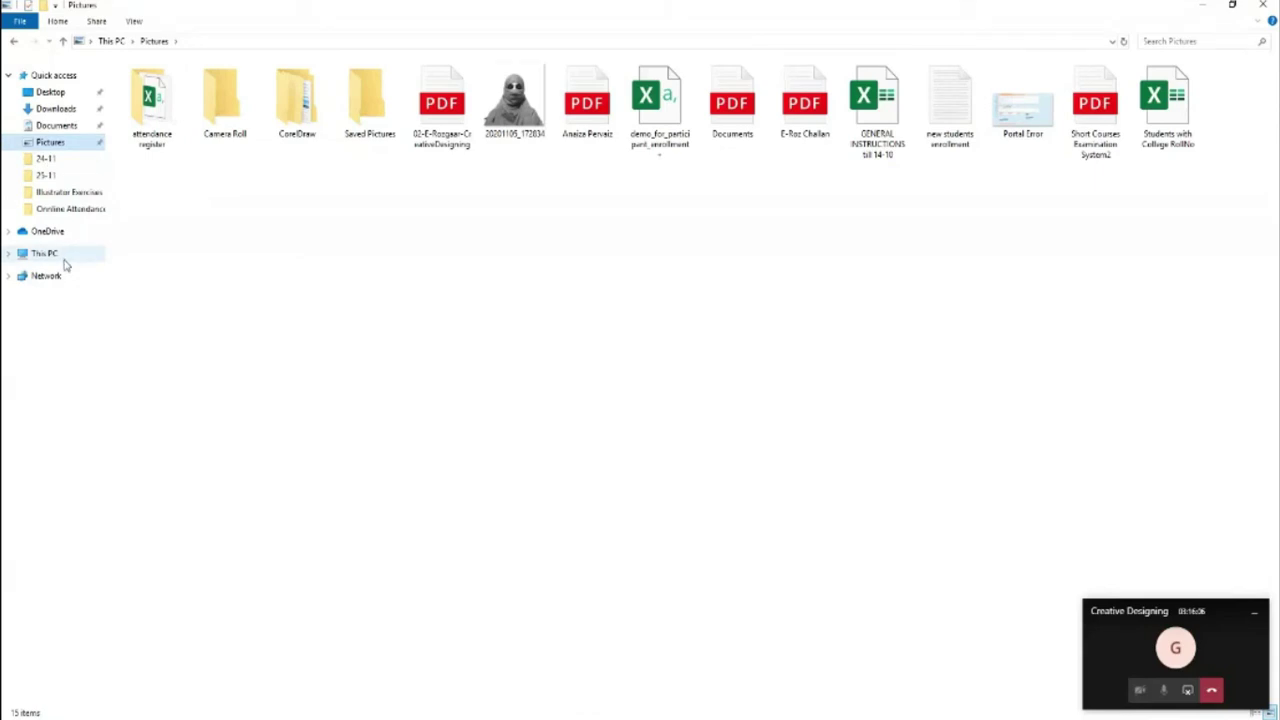
{"action": "left_click", "coordinate": [60, 192]}
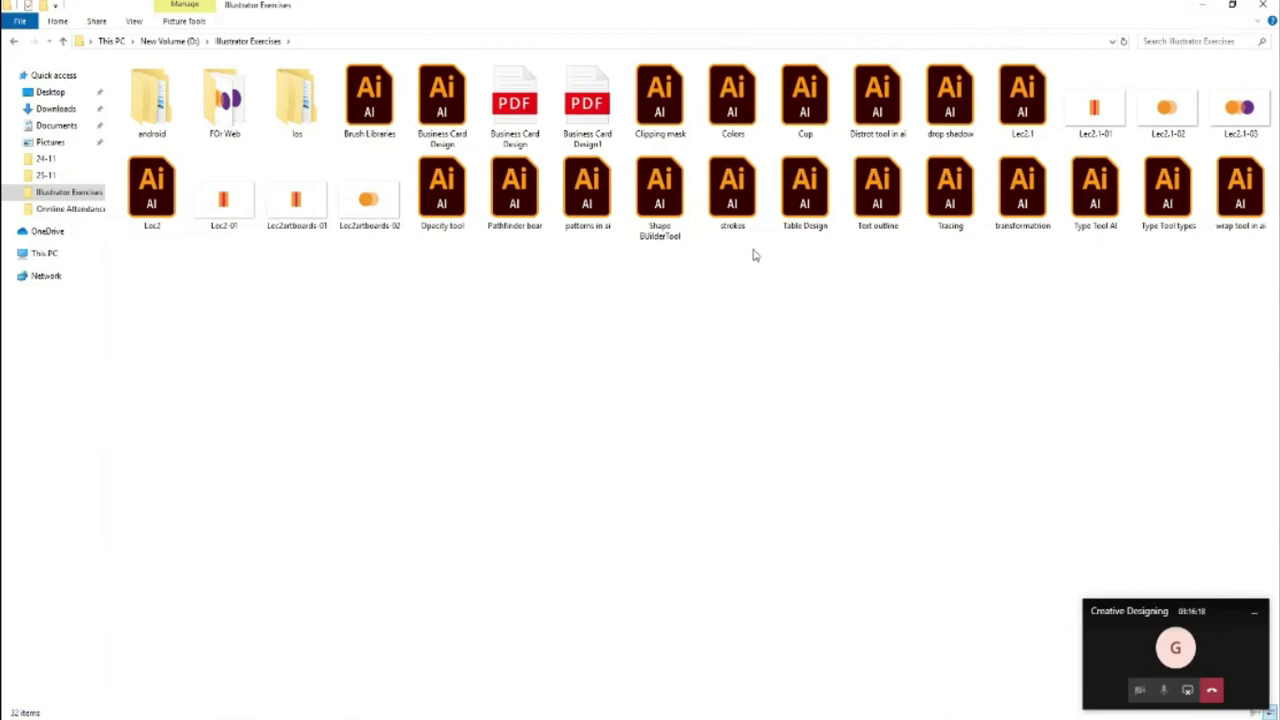
Step: Open 'patterns in ai', select the orange spoon and fork group, and return to Untitled-4
{"action": "double_click", "coordinate": [580, 207]}
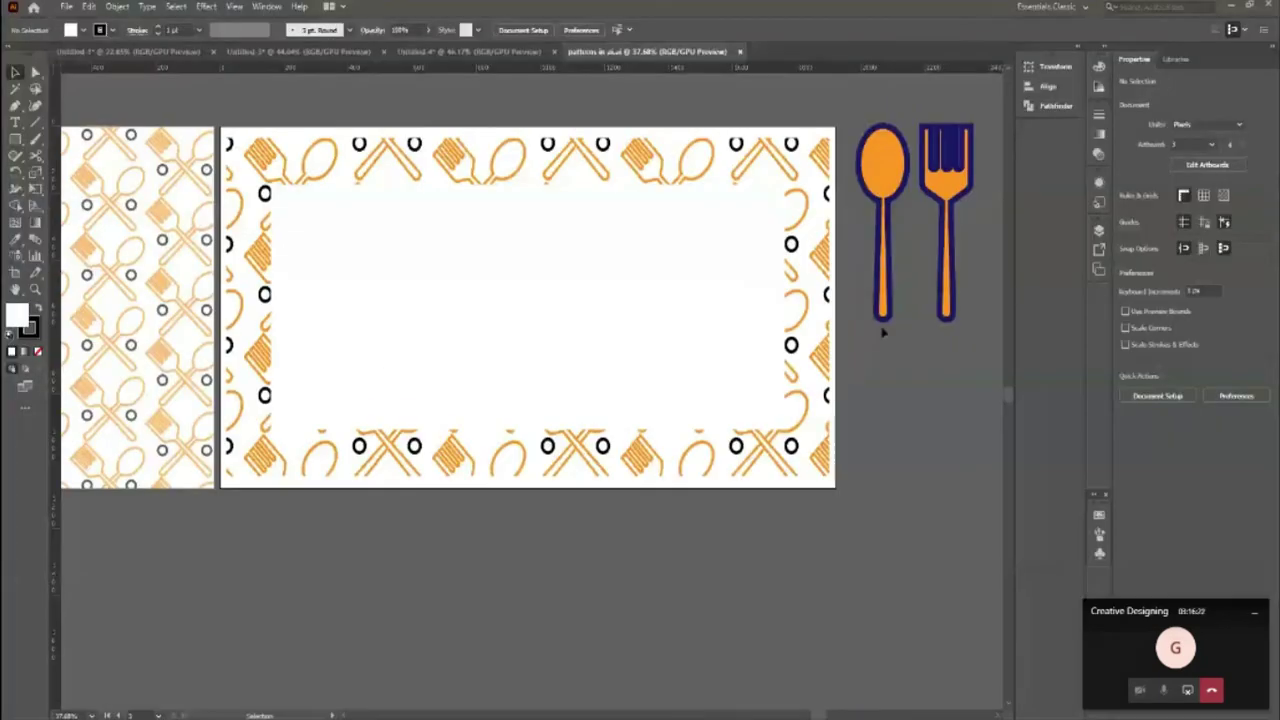
{"action": "left_click", "coordinate": [760, 405], "text": "alt"}
{"action": "left_click", "coordinate": [645, 435], "text": "alt"}
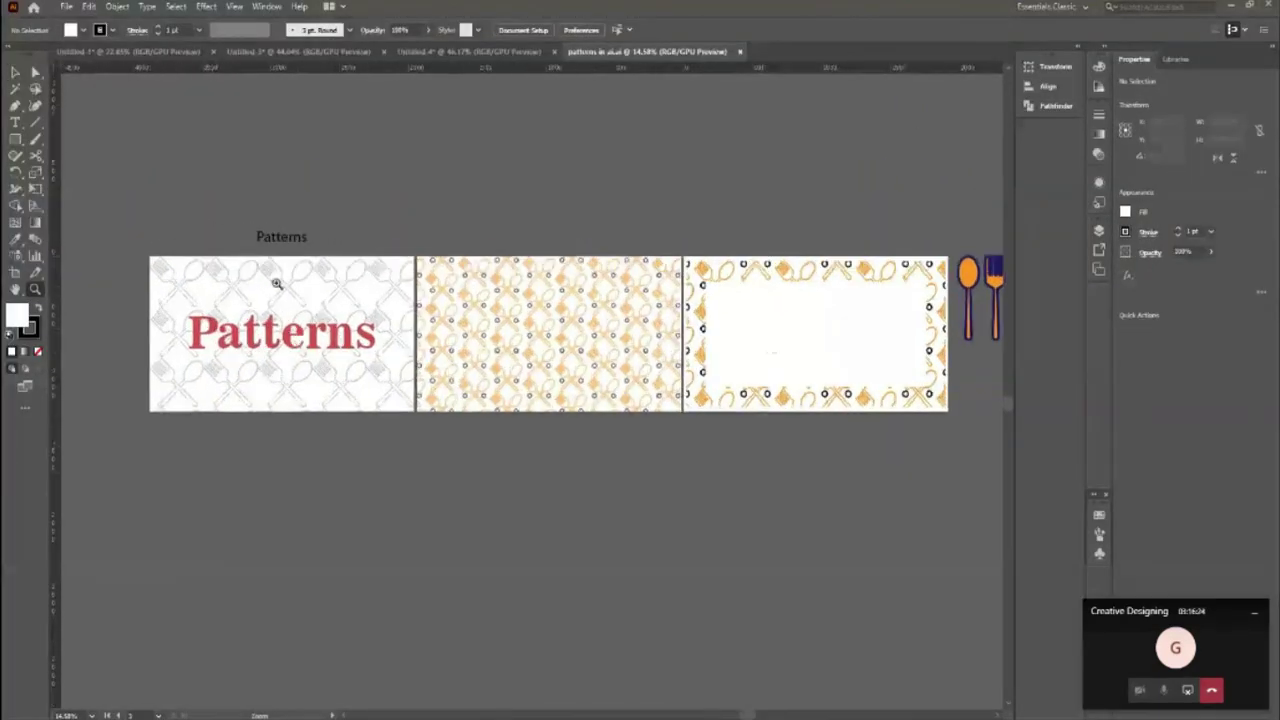
{"action": "left_click_drag", "start_coordinate": [274, 280], "coordinate": [337, 326]}
{"action": "left_click", "coordinate": [394, 264], "text": "alt"}
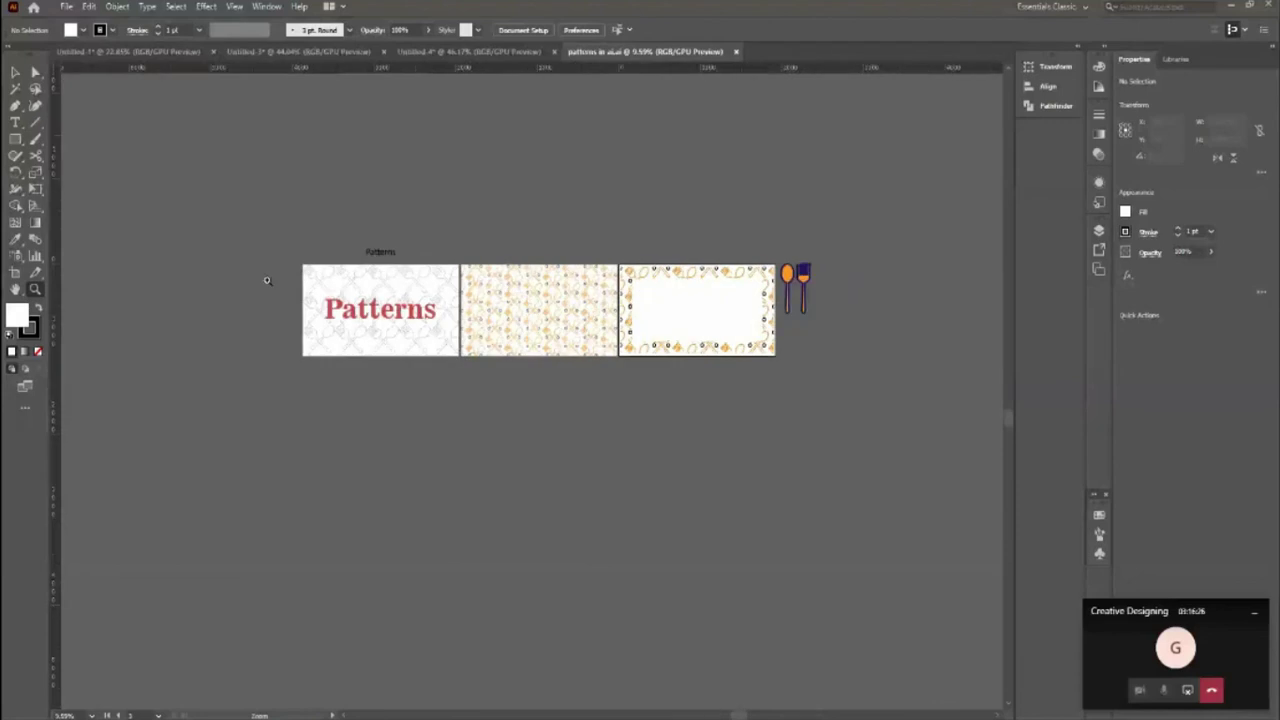
{"action": "left_click_drag", "start_coordinate": [720, 255], "coordinate": [794, 320]}
{"action": "key", "text": "v"}
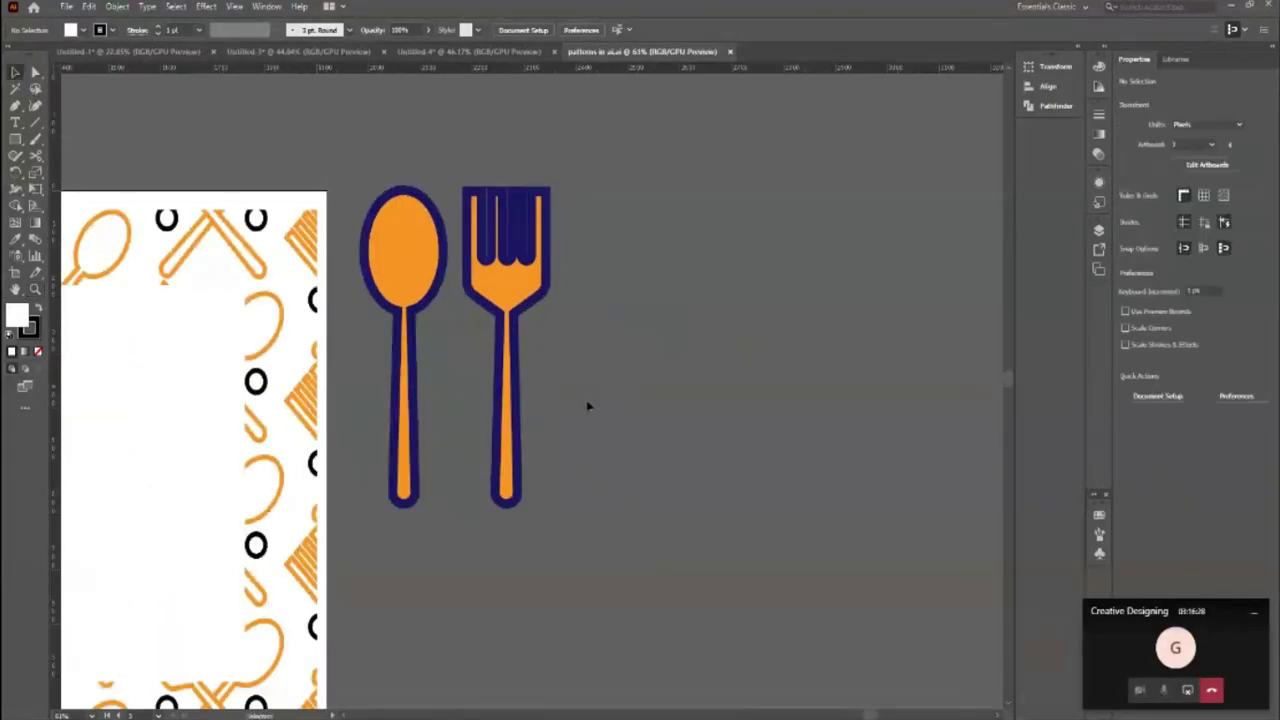
{"action": "left_click", "coordinate": [413, 383]}
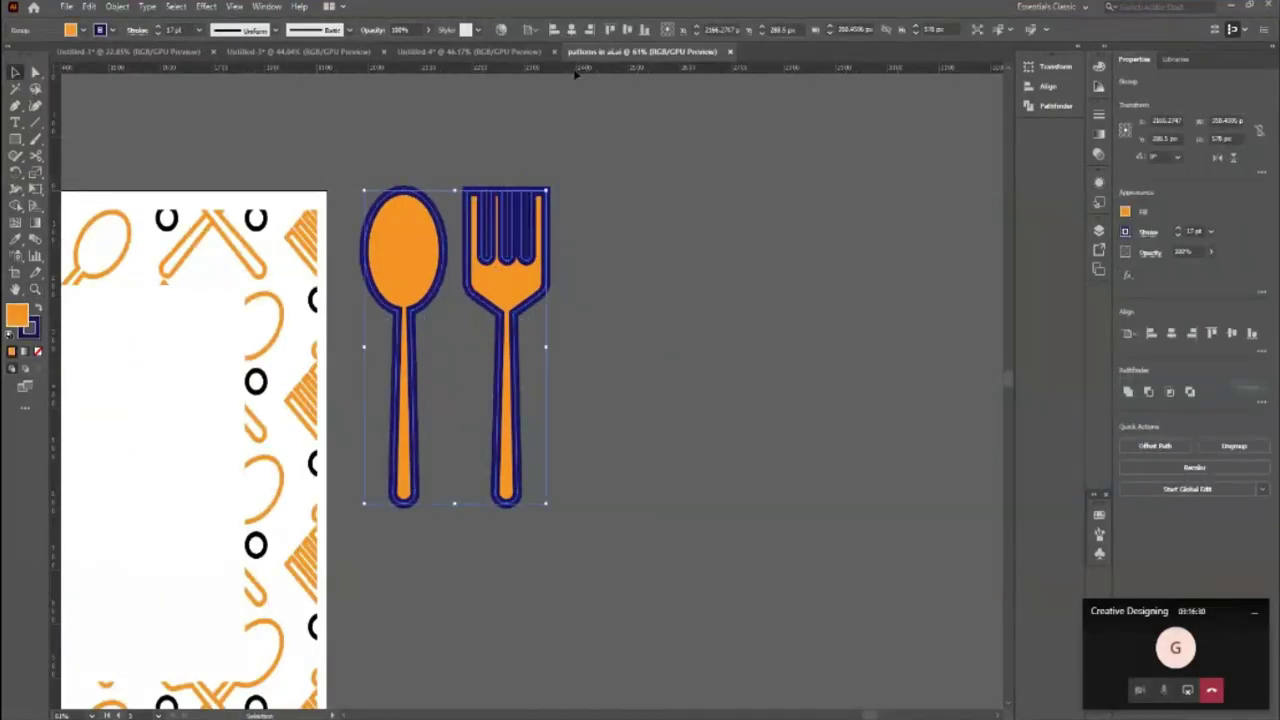
{"action": "left_click", "coordinate": [437, 52]}
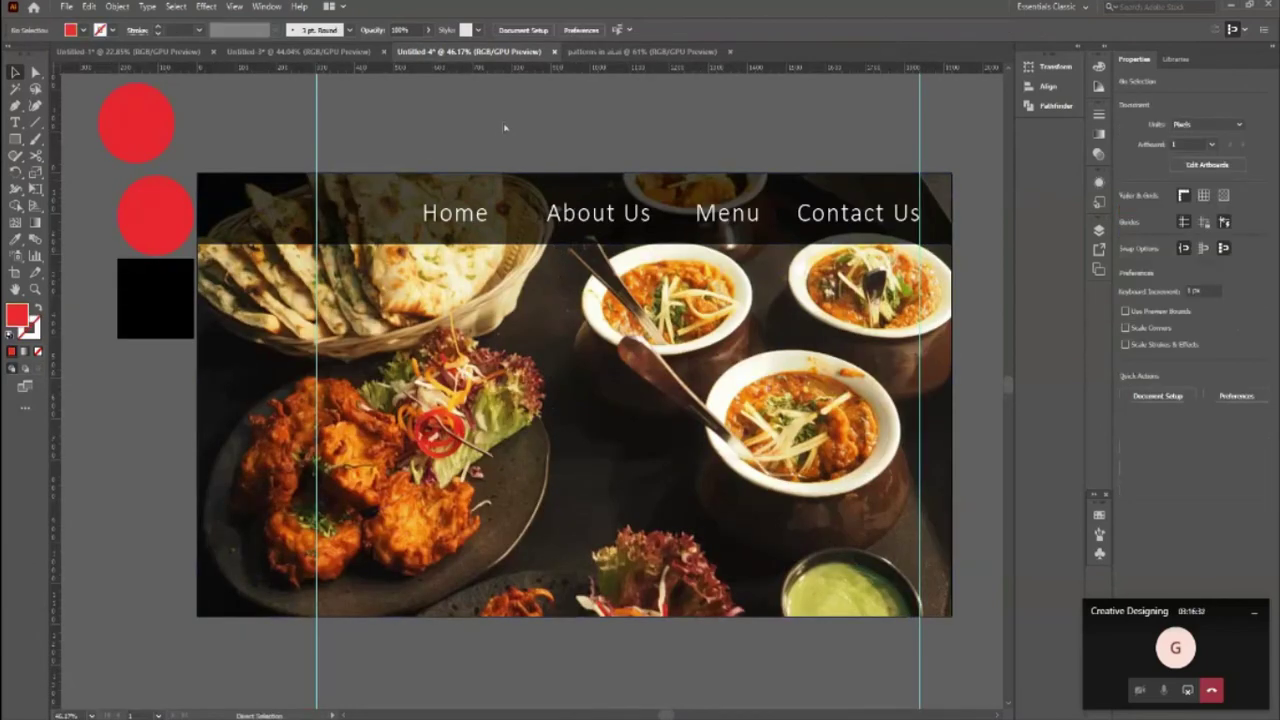
Step: Paste the spoon and fork above the header and set their fill to None
{"action": "key", "text": "ctrl+v"}
{"action": "scroll", "coordinate": [562, 282], "scroll_direction": "up", "scroll_amount": 4}
{"action": "left_click_drag", "start_coordinate": [562, 420], "coordinate": [559, 199]}
{"action": "scroll", "coordinate": [600, 225], "scroll_direction": "up", "scroll_amount": 2}
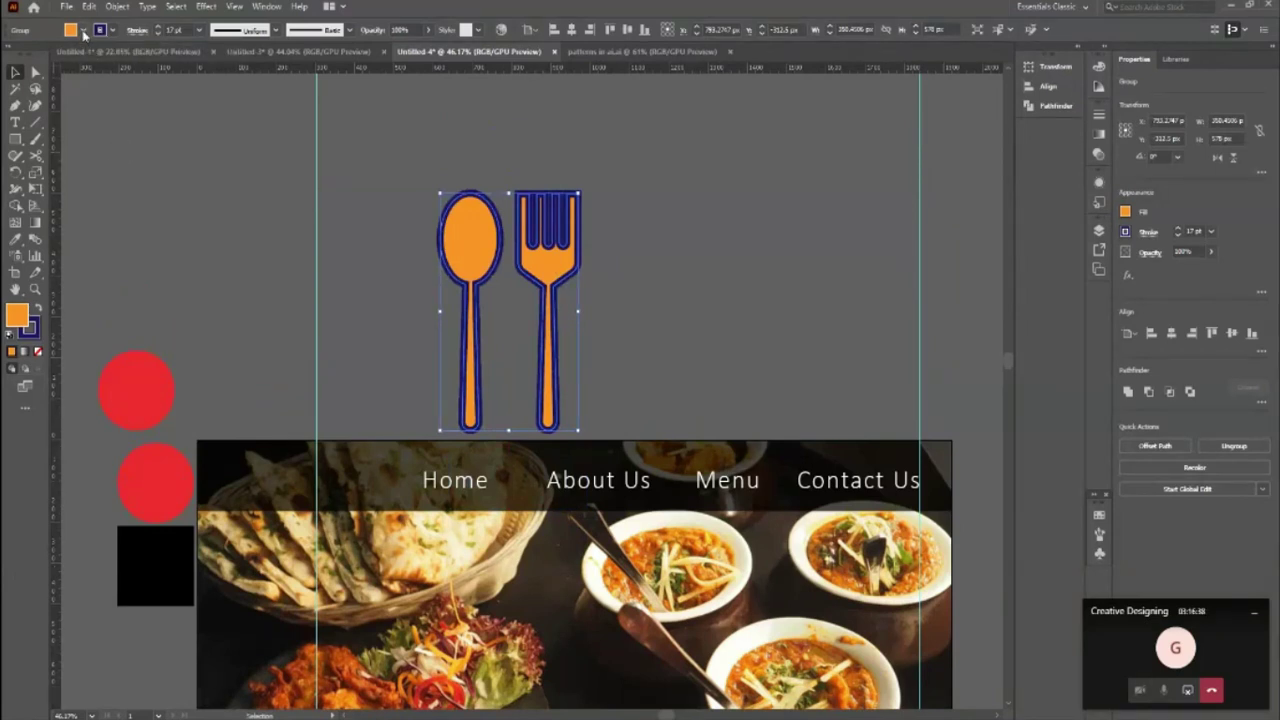
{"action": "left_click", "coordinate": [84, 31]}
{"action": "left_click", "coordinate": [11, 53]}
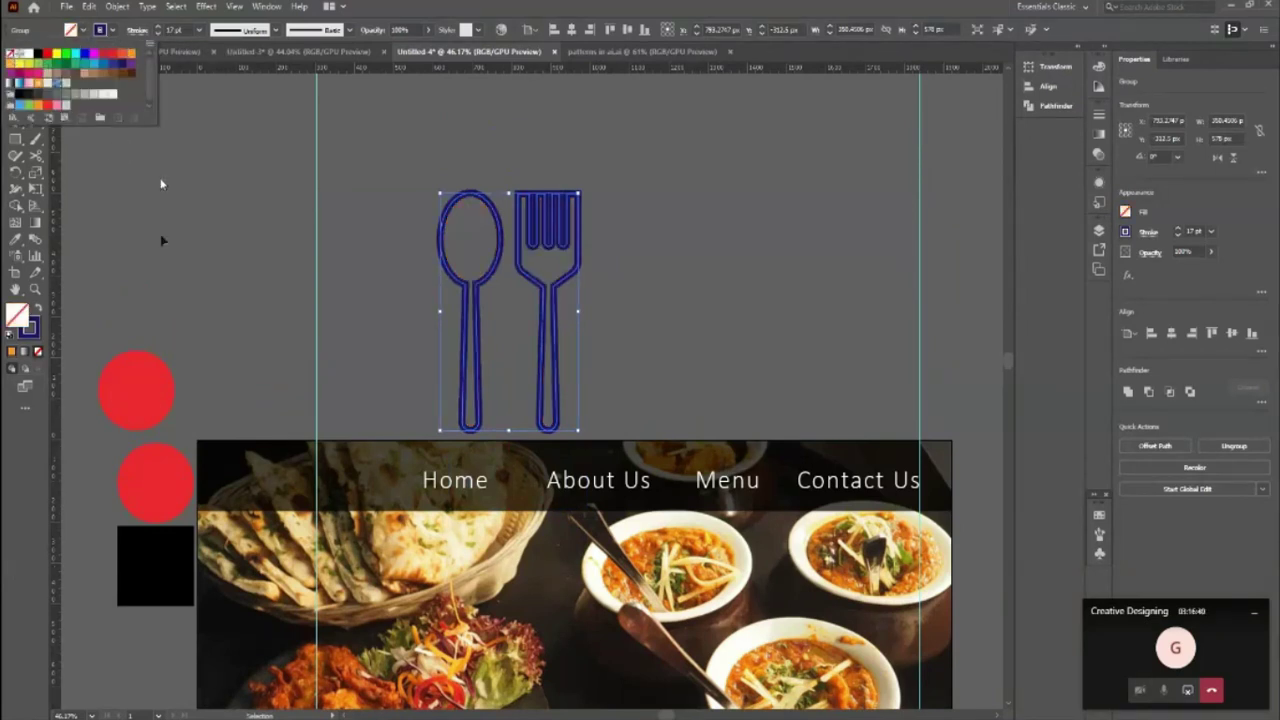
Step: Make the spoon and fork red outlines with an 11 pt stroke, sampling the circle's red
{"action": "key", "text": "i"}
{"action": "left_click", "coordinate": [140, 385]}
{"action": "key", "text": "v"}
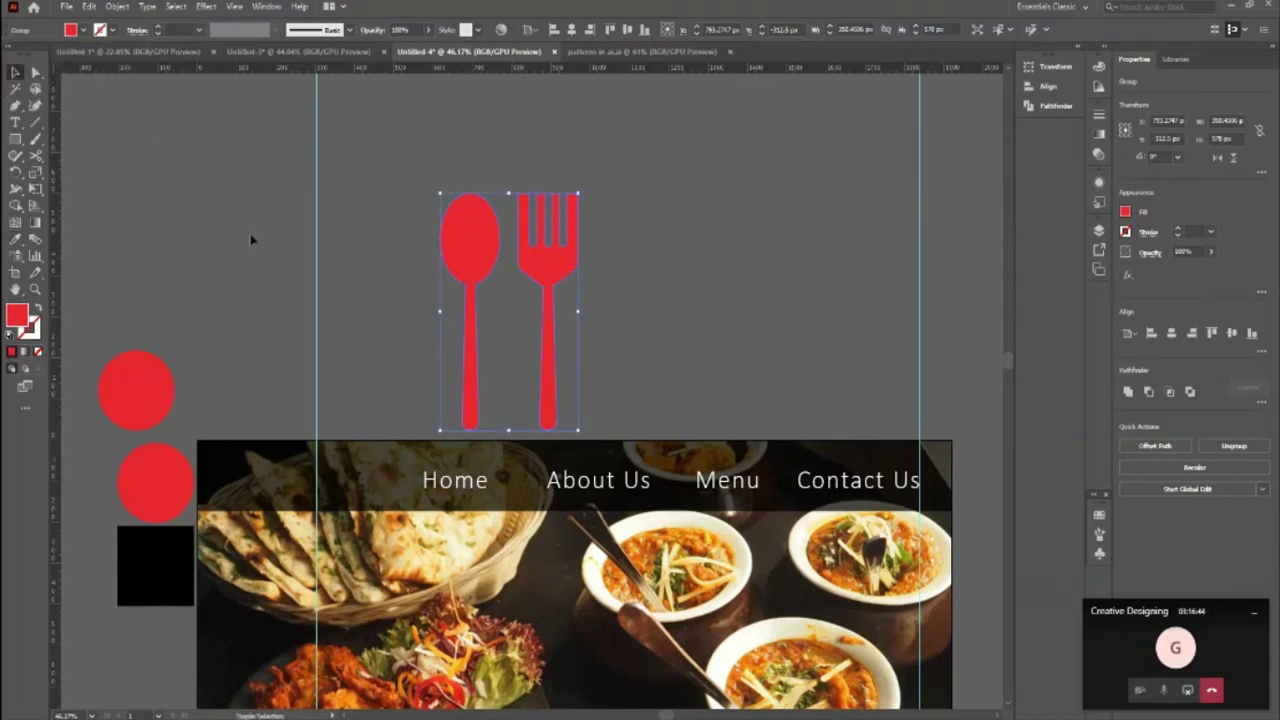
{"action": "key", "text": "shift+x"}
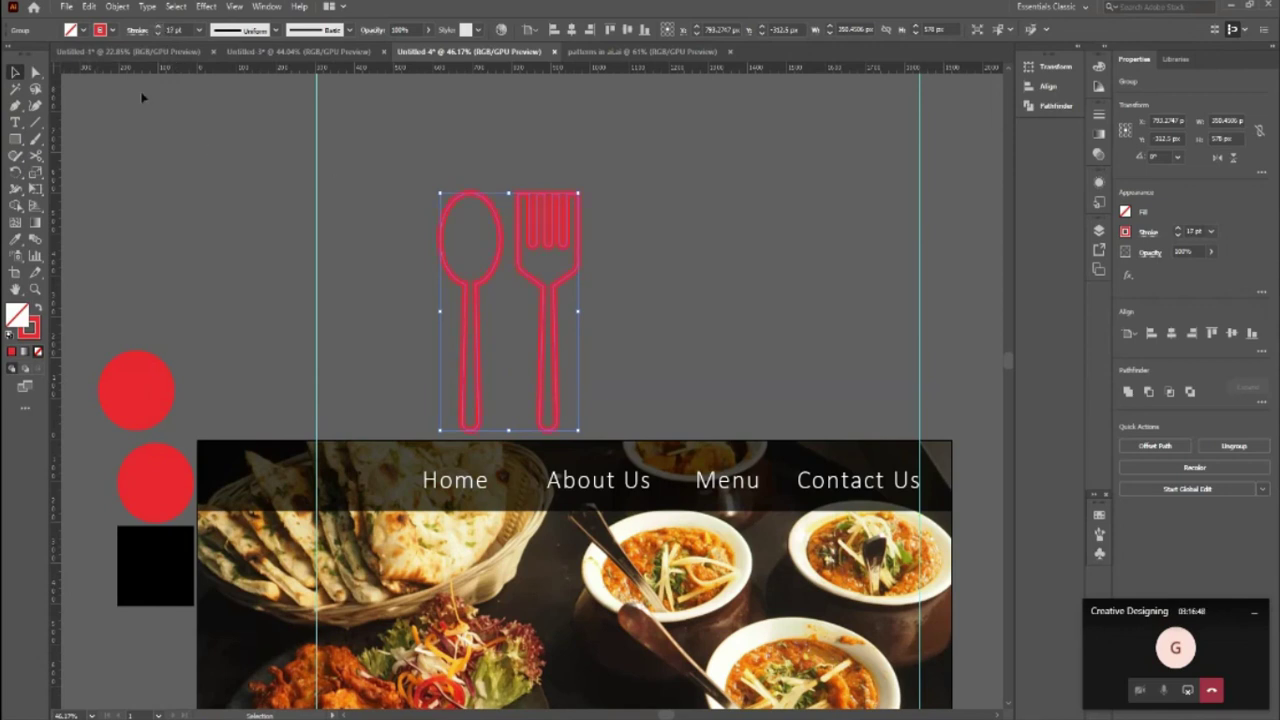
{"action": "left_click", "coordinate": [158, 36]}
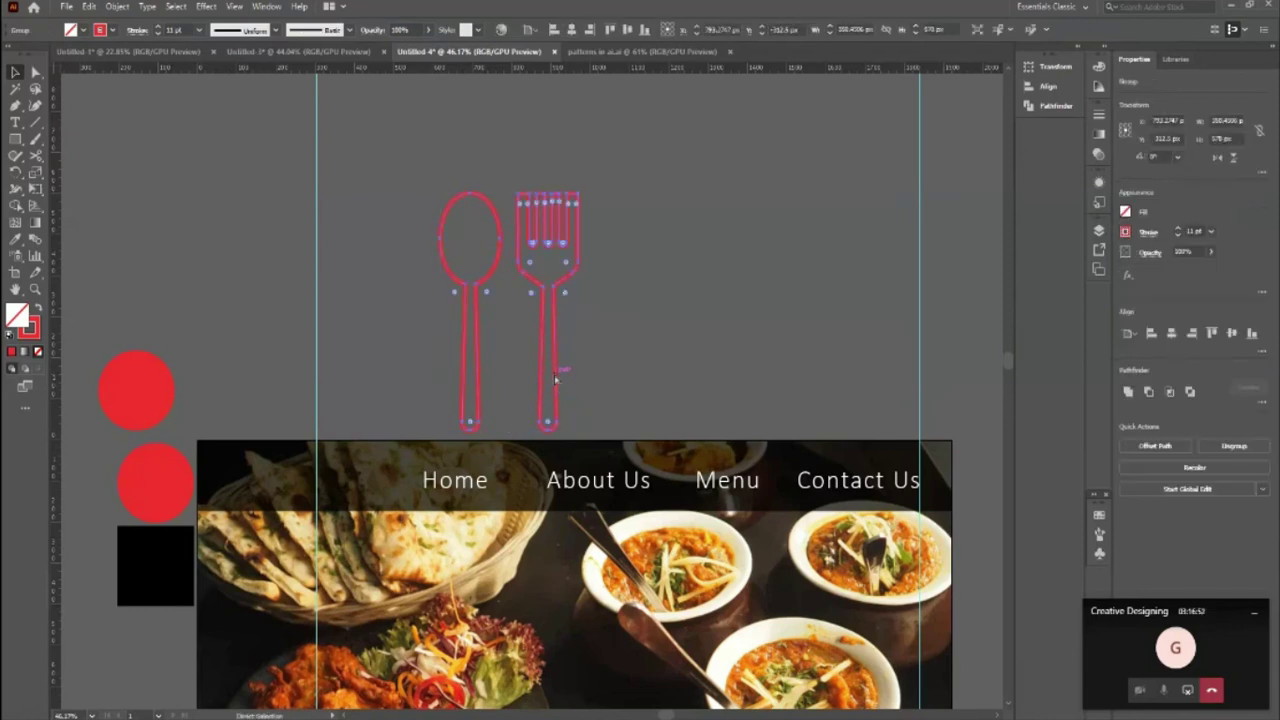
{"action": "left_click", "coordinate": [551, 403]}
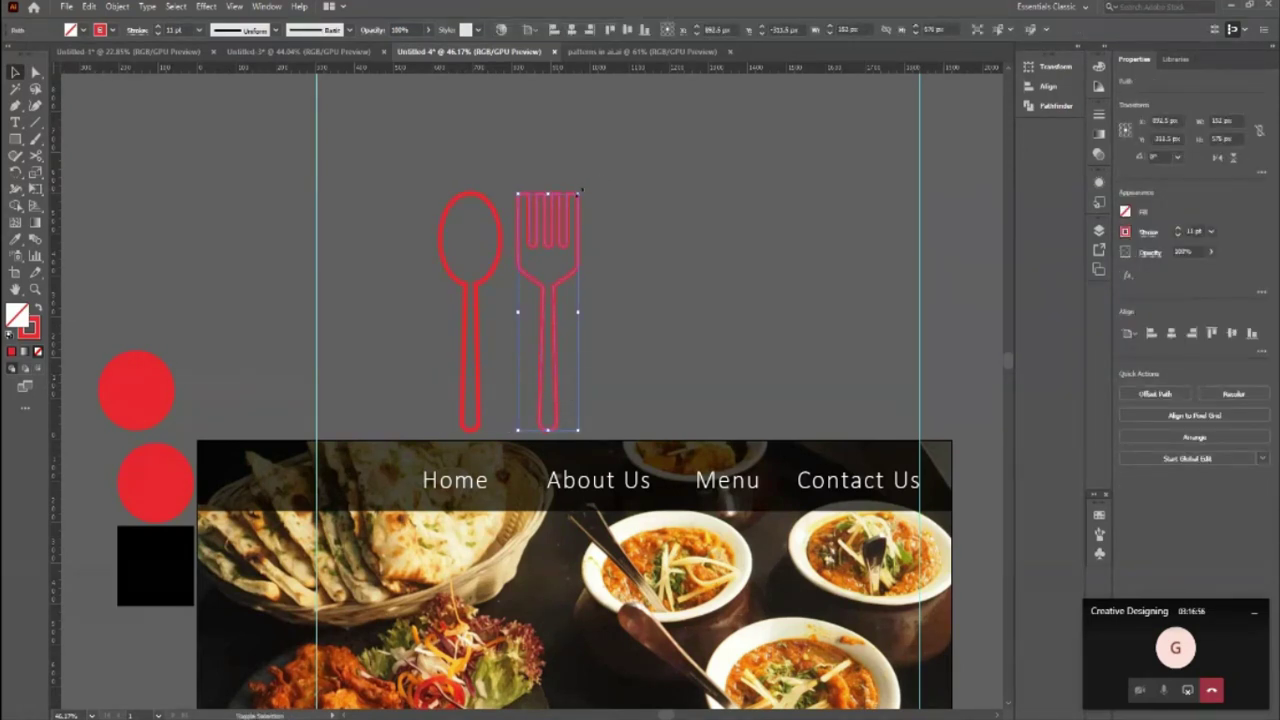
Step: Rotate the fork and spoon so they cross each other diagonally
{"action": "left_click_drag", "start_coordinate": [528, 148], "coordinate": [420, 210]}
{"action": "left_click", "coordinate": [706, 283]}
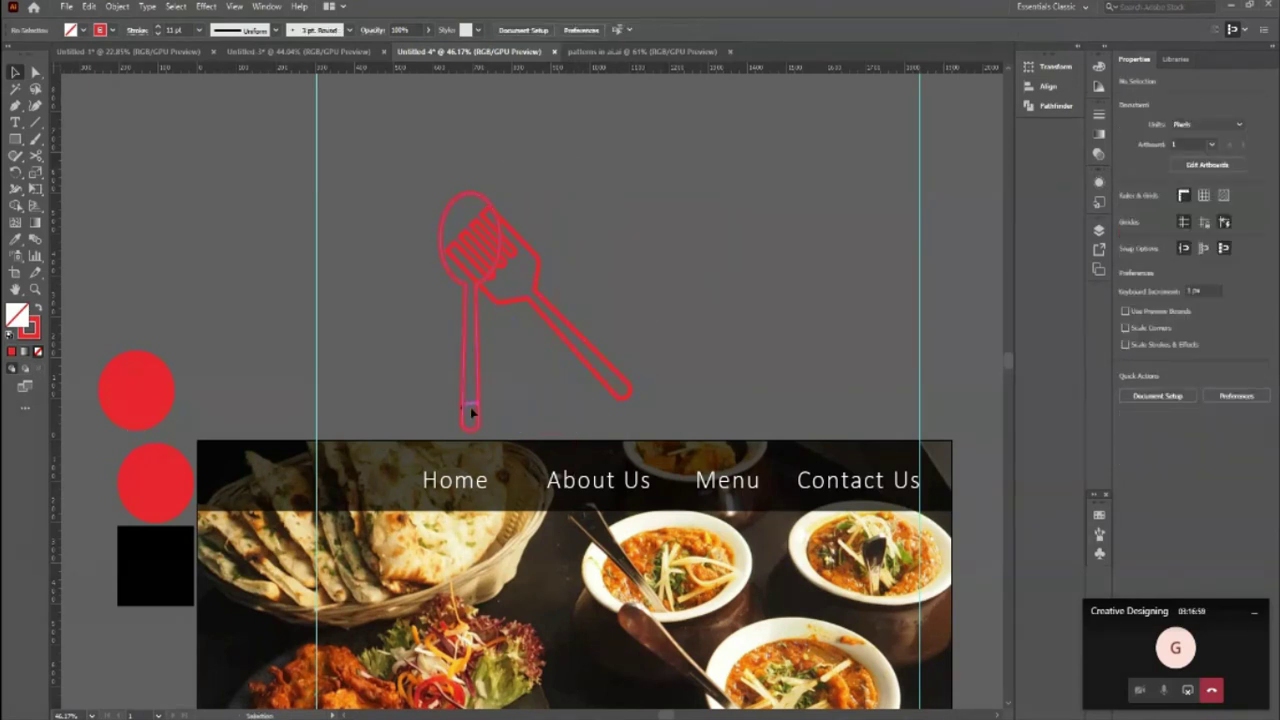
{"action": "left_click", "coordinate": [472, 412]}
{"action": "left_click_drag", "start_coordinate": [608, 271], "coordinate": [586, 274]}
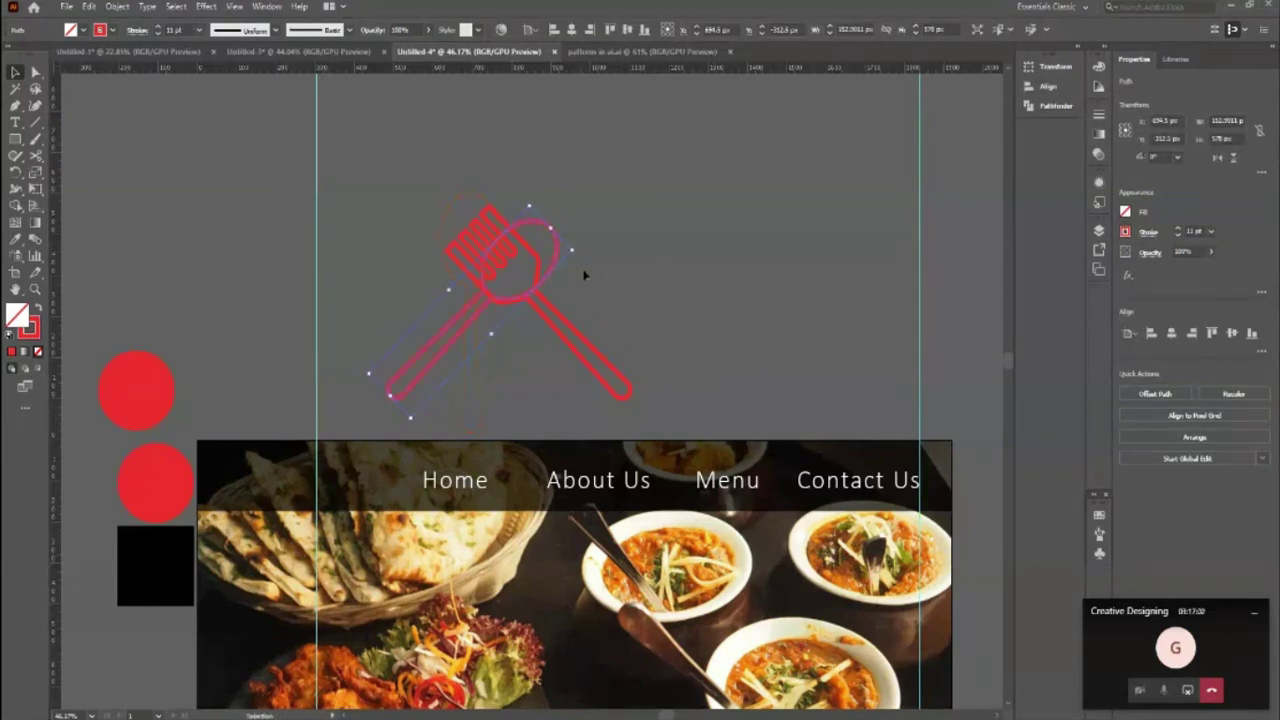
{"action": "key", "text": "shift+Right"}
{"action": "key", "text": "shift+Right"}
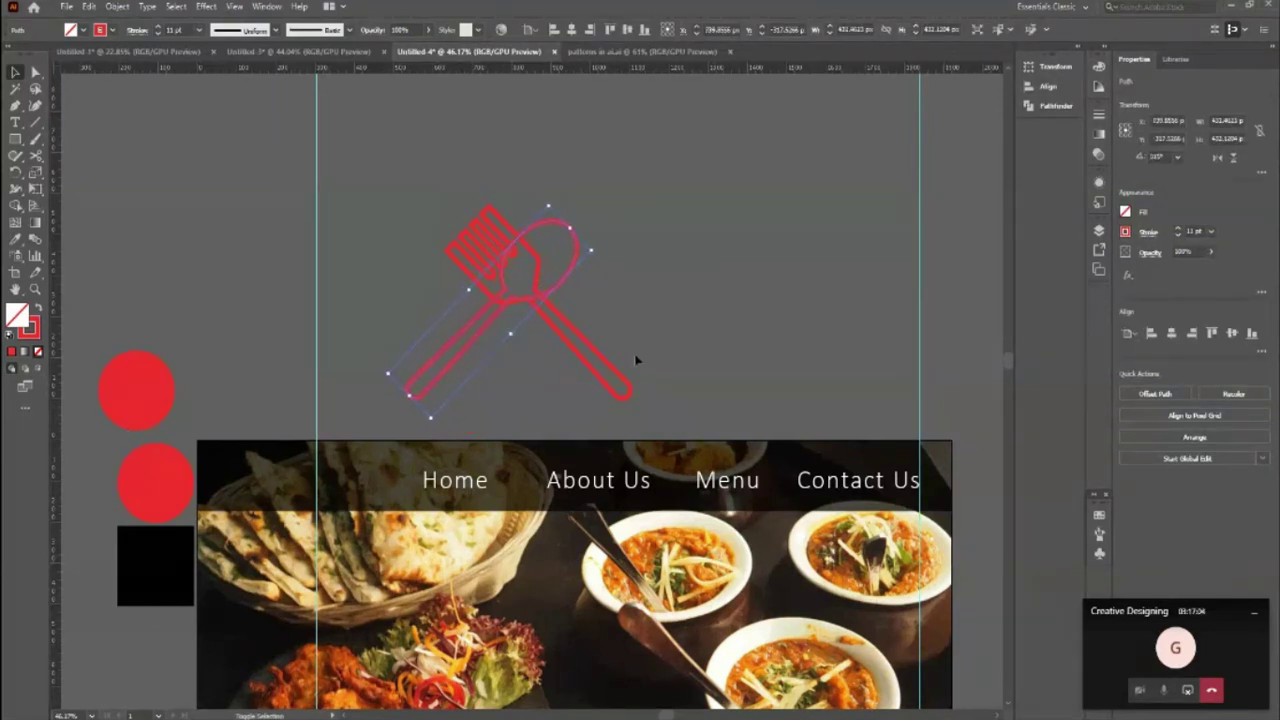
{"action": "key", "text": "shift+Right"}
{"action": "key", "text": "shift+Right"}
{"action": "key", "text": "shift+Right"}
Step: Group the crossed fork and spoon, shrink it, and move it onto the nav bar's left end
{"action": "left_click", "coordinate": [451, 220], "text": "shift"}
{"action": "key", "text": "ctrl+g"}
{"action": "key", "text": "a"}
{"action": "key", "text": "v"}
{"action": "left_click_drag", "start_coordinate": [648, 399], "coordinate": [589, 342]}
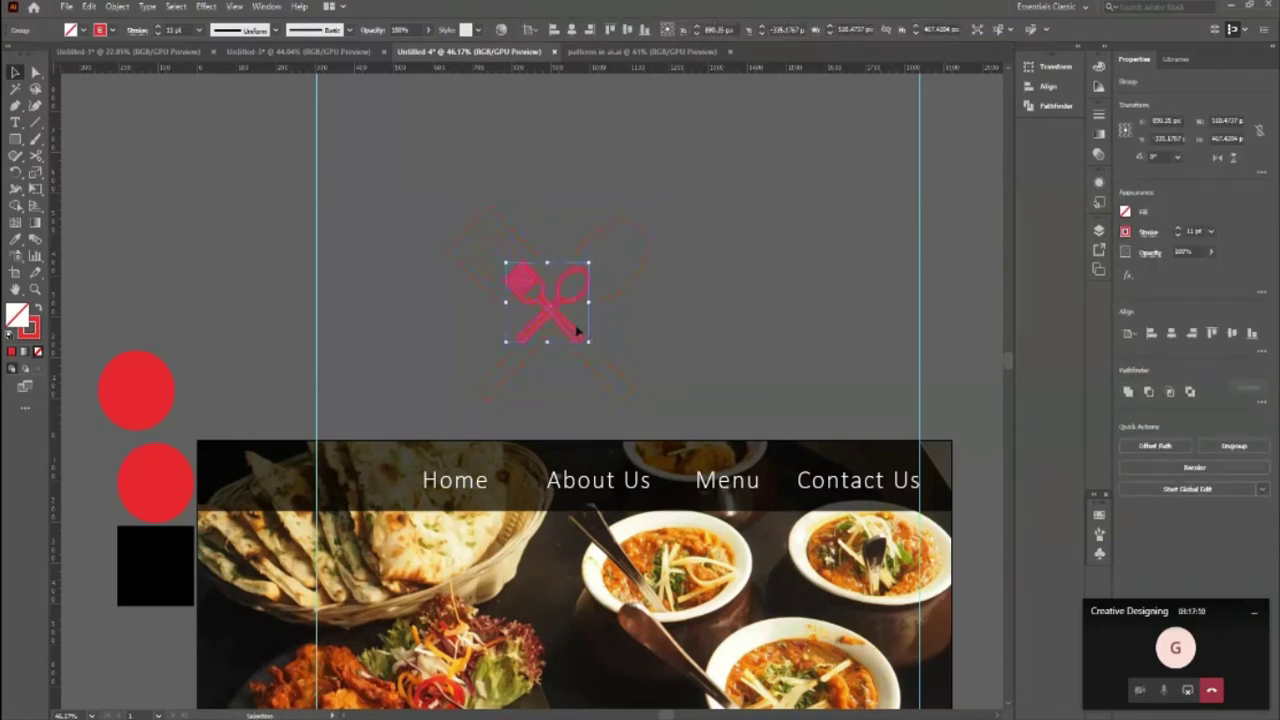
{"action": "mouse_move", "coordinate": [572, 292]}
{"action": "left_mouse_down"}
{"action": "mouse_move", "coordinate": [392, 456]}
{"action": "mouse_move", "coordinate": [287, 465]}
{"action": "left_mouse_up"}
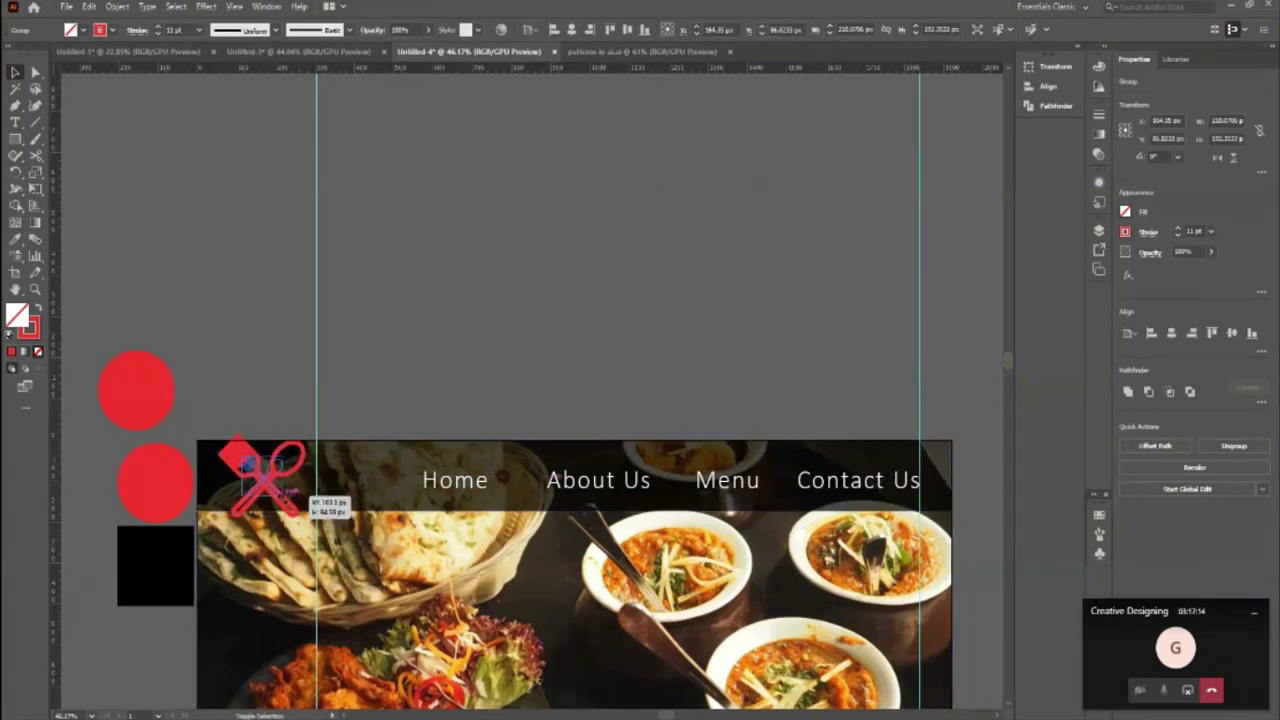
{"action": "left_click_drag", "start_coordinate": [305, 512], "coordinate": [285, 496]}
Step: Lower the fork-and-spoon icon's stroke weight to a thinner outline
{"action": "left_click", "coordinate": [158, 34]}
{"action": "left_click", "coordinate": [158, 34]}
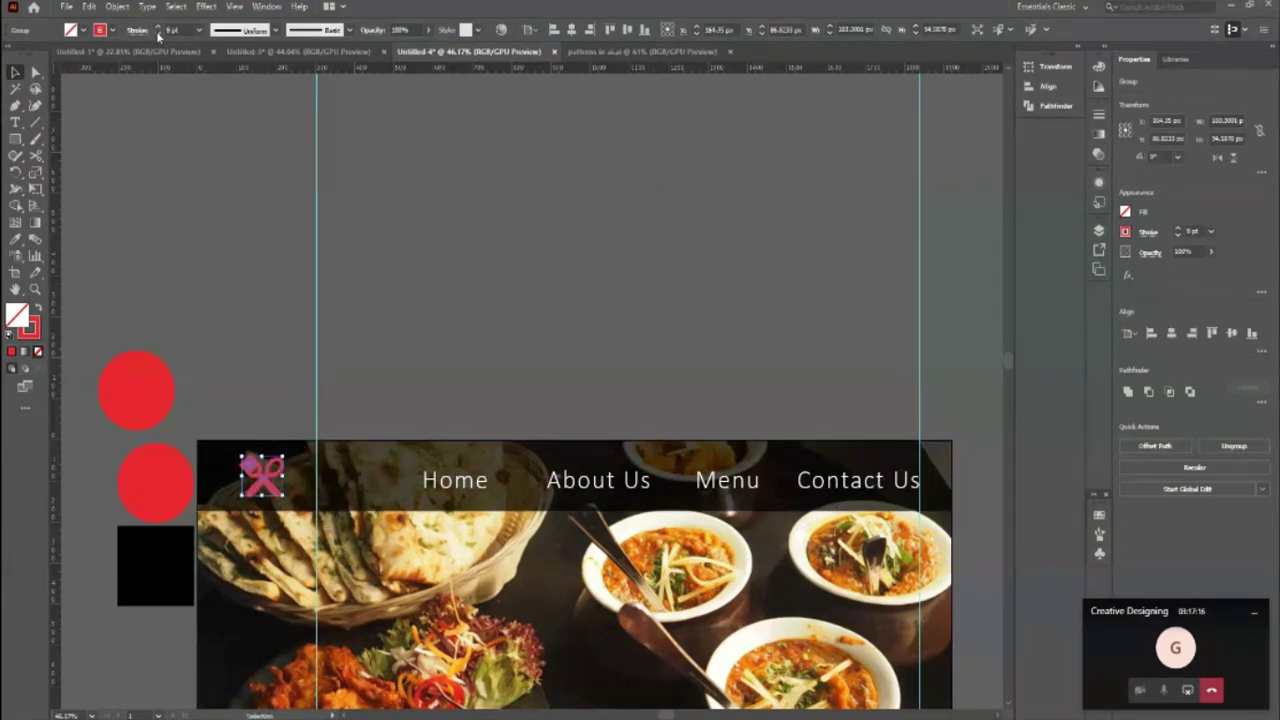
{"action": "left_click", "coordinate": [158, 34]}
{"action": "left_click", "coordinate": [294, 323]}
{"action": "scroll", "coordinate": [290, 318], "scroll_direction": "down", "scroll_amount": 2}
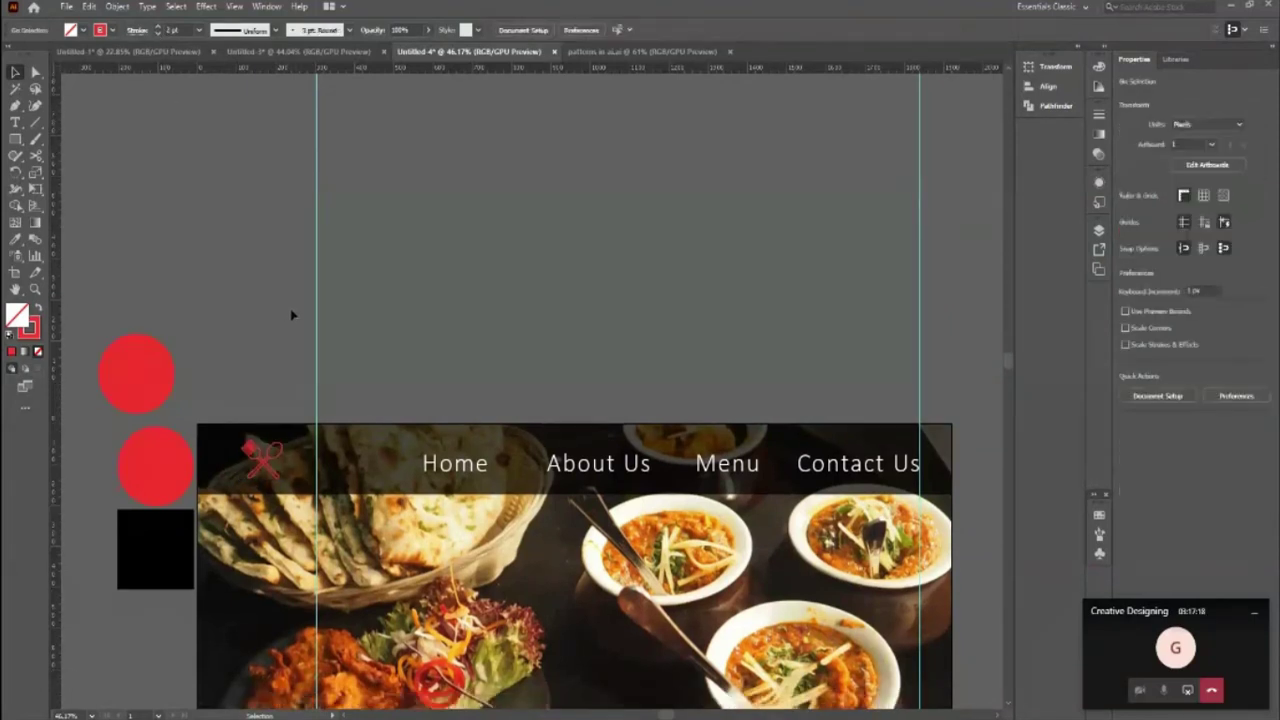
{"action": "scroll", "coordinate": [492, 296], "scroll_direction": "down", "scroll_amount": 1}
{"action": "scroll", "coordinate": [492, 296], "scroll_direction": "down", "scroll_amount": 3}
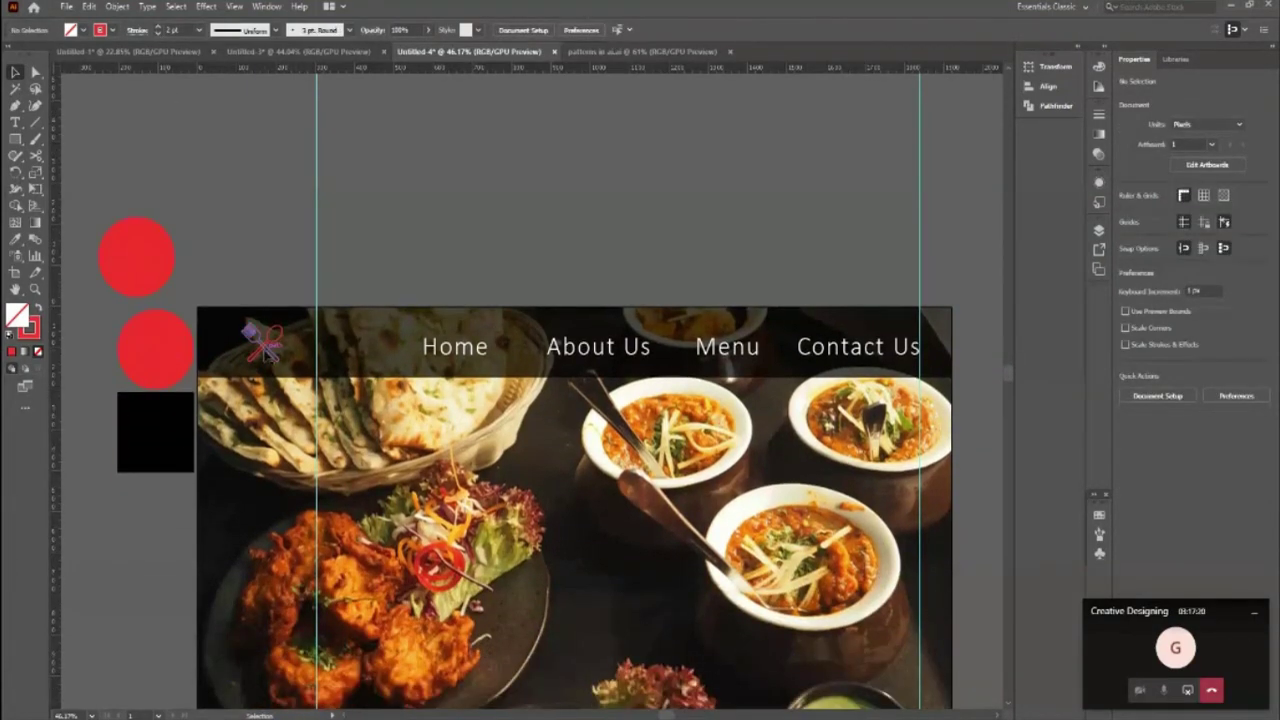
Step: Zoom in closely on the fork-and-spoon logo
{"action": "left_click", "coordinate": [262, 340]}
{"action": "key", "text": "z"}
{"action": "left_click_drag", "start_coordinate": [250, 338], "coordinate": [420, 338]}
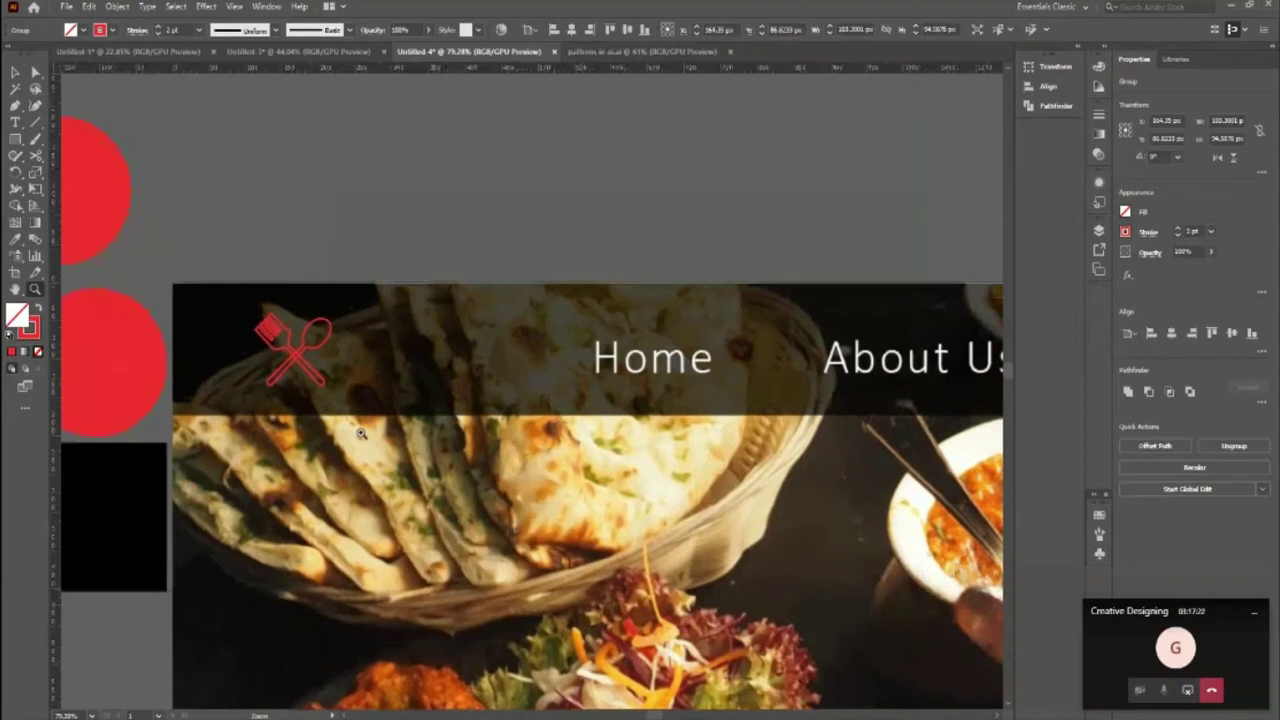
{"action": "left_click", "coordinate": [15, 72]}
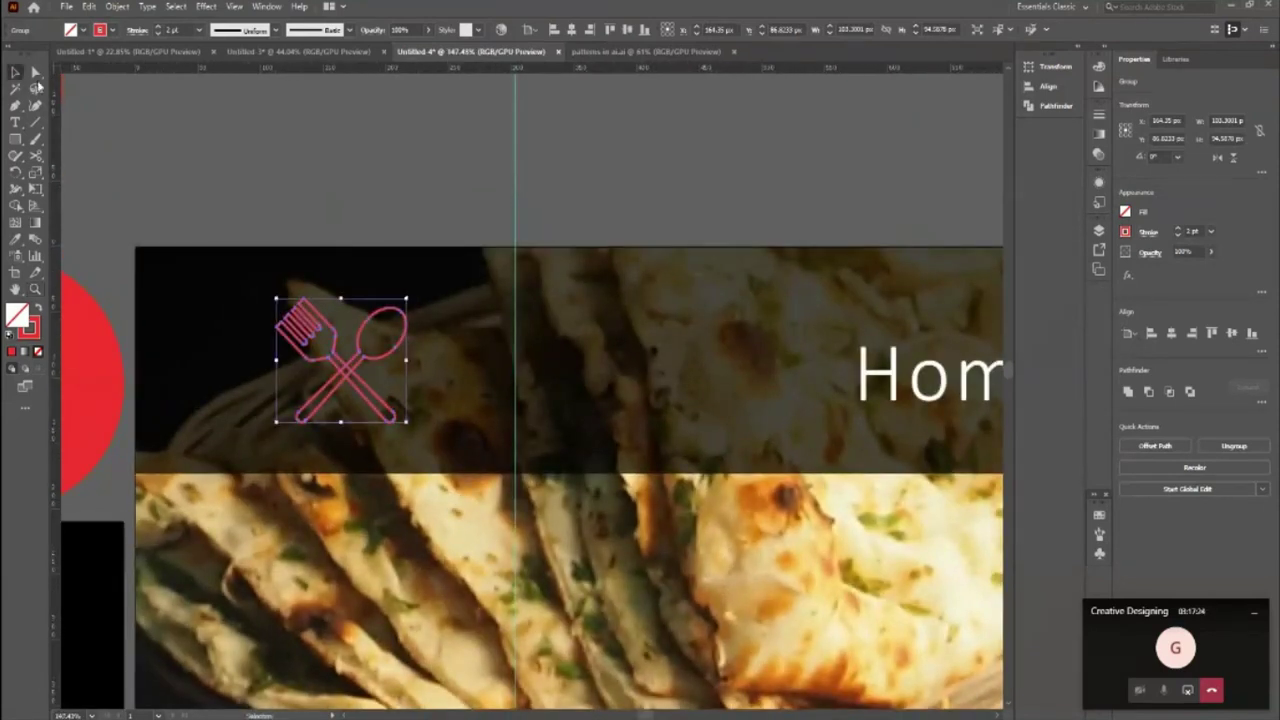
{"action": "left_click", "coordinate": [294, 163]}
Step: Draw a 52 px circle with a solid red fill
{"action": "key", "text": "l"}
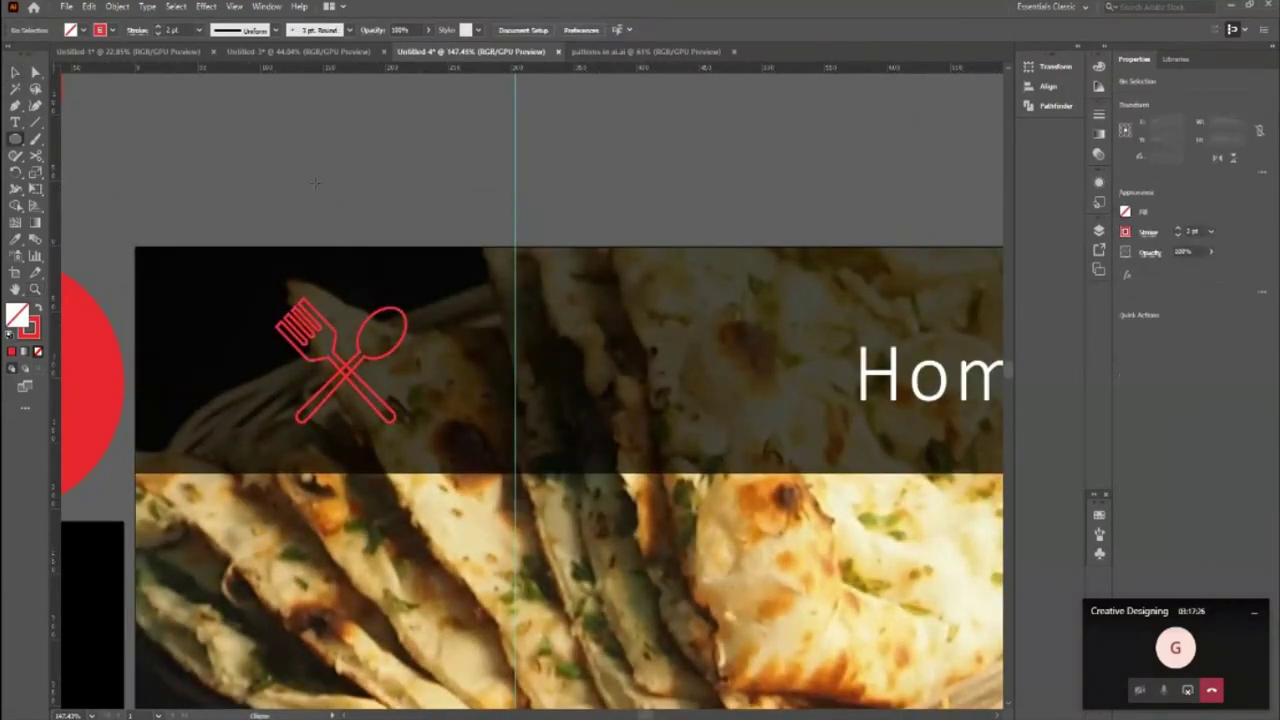
{"action": "left_click_drag", "start_coordinate": [320, 190], "coordinate": [371, 239]}
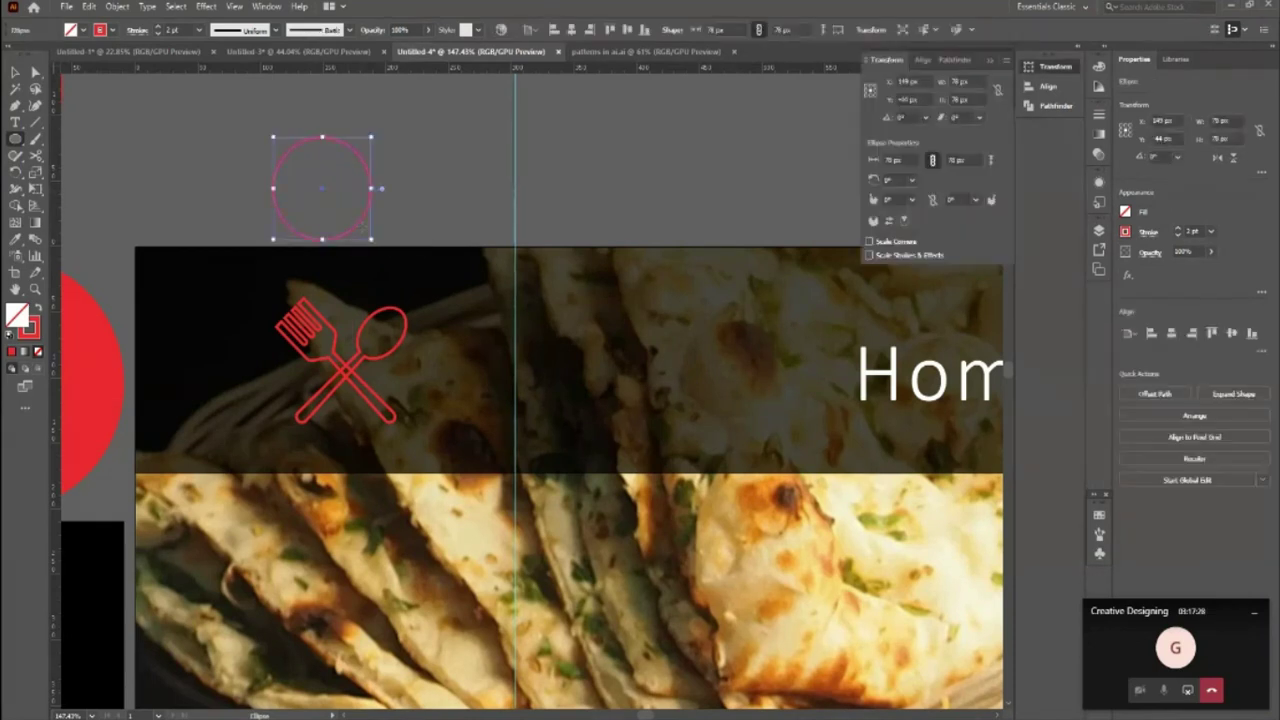
{"action": "left_click", "coordinate": [15, 72]}
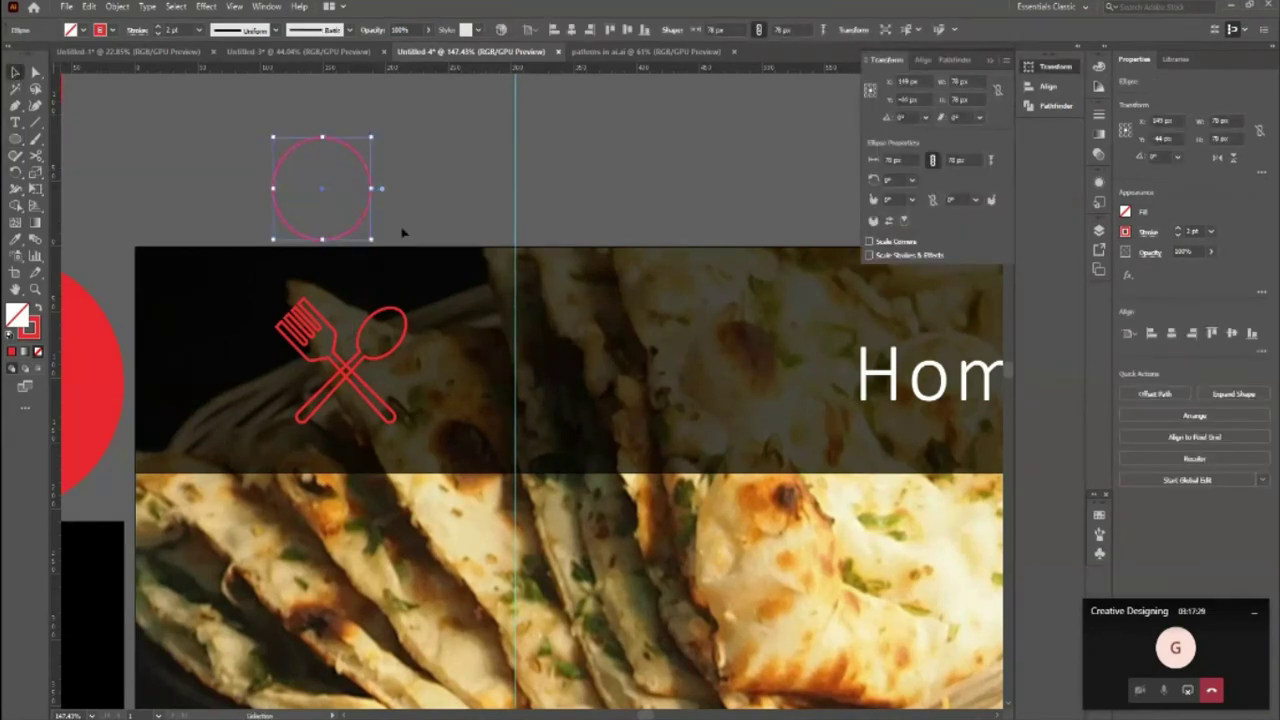
{"action": "left_click_drag", "start_coordinate": [371, 239], "coordinate": [354, 220]}
{"action": "key", "text": "shift+x"}
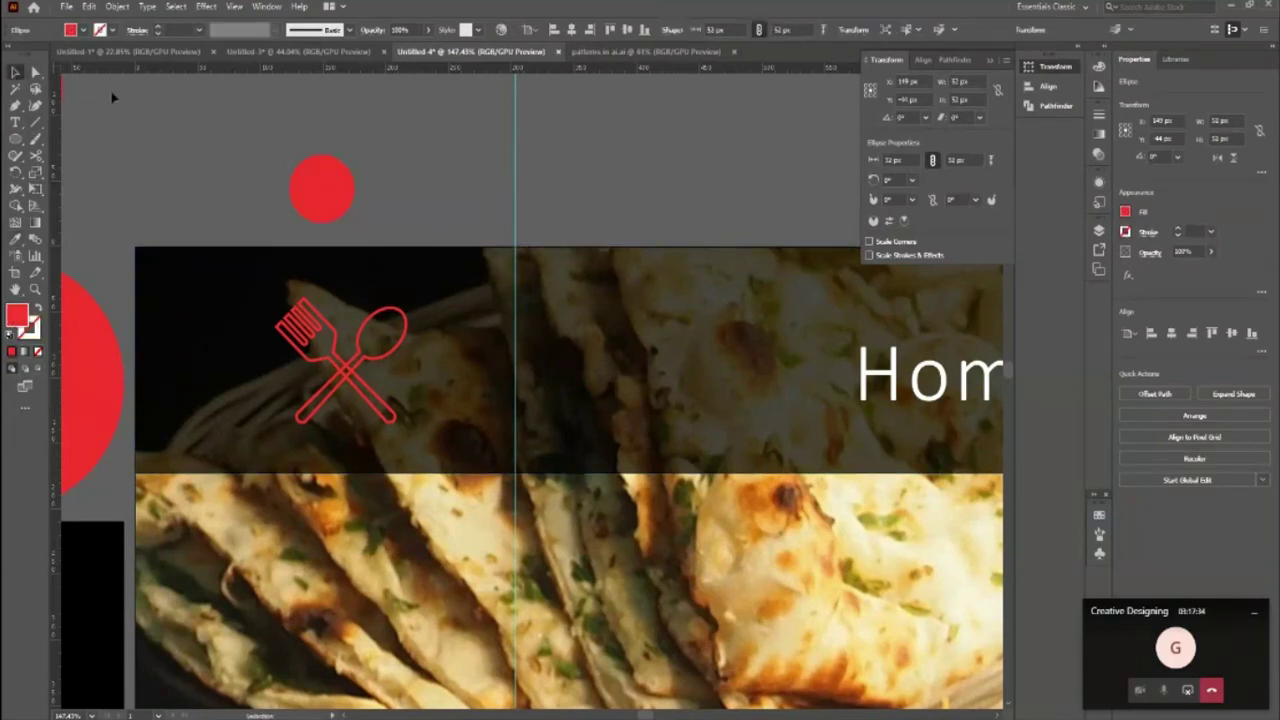
Step: Place the fork-and-spoon icon in front of the red circle with a white stroke
{"action": "left_click", "coordinate": [113, 97]}
{"action": "left_click_drag", "start_coordinate": [373, 354], "coordinate": [358, 202]}
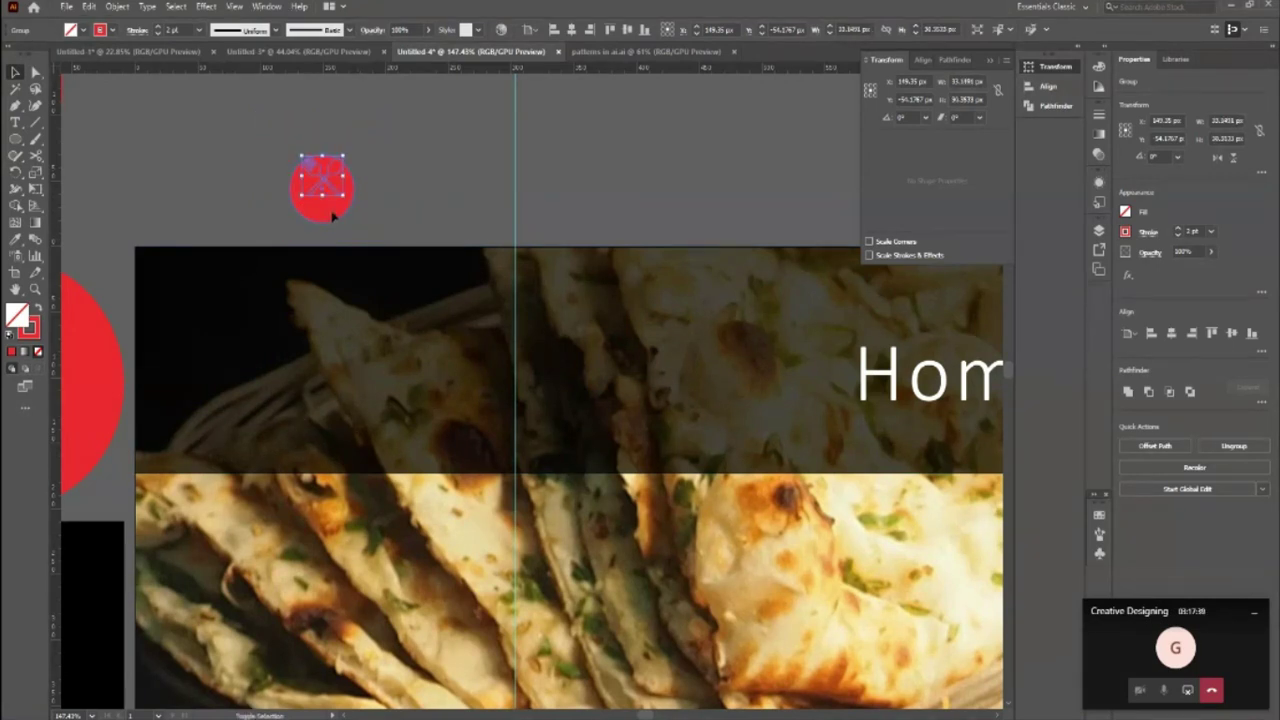
{"action": "key", "text": "Delete"}
{"action": "left_click", "coordinate": [333, 217]}
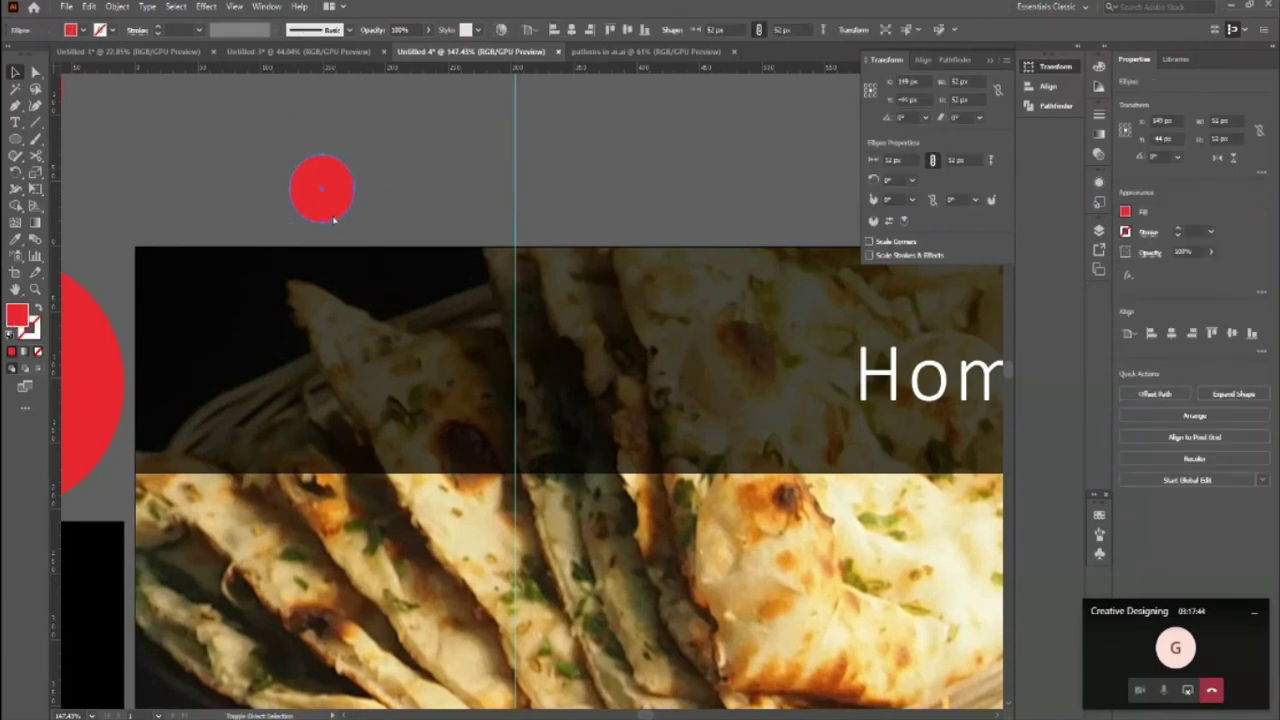
{"action": "key", "text": "ctrl+z"}
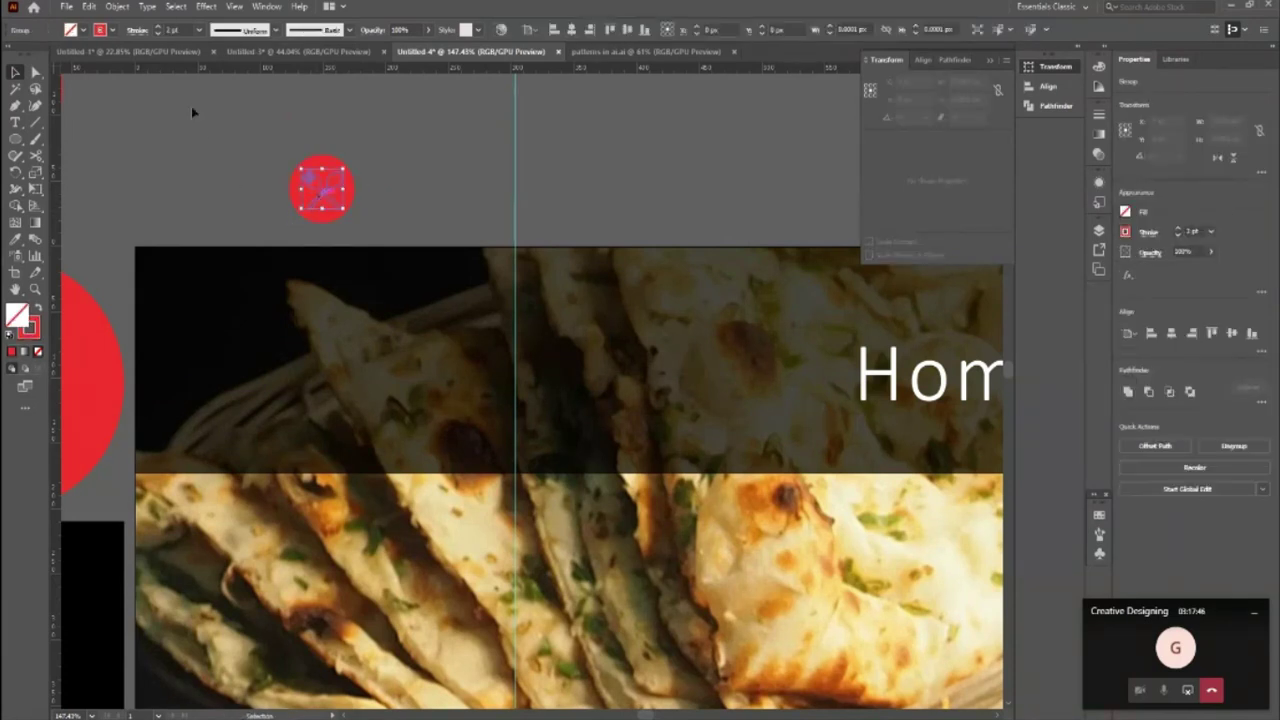
{"action": "left_click", "coordinate": [114, 30]}
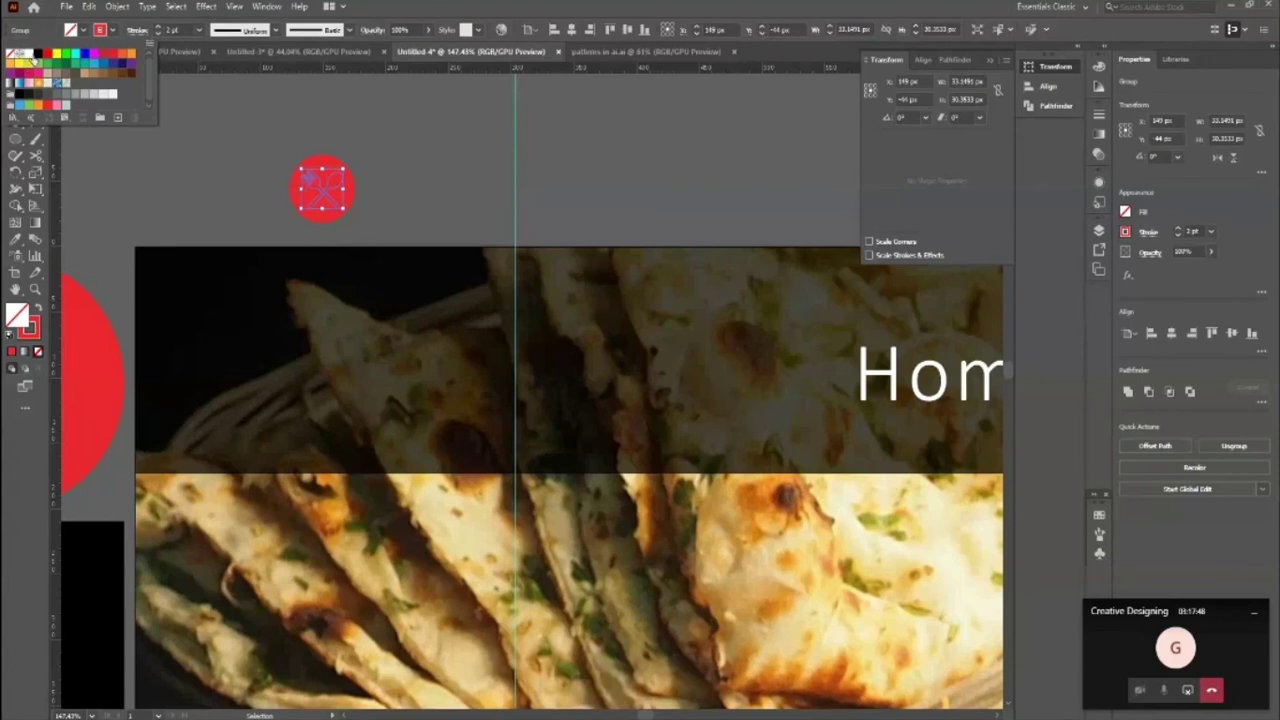
{"action": "left_click", "coordinate": [26, 53]}
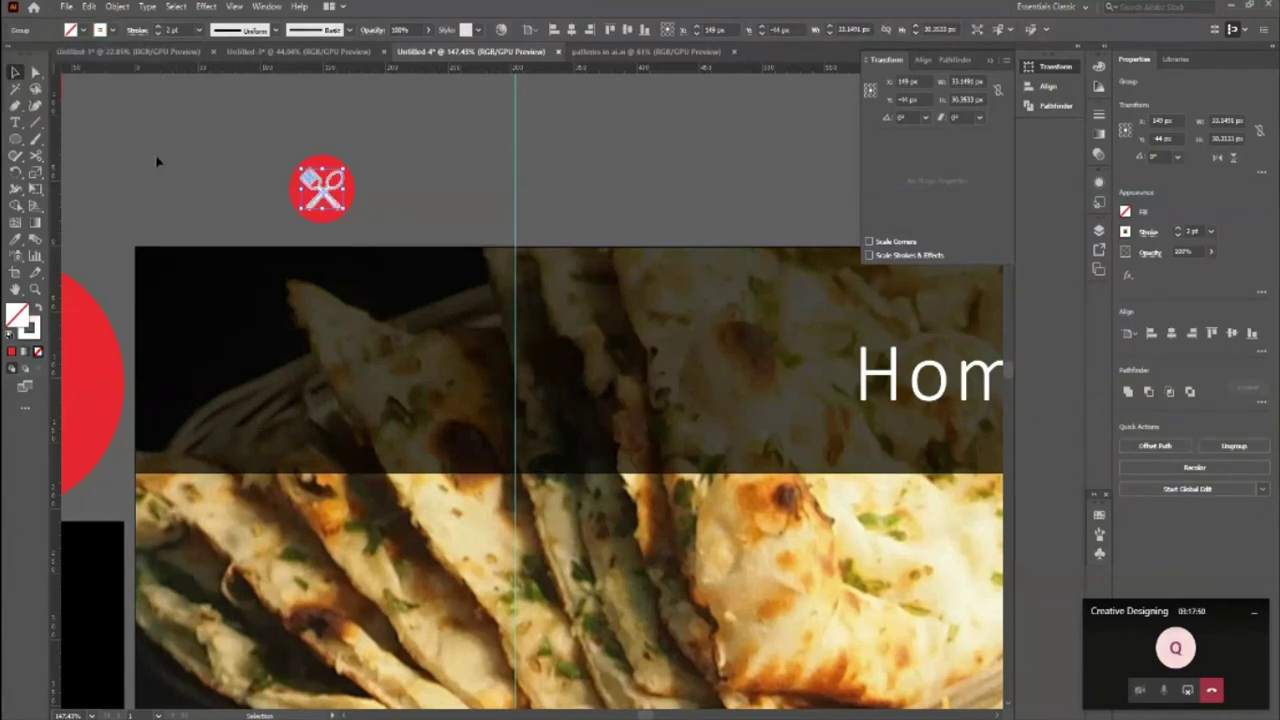
Step: Move the red badge with its white fork and spoon to the header bar's left end
{"action": "key", "text": "ctrl+plus"}
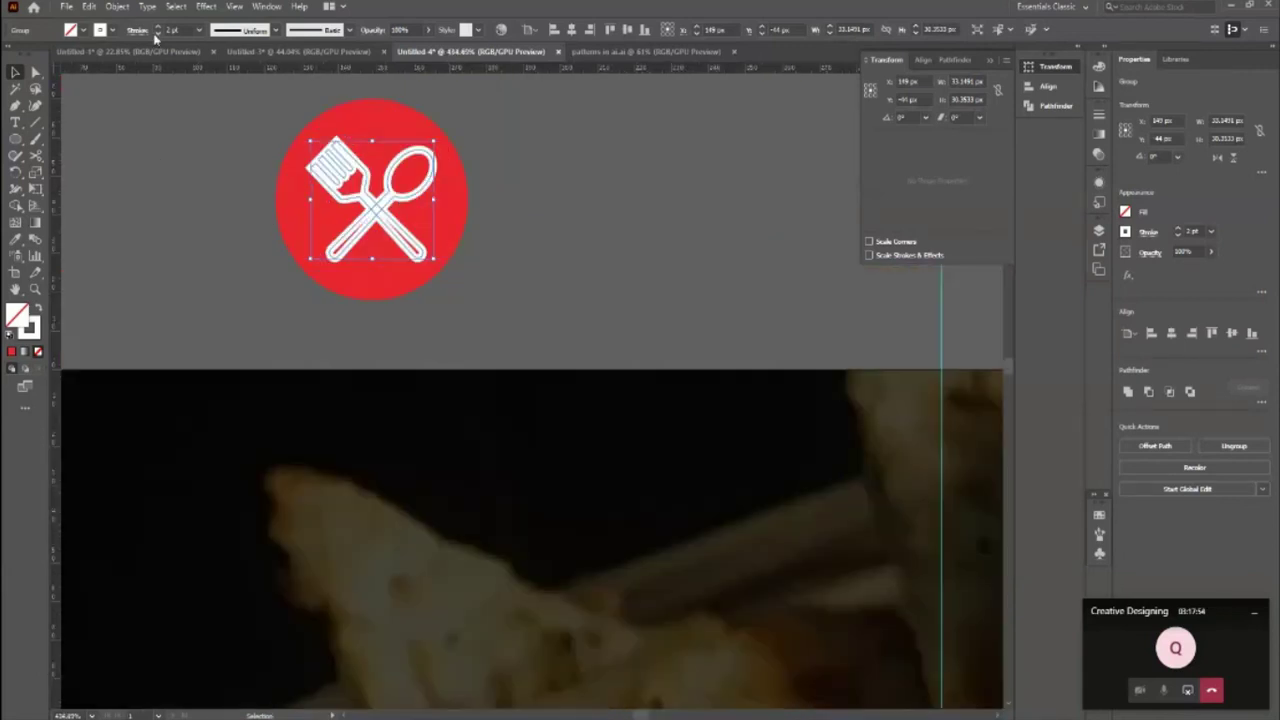
{"action": "mouse_move", "coordinate": [186, 157]}
{"action": "left_mouse_down"}
{"action": "mouse_move", "coordinate": [495, 317]}
{"action": "mouse_move", "coordinate": [475, 248]}
{"action": "mouse_move", "coordinate": [409, 234]}
{"action": "left_mouse_up"}
{"action": "key", "text": "z"}
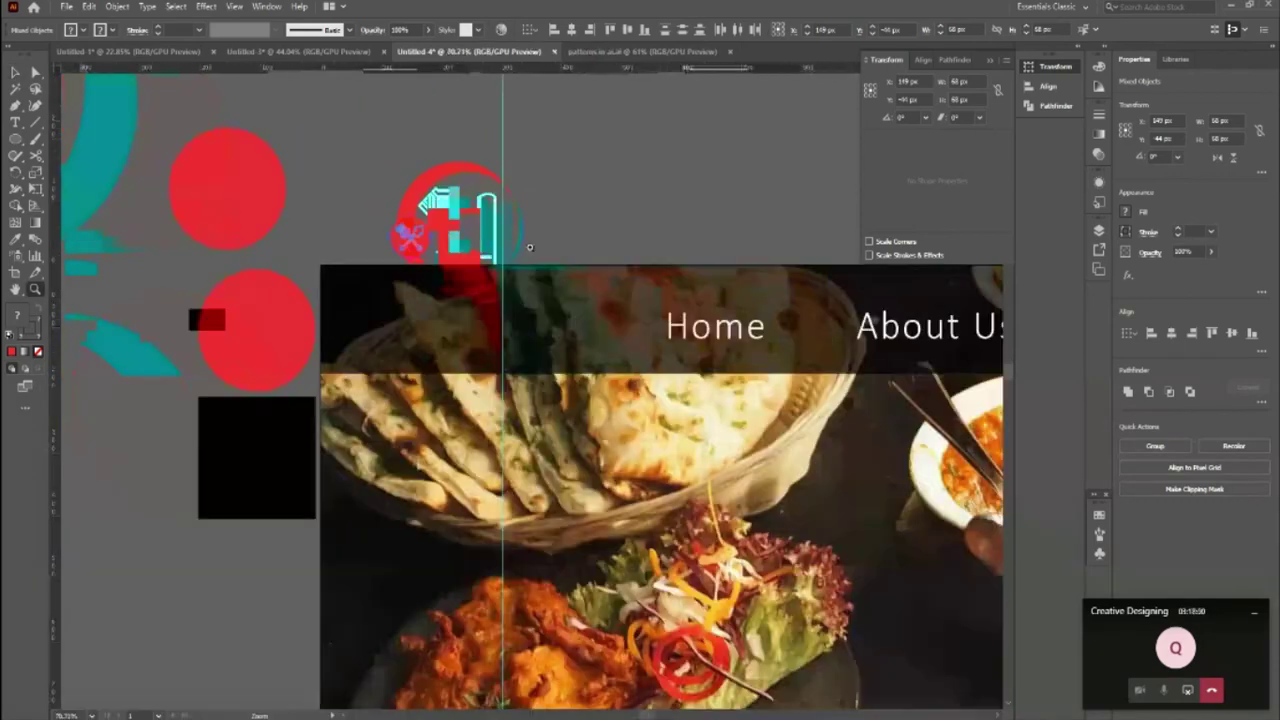
{"action": "left_click", "coordinate": [13, 74]}
{"action": "left_click", "coordinate": [400, 263]}
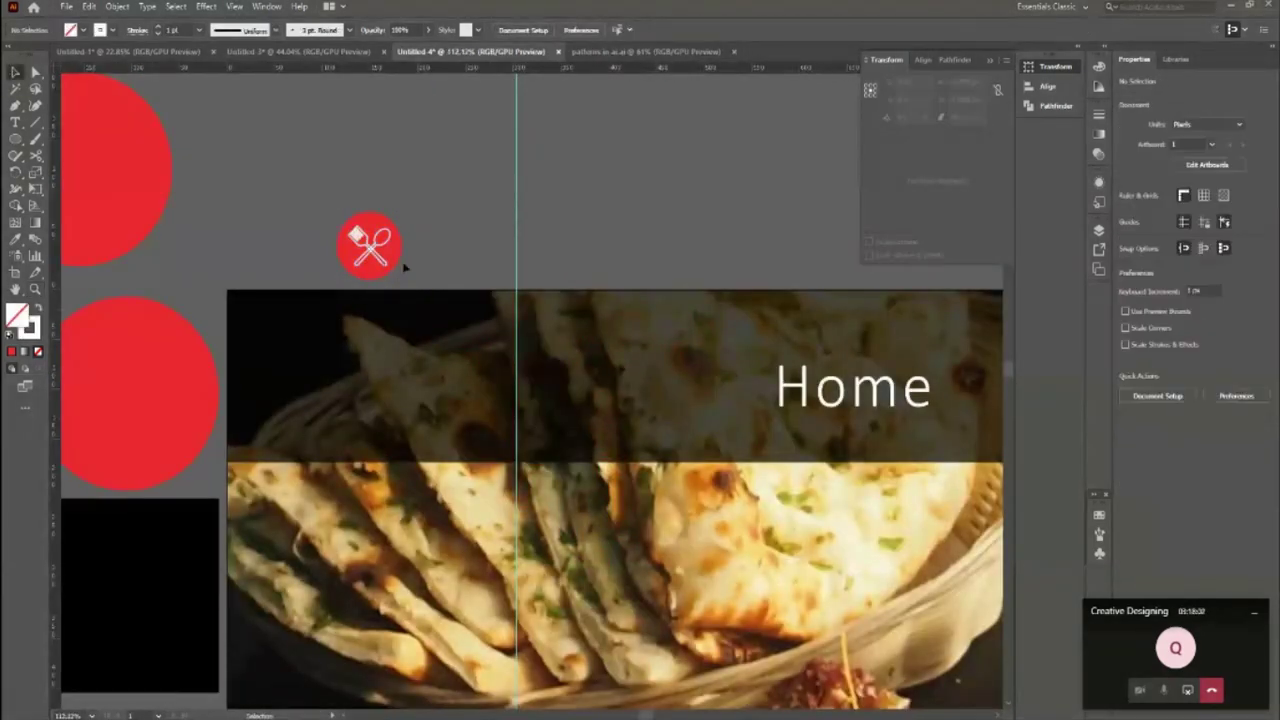
{"action": "mouse_move", "coordinate": [366, 244]}
{"action": "left_mouse_down"}
{"action": "mouse_move", "coordinate": [363, 377]}
{"action": "mouse_move", "coordinate": [435, 440]}
{"action": "left_mouse_up"}
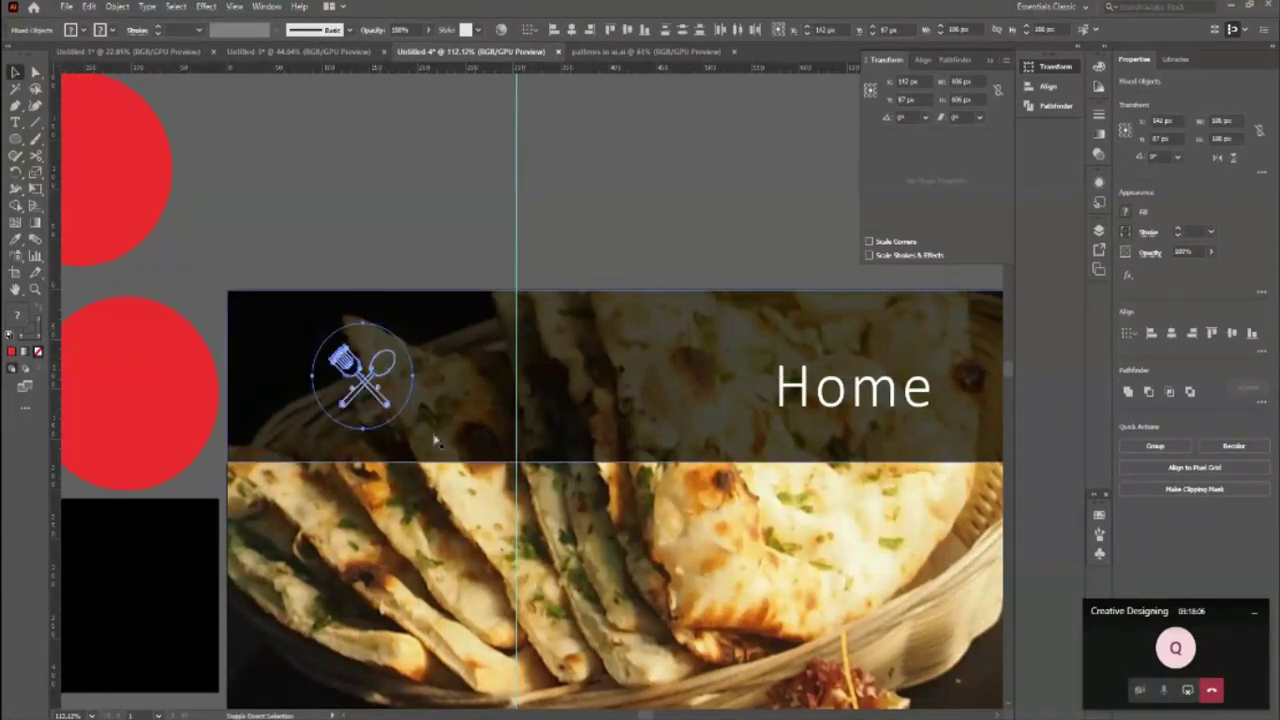
{"action": "left_click", "coordinate": [409, 231]}
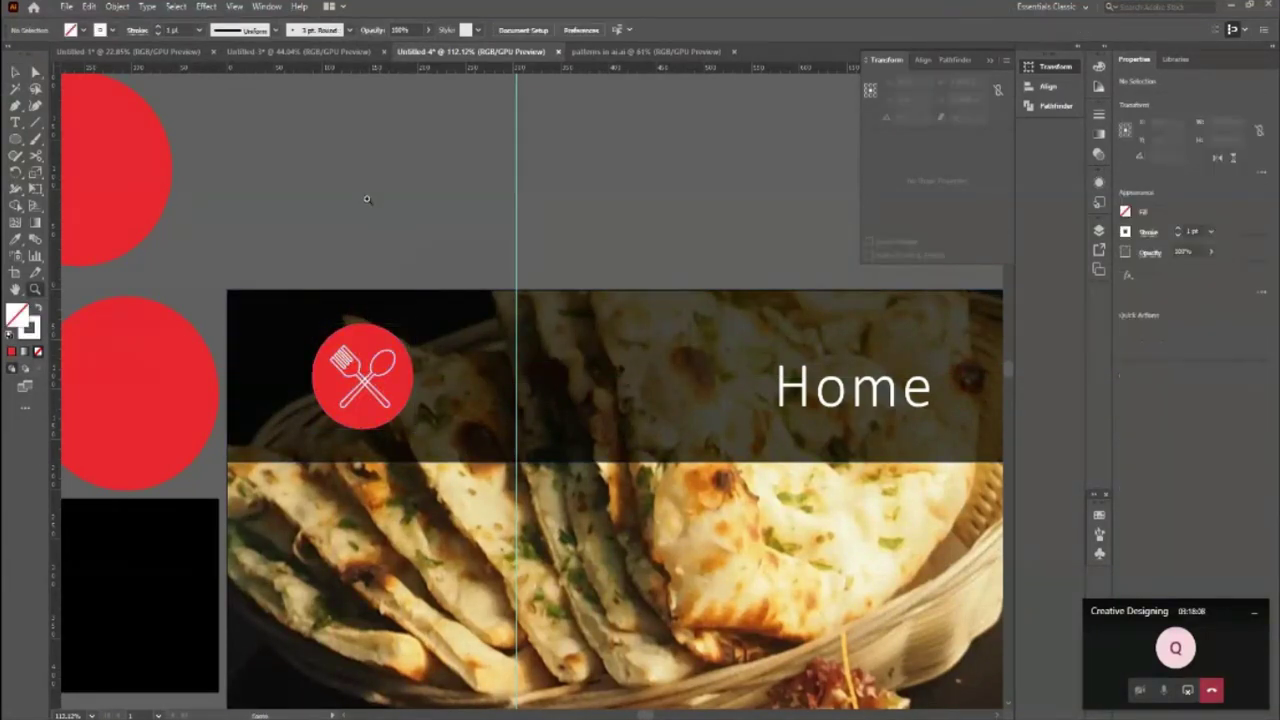
Step: Nudge the red circle badge right to line up with the vertical guide
{"action": "key", "text": "v"}
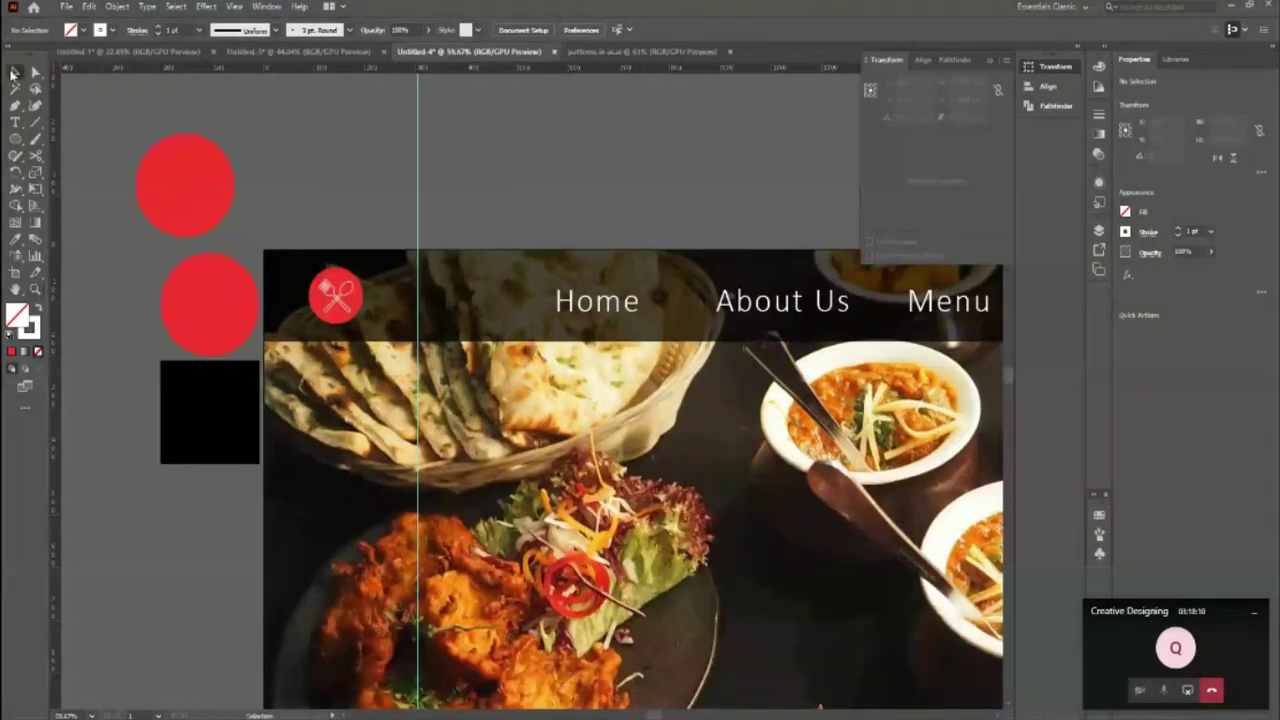
{"action": "left_click", "coordinate": [330, 290]}
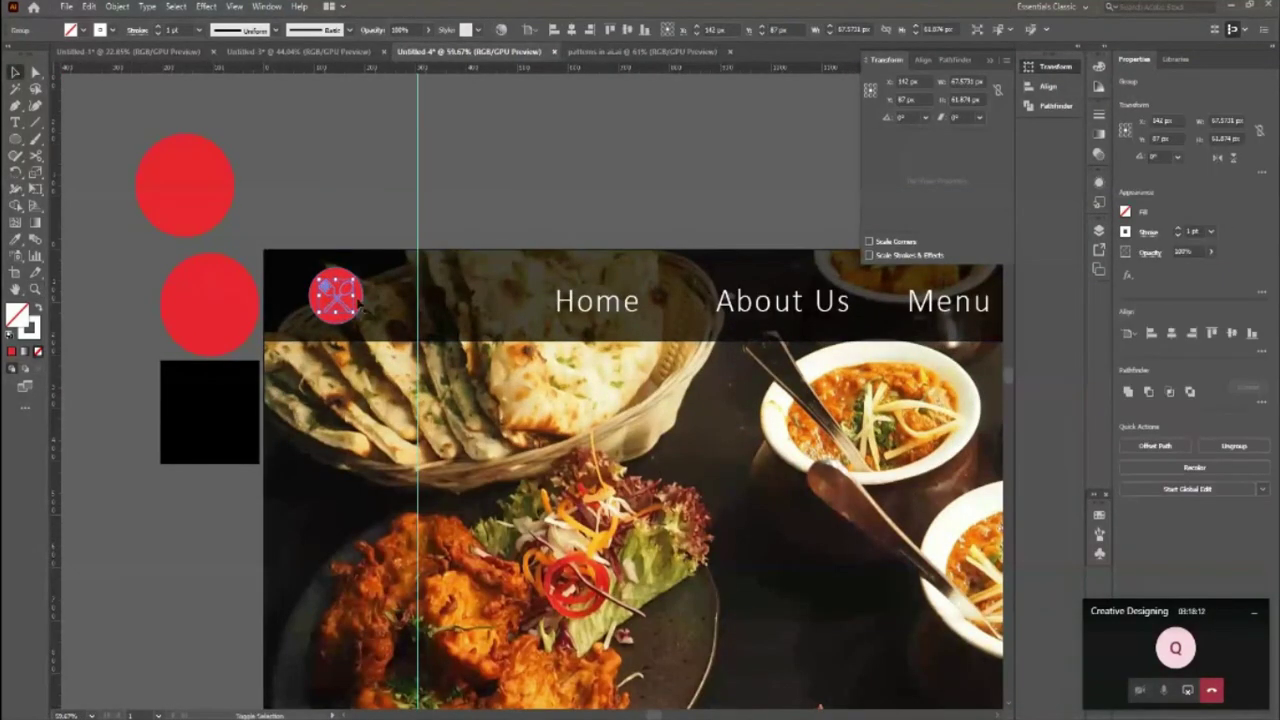
{"action": "left_click", "coordinate": [360, 206]}
{"action": "left_click", "coordinate": [345, 310]}
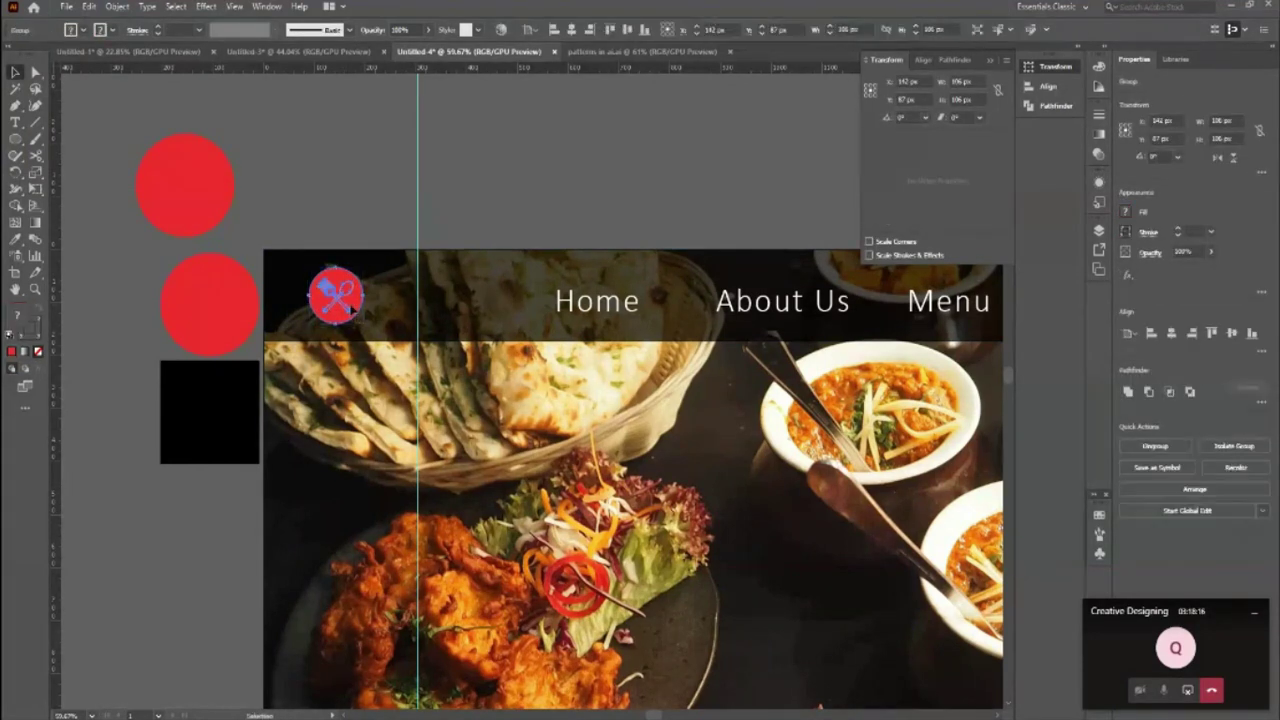
{"action": "left_click_drag", "start_coordinate": [337, 308], "coordinate": [352, 308]}
{"action": "key", "text": "shift+Right"}
{"action": "key", "text": "shift+Right"}
{"action": "key", "text": "shift+Right"}
{"action": "key", "text": "shift+Right"}
{"action": "key", "text": "shift+Right"}
{"action": "key", "text": "shift+Right"}
{"action": "key", "text": "shift+Right"}
{"action": "key", "text": "shift+Right"}
{"action": "left_click", "coordinate": [337, 206]}
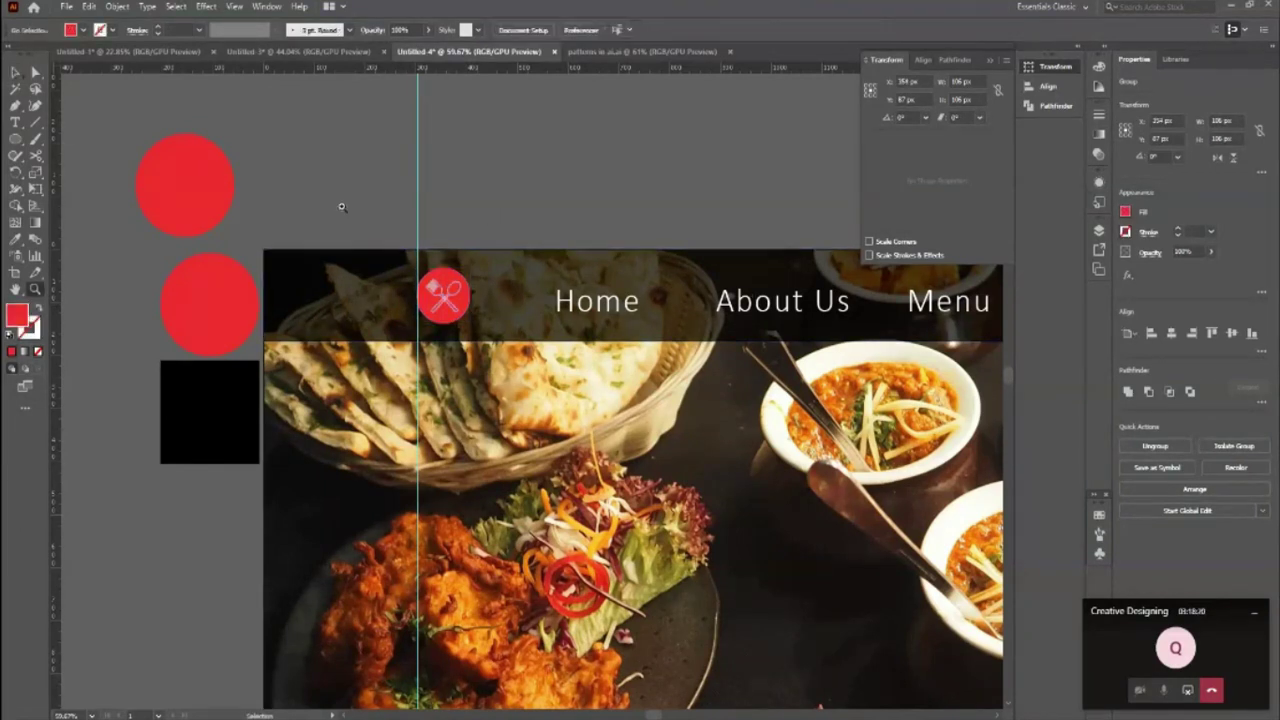
{"action": "scroll", "coordinate": [337, 206], "scroll_direction": "down", "scroll_amount": 5}
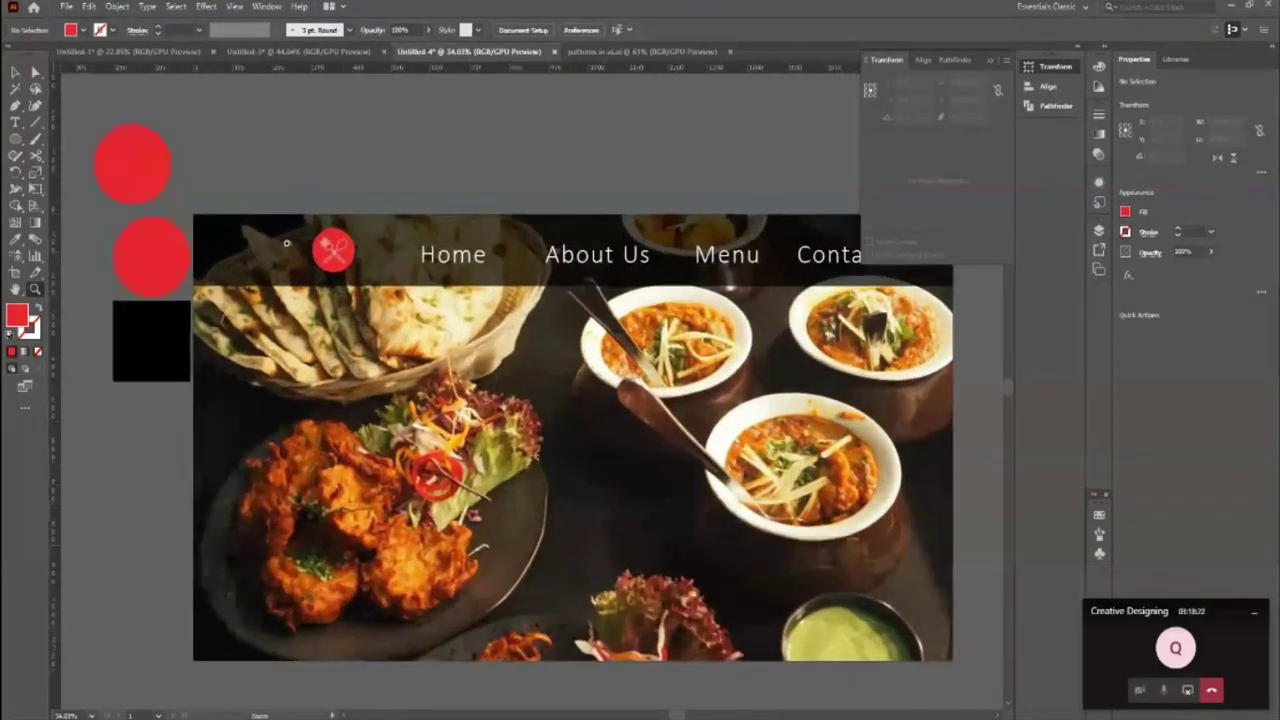
{"action": "scroll", "coordinate": [220, 204], "scroll_direction": "up", "scroll_amount": 2}
Step: Shift the nav link text left, closer to the red badge
{"action": "left_click", "coordinate": [17, 74]}
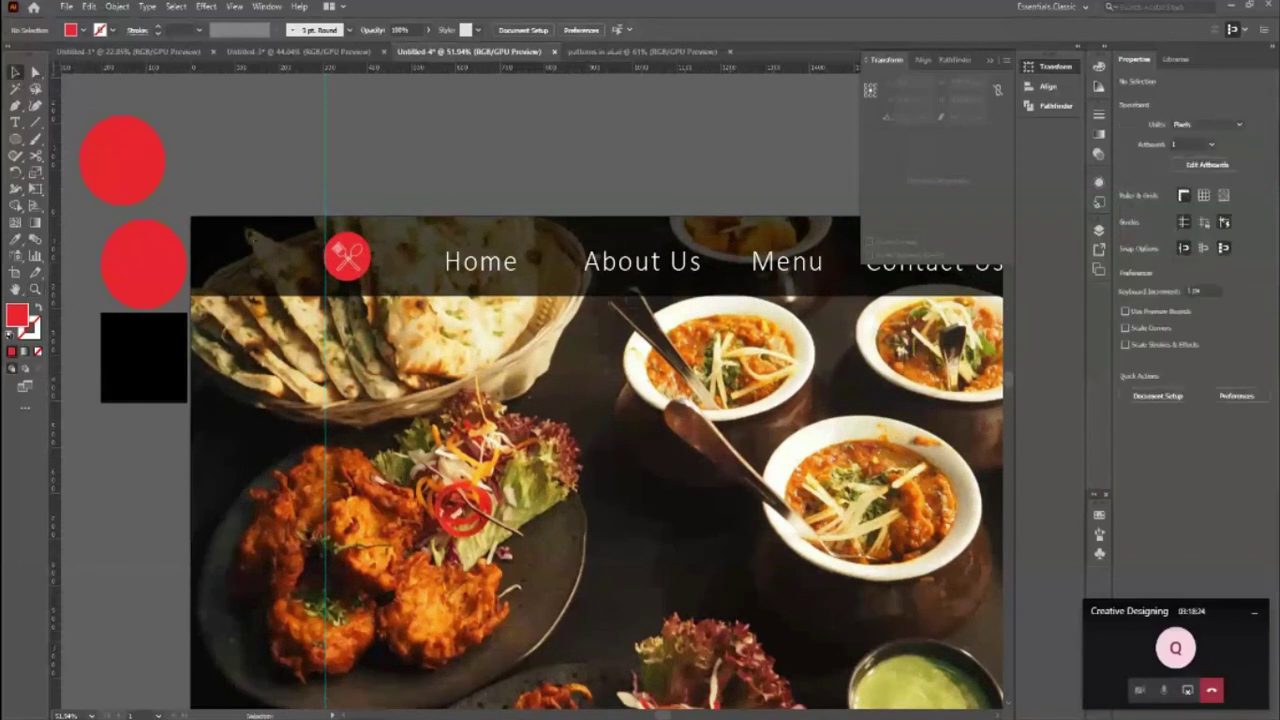
{"action": "left_click_drag", "start_coordinate": [345, 258], "coordinate": [345, 258]}
{"action": "key", "text": "shift+Left"}
{"action": "key", "text": "shift+Left"}
{"action": "key", "text": "shift+Left"}
{"action": "key", "text": "shift+Left"}
{"action": "key", "text": "shift+Left"}
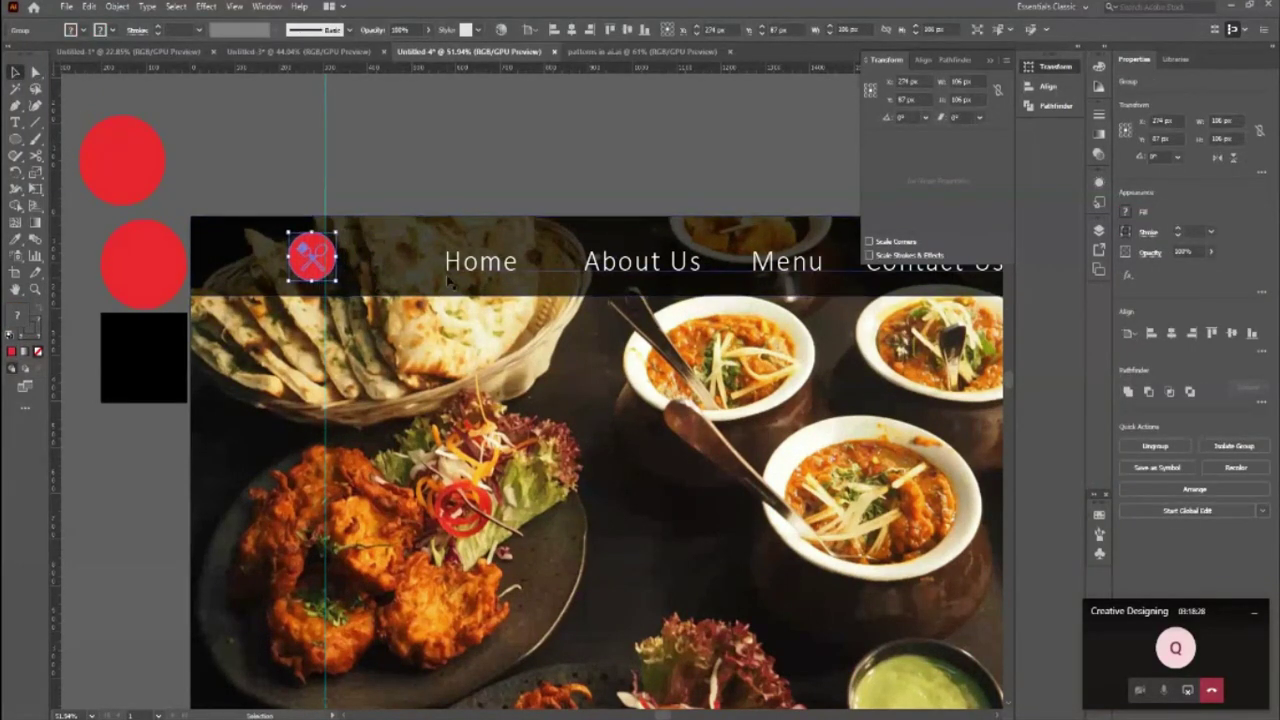
{"action": "left_click", "coordinate": [447, 272]}
{"action": "key", "text": "shift+Left"}
{"action": "key", "text": "shift+Left"}
{"action": "key", "text": "shift+Left"}
{"action": "key", "text": "shift+Left"}
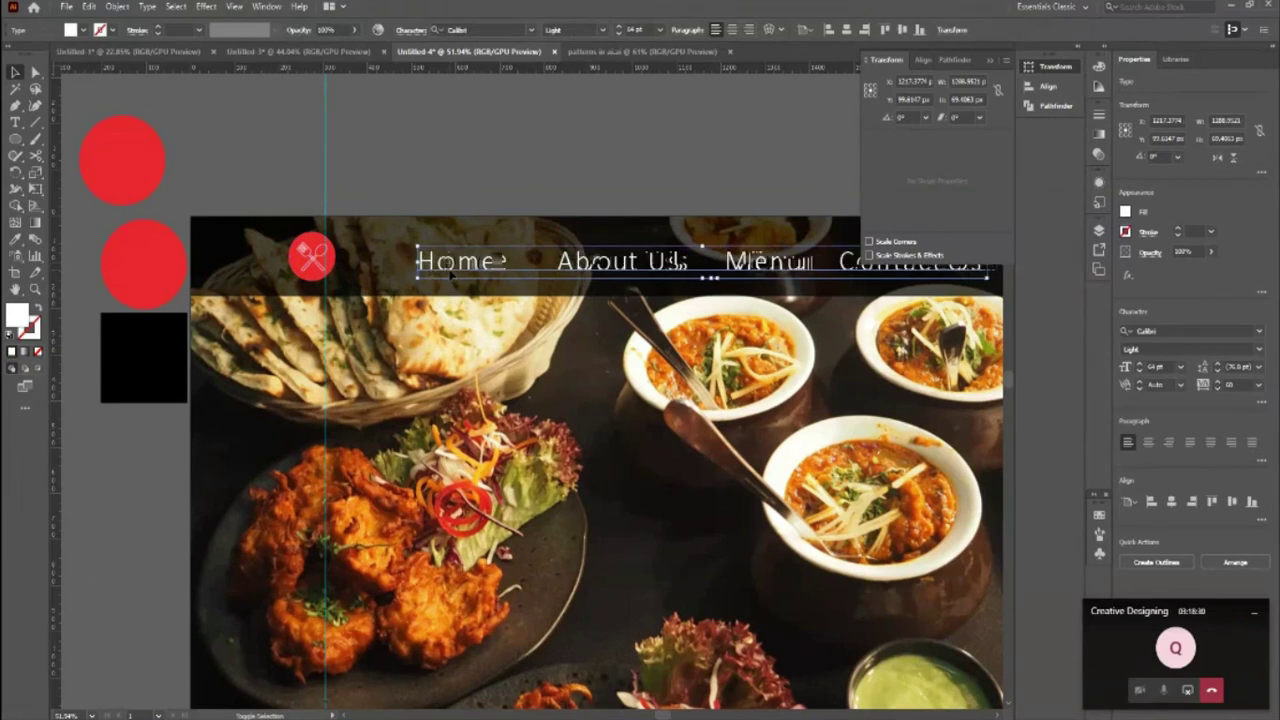
{"action": "left_click", "coordinate": [434, 137]}
{"action": "scroll", "coordinate": [400, 105], "scroll_direction": "down", "scroll_amount": 2}
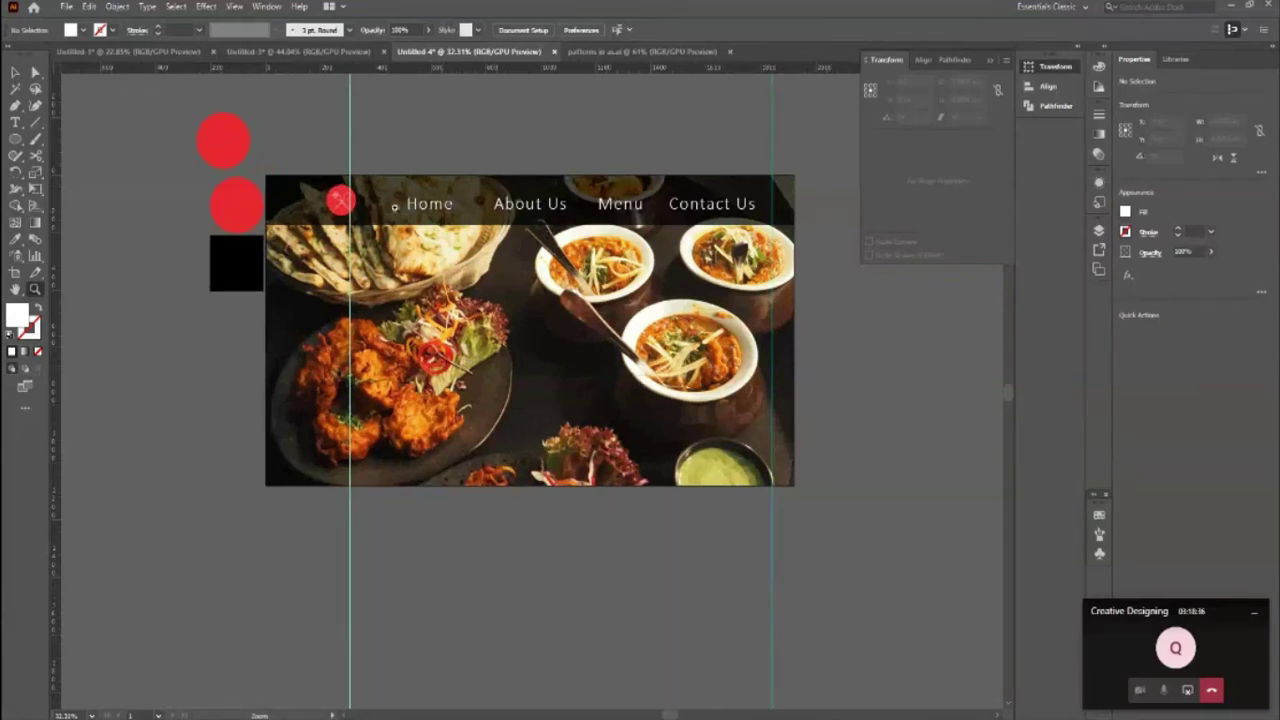
{"action": "left_click", "coordinate": [15, 72]}
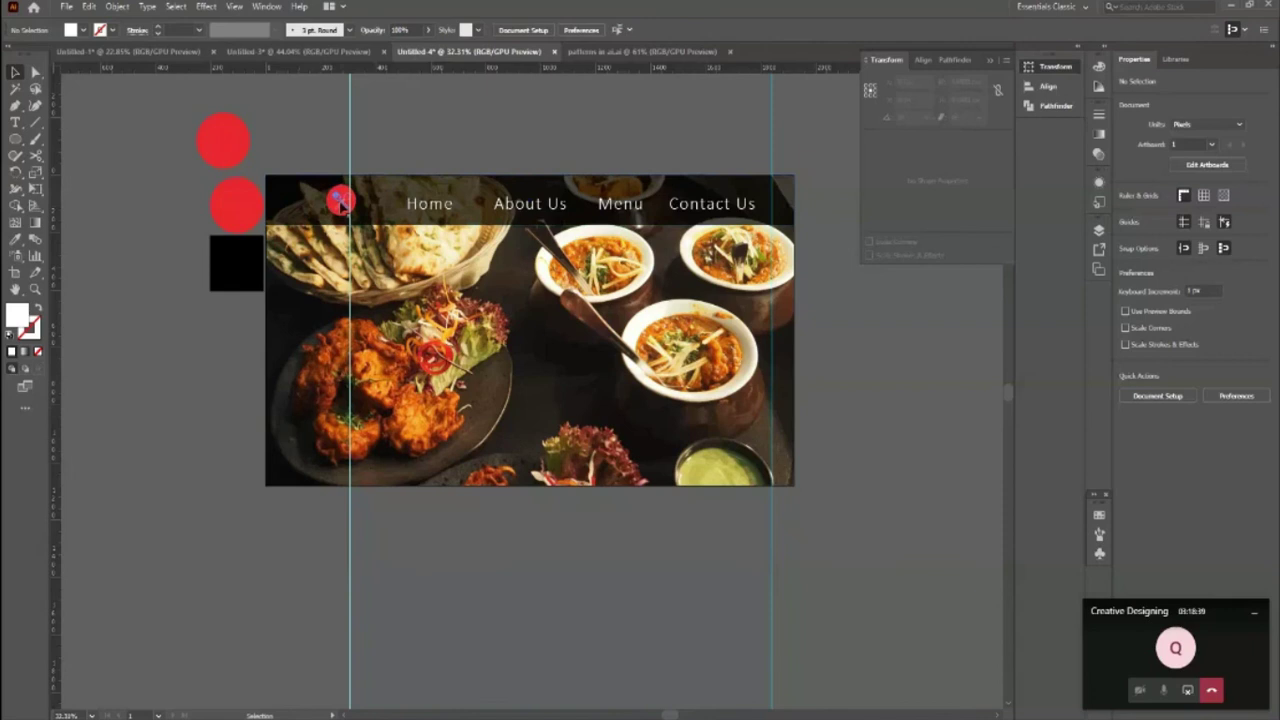
{"action": "scroll", "coordinate": [320, 530], "scroll_direction": "down", "scroll_amount": 1}
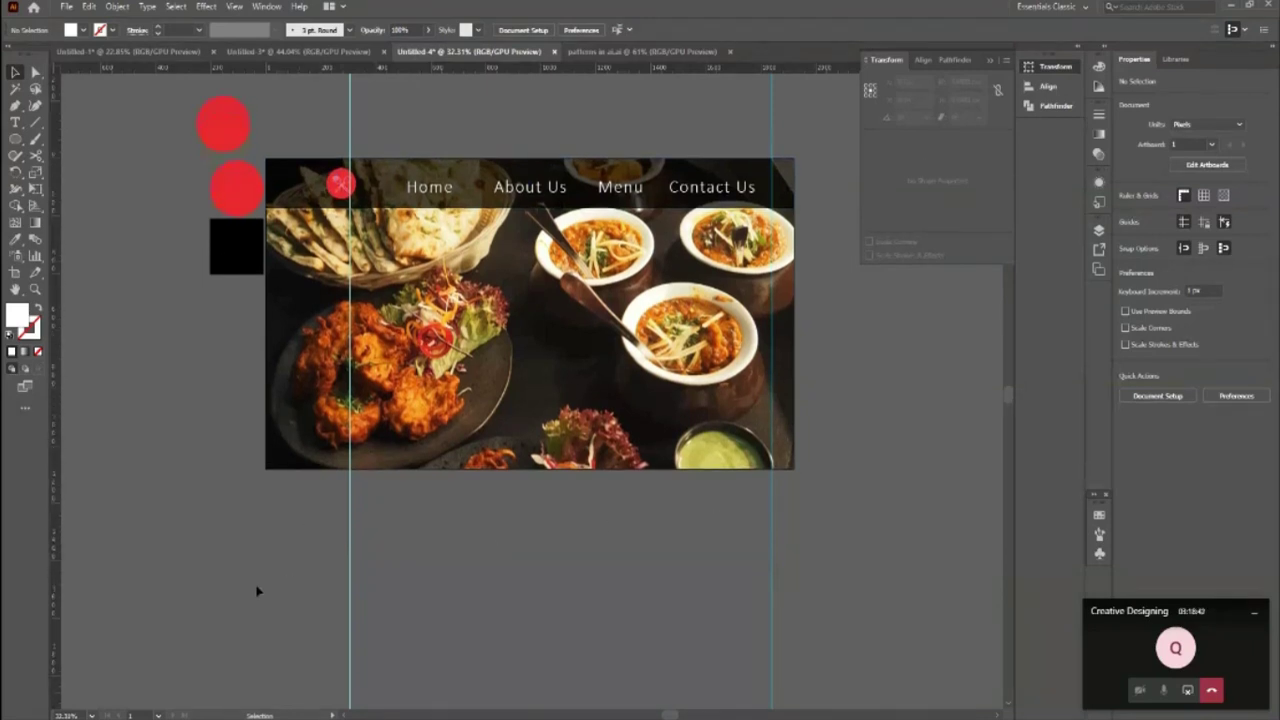
Step: Delete the vertical guides and type a large 'Special Deal' headline across the food photo
{"action": "left_click", "coordinate": [771, 617]}
{"action": "key", "text": "Delete"}
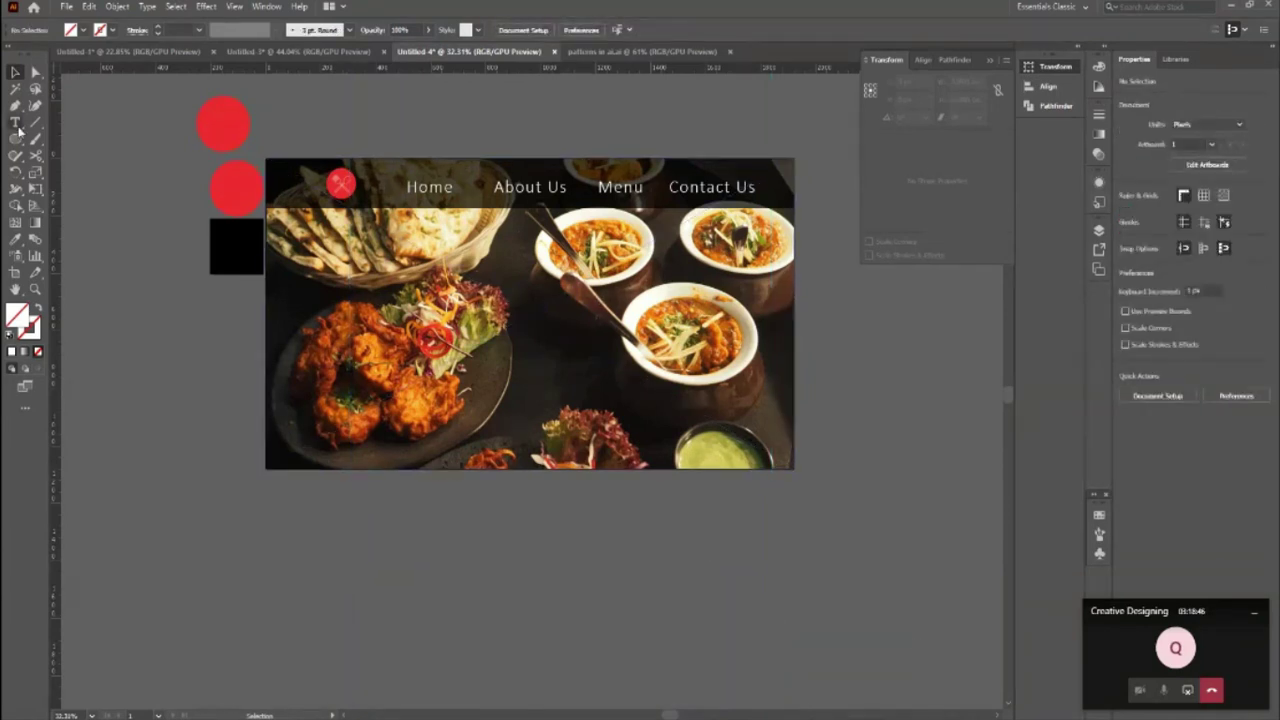
{"action": "left_click", "coordinate": [16, 123]}
{"action": "left_click", "coordinate": [476, 290]}
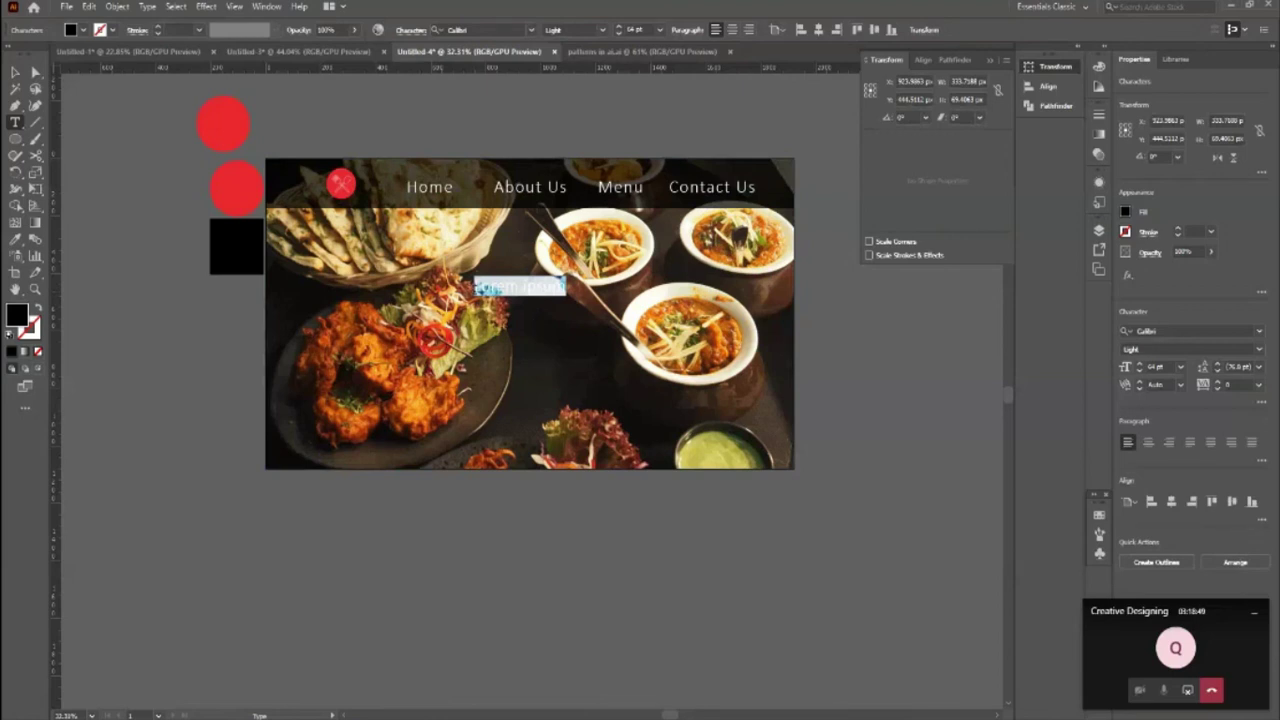
{"action": "type", "text": "Special Dishes"}
{"action": "left_click", "coordinate": [15, 72]}
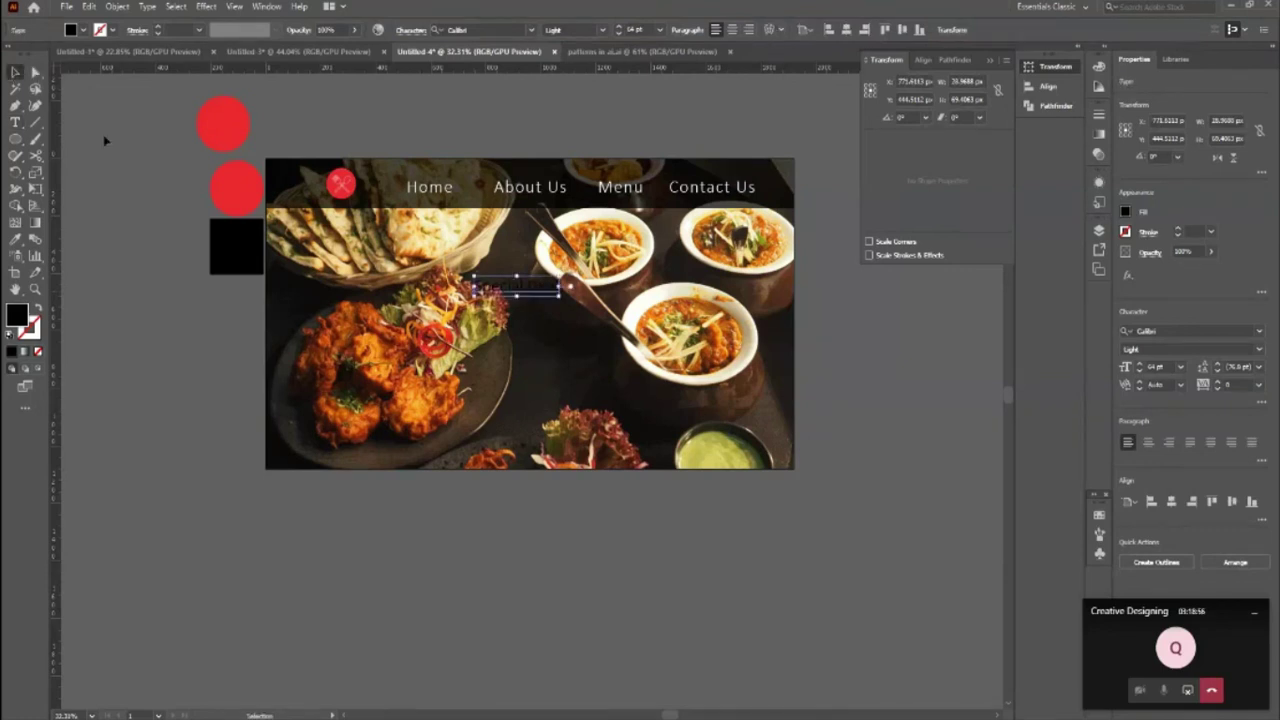
{"action": "left_click_drag", "start_coordinate": [562, 296], "coordinate": [750, 425]}
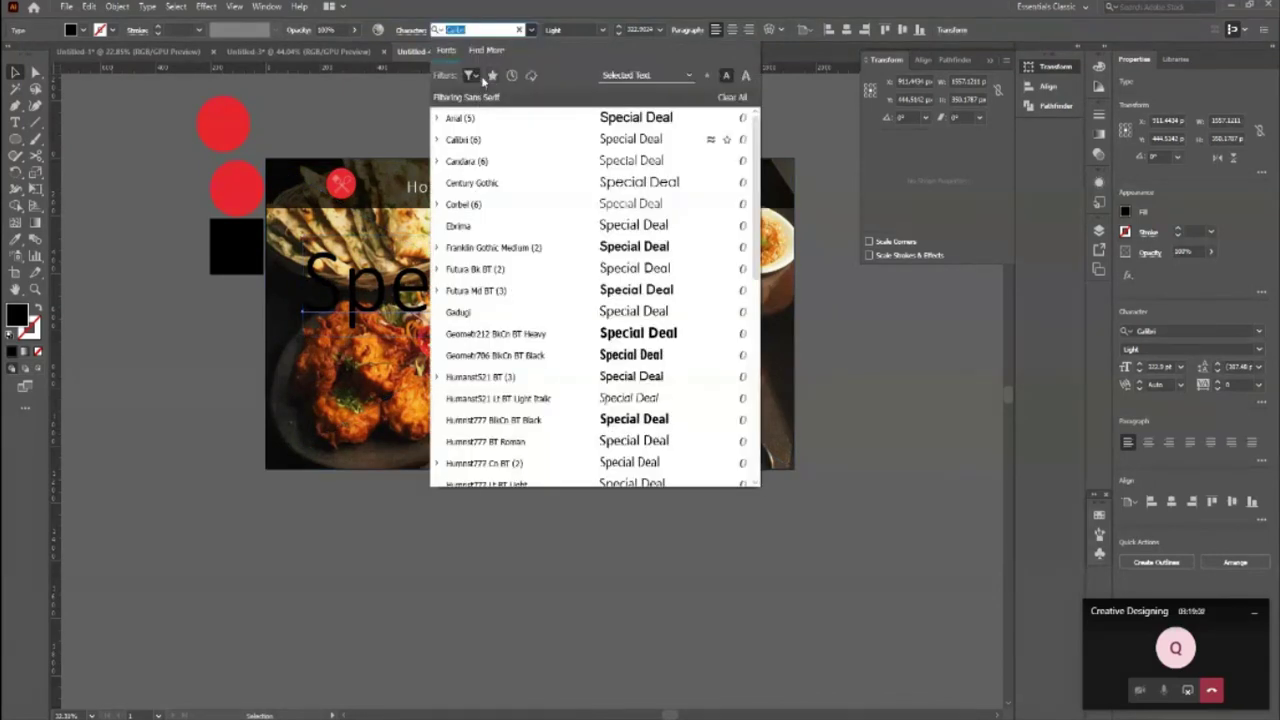
Step: Make the headline white Bodoni Bd BT, scaled to about half size and nudged slightly left
{"action": "left_click", "coordinate": [474, 76]}
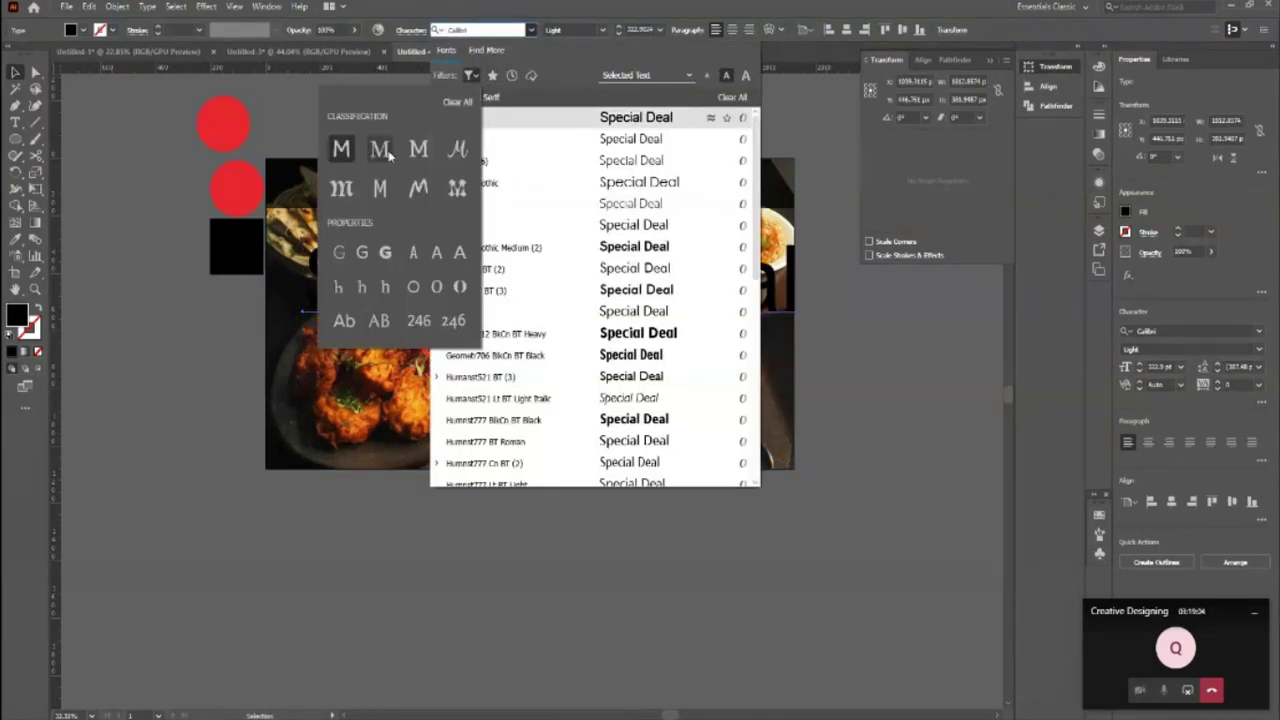
{"action": "left_click", "coordinate": [387, 150]}
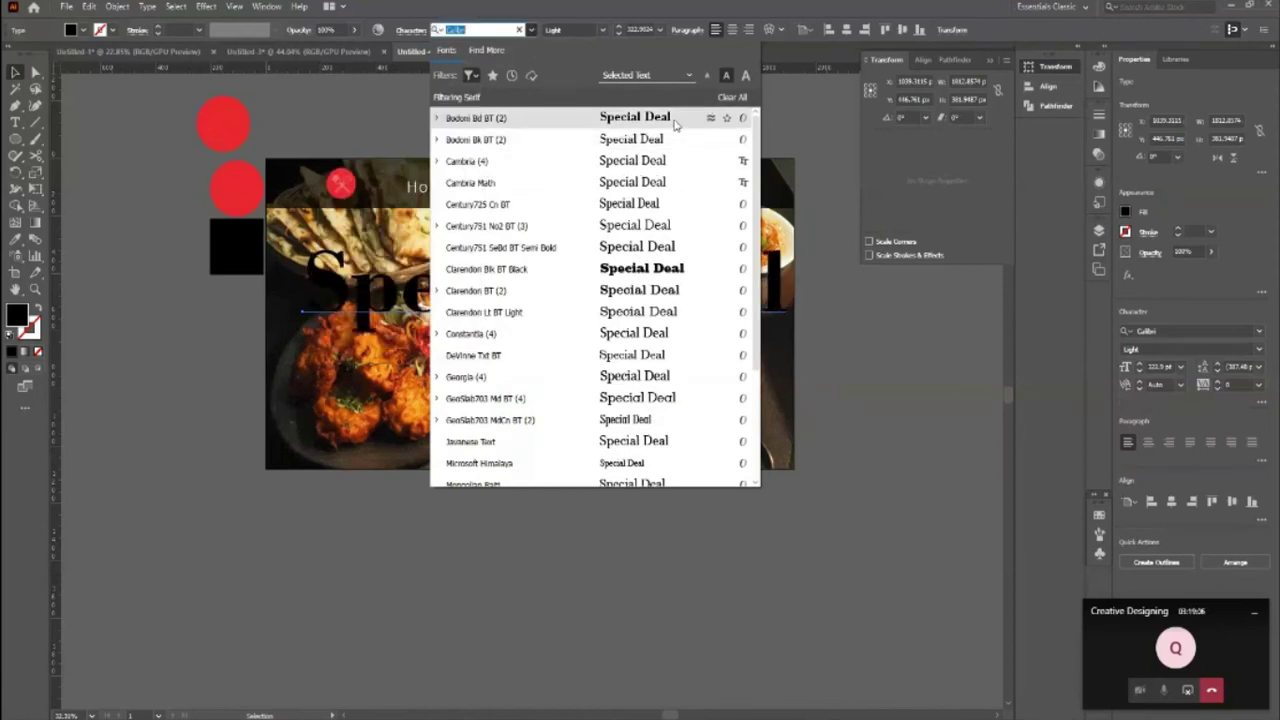
{"action": "left_click", "coordinate": [640, 118]}
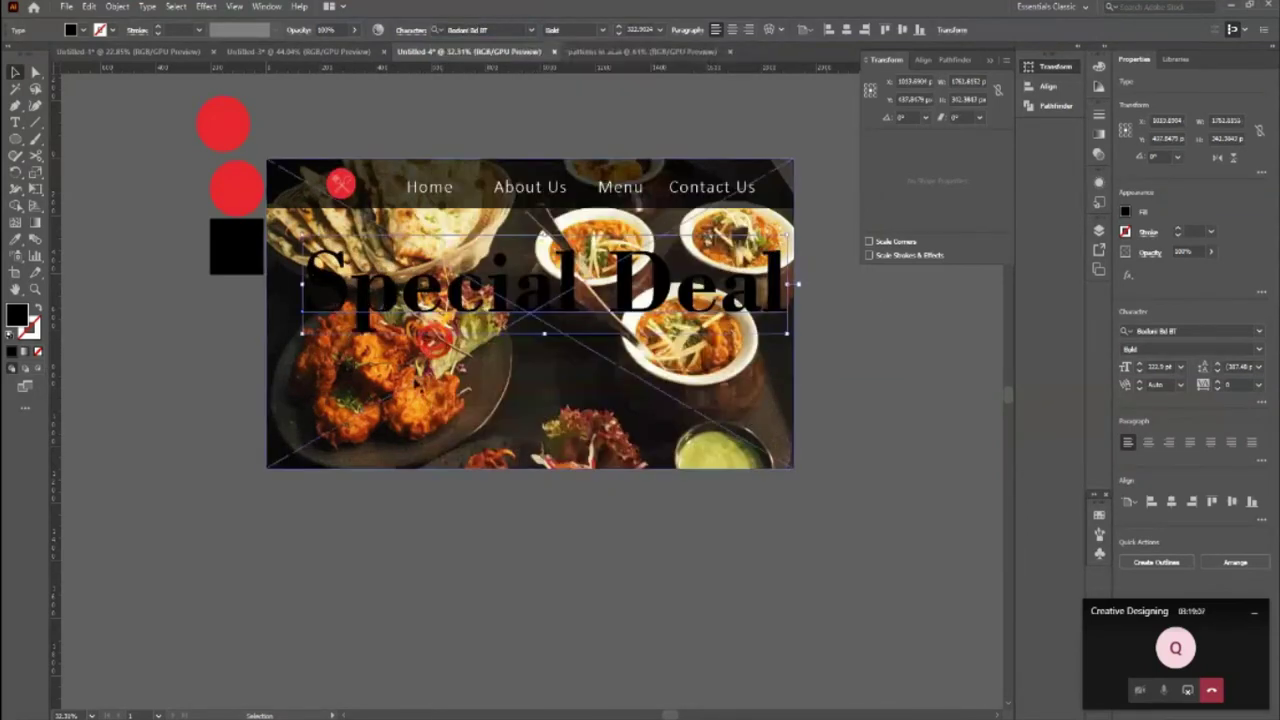
{"action": "left_click", "coordinate": [112, 31]}
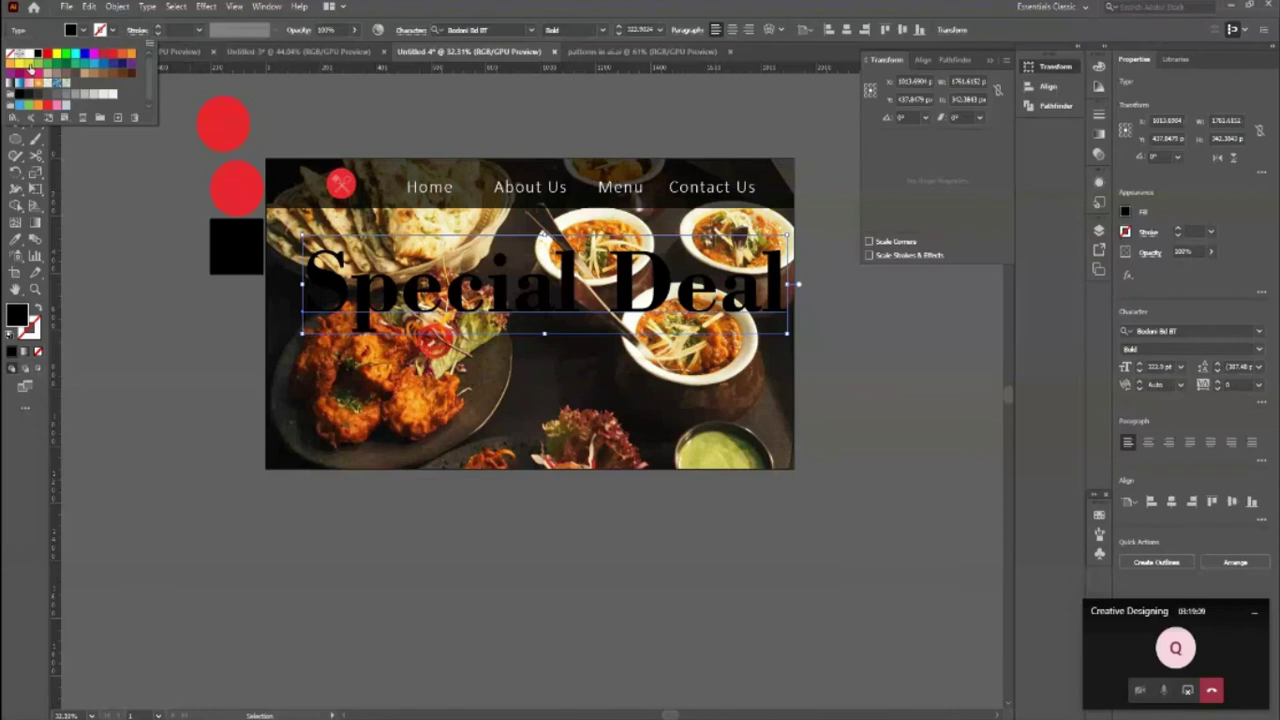
{"action": "left_click", "coordinate": [30, 65]}
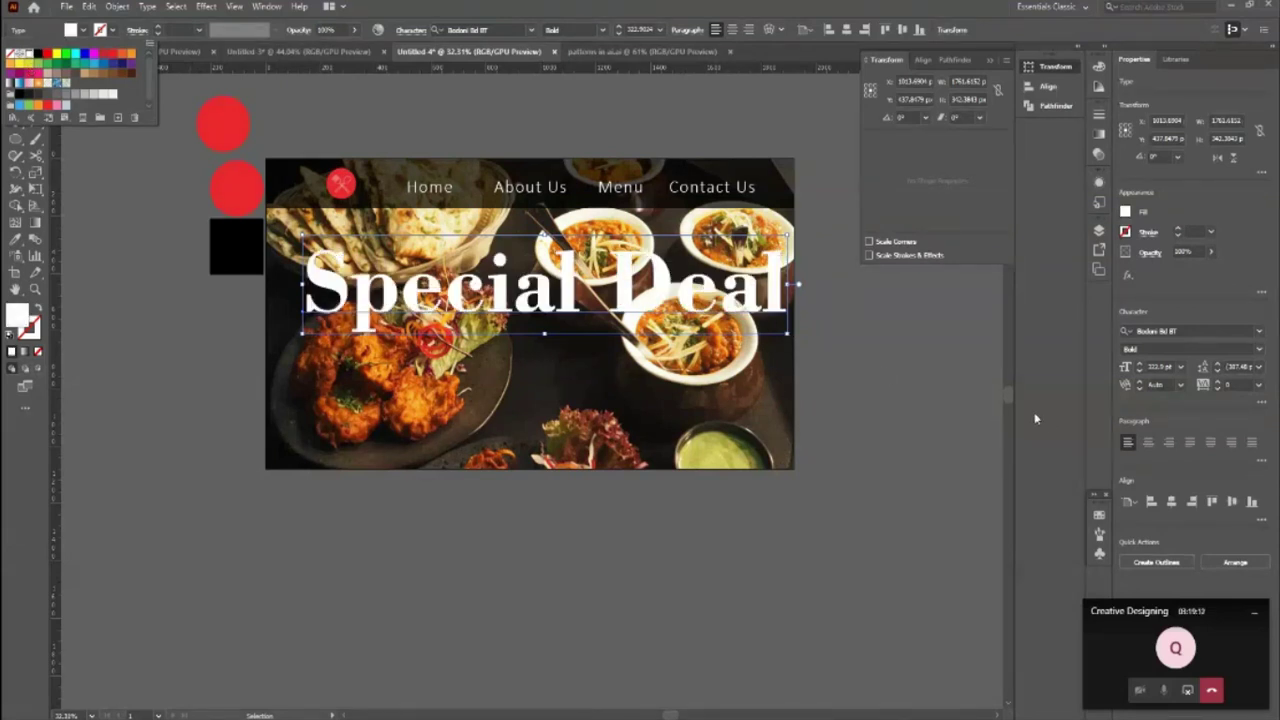
{"action": "left_click", "coordinate": [786, 342], "text": "shift"}
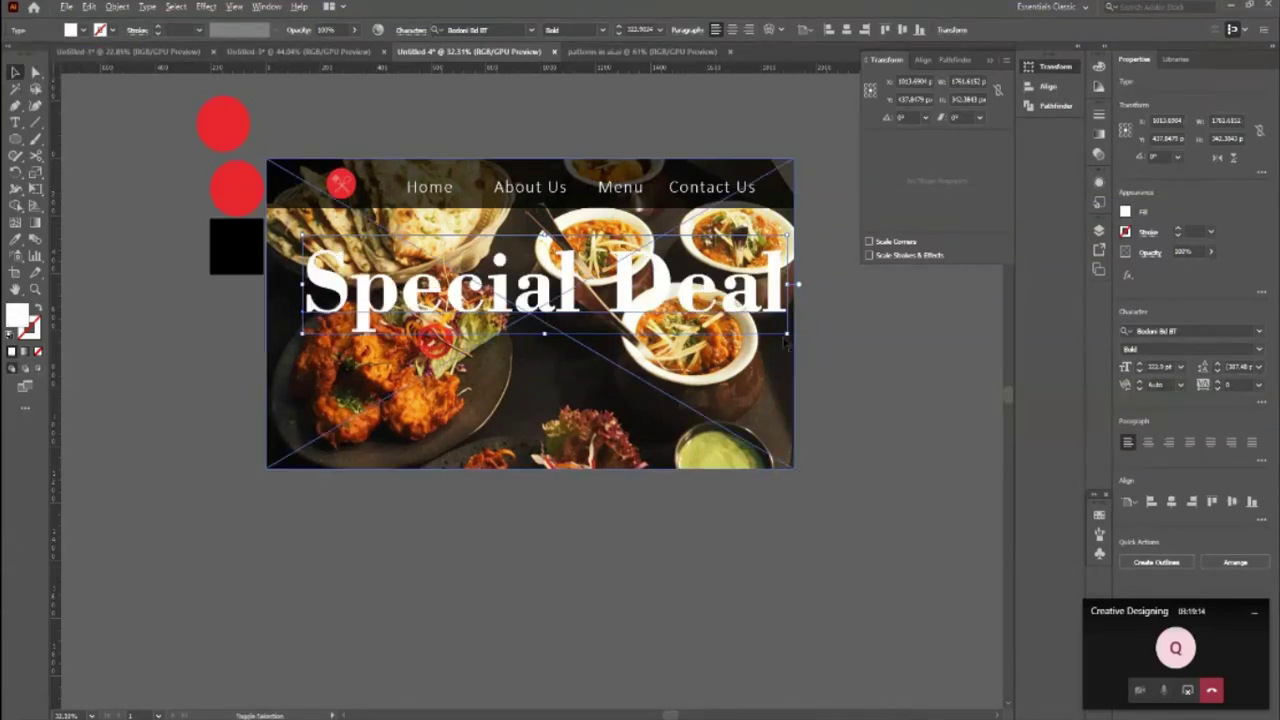
{"action": "left_click_drag", "start_coordinate": [786, 338], "coordinate": [665, 300]}
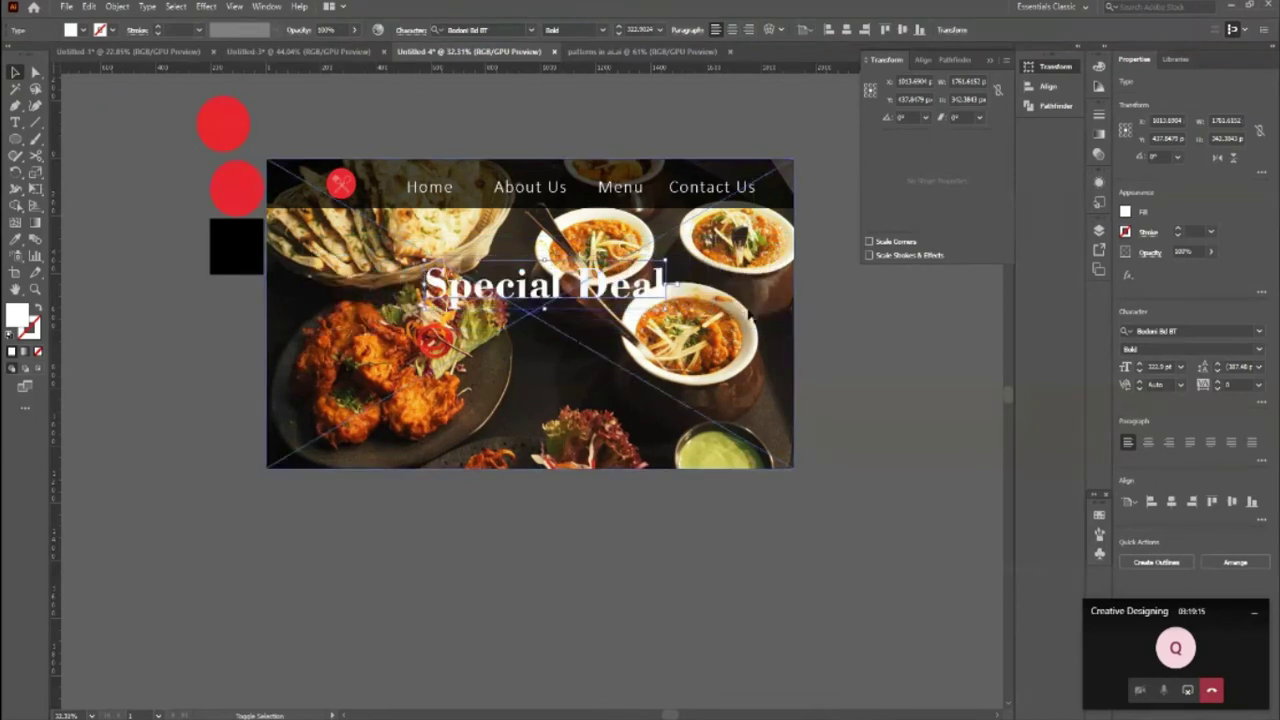
{"action": "left_click", "coordinate": [862, 523]}
{"action": "left_click_drag", "start_coordinate": [530, 306], "coordinate": [510, 301]}
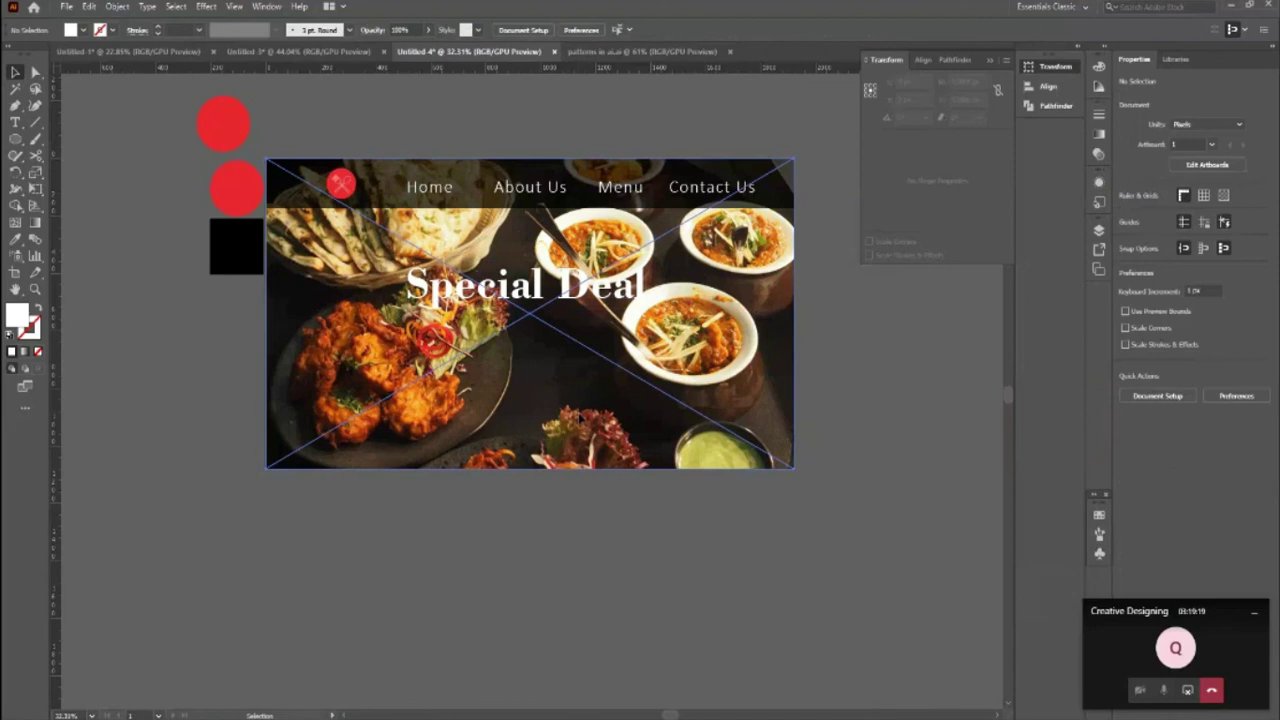
Step: Raise the food photo's opacity to about 85%
{"action": "left_click", "coordinate": [578, 418]}
{"action": "left_click_drag", "start_coordinate": [465, 48], "coordinate": [462, 53]}
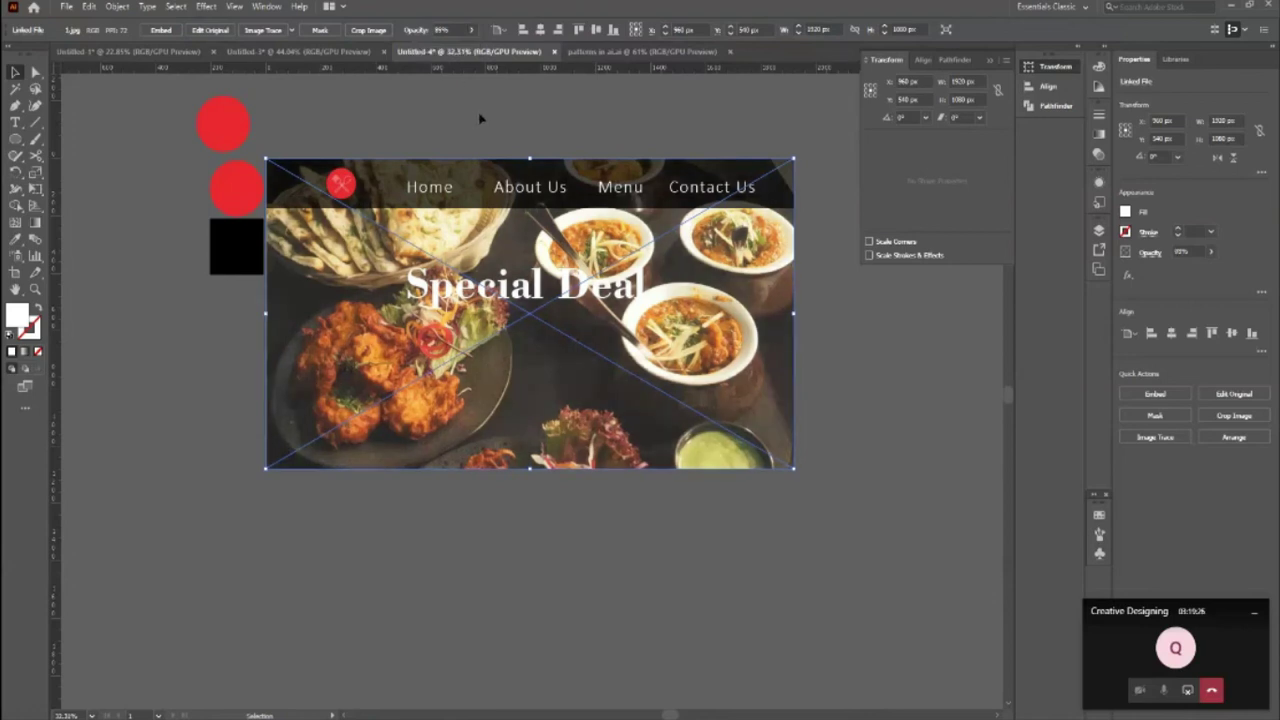
{"action": "left_click", "coordinate": [738, 594]}
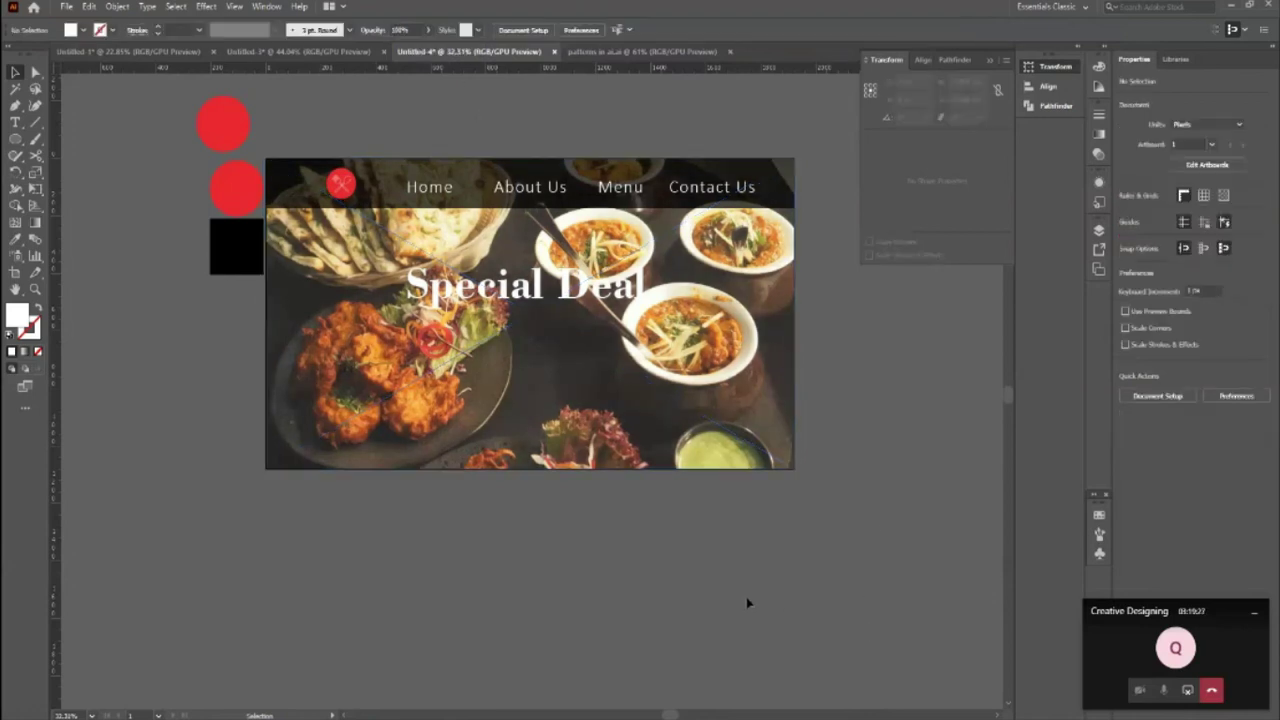
Step: Align the Special Deal headline to the top, then nudge it down toward the photo's middle
{"action": "left_click", "coordinate": [572, 303]}
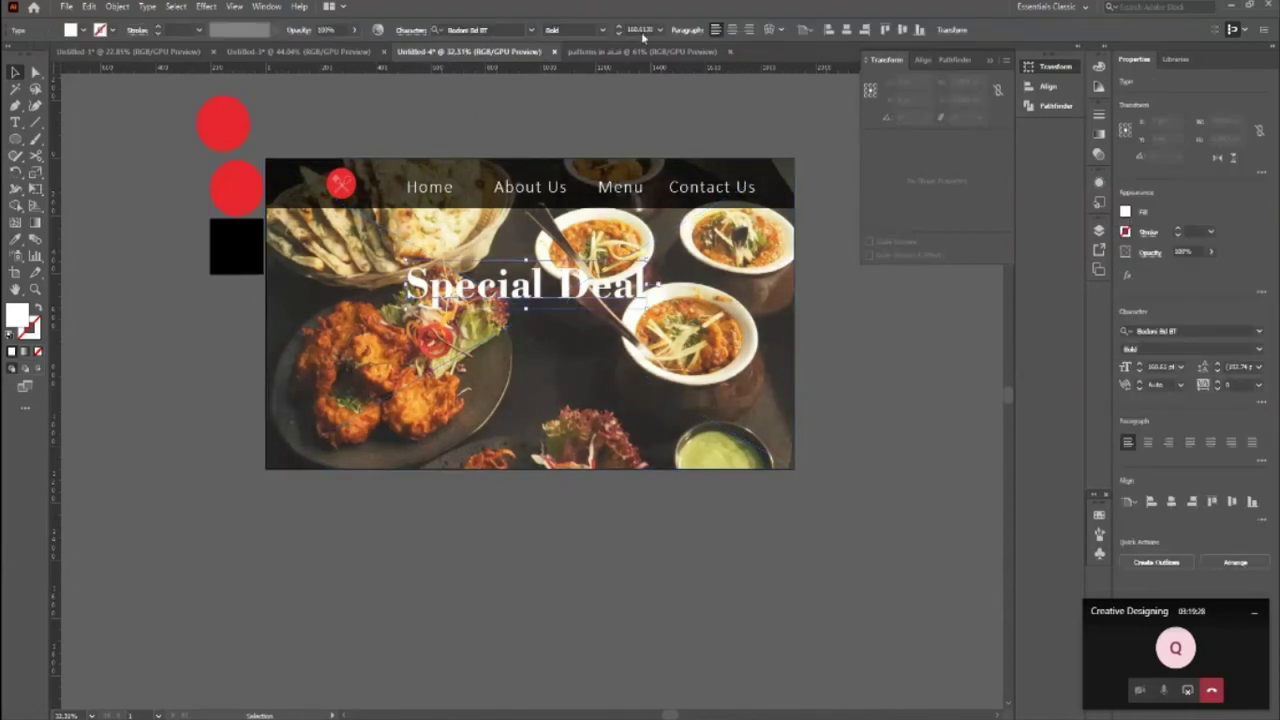
{"action": "left_click", "coordinate": [884, 30]}
{"action": "key", "text": "shift+Down"}
{"action": "key", "text": "shift+Down"}
{"action": "key", "text": "shift+Down"}
{"action": "key", "text": "shift+Down"}
{"action": "key", "text": "shift+Down"}
{"action": "key", "text": "shift+Down"}
{"action": "key", "text": "shift+Down"}
{"action": "key", "text": "shift+Down"}
{"action": "key", "text": "shift+Down"}
{"action": "key", "text": "shift+Down"}
{"action": "key", "text": "shift+Down"}
{"action": "key", "text": "shift+Down"}
{"action": "key", "text": "shift+Up"}
{"action": "key", "text": "shift+Up"}
{"action": "left_click", "coordinate": [848, 426]}
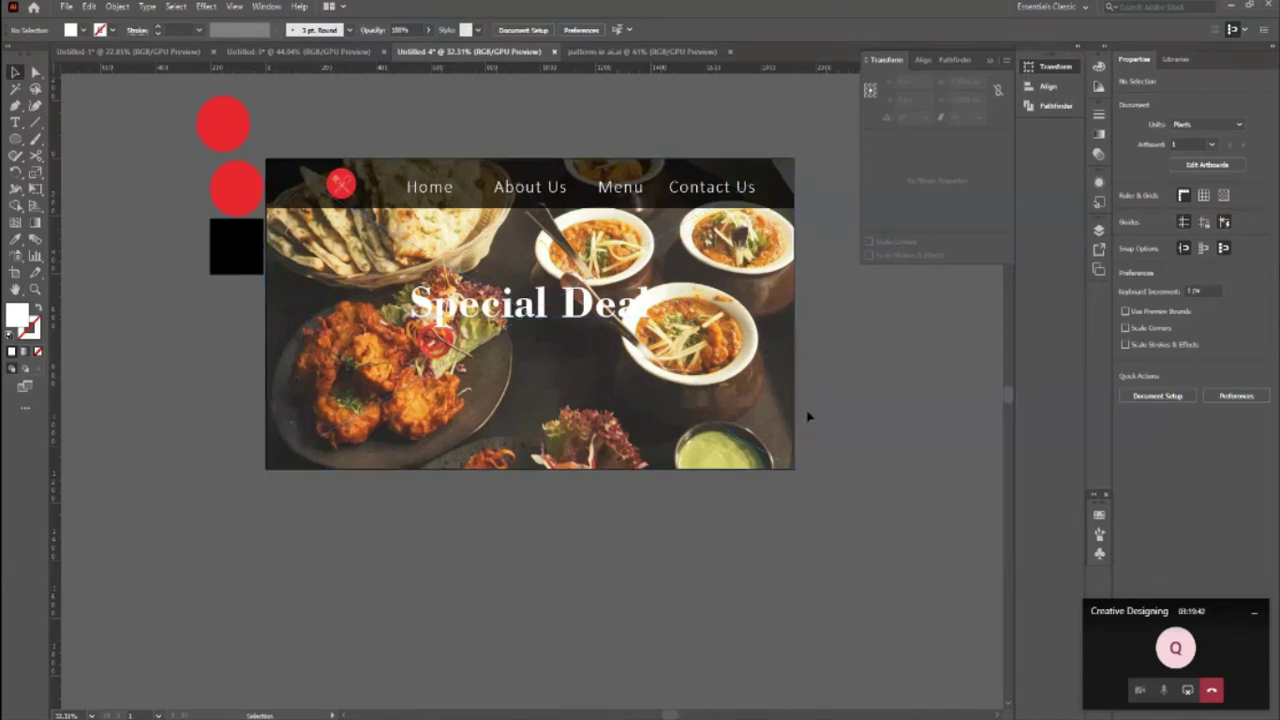
{"action": "scroll", "coordinate": [785, 500], "scroll_direction": "down", "scroll_amount": 2}
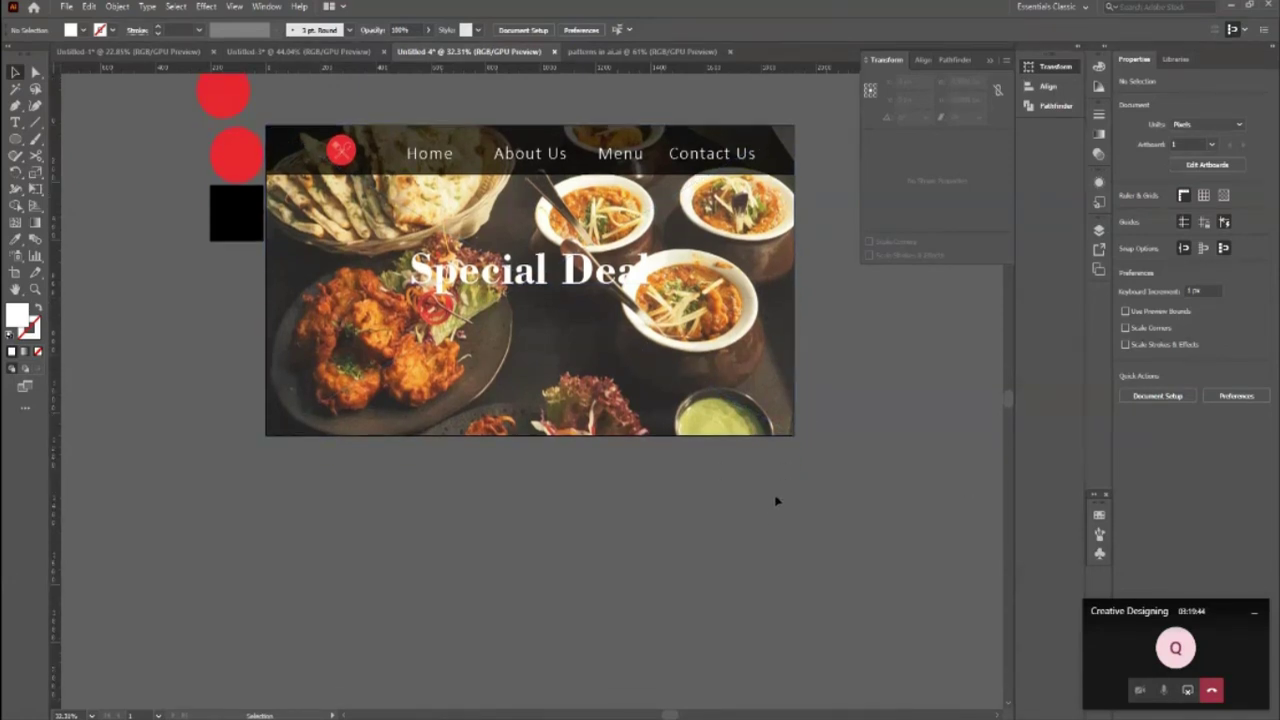
{"action": "scroll", "coordinate": [552, 527], "scroll_direction": "down", "scroll_amount": 1}
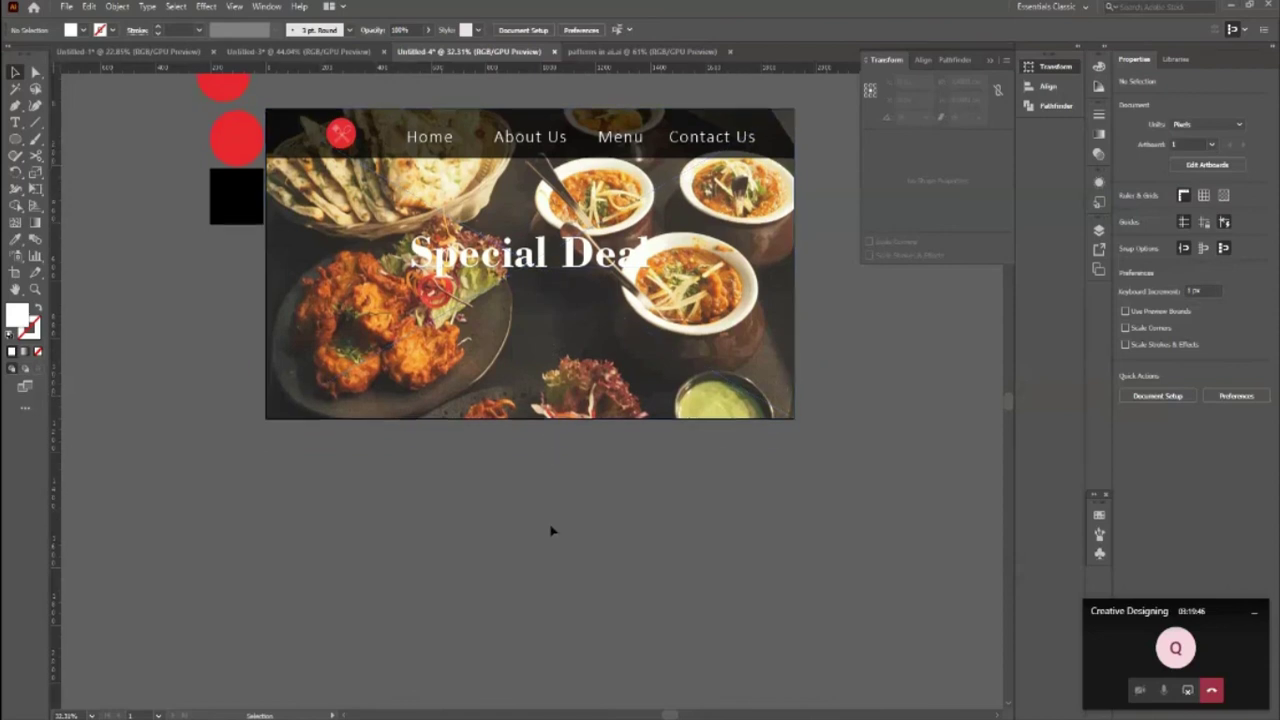
Step: Drag the artboard's bottom edge down to make it 2020 px tall
{"action": "key", "text": "shift+o"}
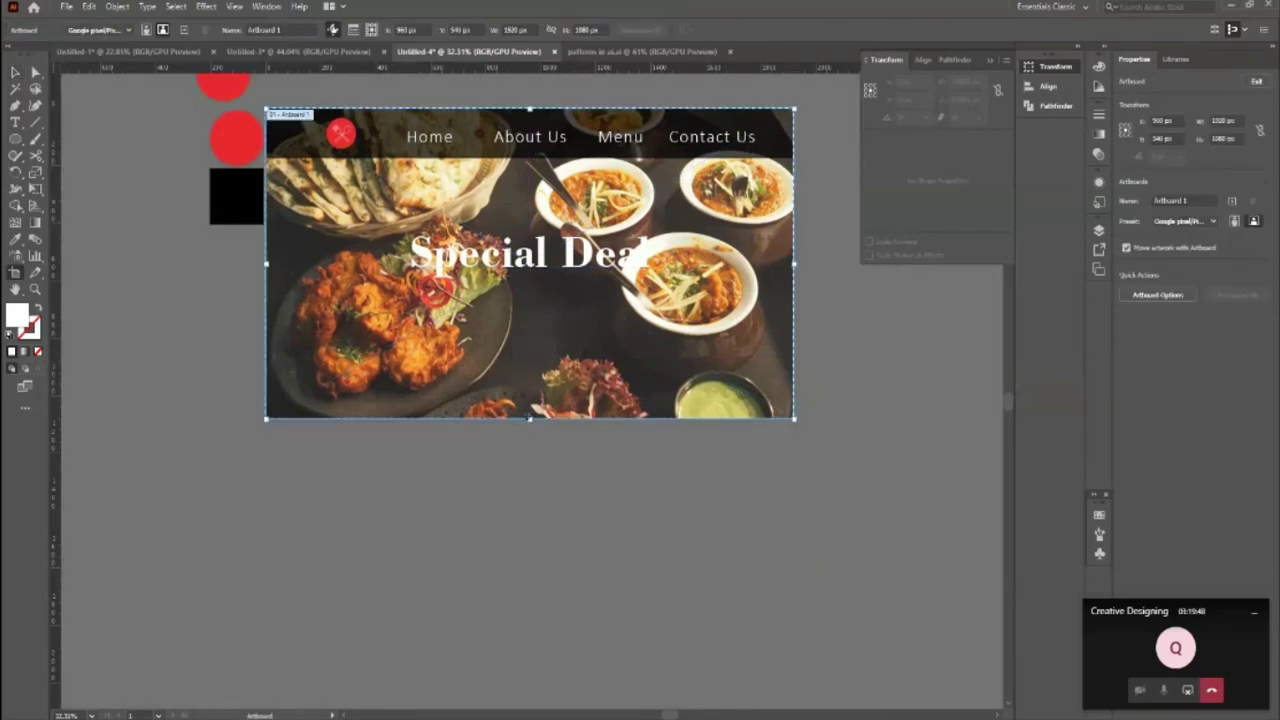
{"action": "left_click_drag", "start_coordinate": [530, 420], "coordinate": [530, 688]}
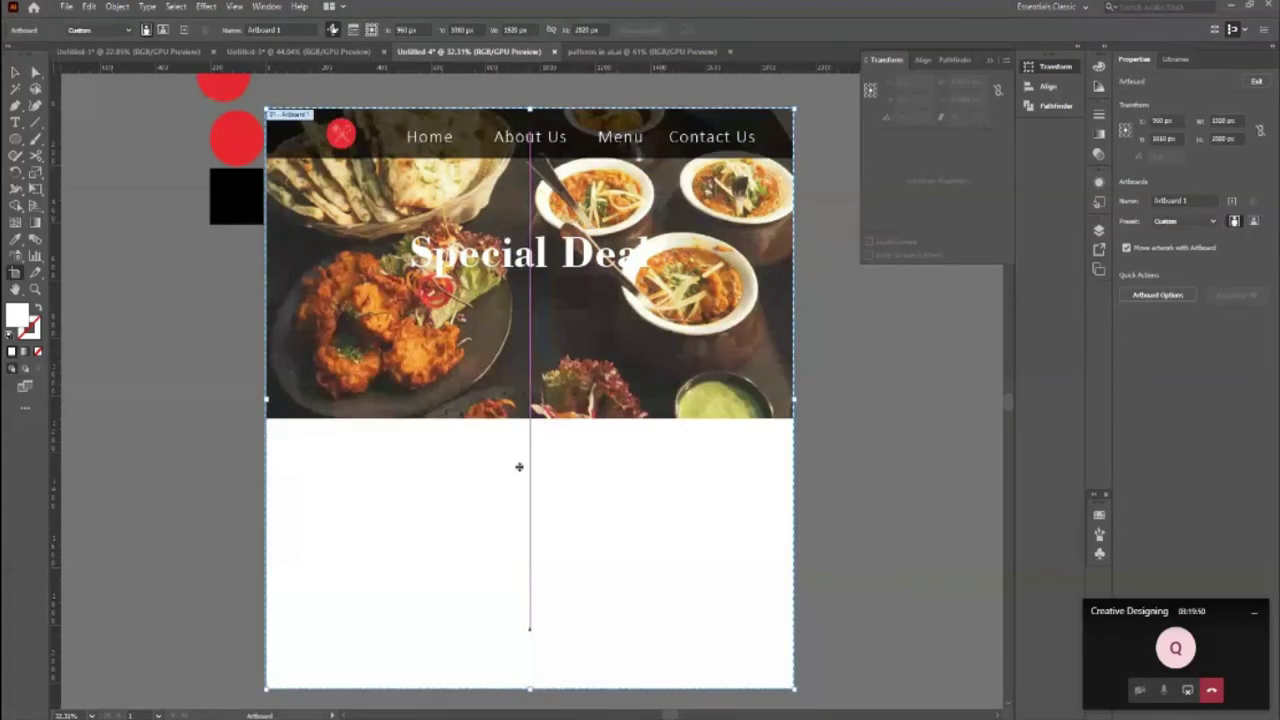
{"action": "key", "text": "v"}
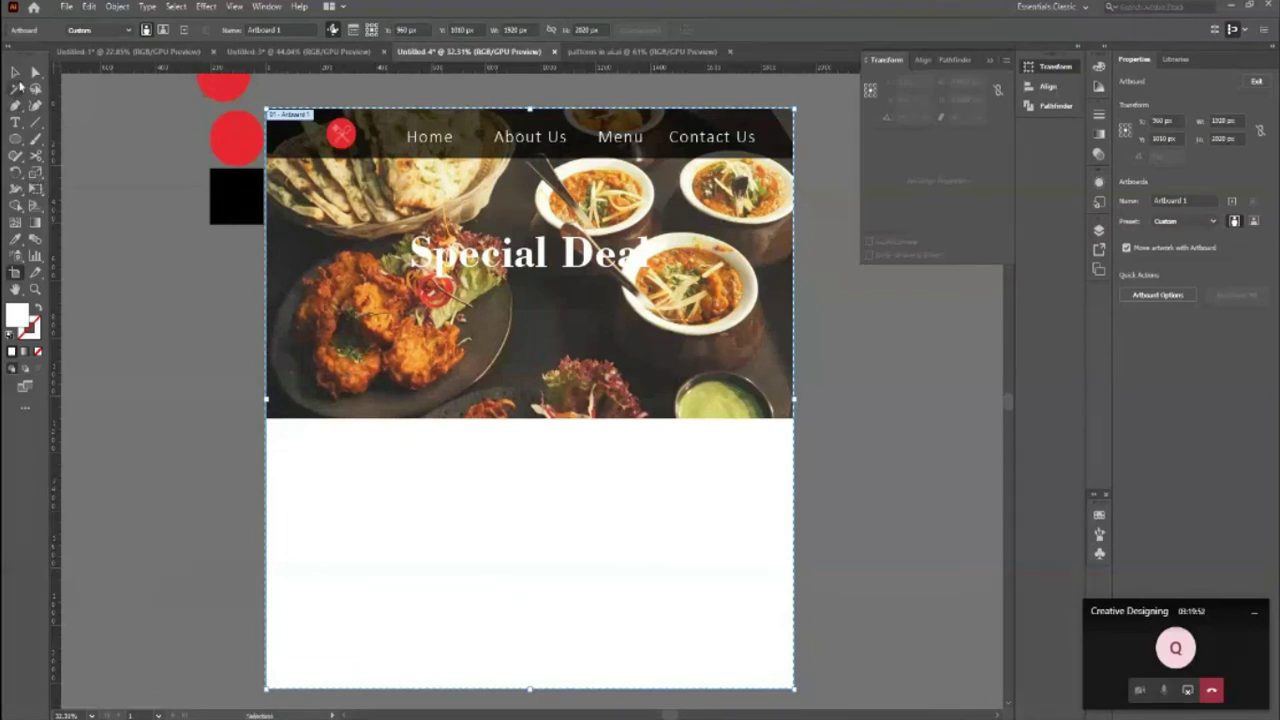
{"action": "left_click", "coordinate": [15, 72]}
Step: Close the floating Transform panel
{"action": "scroll", "coordinate": [533, 509], "scroll_direction": "up", "scroll_amount": 2}
{"action": "scroll", "coordinate": [533, 509], "scroll_direction": "down", "scroll_amount": 3}
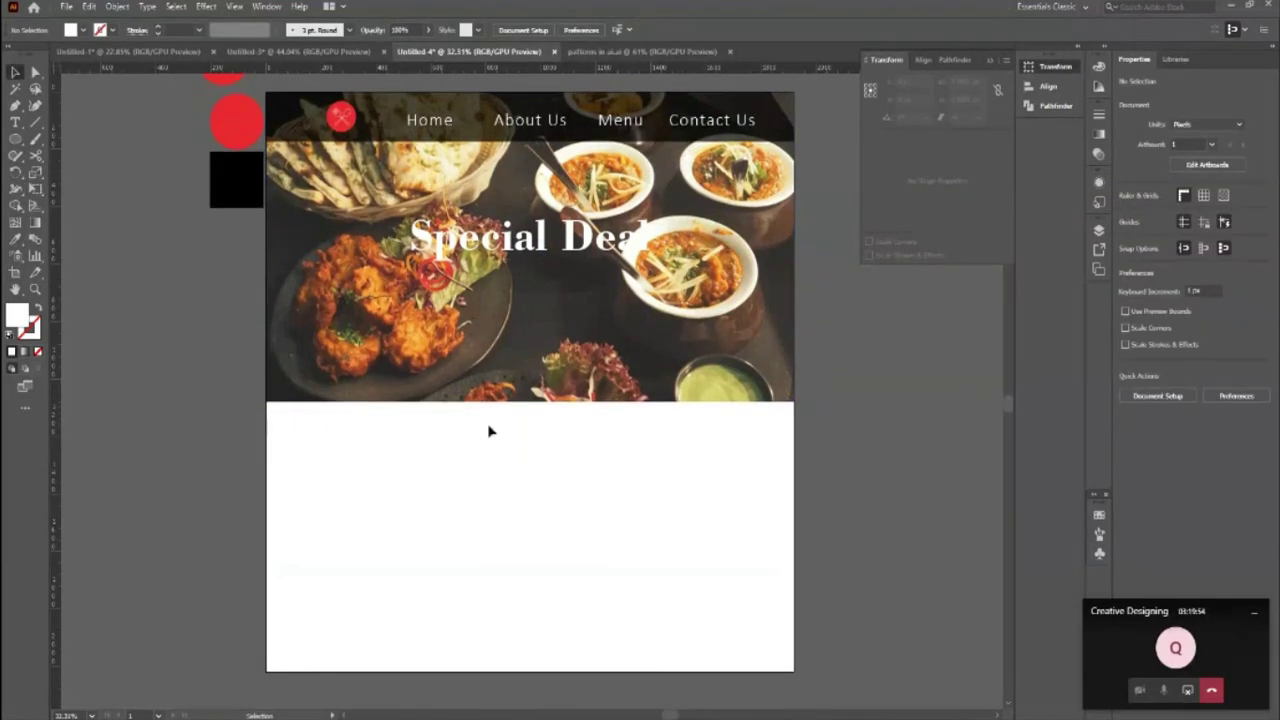
{"action": "scroll", "coordinate": [806, 529], "scroll_direction": "up", "scroll_amount": 3}
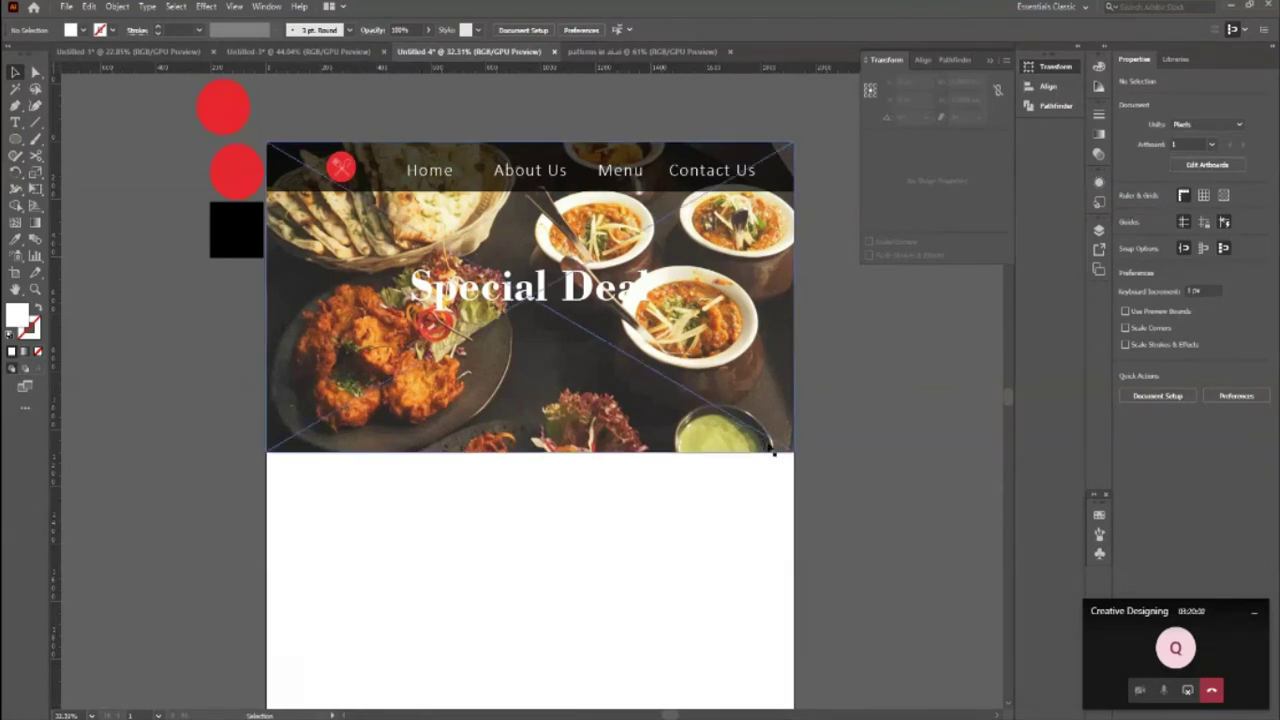
{"action": "scroll", "coordinate": [772, 450], "scroll_direction": "down", "scroll_amount": 1}
{"action": "scroll", "coordinate": [864, 483], "scroll_direction": "down", "scroll_amount": 1}
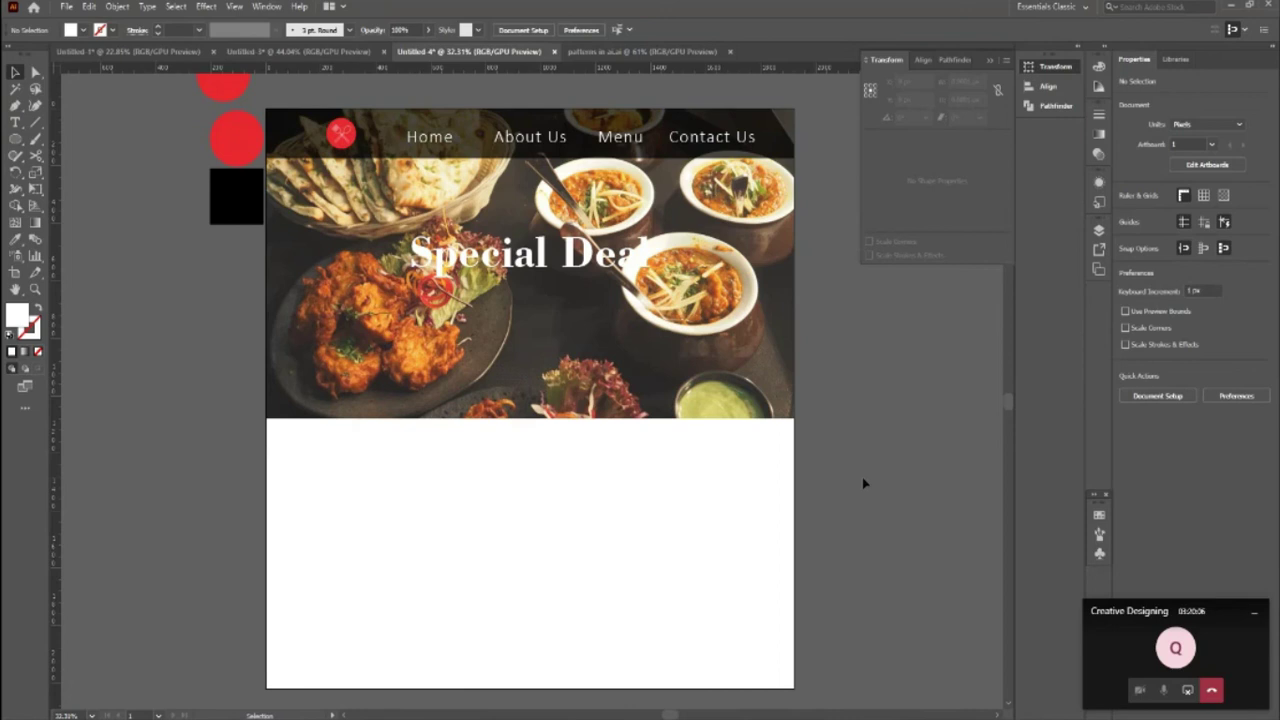
{"action": "left_click", "coordinate": [208, 647]}
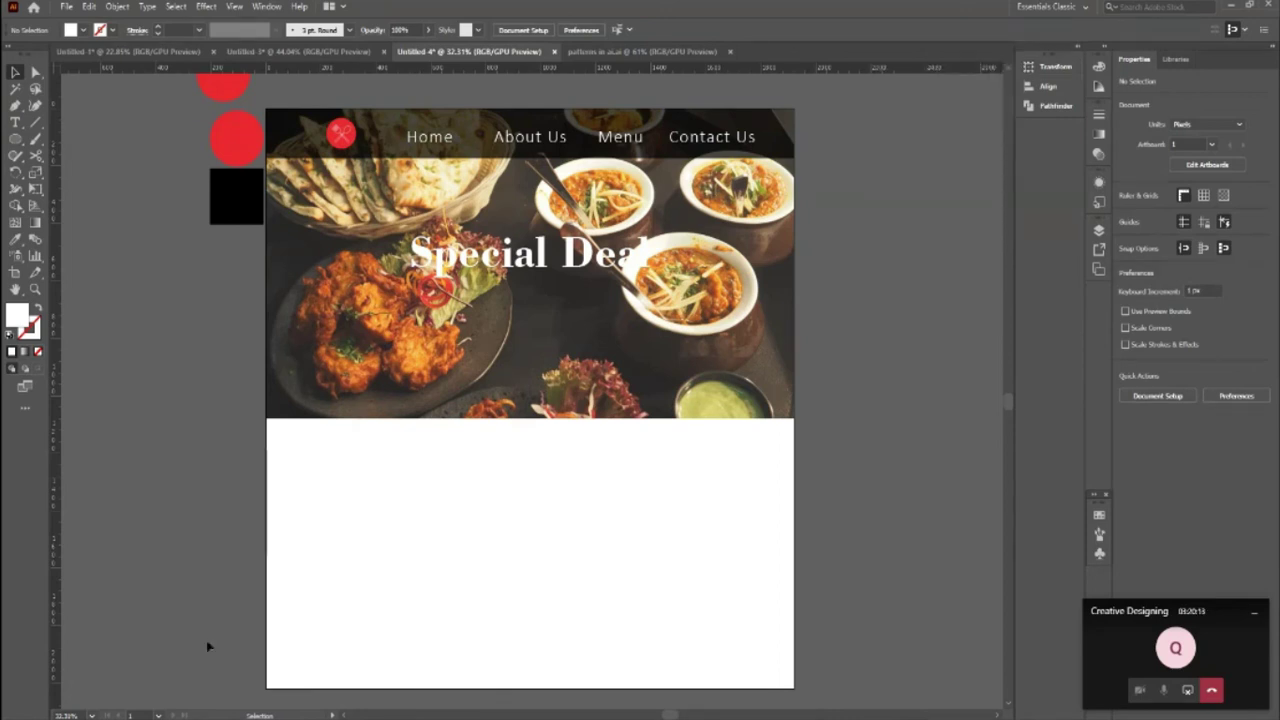